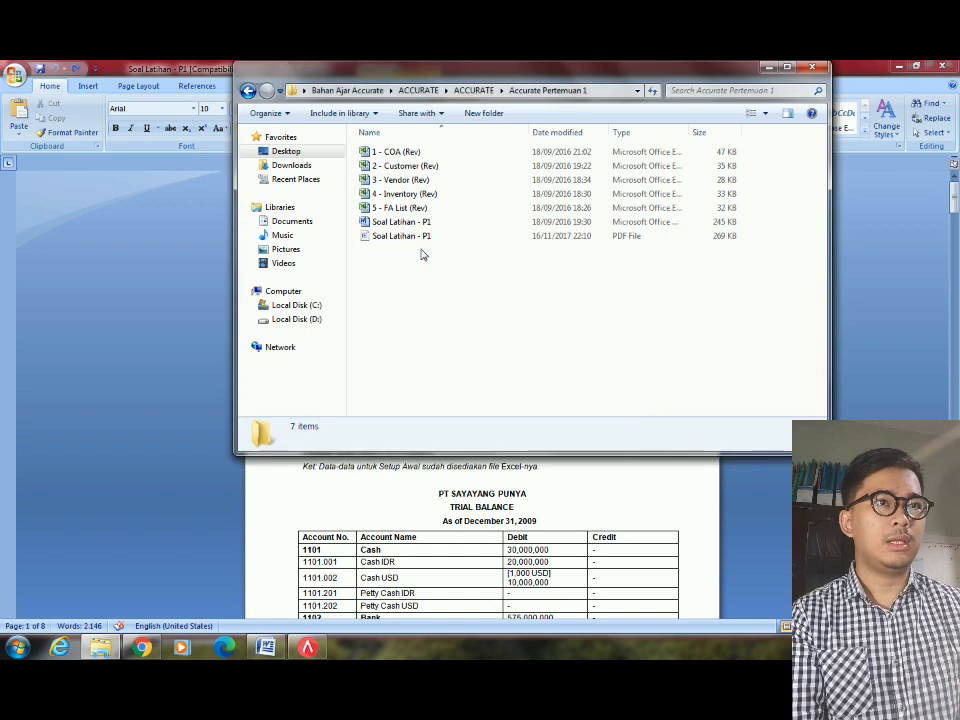
Review the COA, Customer, Vendor, Inventory and FA List Excel files, then return to the Word exercise.
left_click(464, 157)
left_click(444, 167)
left_click(426, 180)
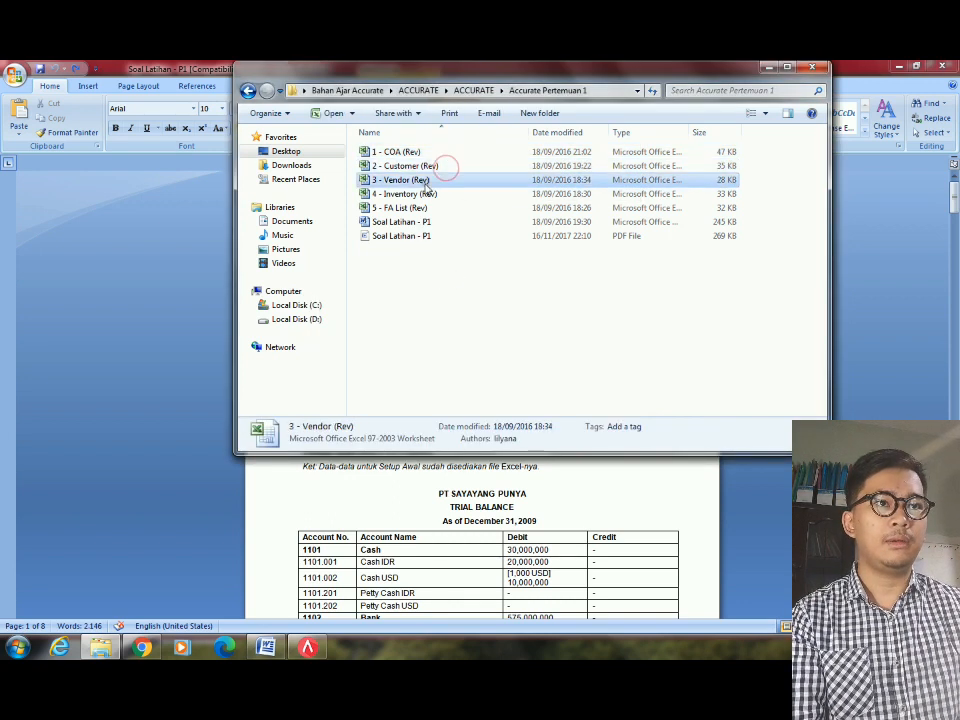
left_click(420, 194)
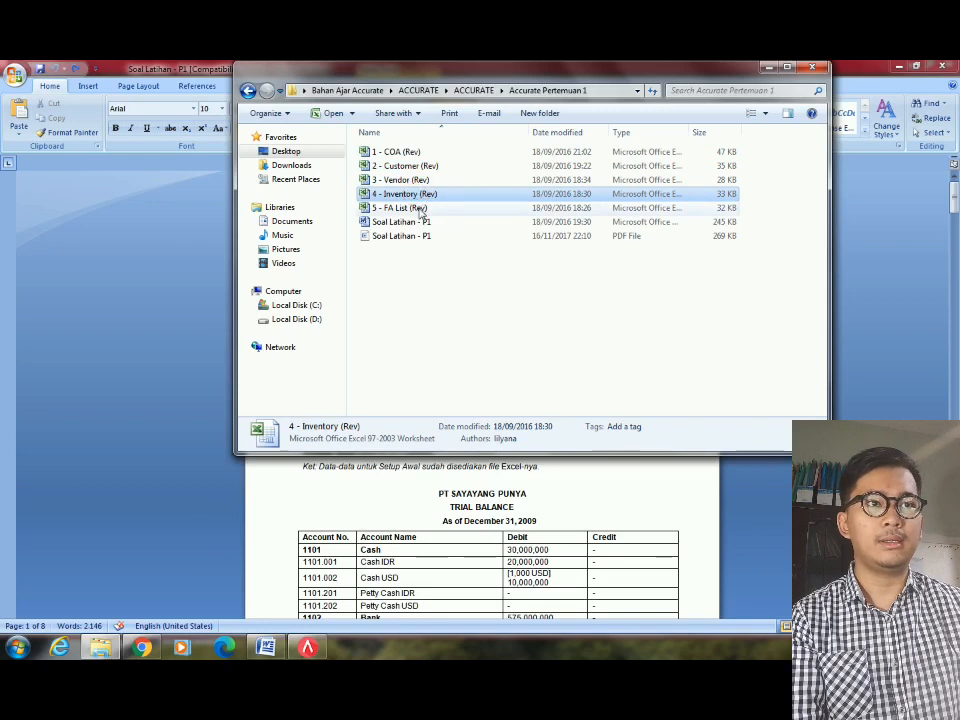
left_click(420, 208)
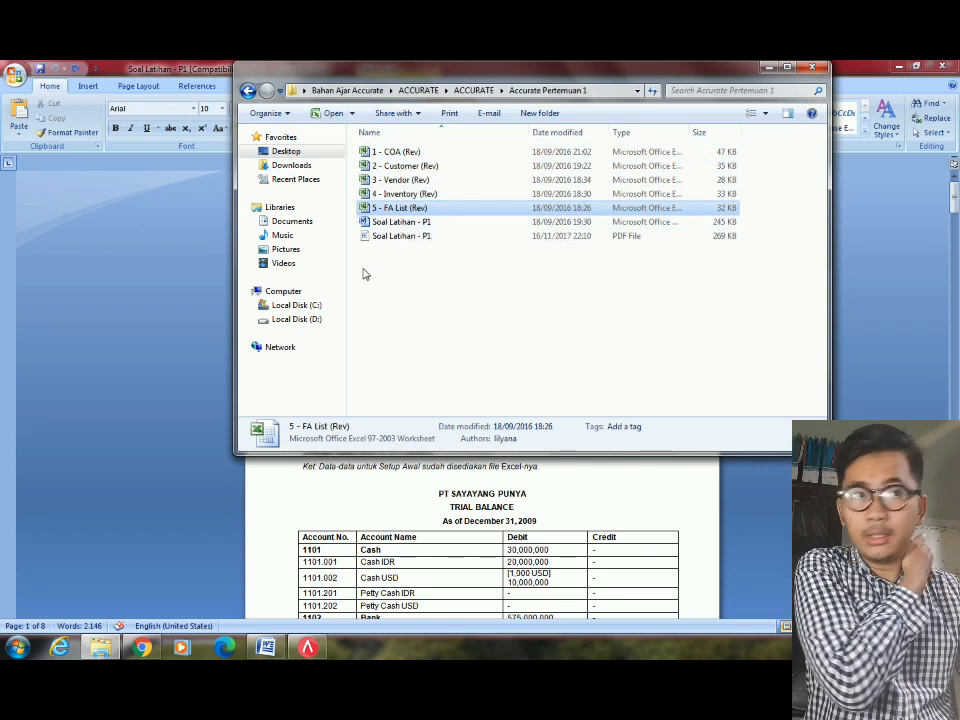
left_click(164, 326)
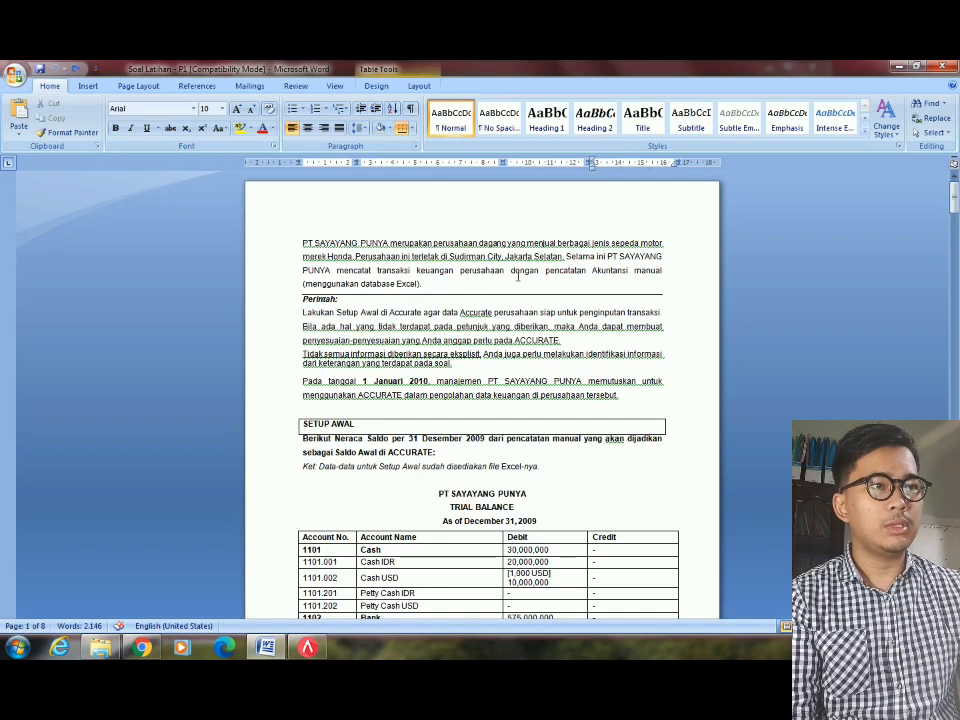
Read the PT SAYAYANG PUNYA setup instructions, checking the 'Pada tanggal' 2010 start date.
left_click(369, 344)
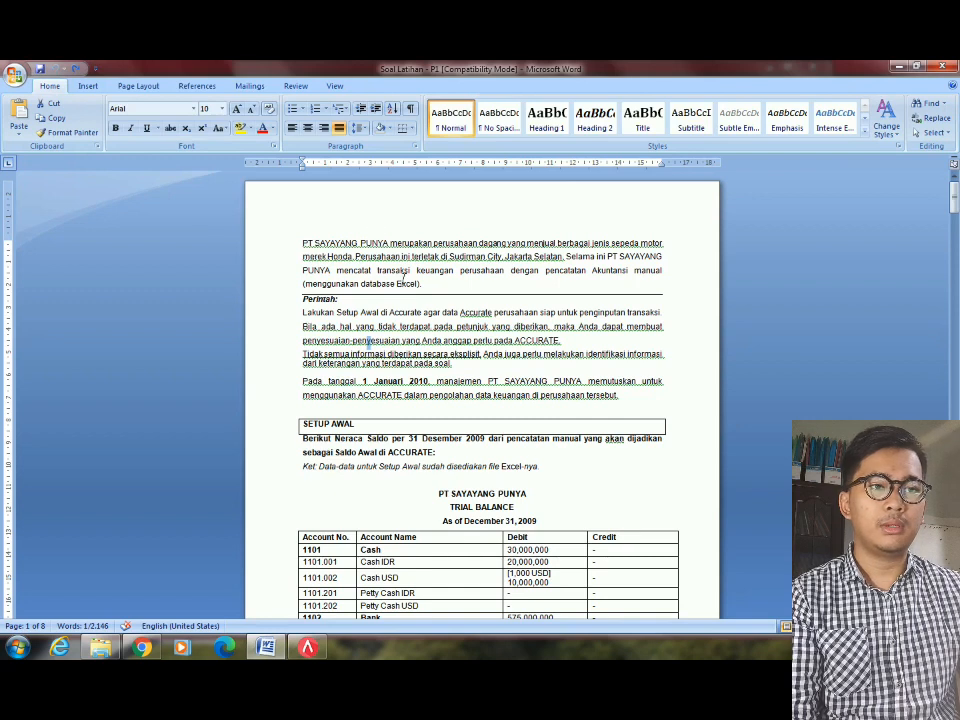
left_click(430, 273)
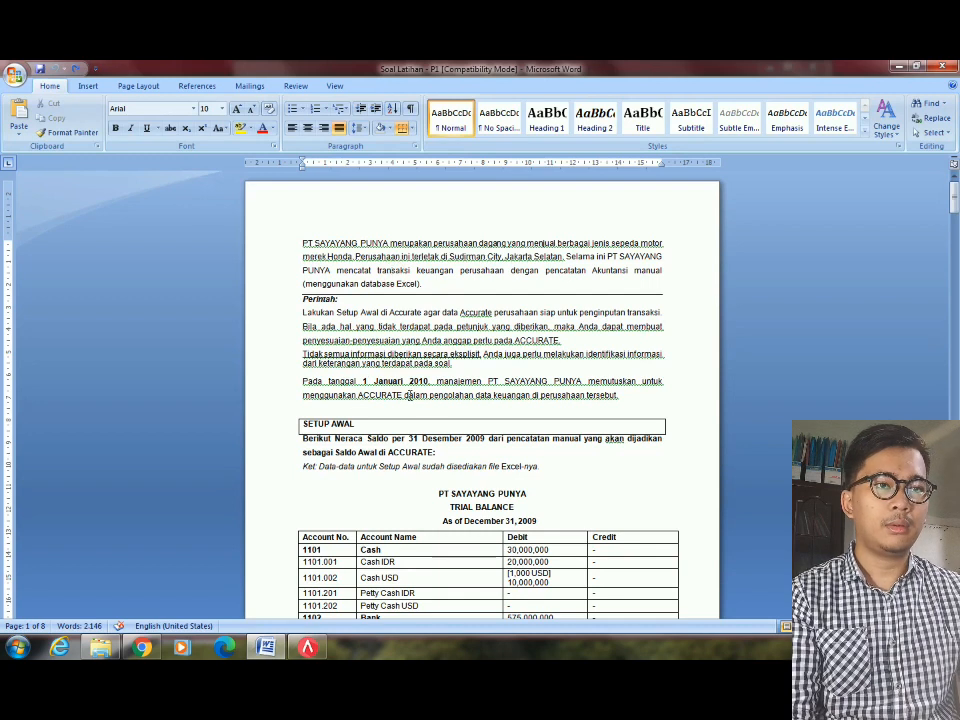
left_click_drag(302, 381, 361, 381)
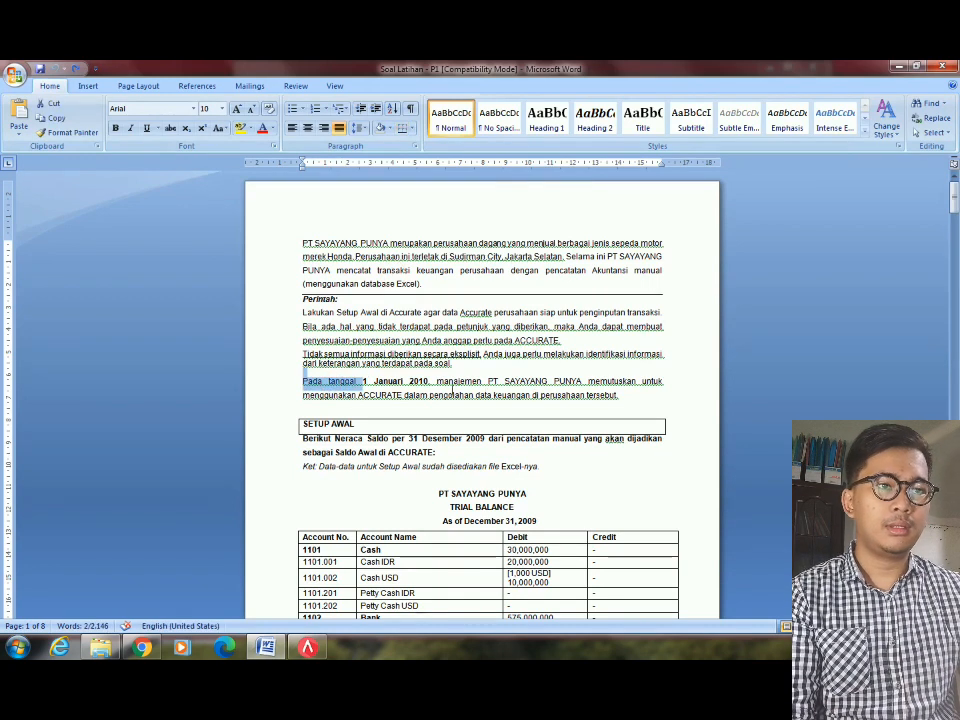
double_click(416, 383)
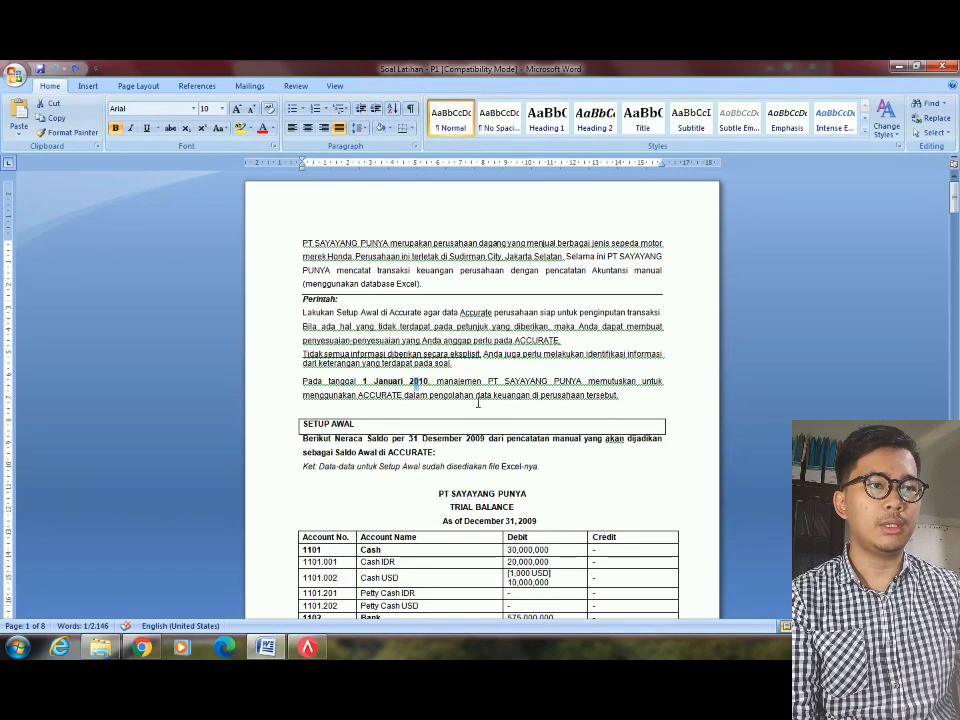
left_click(500, 397)
left_click(598, 409)
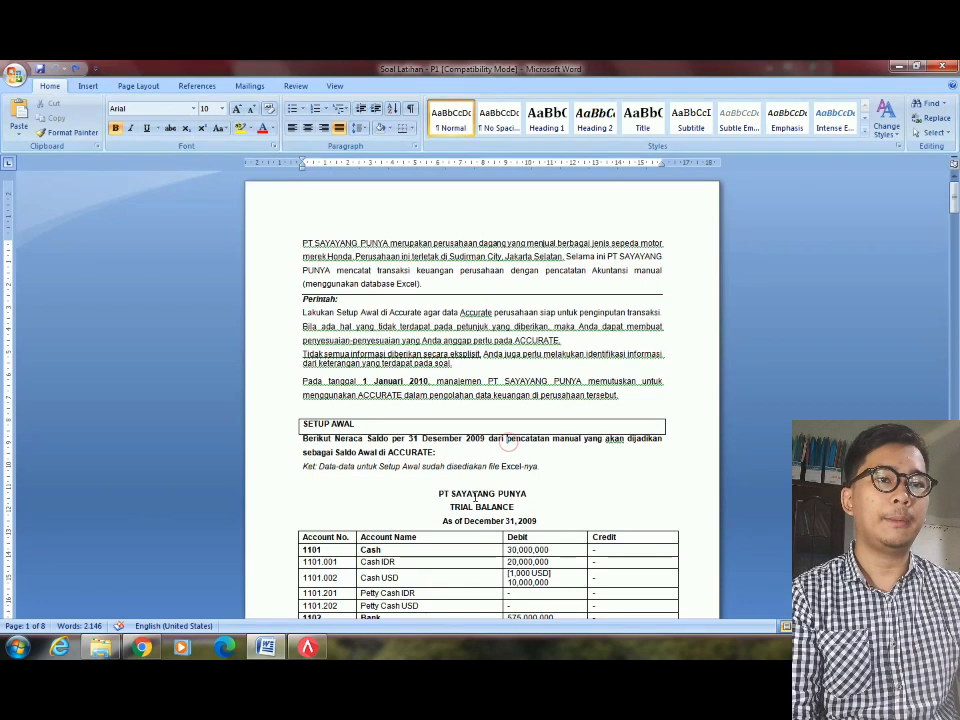
key("alt+Tab")
key("alt+Tab")
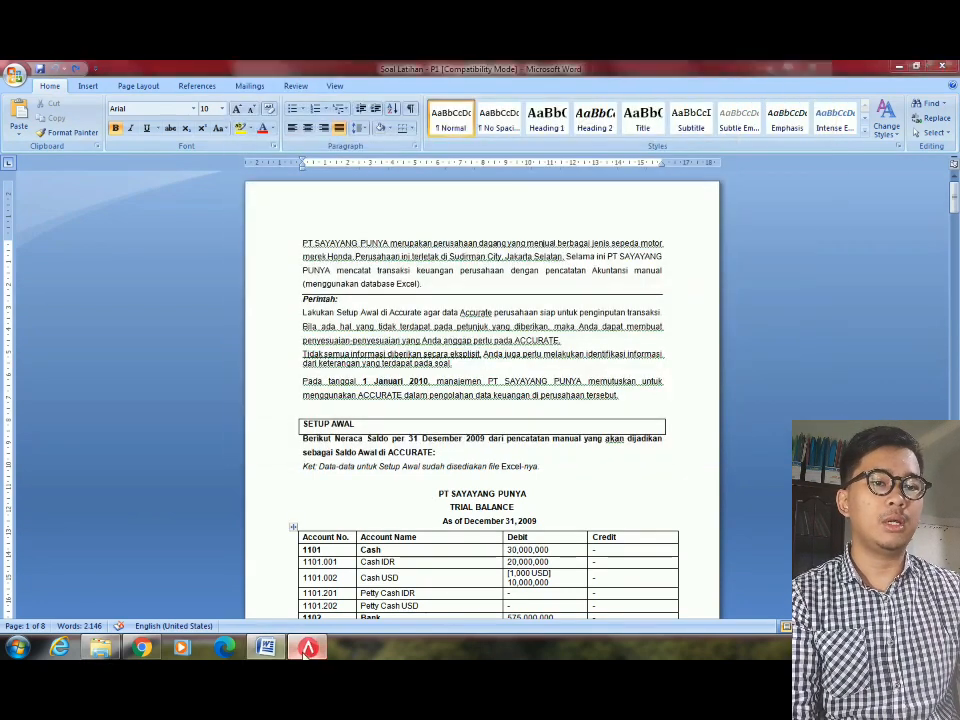
key("alt+Tab")
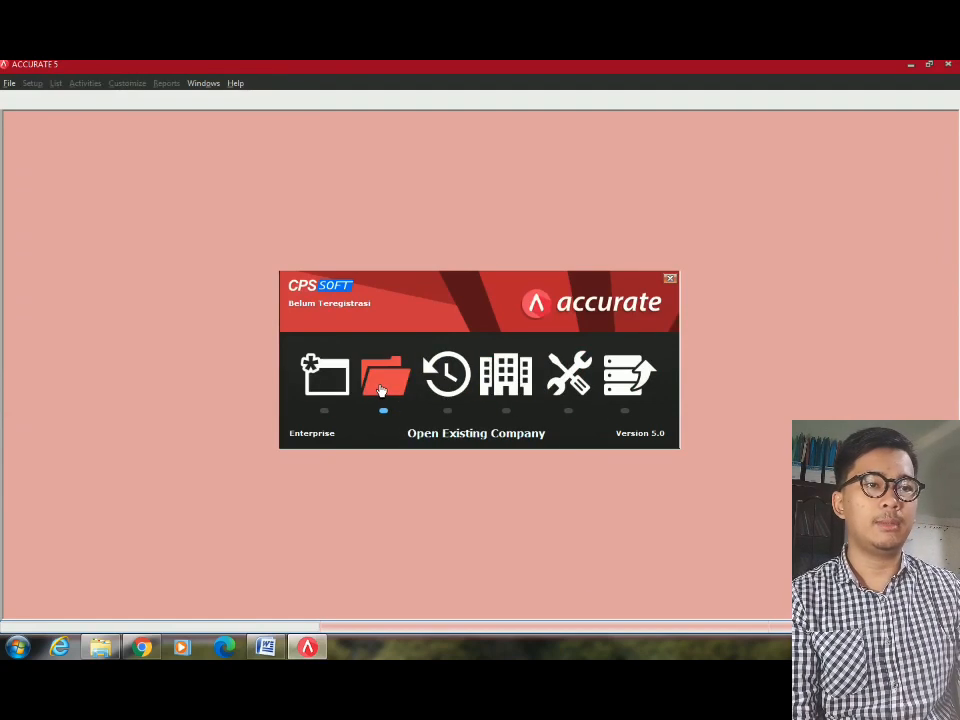
Start a new company and save it in Desktop > Bahan Ajar Accurate > ACCURATE > ACCURATE > Accurate Pertemuan 1.
left_click(322, 402)
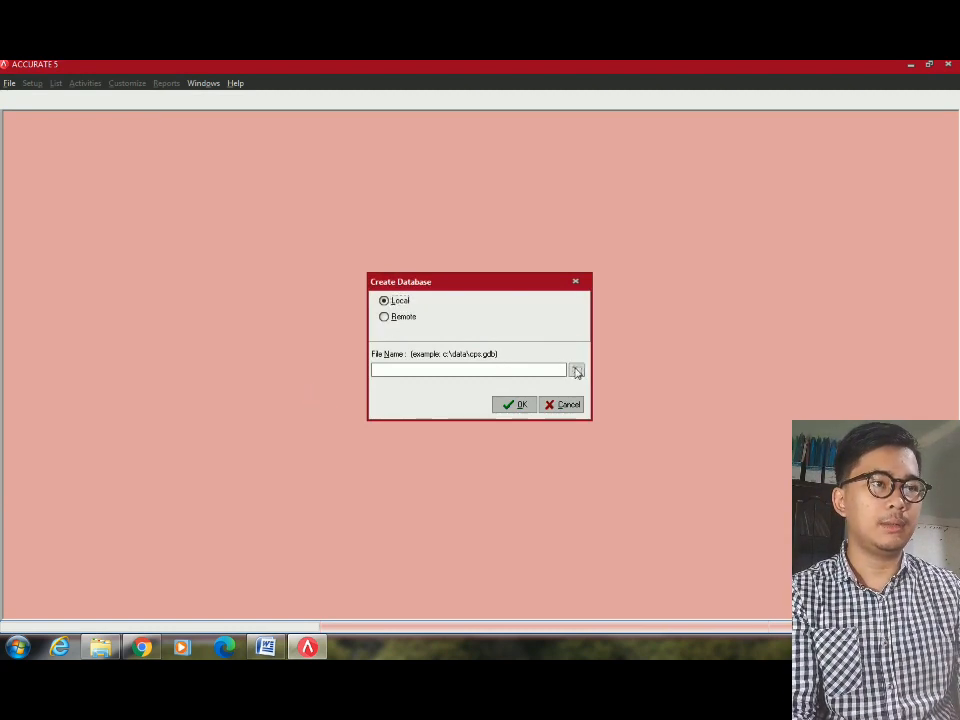
left_click(576, 372)
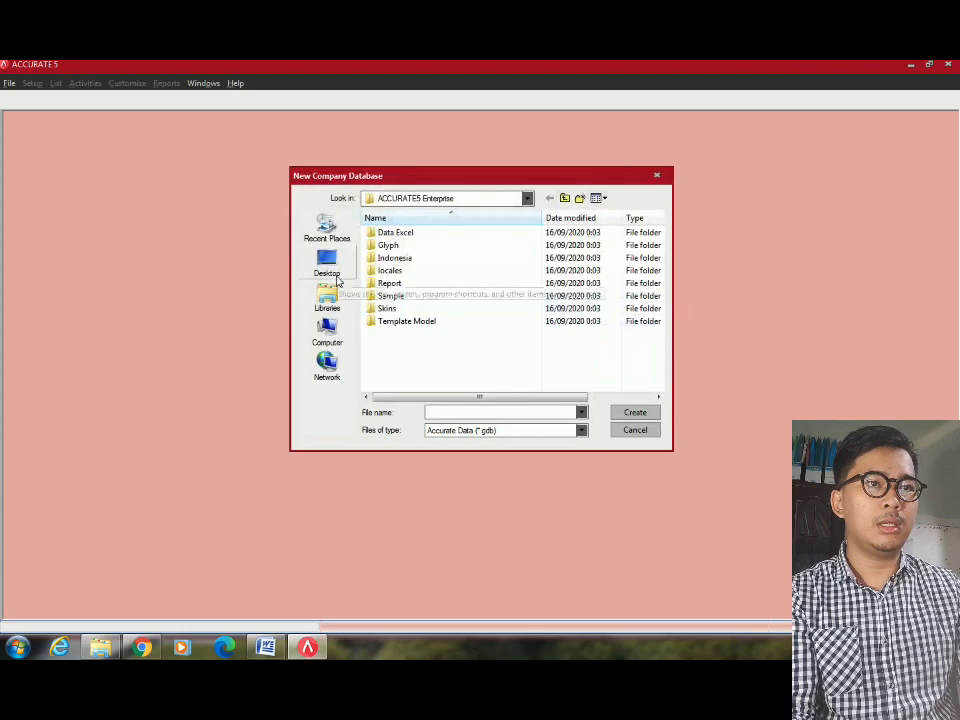
left_click(330, 270)
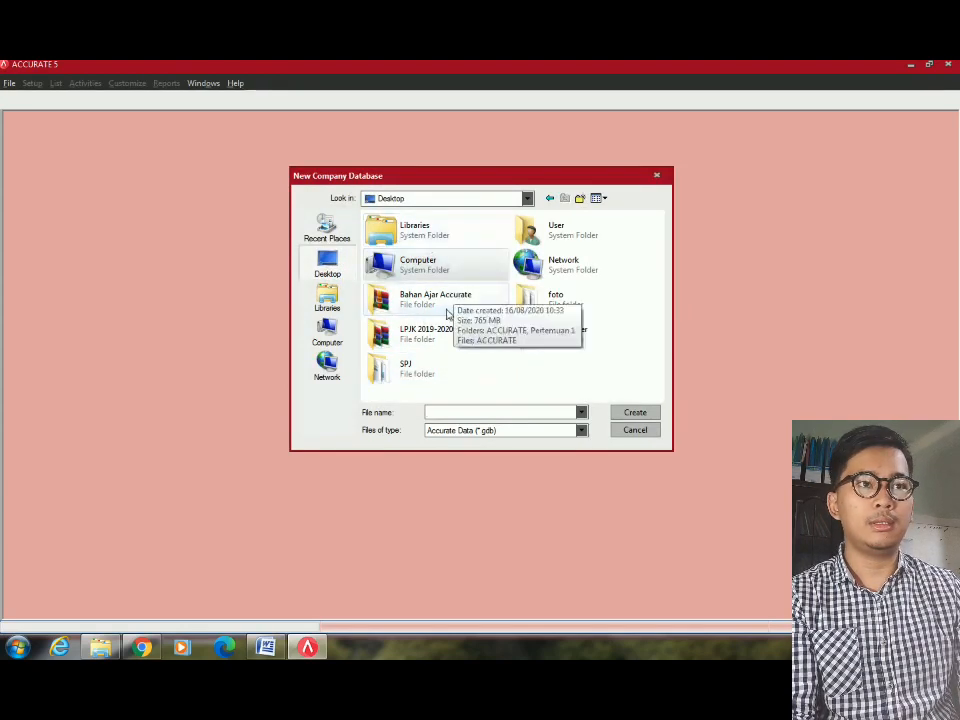
double_click(454, 304)
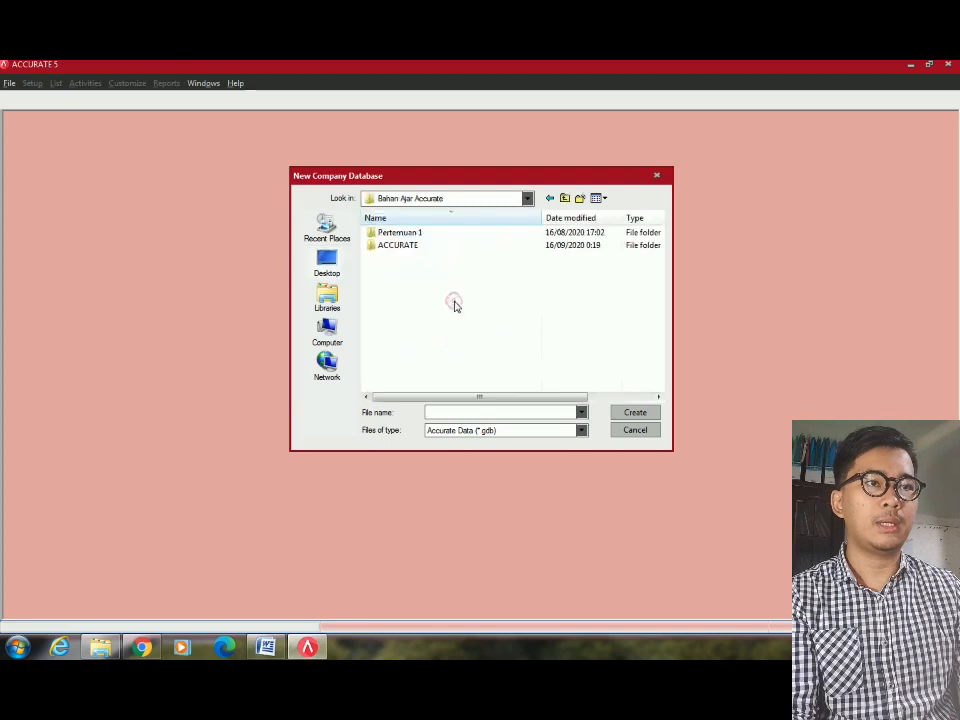
double_click(424, 246)
double_click(420, 238)
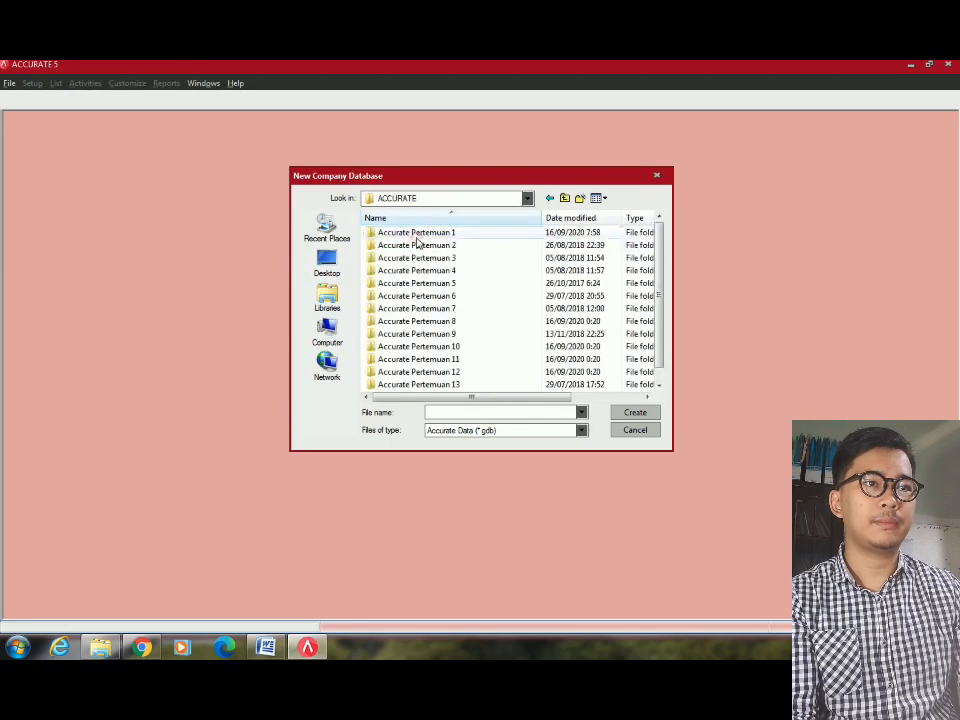
double_click(451, 233)
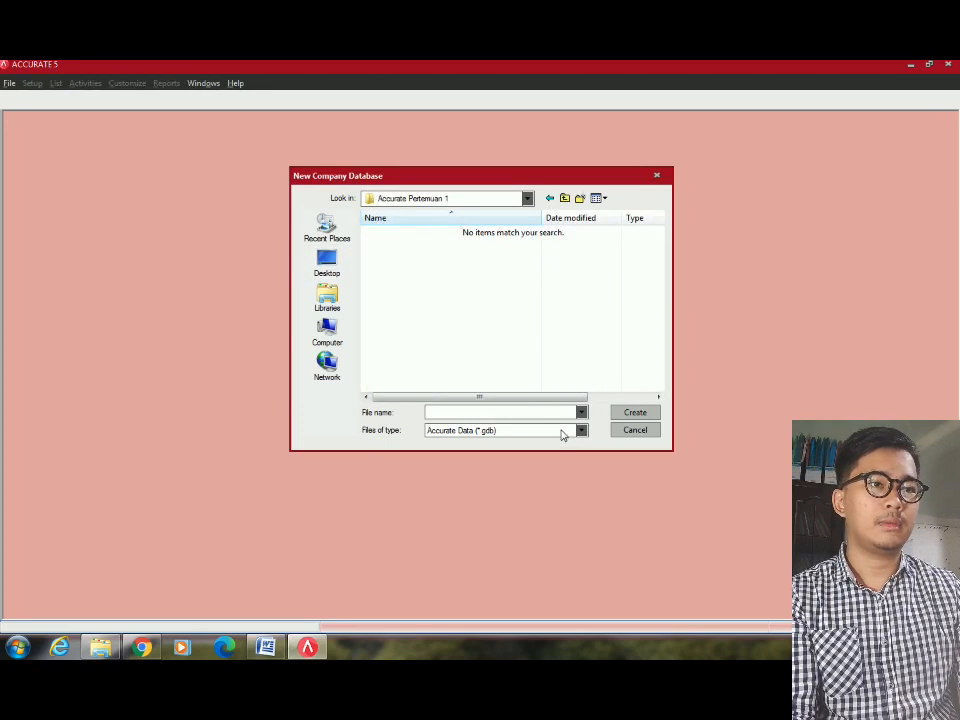
Name the database file with the student's details and PT SAYAYANG PUNYA, and create it.
left_click(467, 409)
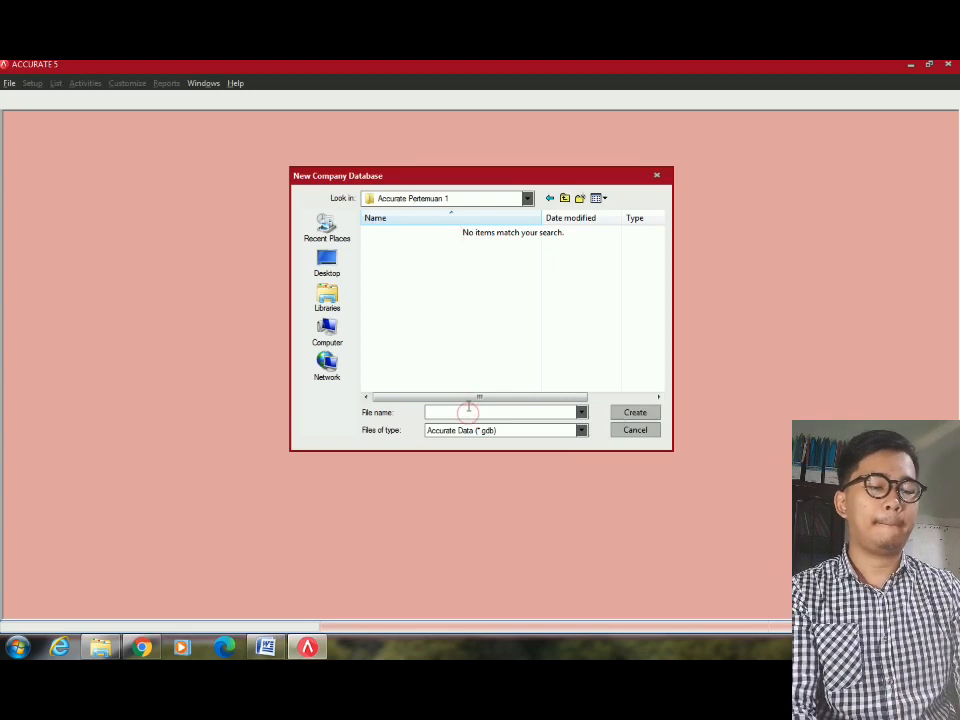
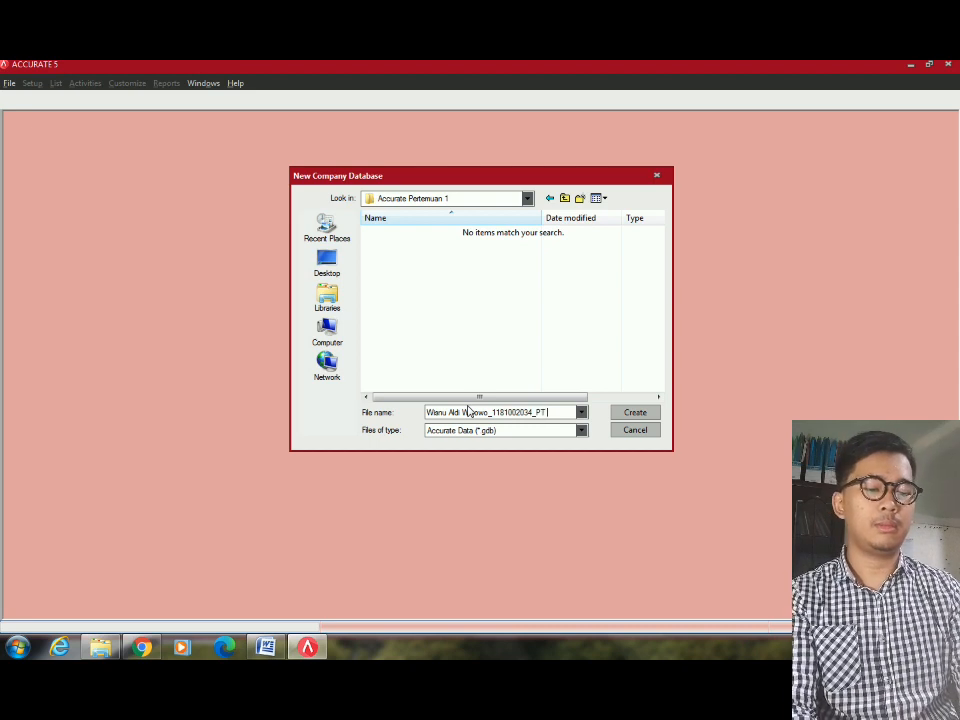
type("YANG")
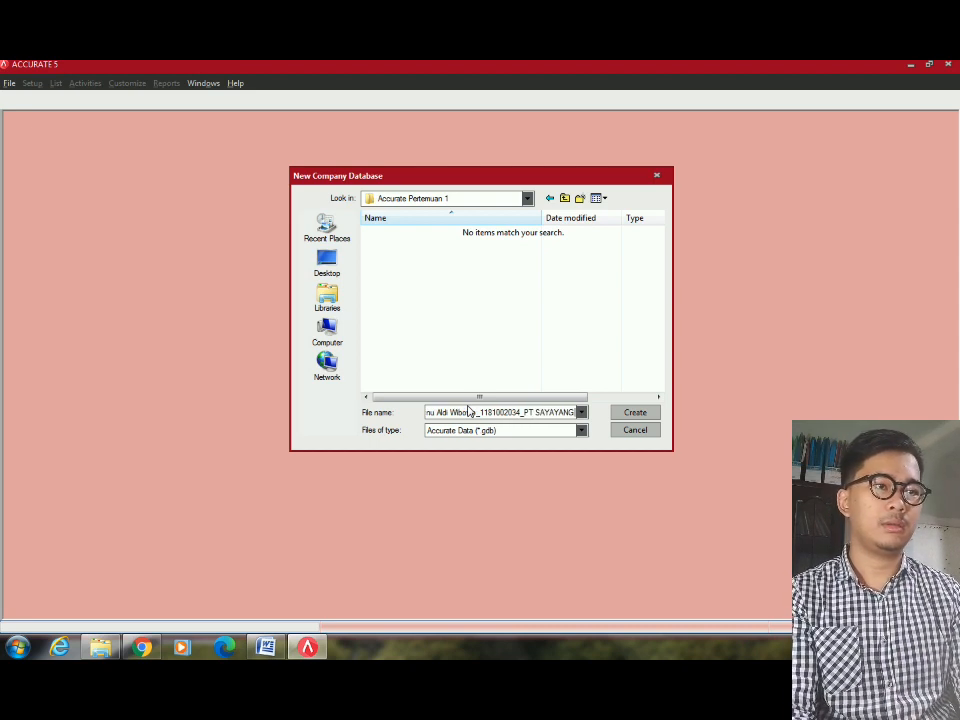
type(" PUNYA")
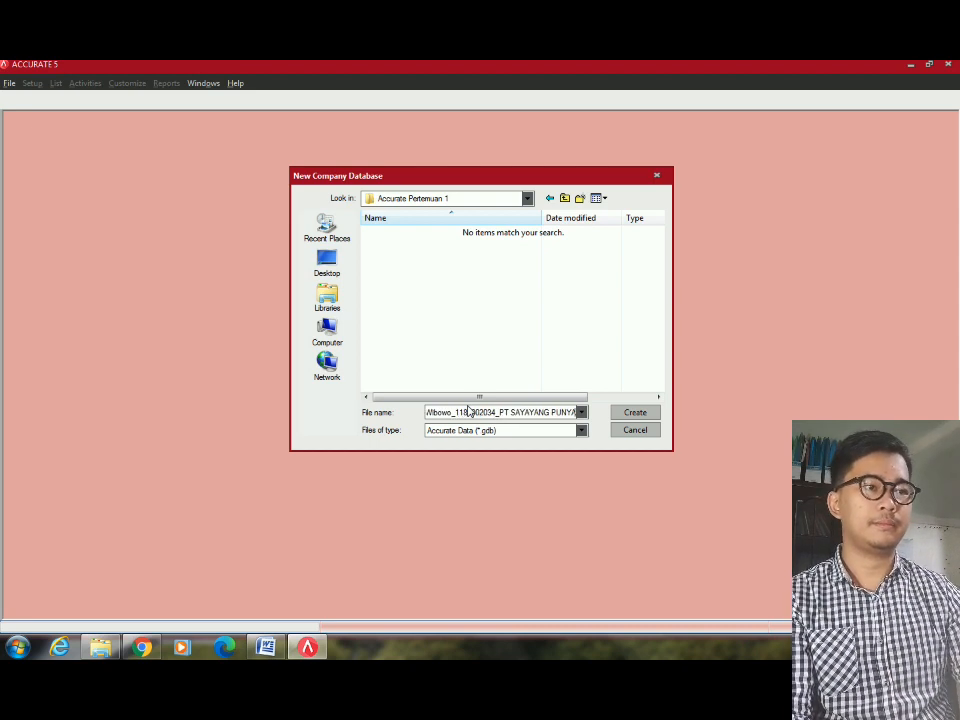
left_click(621, 412)
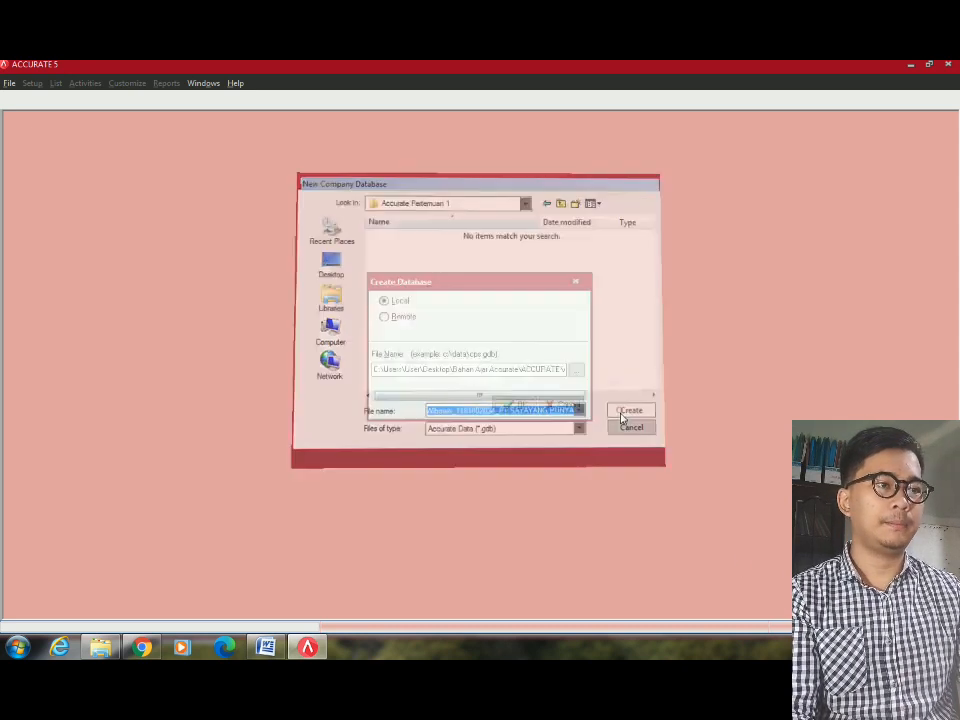
Confirm the Create Database dialog so the new company database starts building.
left_click(514, 404)
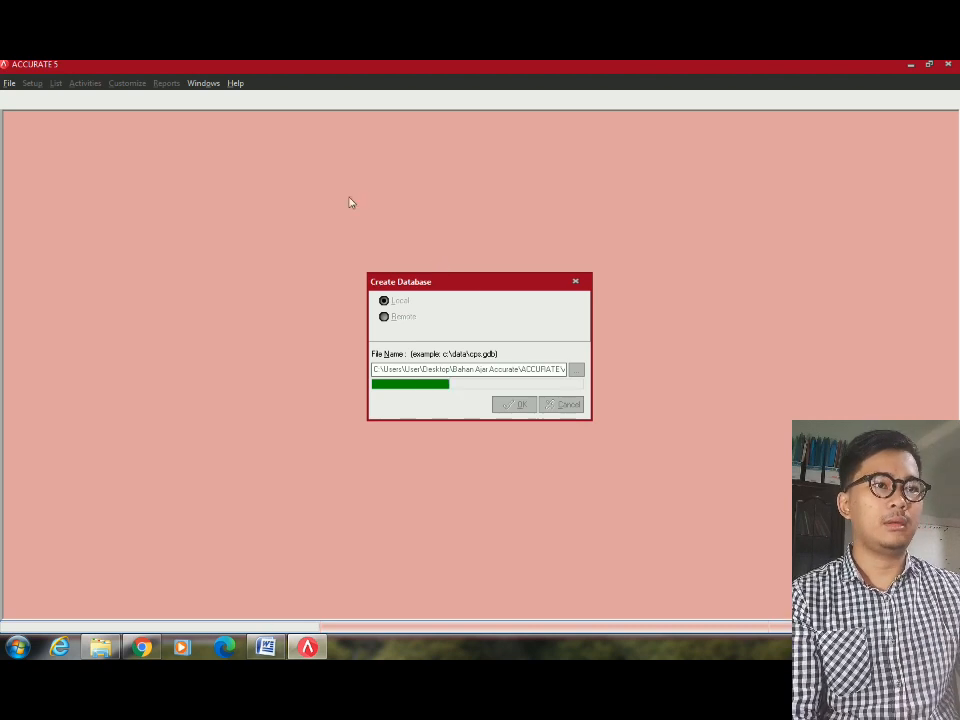
In the Word trial balance, check the Cash IDR and Cash USD account names.
left_click(268, 648)
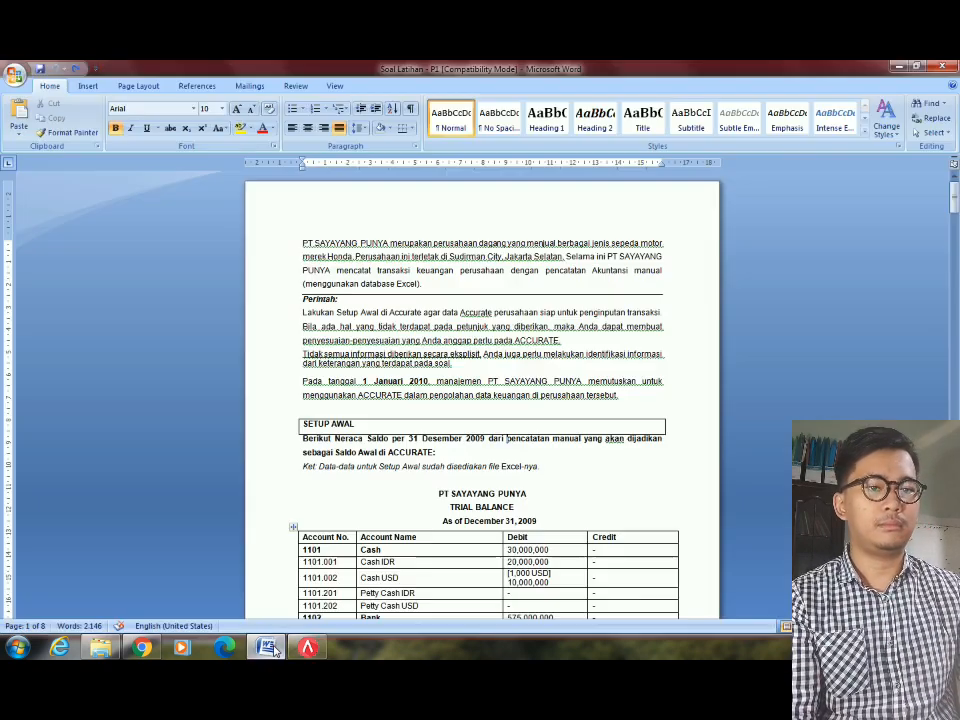
scroll(379, 280, "down", 4)
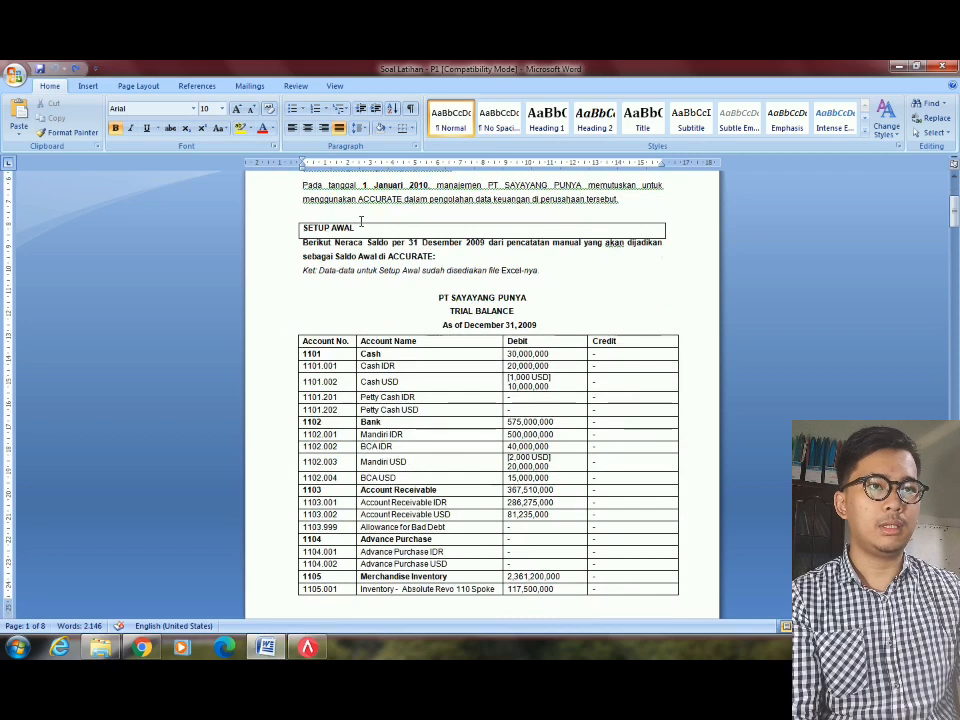
scroll(360, 310, "down", 1)
left_click(426, 325)
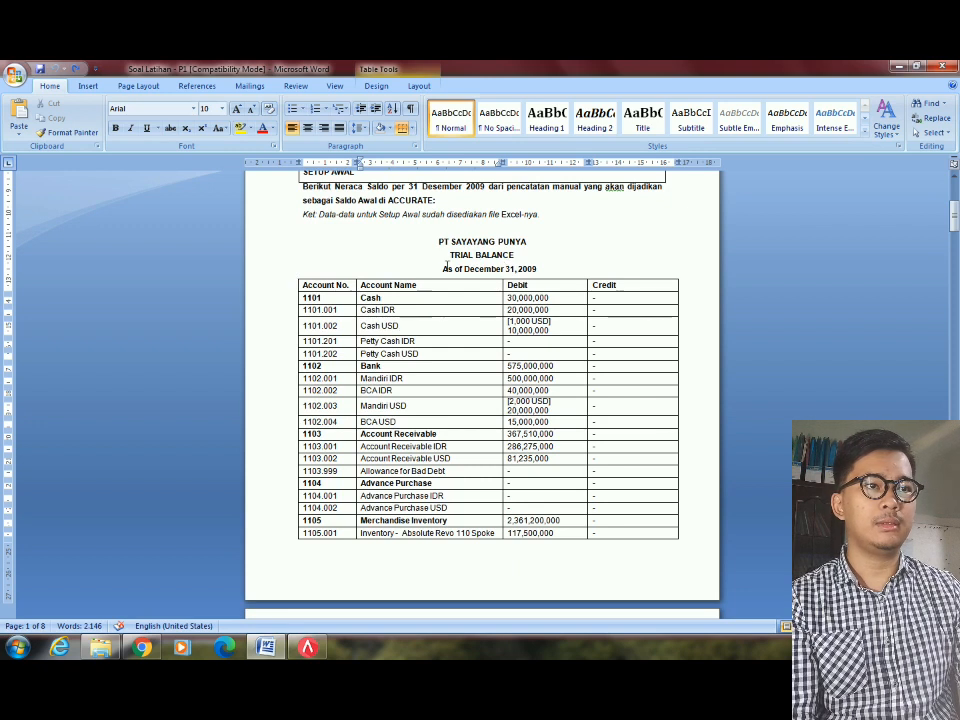
left_click(460, 230)
scroll(400, 205, "down", 3)
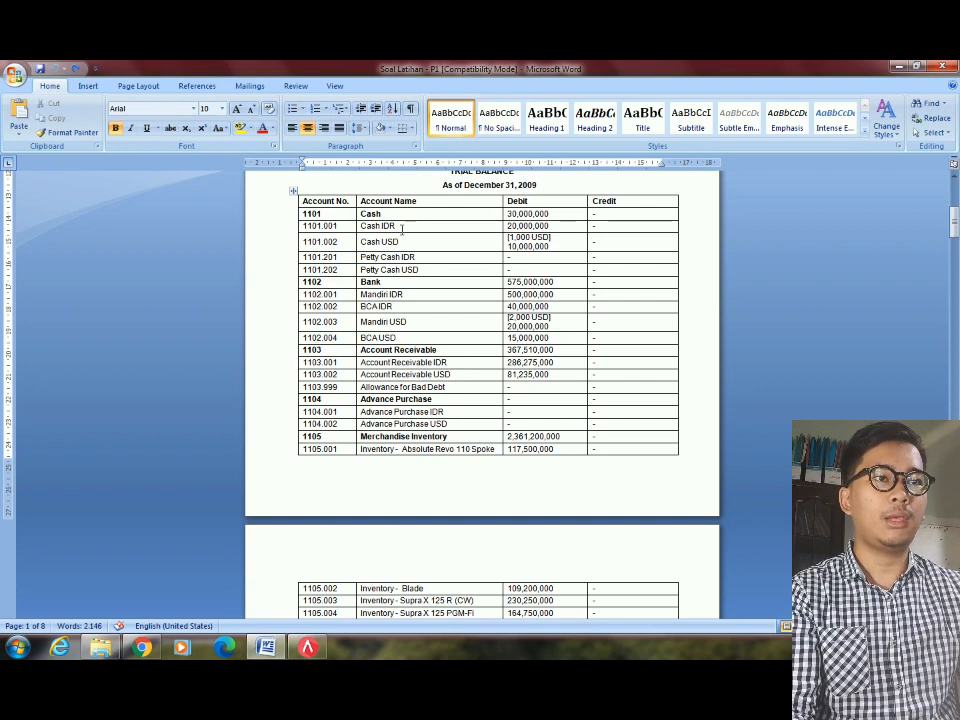
left_click_drag(403, 226, 405, 237)
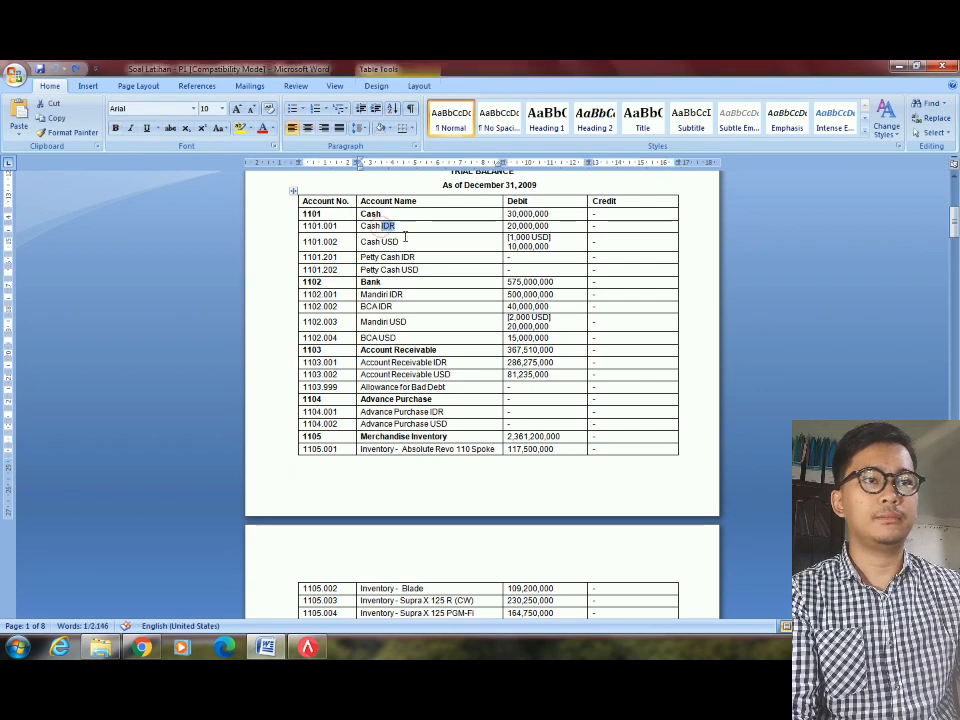
left_click(399, 229)
double_click(383, 241)
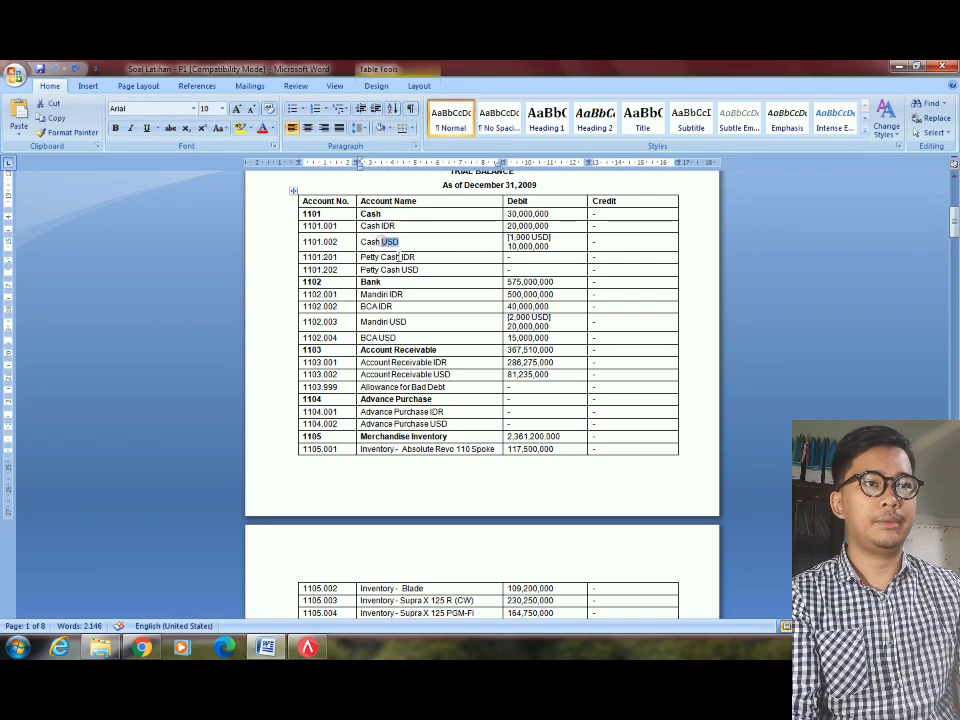
left_click(399, 295)
Look down to the DATA PELANGGAN table, then return to the TRIAL BALANCE heading on page 1.
scroll(389, 331, "down", 15)
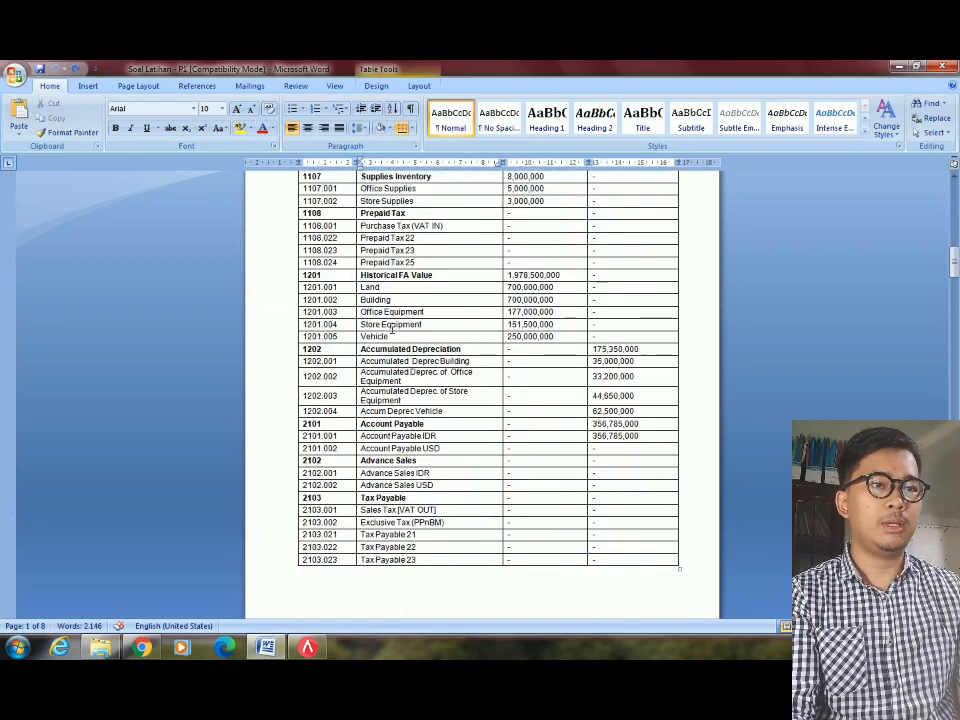
scroll(390, 326, "down", 20)
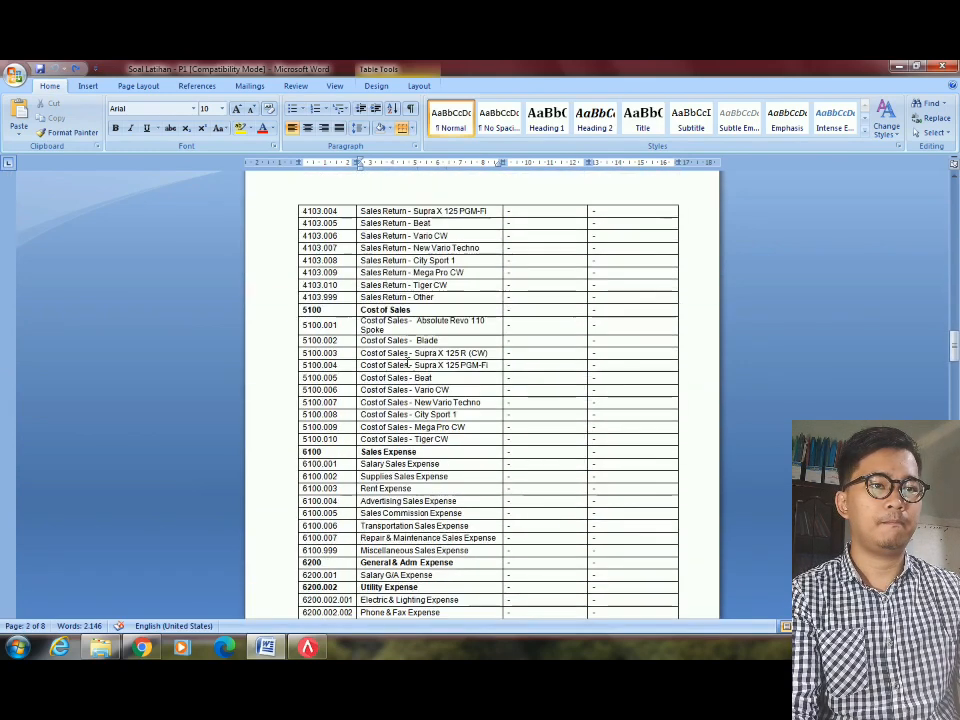
scroll(400, 357, "down", 20)
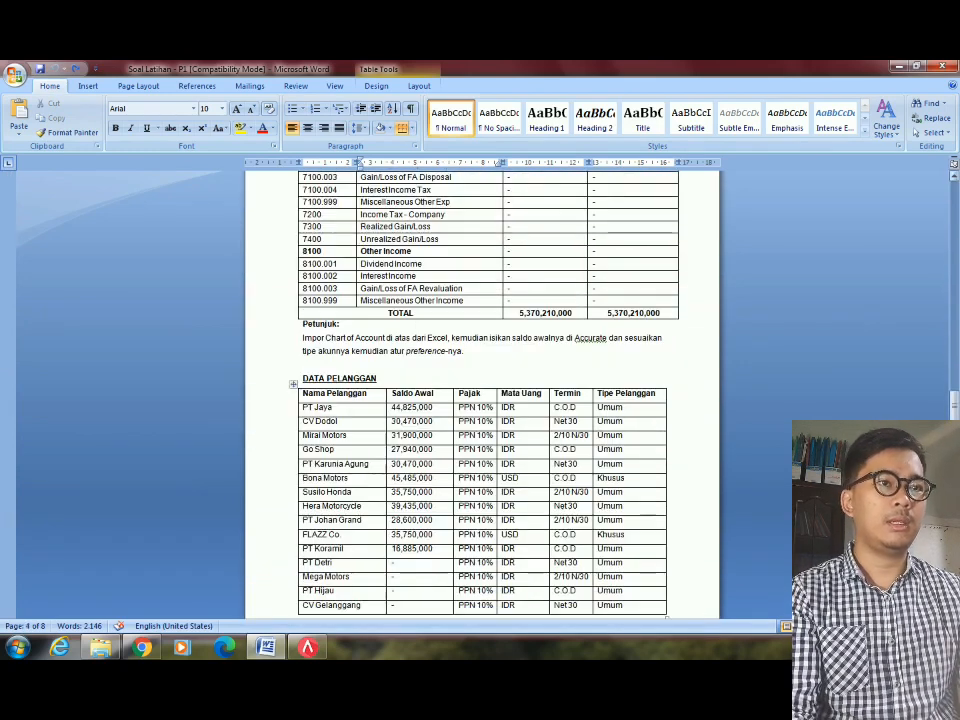
left_click_drag(953, 400, 945, 233)
scroll(408, 302, "up", 1)
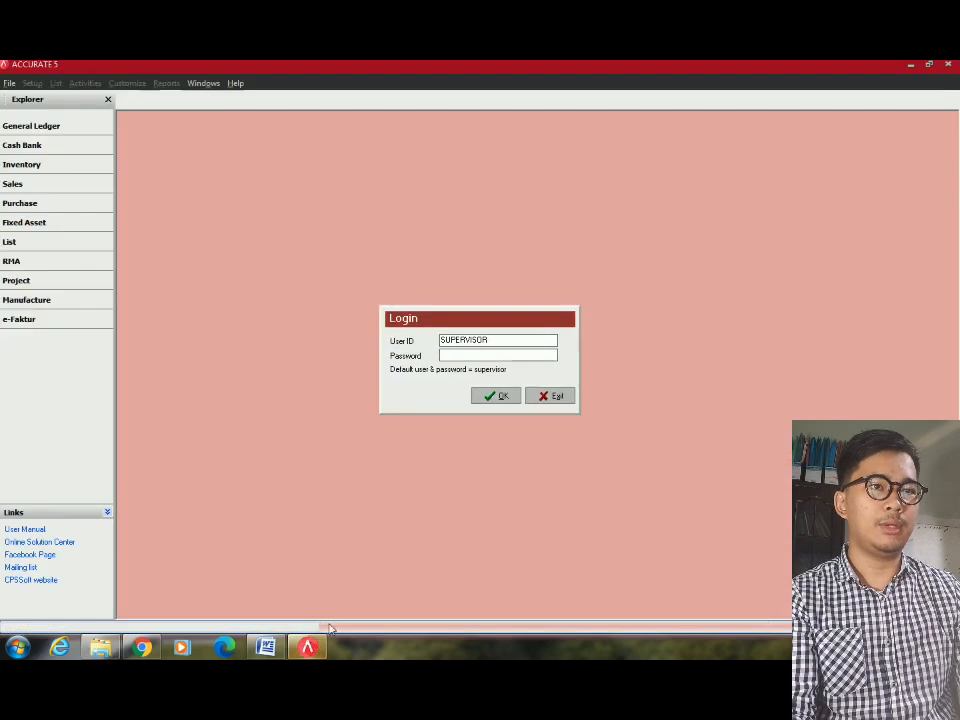
Log in as the supervisor user, entering the default password.
left_click_drag(487, 340, 439, 340)
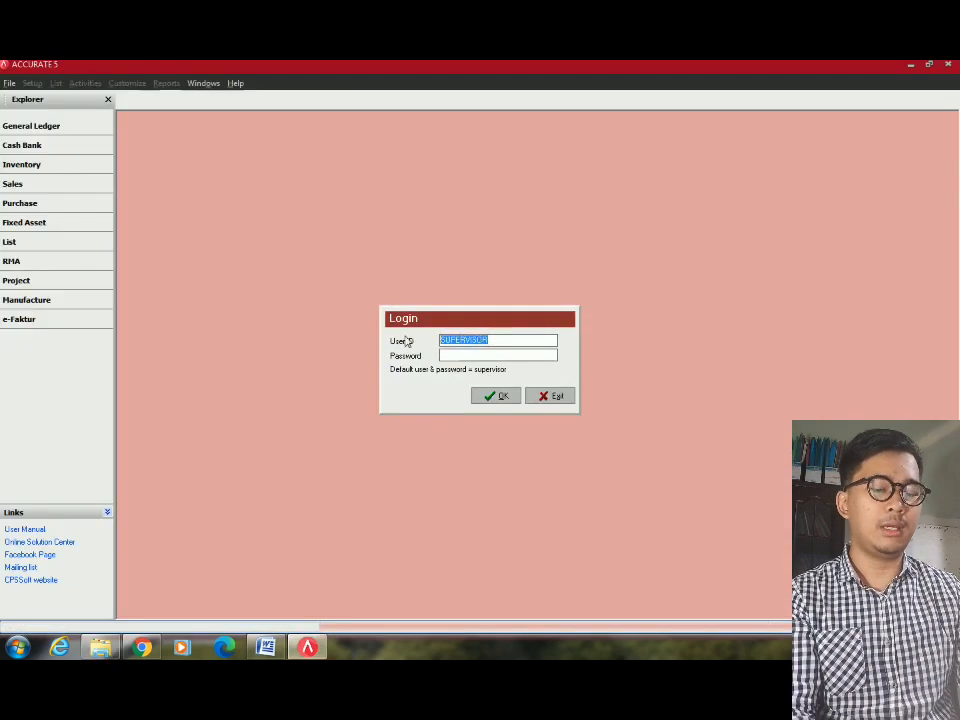
left_click(478, 356)
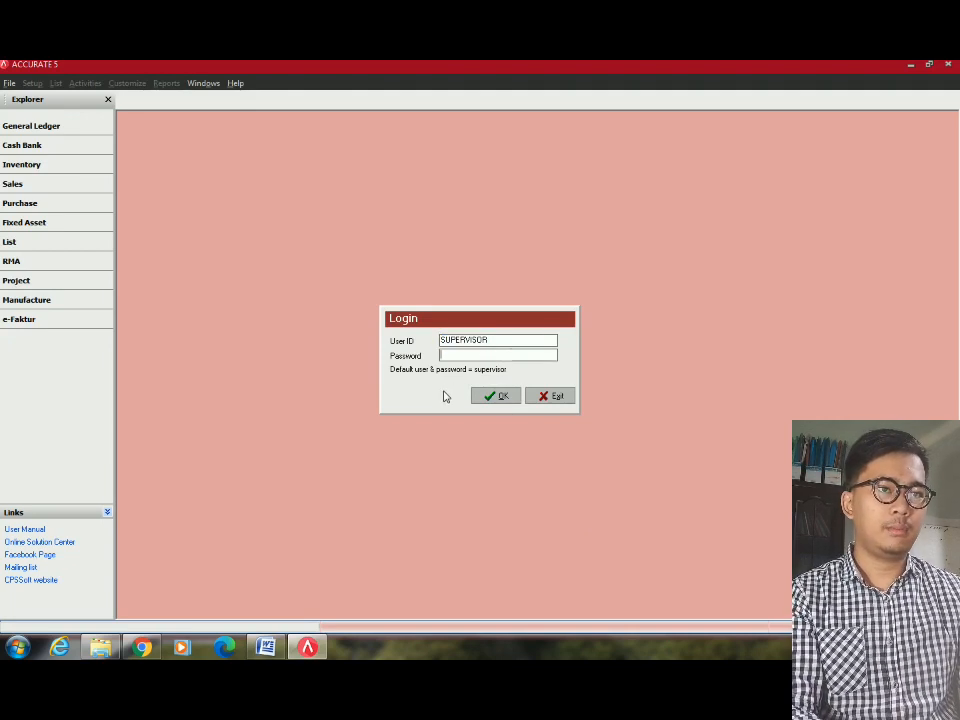
type("supervisor")
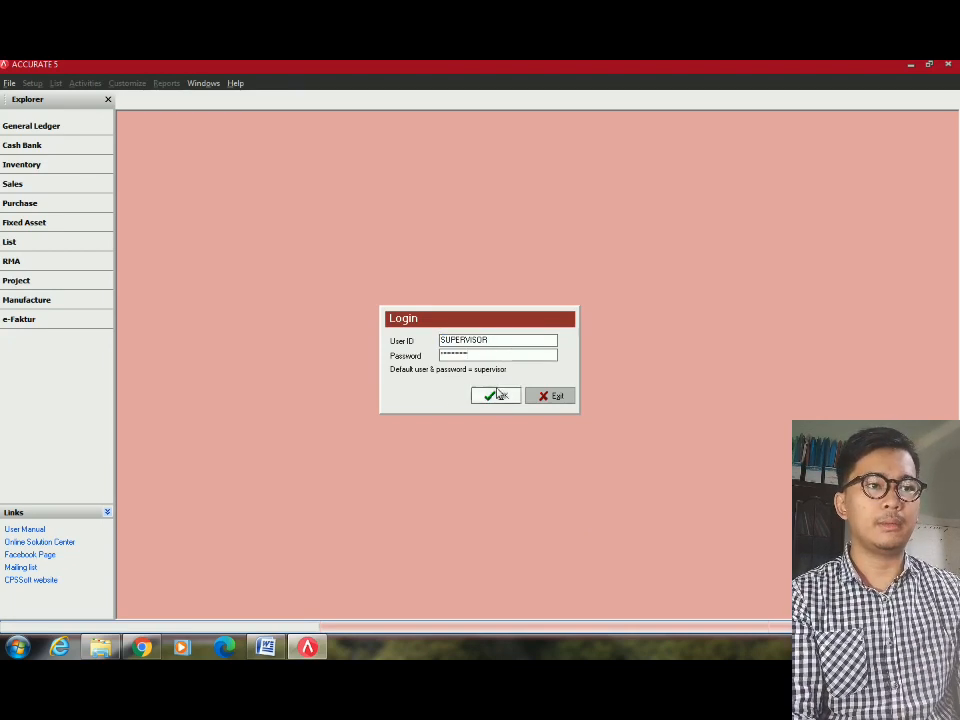
left_click(497, 397)
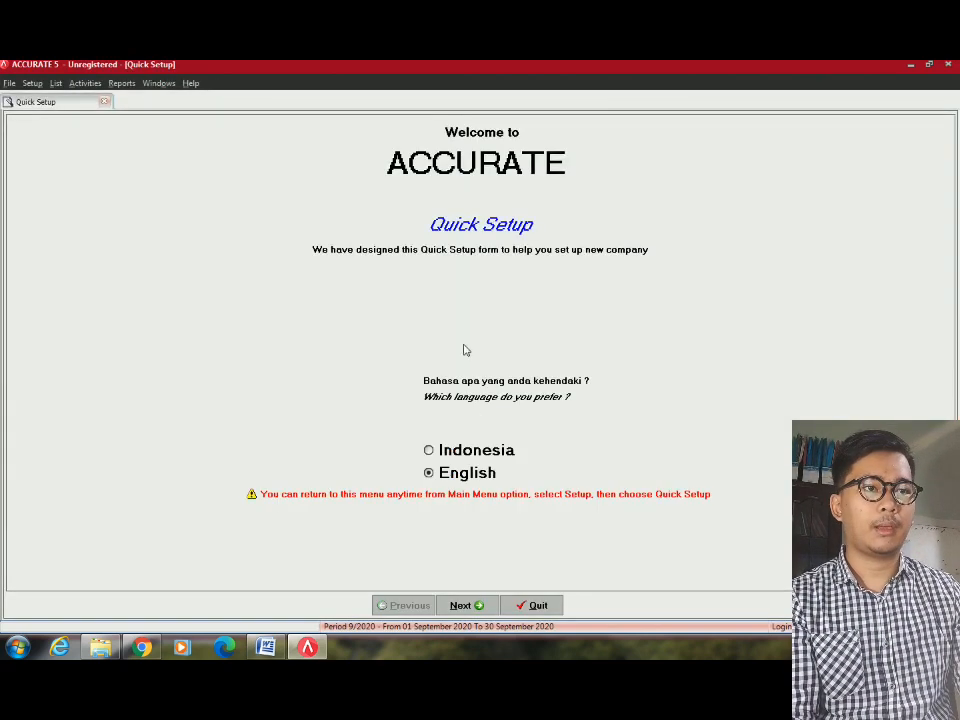
Choose Advance Setup instead of Basic Setup and proceed to the Currency step.
left_click(470, 605)
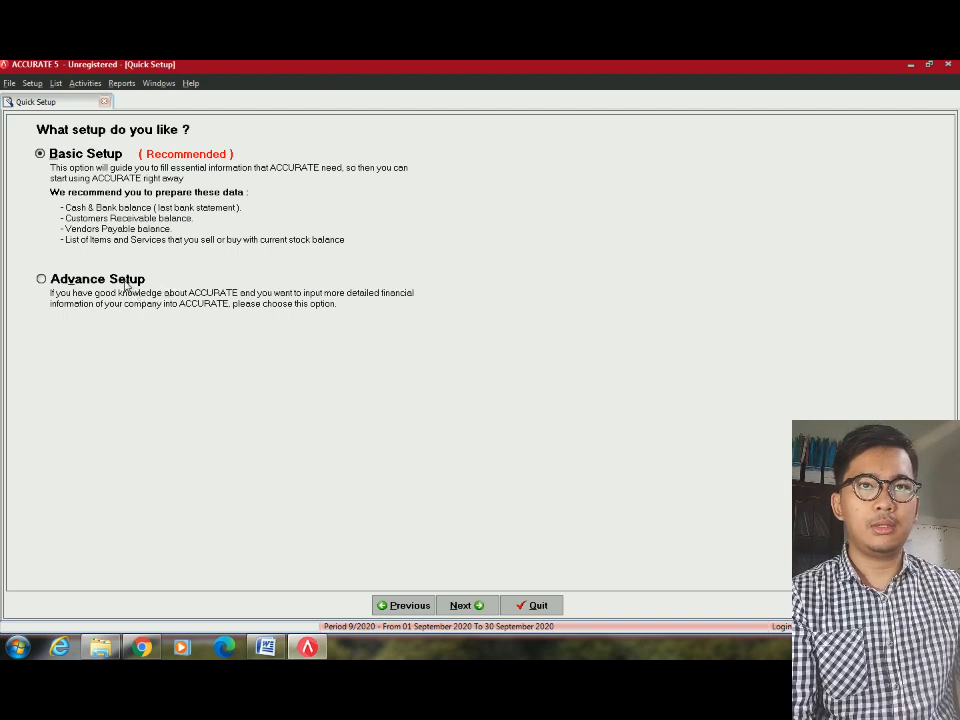
left_click(126, 282)
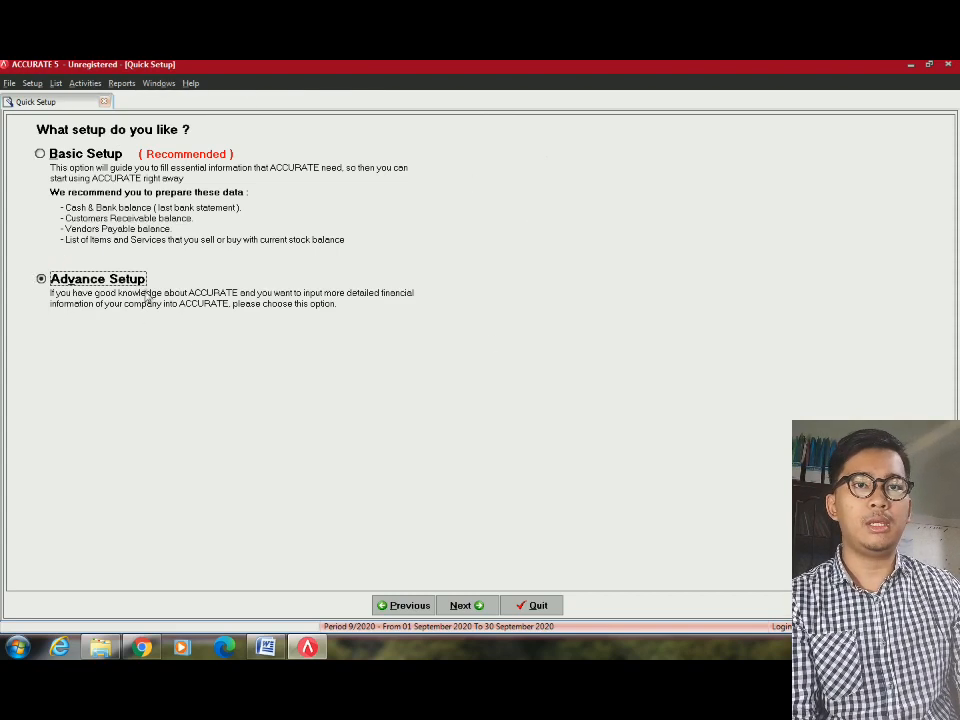
left_click(476, 606)
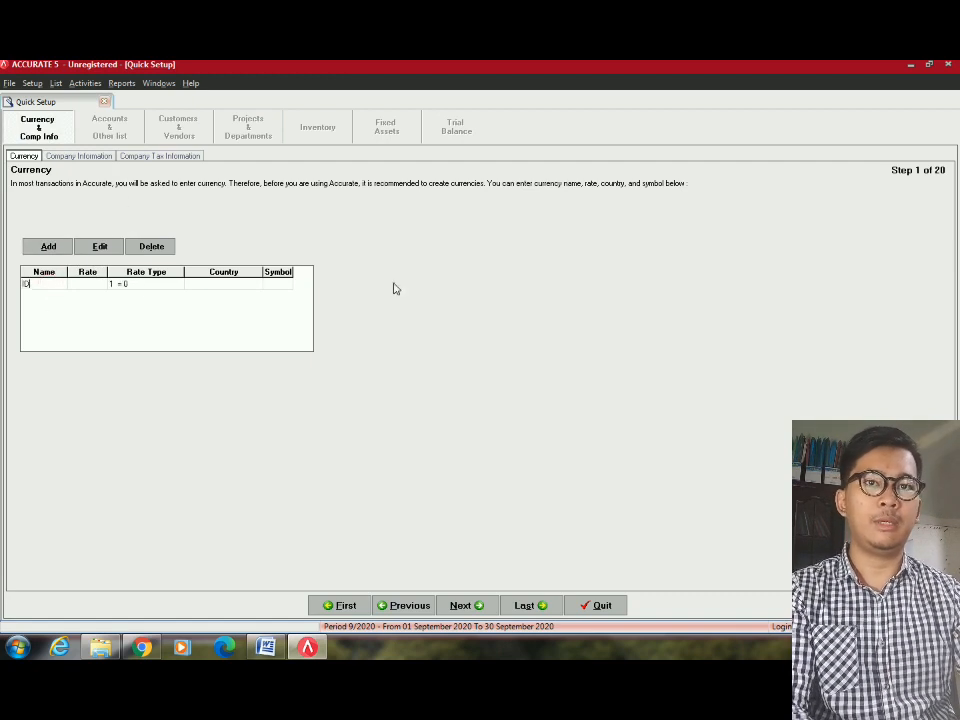
Add the IDR currency at rate 1 for Indonesia with symbol IDR.
type("R")
key("Tab")
type("1")
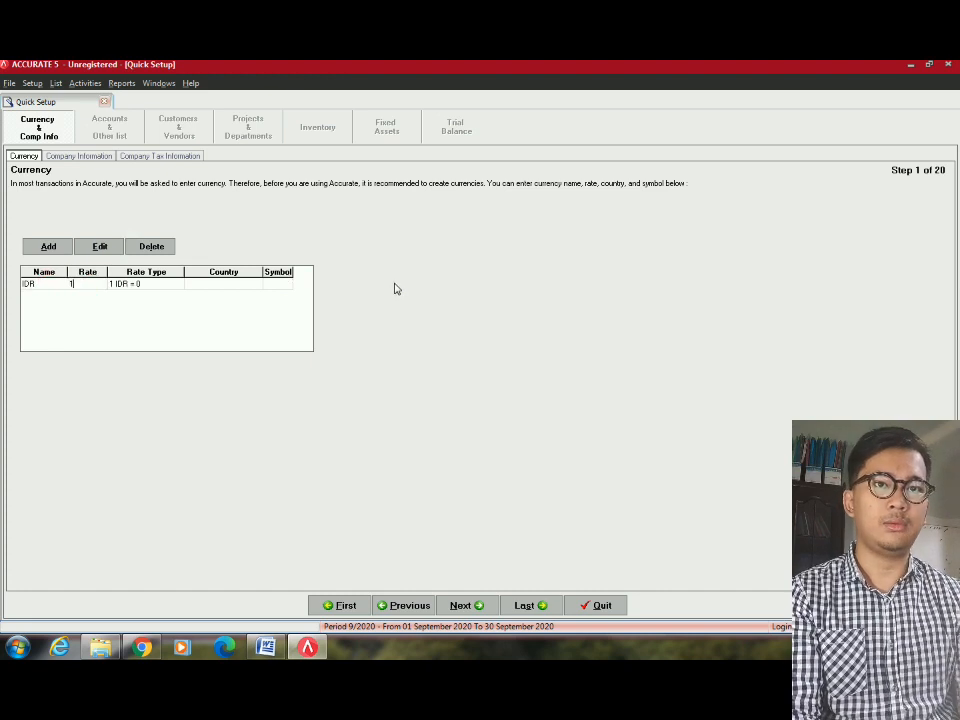
key("Tab")
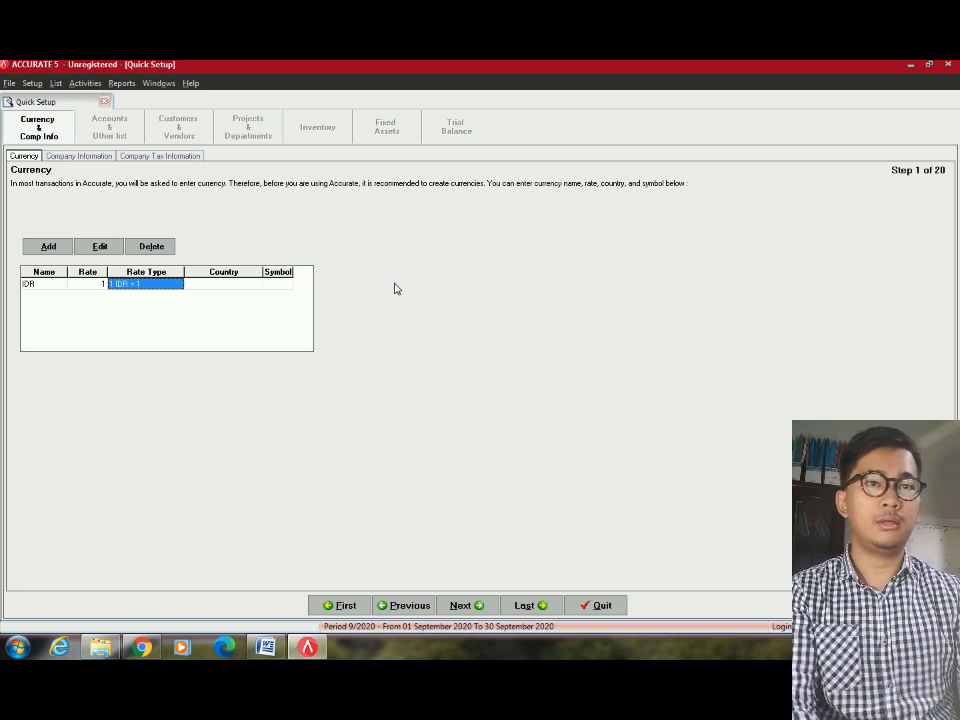
key("Tab")
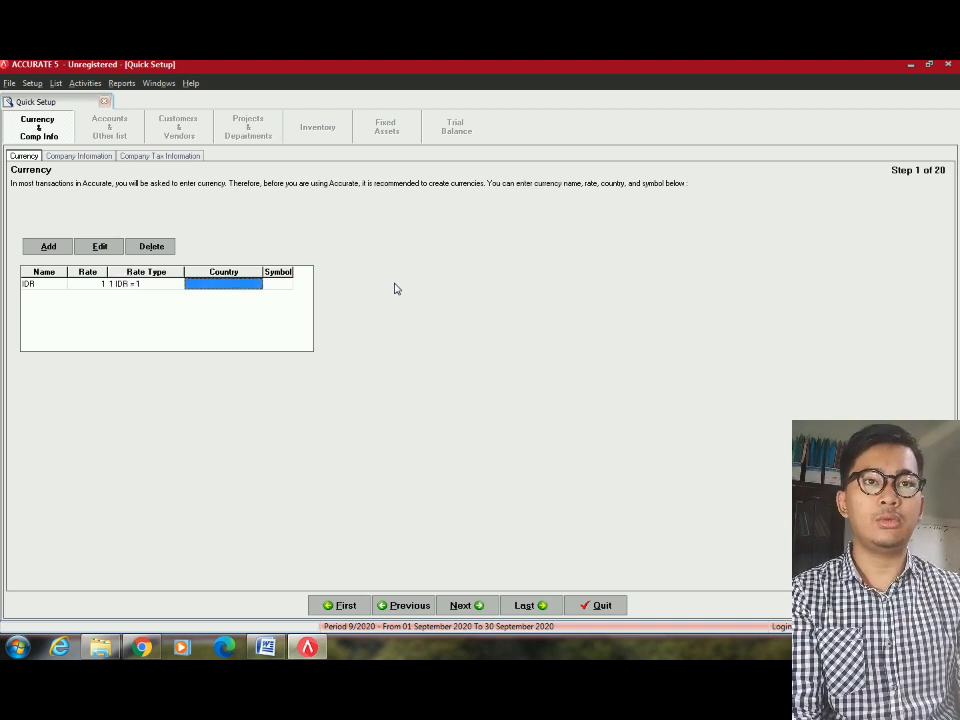
type("Indonesia")
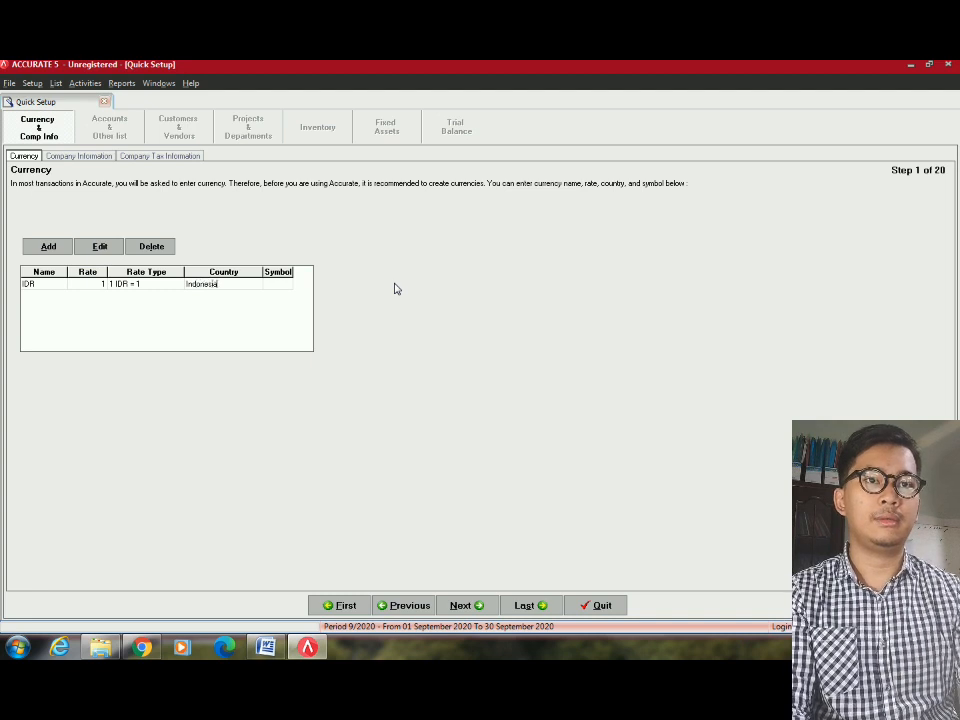
key("Tab")
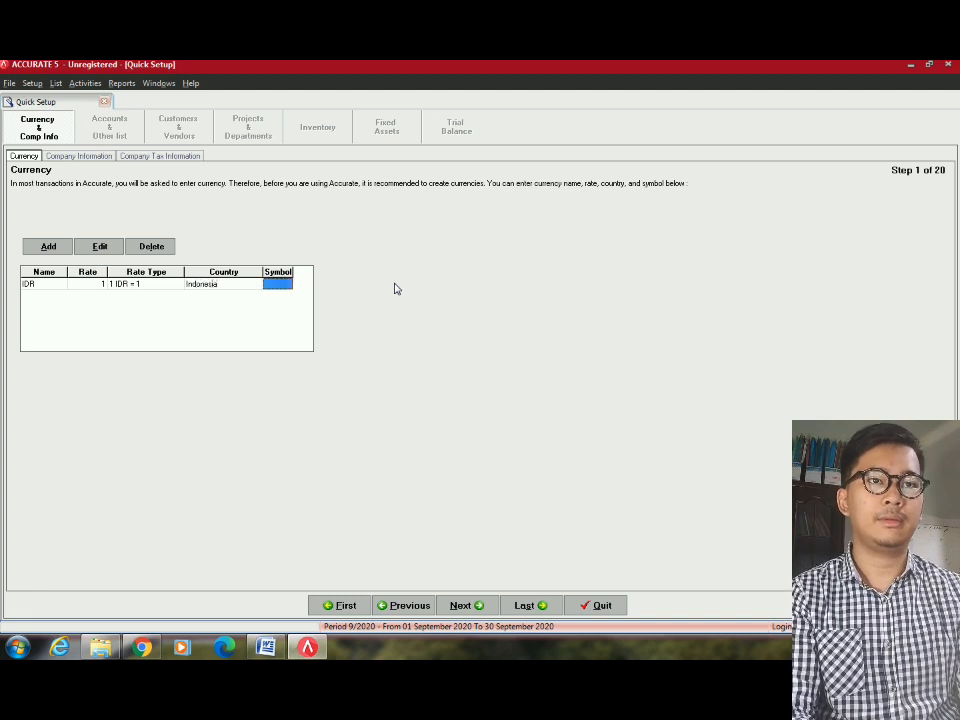
type("IDR")
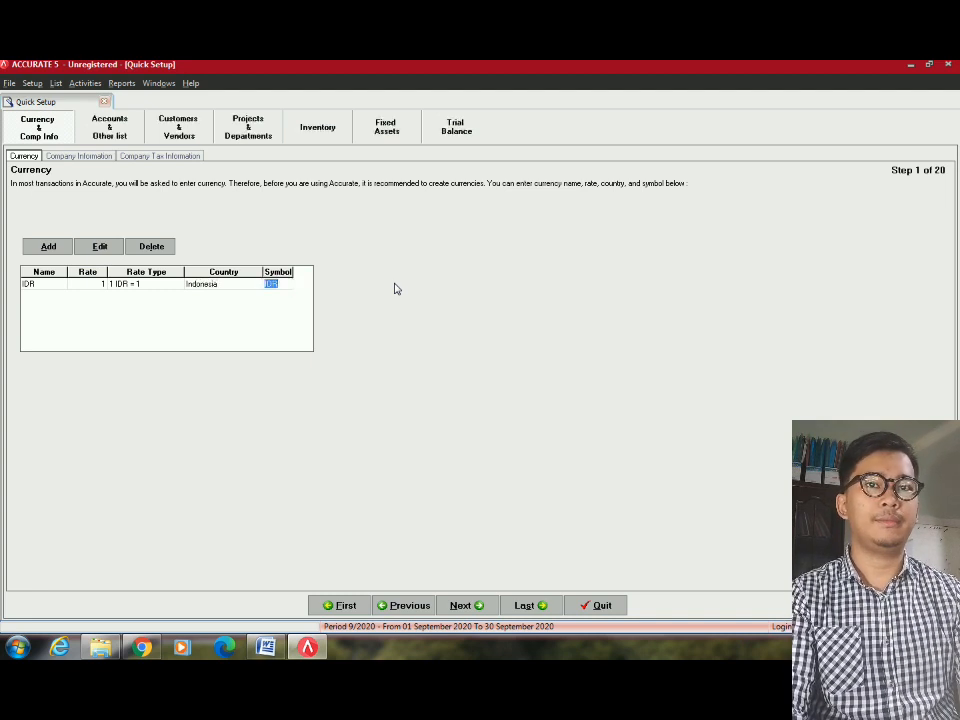
key("Tab")
Start a USD currency row and bring the Word trial balance to the front.
type("U")
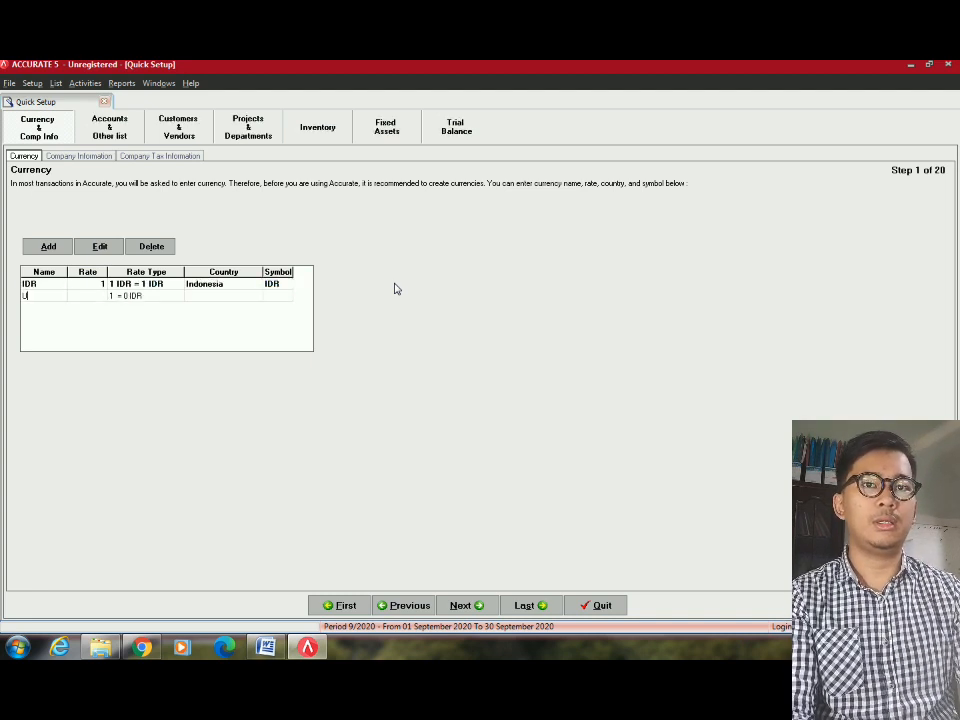
key("Tab")
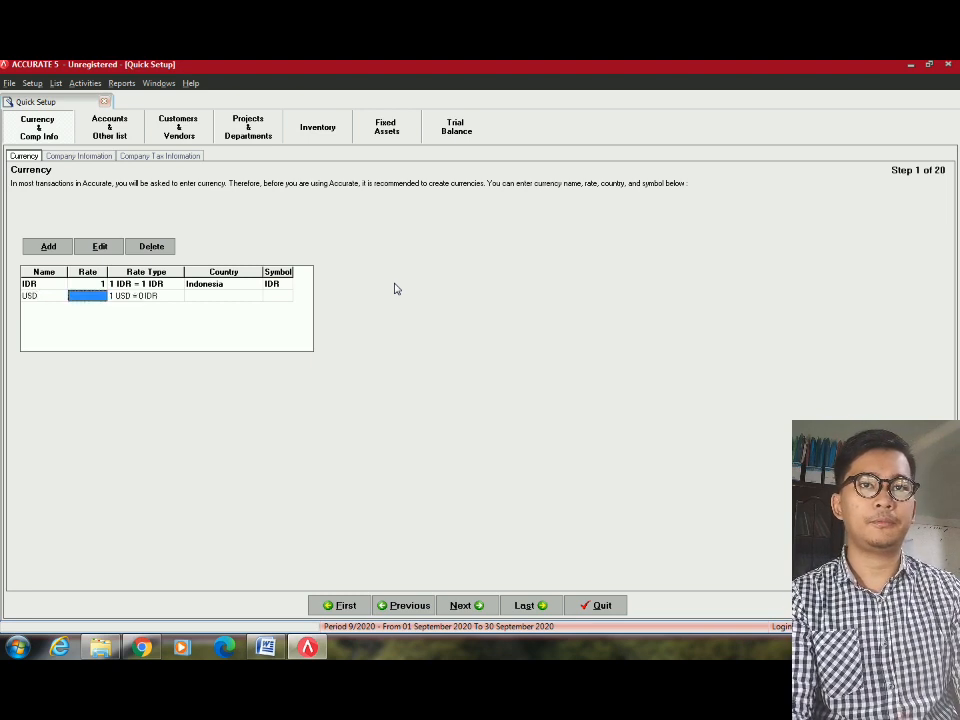
key("alt+Tab")
key("alt+Tab")
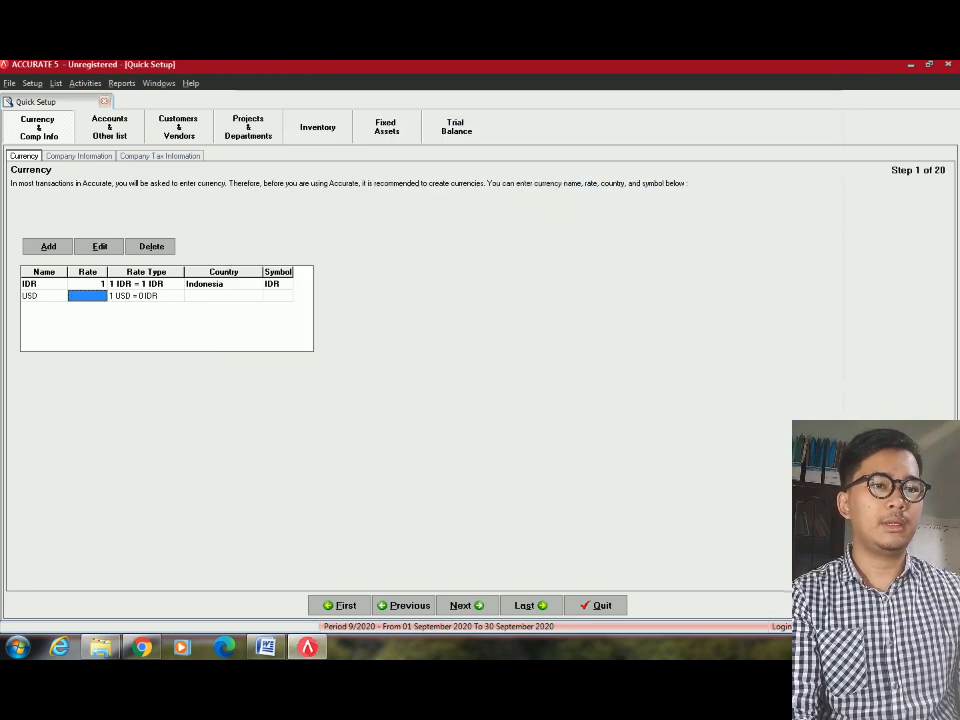
left_click(270, 648)
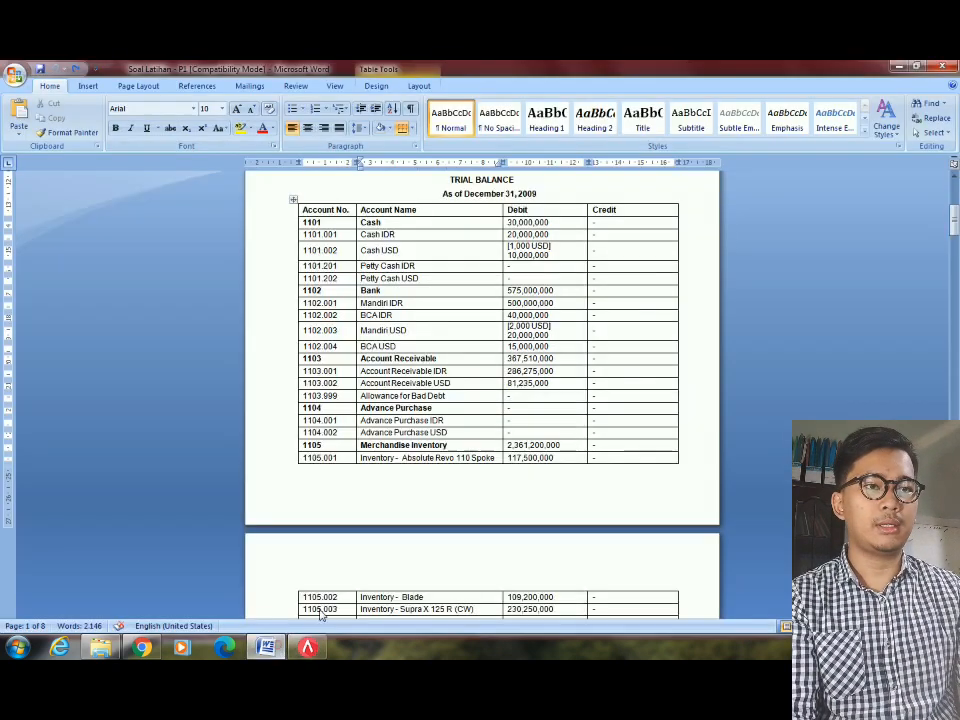
Check the Cash USD debit of 1,000 USD against its 10,000,000 rupiah equivalent, then return to ACCURATE.
triple_click(510, 245)
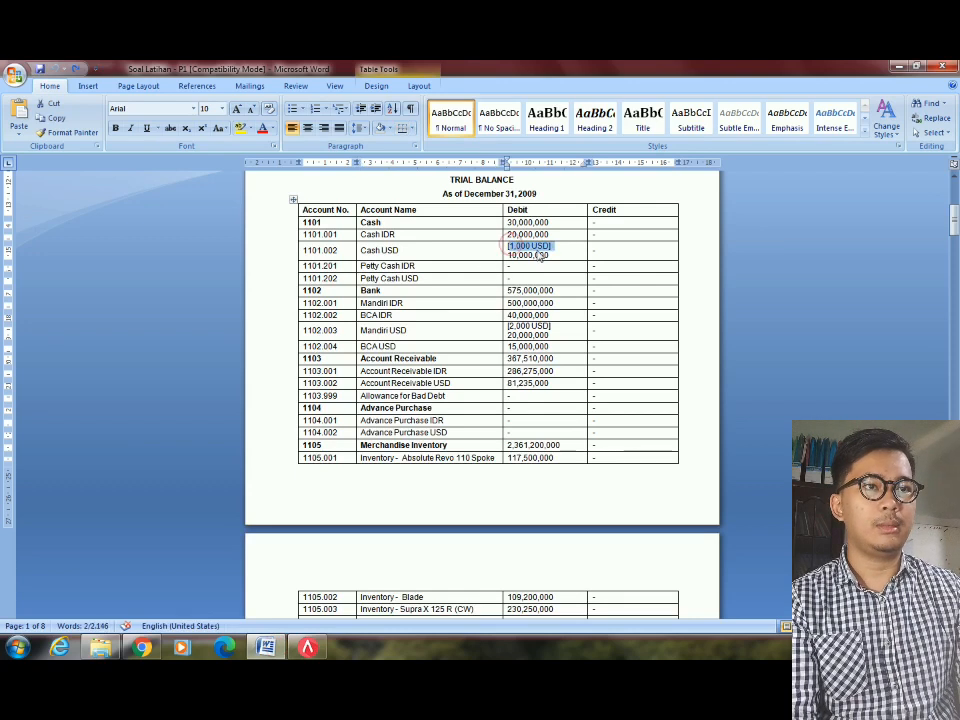
left_click_drag(510, 256, 559, 254)
left_click(560, 254)
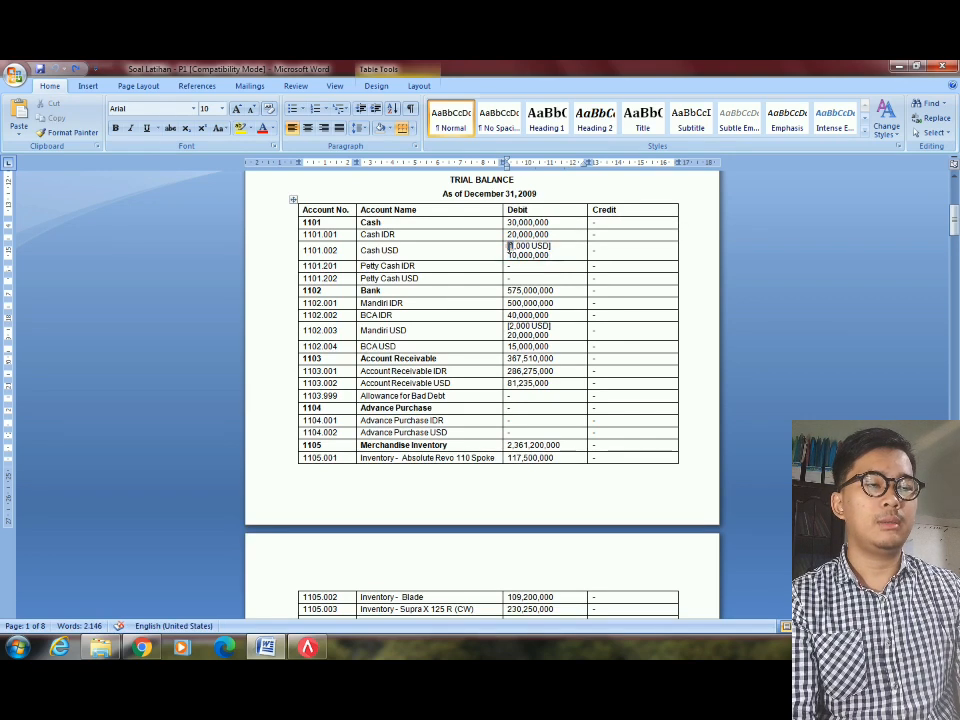
triple_click(509, 245)
left_click_drag(510, 256, 559, 255)
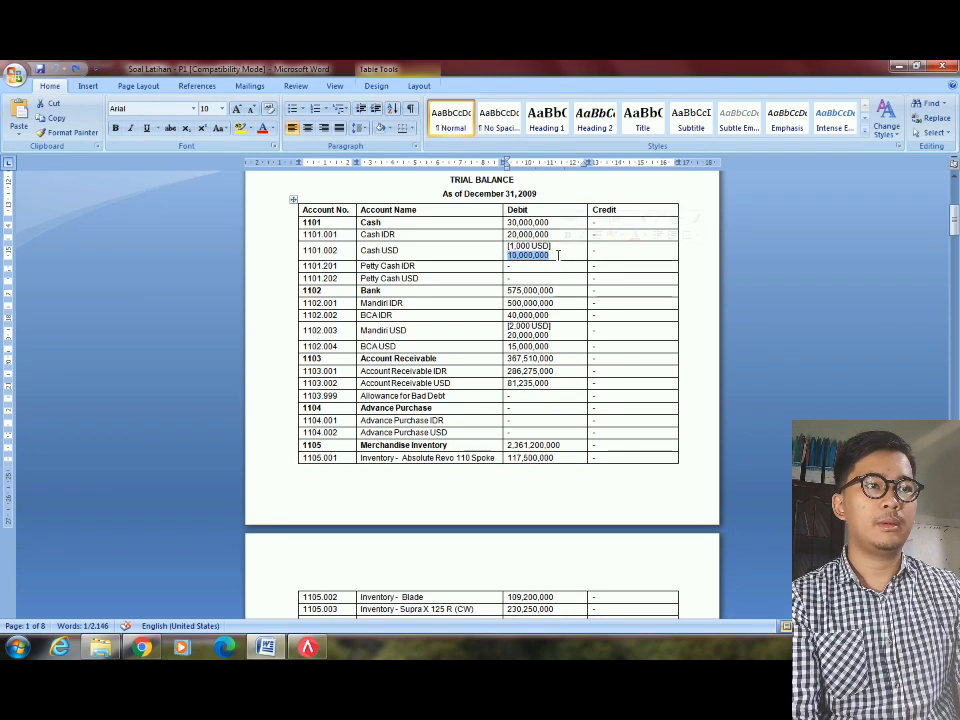
left_click(506, 256)
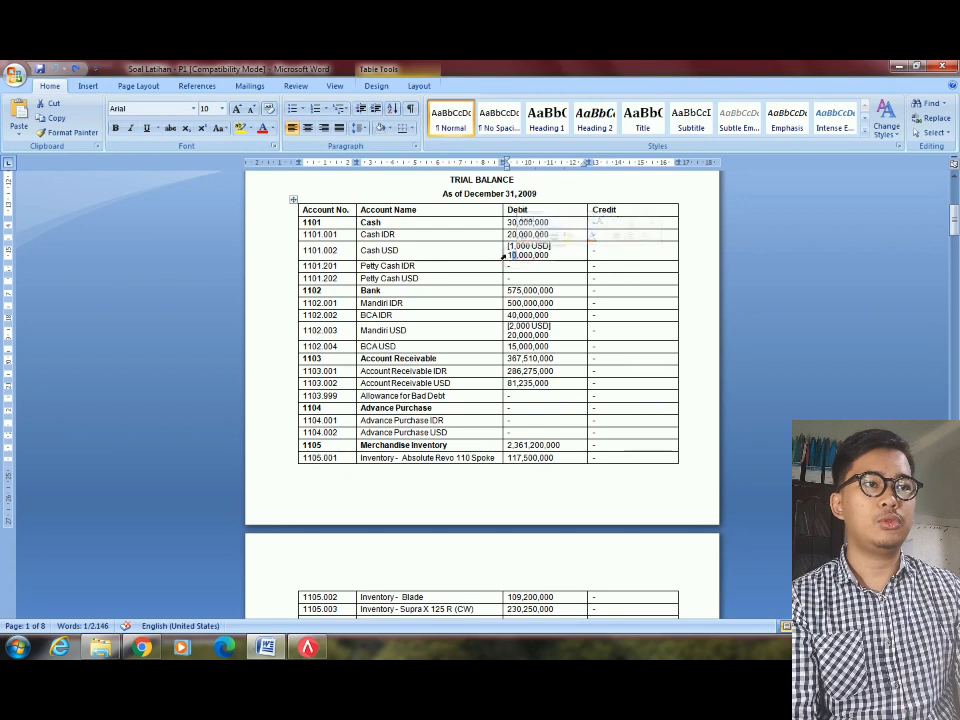
left_click(503, 257)
left_click(515, 255)
left_click(523, 256)
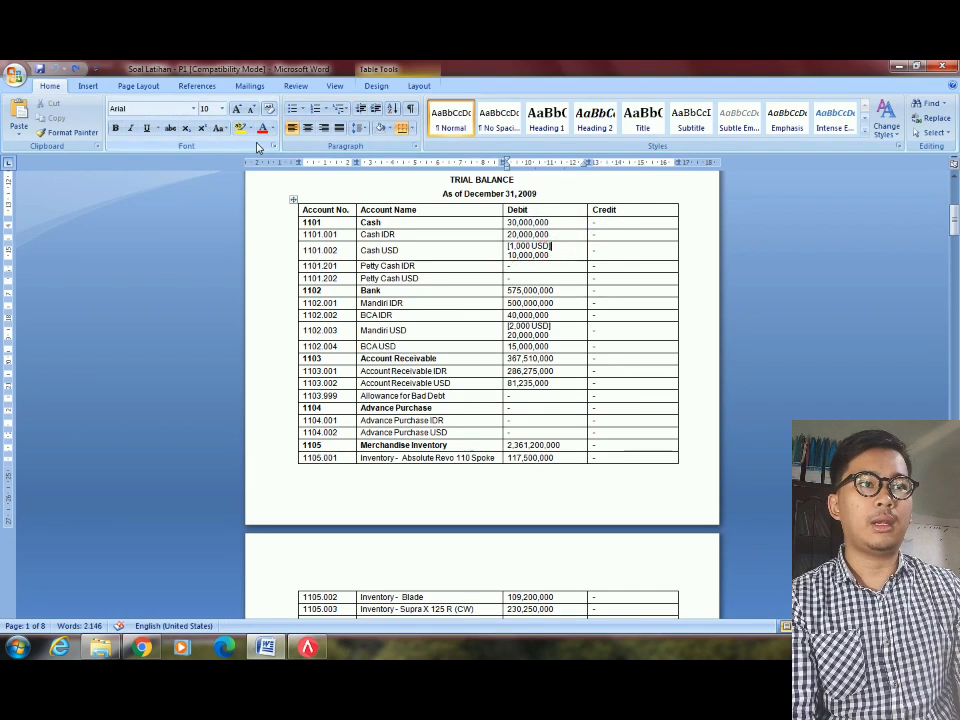
key("alt+Tab")
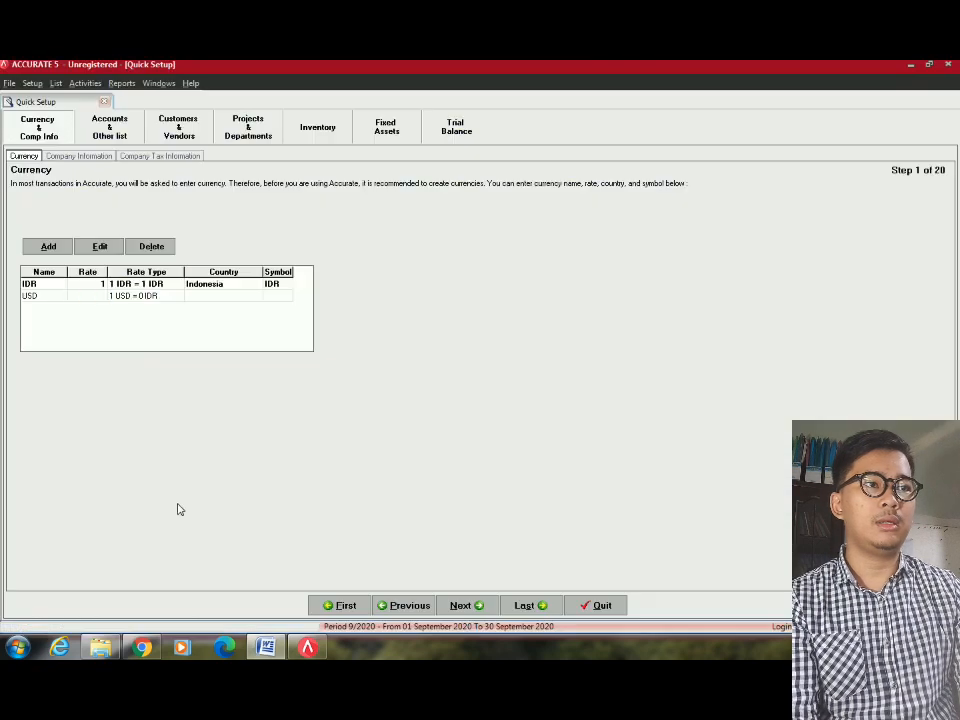
Set USD at rate 10.000 for USA with symbol USD, and advance to Step 2.
key("alt+Tab")
key("alt+Tab")
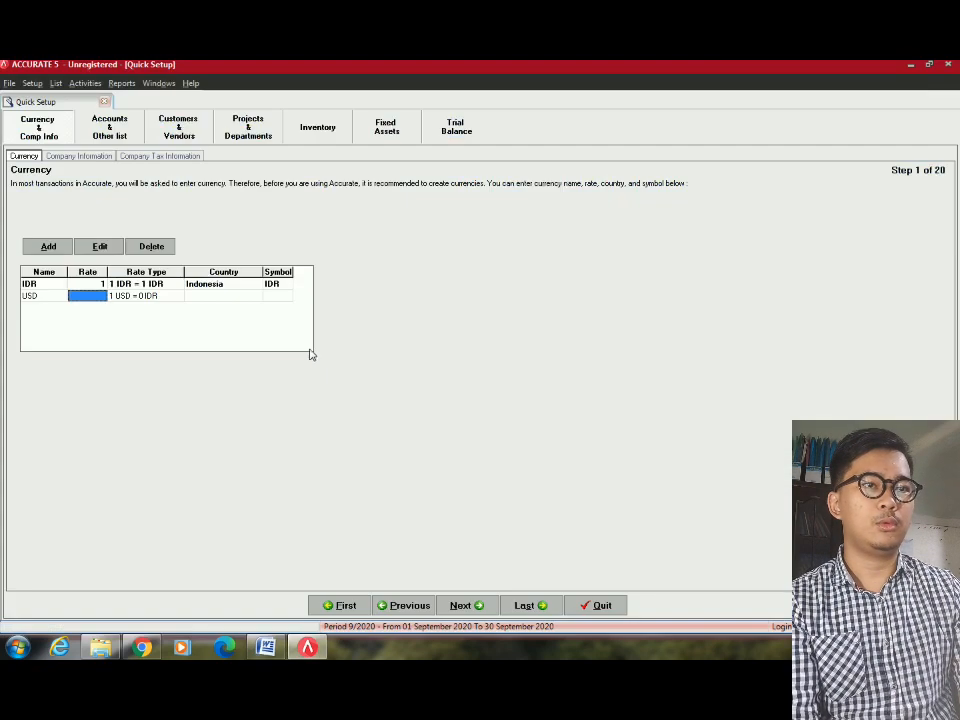
type("10.0")
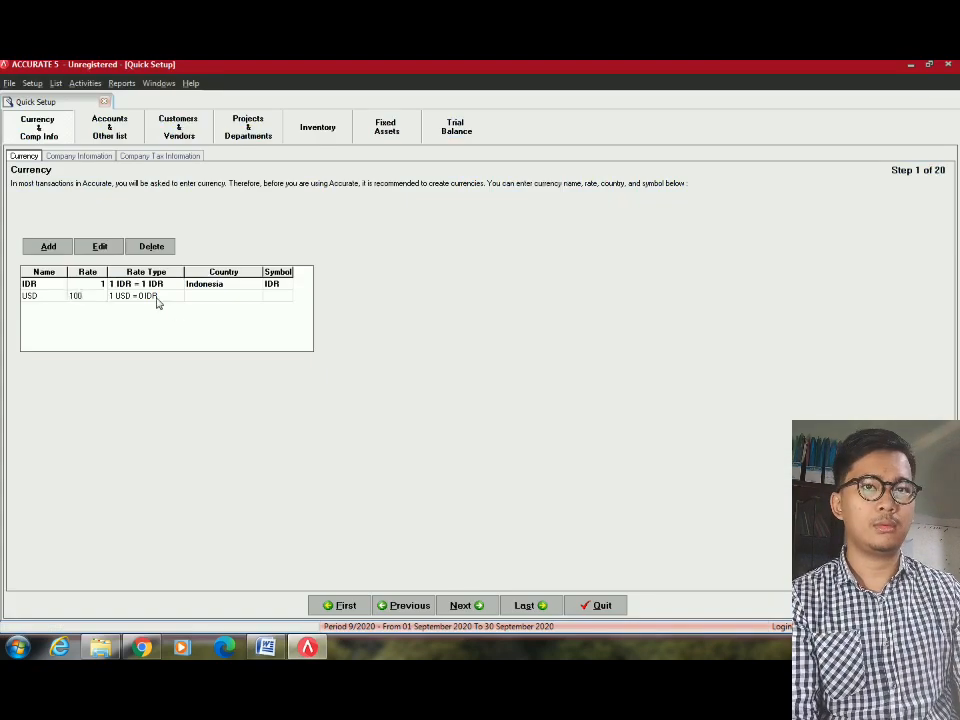
type("00")
key("Tab")
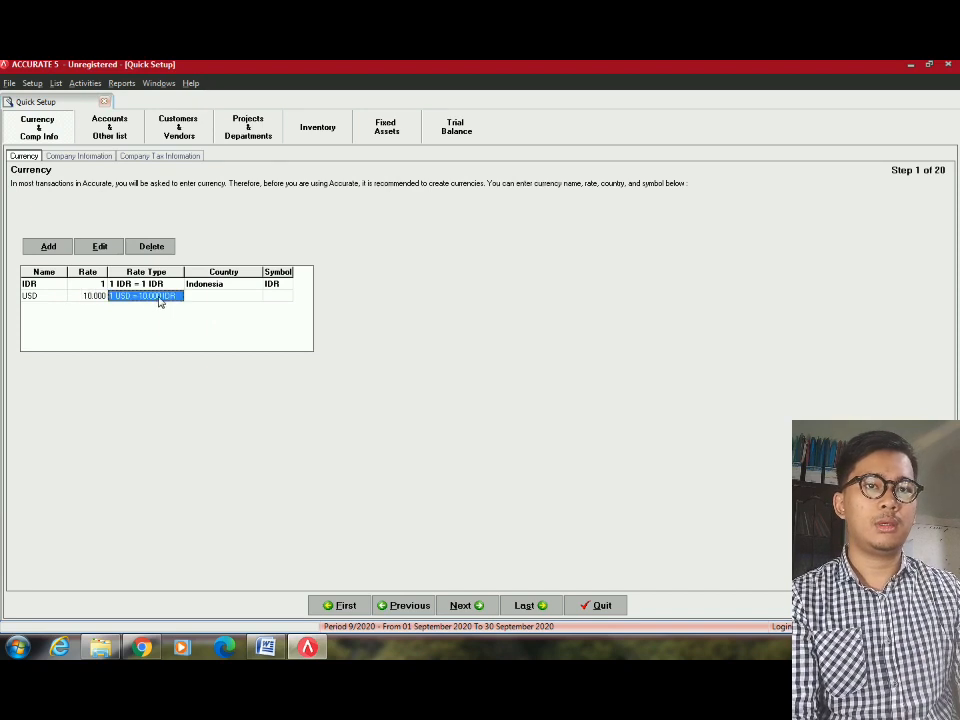
key("Tab")
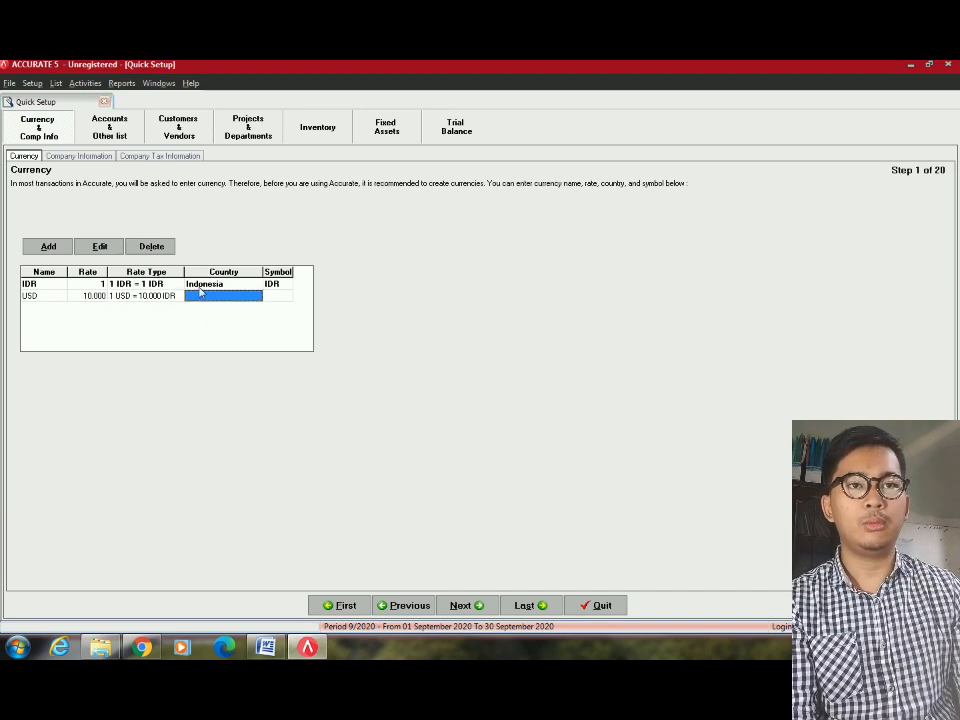
type("USA")
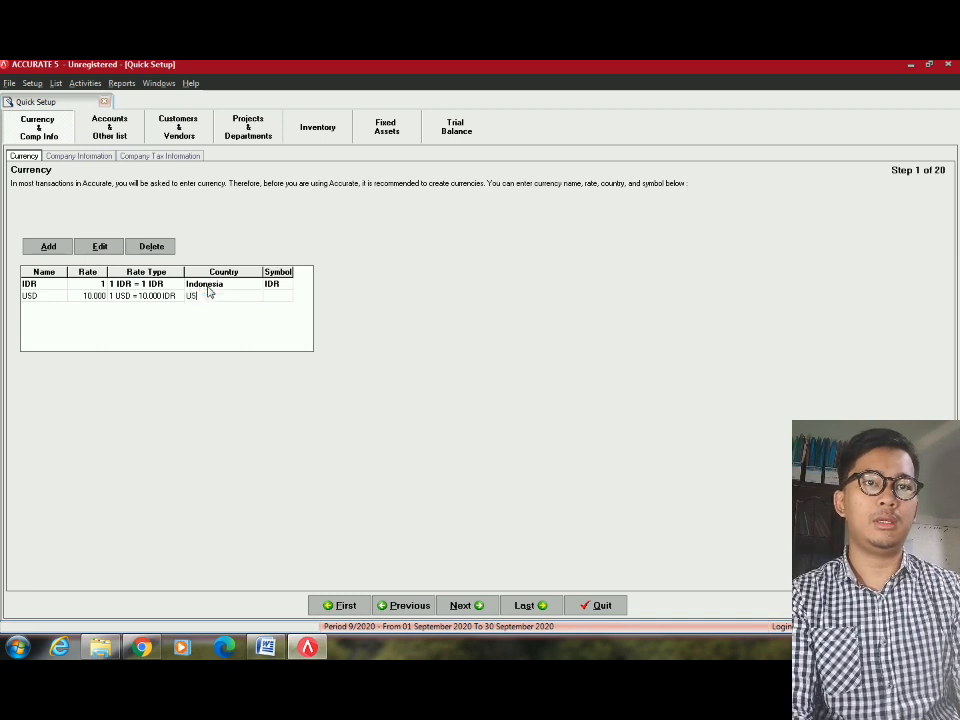
key("Tab")
type("US")
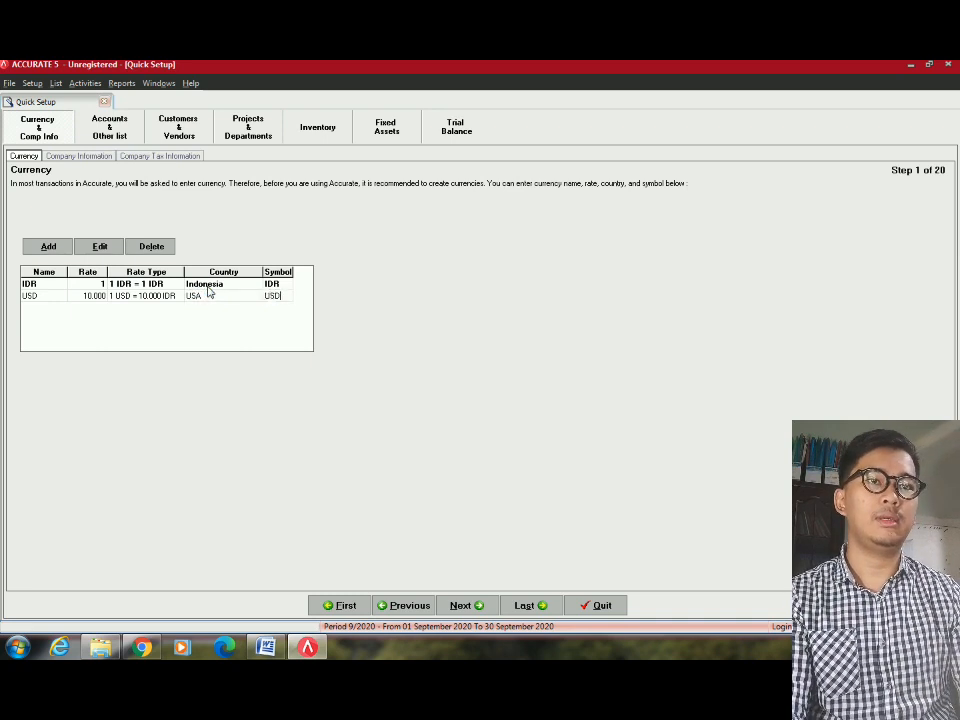
left_click(225, 285)
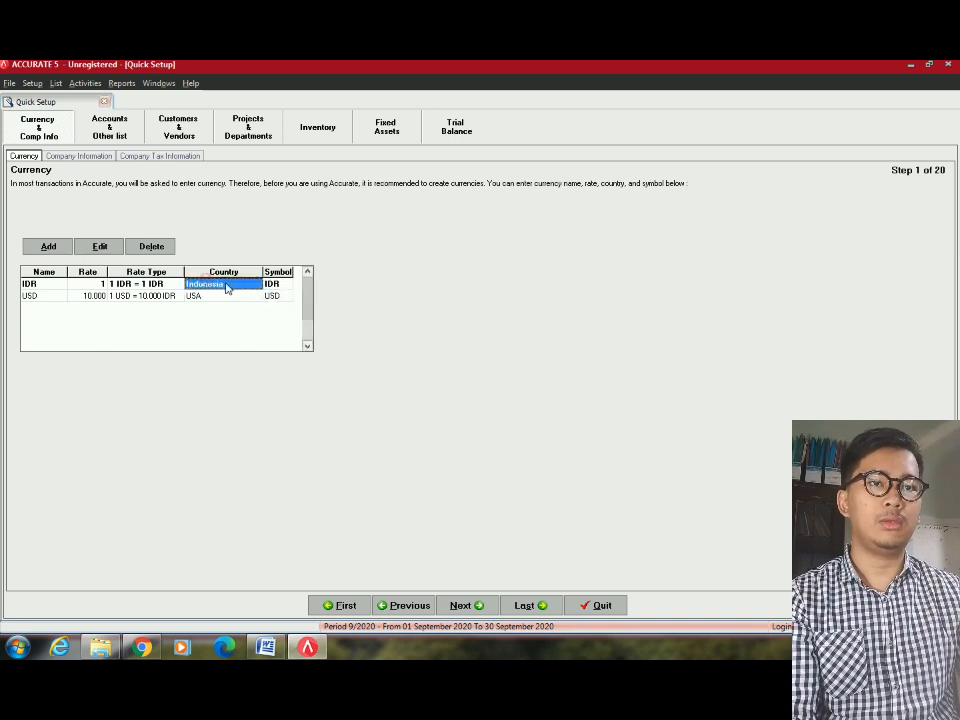
left_click(280, 296)
left_click(460, 605)
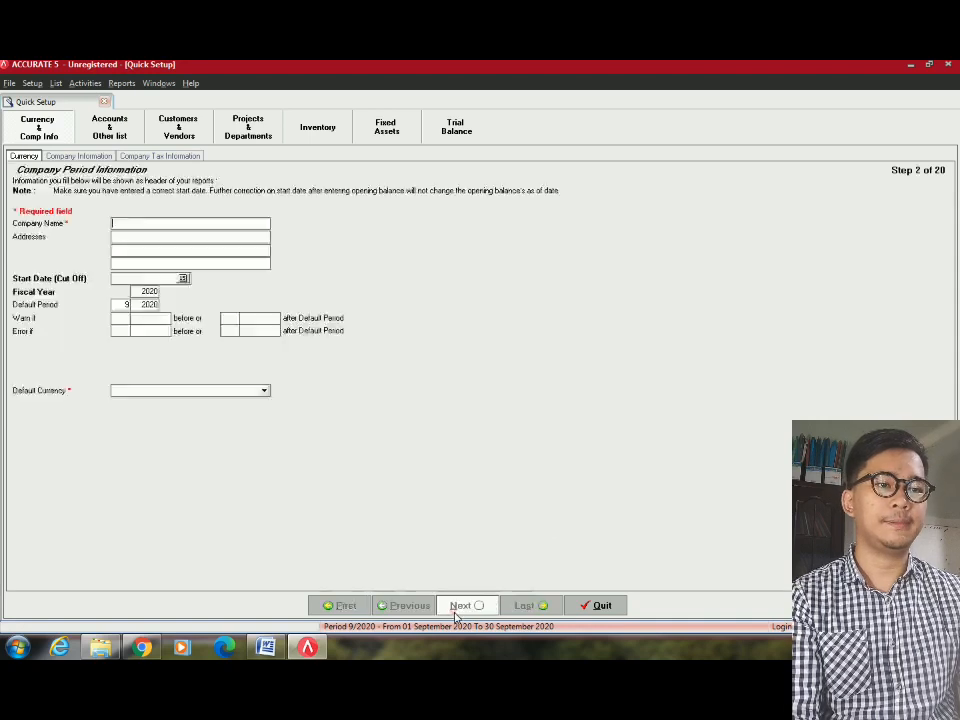
Enter PT SAYAYANG PUNYA as the company name and show the top of the Word exercise document.
left_click(188, 220)
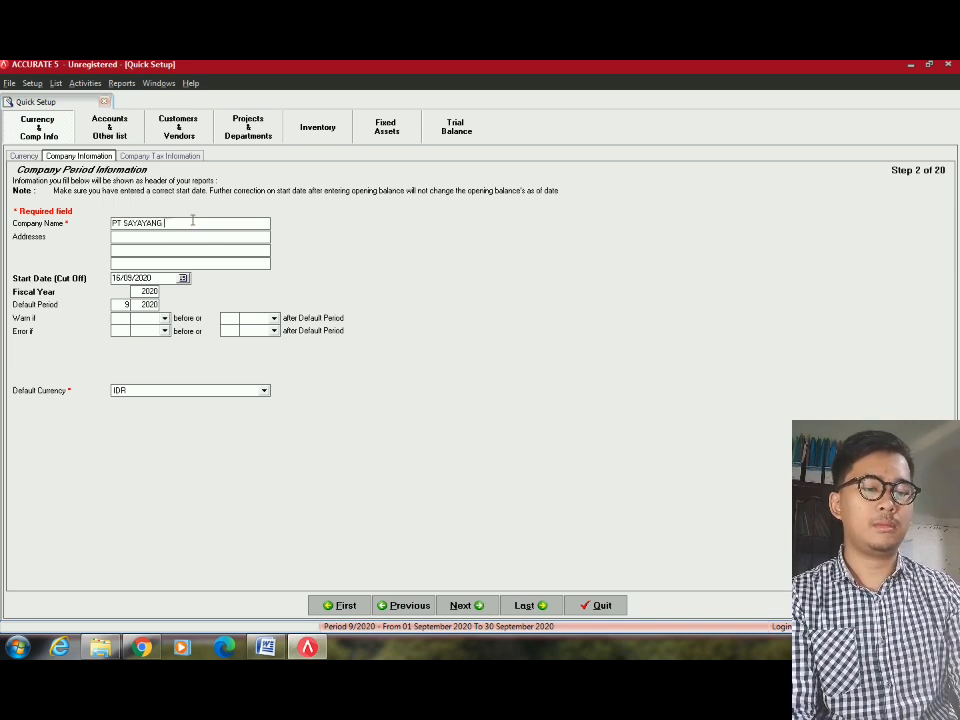
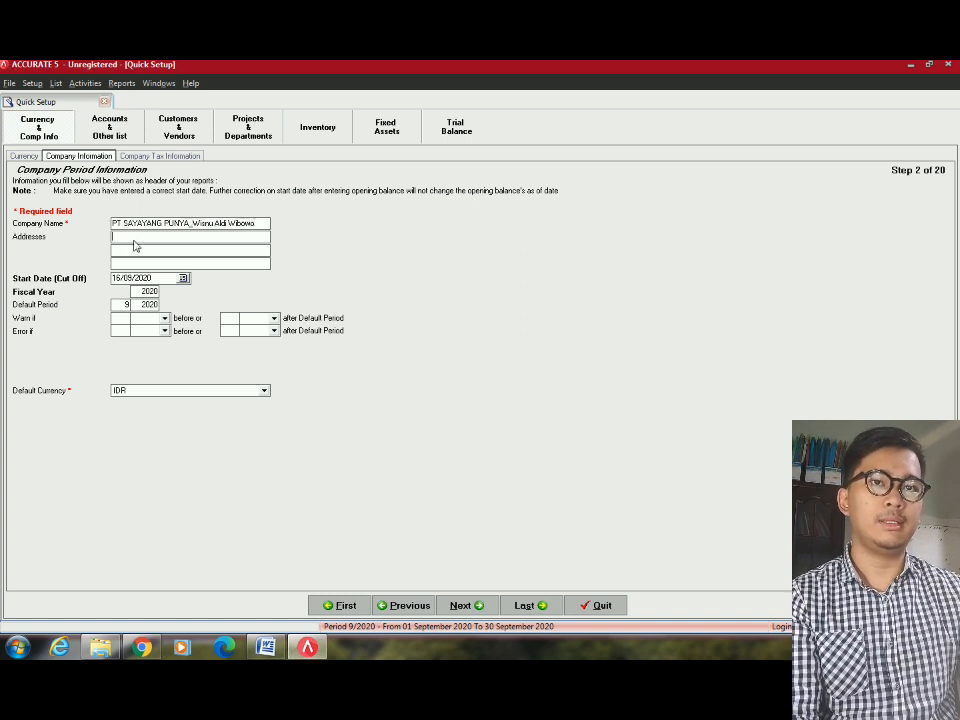
key("alt+Tab")
key("ctrl+Home")
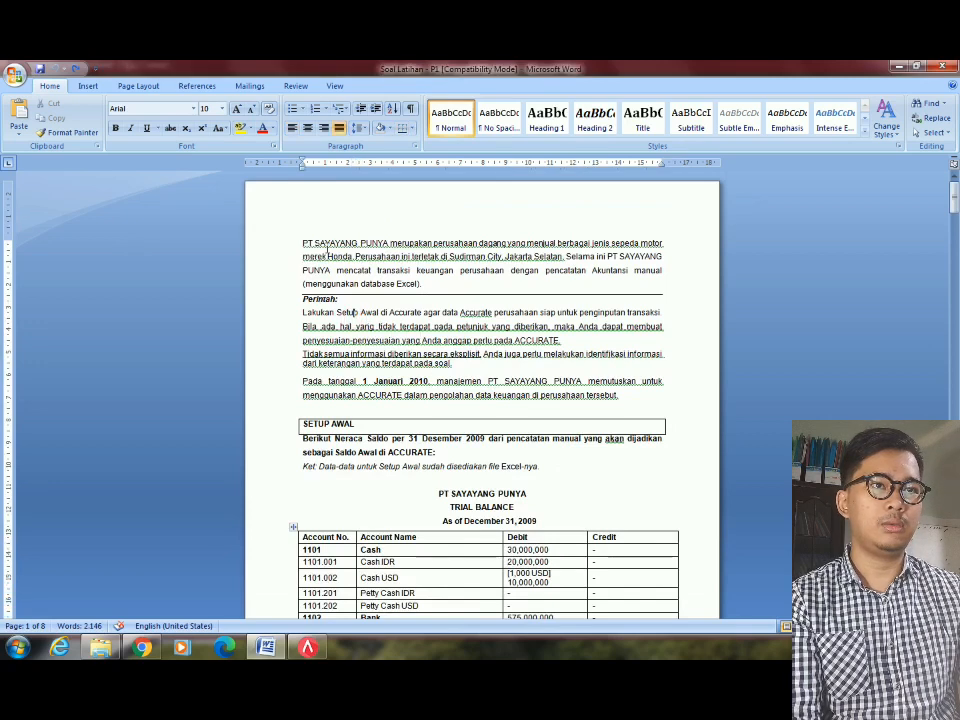
Copy the address Sudirman City, Jakarta Selatan from Word into the company Addresses field.
left_click_drag(449, 256, 519, 258)
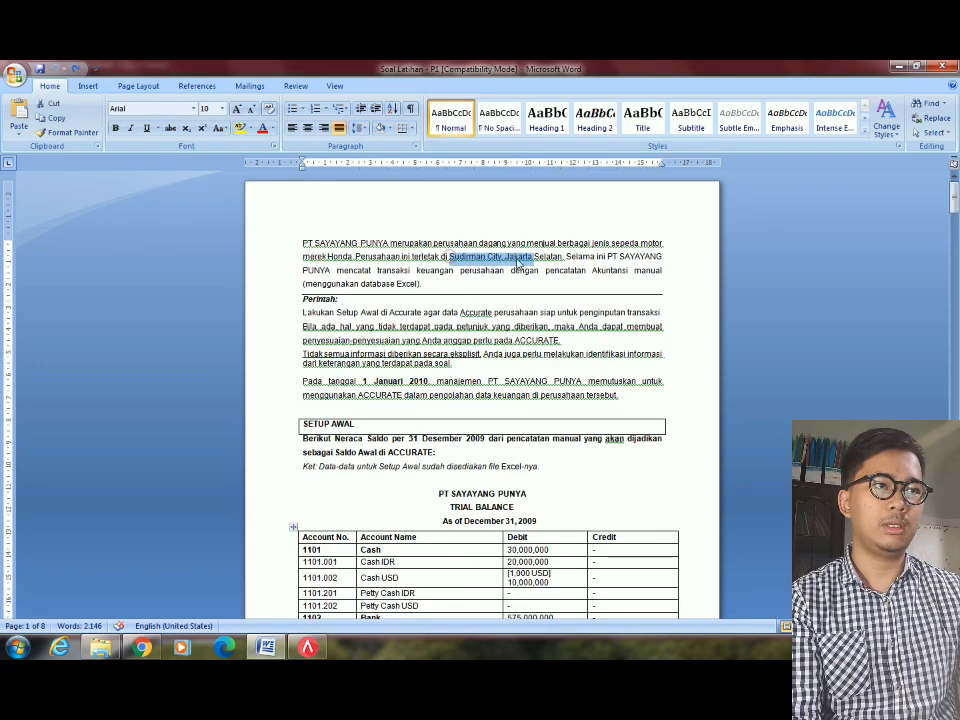
left_click(471, 380)
key("alt+Tab")
type("SU")
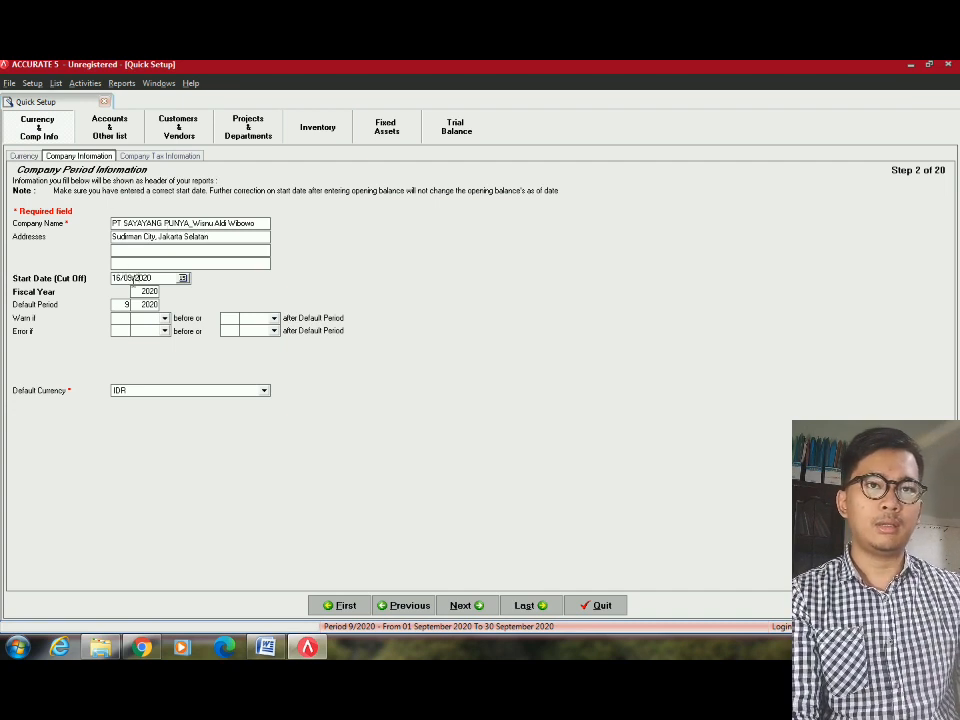
Look up the 31 Desember 2009 balance date in the Word exercise document.
key("alt+Tab")
scroll(414, 381, "down", 1)
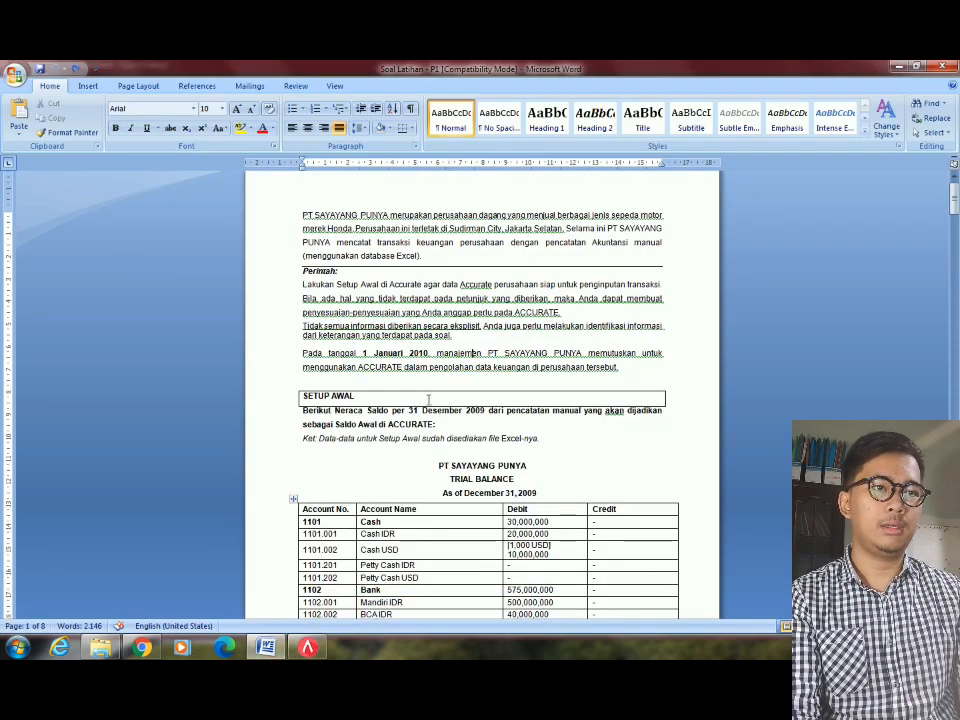
left_click_drag(408, 410, 489, 410)
key("alt+Tab")
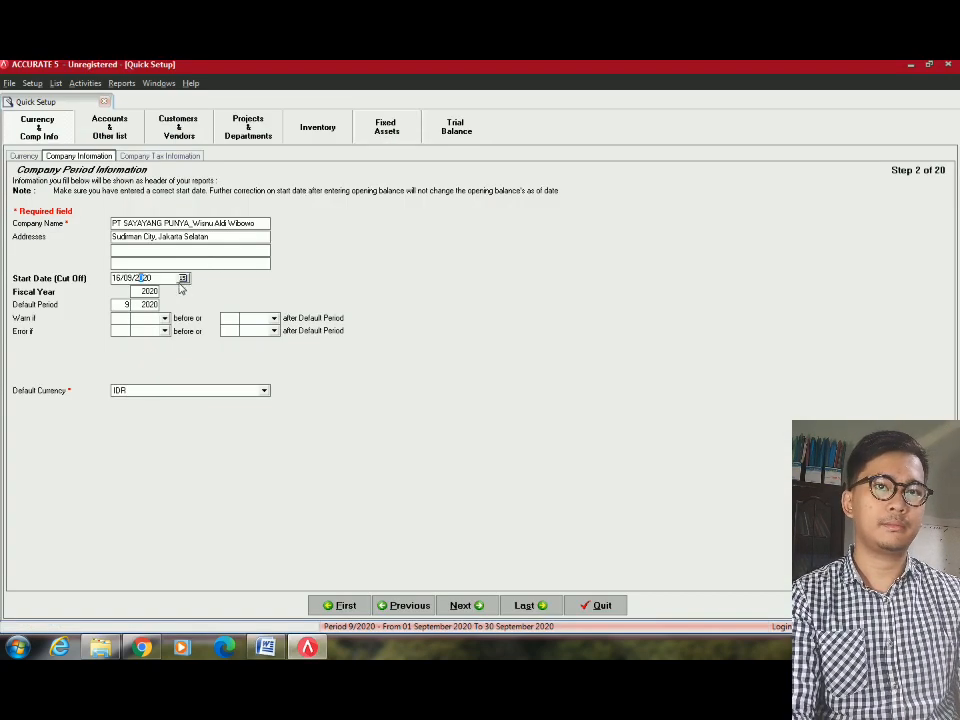
Set the start date to 31/12/2009 and the fiscal year to 2009, dismissing the invalid-year error.
left_click_drag(182, 287, 125, 262)
type("16")
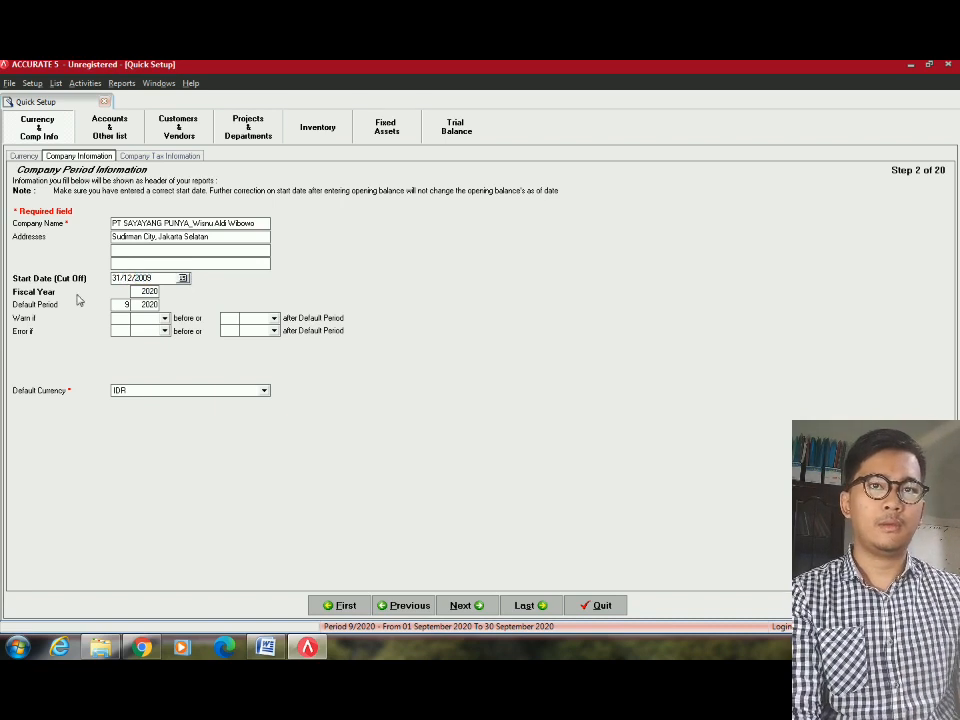
left_click(150, 290)
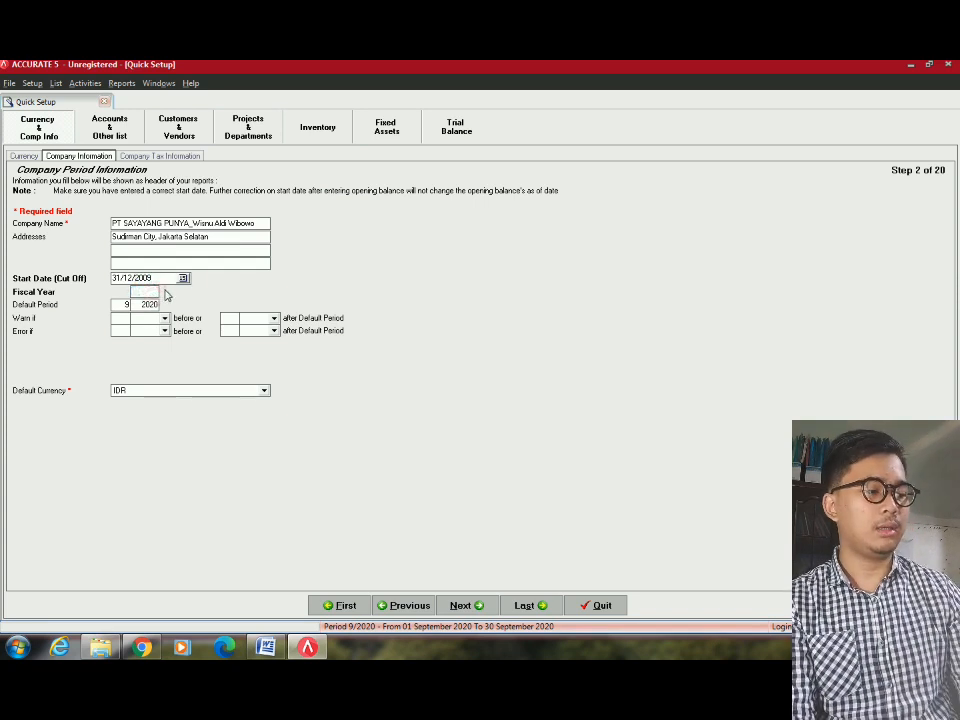
type("09")
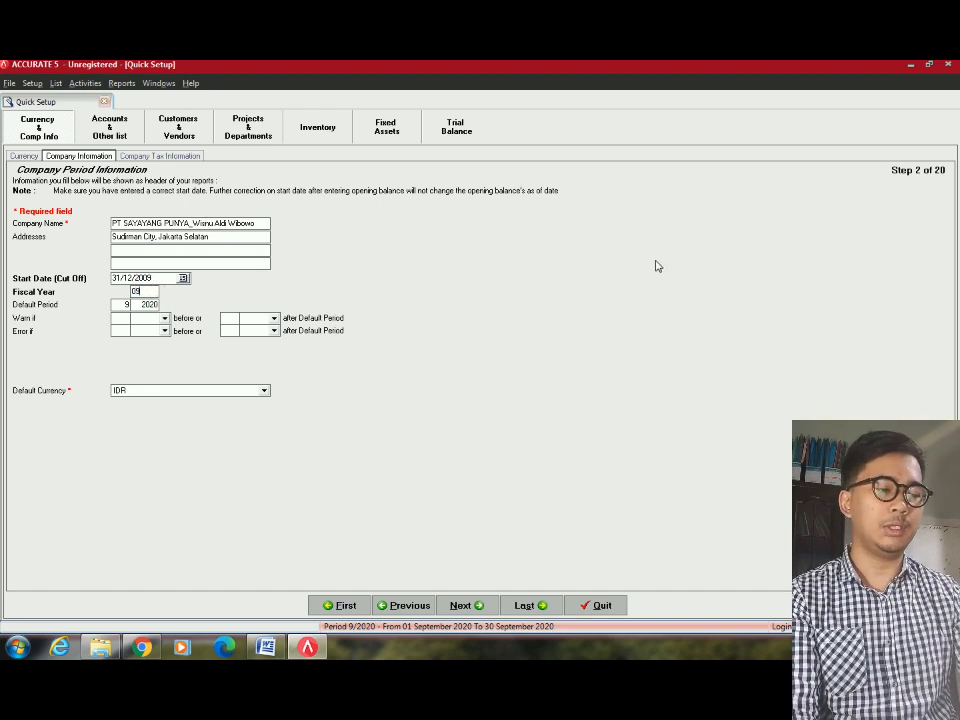
type("0")
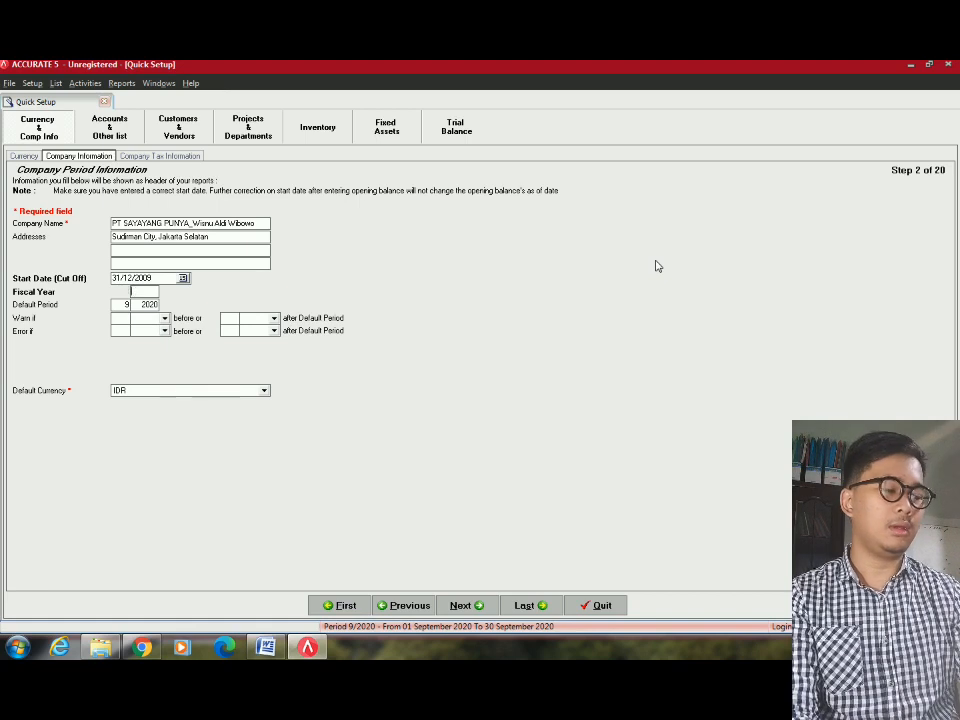
key("Tab")
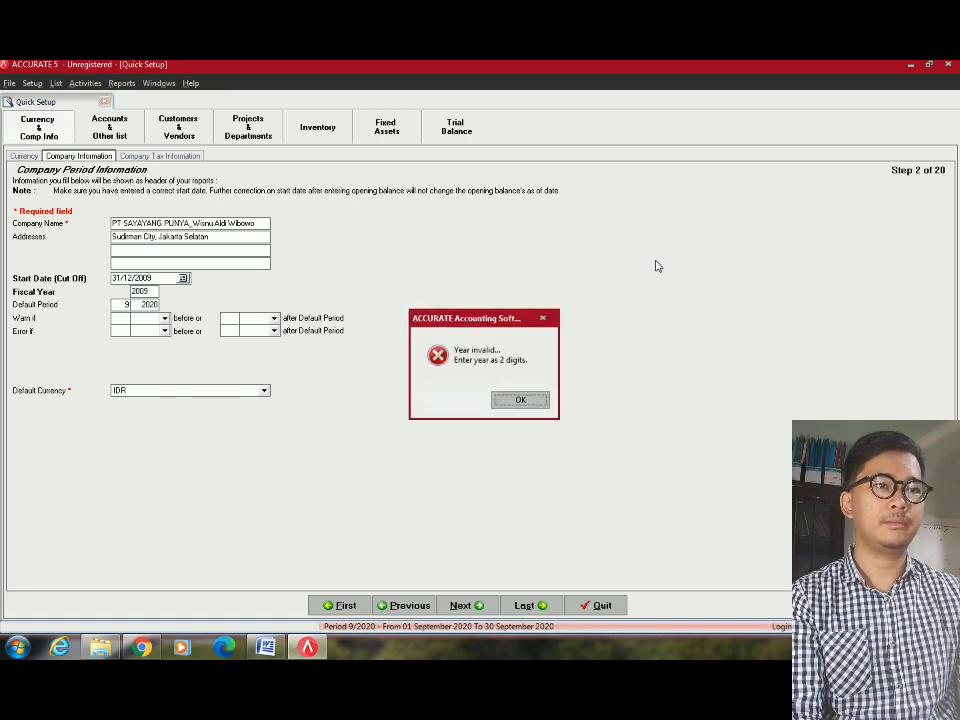
left_click(497, 400)
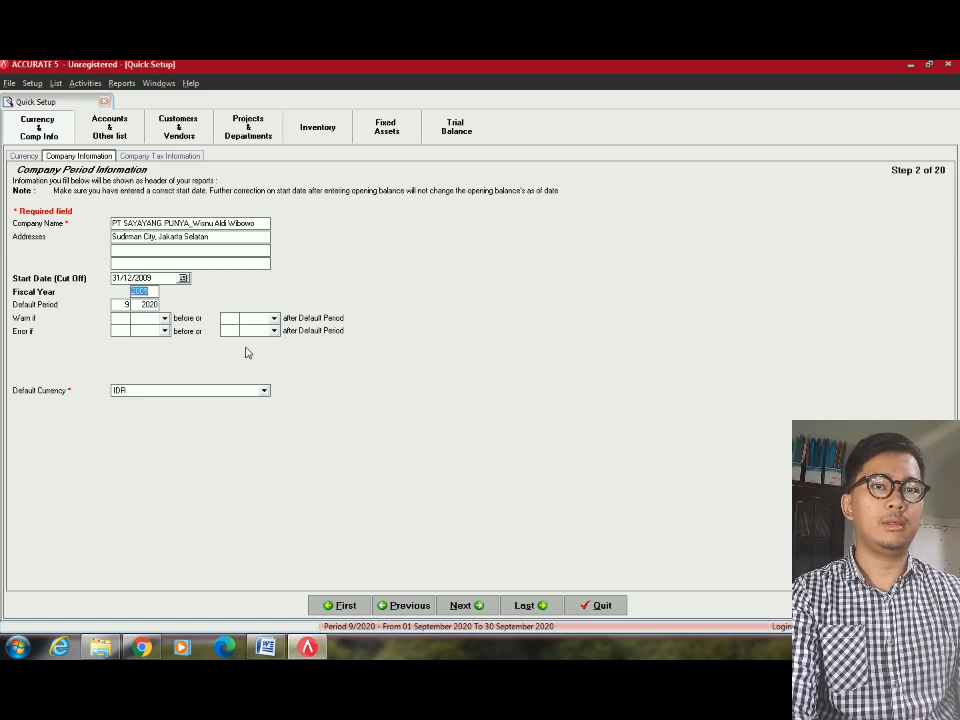
type("200")
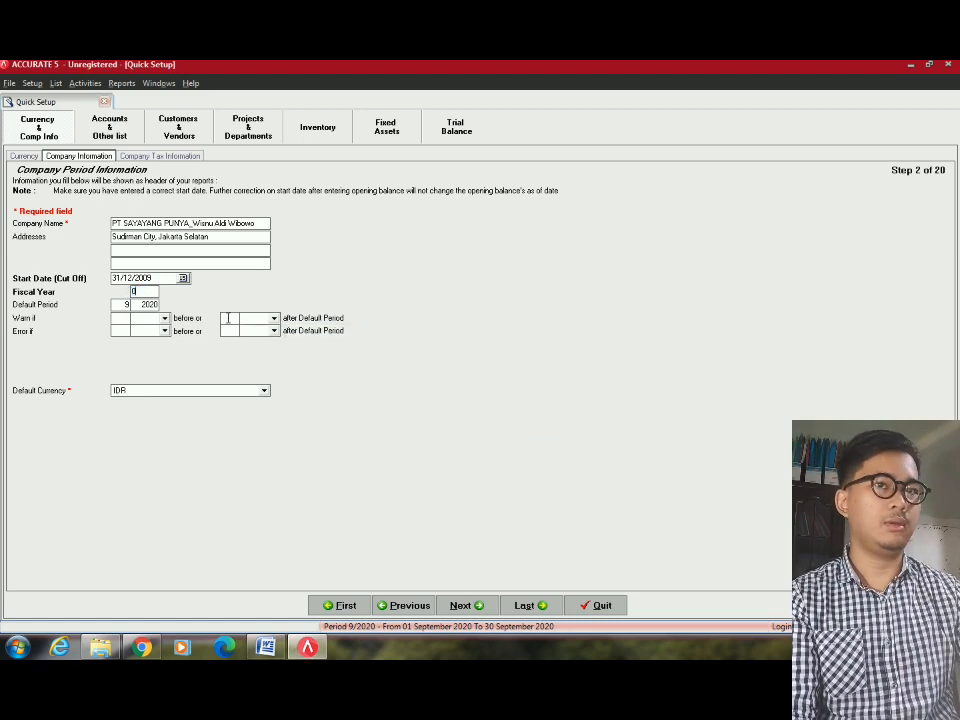
type("9")
key("Tab")
Advance past the tax information step to the Chart of Account step after checking the trial balance.
left_click(200, 351)
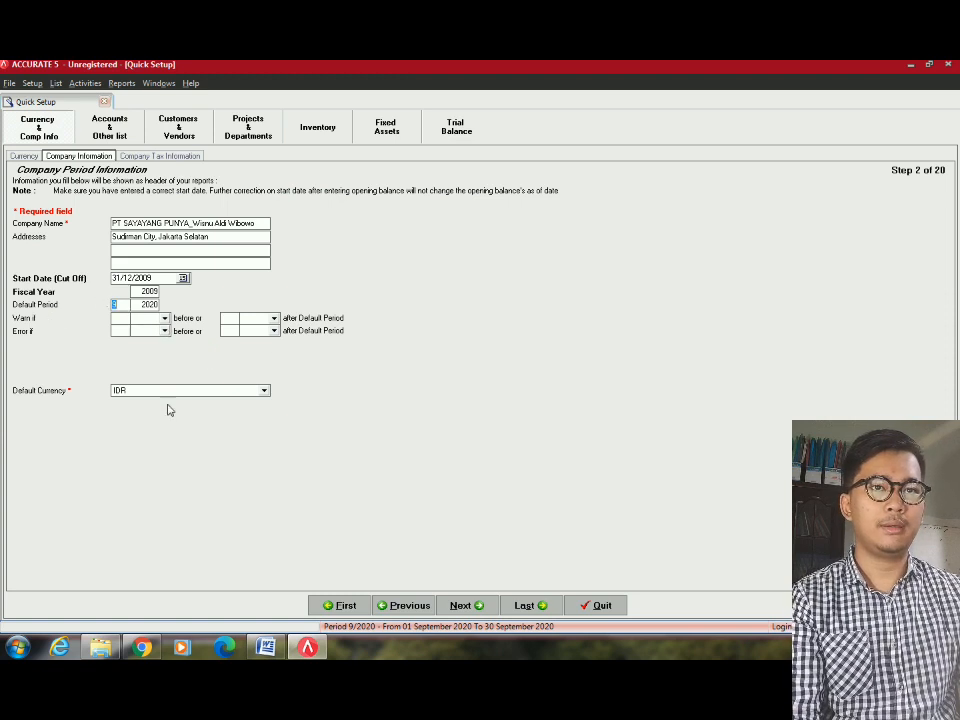
left_click(465, 605)
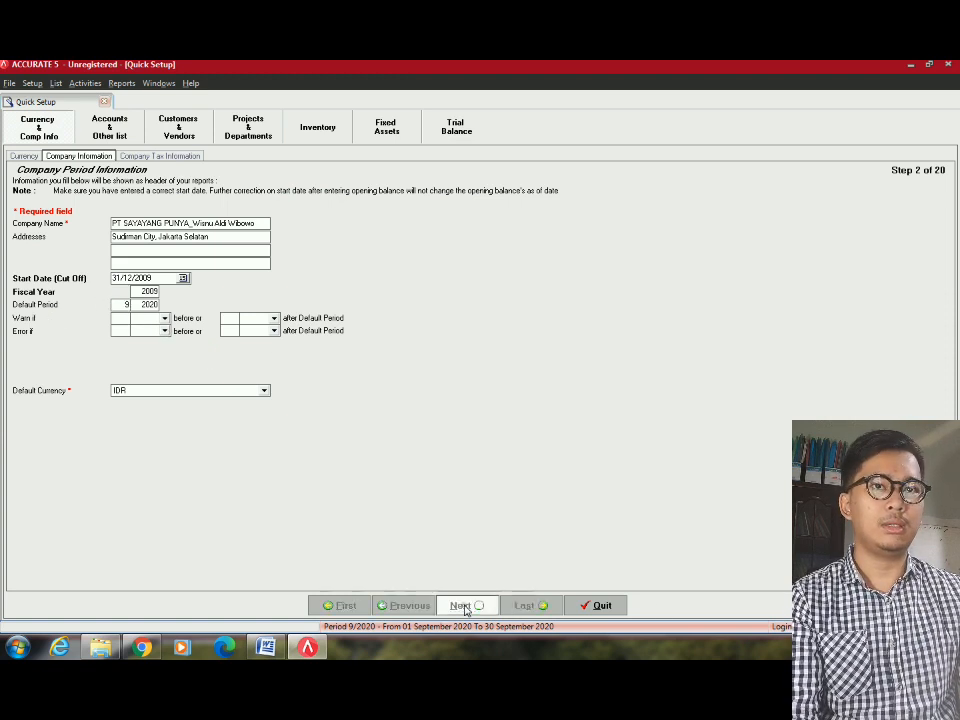
left_click(134, 308)
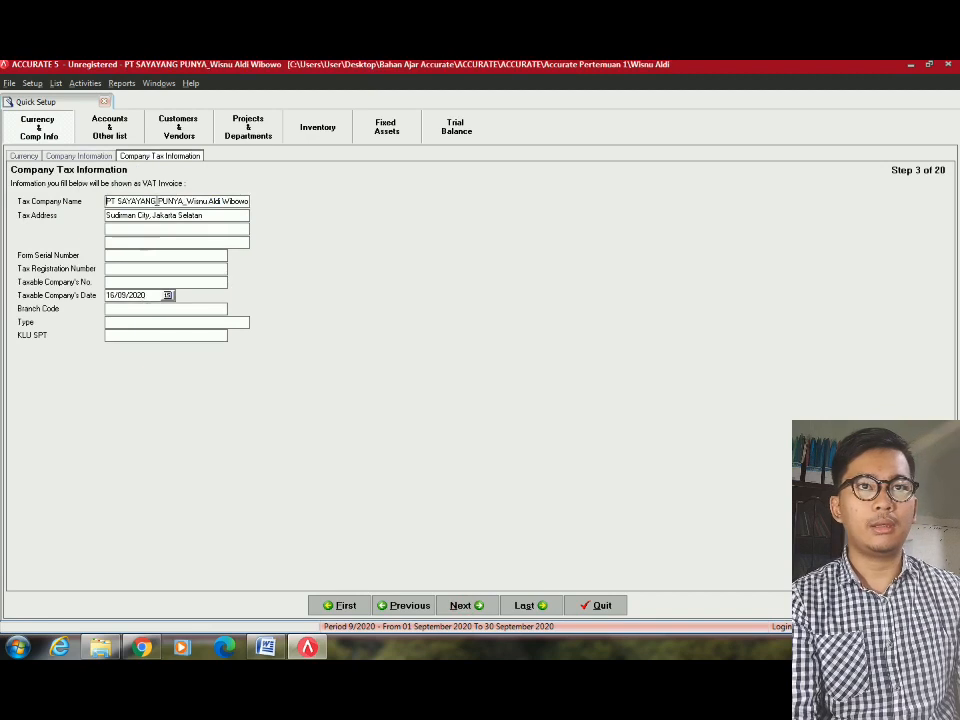
key("alt+Tab")
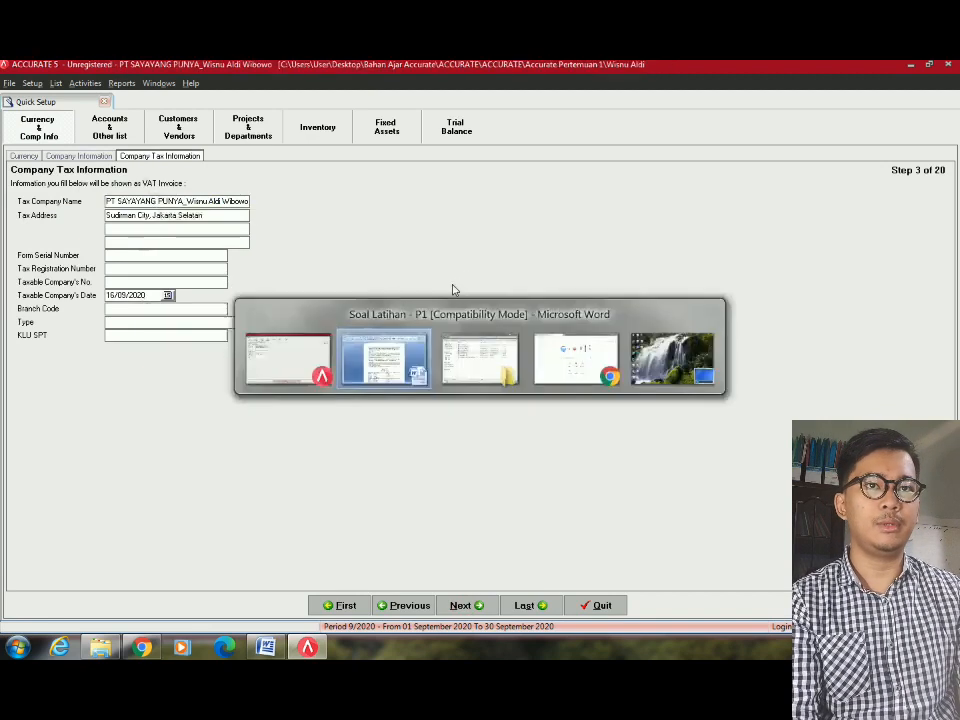
scroll(422, 296, "down", 5)
key("alt+Tab")
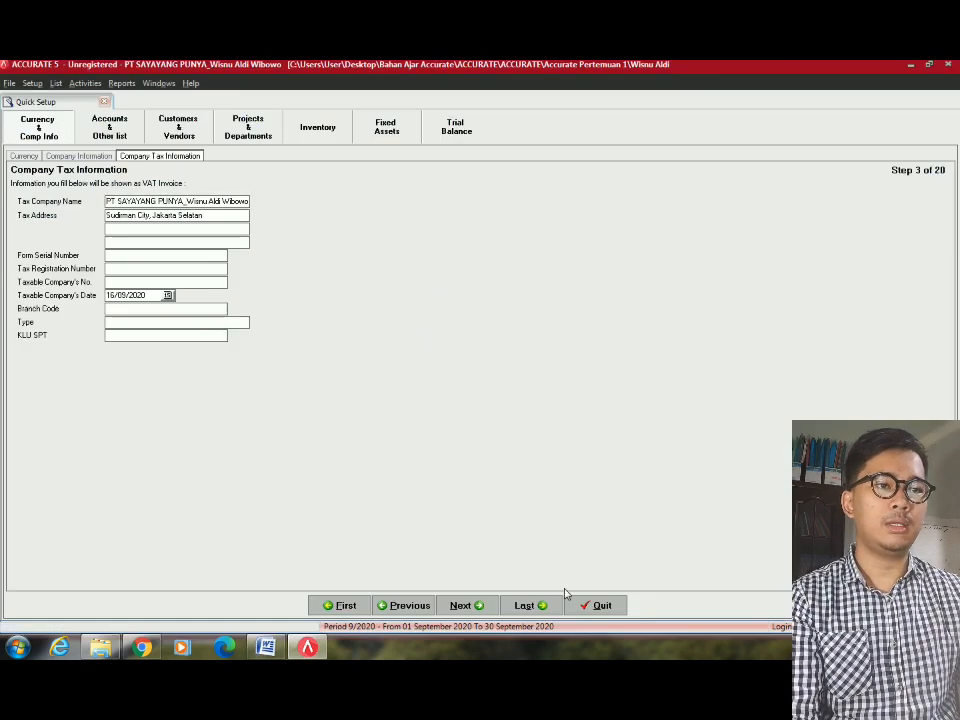
left_click(480, 605)
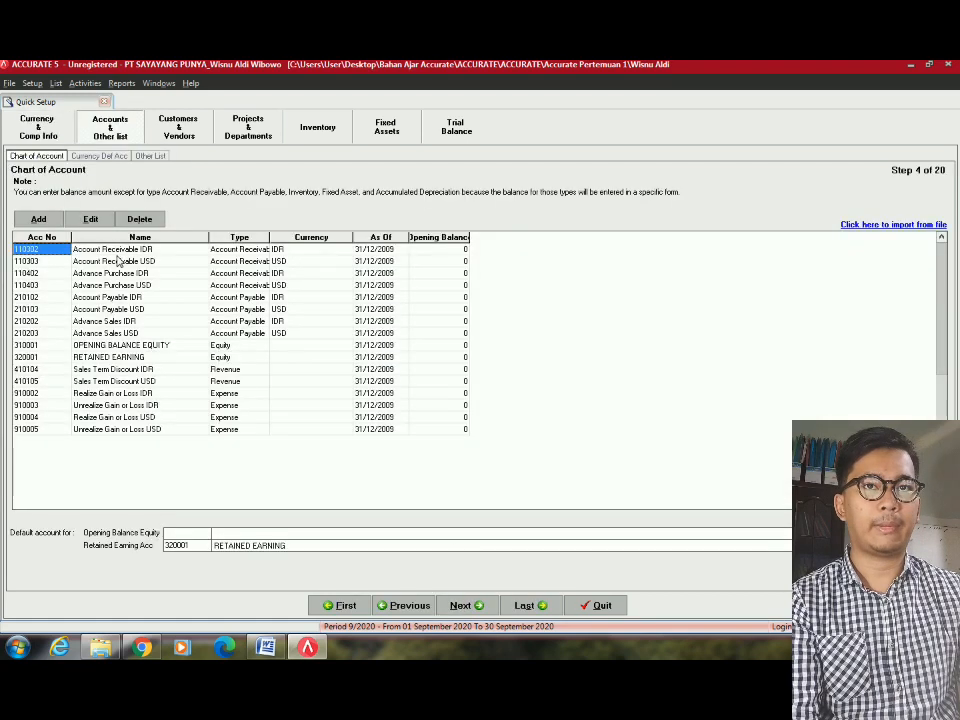
Delete the receivable, advance purchase, payable and advance sales accounts from the Chart of Account list.
left_click(112, 274)
left_click(47, 250)
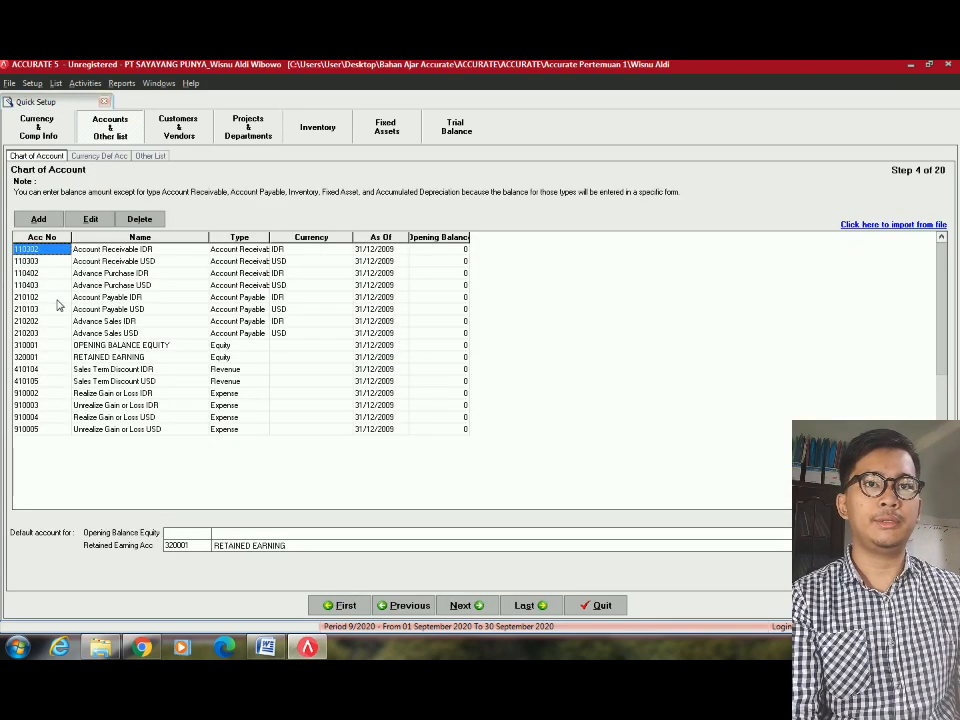
left_click(45, 261)
left_click(93, 263)
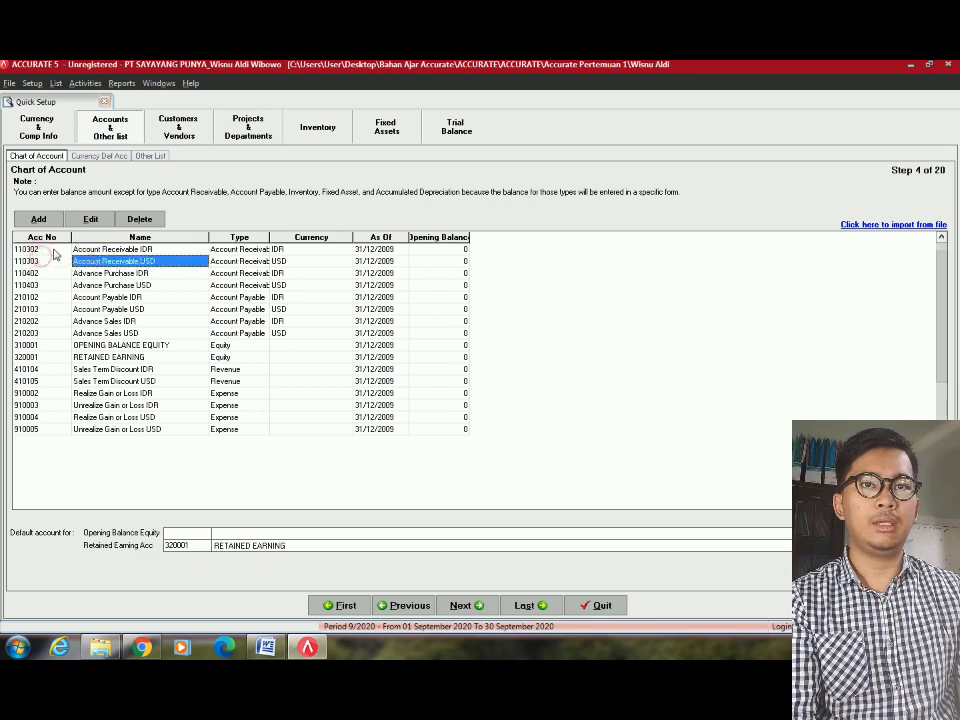
left_click(45, 250)
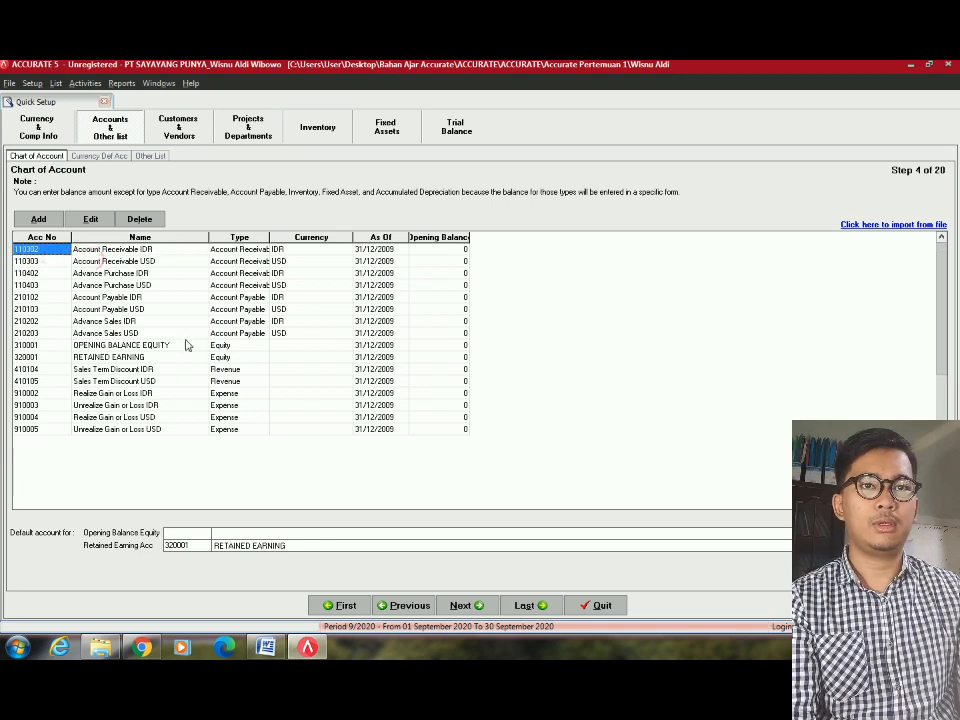
left_click(101, 346)
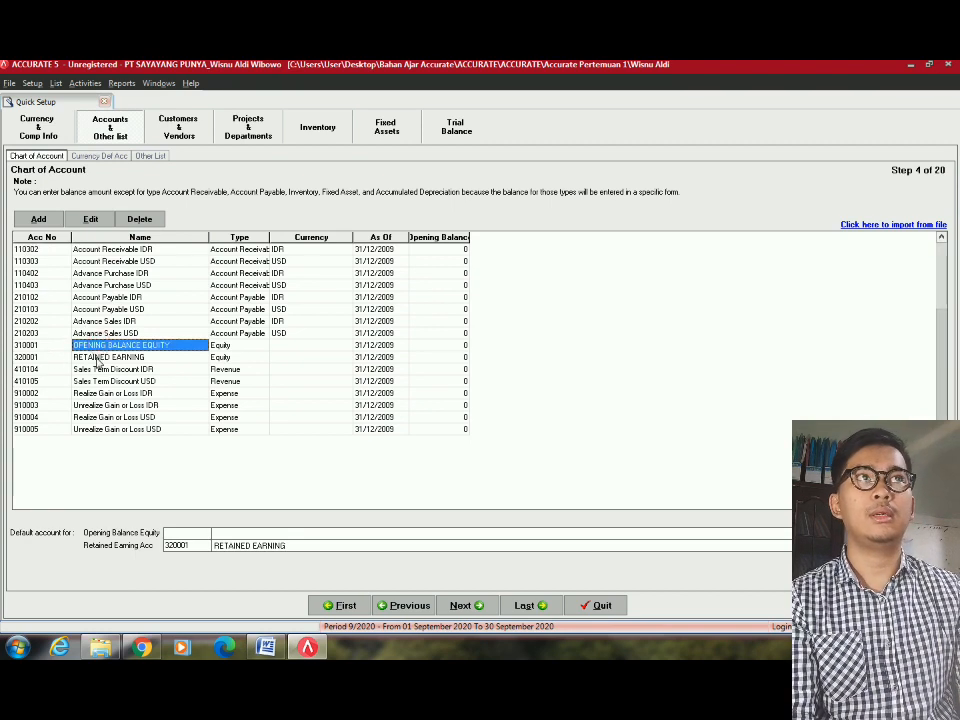
left_click(97, 358)
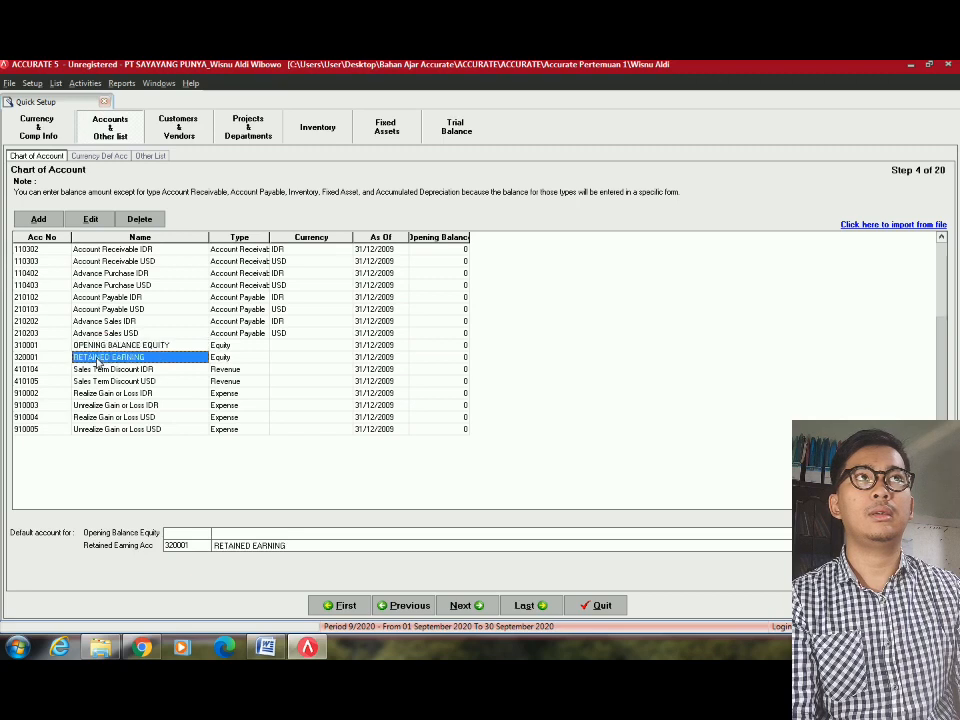
left_click(50, 250)
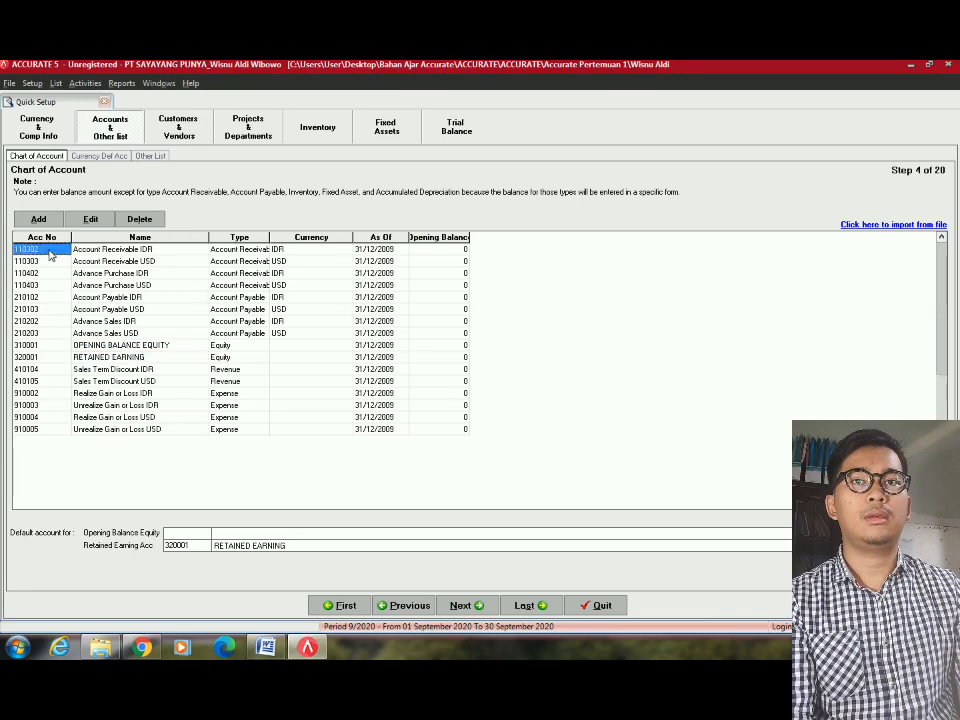
left_click(152, 221)
key("Return")
key("Return")
key("Return")
key("Return")
key("Return")
key("Return")
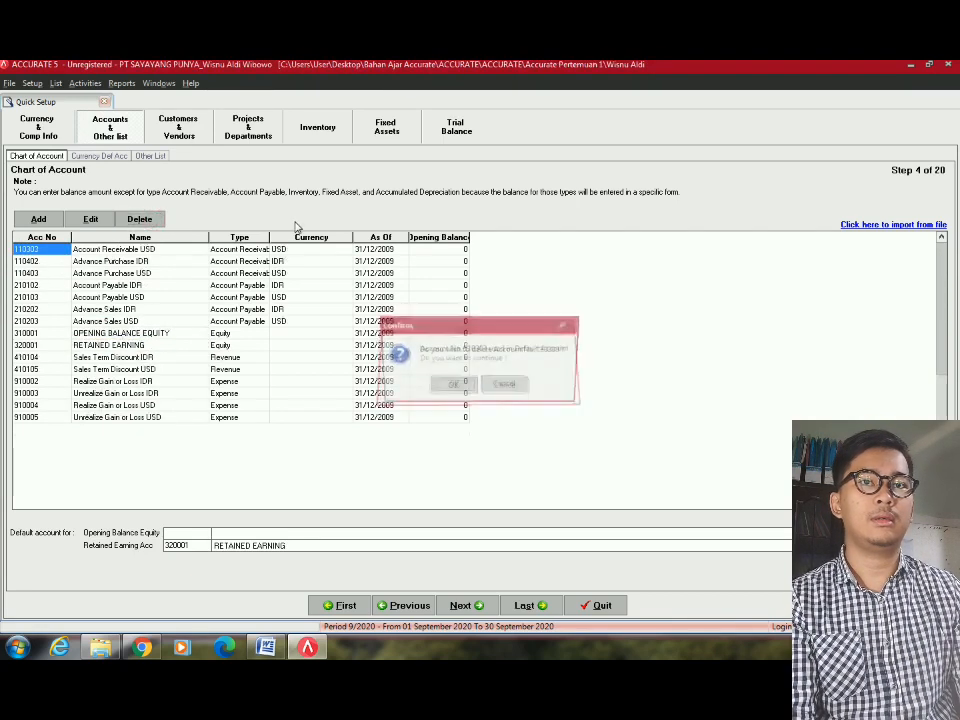
key("Return")
key("Return")
key("Return")
key("Return")
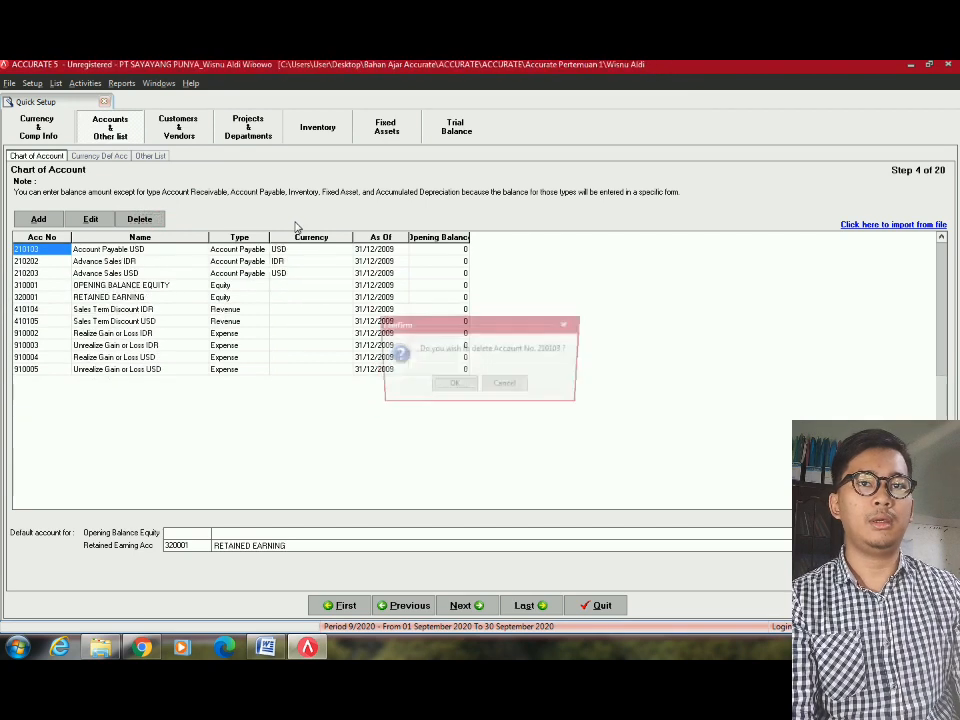
key("Return")
key("Return")
key("Return")
key("Return")
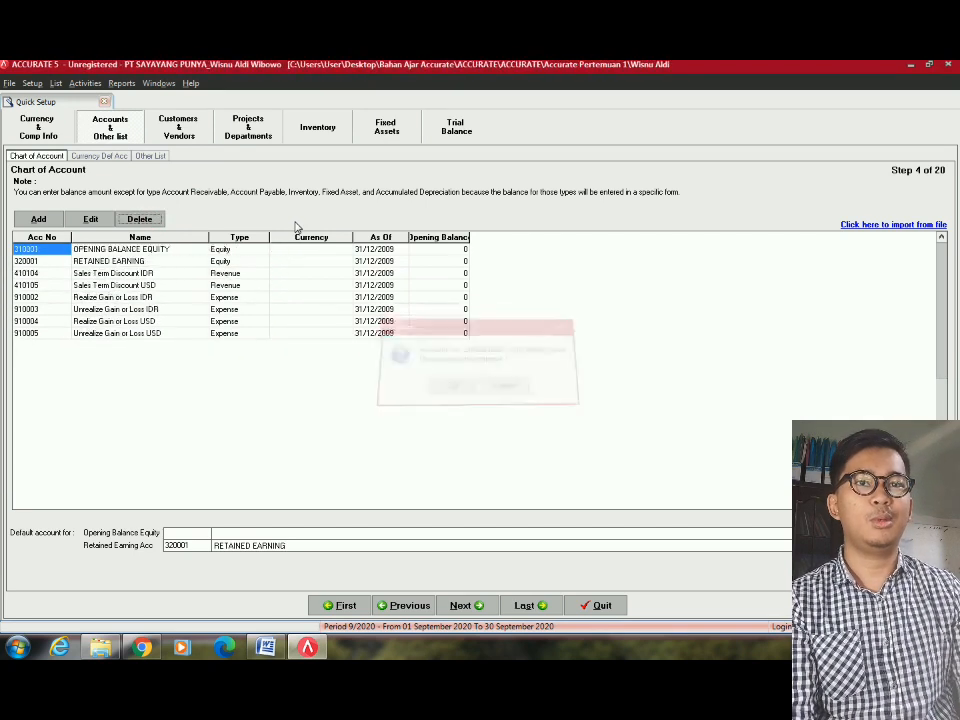
Delete the remaining unwanted accounts, 410104 through 910005, keeping only 310001 and 320001.
left_click(40, 275)
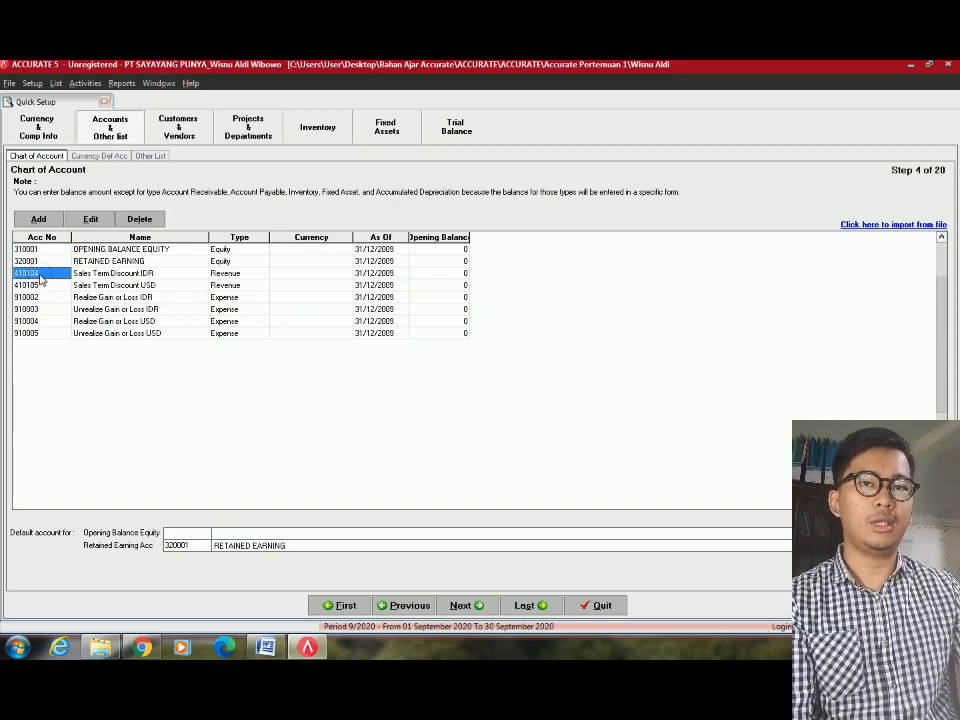
left_click(40, 275)
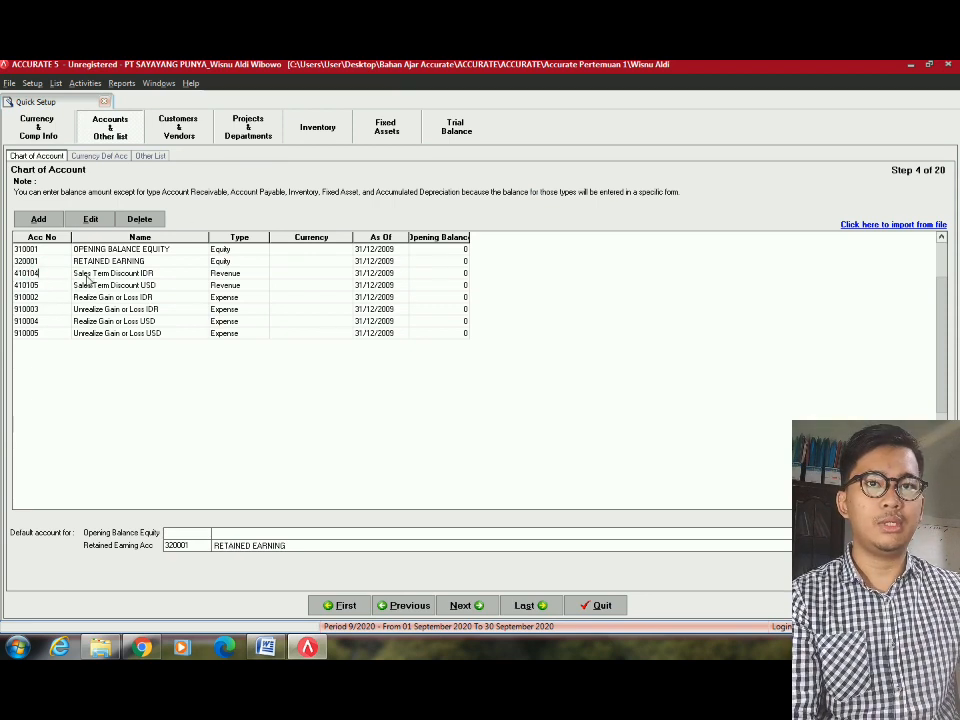
left_click(38, 299)
left_click(34, 276)
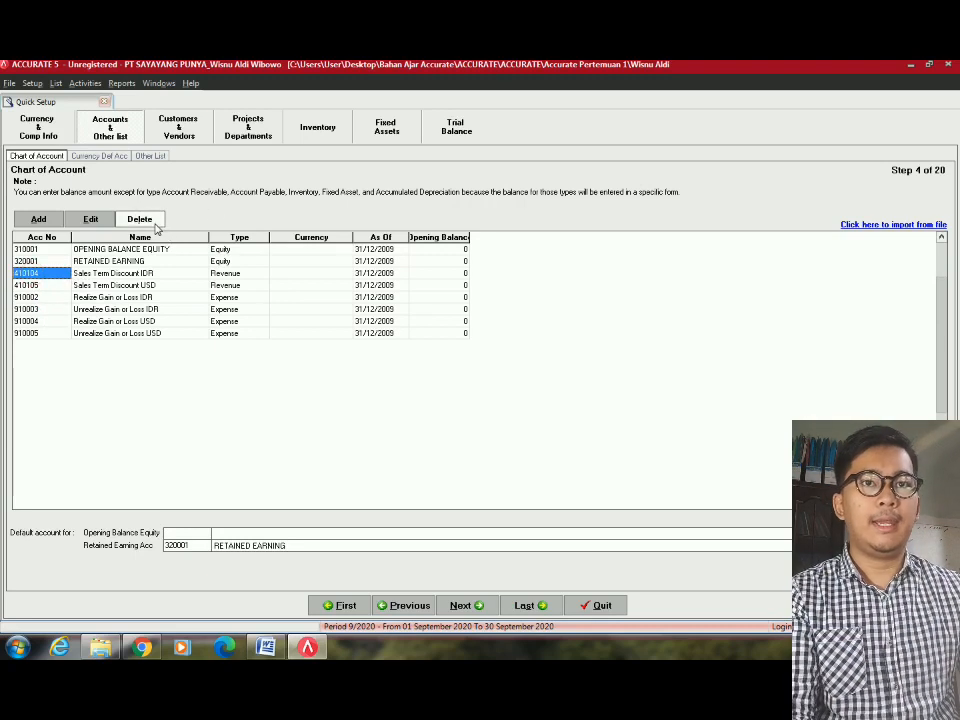
left_click(150, 222)
left_click(155, 225)
left_click(155, 225)
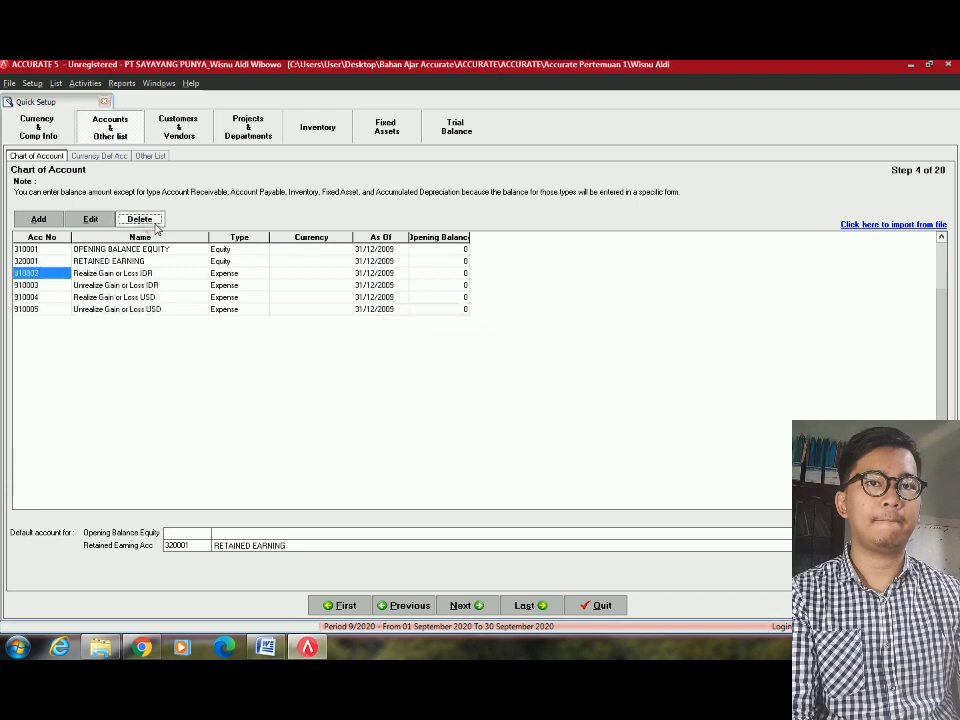
left_click(155, 225)
left_click(155, 225)
left_click(155, 225)
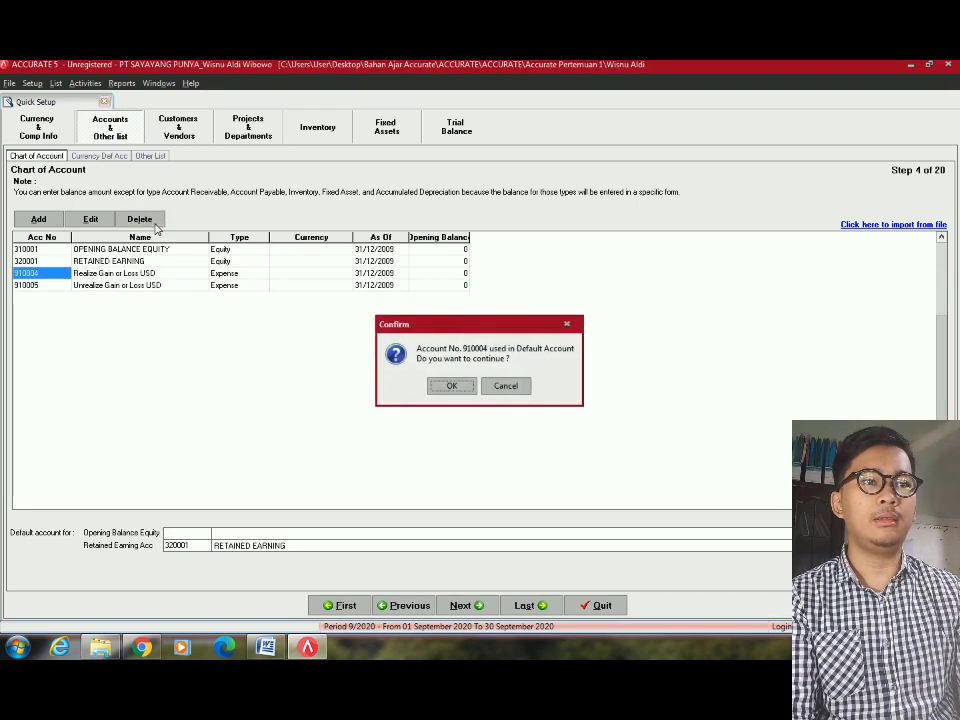
key("Return")
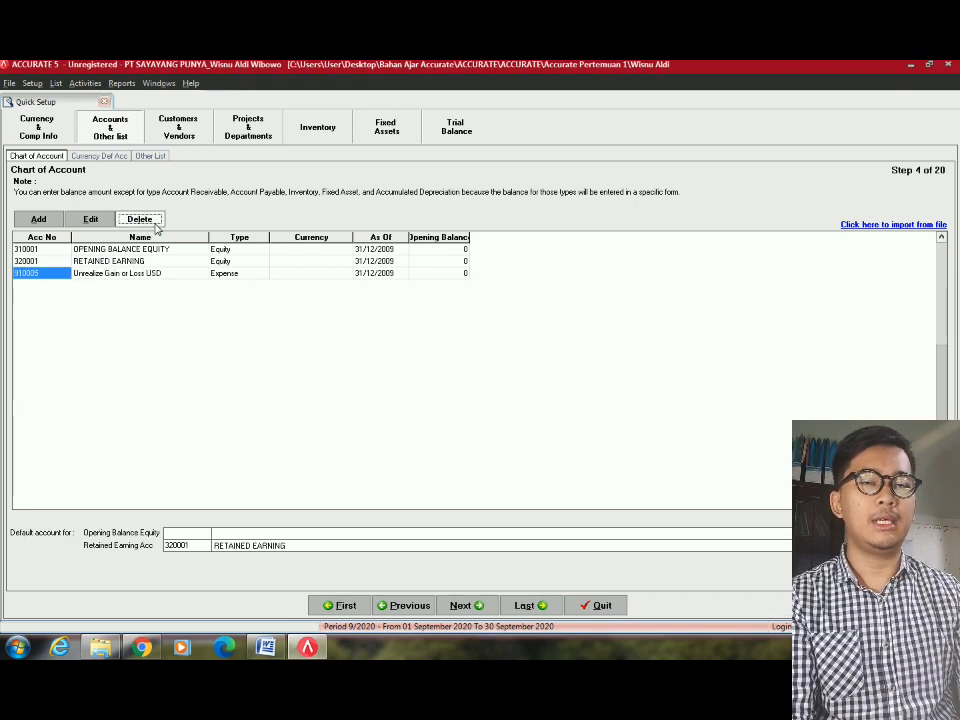
left_click(155, 228)
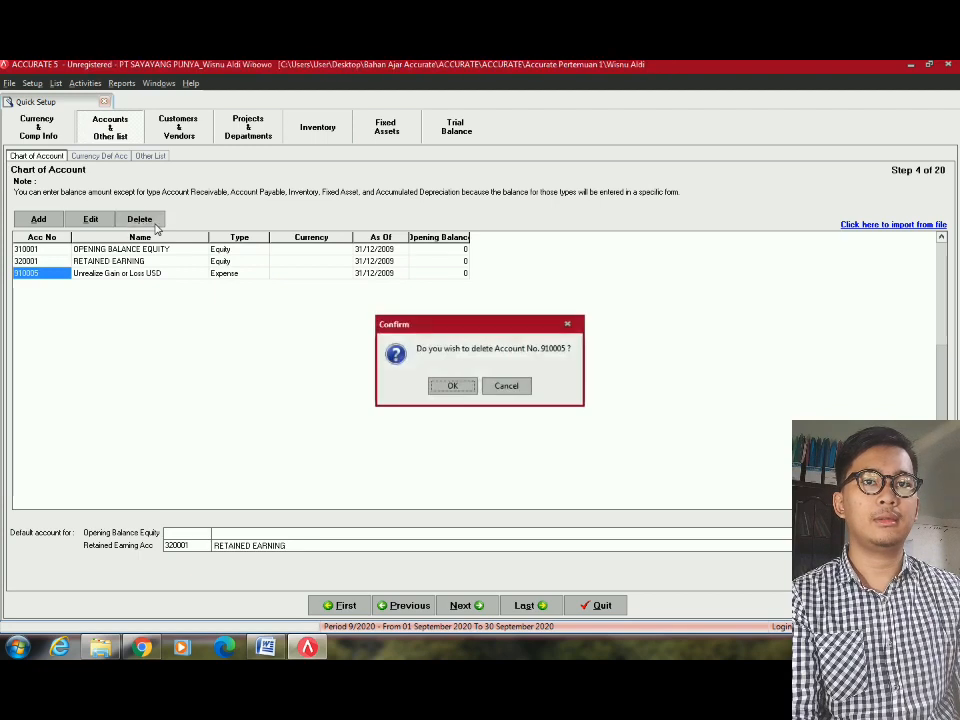
key("Return")
key("Return")
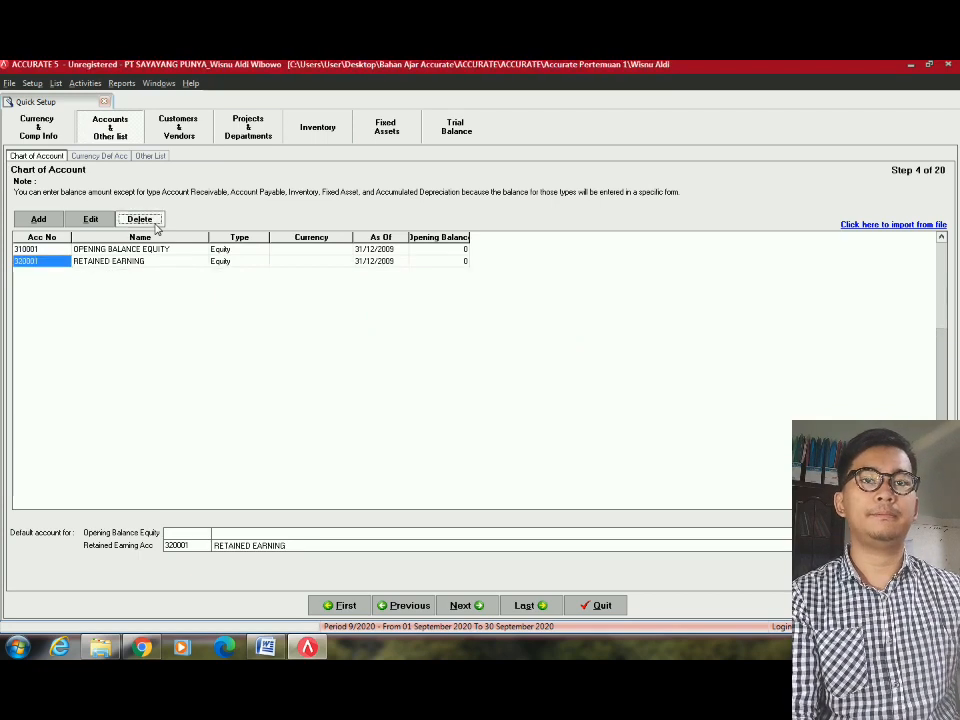
left_click(227, 547)
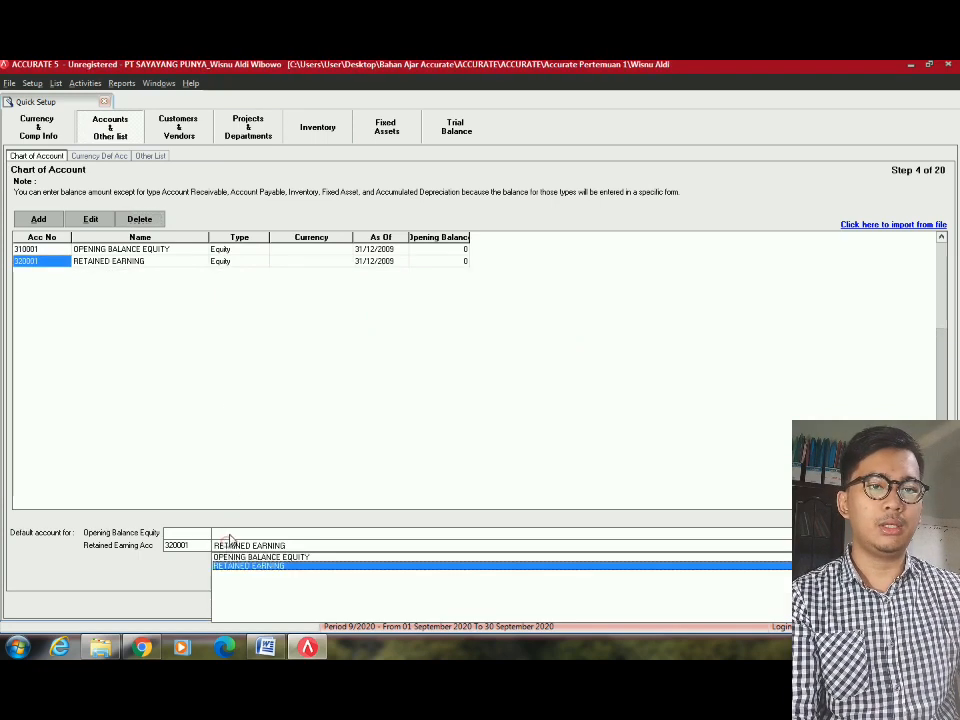
Set 310001 OPENING BALANCE EQUITY as the default equity account and start importing GL accounts from file.
left_click(228, 535)
left_click(237, 546)
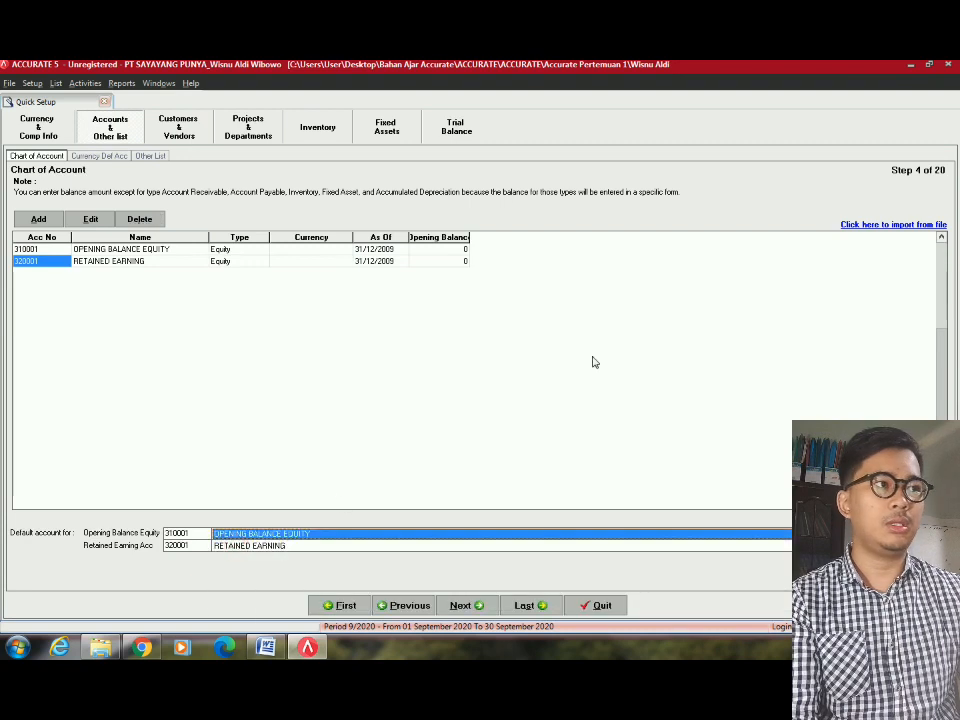
left_click(892, 226)
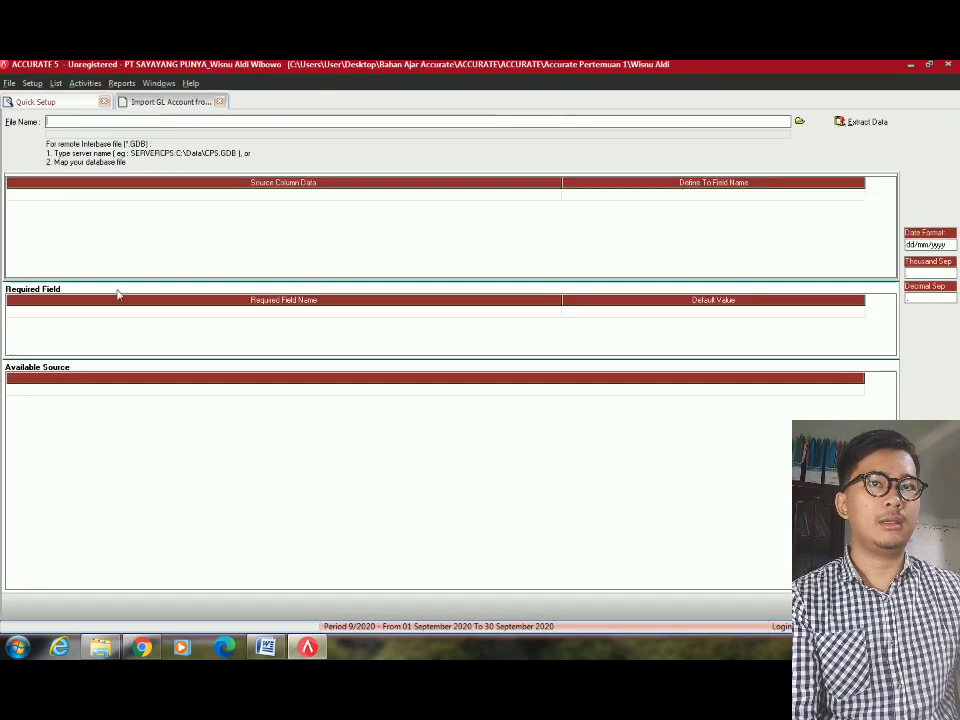
Choose the Excel file 1 - COA (Rev) from the Desktop's Accurate Pertemuan 1 folder as import source.
left_click(800, 121)
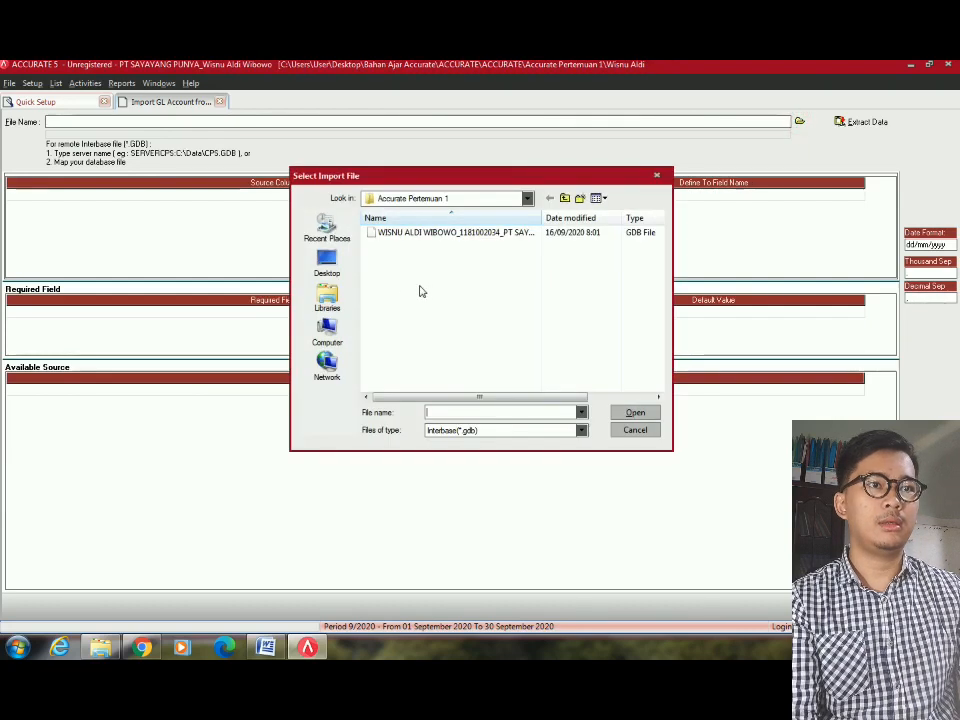
left_click(330, 305)
left_click(326, 264)
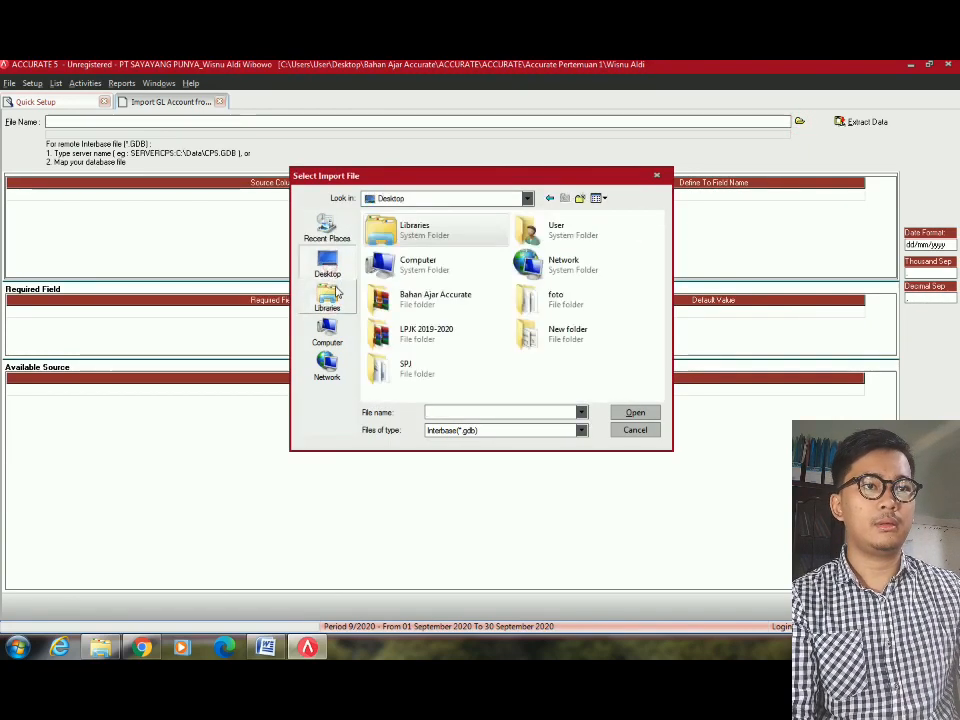
double_click(440, 294)
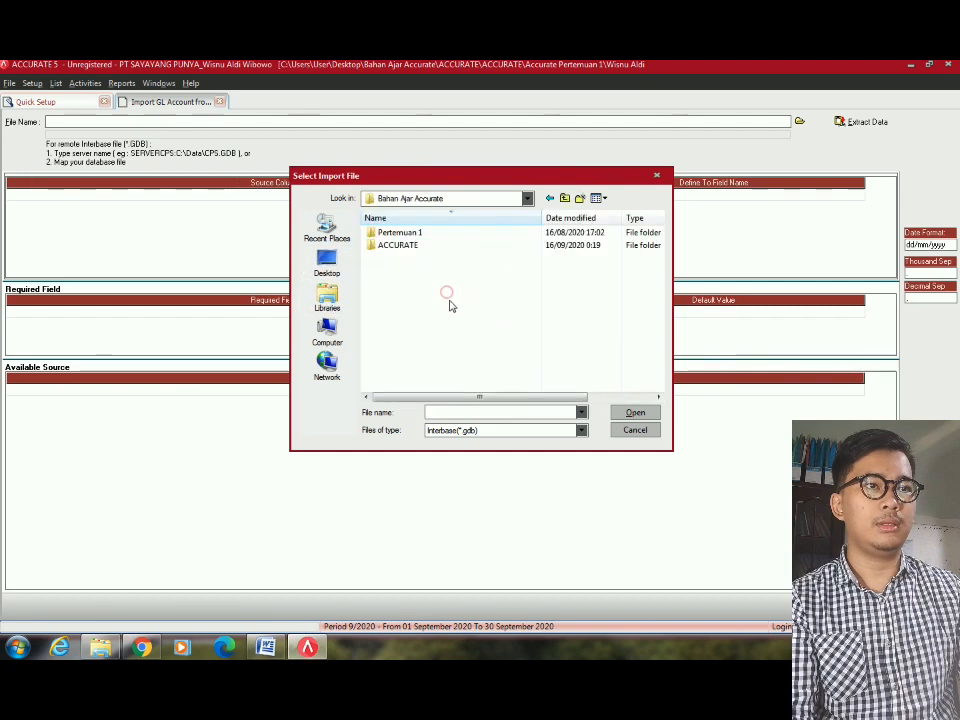
double_click(422, 245)
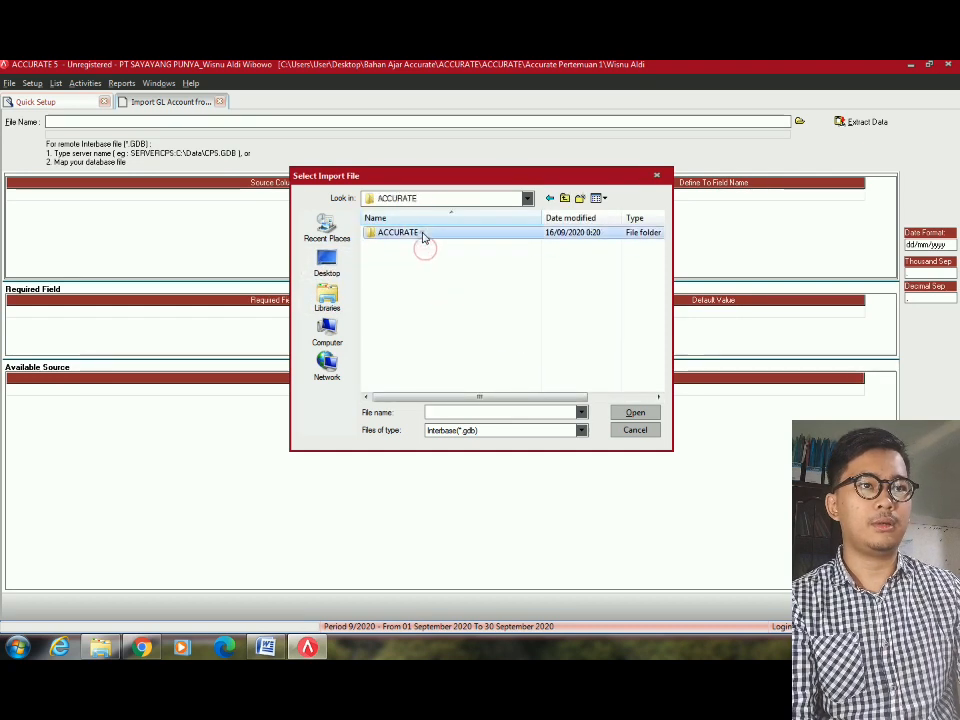
double_click(422, 236)
double_click(456, 231)
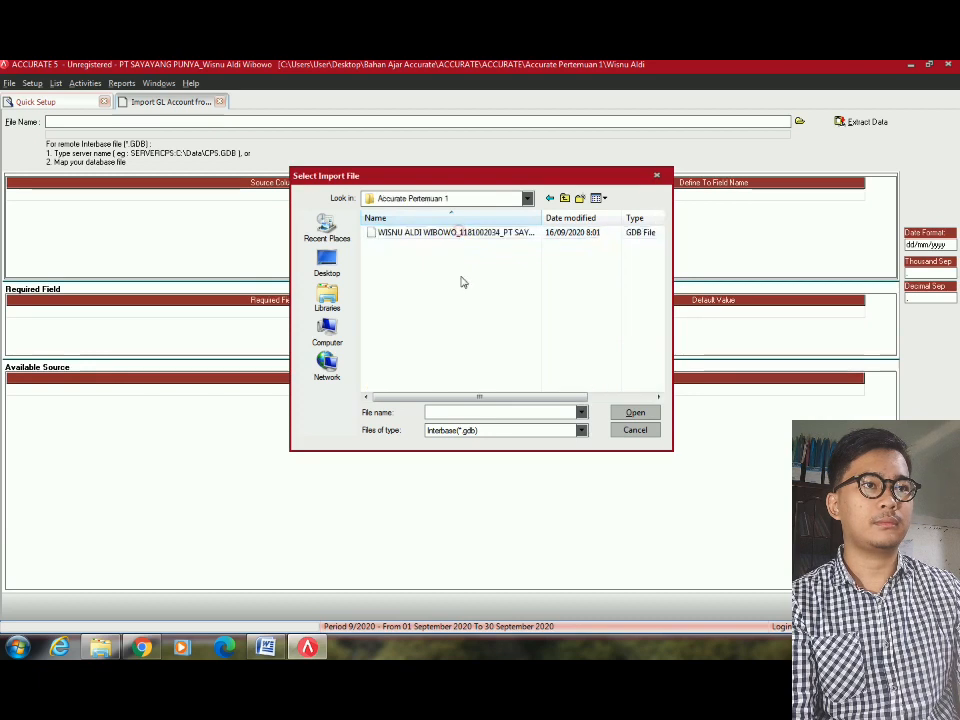
left_click(516, 434)
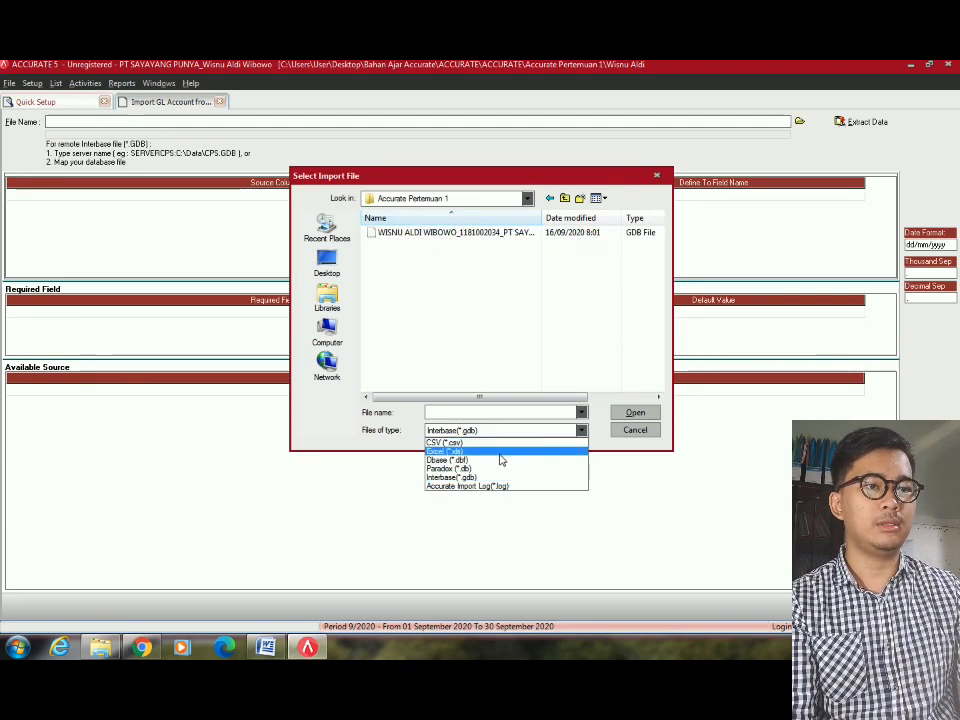
left_click(496, 444)
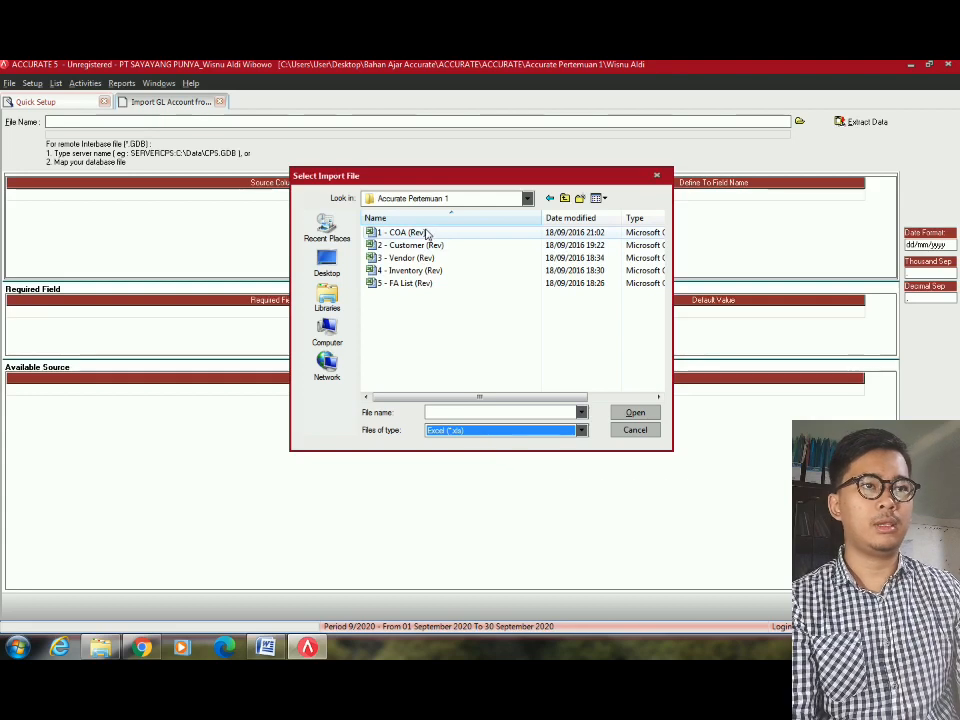
double_click(425, 233)
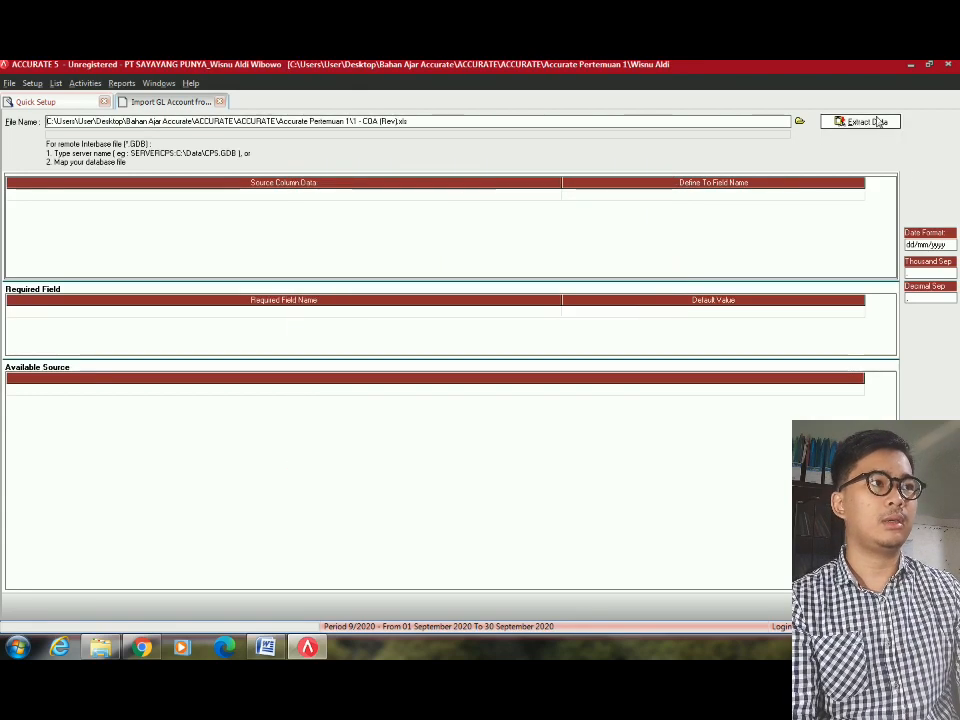
Extract 1 - COA (Rev).xls into the Source Column Data and Available Source grids.
left_click(862, 121)
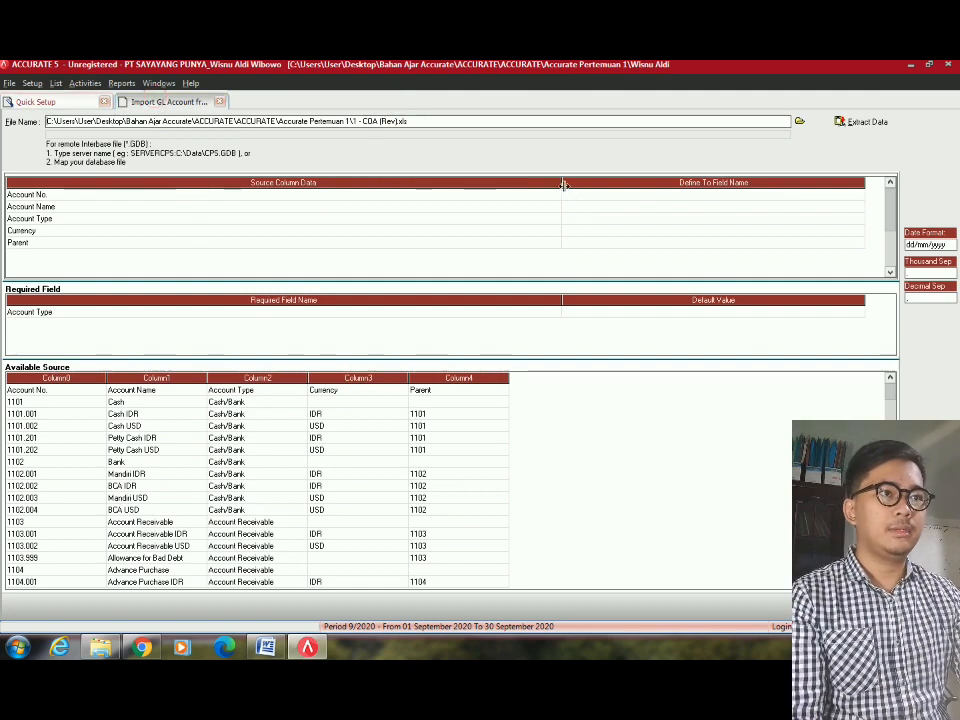
Narrow the mapping grid columns and delete the Account No. header row from Available Source.
left_click_drag(564, 185, 175, 407)
left_click_drag(487, 185, 336, 290)
left_click(55, 437)
left_click(58, 391)
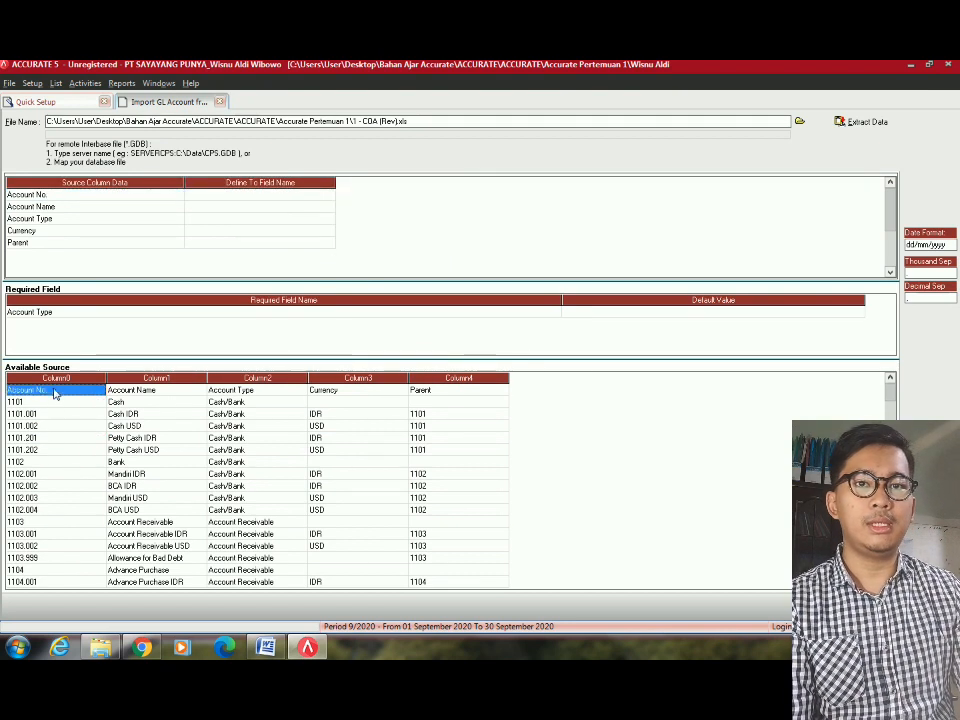
left_click(108, 413)
left_click(72, 392)
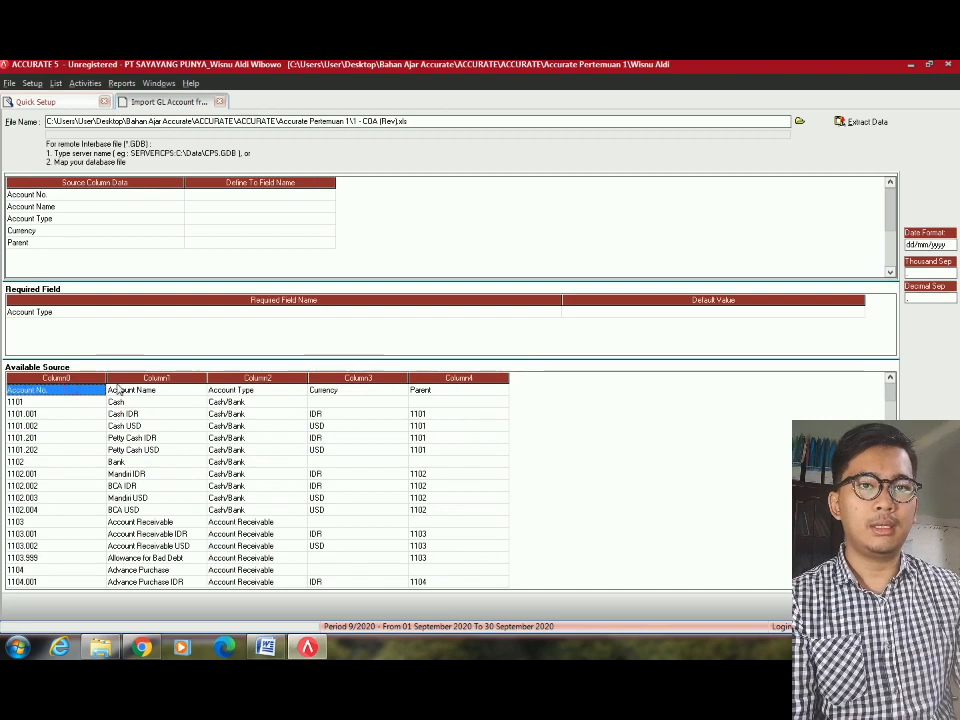
left_click(150, 390)
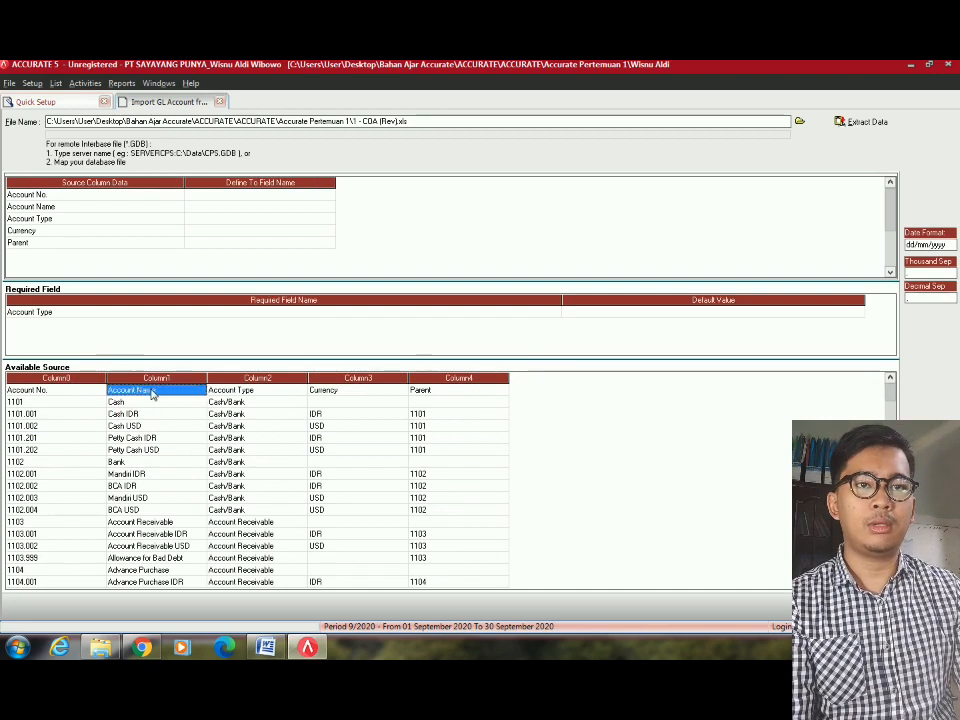
left_click(229, 395)
left_click(345, 392)
left_click(418, 392)
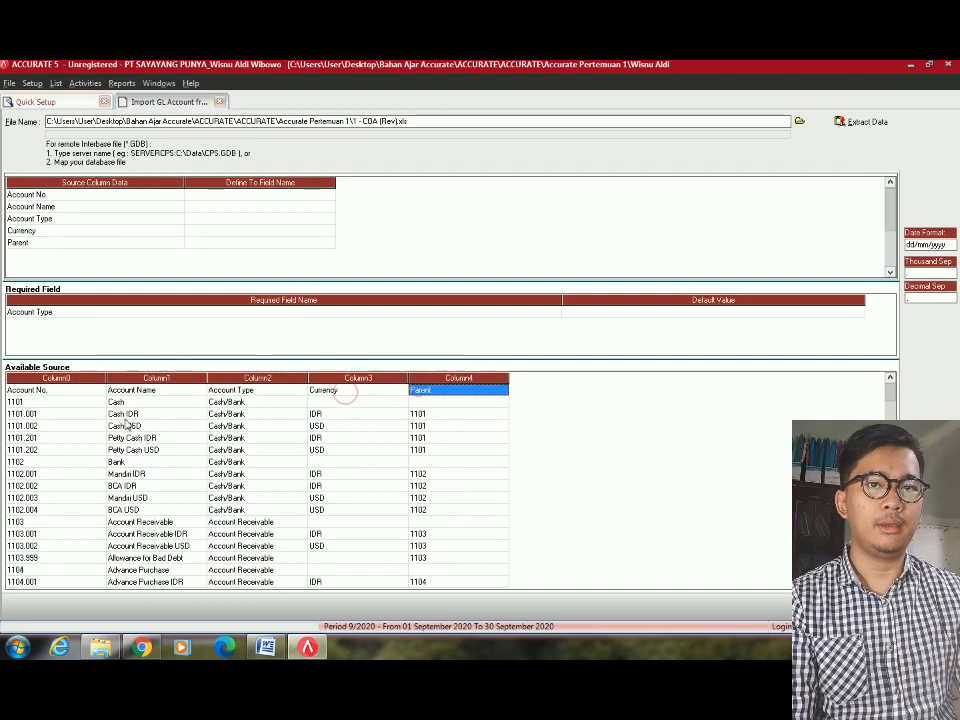
left_click(40, 390)
right_click(62, 396)
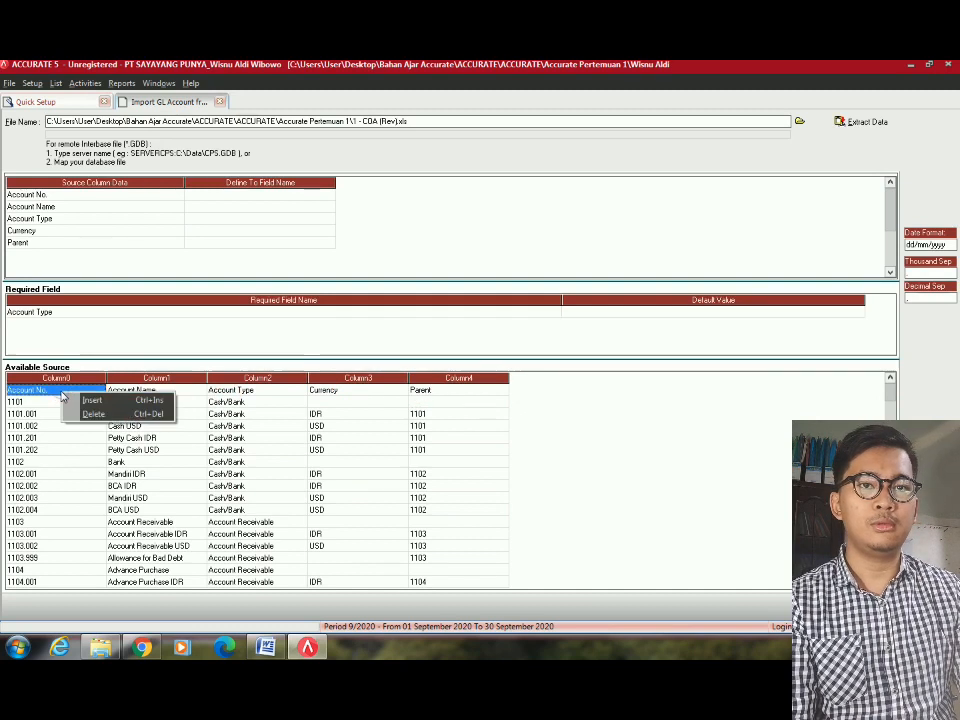
right_click(44, 392)
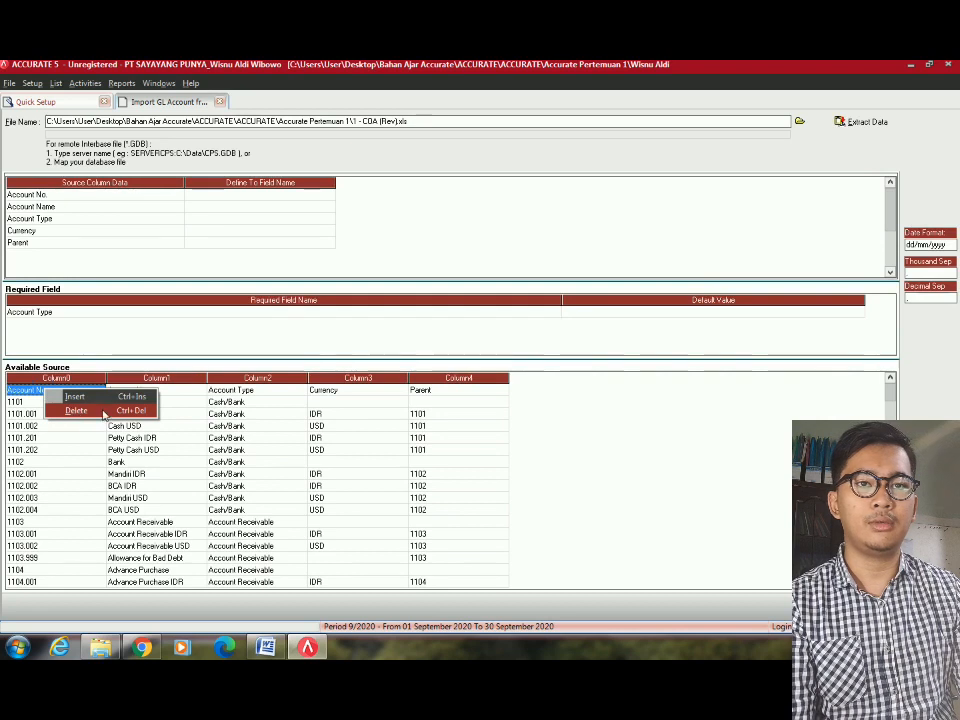
left_click(134, 410)
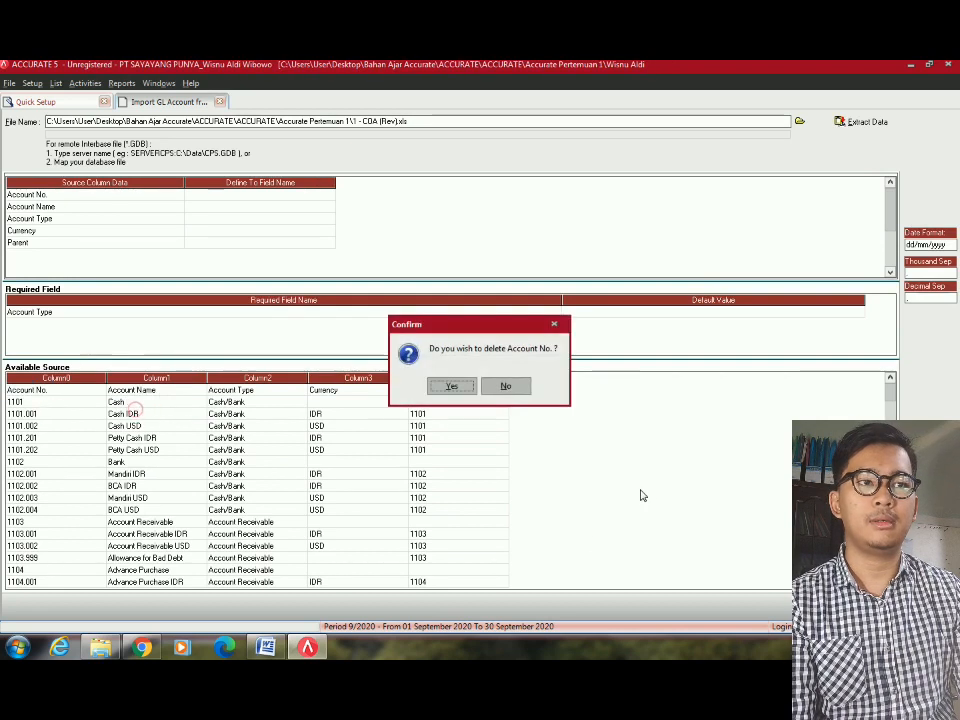
left_click(455, 387)
left_click(290, 522)
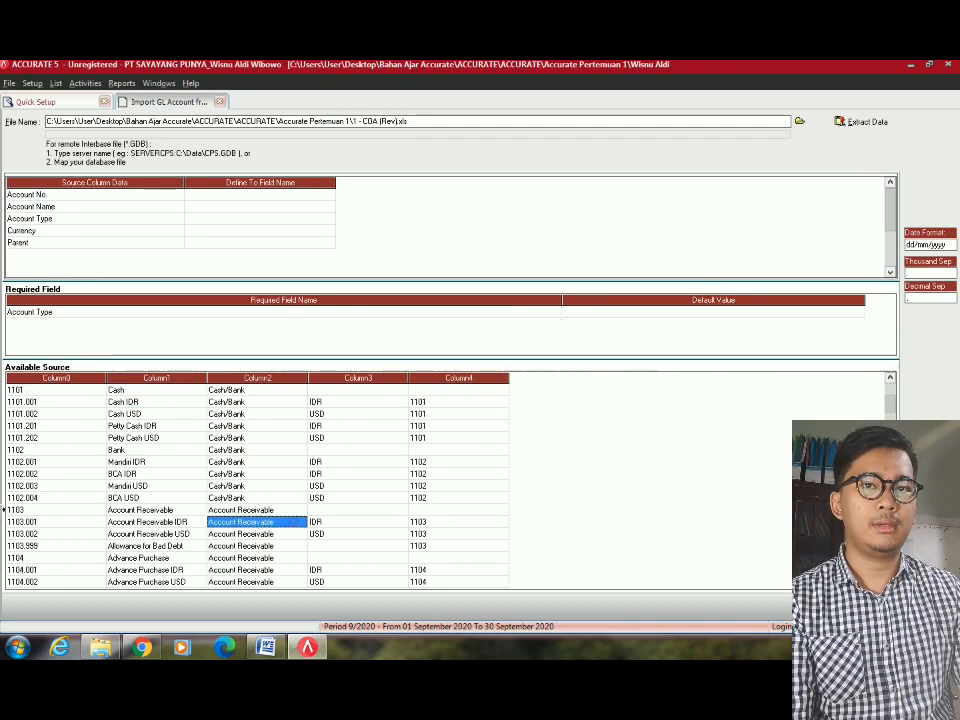
Delete the blank row after the last account, 8100.999 Miscellaneous Other Income.
left_click(49, 401)
key("Down")
key("Down")
key("Down")
key("Down")
key("Down")
key("Down")
key("Down")
key("Down")
key("Down")
key("Down")
key("Down")
key("Down")
key("Down")
key("Down")
key("Down")
key("Down")
key("Down")
key("Down")
key("Down")
key("Down")
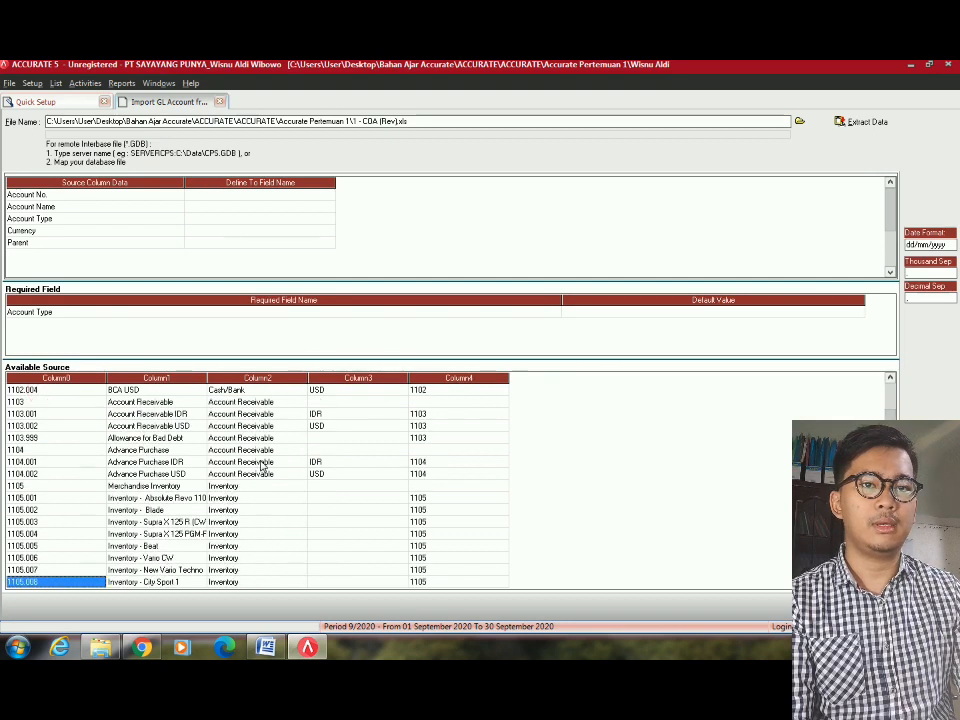
key("Down")
key("Down")
key("Down")
key("Down")
key("Down")
key("Down")
key("Down")
key("Down")
key("Down")
key("Down")
key("Down")
key("Down")
key("Down")
key("Down")
key("Down")
key("Down")
key("Down")
key("Down")
key("Down")
key("Down")
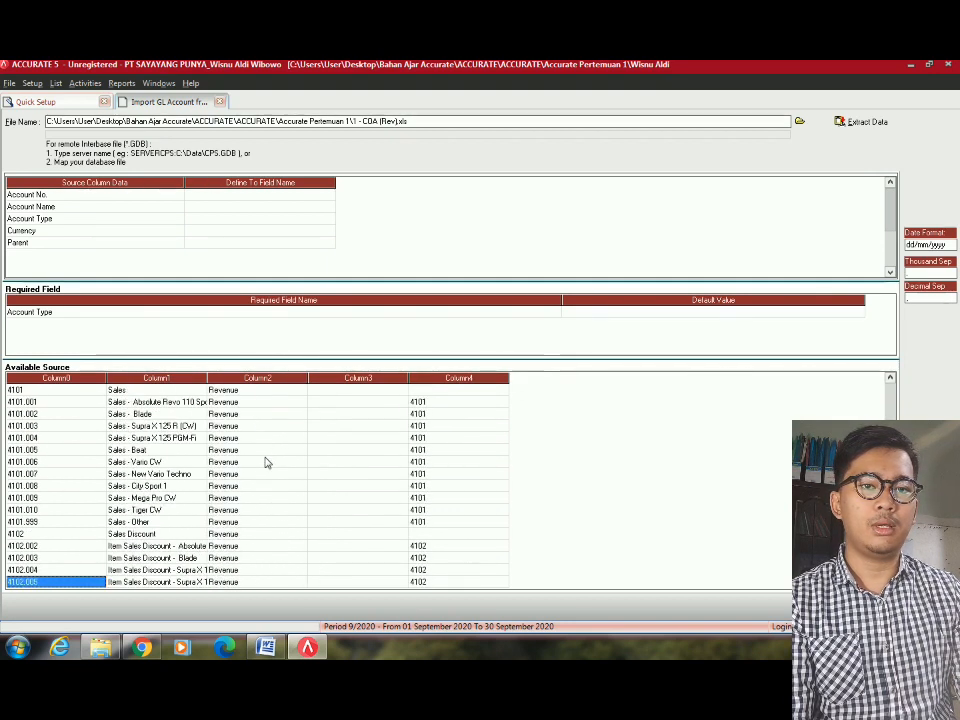
key("Down")
key("Down")
key("Down")
key("Down")
key("Down")
key("Down")
key("Down")
key("Down")
key("Down")
key("Down")
key("Down")
key("Down")
key("Down")
key("Down")
key("Down")
key("Down")
key("Down")
key("Down")
key("Down")
key("Down")
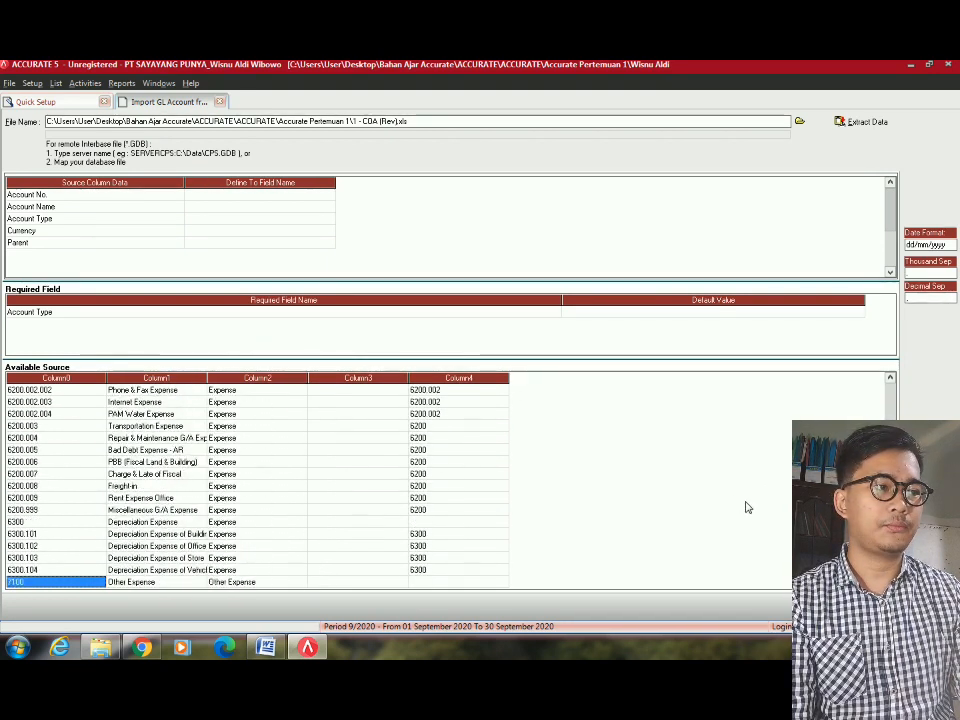
left_click(110, 571)
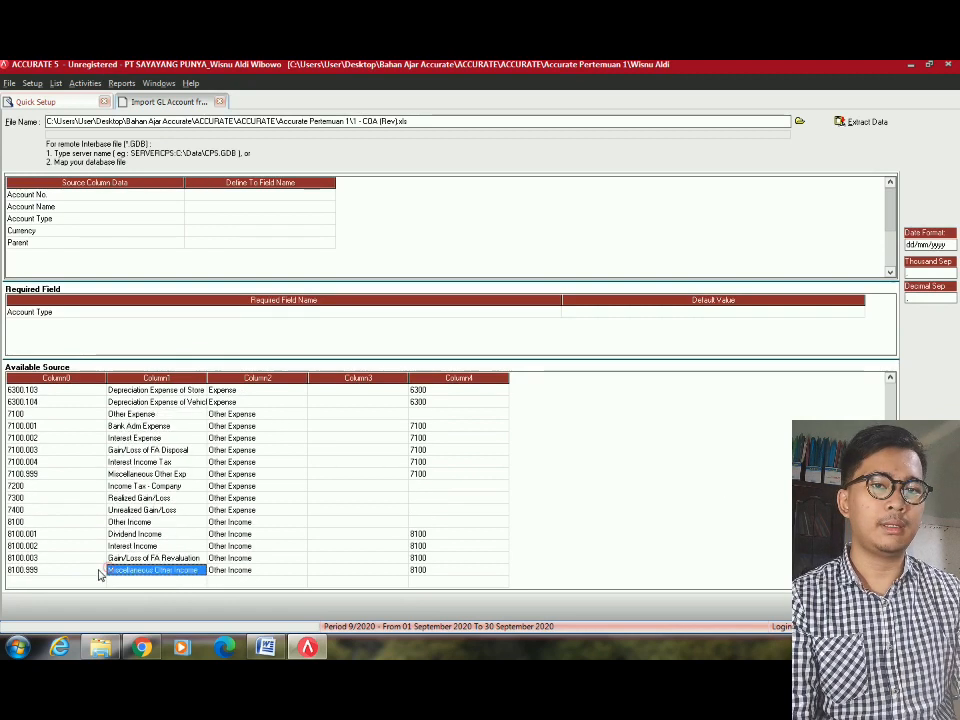
left_click(96, 571)
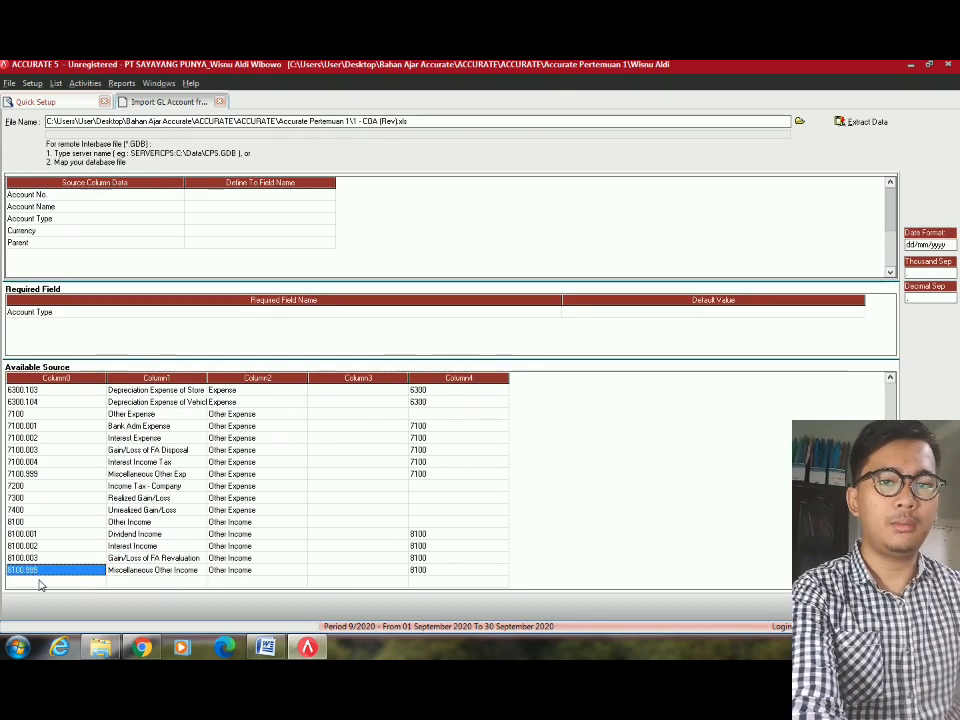
left_click(40, 584)
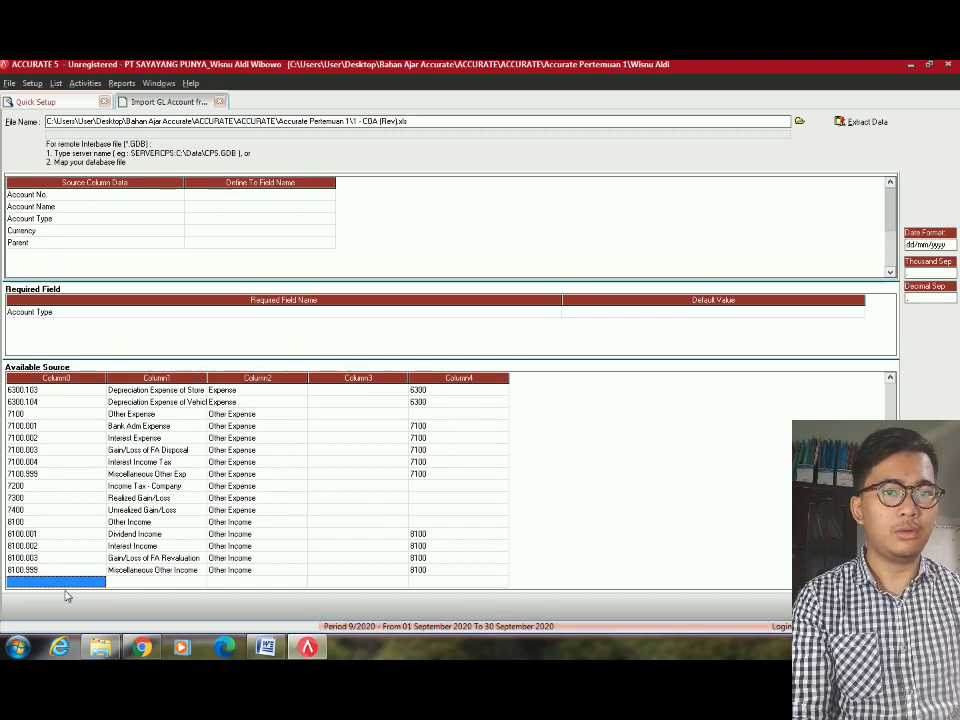
right_click(71, 591)
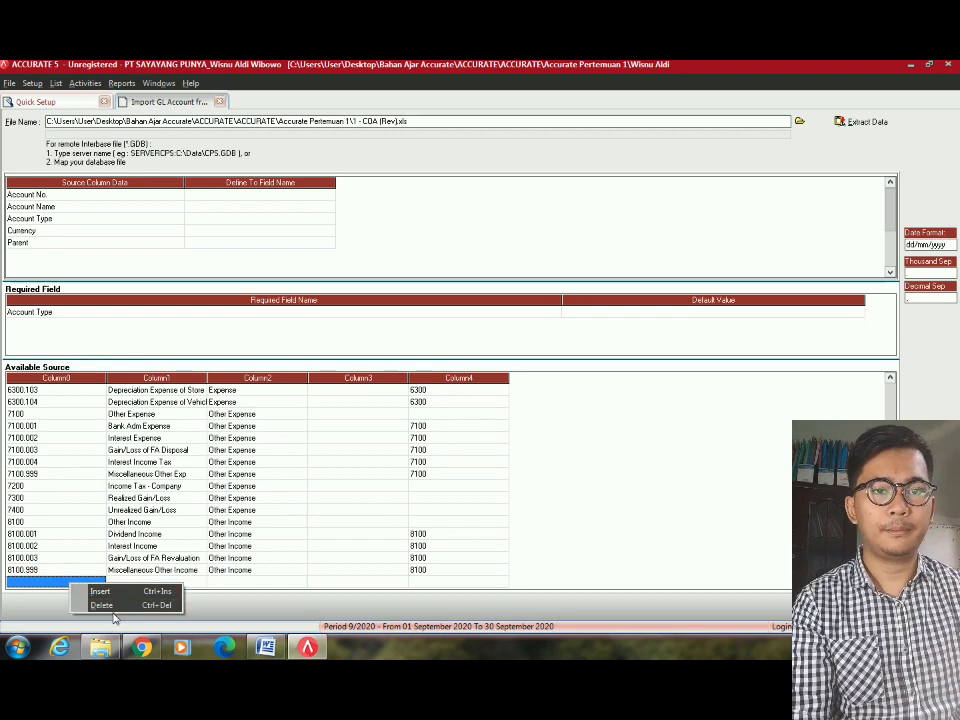
left_click(117, 606)
key("Return")
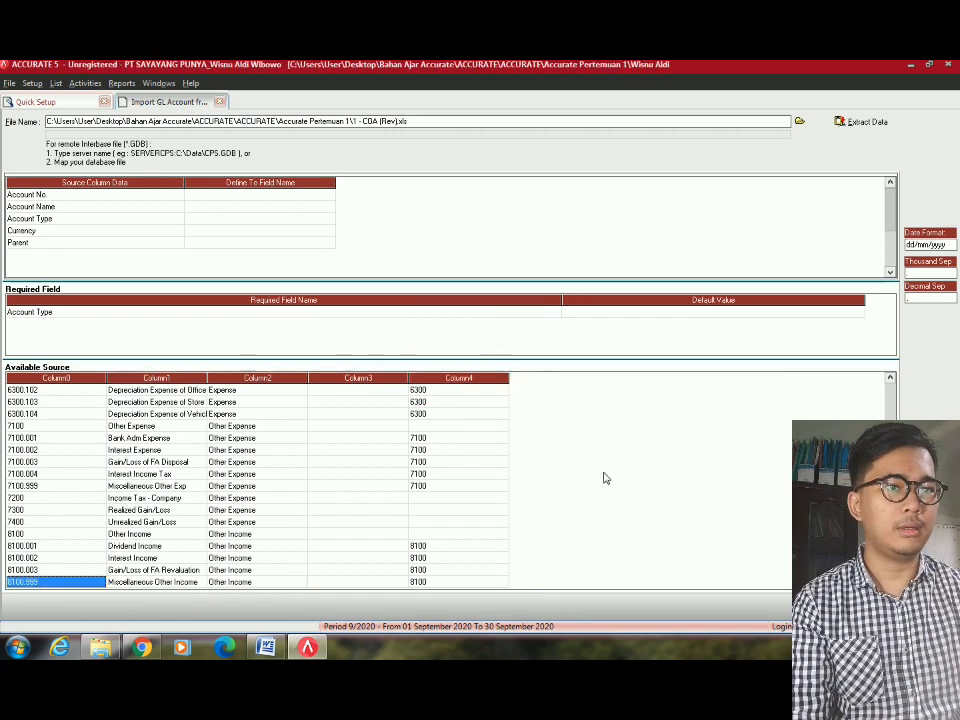
Check the imported parent numbers and account types, such as Cash/Bank for account 1101.
left_click(417, 463)
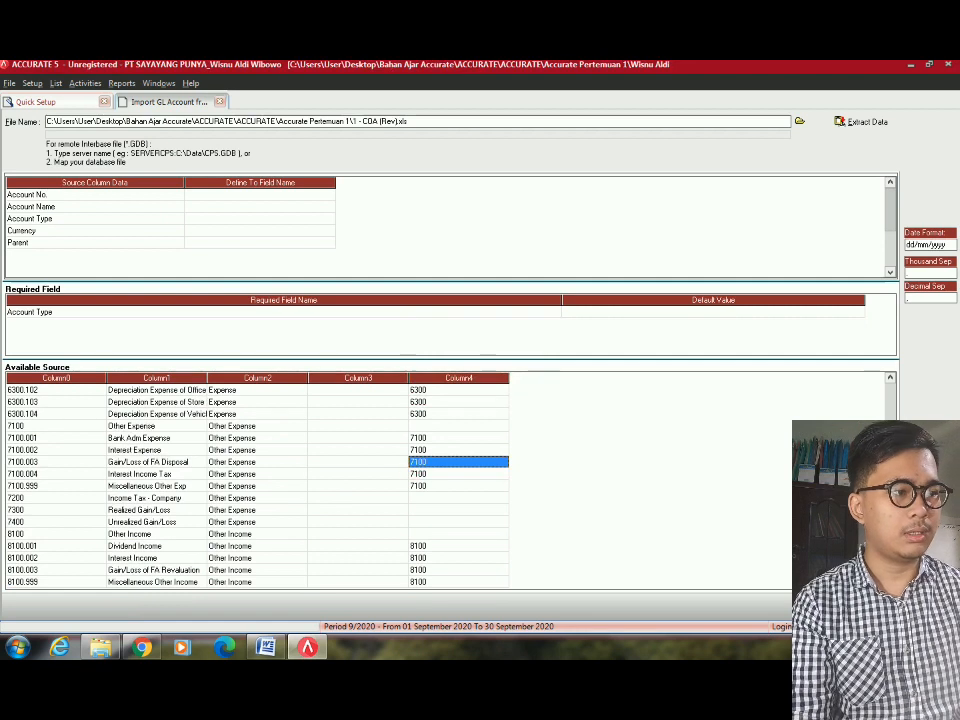
left_click(436, 582)
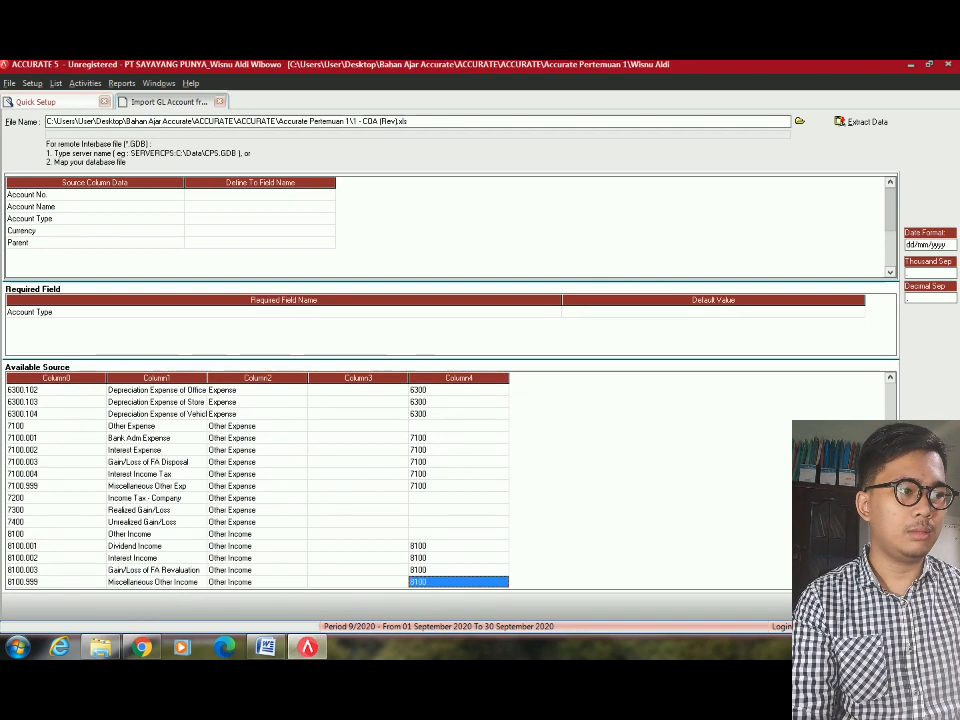
left_click(249, 571)
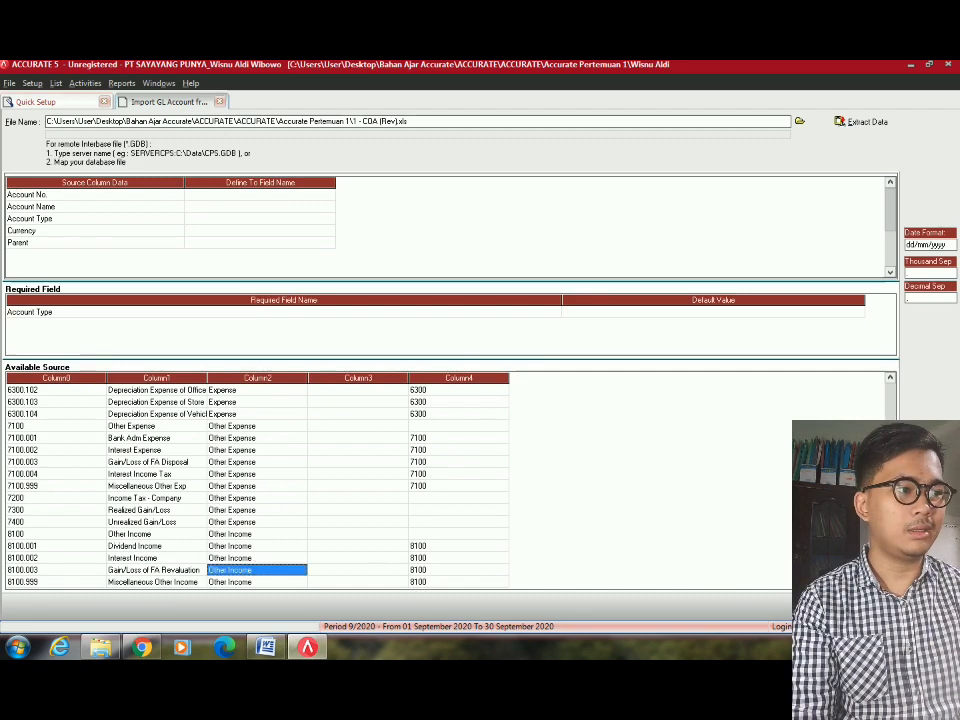
left_click_drag(890, 575, 890, 400)
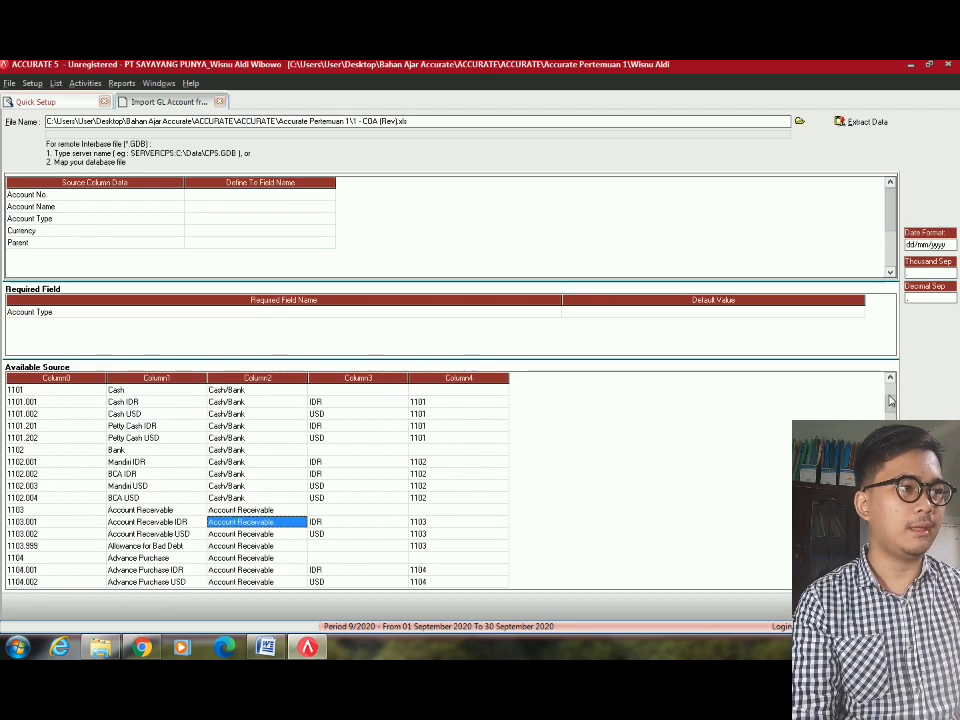
left_click(889, 394)
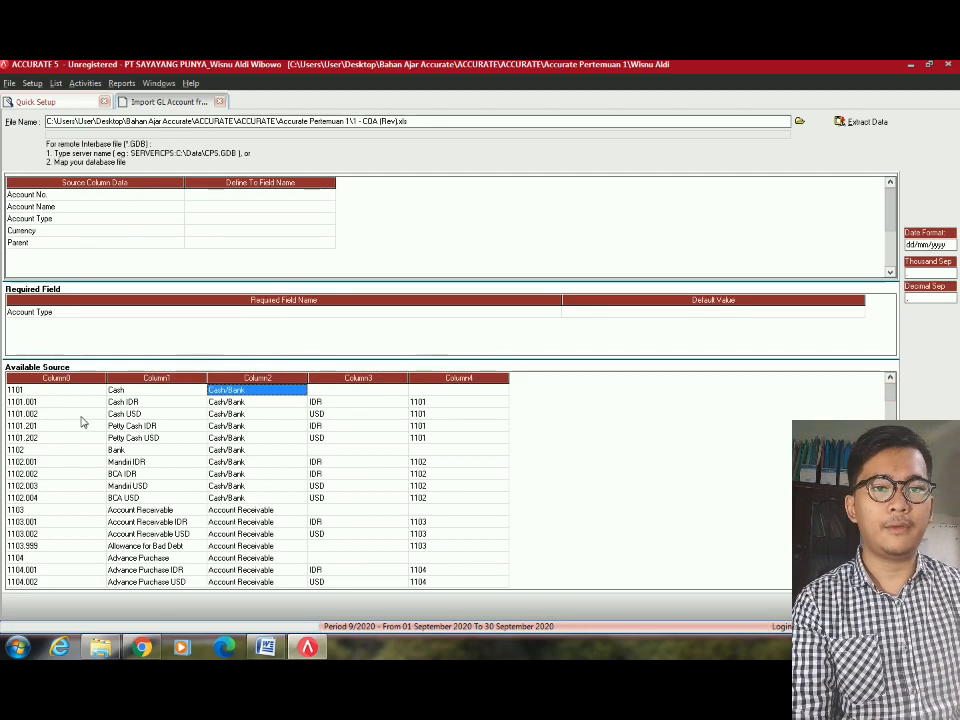
scroll(62, 575, "down", 17)
scroll(62, 572, "up", 17)
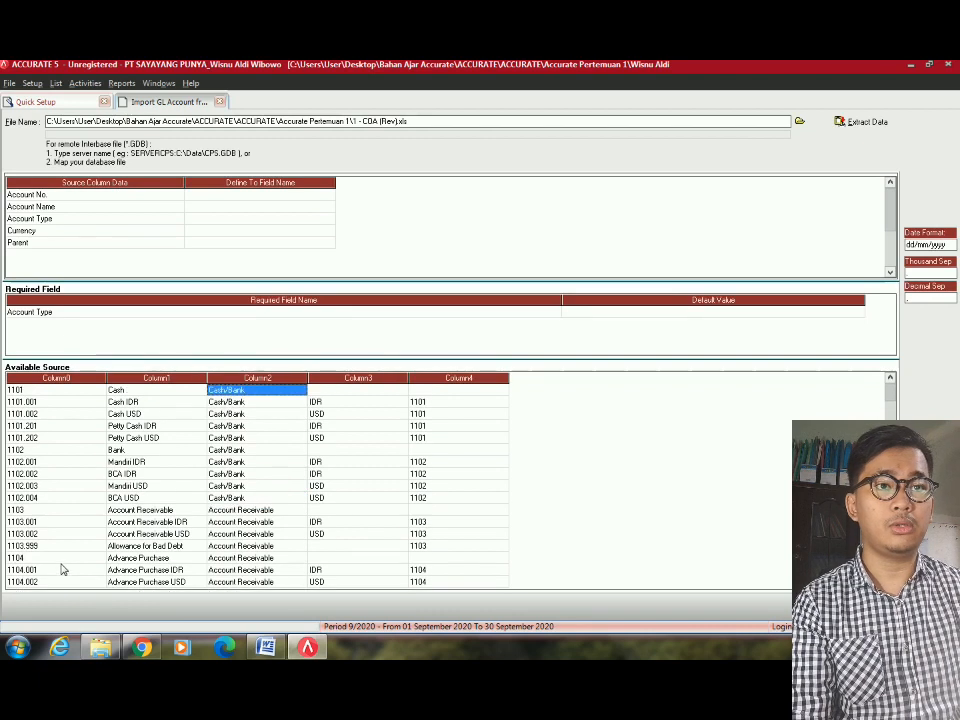
left_click(324, 197)
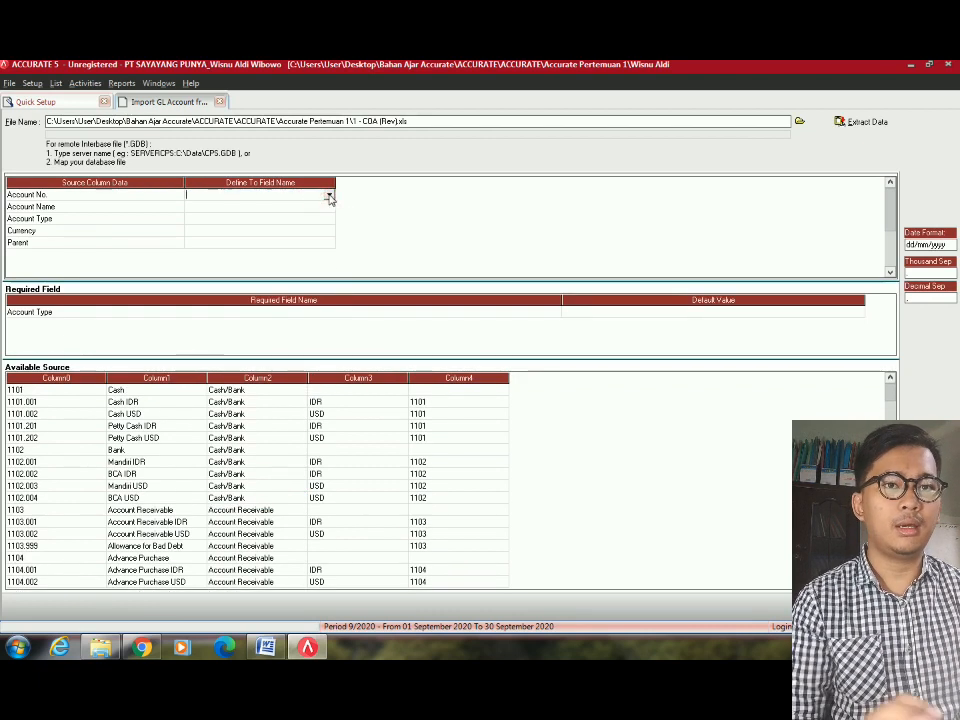
Map the Account No. source column to the Account No import field.
left_click(328, 197)
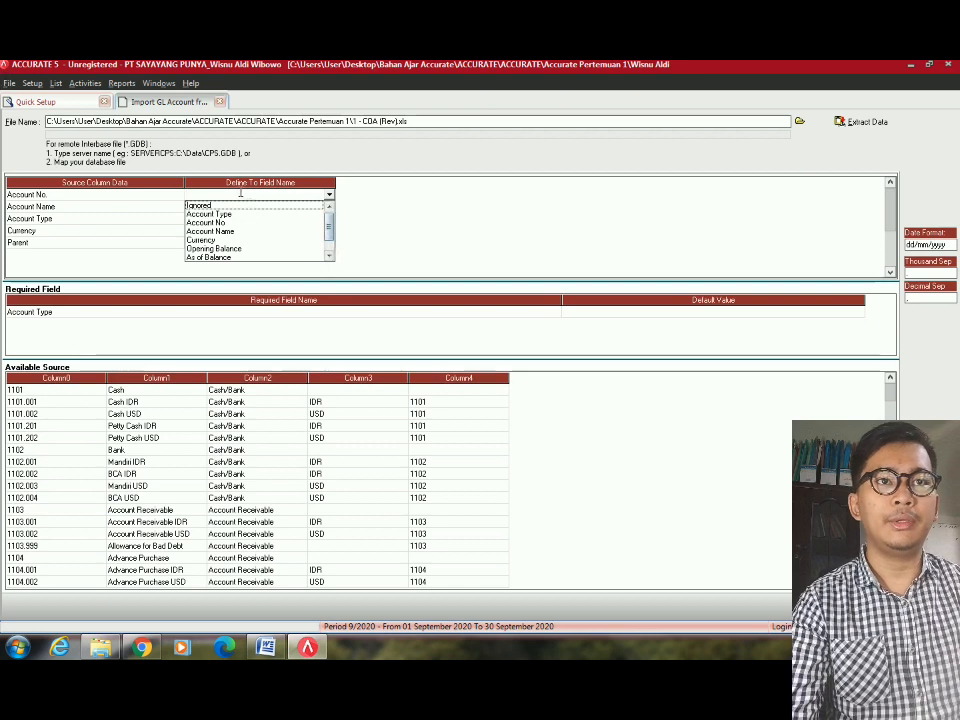
left_click(123, 198)
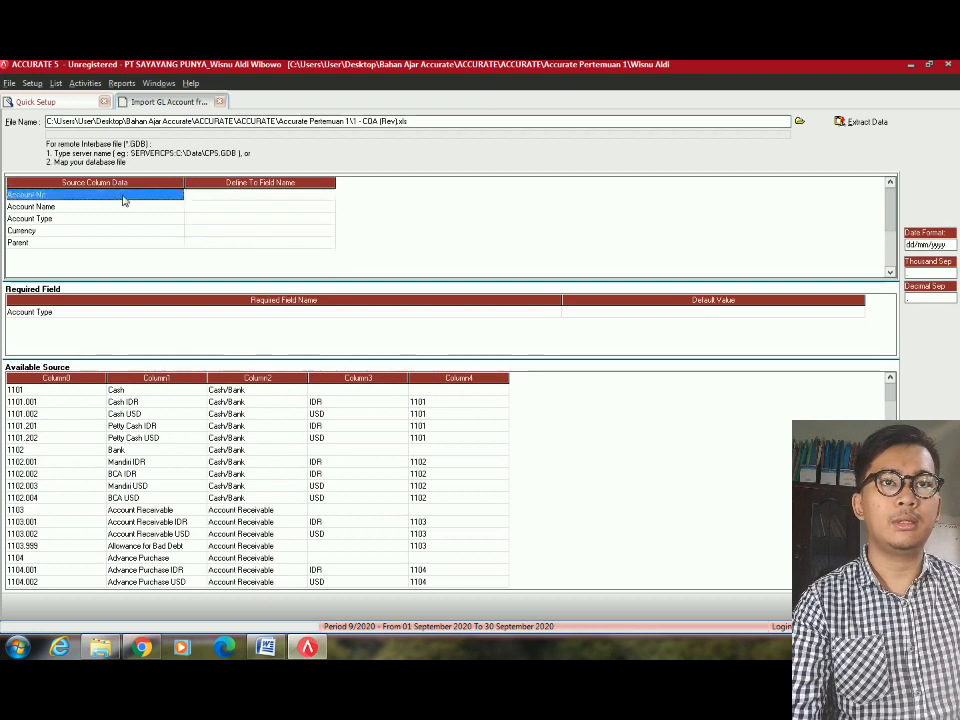
left_click(328, 197)
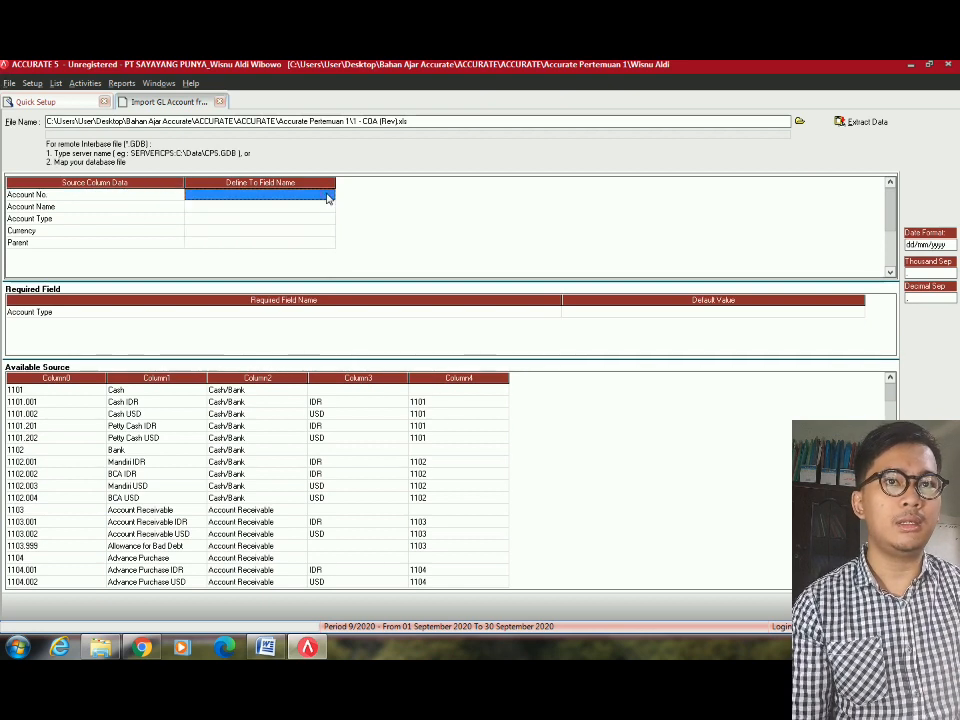
left_click(328, 197)
left_click(328, 197)
left_click(226, 220)
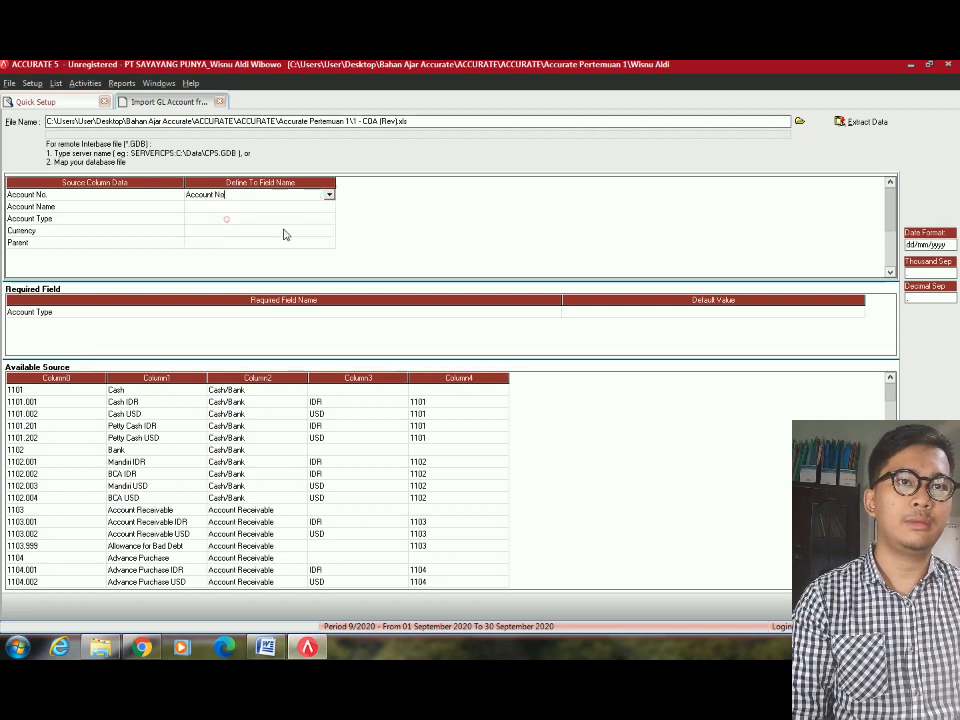
Map the Account Name and Account Type source columns to their matching import fields.
left_click(321, 207)
left_click(328, 206)
left_click(328, 206)
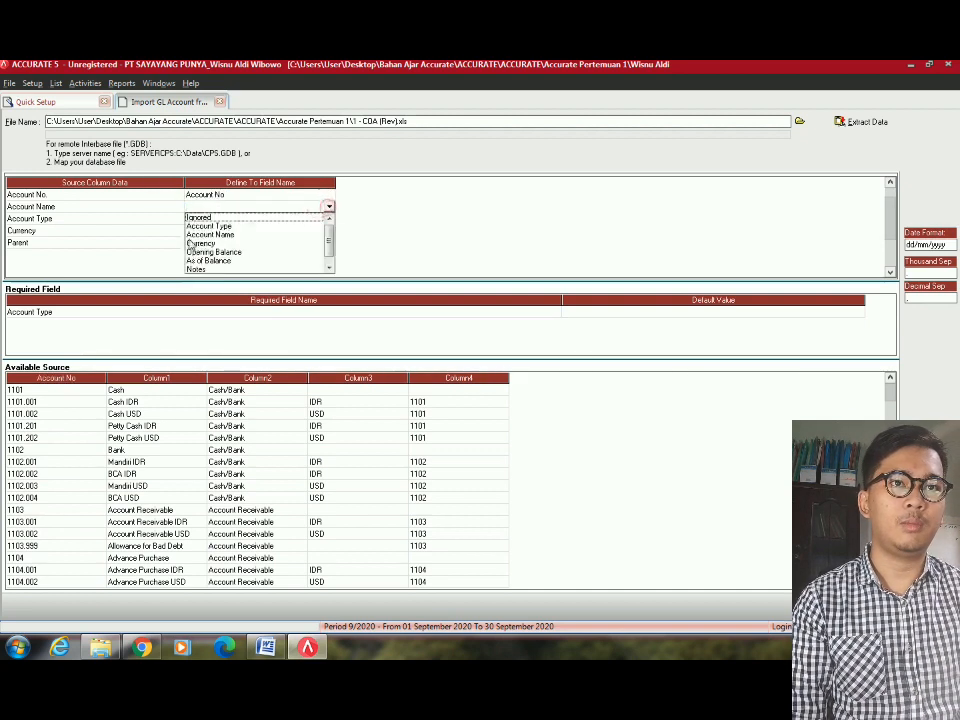
left_click(228, 234)
left_click(328, 219)
left_click(328, 218)
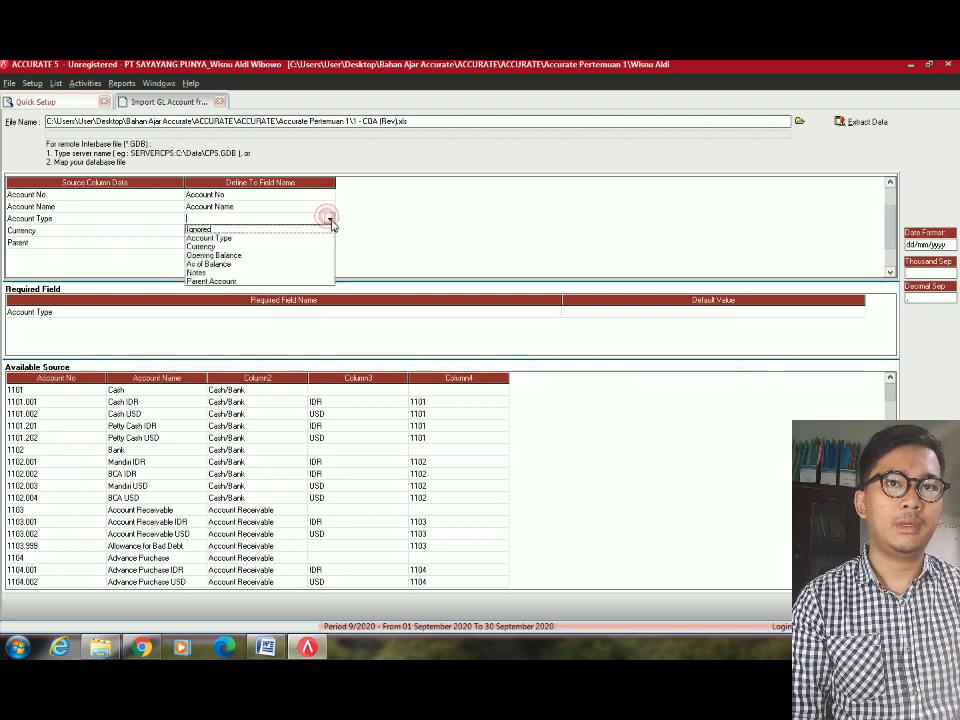
left_click(238, 237)
Map Cash/Bank, Account Receivable, Inventory and Other Current Assets source types to their matching account types.
left_click(205, 97)
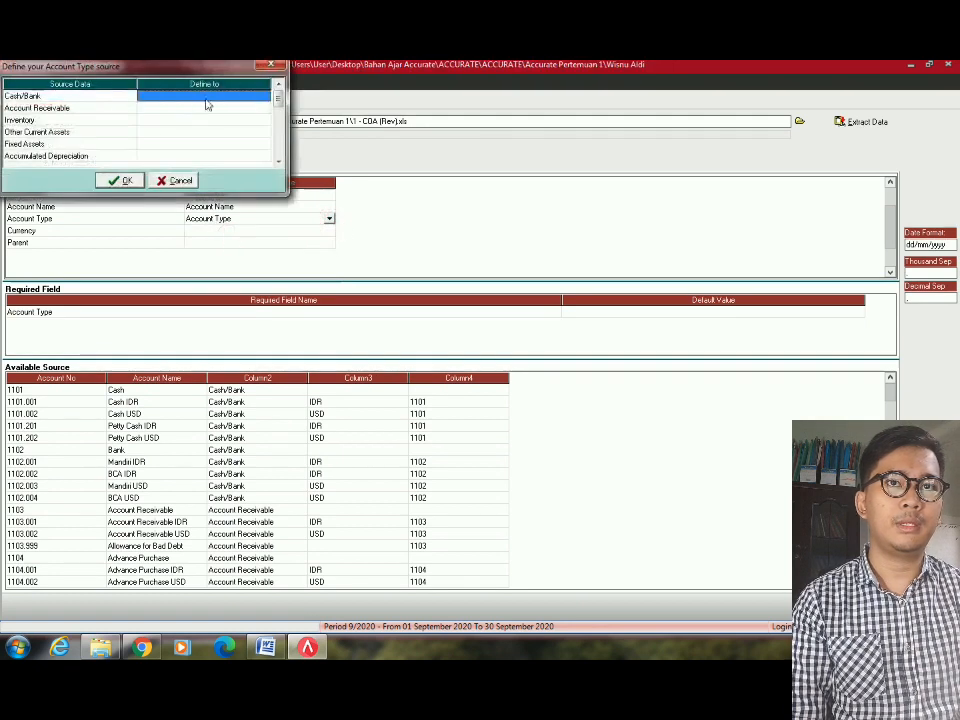
left_click(220, 103)
left_click(267, 99)
left_click(265, 98)
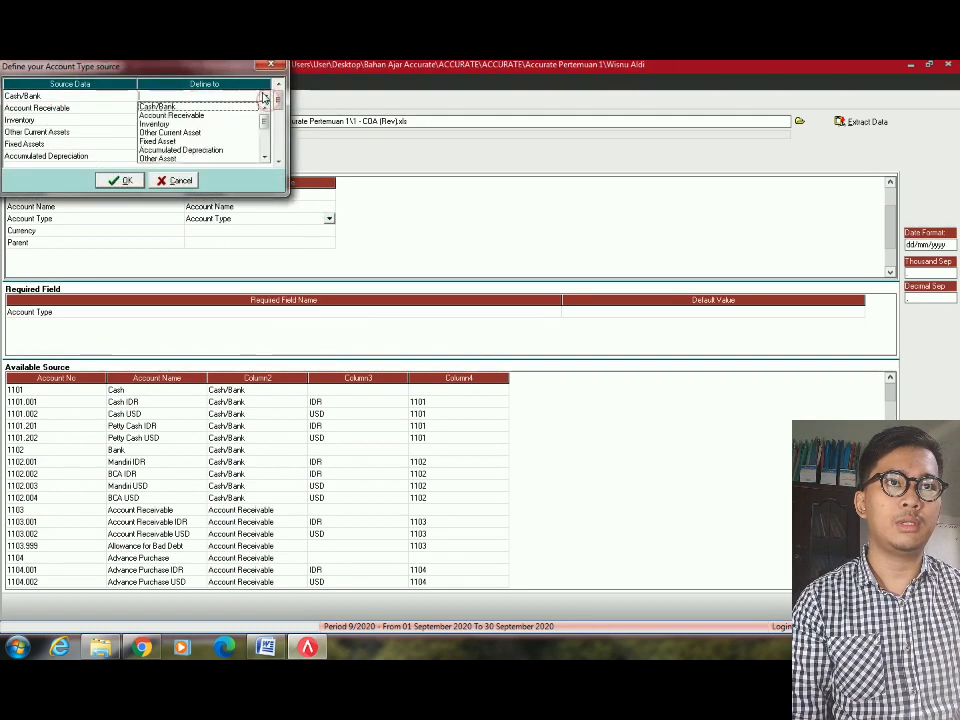
left_click(221, 106)
left_click(251, 107)
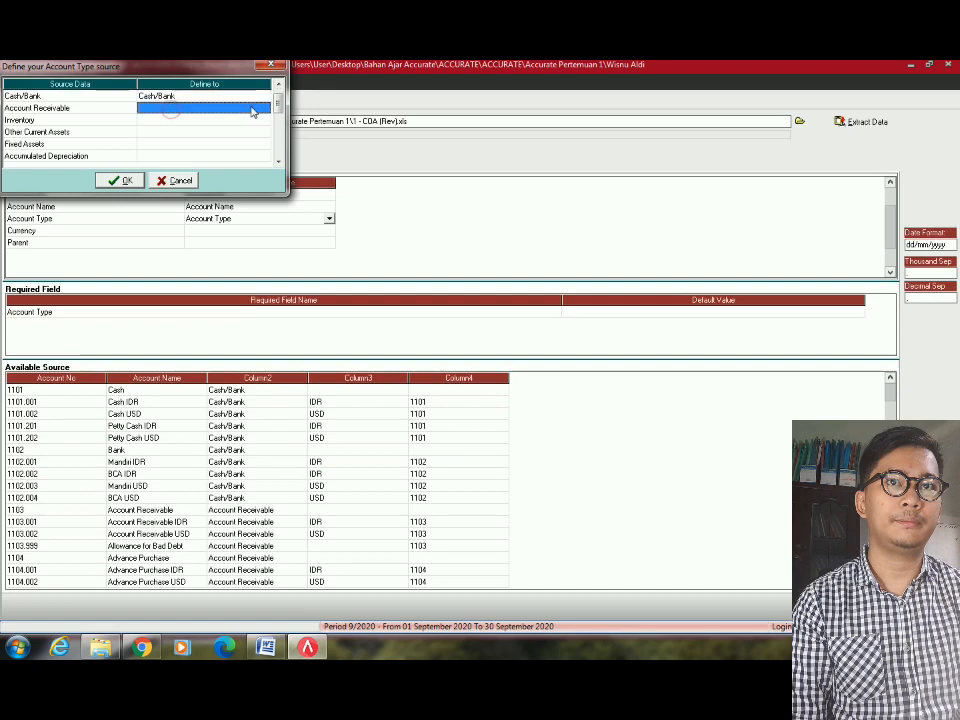
left_click(253, 106)
left_click(262, 108)
left_click(229, 128)
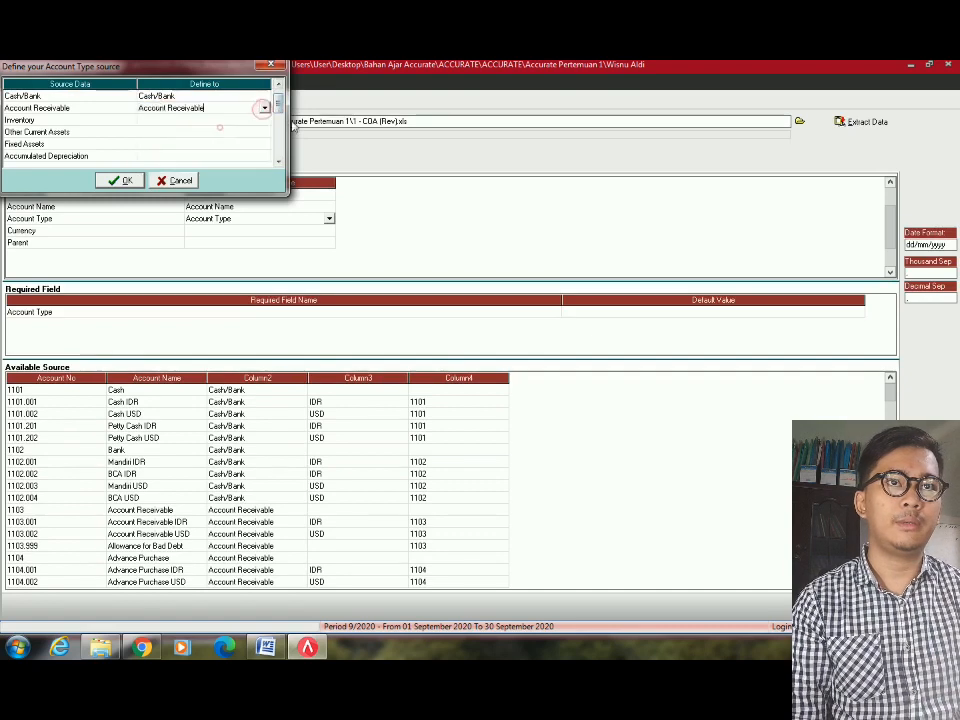
left_click(262, 121)
left_click(262, 120)
left_click(264, 120)
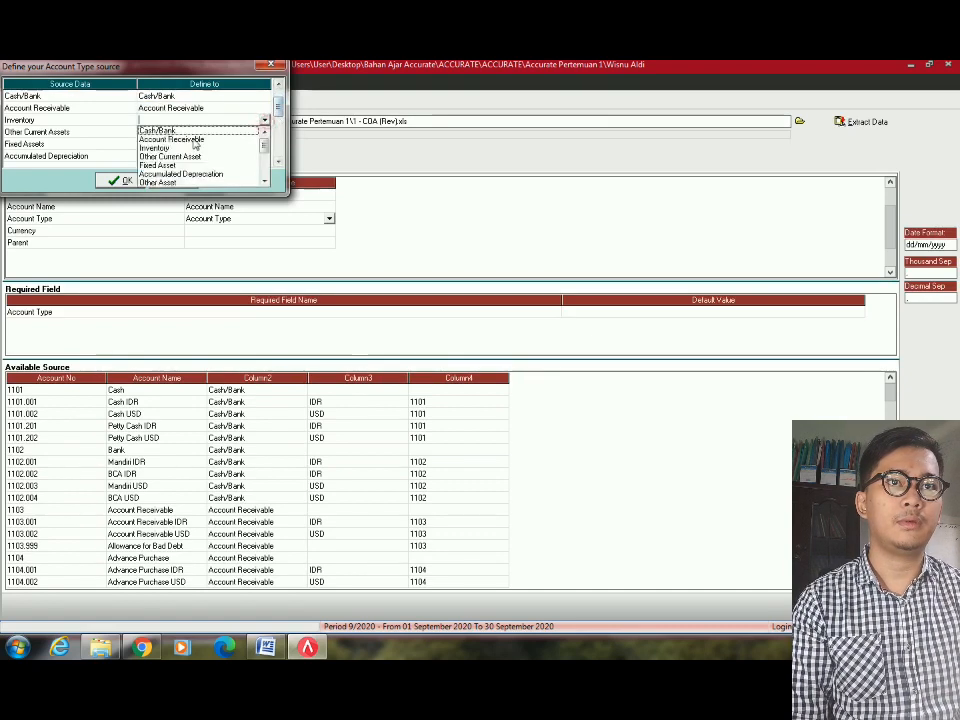
left_click(170, 148)
left_click(262, 132)
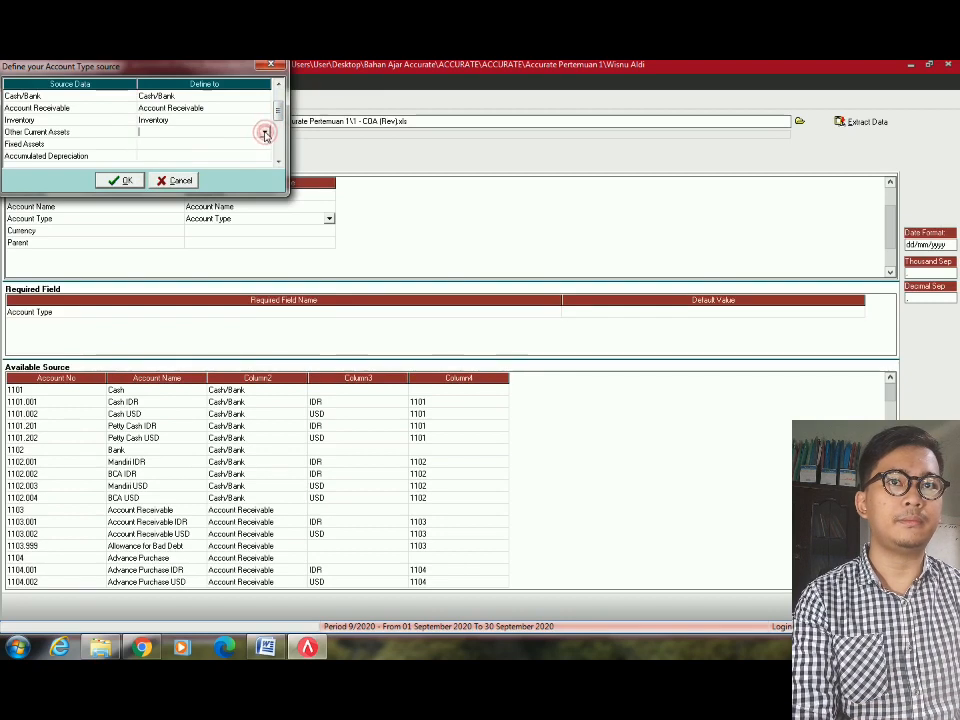
left_click(263, 132)
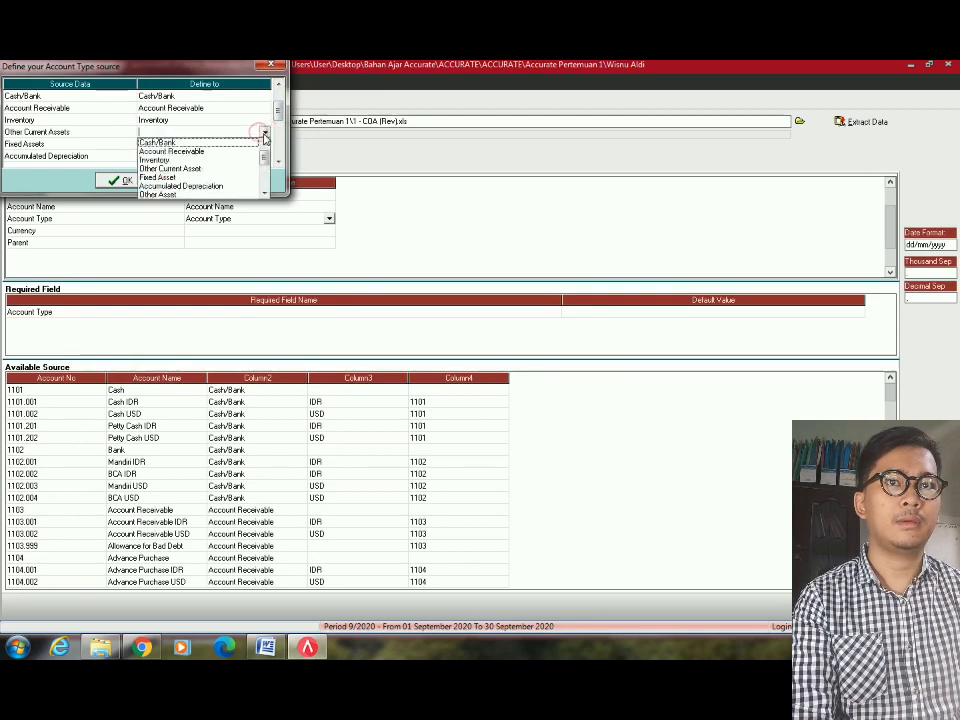
left_click(165, 168)
Map Fixed Assets to Fixed Asset and Accumulated Depreciation to Accumulated Depreciation.
left_click(247, 146)
left_click(247, 146)
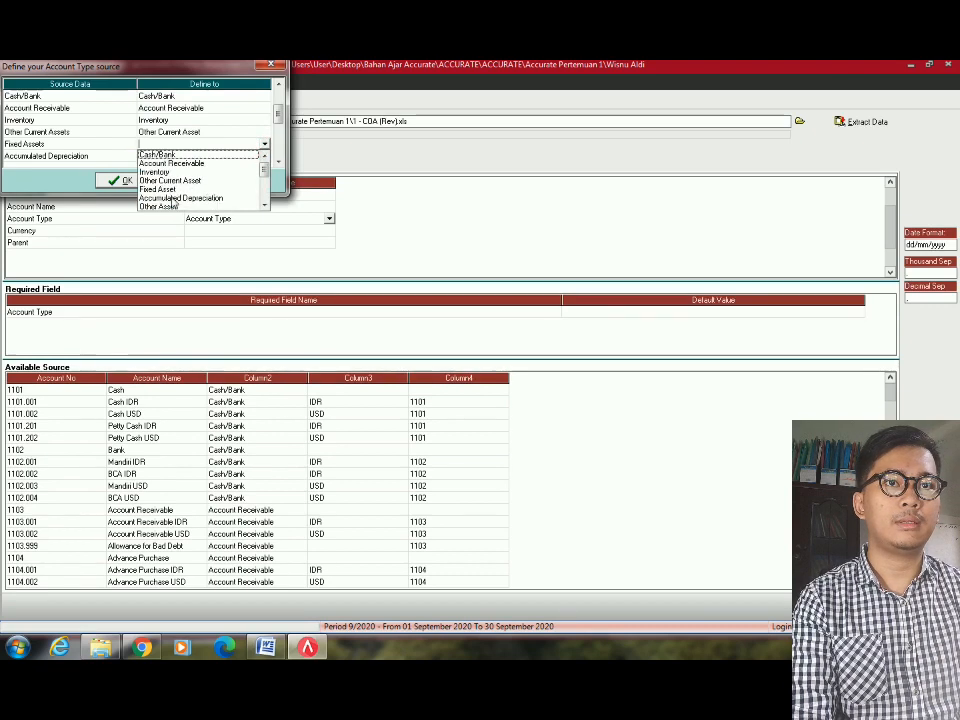
left_click(168, 189)
left_click(265, 158)
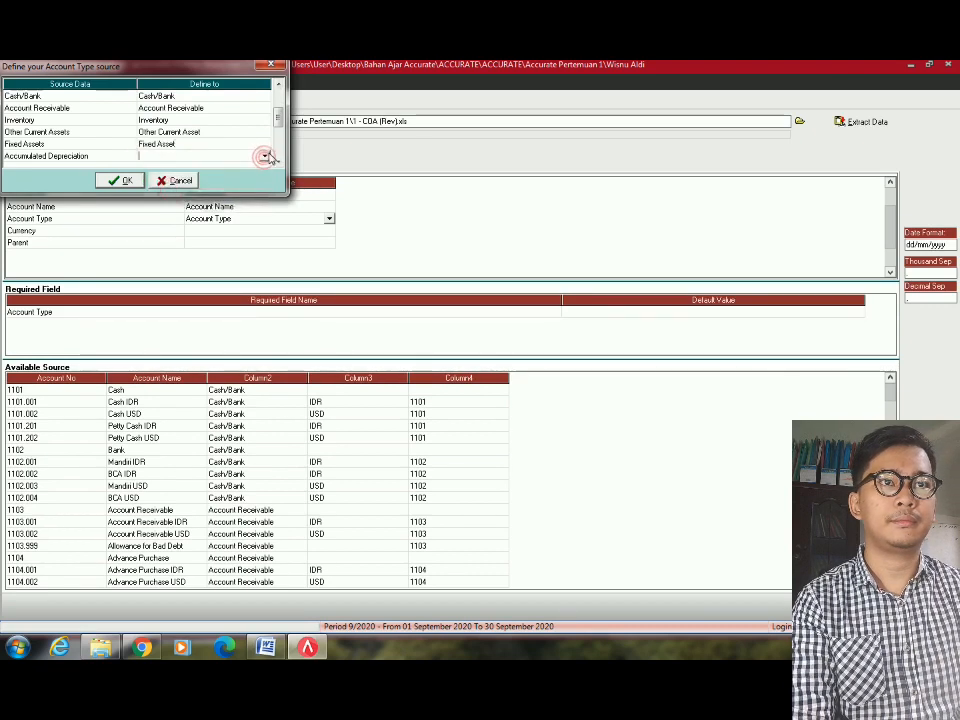
left_click(265, 157)
left_click(176, 209)
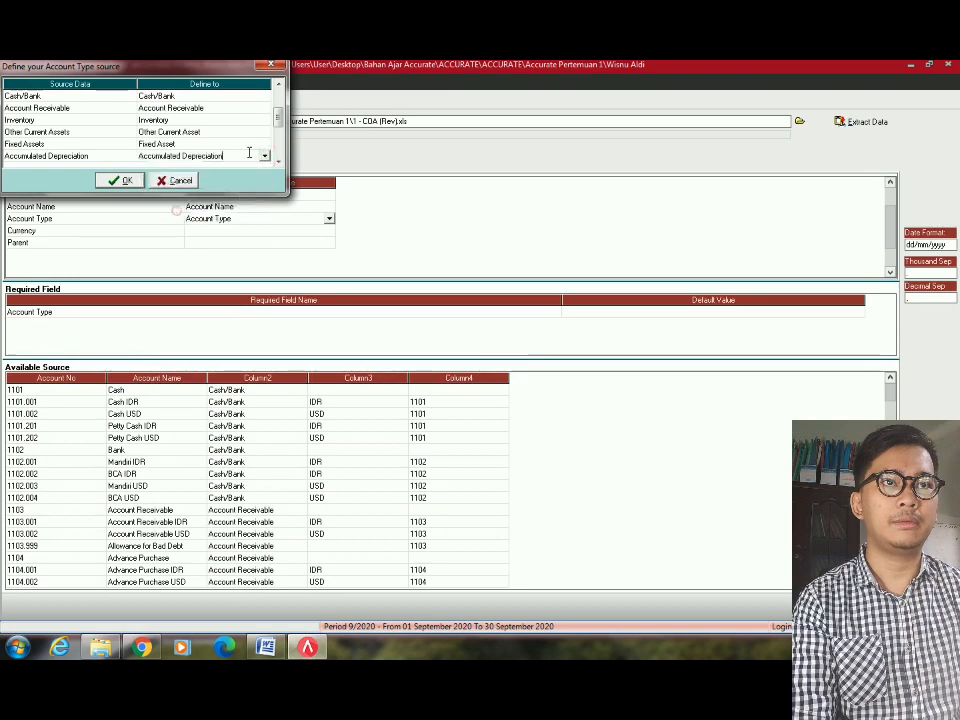
left_click(228, 130)
left_click(278, 162)
left_click(278, 162)
left_click(278, 162)
left_click(278, 162)
left_click(278, 162)
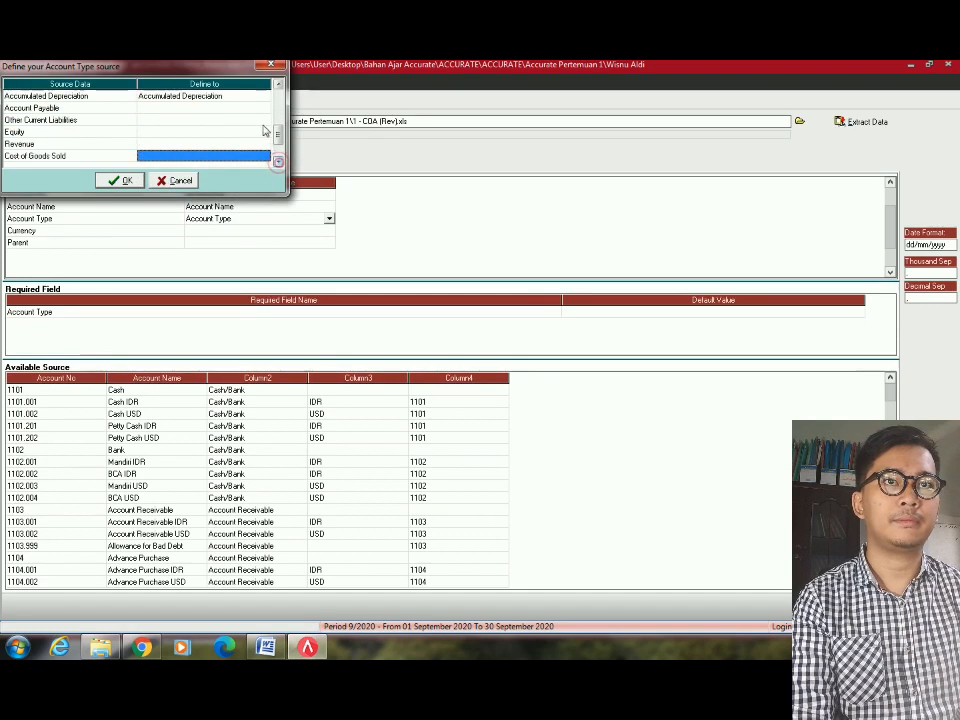
Map Account Payable and Other Current Liabilities to their matching ACCURATE account types.
left_click(264, 109)
left_click(265, 108)
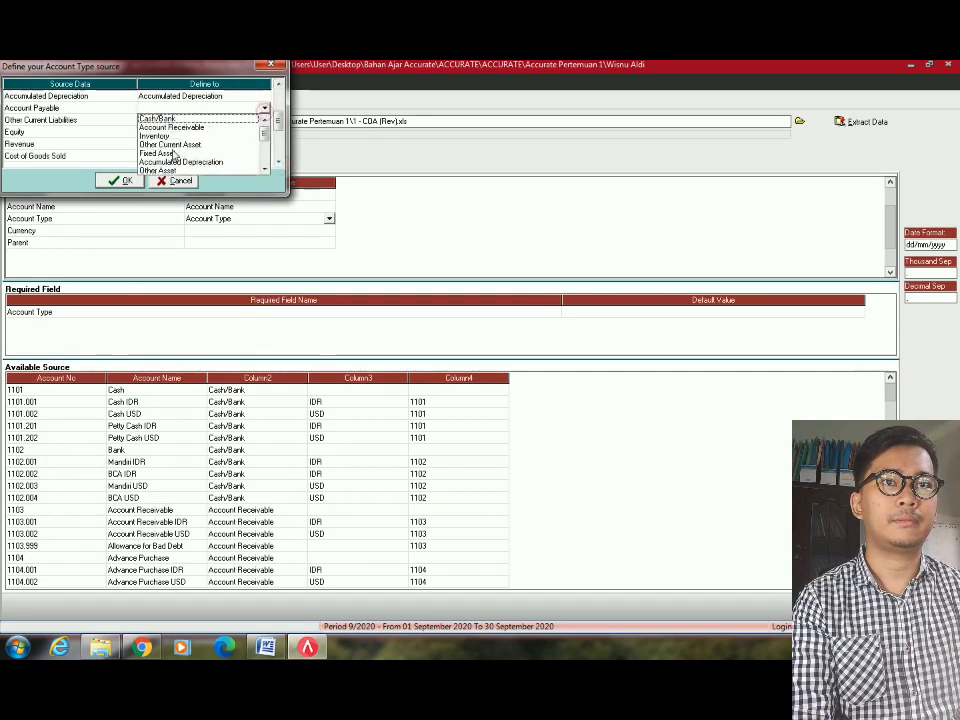
scroll(189, 157, "down", 2)
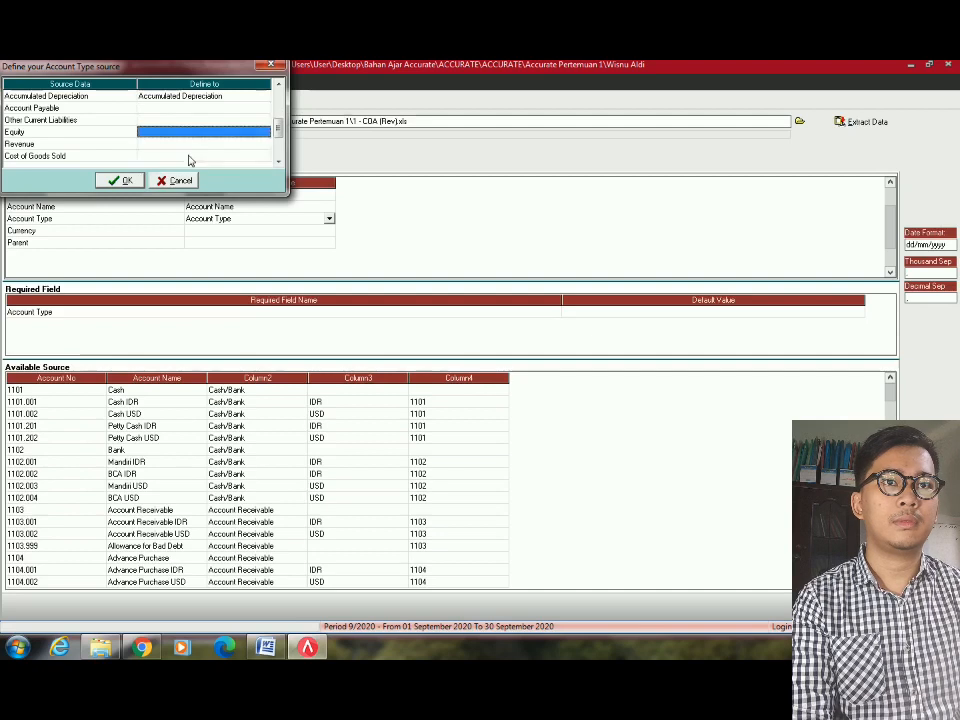
left_click(254, 109)
left_click(265, 108)
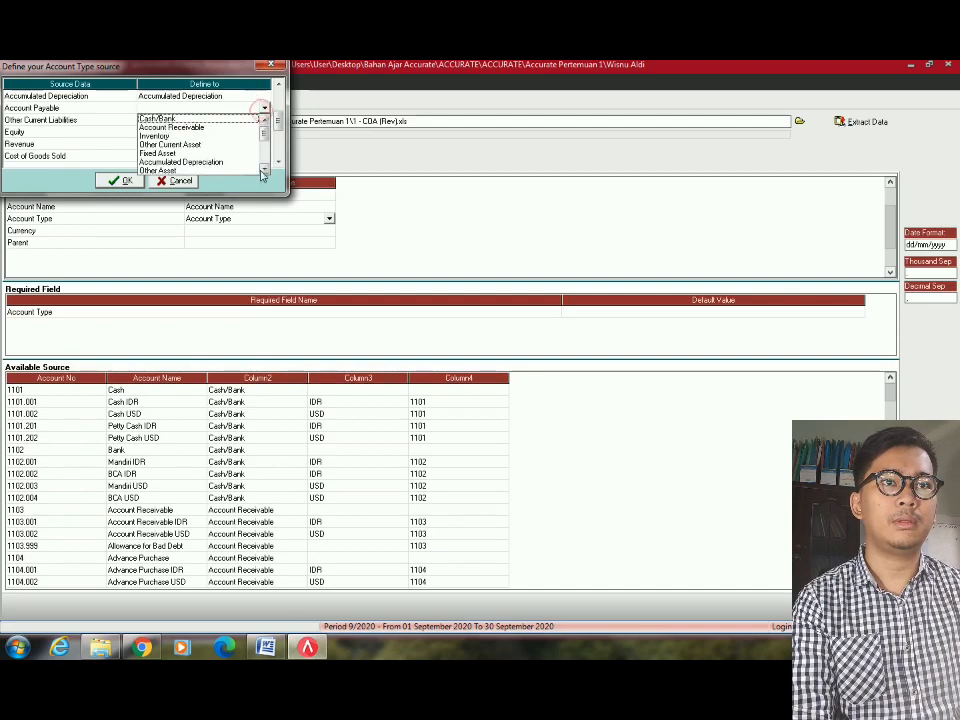
left_click(263, 170)
left_click(263, 170)
left_click(186, 135)
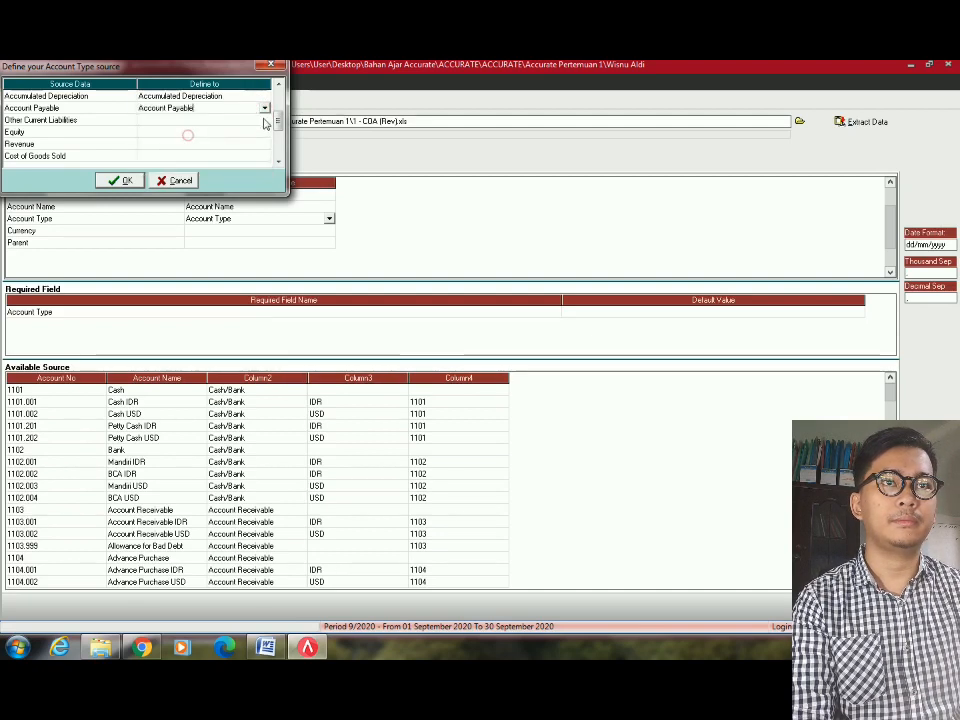
left_click(265, 120)
left_click(265, 120)
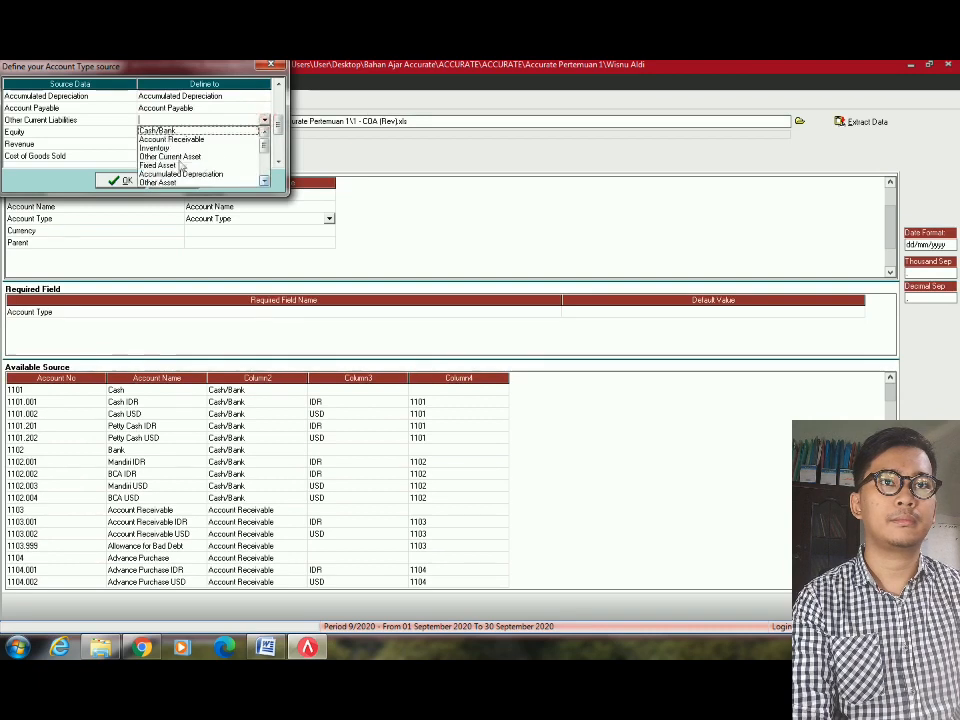
left_click(263, 182)
left_click(263, 182)
left_click(263, 182)
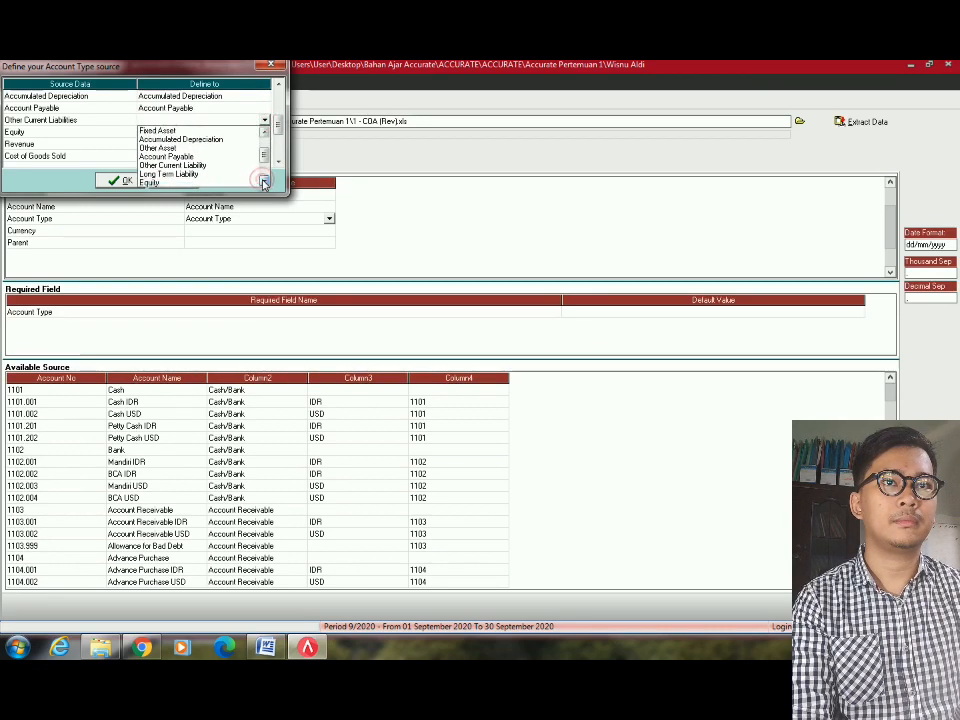
left_click(208, 168)
Map Equity, Revenue and Cost of Goods Sold to their matching account types.
left_click(265, 132)
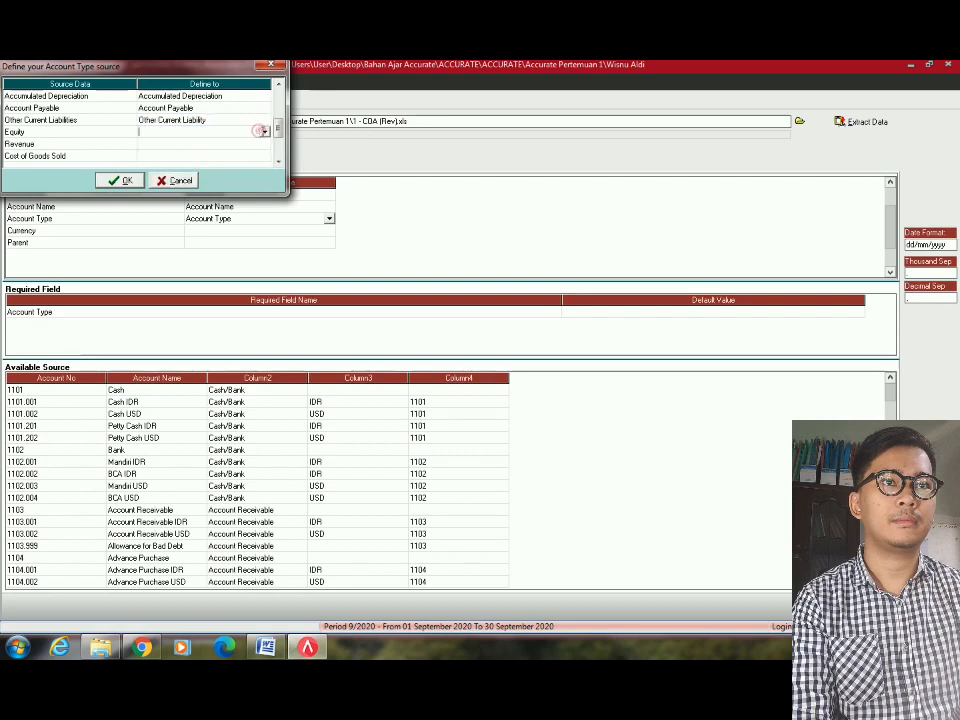
left_click(261, 131)
scroll(265, 182, "down", 2)
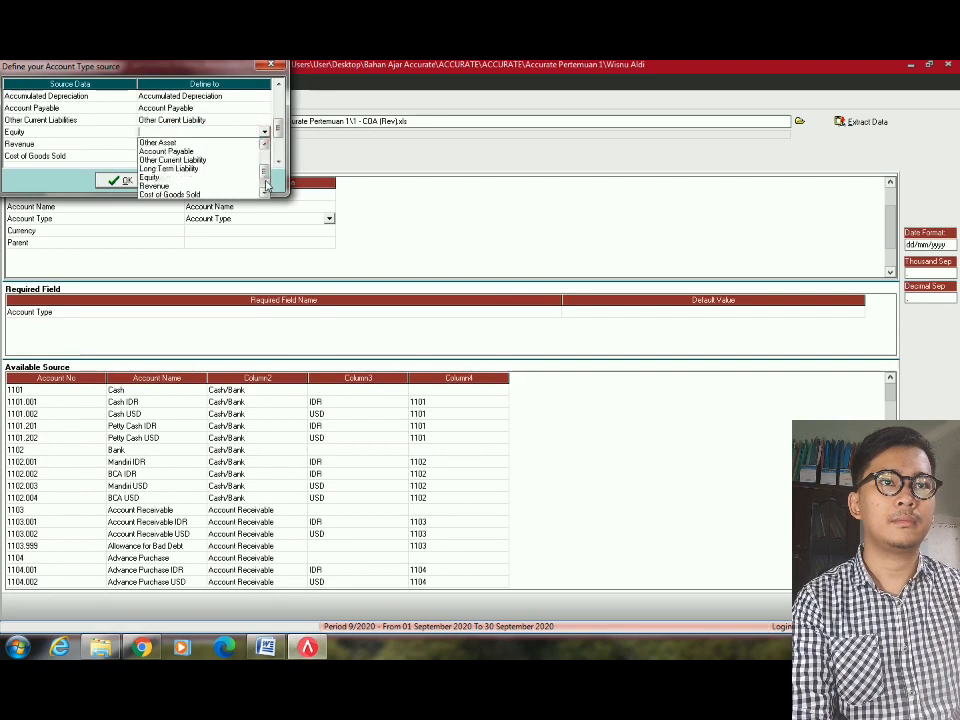
left_click(158, 177)
left_click(257, 143)
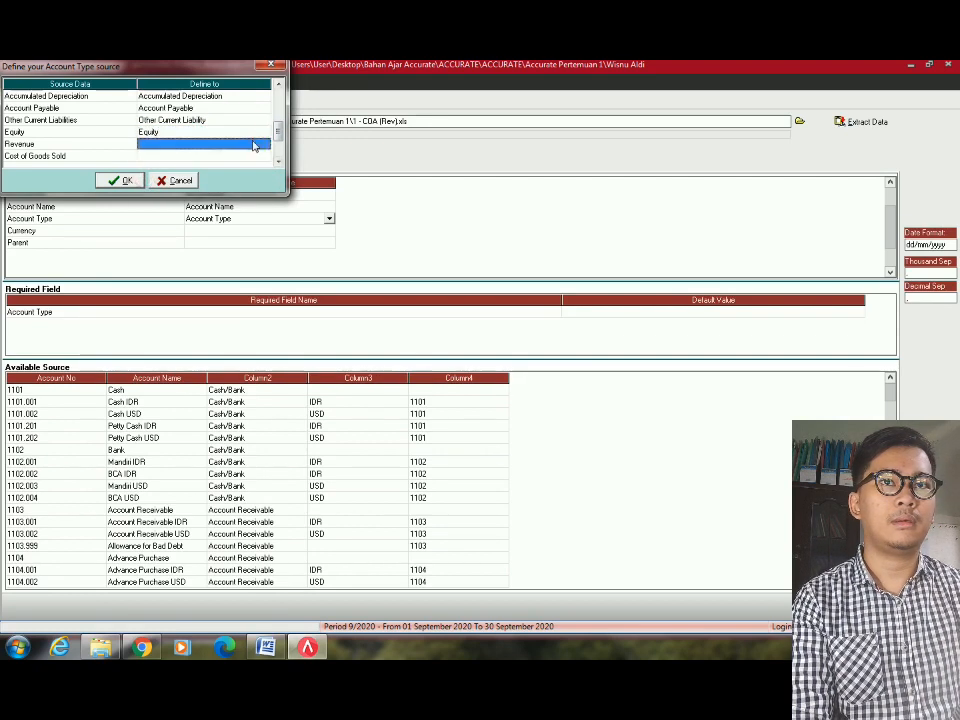
left_click(264, 143)
scroll(266, 172, "down", 3)
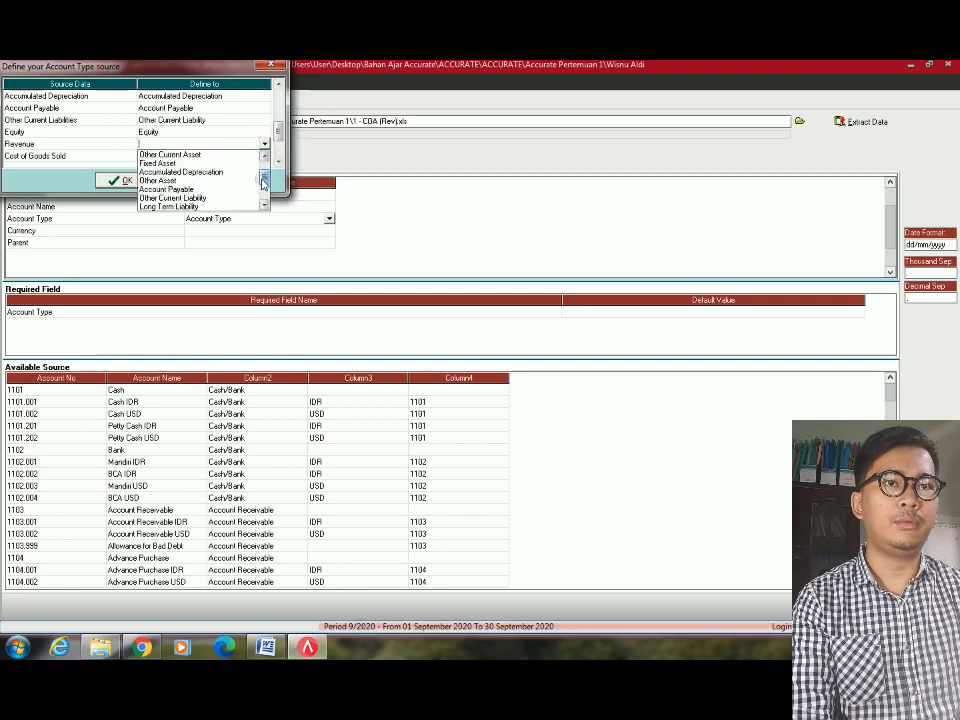
left_click(155, 173)
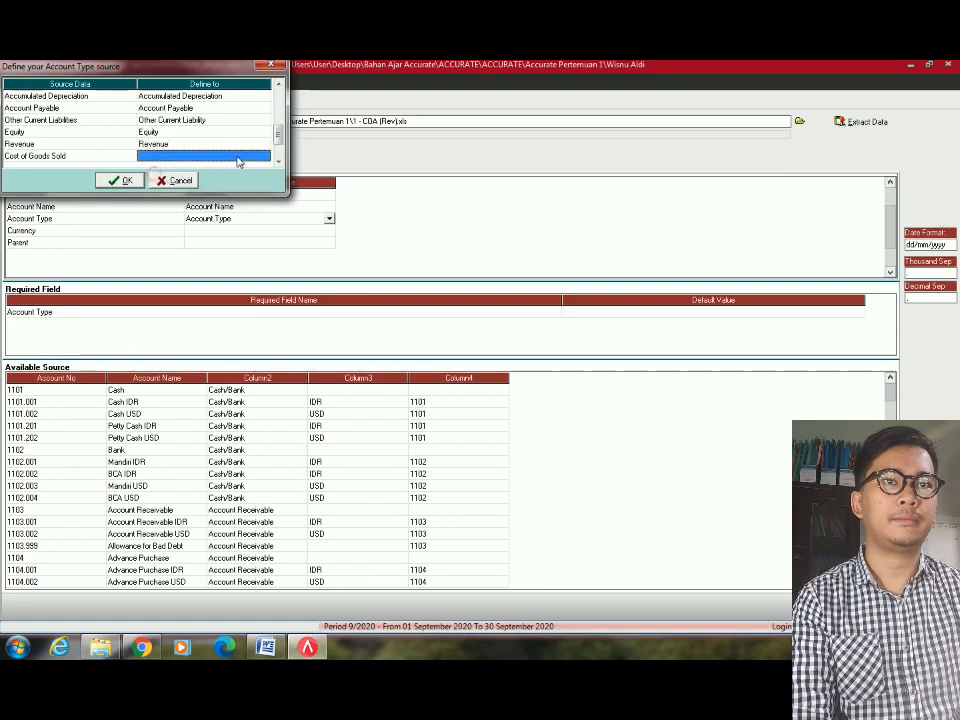
left_click(200, 156)
left_click(264, 156)
scroll(266, 185, "down", 3)
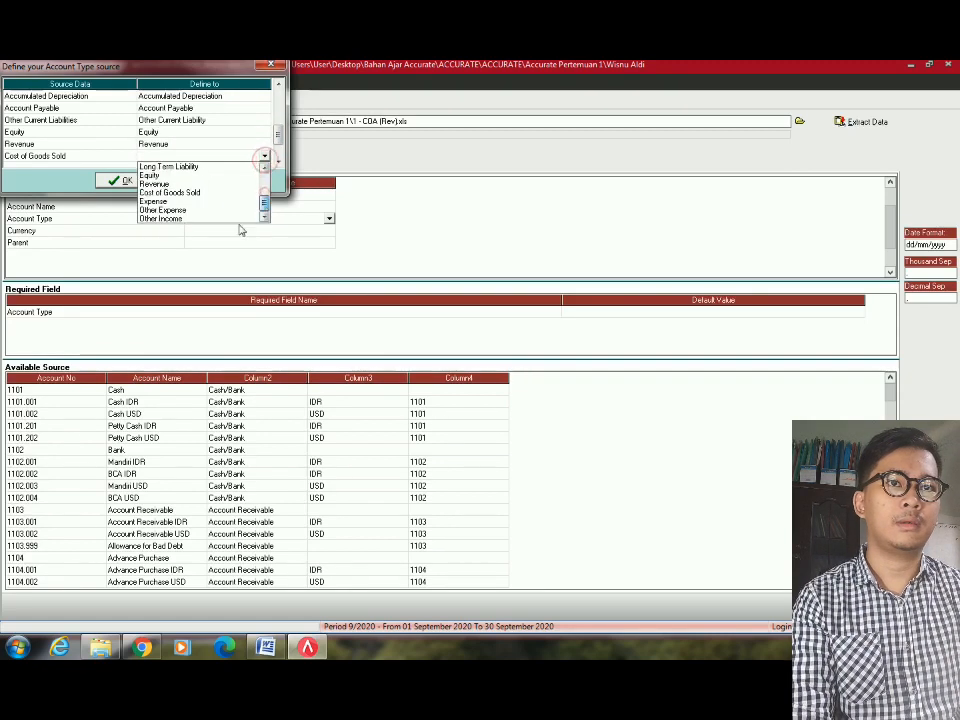
left_click(255, 192)
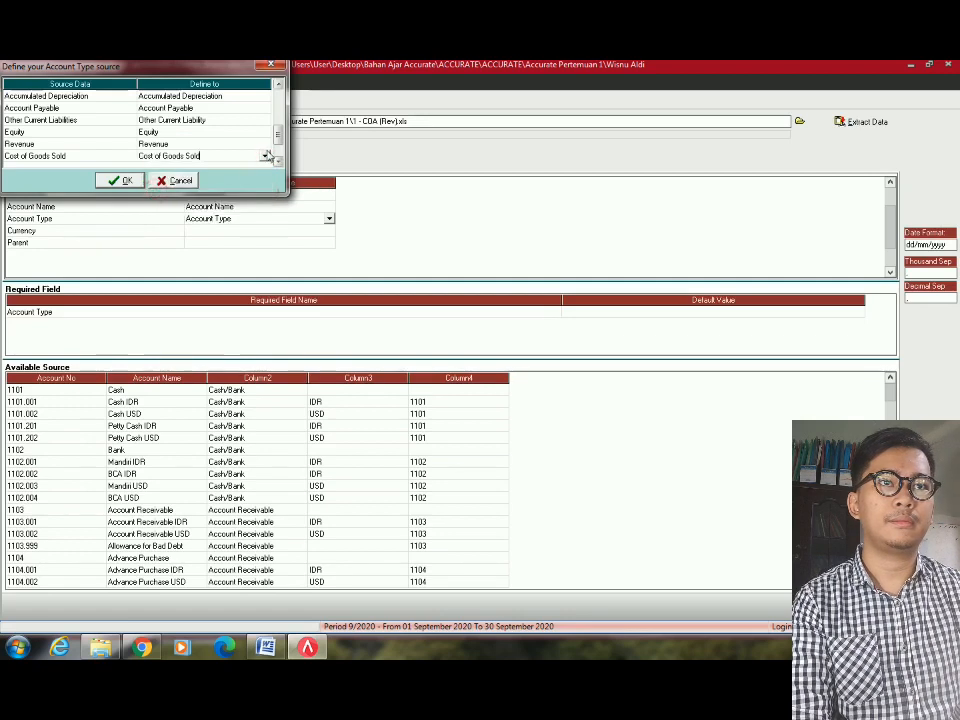
Map the Expense source type to the Expense account type.
scroll(231, 147, "down", 3)
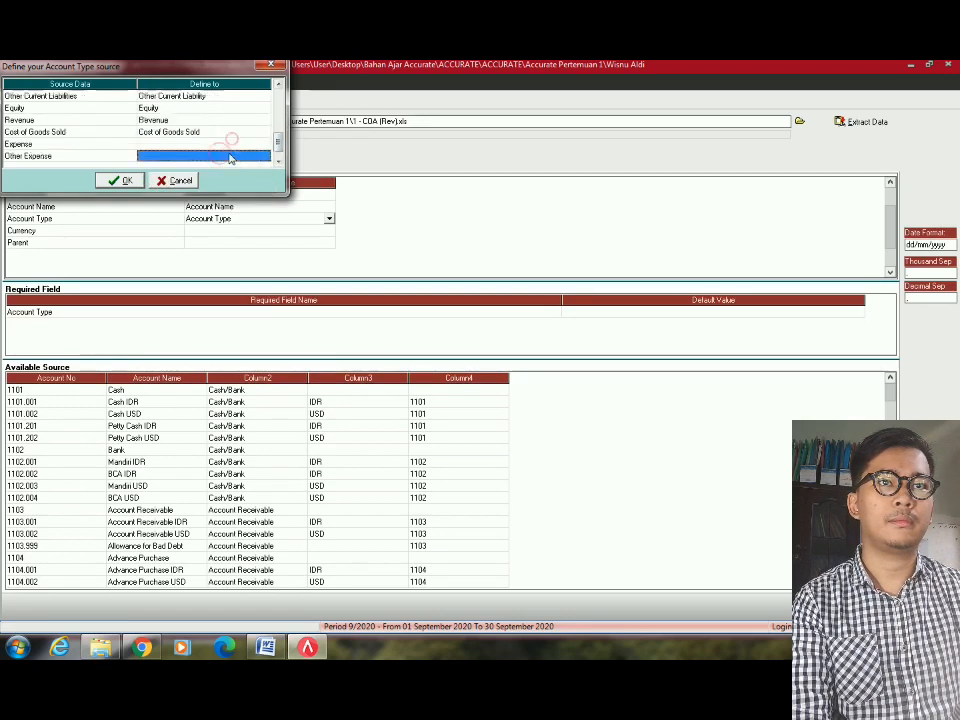
left_click(252, 131)
left_click(252, 131)
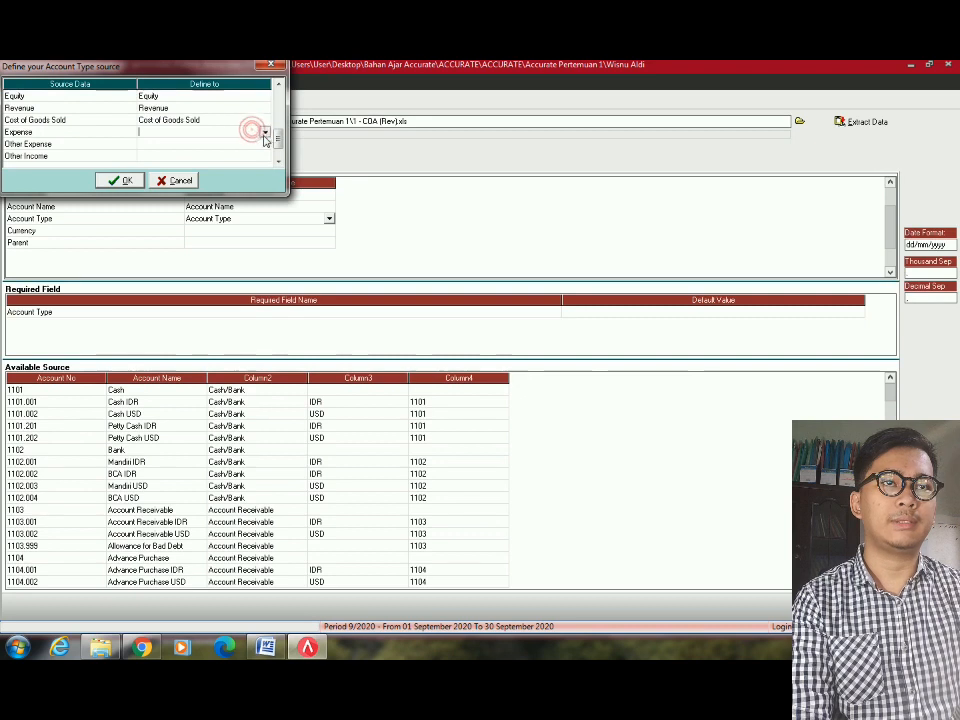
left_click(265, 133)
scroll(168, 188, "down", 2)
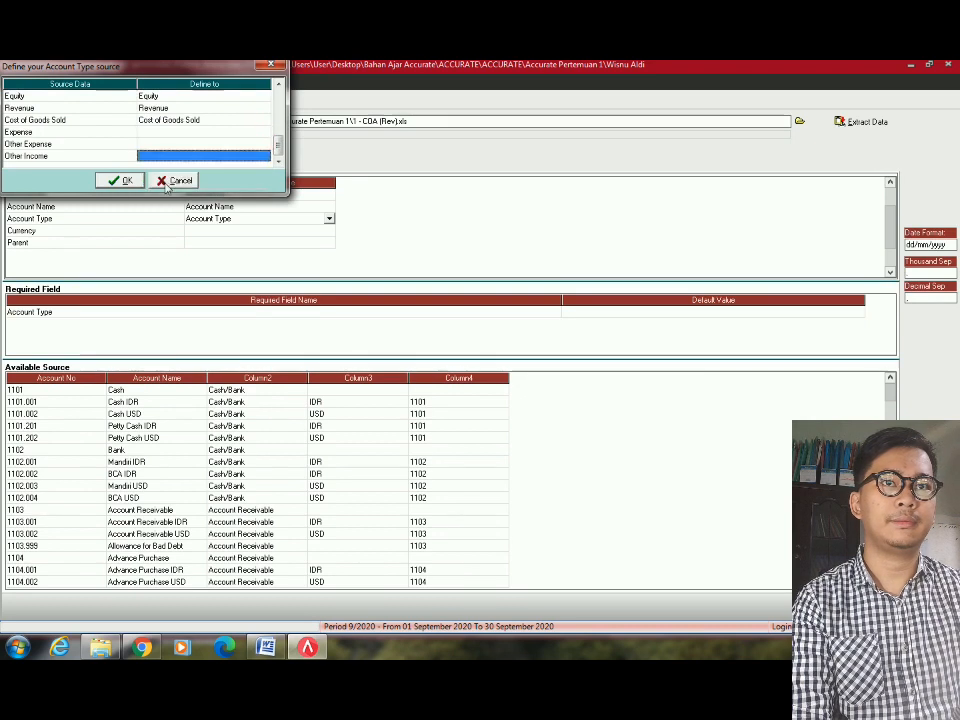
left_click(268, 133)
left_click(268, 133)
left_click(266, 133)
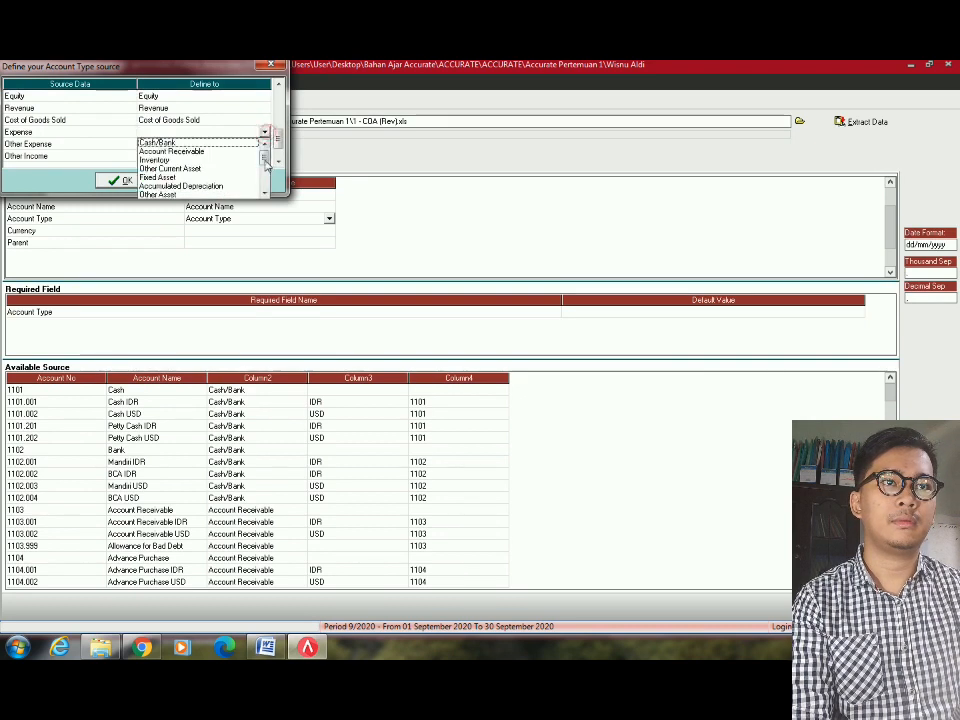
scroll(266, 165, "down", 3)
left_click(160, 178)
Map Other Expense and Other Income to their matching account types.
left_click(267, 146)
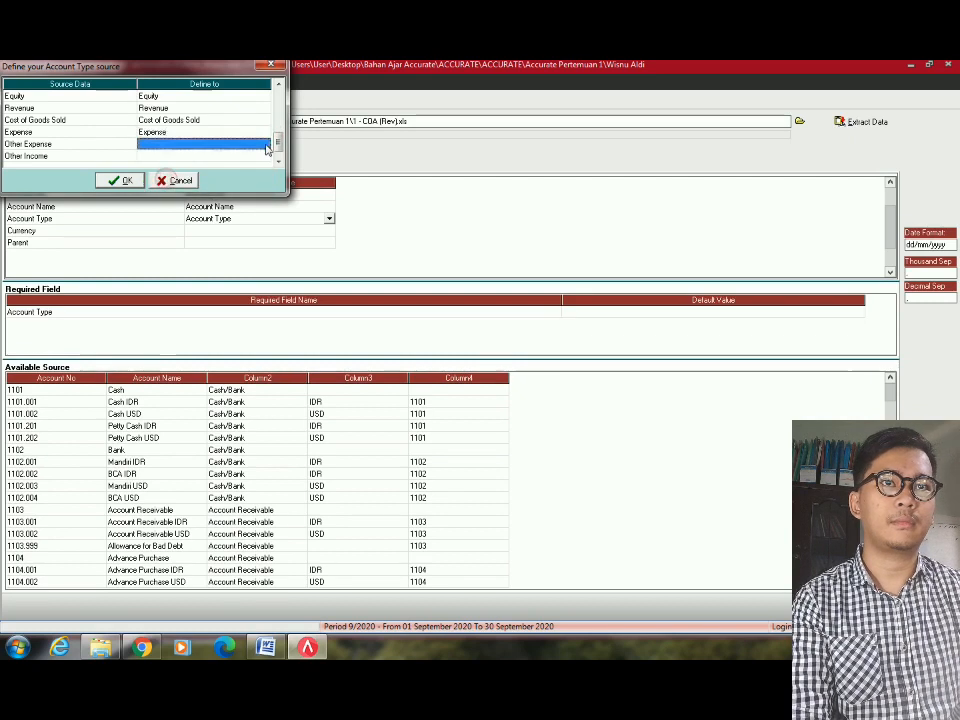
left_click(265, 145)
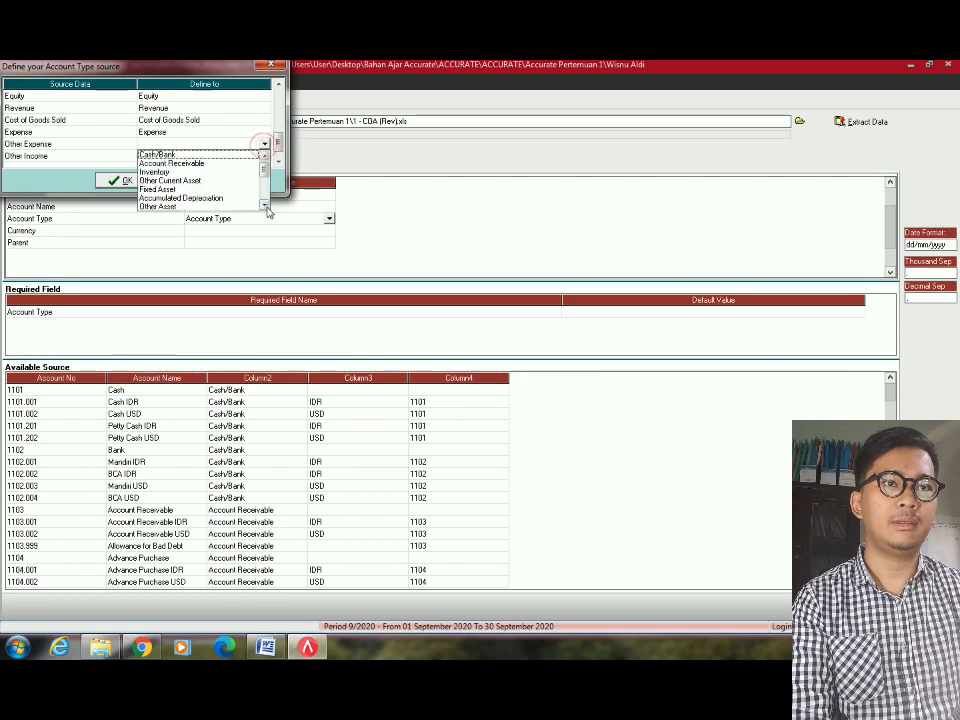
scroll(266, 200, "down", 3)
left_click(180, 199)
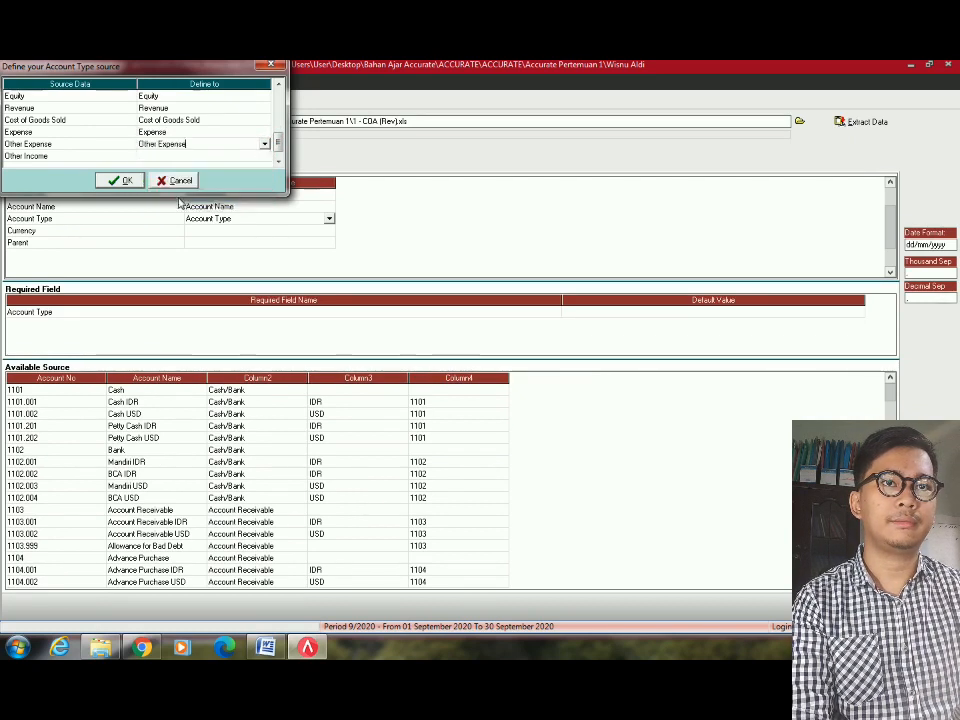
left_click(265, 156)
left_click(264, 156)
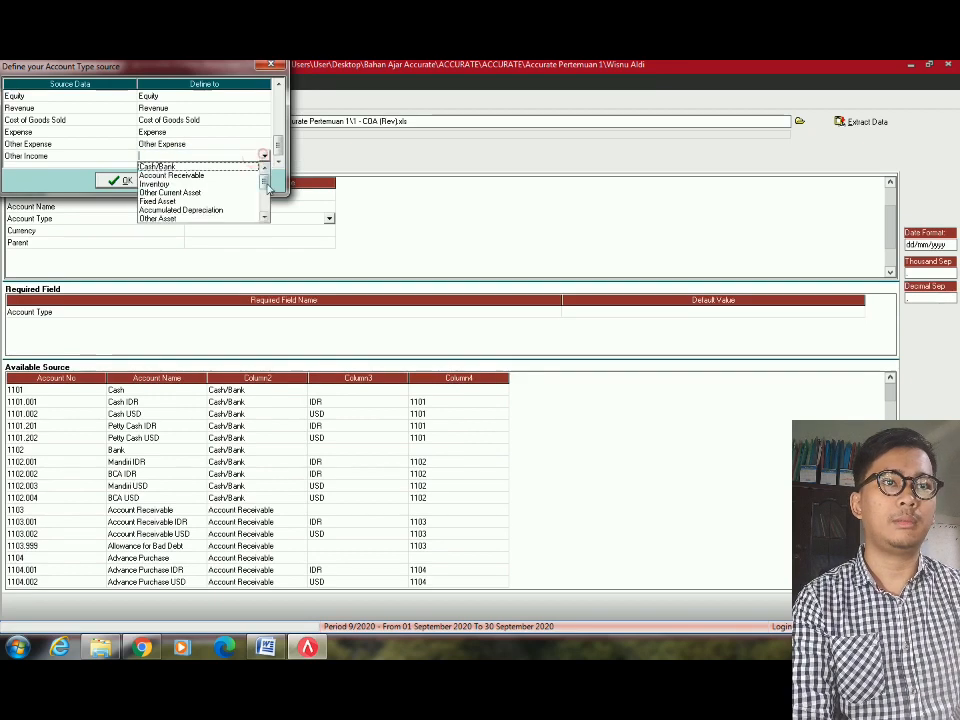
scroll(266, 195, "down", 3)
left_click(180, 216)
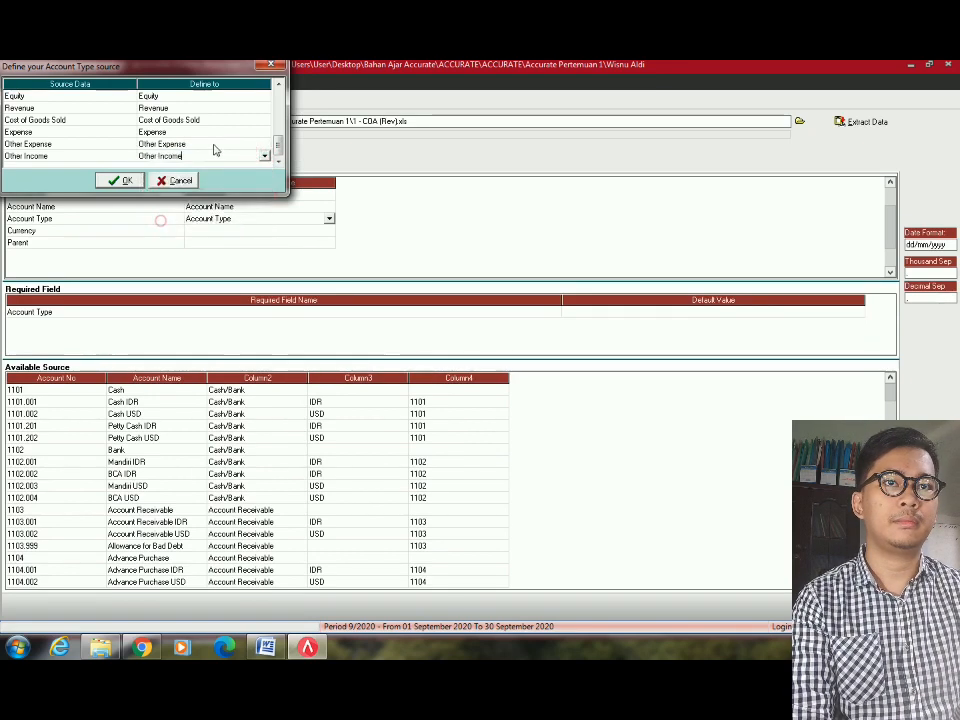
Review all the account type mappings and confirm the dialog.
scroll(205, 150, "up", 13)
scroll(192, 158, "down", 13)
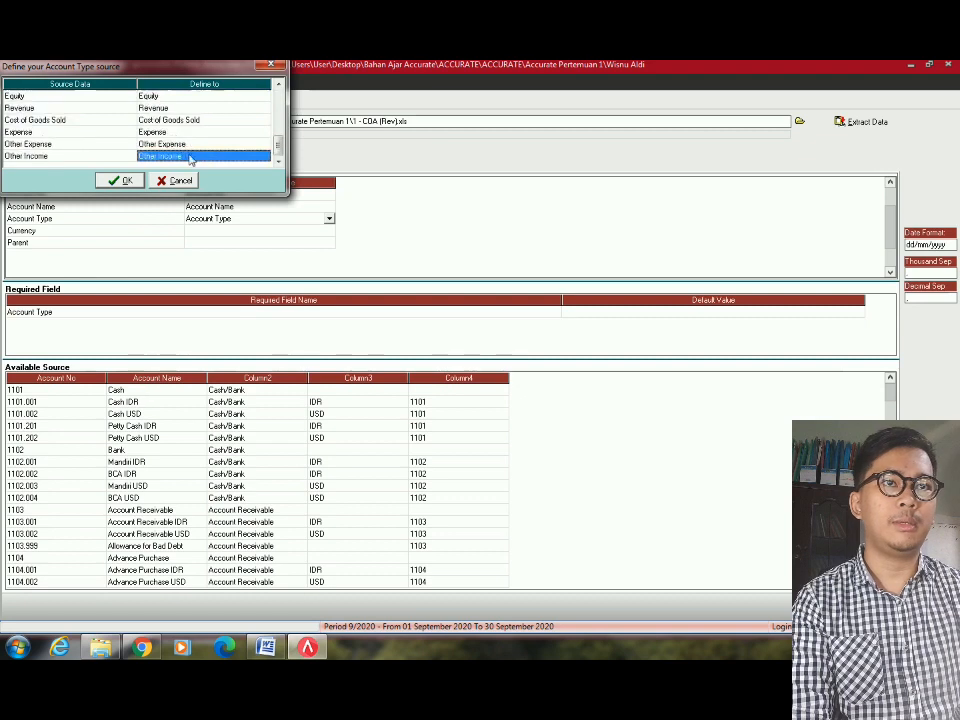
scroll(190, 160, "up", 13)
scroll(174, 118, "down", 1)
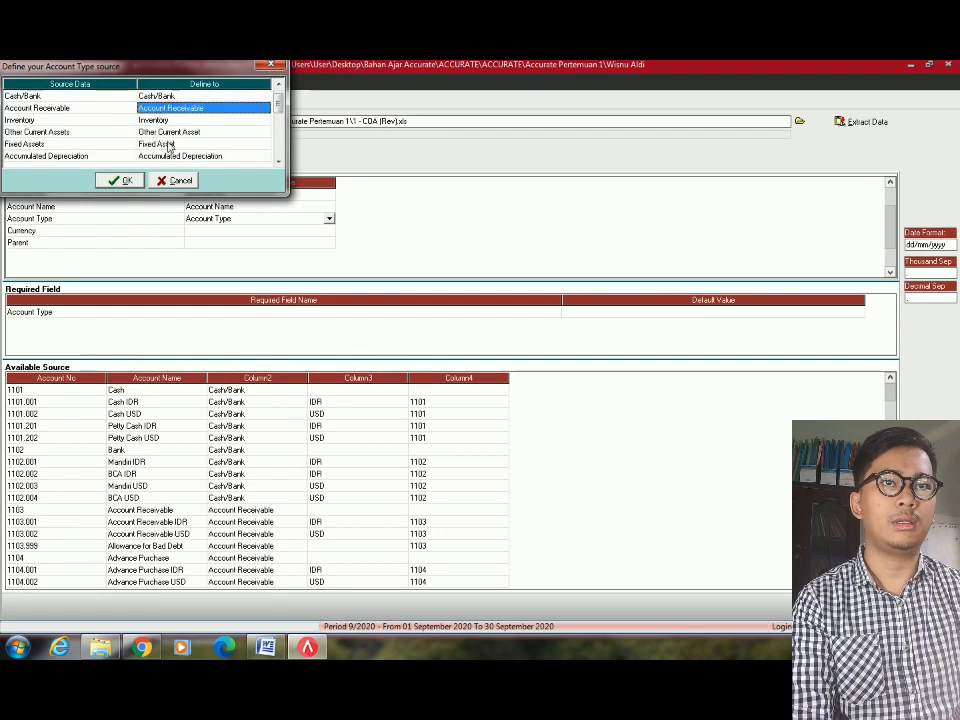
left_click(170, 156)
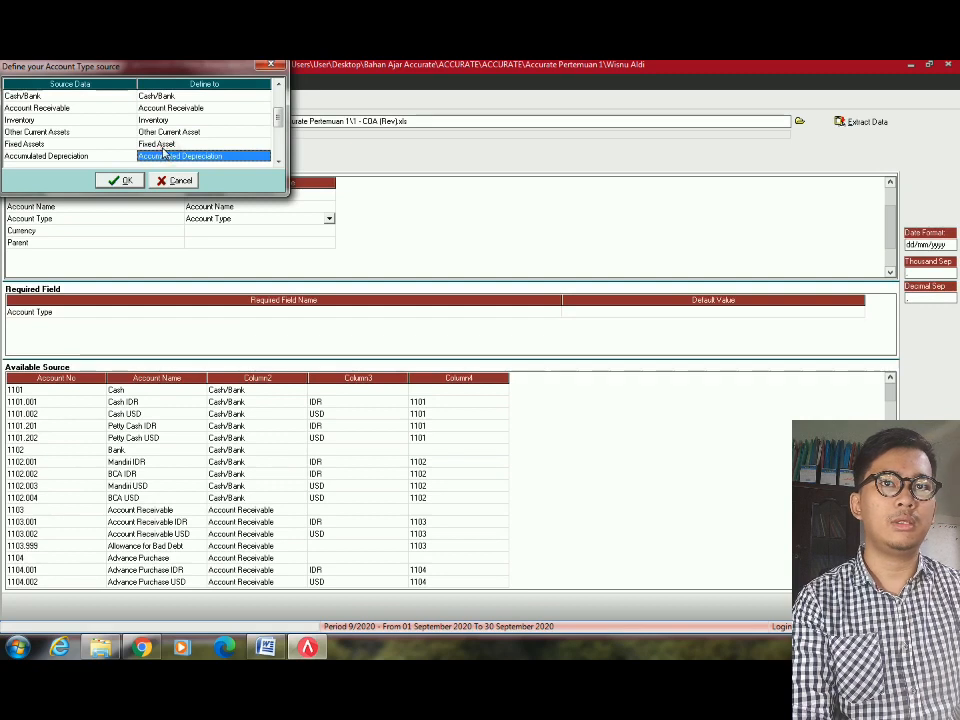
scroll(185, 148, "down", 2)
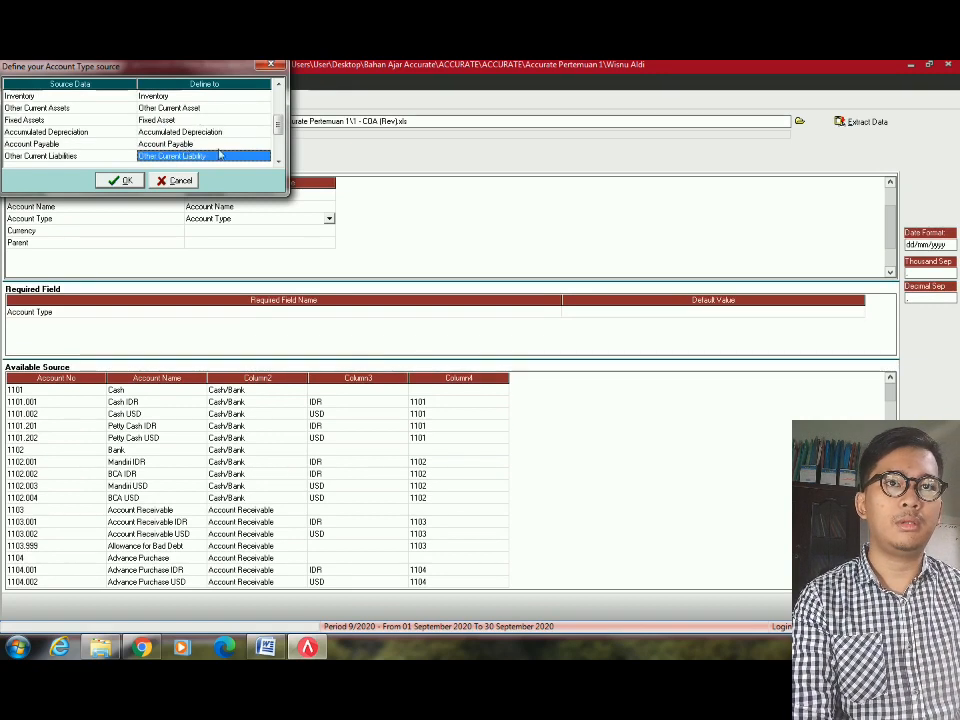
scroll(216, 155, "down", 3)
scroll(218, 156, "down", 3)
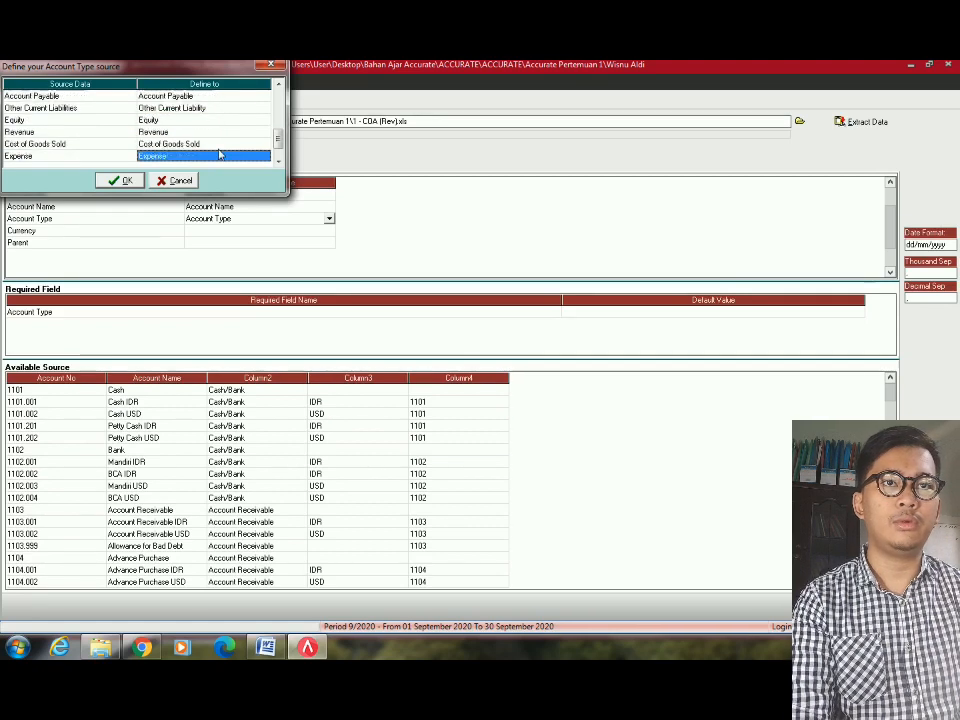
left_click(120, 180)
Map the spreadsheet's third column to the Currency field.
left_click(335, 231)
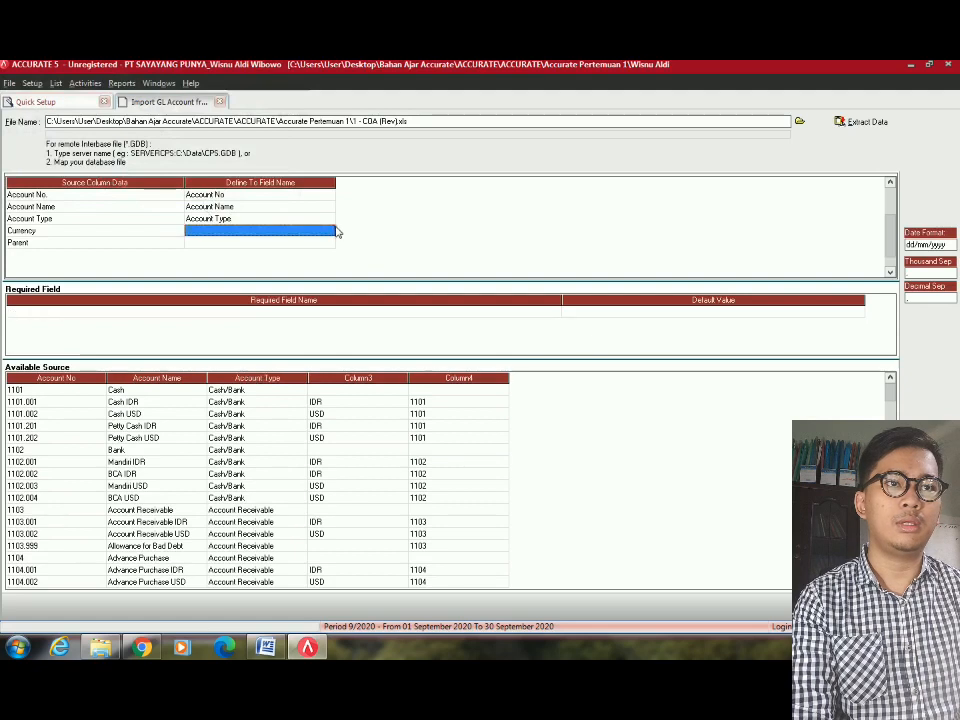
left_click(335, 232)
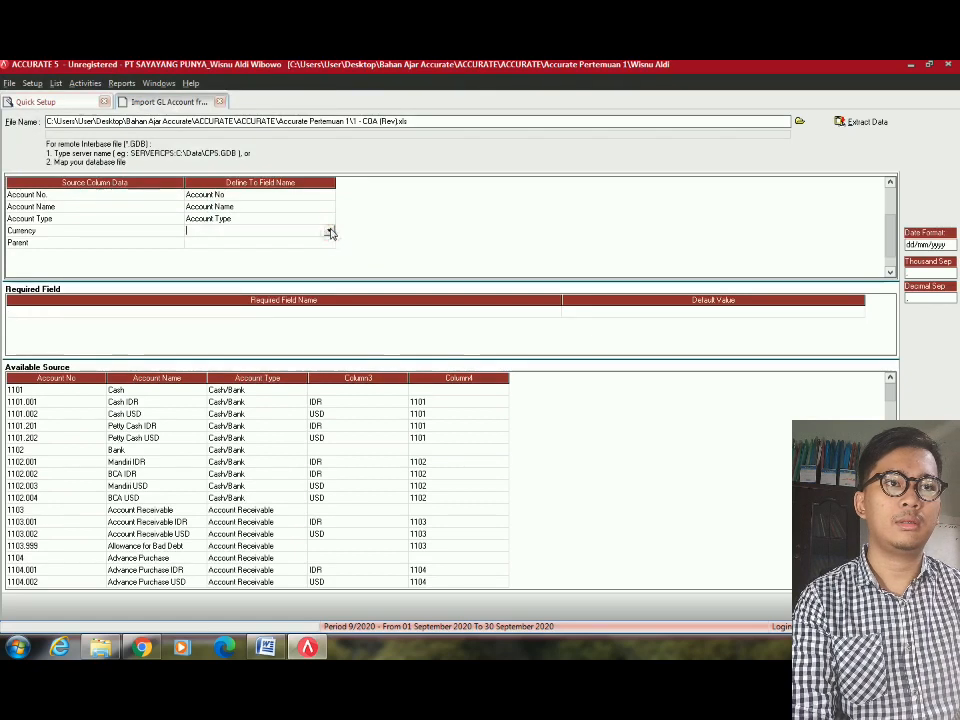
left_click(329, 230)
left_click(201, 244)
Match source IDR to IDR and USD to USD, and confirm the currency mapping.
left_click(263, 99)
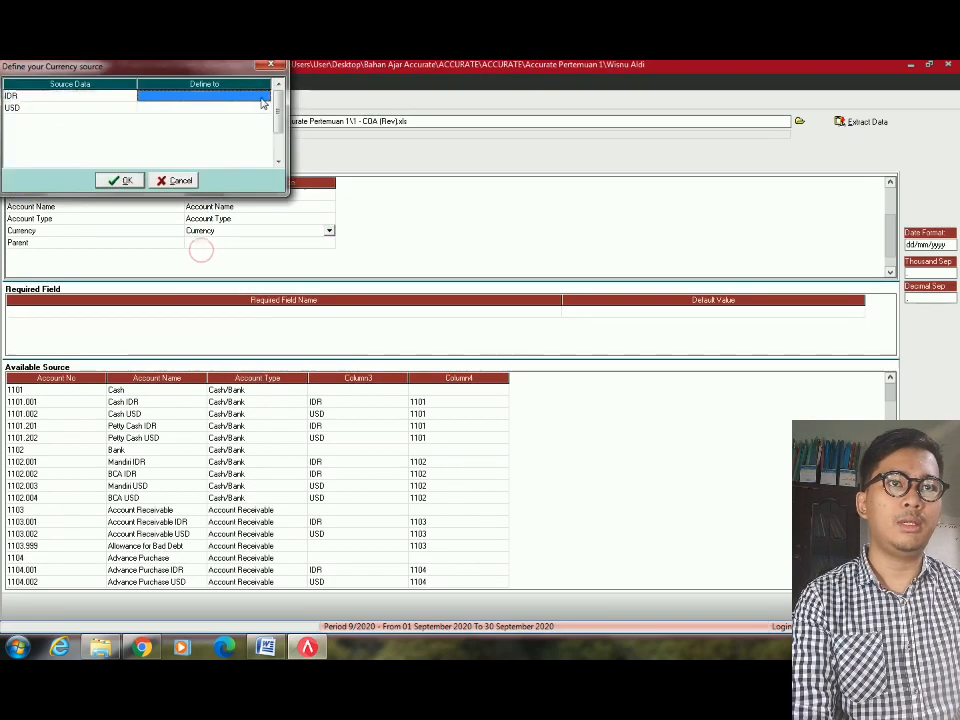
left_click(264, 99)
left_click(264, 99)
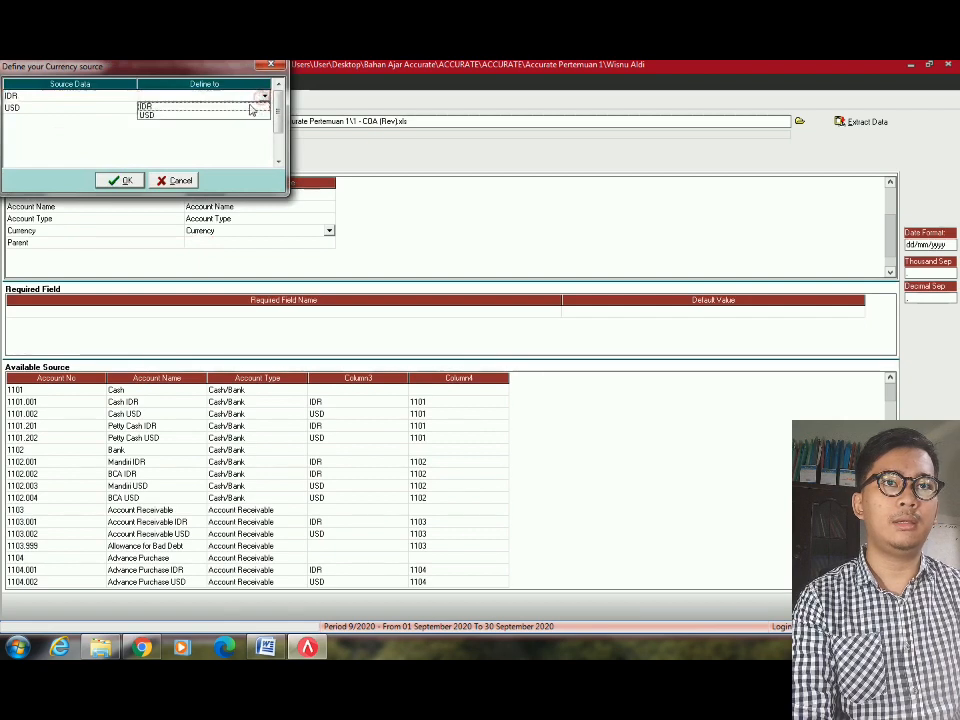
left_click(250, 105)
left_click(267, 108)
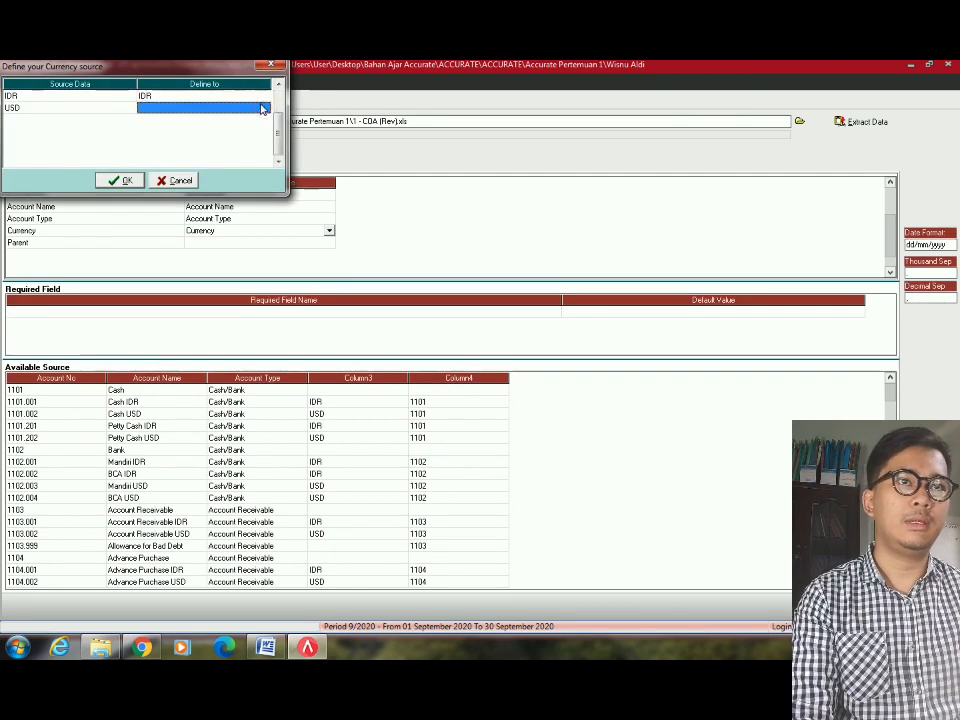
left_click(263, 108)
left_click(264, 107)
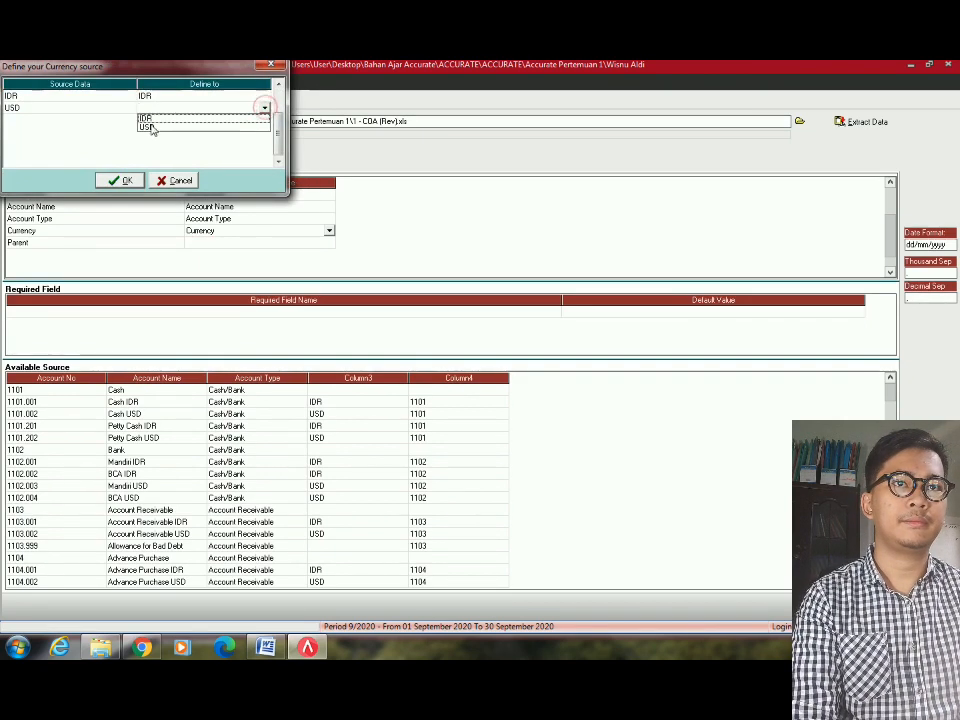
left_click(148, 128)
left_click(124, 180)
Bring up the target field choices for the Parent column.
left_click(253, 243)
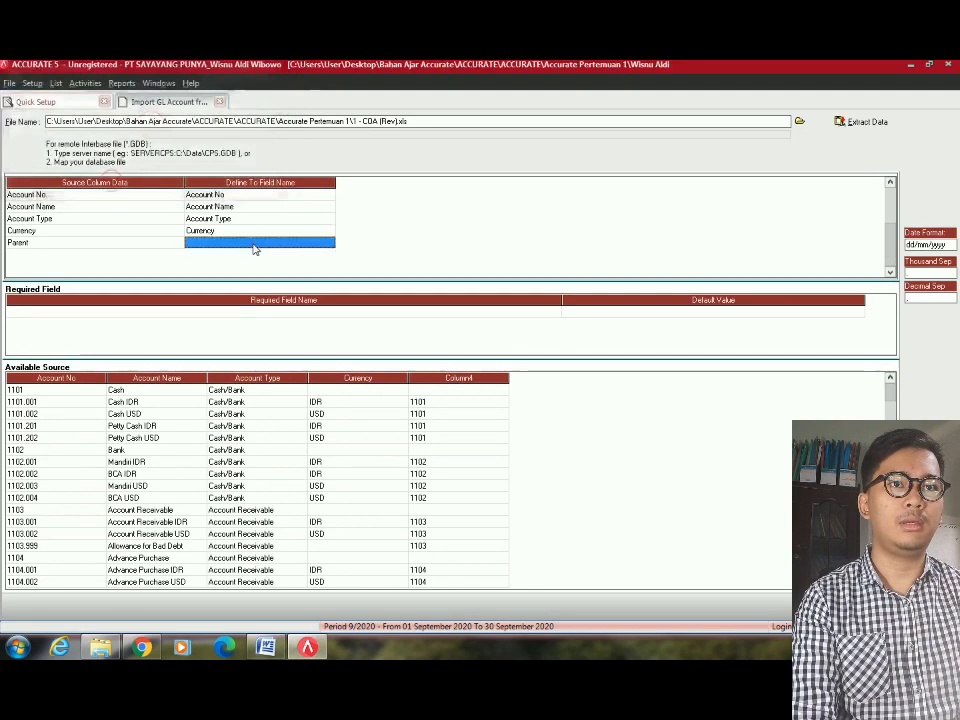
left_click(318, 244)
left_click(329, 244)
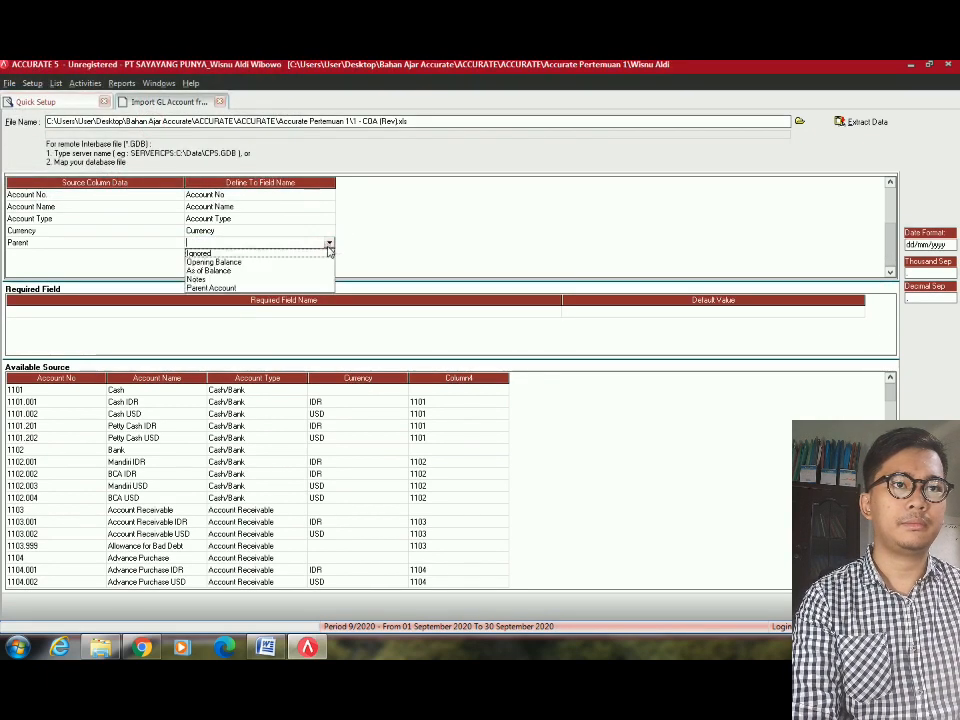
Map the Parent column to Parent Account, extract the data, and acknowledge 168 records imported.
left_click(214, 287)
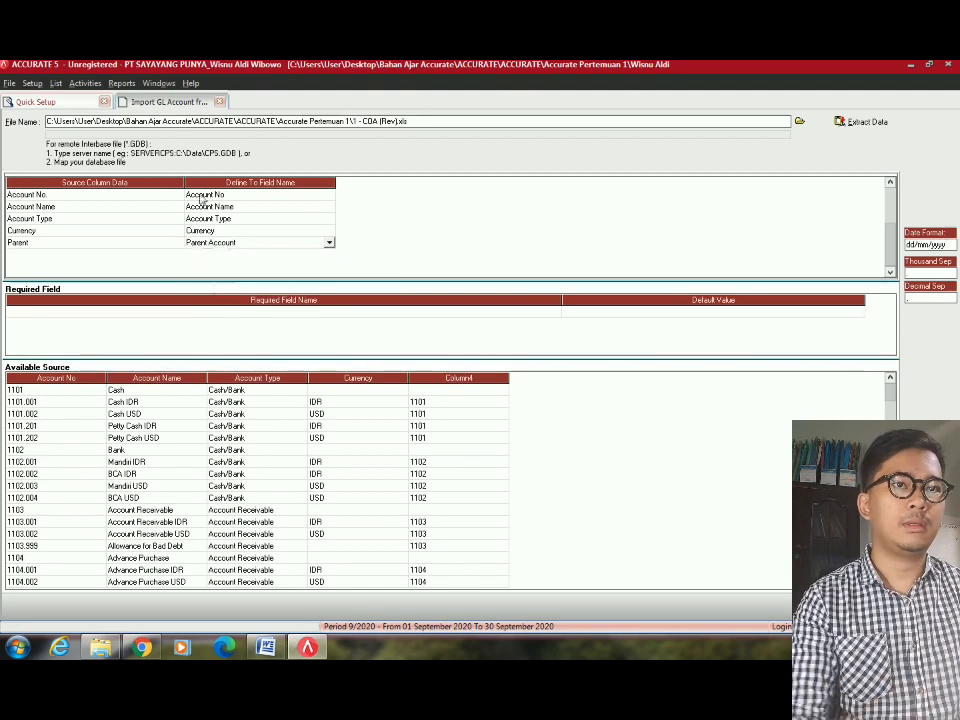
left_click(238, 218)
key("Down")
key("Down")
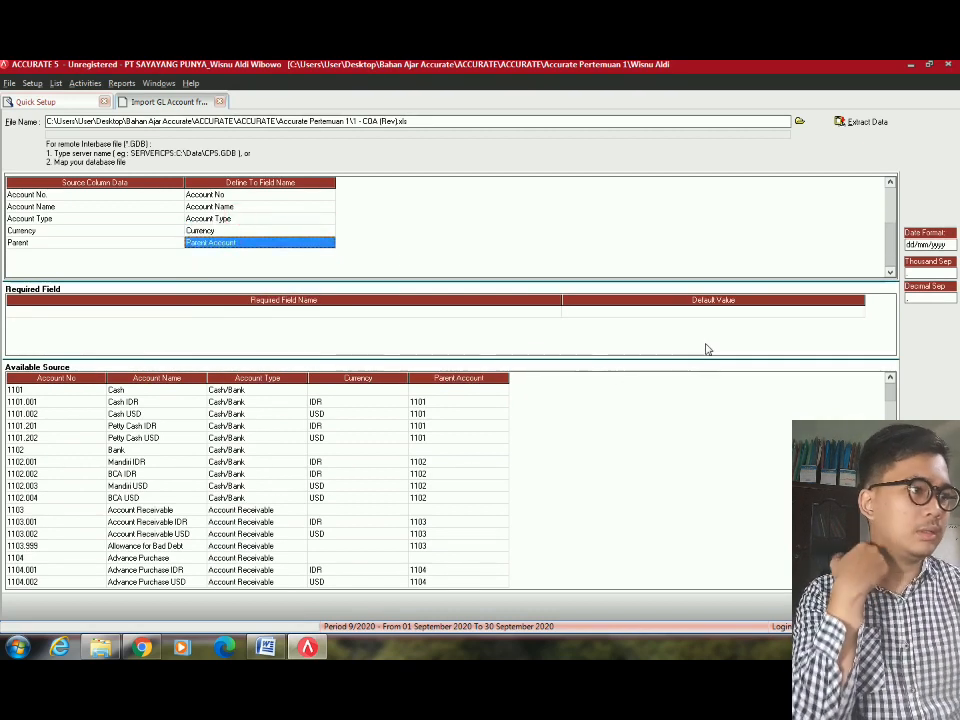
left_click(868, 606)
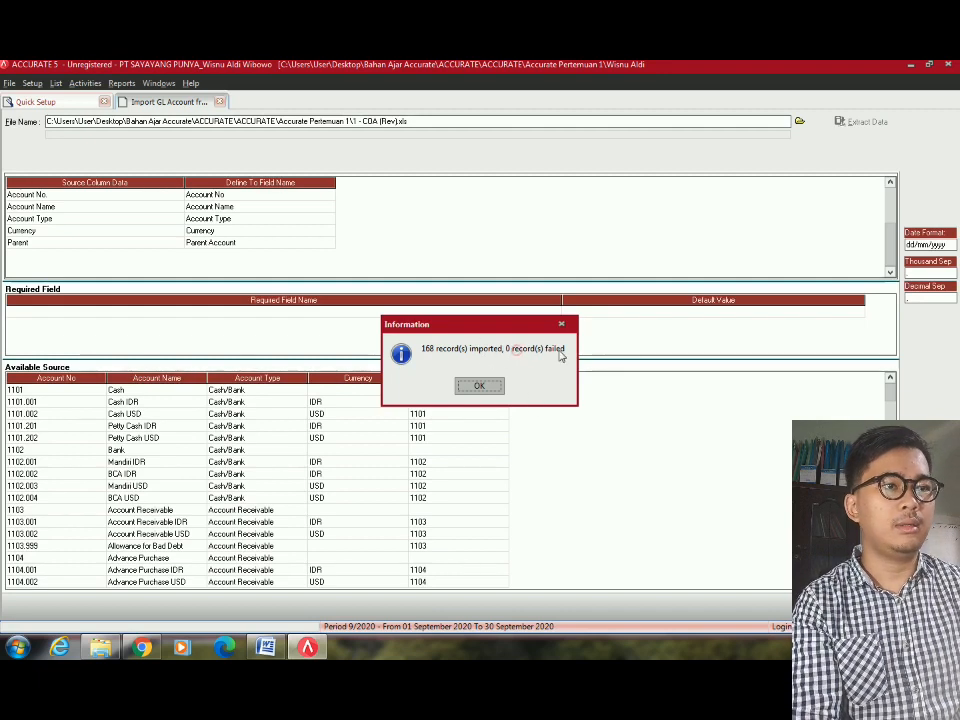
left_click(479, 386)
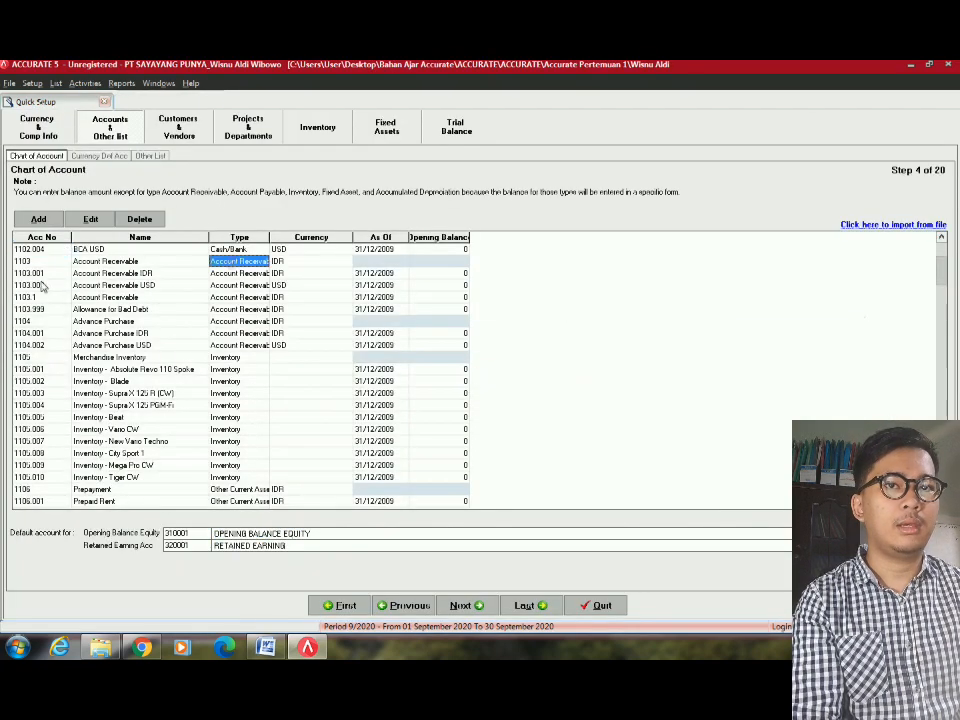
left_click(41, 274)
scroll(57, 297, "down", 5)
scroll(57, 294, "up", 7)
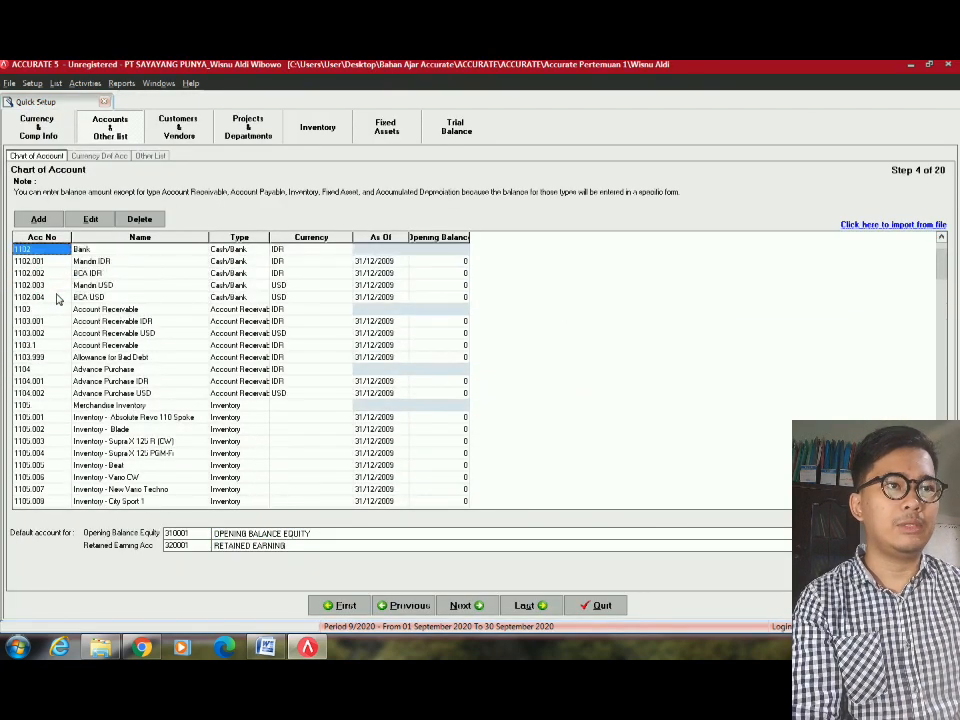
scroll(57, 298, "up", 5)
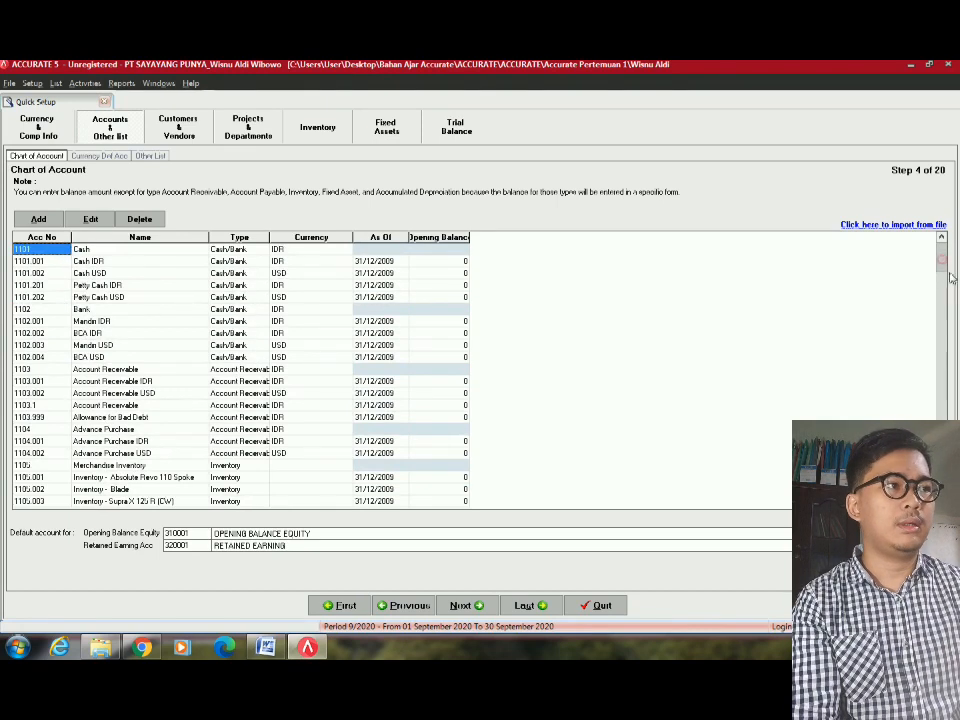
scroll(411, 285, "down", 15)
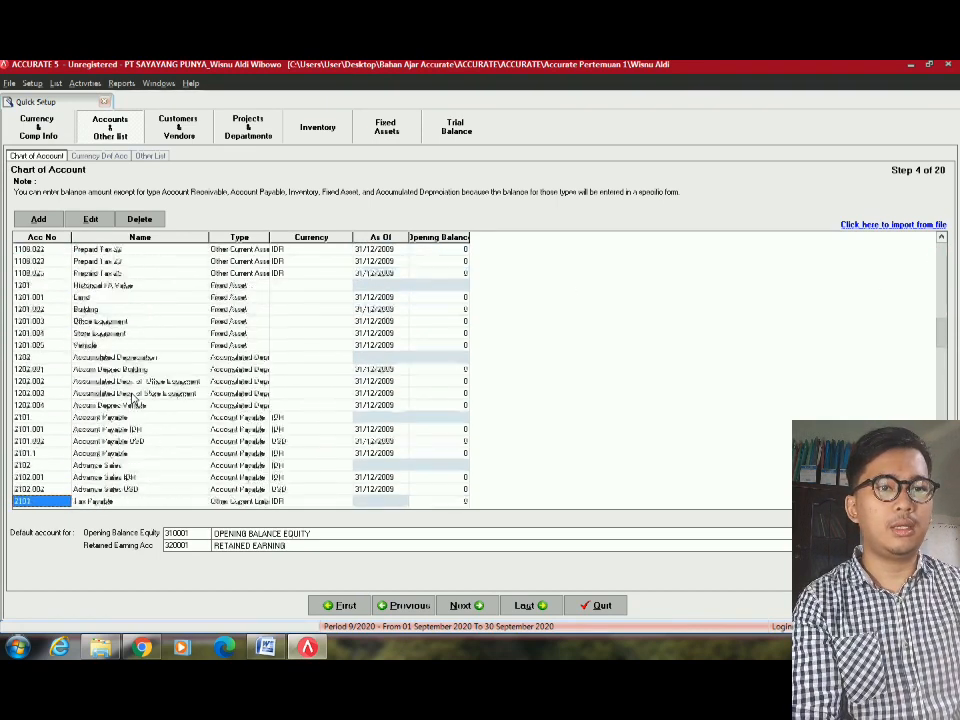
scroll(133, 398, "down", 20)
left_click(103, 346)
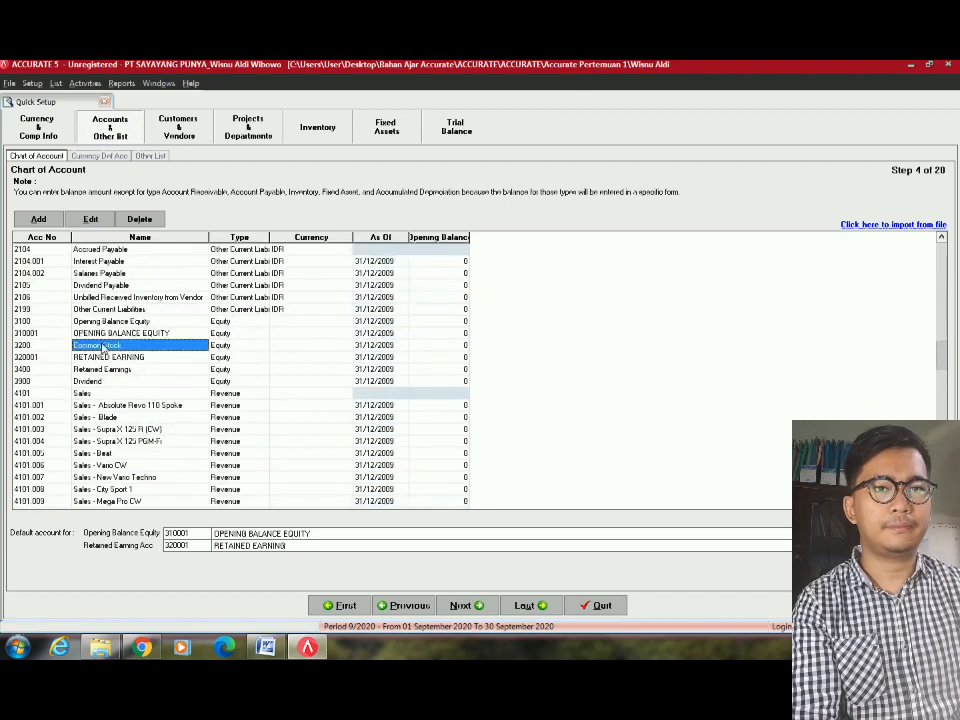
key("Up")
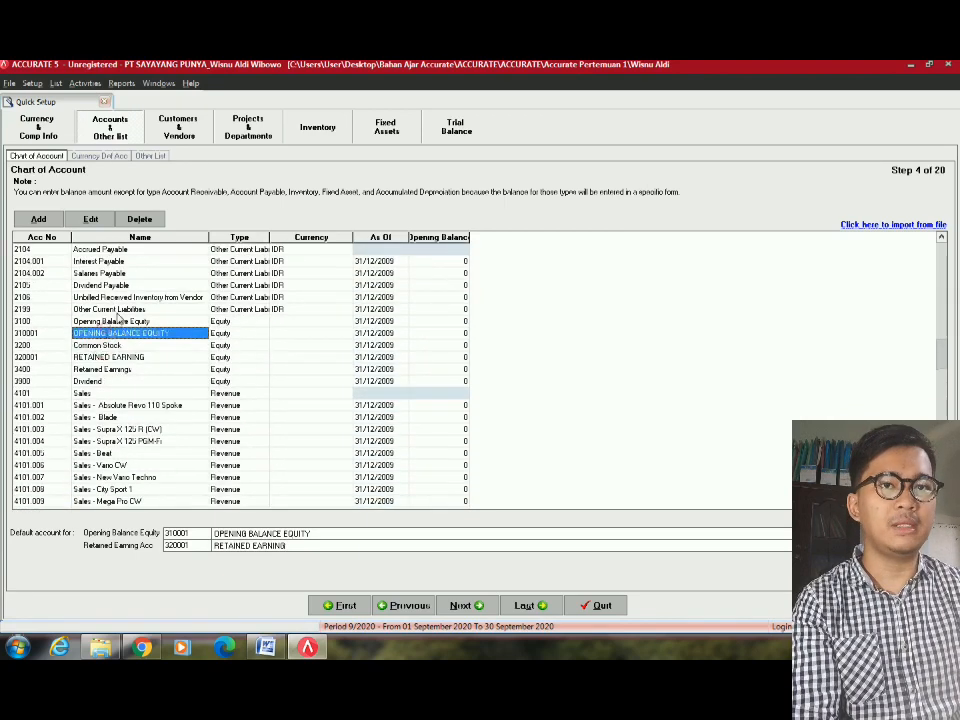
key("Up")
key("Left")
left_click(100, 334)
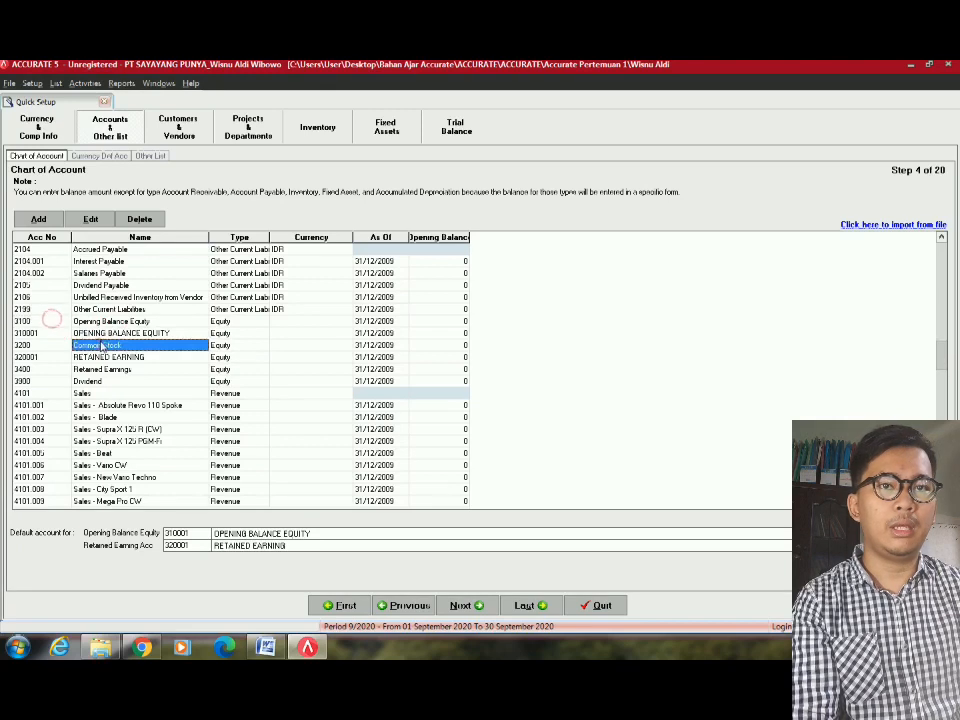
left_click(42, 334)
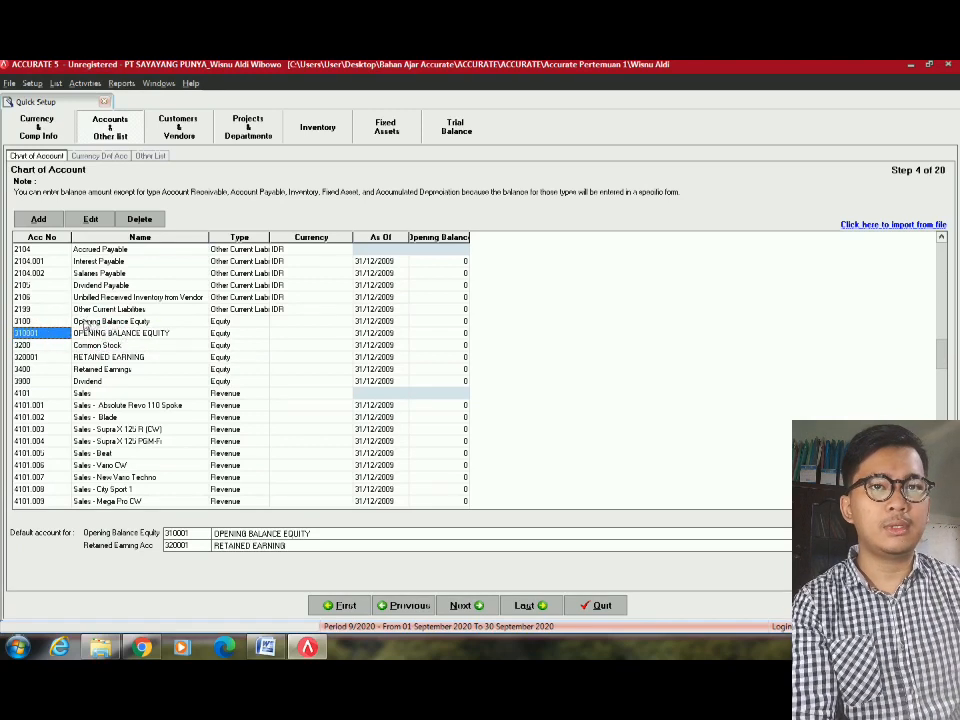
left_click(82, 323)
left_click(63, 321)
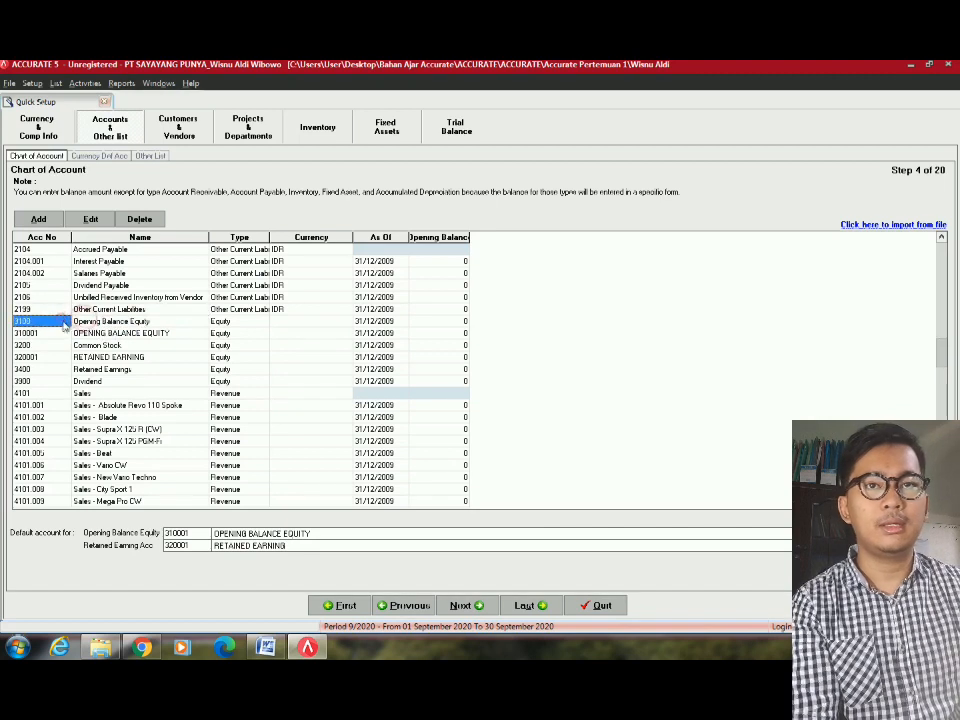
left_click(96, 323)
left_click(64, 323)
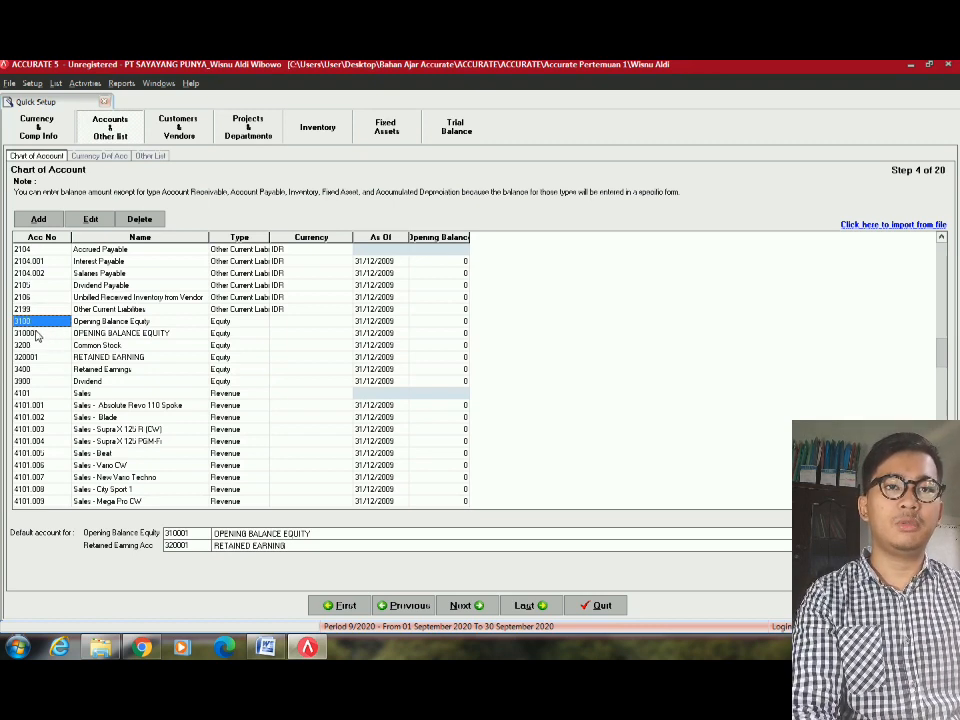
Delete the old 3100 account and renumber OPENING BALANCE EQUITY from 310001 to 3100.
left_click(28, 336)
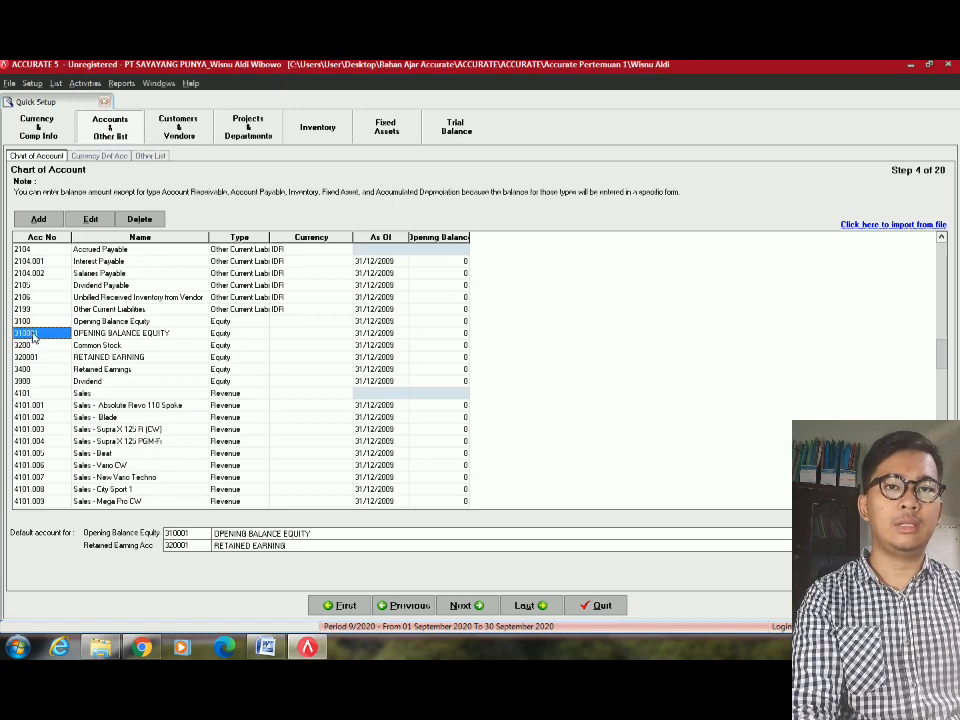
left_click(50, 324)
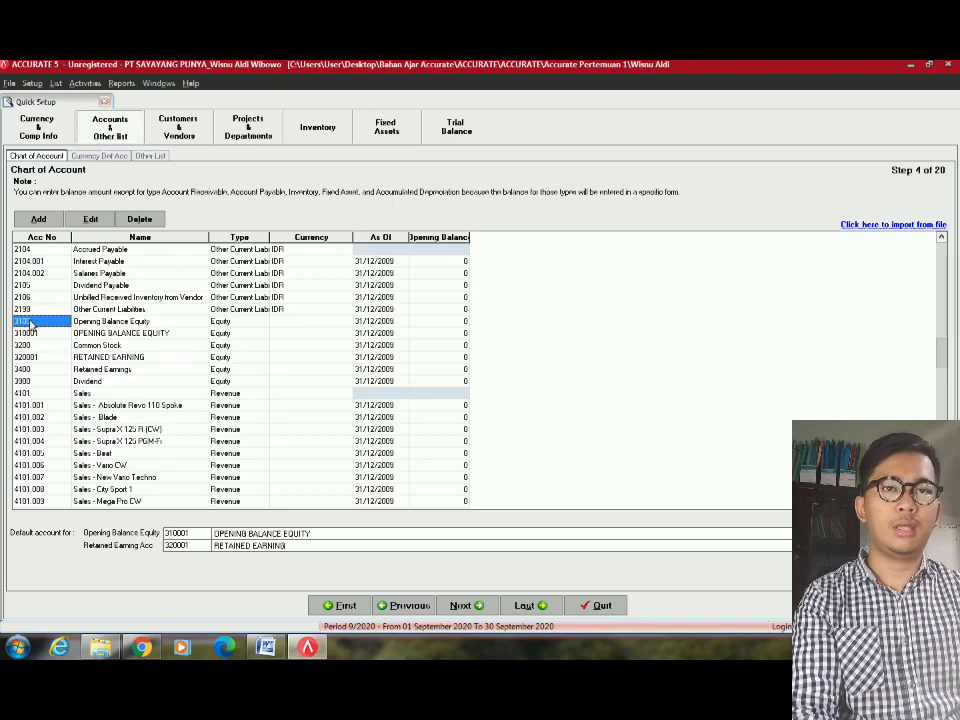
right_click(32, 325)
left_click(62, 355)
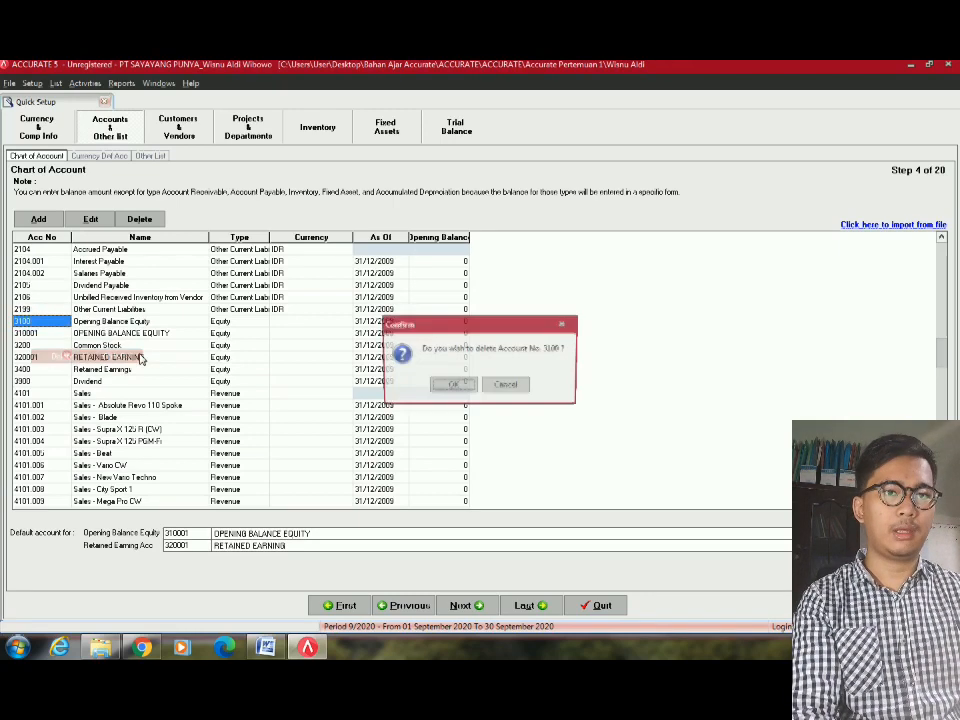
left_click(450, 386)
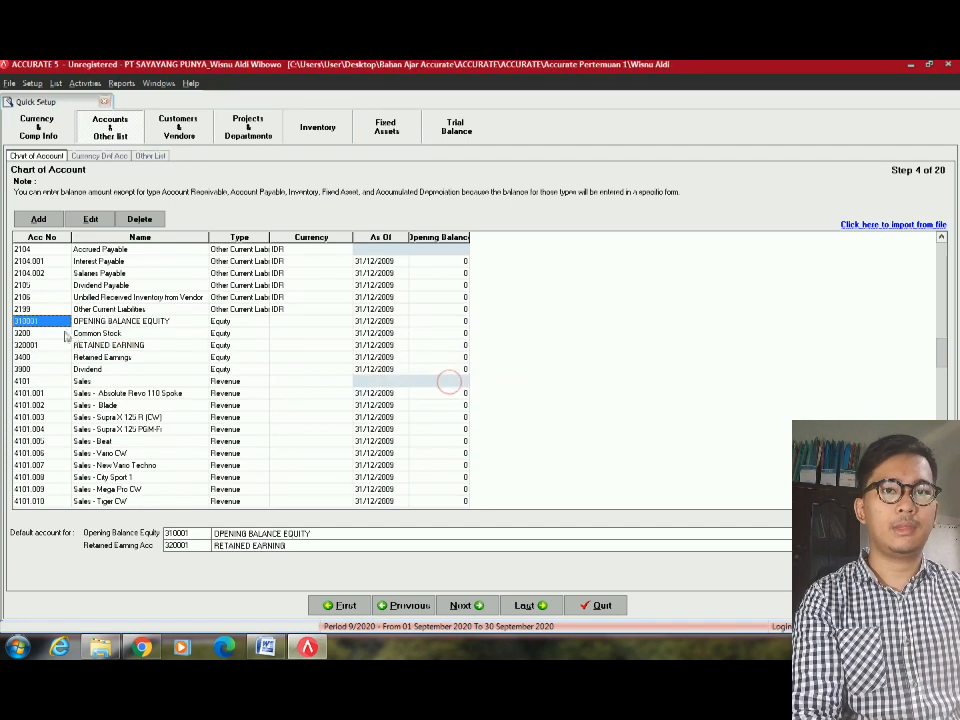
left_click(31, 324)
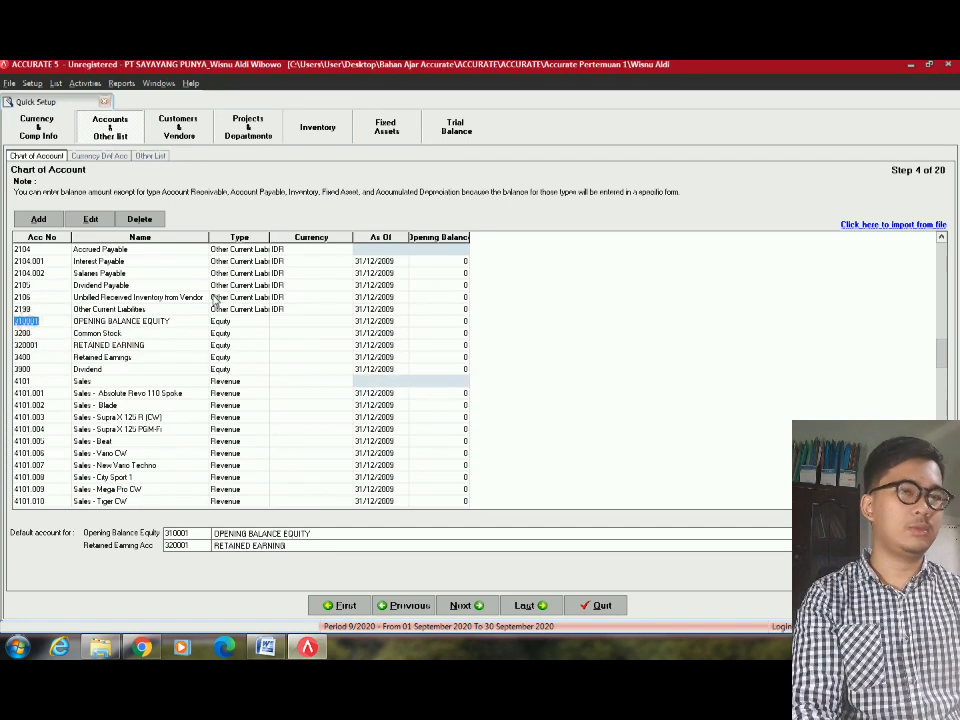
type("3100")
key("Tab")
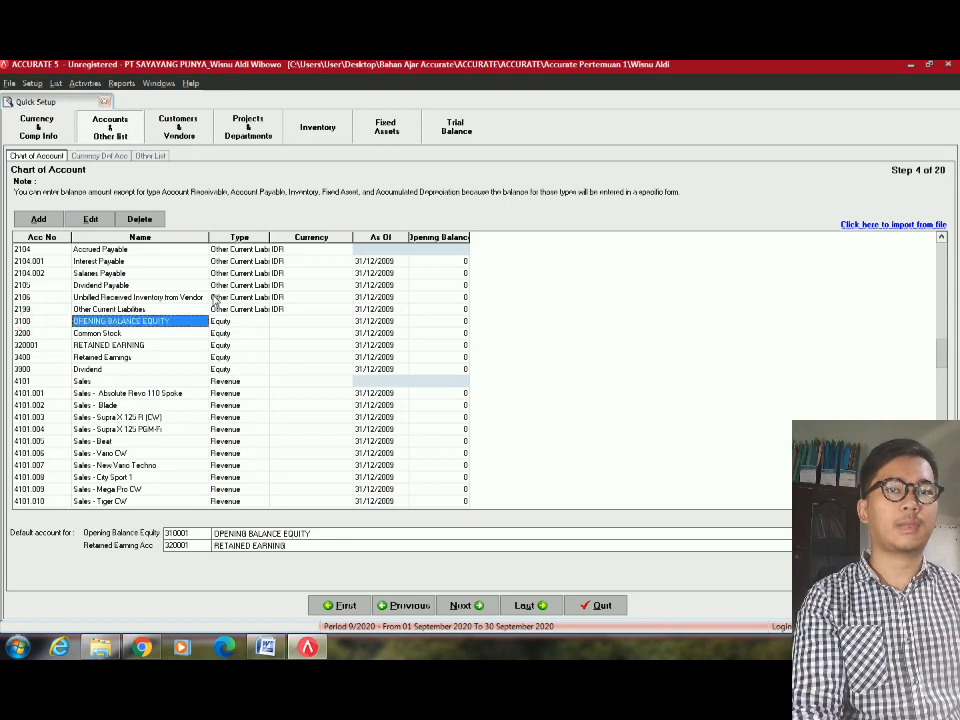
left_click(139, 336)
Delete the old 3400 account and renumber RETAINED EARNING from 320001 to 3400.
left_click(43, 359)
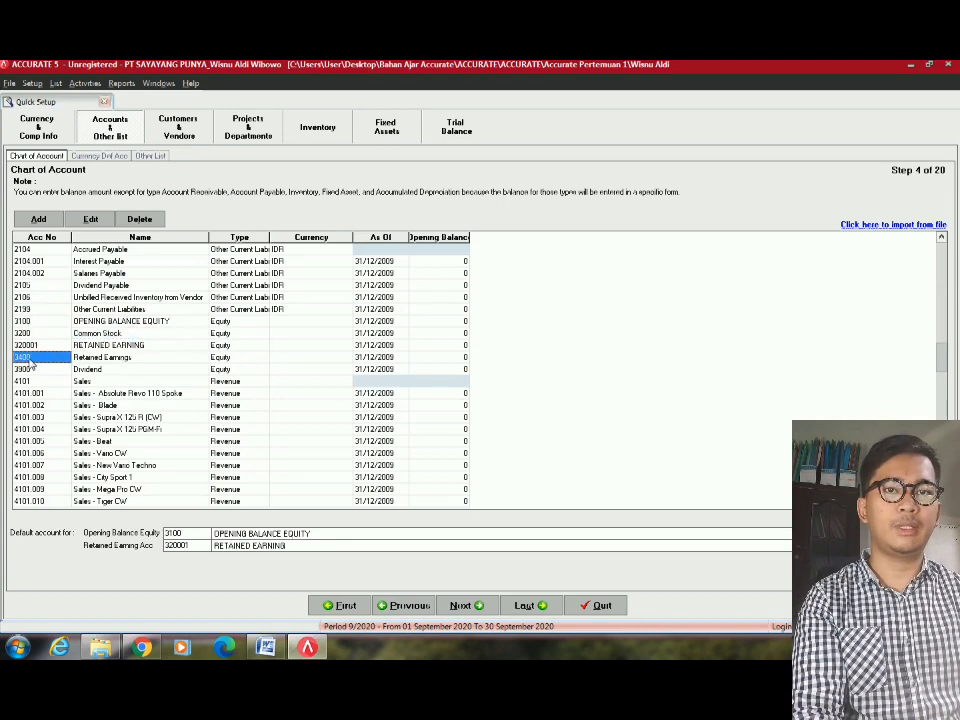
right_click(31, 362)
left_click(68, 394)
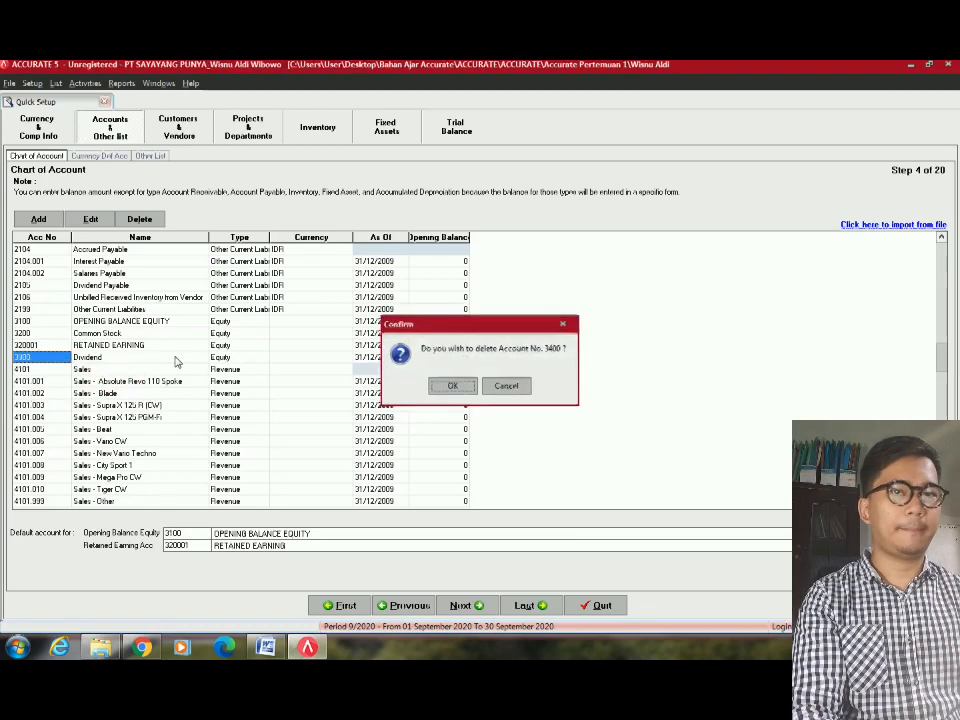
key("Return")
left_click(30, 345)
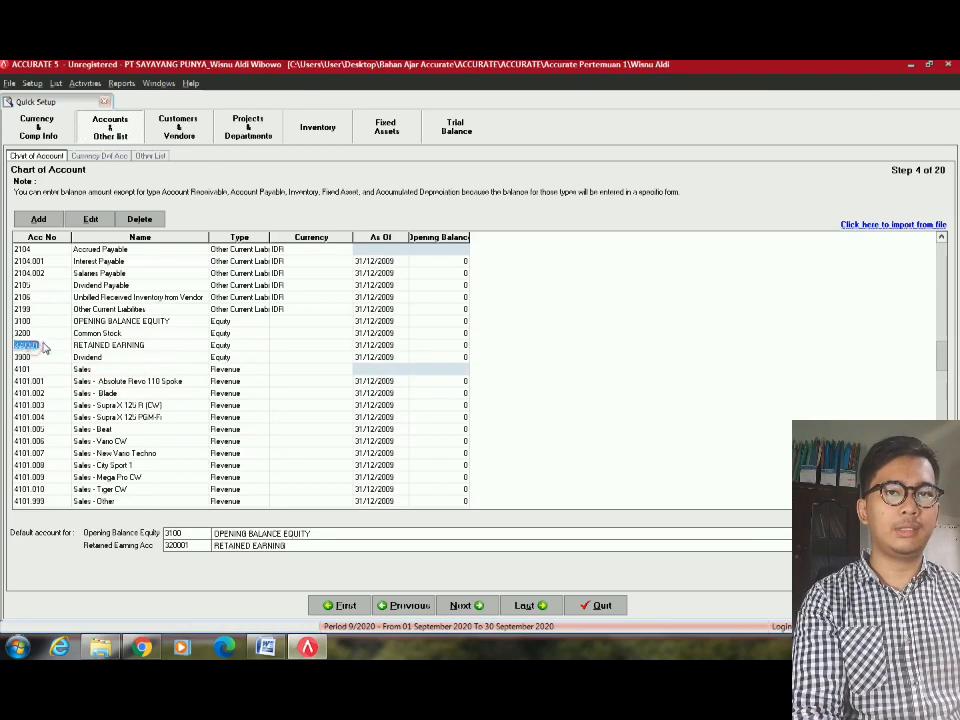
left_click(43, 346)
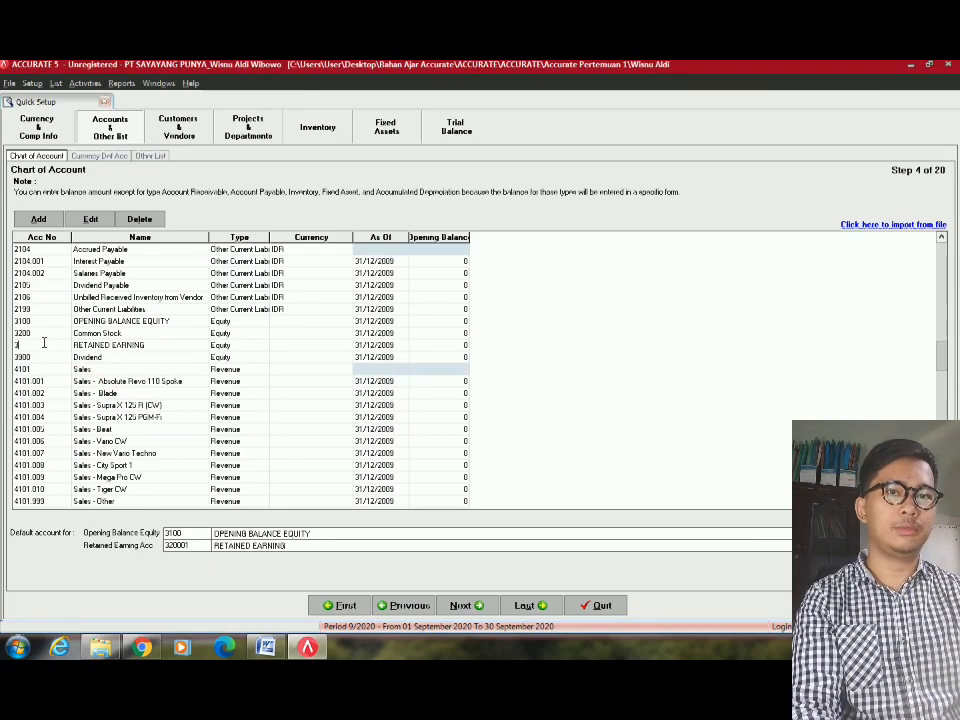
type("3400")
key("Tab")
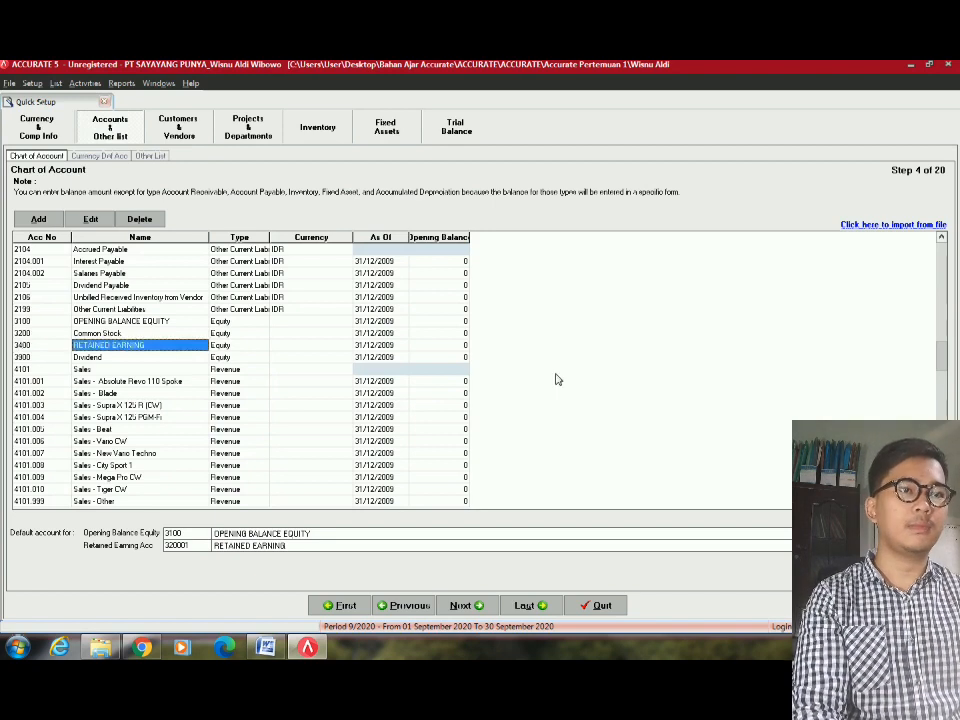
left_click(375, 333)
scroll(374, 334, "up", 12)
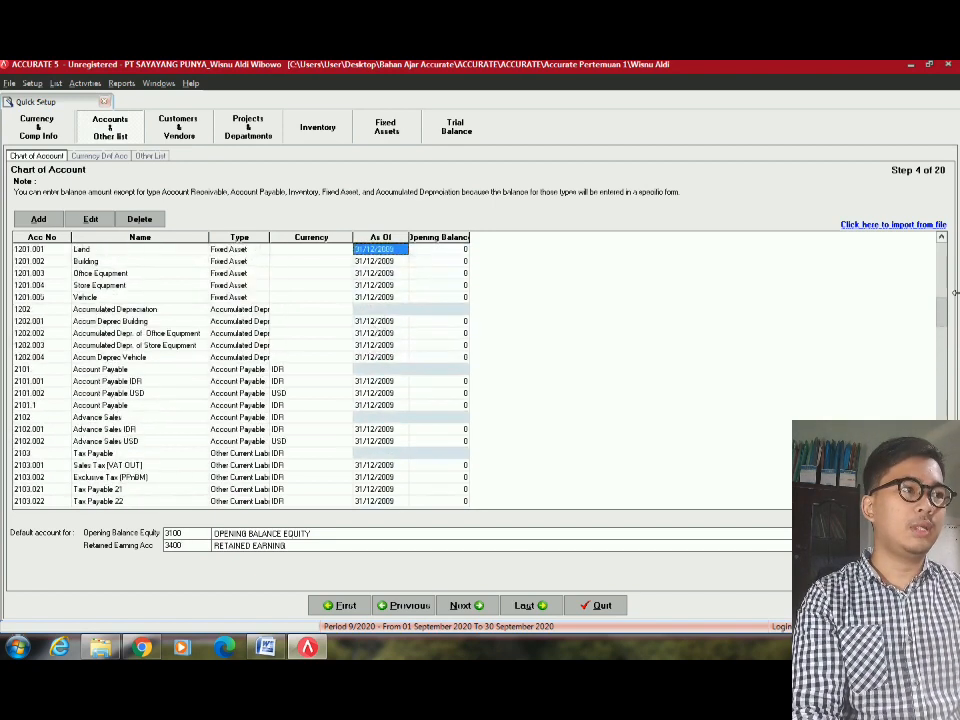
Enter a 20.000.000 opening balance for Cash IDR, taken from the Word trial balance.
left_click_drag(943, 323, 944, 250)
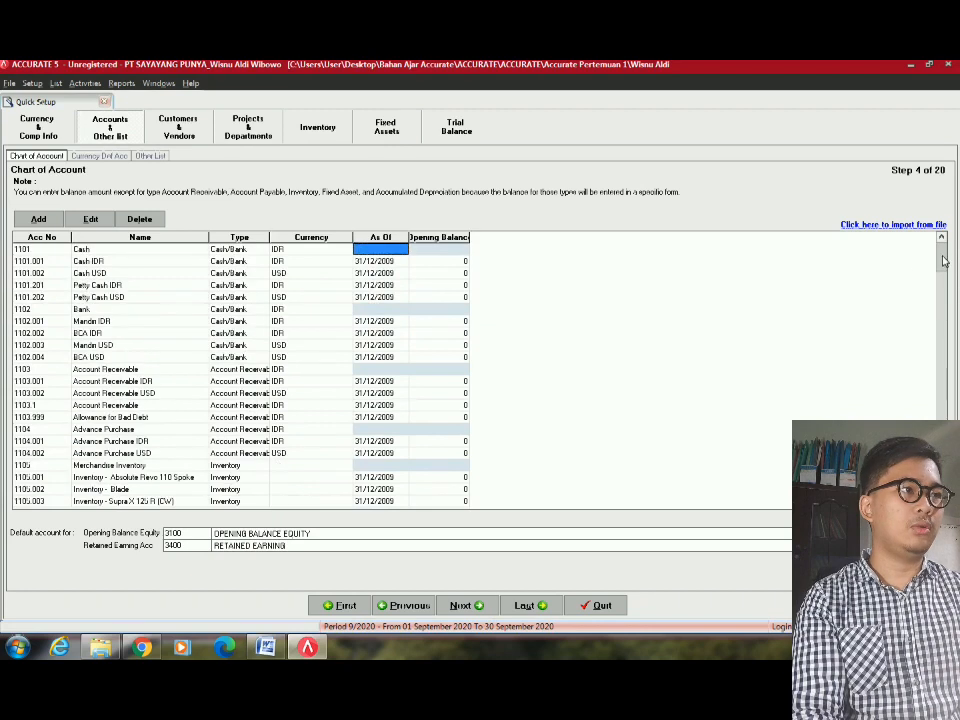
left_click(461, 262)
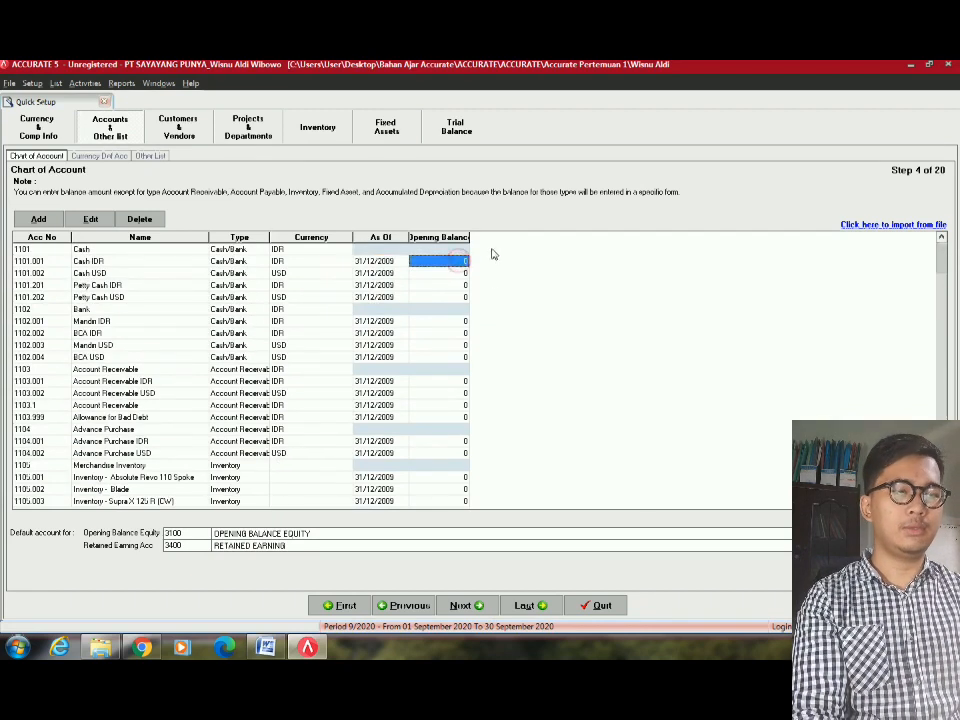
key("alt+Tab")
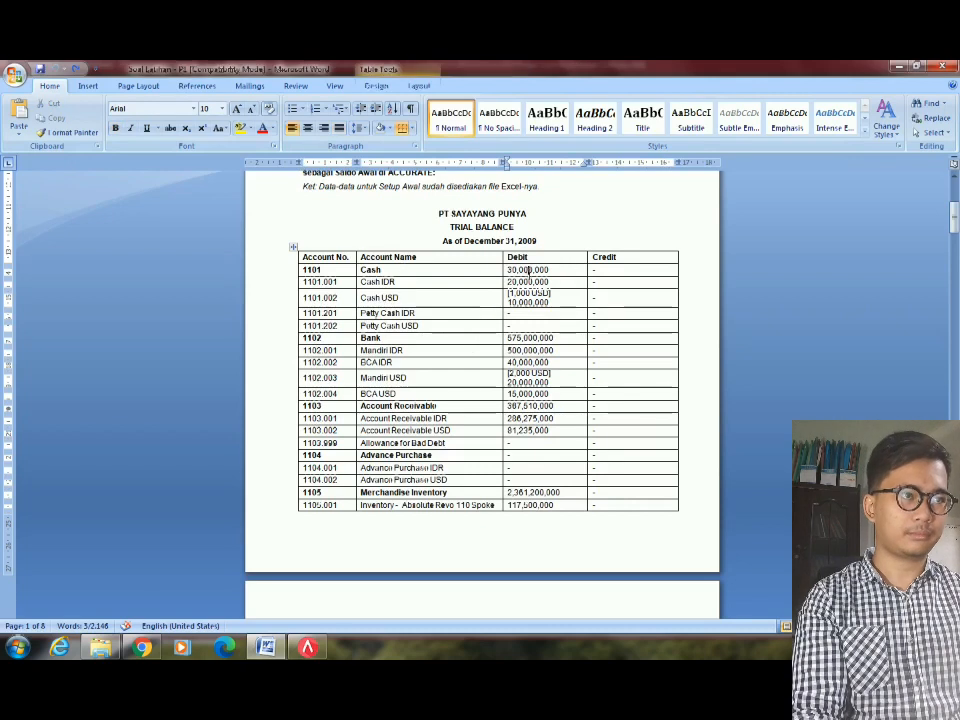
left_click(529, 282)
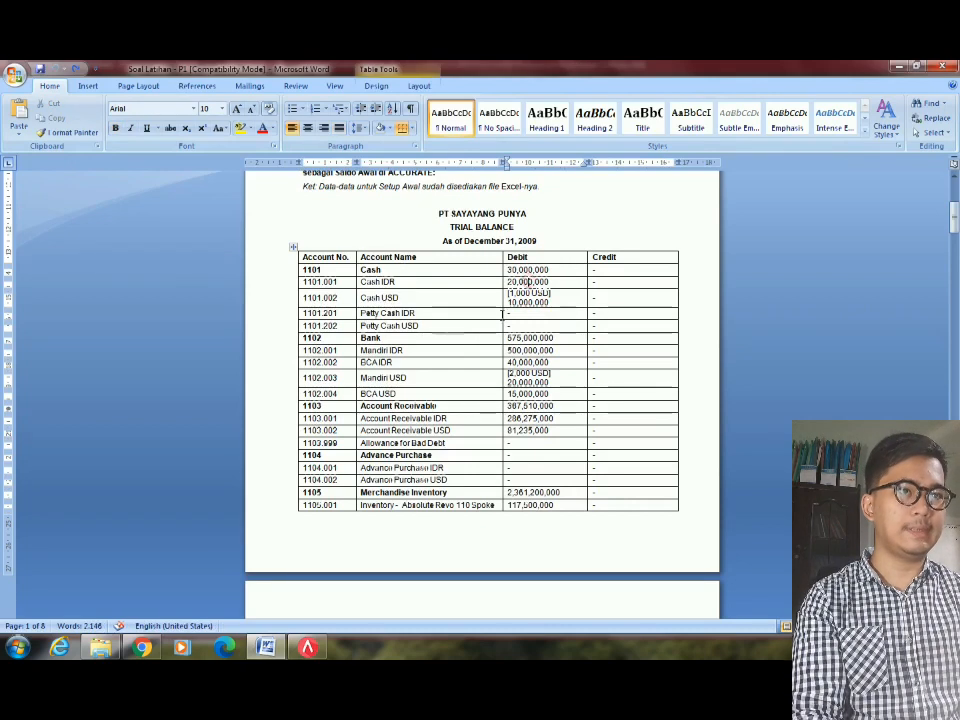
key("alt+Tab")
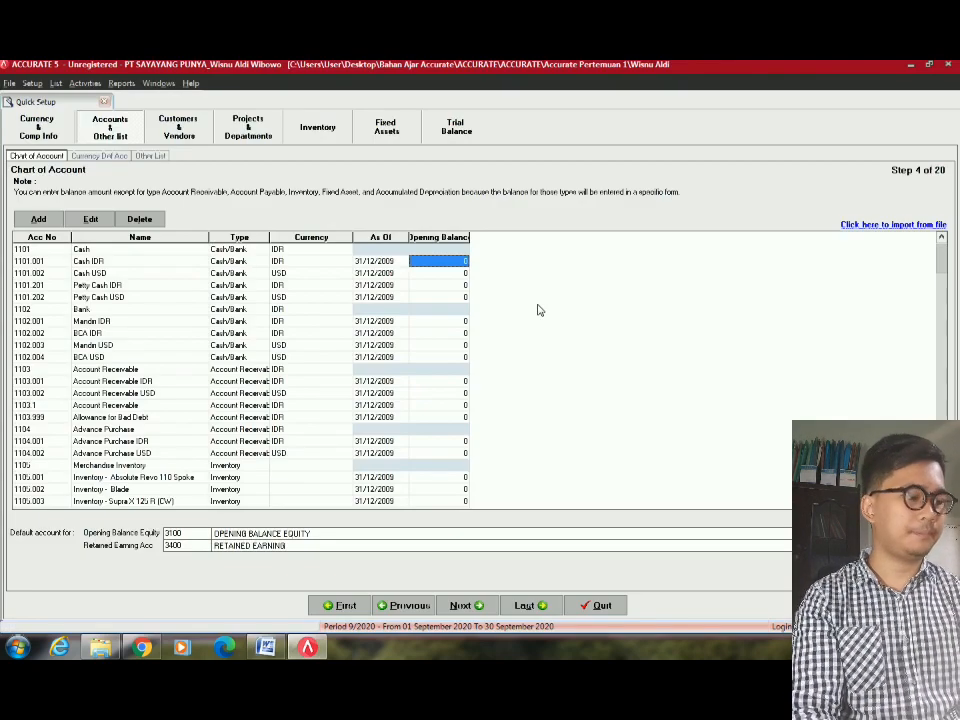
type("20000000")
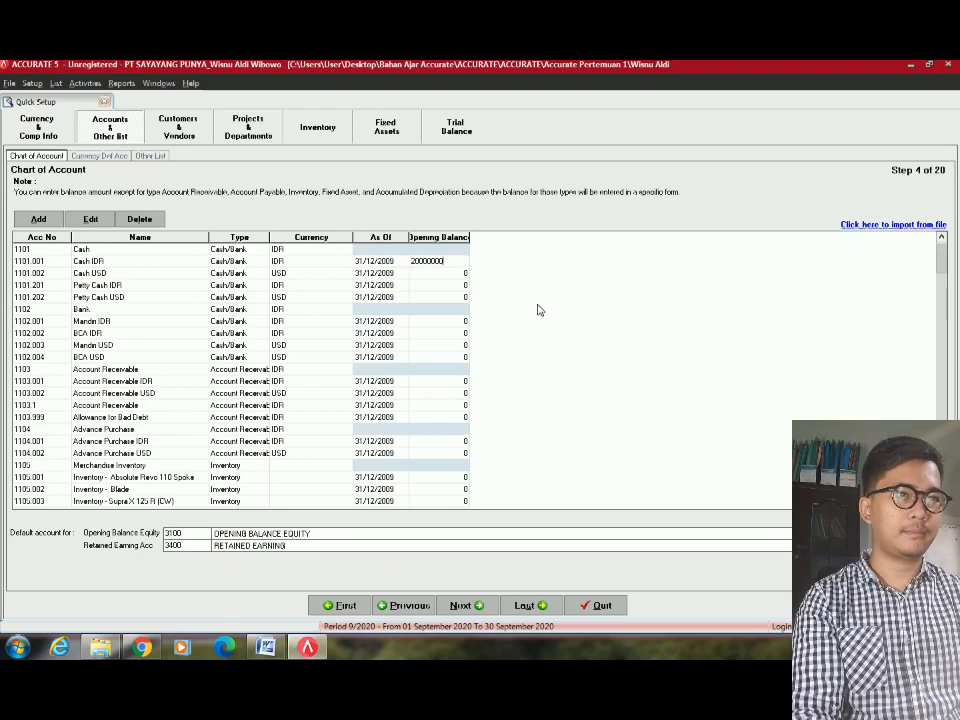
key("Return")
Enter a 1.000 opening balance for Cash USD from the trial balance.
key("Right")
key("Right")
key("Right")
key("Right")
key("Left")
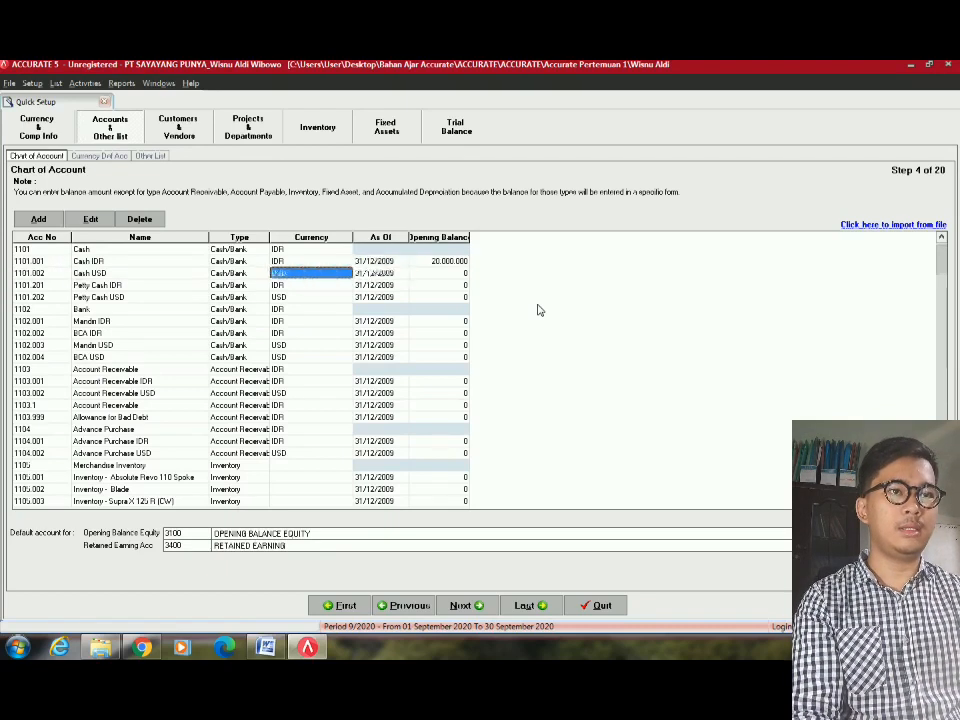
key("Up")
key("Left")
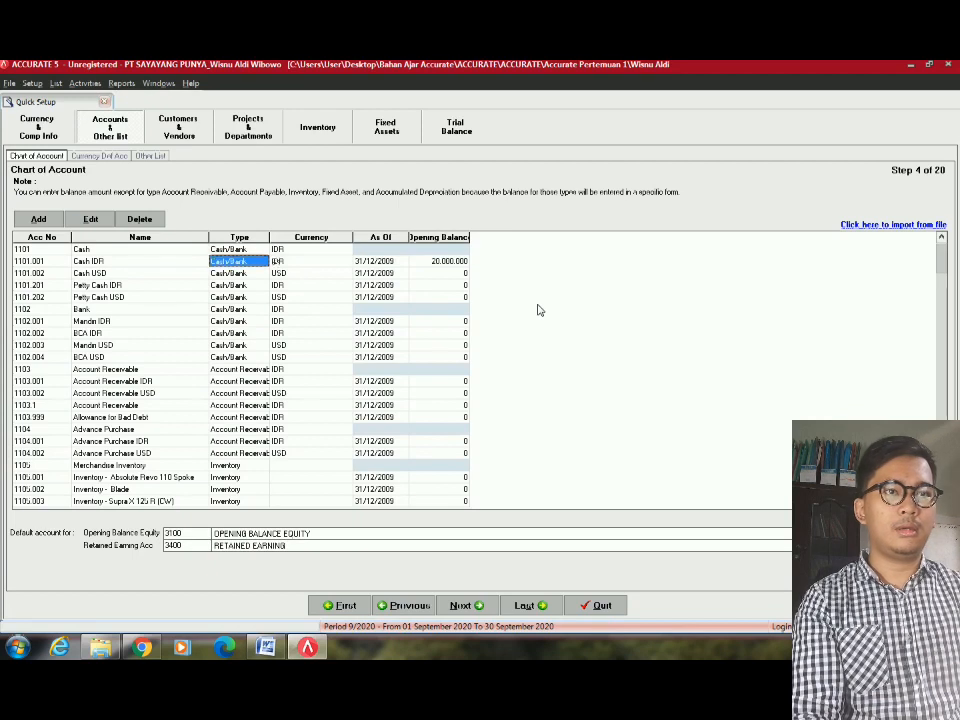
key("Right")
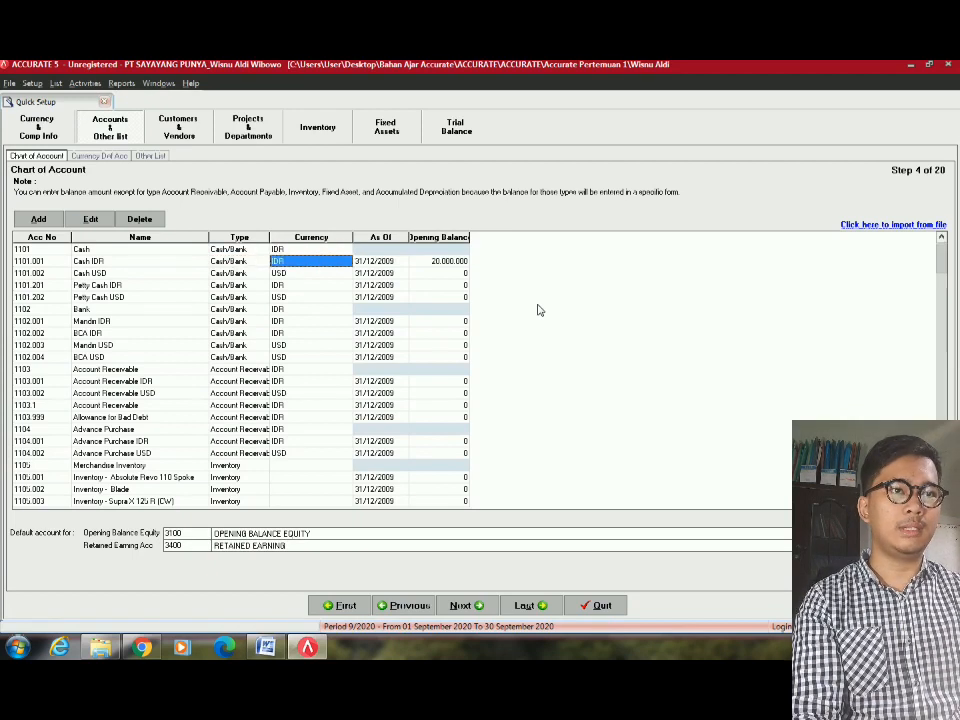
key("Right")
key("Right")
key("alt+Tab")
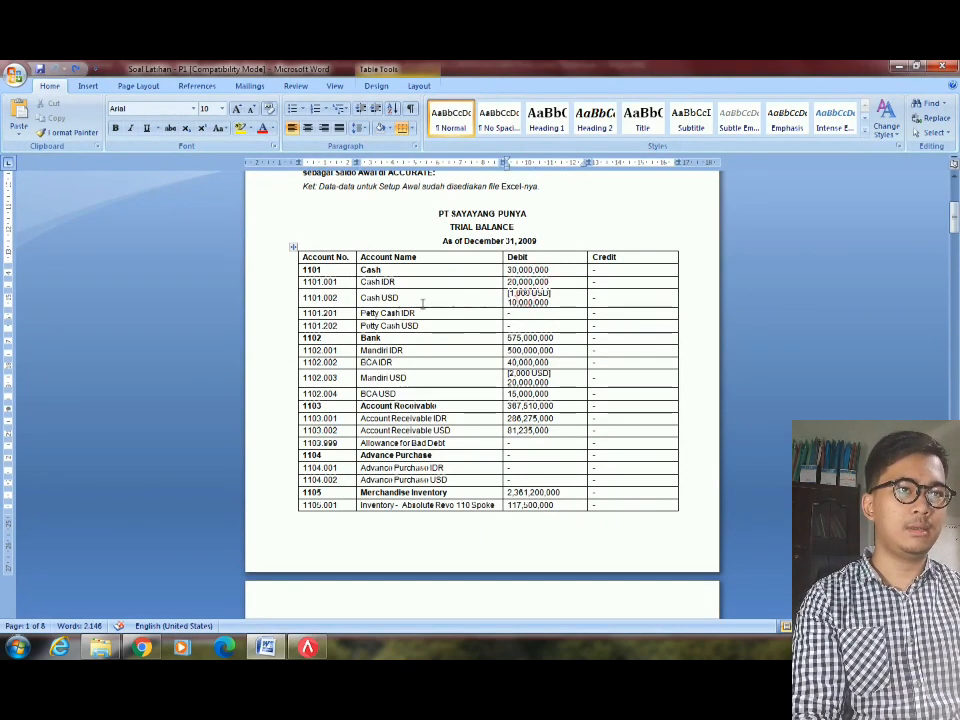
key("alt+Tab")
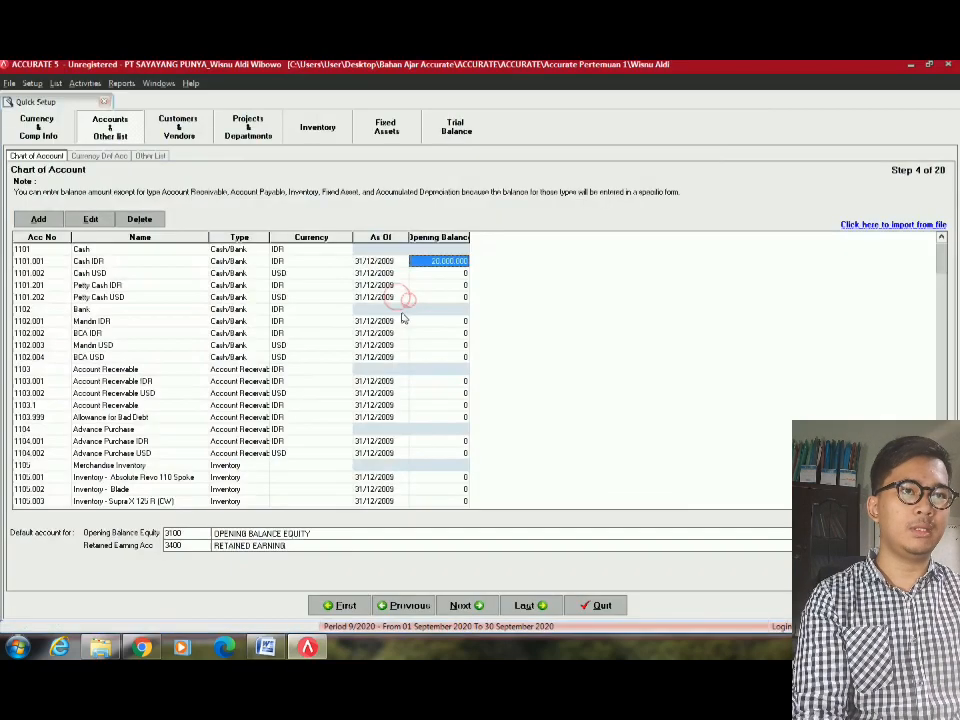
key("alt+Tab")
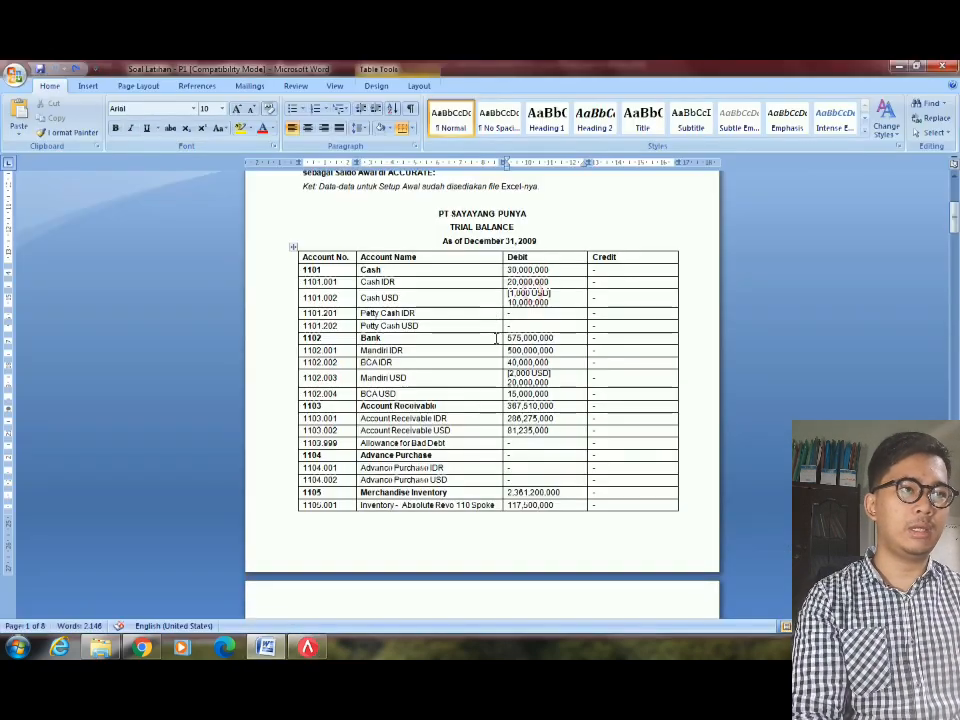
key("alt+Tab")
left_click(438, 273)
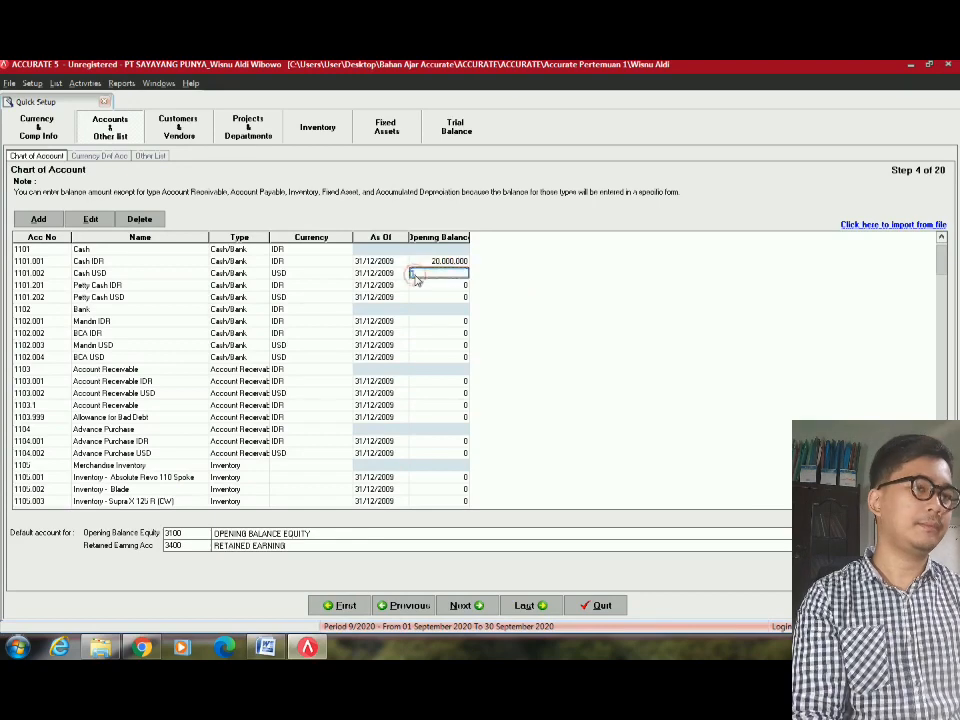
type("1000")
key("Return")
key("Return")
key("Return")
key("Return")
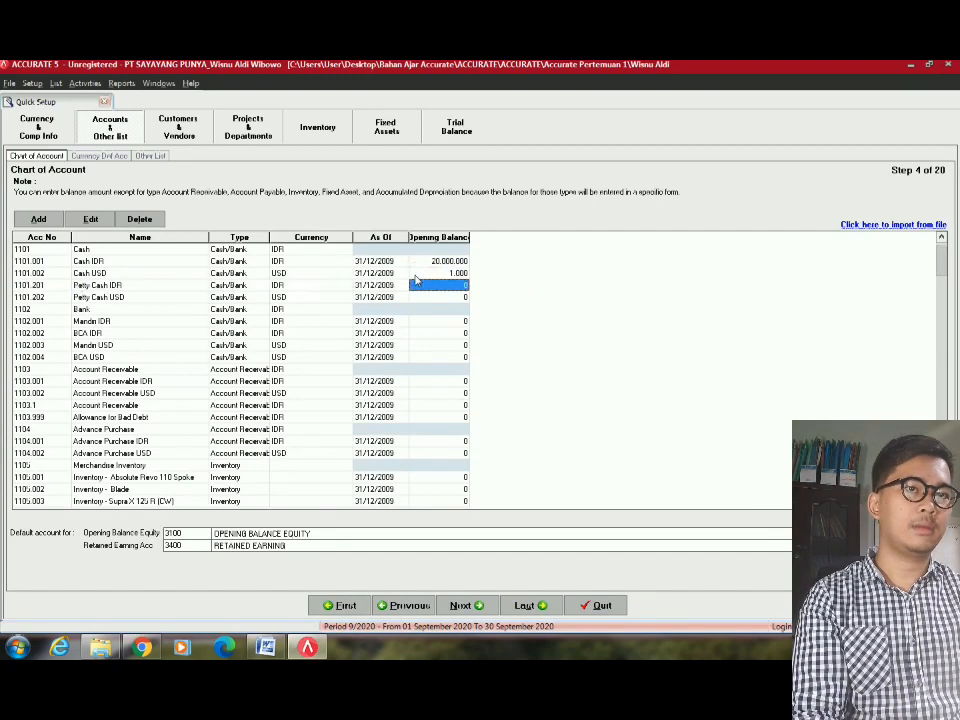
Recheck the trial balance, then inspect the Bank account type and Account Receivable currency.
key("alt+Tab")
key("alt+Tab")
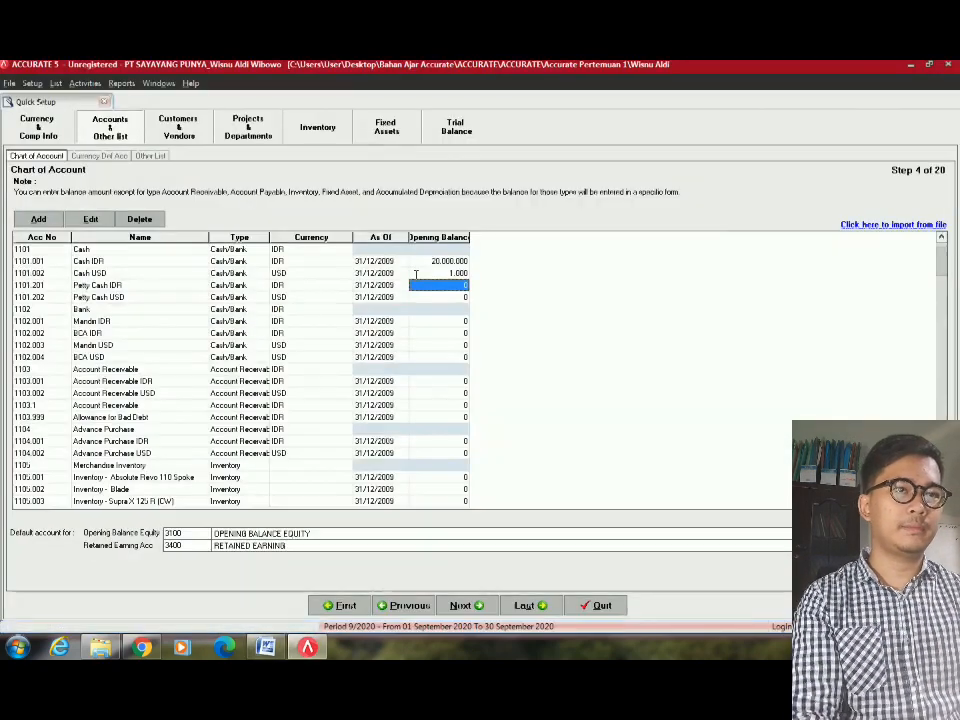
key("alt+Tab")
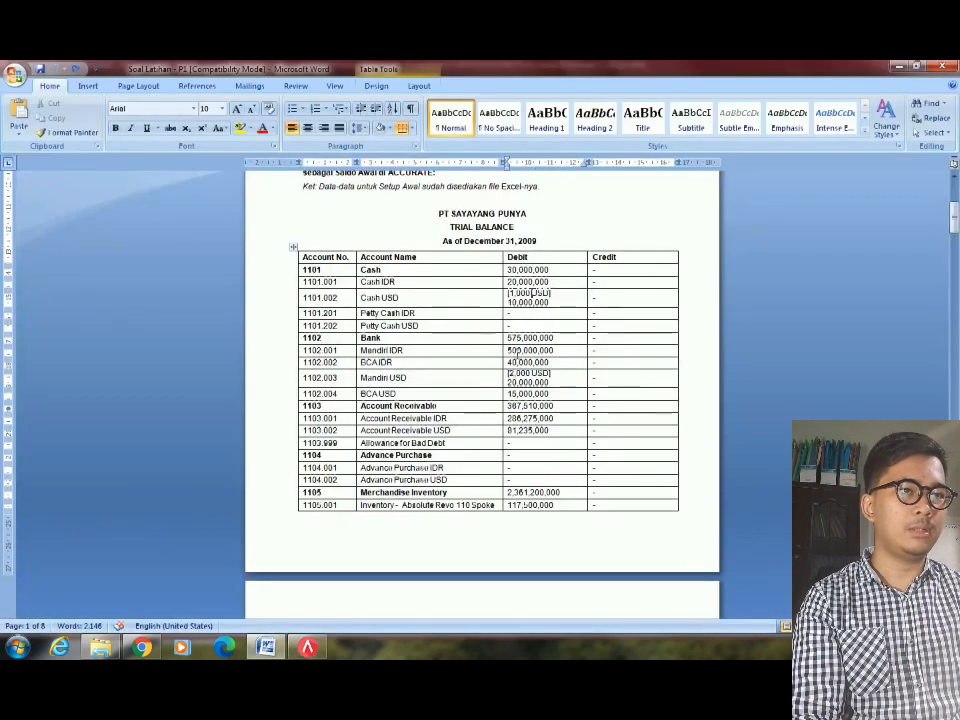
key("alt+Tab")
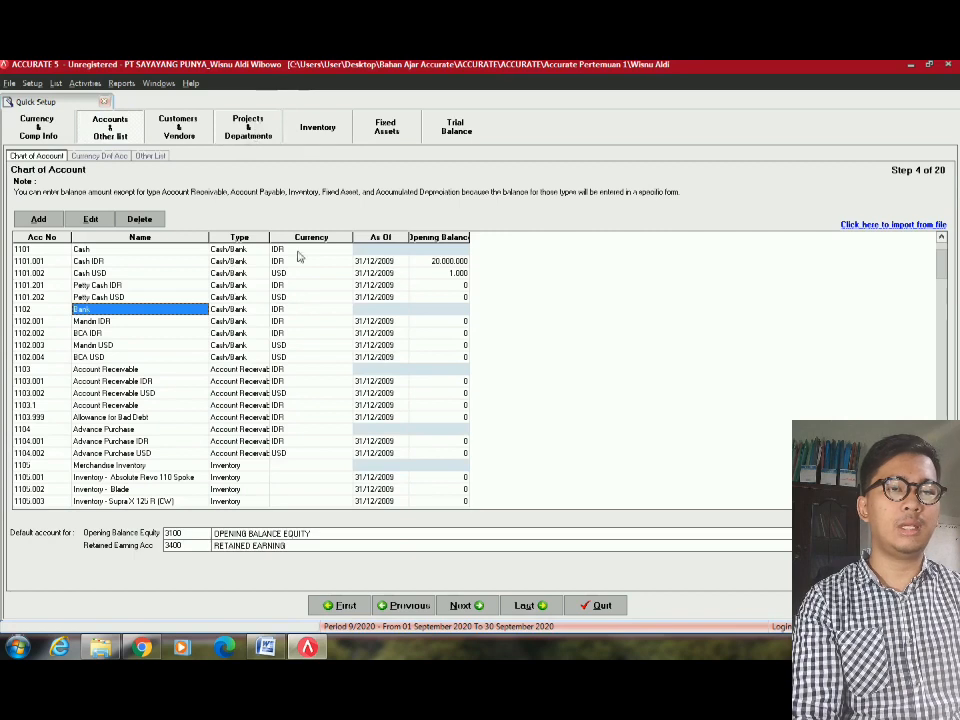
left_click(257, 310)
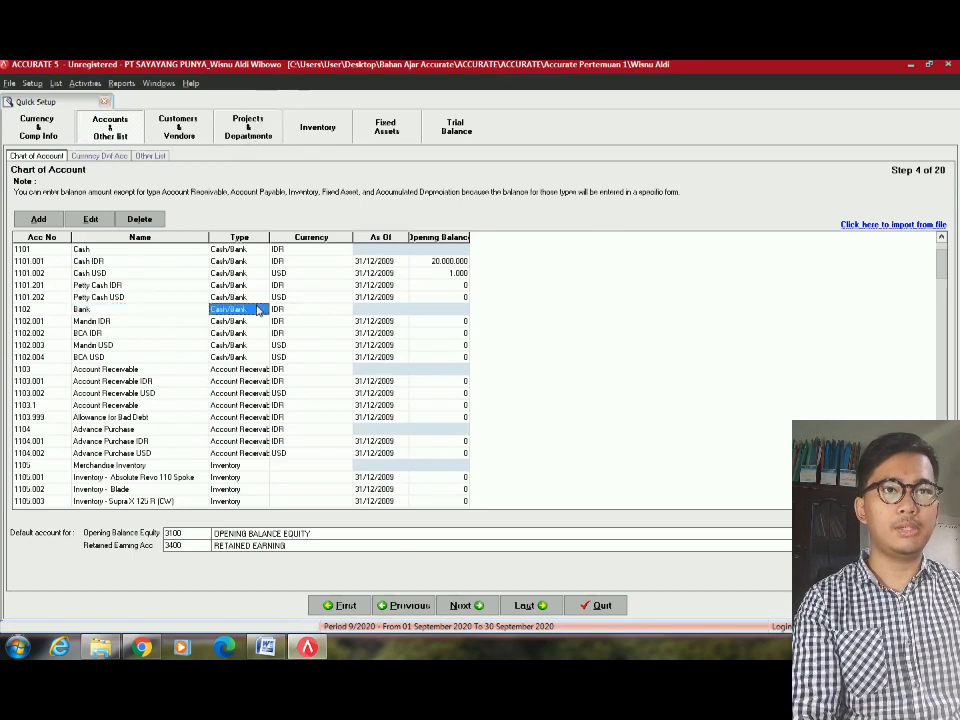
left_click(282, 370)
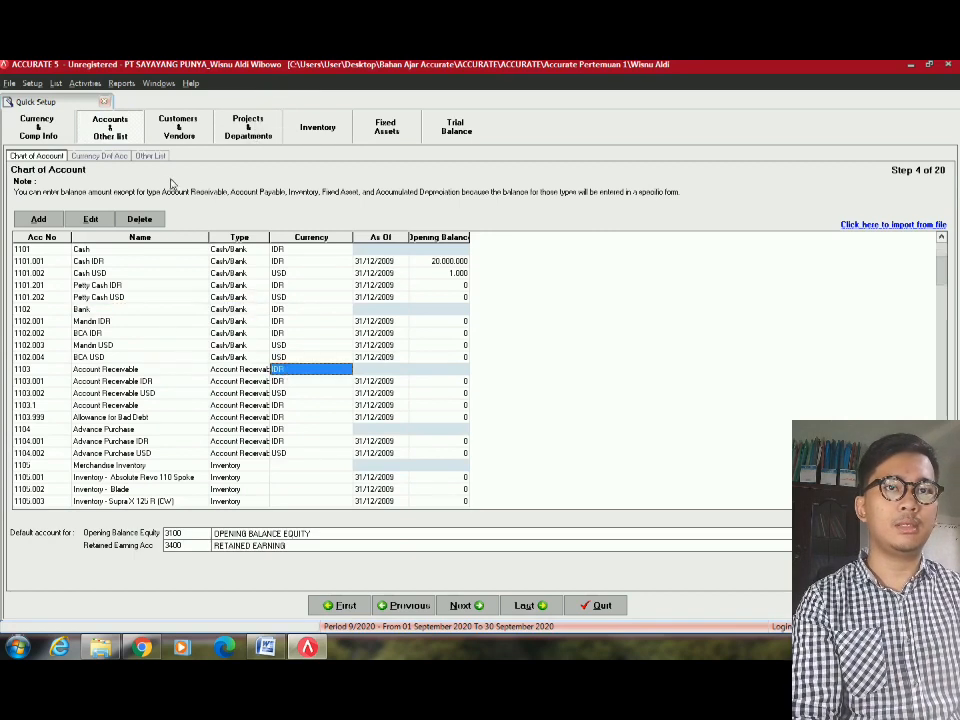
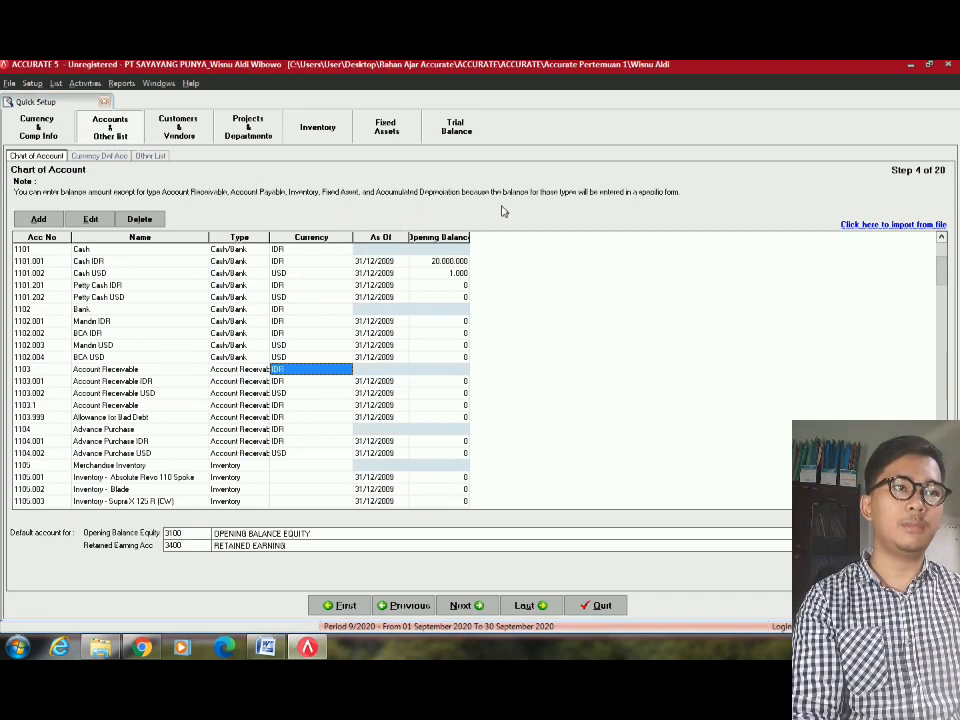
Enter a 500.000.000 opening balance for Mandiri IDR, checked against the Word trial balance.
left_click(444, 321)
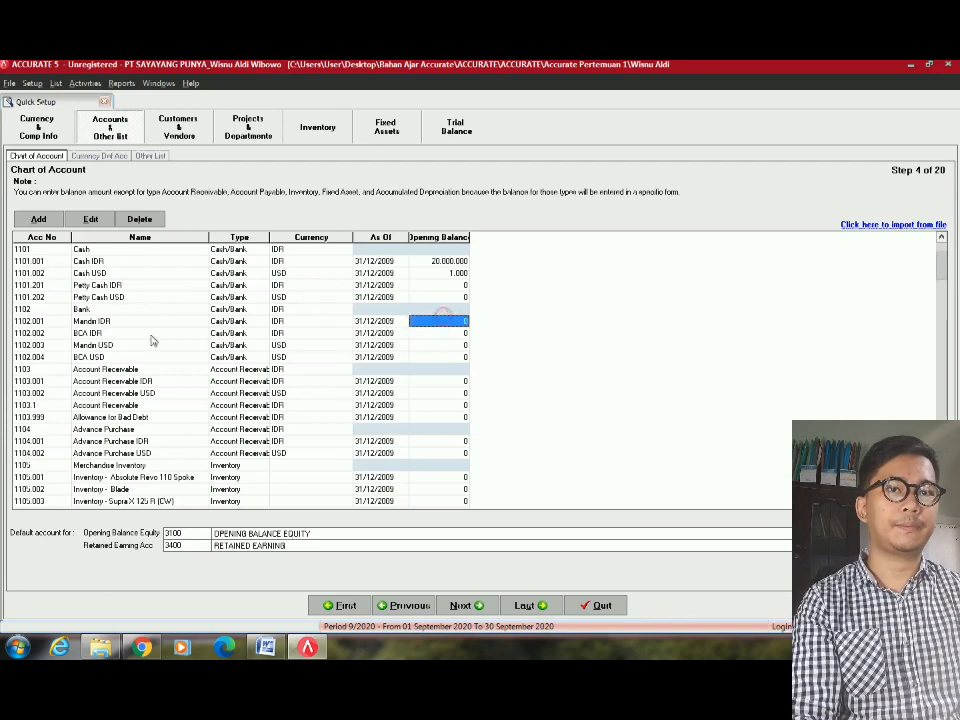
left_click(150, 322)
left_click(422, 324)
key("alt+Tab")
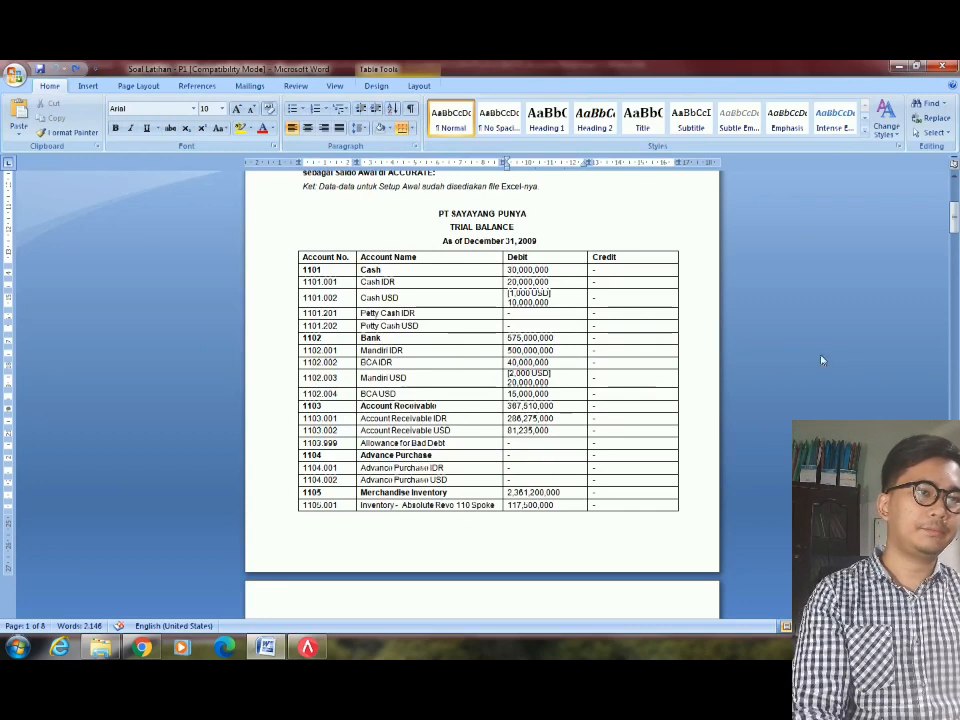
key("alt+Tab")
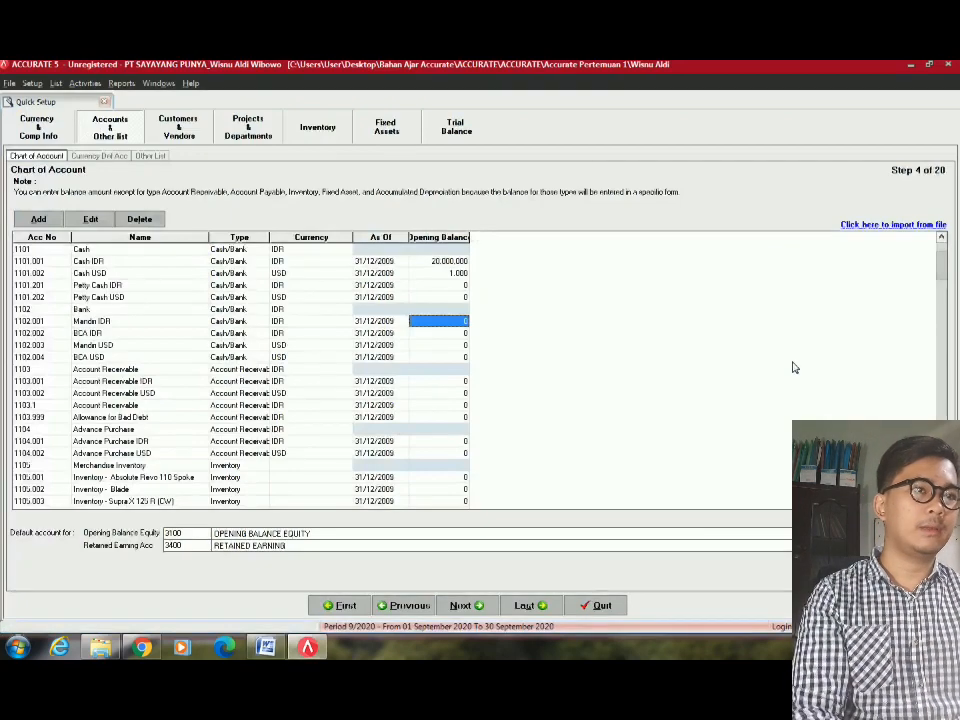
key("alt+Tab")
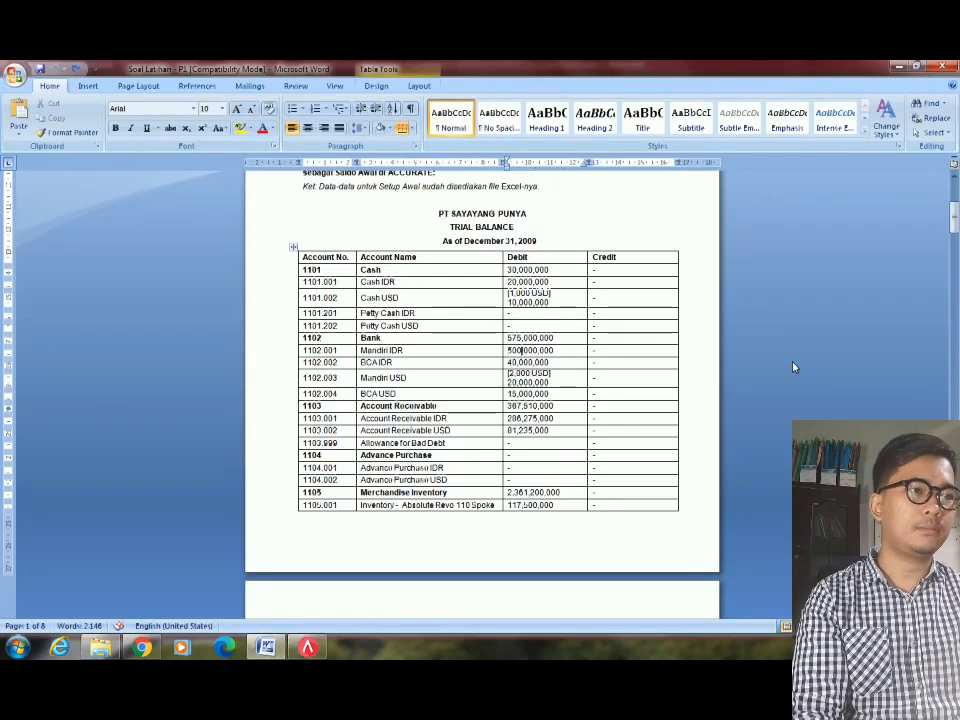
key("alt+Tab")
type("50")
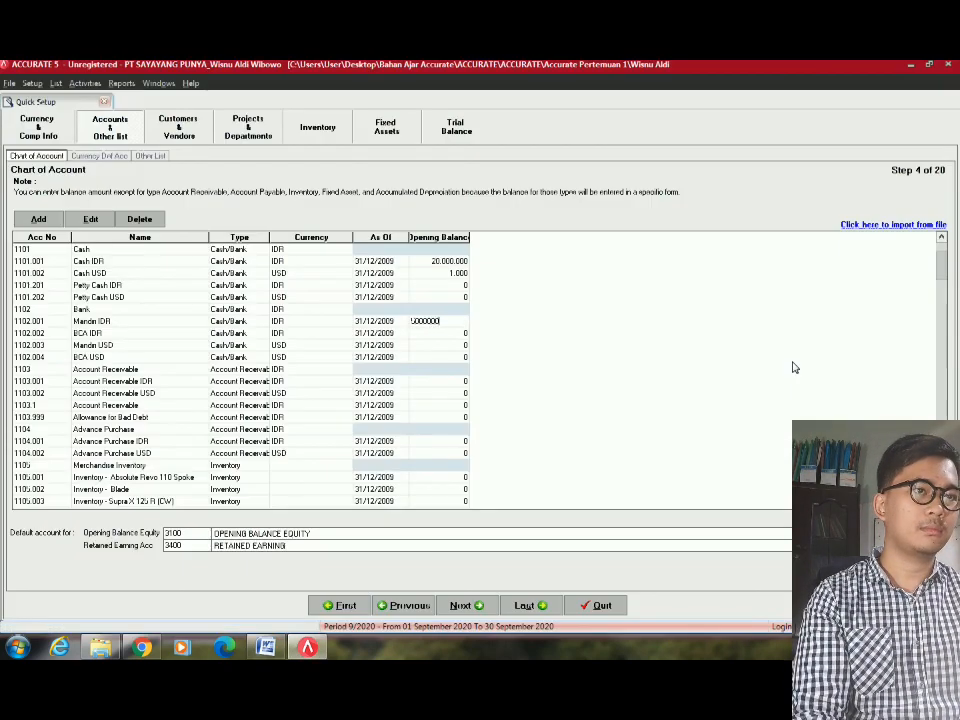
key("Return")
Enter a 40.000.000 opening balance for BCA IDR.
key("alt+Tab")
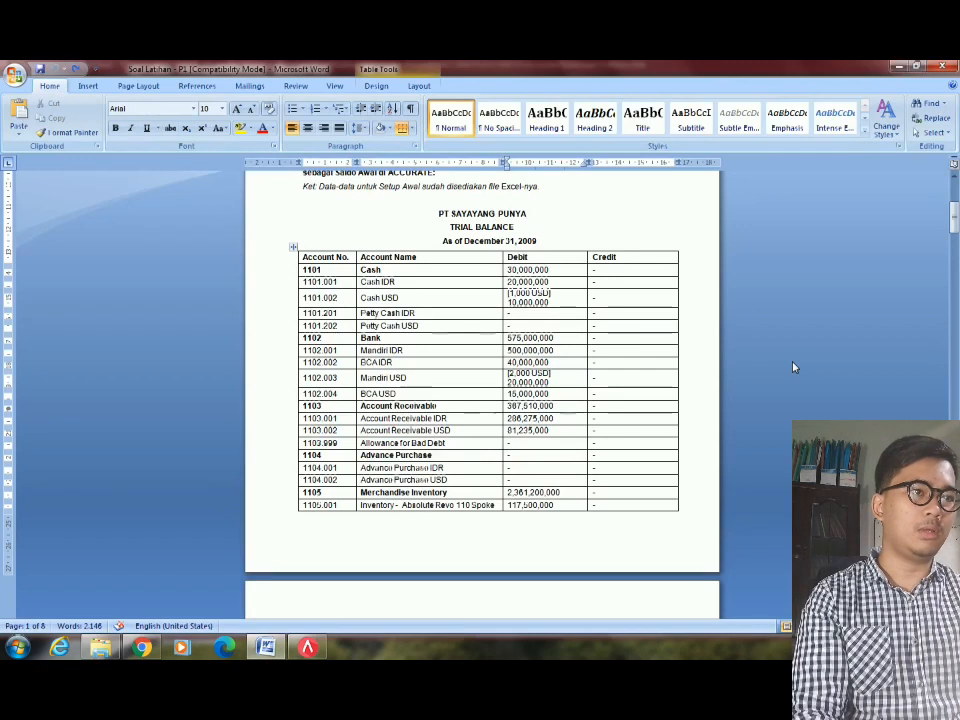
key("alt+Tab")
type("4")
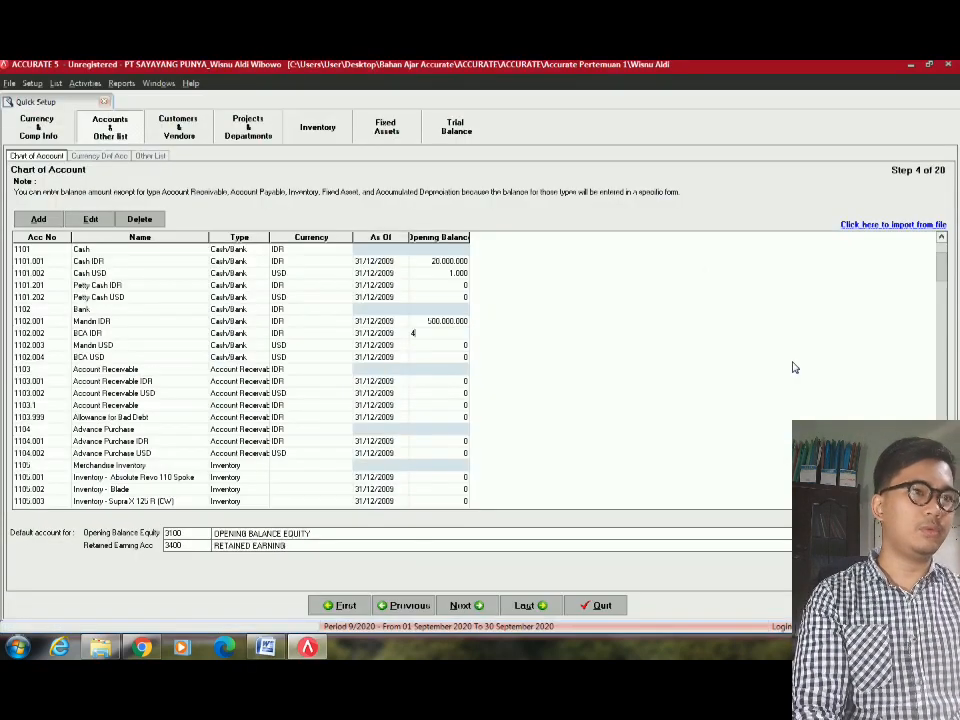
type("0,000,00")
key("Return")
Confirm Mandiri USD's currency and enter its 2.000 opening balance.
key("alt+Tab")
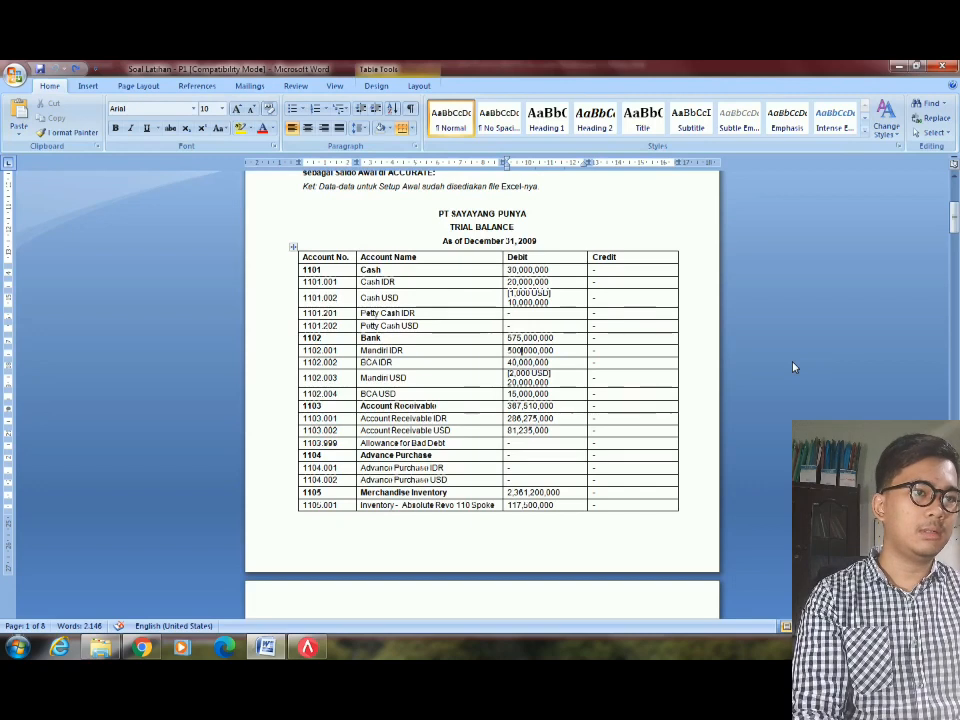
key("alt+Tab")
key("Left")
key("Left")
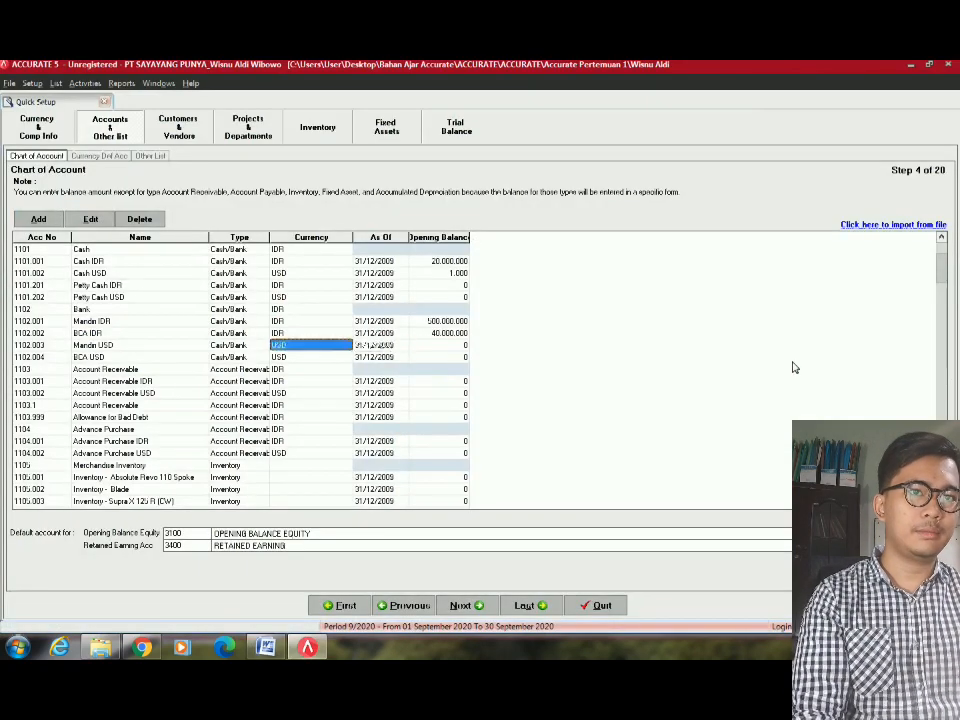
key("Right")
key("Right")
key("alt+Tab")
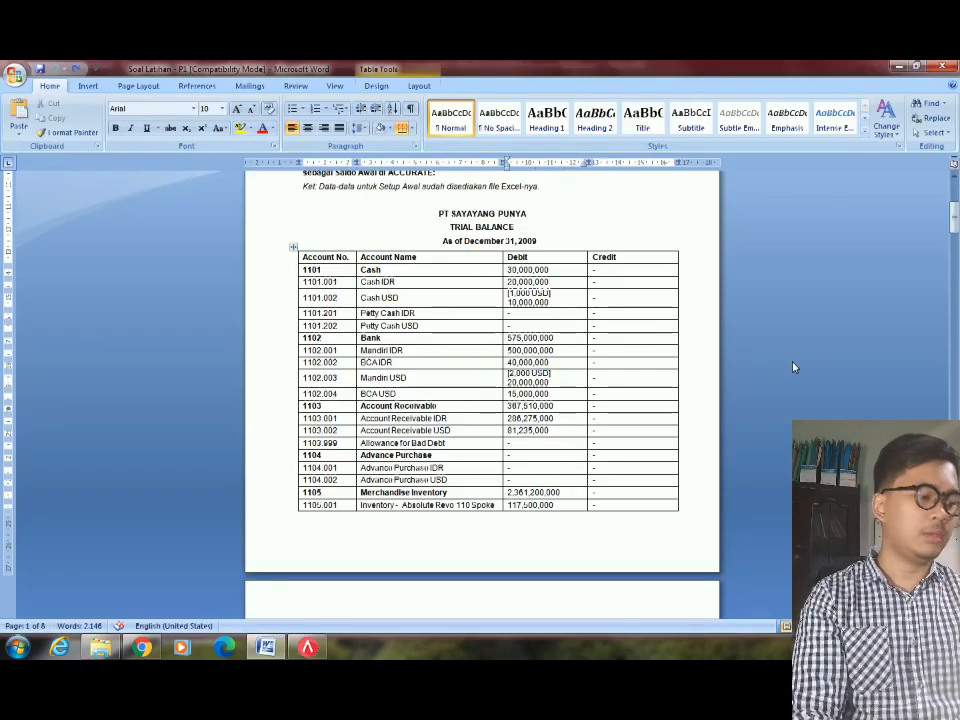
key("alt+Tab")
type("2.")
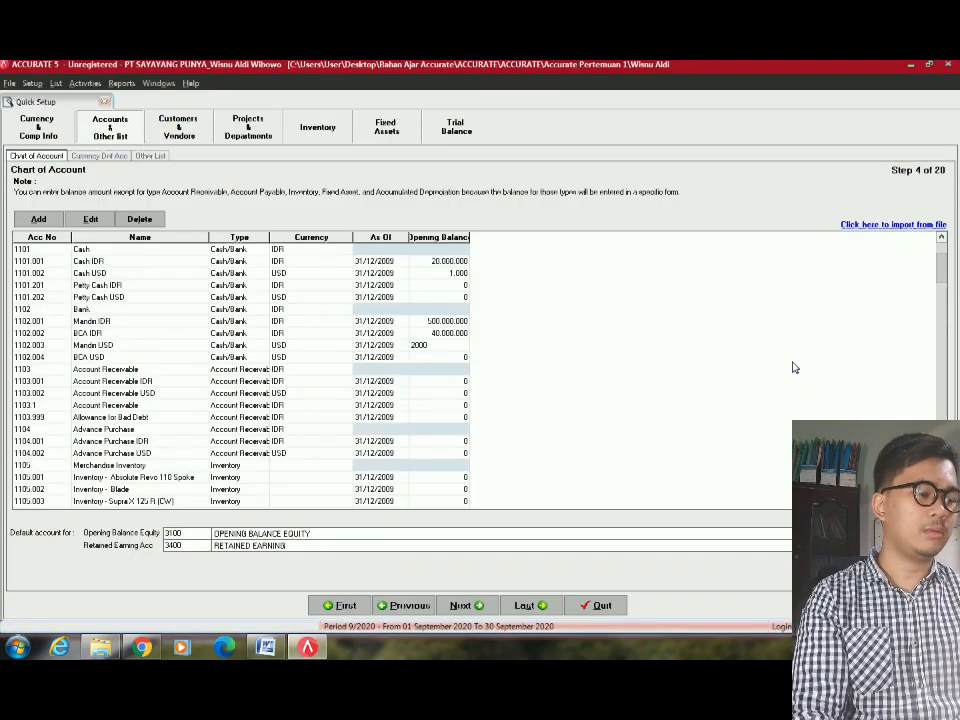
type("000")
key("Return")
Enter a 1.500 opening balance for BCA USD after checking its trial balance figure.
key("Left")
key("Left")
key("Left")
key("Right")
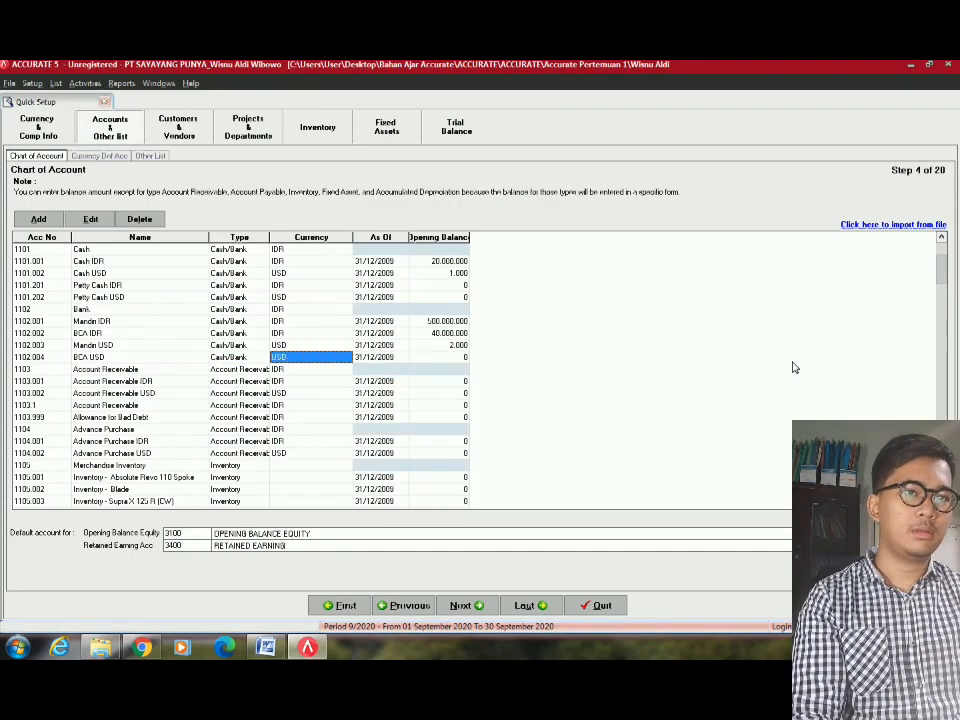
key("Right")
key("Right")
key("alt+Tab")
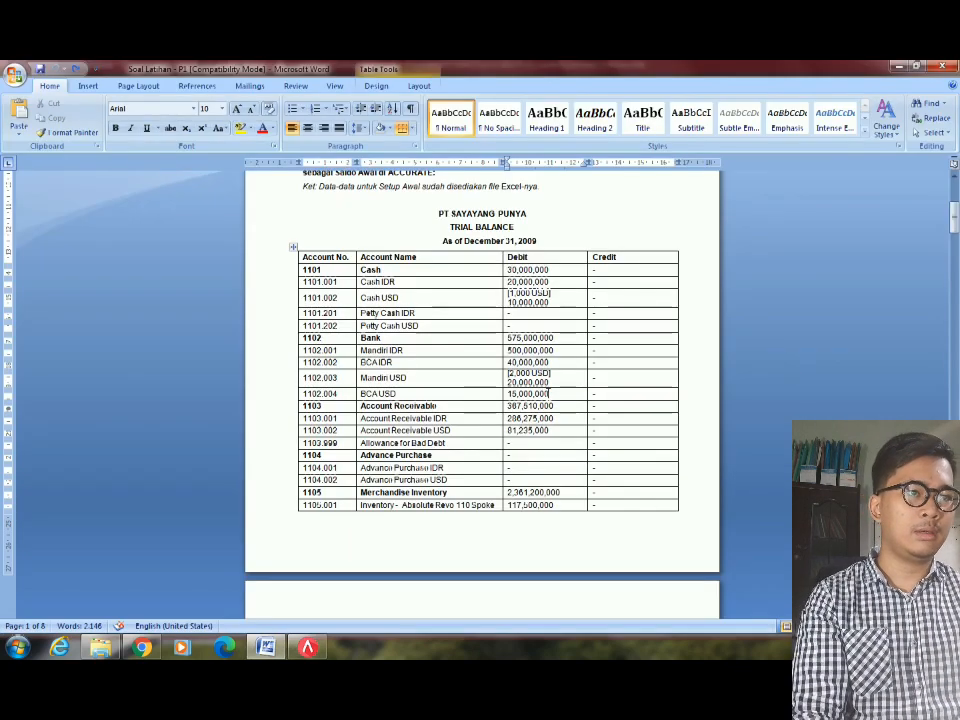
double_click(521, 394)
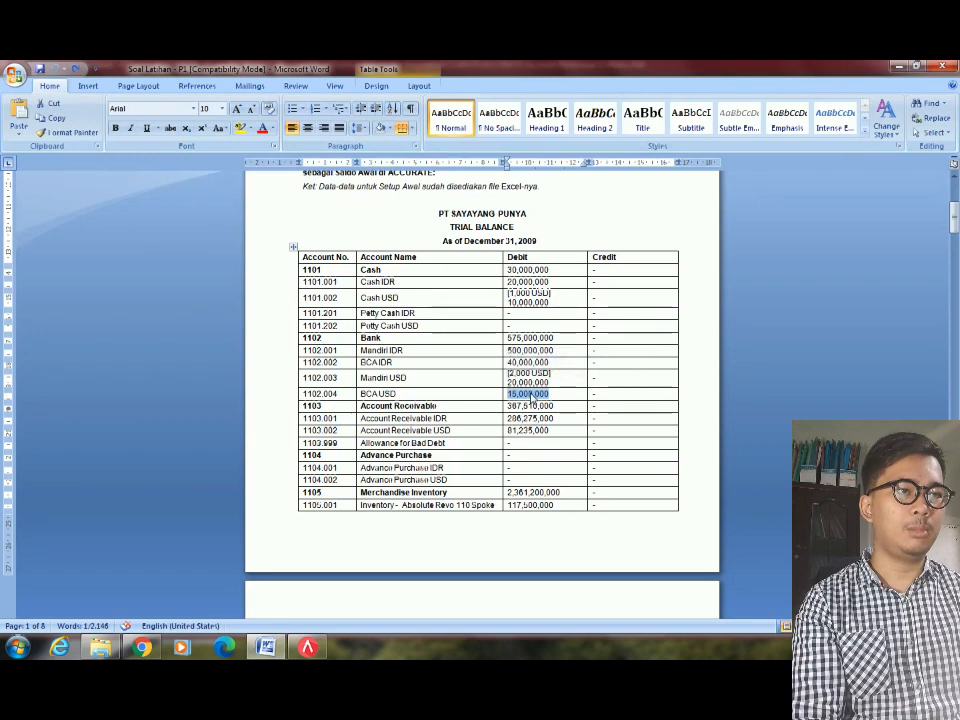
left_click(524, 394)
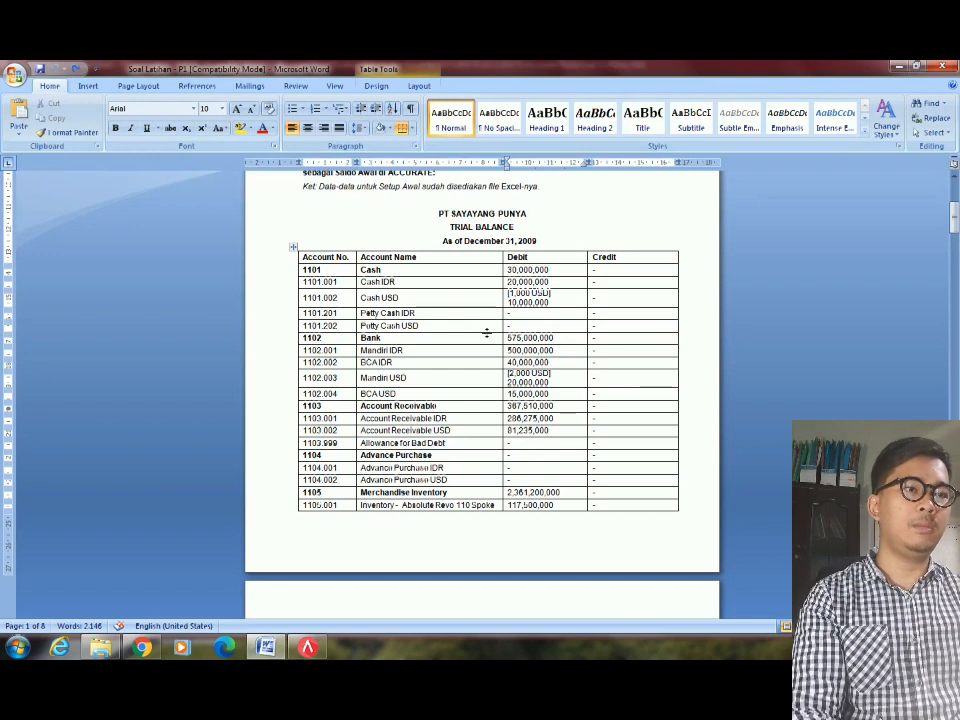
key("alt+Tab")
type("1")
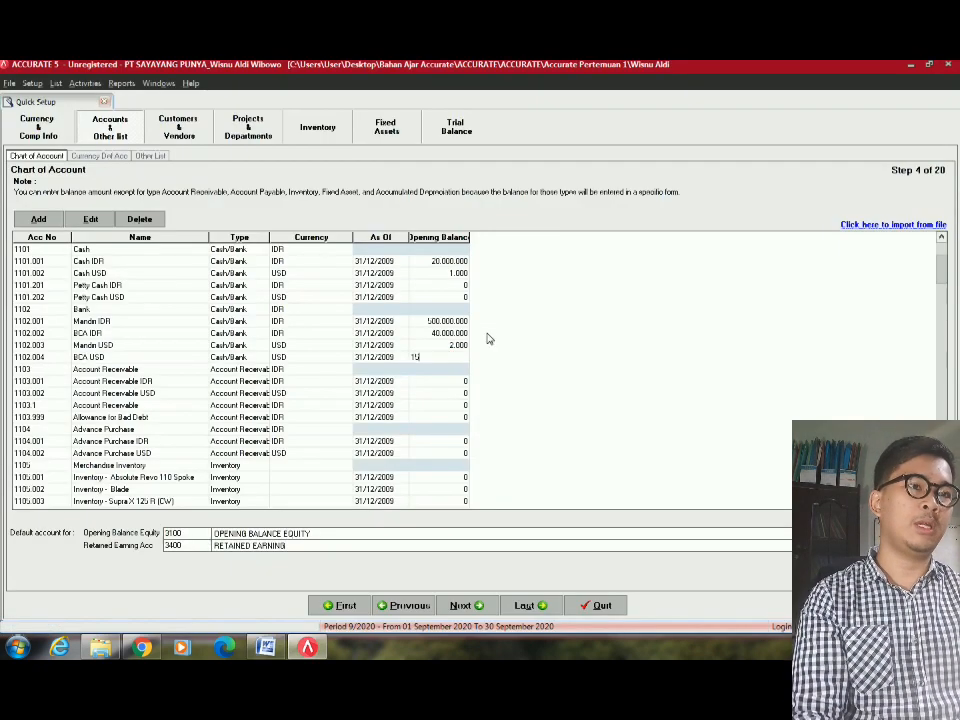
key("Return")
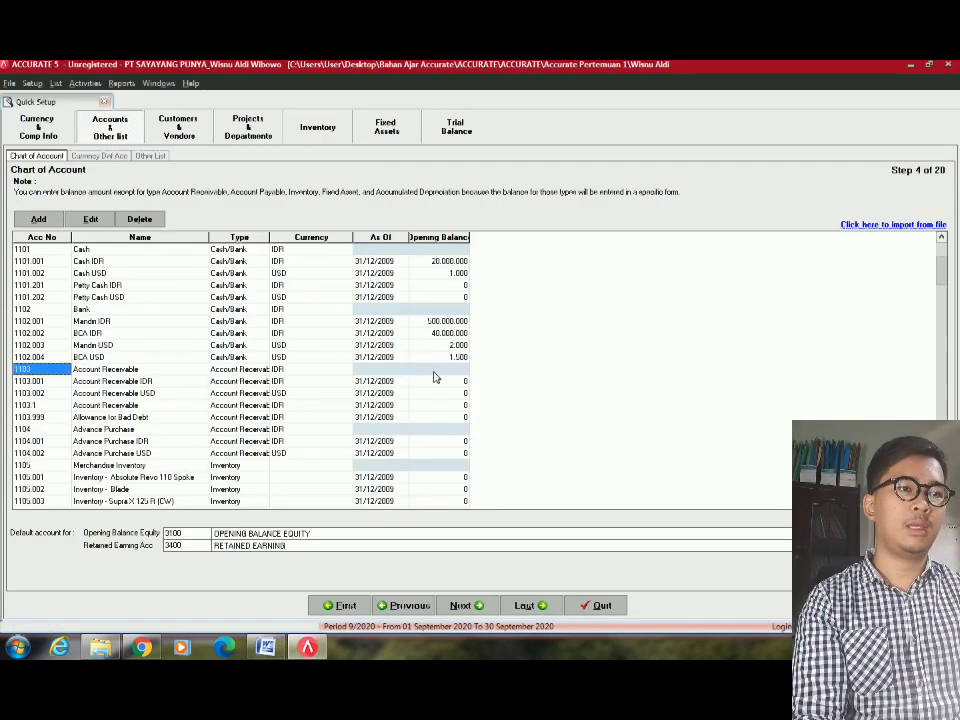
Select Account Receivable IDR's opening balance and look up the receivables amounts in Word.
left_click(447, 382)
key("alt+Tab")
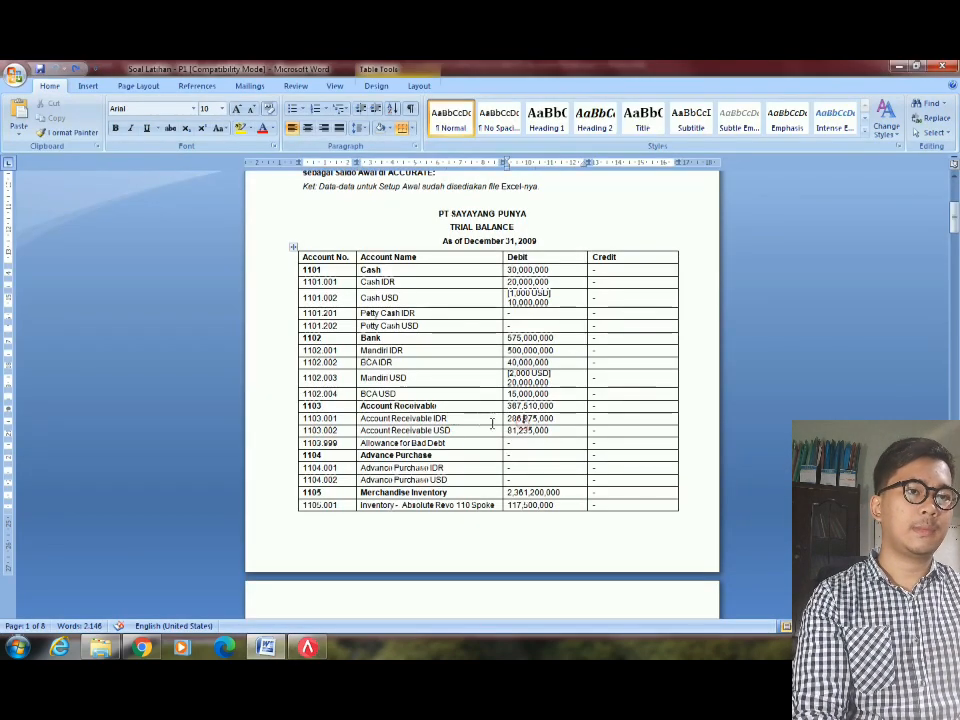
key("alt+Tab")
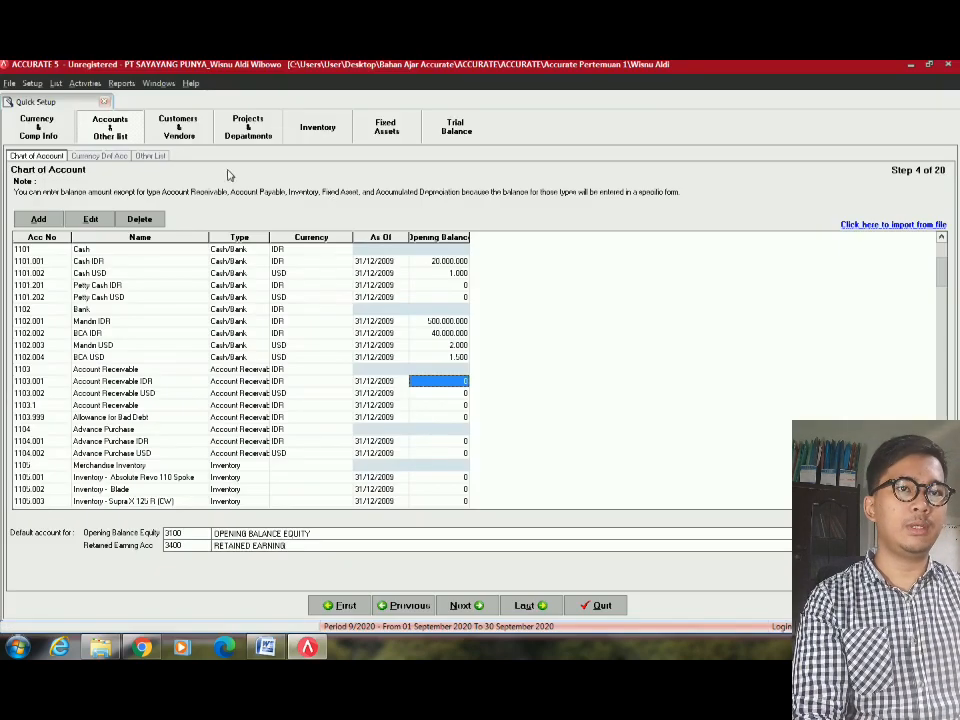
Locate Prepaid Rent's opening balance, checking the Prepayment and Merchandise Inventory account types.
scroll(286, 433, "down", 20)
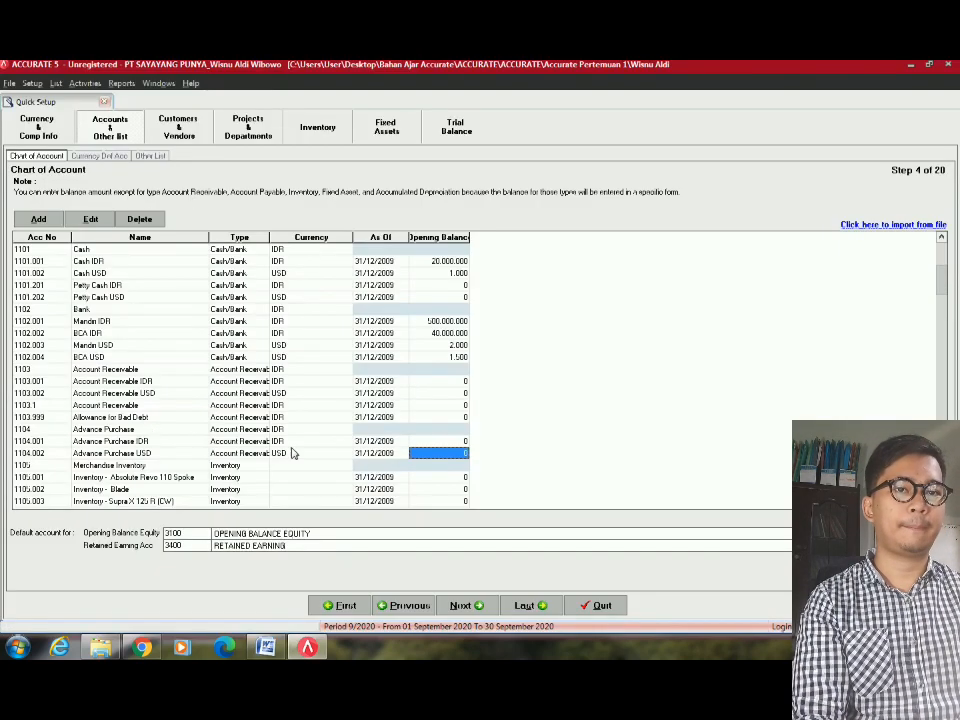
left_click(289, 442)
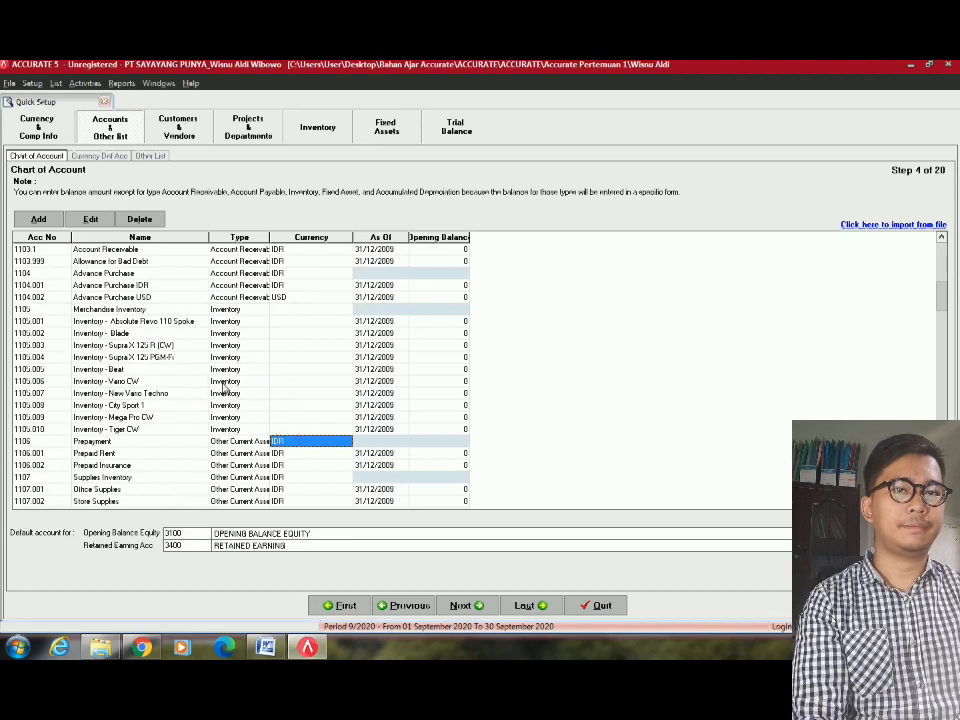
left_click(115, 453)
scroll(118, 453, "down", 7)
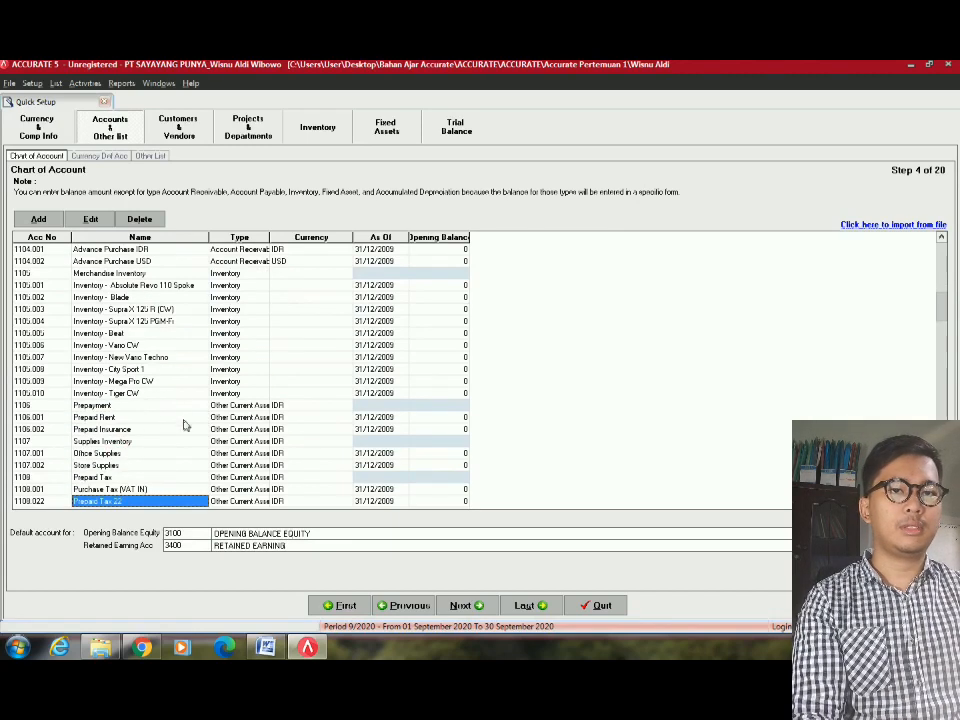
left_click(272, 406)
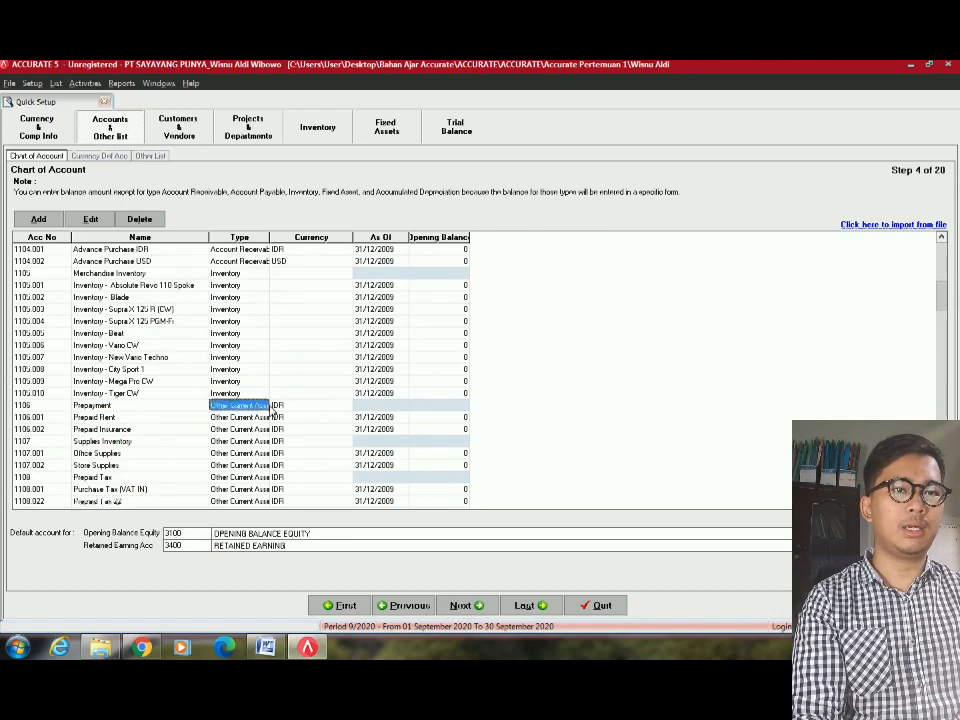
left_click(241, 273)
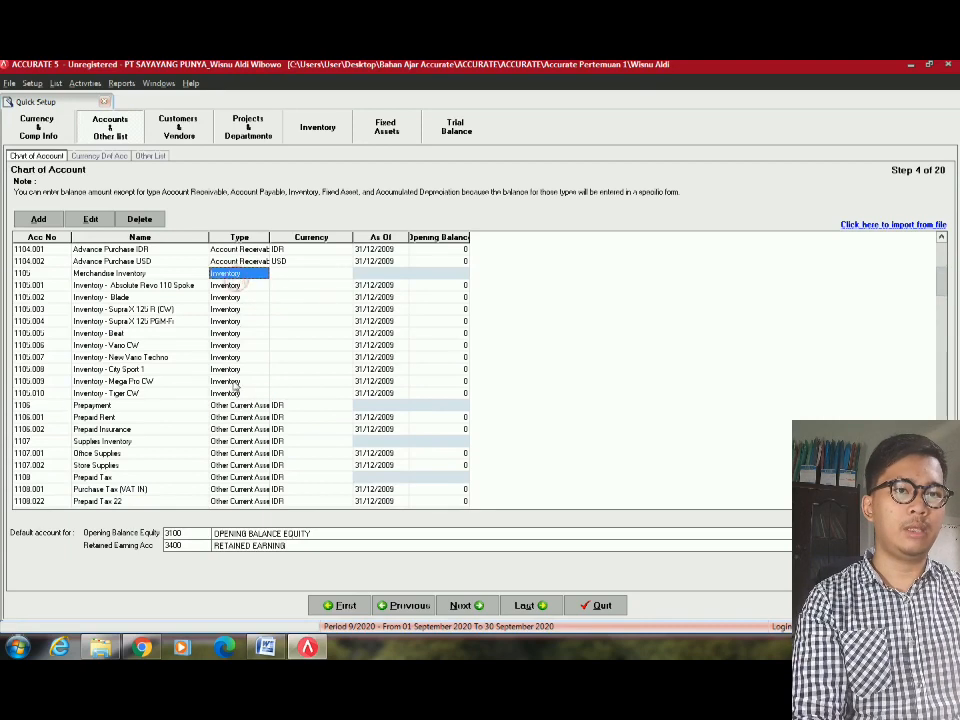
left_click(245, 408)
left_click(172, 408)
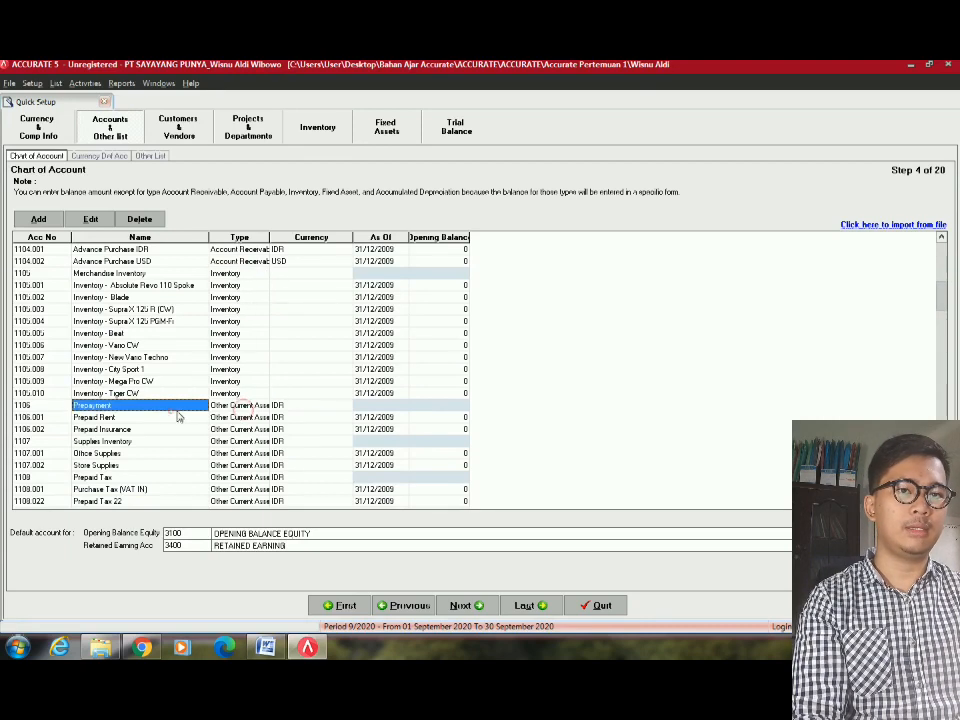
left_click(426, 406)
left_click(441, 417)
Enter a 40.000.000 opening balance for Prepaid Rent from the Word table.
key("alt+Tab")
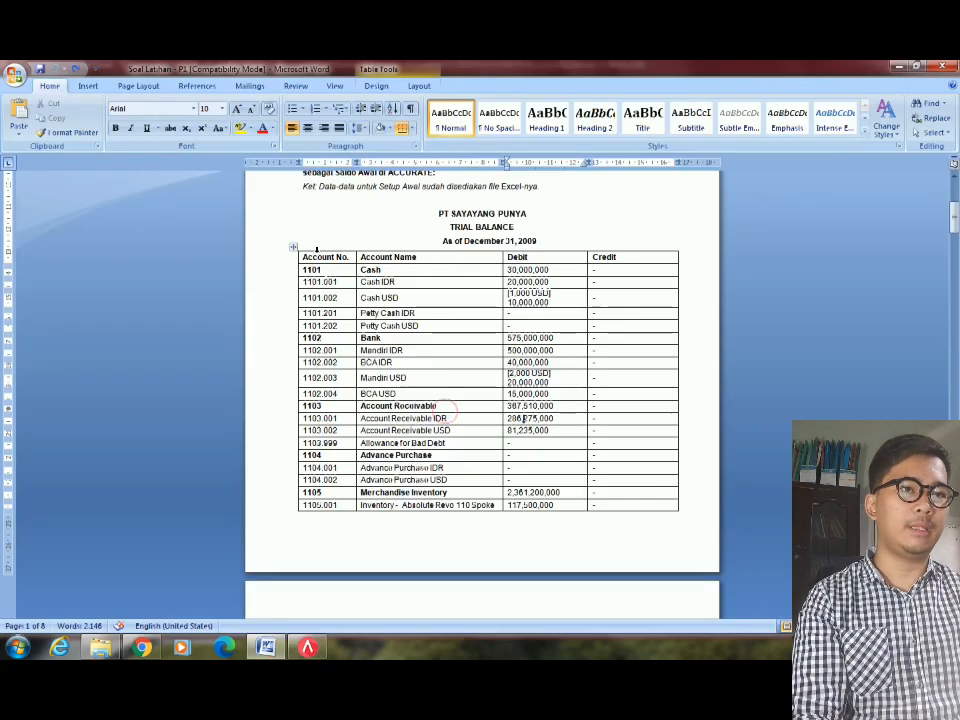
scroll(390, 403, "down", 10)
scroll(390, 403, "up", 2)
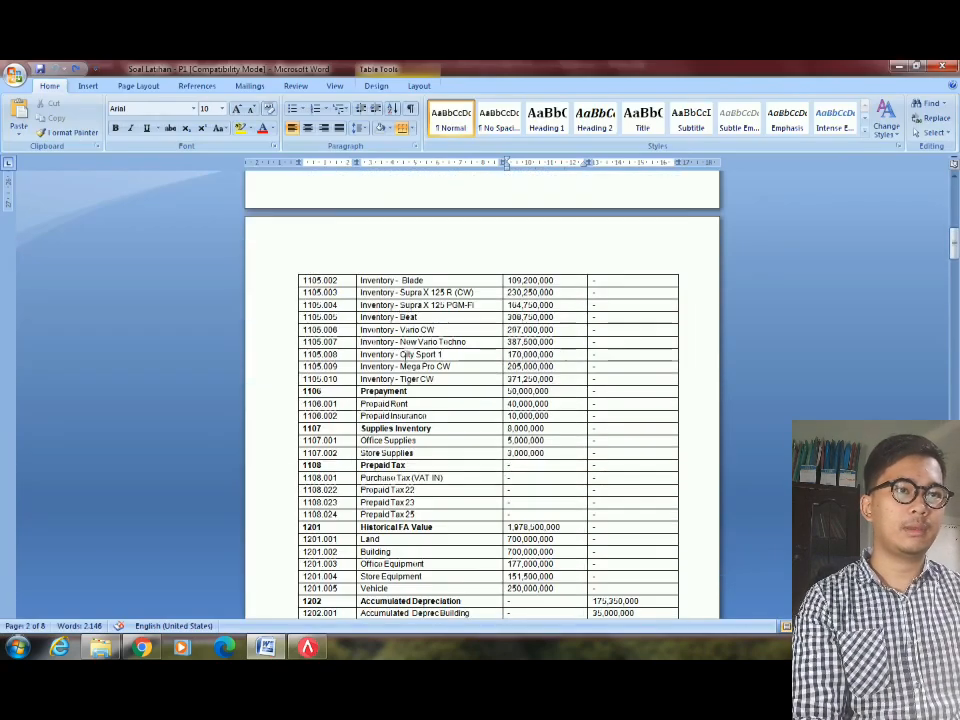
left_click(390, 404)
left_click_drag(532, 404, 540, 404)
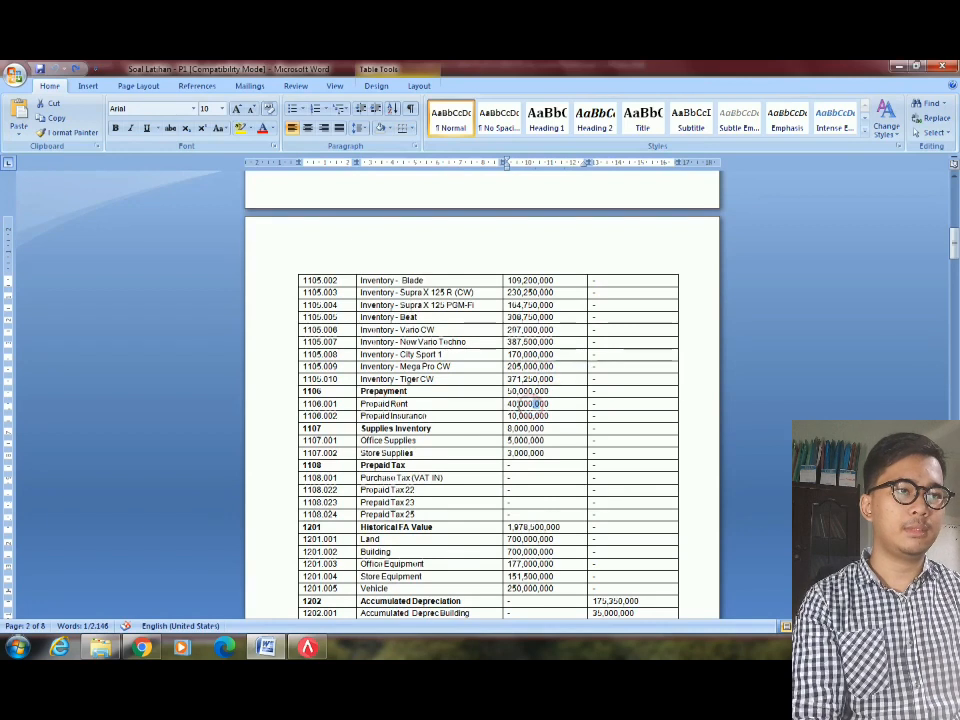
left_click(506, 403)
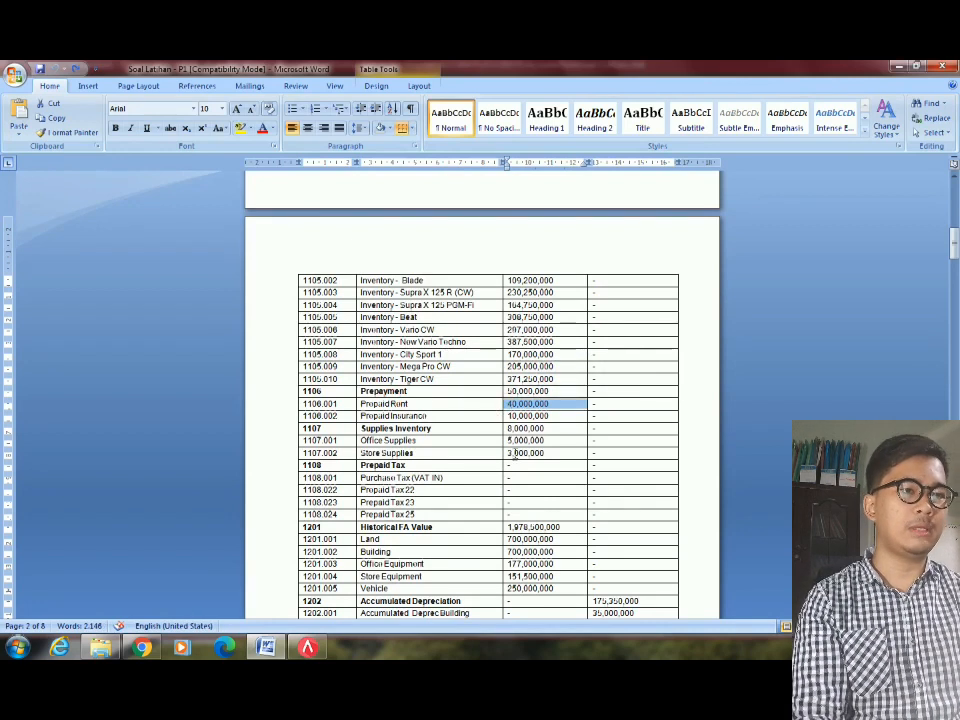
key("alt+Tab")
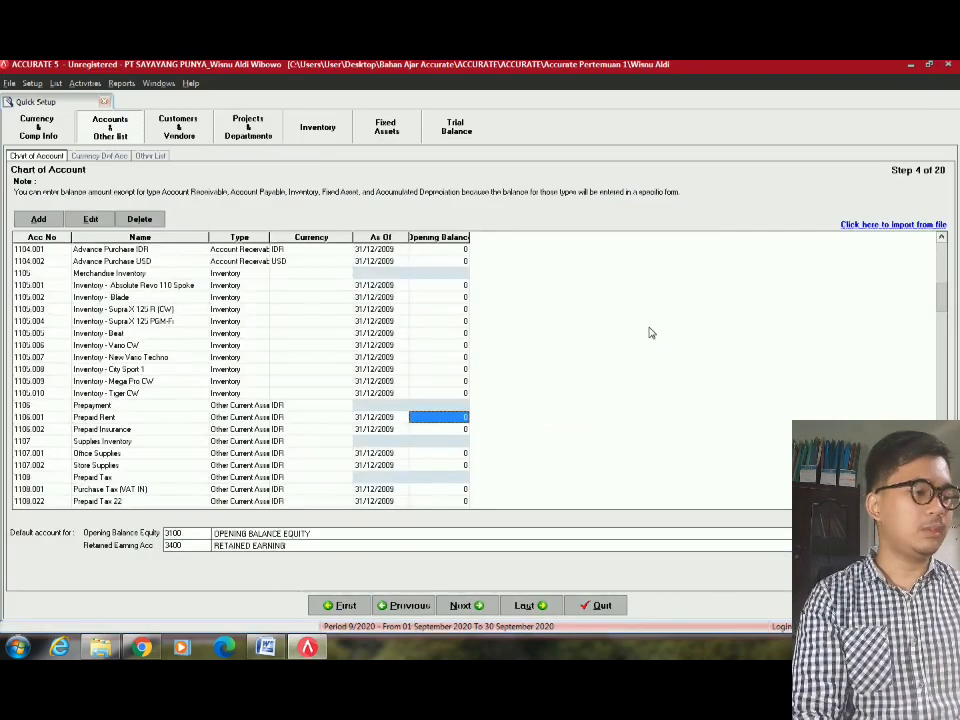
type("4000000")
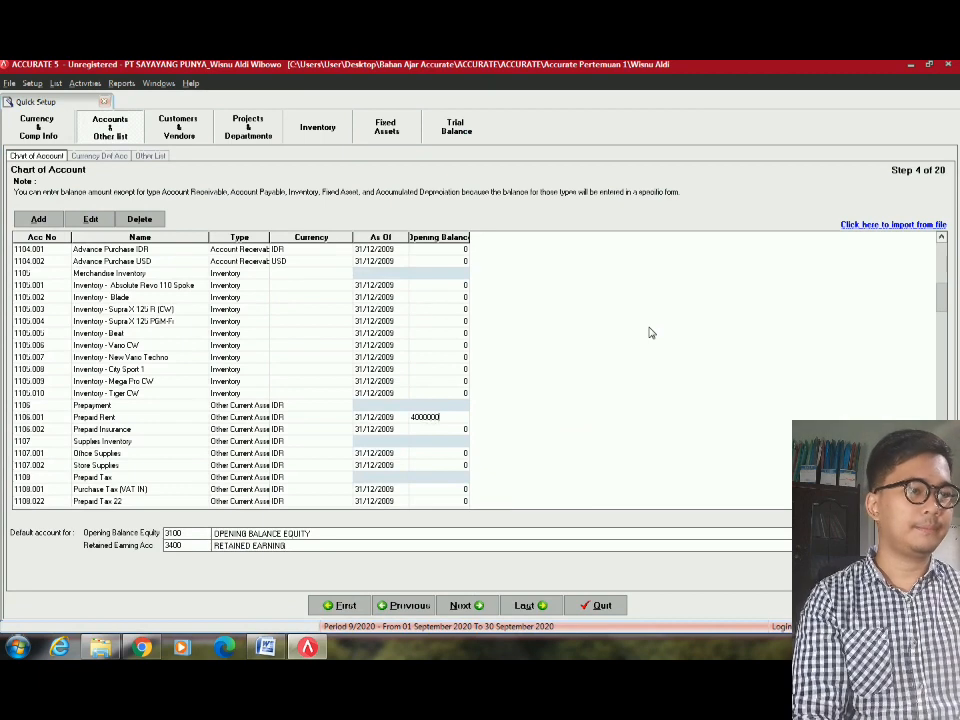
key("Return")
Enter a 10.000.000 opening balance for Prepaid Insurance.
key("Tab")
key("Tab")
key("Tab")
key("Tab")
key("Tab")
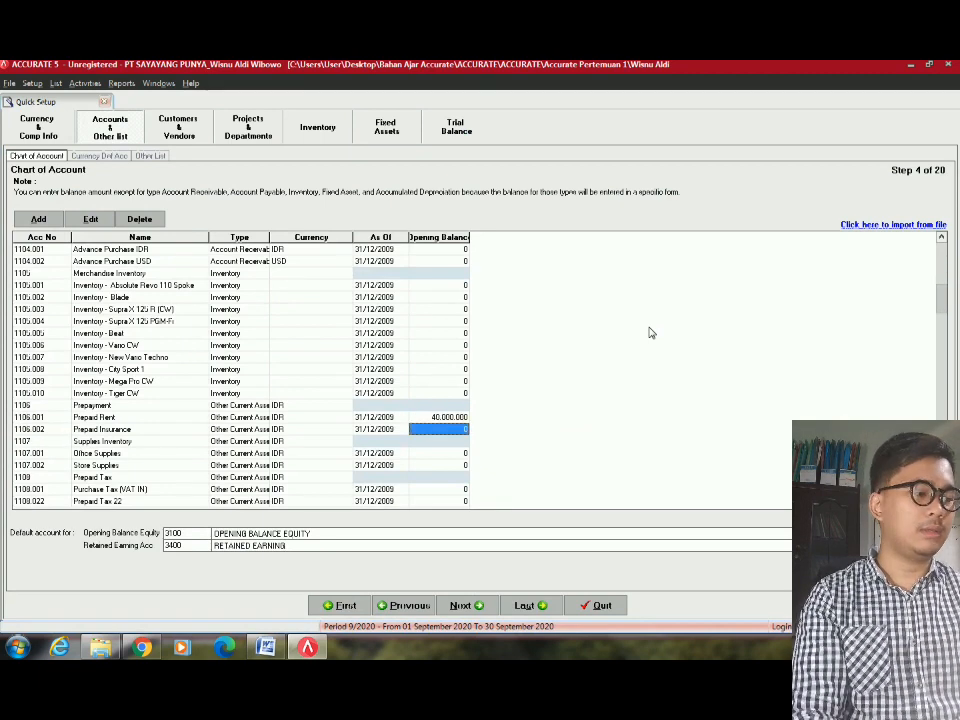
type("10000000")
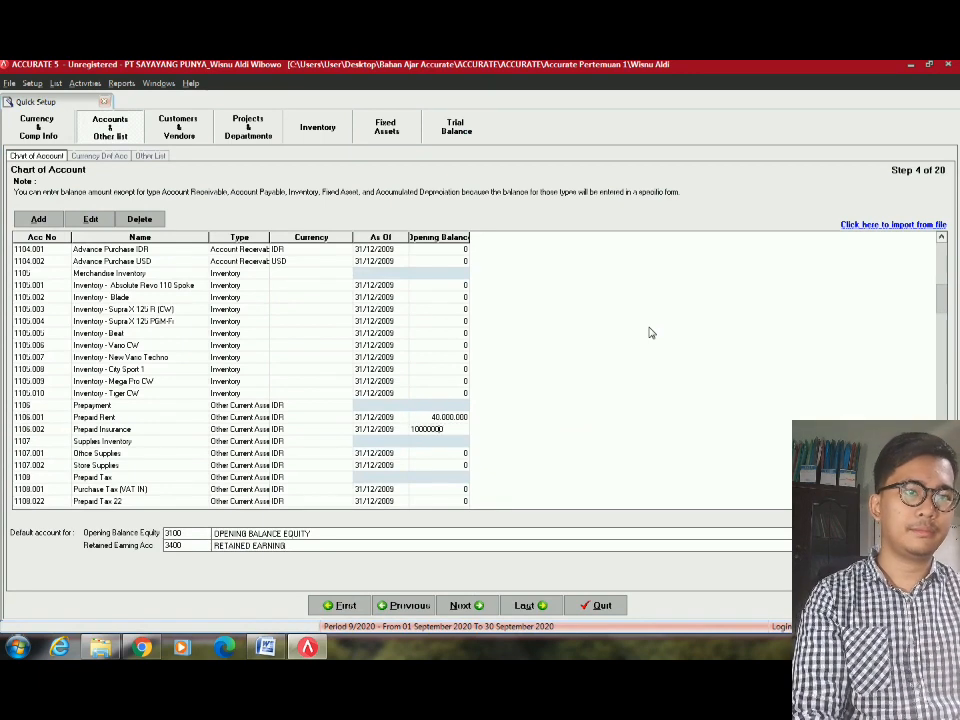
key("Return")
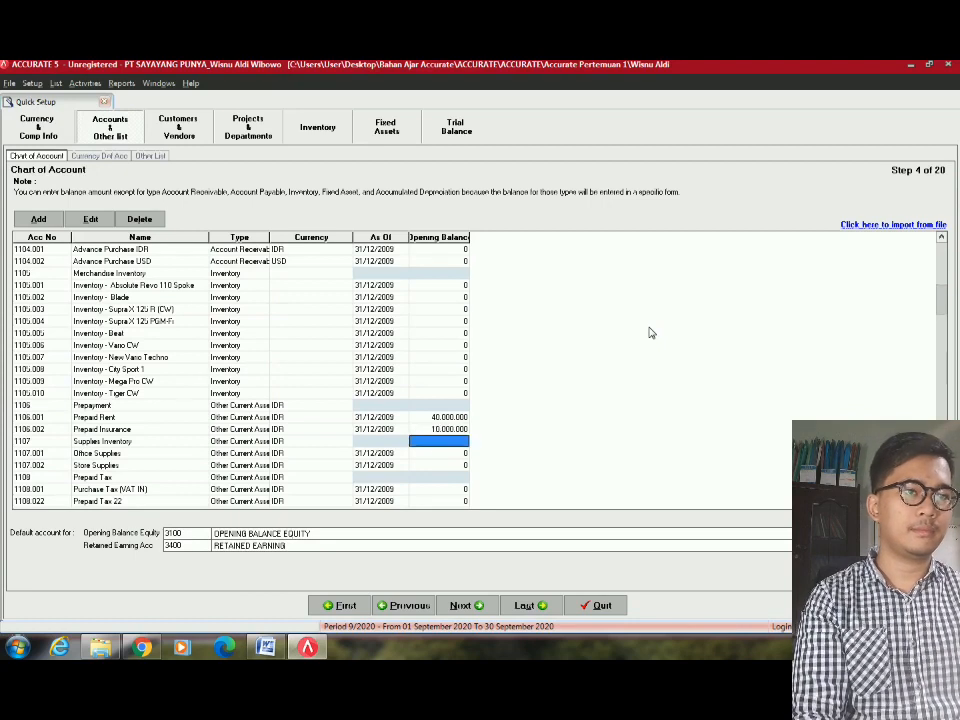
key("shift+Tab")
key("shift+Tab")
key("shift+Tab")
key("shift+Tab")
key("Tab")
key("Tab")
key("Tab")
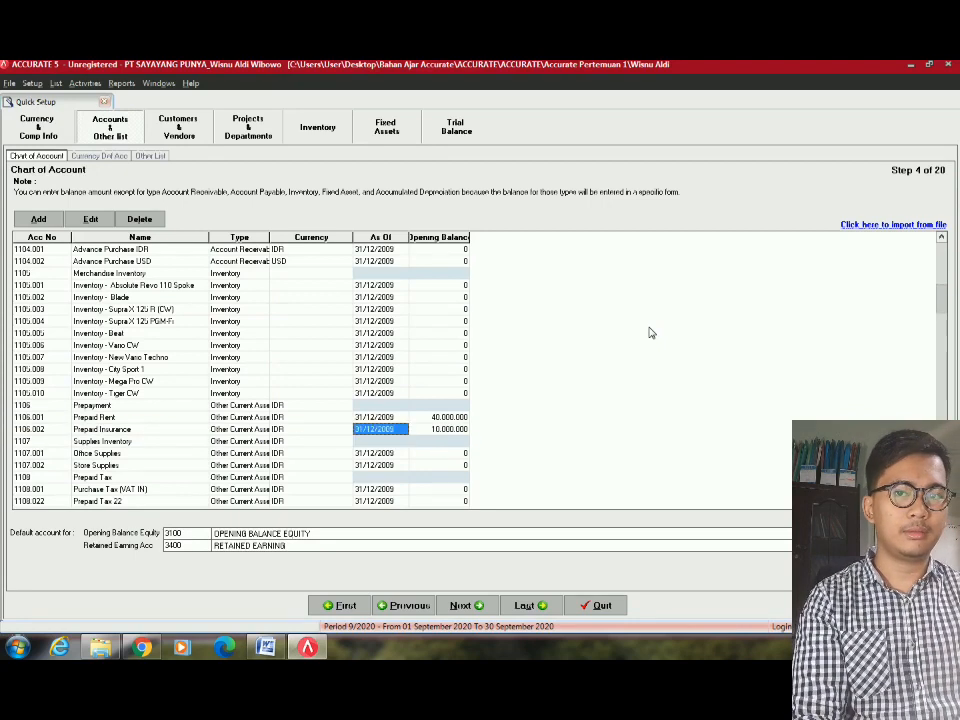
key("Tab")
Enter a 5.000.000 opening balance for Office Supplies after checking the Word table.
key("Down")
key("alt+Tab")
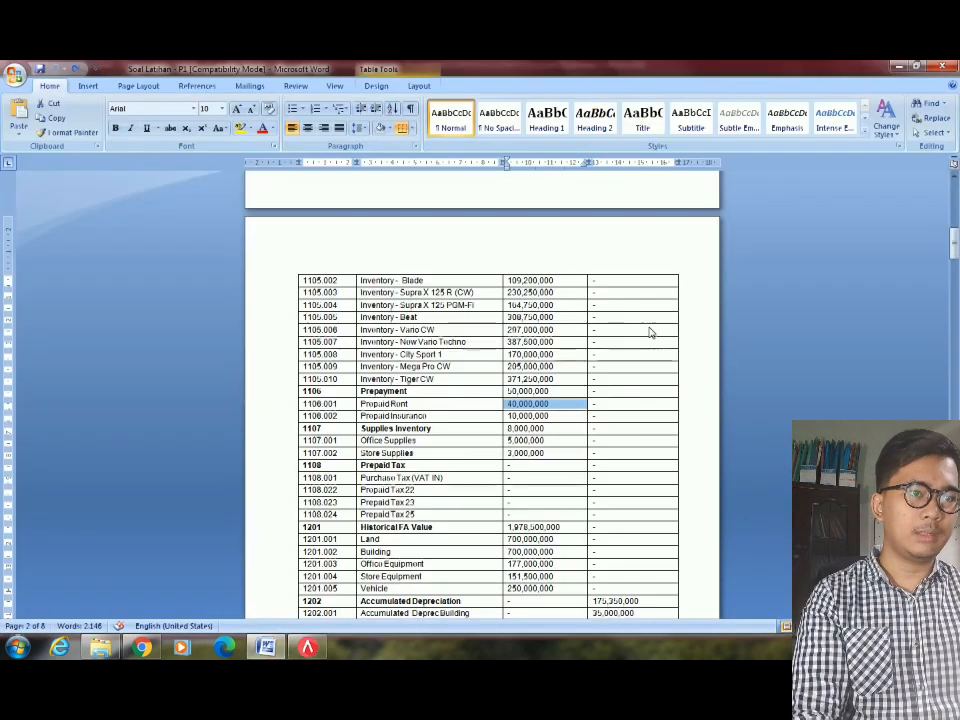
key("Down")
key("Down")
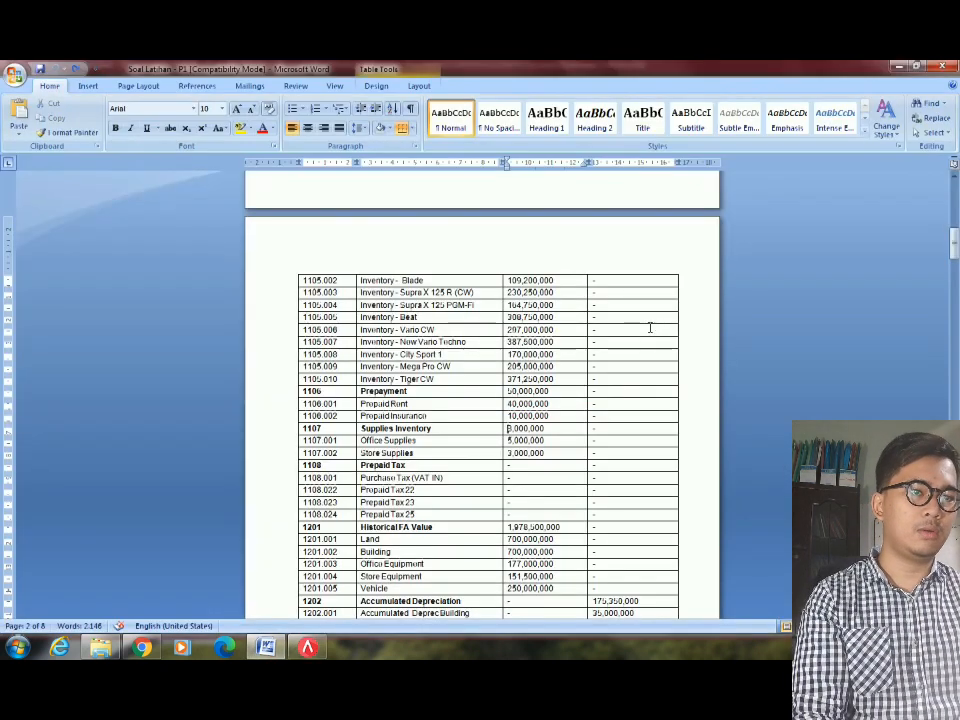
key("alt+Tab")
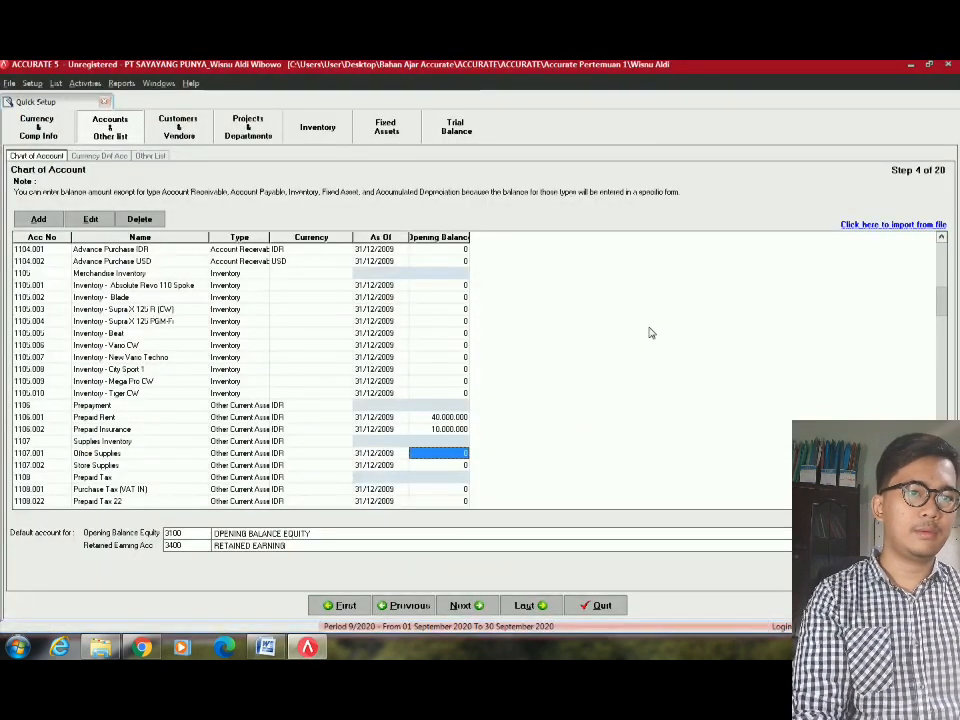
key("Down")
key("Left")
key("Left")
key("Left")
key("Left")
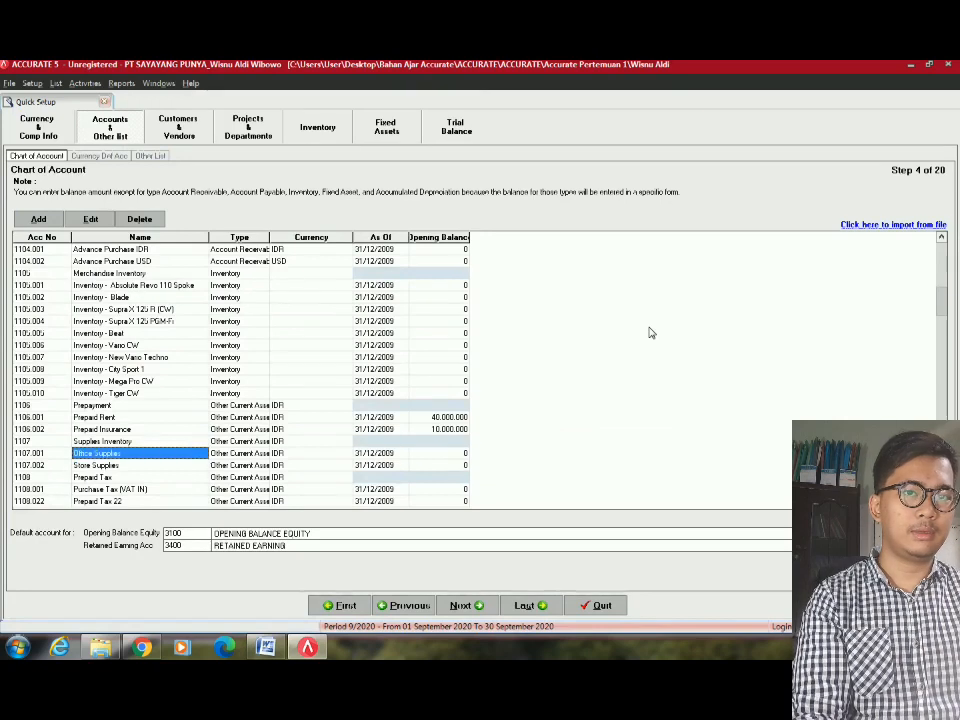
key("Right")
key("Right")
key("Right")
key("alt+Tab")
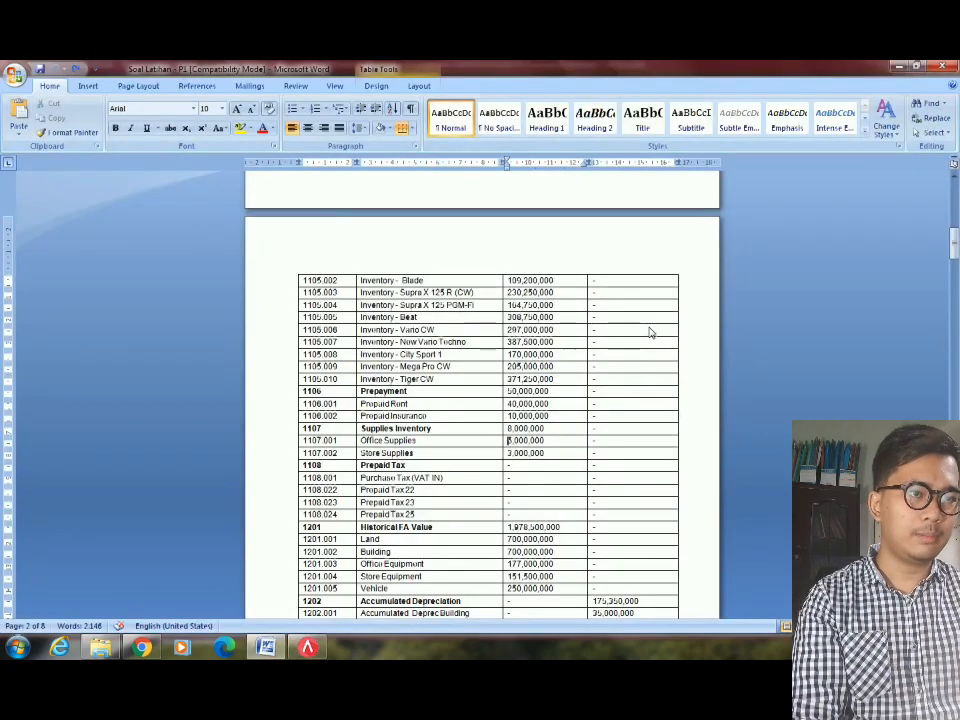
key("alt+Tab")
type("80")
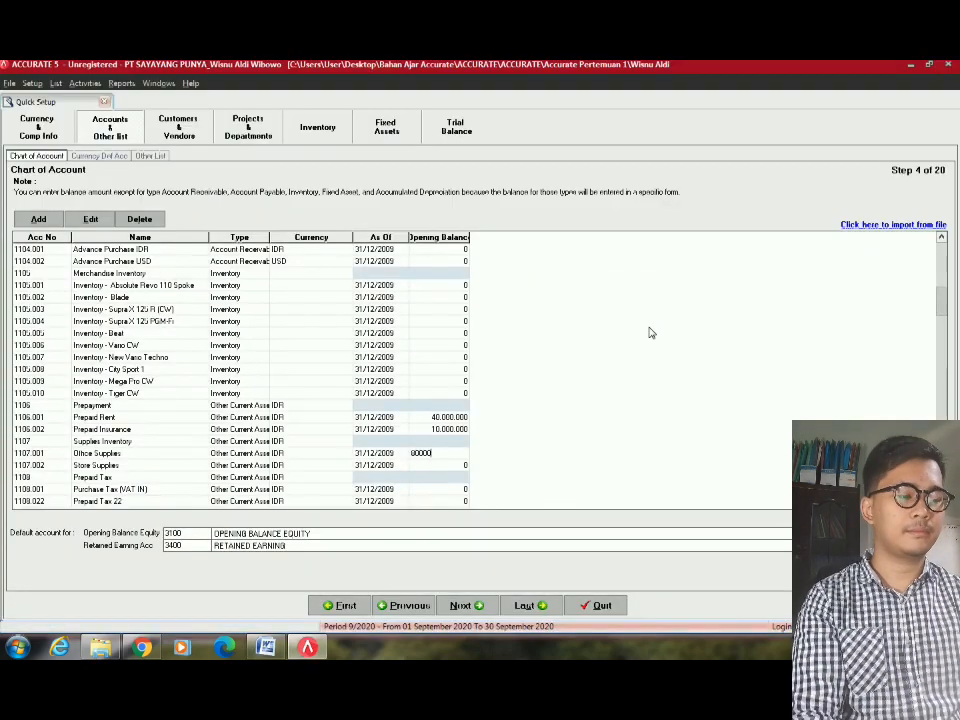
key("alt+Tab")
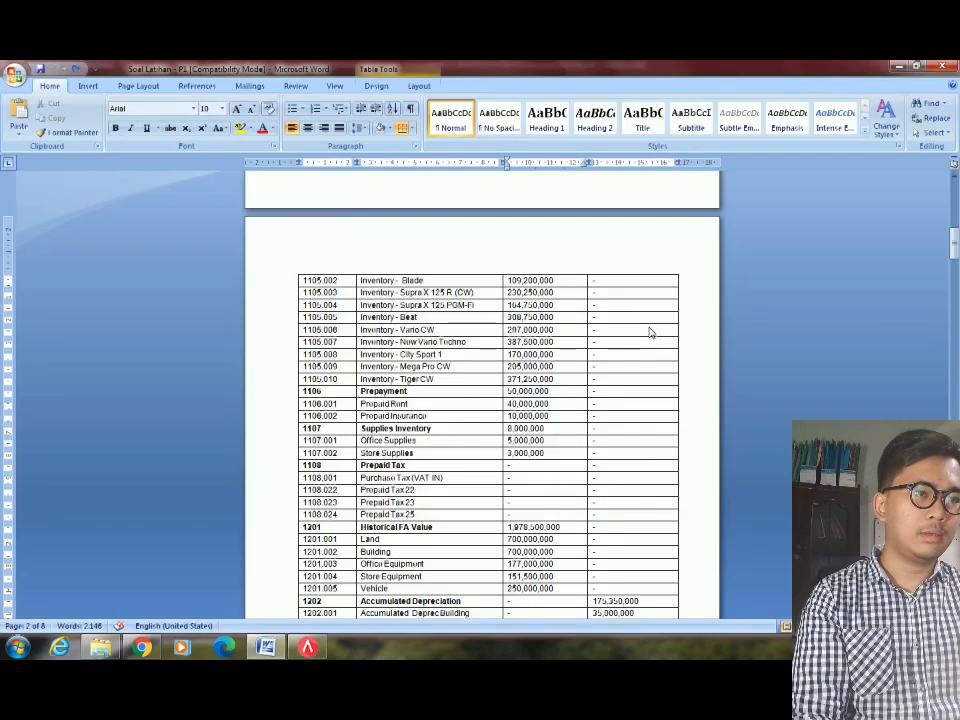
key("alt+Tab")
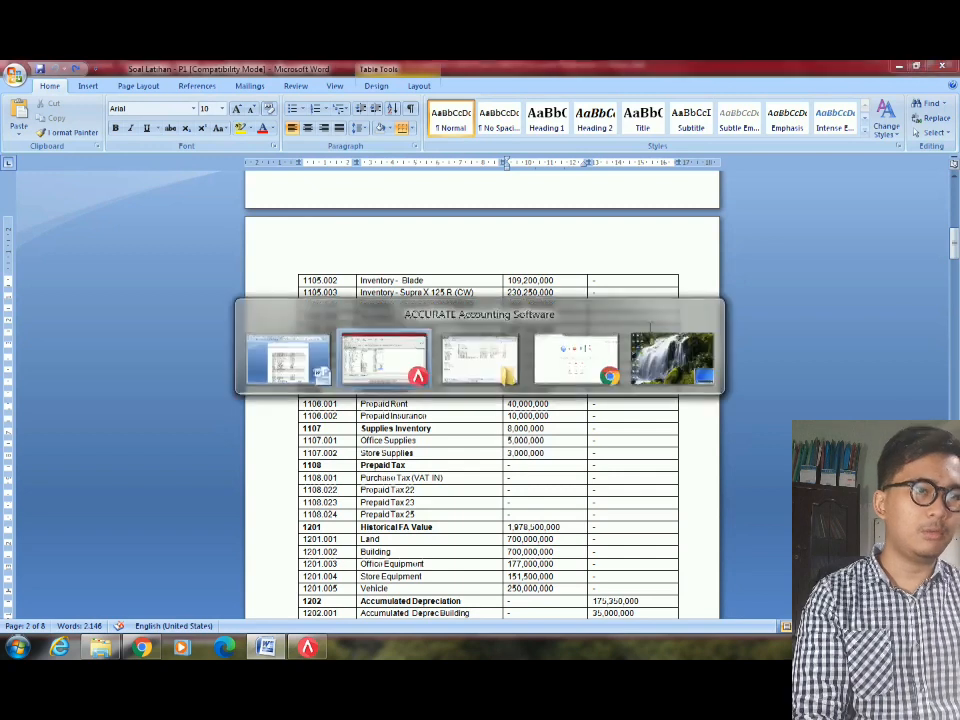
type("5.0")
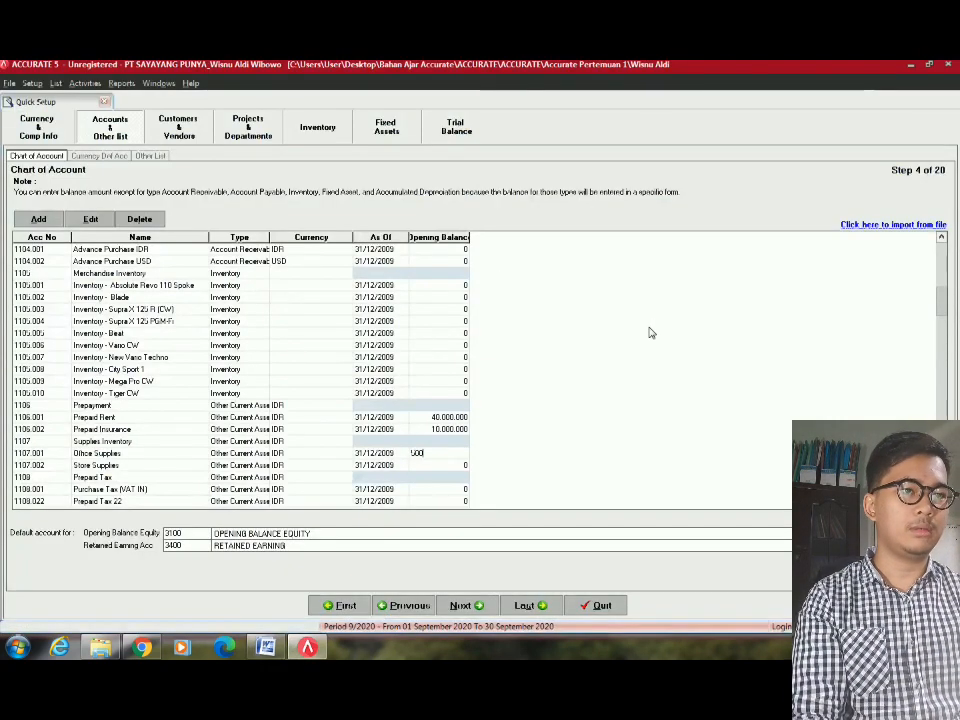
type("00.000")
key("Return")
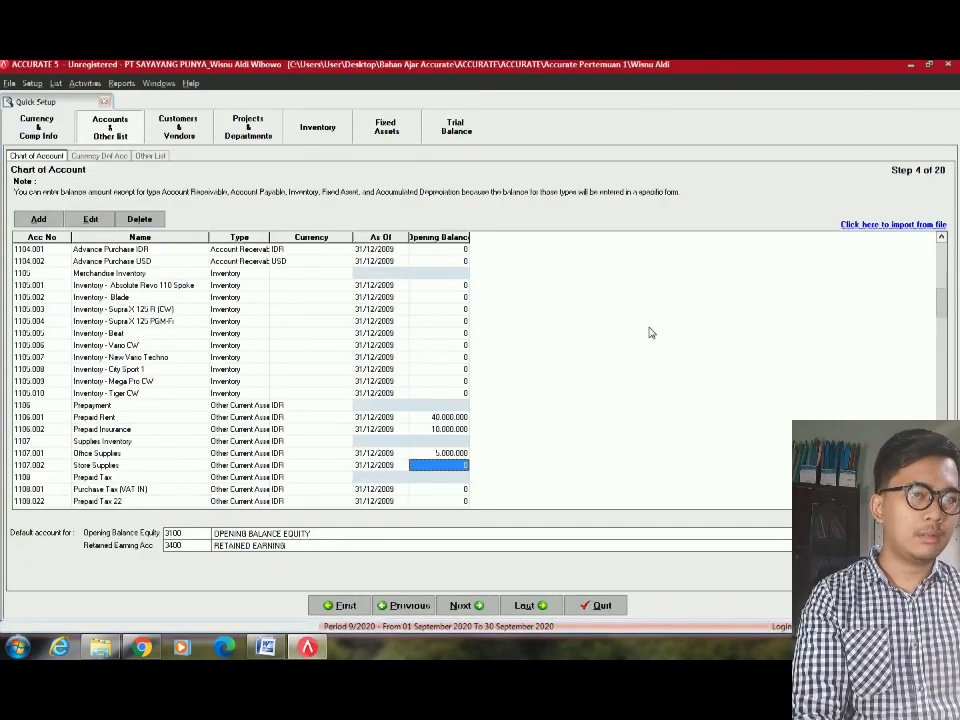
Enter a 3.000.000 opening balance for Store Supplies.
key("Up")
key("Up")
key("Down")
key("Down")
key("alt+Tab")
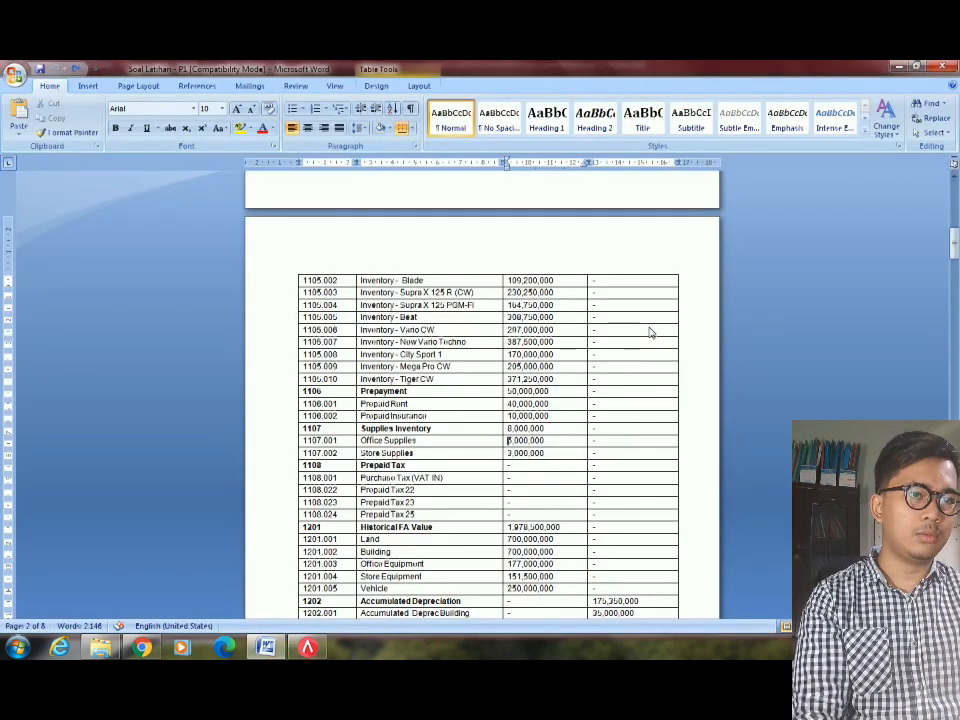
key("alt+Tab")
type("3,")
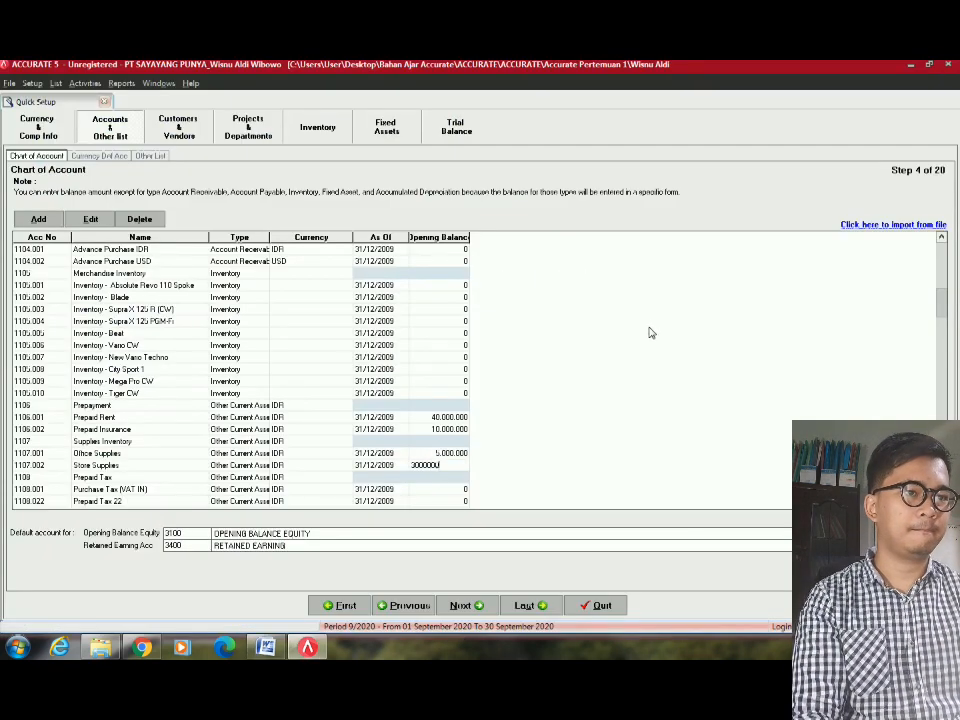
type("000,000")
key("Return")
key("Left")
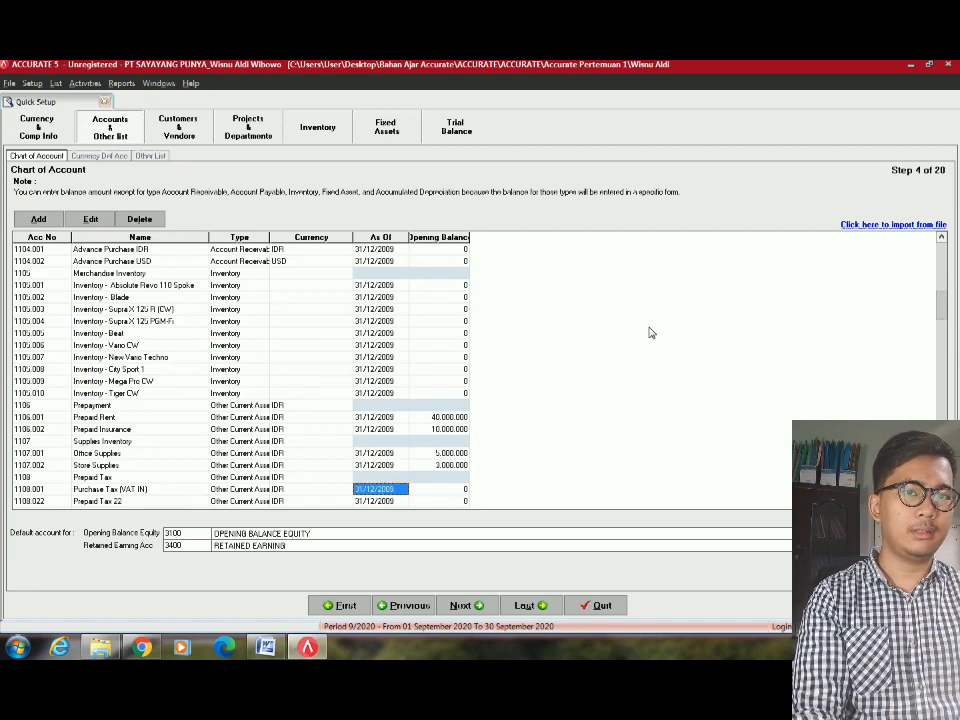
key("alt+Tab")
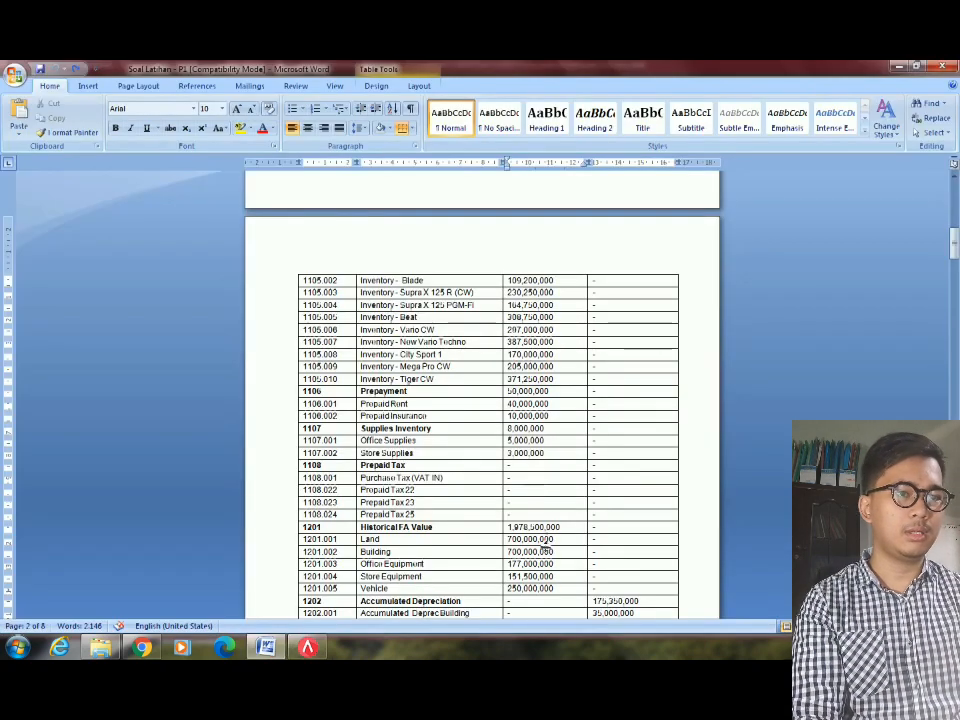
Scroll the Word trial balance down to the page-3 accounts table.
scroll(437, 461, "down", 1)
left_click(435, 469)
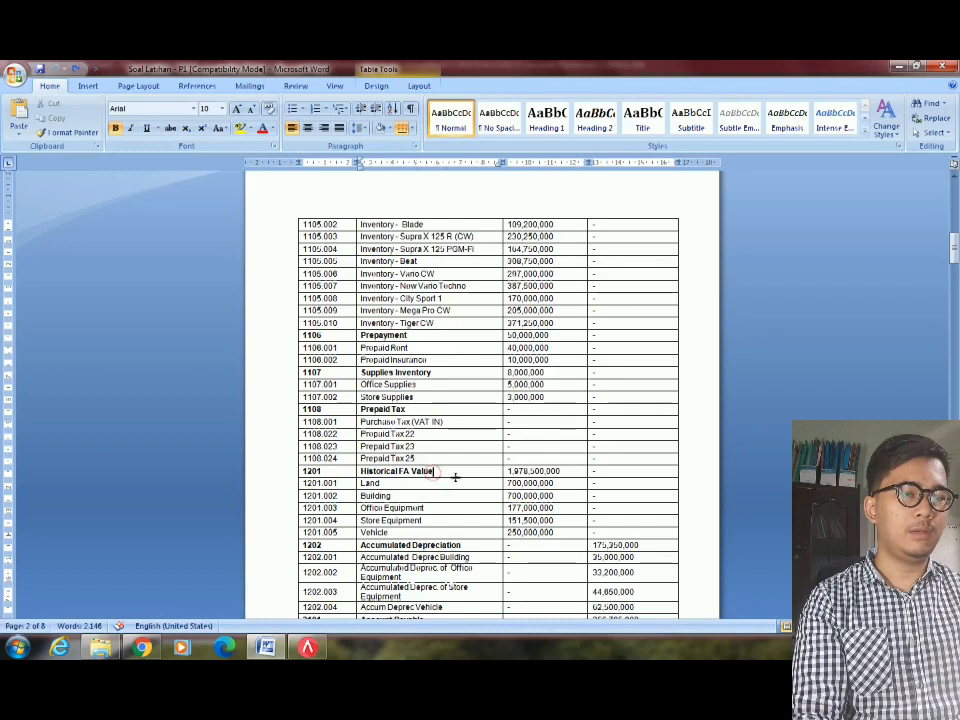
scroll(455, 478, "down", 2)
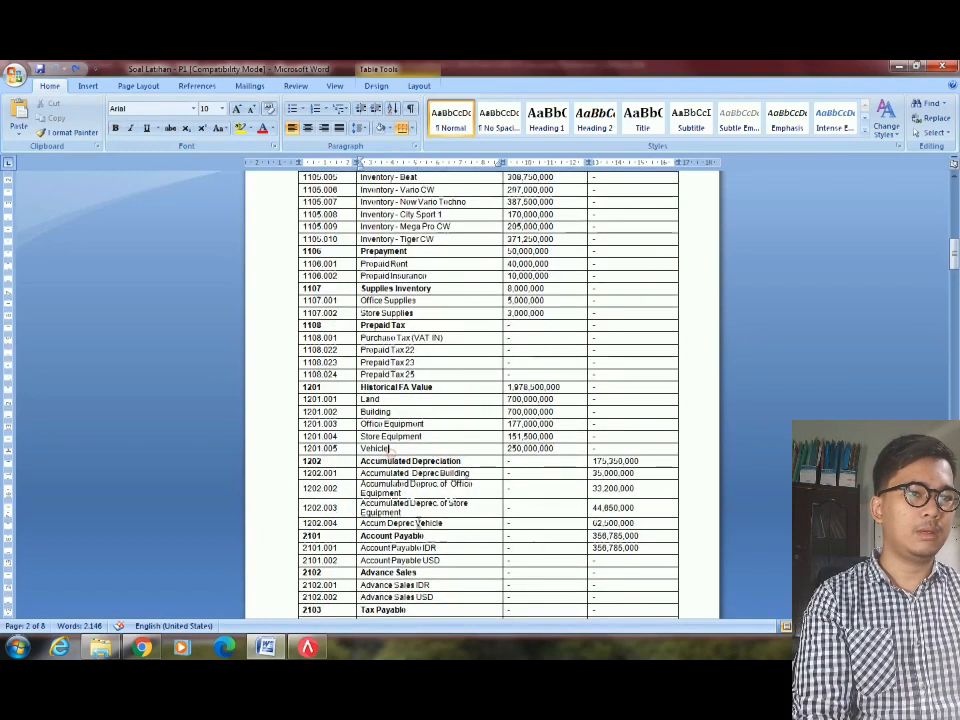
scroll(477, 502, "down", 1)
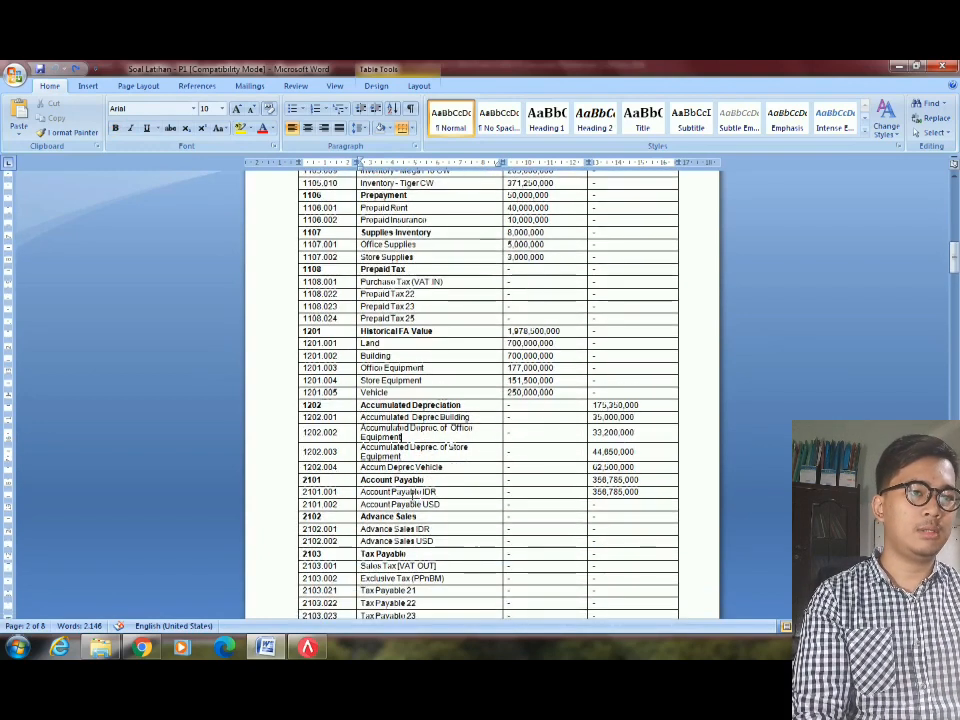
scroll(411, 492, "down", 8)
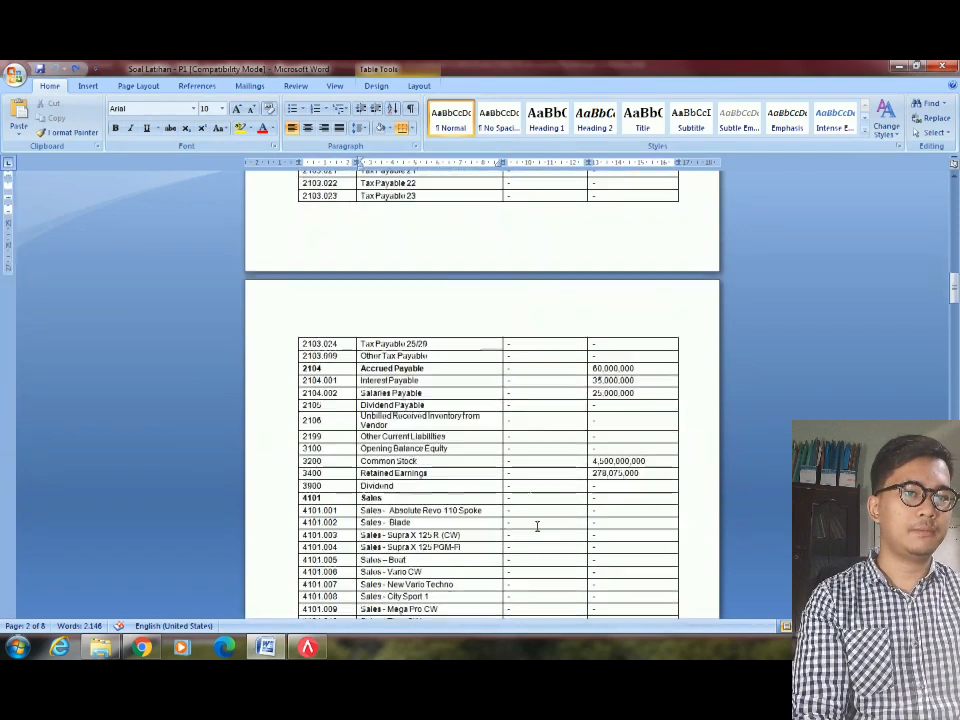
left_click(530, 423)
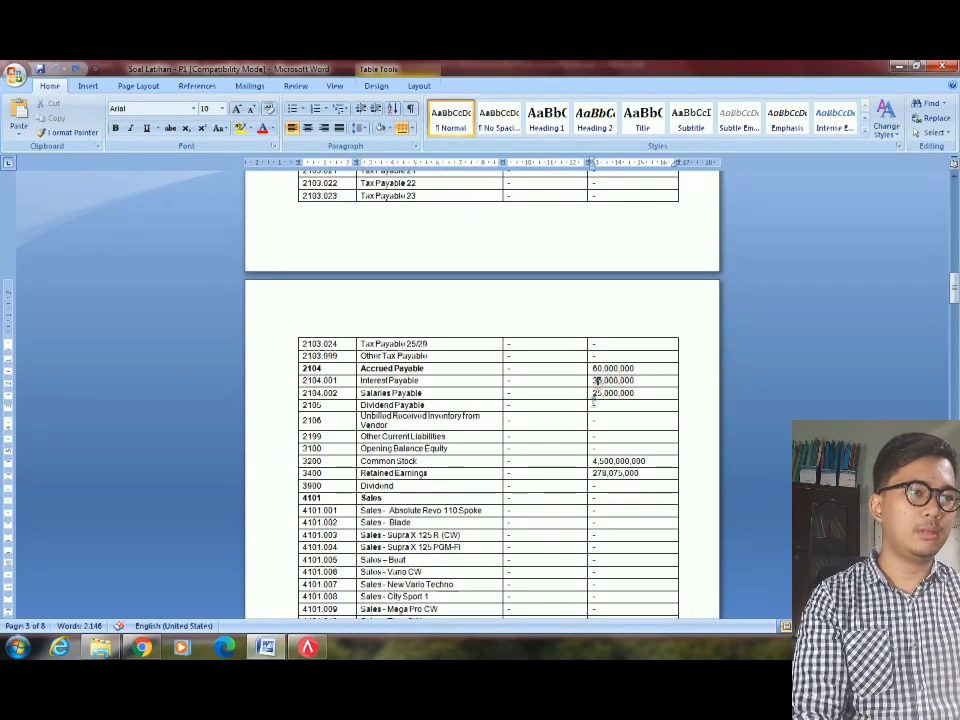
Move down the ACCURATE chart of accounts to Interest Payable's opening balance cell.
key("alt+Tab")
key("Down")
key("Down")
key("Down")
key("Down")
key("Down")
key("Down")
key("Down")
key("Down")
key("Down")
key("Down")
key("Down")
key("Down")
key("Down")
key("Down")
key("Down")
key("Down")
key("Down")
key("Down")
key("Down")
key("Down")
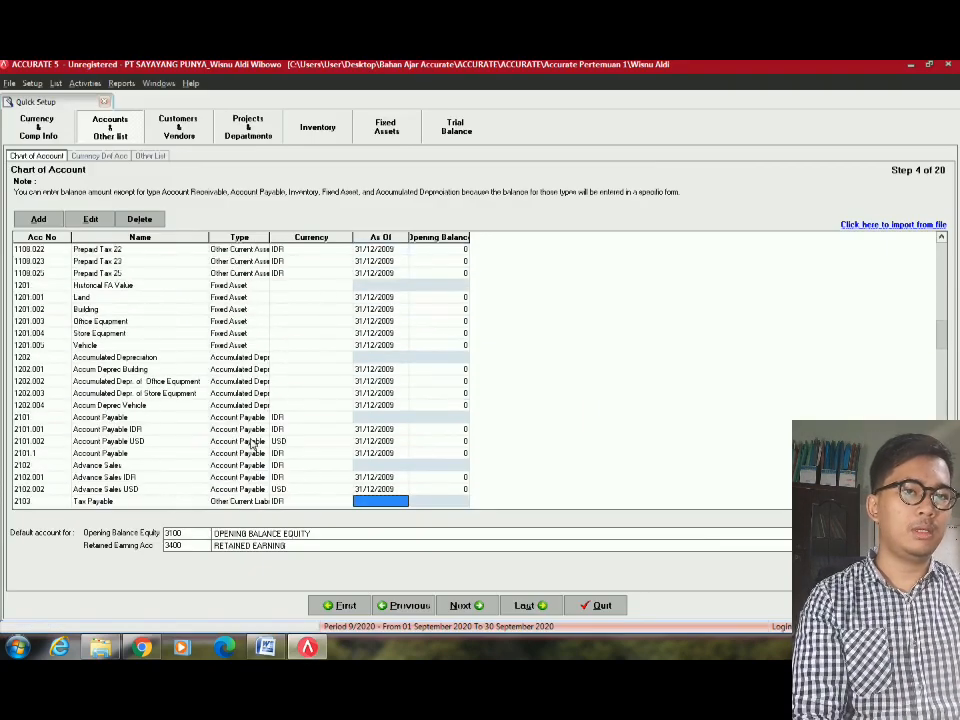
left_click(240, 417)
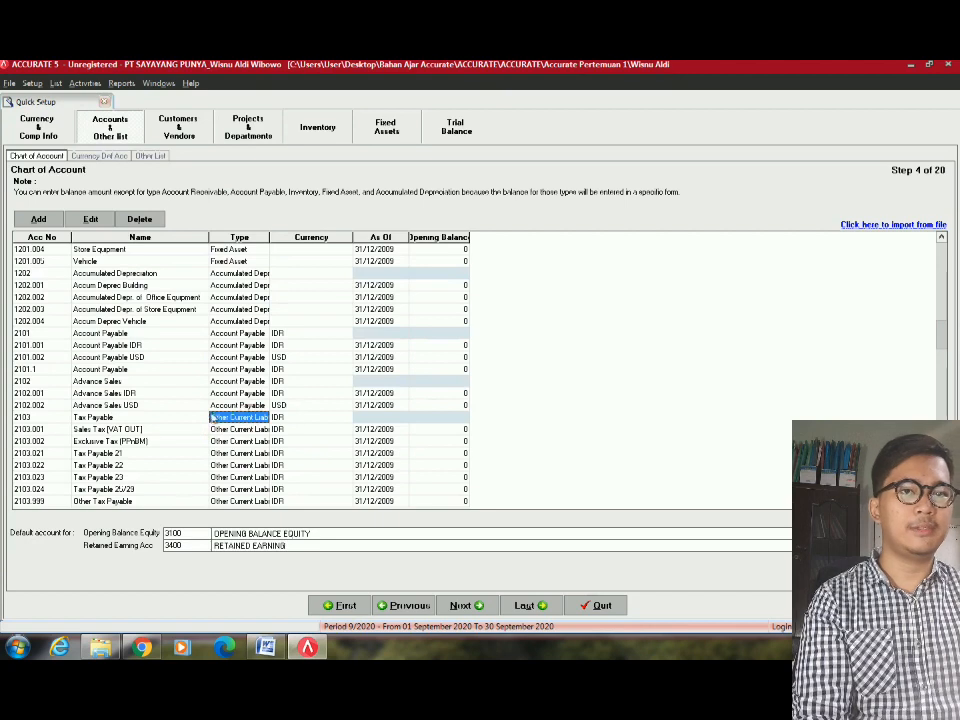
left_click(128, 429)
key("Down")
key("Down")
key("Down")
key("Down")
key("Down")
key("Down")
key("Down")
key("Down")
key("Down")
key("Down")
key("Down")
key("Down")
key("Down")
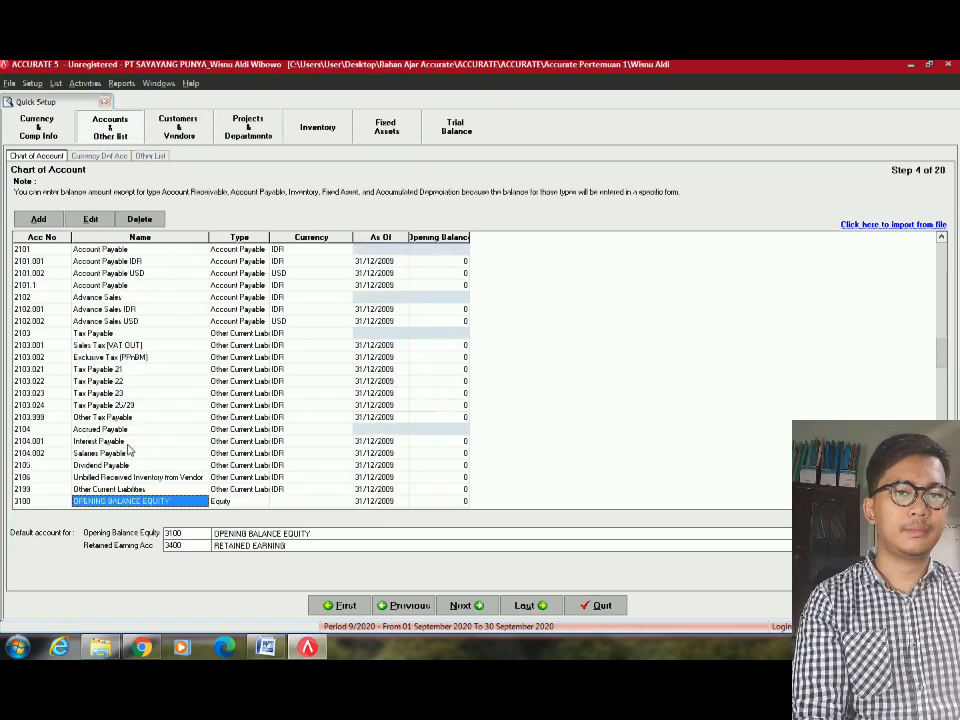
key("Down")
key("Down")
key("Down")
key("Down")
key("Down")
key("Down")
key("Down")
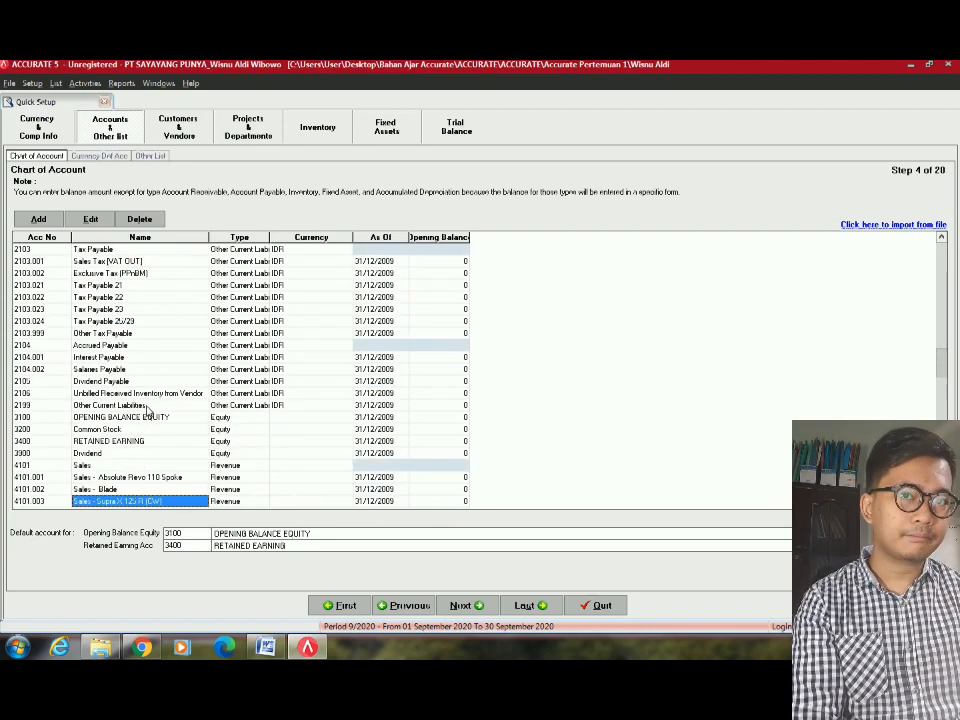
key("alt+Tab")
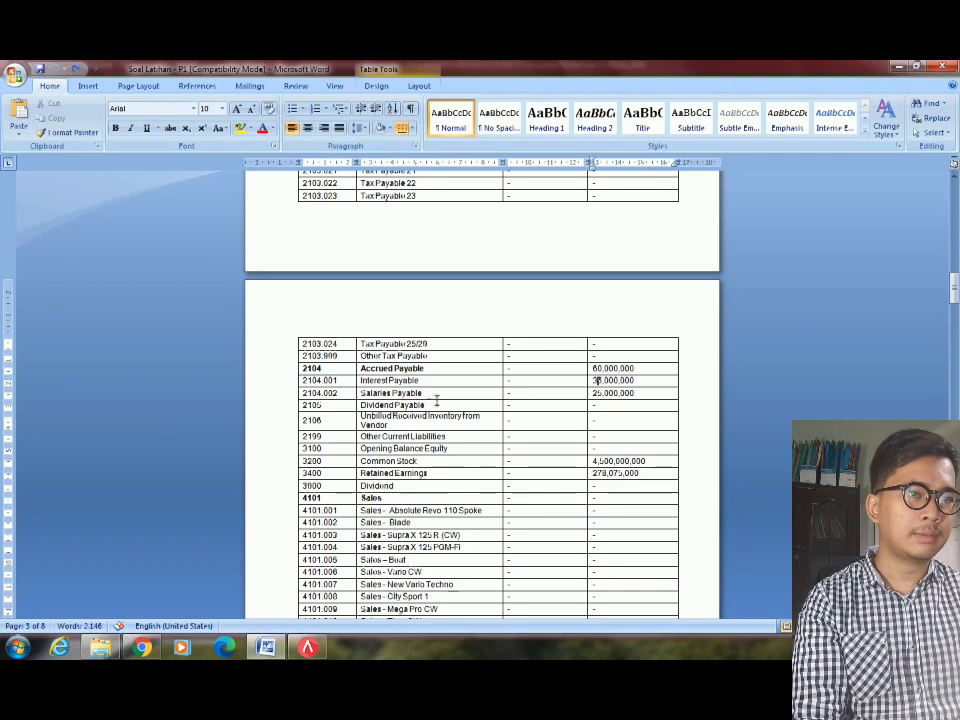
key("alt+Tab")
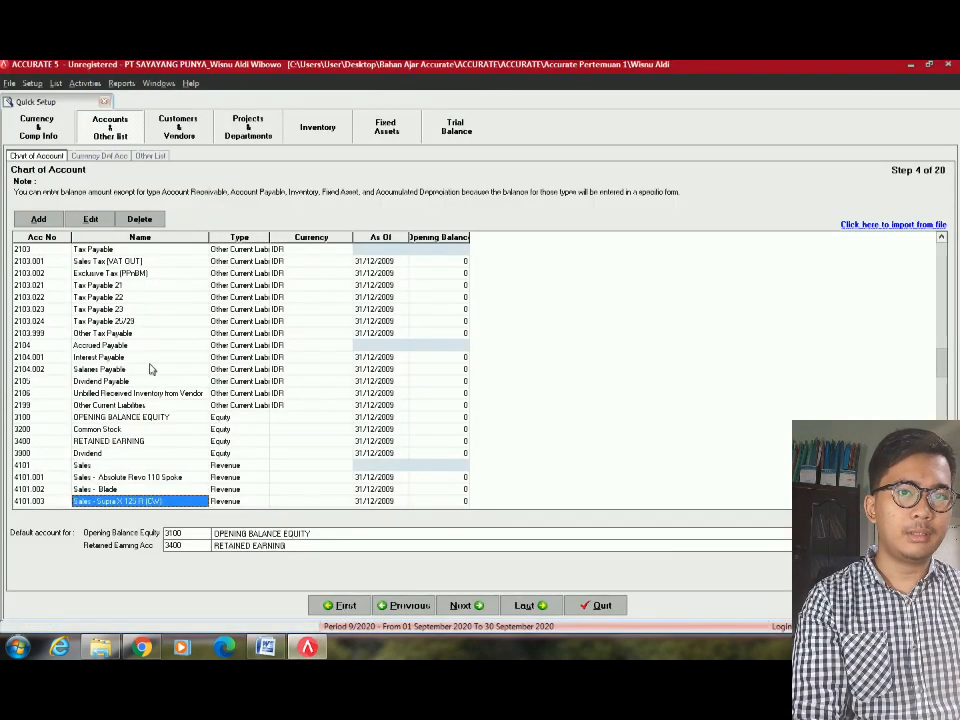
left_click(120, 358)
left_click(437, 358)
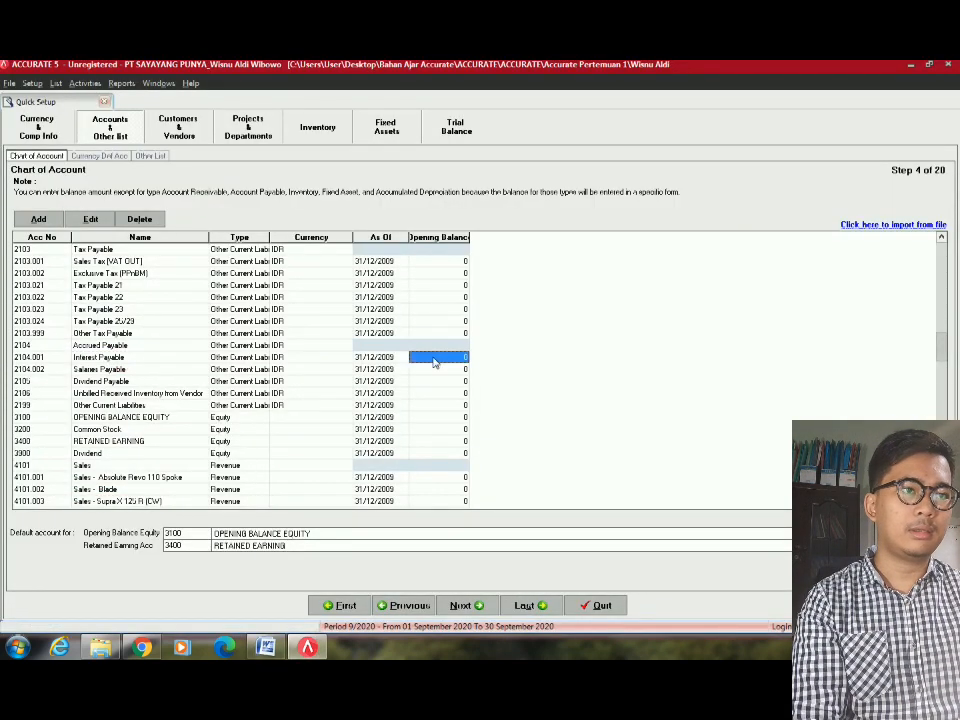
Commit Interest Payable at 35.000.000 and enter 25.000.000 for Salaries Payable.
key("alt+Tab")
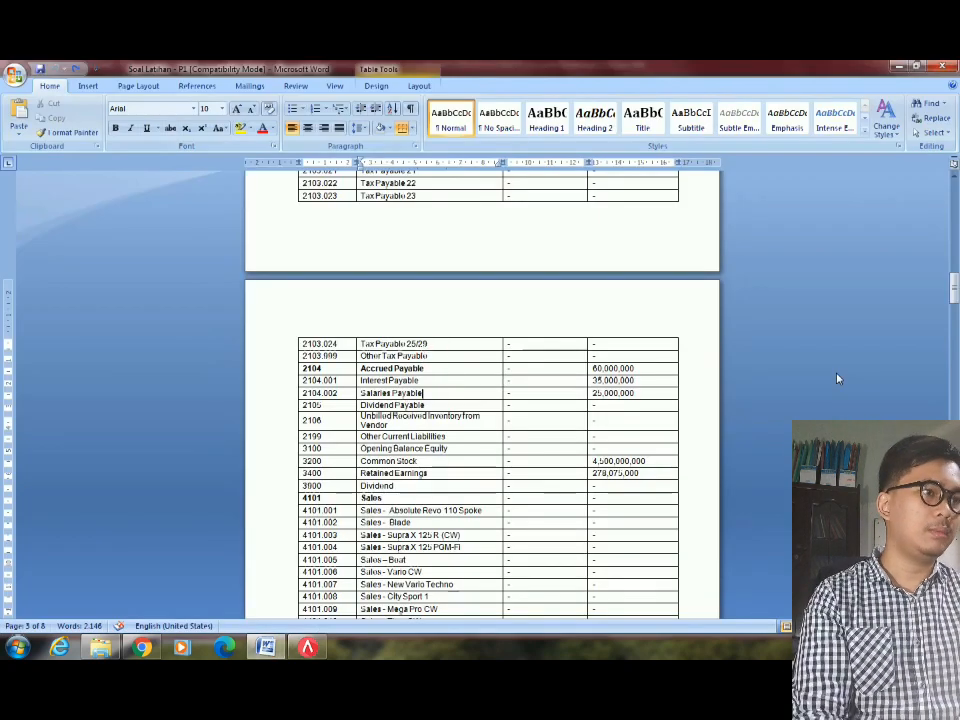
key("alt")
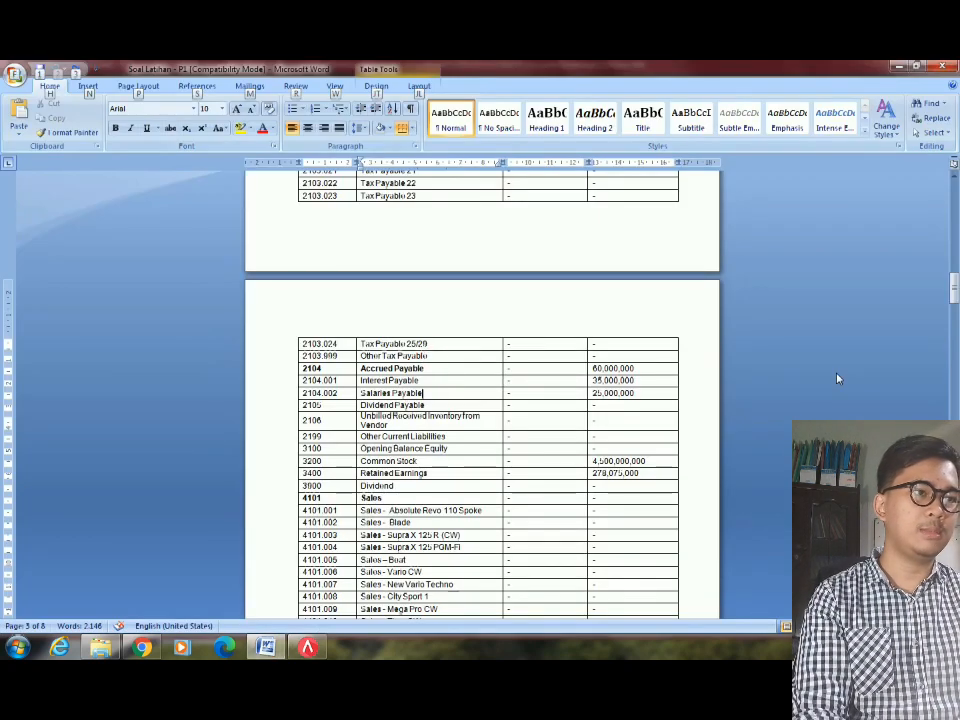
key("alt+Tab")
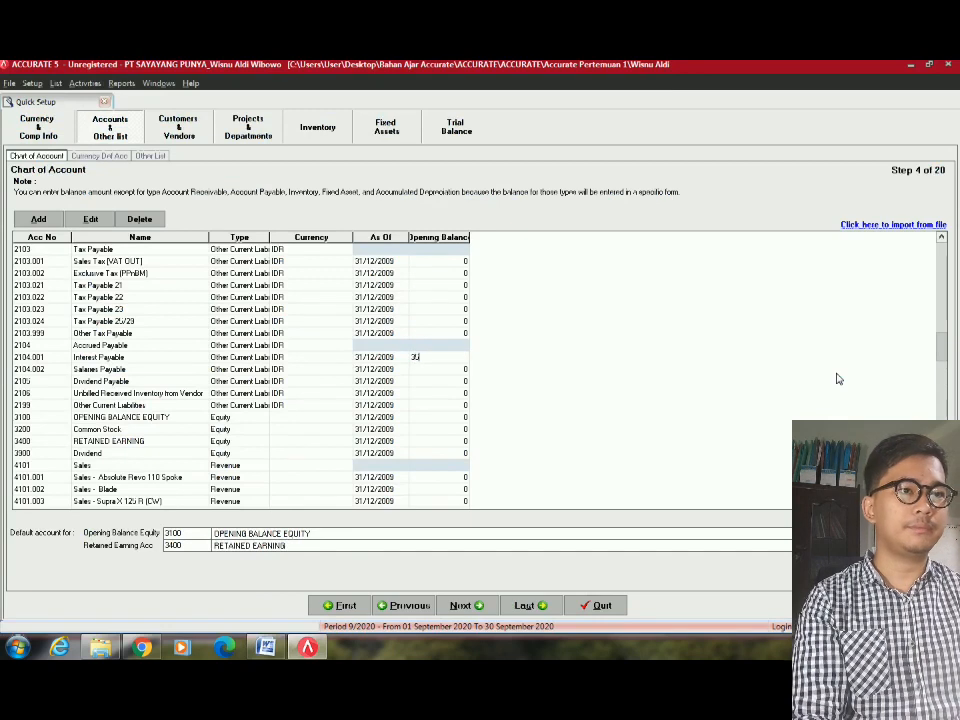
key("Return")
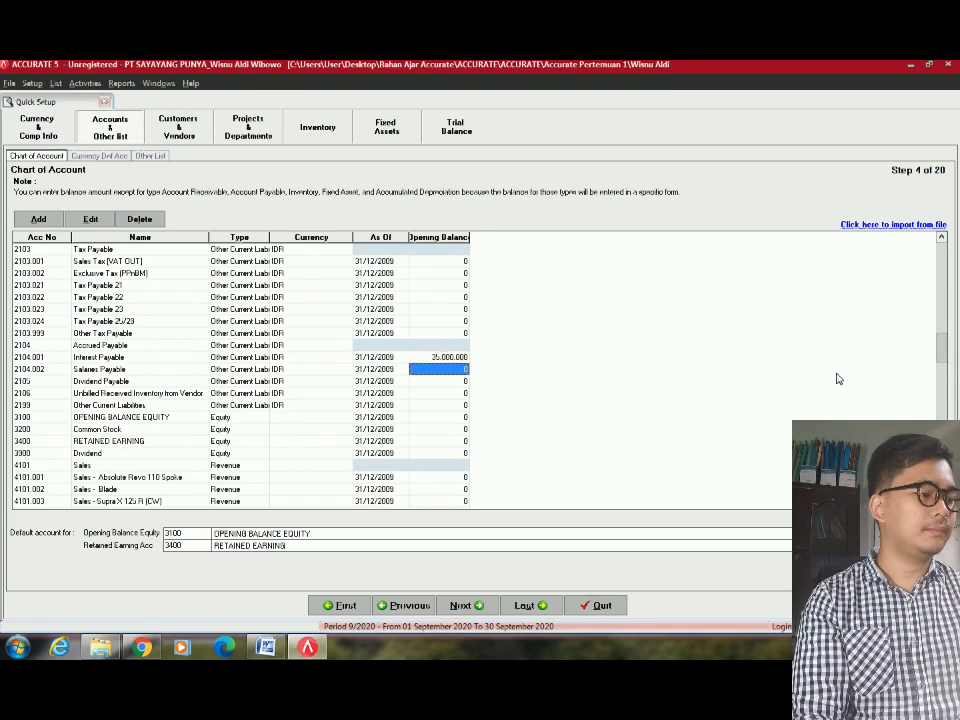
type("25.0")
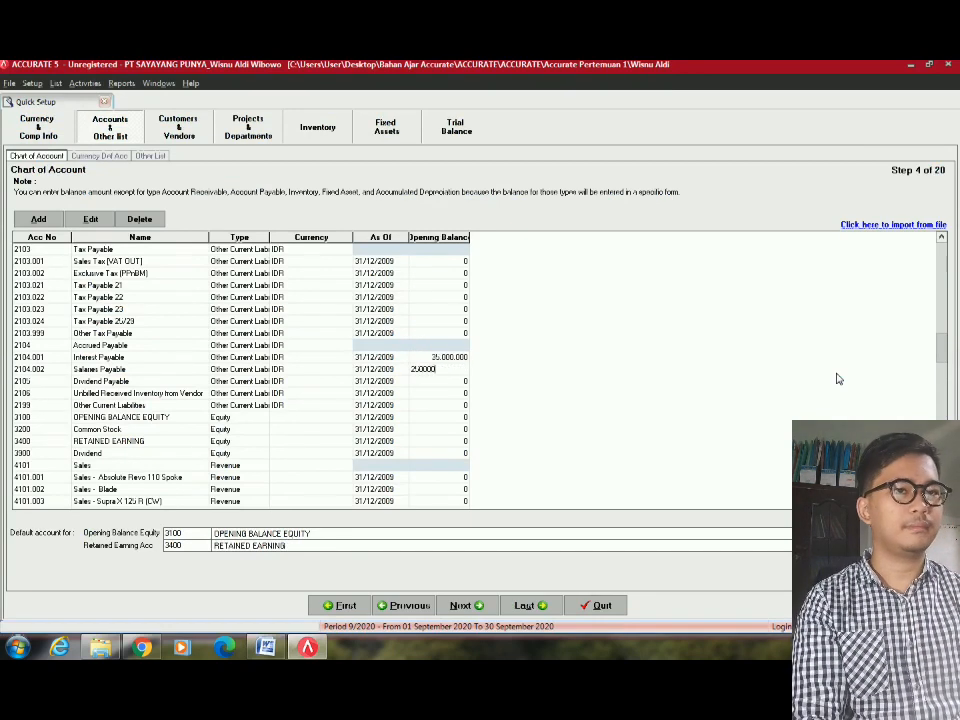
type("00.000")
key("Return")
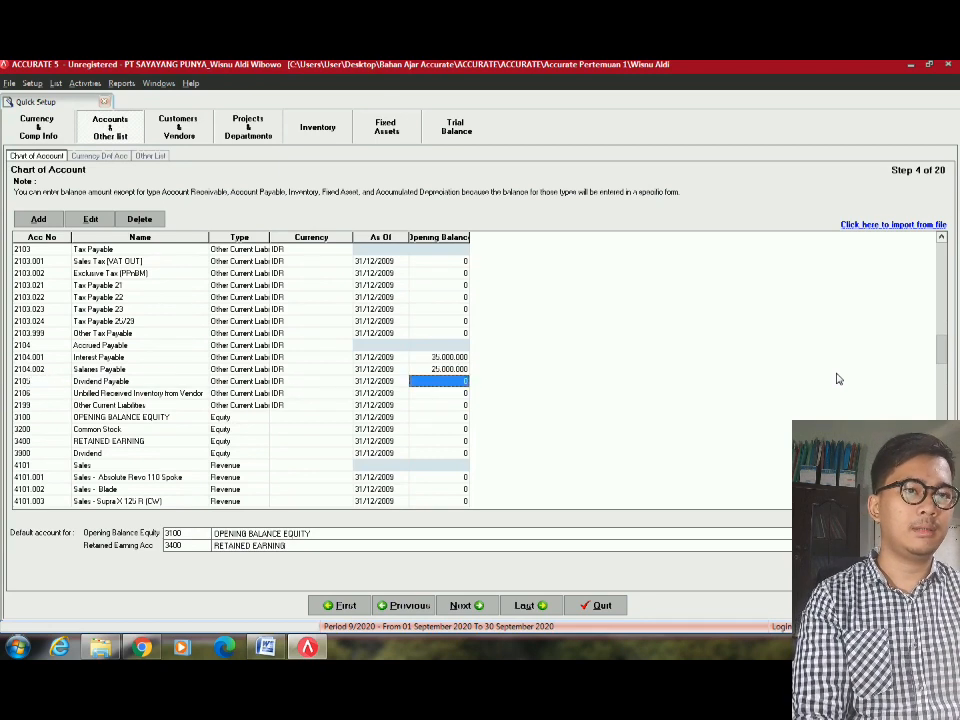
key("alt+Tab")
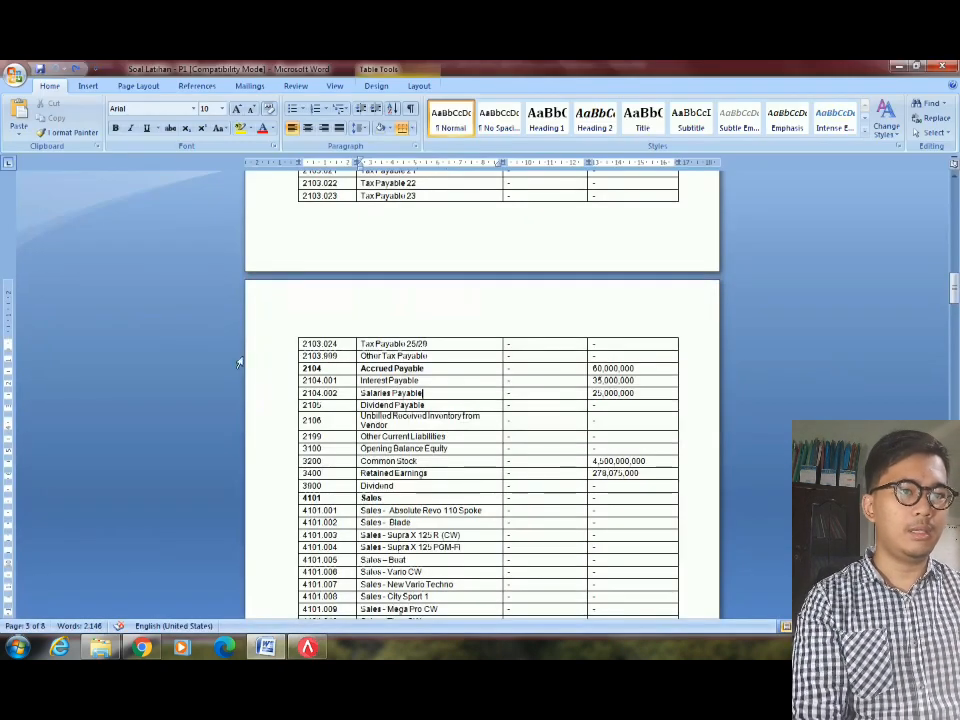
key("Down")
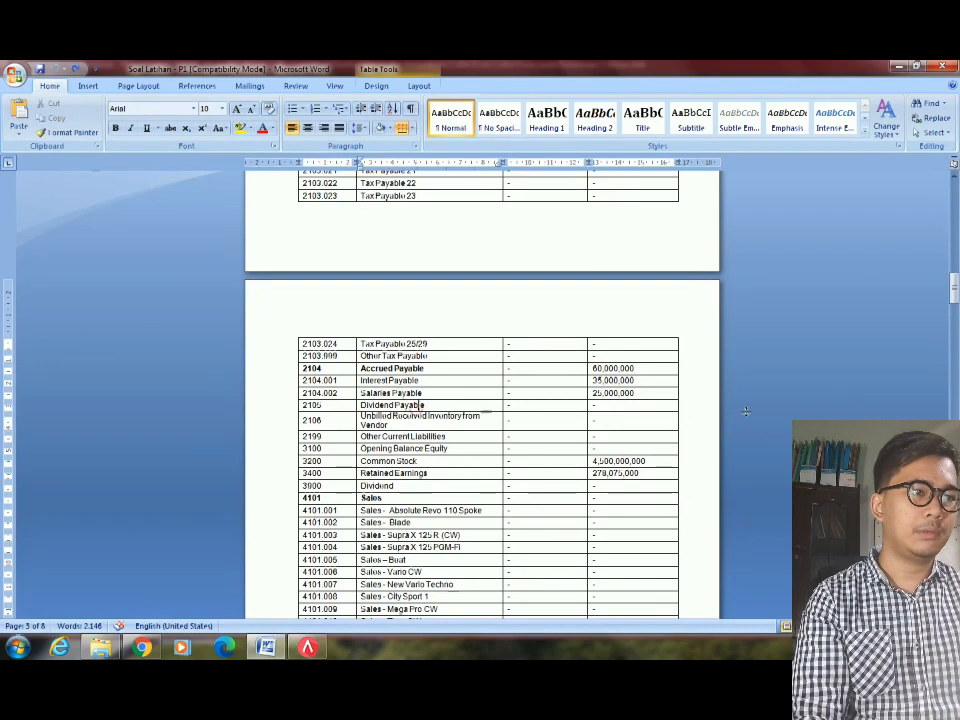
key("alt+Tab")
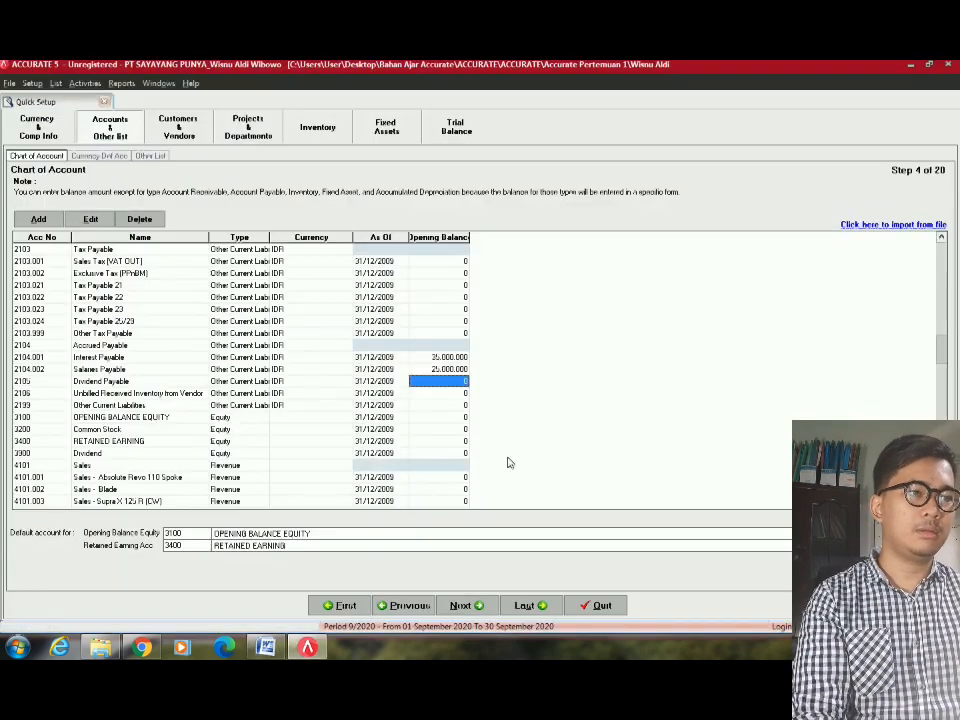
Enter the 4.500.000.000 equity figure from the trial balance, landing on row 3100.
key("Down")
key("Down")
key("Down")
key("Down")
key("Down")
key("Down")
key("Down")
key("Down")
key("Down")
key("Down")
key("Down")
key("Down")
key("Down")
key("Down")
key("Down")
key("Down")
key("Down")
key("Down")
key("Down")
key("Down")
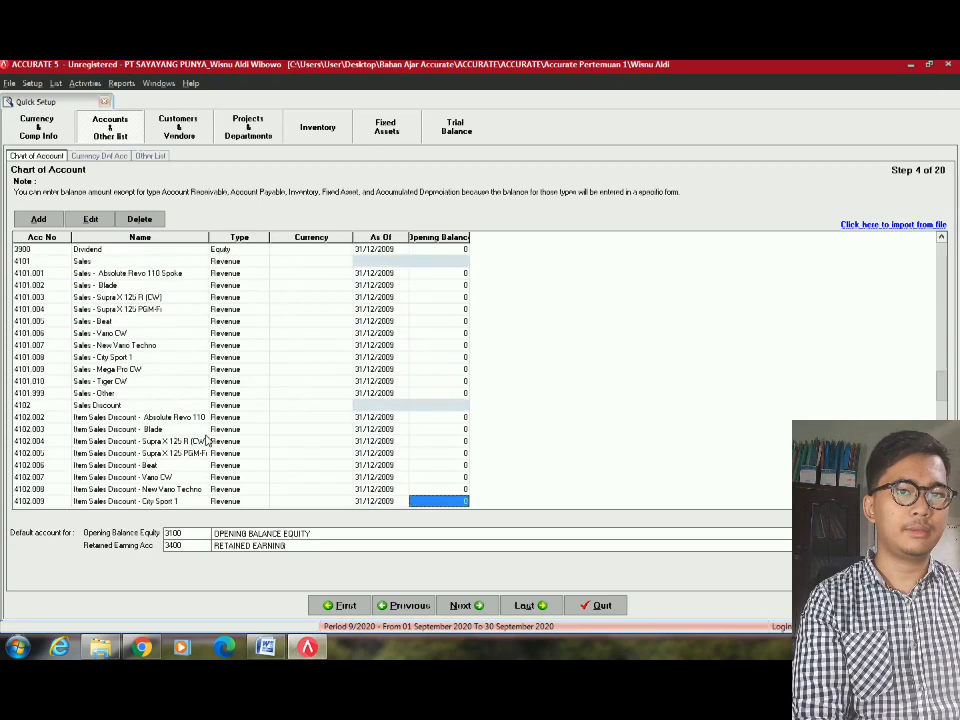
key("Down")
key("Down")
key("Down")
key("Down")
key("Down")
key("Down")
key("Down")
key("Down")
key("Down")
key("Down")
key("Down")
key("Down")
key("Down")
key("Down")
key("Down")
key("Down")
key("Down")
key("Down")
key("Down")
key("Down")
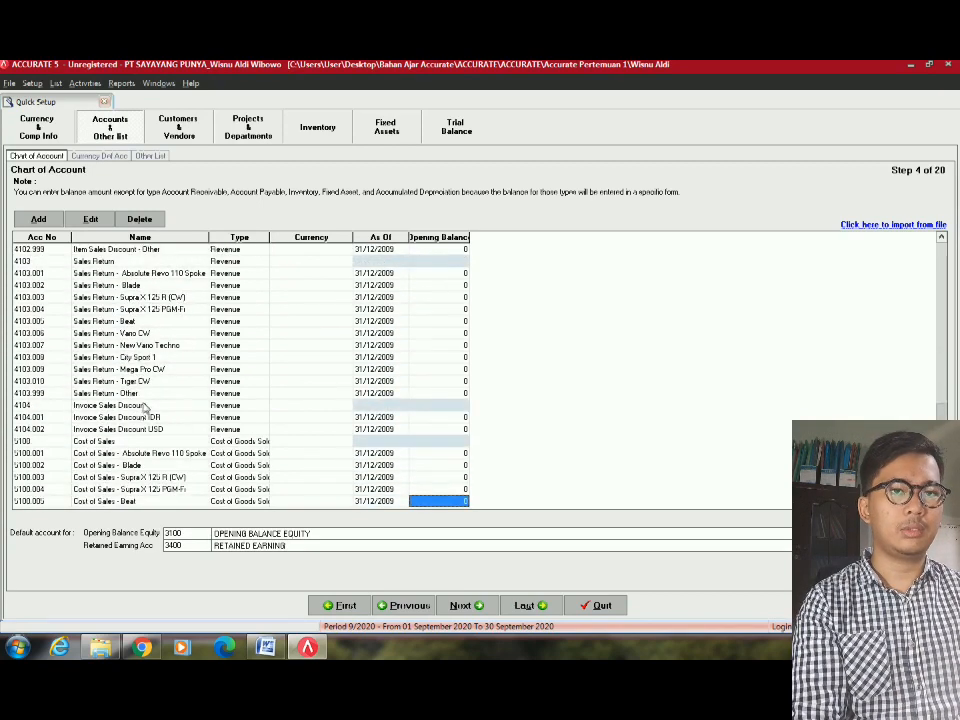
key("Down")
key("Down")
key("Down")
key("Down")
key("Down")
key("Down")
key("Down")
key("Down")
key("Down")
key("Down")
key("Down")
key("Down")
key("Down")
key("Down")
key("Up")
key("Up")
key("Up")
key("Up")
key("Up")
key("Up")
key("Up")
key("Up")
key("Up")
key("Up")
key("Up")
key("Up")
key("Up")
key("Up")
key("Up")
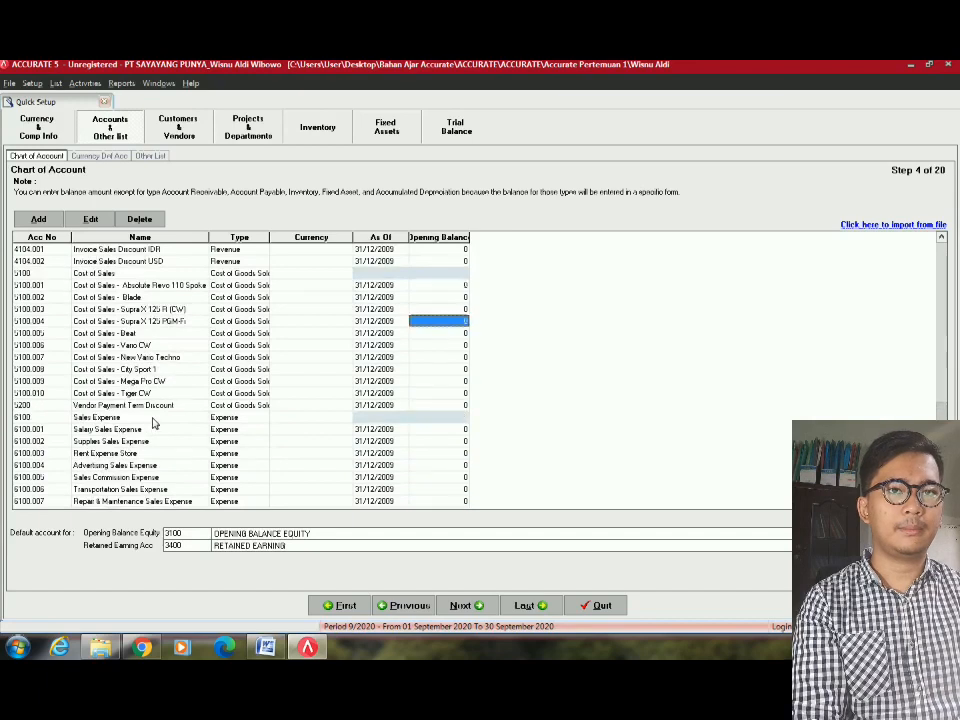
key("Up")
key("Up")
key("Up")
key("Up")
key("Up")
key("Up")
key("Up")
key("Up")
key("Up")
key("Up")
key("Up")
key("Up")
key("Up")
key("Up")
key("Up")
key("Up")
key("Up")
key("Up")
key("Up")
key("Up")
scroll(137, 397, "up", 5)
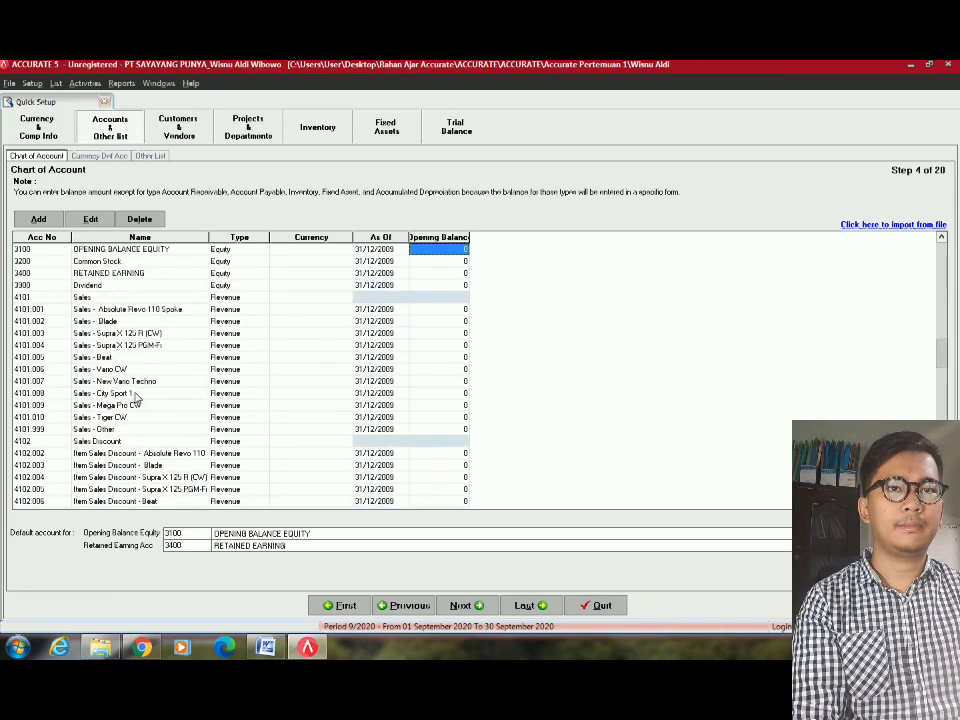
left_click(148, 345)
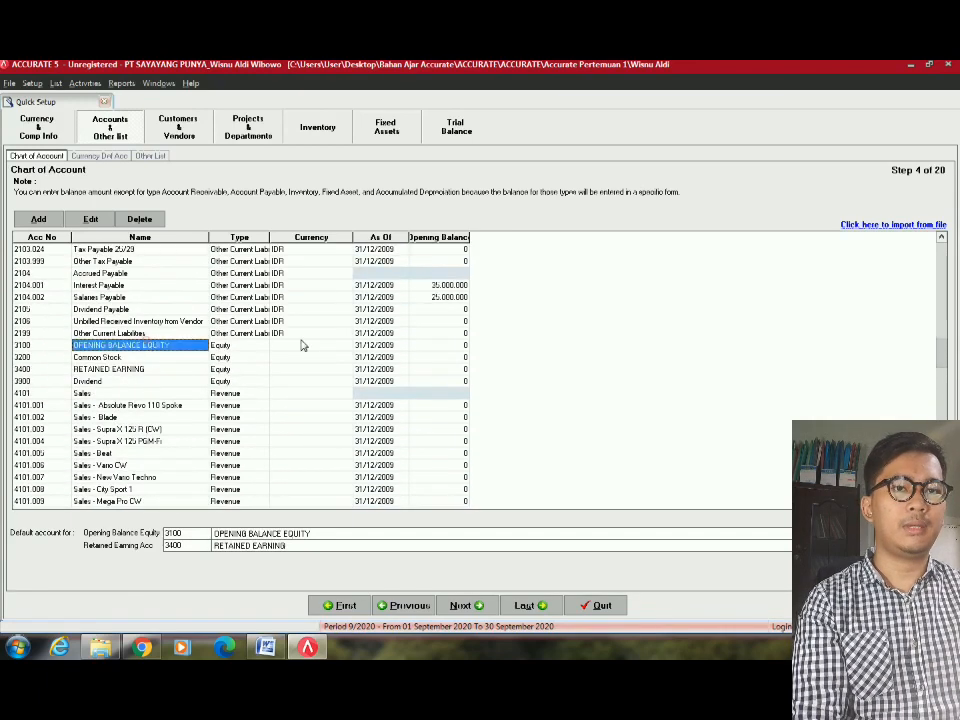
left_click(396, 345)
key("alt+Tab")
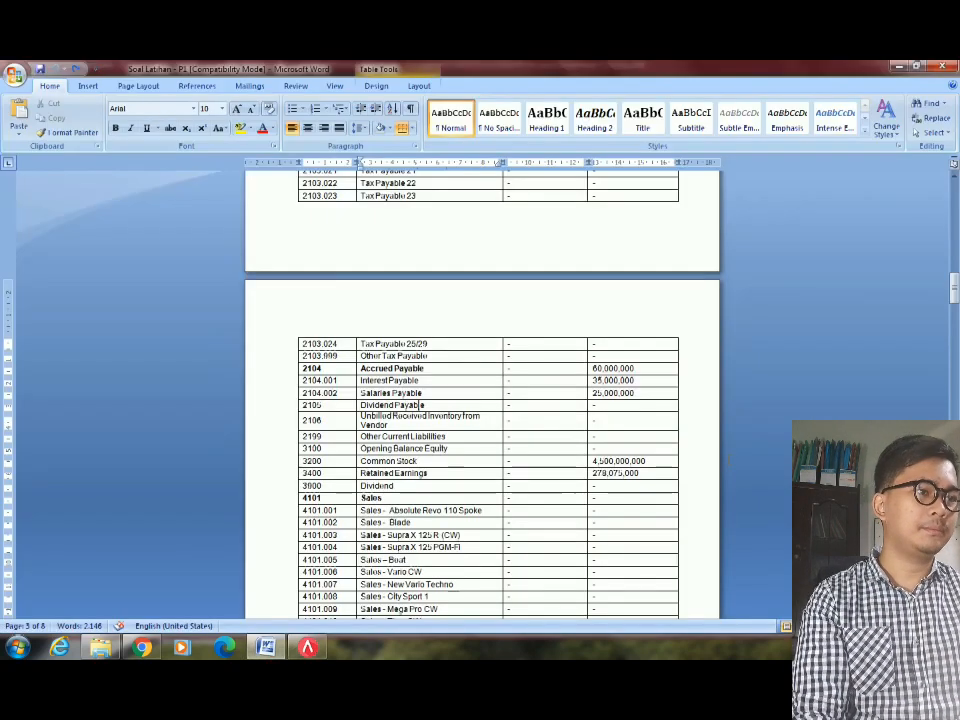
key("alt+Tab")
type("4")
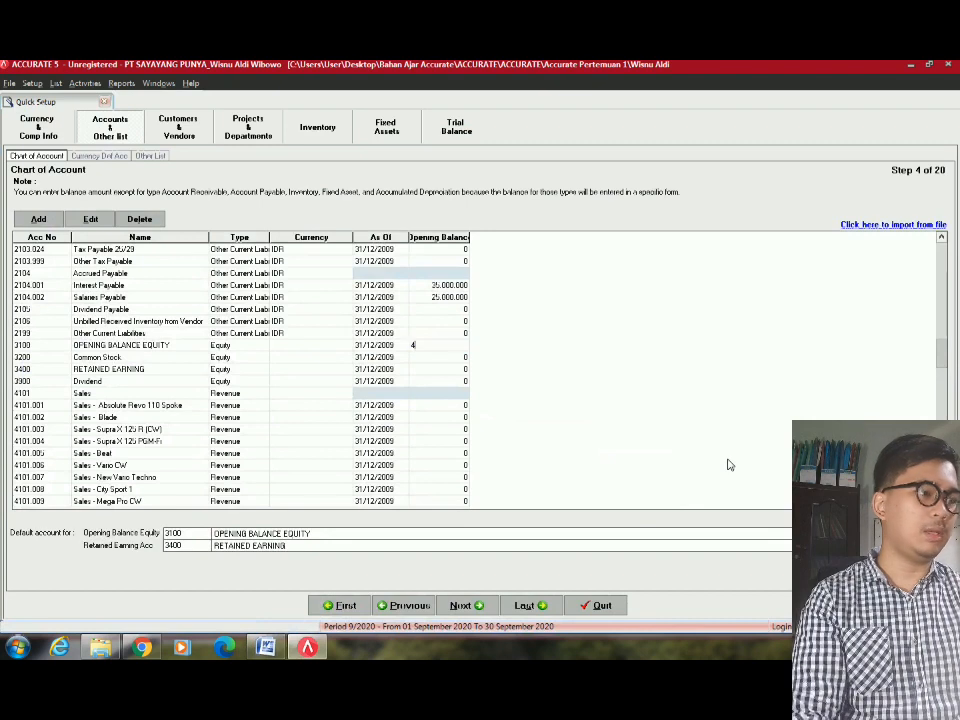
type(",500,000,000")
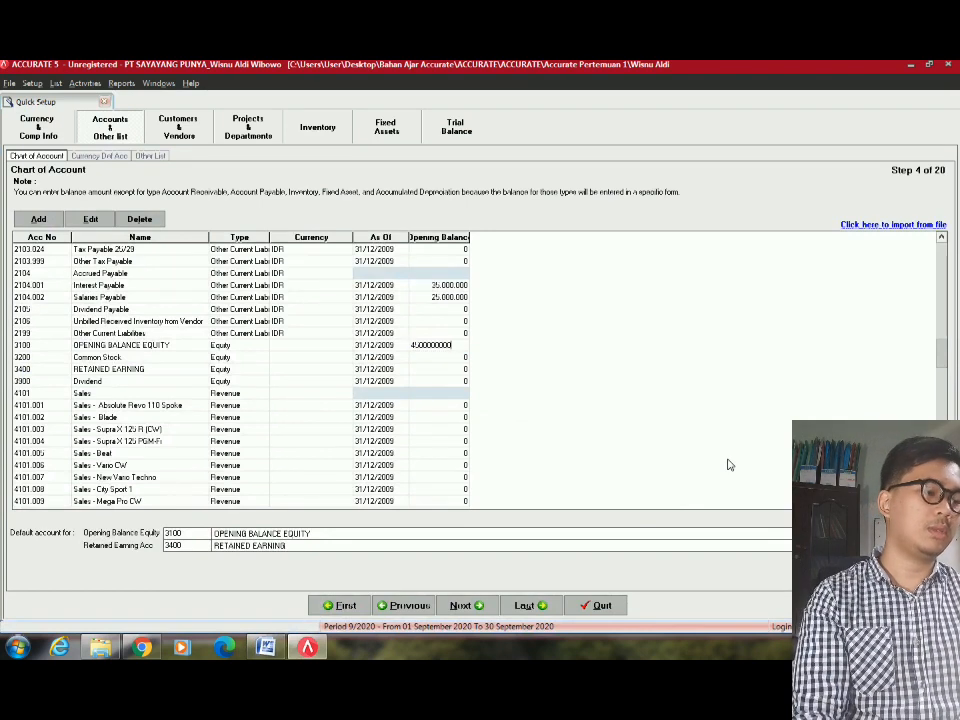
key("Return")
Clear the wrong balance on Opening Balance Equity and give Common Stock 4.500.000.000.
key("alt+Tab")
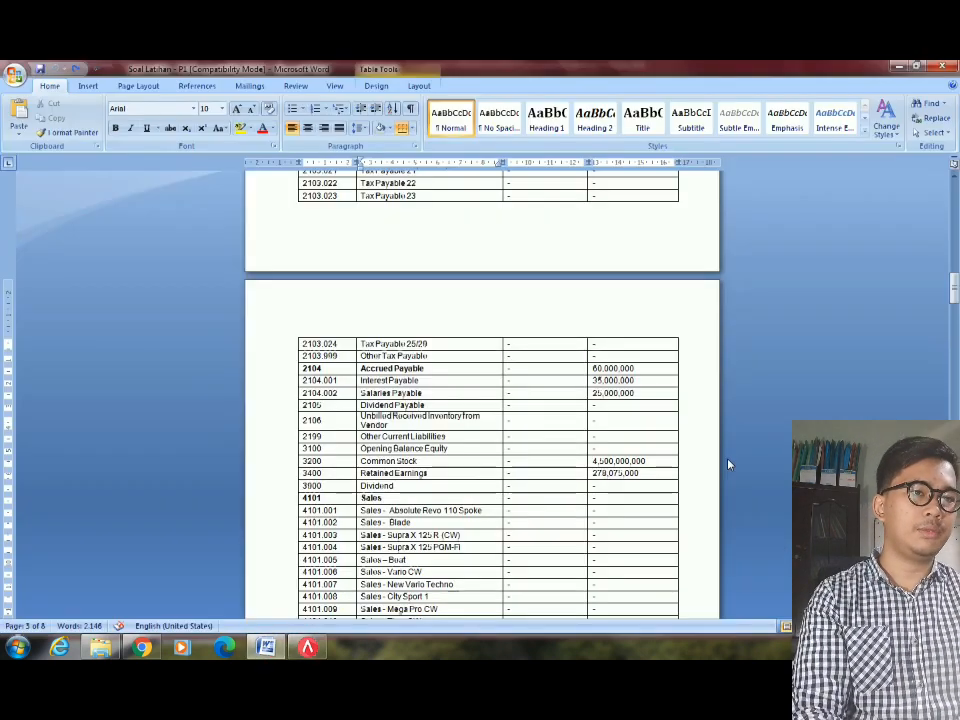
key("alt+Tab")
key("Left")
key("Left")
key("Left")
key("Left")
key("Down")
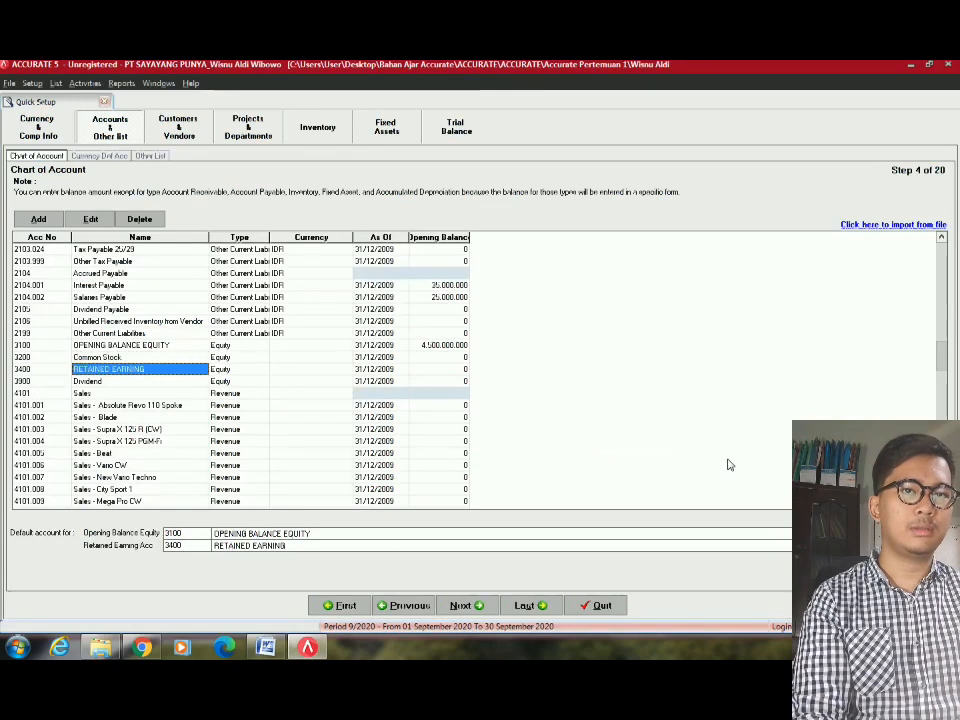
key("Up")
key("Up")
key("Right")
key("Right")
key("Right")
key("Right")
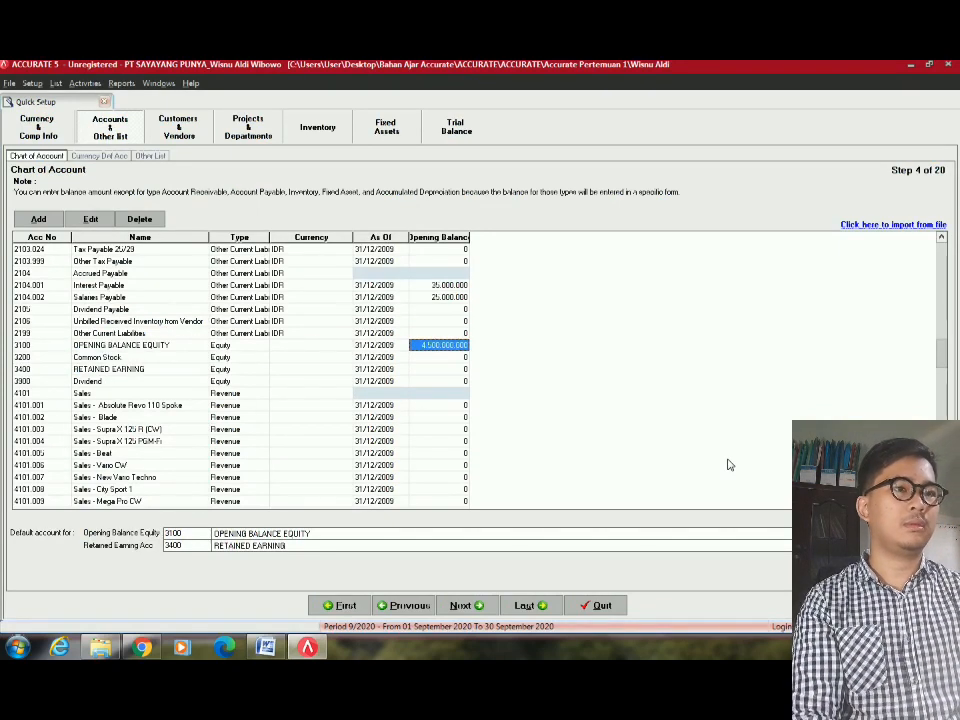
key("Delete")
key("Down")
type("4")
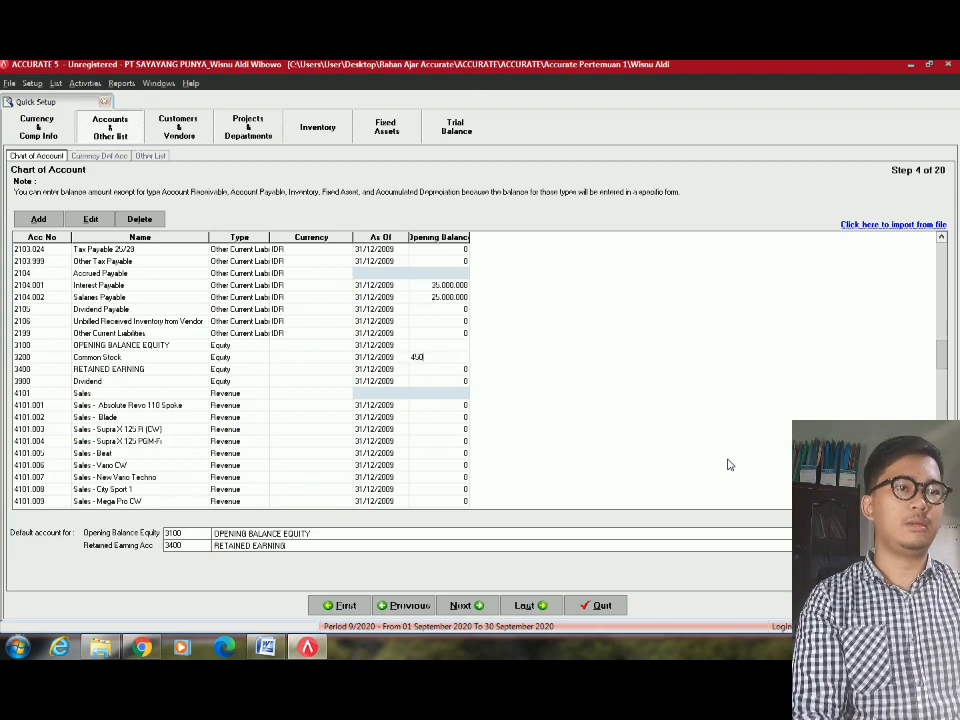
key("Down")
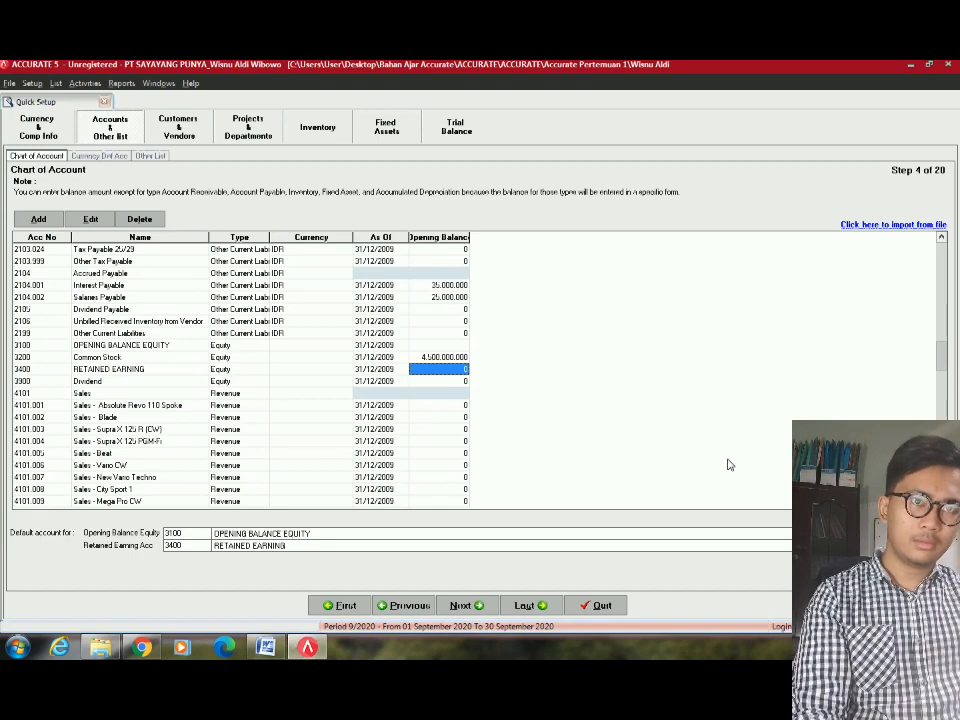
Enter a 278.075.000 opening balance for Retained Earning from the Word trial balance.
key("Left")
key("Left")
key("Left")
key("Left")
key("Right")
key("Right")
key("Right")
key("Right")
key("alt+Tab")
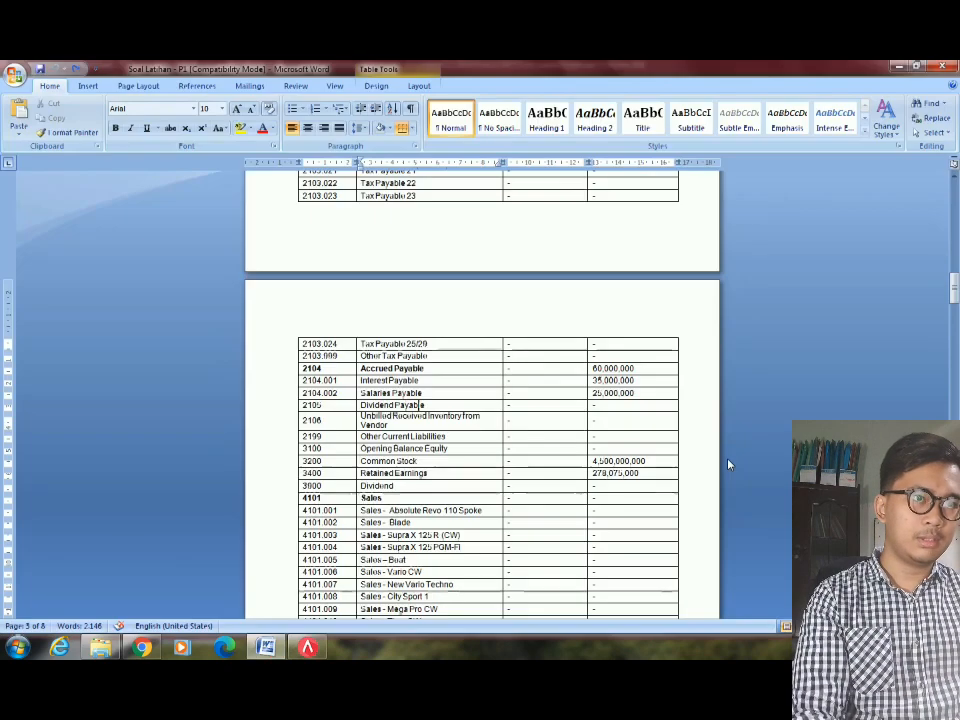
key("alt+Tab")
type("2")
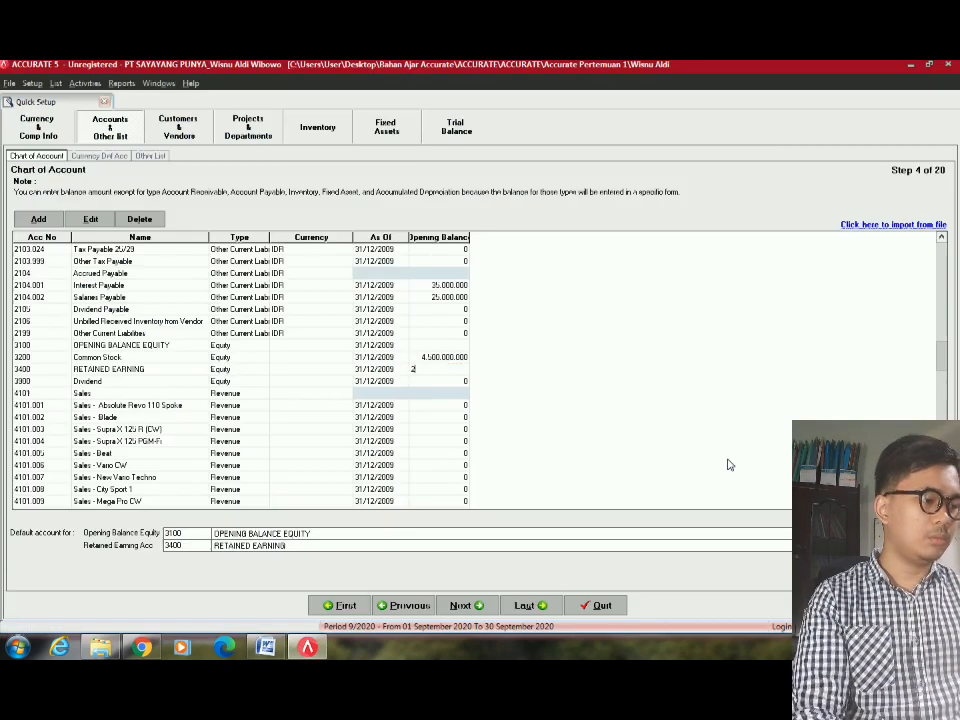
type("70")
key("alt+Tab")
key("alt+Tab")
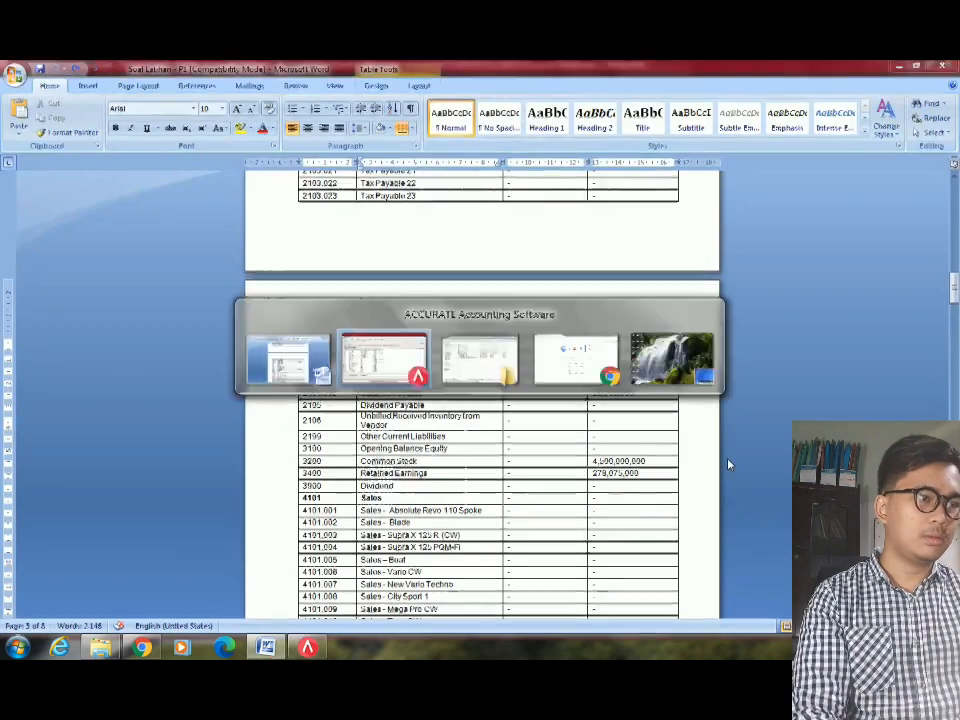
type("075.000")
key("Return")
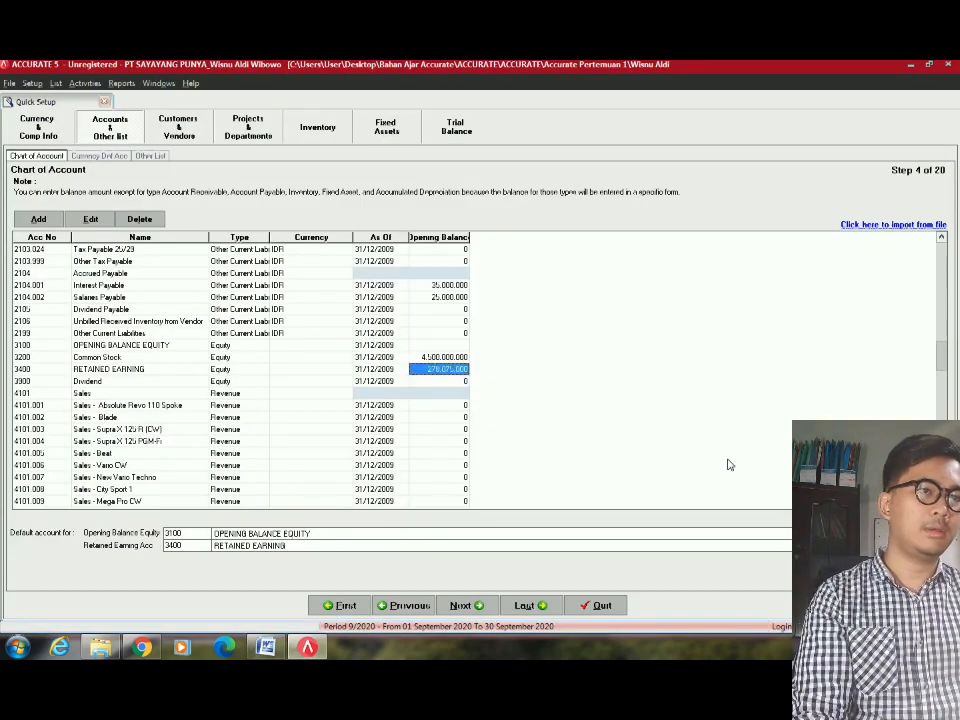
key("Left")
key("Left")
key("Right")
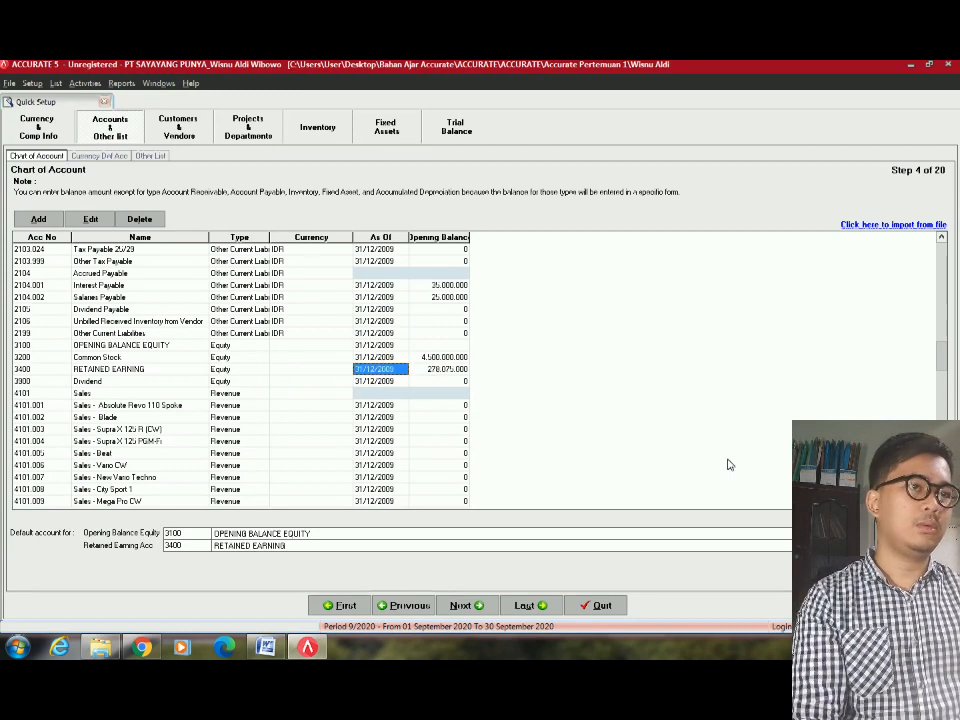
scroll(693, 291, "up", 7)
key("Up")
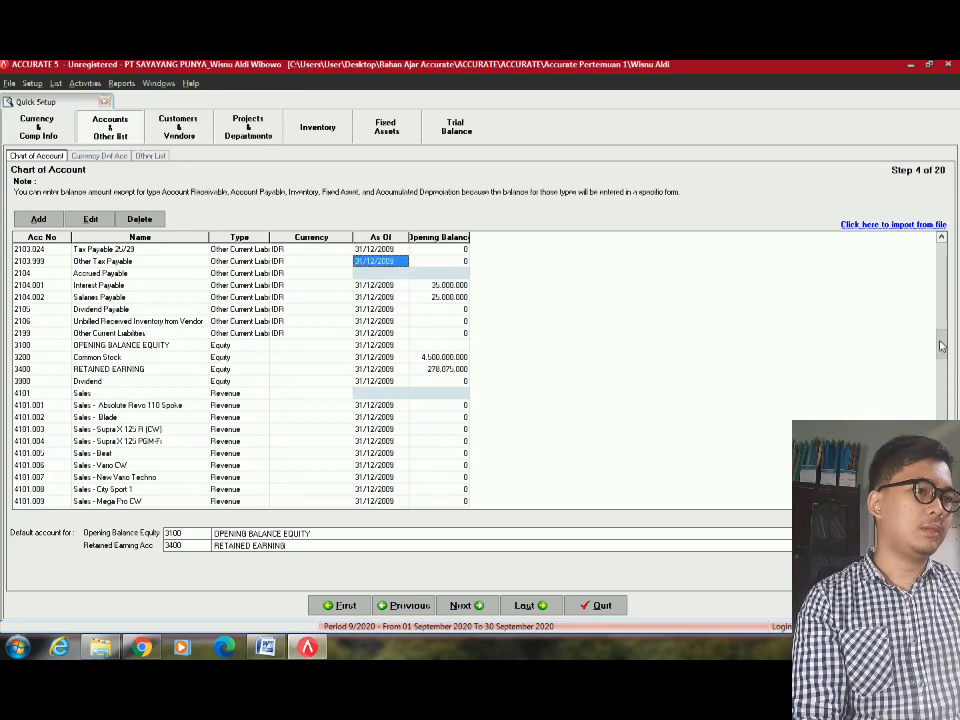
scroll(940, 346, "up", 15)
left_click(428, 261)
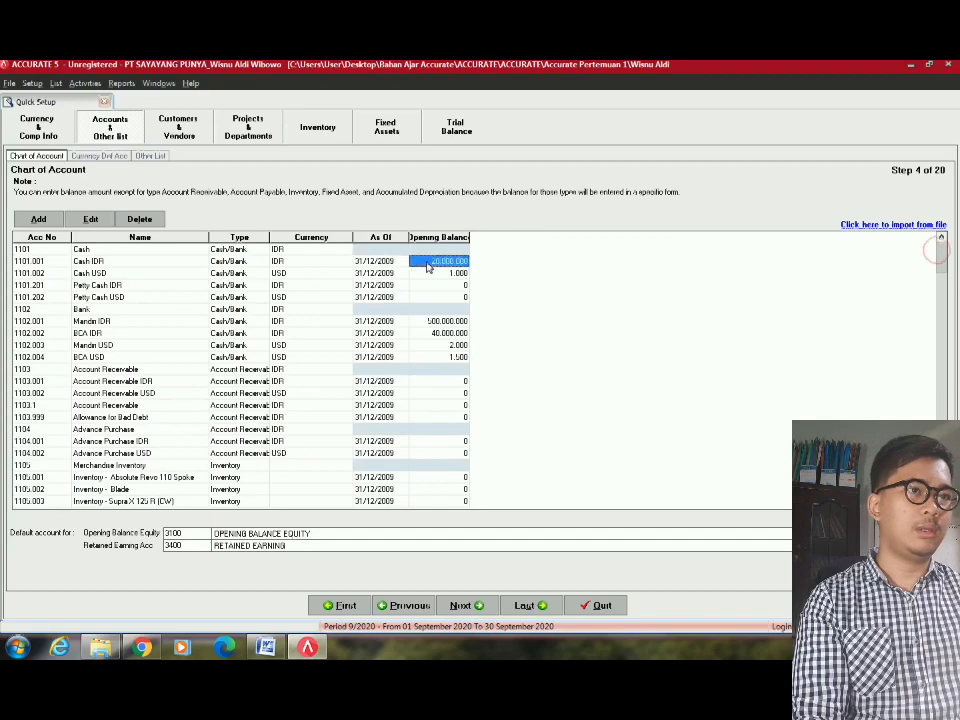
key("alt+Tab")
scroll(955, 225, "up", 15)
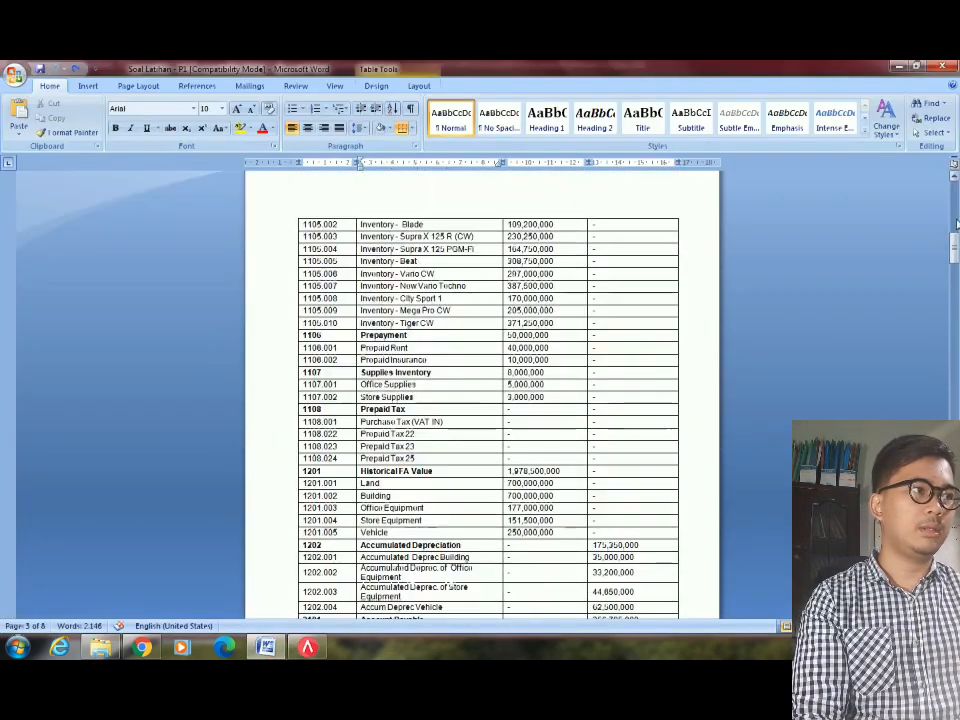
scroll(955, 225, "up", 10)
scroll(570, 350, "down", 2)
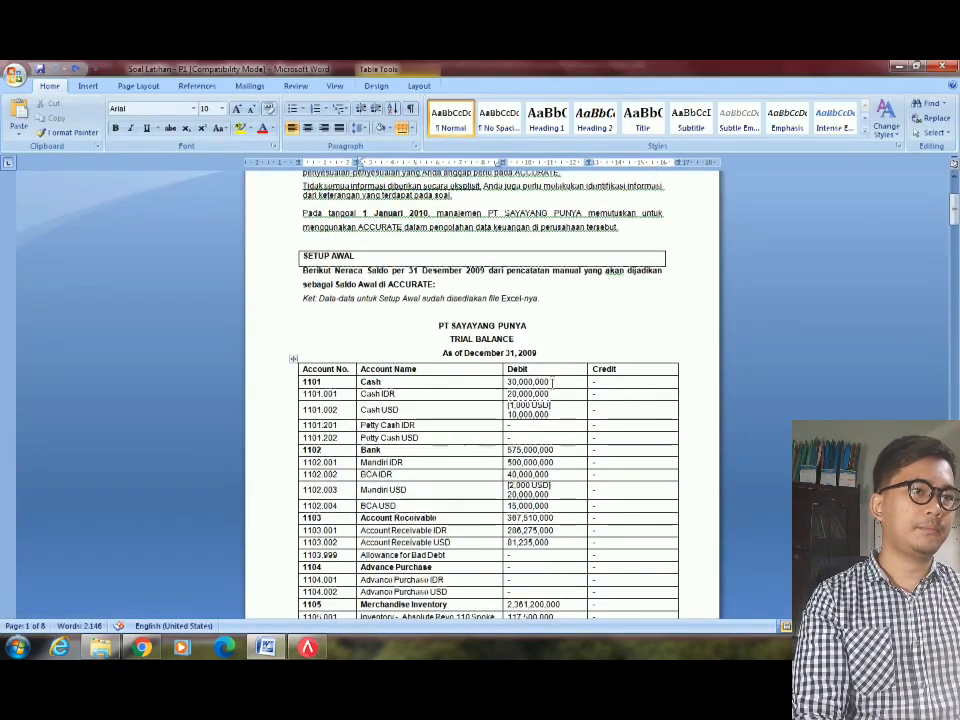
key("alt+Tab")
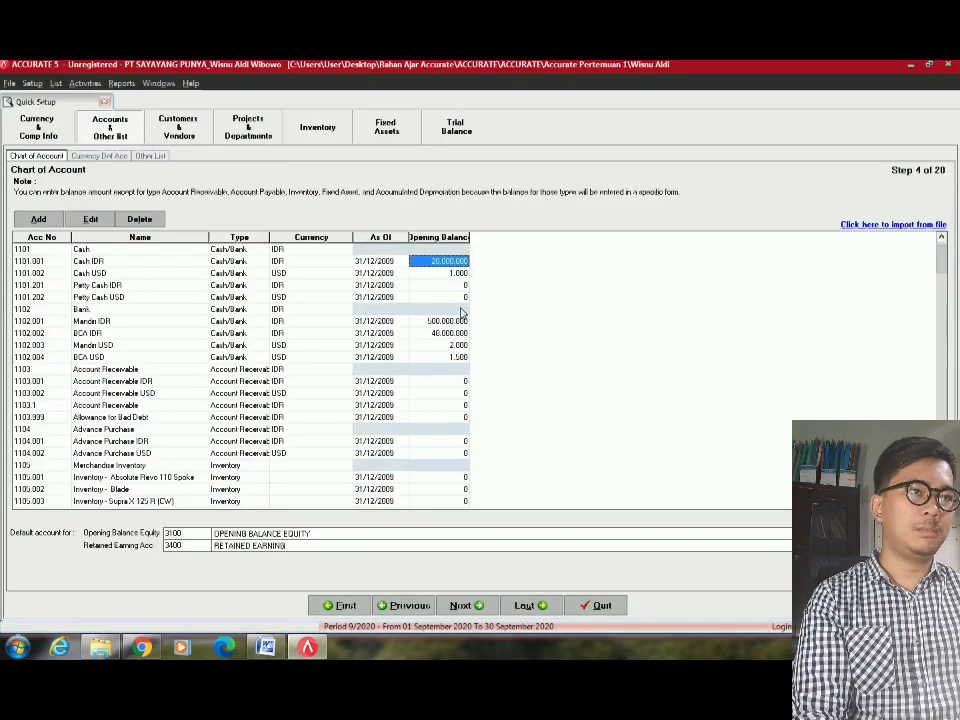
key("alt+Tab")
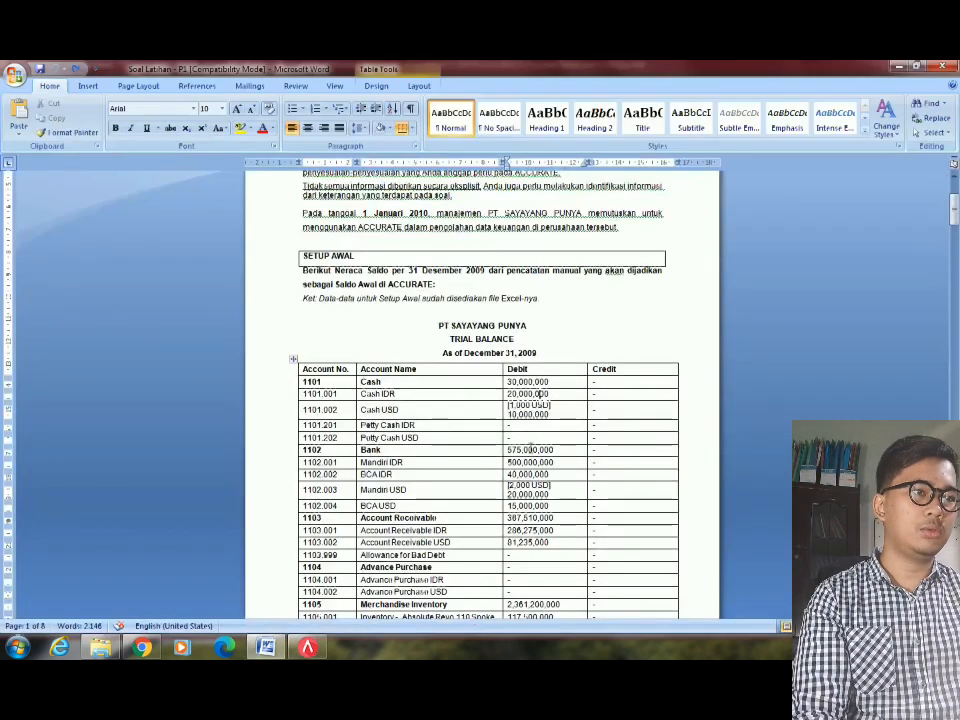
triple_click(528, 462)
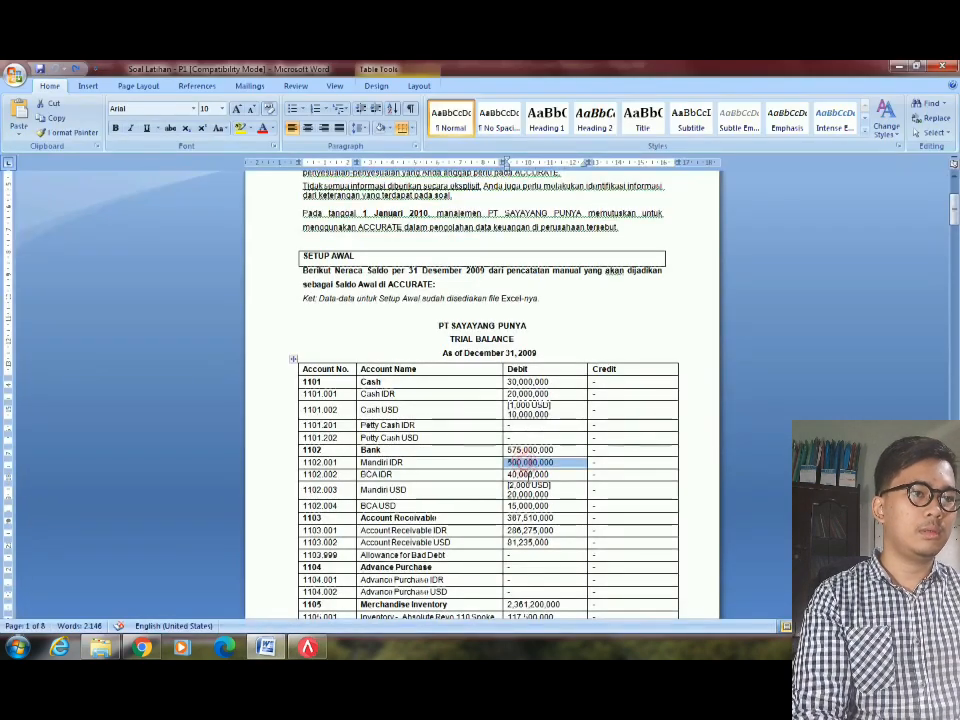
left_click(396, 451)
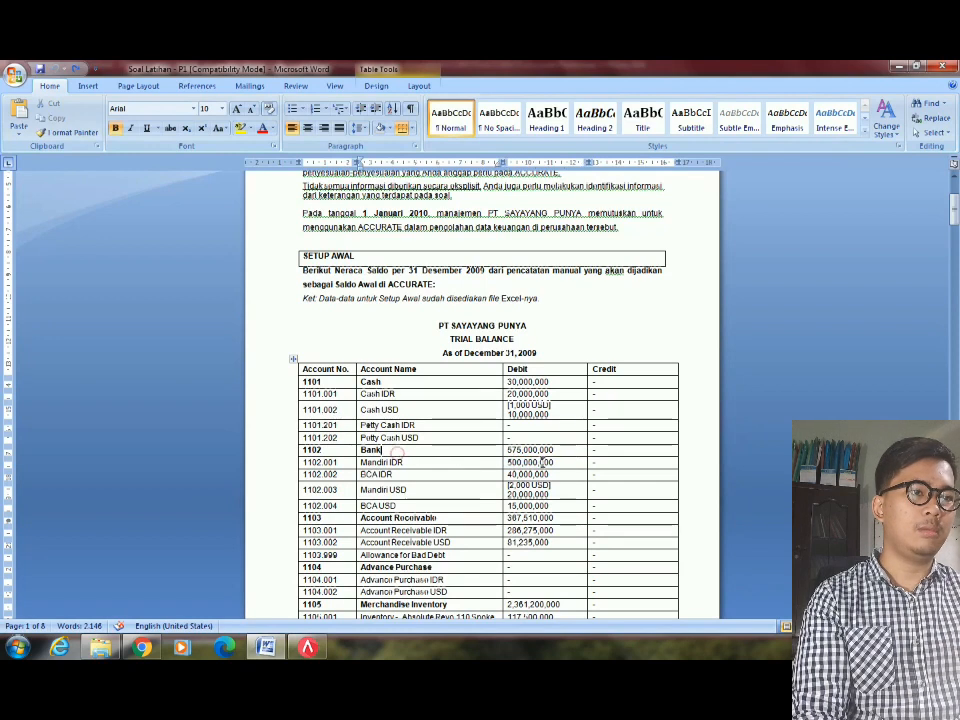
left_click(510, 450)
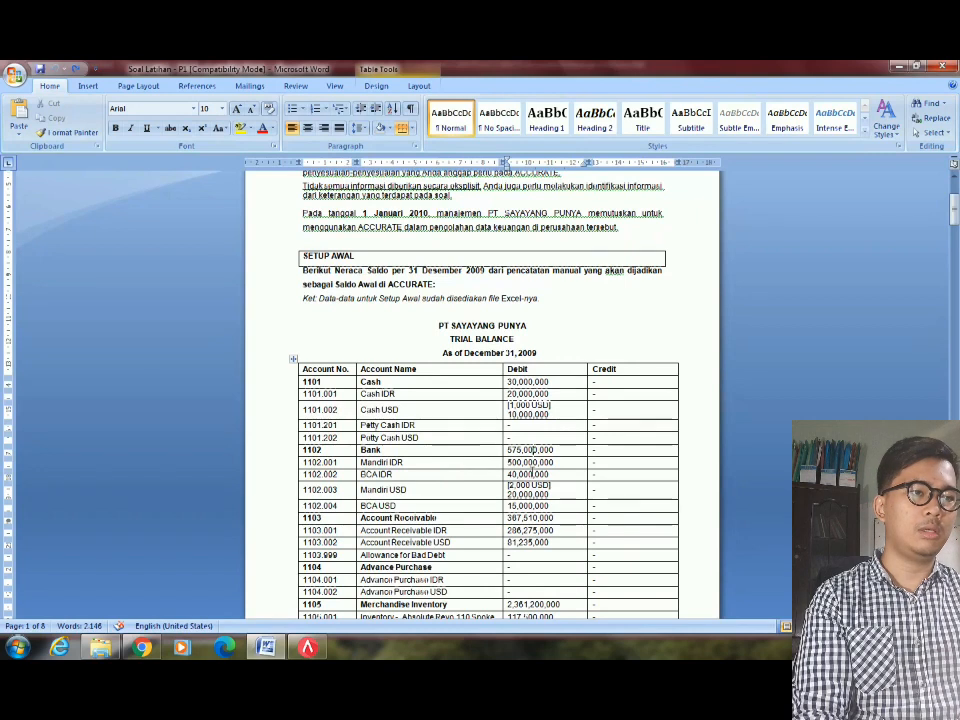
key("alt+Tab")
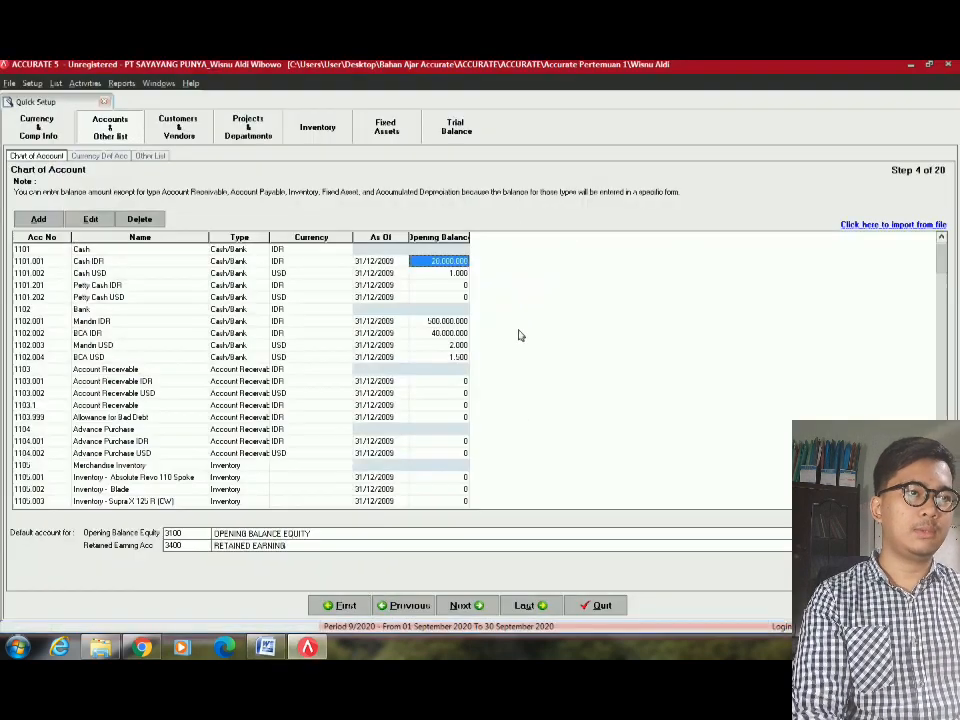
left_click(448, 336)
key("alt+Tab")
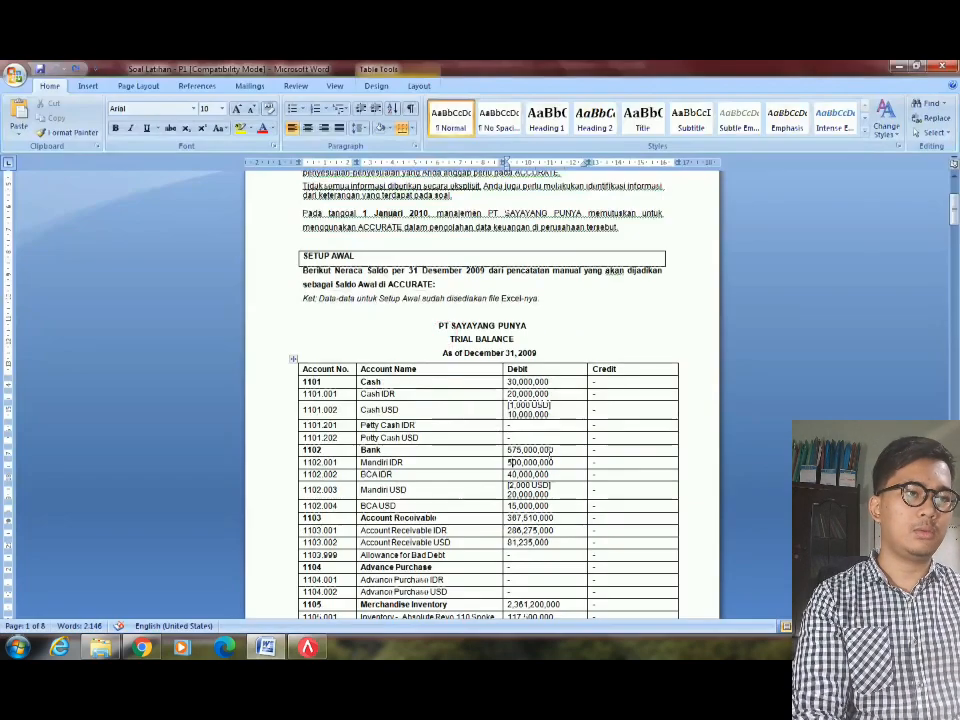
key("alt+Tab")
left_click(461, 346)
key("alt+Tab")
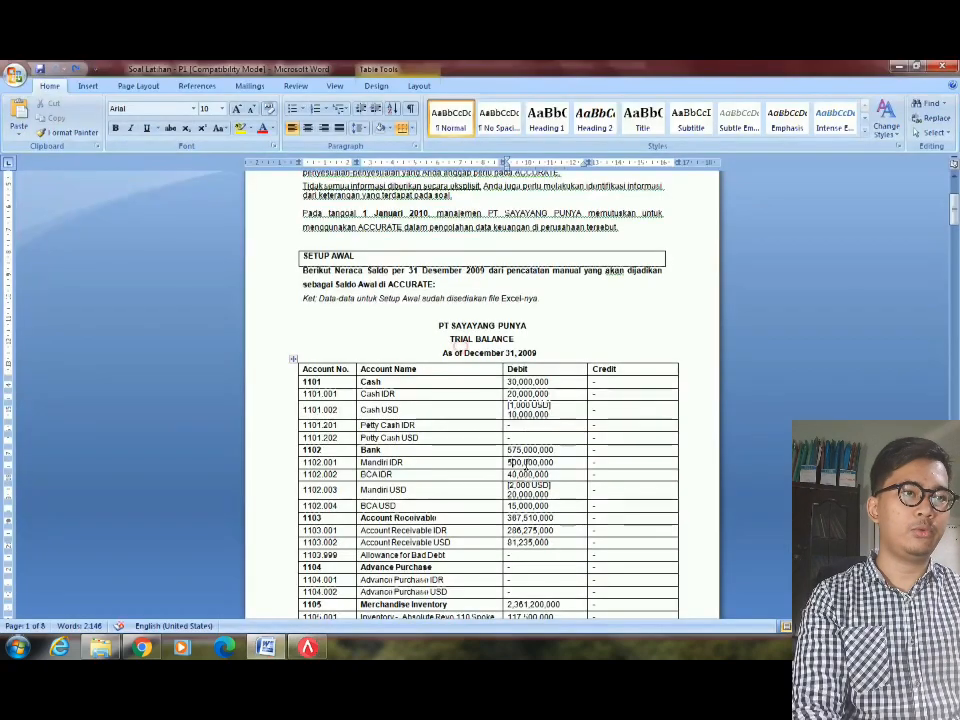
key("alt+Tab")
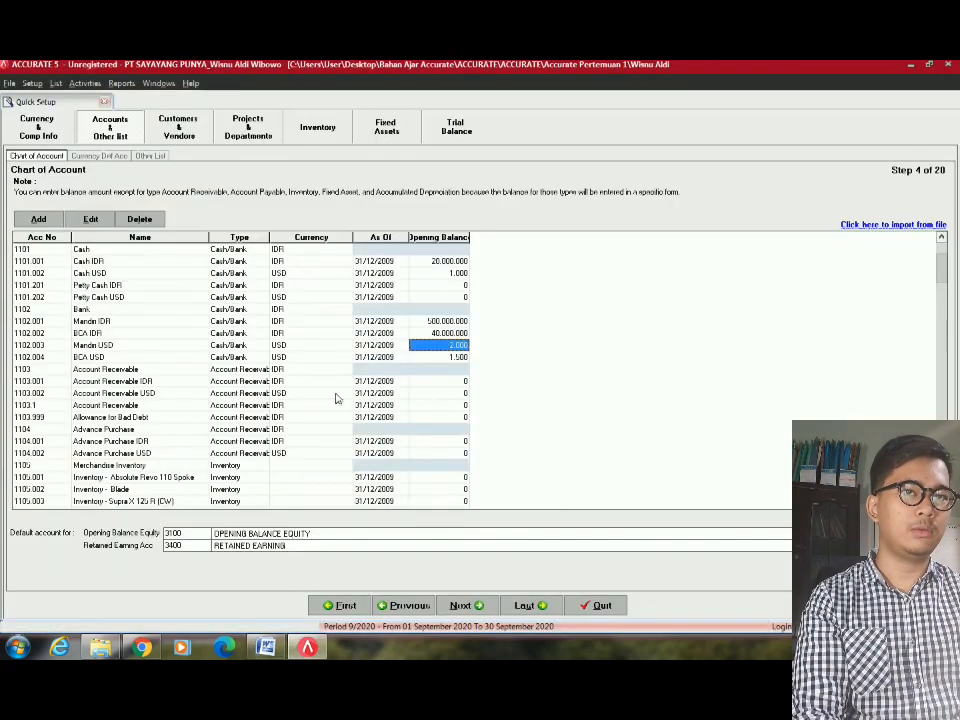
scroll(337, 399, "down", 10)
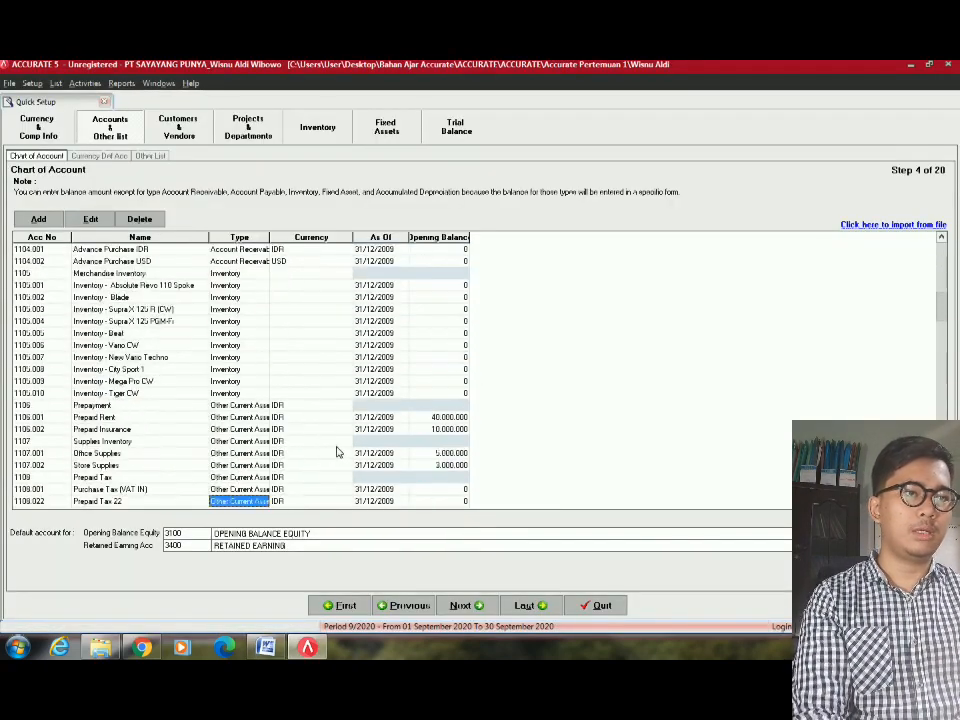
key("alt+Tab")
scroll(424, 489, "down", 3)
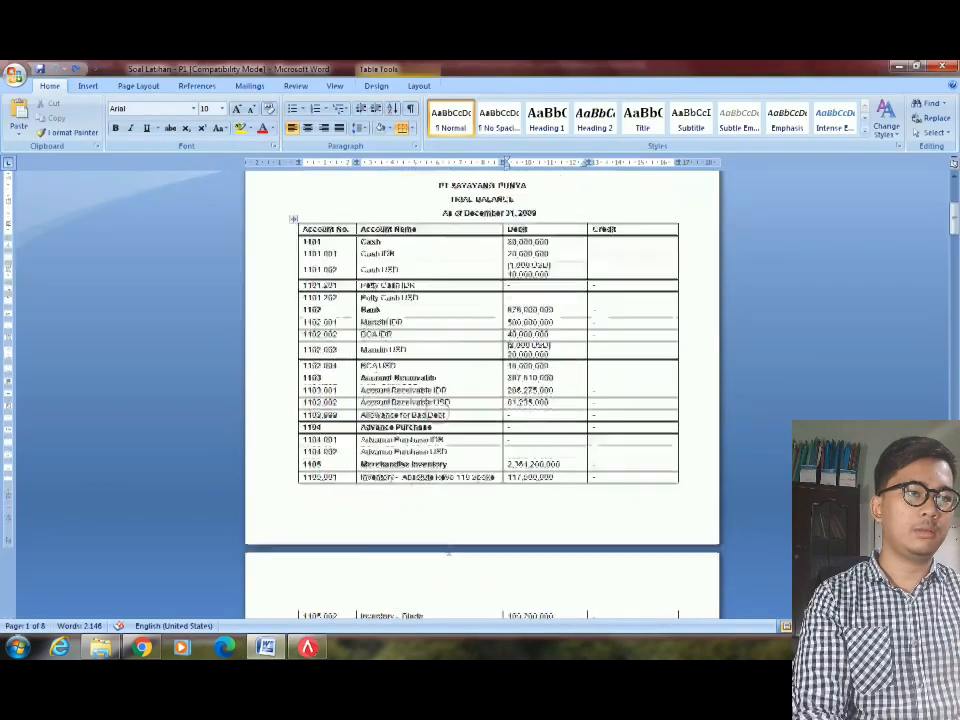
scroll(557, 467, "down", 6)
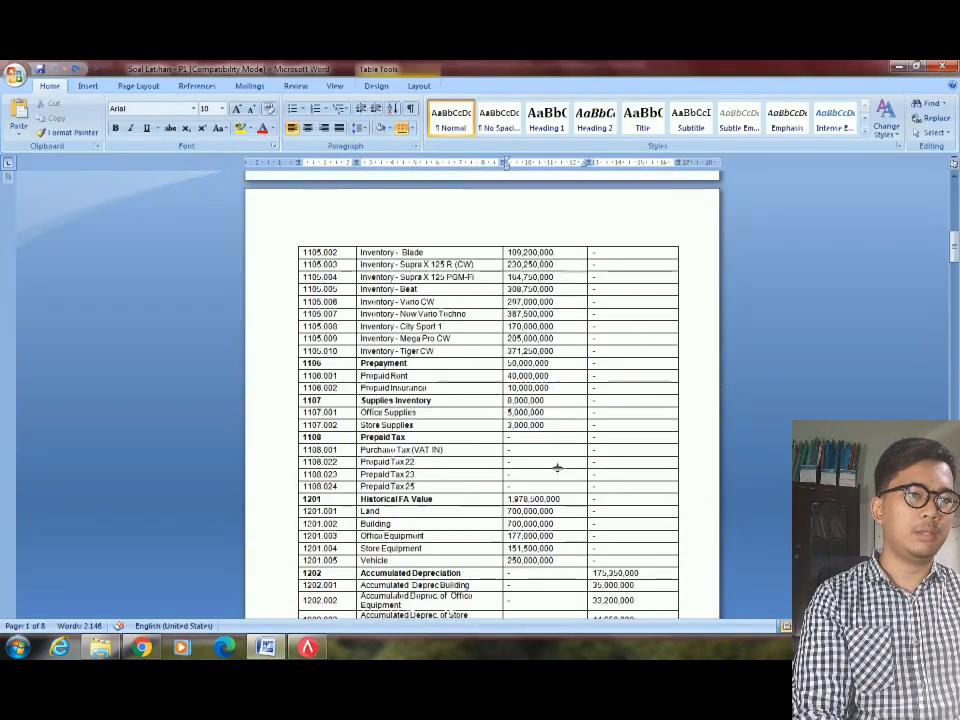
key("alt+Tab")
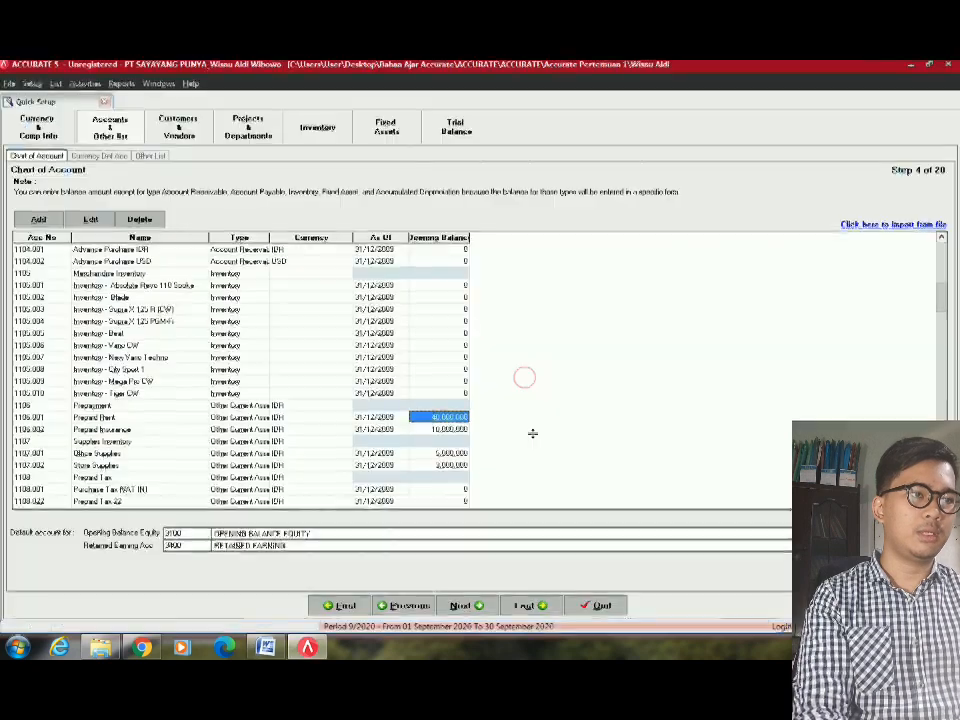
left_click(447, 431)
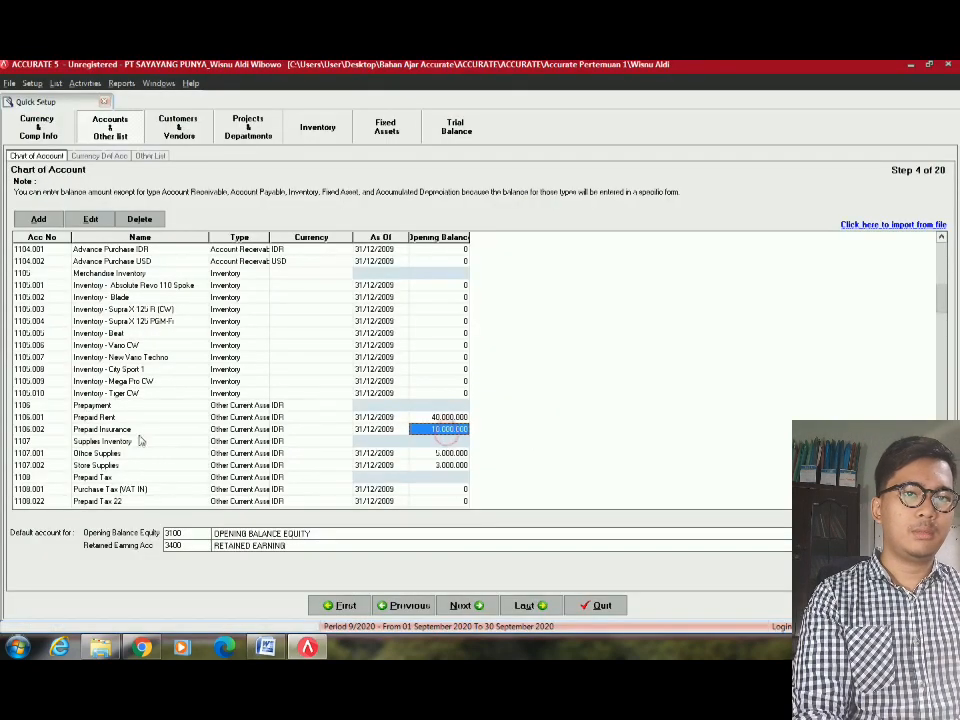
key("alt+Tab")
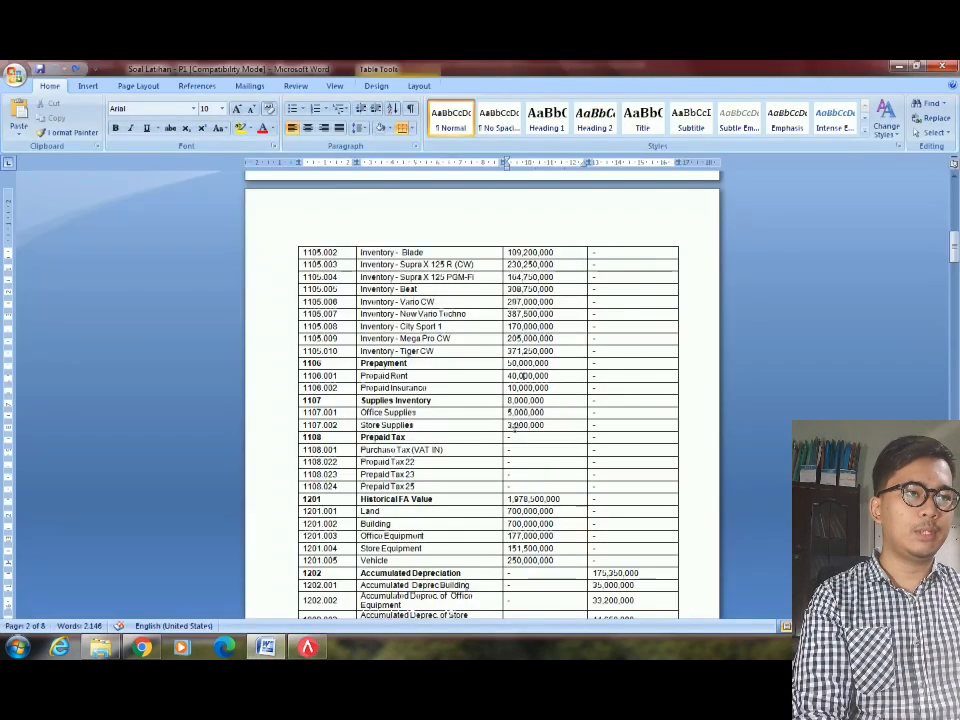
key("alt+Tab")
left_click(450, 463)
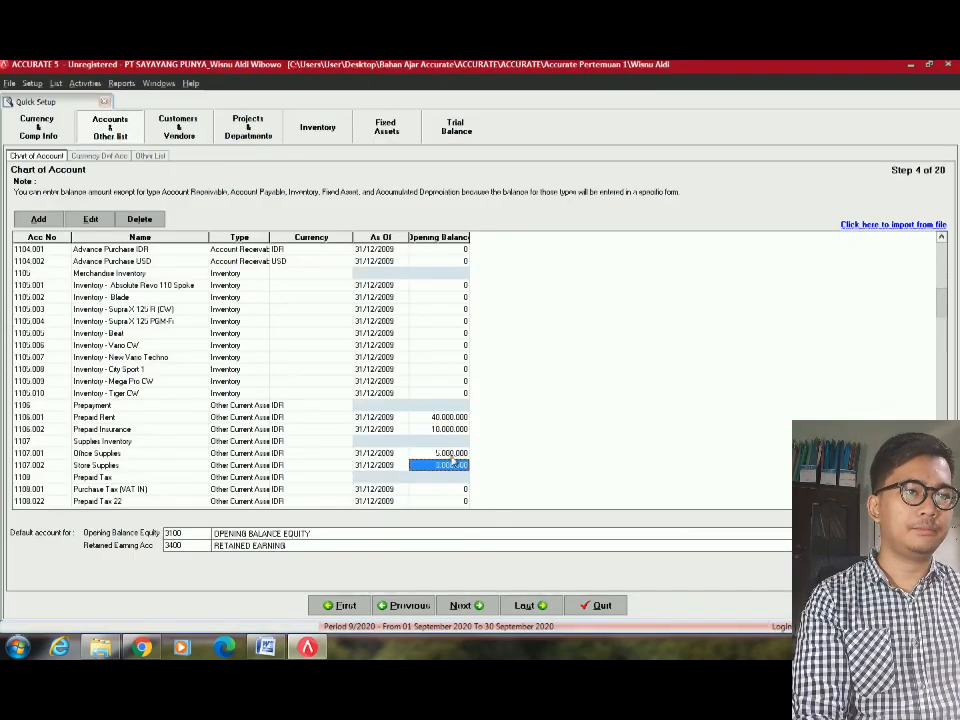
left_click(448, 455)
key("alt+Tab")
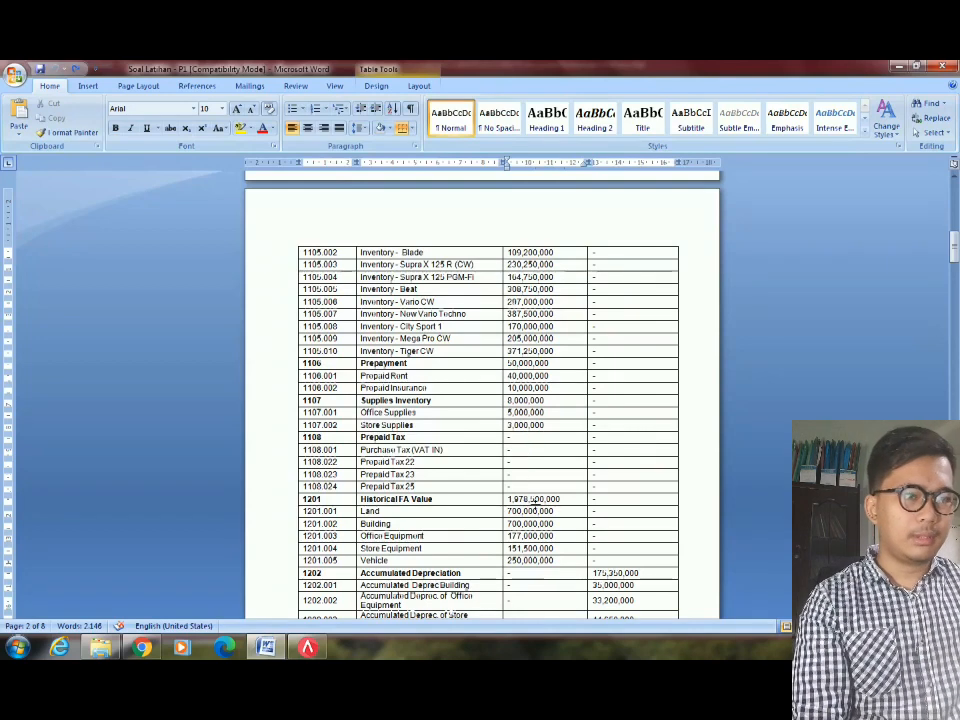
scroll(540, 502, "down", 6)
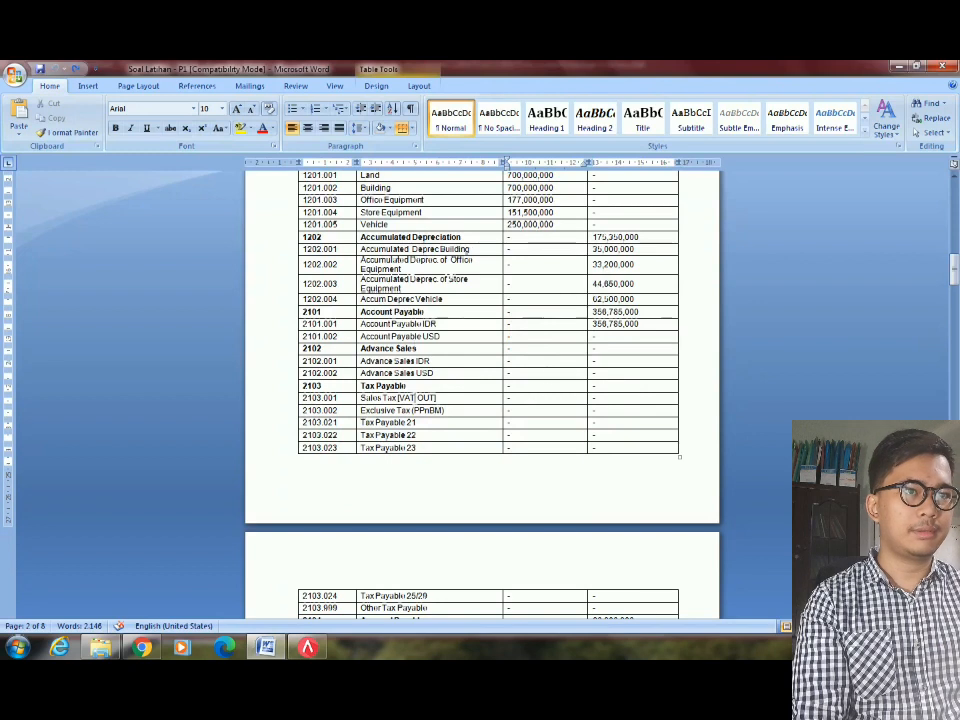
scroll(457, 408, "down", 1)
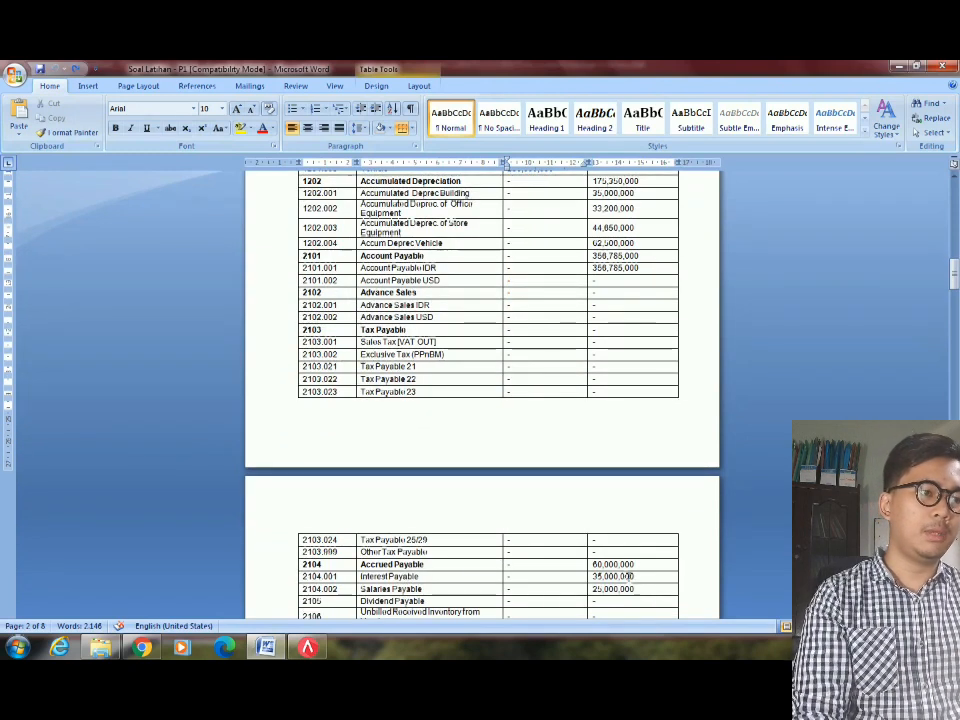
key("alt+Tab")
Review the Interest Payable, Common Stock (4.500.000.000) and Retained Earning opening balances.
scroll(371, 415, "down", 5)
scroll(371, 410, "down", 15)
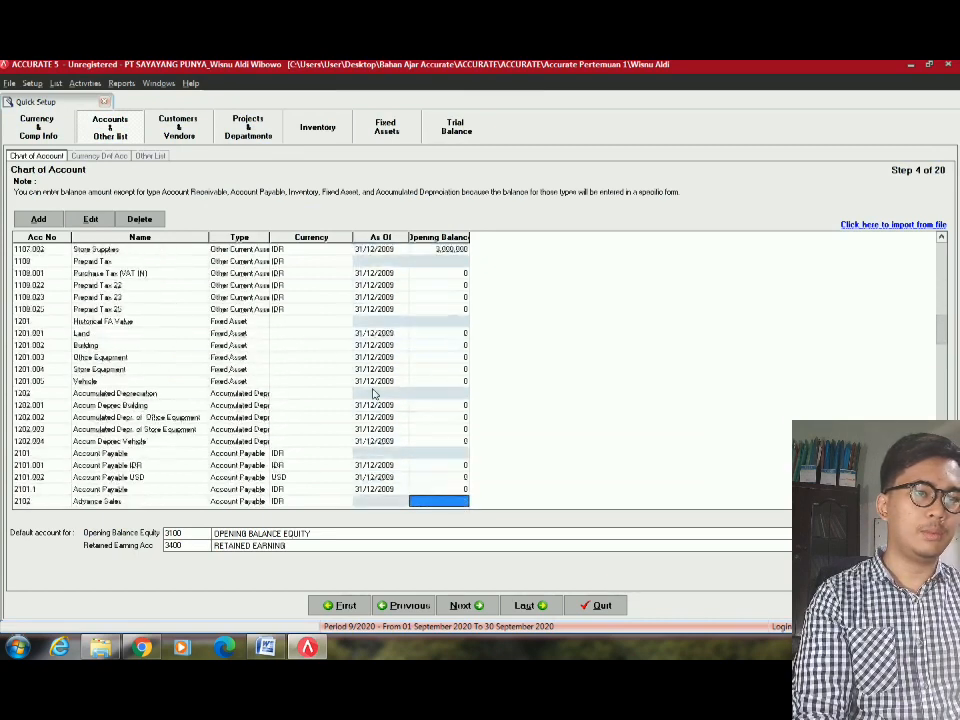
left_click(438, 369)
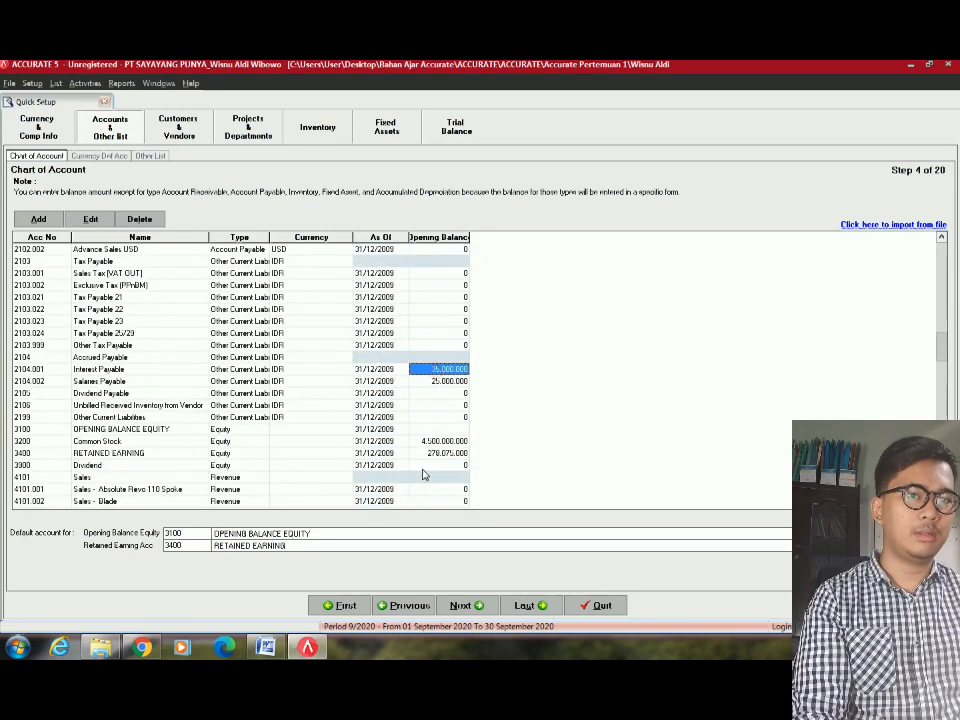
left_click(120, 442)
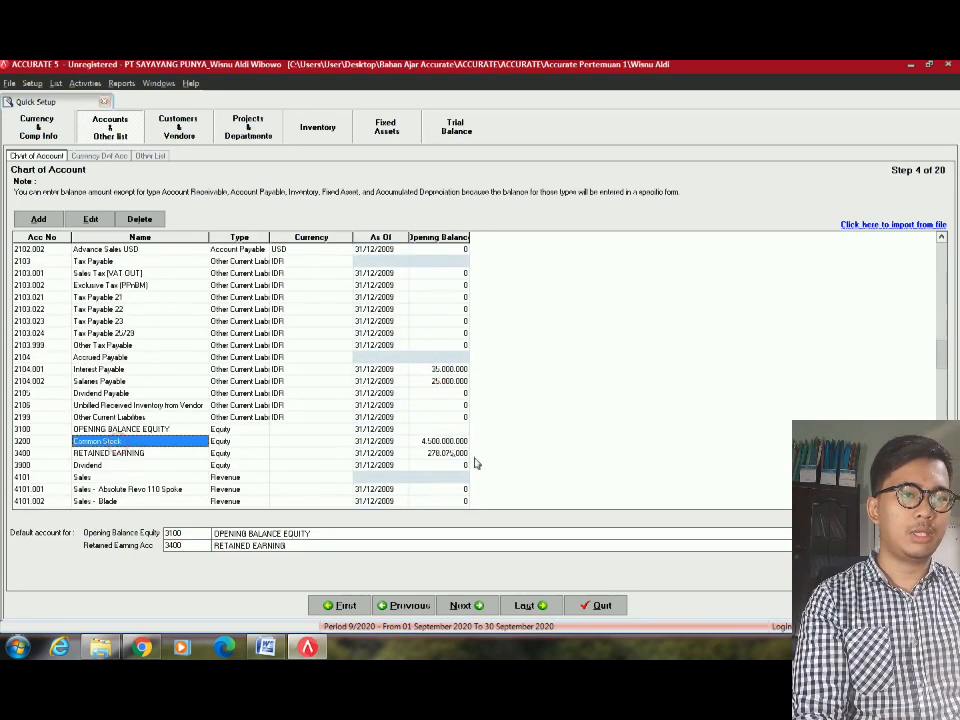
left_click(418, 443)
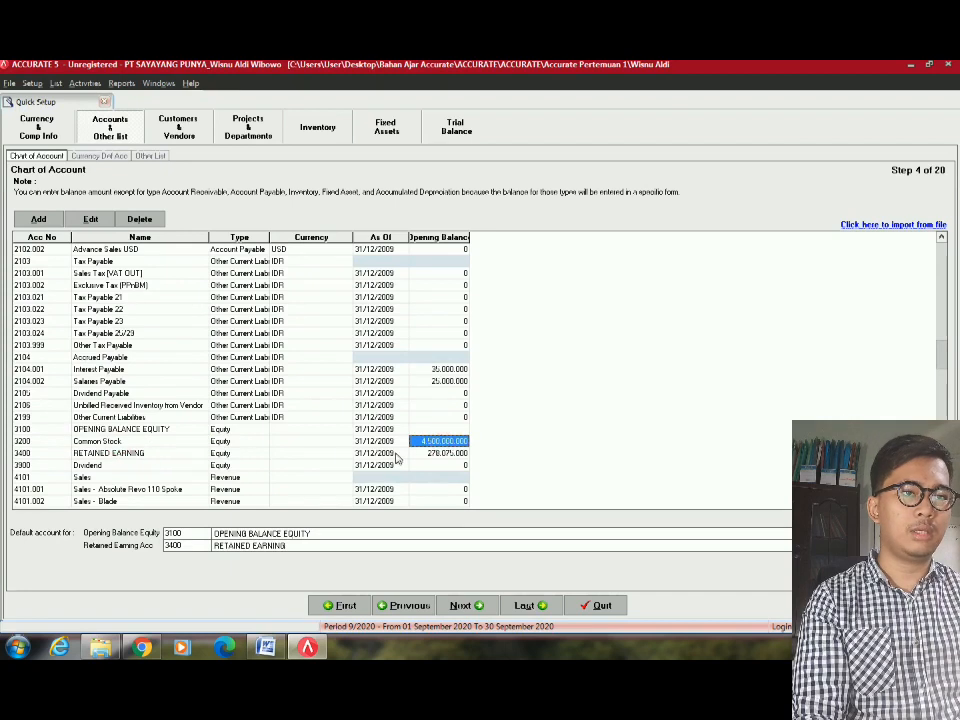
left_click(446, 455)
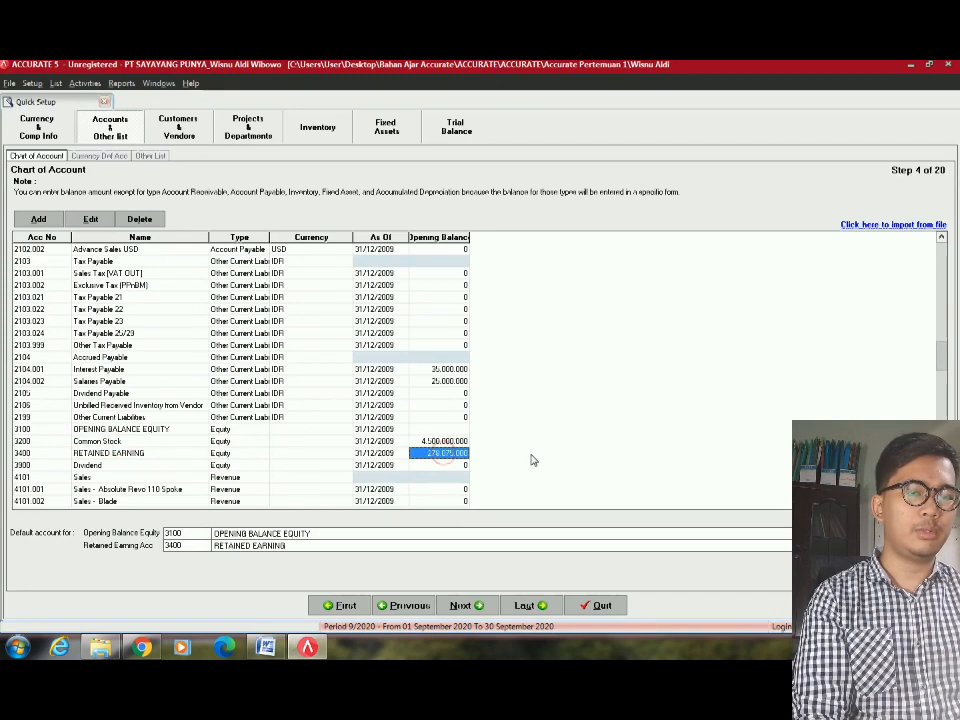
left_click(131, 324)
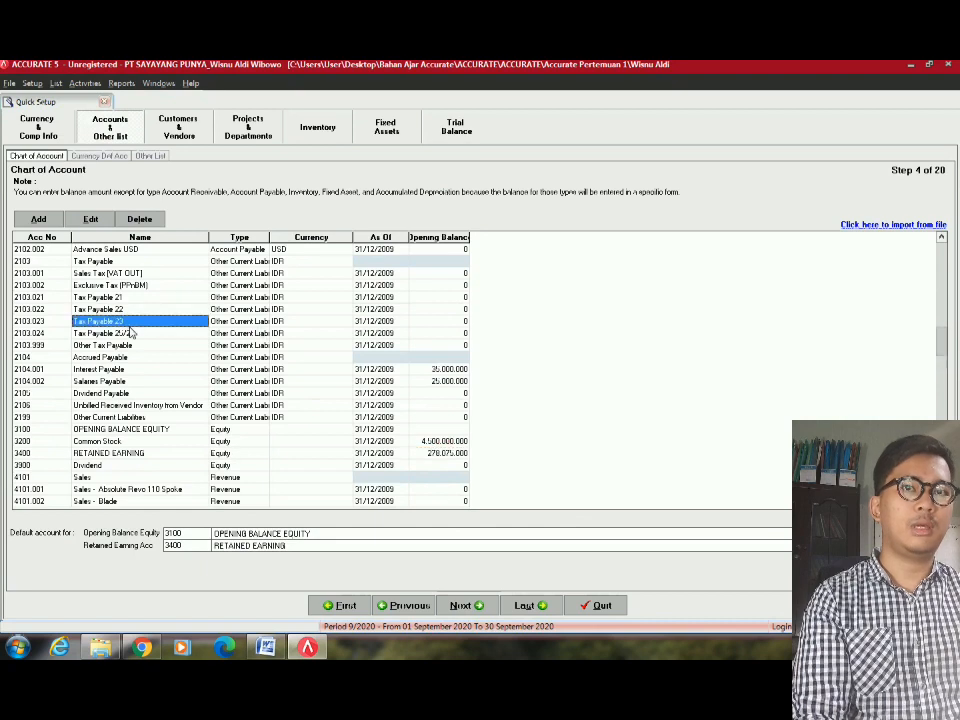
scroll(744, 424, "up", 7)
scroll(744, 424, "up", 9)
scroll(632, 467, "down", 20)
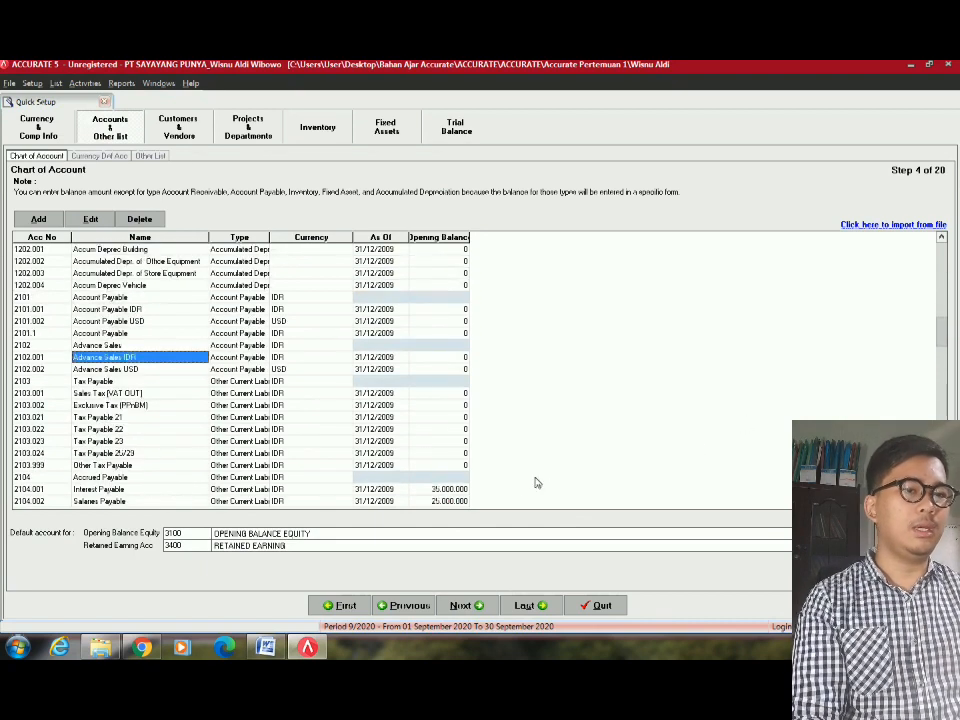
scroll(285, 540, "down", 7)
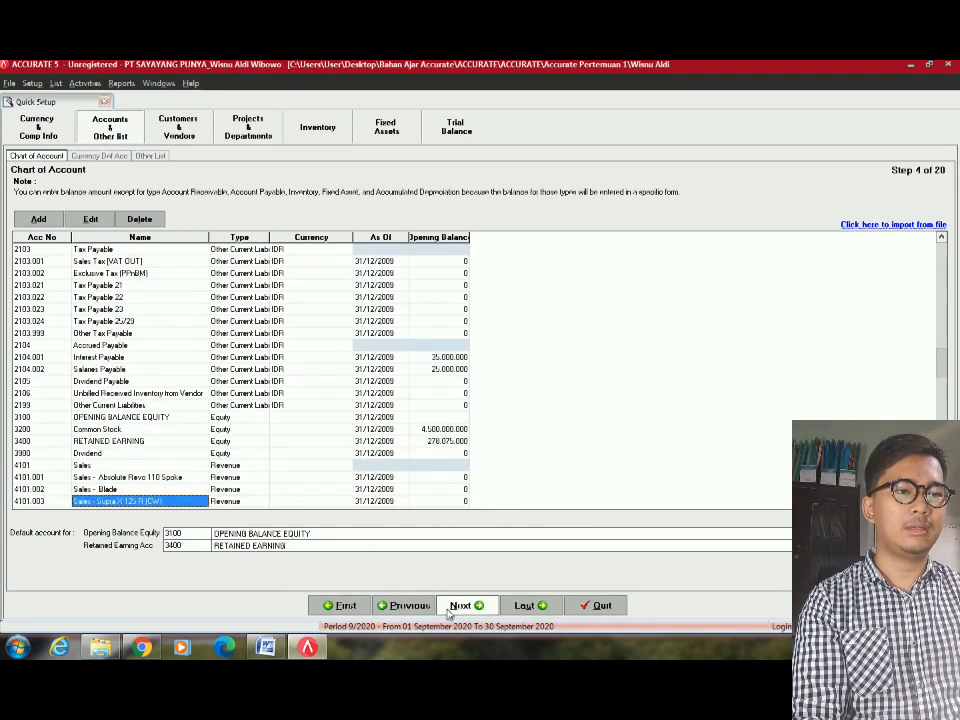
Check the default opening balance equity and retained earnings accounts, then continue to Currency Default Account.
left_click(252, 535)
left_click(250, 535)
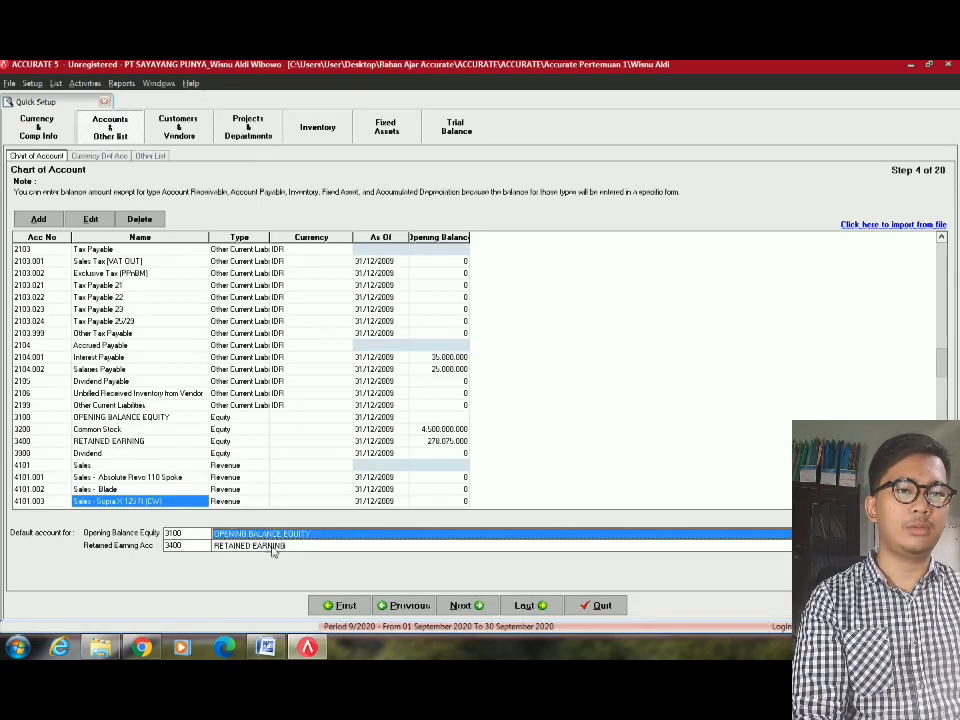
left_click(270, 547)
left_click(270, 547)
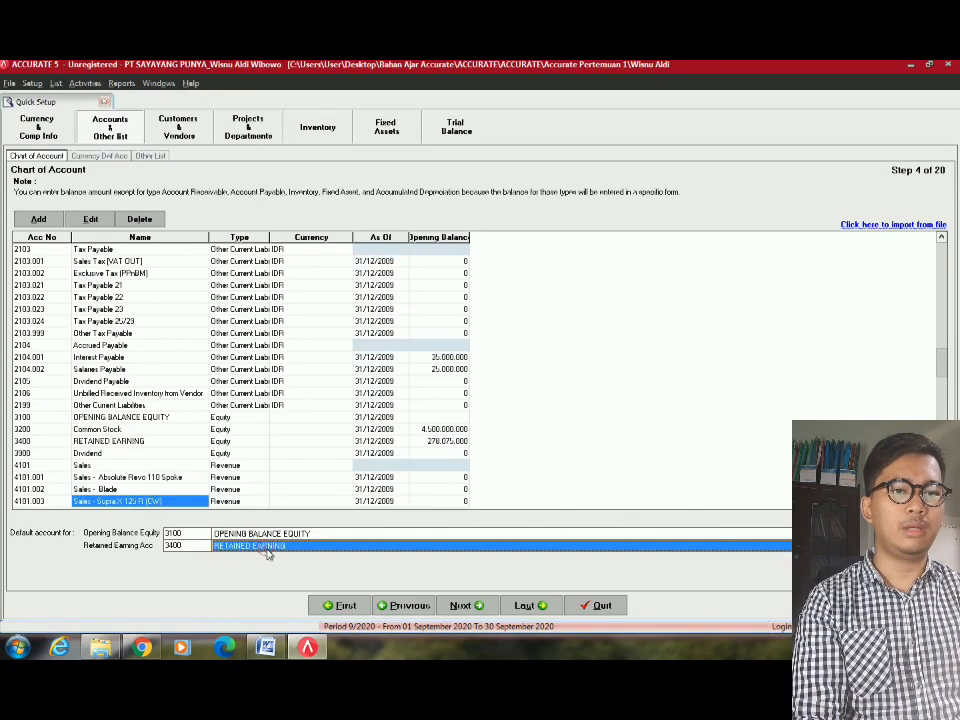
left_click(466, 605)
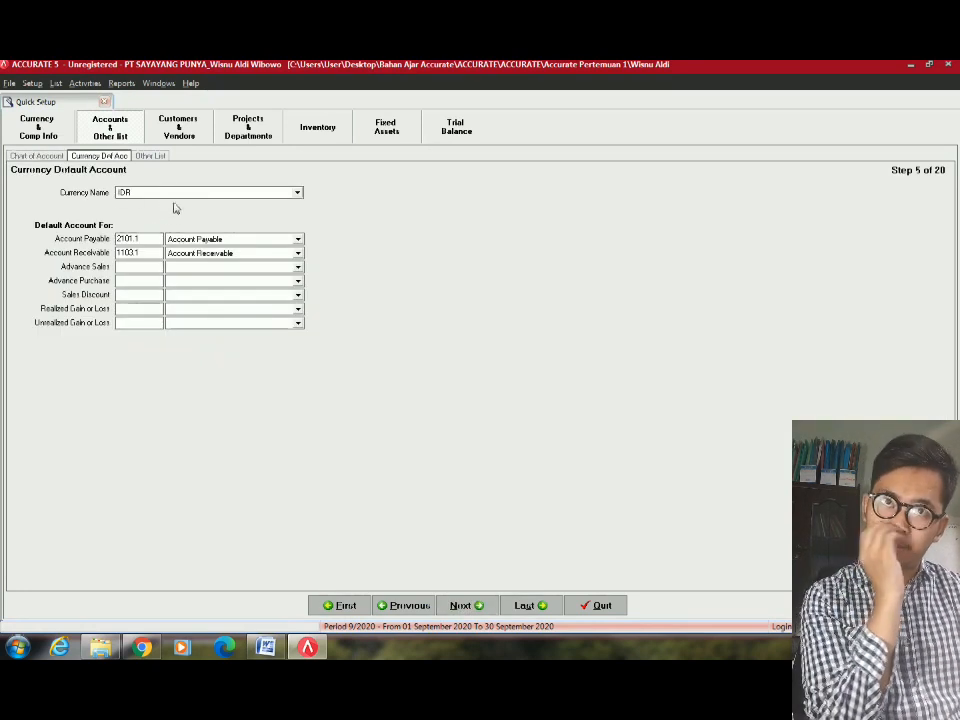
Keep IDR as the currency with its existing Account Payable and Account Receivable defaults.
left_click(182, 193)
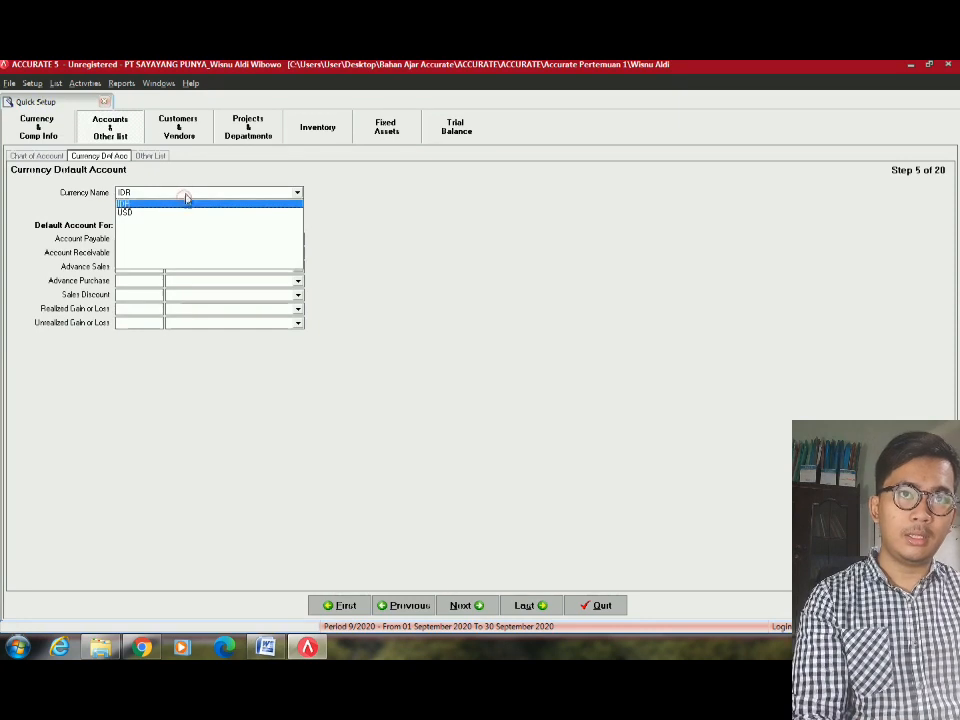
left_click(187, 194)
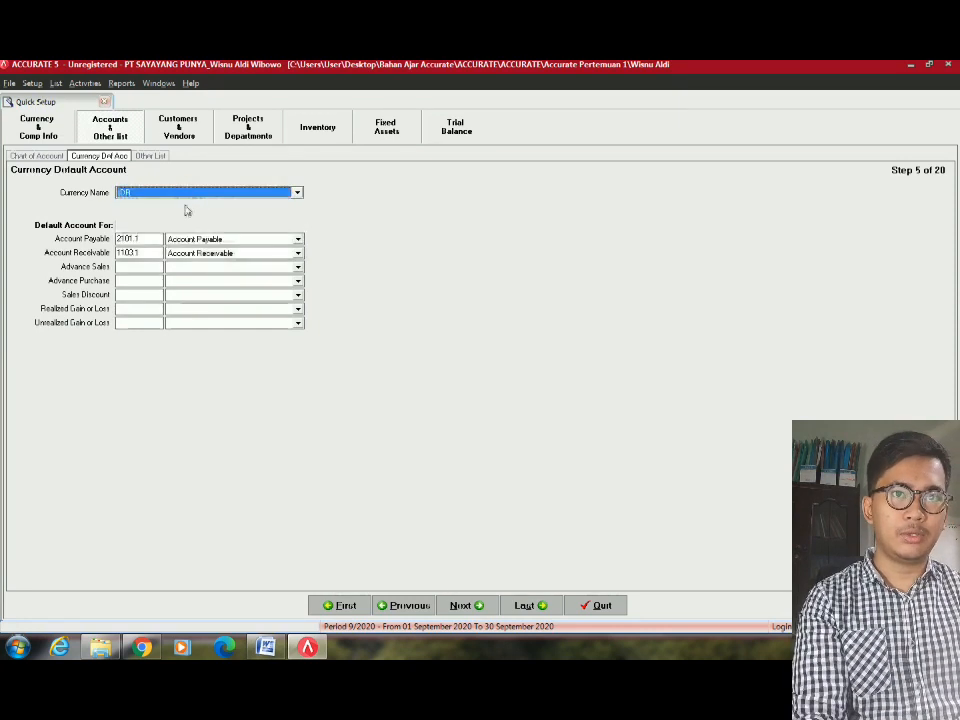
left_click(213, 240)
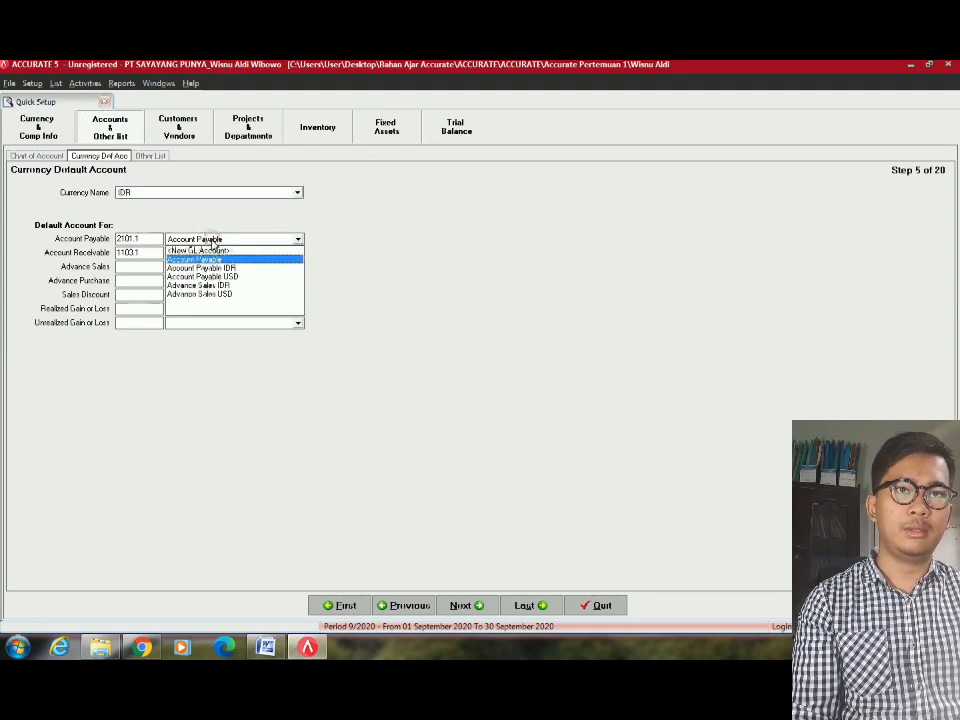
left_click(216, 261)
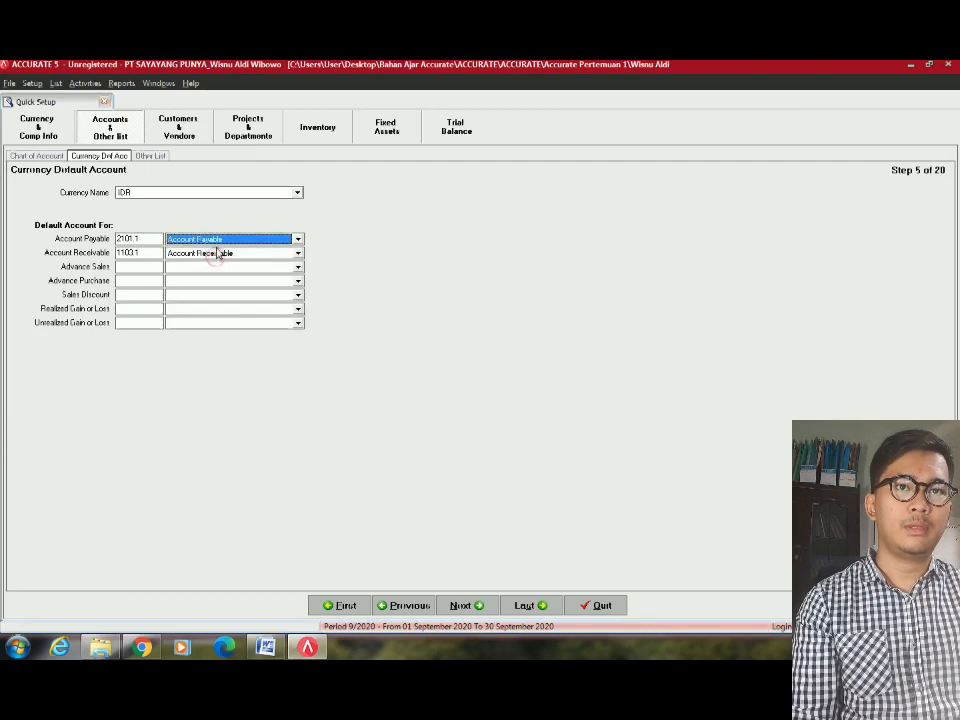
left_click(214, 253)
left_click(218, 274)
Set IDR Advance Sales to Advance Sales IDR and Advance Purchase to Advance Purchase IDR.
left_click(214, 267)
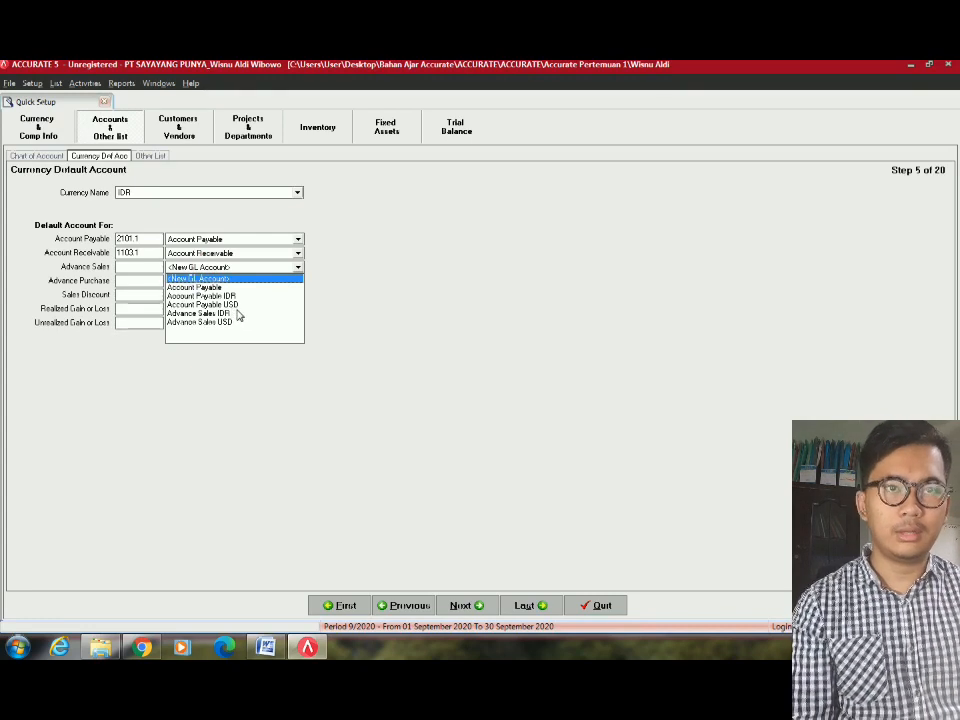
left_click(237, 313)
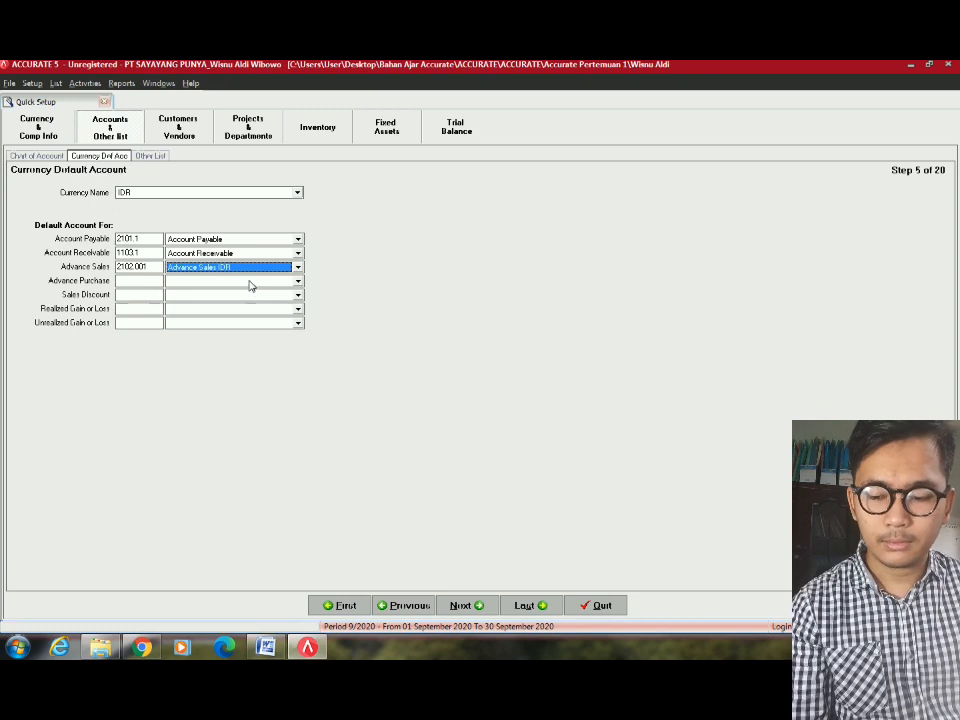
left_click(248, 283)
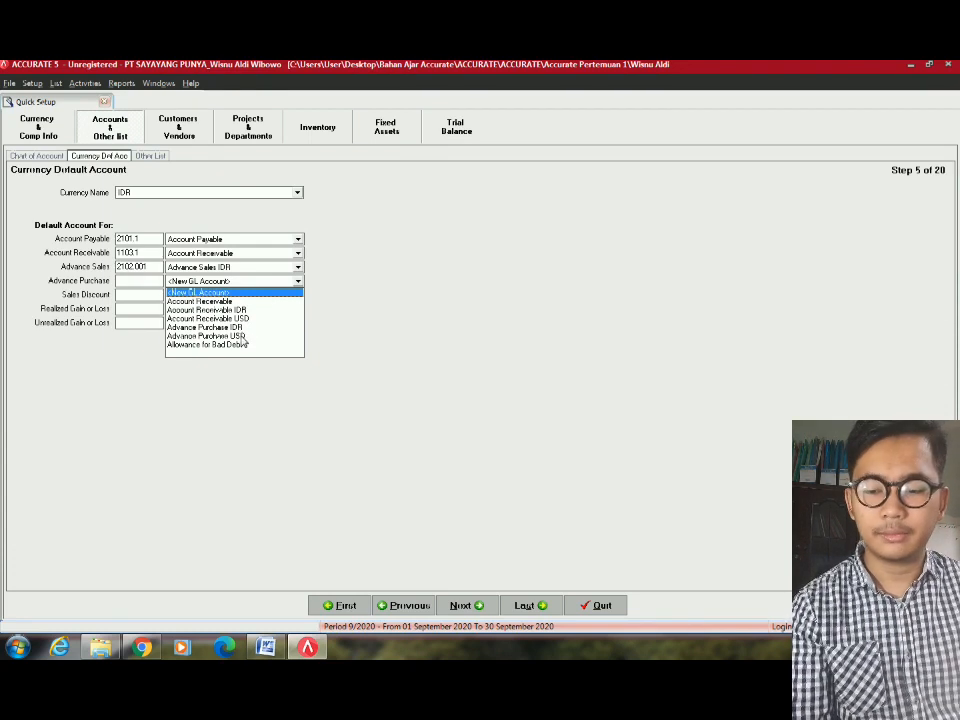
left_click(241, 336)
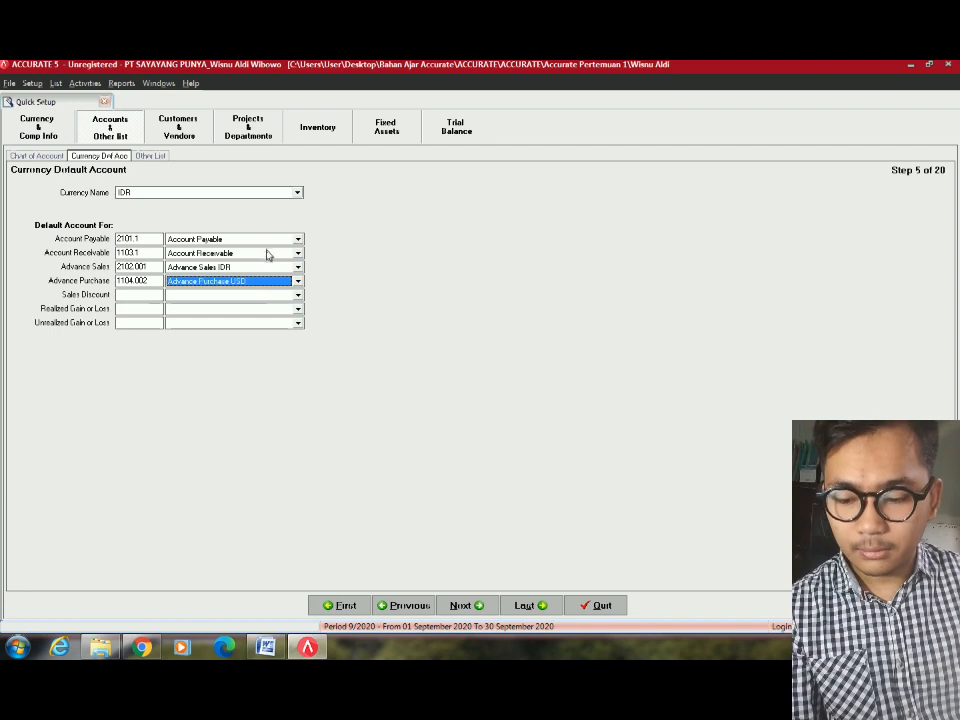
left_click(247, 293)
left_click(269, 282)
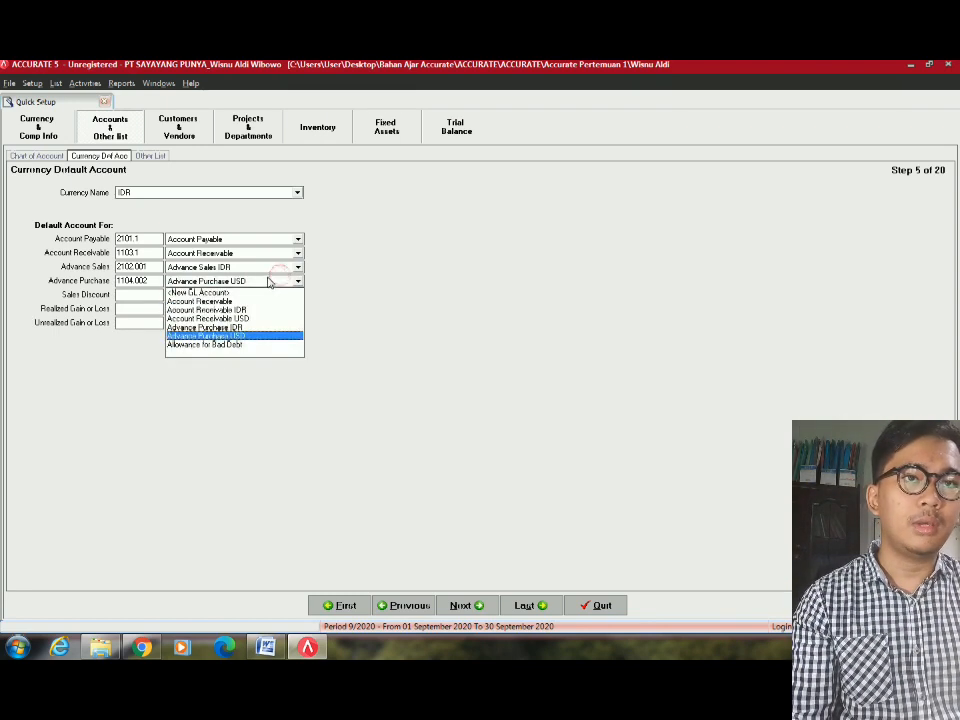
left_click(269, 282)
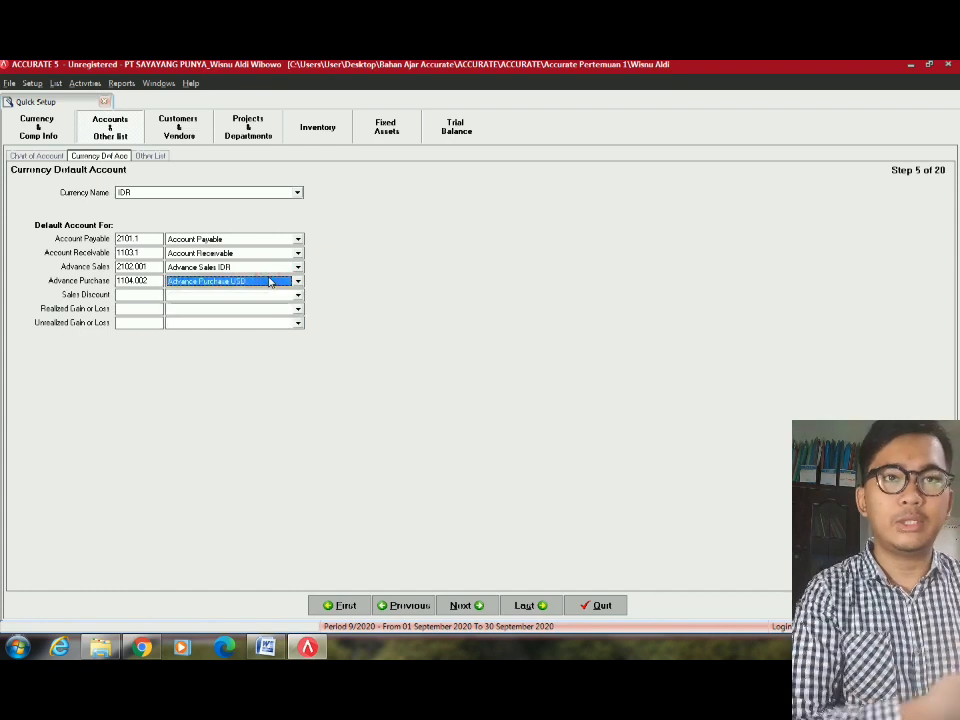
left_click(269, 282)
left_click(243, 333)
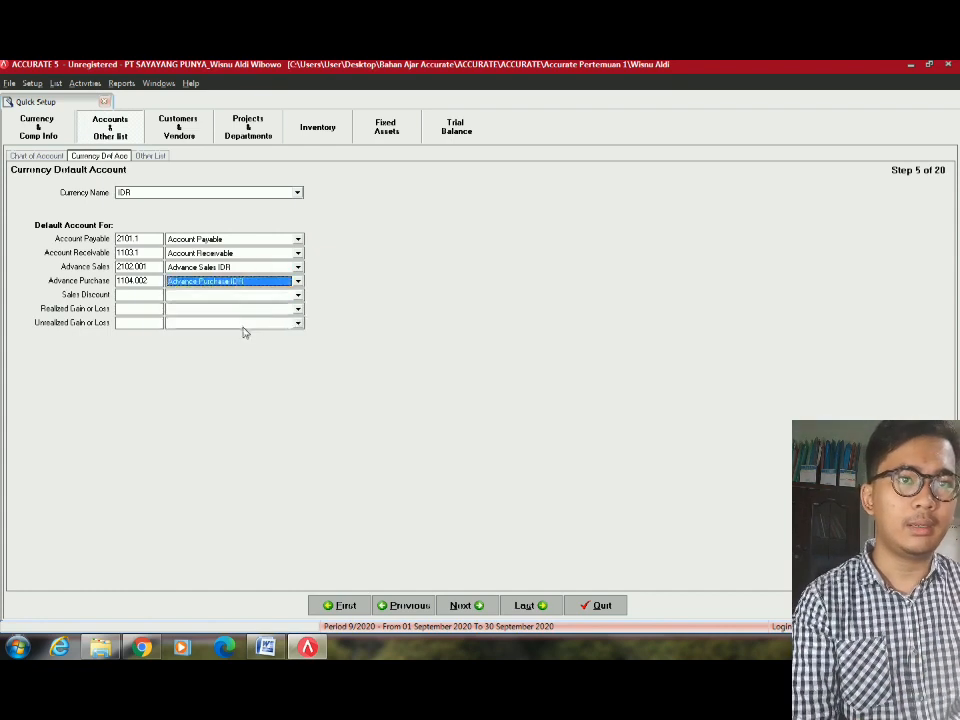
Set the IDR Sales Discount account to Invoice Sales Discount IDR.
left_click(250, 295)
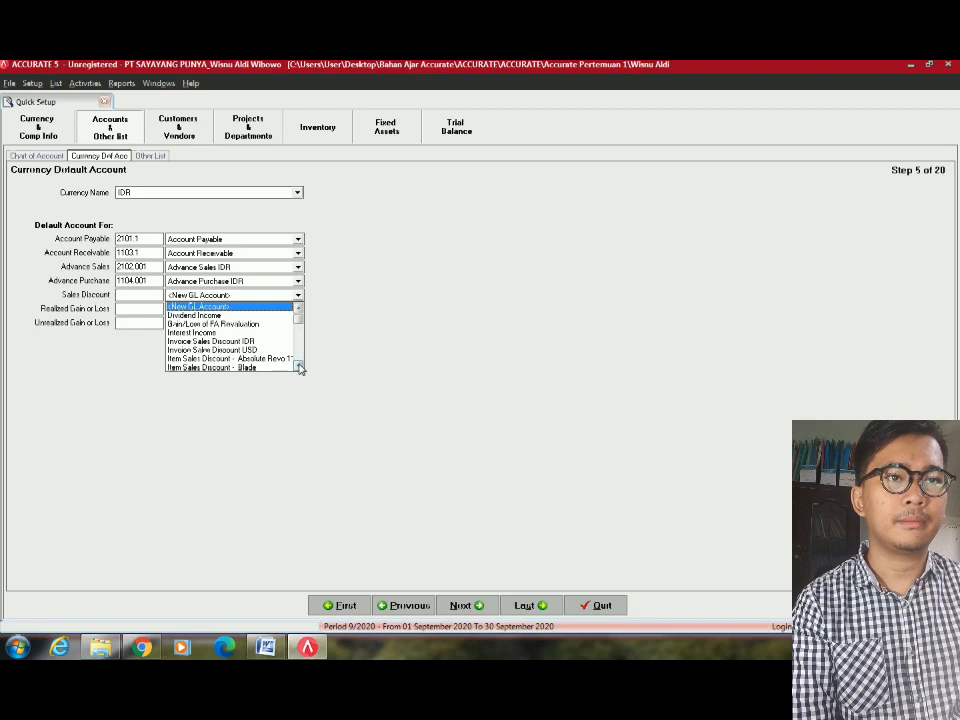
left_click(300, 368)
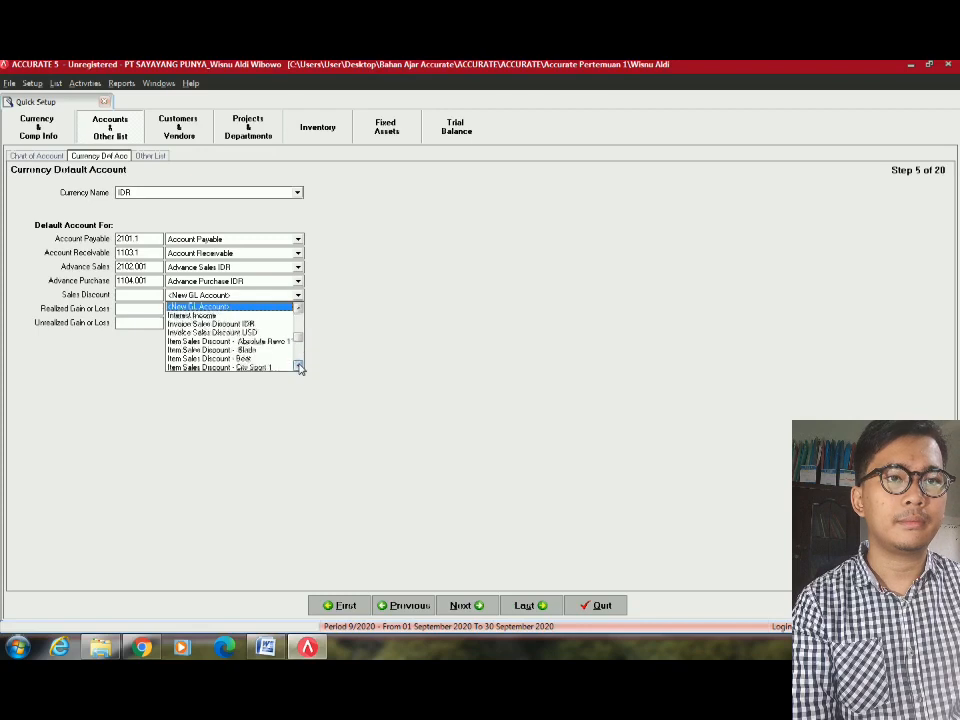
left_click(298, 307)
left_click(298, 307)
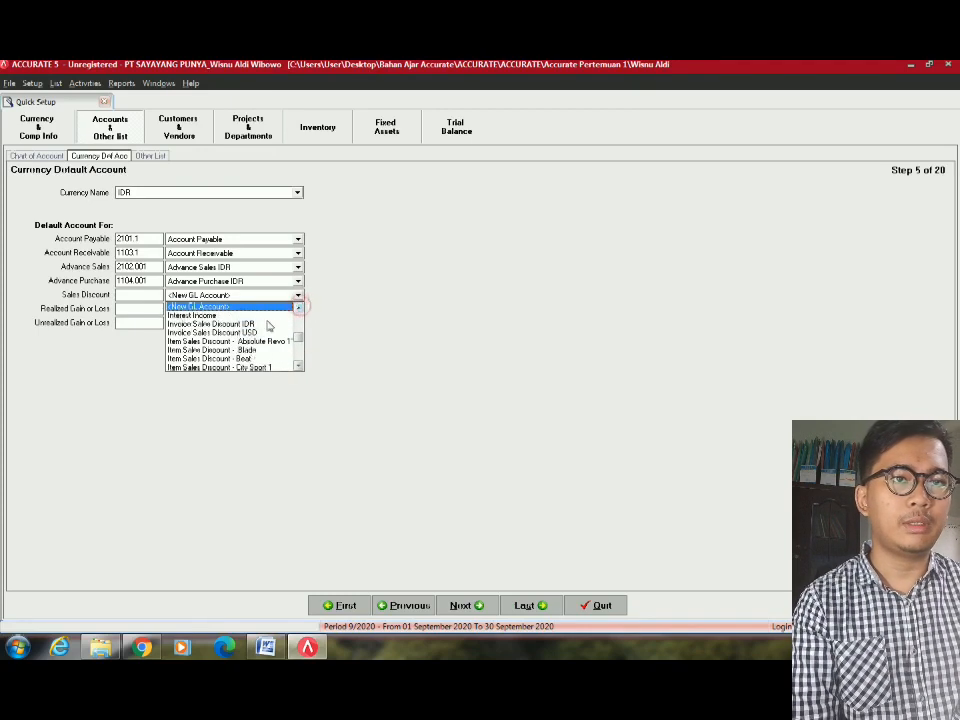
left_click(244, 324)
Assign Realized Gain/Loss and Unrealized Gain/Loss as the IDR gain/loss accounts.
left_click(260, 312)
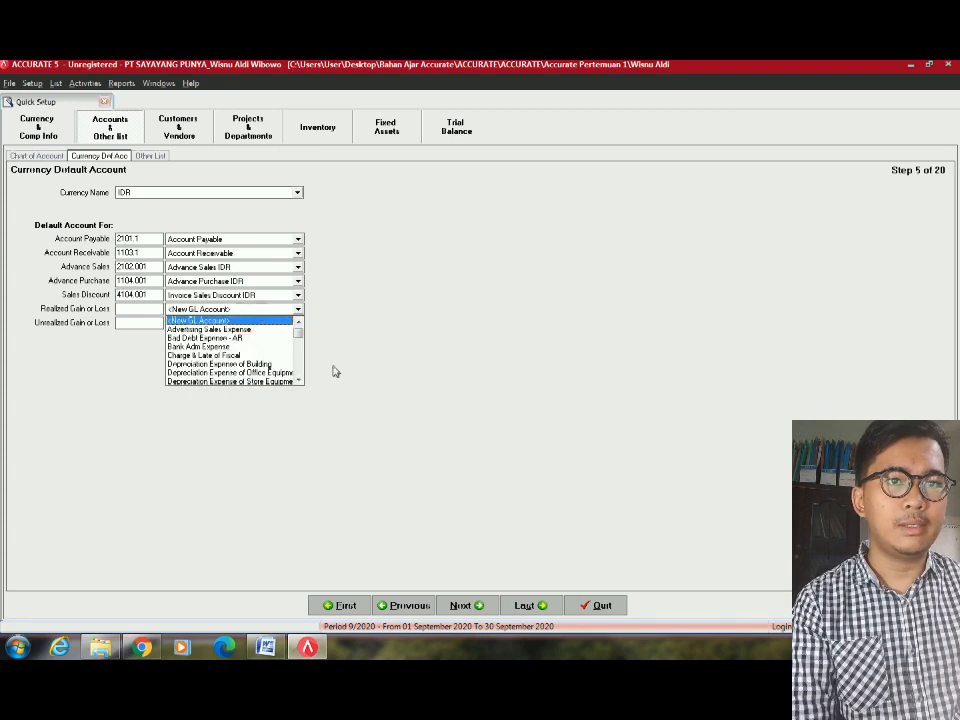
type("Re")
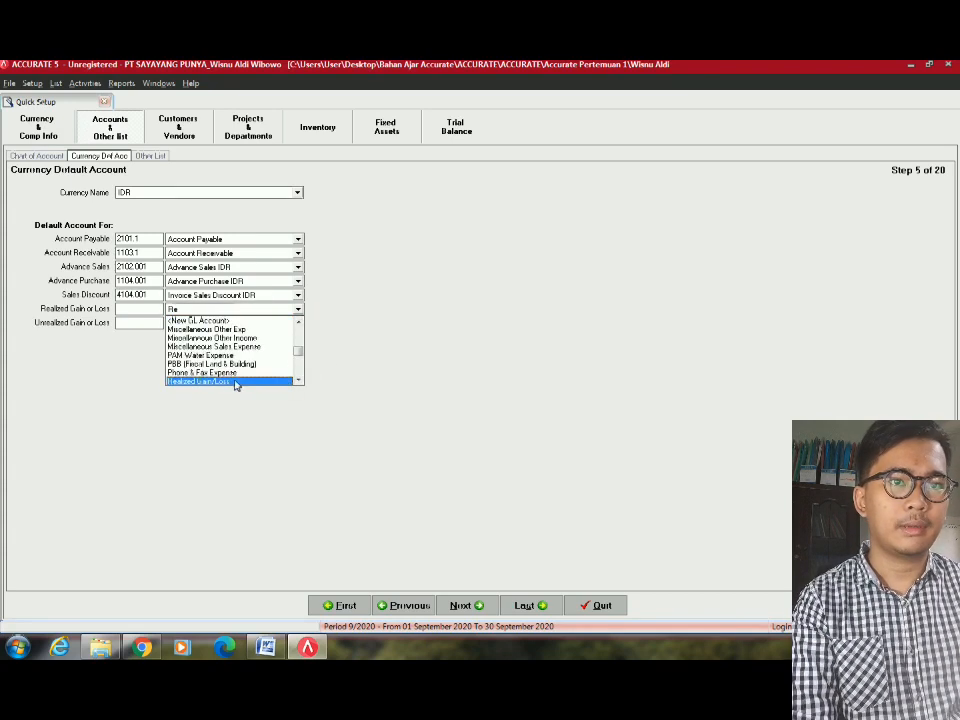
left_click(298, 381)
left_click(298, 381)
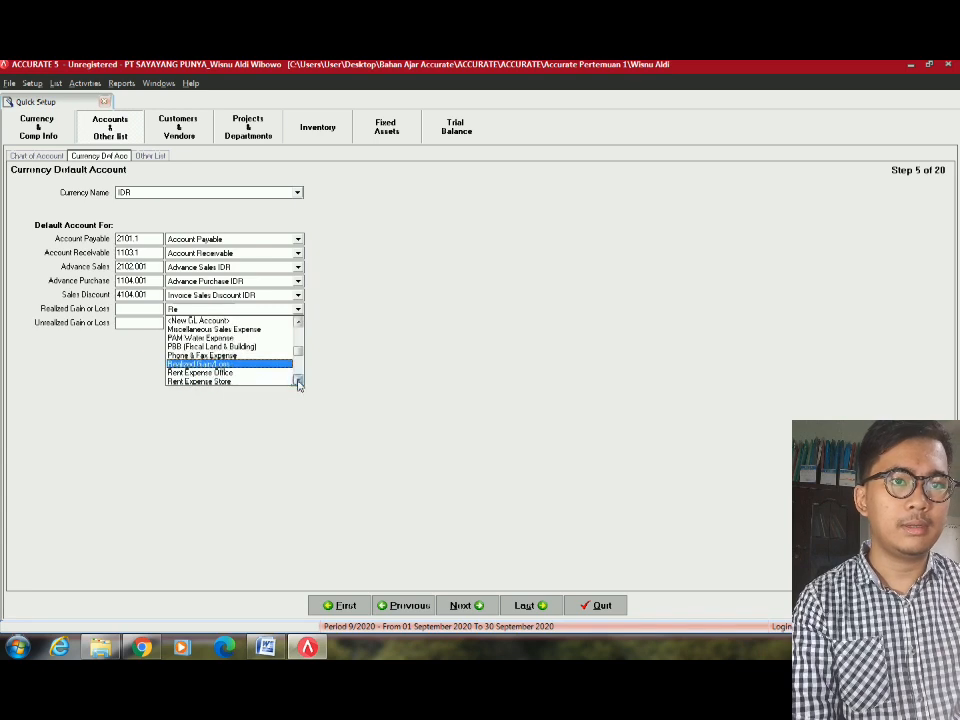
left_click(205, 364)
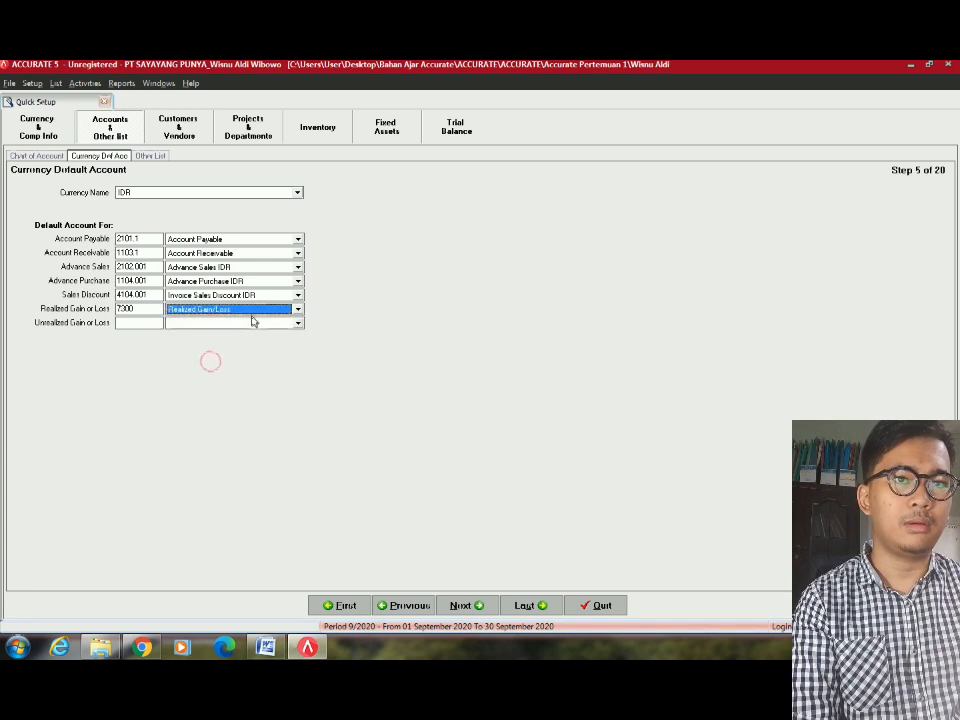
left_click(256, 323)
type("Un")
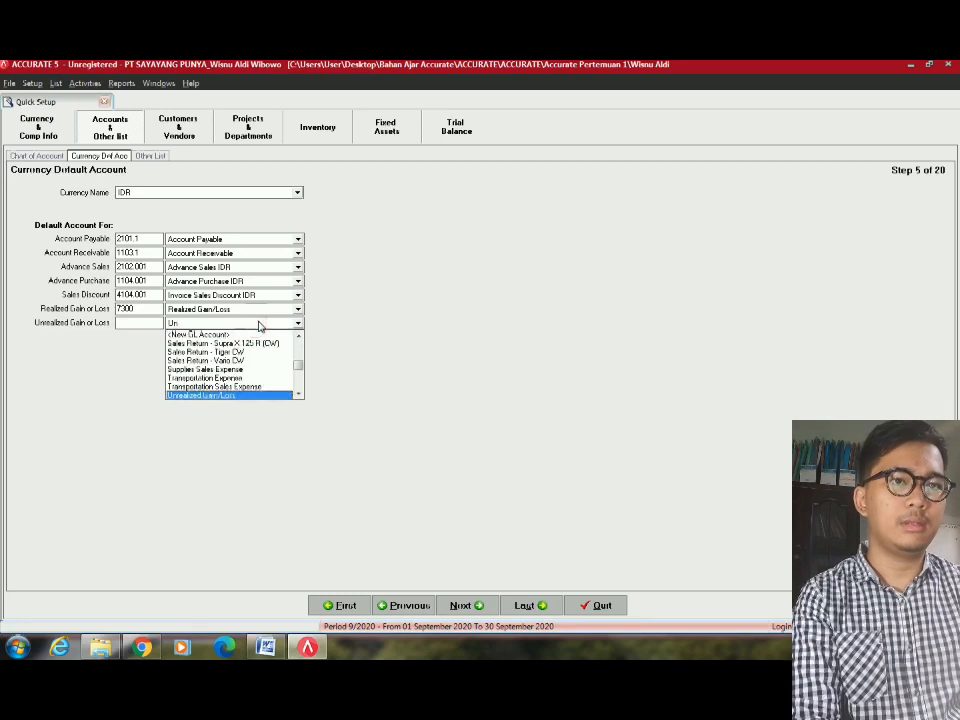
left_click(245, 397)
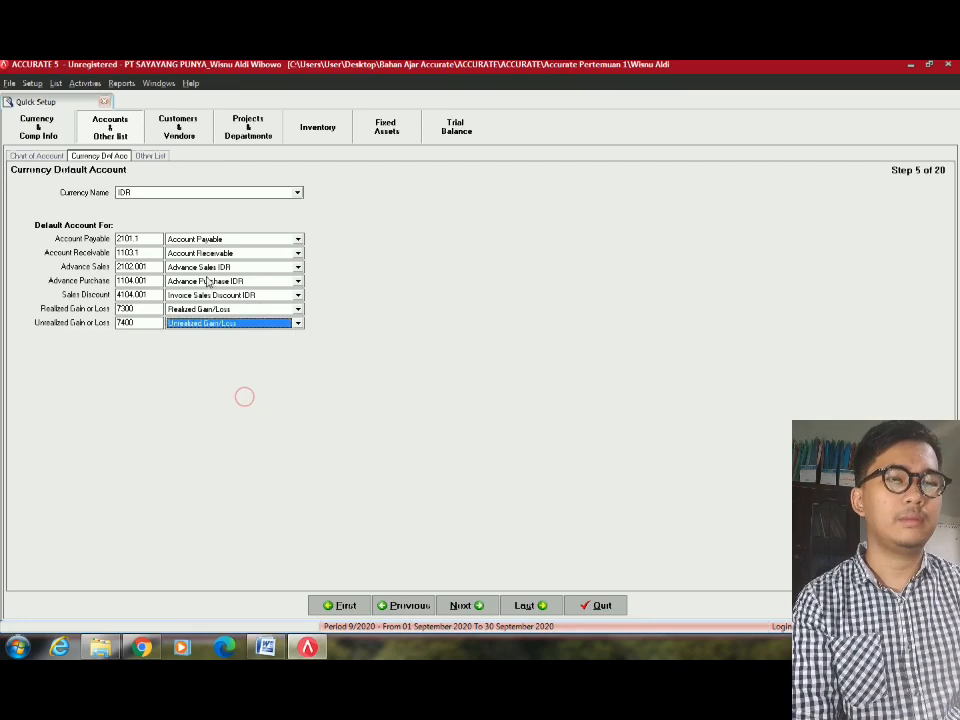
For USD, choose Advance Sales USD, Advance Purchase USD and Invoice Sales Discount USD.
left_click(208, 196)
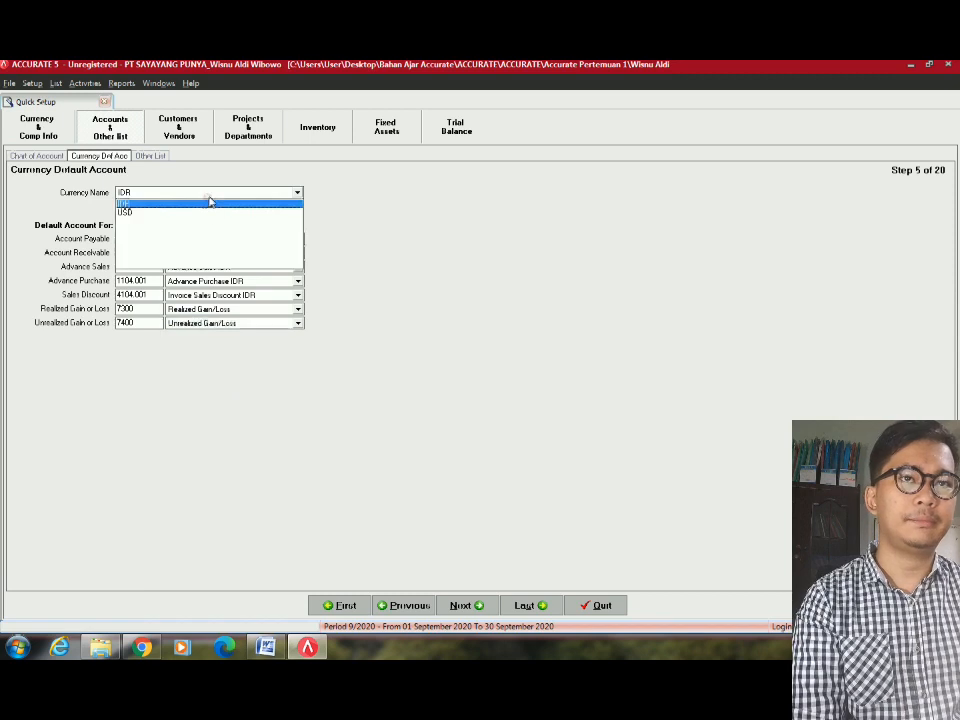
left_click(127, 209)
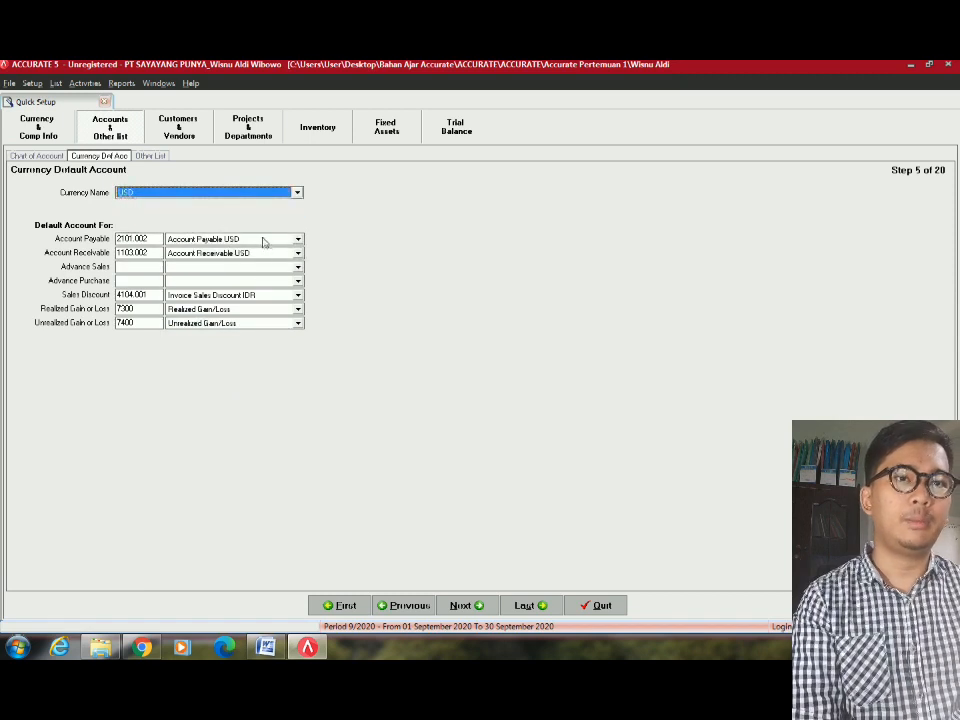
left_click(259, 271)
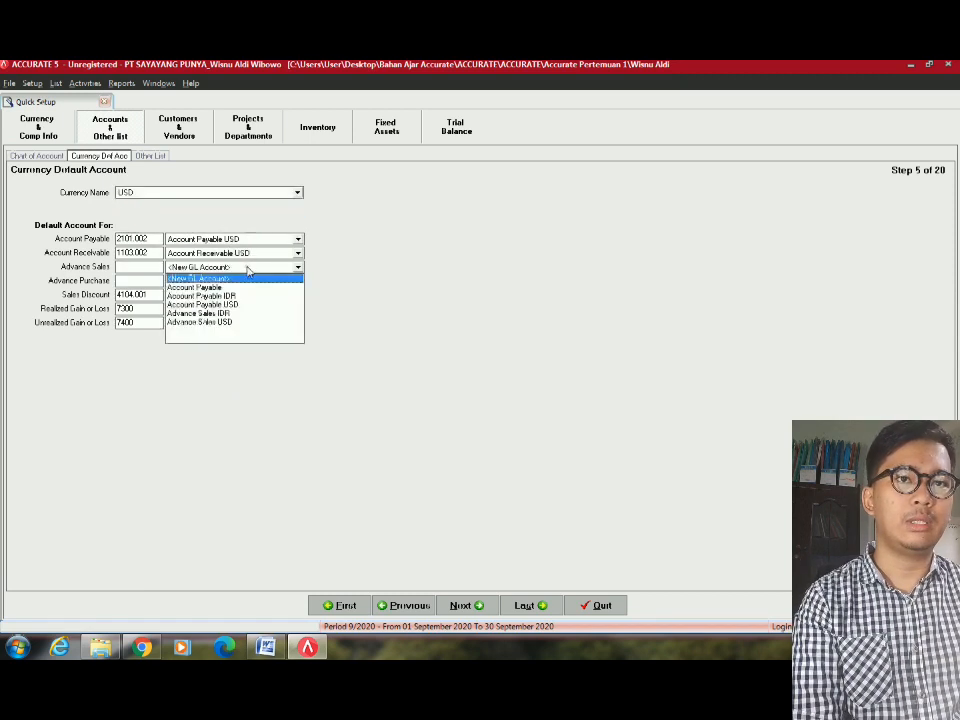
left_click(238, 322)
left_click(230, 281)
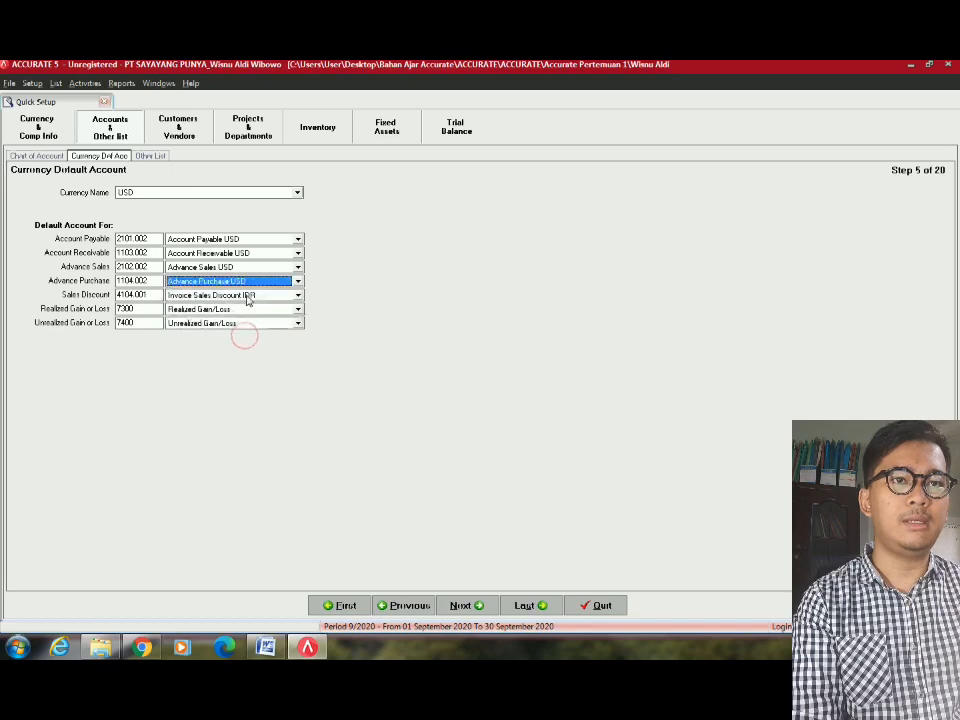
left_click(245, 295)
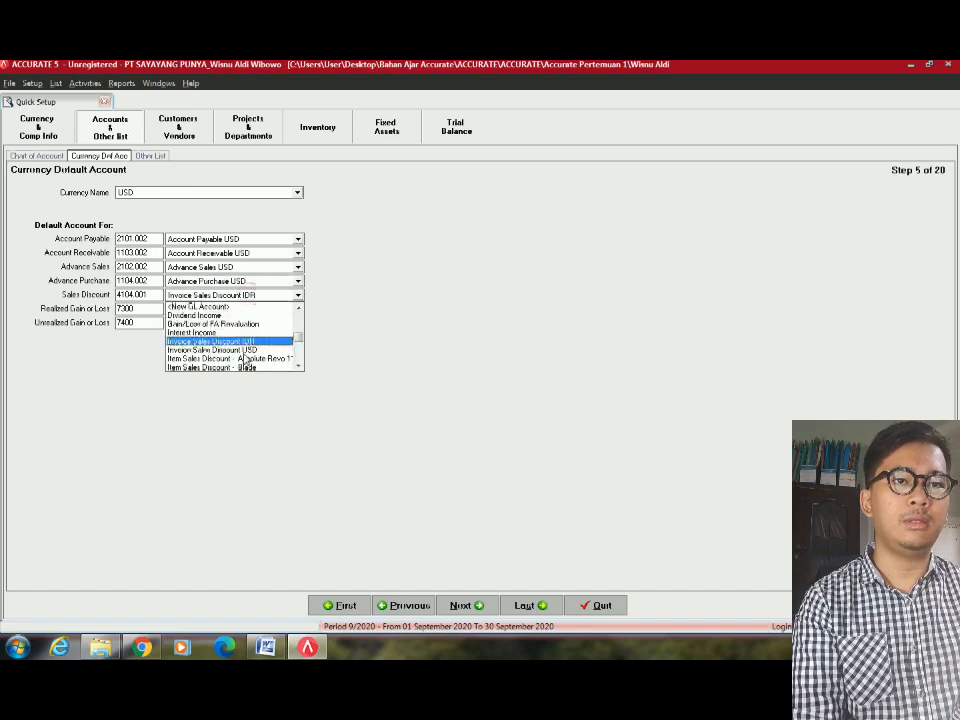
left_click(242, 349)
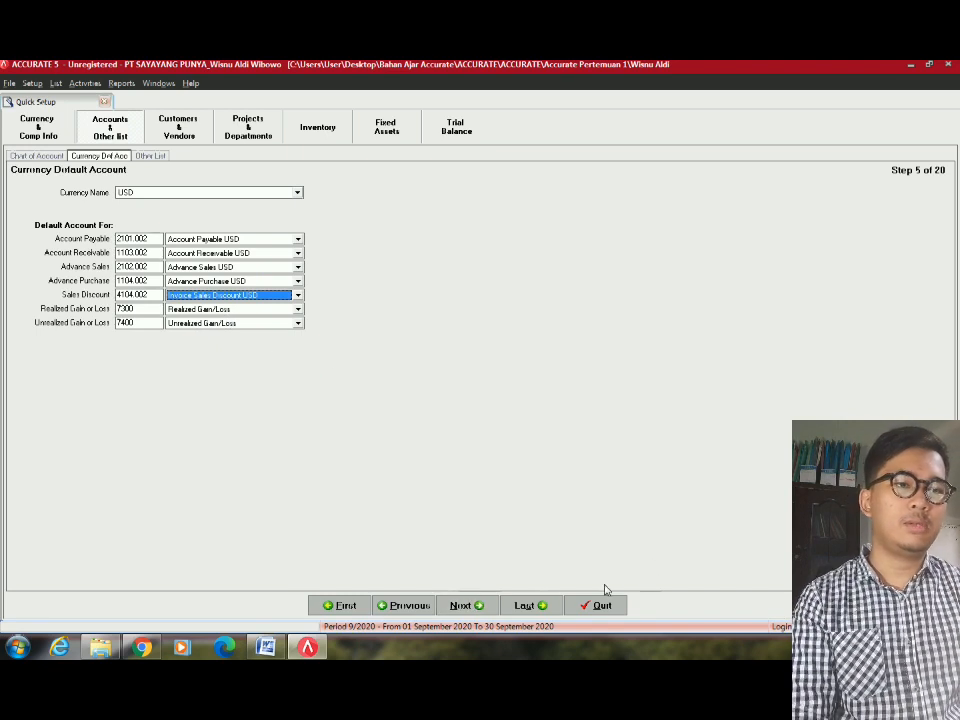
Advance to step 6, Other List, and consult the Word assignment document.
left_click(480, 606)
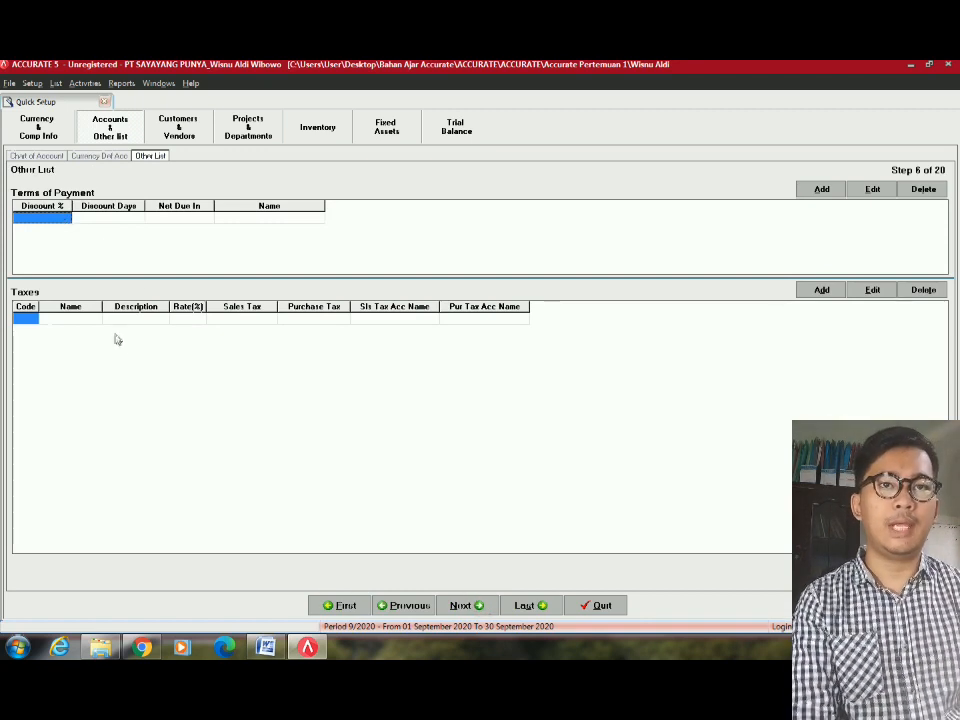
left_click(66, 219)
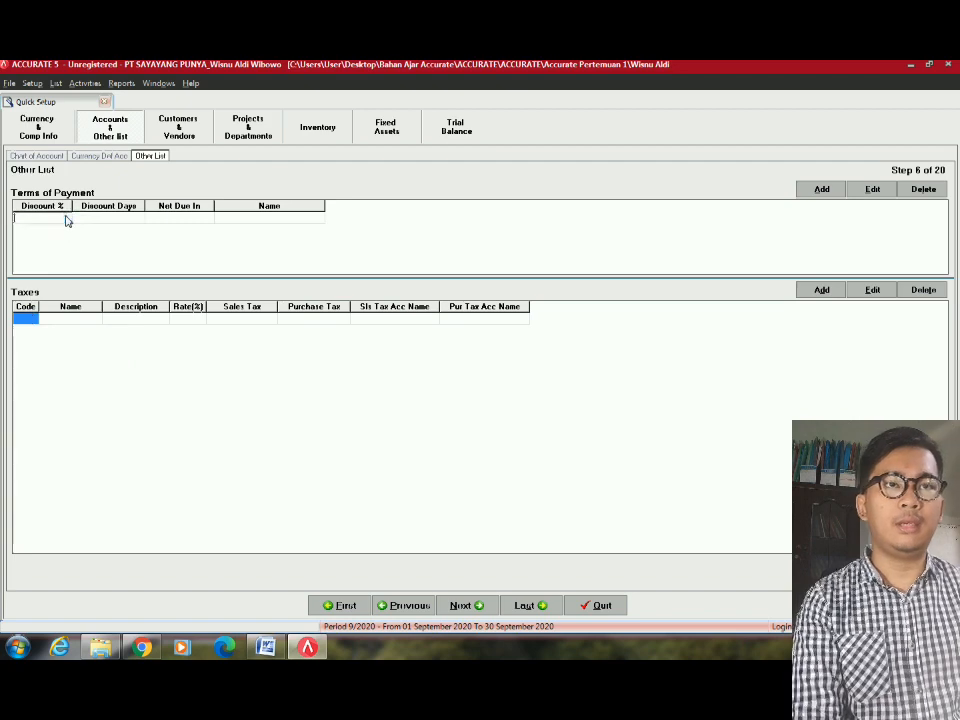
key("alt+Tab")
Scroll the Word document down to the DATA PELANGGAN customer table.
scroll(390, 437, "down", 10)
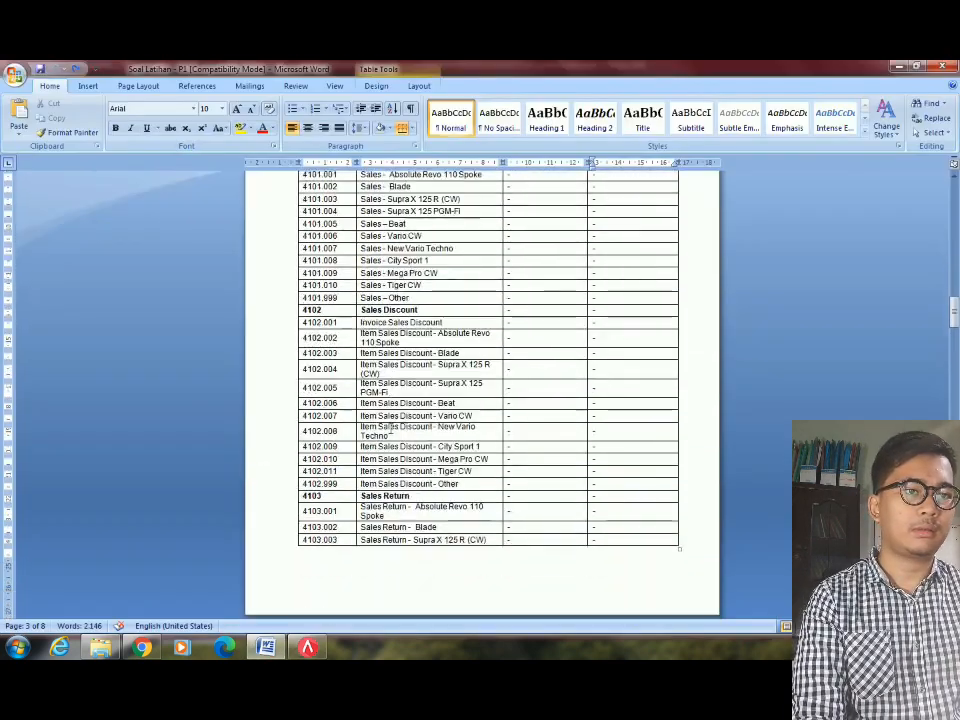
scroll(388, 427, "down", 20)
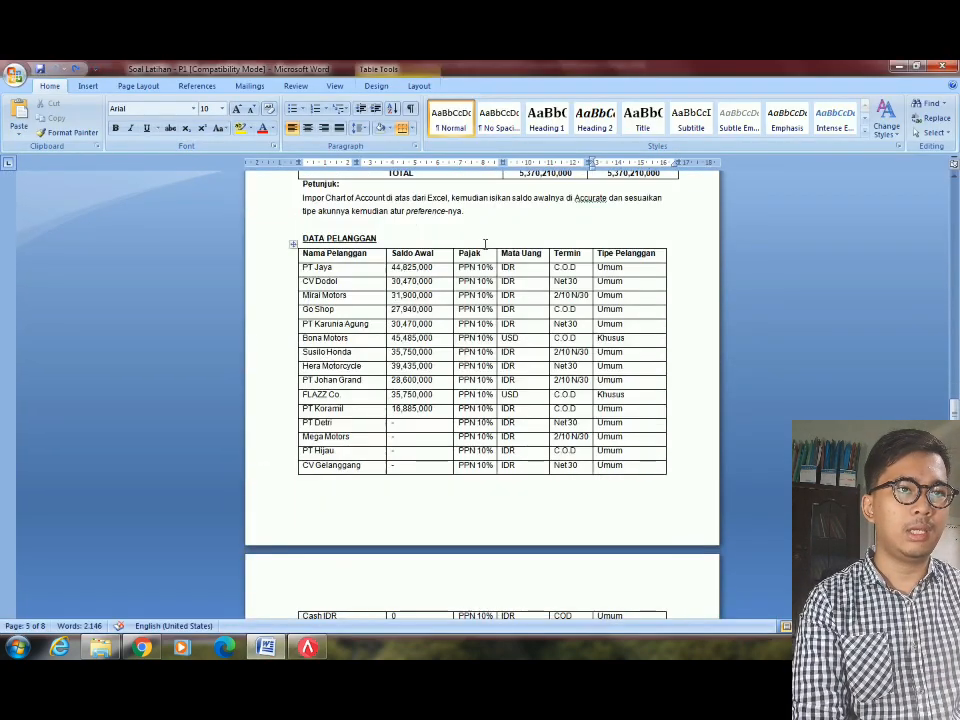
key("alt+Tab")
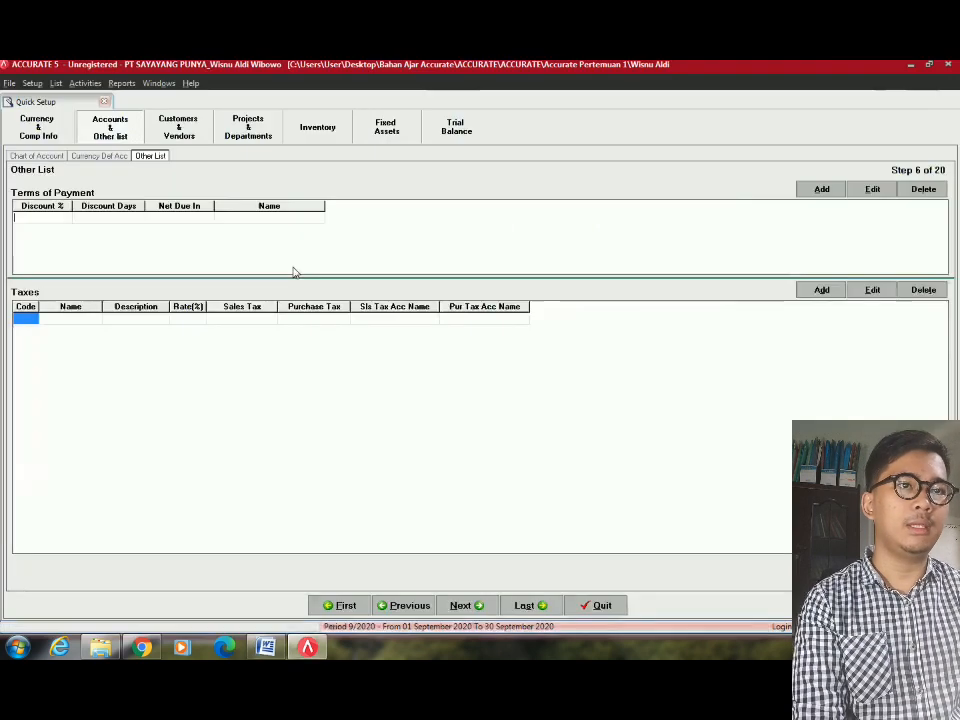
key("alt+Tab")
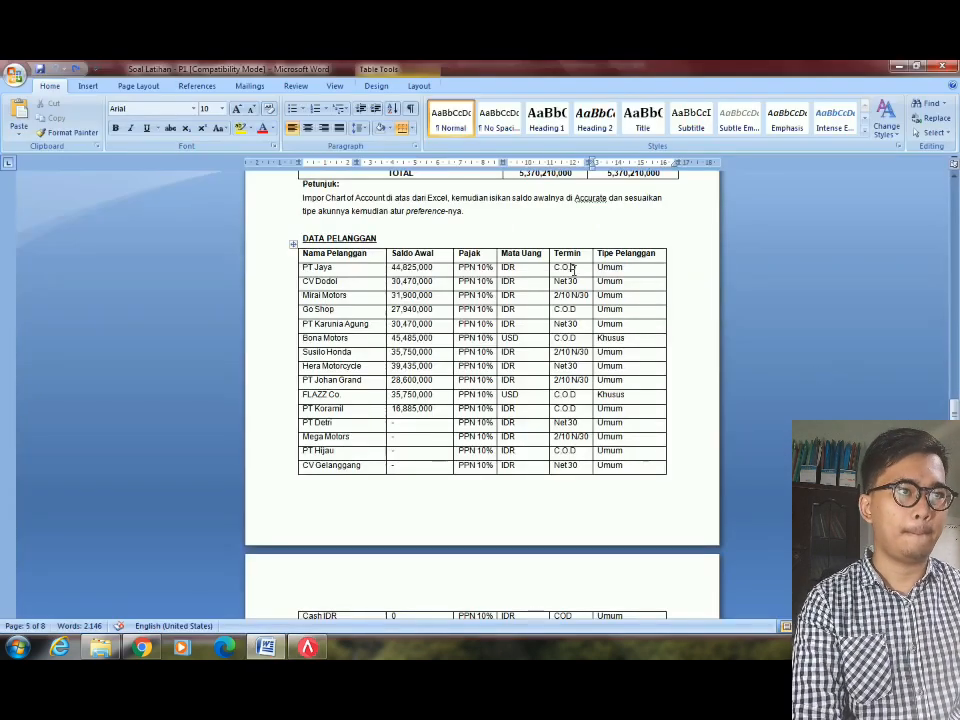
key("alt+Tab")
key("alt+Tab")
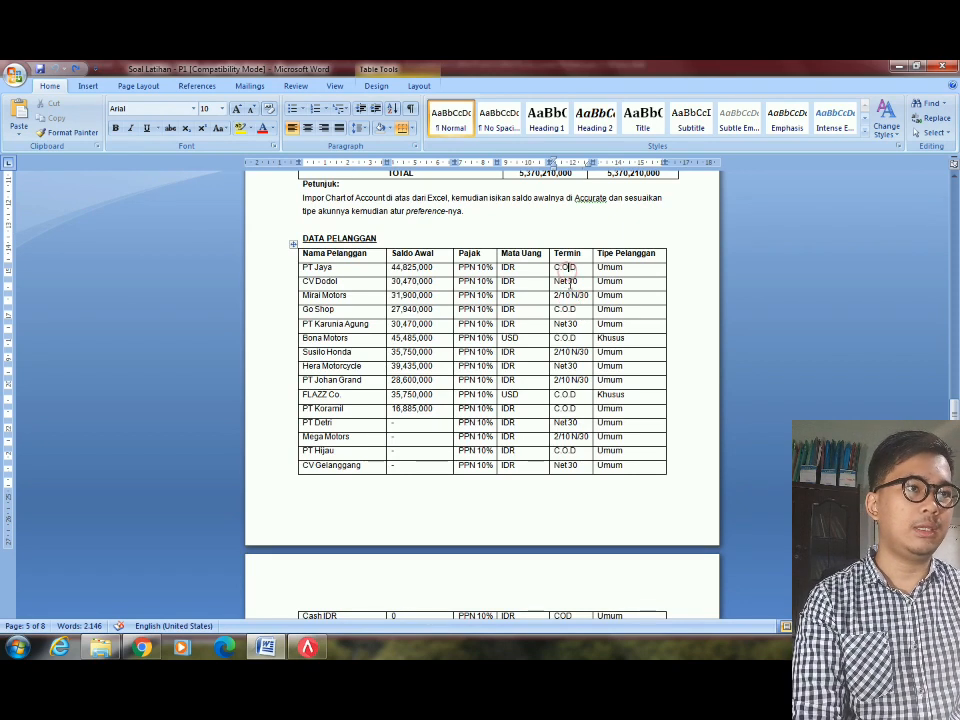
Check the 2/10 N/30 and Net 30 payment terms in the table, then return to ACCURATE.
scroll(542, 379, "down", 3)
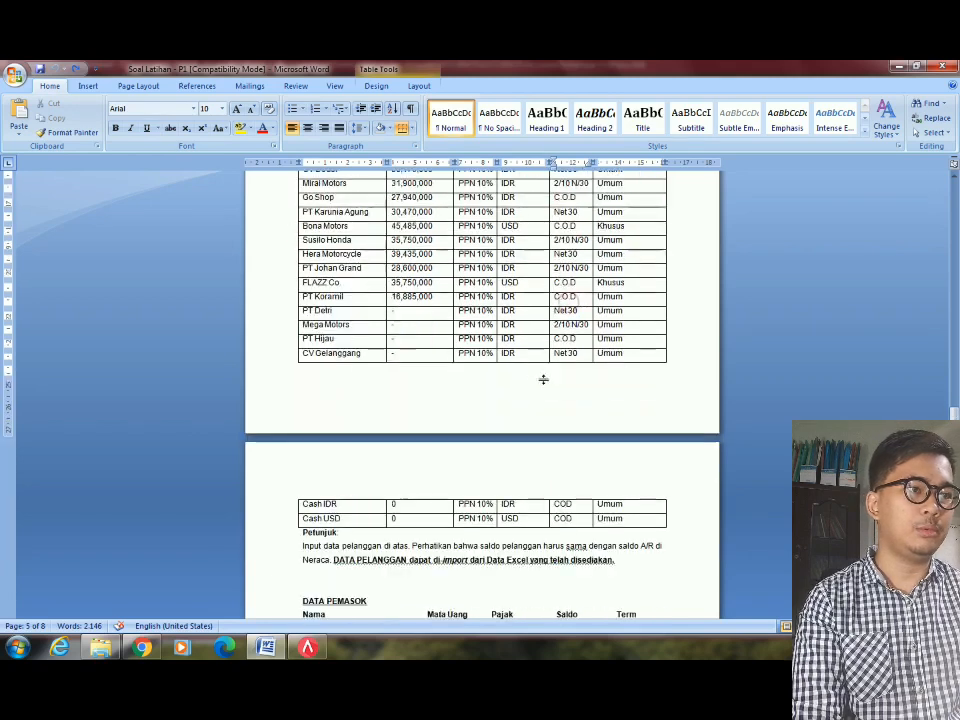
scroll(510, 254, "up", 2)
scroll(509, 254, "up", 1)
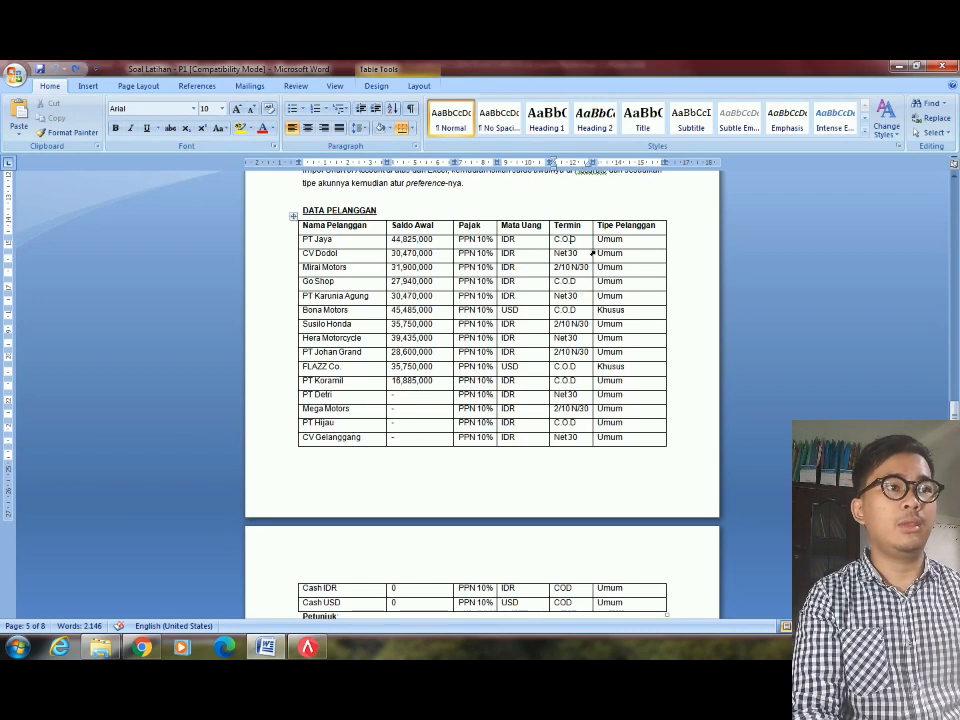
left_click(577, 267)
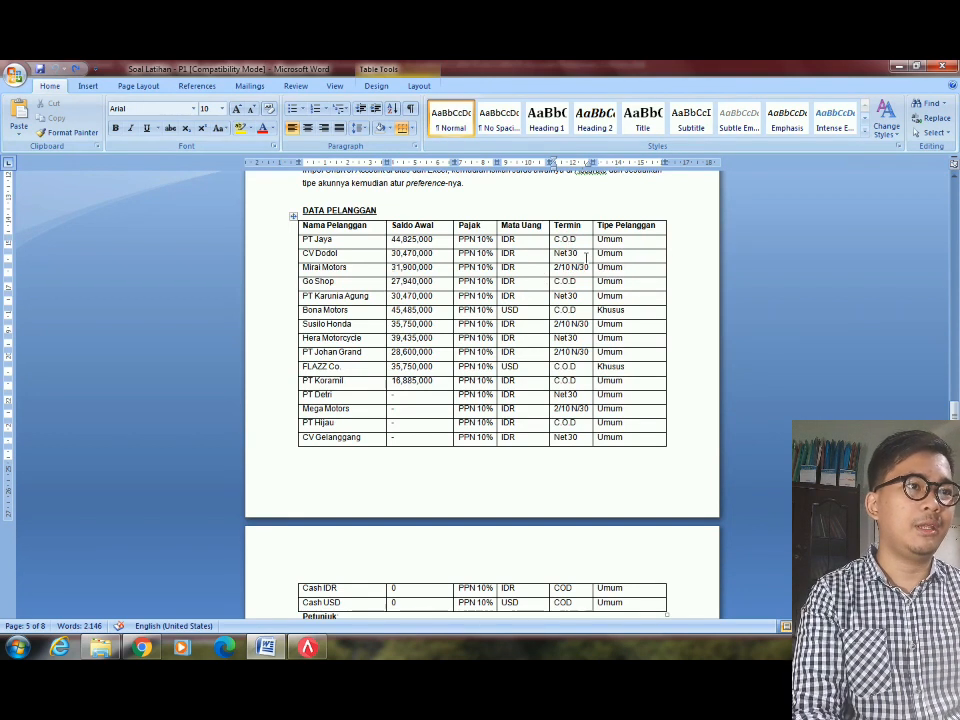
left_click(582, 254)
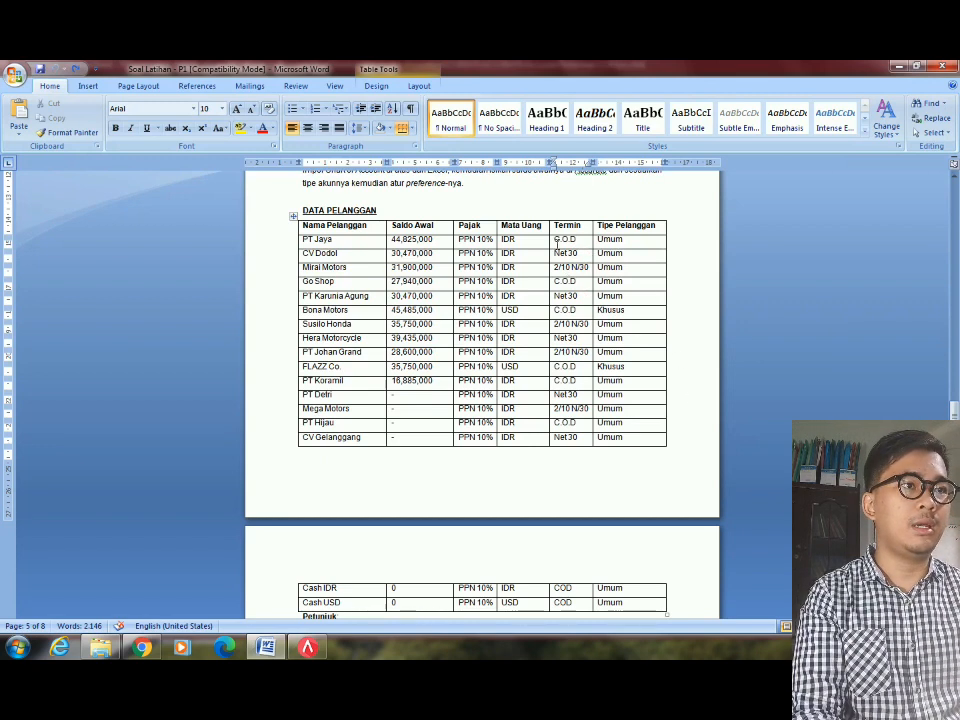
key("alt+Tab")
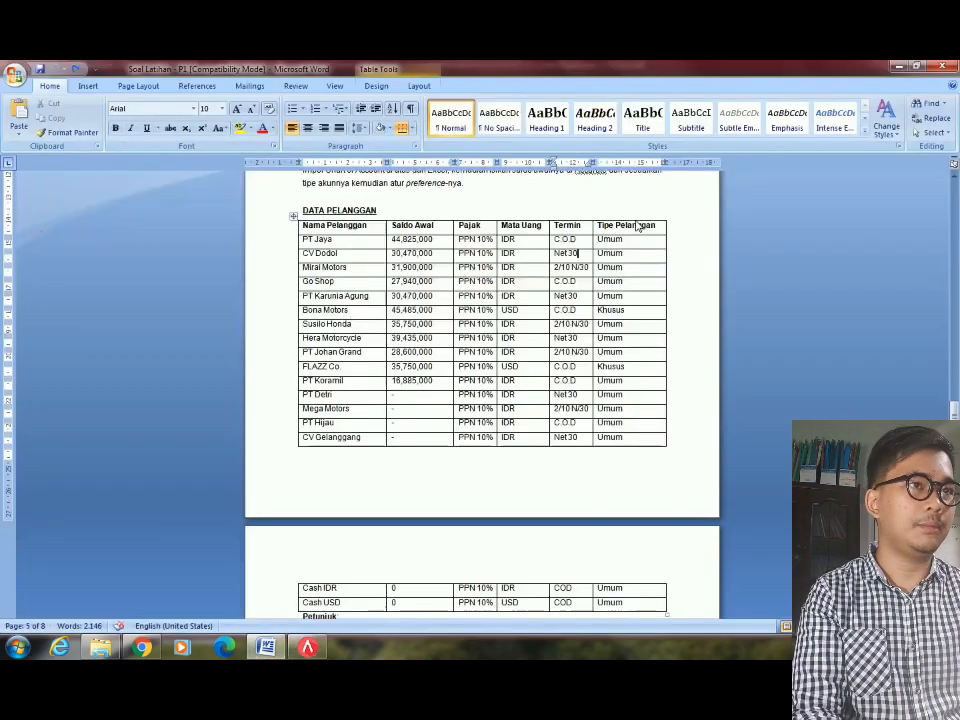
key("alt+Tab")
key("alt+Tab")
key("Right")
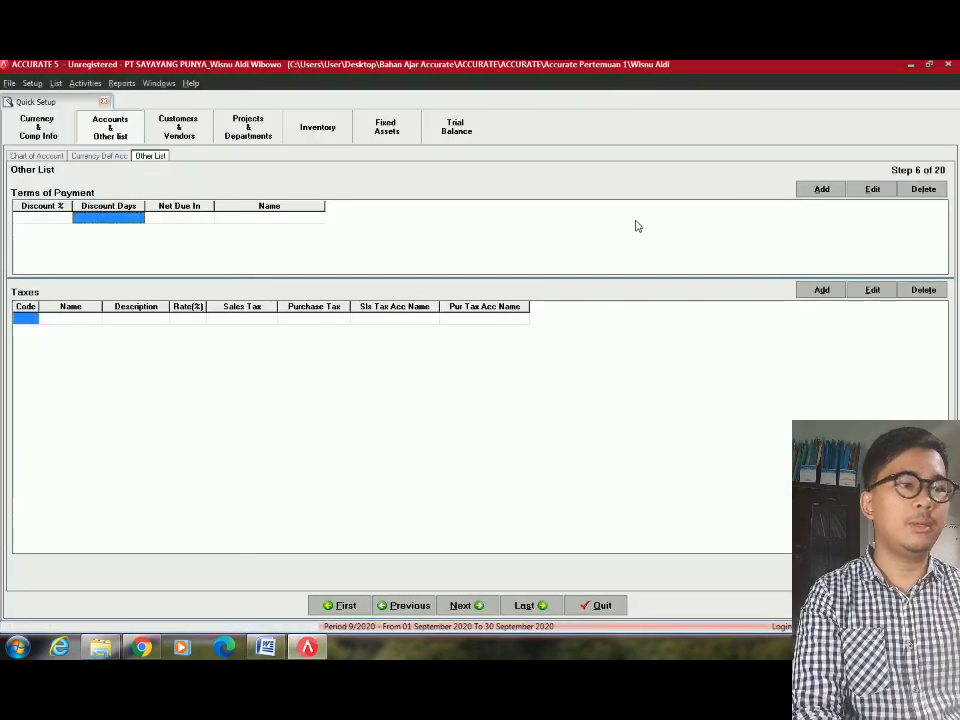
Add a C.O.D payment term to the Terms of Payment list.
key("Left")
key("Right")
key("Right")
key("Right")
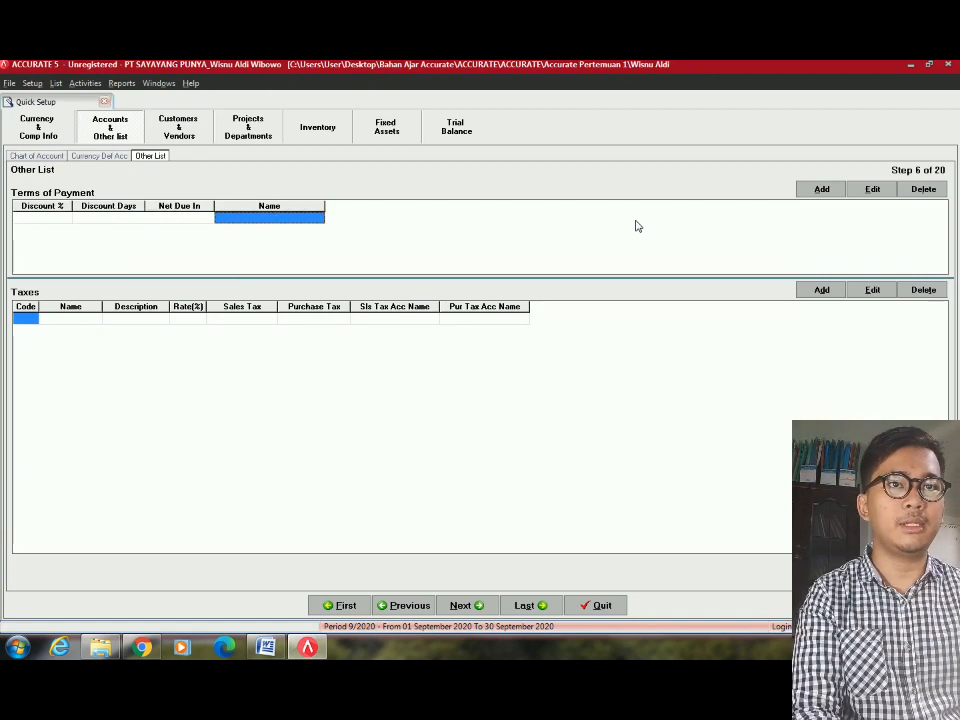
key("Home")
key("Right")
key("Right")
key("Right")
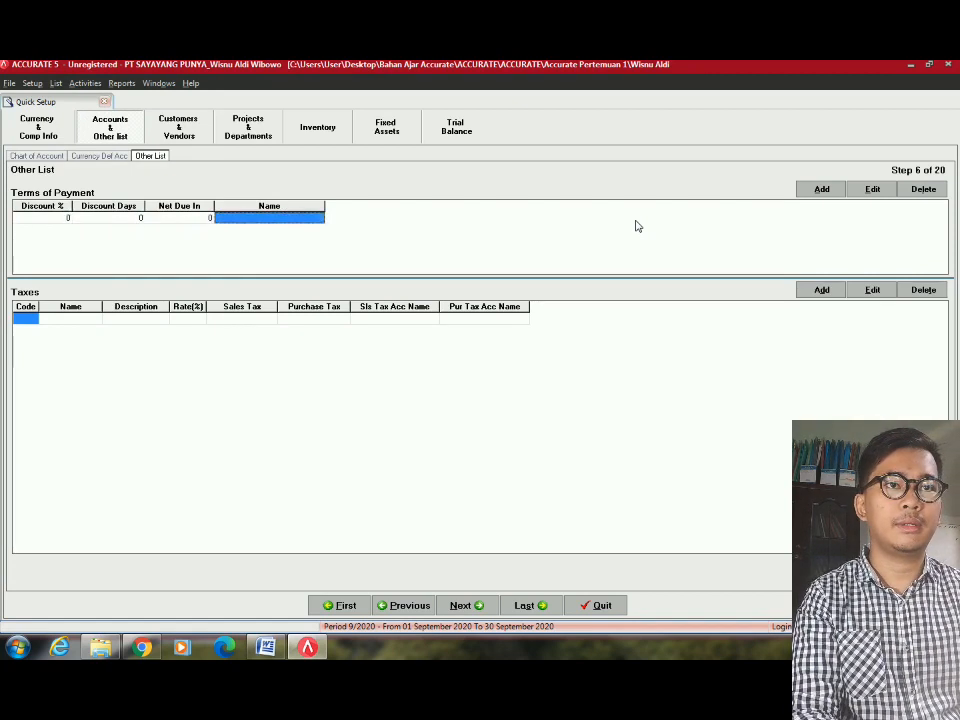
key("Left")
key("Left")
key("Right")
key("Right")
type("C.O.D")
key("Return")
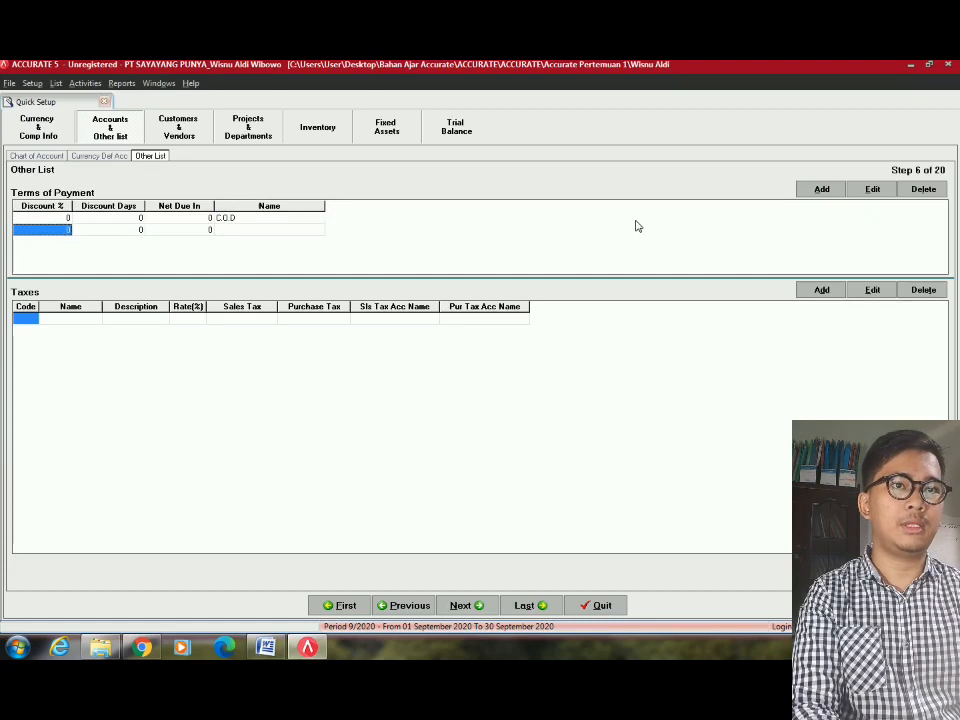
key("Escape")
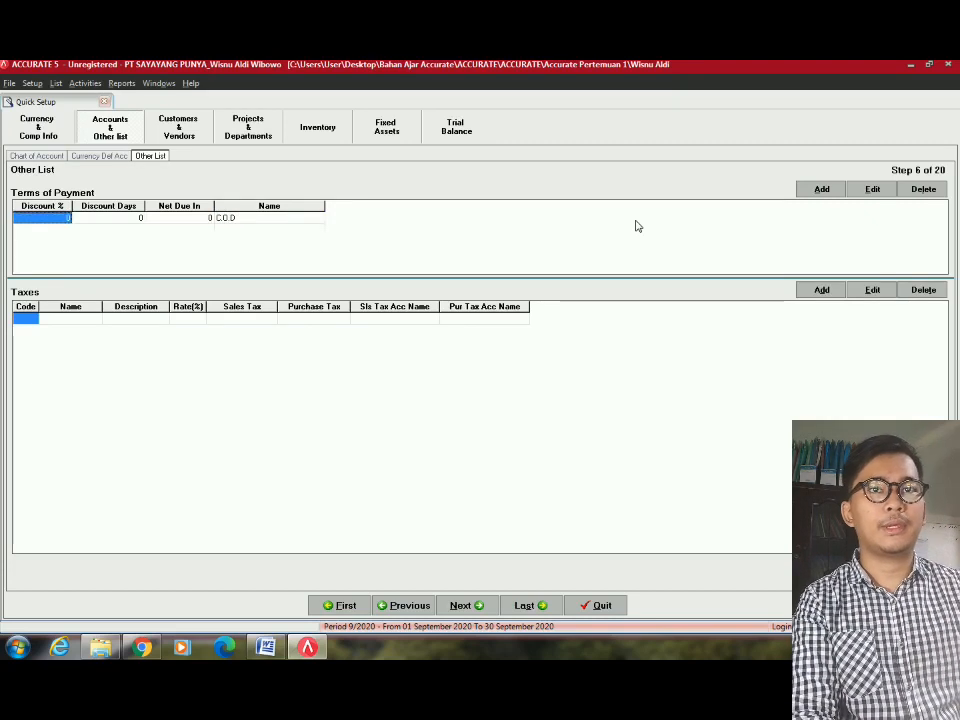
key("Tab")
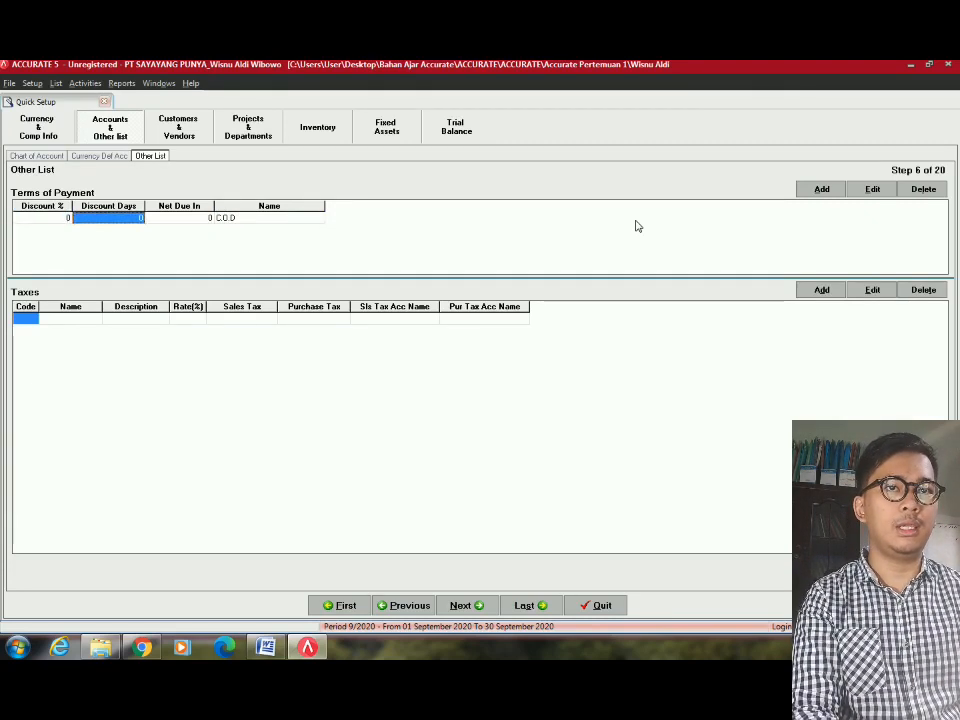
key("Tab")
key("Tab")
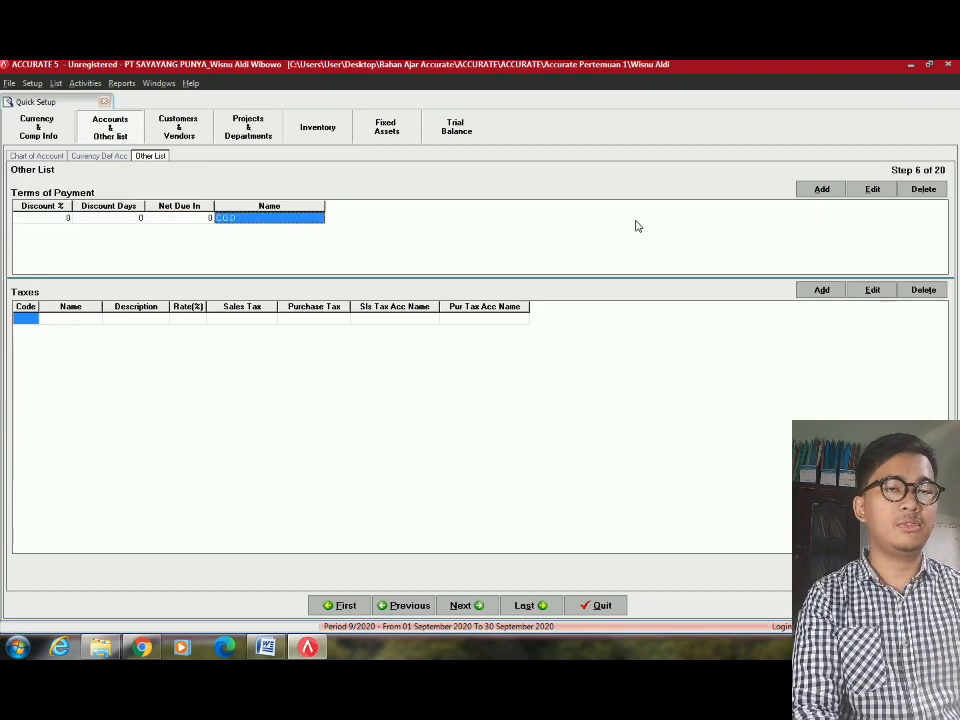
Add a Net 30 payment term with net due of 30 days.
key("Tab")
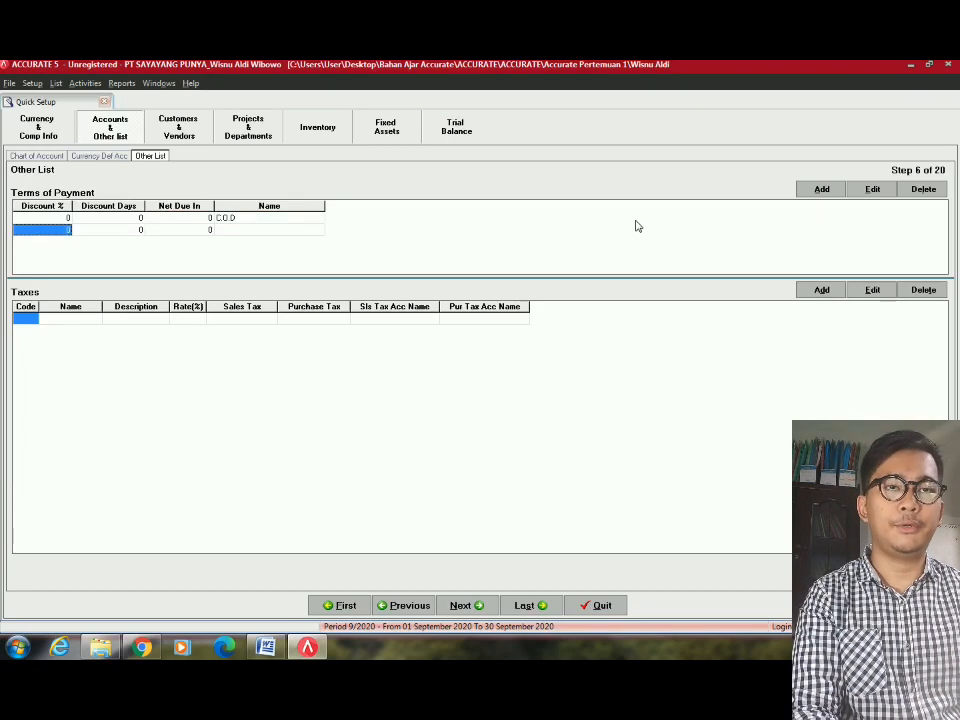
key("alt+Tab")
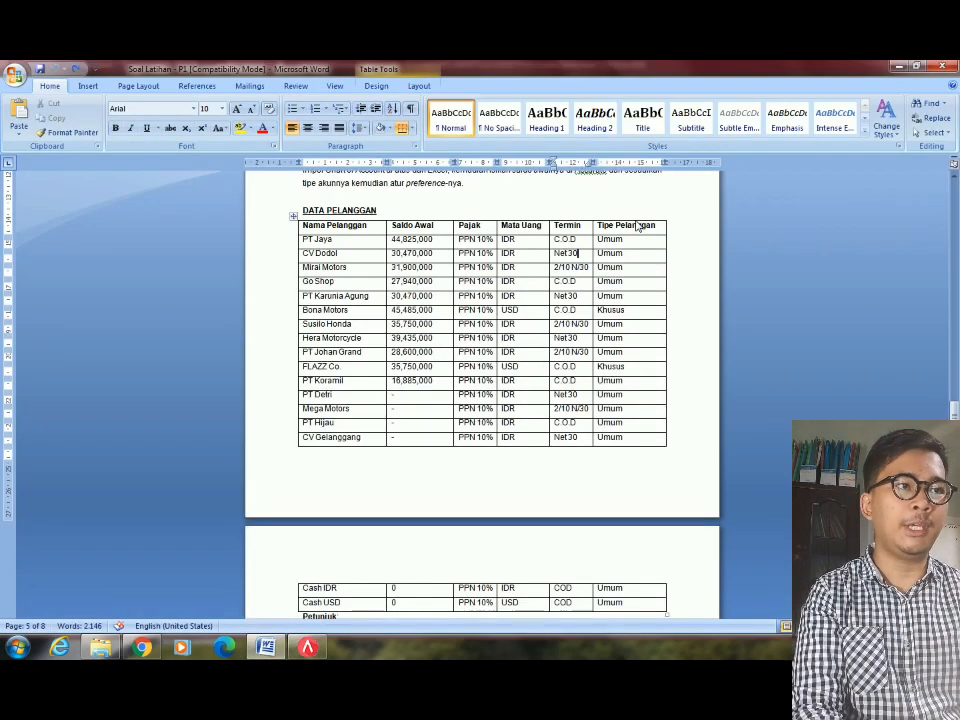
key("alt+Tab")
key("alt+Tab")
key("alt+Tab")
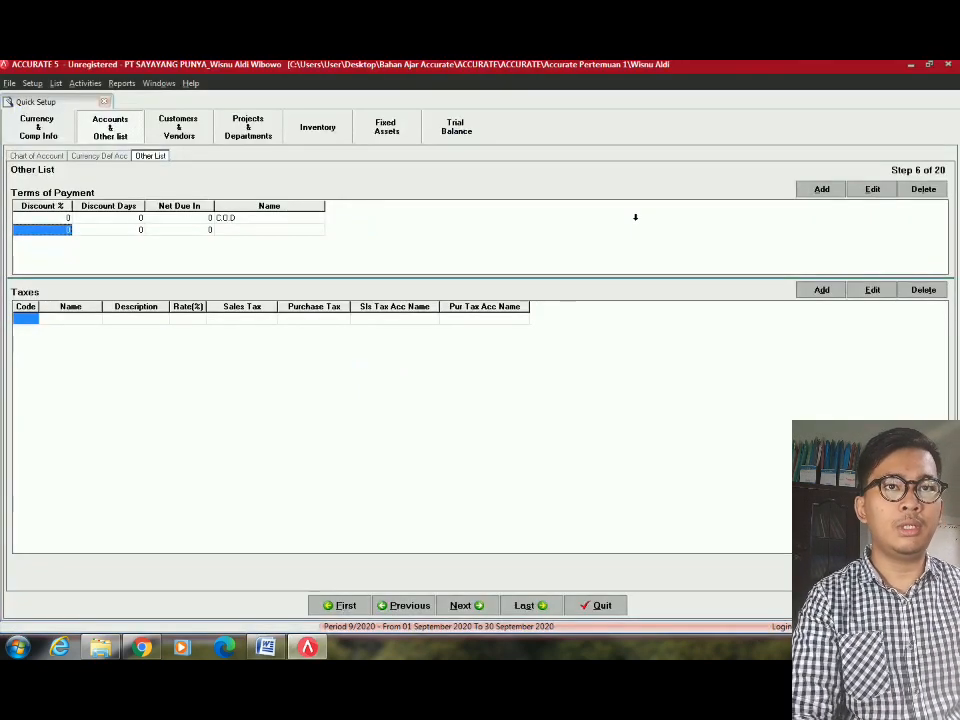
key("Tab")
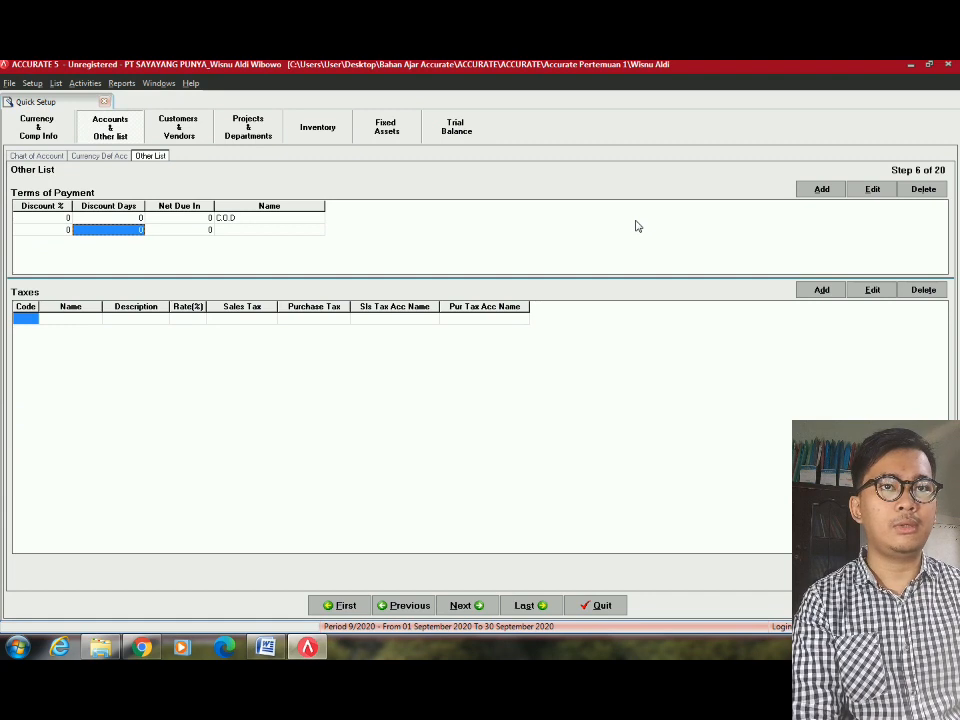
key("Tab")
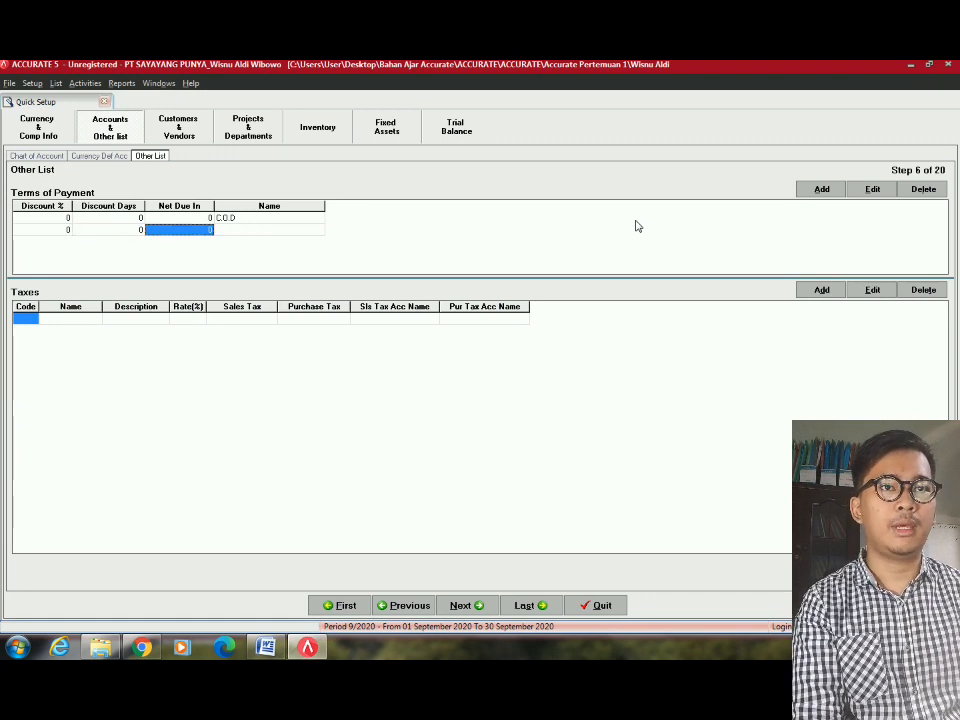
type("3")
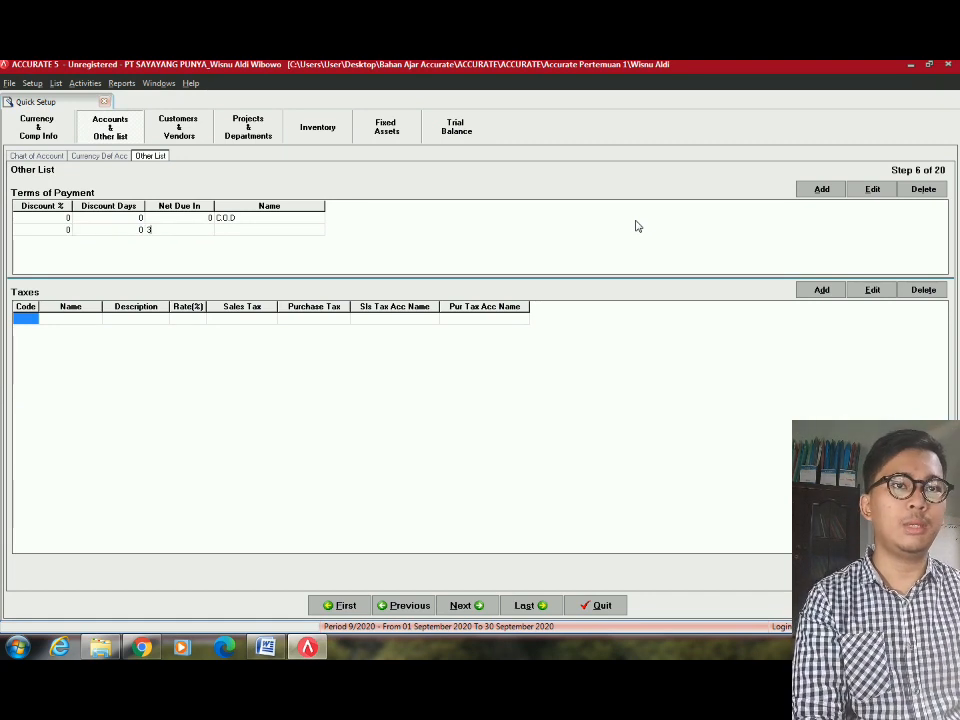
type("0")
key("Tab")
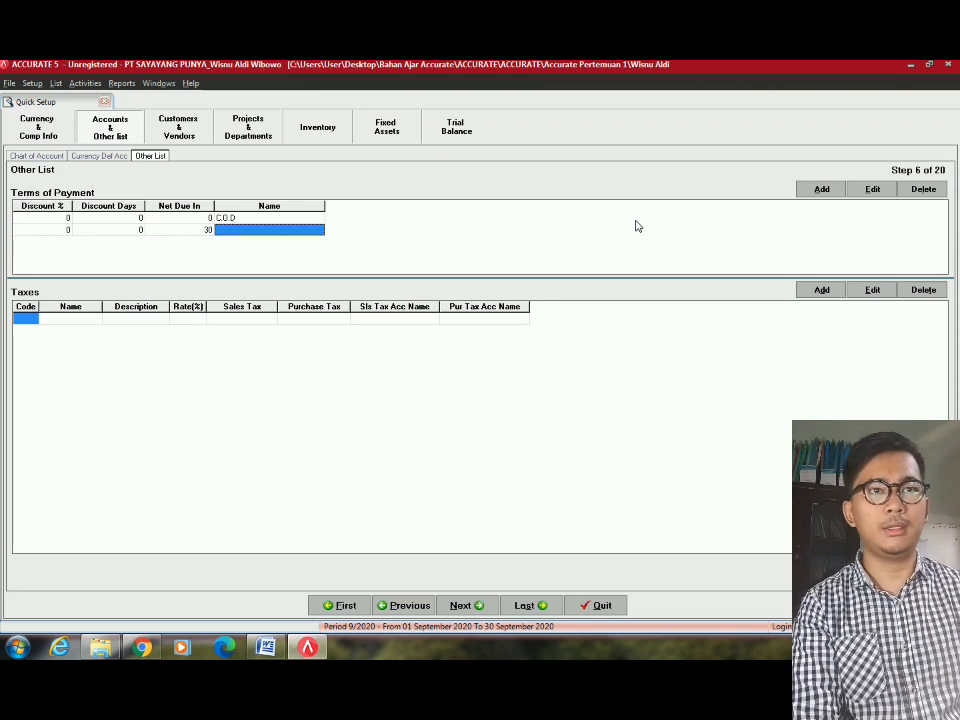
key("Tab")
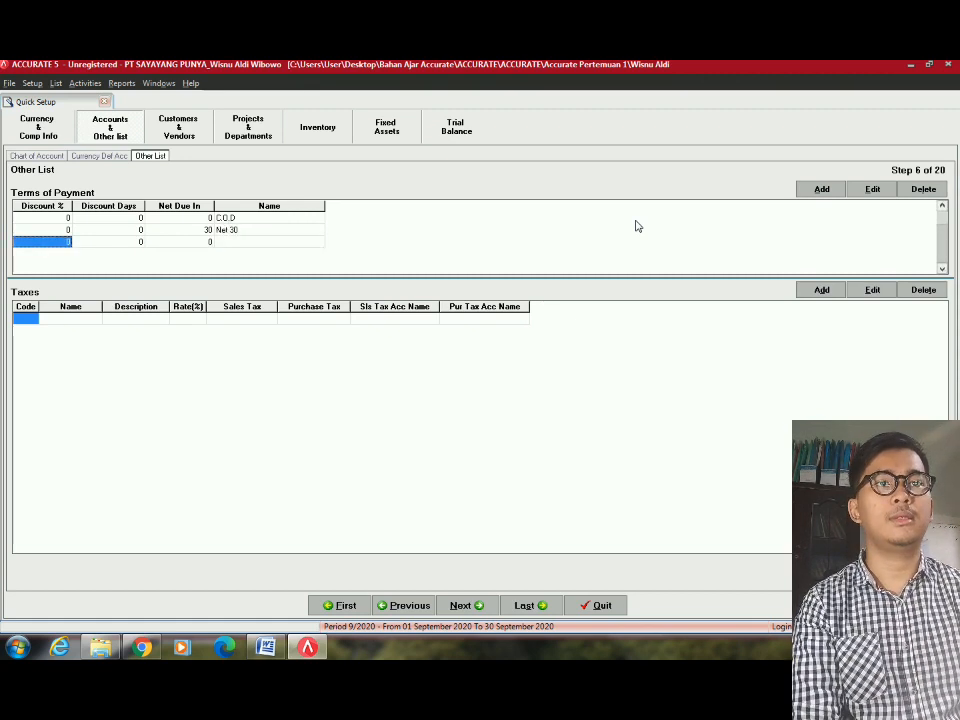
Add the 2/10 n/30 term: 2% discount within 10 days, net due 30.
key("alt+Tab")
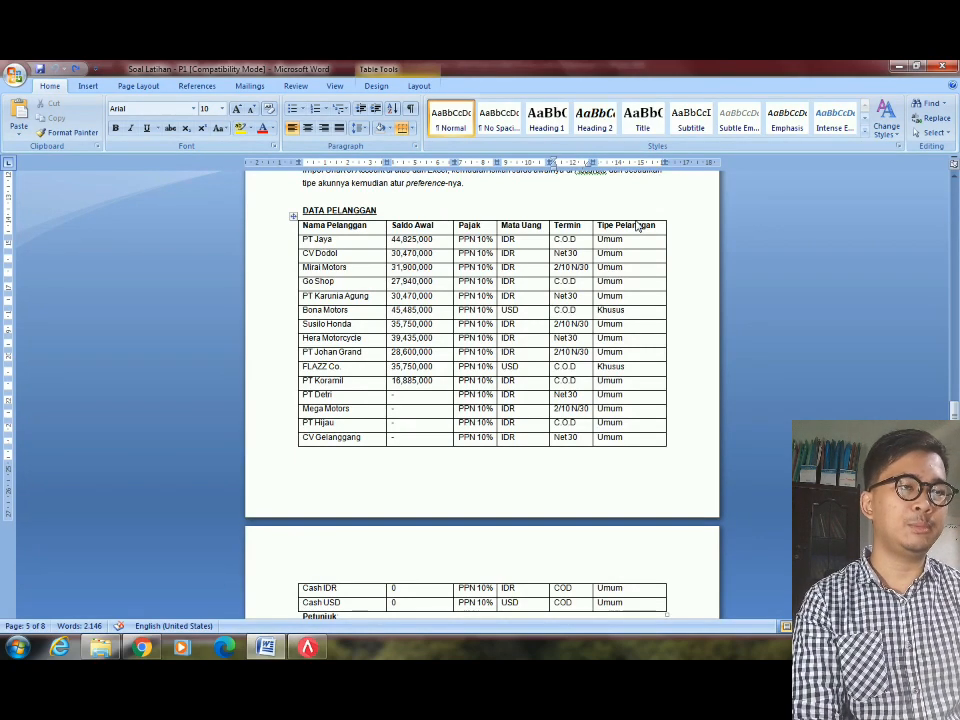
key("alt+Tab")
type("2")
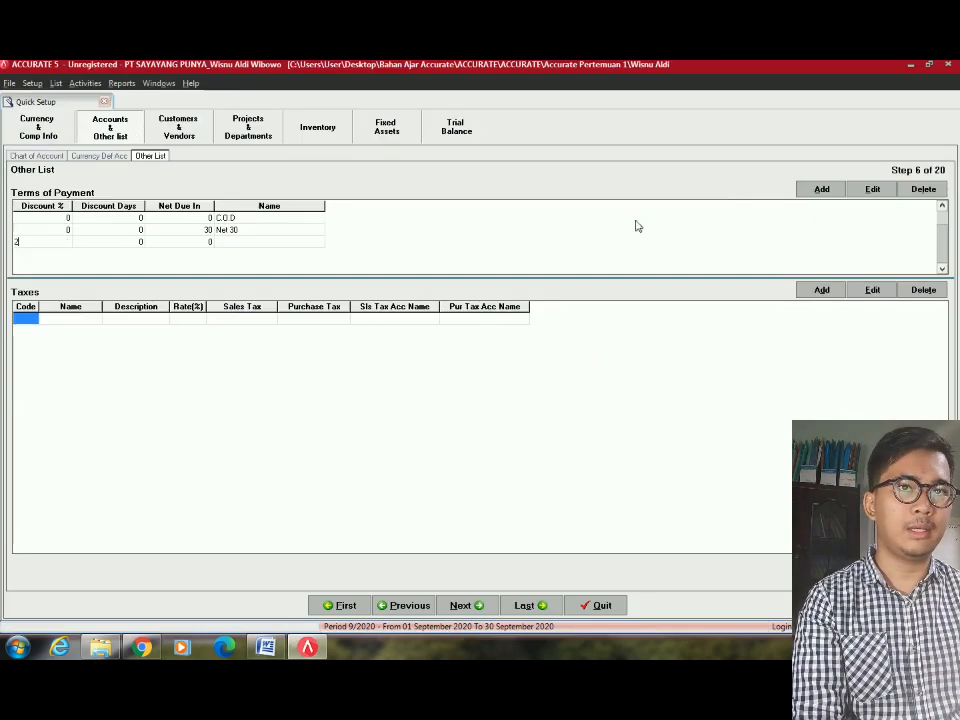
key("Tab")
type("1")
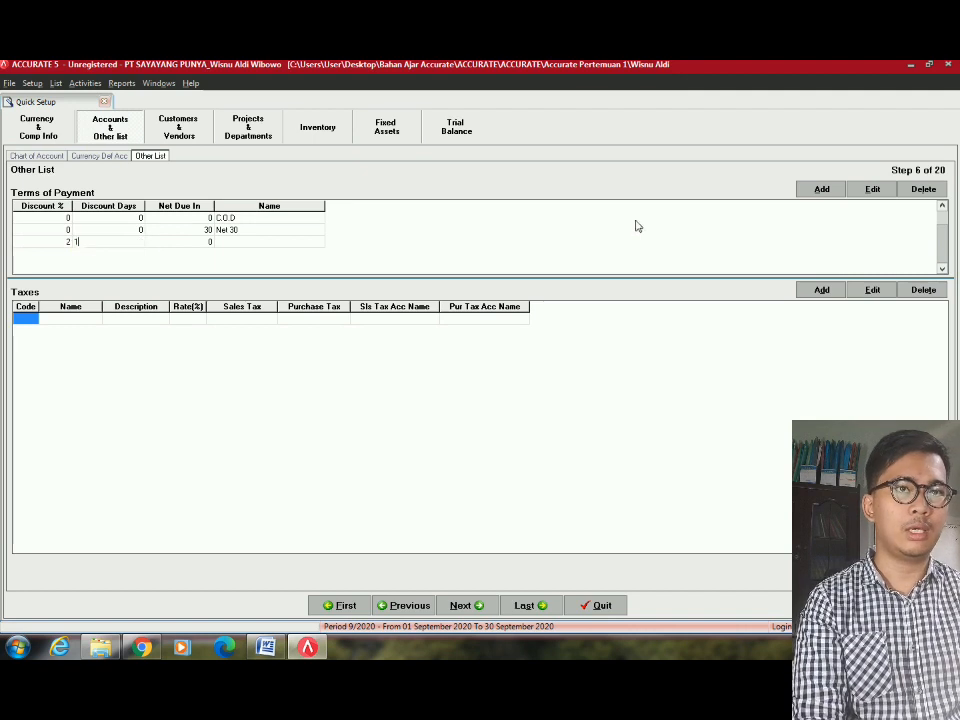
type("0")
key("Tab")
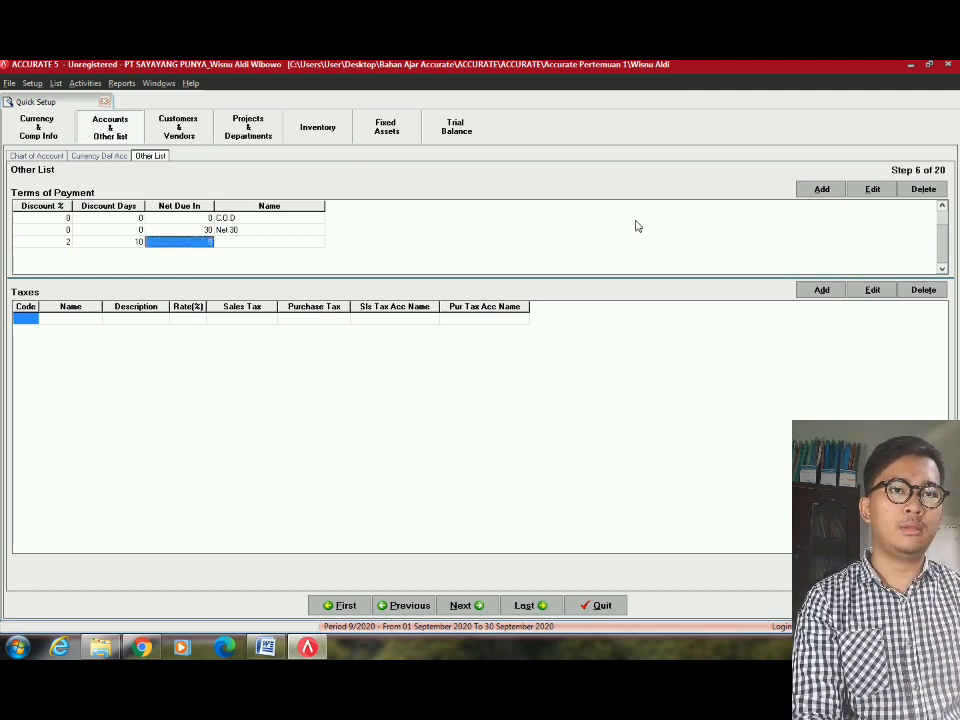
type("3")
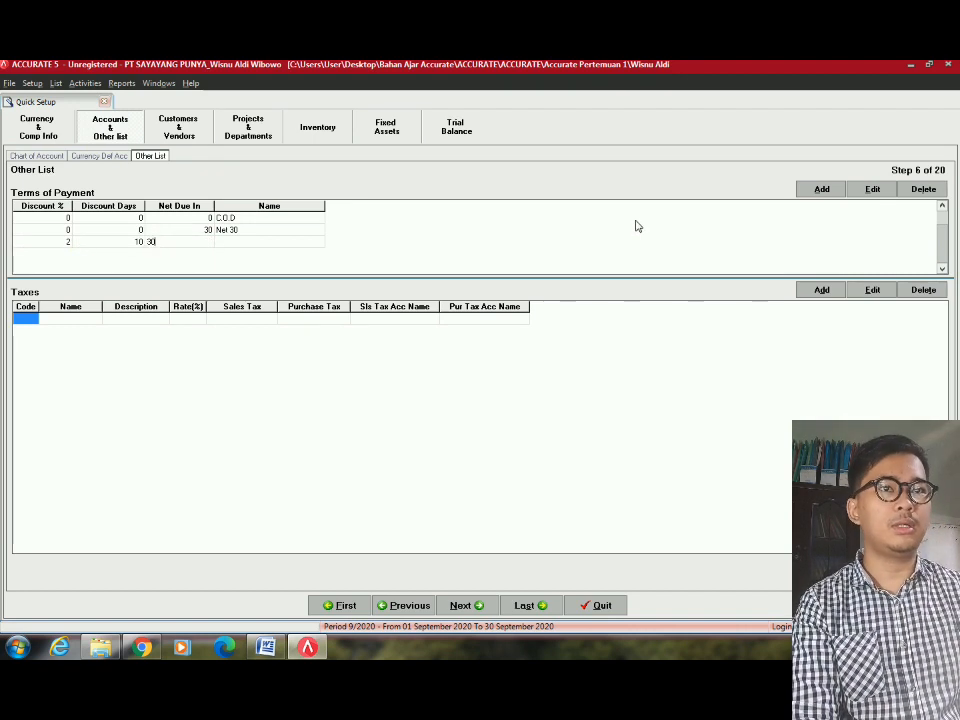
type("0")
key("Tab")
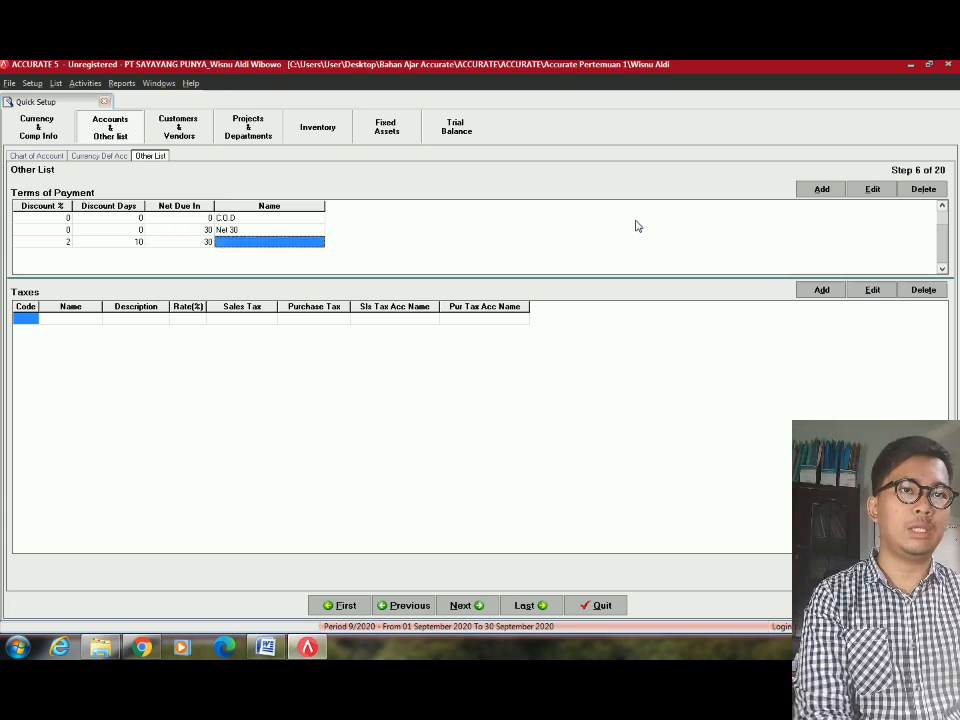
type("2/10 n/30")
key("Tab")
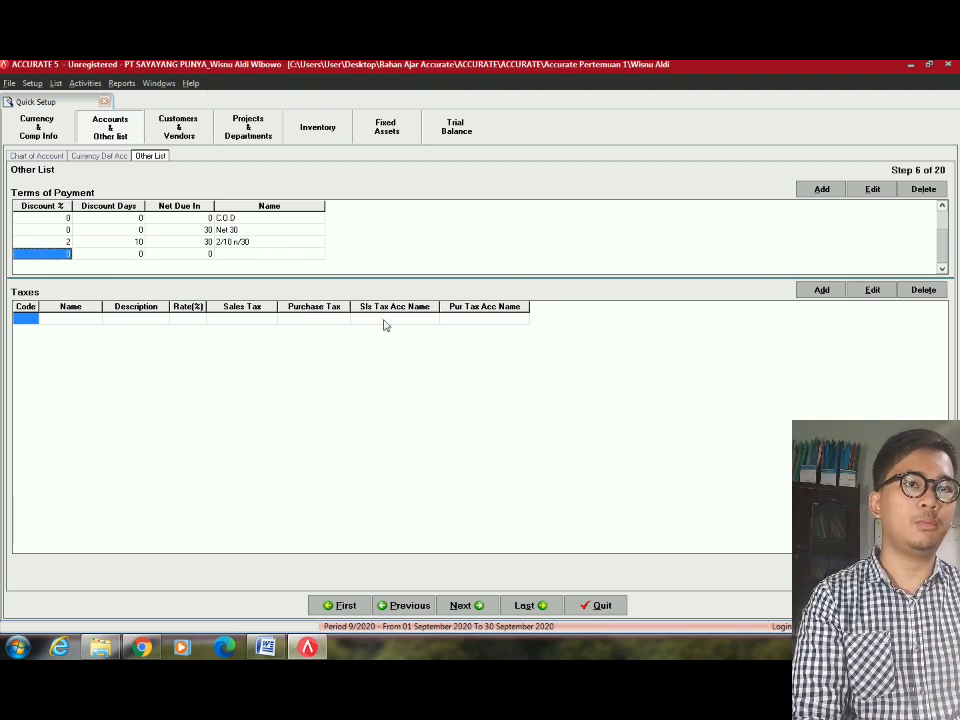
Remove the empty extra row and compare the terms against the Word customer table.
left_click(258, 243)
left_click(266, 249)
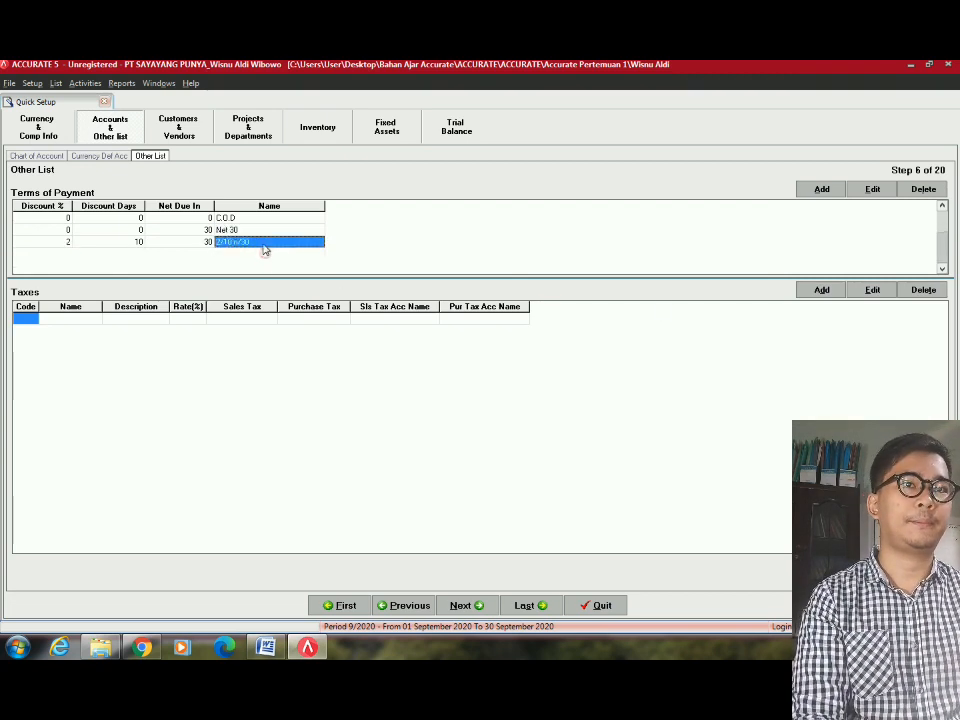
key("alt+Tab")
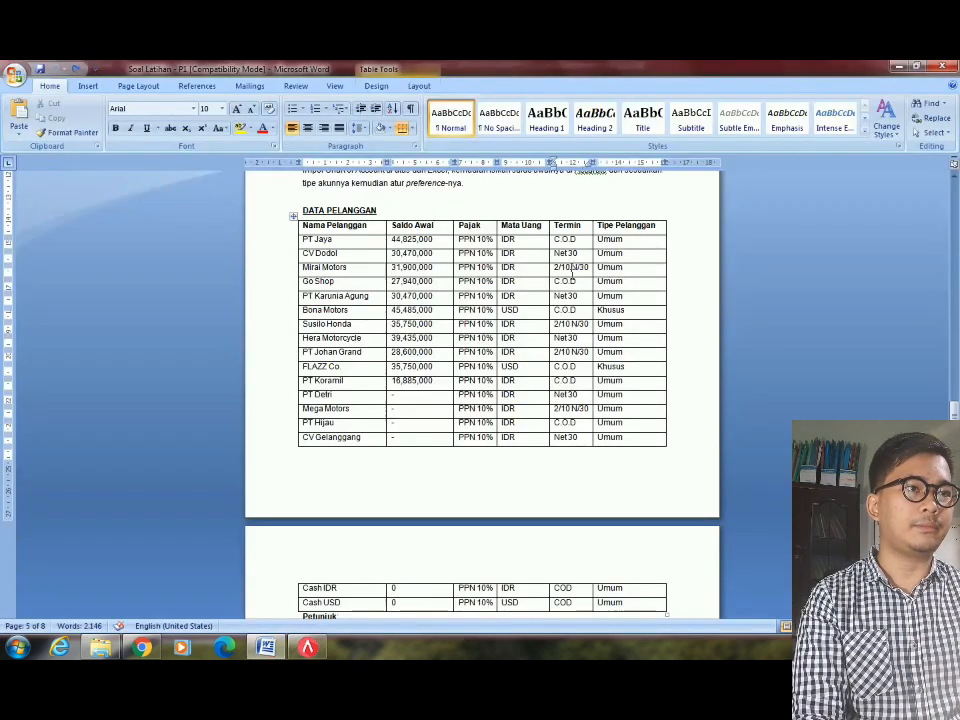
key("alt+Tab")
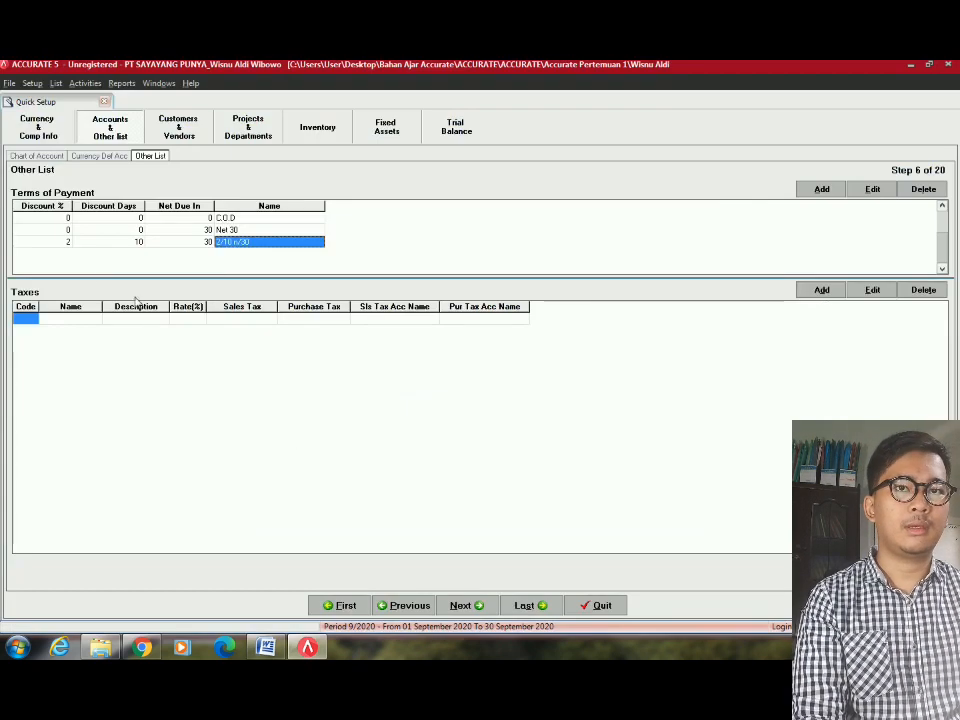
left_click(208, 218)
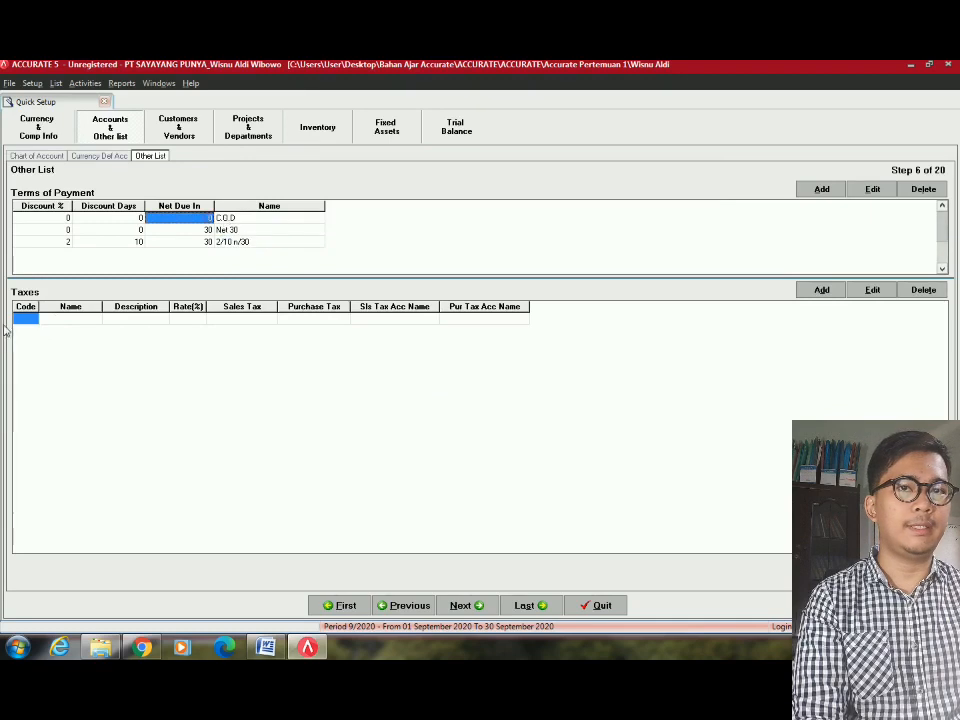
key("alt+Tab")
scroll(397, 466, "down", 6)
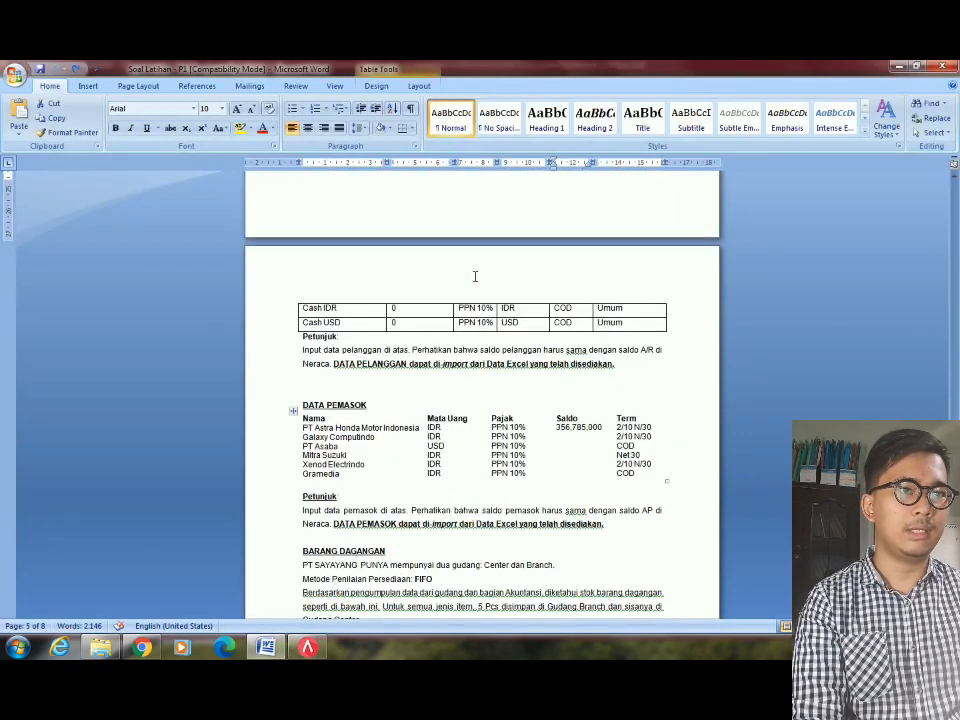
scroll(579, 407, "down", 12)
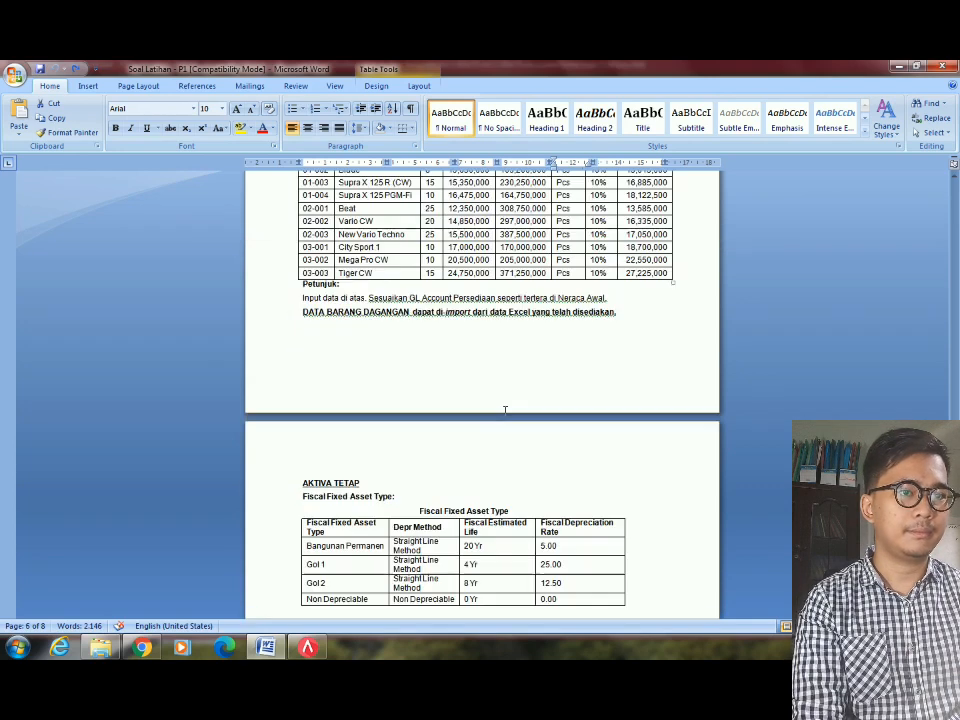
scroll(505, 411, "down", 3)
scroll(461, 405, "up", 8)
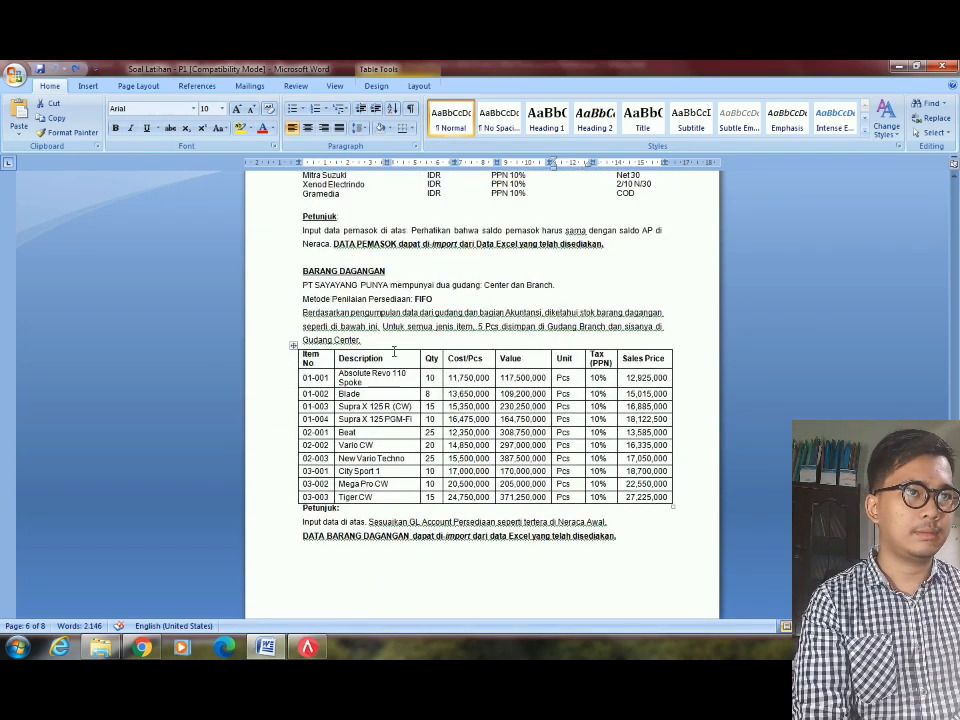
scroll(503, 424, "up", 8)
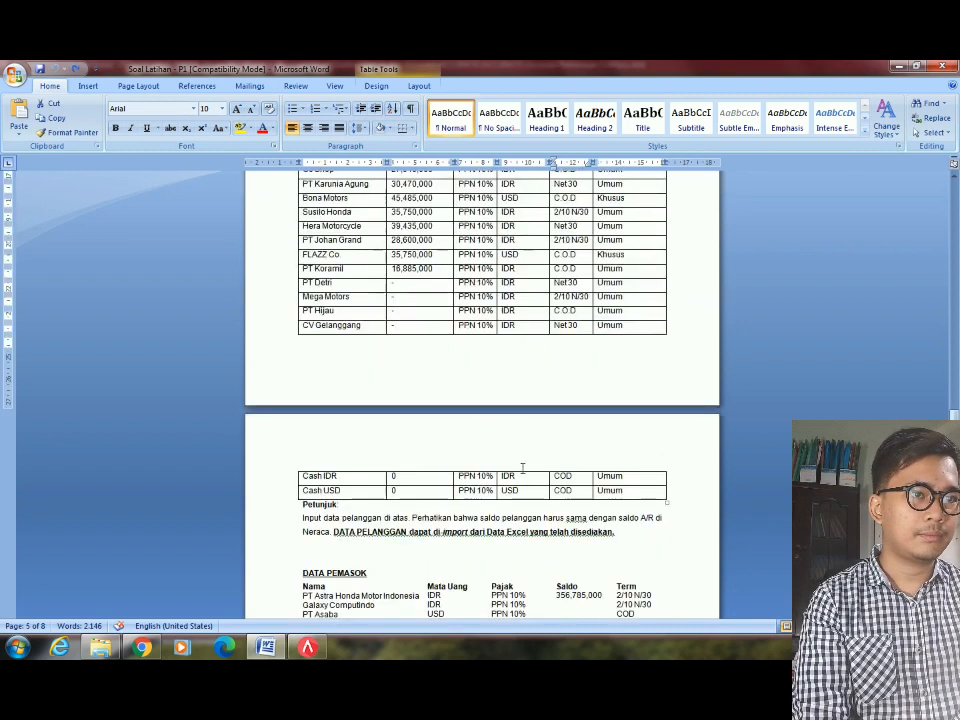
scroll(522, 467, "up", 8)
scroll(493, 481, "down", 3)
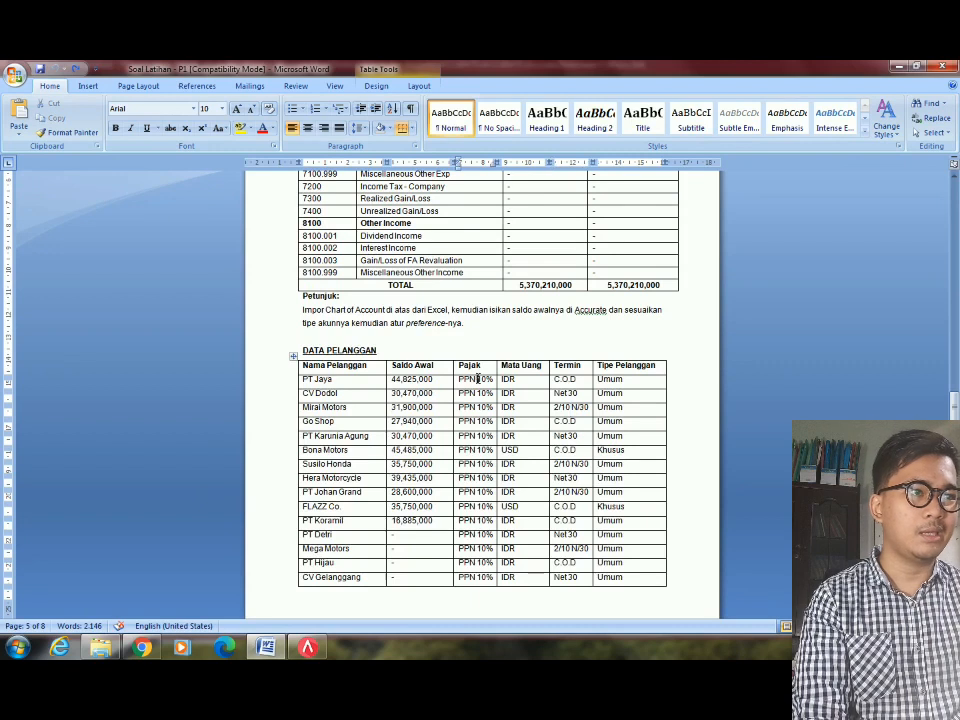
key("alt+Tab")
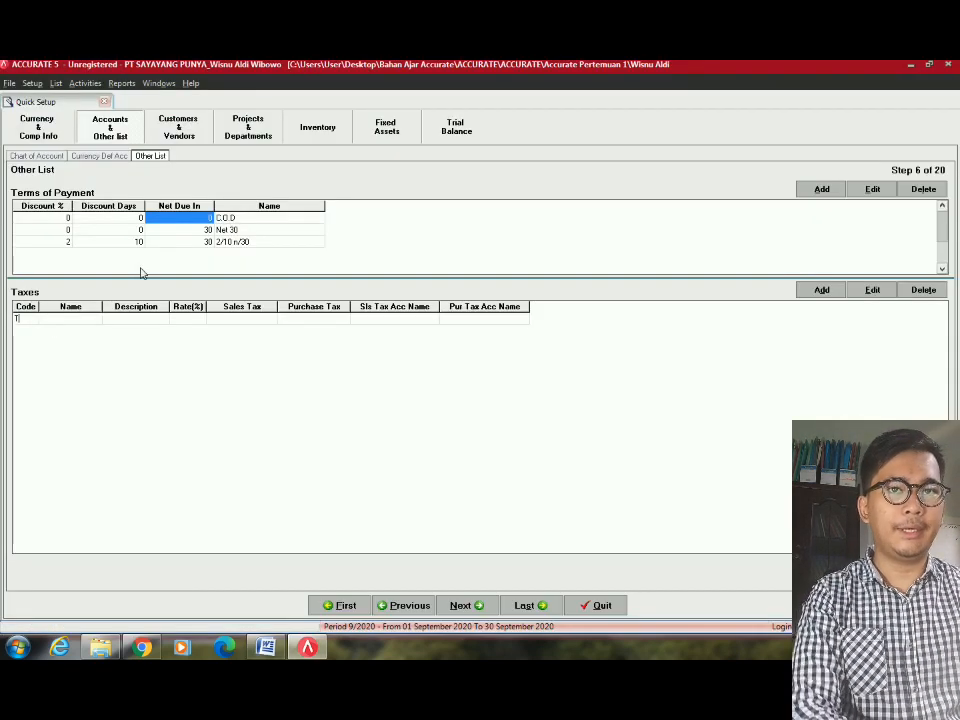
Fill tax T with name PPN, description 'Pajak Pertambahan Nilai' and rate 10%.
key("Tab")
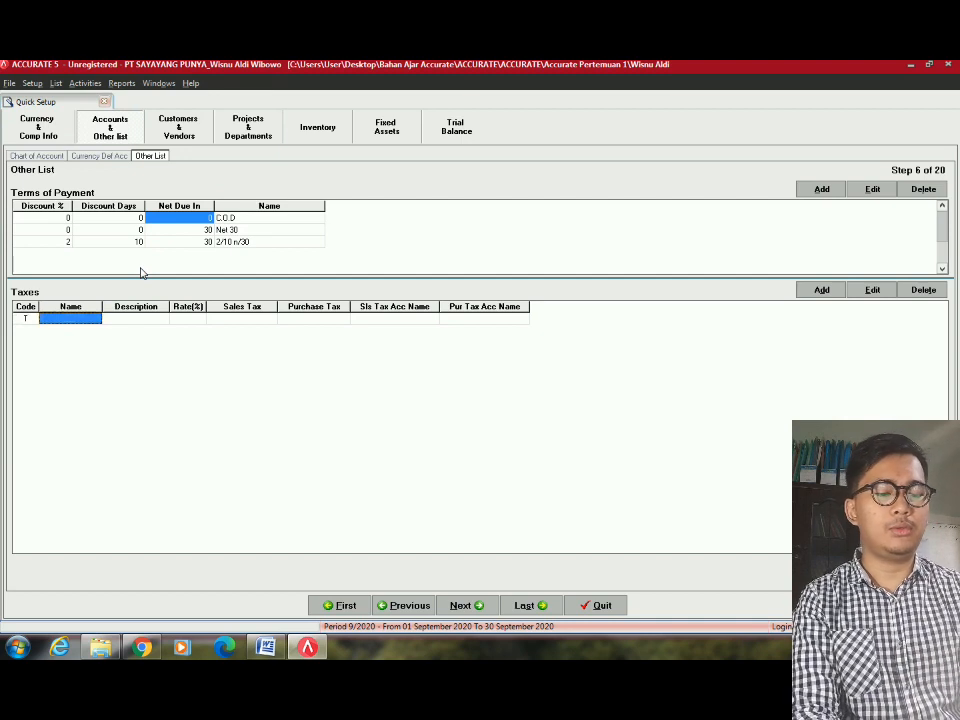
type("Pajak Pertam")
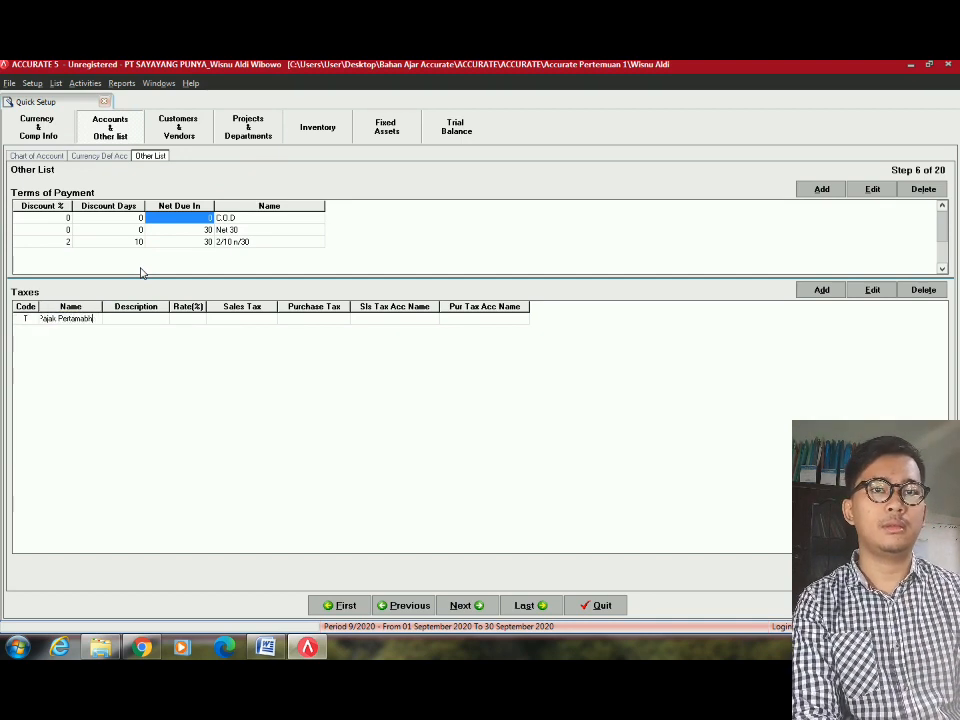
type("bahan Nilai")
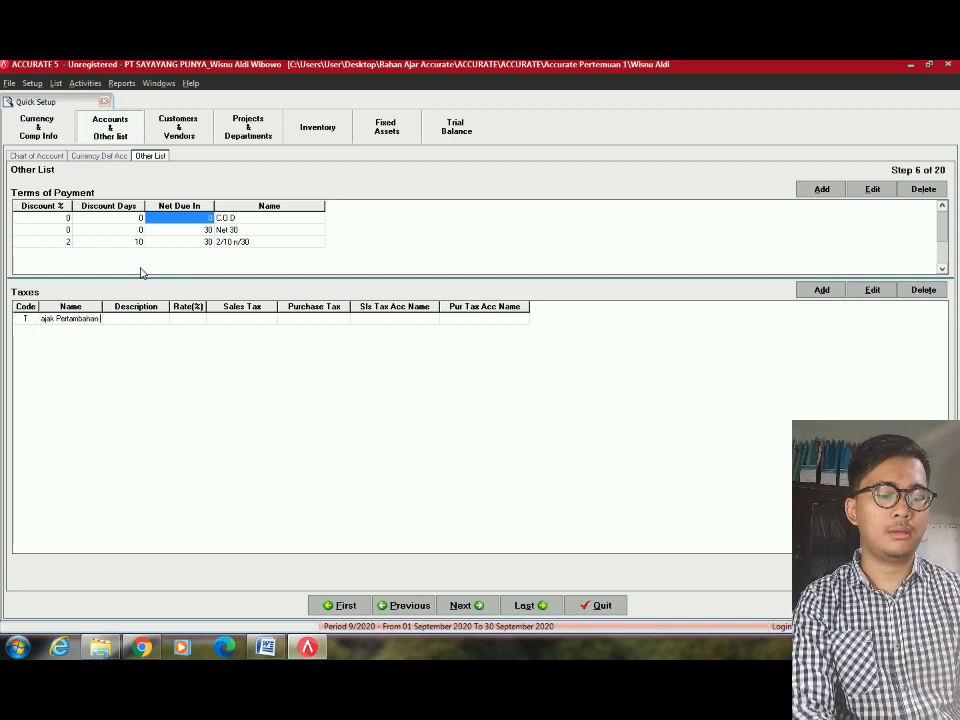
key("Tab")
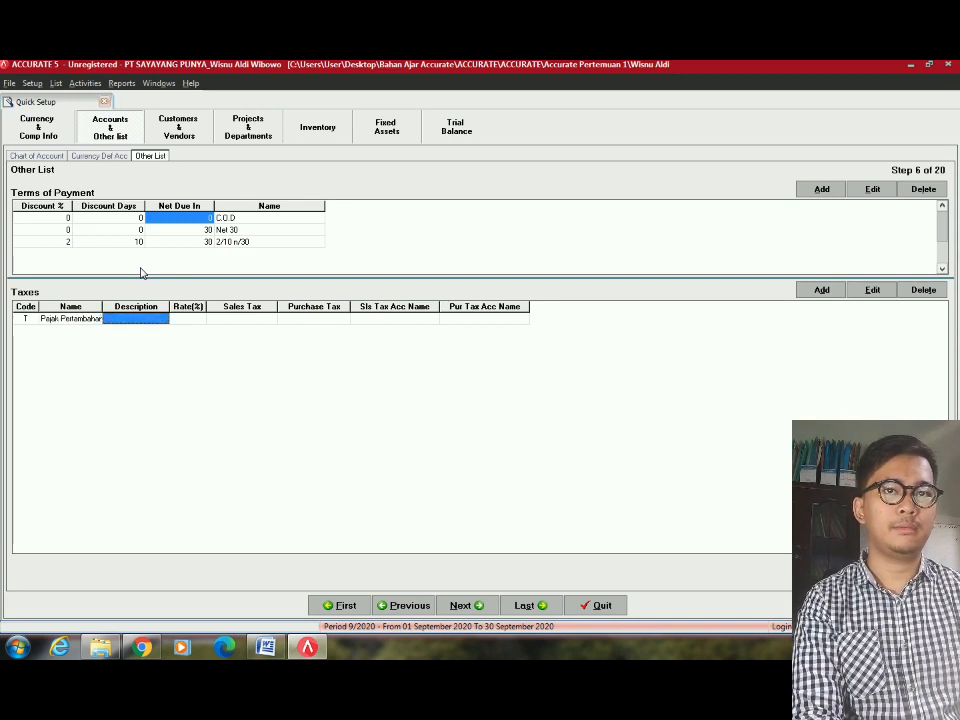
key("shift+Tab")
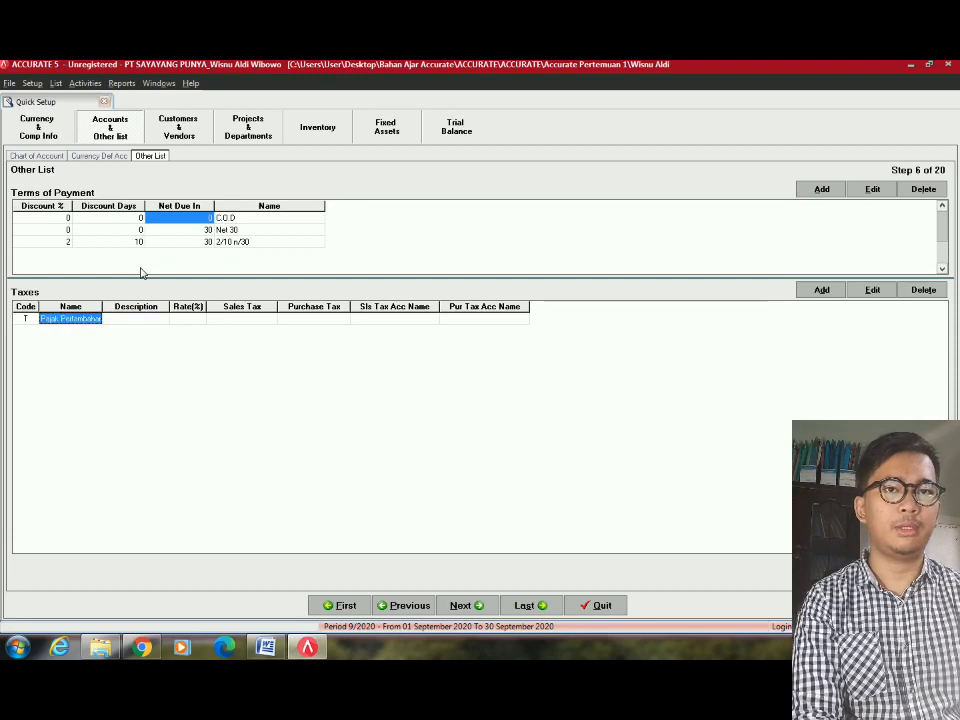
type("PPN")
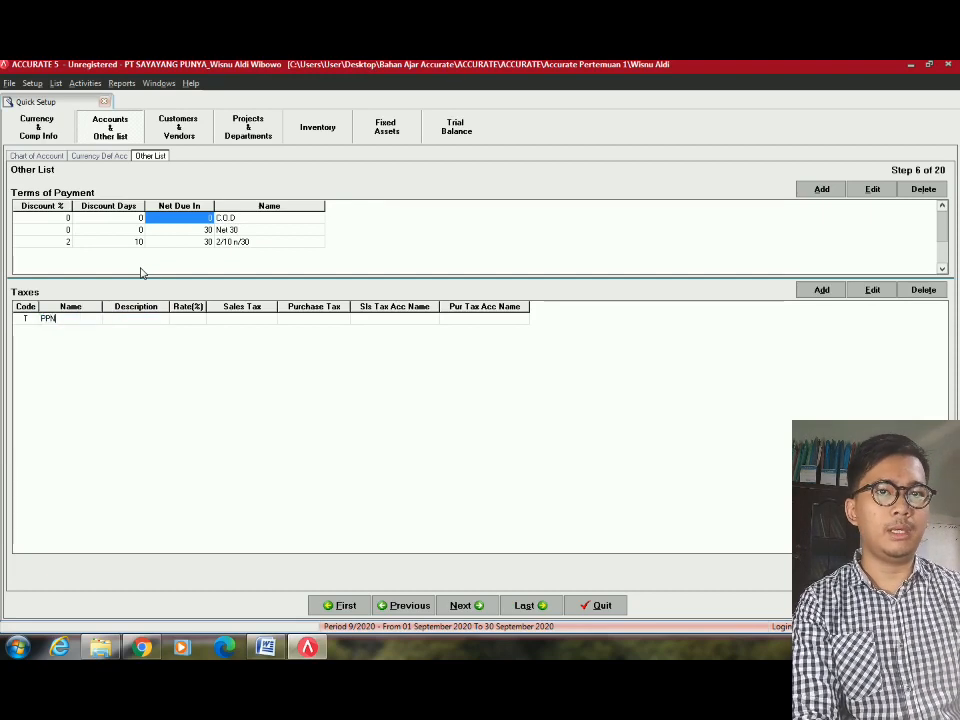
key("Tab")
type("P")
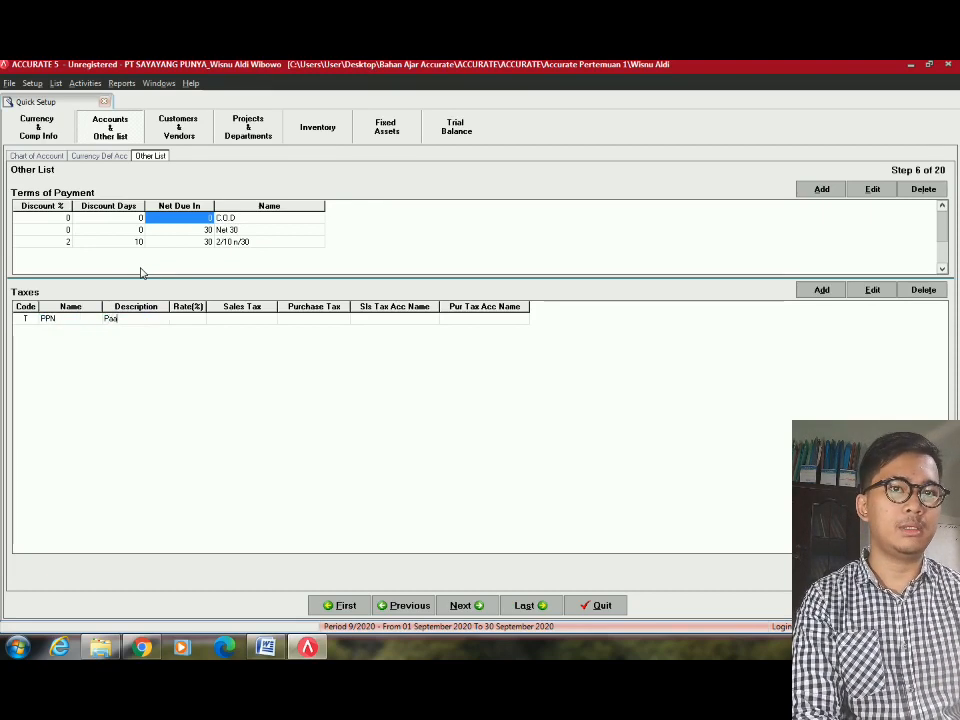
type("ajak Pertam")
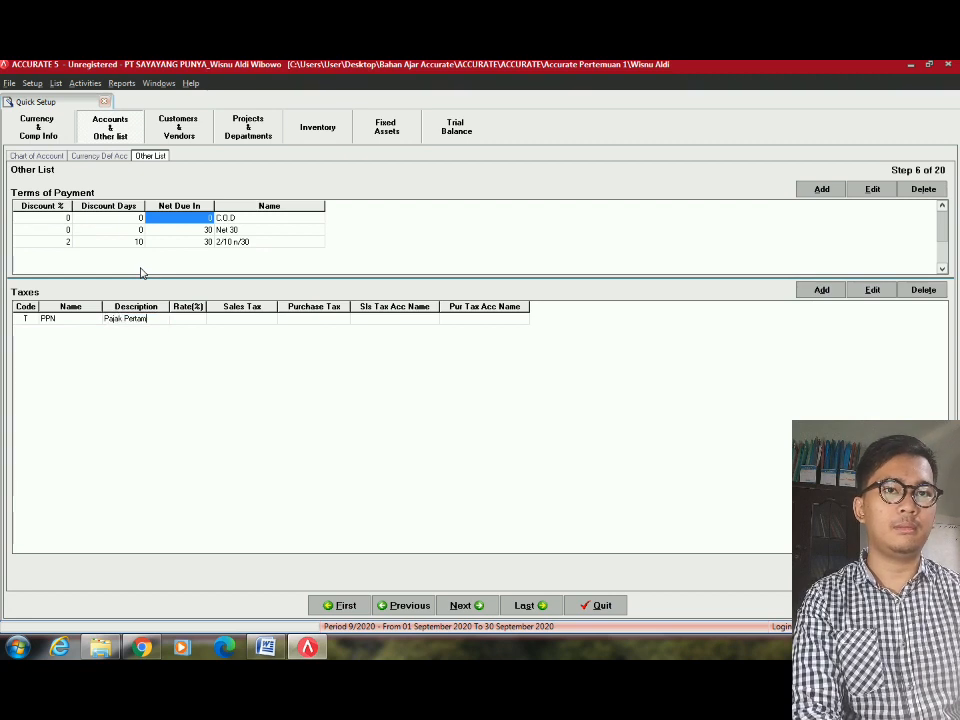
type("bahan Nilai")
key("Tab")
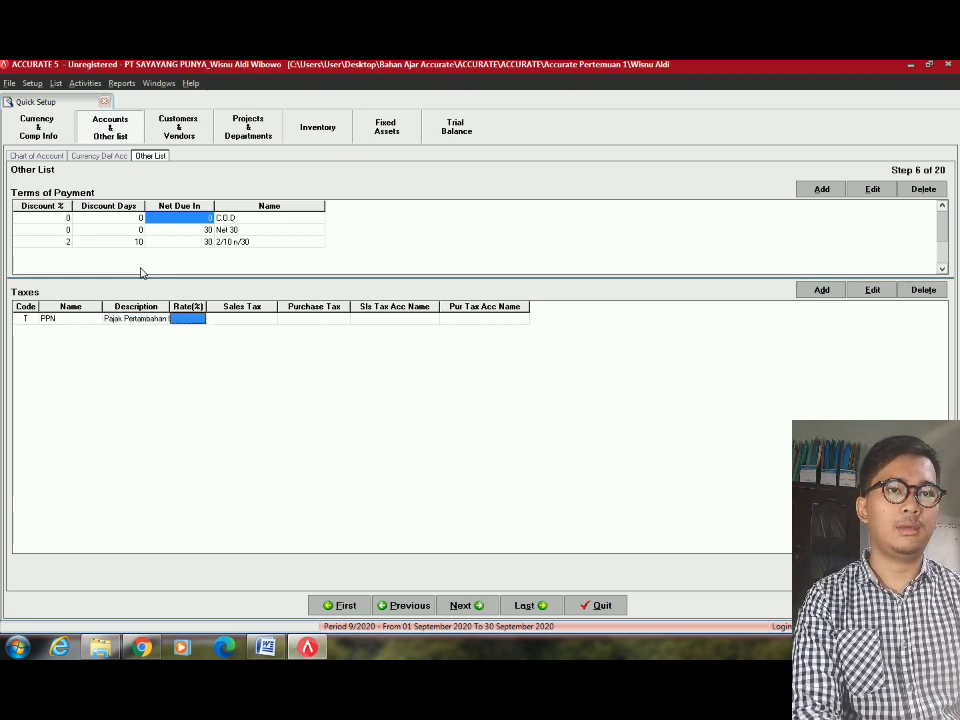
type("10")
key("Tab")
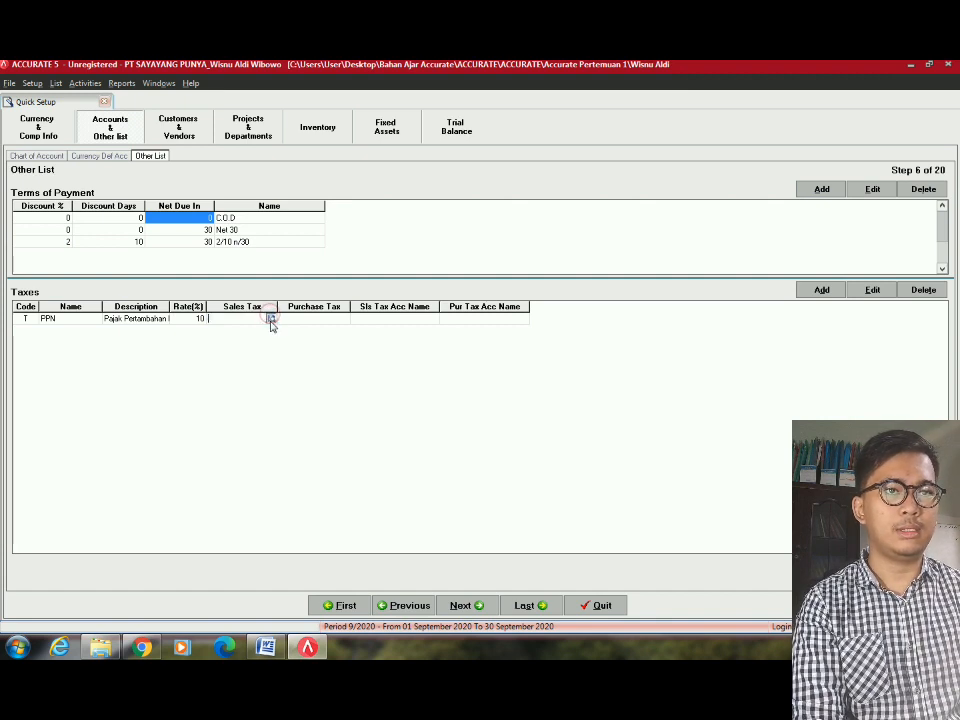
Set PPN's sales tax account to Sales Tax (VAT OUT) 2103.001.
left_click(270, 317)
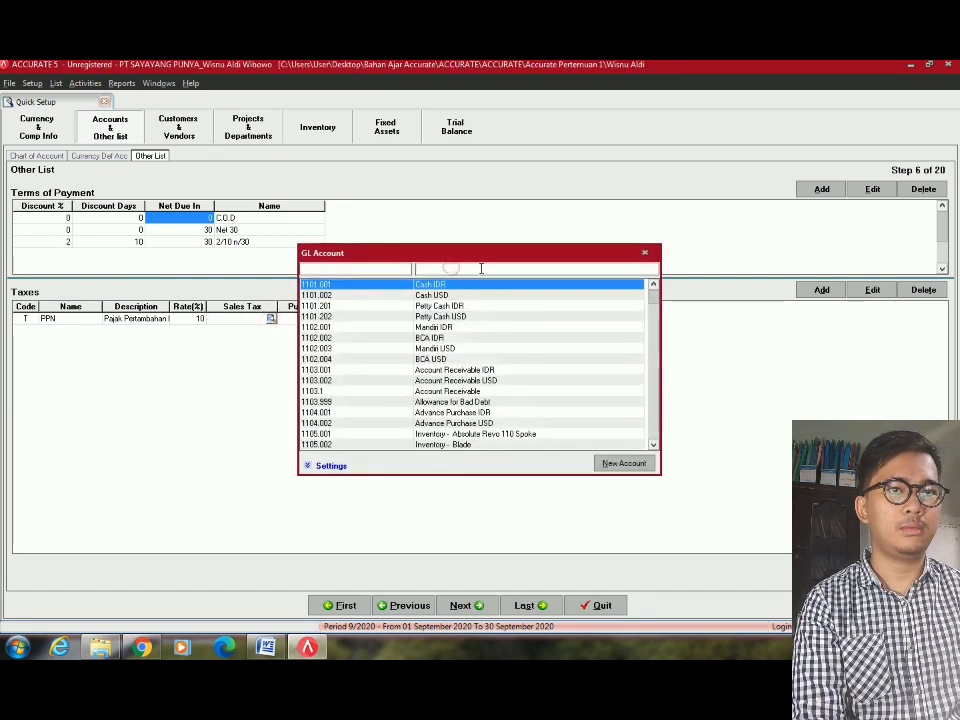
type("sales")
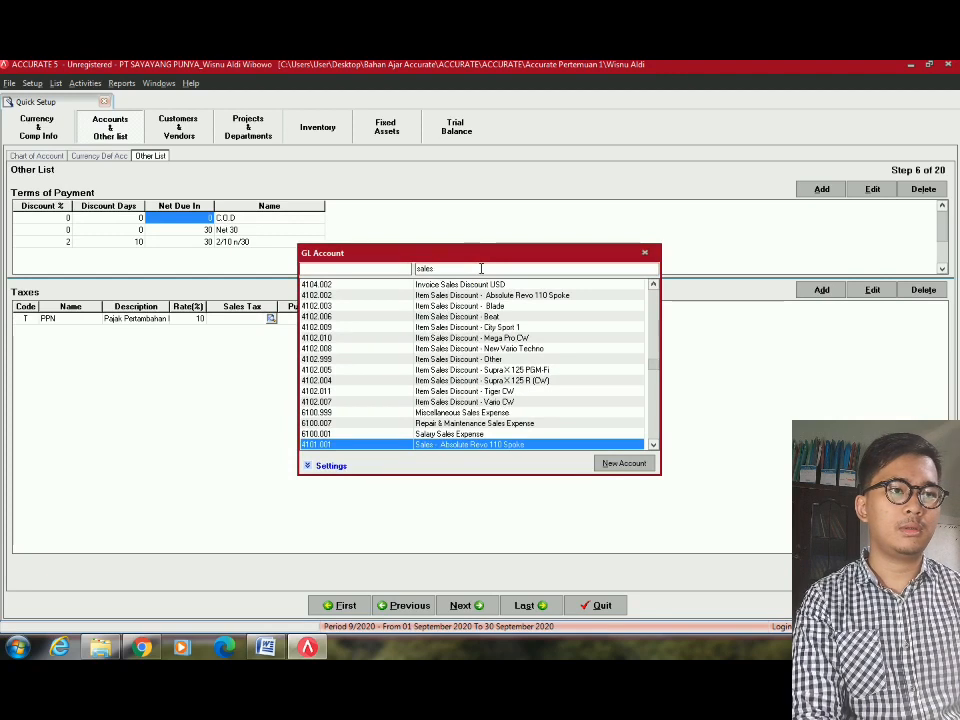
type(" tax")
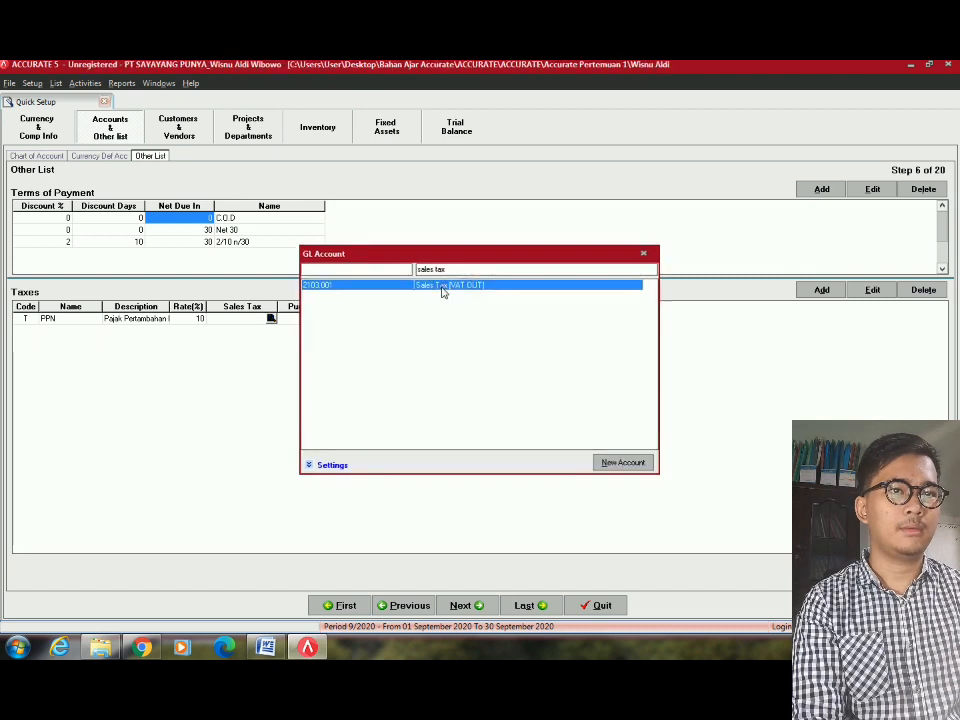
double_click(441, 286)
Set the purchase tax account to Purchase Tax (VAT IN) 1108.001 and continue to step 7.
left_click(338, 318)
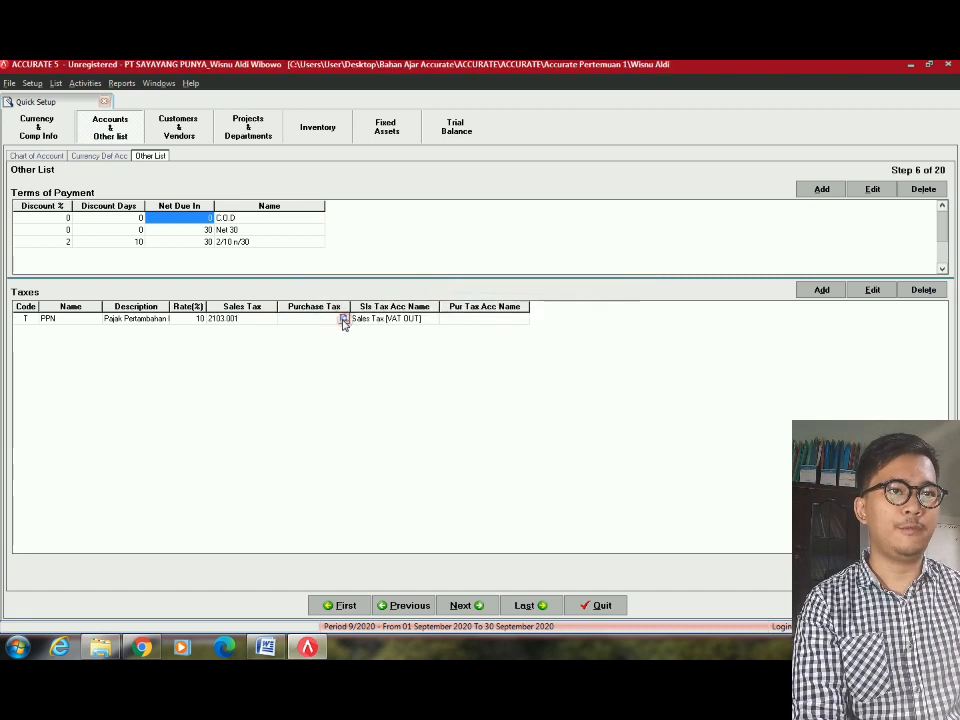
left_click(344, 318)
type("vat in")
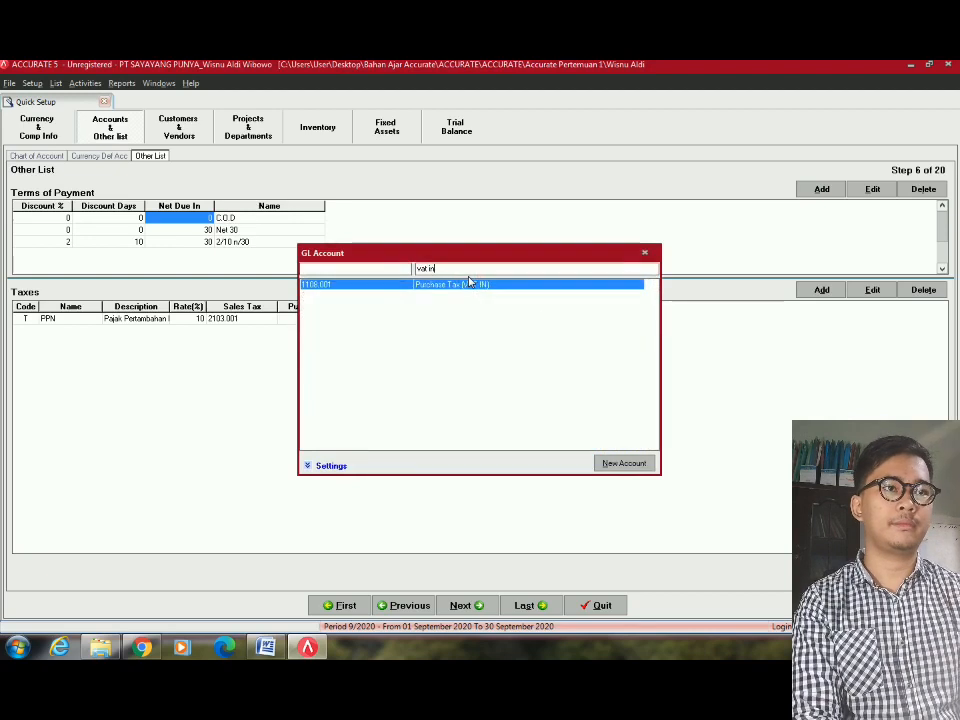
double_click(469, 283)
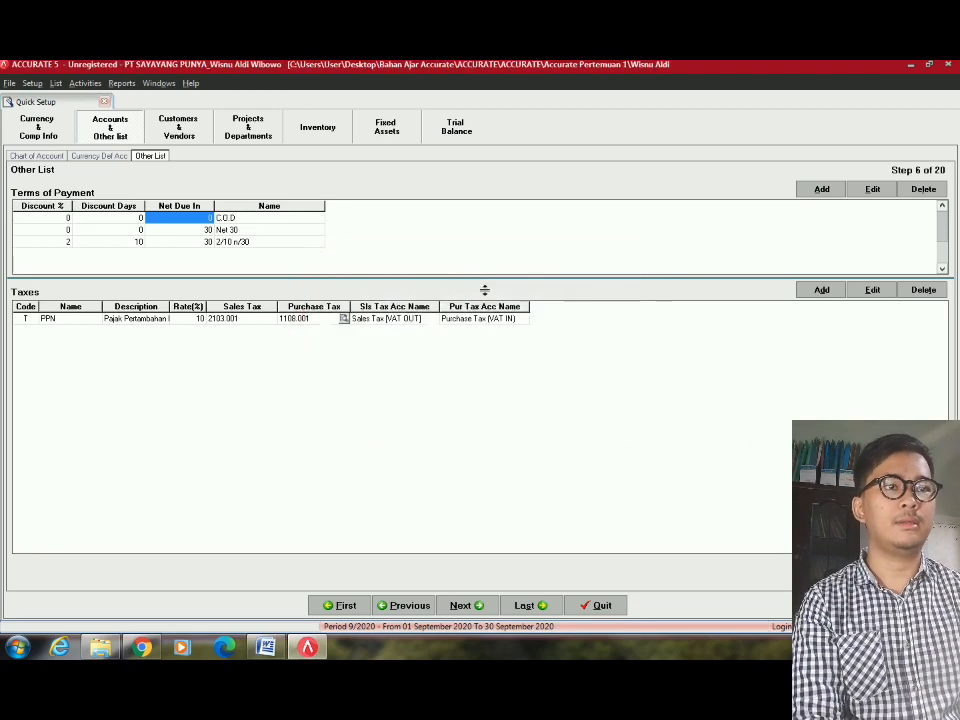
left_click(482, 320)
left_click(251, 242)
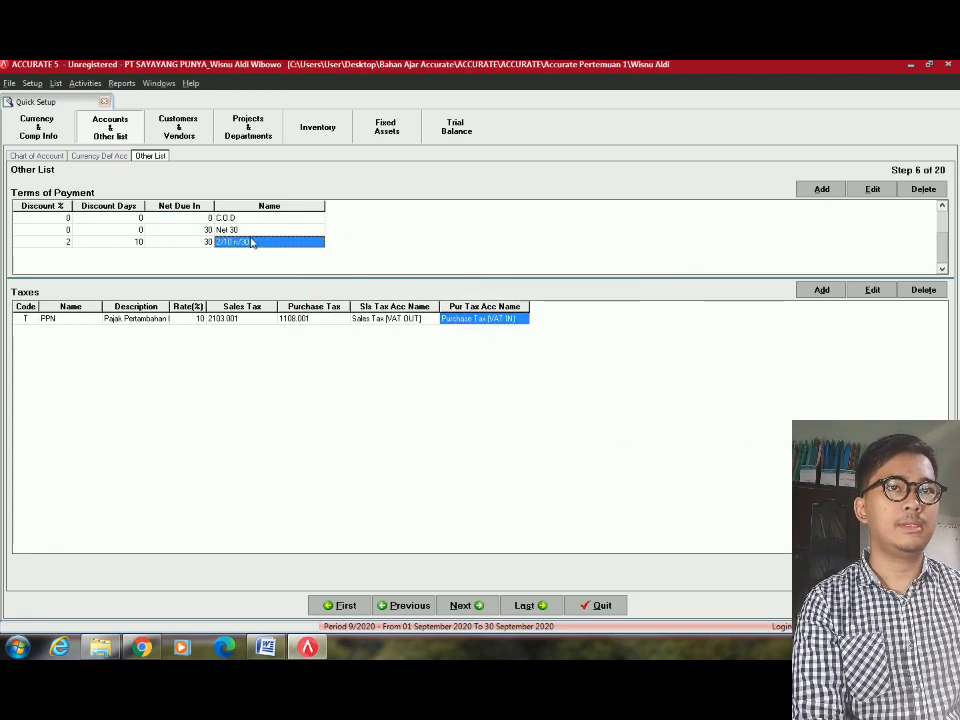
left_click(461, 604)
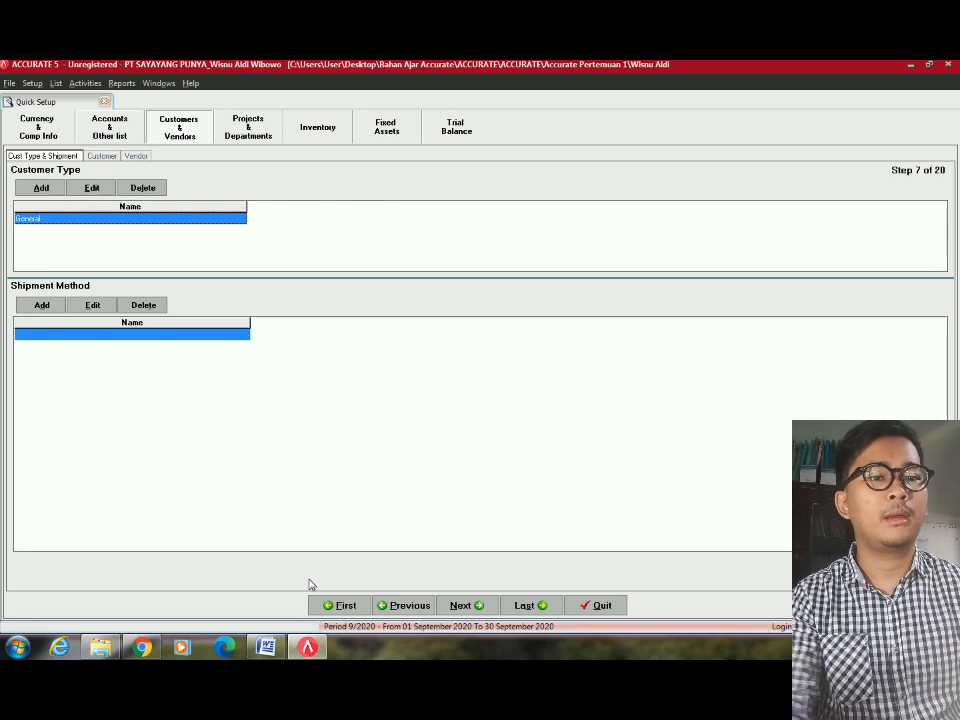
left_click(266, 648)
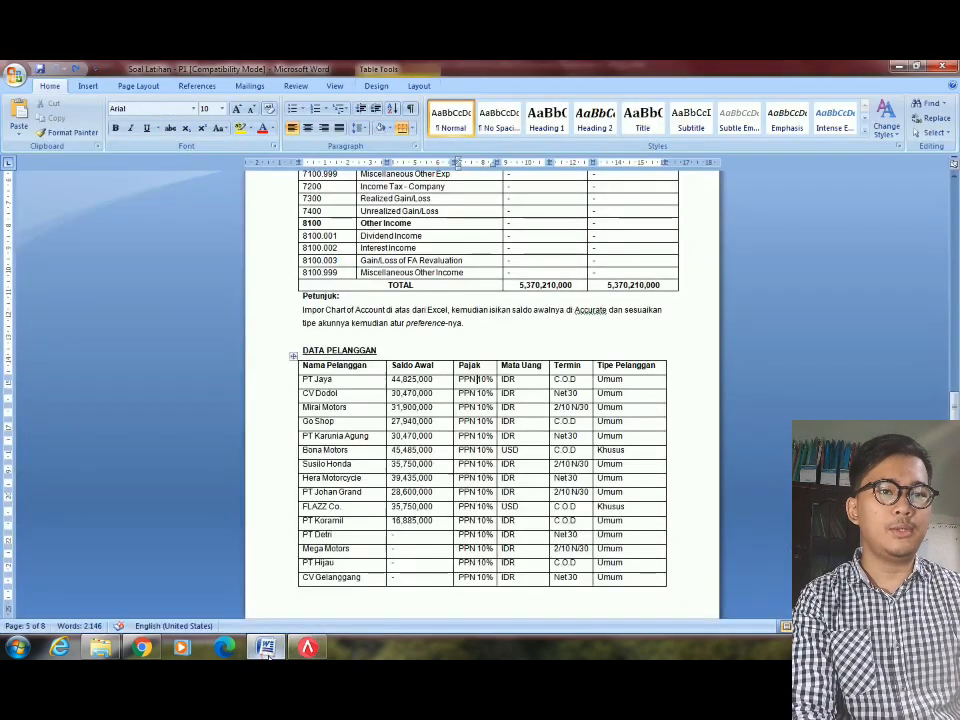
scroll(315, 343, "down", 4)
scroll(315, 343, "up", 3)
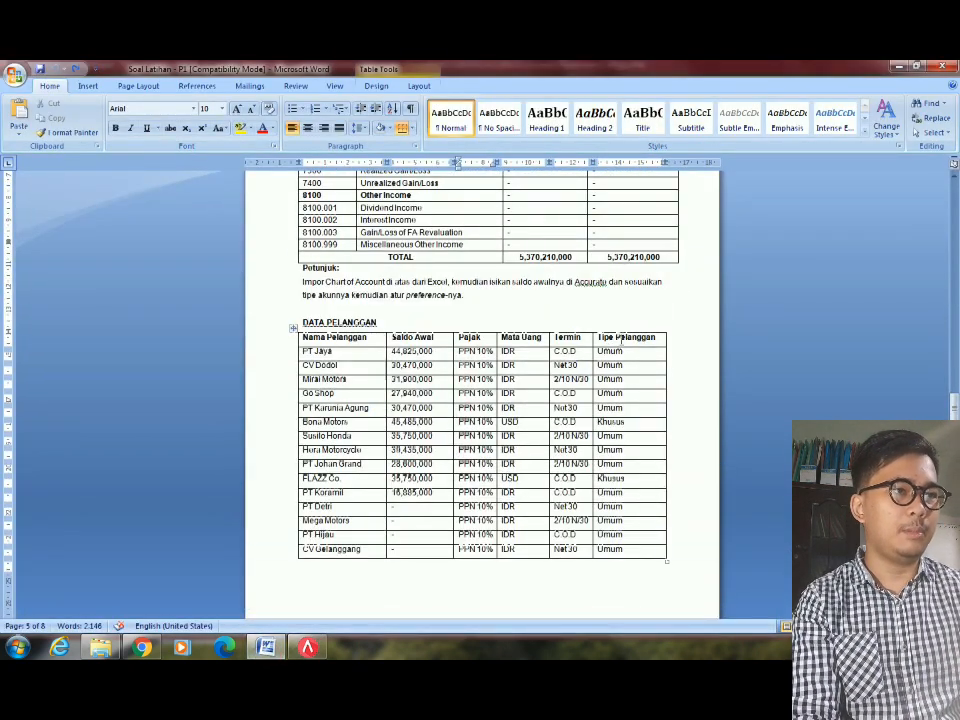
scroll(623, 422, "down", 3)
scroll(637, 401, "up", 1)
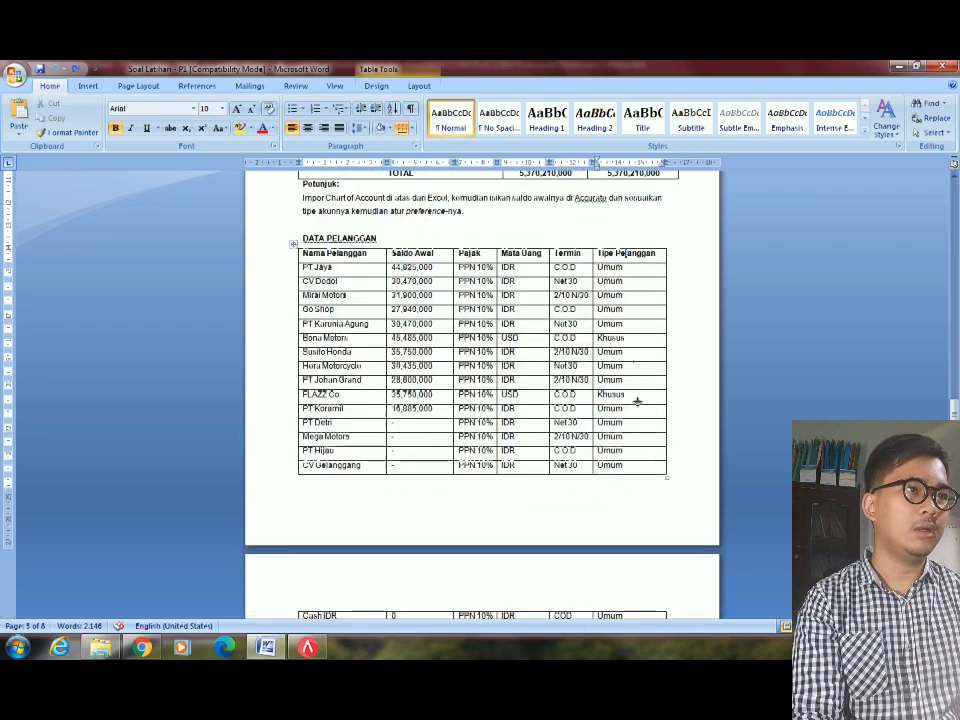
key("alt+Tab")
left_click(44, 219)
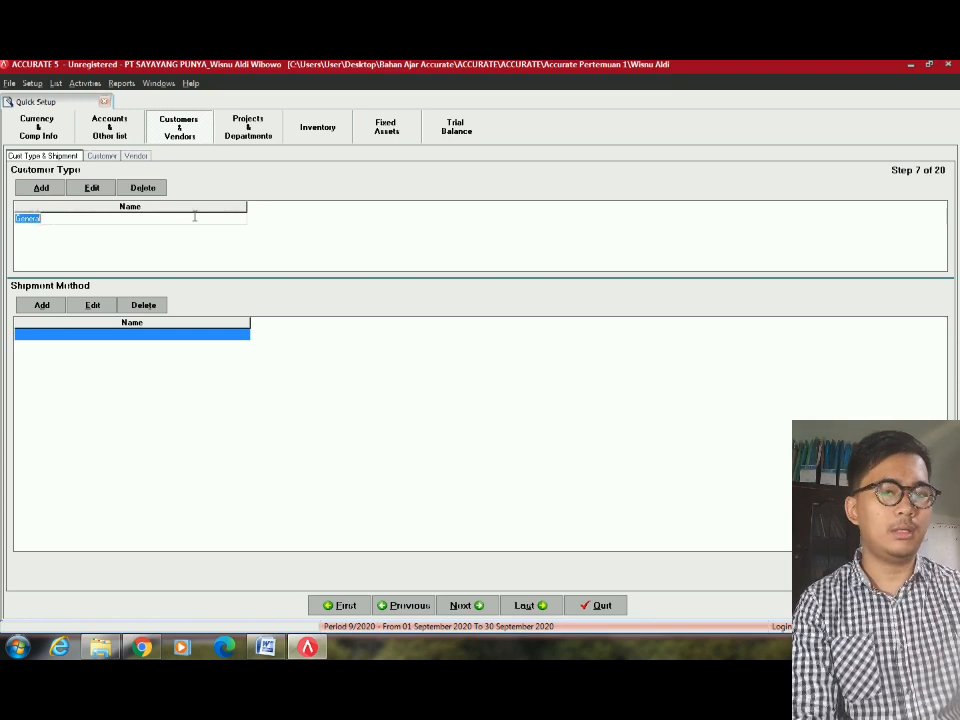
Add Khusus after Umum as a customer type, check the Word table, and continue.
key("Down")
type("K")
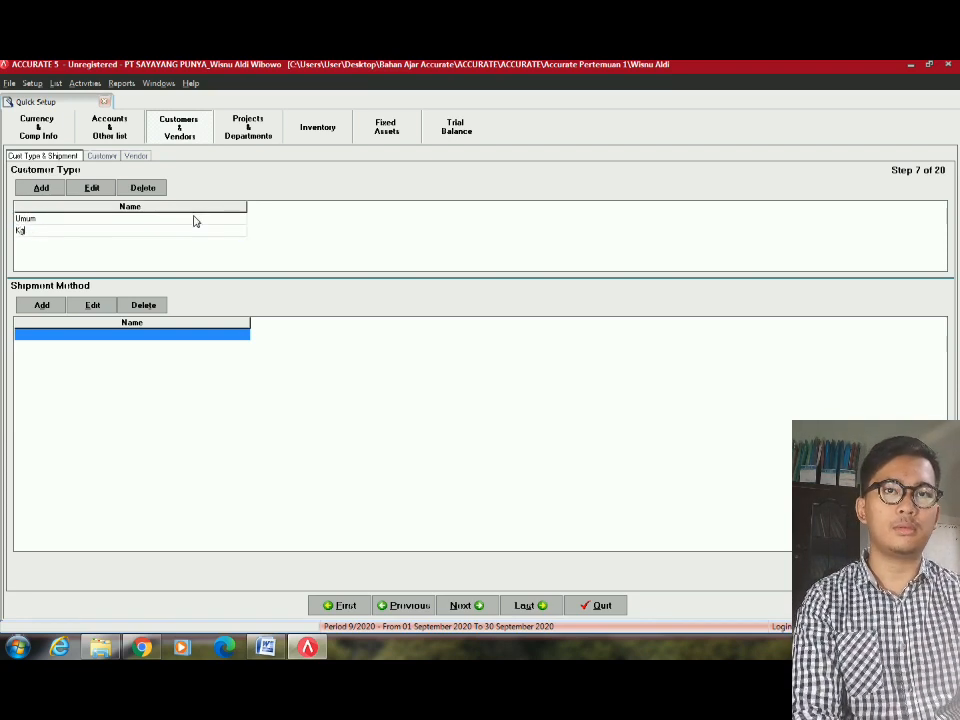
type("husus")
key("Down")
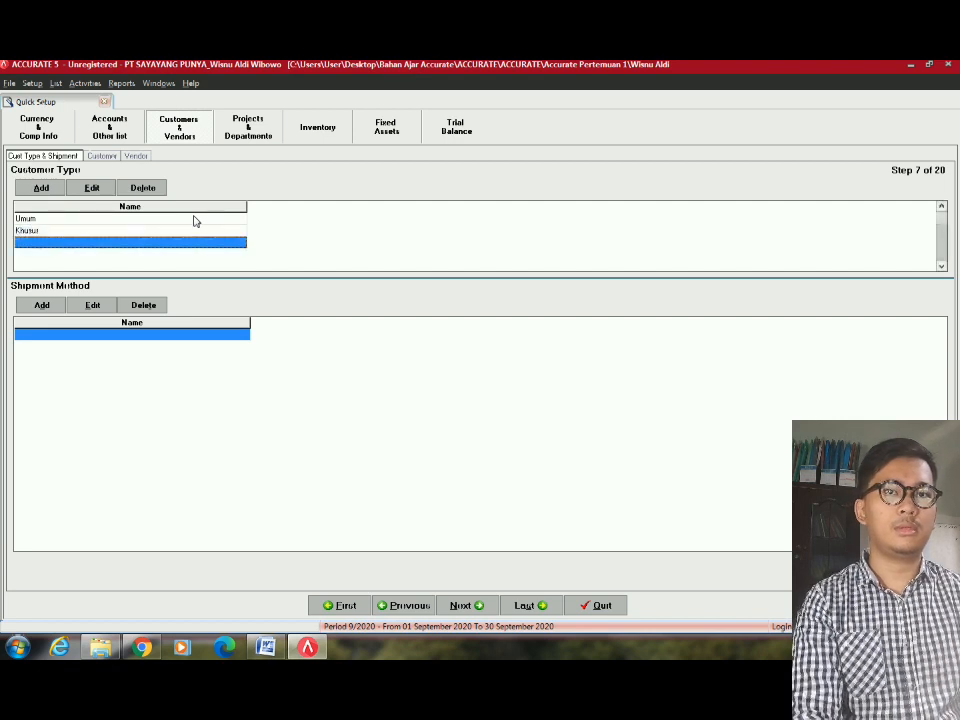
left_click(220, 342)
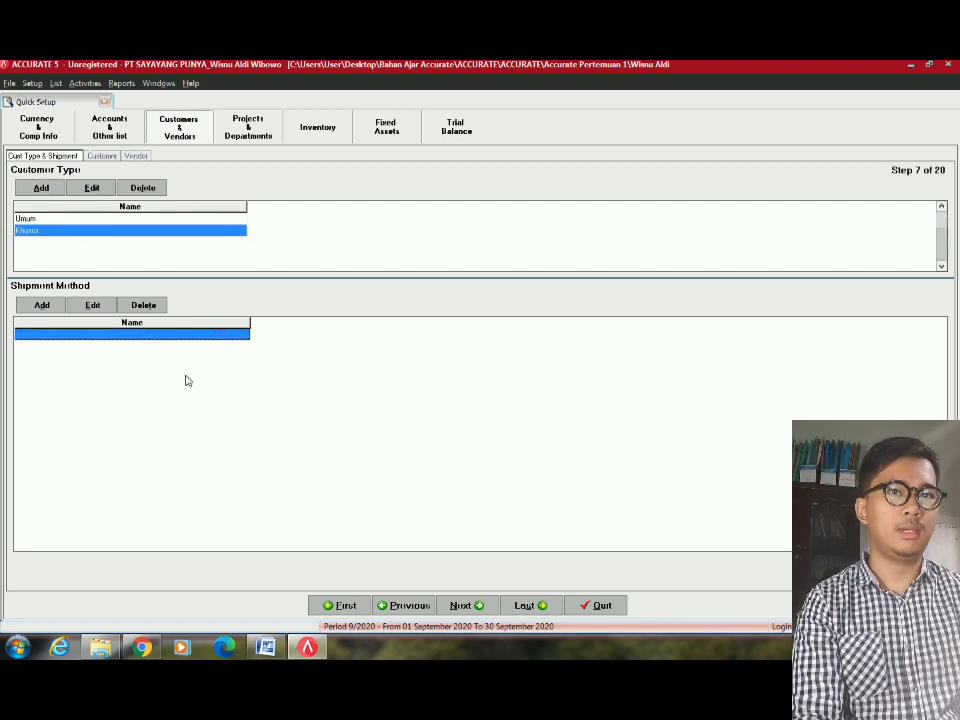
key("alt+Tab")
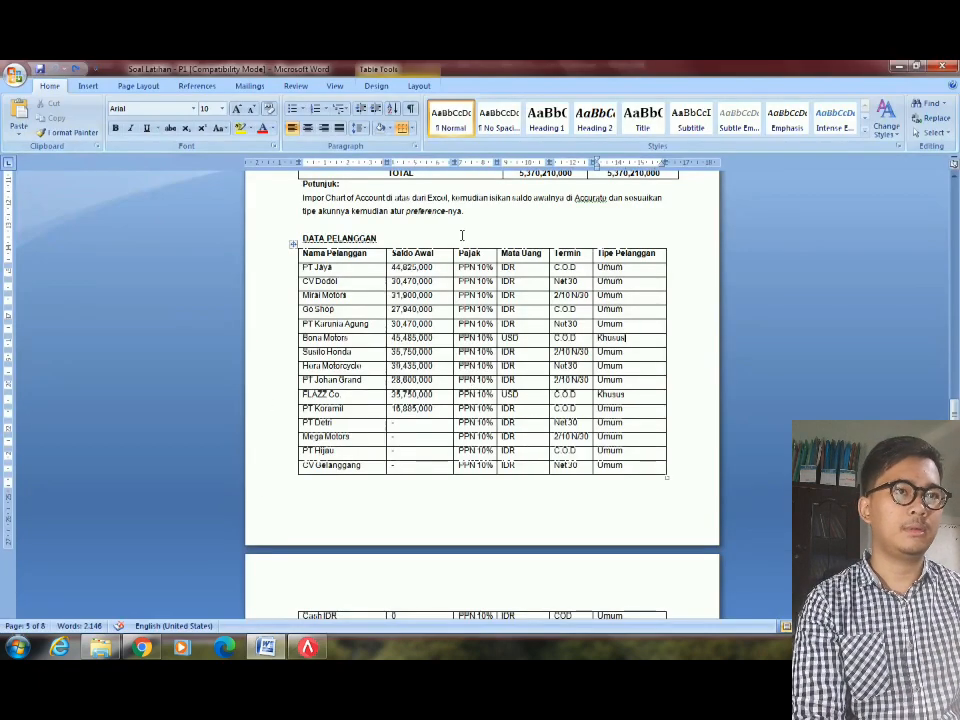
key("alt+Tab")
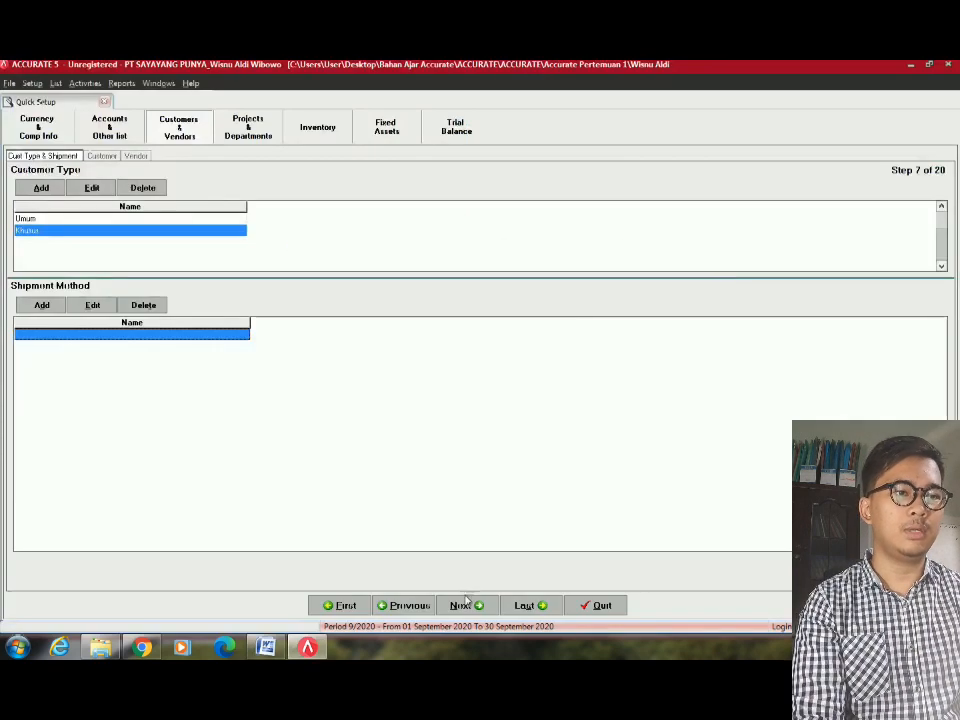
left_click(466, 605)
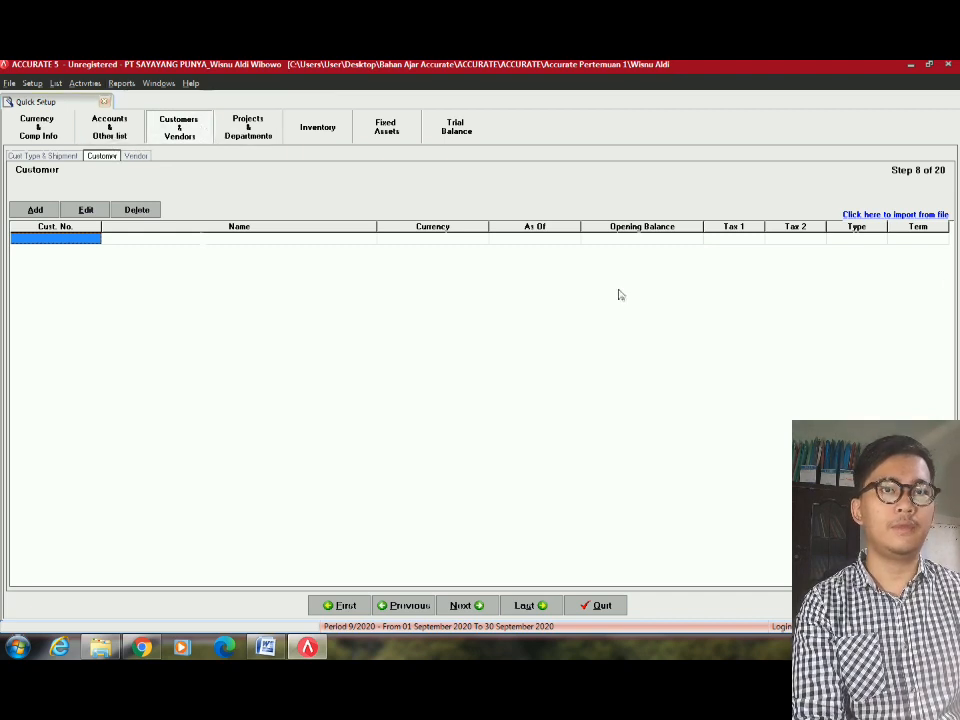
Import '2 - Customer (Rev)' as an Excel (*.xls) file and extract its customer records.
left_click(922, 215)
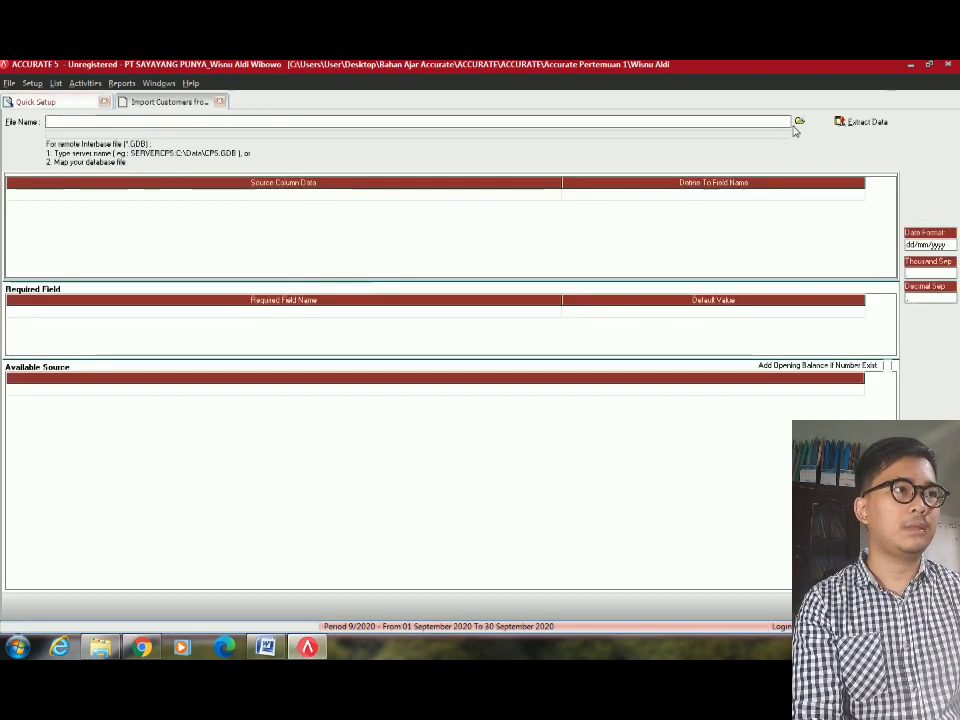
left_click(798, 123)
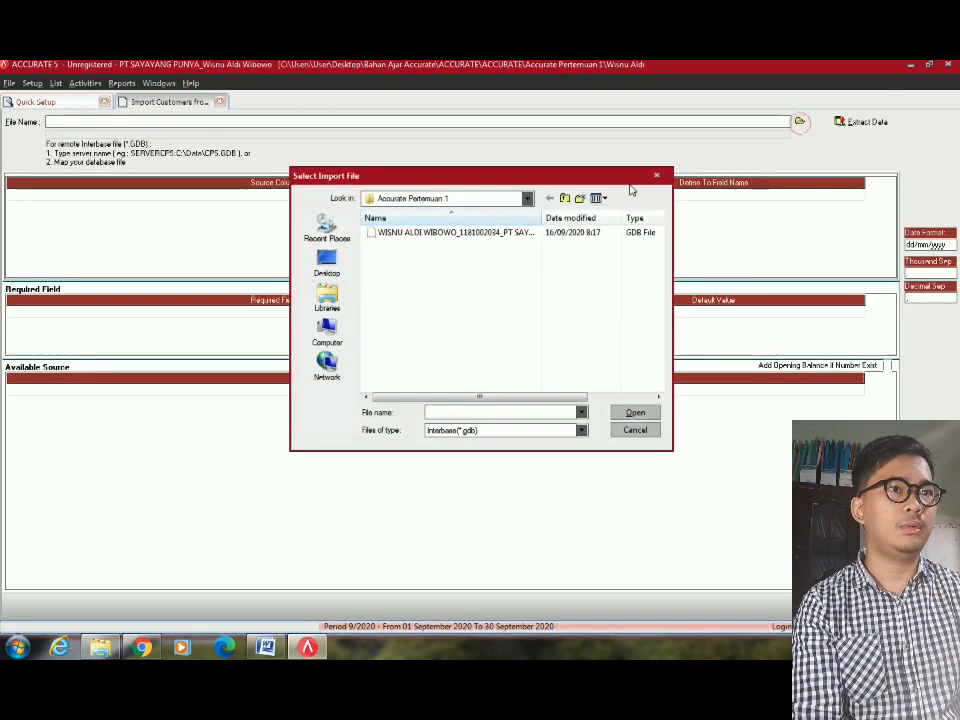
left_click(480, 431)
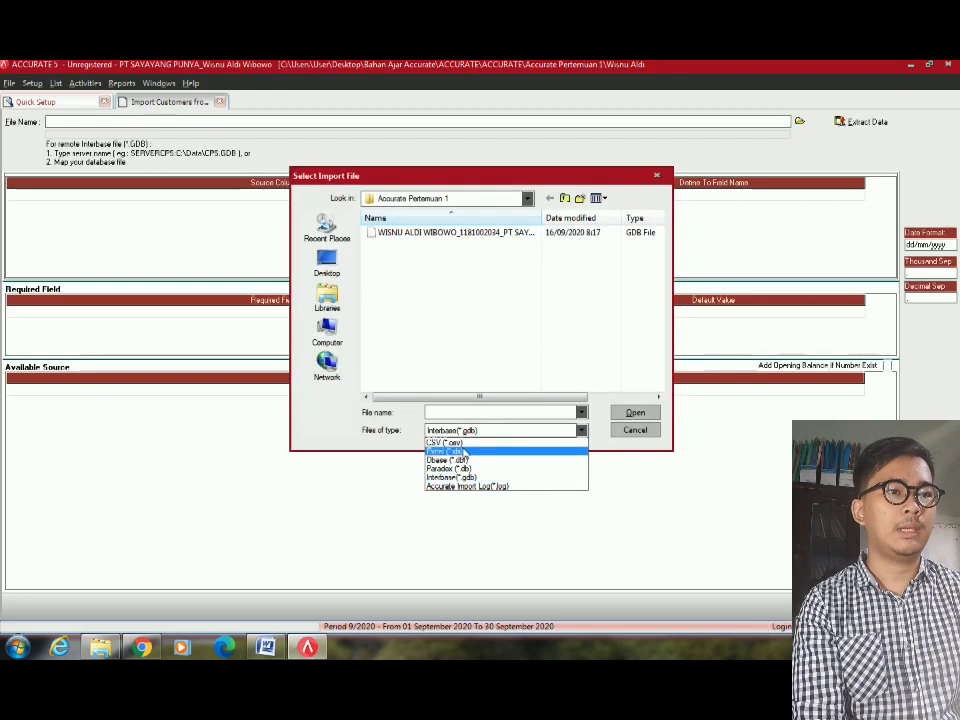
left_click(480, 446)
left_click(438, 246)
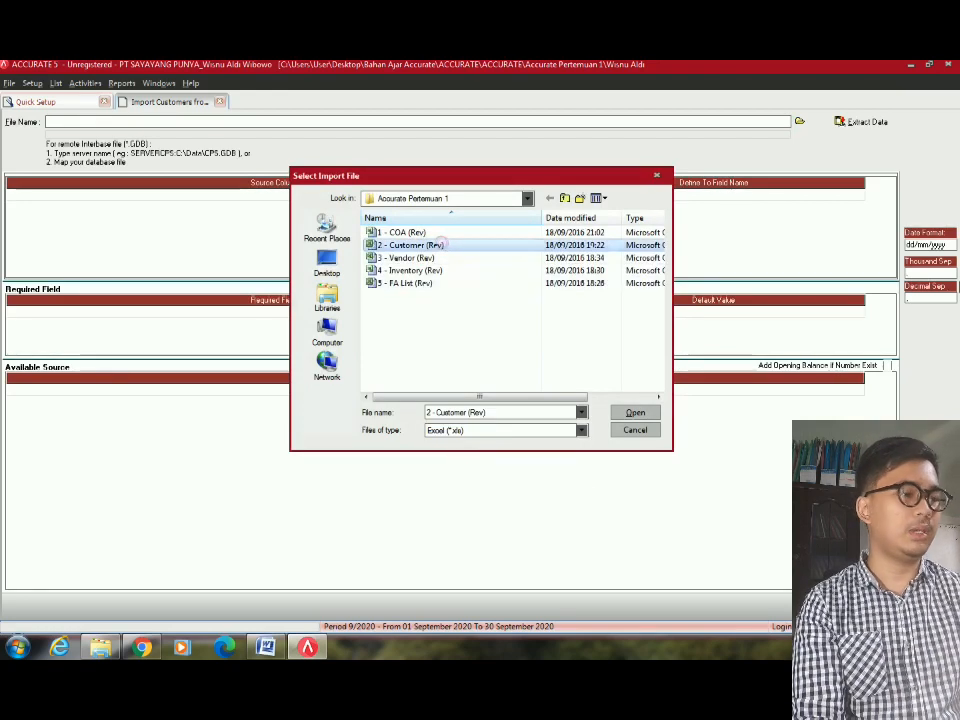
double_click(438, 246)
left_click(876, 119)
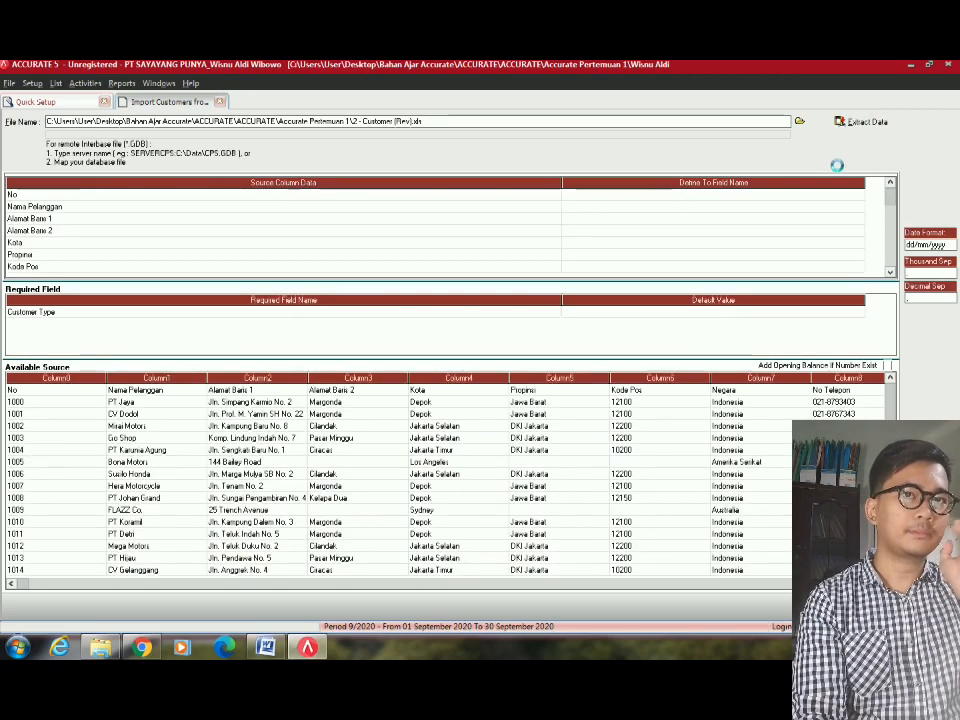
Delete the 'No' header row from the import data and enable Add Opening Balance If Number Exist.
left_click(135, 390)
left_click(55, 413)
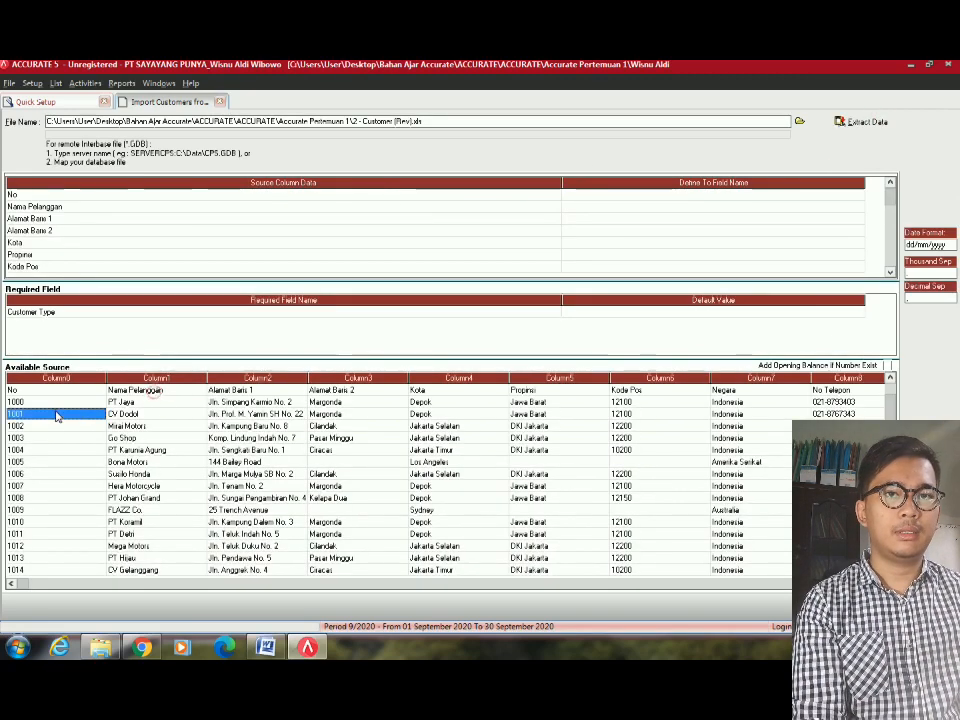
left_click(35, 390)
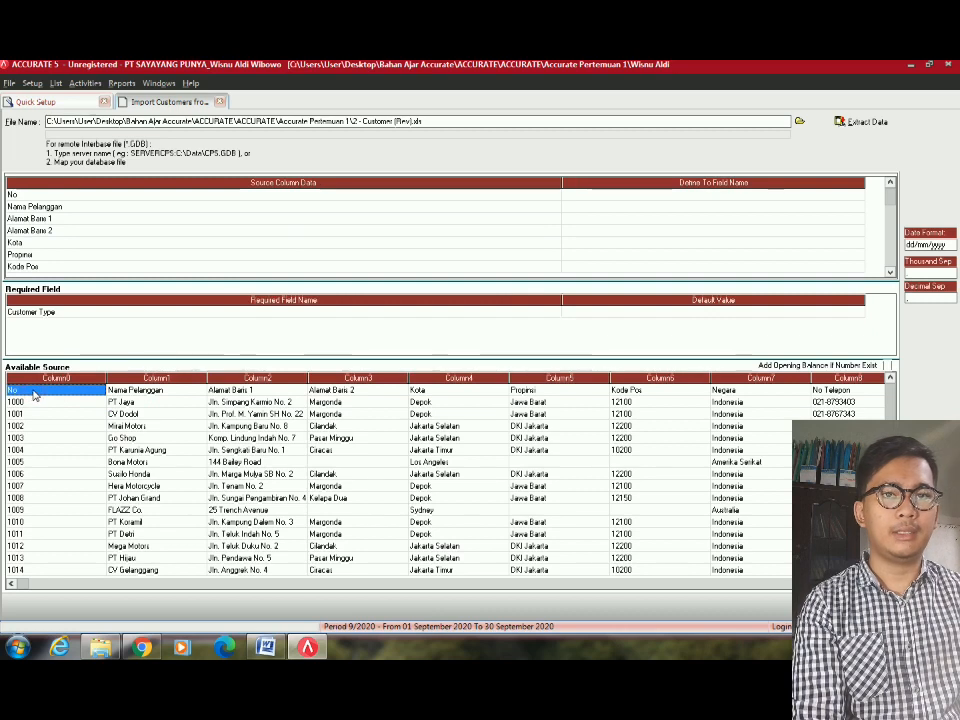
right_click(38, 395)
left_click(63, 412)
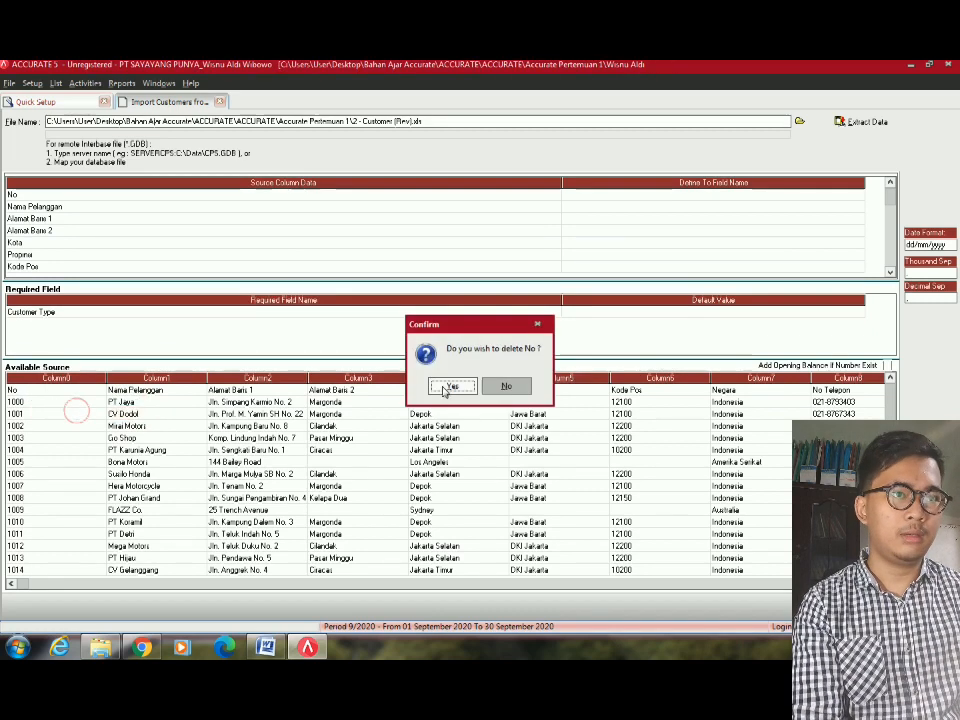
left_click(448, 386)
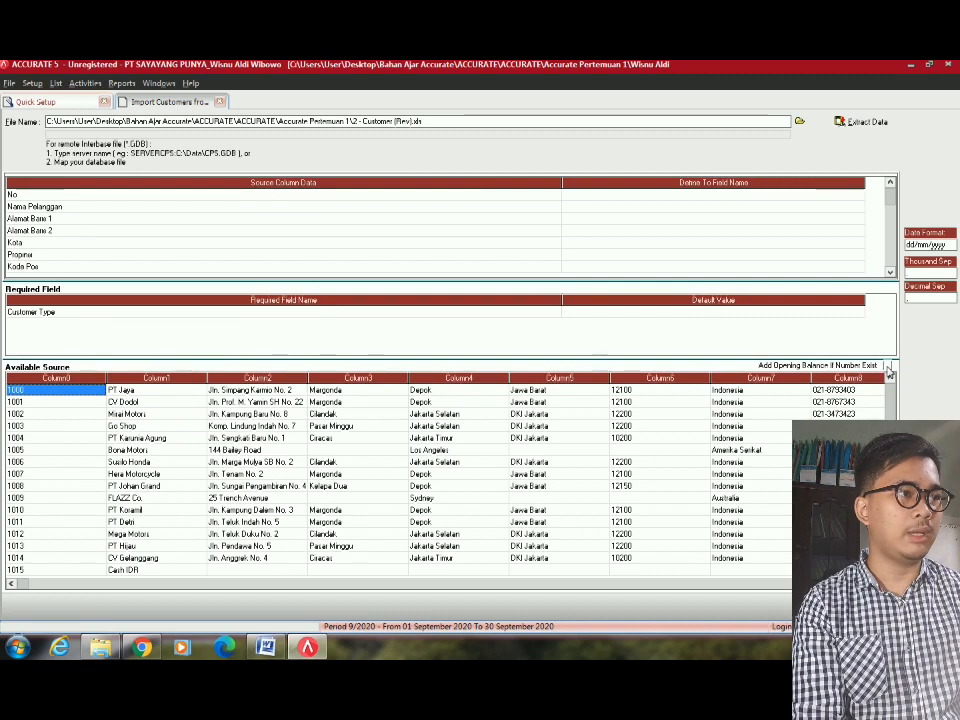
left_click(888, 366)
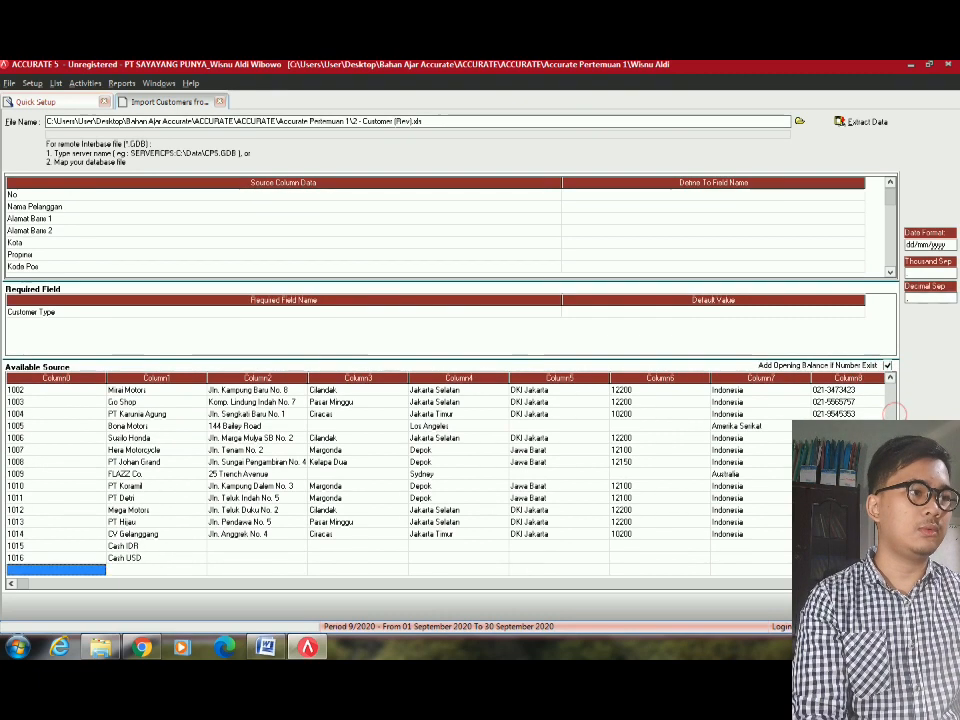
Delete the empty row below the last customer, 1016.
left_click(135, 558)
left_click(86, 562)
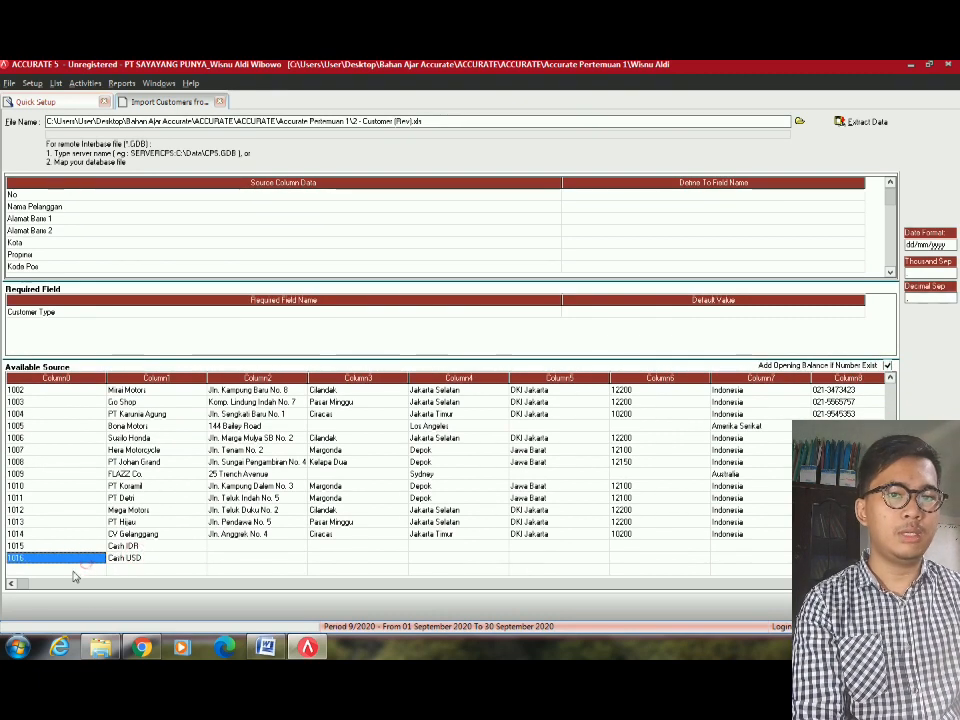
left_click(79, 569)
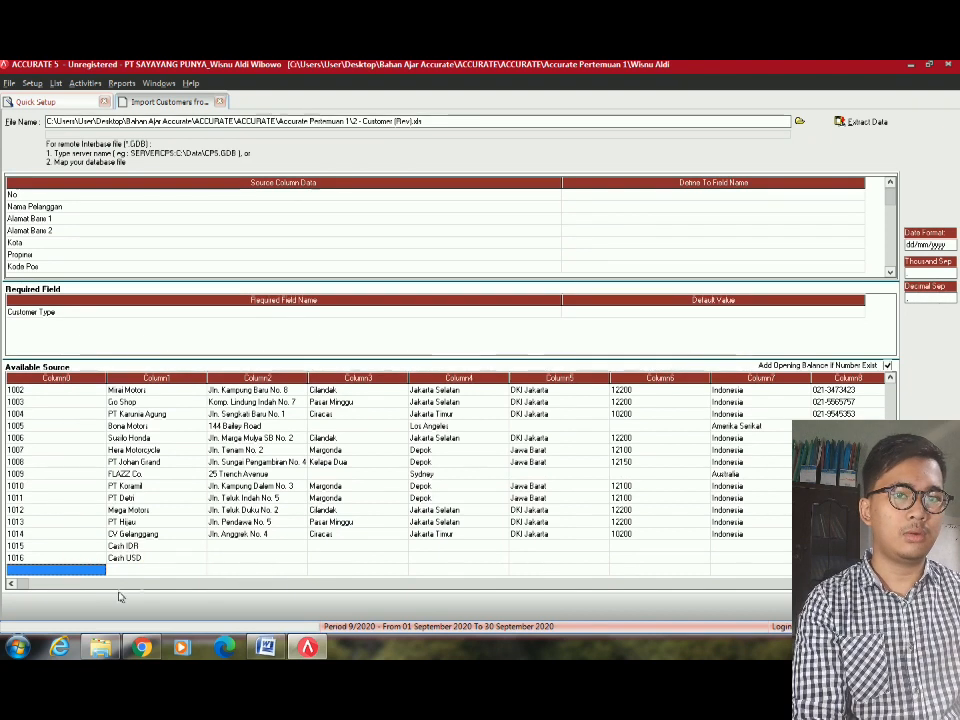
right_click(94, 570)
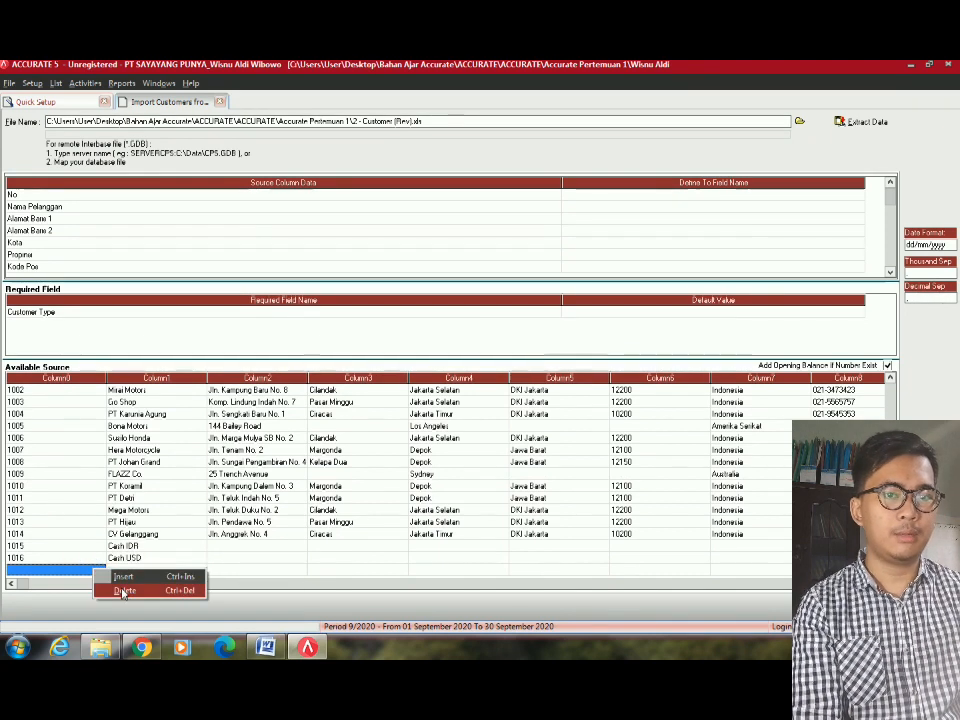
left_click(123, 590)
left_click(450, 386)
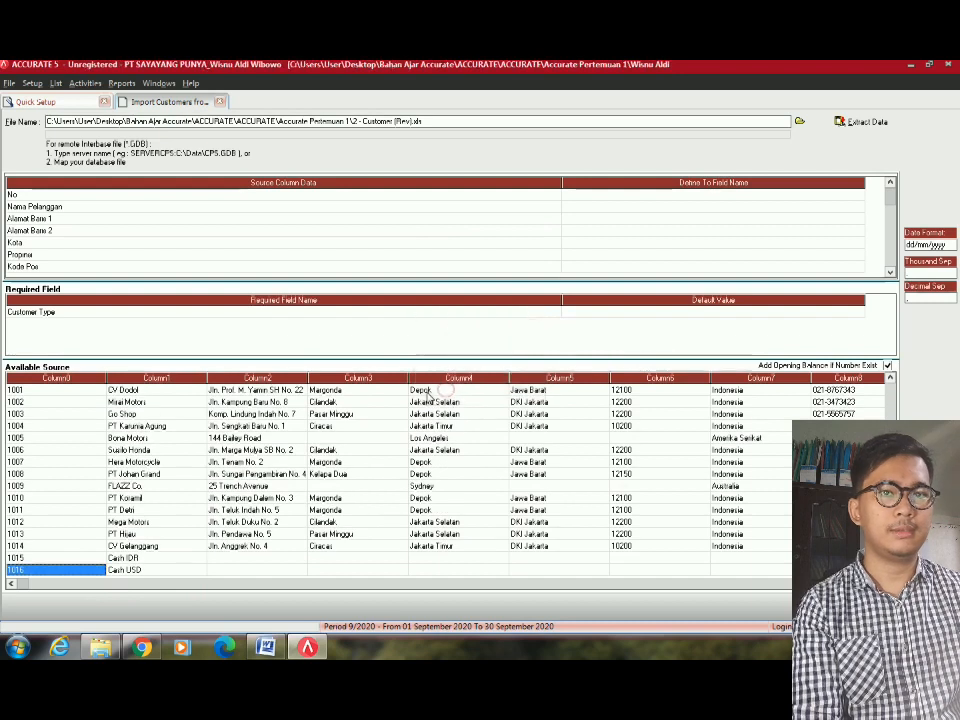
left_click(357, 450)
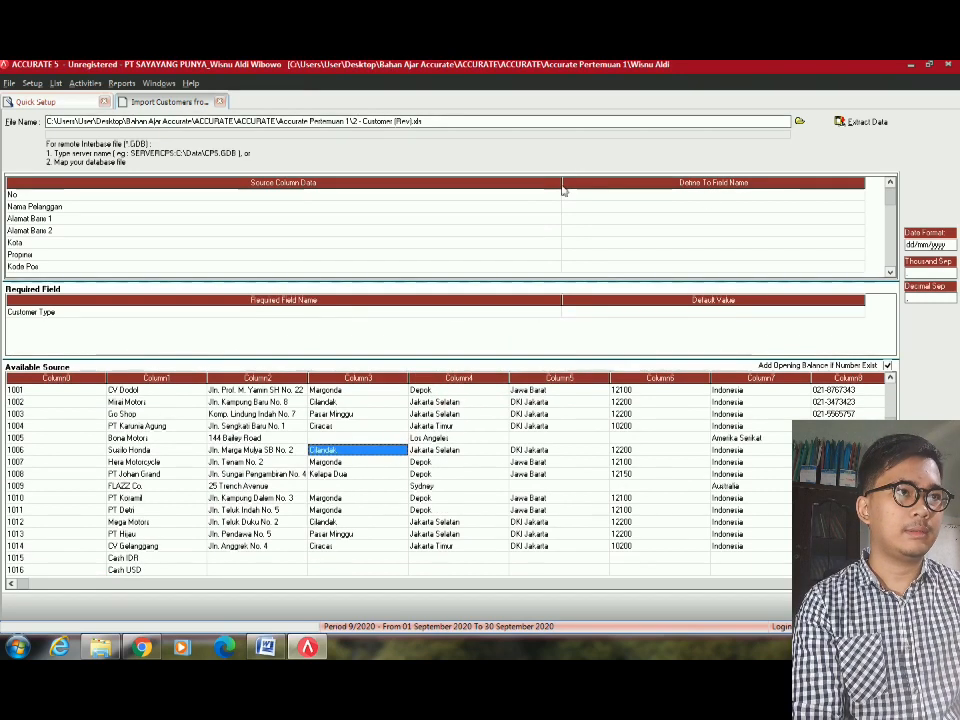
Narrow the source and field-mapping columns, then review the values of customer rows 1002 and 1003.
left_click_drag(562, 188, 135, 290)
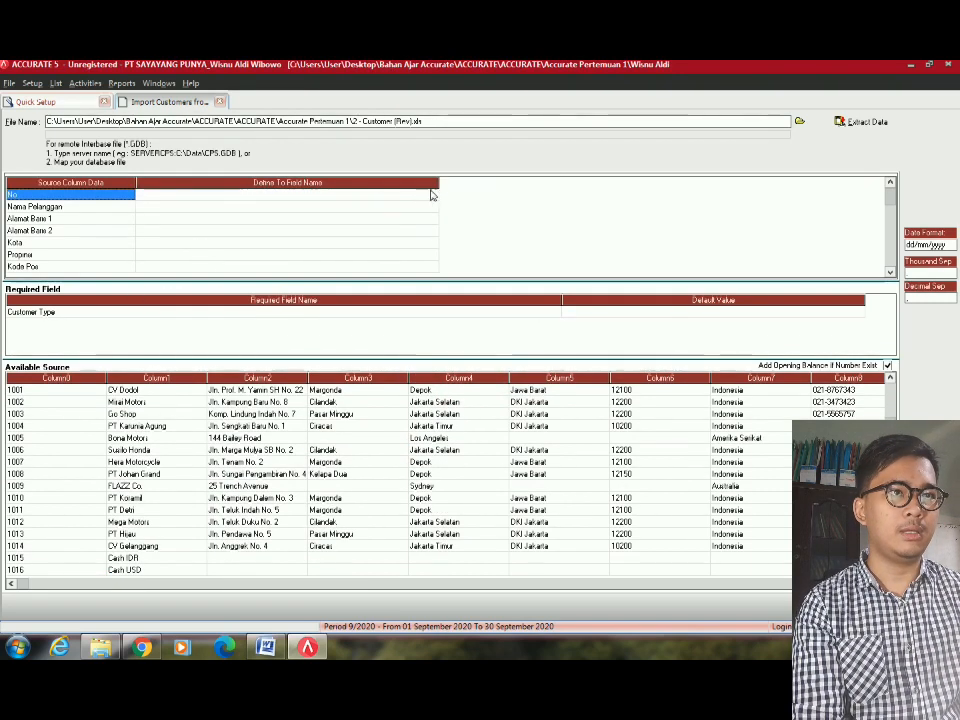
left_click_drag(439, 183, 341, 234)
left_click(447, 428)
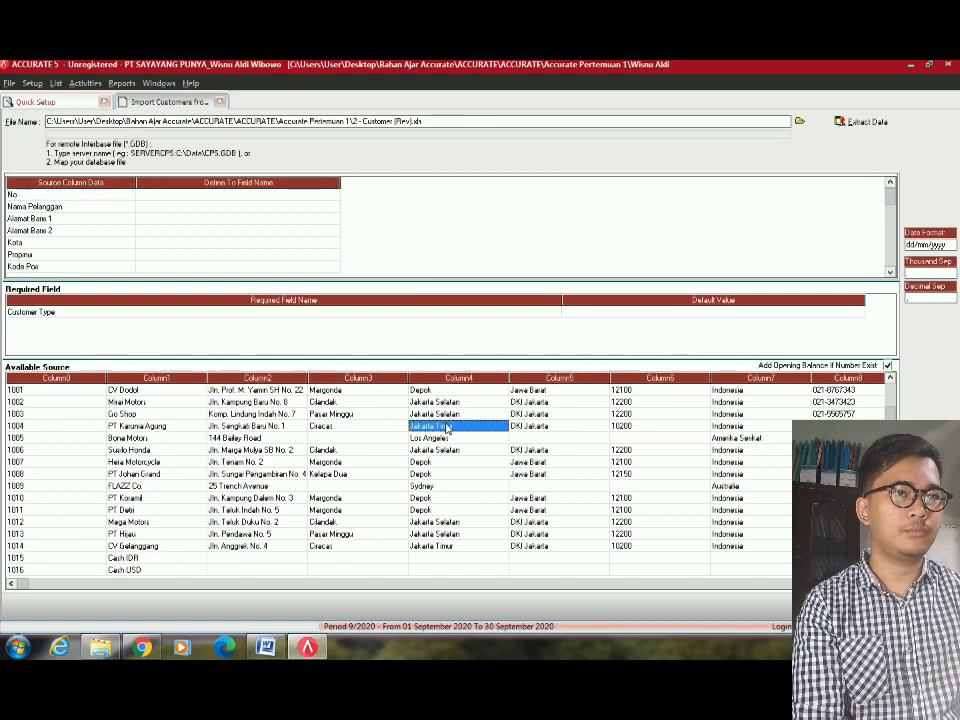
left_click(245, 438)
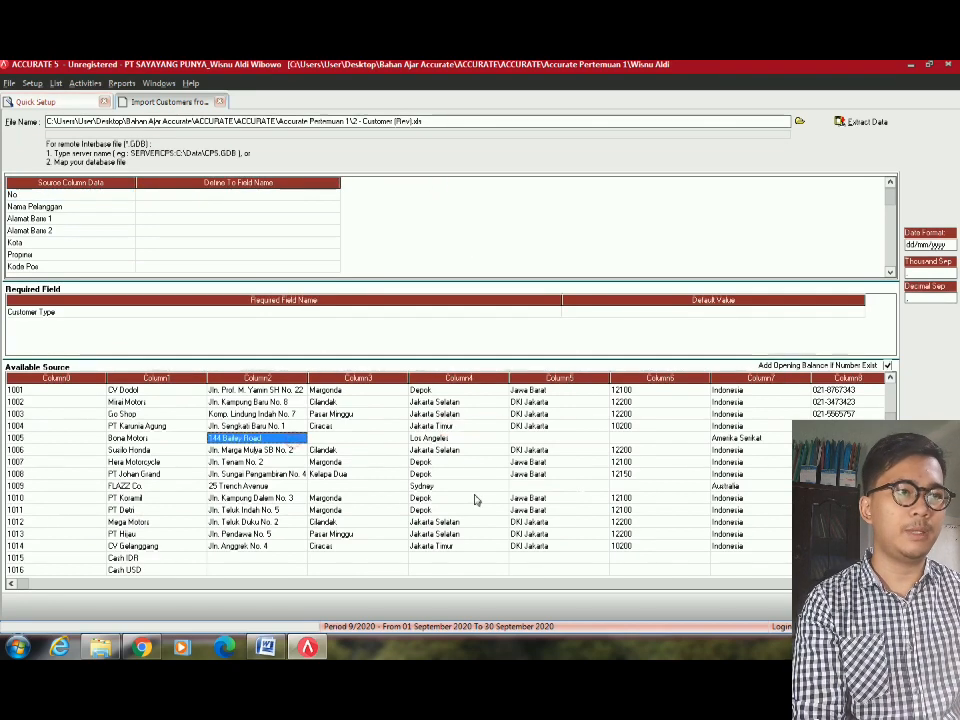
left_click(476, 418)
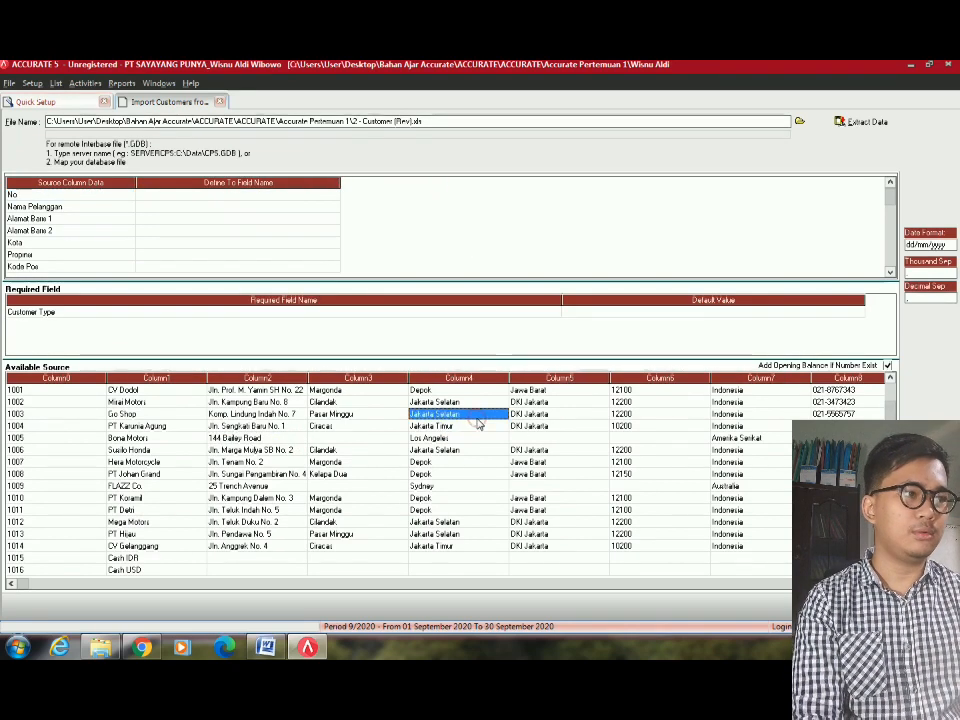
key("Right")
key("Right")
key("Right")
key("Right")
key("Right")
key("Right")
key("Right")
key("Right")
key("Right")
key("Right")
key("Right")
key("Left")
key("Left")
key("Left")
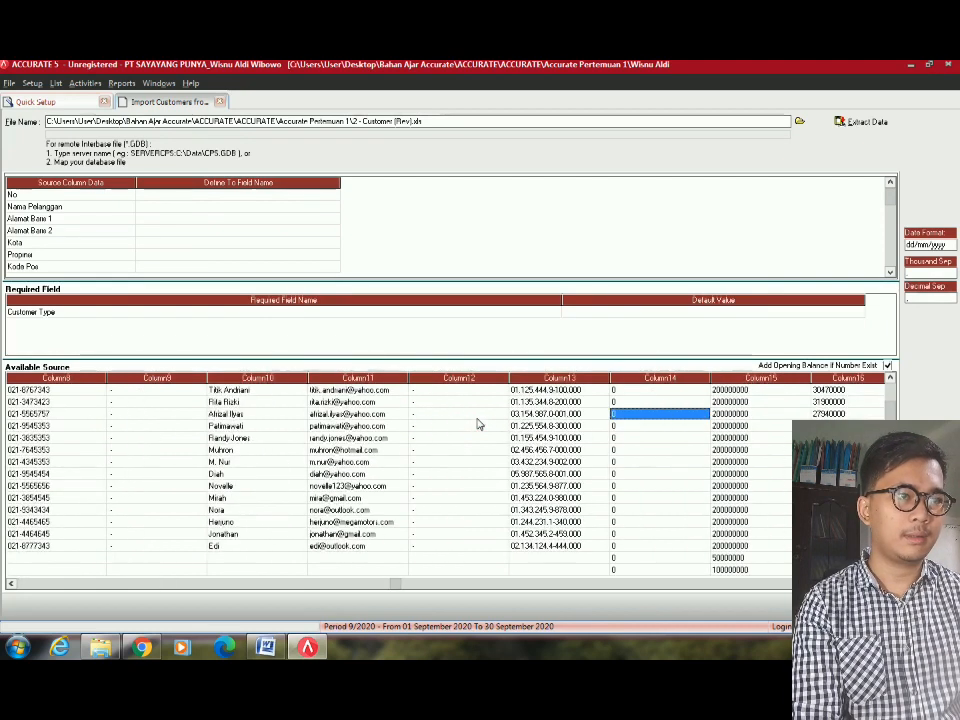
key("Up")
key("Right")
key("Left")
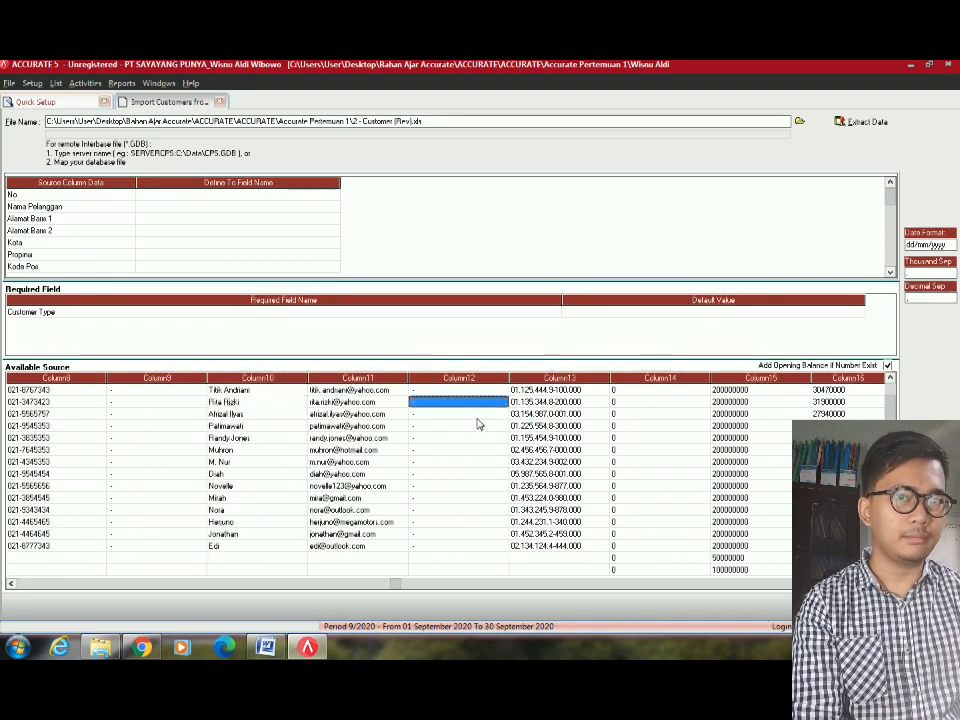
key("Home")
key("Right")
key("Right")
key("Right")
key("Right")
key("Right")
key("Right")
key("Right")
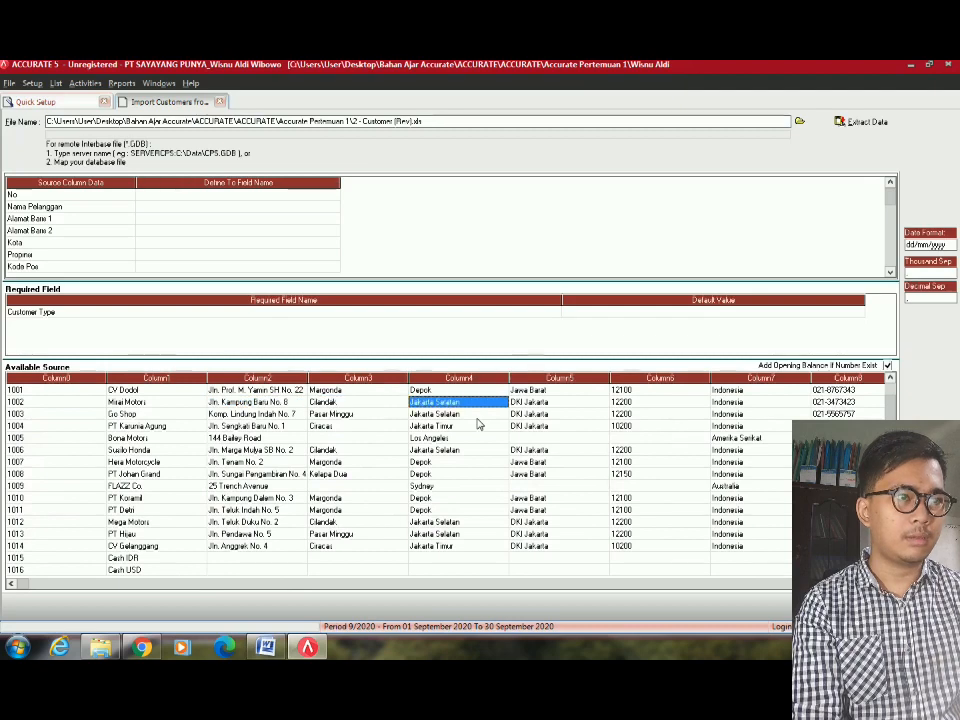
key("Right")
key("Right")
key("Right")
key("Right")
key("Right")
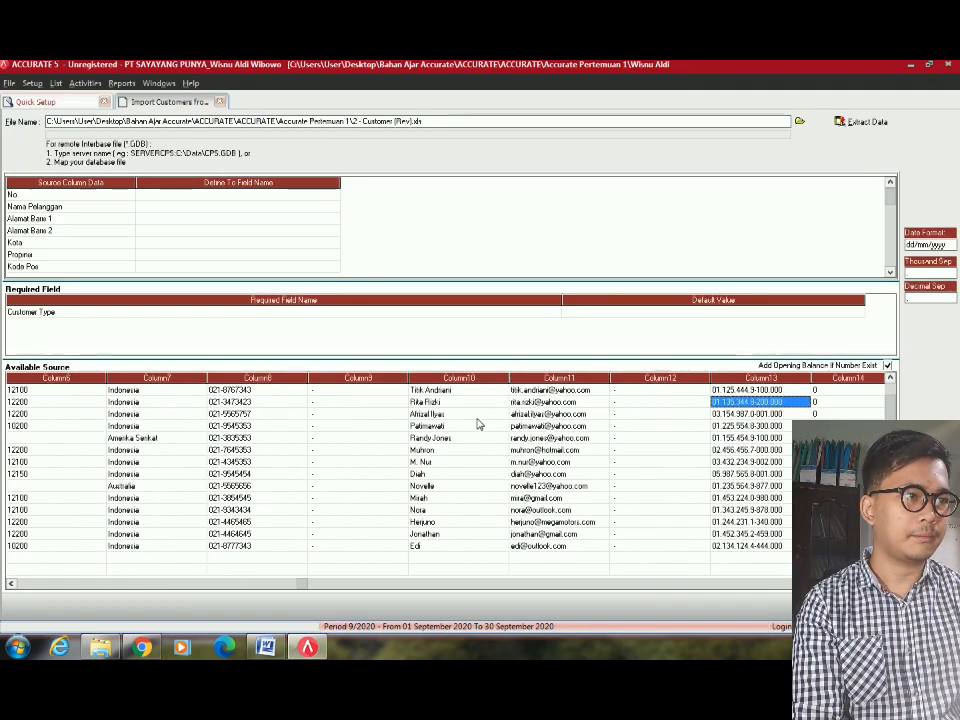
Check that the first customer's 31/12/2009 opening balance date matches the dd/mm/yyyy date format.
key("Up")
key("Right")
key("Right")
key("Right")
key("Right")
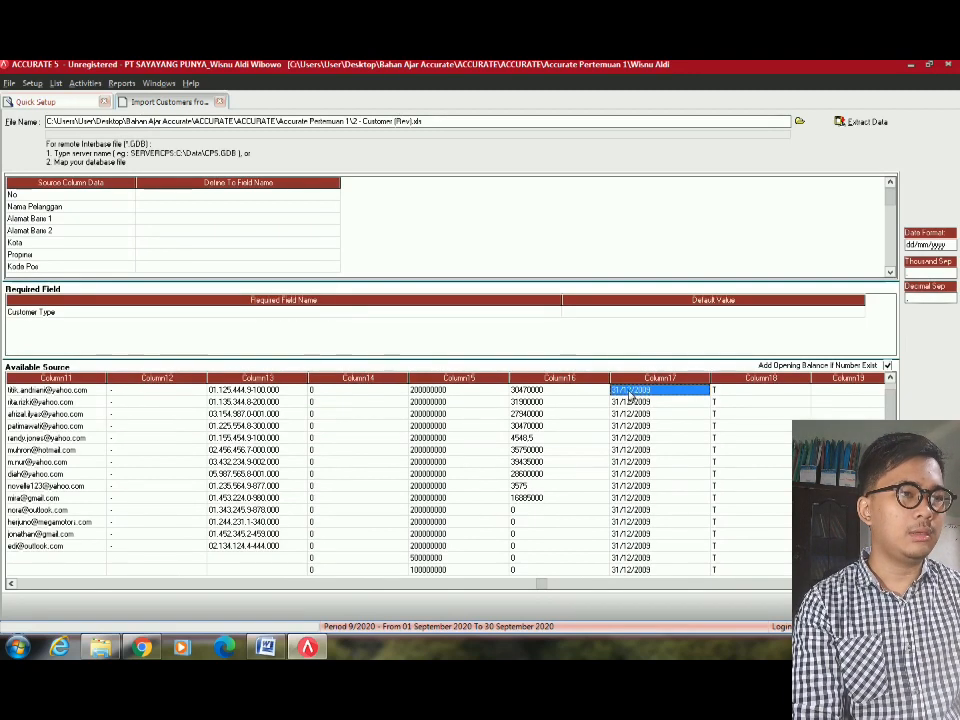
left_click(624, 394)
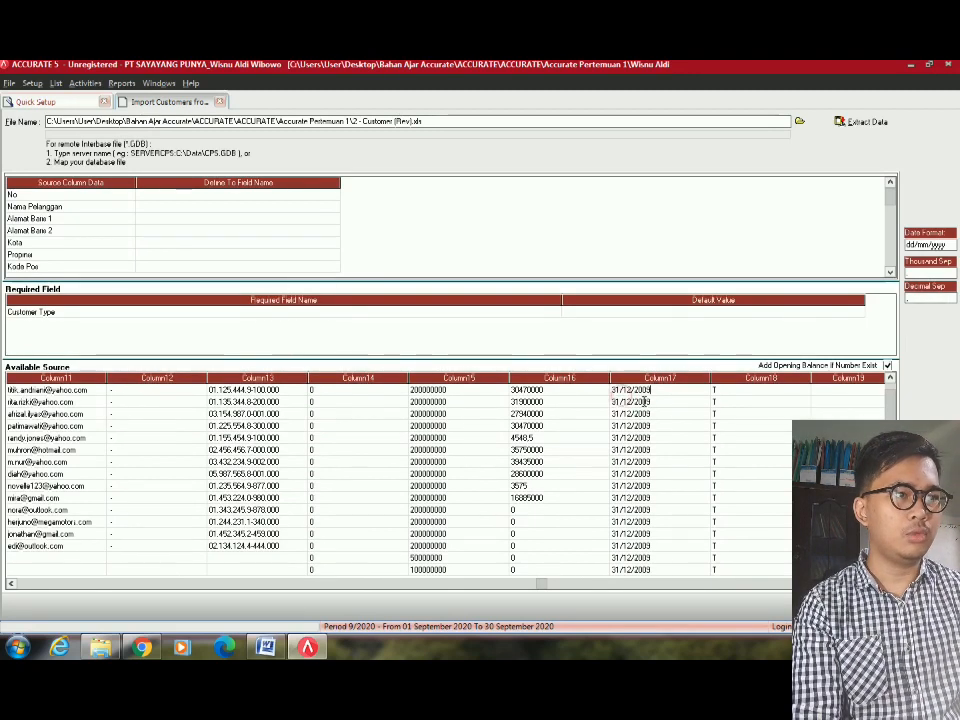
left_click(658, 413)
left_click(655, 394)
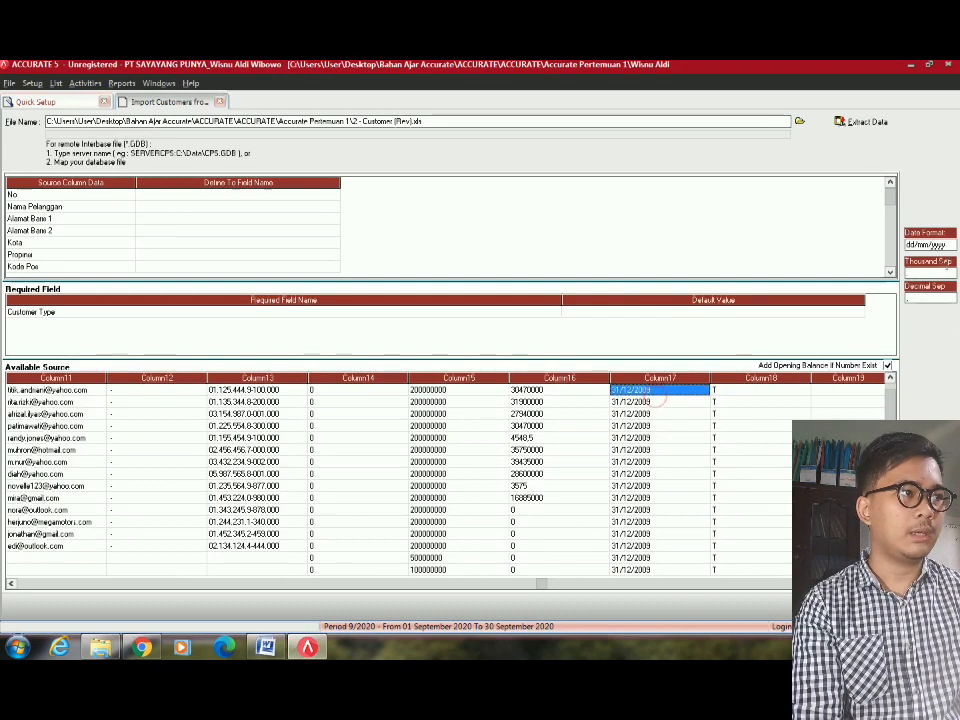
left_click(923, 245)
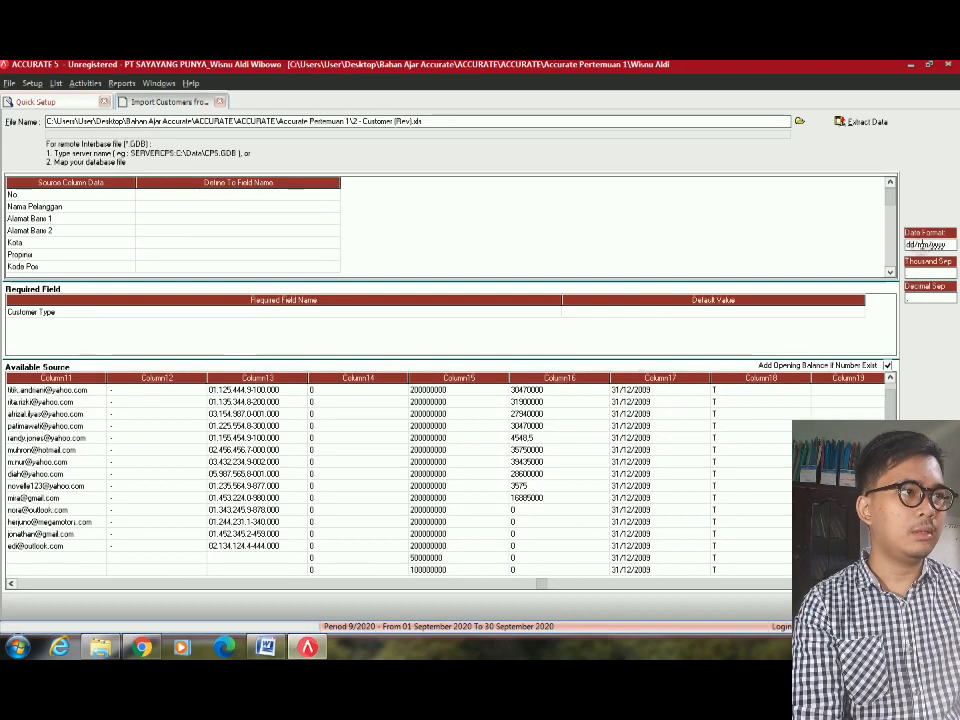
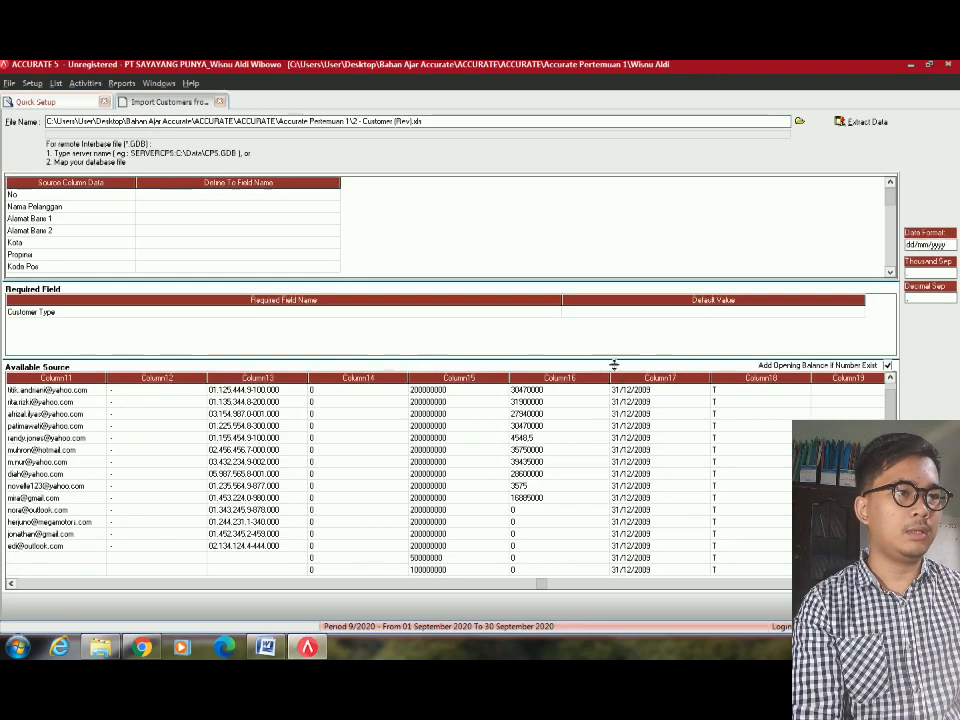
Confirm the date format, then map No to Customer No and Nama Pelanggan to Customer Name.
left_click(640, 437)
left_click(928, 245)
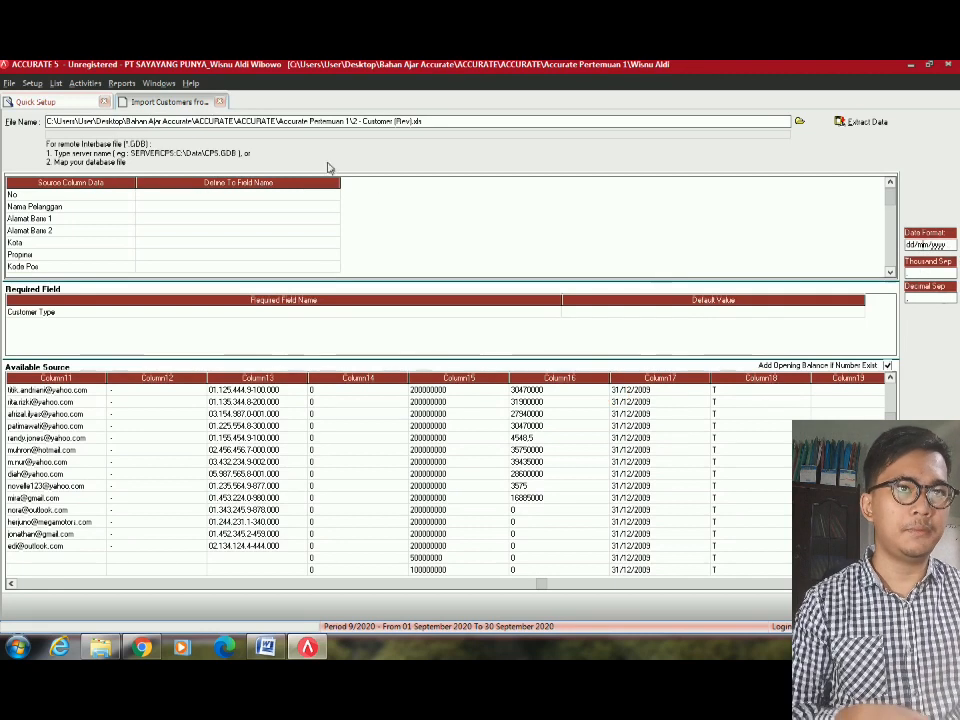
left_click(334, 198)
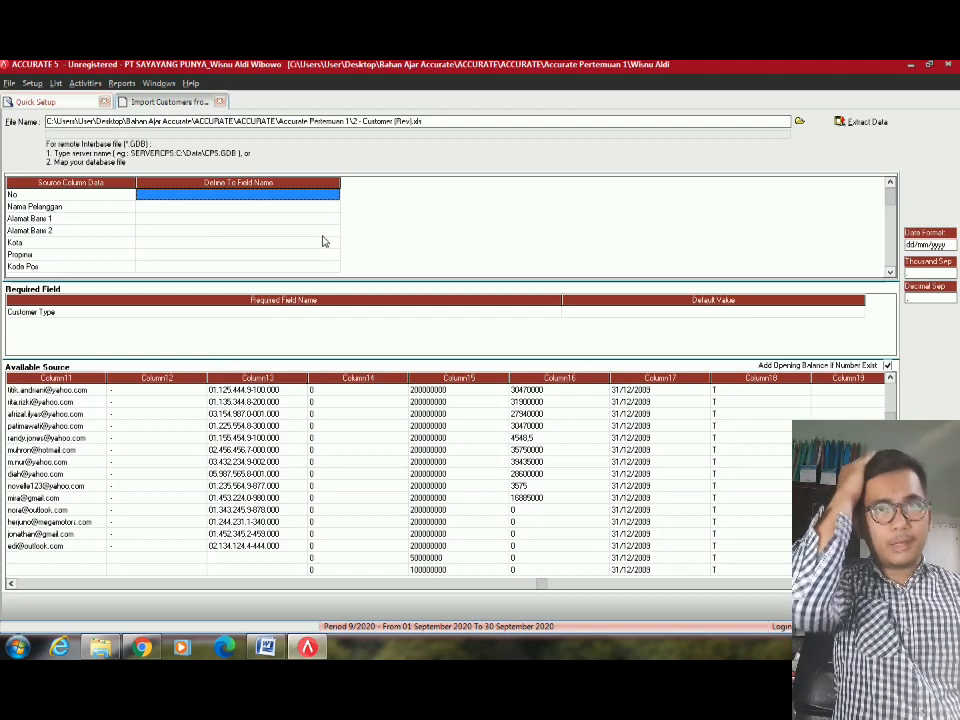
left_click(335, 203)
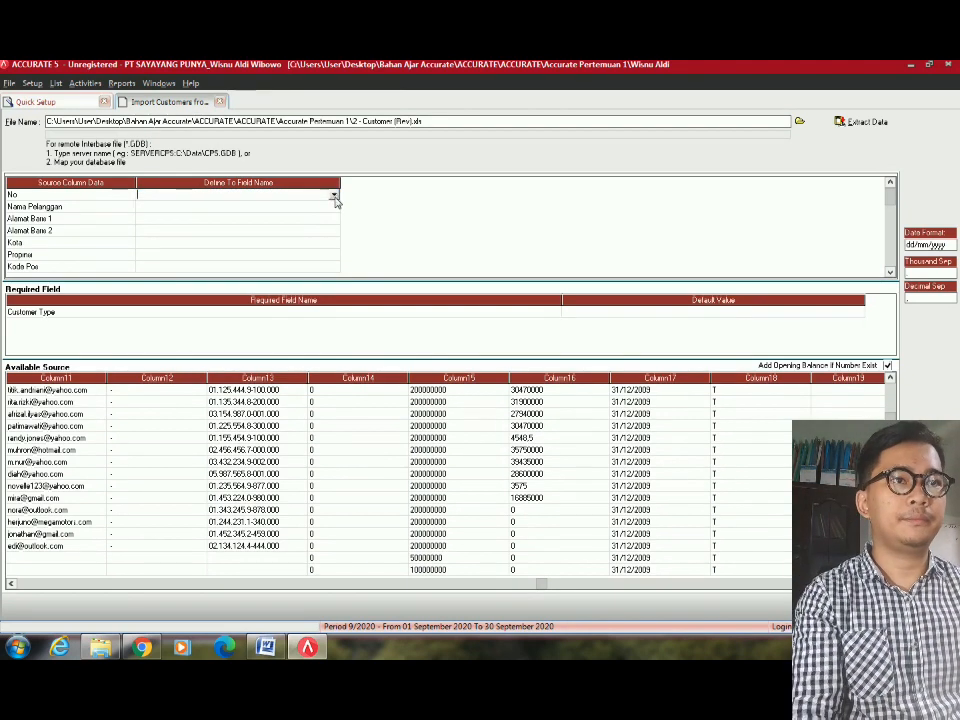
left_click(335, 199)
left_click(244, 213)
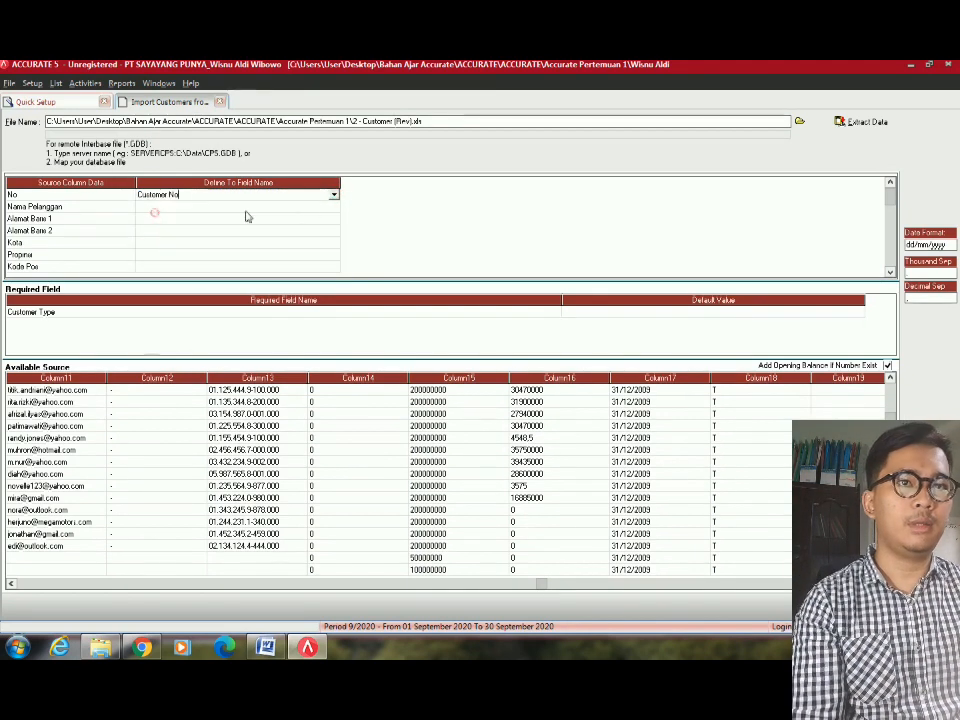
left_click(313, 210)
left_click(312, 209)
left_click(334, 206)
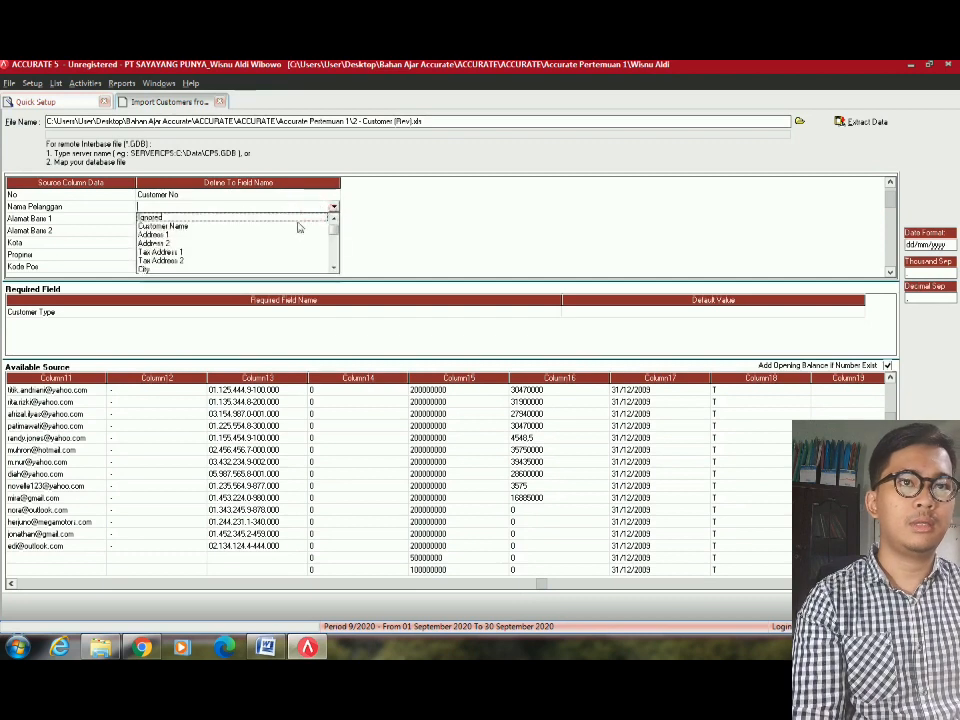
left_click(160, 226)
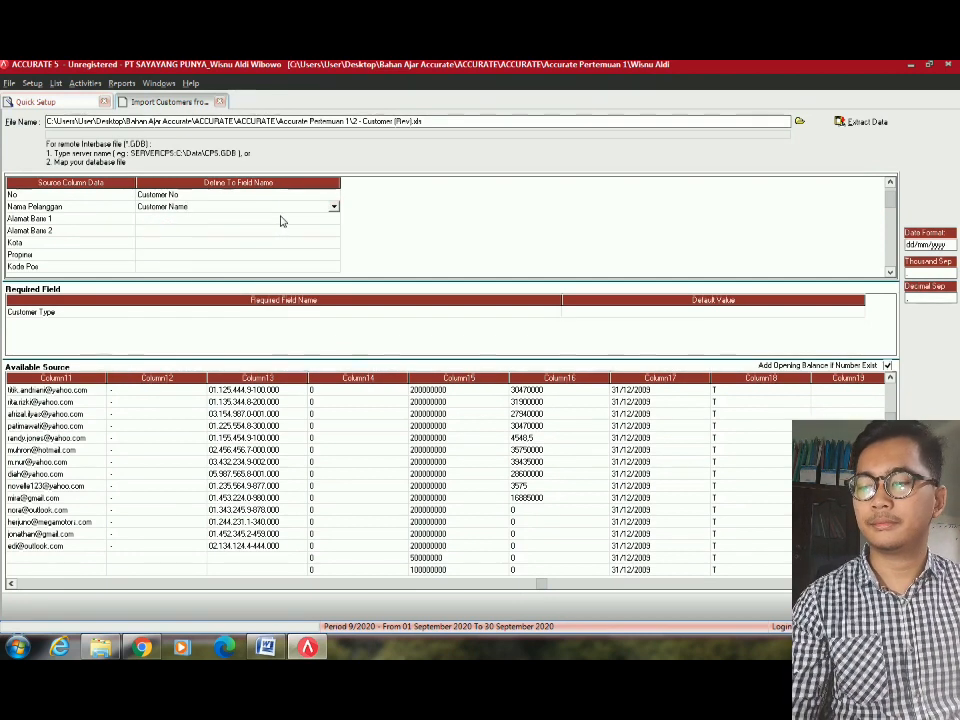
Map Alamat Baris 1 to Address 1 and Alamat Baris 2 to Address 2.
left_click(321, 231)
left_click(324, 220)
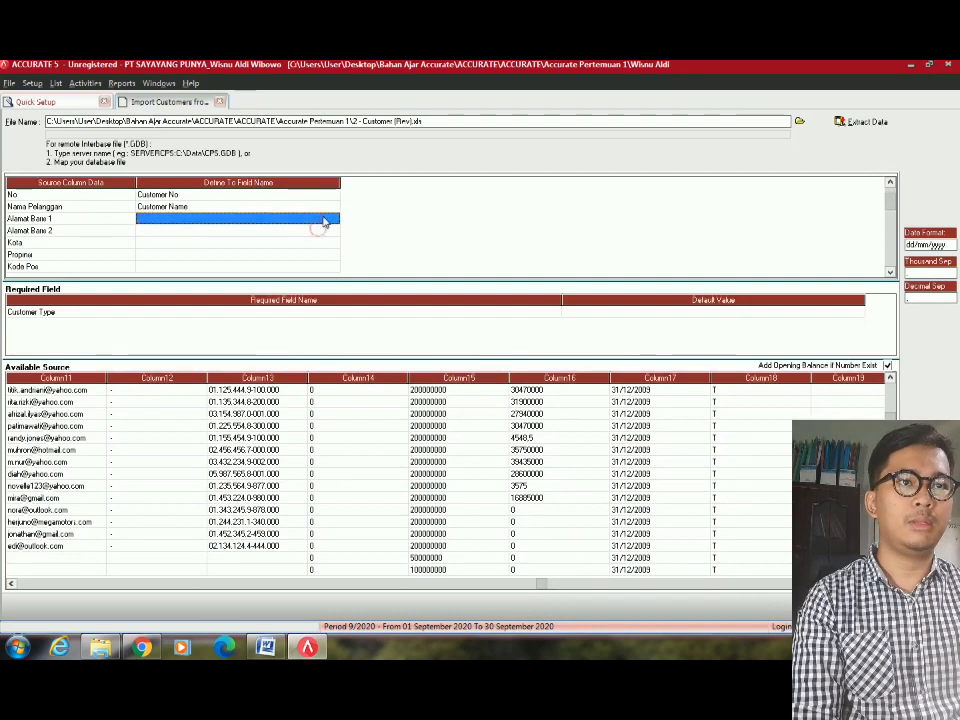
left_click(325, 218)
left_click(334, 218)
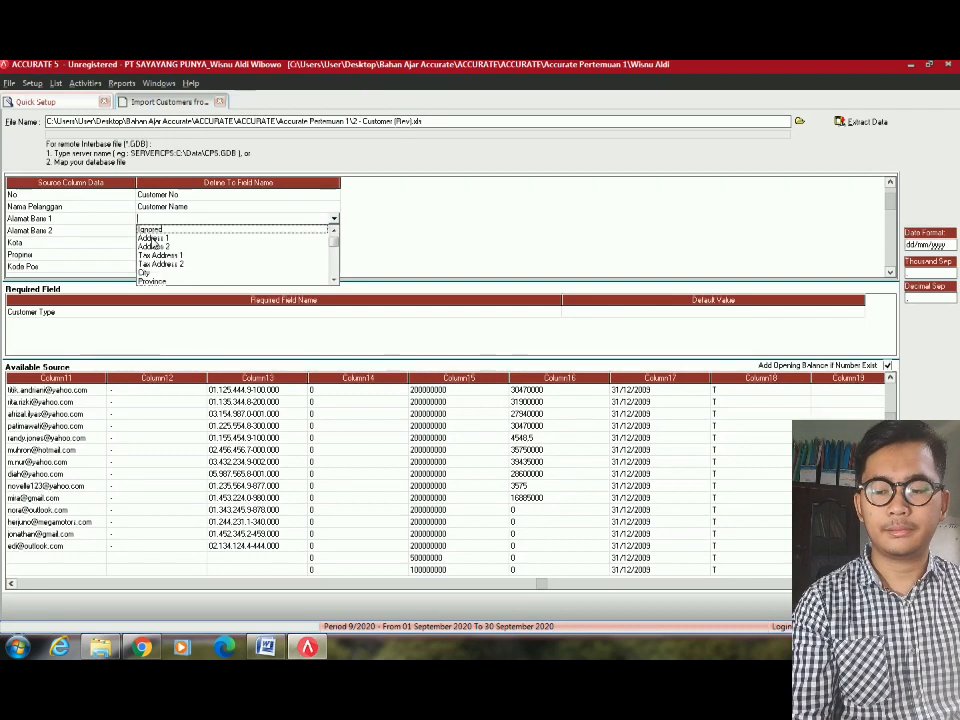
left_click(152, 238)
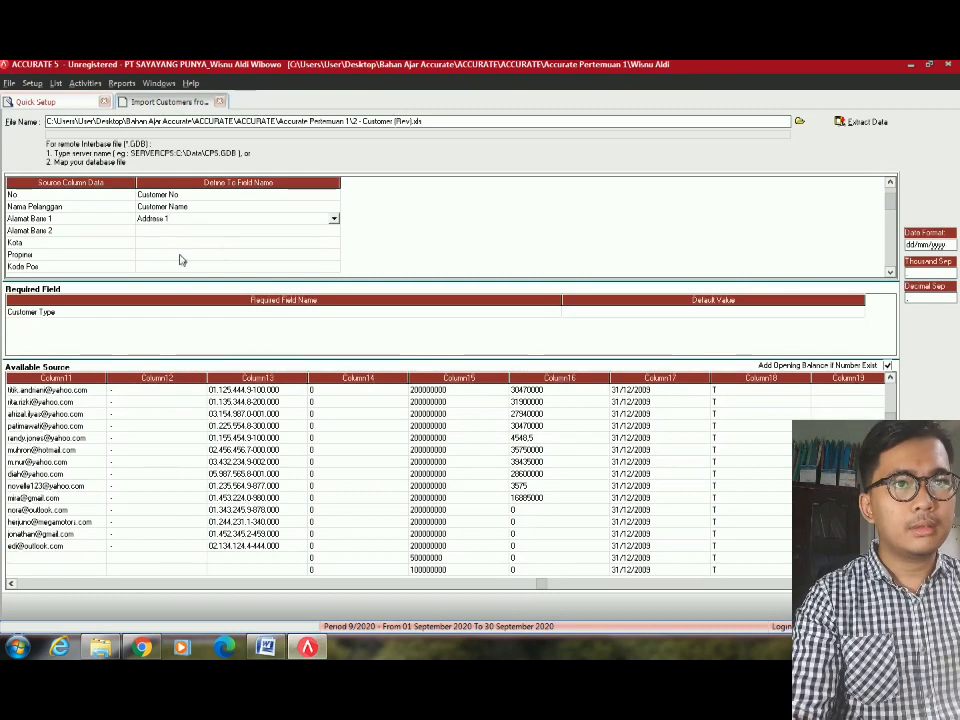
left_click(238, 229)
left_click(302, 231)
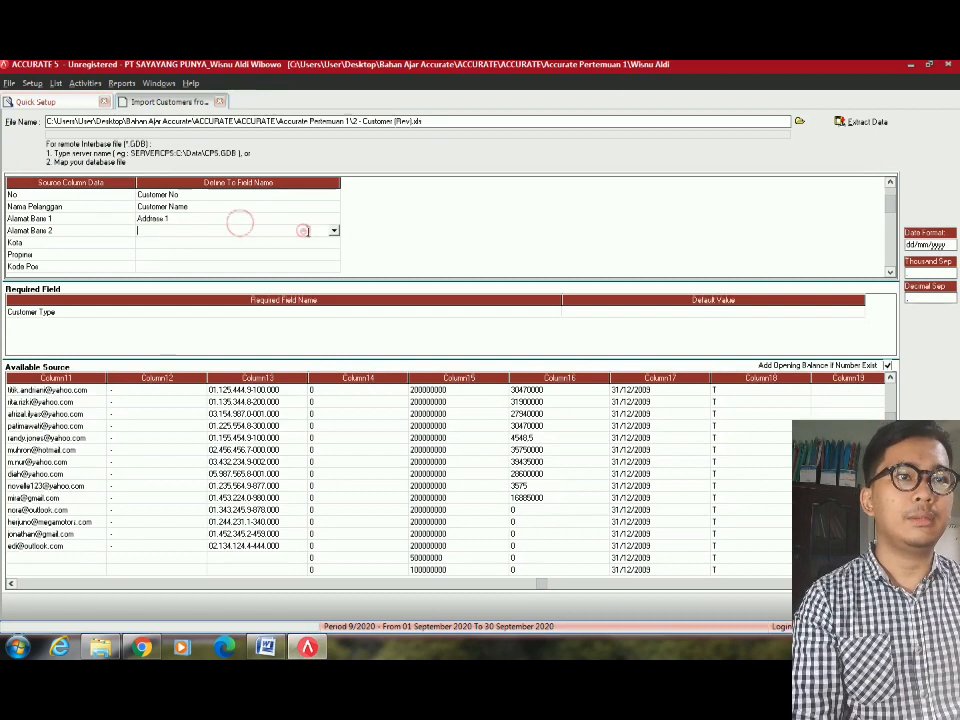
left_click(334, 231)
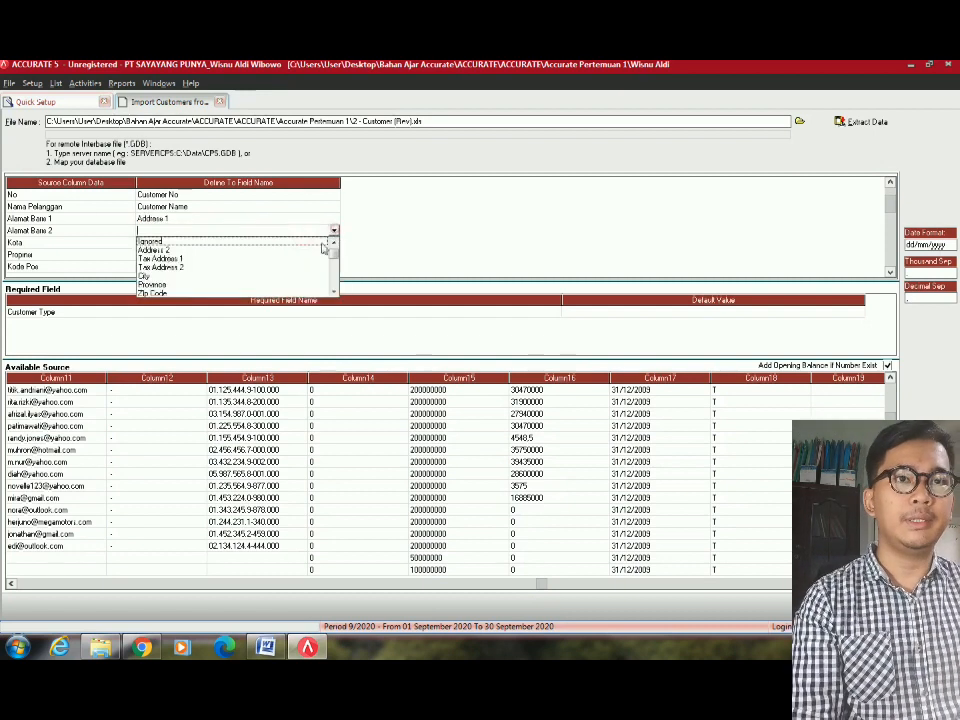
left_click(155, 249)
Map Kota to City and Propinsi to Province.
left_click(315, 243)
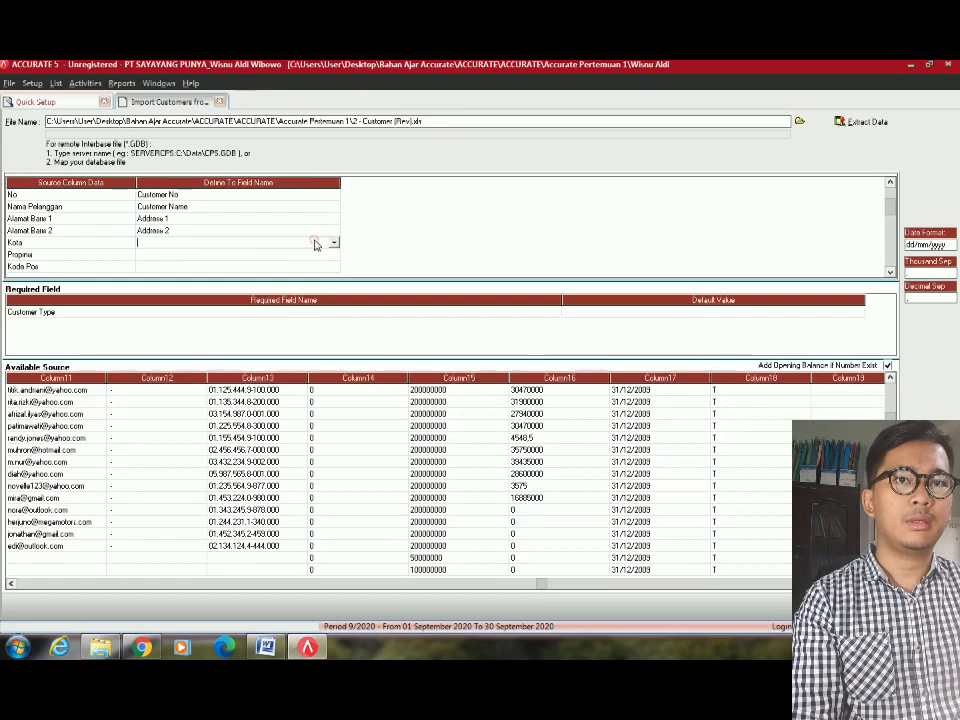
left_click(334, 243)
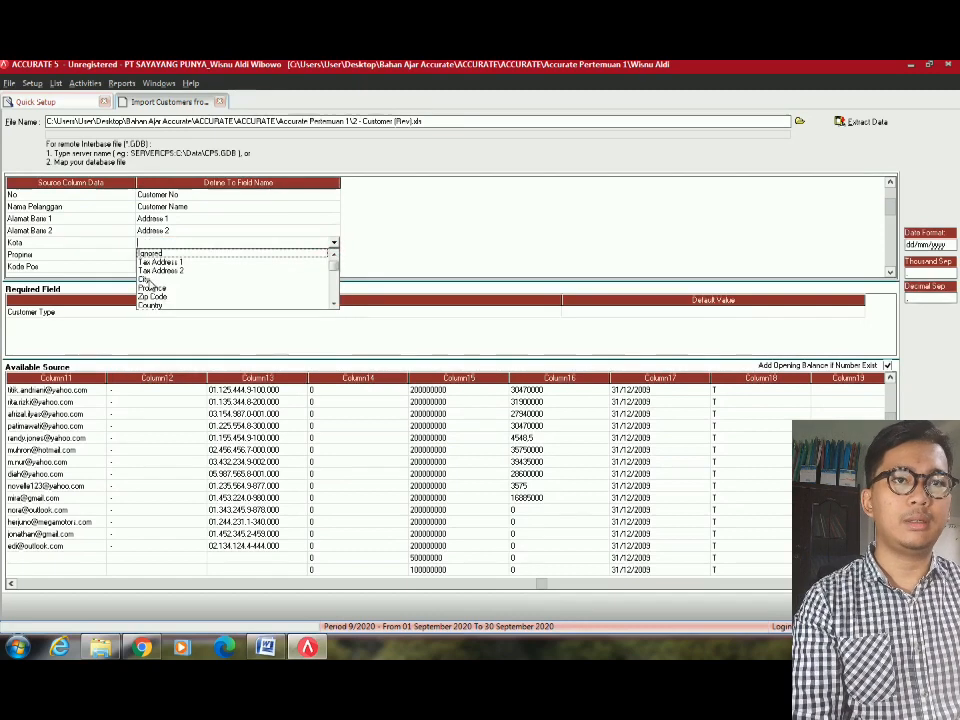
left_click(145, 279)
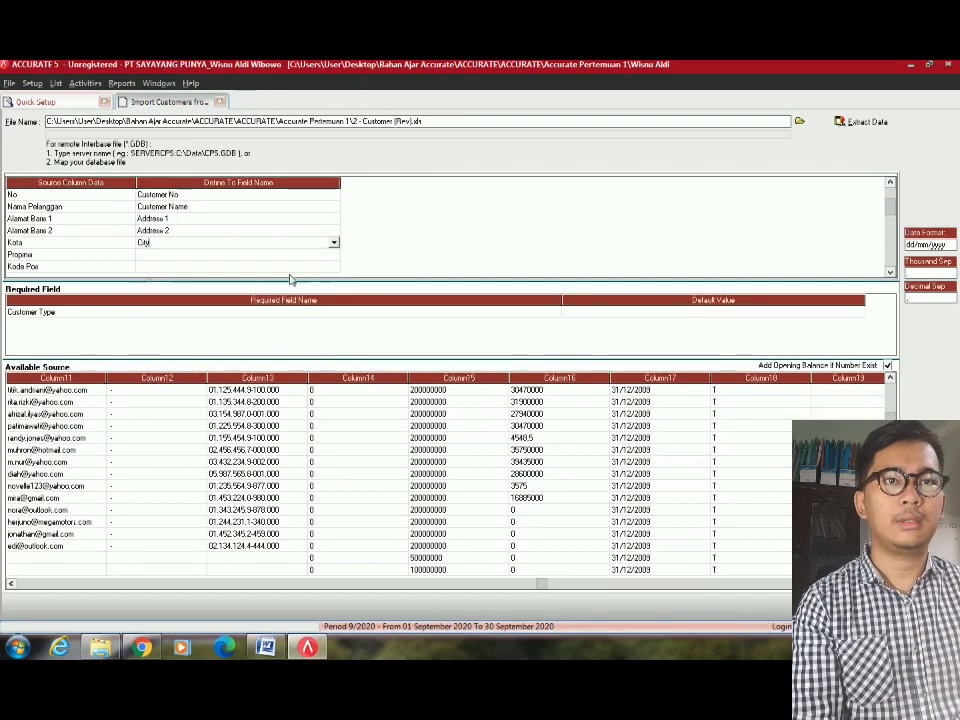
left_click(333, 255)
left_click(333, 255)
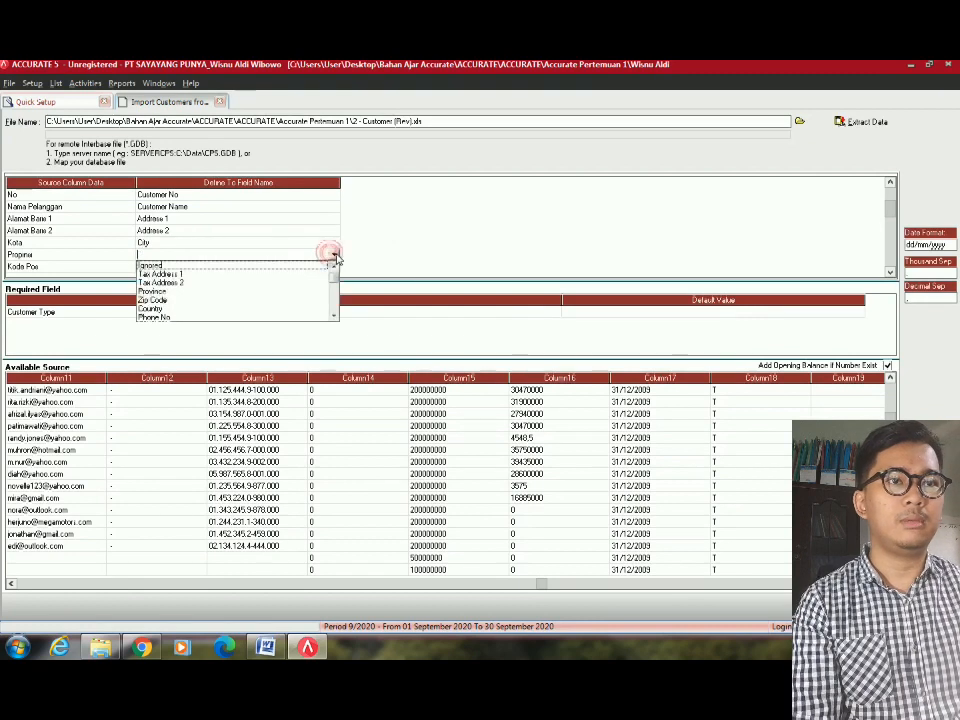
left_click(152, 292)
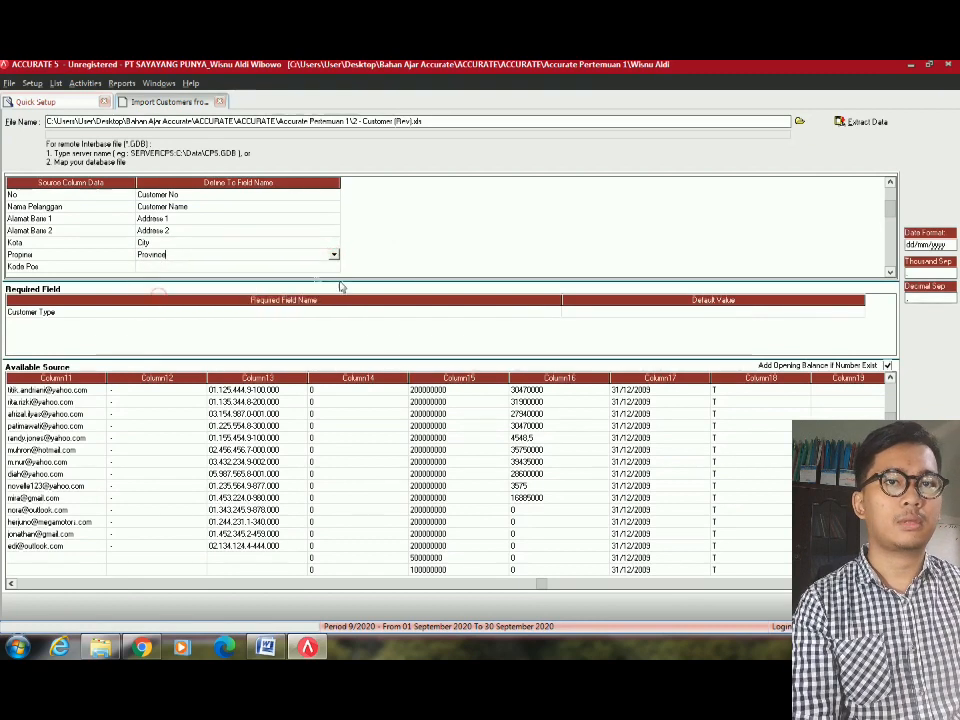
left_click(332, 265)
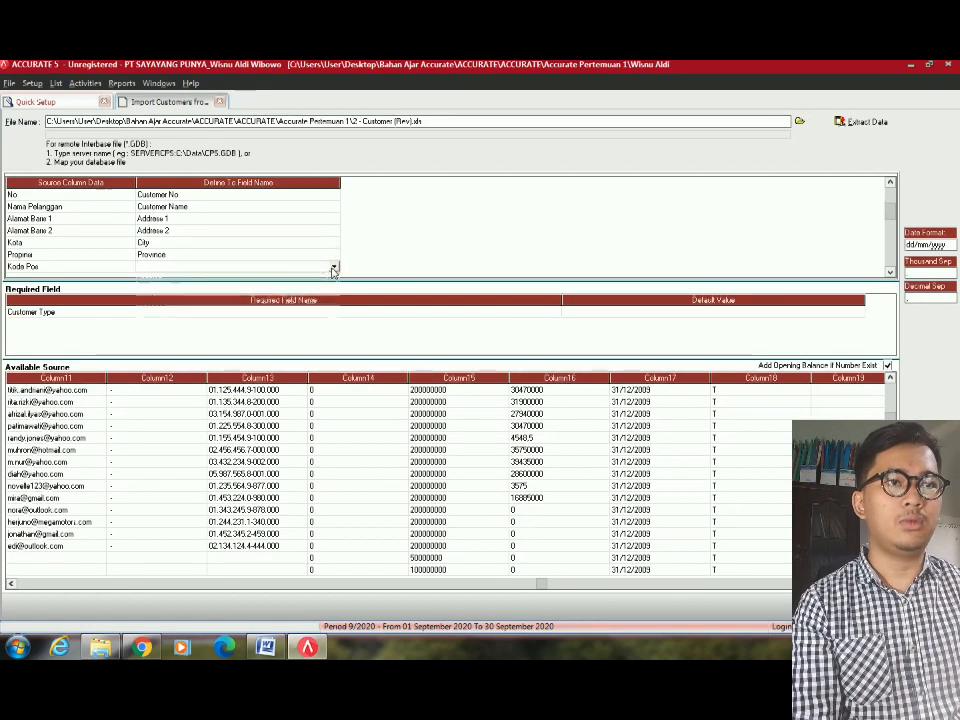
left_click(333, 265)
Map Kode Pos to Zip Code, Negara to Country and No Telepon to Phone No.
left_click(152, 313)
left_click(172, 200)
scroll(175, 210, "down", 11)
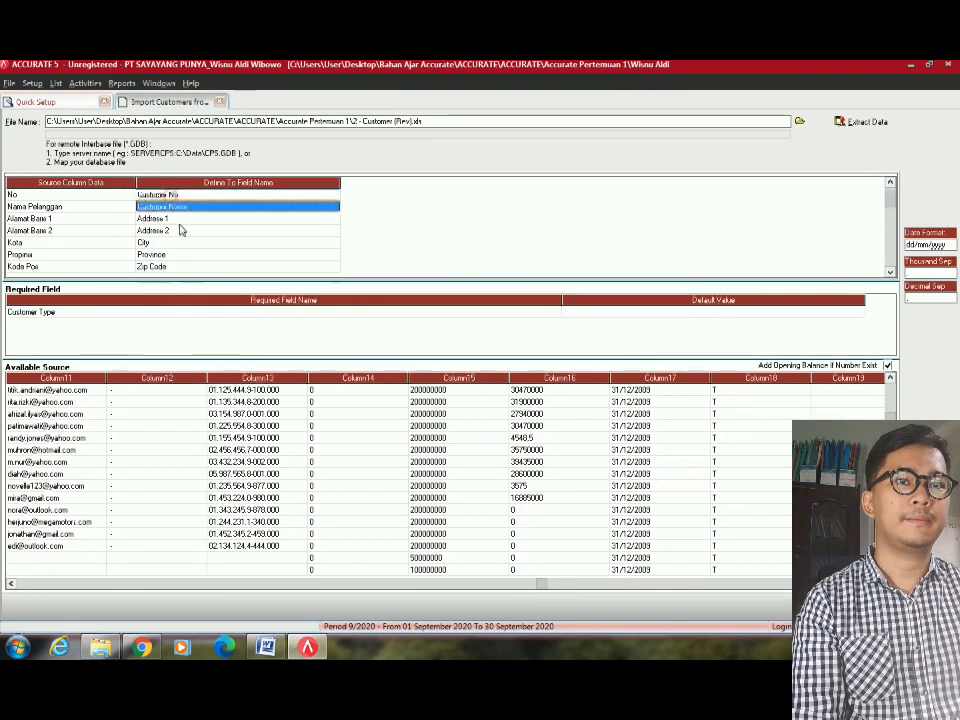
left_click(247, 208)
left_click(250, 217)
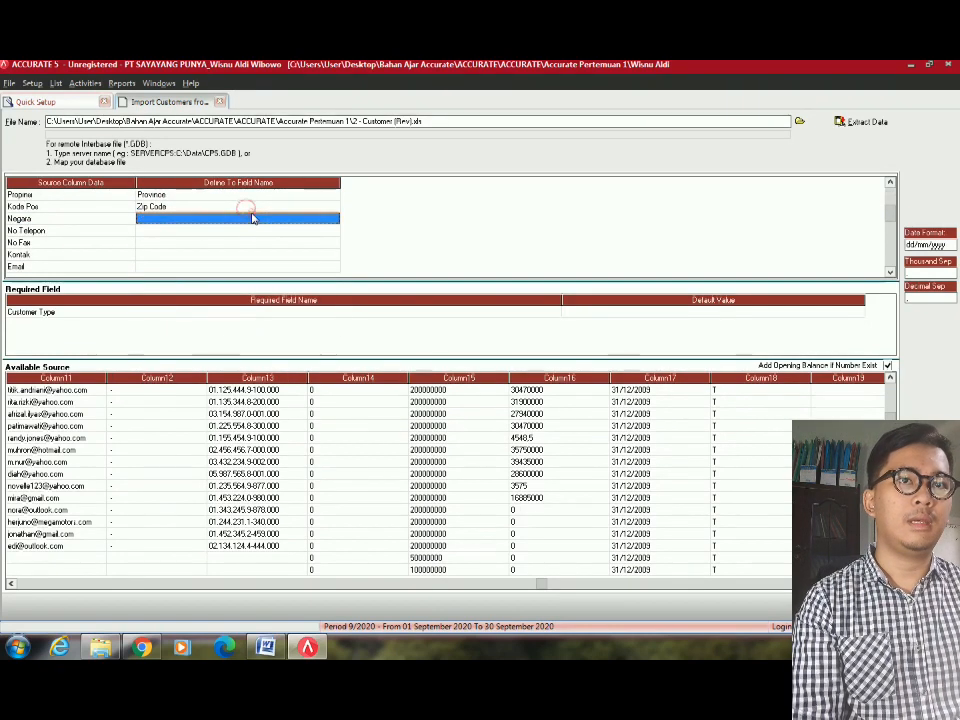
left_click(334, 220)
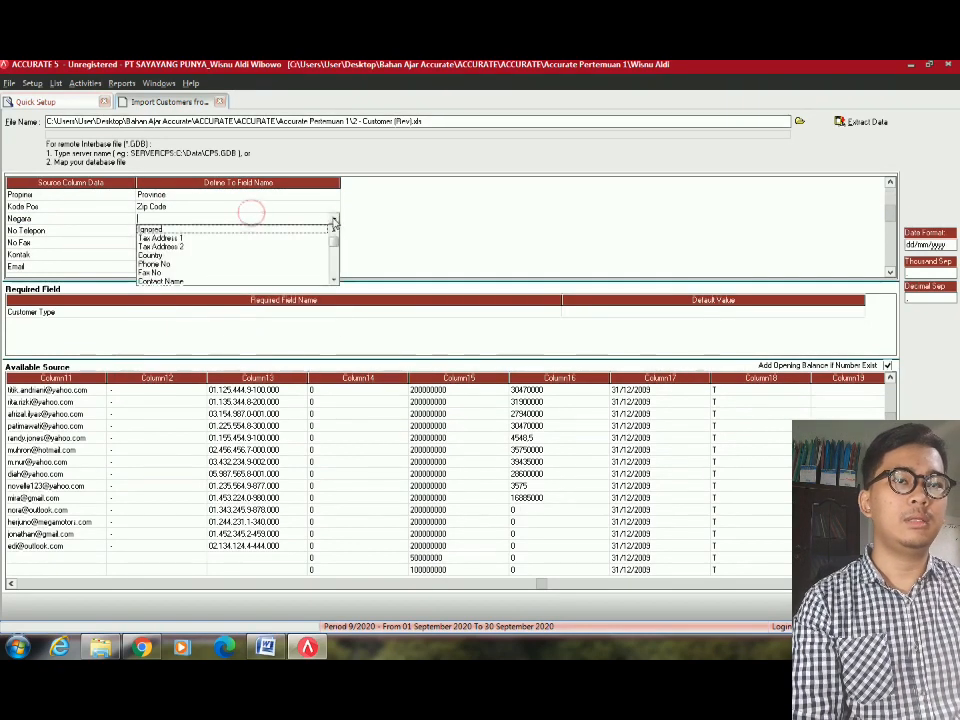
left_click(150, 255)
left_click(233, 229)
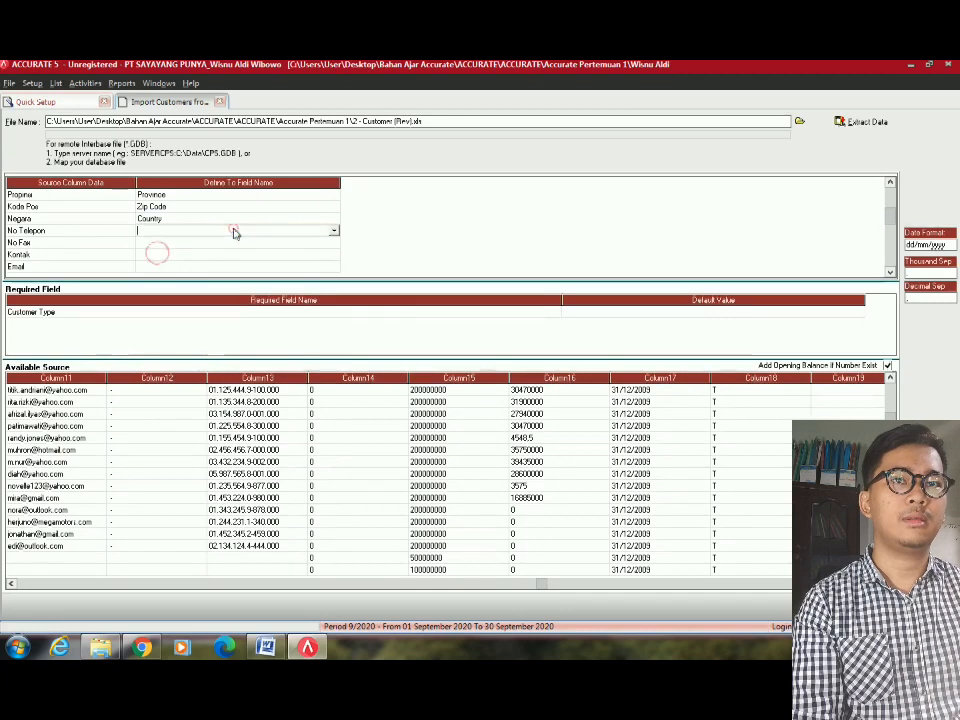
left_click(334, 230)
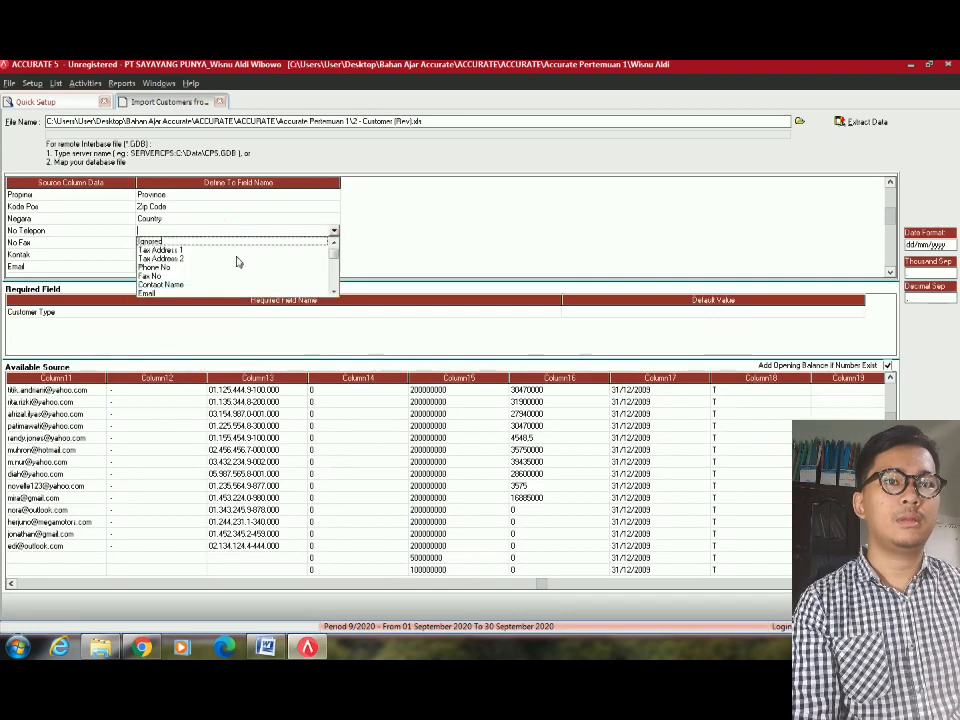
left_click(163, 267)
Map No Fax to Fax No, Kontak to Contact Name and Email to Email.
left_click(332, 246)
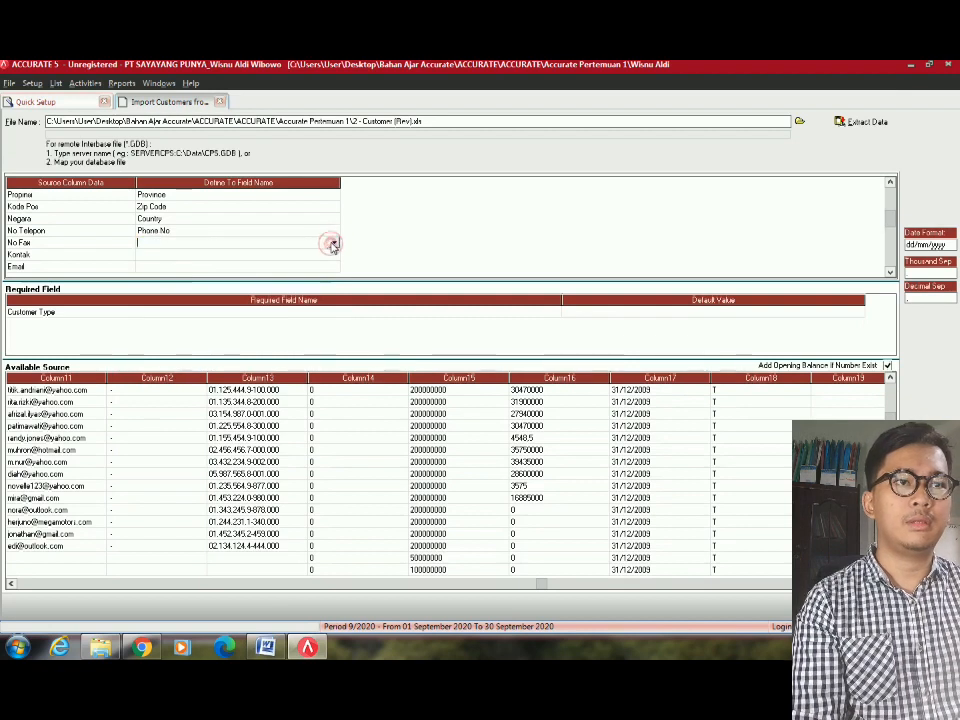
left_click(333, 243)
left_click(157, 281)
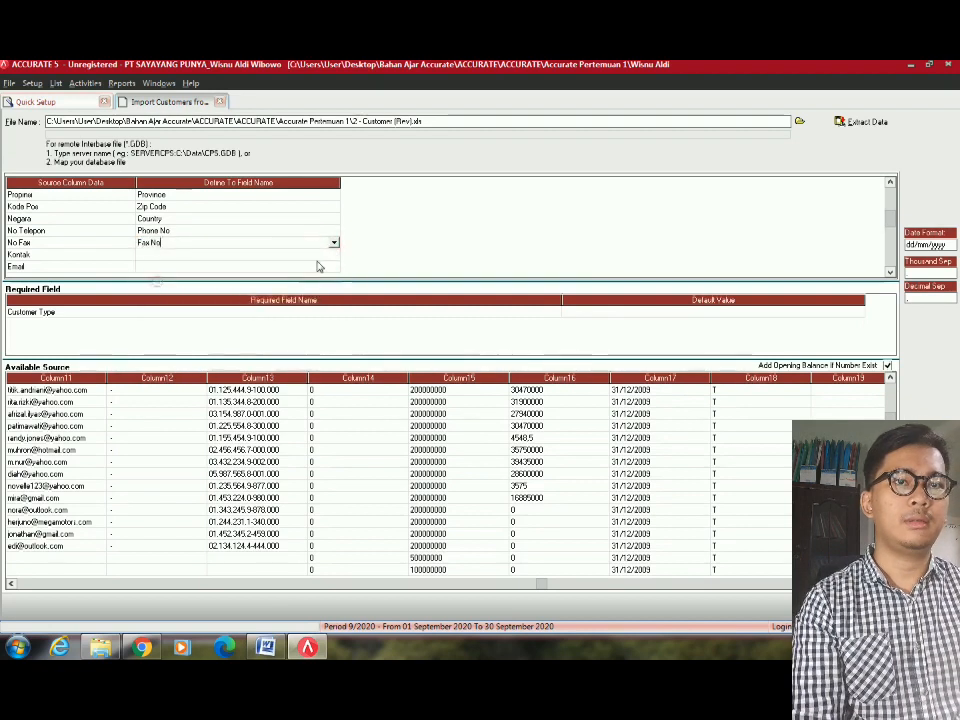
left_click(338, 255)
left_click(335, 256)
left_click(332, 256)
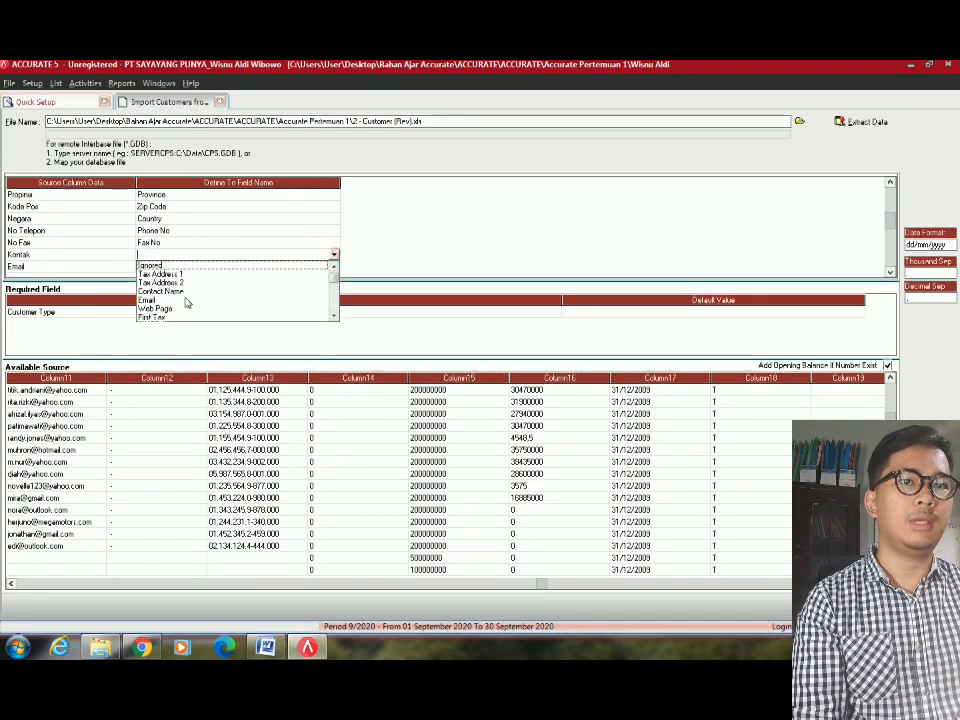
left_click(195, 302)
left_click(316, 270)
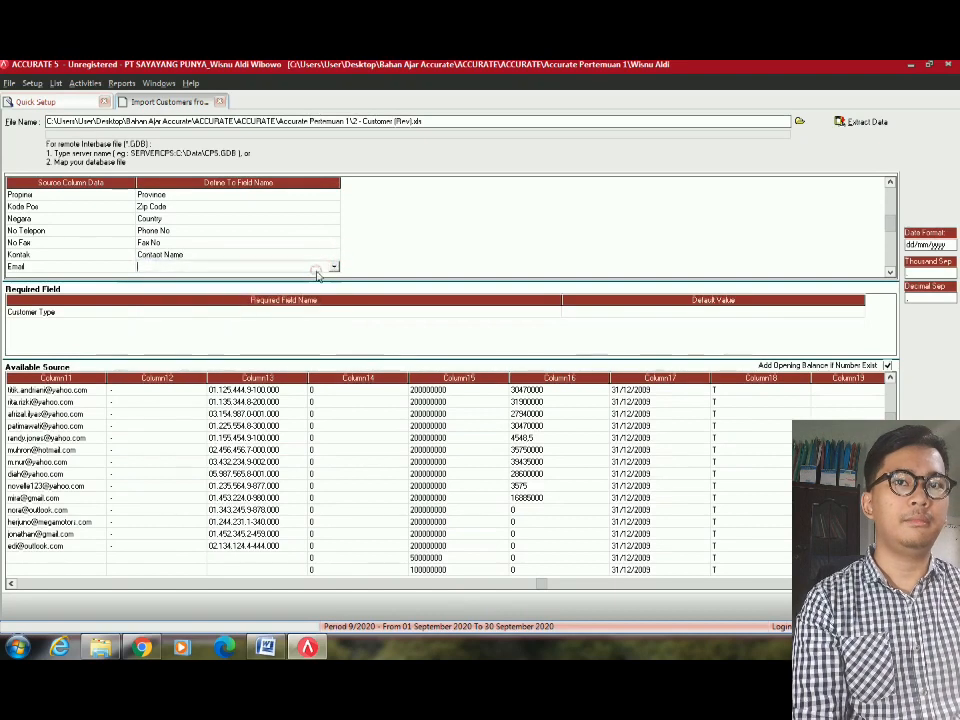
left_click(333, 268)
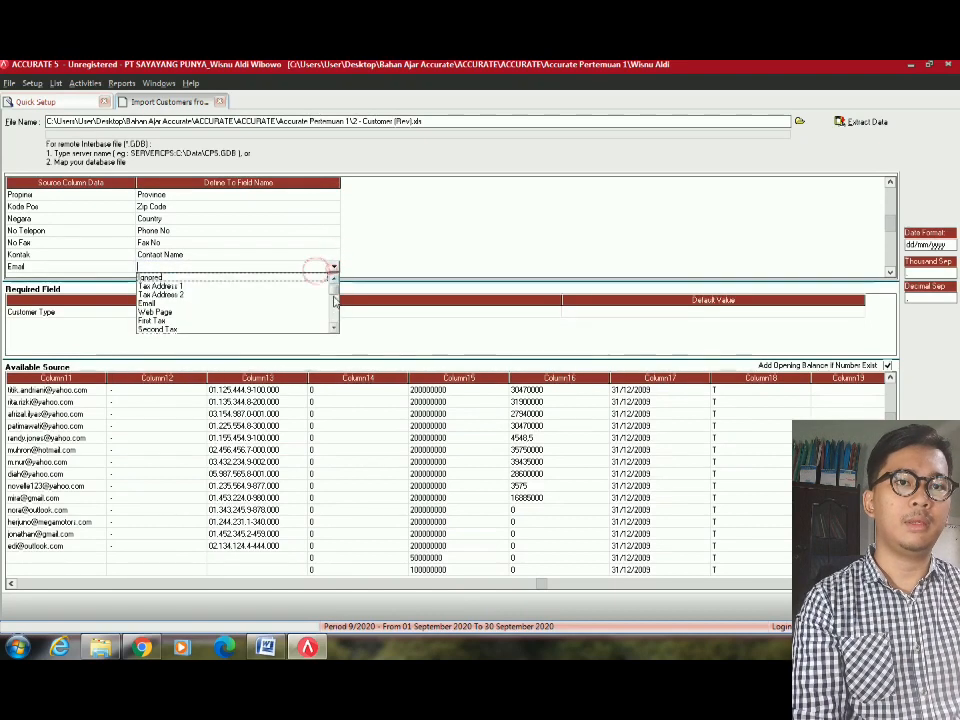
left_click(150, 303)
left_click(251, 232)
scroll(216, 244, "down", 8)
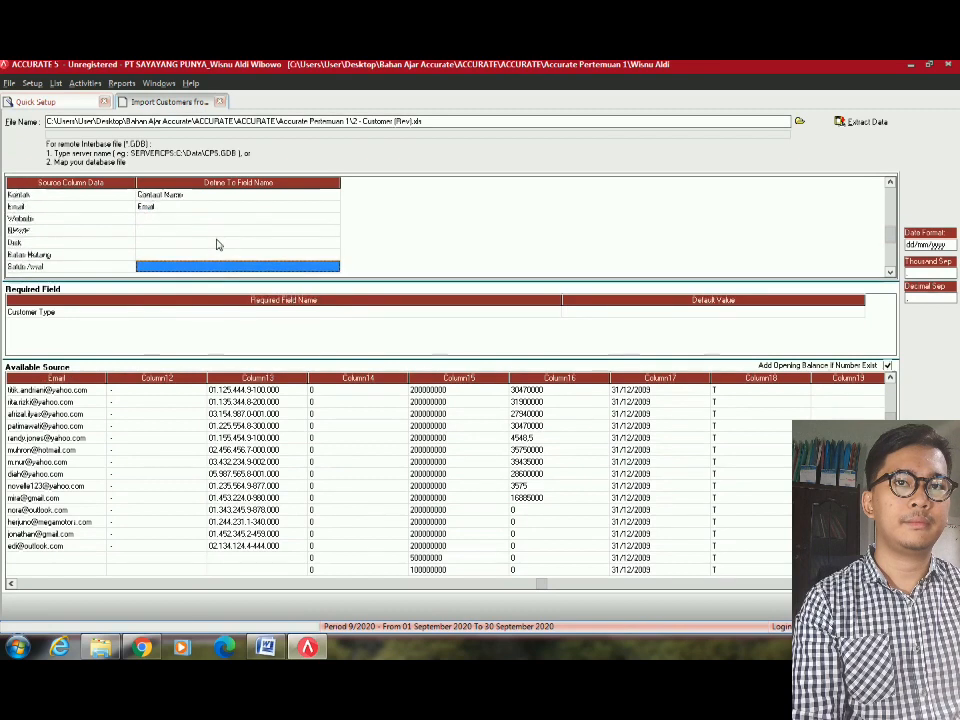
Map Website to Web Page and NPWP to Tax Number.
scroll(216, 244, "down", 2)
left_click(311, 208)
left_click(317, 196)
left_click(317, 194)
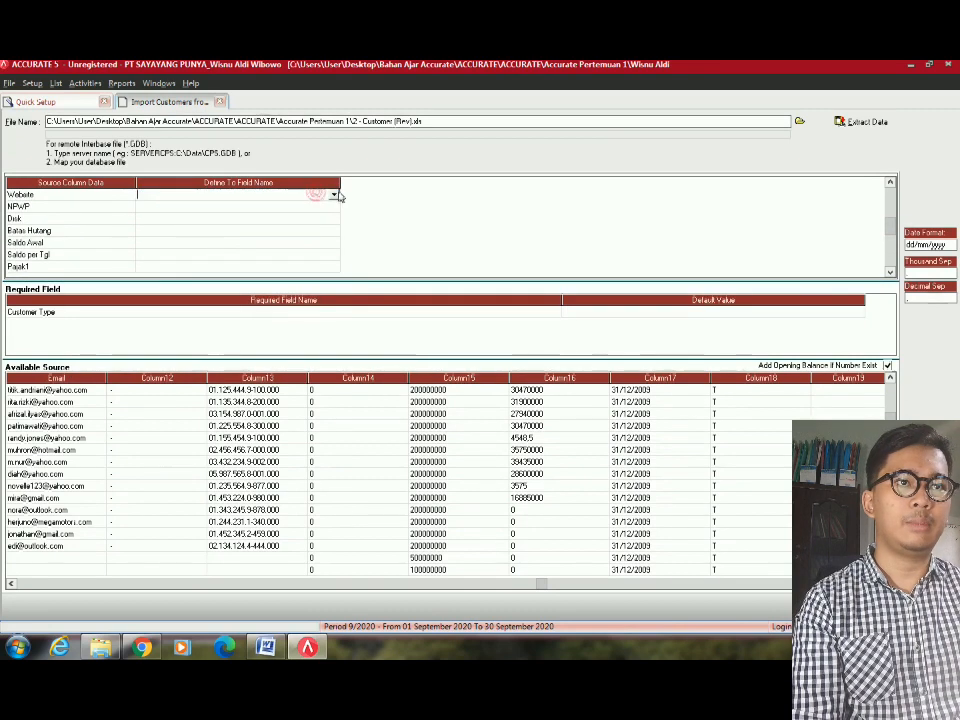
left_click(334, 195)
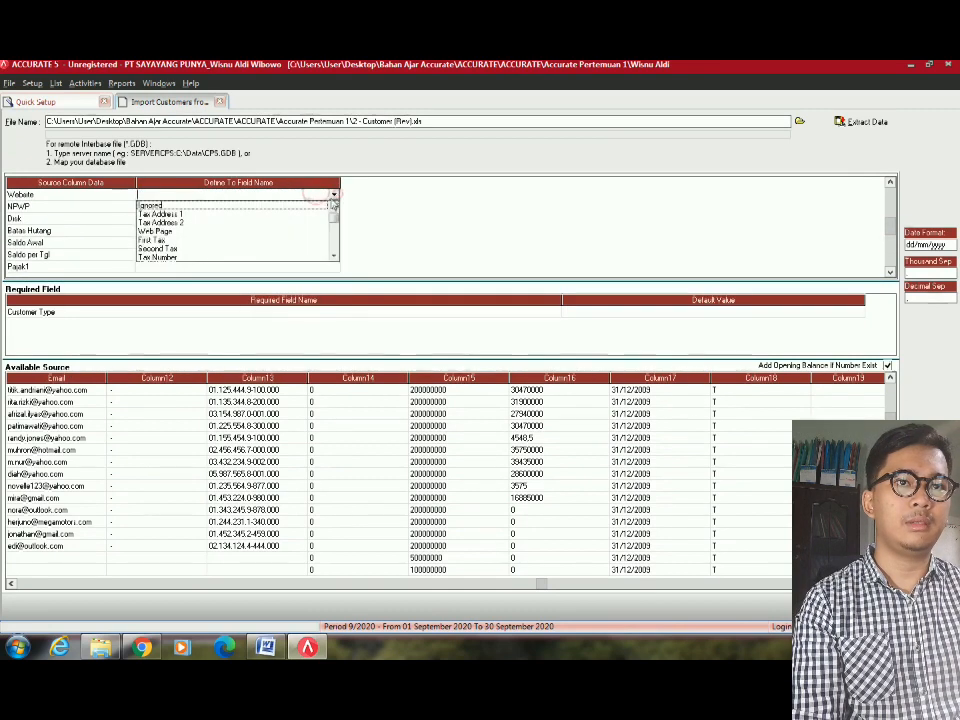
left_click(165, 232)
left_click(306, 207)
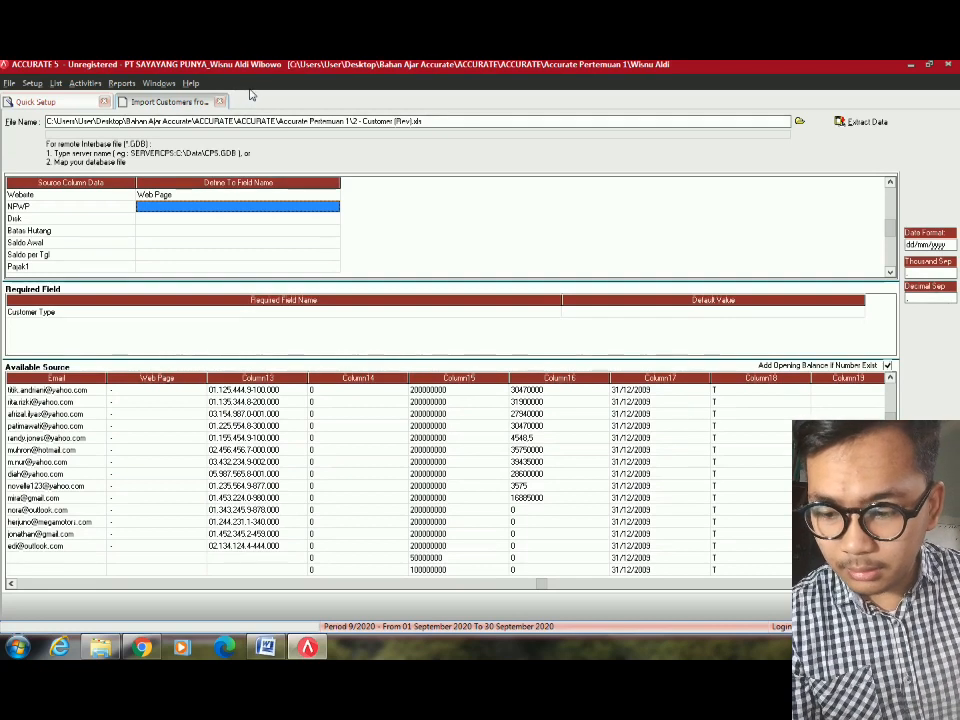
left_click(333, 211)
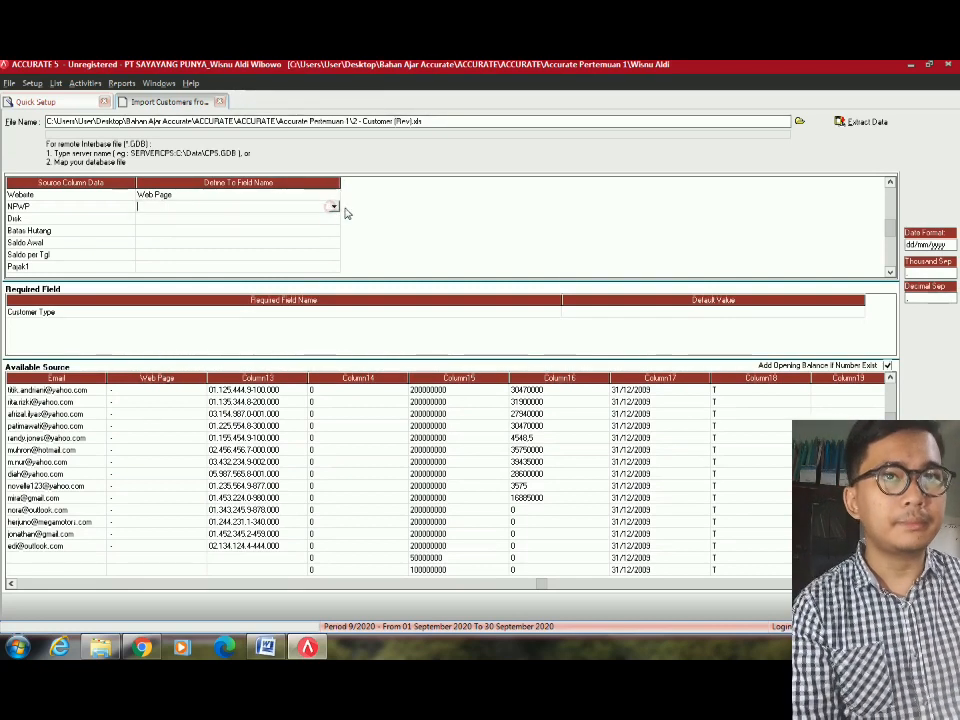
left_click(333, 206)
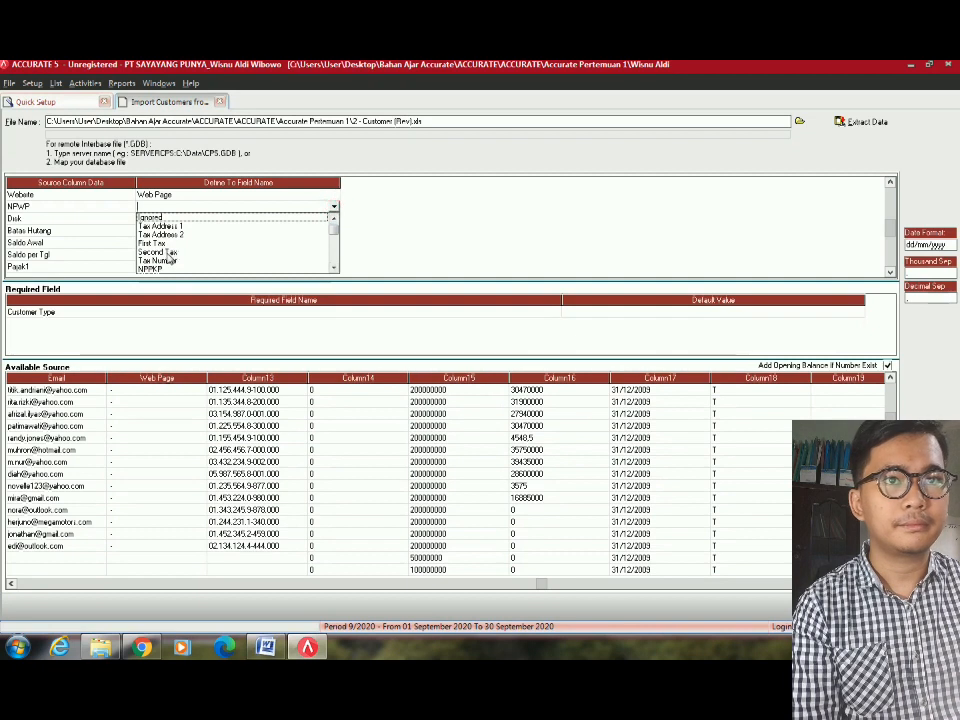
left_click(163, 260)
left_click(313, 217)
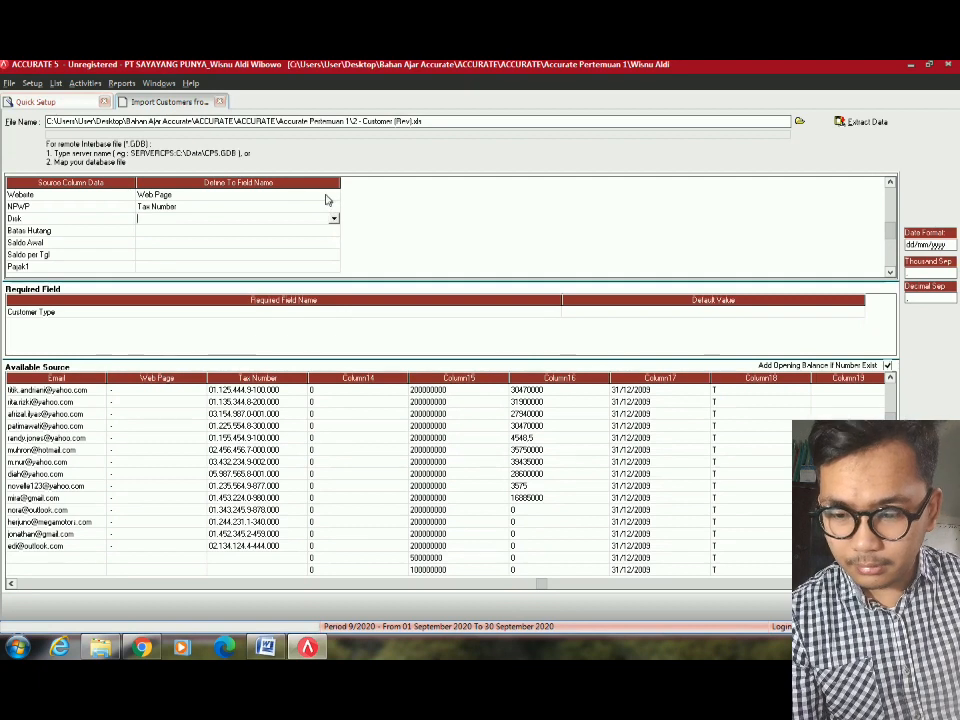
left_click(269, 208)
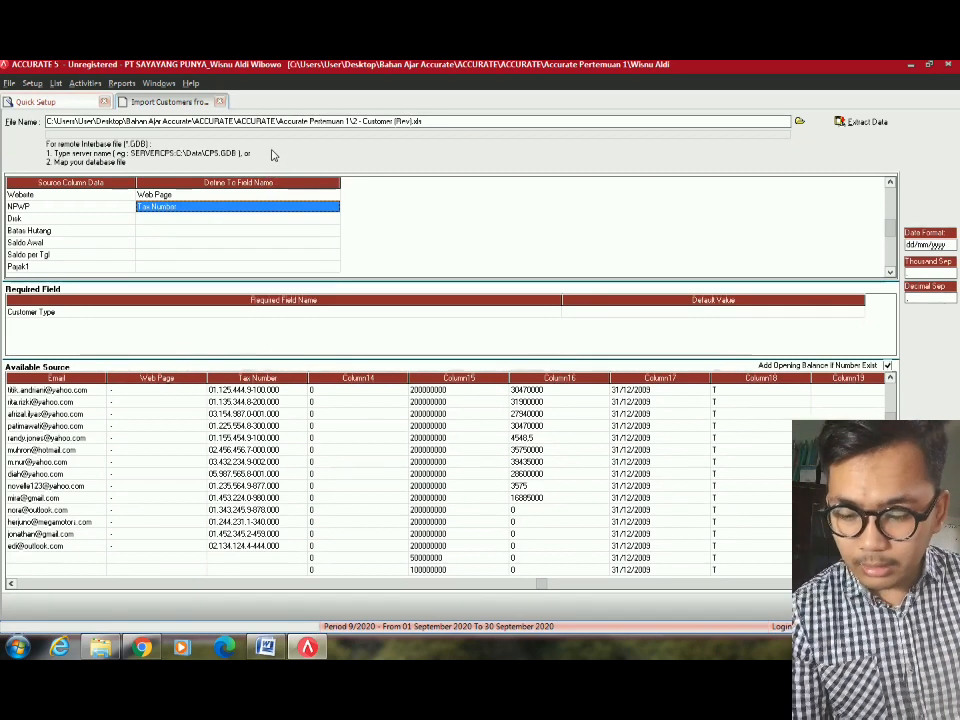
Map Disk to Default Discount and Batas Hutang to Credit Limit.
left_click(321, 208)
left_click(303, 220)
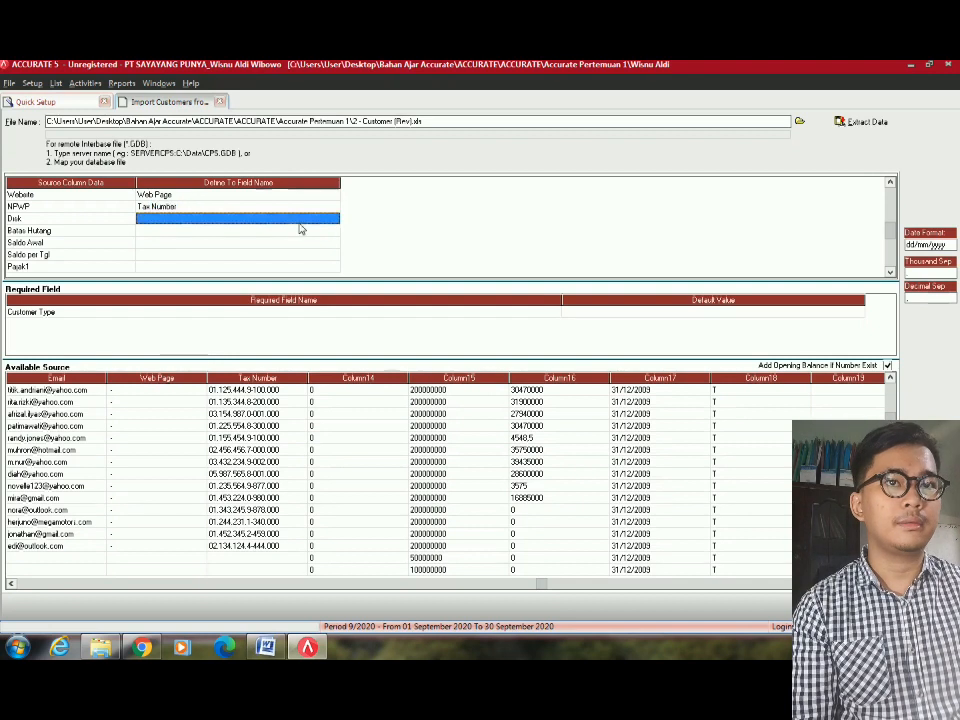
left_click(299, 222)
left_click(334, 219)
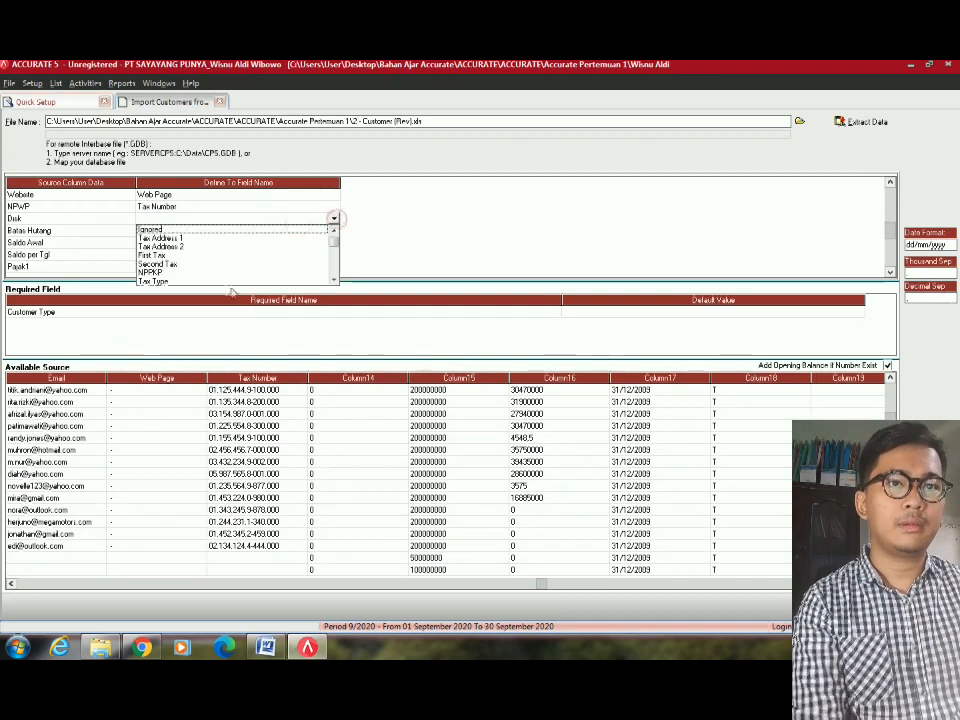
left_click(333, 279)
left_click(333, 279)
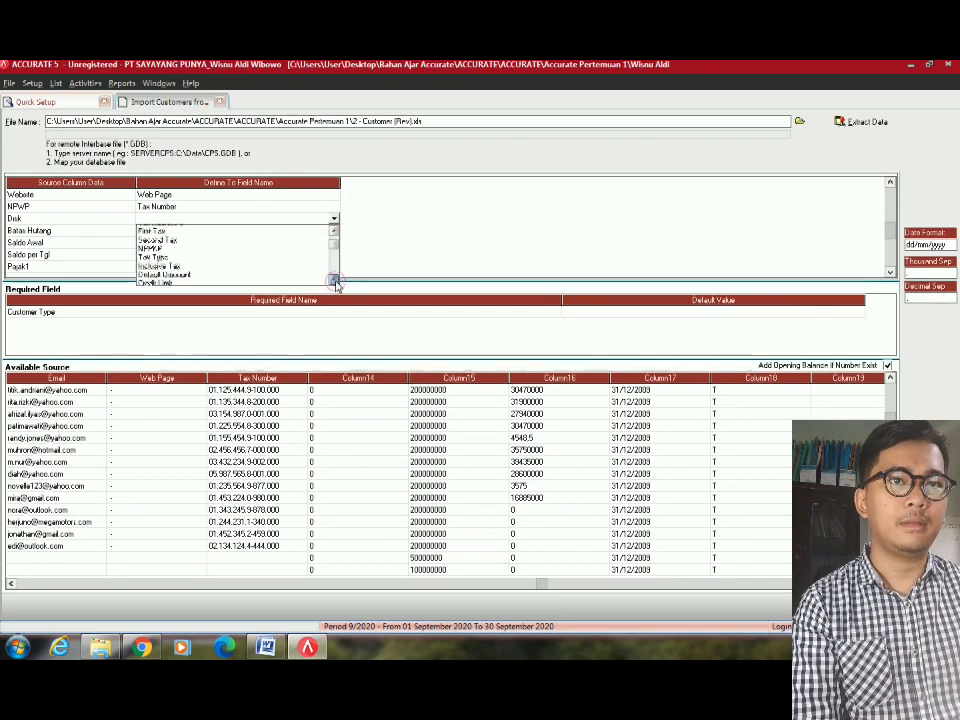
left_click(333, 279)
left_click(164, 264)
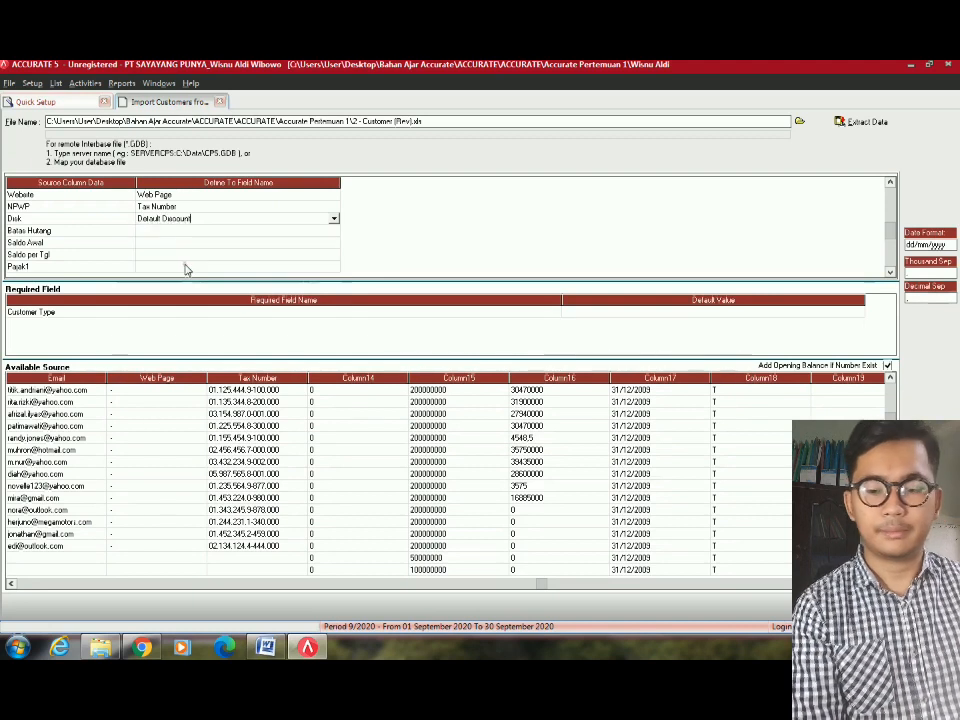
left_click(263, 243)
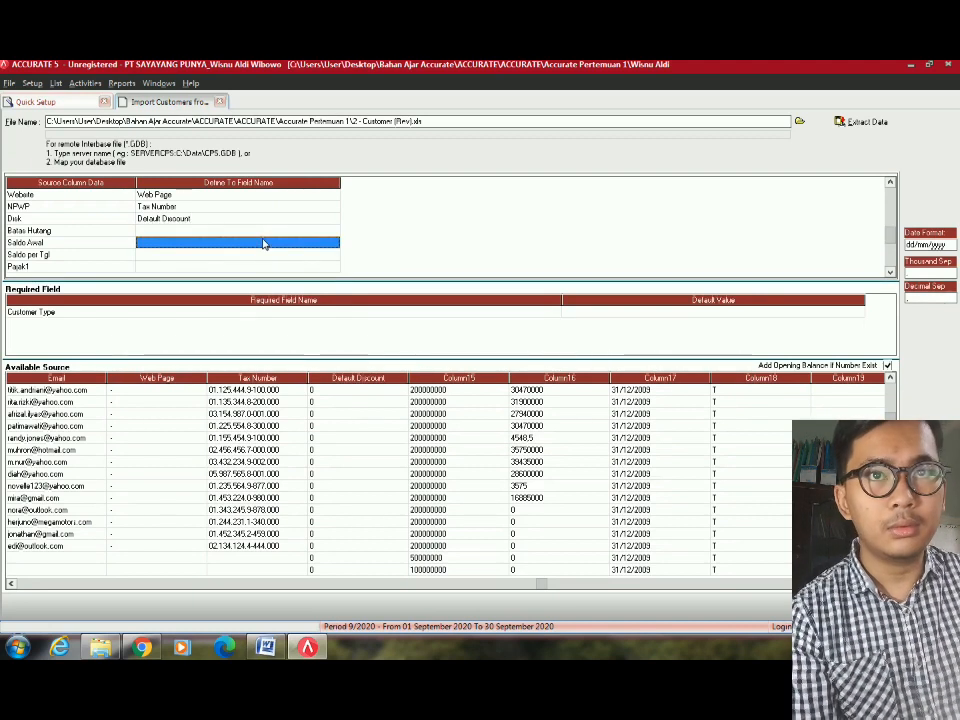
left_click(267, 235)
left_click(333, 230)
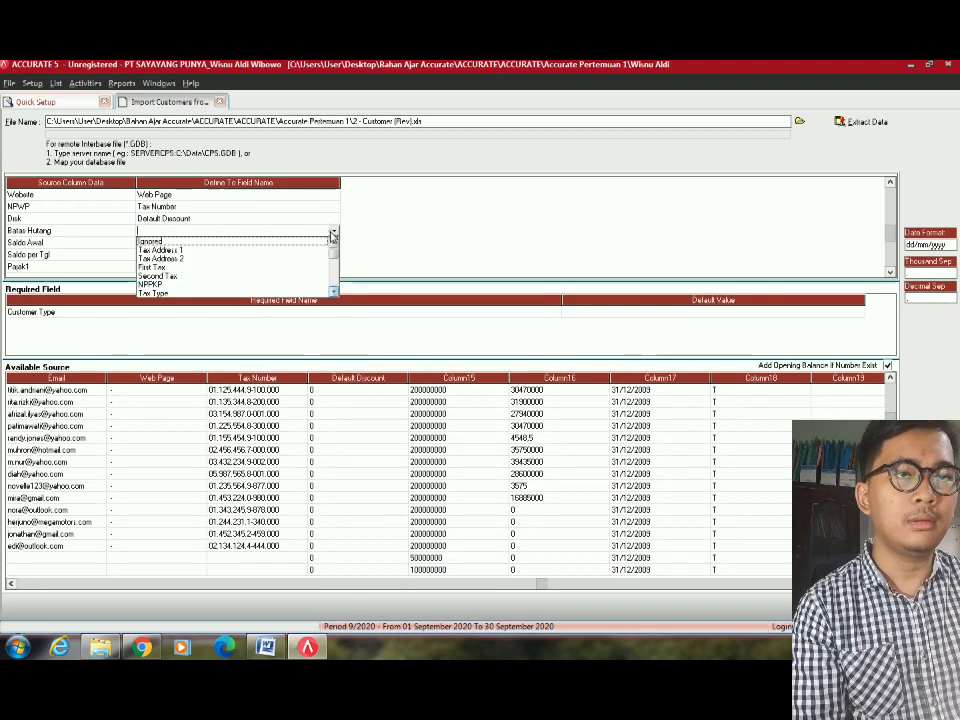
scroll(335, 287, "down", 2)
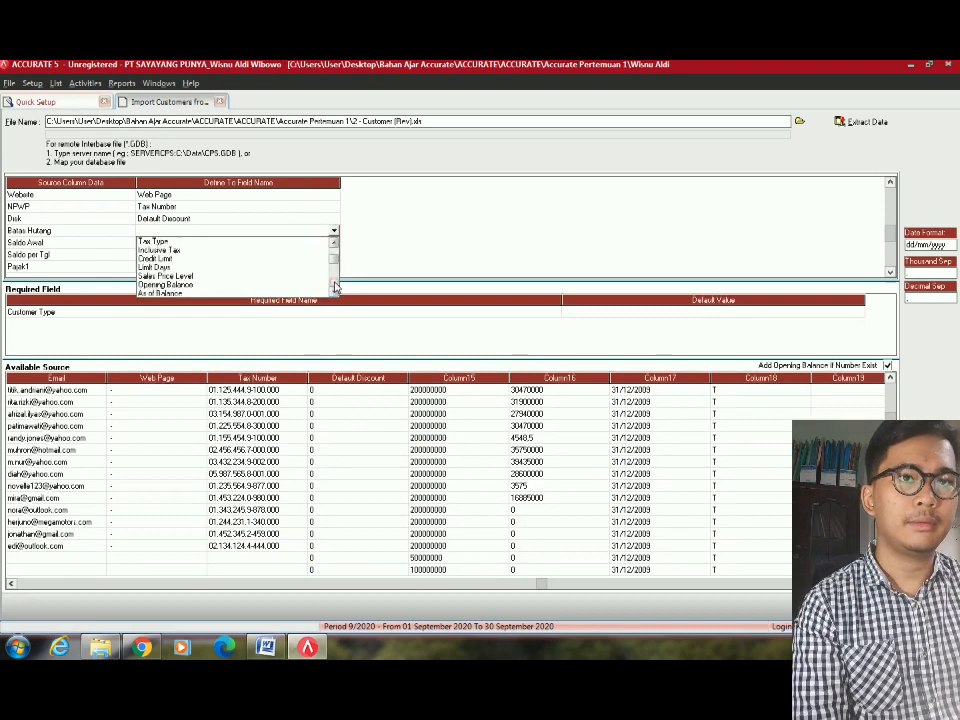
left_click(156, 258)
left_click(261, 243)
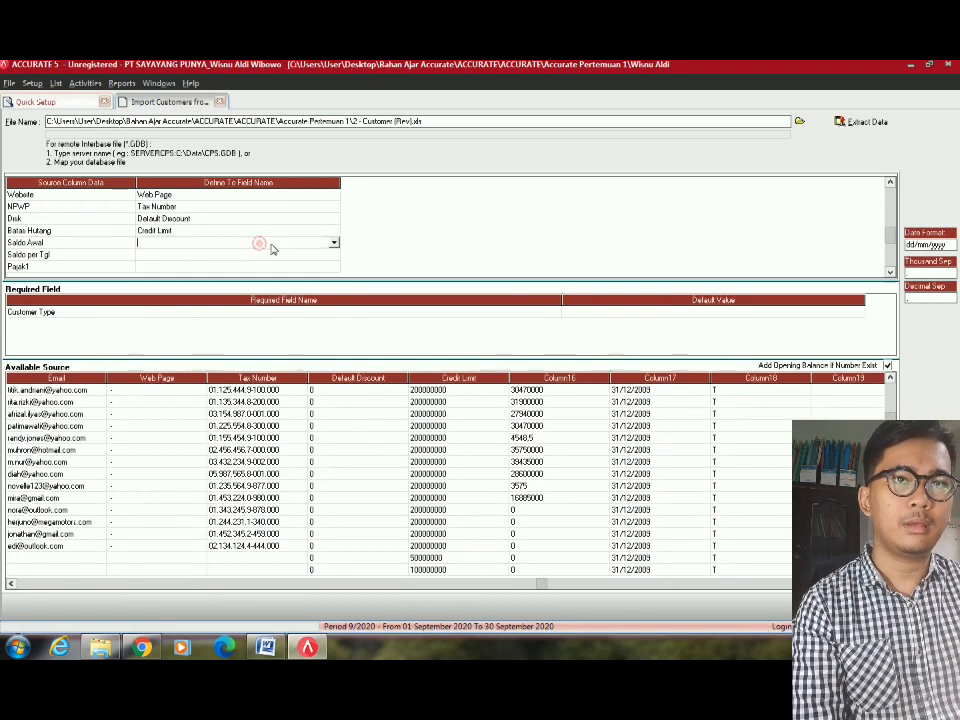
Map Saldo Awal to Opening Balance and Saldo per Tgl to As of Balance.
left_click(335, 244)
scroll(335, 246, "down", 2)
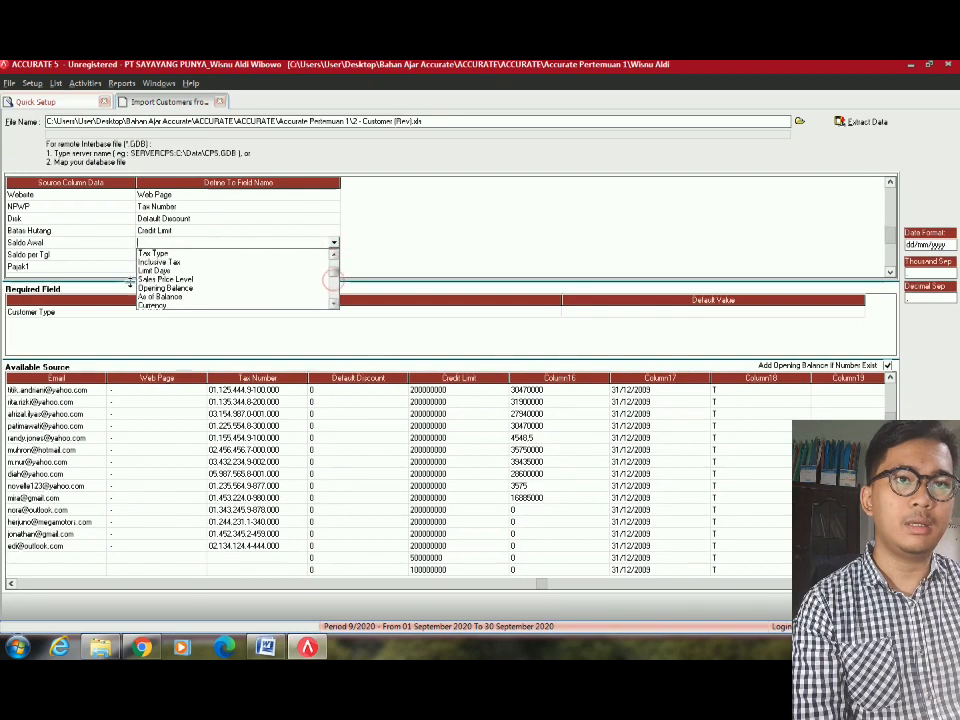
left_click(210, 288)
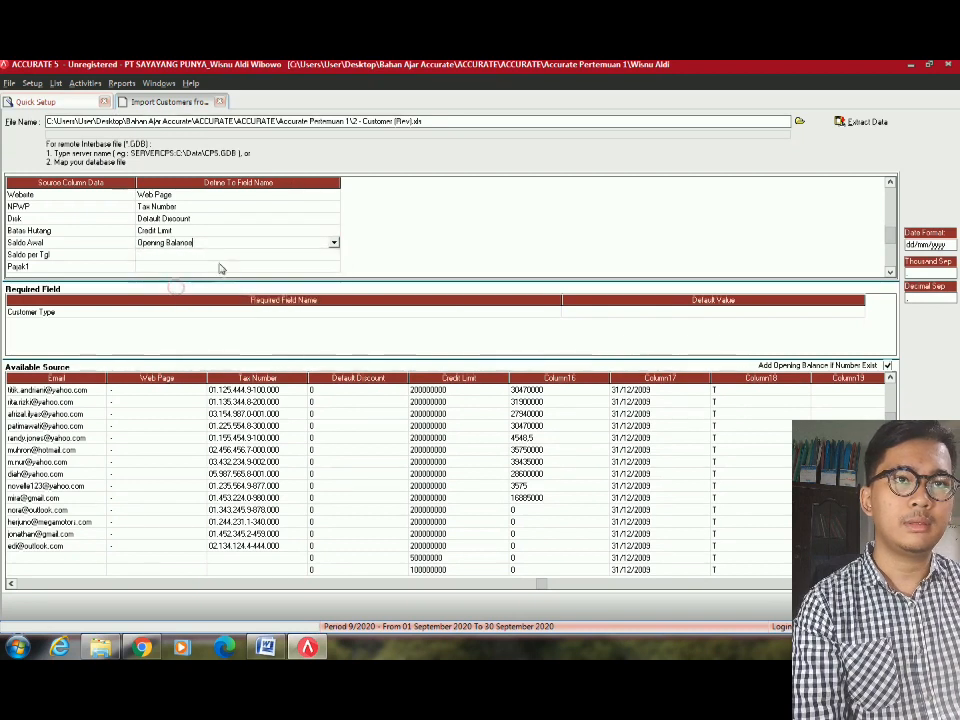
left_click(204, 257)
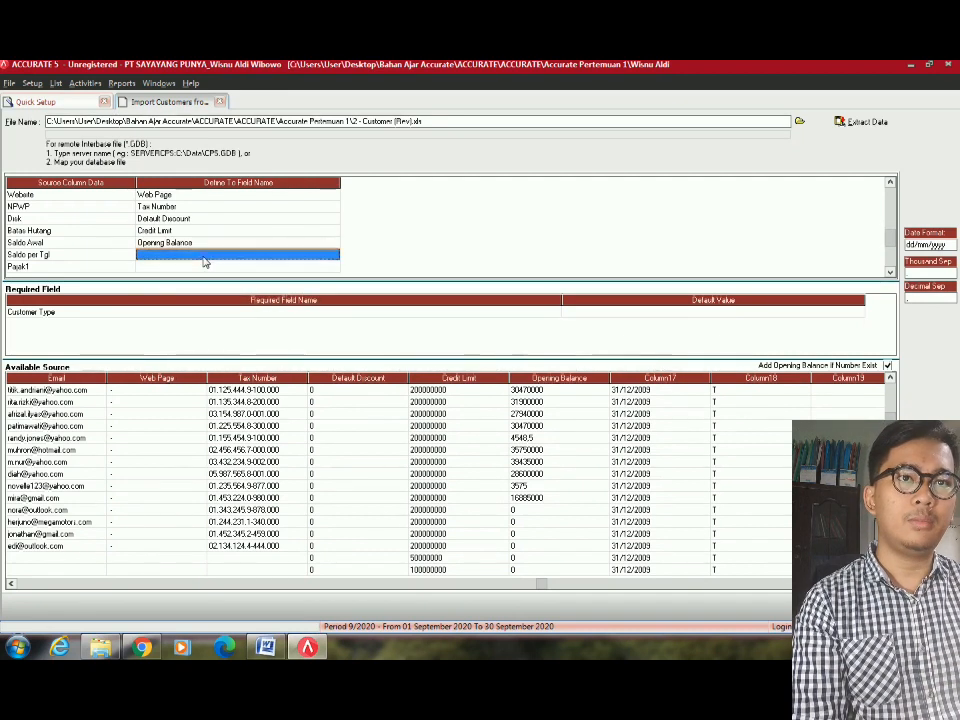
left_click(202, 256)
left_click(334, 255)
scroll(335, 255, "down", 2)
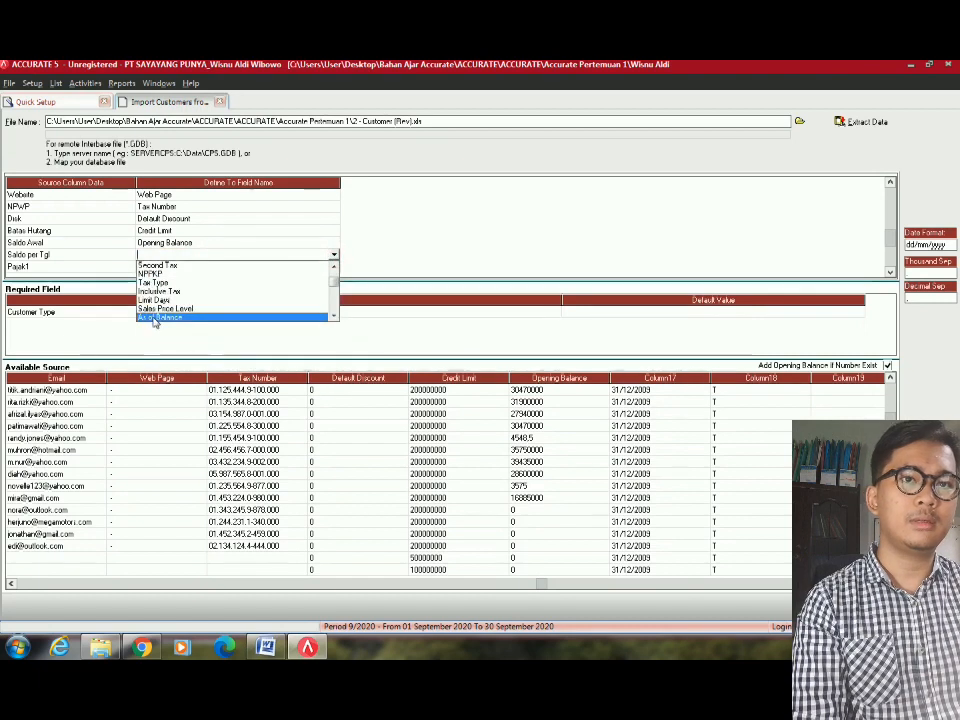
left_click(152, 316)
left_click(232, 268)
left_click(231, 268)
left_click(231, 269)
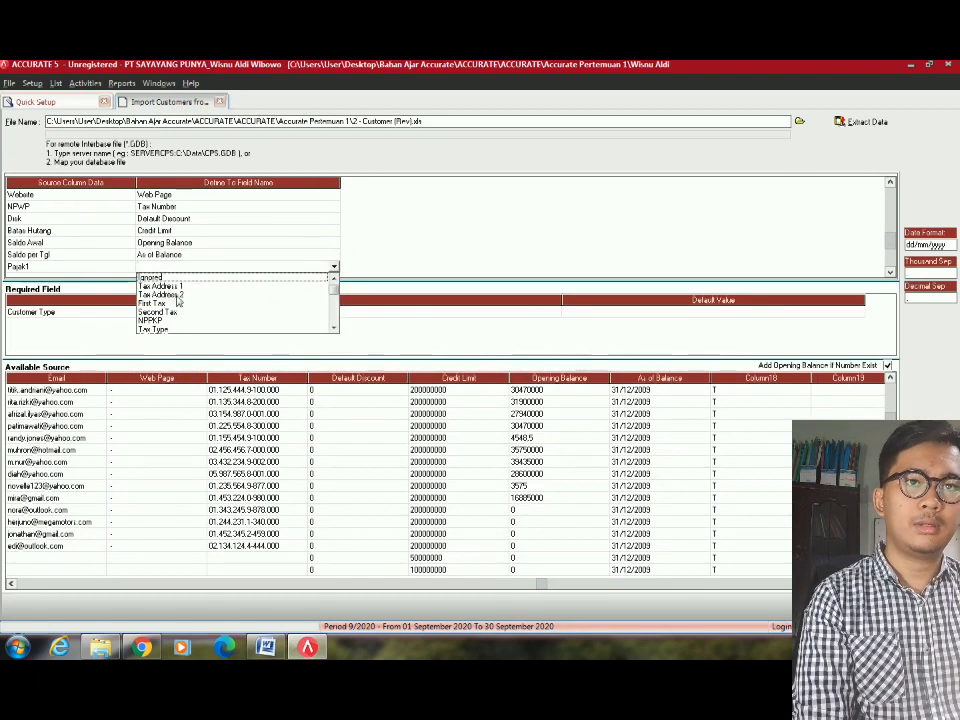
Map Pajak1 to First Tax and match its source value to PPH.
left_click(178, 303)
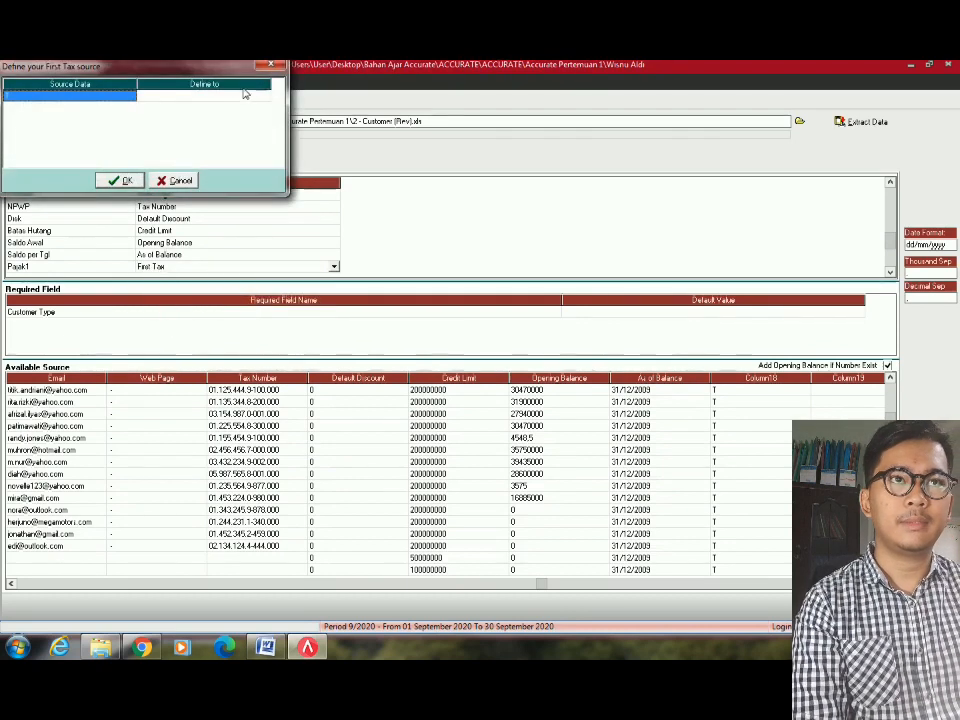
left_click(244, 95)
left_click(261, 96)
left_click(264, 96)
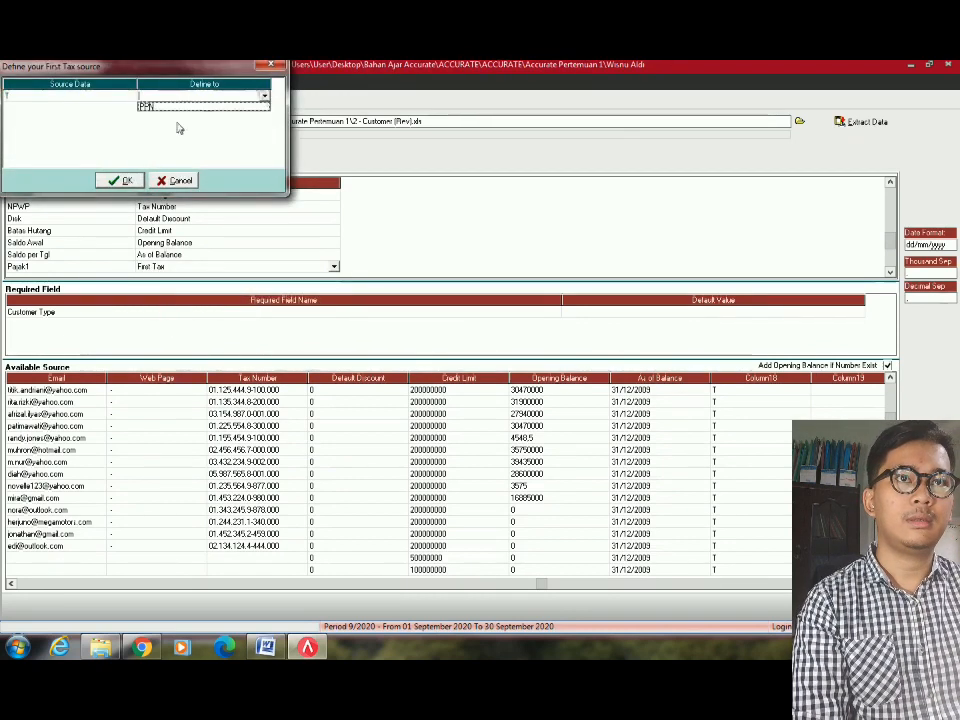
left_click(147, 106)
left_click(120, 180)
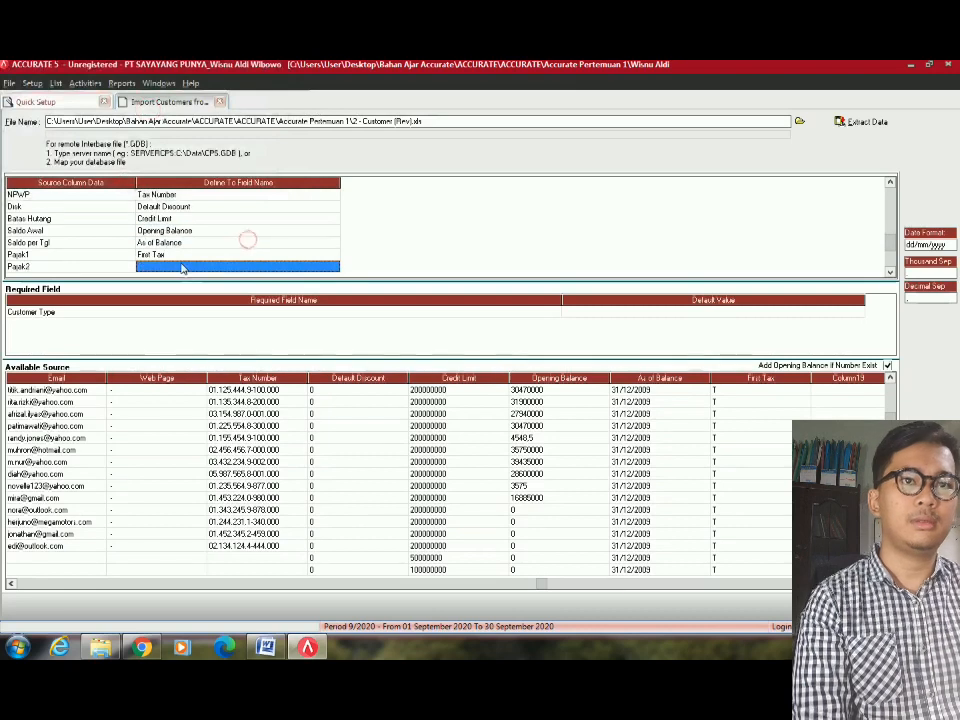
scroll(253, 213, "down", 5)
left_click(255, 198)
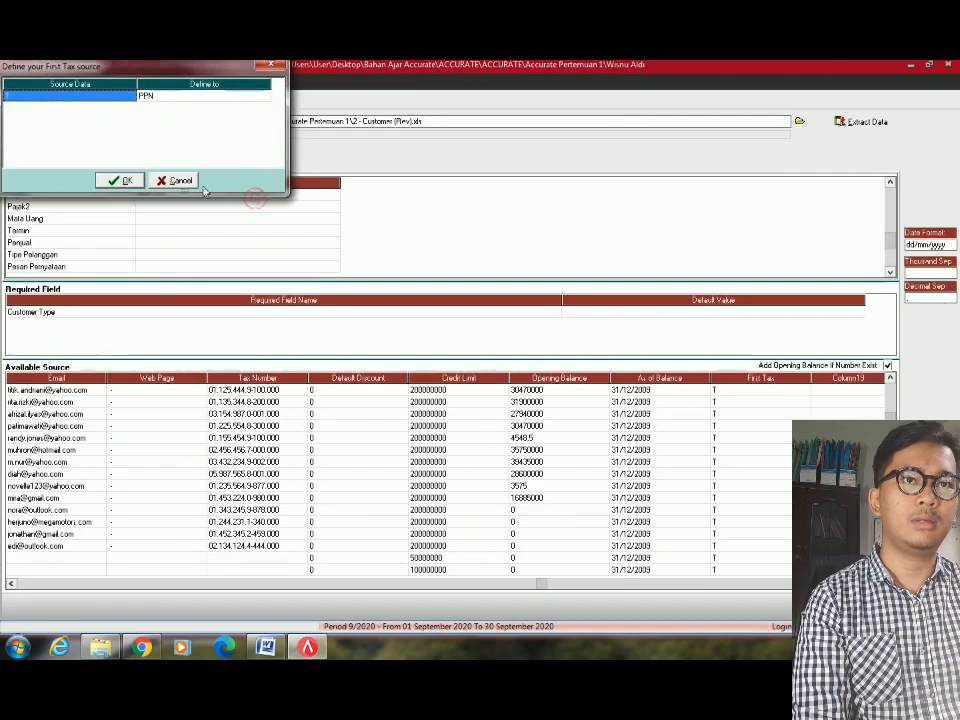
left_click(177, 182)
left_click(252, 206)
Map Pajak2 to Second Tax and match its source value to PPN.
left_click(252, 208)
left_click(333, 206)
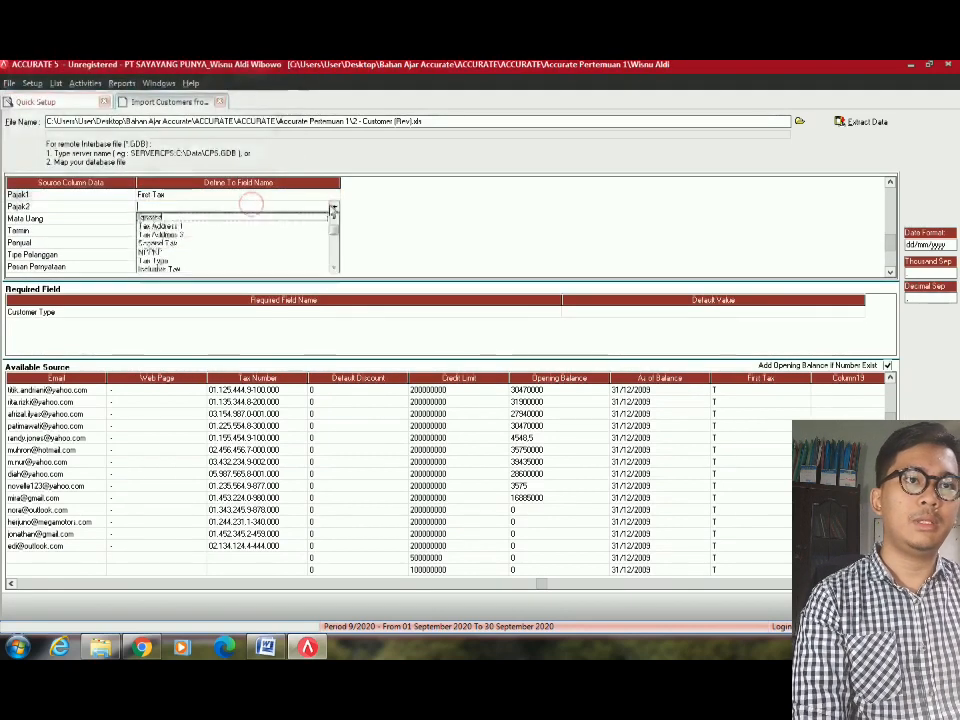
left_click(160, 243)
left_click(216, 96)
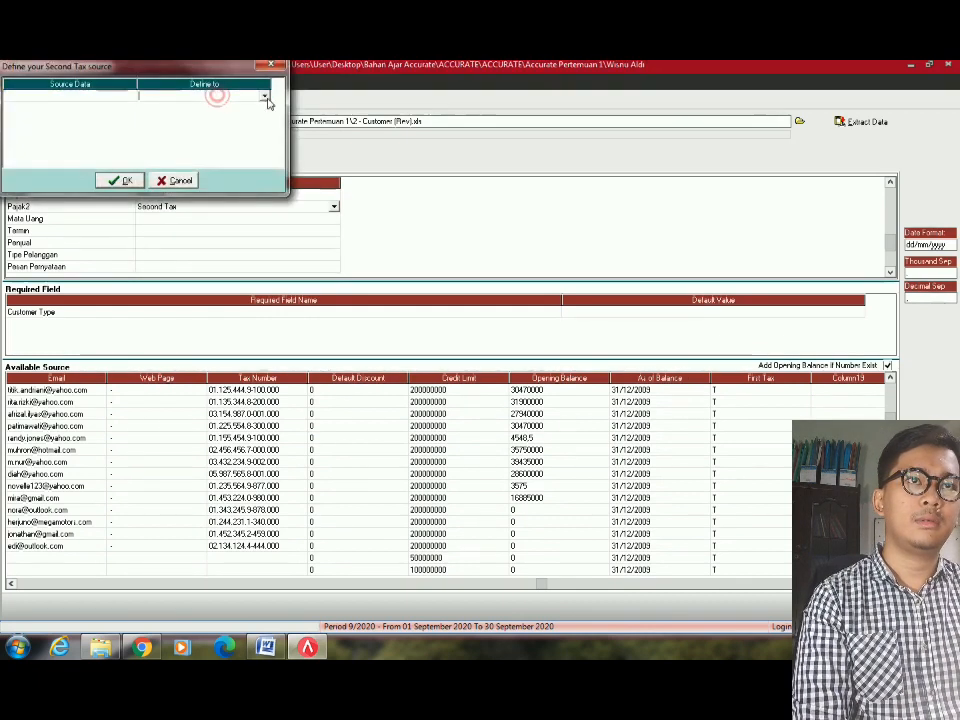
left_click(265, 97)
left_click(197, 104)
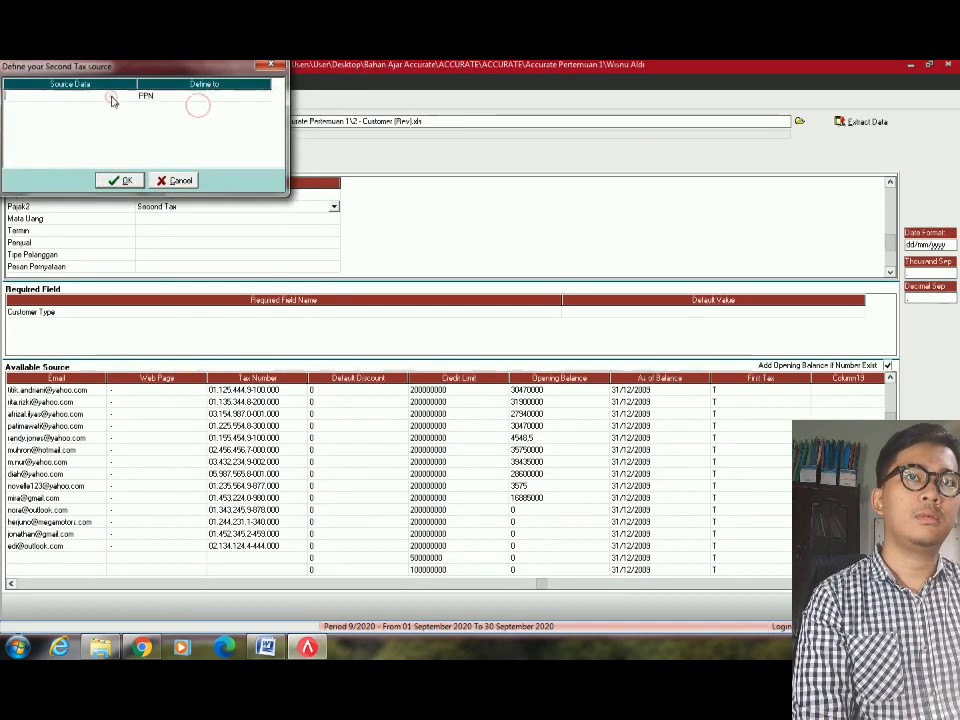
left_click(121, 180)
Map the Mata Uang column to Currency, correcting an accidental Term selection.
left_click(315, 222)
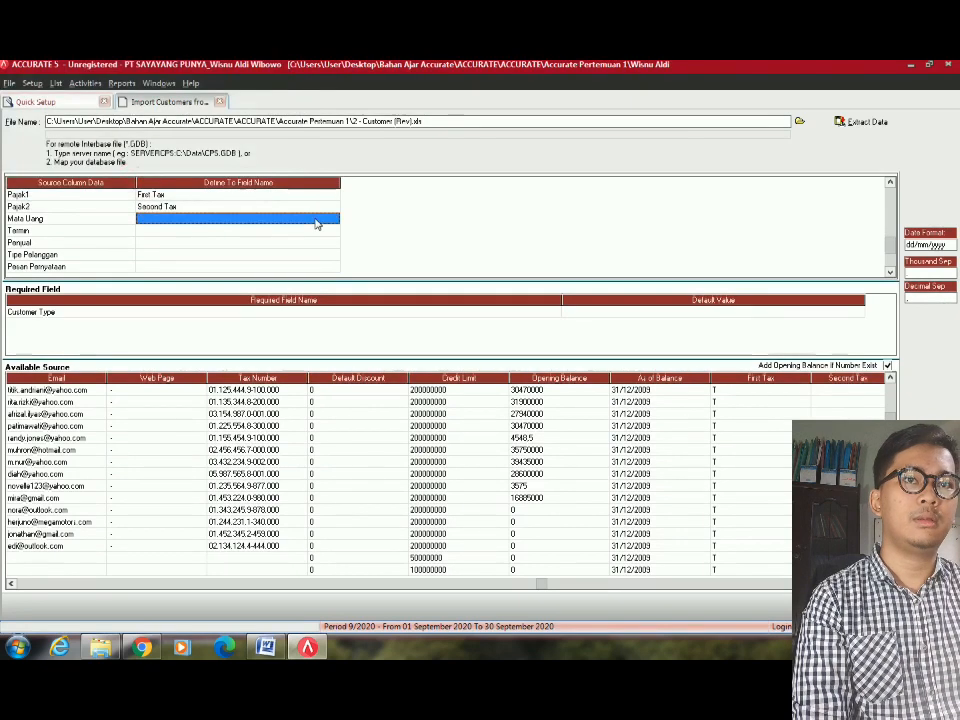
left_click(315, 222)
left_click(315, 220)
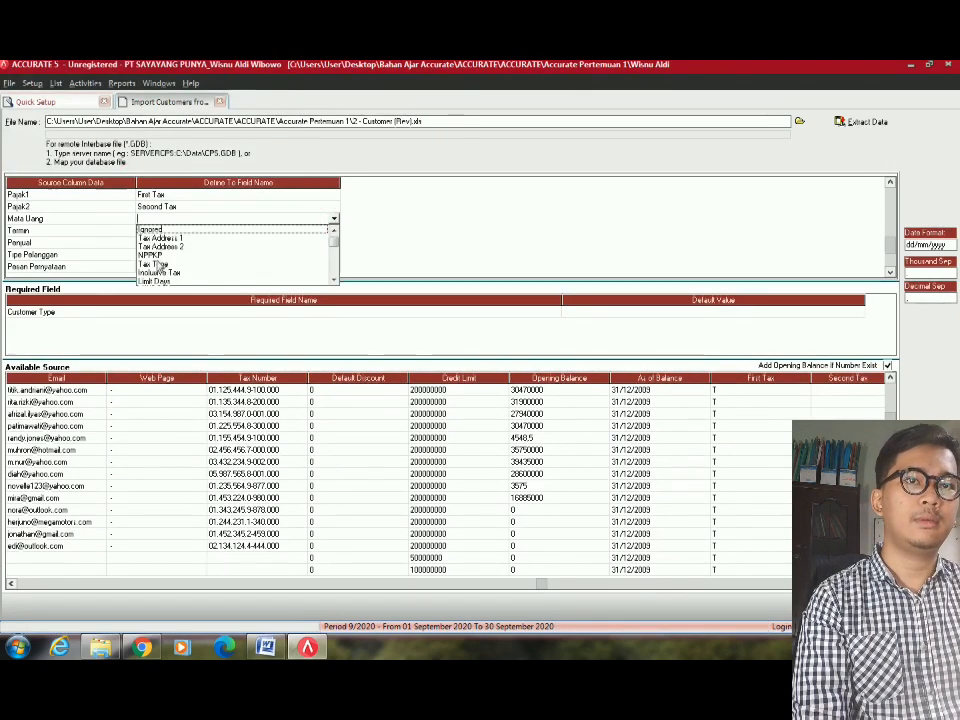
left_click(333, 278)
left_click(333, 278)
left_click(333, 278)
left_click(333, 278)
left_click(333, 278)
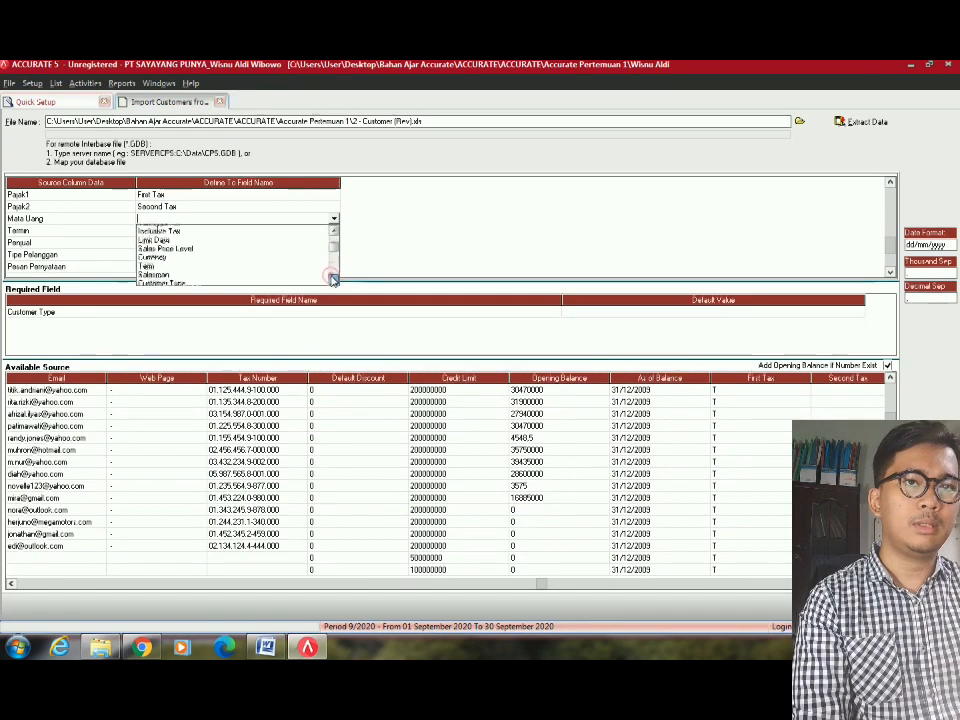
left_click(333, 278)
left_click(166, 258)
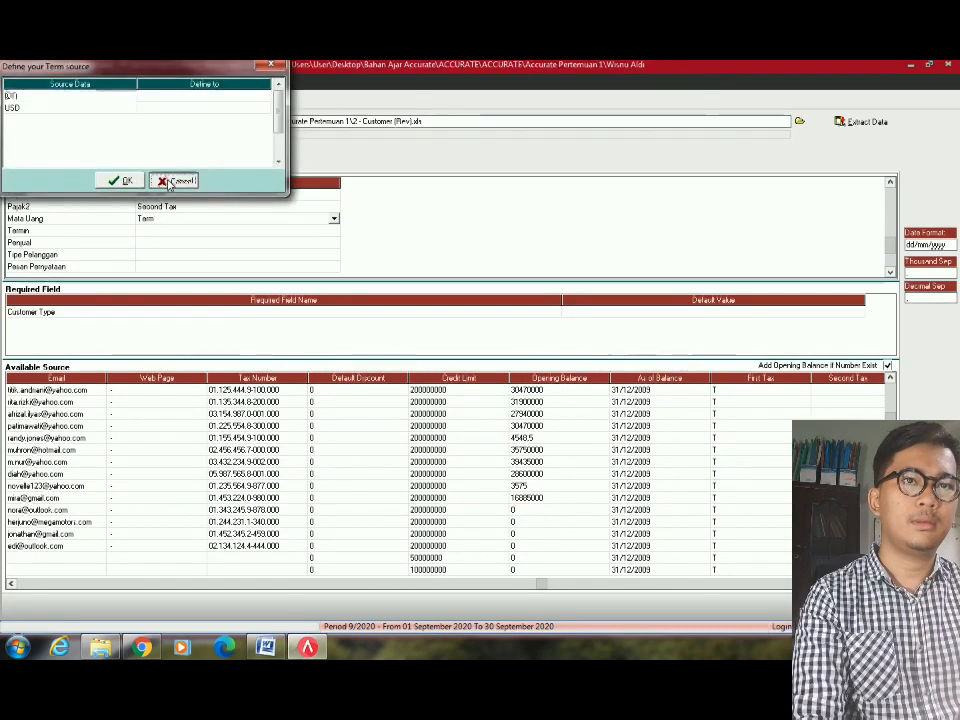
left_click(172, 178)
left_click(333, 218)
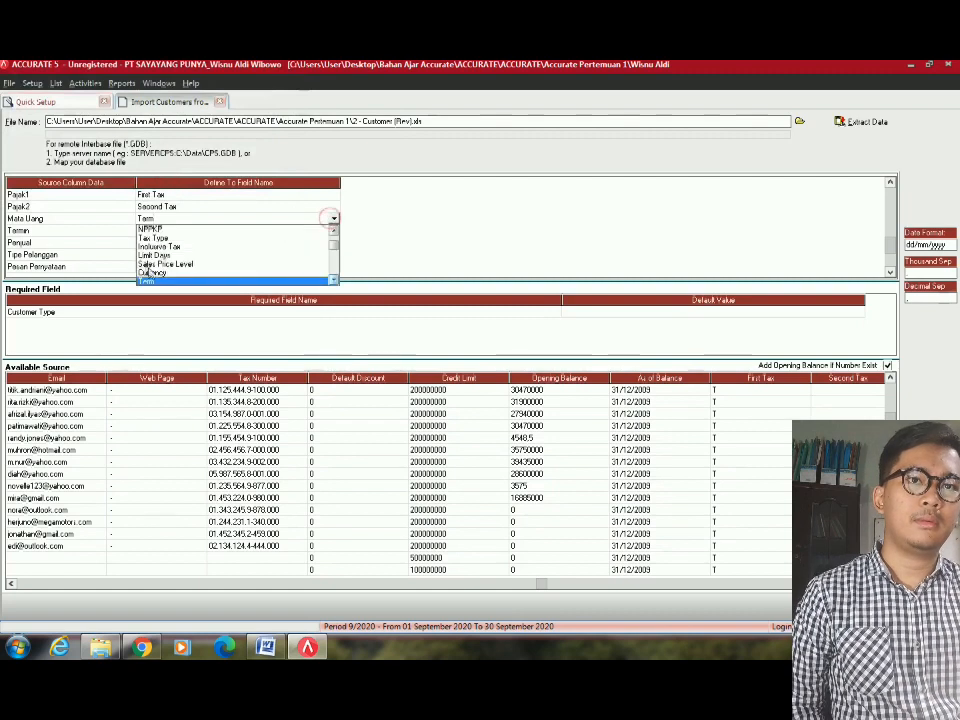
left_click(149, 268)
Match the IDR and USD source values to the IDR and USD currencies.
left_click(258, 95)
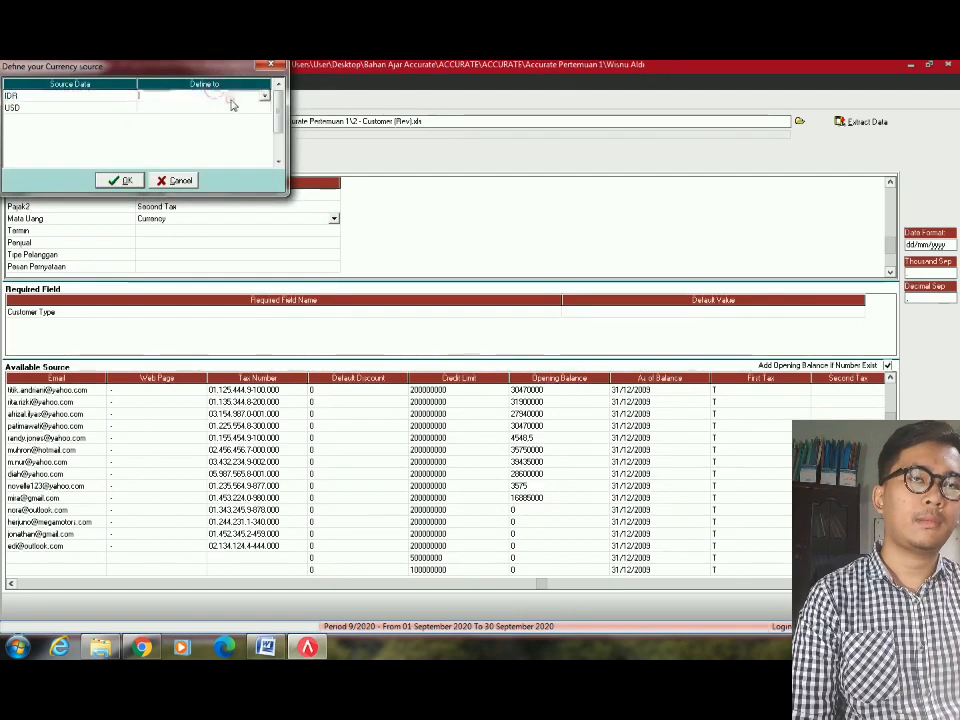
left_click(263, 95)
left_click(189, 103)
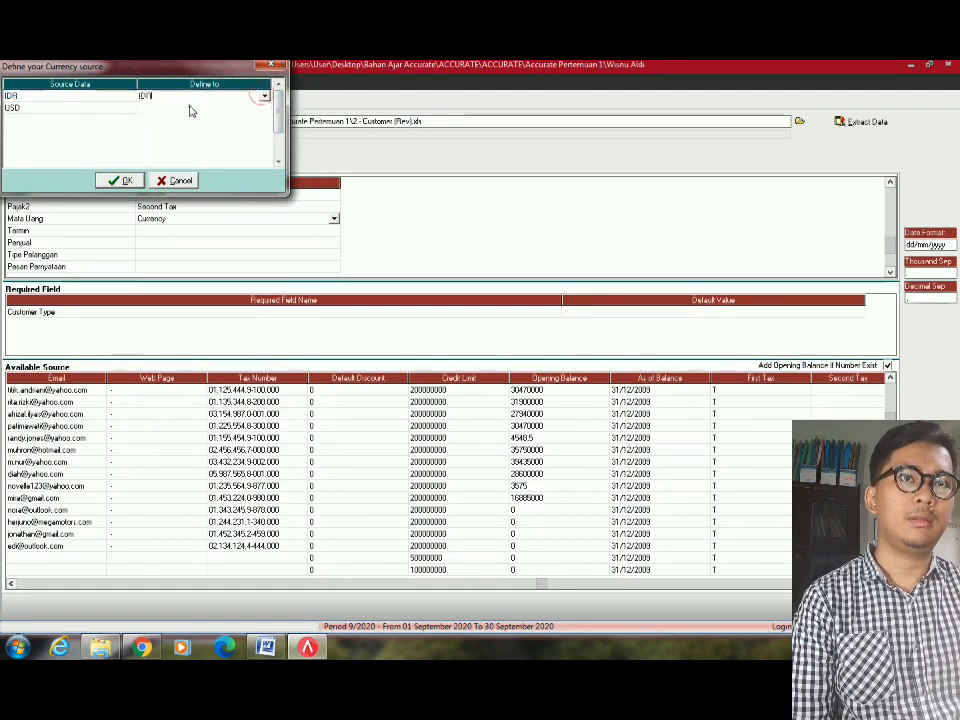
left_click(257, 107)
left_click(263, 107)
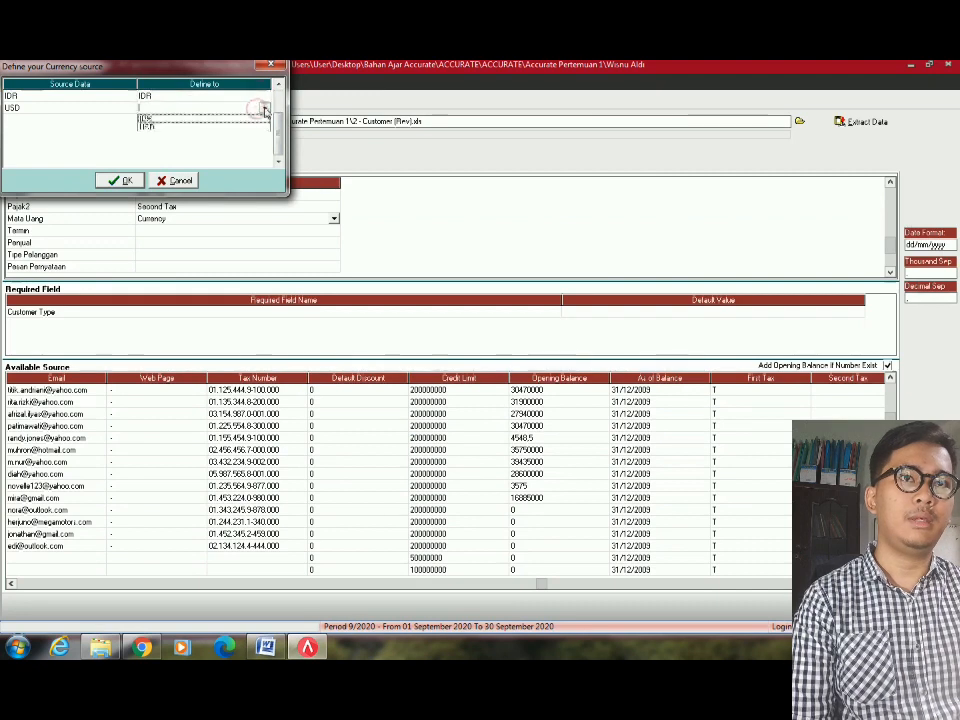
left_click(179, 123)
left_click(117, 182)
Map the Termin column to the Term field.
left_click(257, 230)
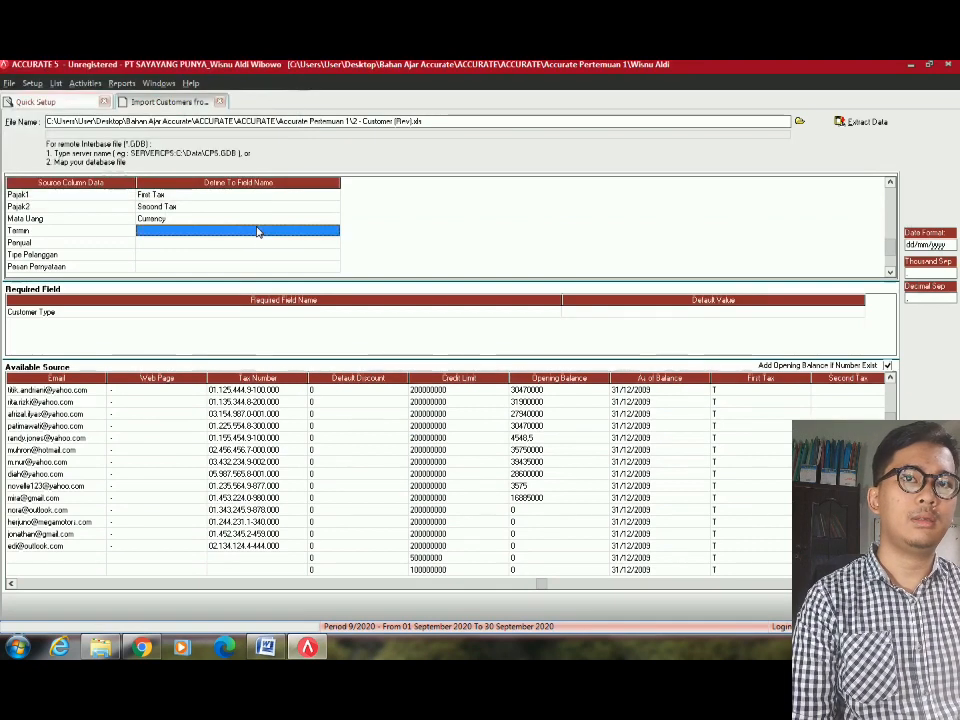
left_click(255, 228)
left_click(333, 230)
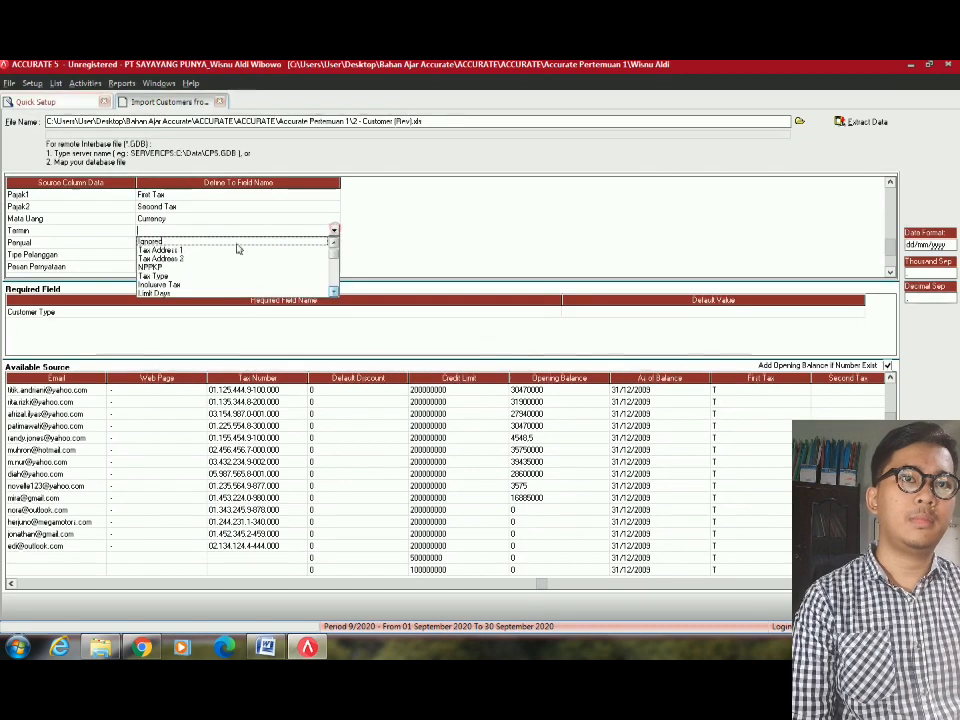
scroll(171, 250, "down", 2)
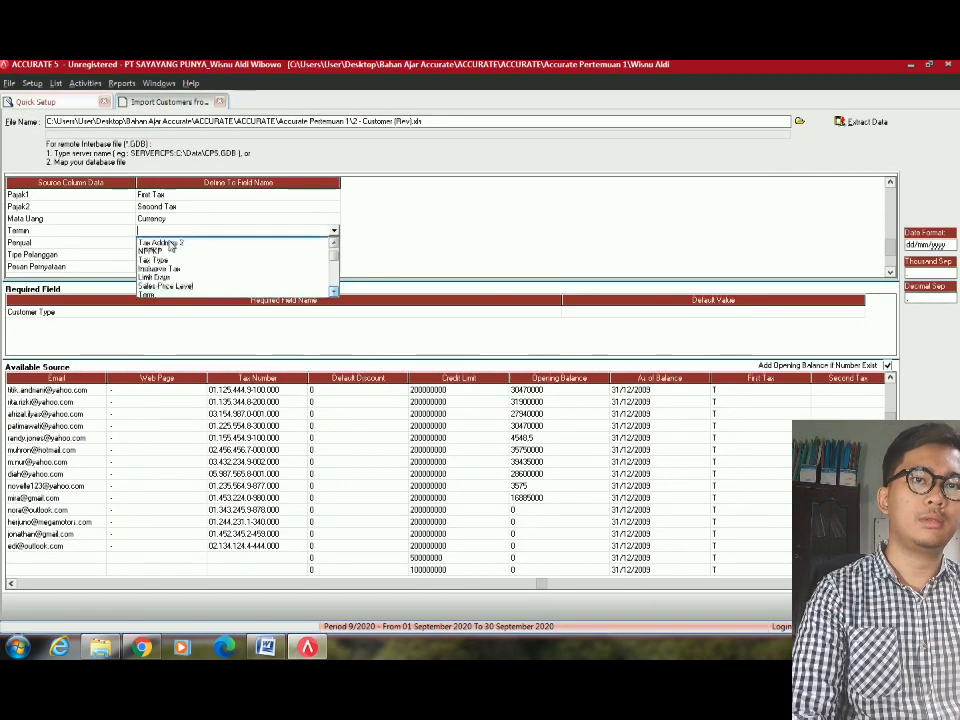
left_click(175, 291)
Match the C.O.D source term to the C.O.D payment term.
left_click(255, 108)
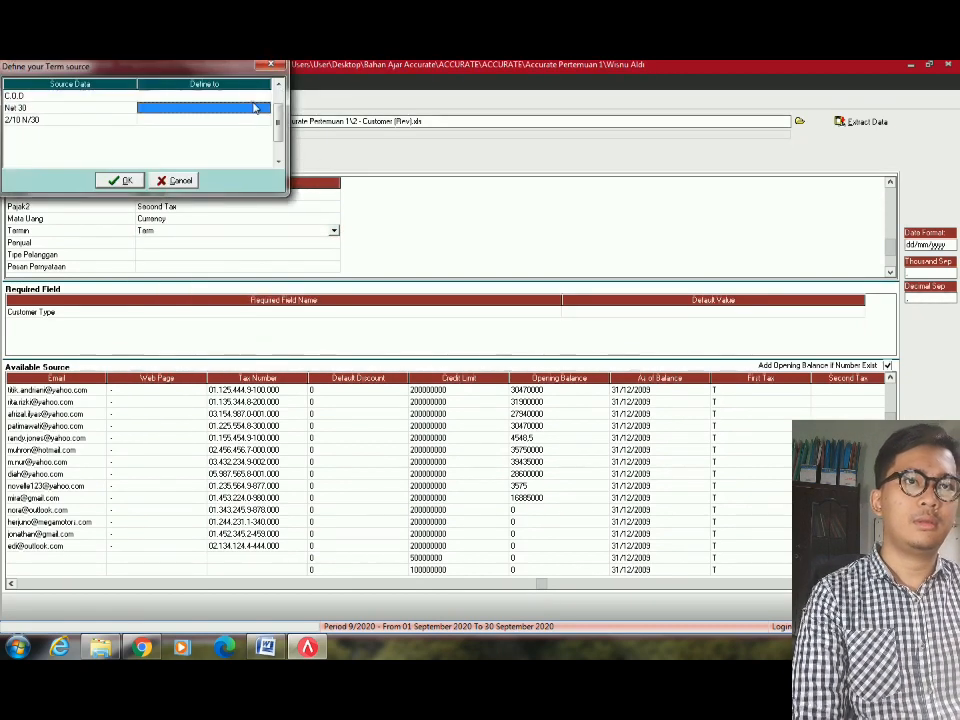
left_click(254, 100)
left_click(264, 97)
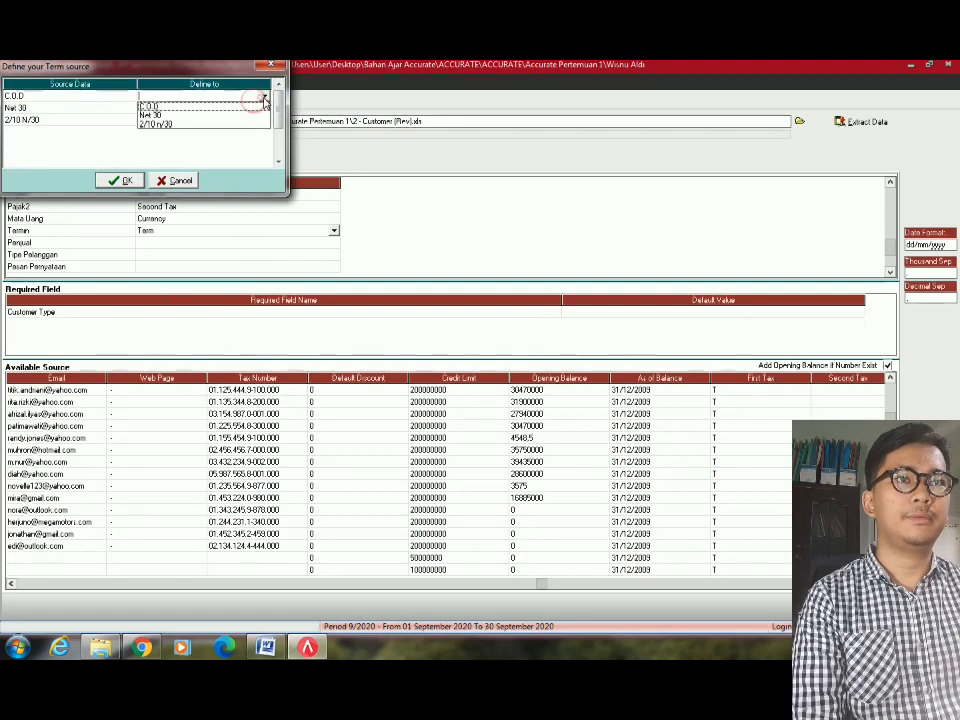
left_click(265, 99)
left_click(265, 99)
left_click(245, 111)
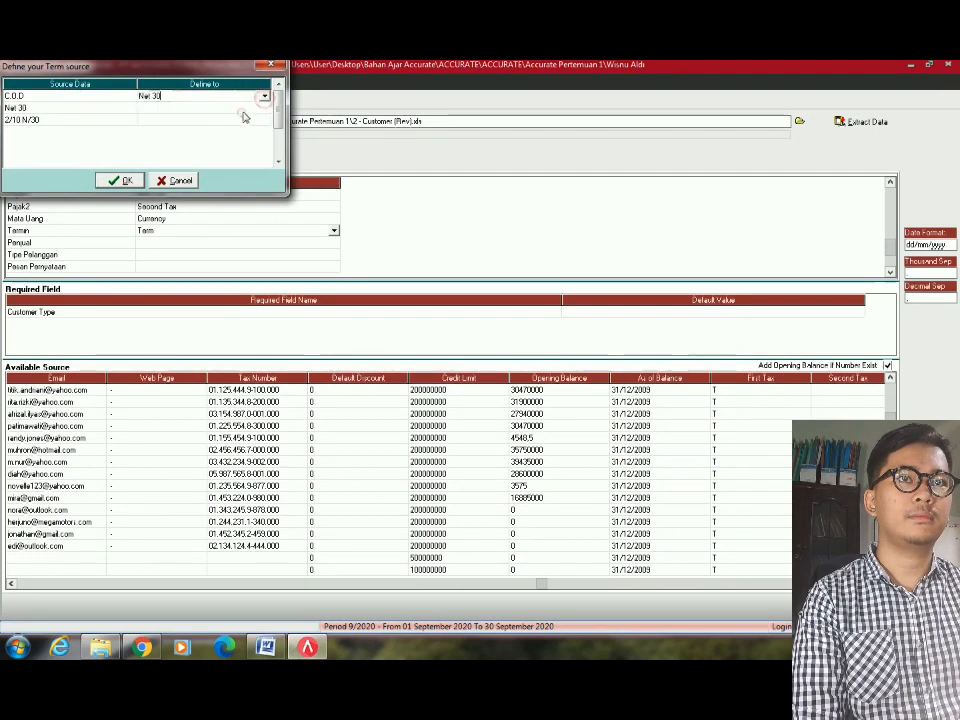
left_click(265, 97)
left_click(243, 103)
Match Net 30 and 2/10 N/30 to their payment terms and confirm.
left_click(263, 108)
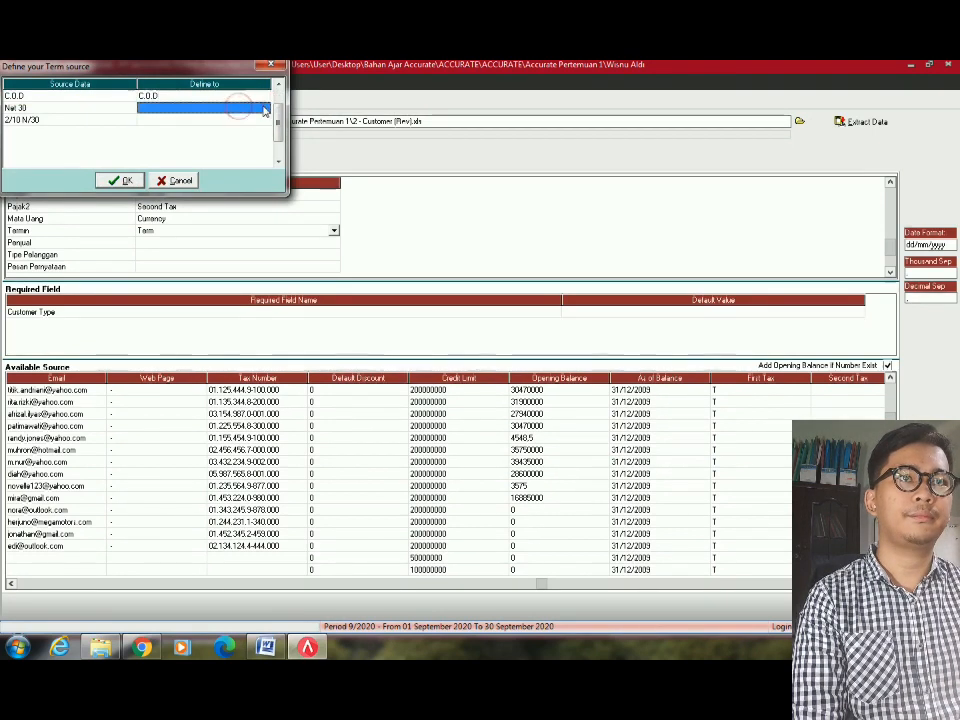
left_click(264, 109)
left_click(265, 108)
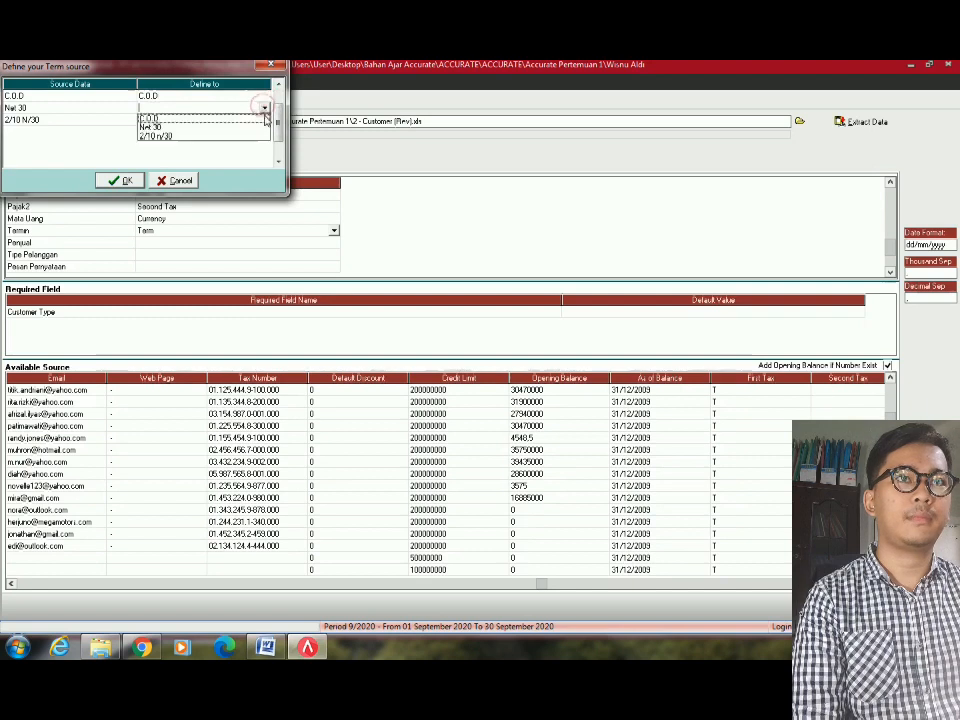
left_click(213, 131)
left_click(262, 128)
left_click(265, 121)
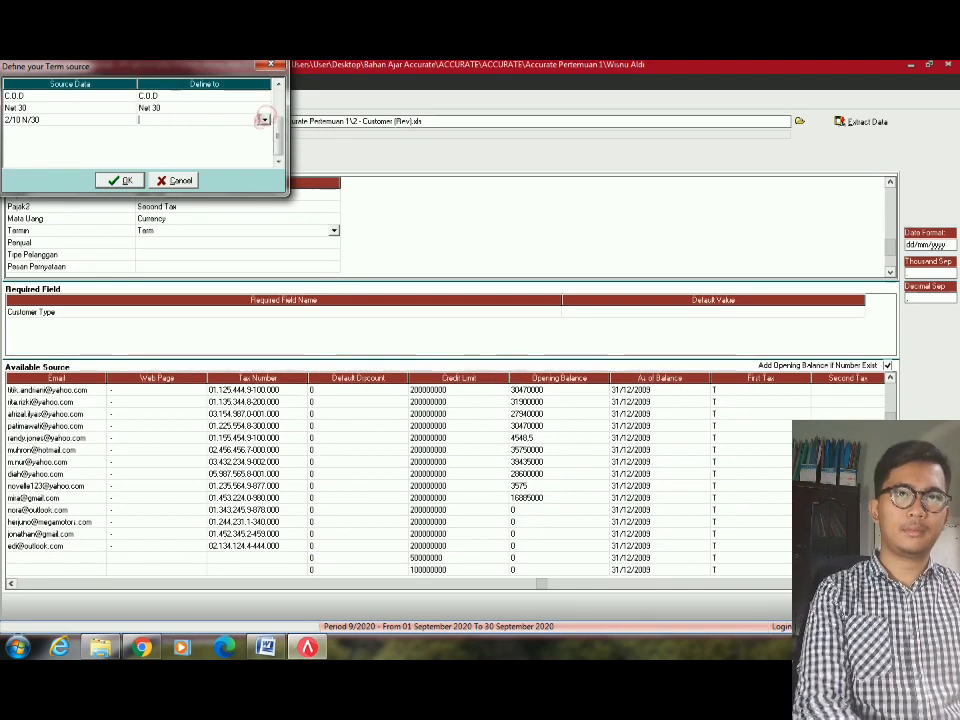
left_click(265, 121)
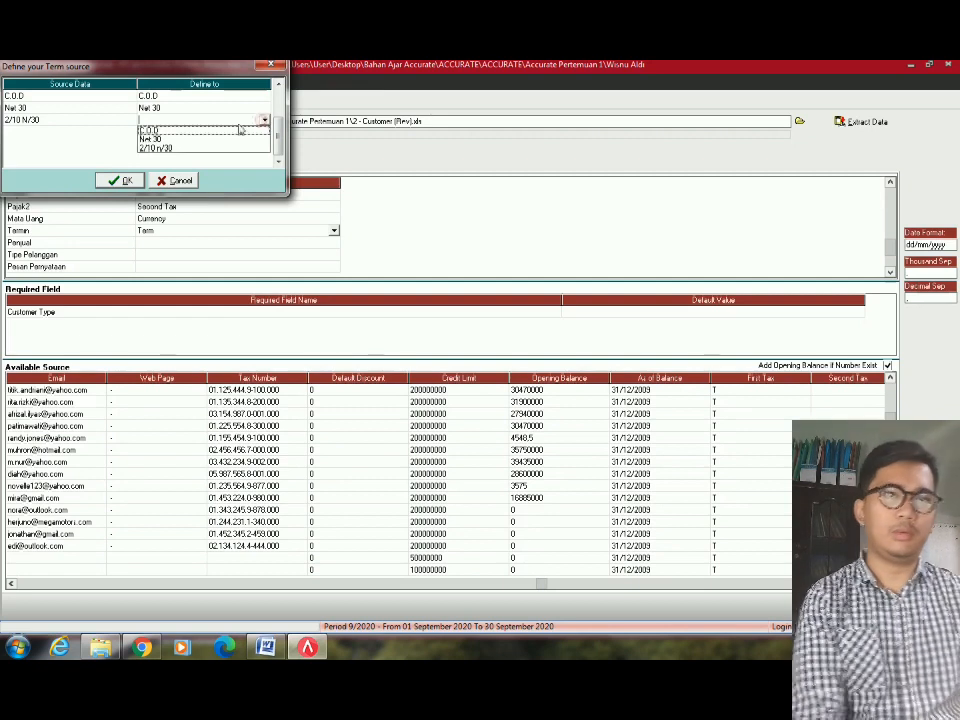
left_click(150, 148)
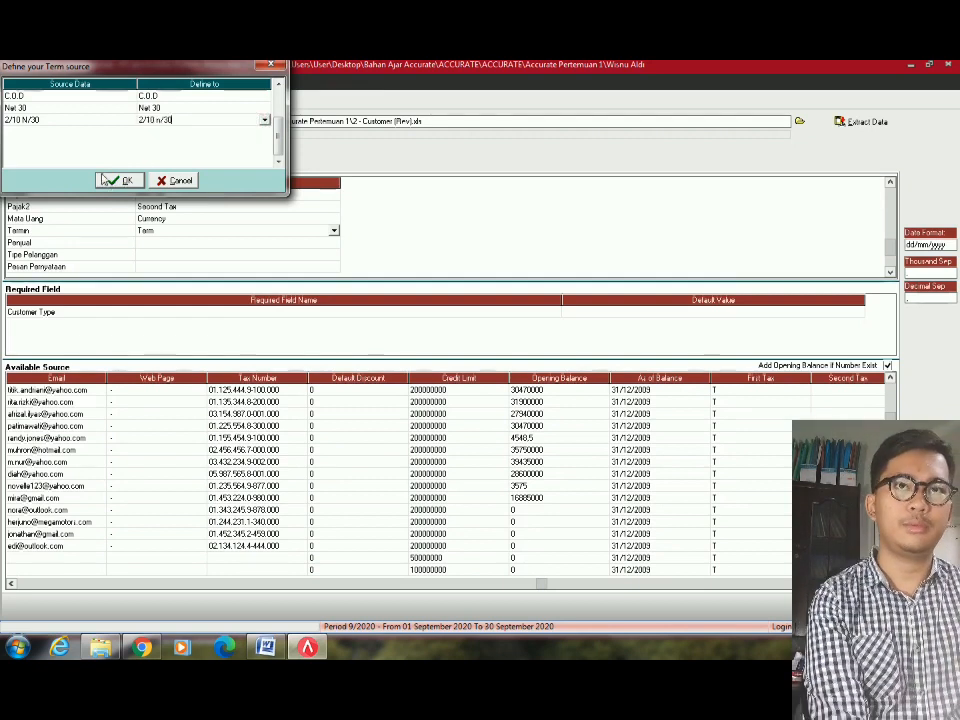
left_click(118, 182)
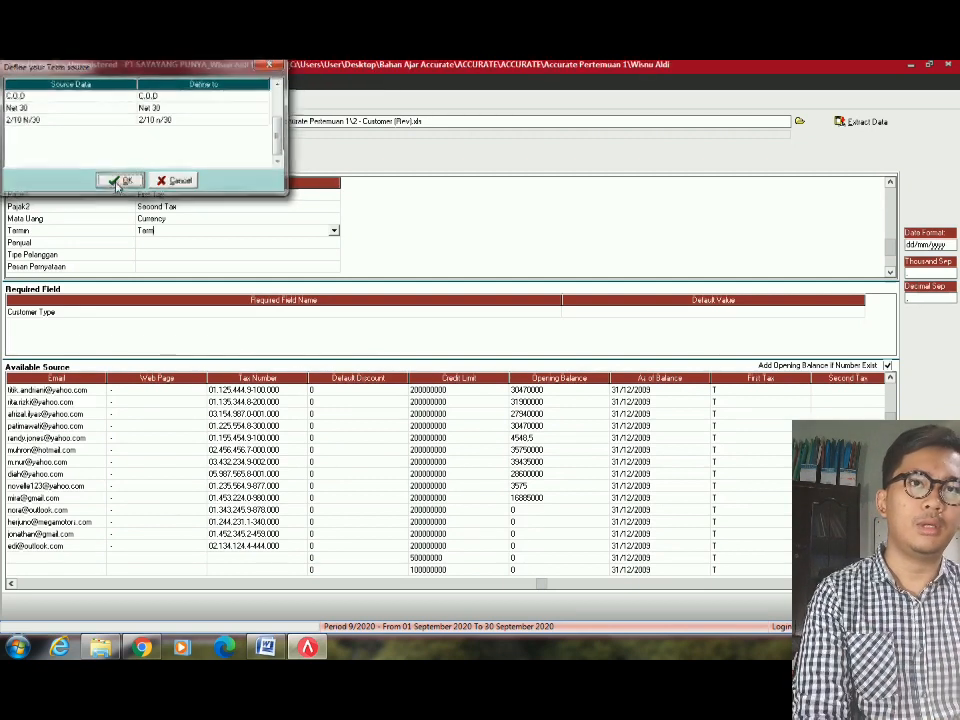
left_click(173, 246)
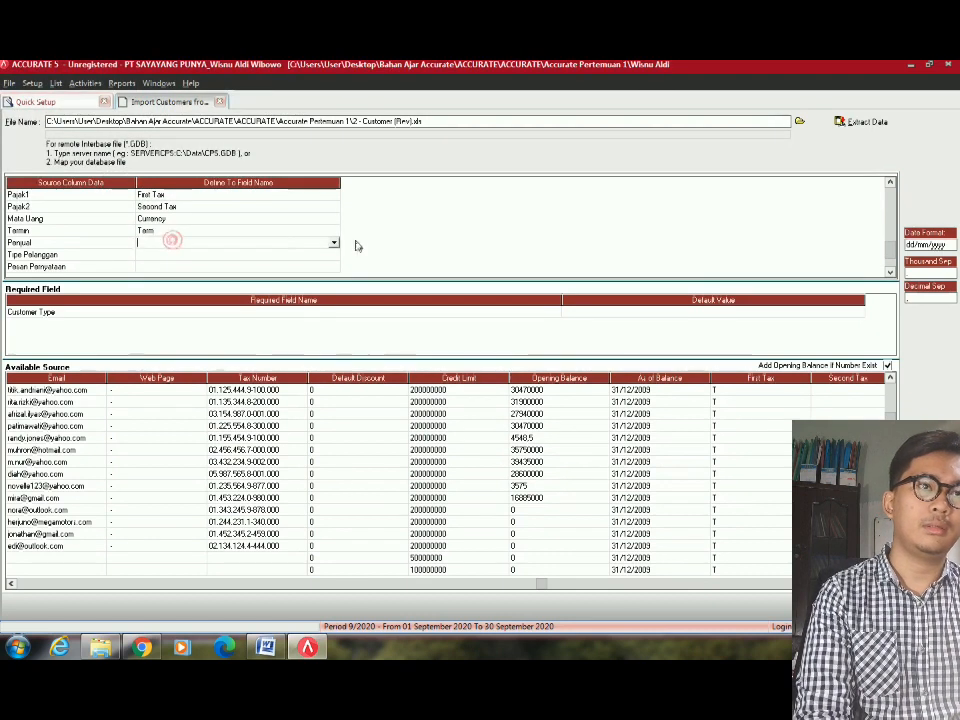
Open Penjual's Define To field list and move through the choices with S.
left_click(333, 243)
key("s")
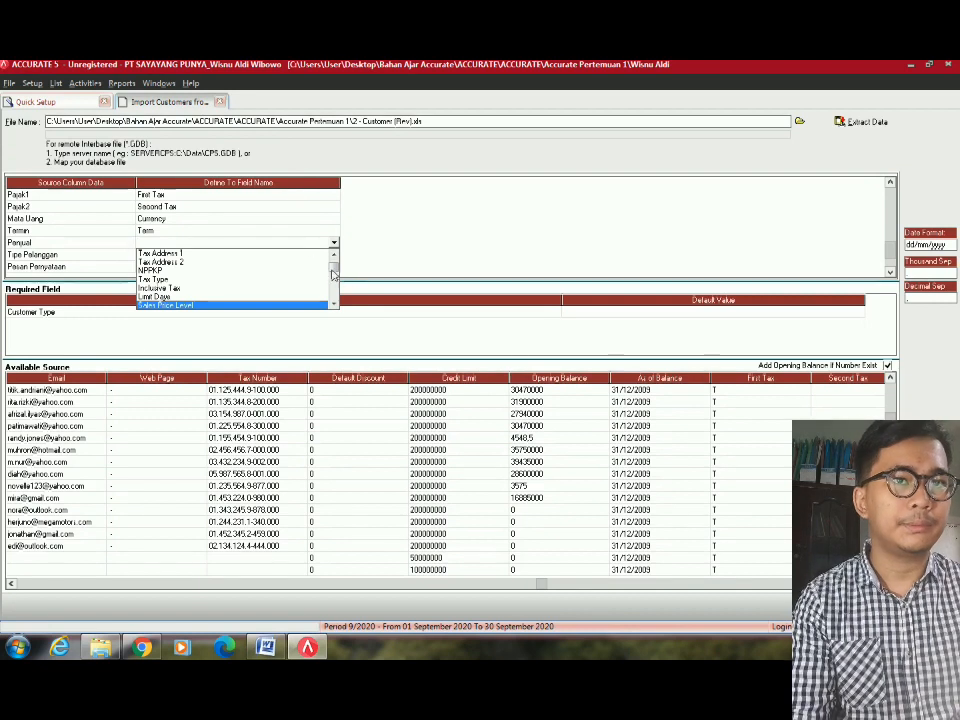
Map the Penjual column to Salesman and confirm the salesman matching.
scroll(335, 305, "down", 1)
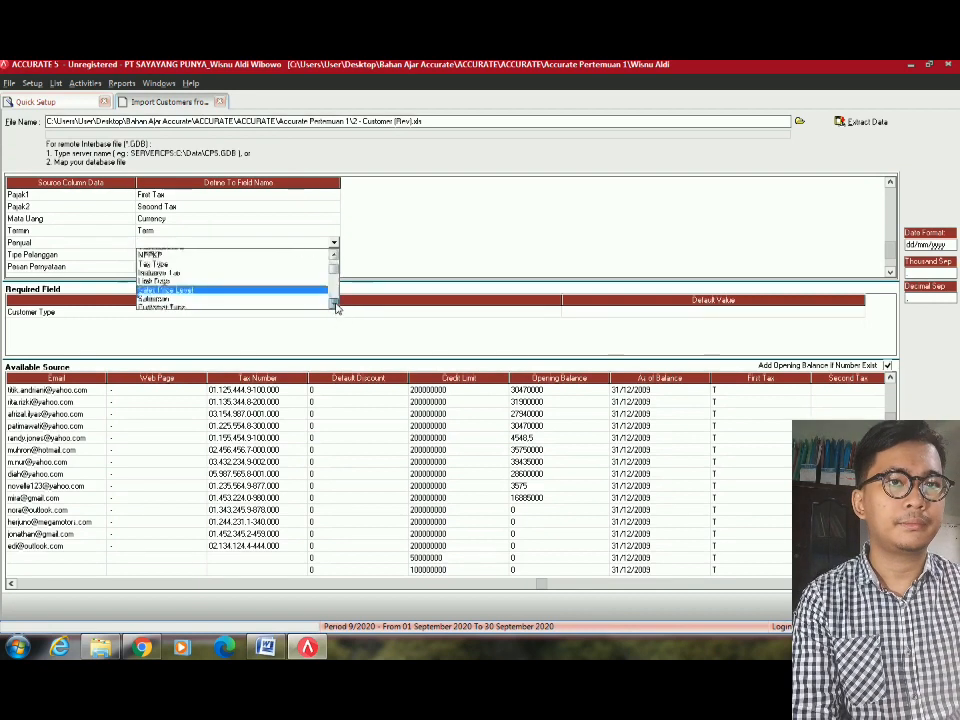
left_click(165, 270)
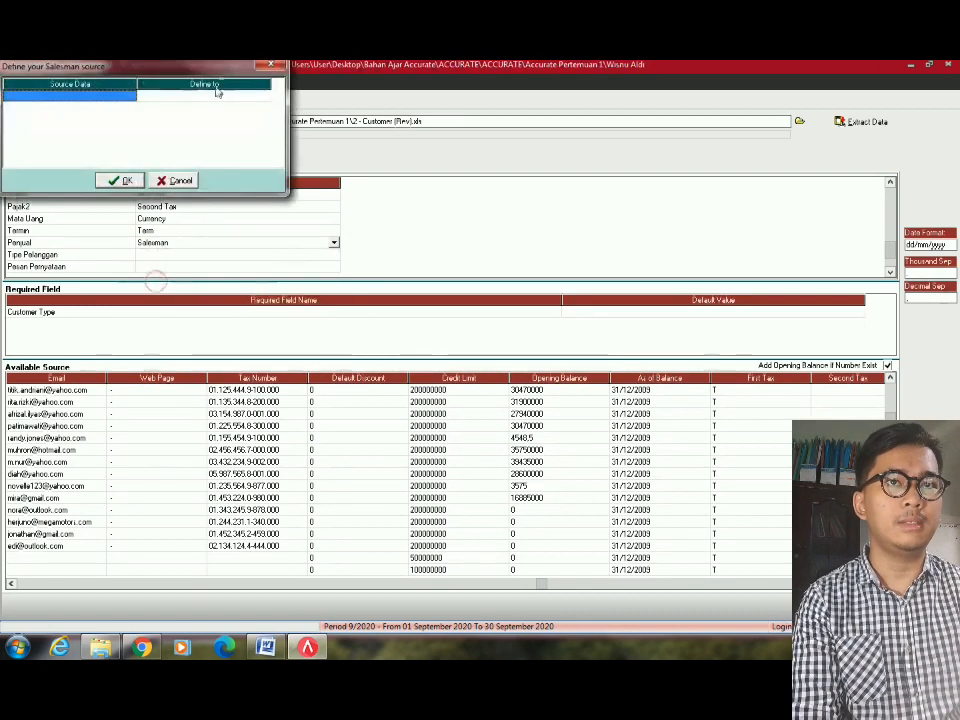
left_click(240, 96)
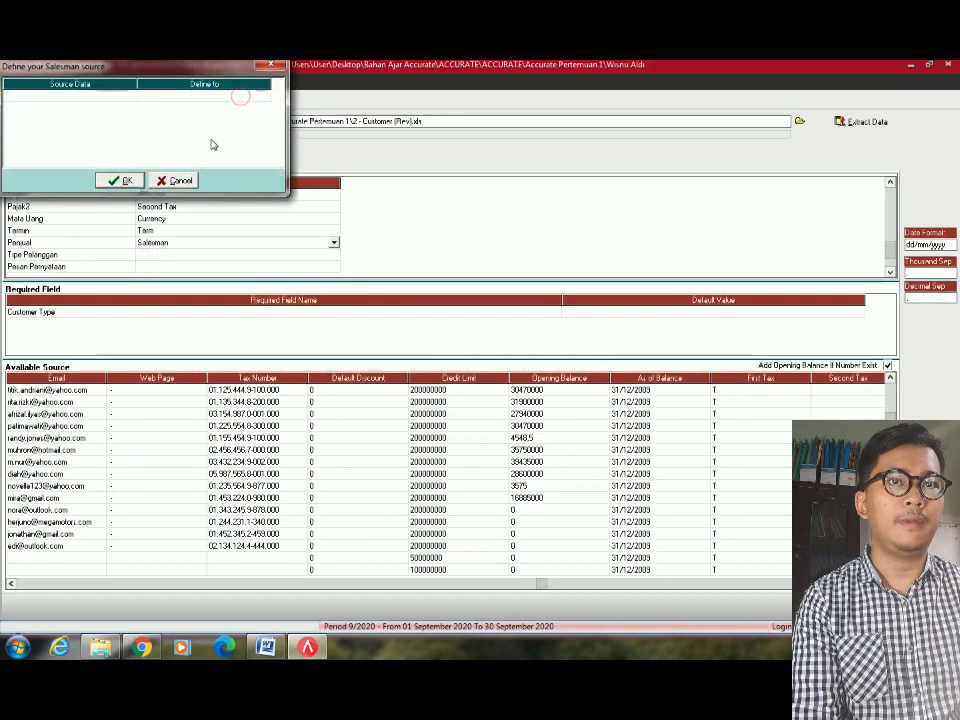
left_click(122, 181)
Map Tipe Pelanggan to Customer Type, matching Umum and Khusus to their customer types.
left_click(180, 255)
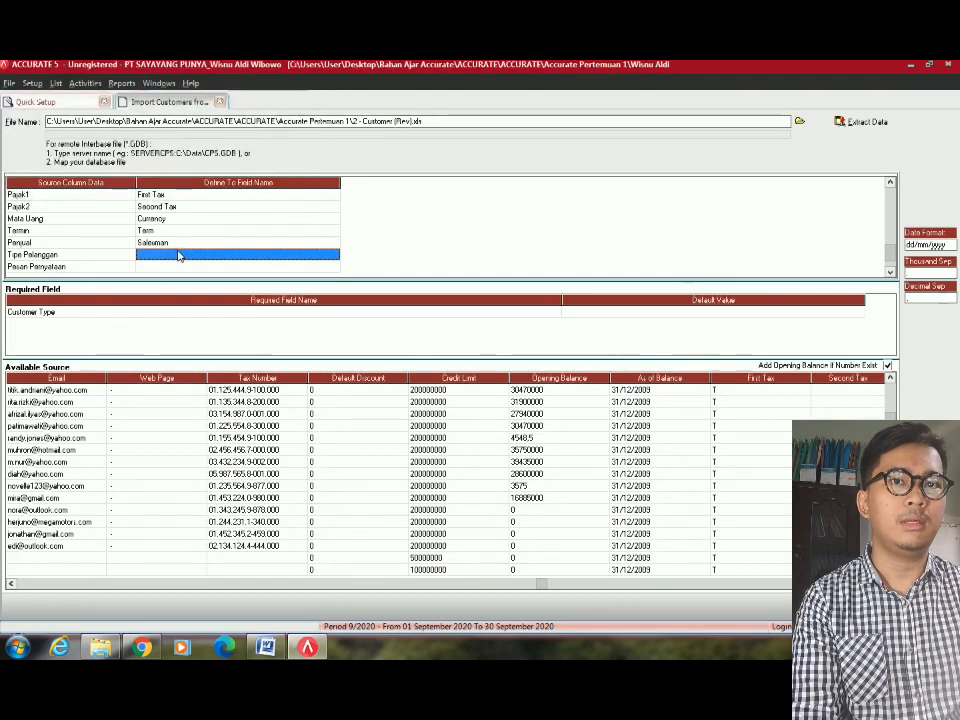
left_click(333, 258)
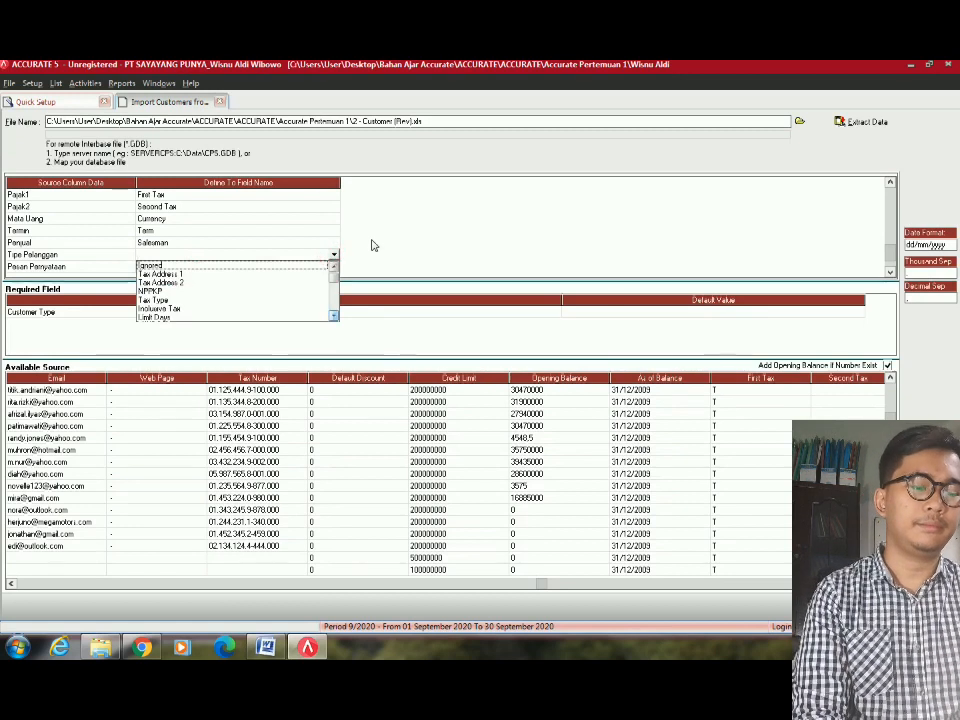
key("Down")
key("Down")
key("Down")
key("Down")
key("Down")
key("Down")
key("Down")
key("Down")
key("Return")
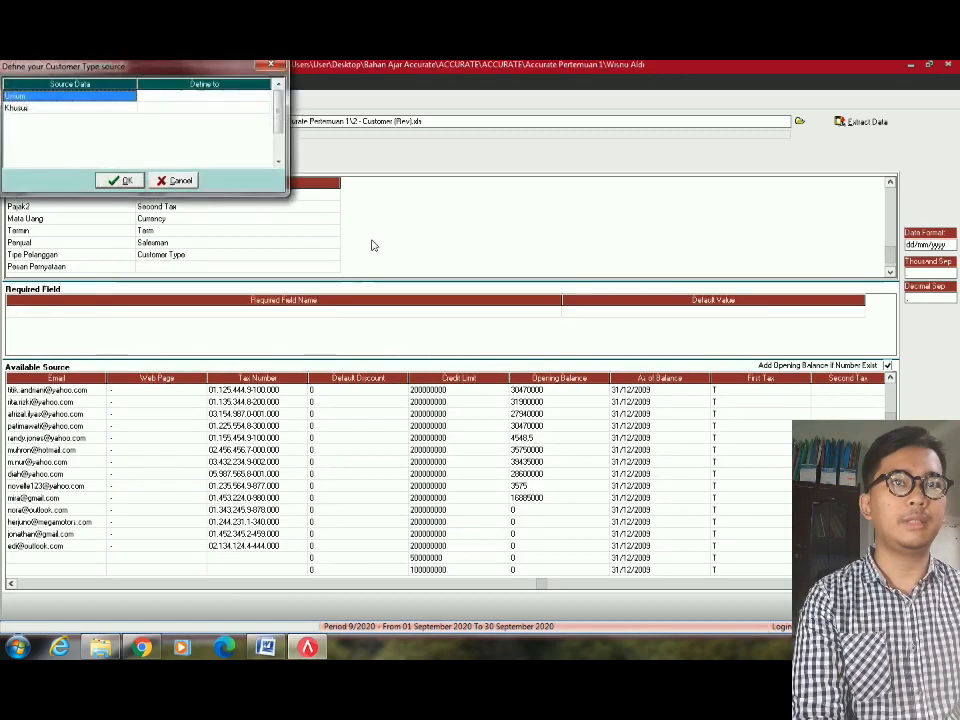
left_click(212, 98)
left_click(214, 98)
left_click(265, 97)
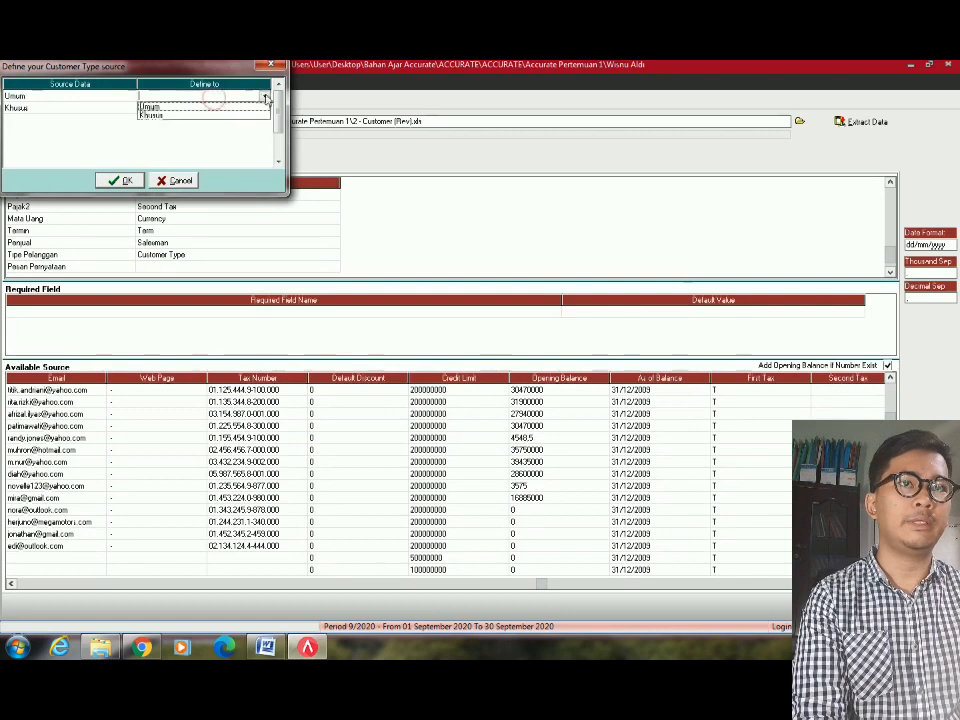
left_click(208, 107)
left_click(255, 110)
left_click(262, 108)
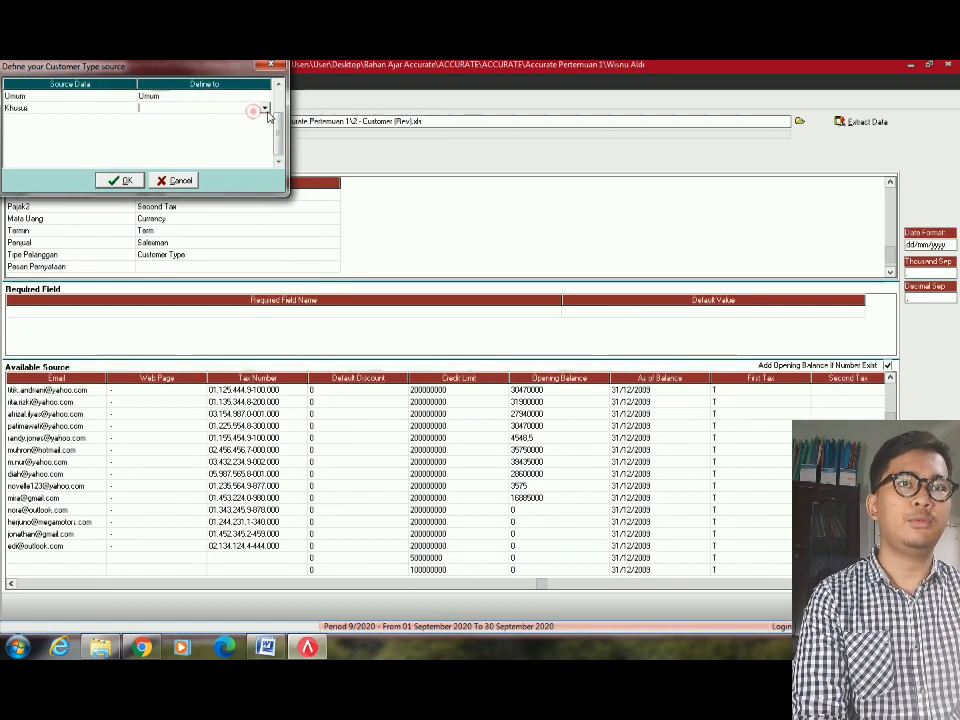
left_click(264, 109)
left_click(200, 127)
key("Return")
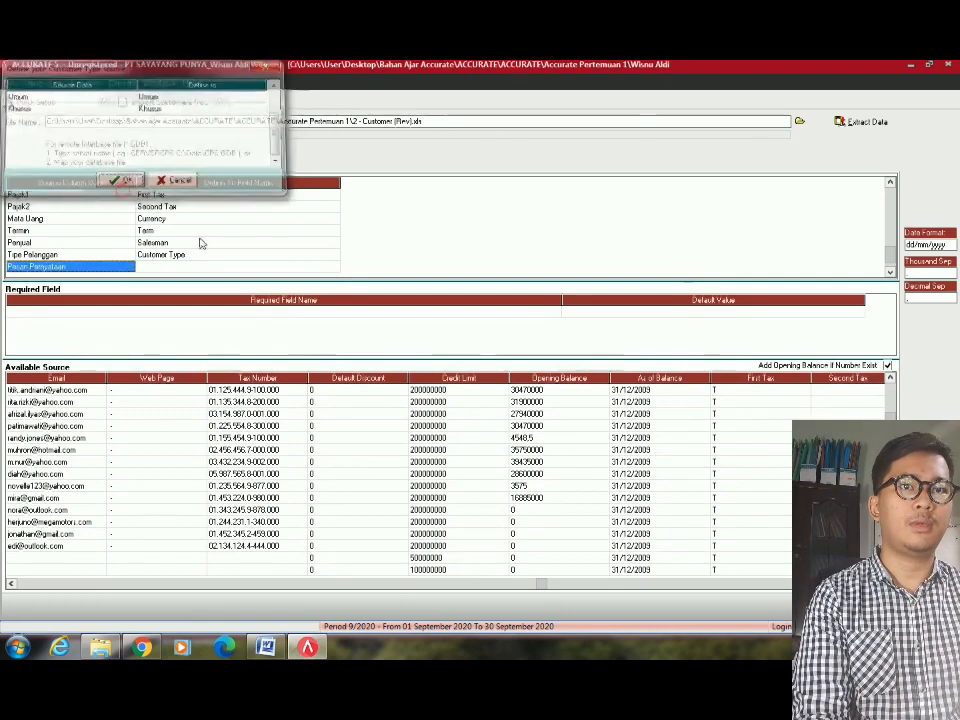
Map the Pasan Penyataan column to Statement Message.
left_click(205, 268)
left_click(333, 268)
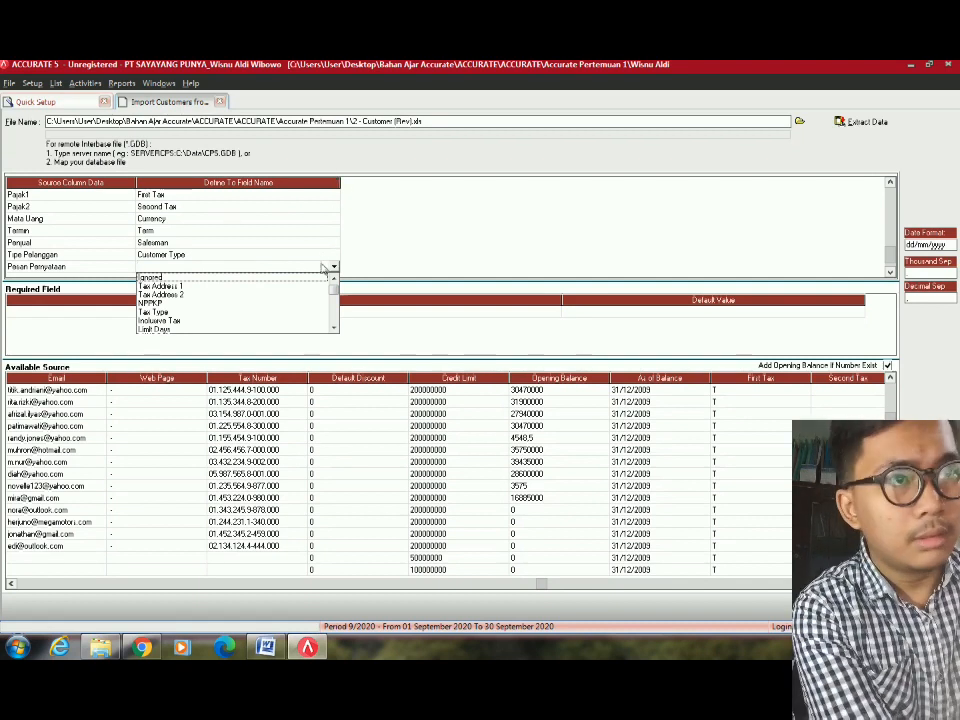
key("s")
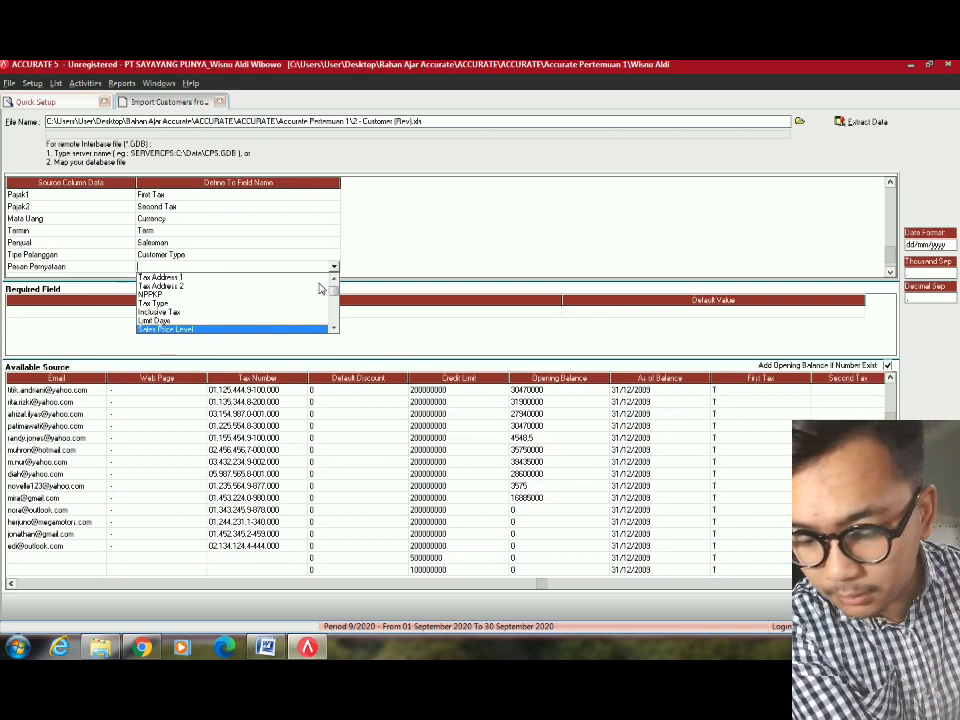
key("s")
scroll(320, 288, "down", 1)
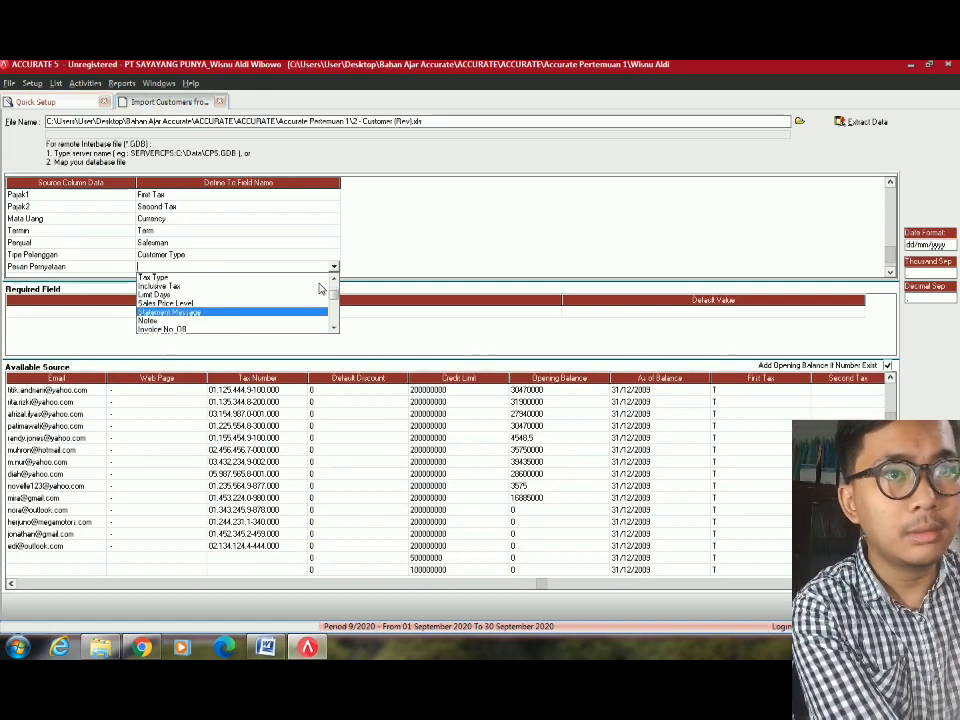
key("Return")
Map Catatan to Notes, then extract the data to import 17 customers with none failed.
left_click(333, 266)
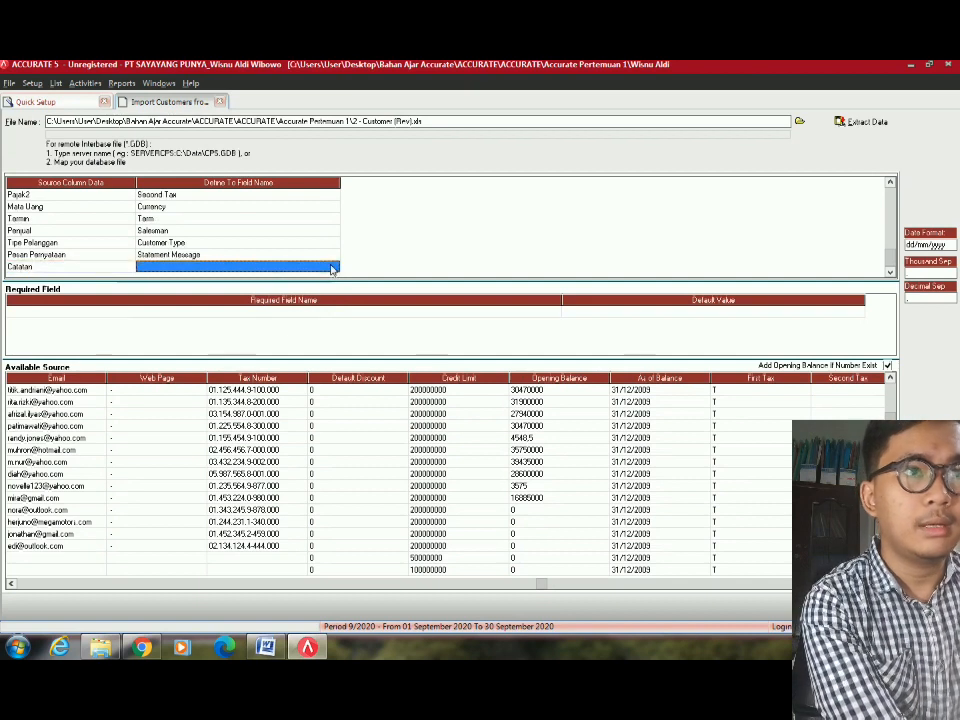
left_click(333, 267)
left_click(335, 268)
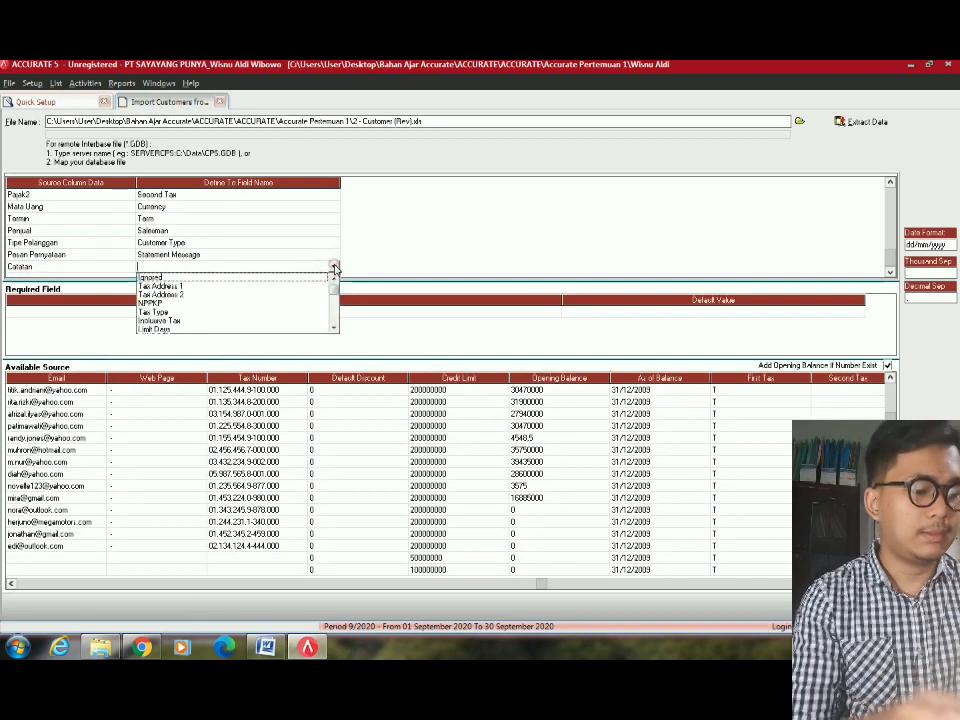
type("no")
key("Return")
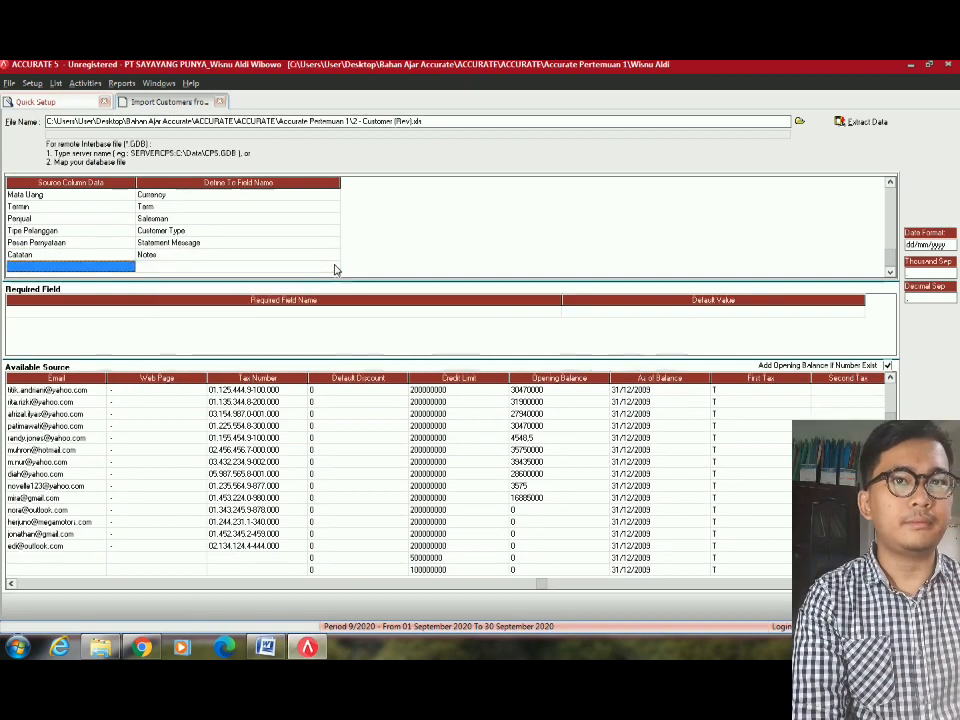
left_click(203, 231)
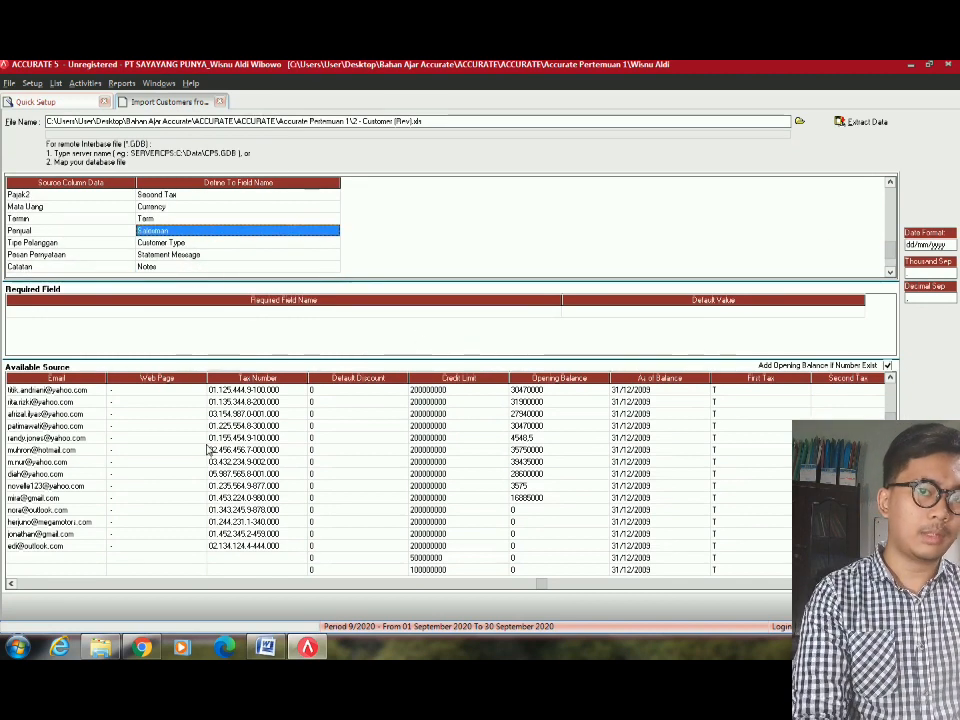
left_click(257, 487)
left_click(912, 606)
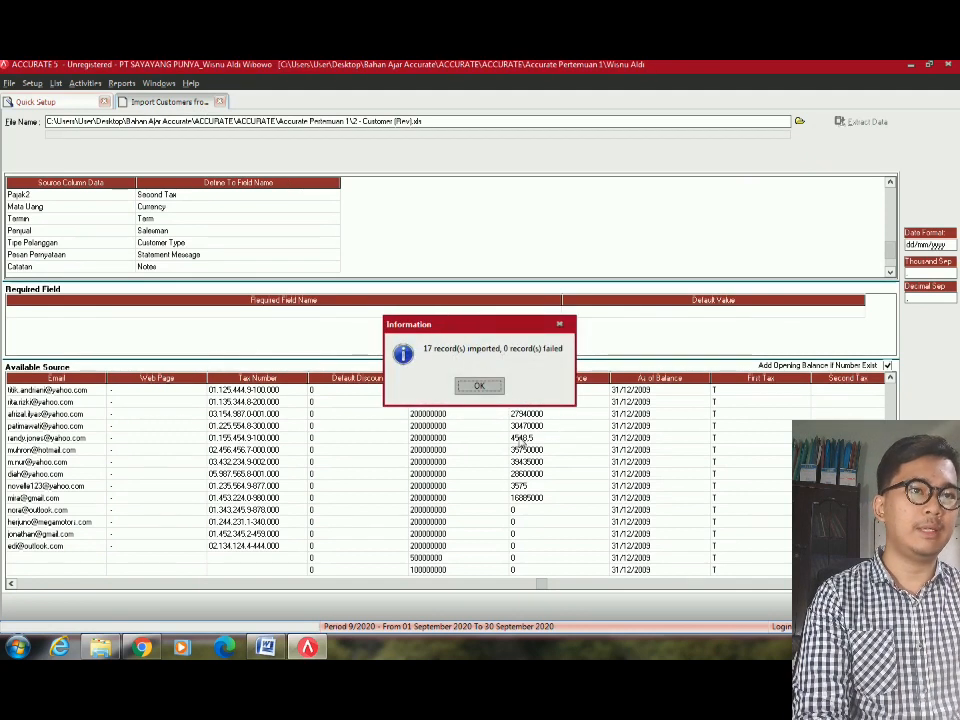
Acknowledge the import result, review the 17 customers, then start importing vendors from a file at Step 9.
left_click(494, 389)
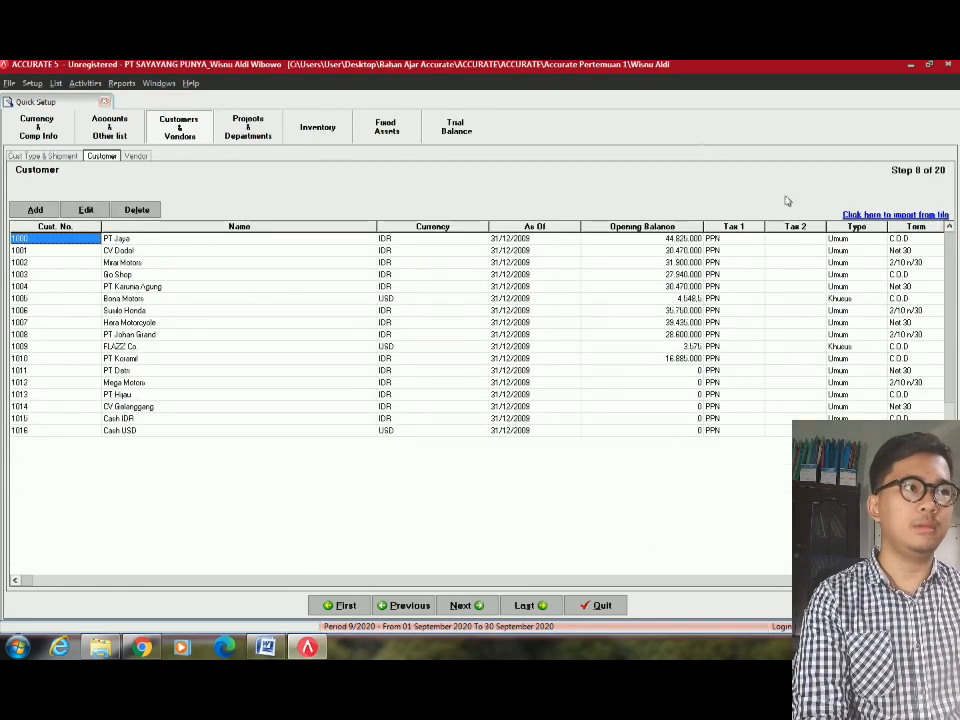
left_click(160, 310)
left_click(70, 286)
left_click(443, 418)
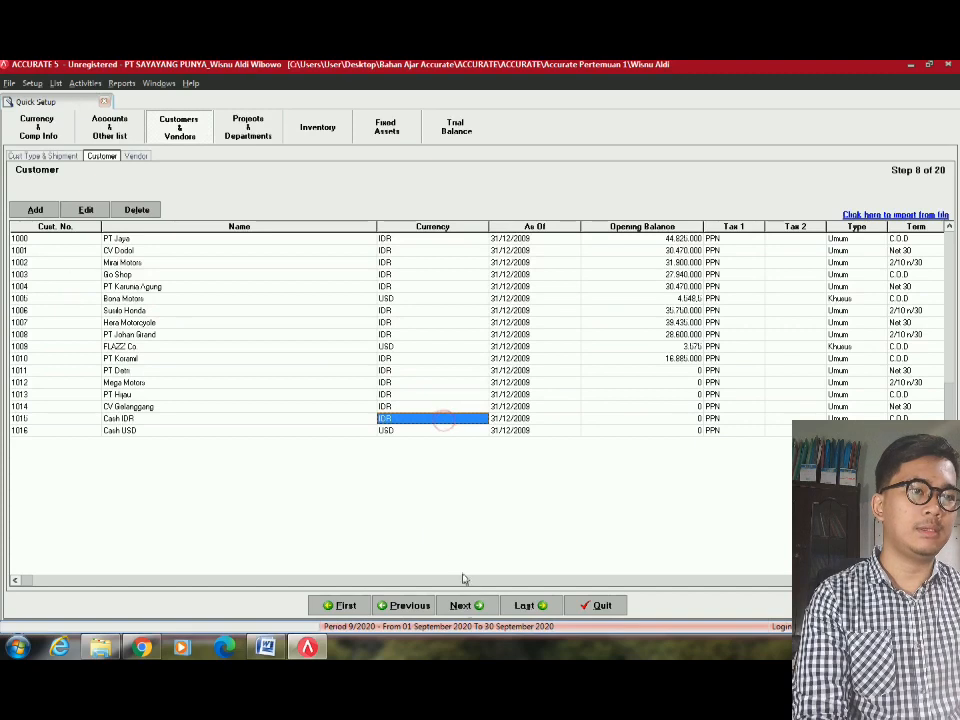
left_click(466, 605)
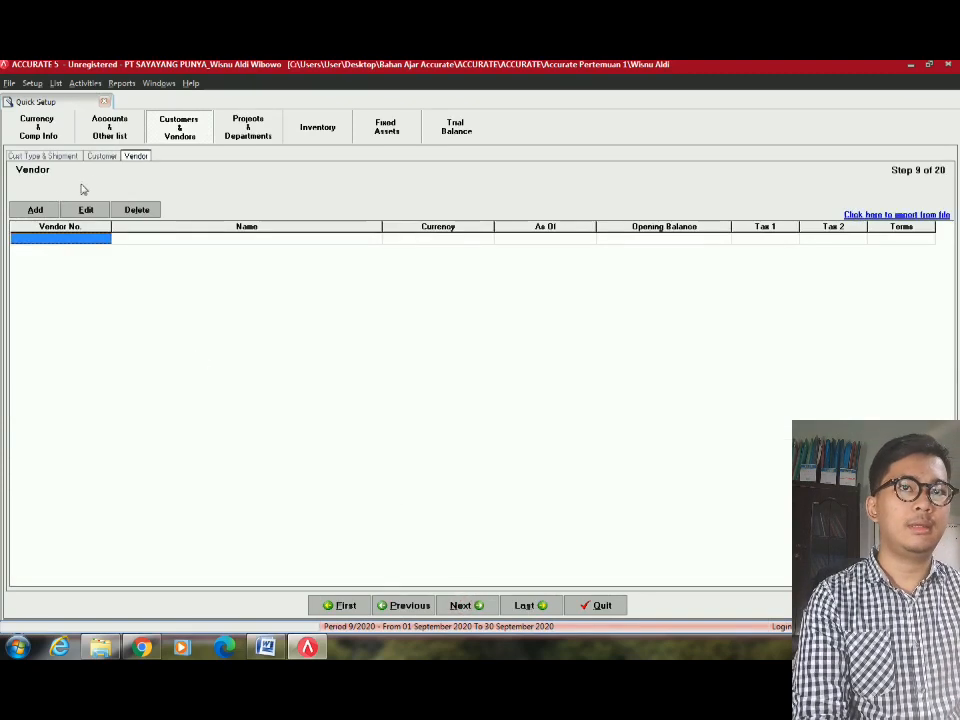
left_click(867, 216)
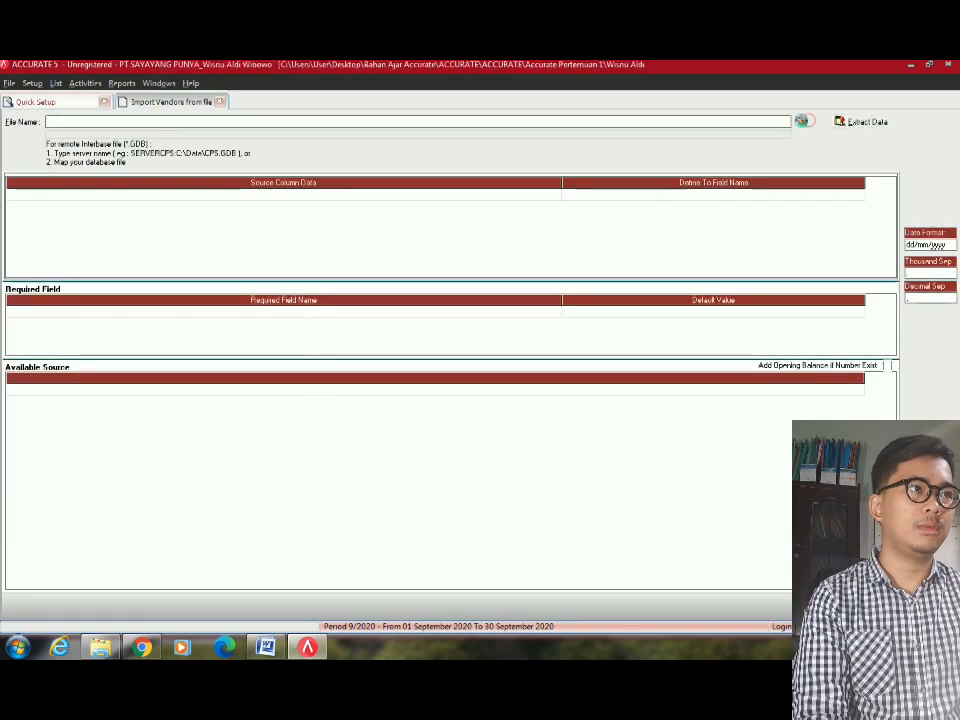
Filter to Excel (*.xls) files and load 3 - Vendor (Rev) into the vendor import.
left_click(803, 121)
left_click(449, 434)
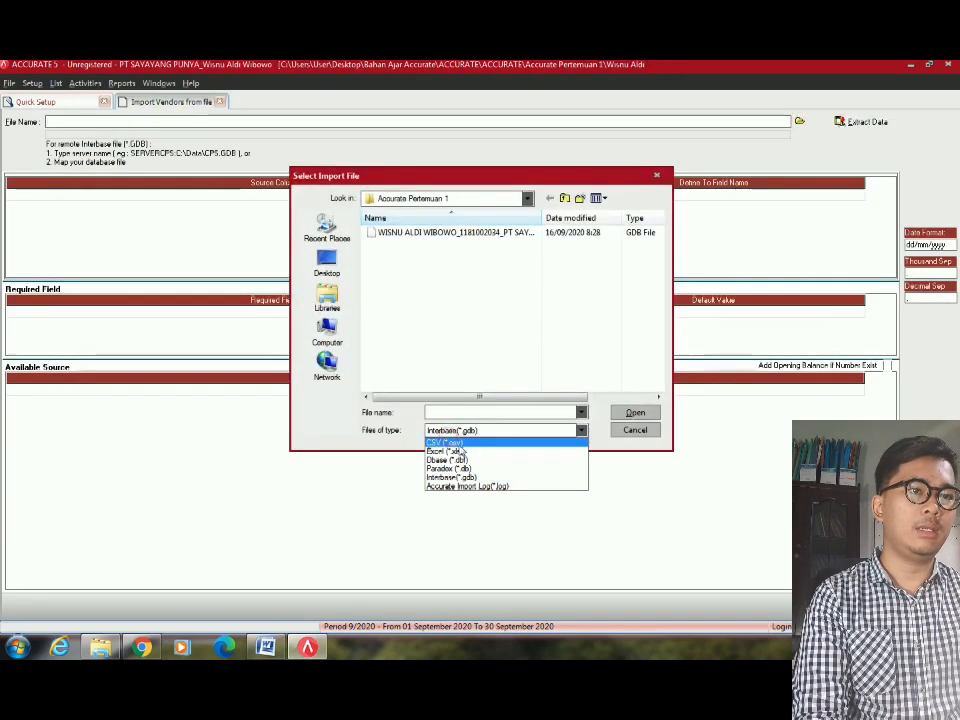
left_click(462, 452)
double_click(396, 257)
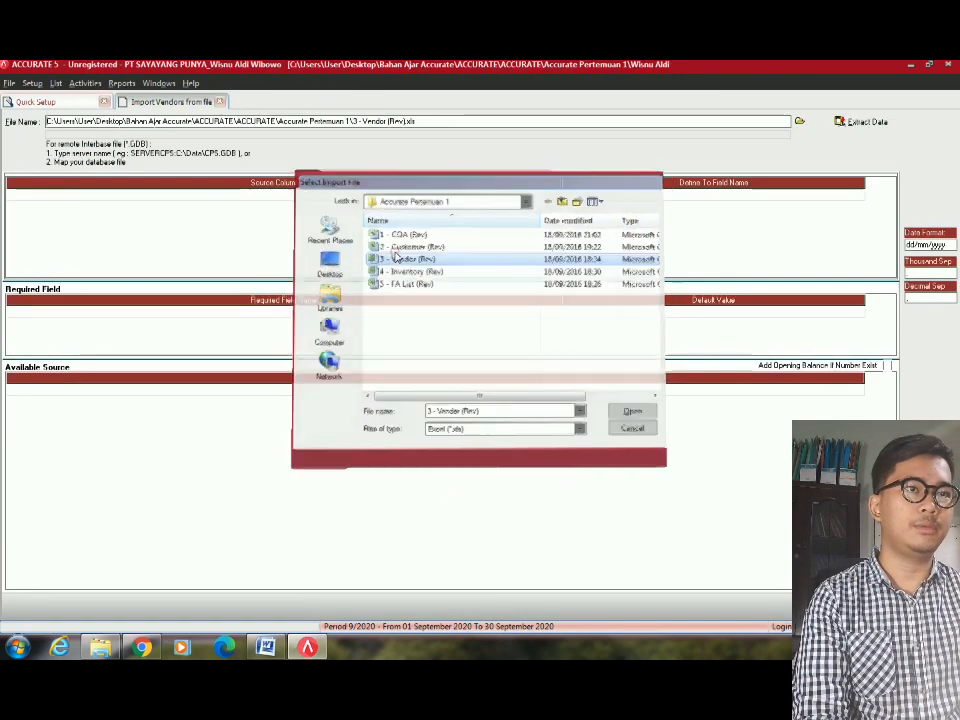
left_click(850, 121)
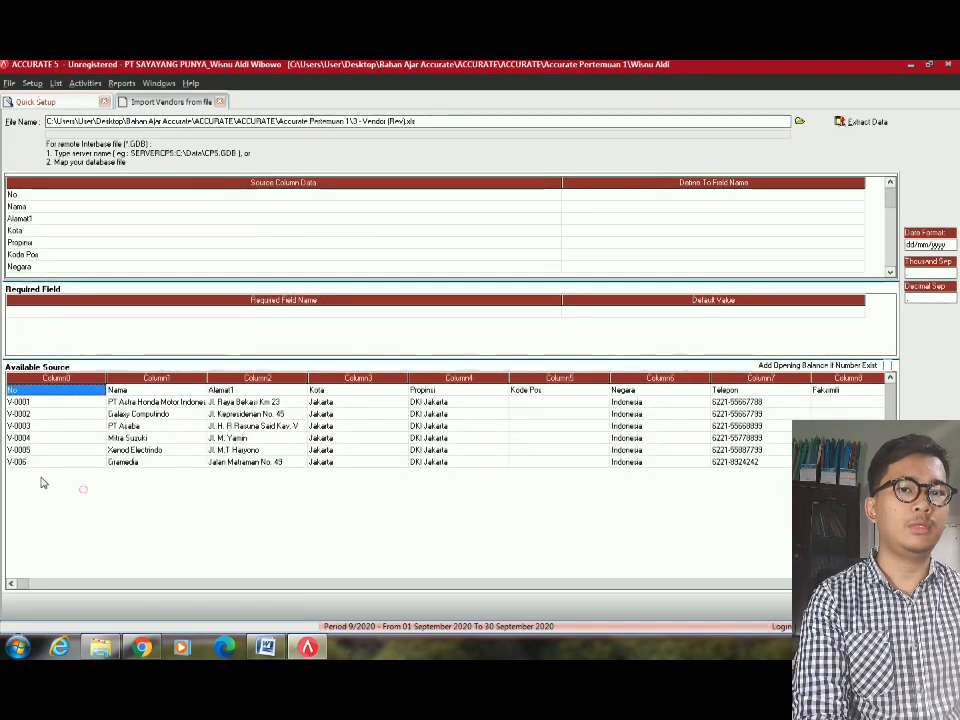
Delete the No header row from the vendor source data.
left_click(211, 426)
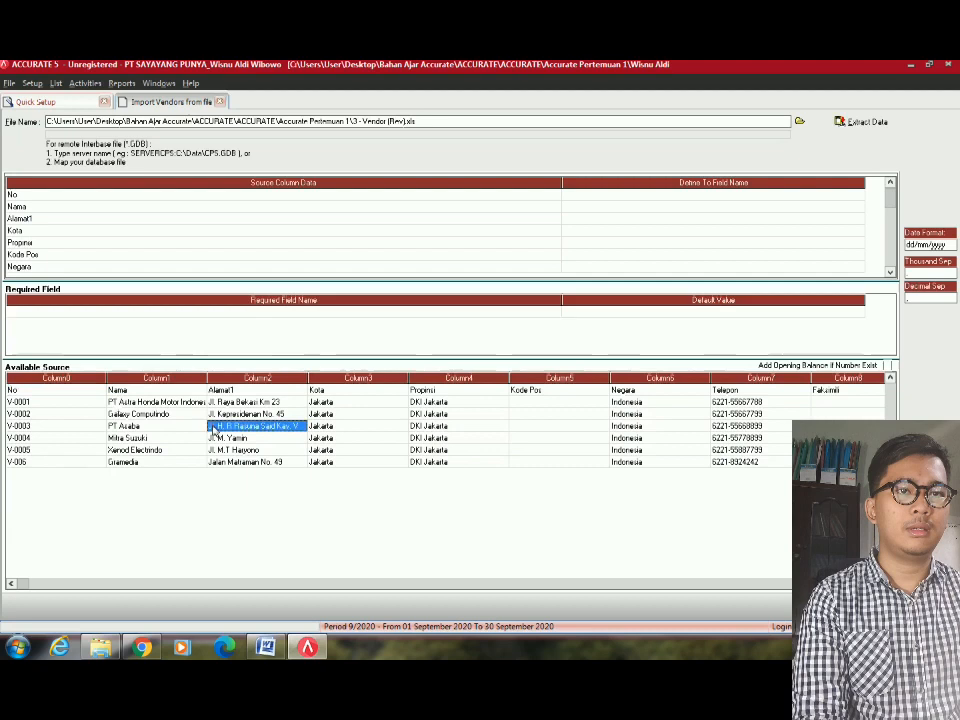
left_click(56, 390)
right_click(56, 390)
left_click(87, 411)
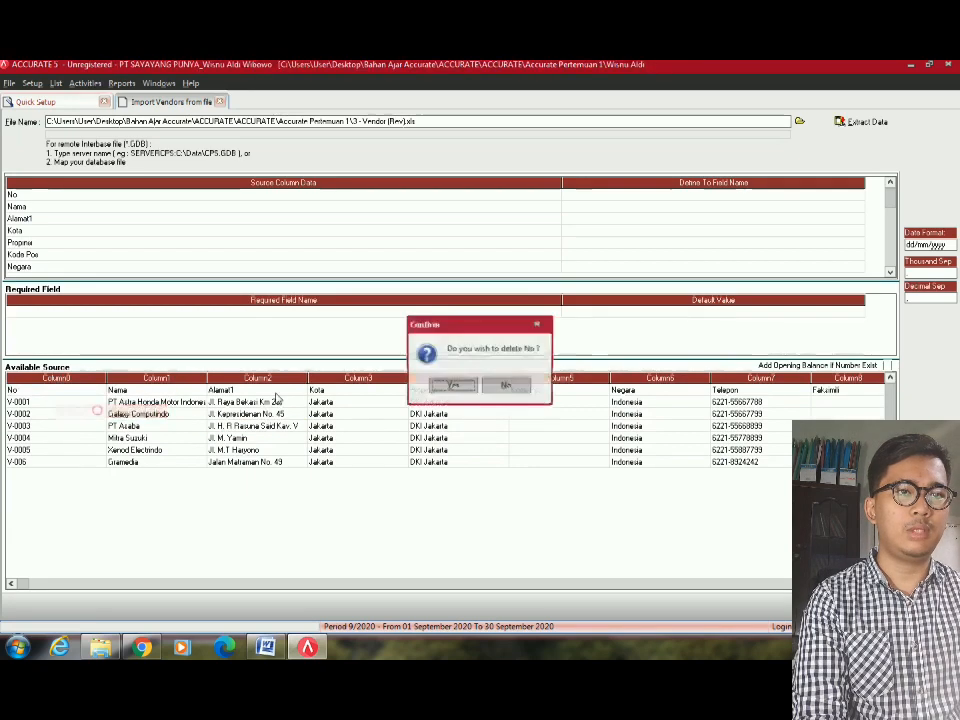
left_click(465, 387)
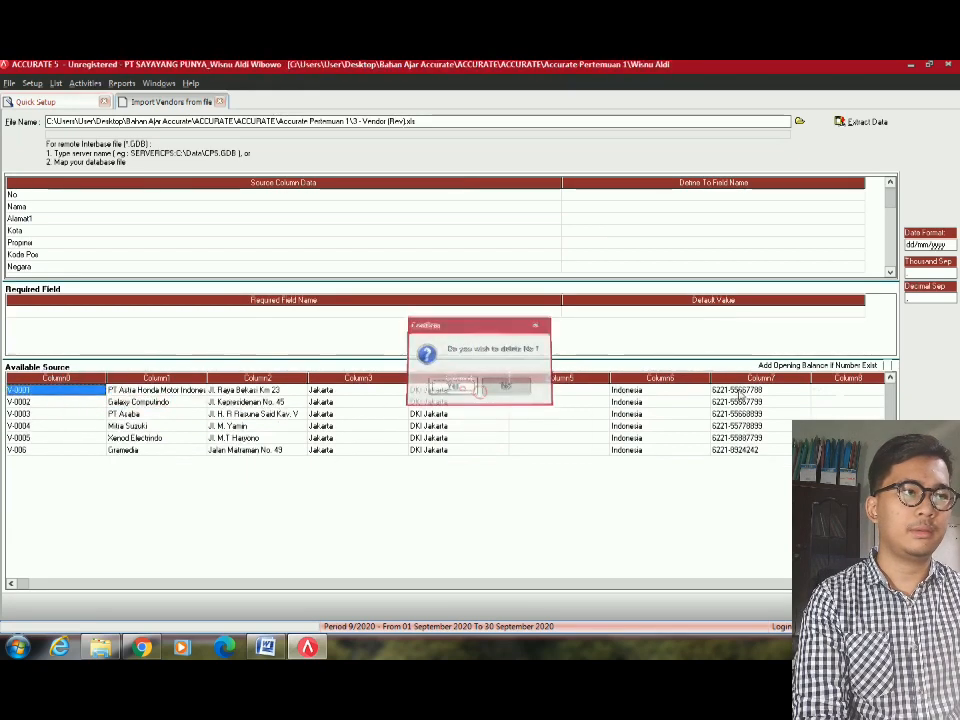
Enable Add Opening Balance If Number Exist and narrow the mapping columns.
left_click(887, 365)
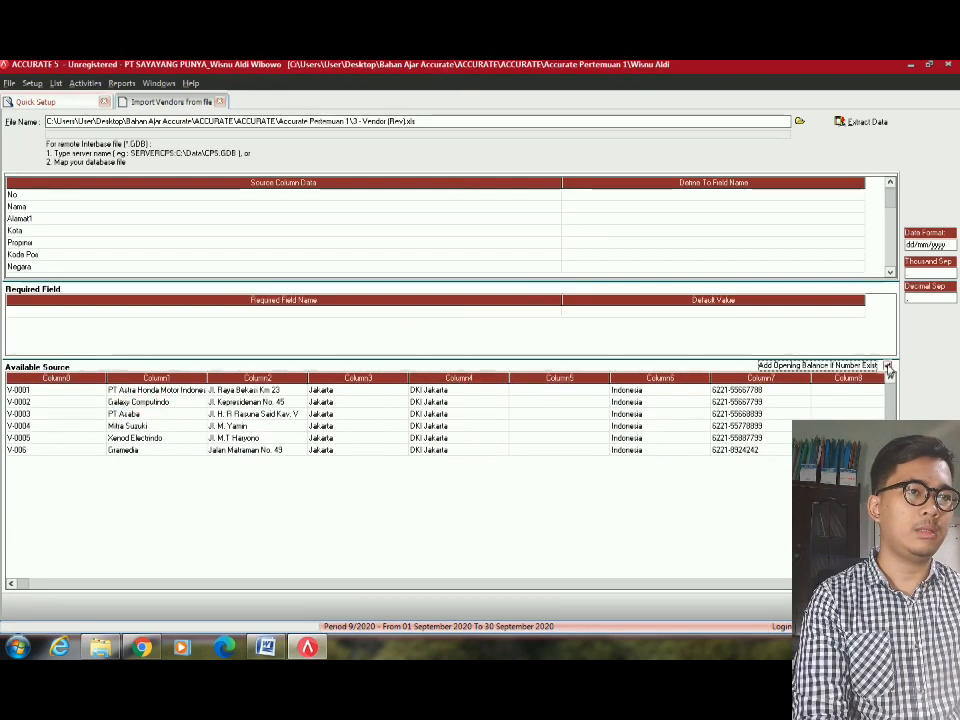
left_click(284, 584)
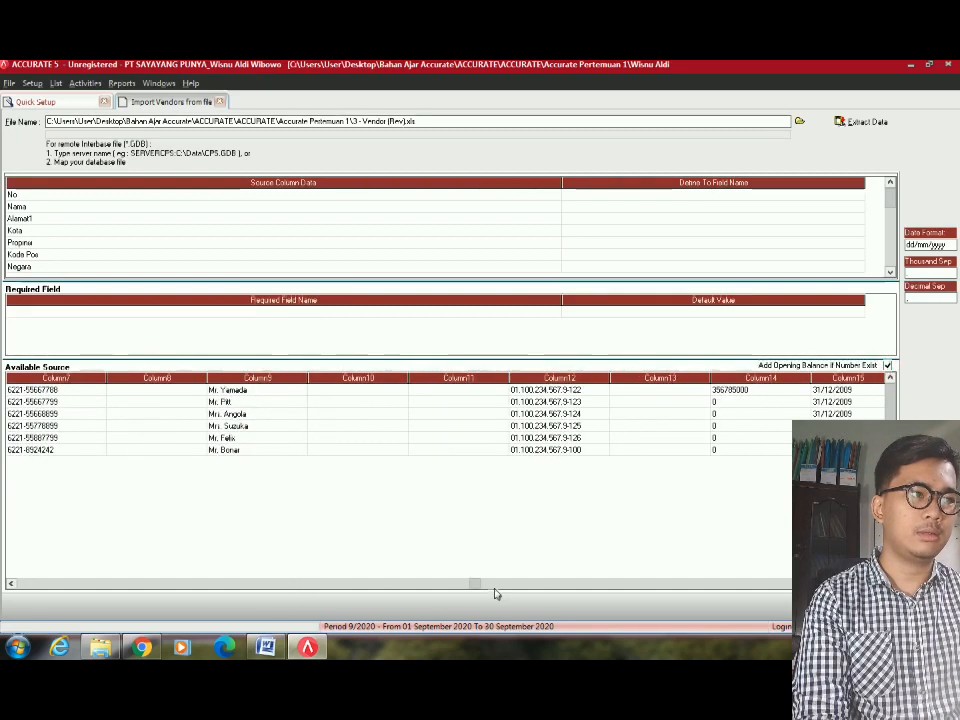
left_click(839, 391)
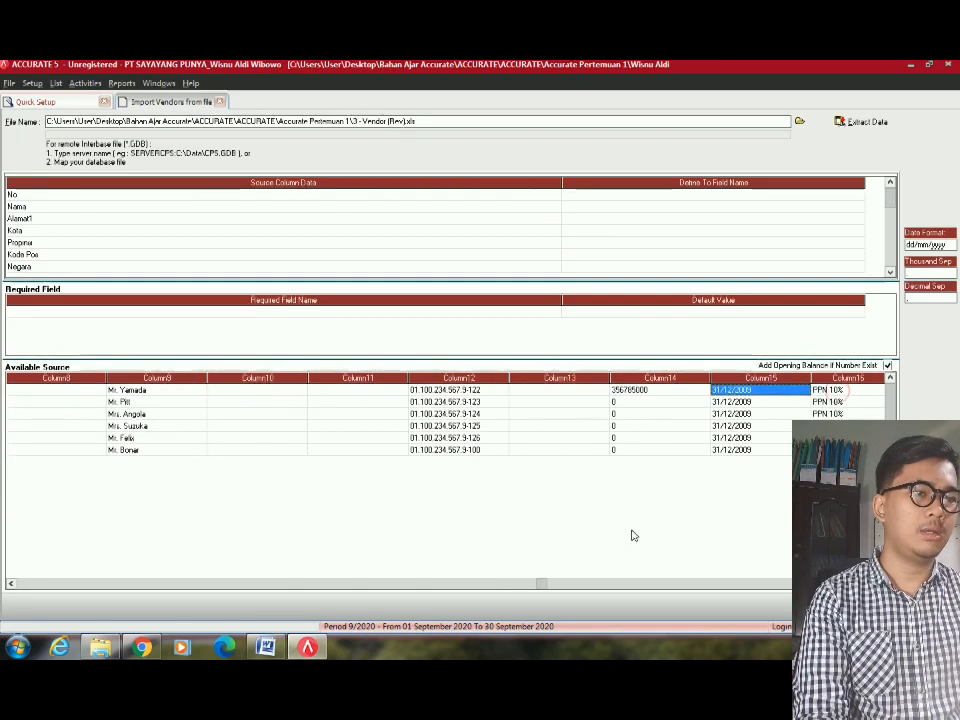
left_click(131, 586)
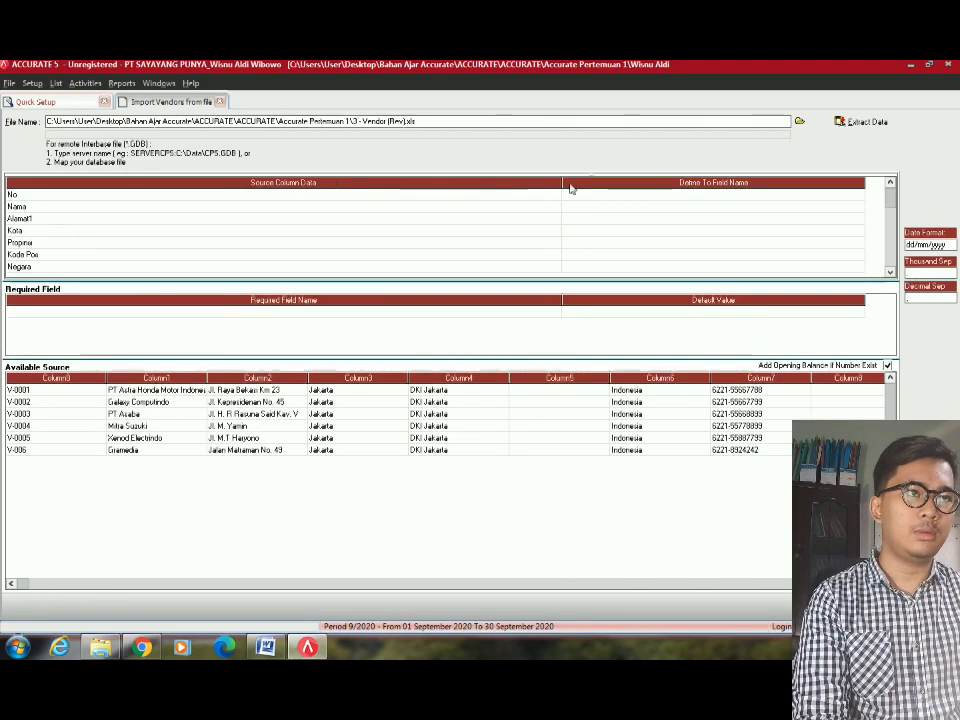
left_click_drag(566, 188, 195, 240)
left_click_drag(497, 180, 367, 182)
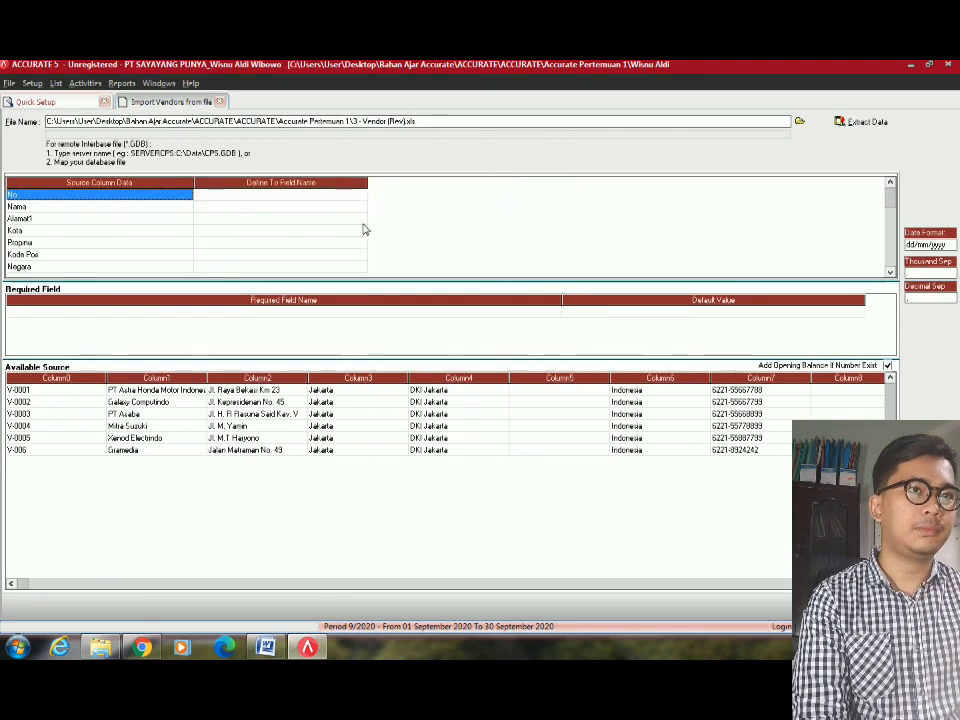
Map the No column to Vendor No and Nama to Vendor Name.
left_click(362, 196)
left_click(362, 196)
left_click(361, 196)
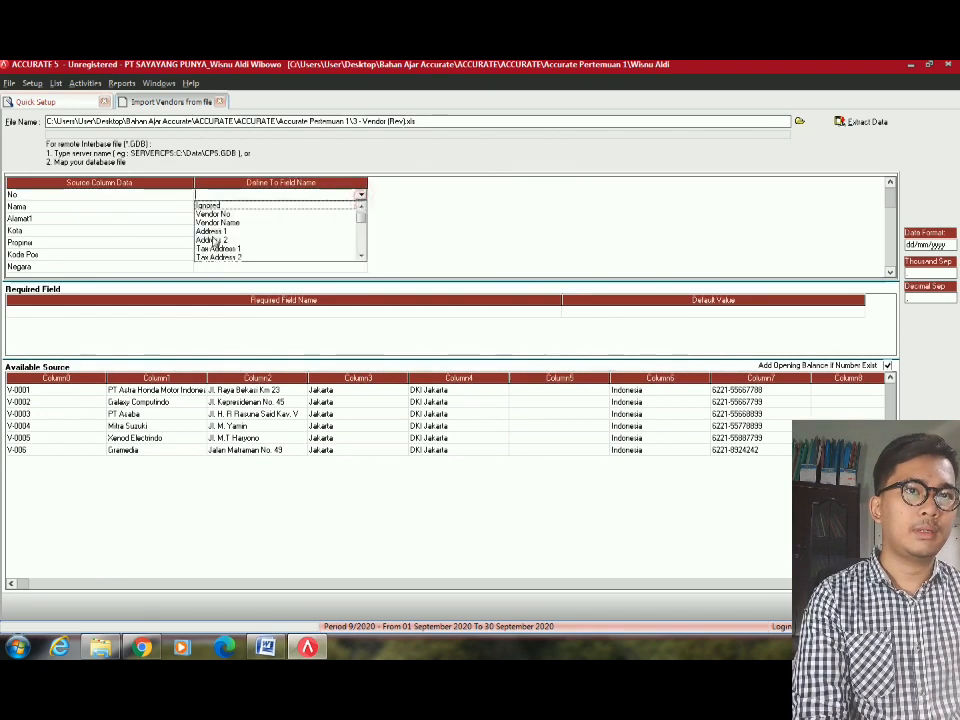
left_click(228, 216)
left_click(229, 207)
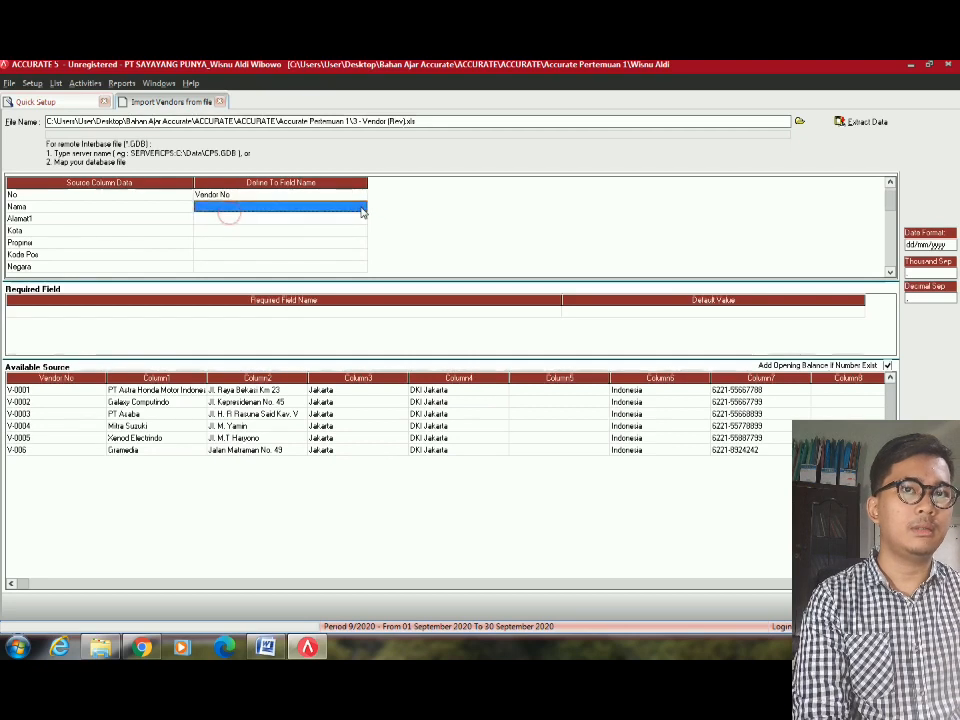
left_click(362, 207)
left_click(361, 206)
left_click(217, 226)
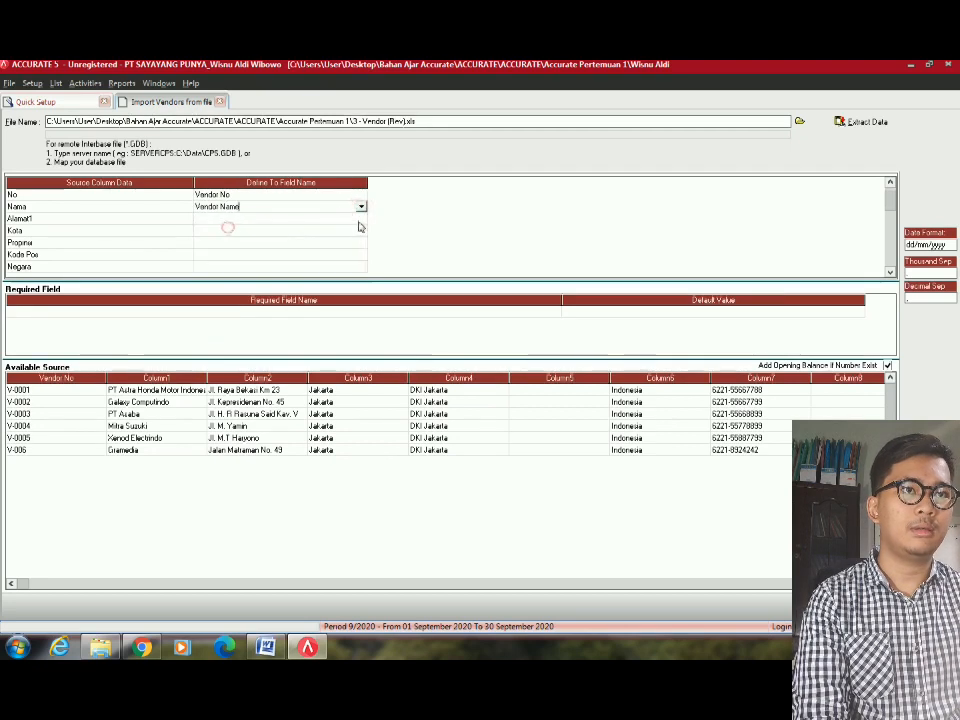
Map Alamat1 to Address 1, Kota to City and Propinsi to Province.
left_click(360, 218)
left_click(360, 218)
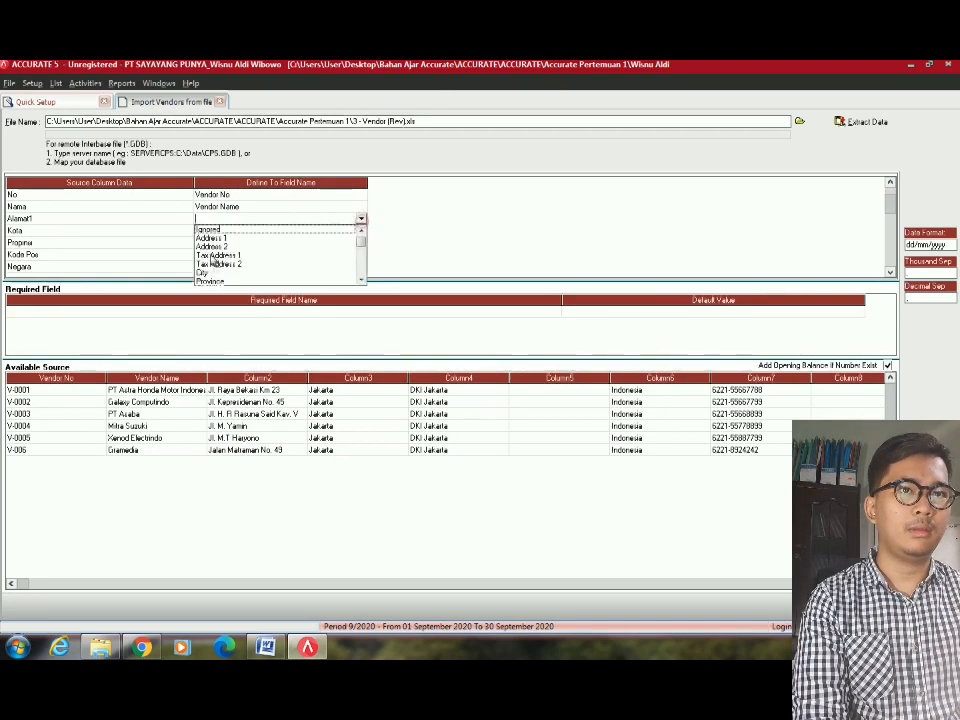
left_click(210, 236)
left_click(359, 231)
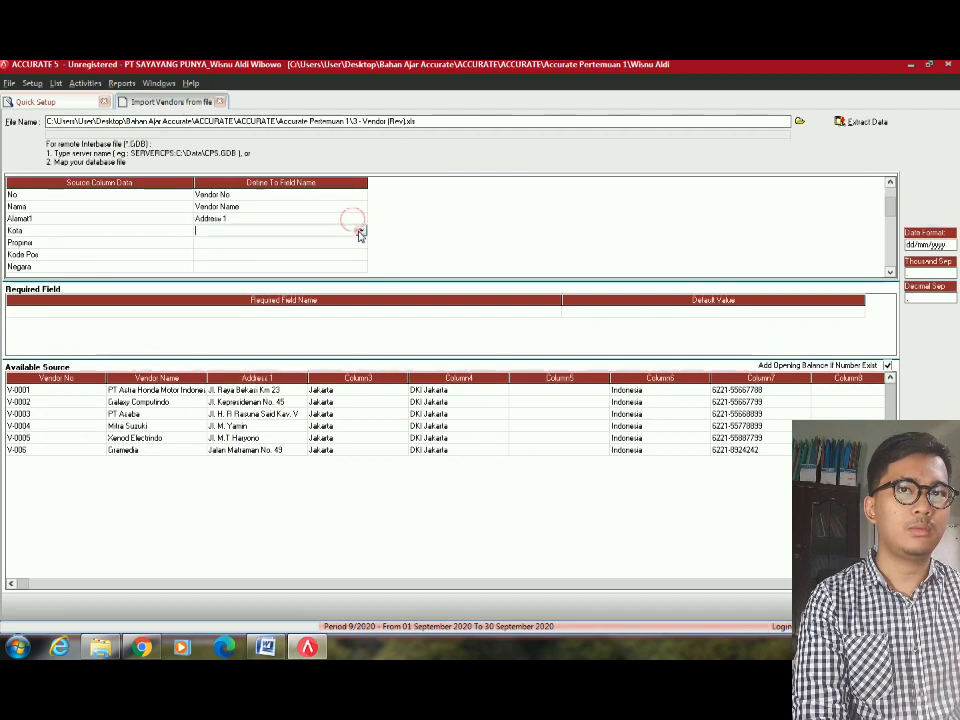
left_click(360, 231)
left_click(208, 276)
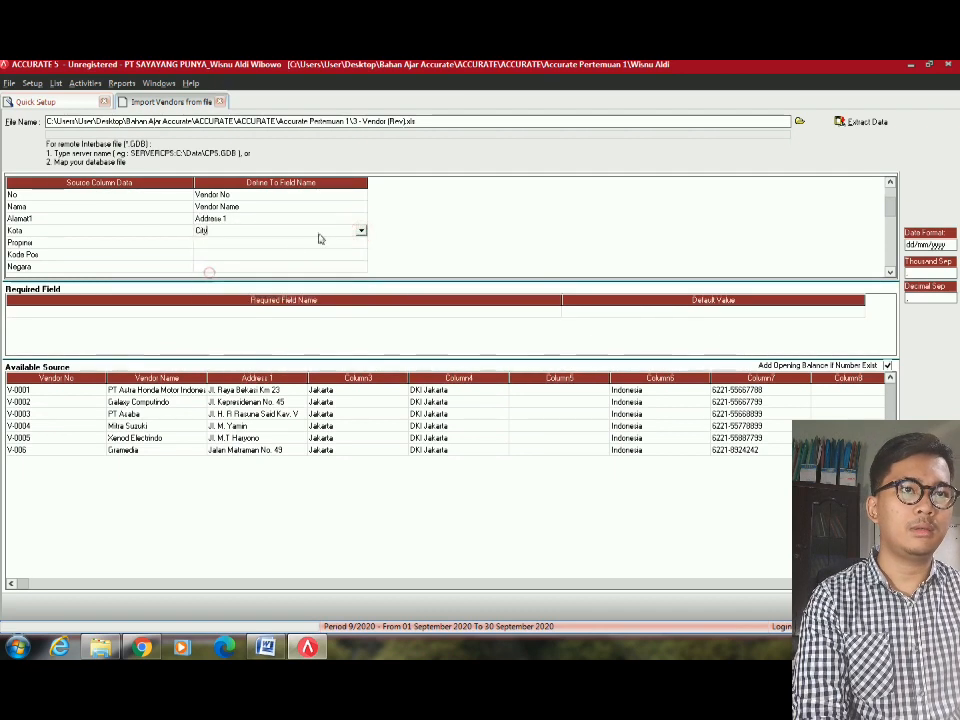
left_click(359, 242)
left_click(360, 242)
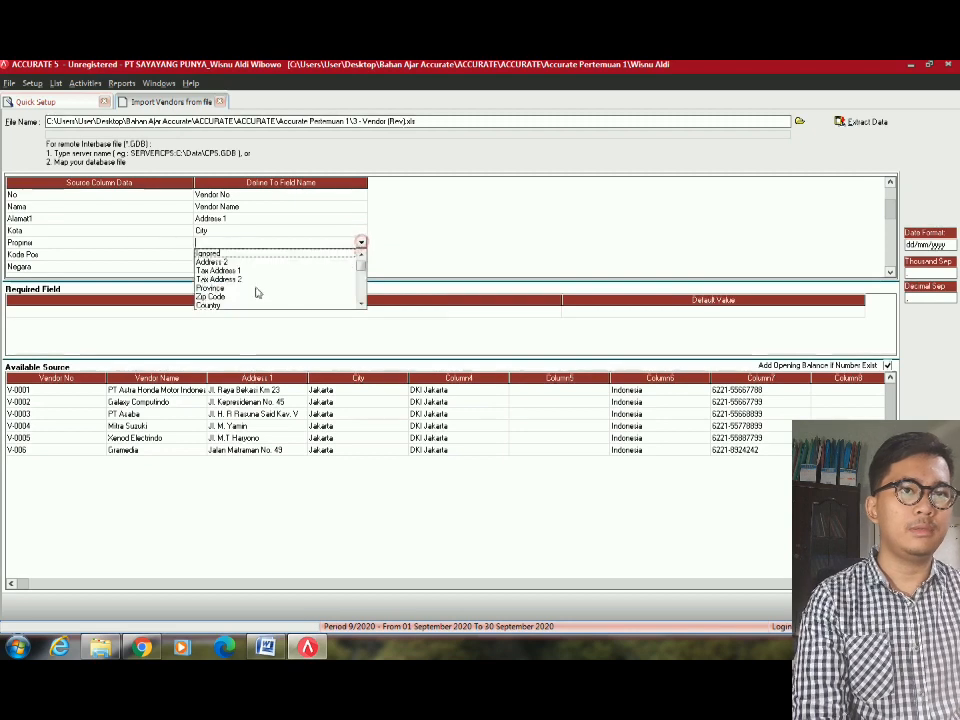
left_click(226, 289)
Map Kode Pos to Zip Code and Negara to Country.
left_click(360, 254)
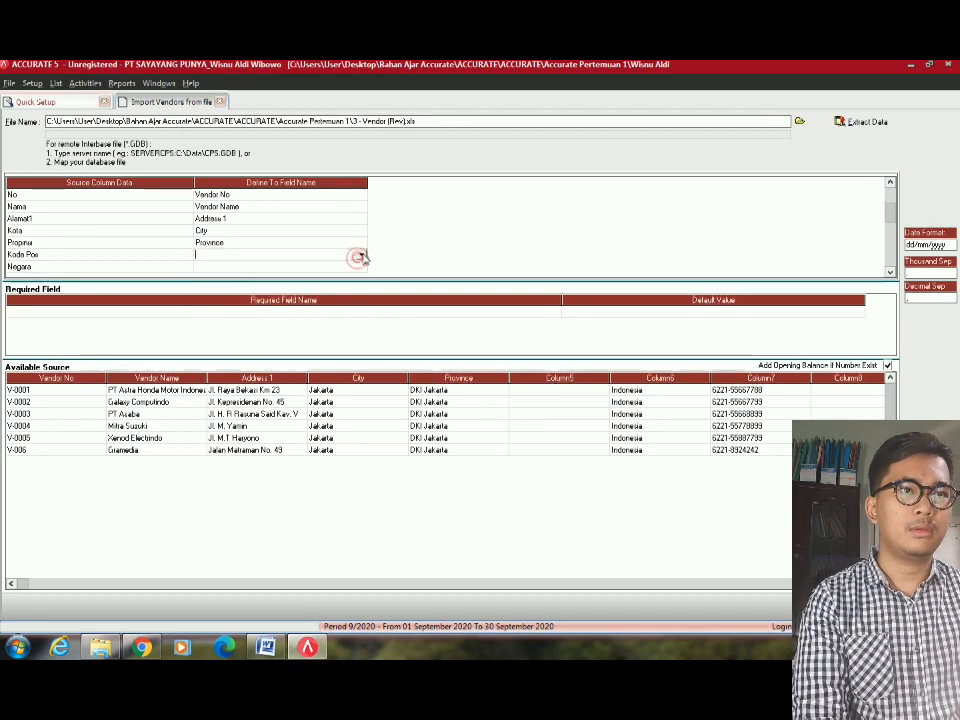
left_click(360, 254)
left_click(242, 301)
left_click(362, 267)
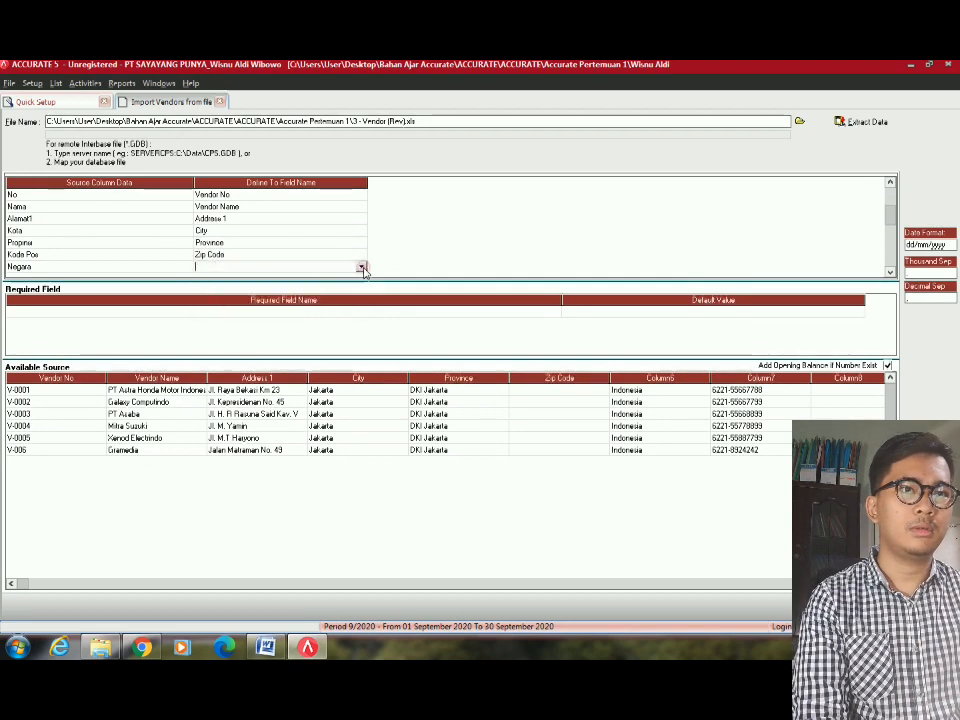
left_click(362, 269)
left_click(216, 313)
left_click(298, 240)
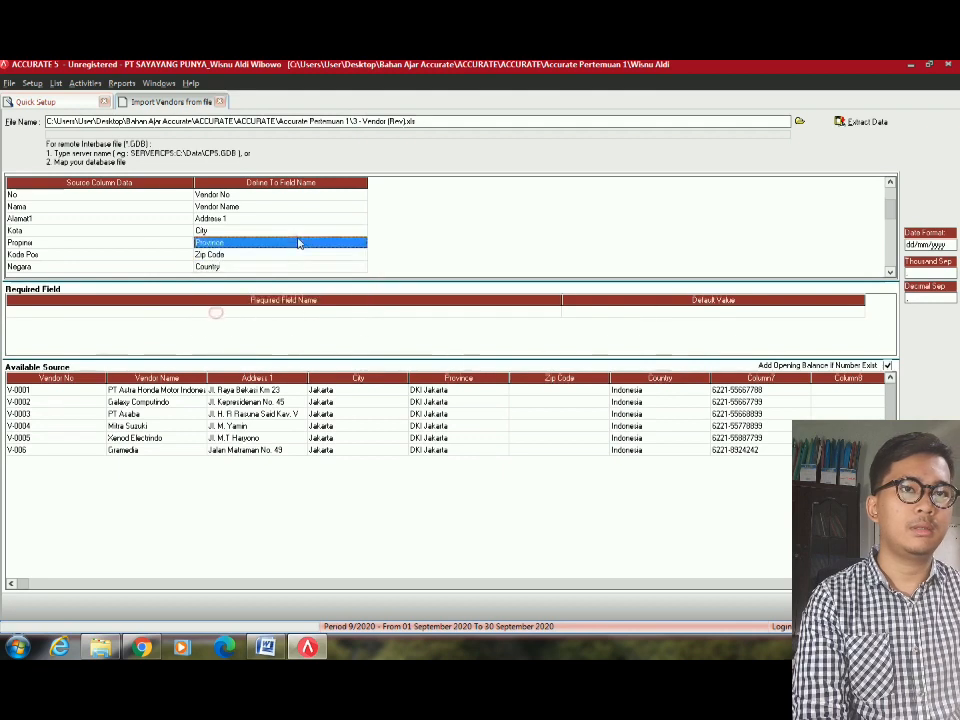
Map Telepon to Phone No and Faksimil to Fax No.
scroll(293, 256, "down", 6)
left_click(353, 230)
left_click(352, 231)
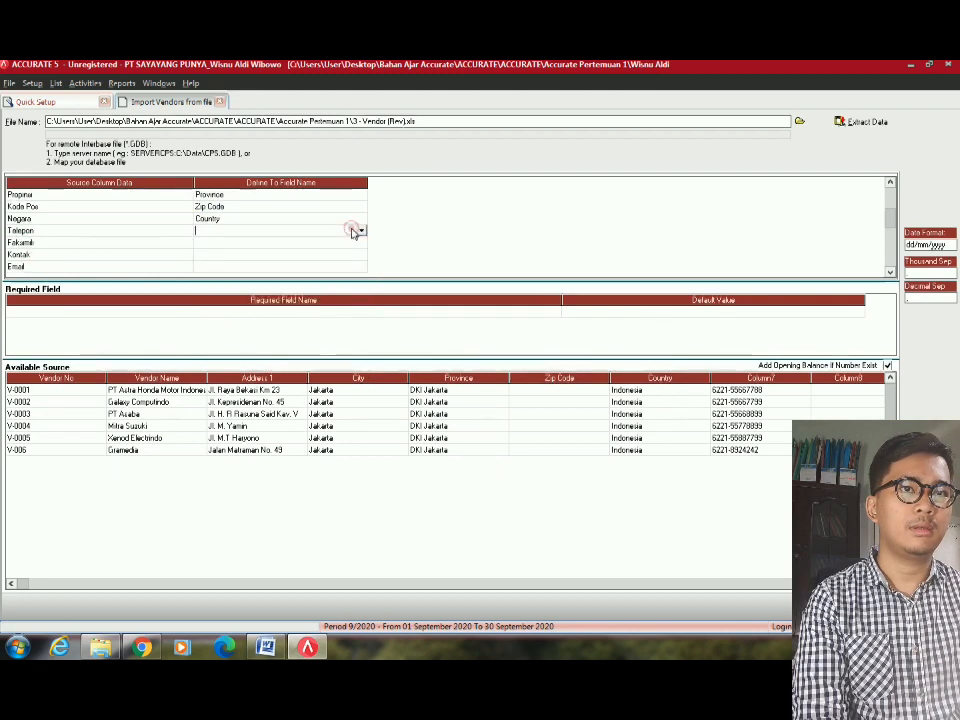
left_click(361, 231)
left_click(216, 276)
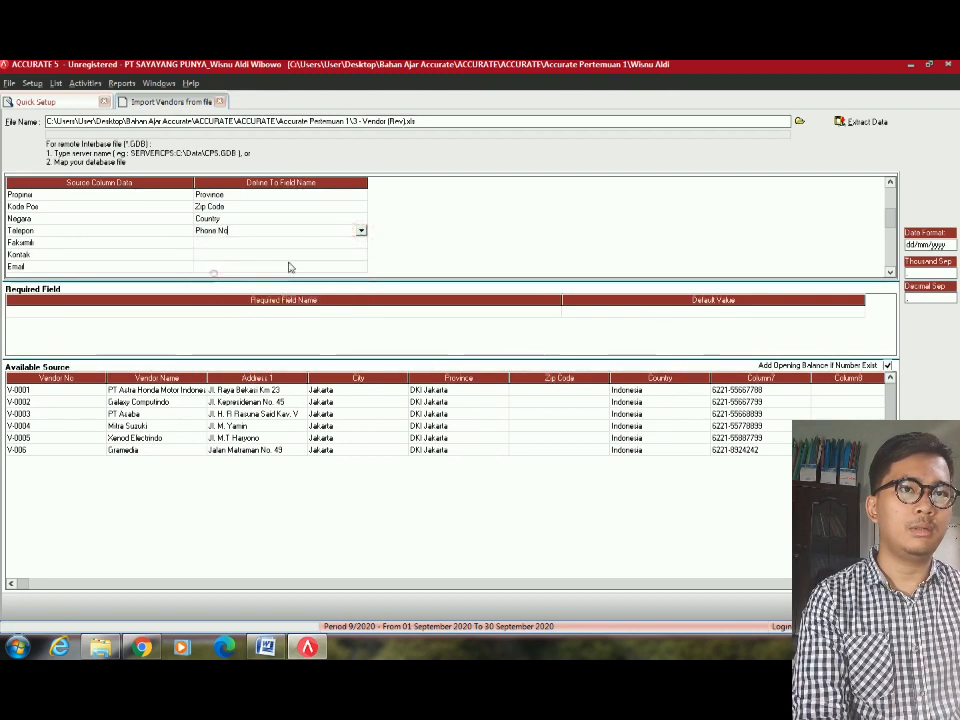
left_click(306, 244)
left_click(306, 245)
left_click(361, 244)
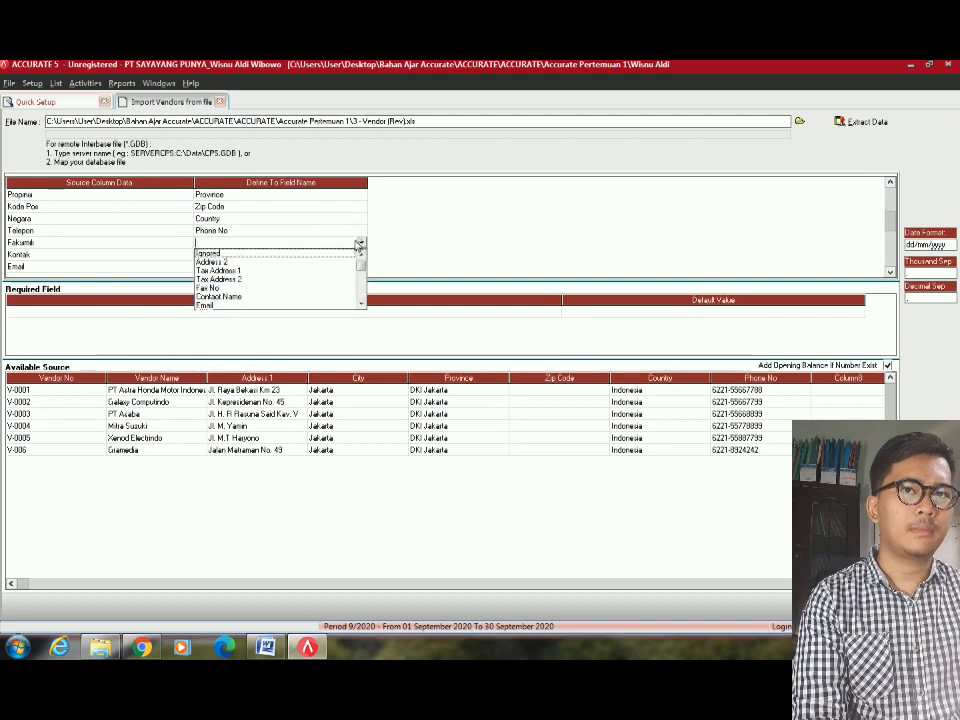
left_click(230, 285)
Map Kontak to Contact Name and Email to Email.
left_click(116, 255)
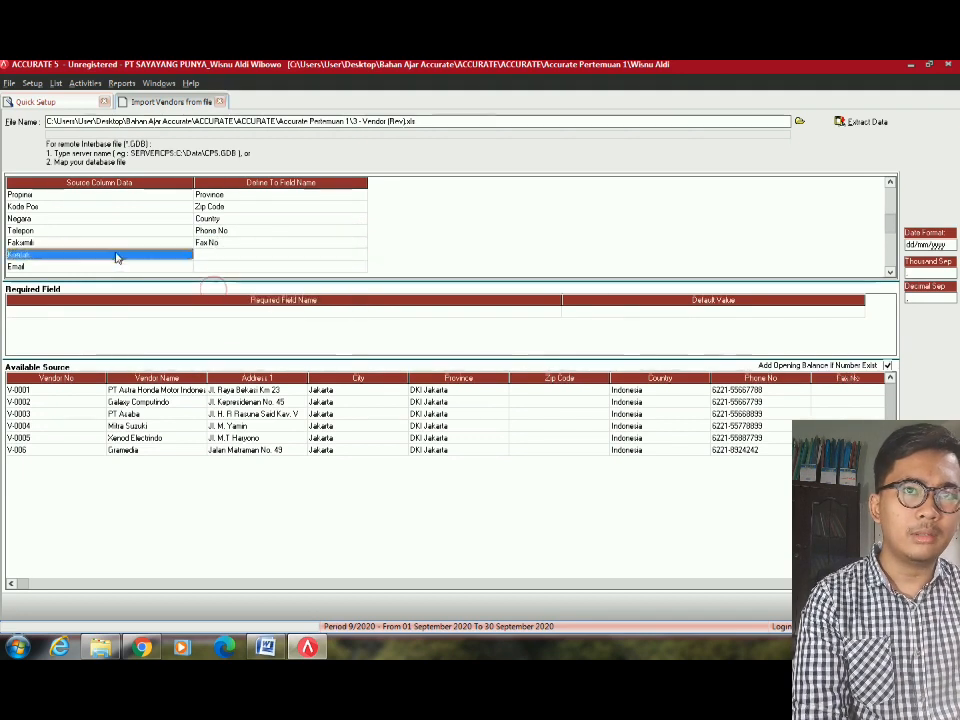
left_click(359, 257)
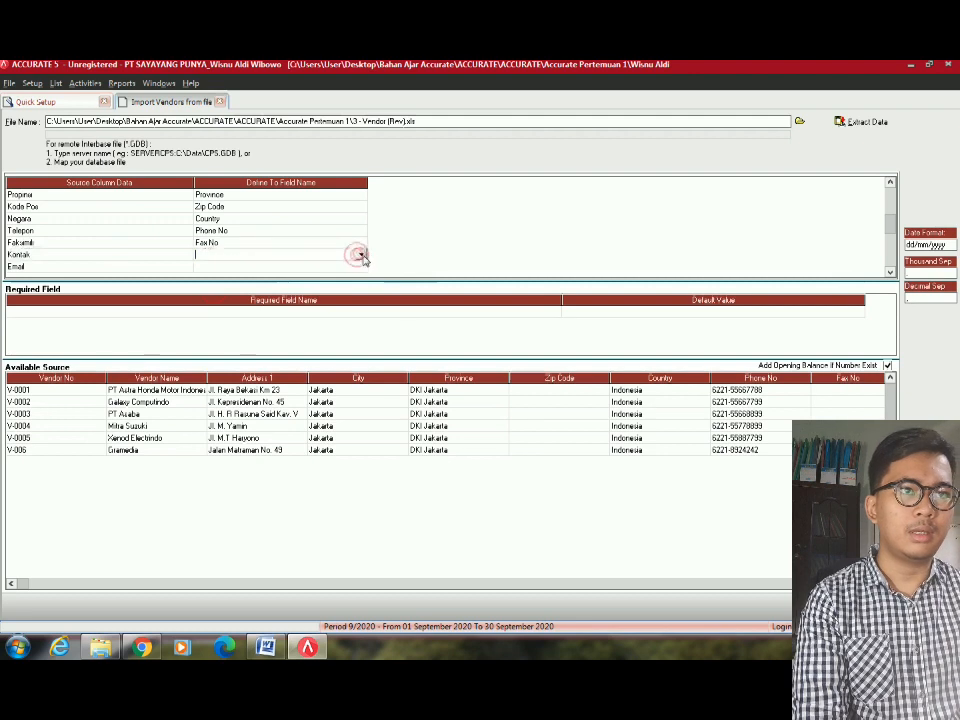
left_click(362, 256)
left_click(227, 301)
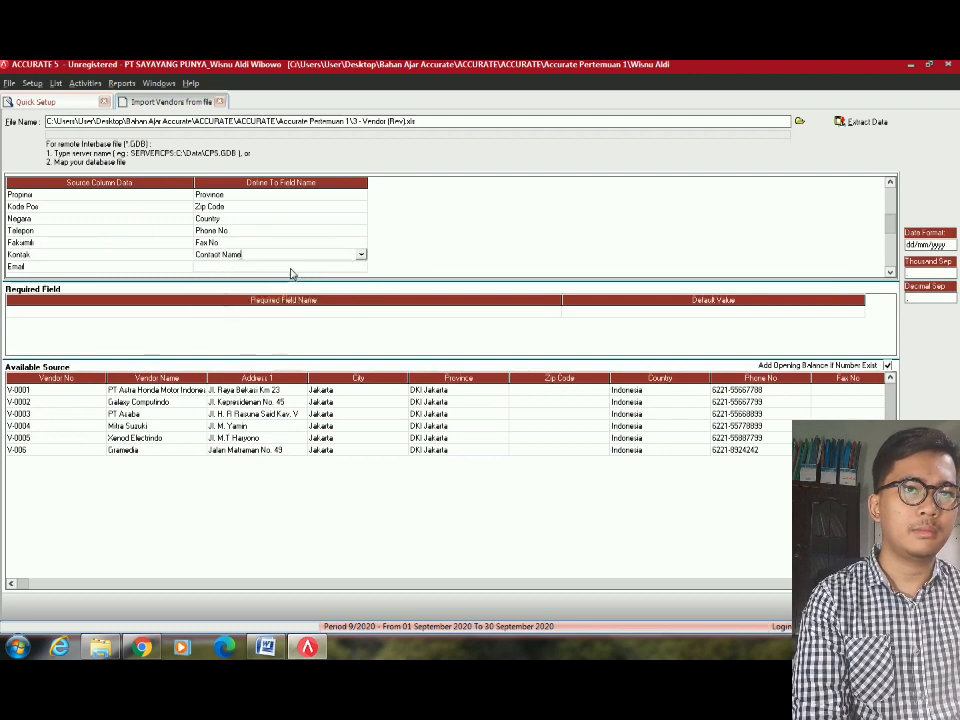
left_click(291, 267)
left_click(361, 268)
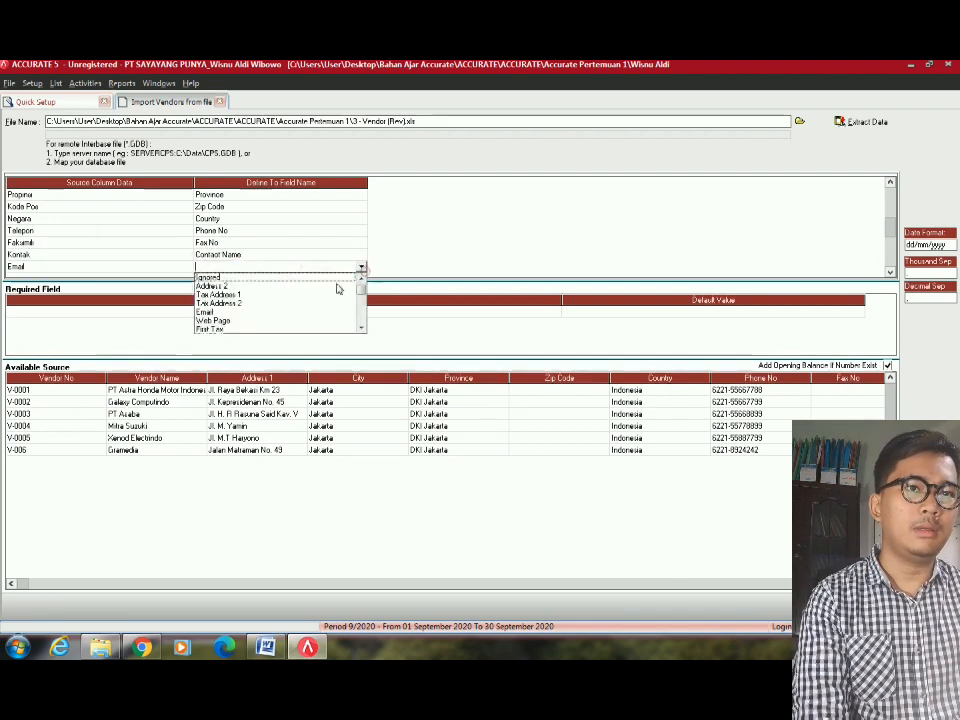
left_click(242, 314)
Map Website to Web Page and NPWP to Tax Number.
scroll(266, 252, "down", 6)
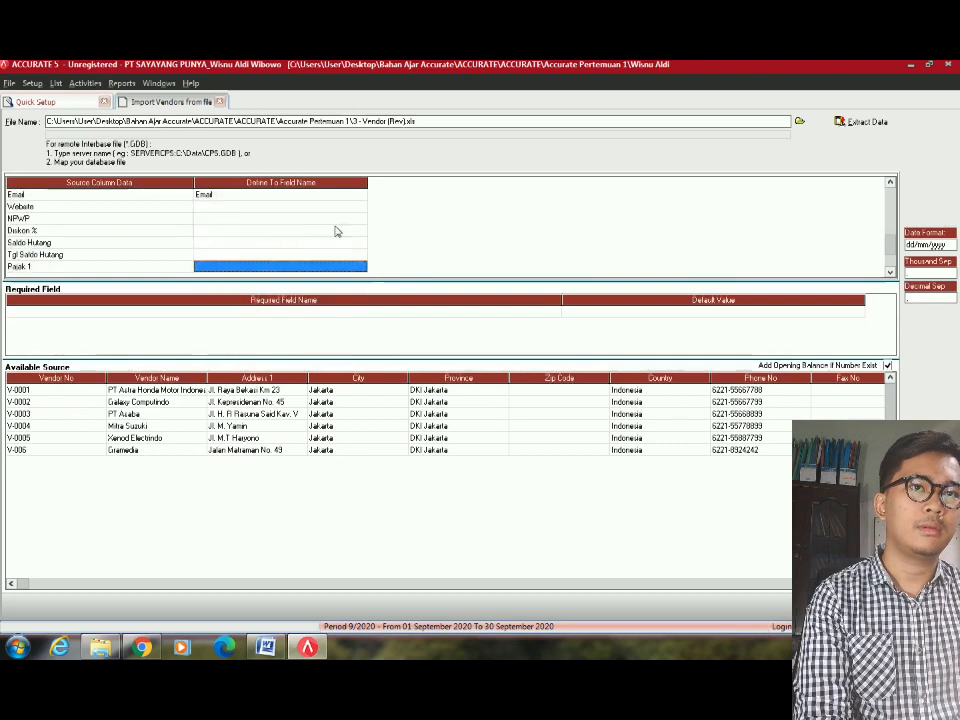
left_click(336, 206)
left_click(360, 206)
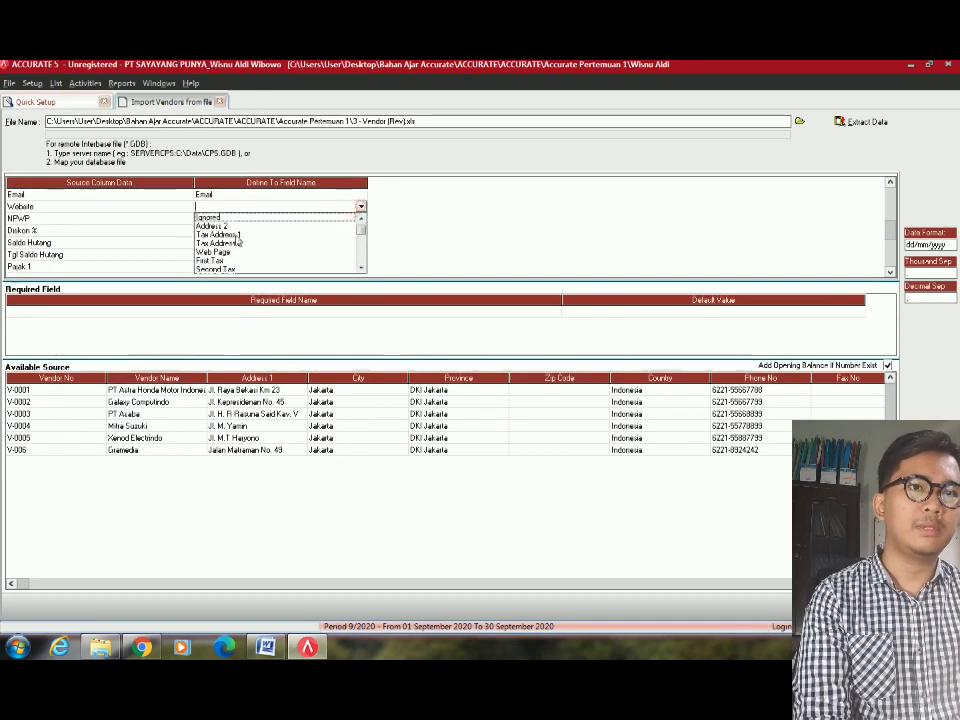
left_click(224, 253)
left_click(349, 219)
left_click(343, 217)
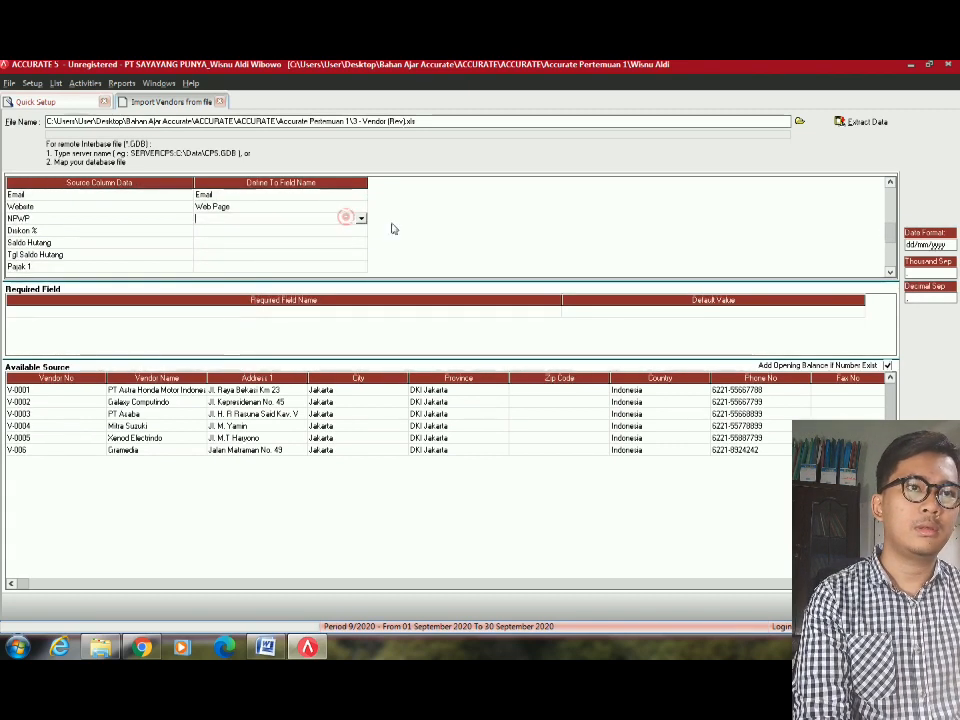
left_click(360, 218)
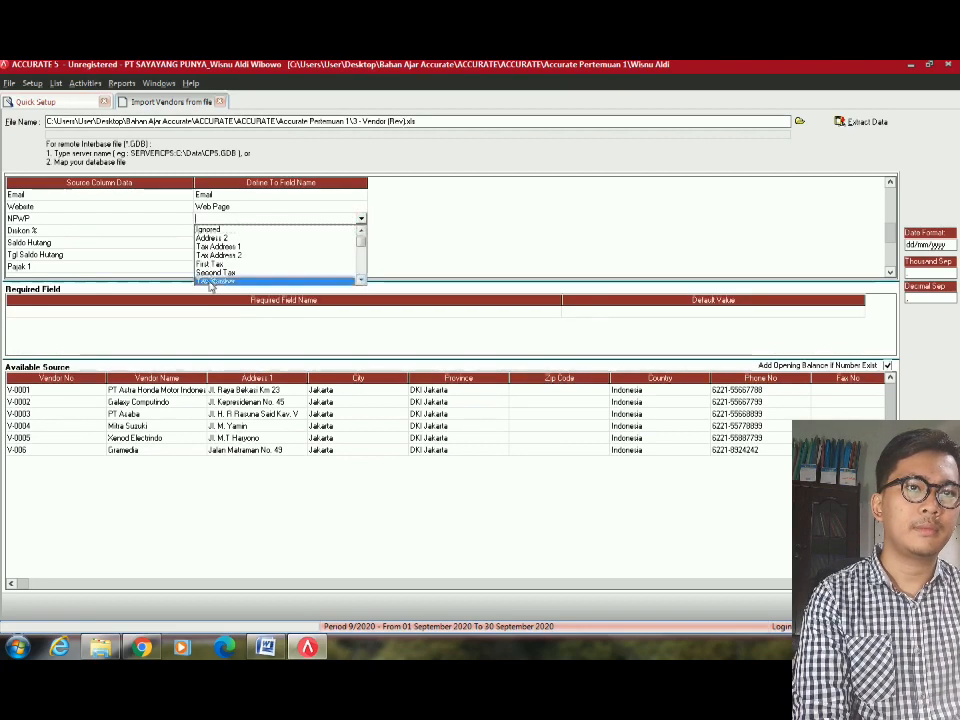
left_click(240, 279)
Map the Diskon % column to Default Description.
left_click(336, 230)
left_click(360, 230)
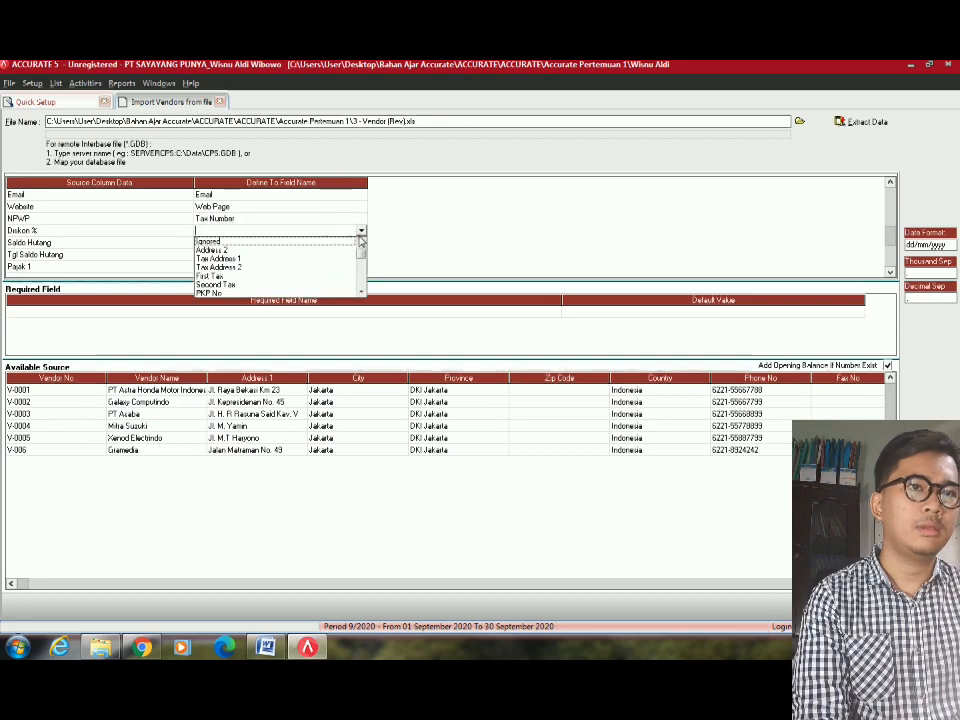
scroll(308, 270, "down", 5)
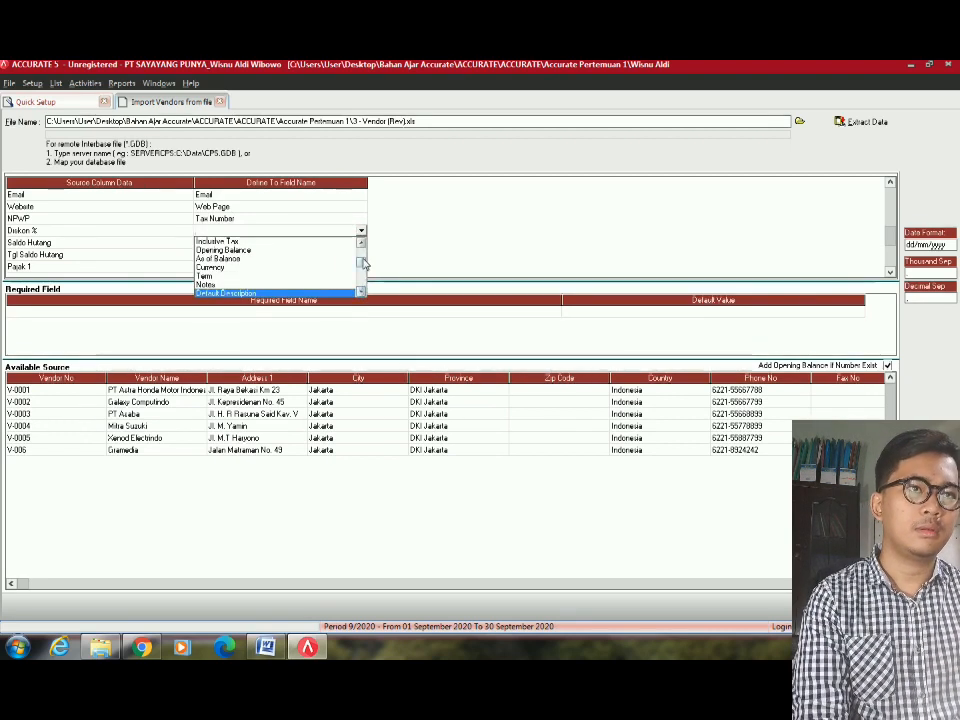
left_click_drag(363, 262, 362, 244)
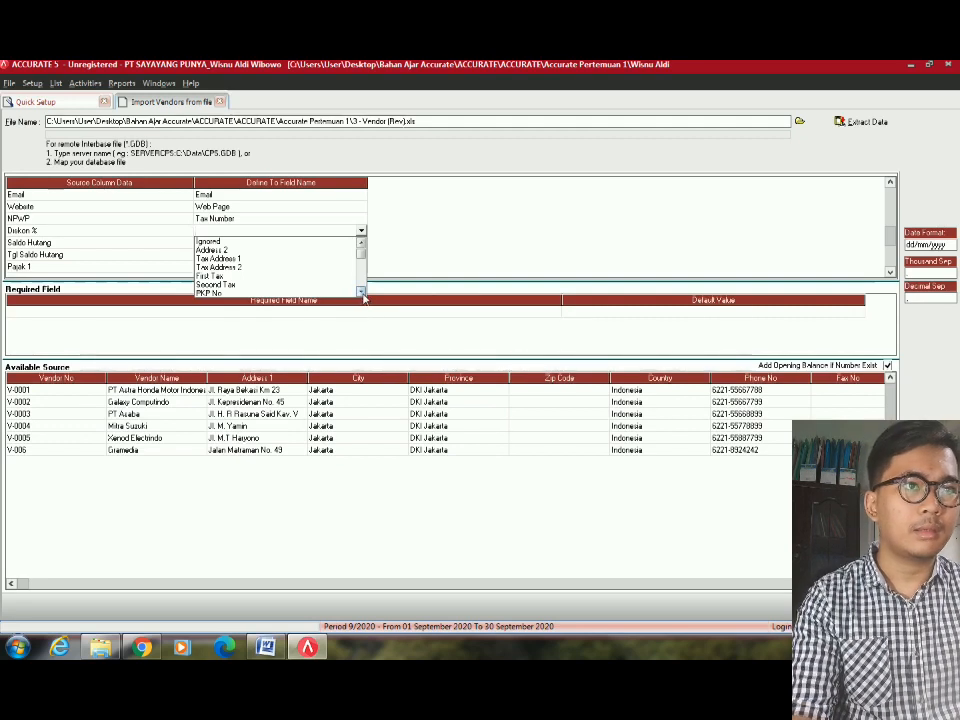
left_click(361, 291)
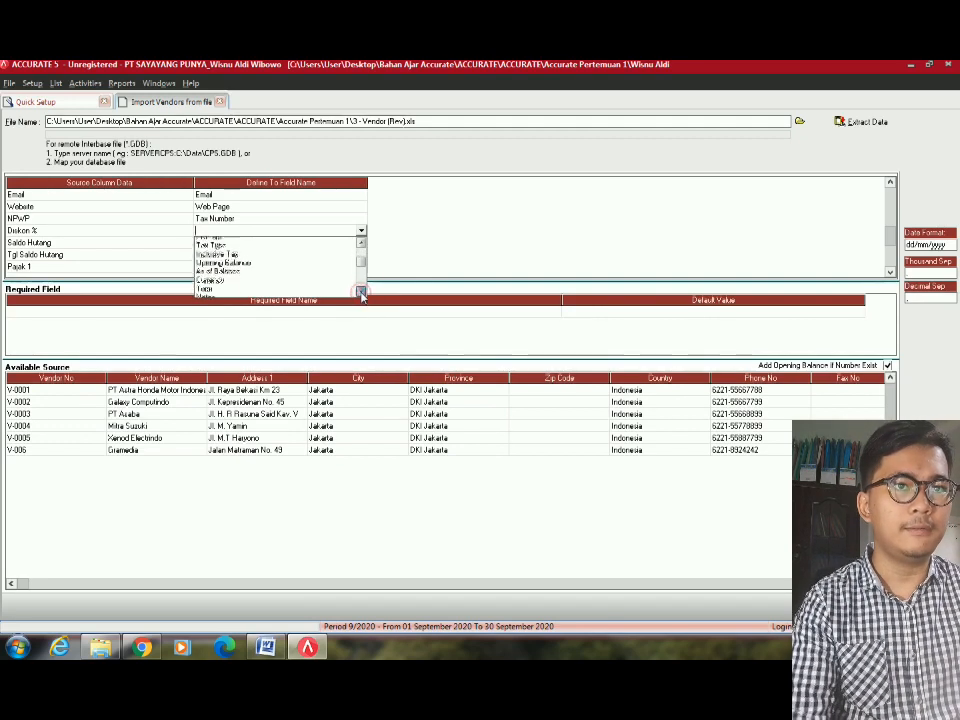
left_click(253, 268)
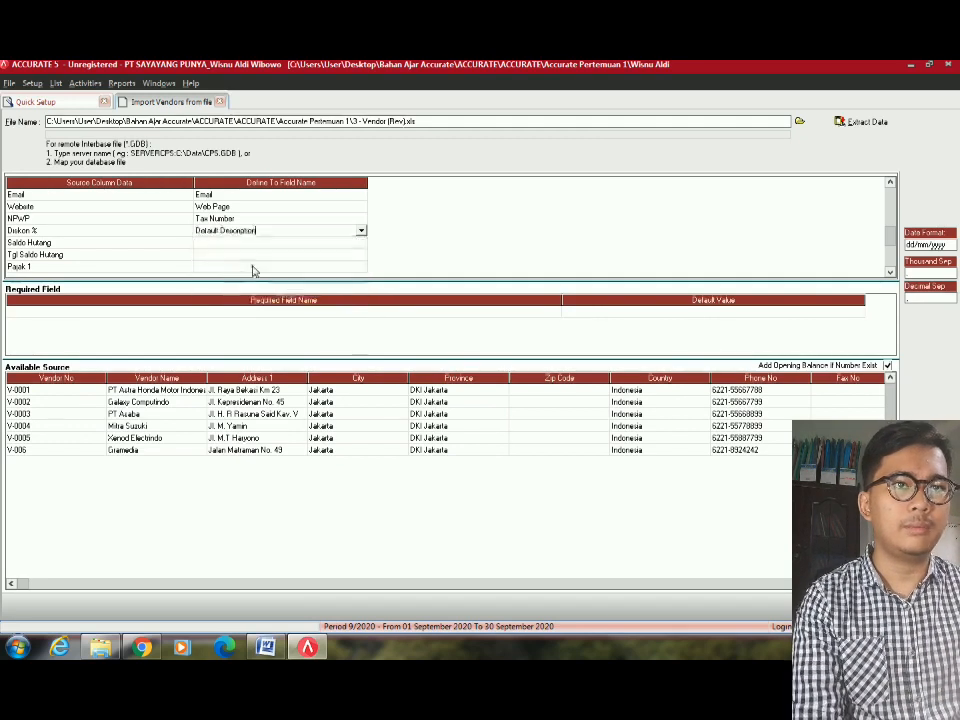
Map Saldo Hutang to Opening Balance.
left_click(312, 247)
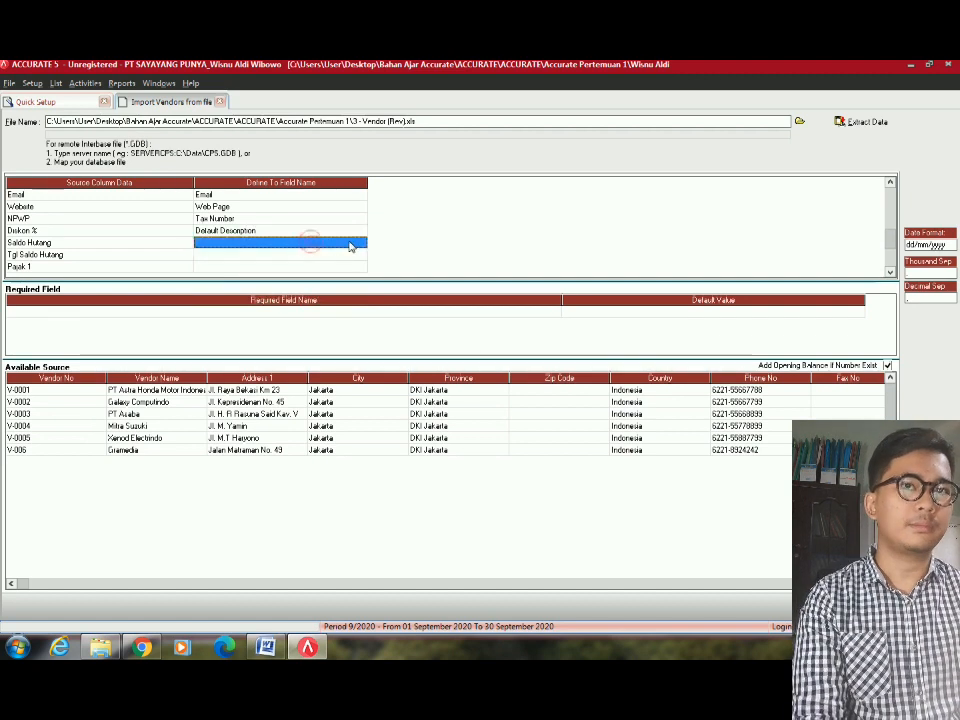
left_click(350, 245)
left_click(360, 244)
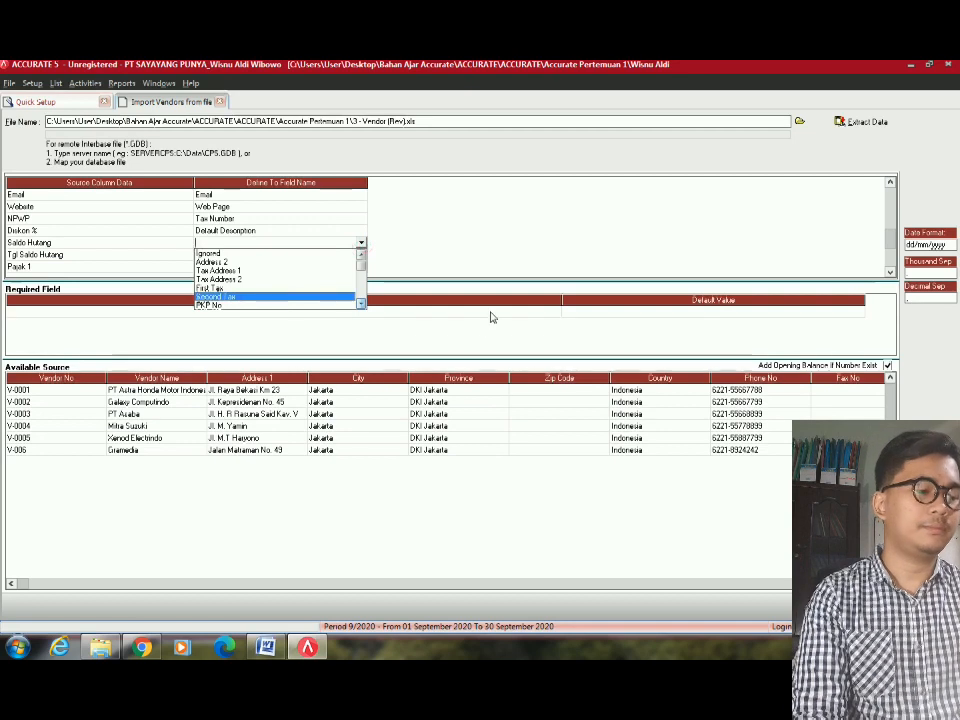
key("Down")
key("Down")
key("Down")
key("Down")
key("Down")
key("Down")
key("Down")
key("Down")
key("Down")
key("Down")
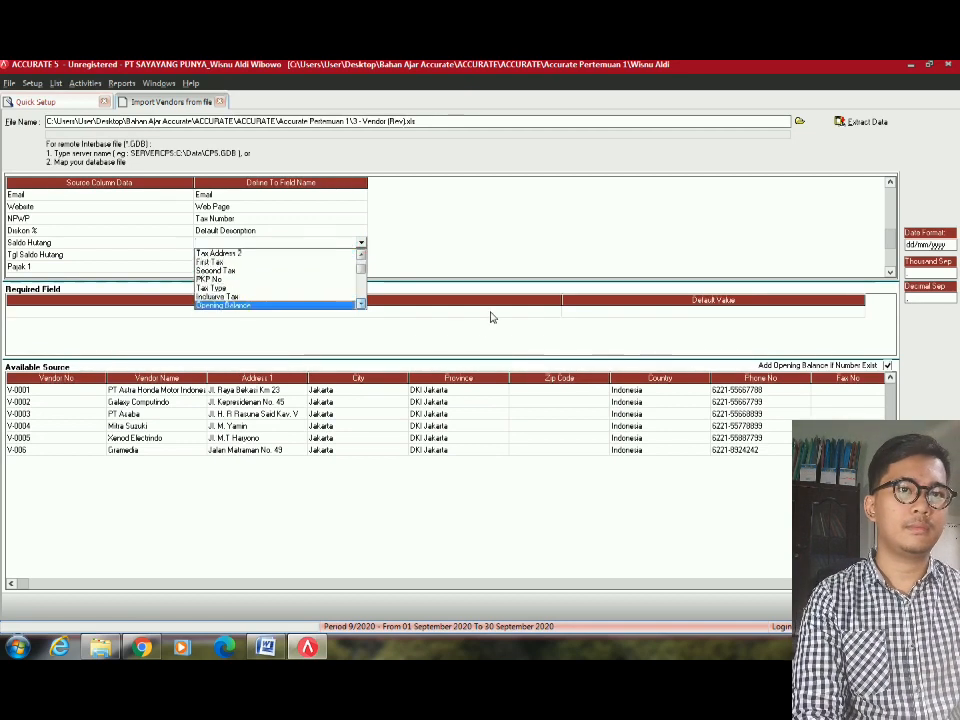
key("Down")
key("Down")
key("Down")
key("Down")
key("Down")
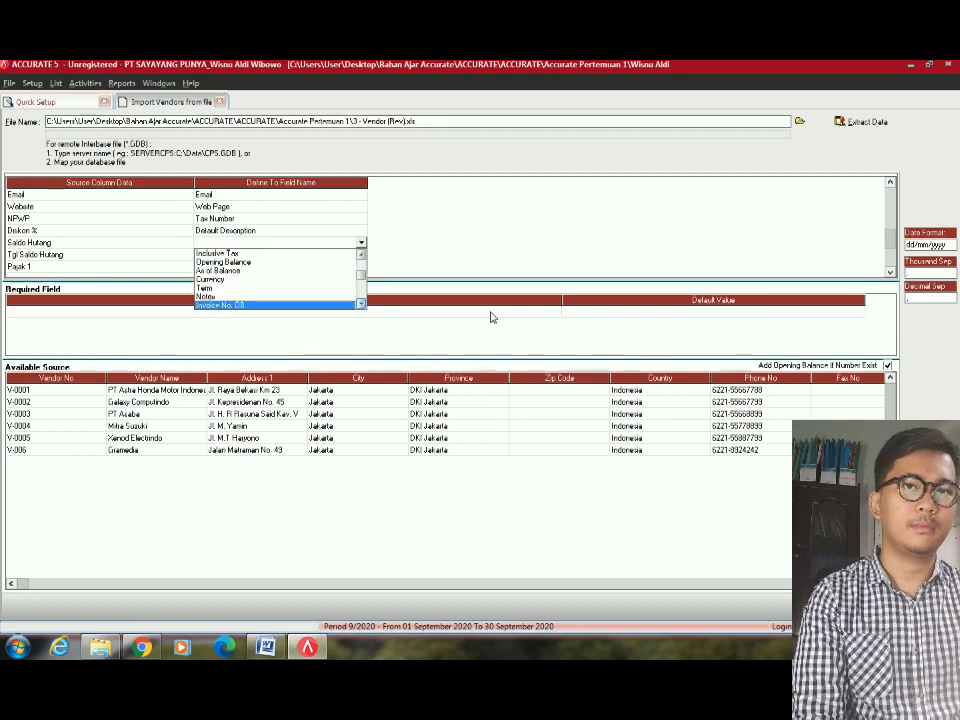
left_click(234, 263)
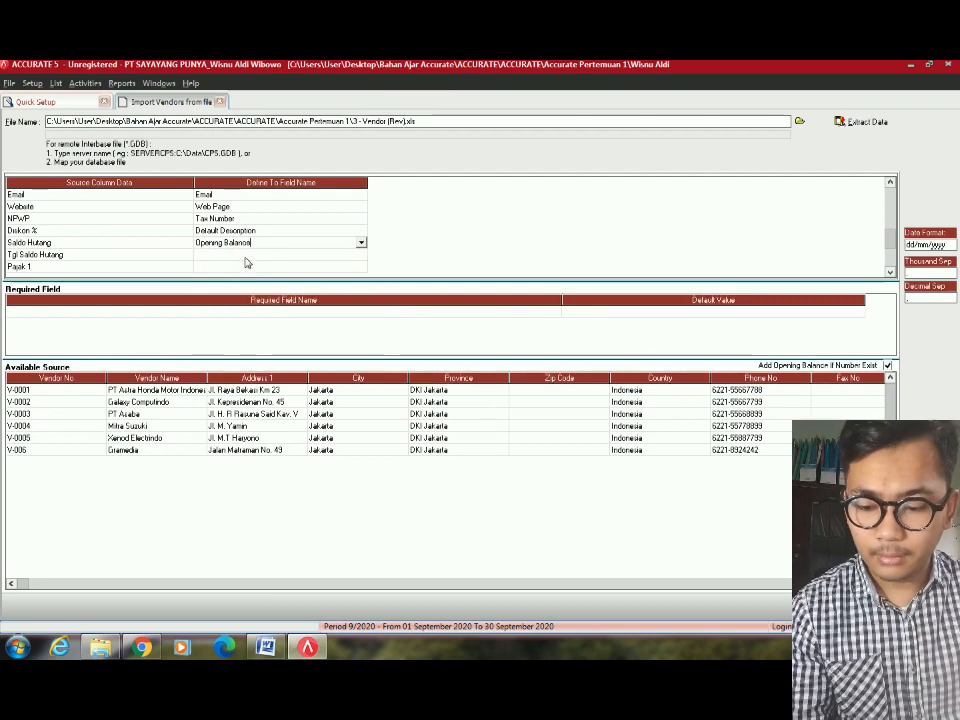
Map Tgl Saldo Hutang to As of Balance and Pajak 1 to First Tax.
left_click(306, 256)
left_click(307, 253)
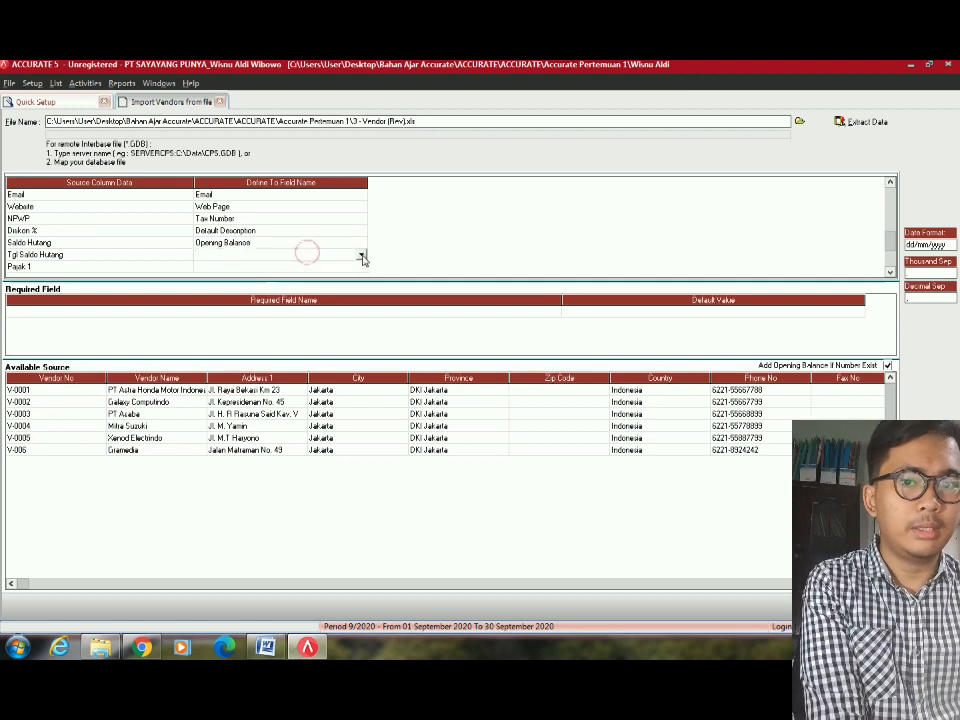
left_click(362, 256)
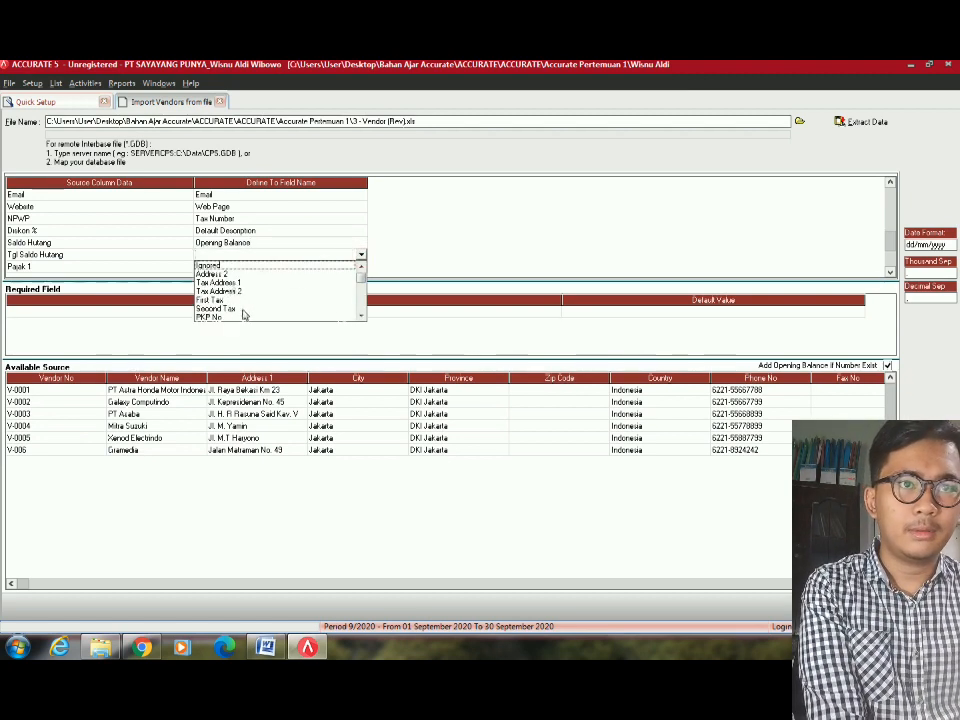
scroll(362, 316, "down", 2)
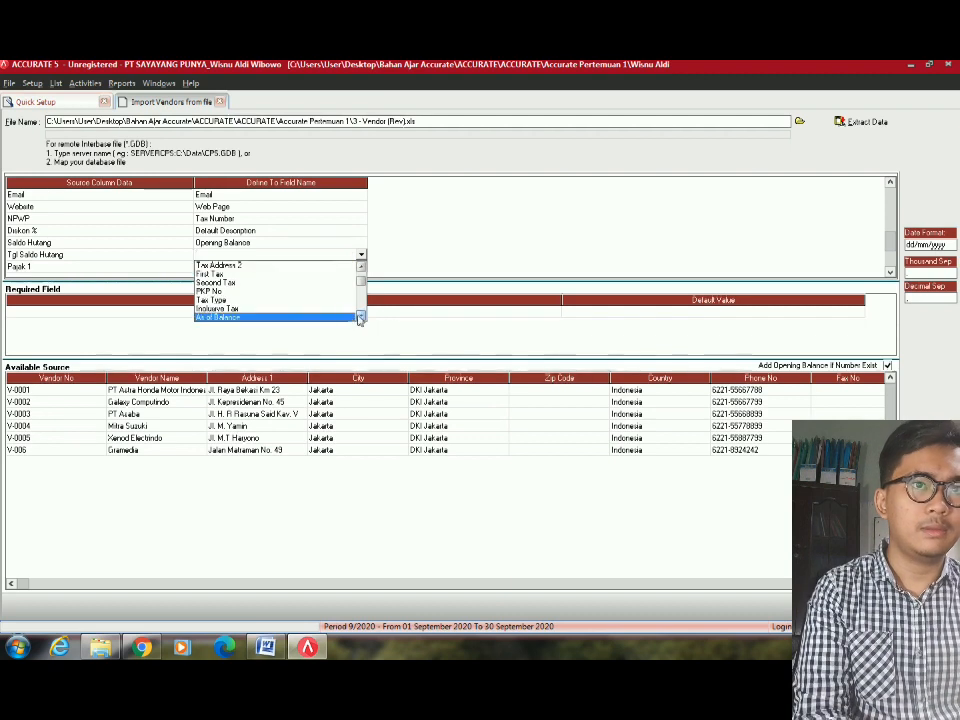
left_click(350, 317)
left_click(356, 267)
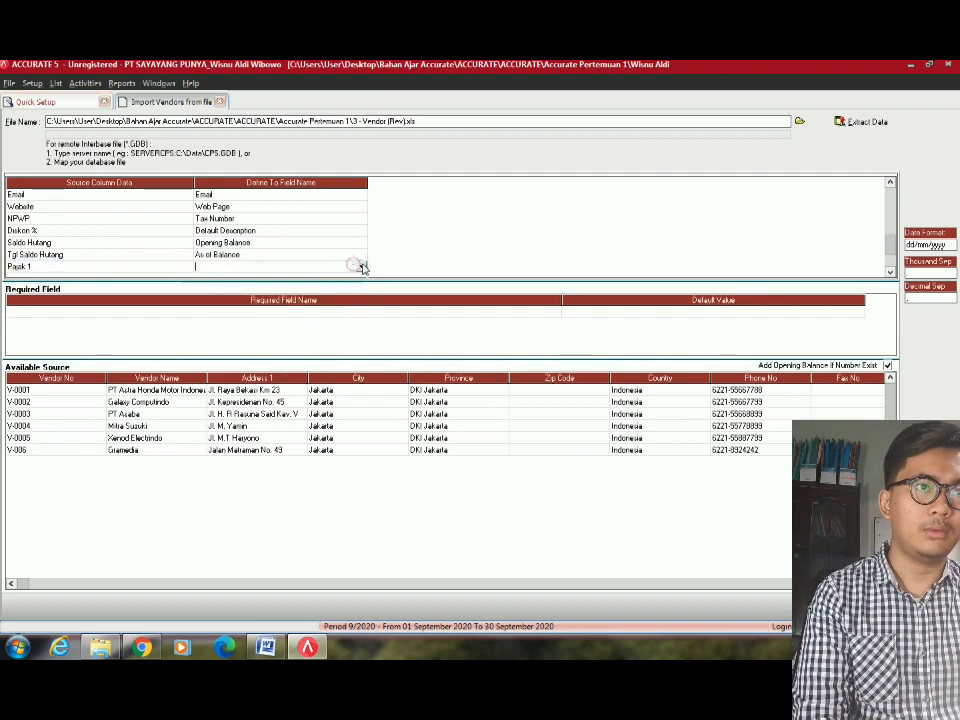
left_click(362, 266)
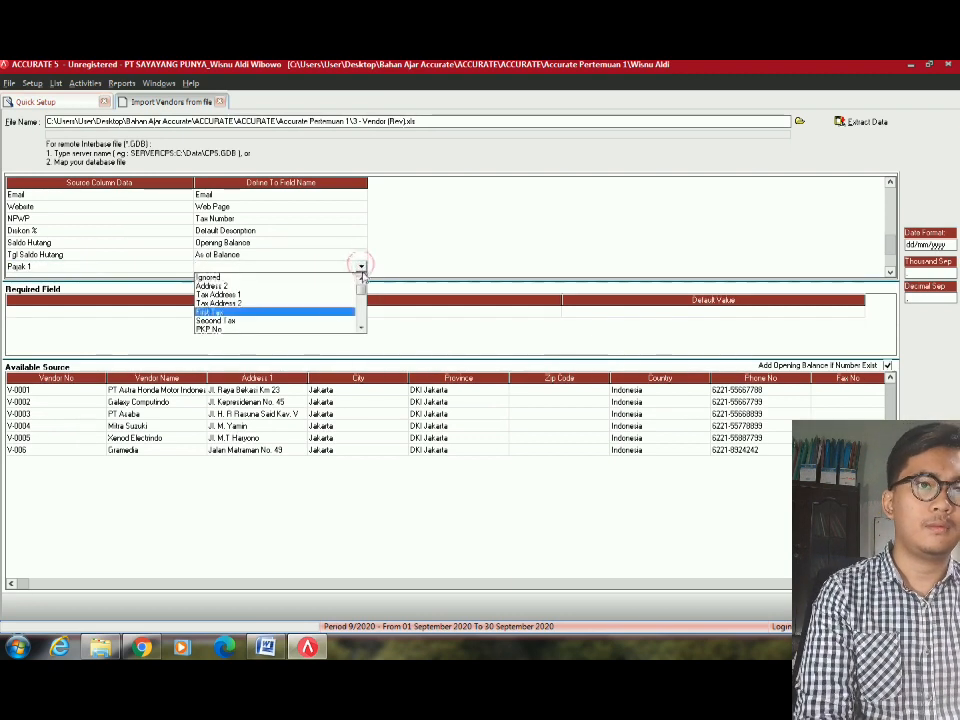
left_click(221, 313)
Match the first tax source PPN 10% to the PPN tax code and confirm.
left_click(231, 96)
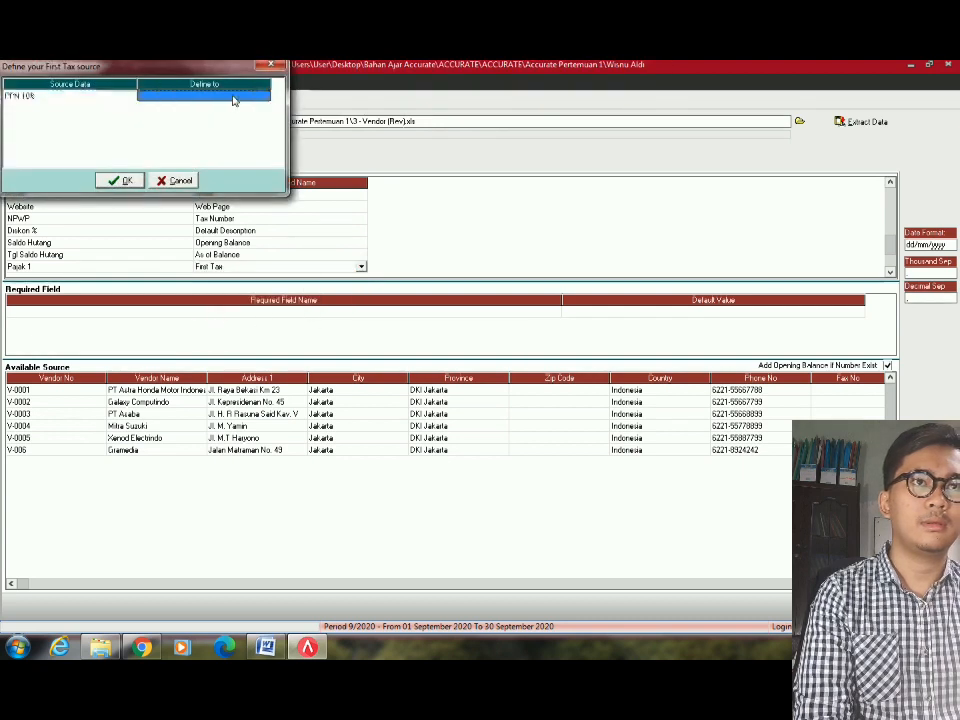
left_click(231, 96)
left_click(265, 97)
left_click(176, 108)
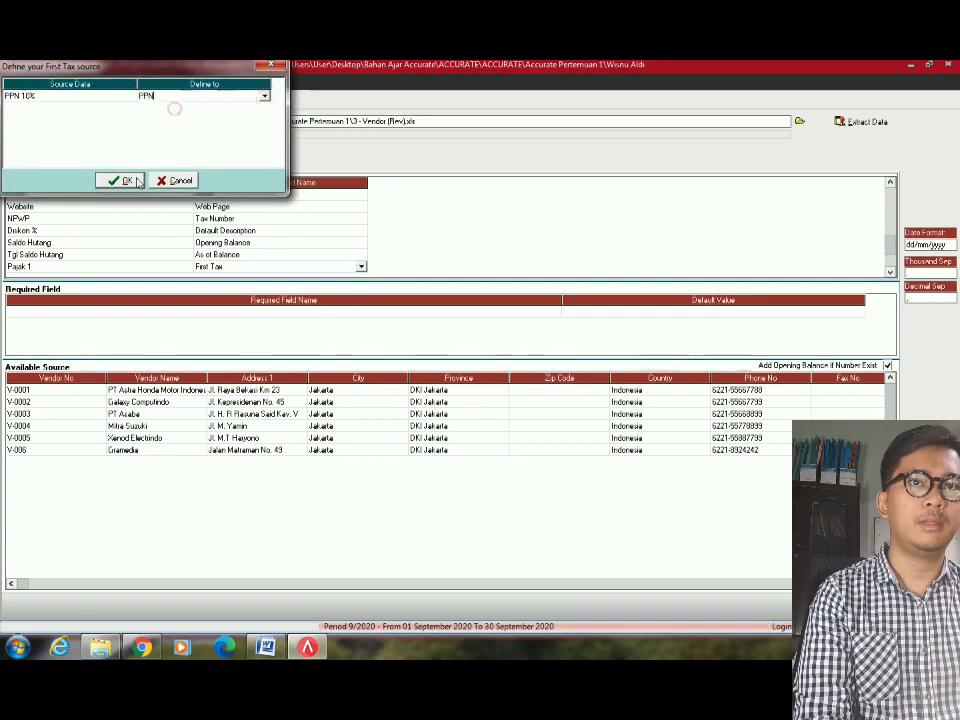
left_click(135, 181)
Map Pajak 2 to Second Tax, matching it to PPN.
scroll(298, 259, "down", 4)
left_click(311, 231)
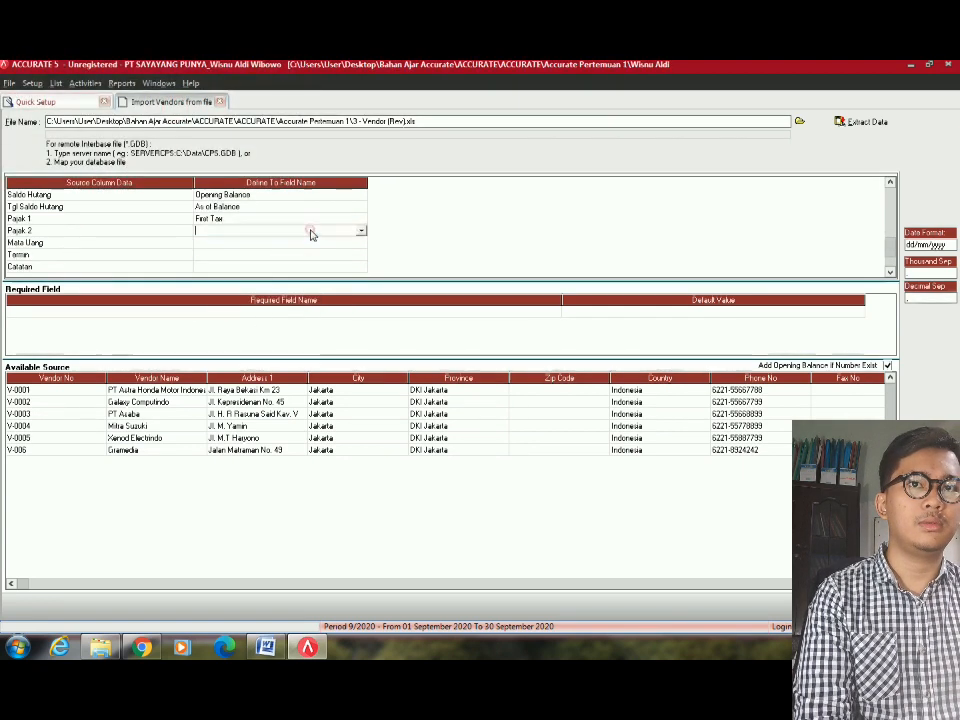
left_click(361, 230)
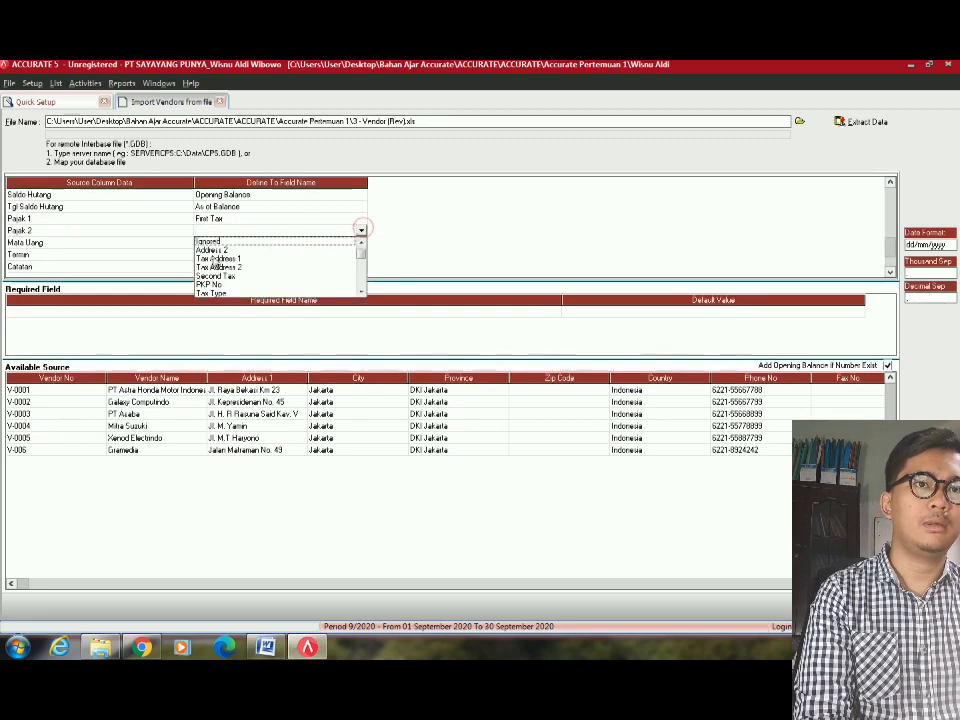
left_click(220, 276)
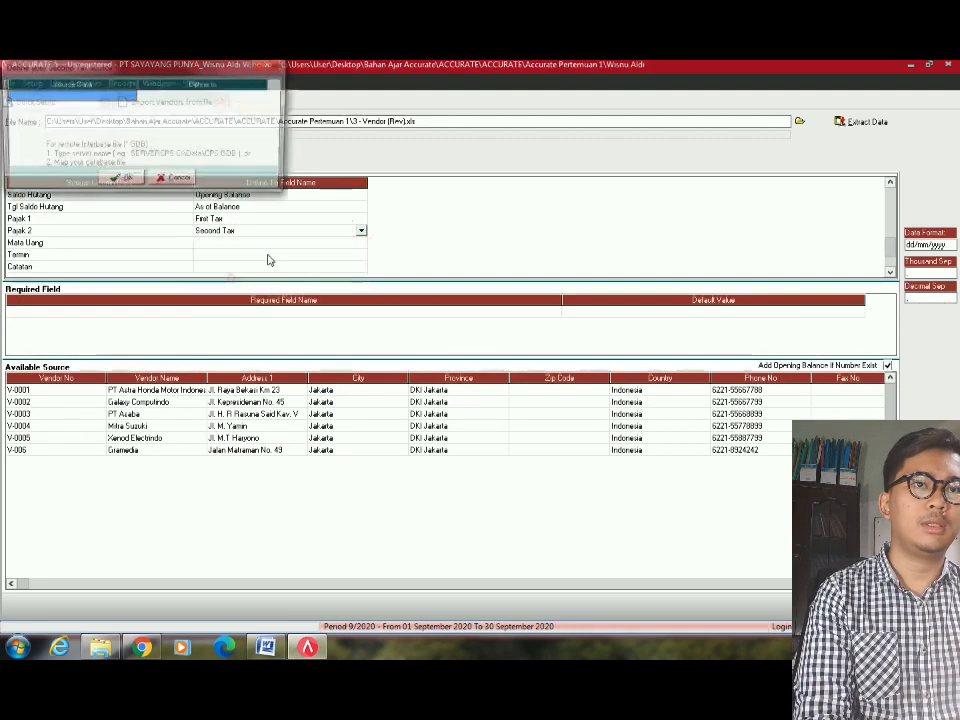
left_click(250, 98)
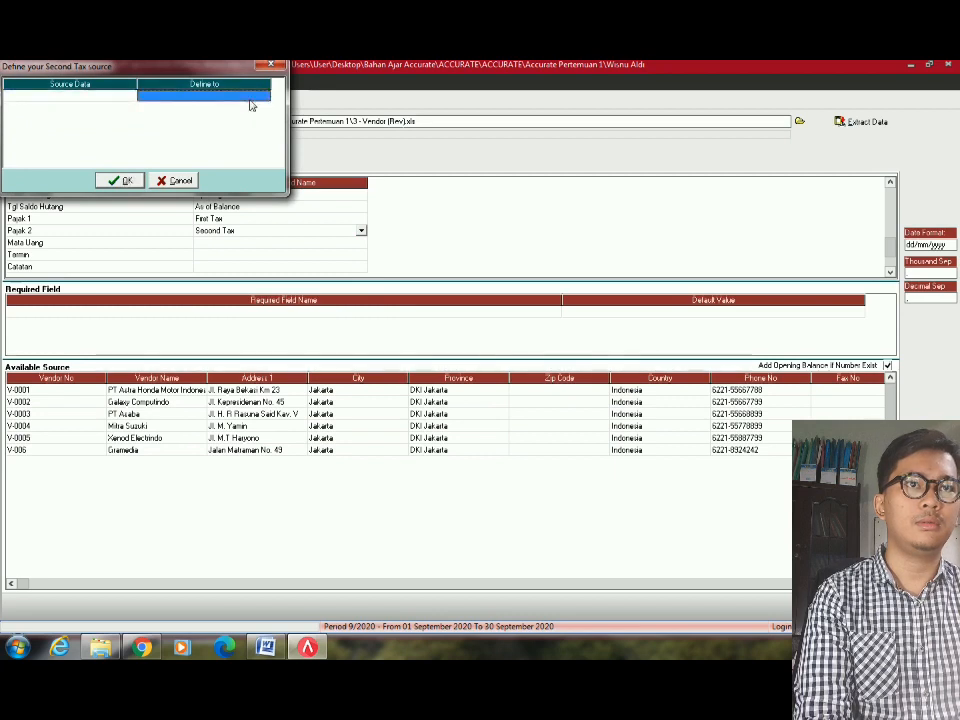
left_click(249, 98)
left_click(263, 97)
left_click(220, 106)
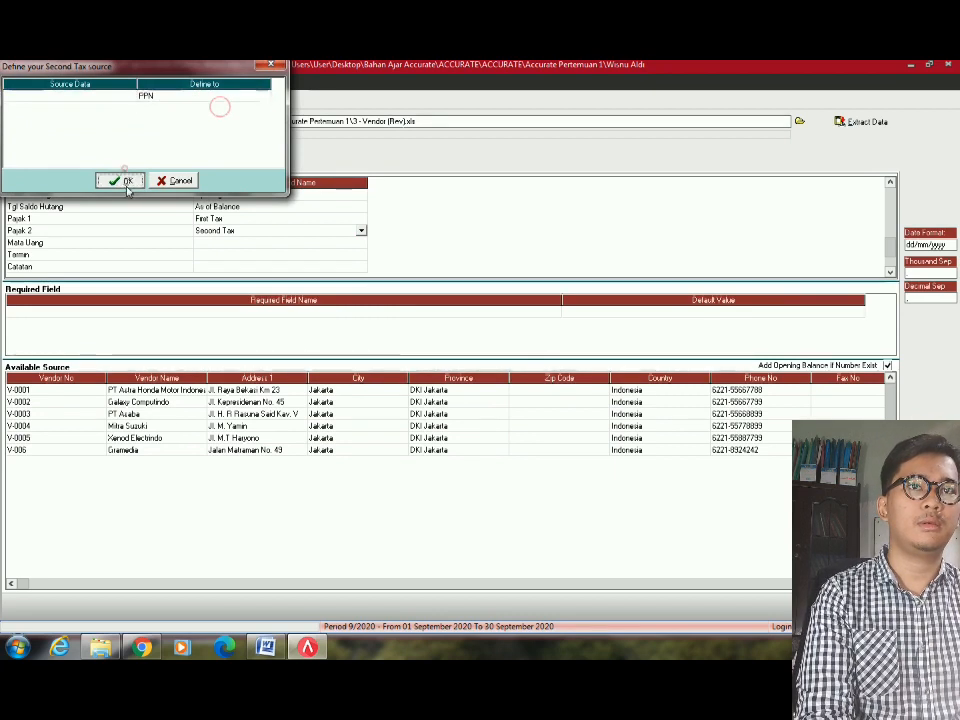
left_click(124, 180)
Map the Mata Uang column to Currency.
left_click(264, 244)
left_click(263, 241)
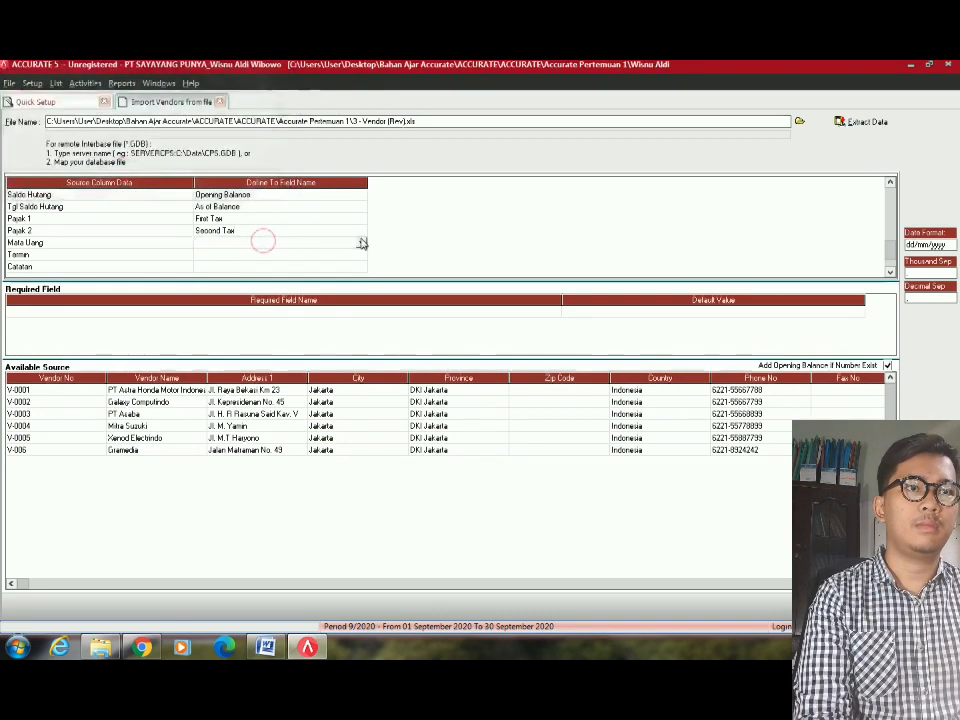
left_click(361, 242)
left_click(250, 308)
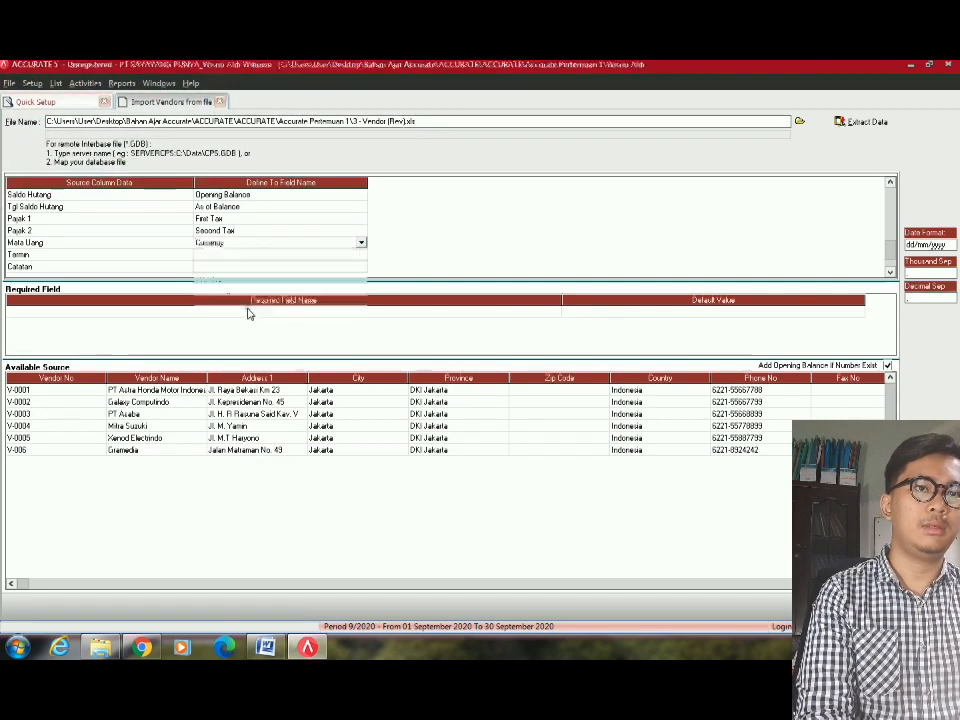
Match source currencies IDR to IDR and USD to USD, then confirm.
left_click(242, 98)
left_click(240, 98)
left_click(264, 97)
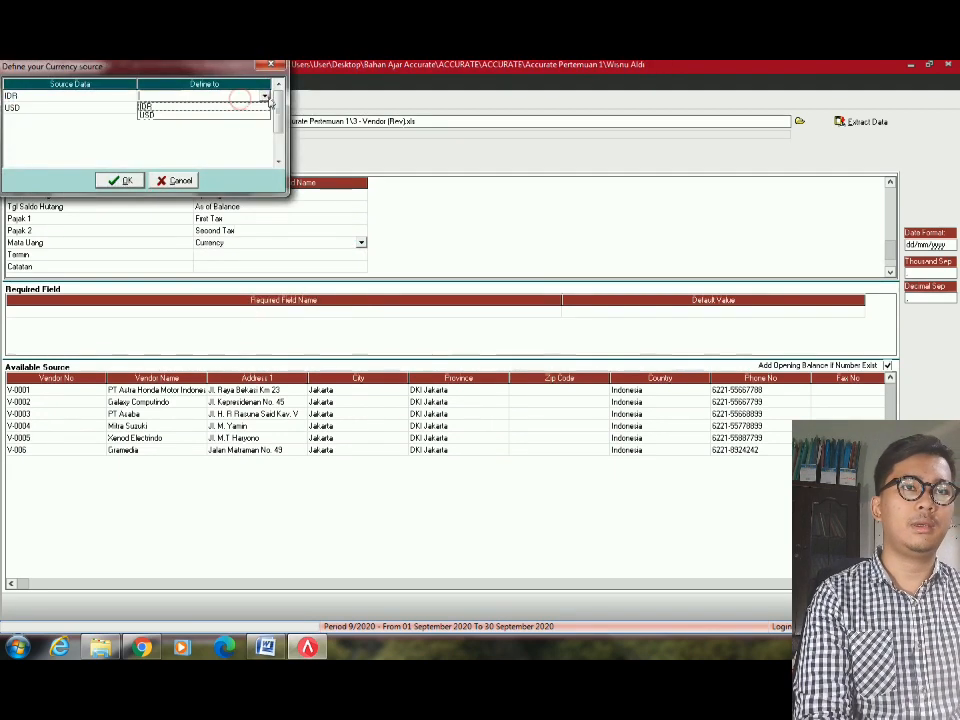
left_click(264, 97)
left_click(266, 97)
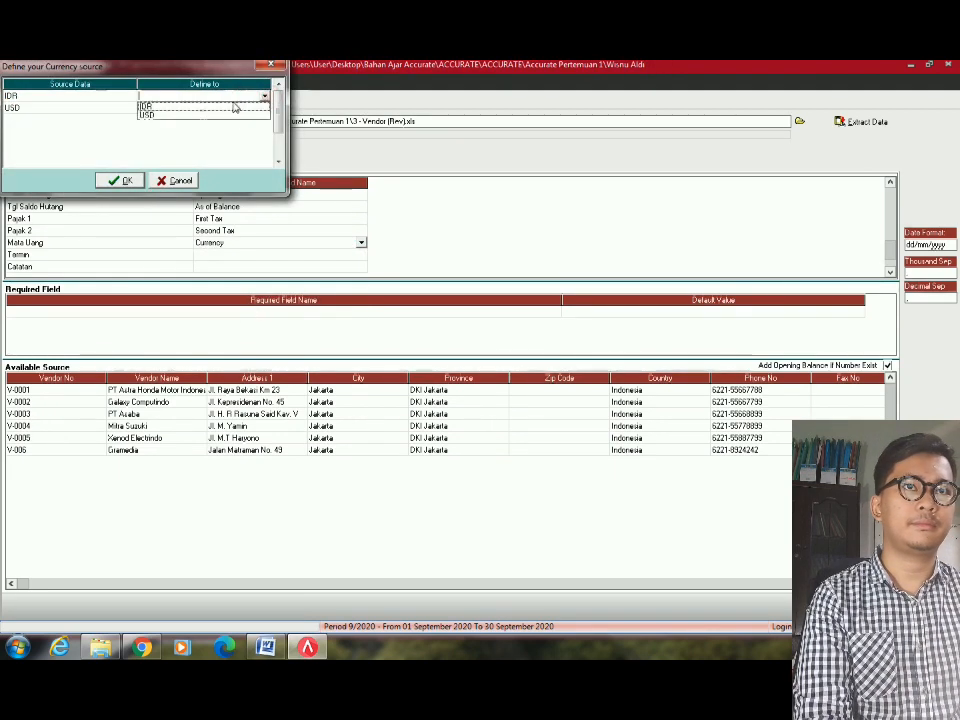
left_click(236, 103)
left_click(251, 109)
left_click(248, 107)
left_click(264, 108)
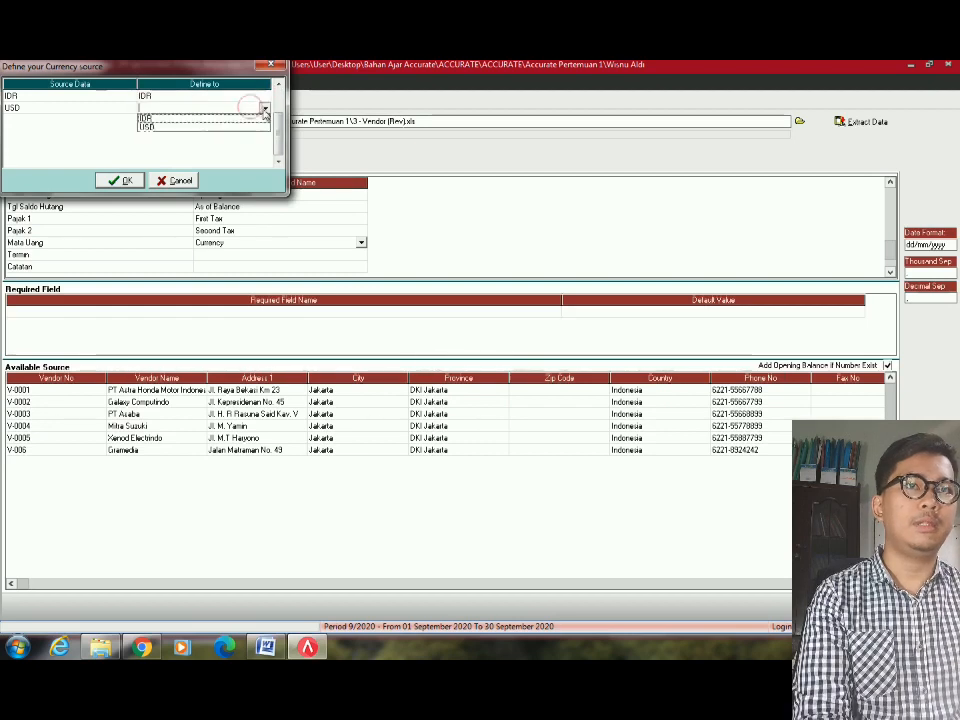
left_click(191, 127)
left_click(120, 180)
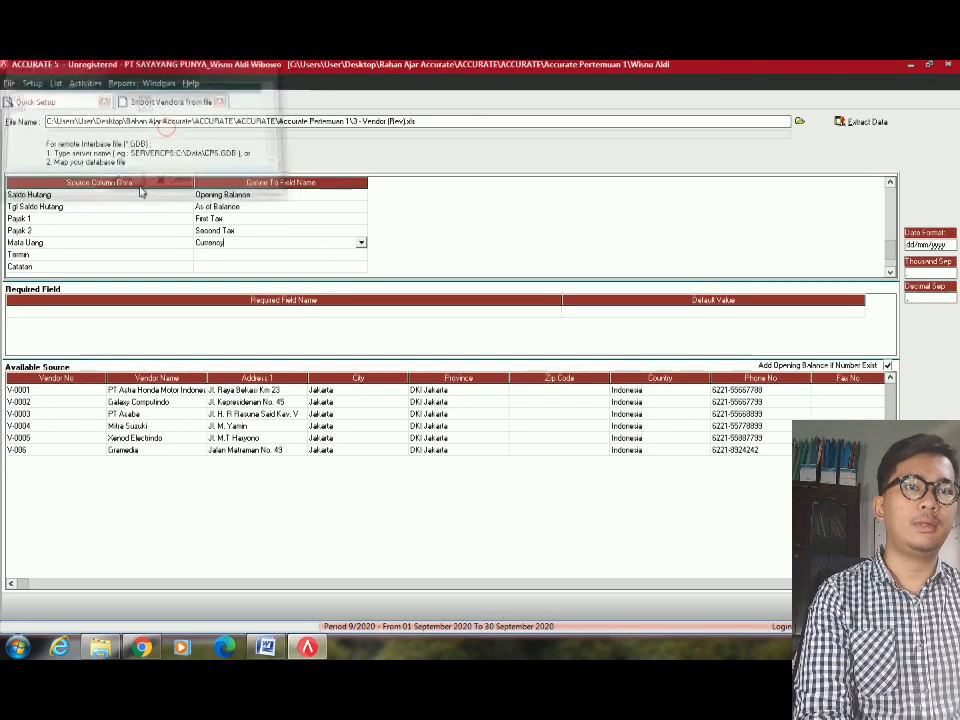
Bring up the target field choices for the Termin row.
left_click(344, 253)
left_click(353, 253)
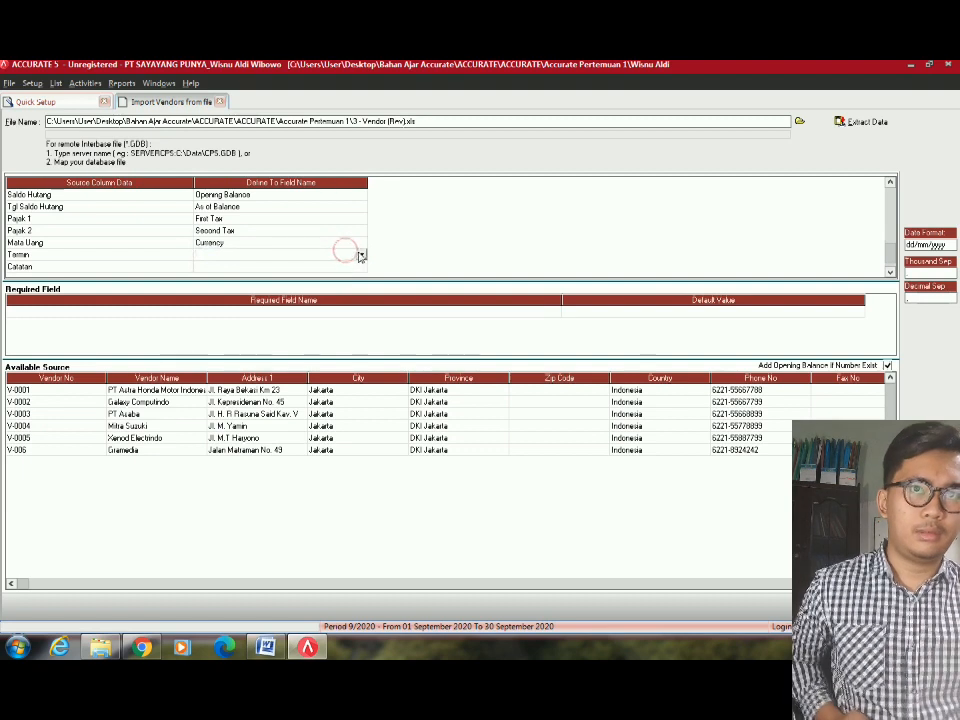
left_click(361, 255)
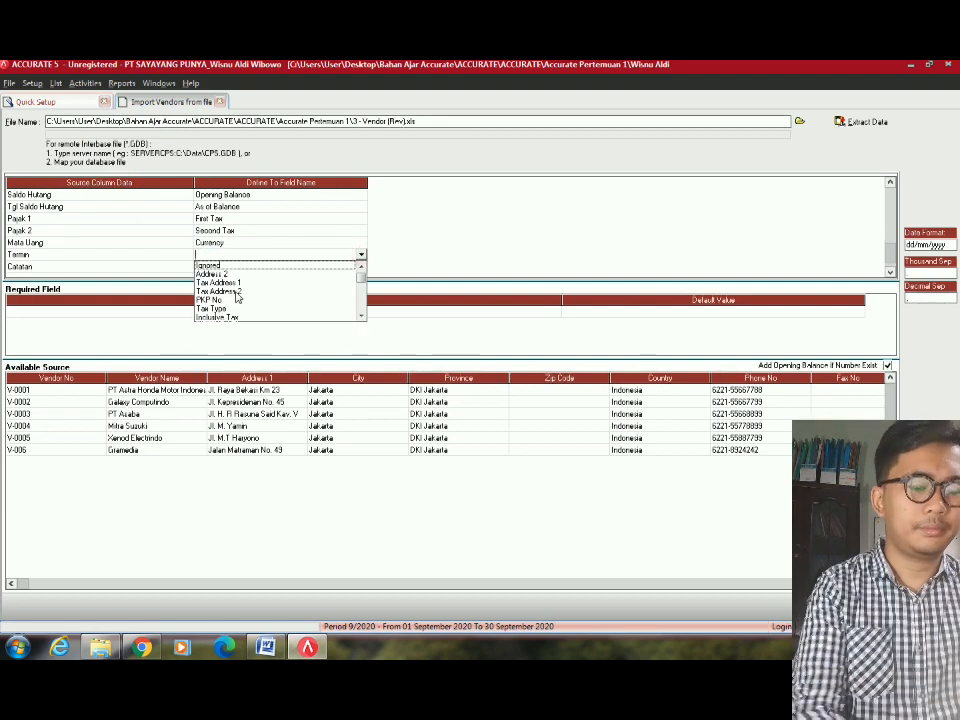
Set Termin's target to Term and match 2/10 N/30 to the same term.
type("te")
key("Return")
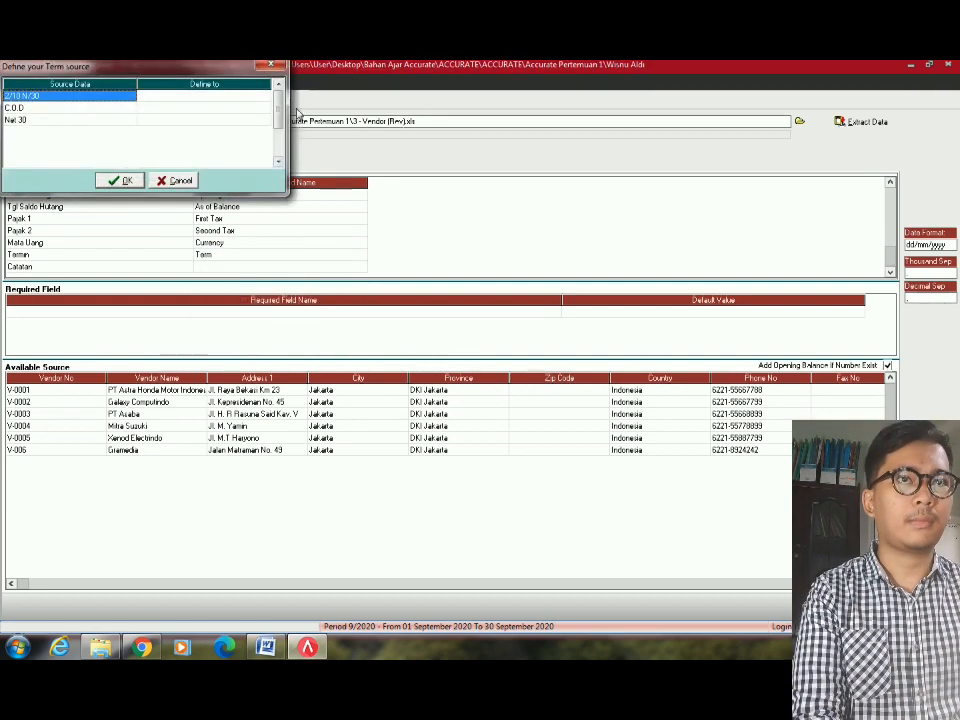
left_click(265, 96)
left_click(265, 96)
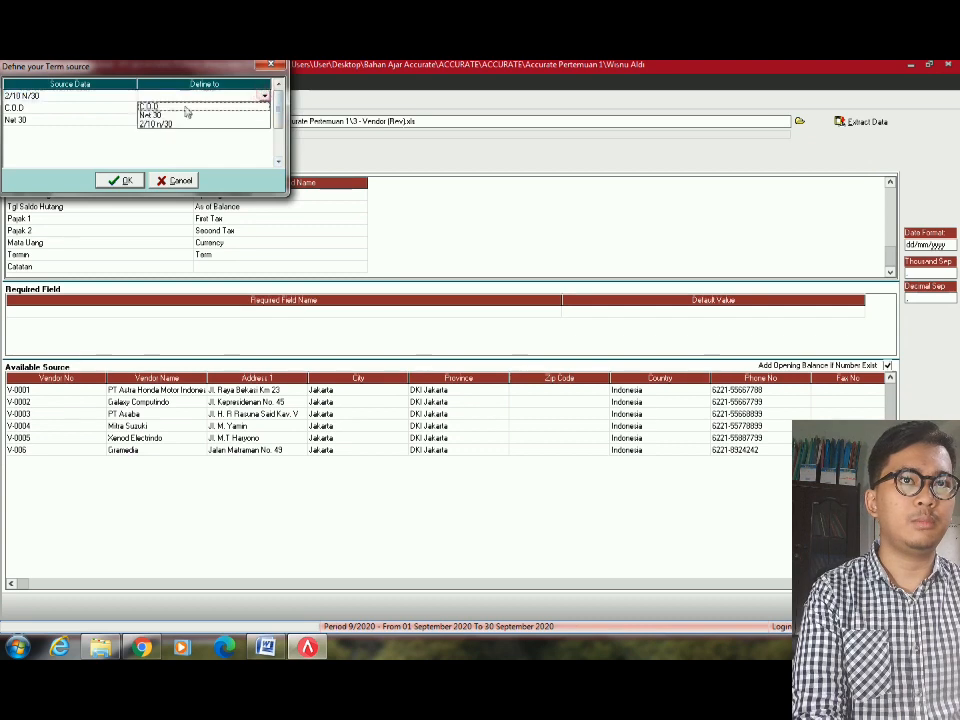
left_click(154, 123)
Match C.O.D and Net 30 to their identical terms and confirm the mapping.
left_click(265, 109)
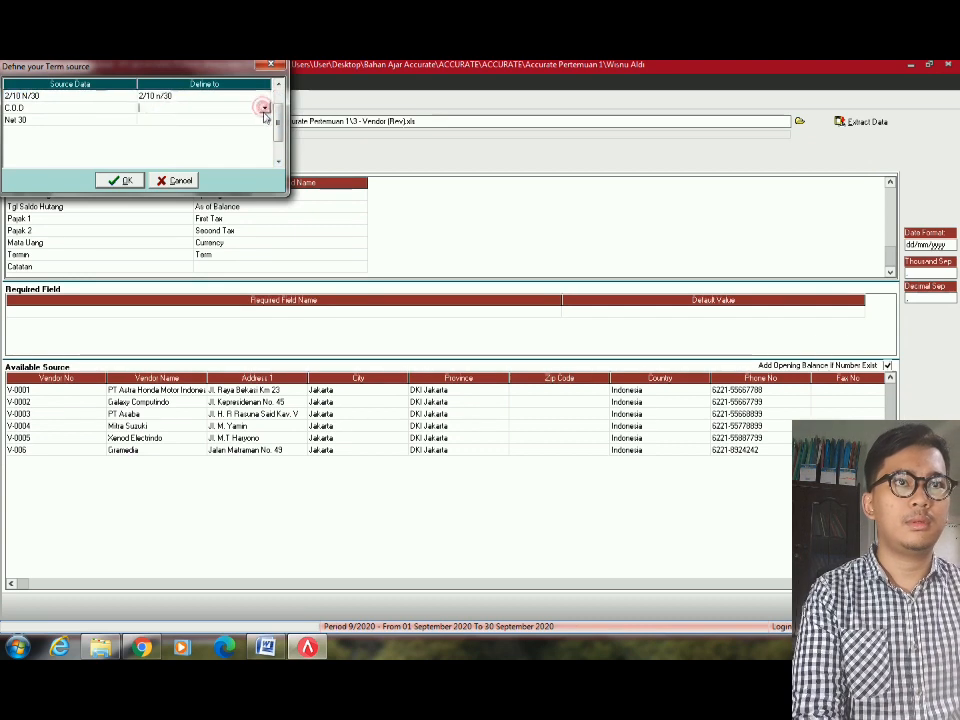
left_click(265, 109)
left_click(157, 119)
left_click(255, 120)
left_click(255, 119)
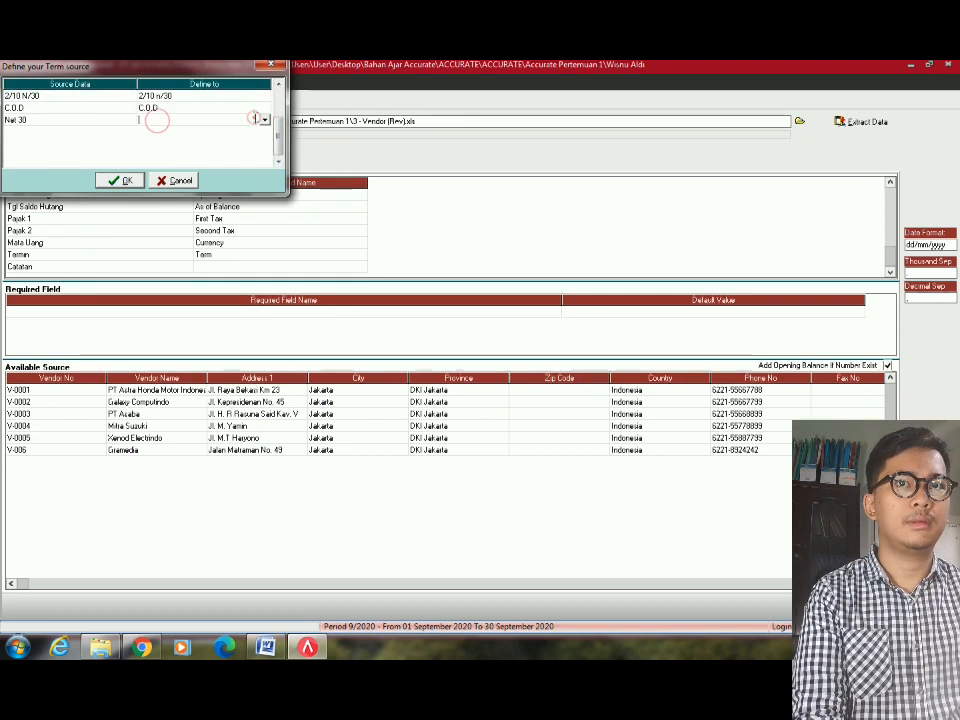
left_click(263, 120)
left_click(175, 140)
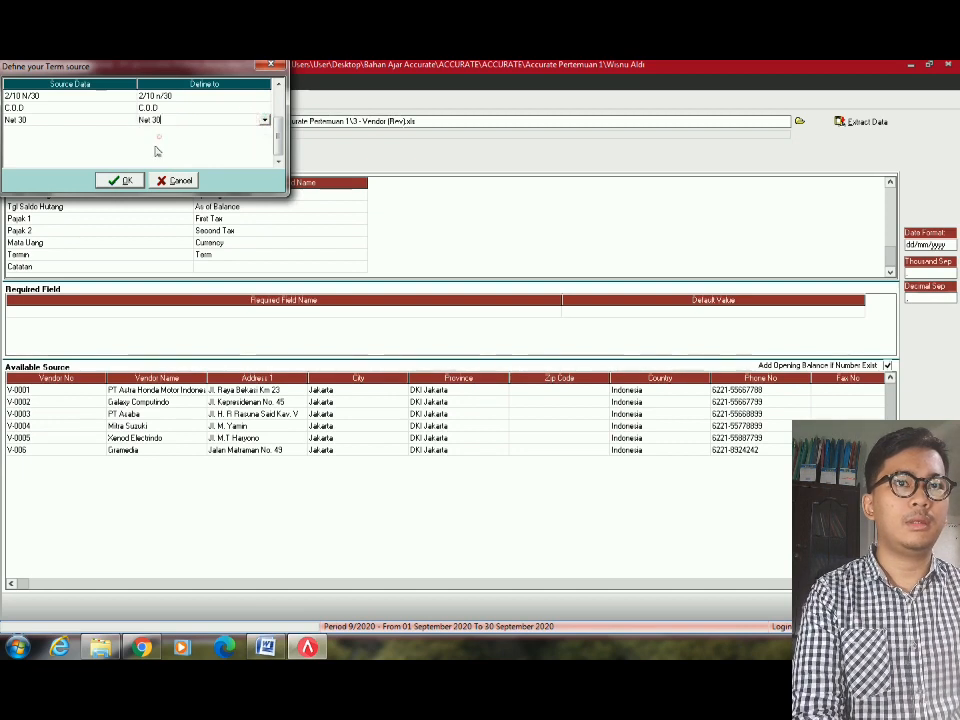
left_click(120, 180)
Map the Catatan column to Notes.
left_click(249, 233)
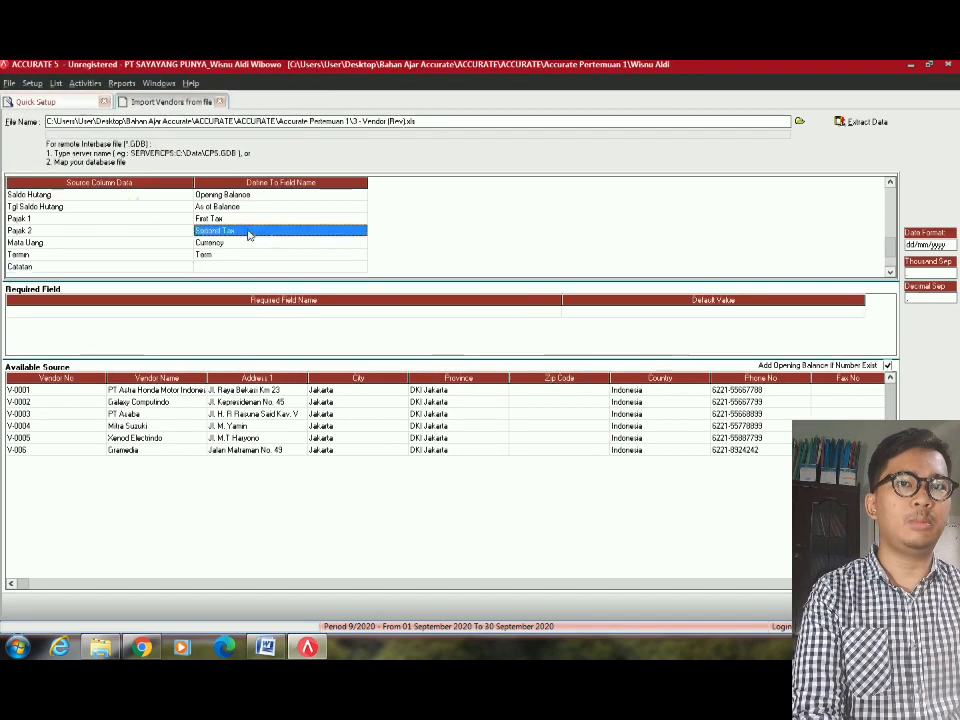
left_click(351, 266)
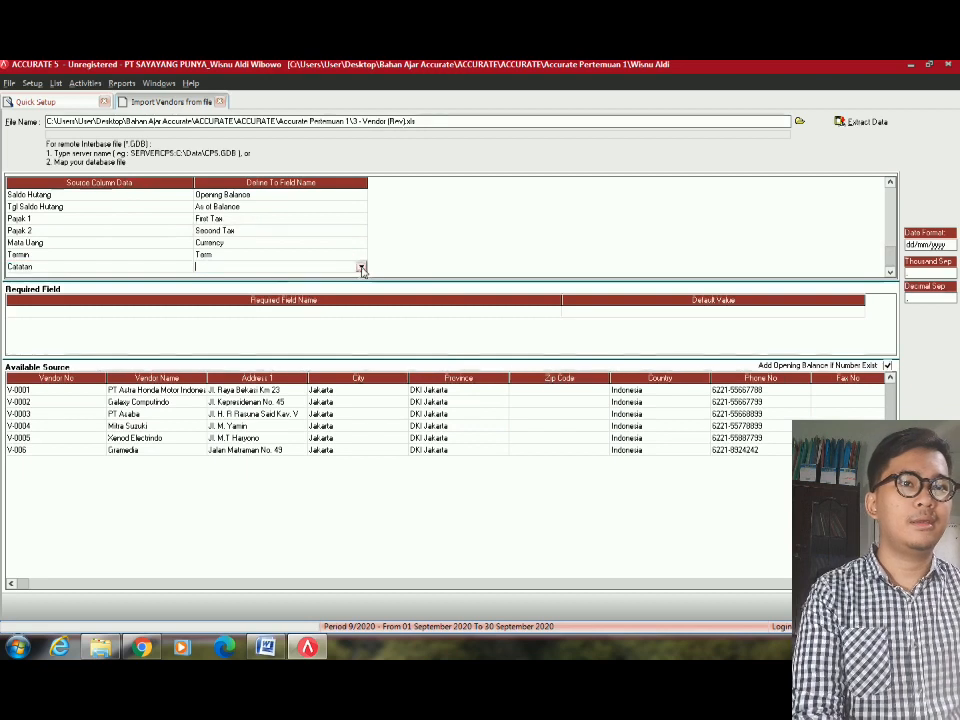
left_click(359, 266)
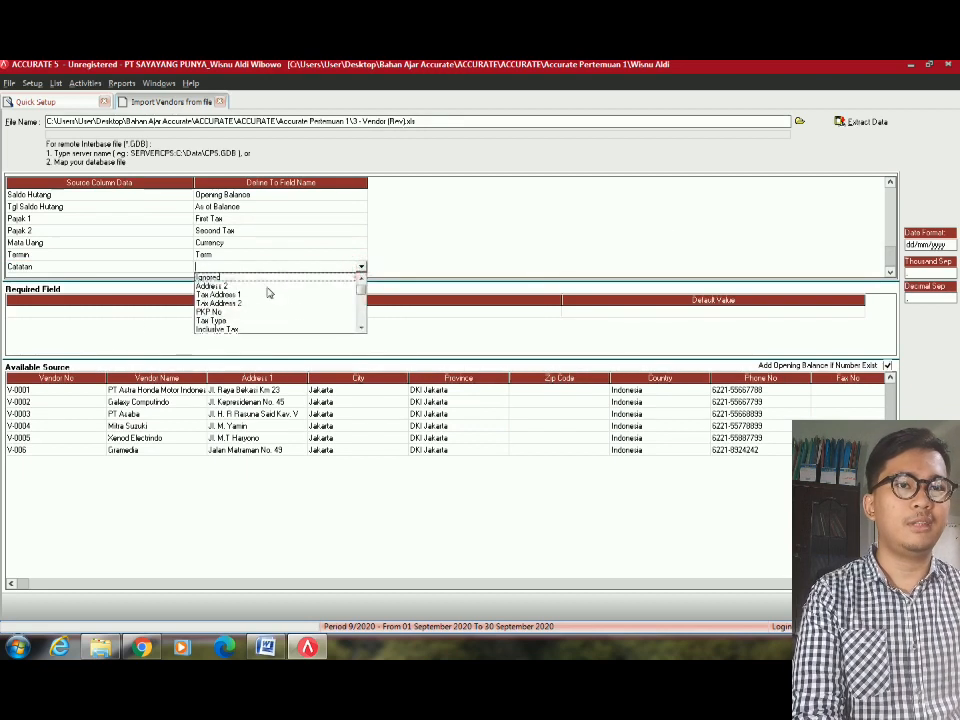
left_click(361, 309)
left_click(361, 309)
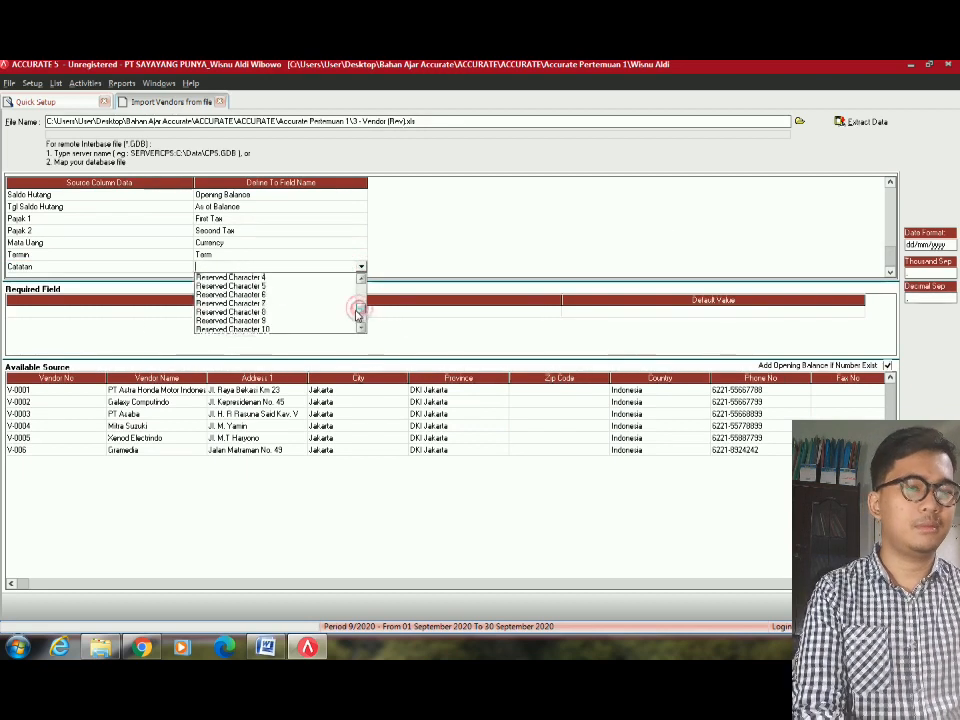
scroll(357, 315, "up", 5)
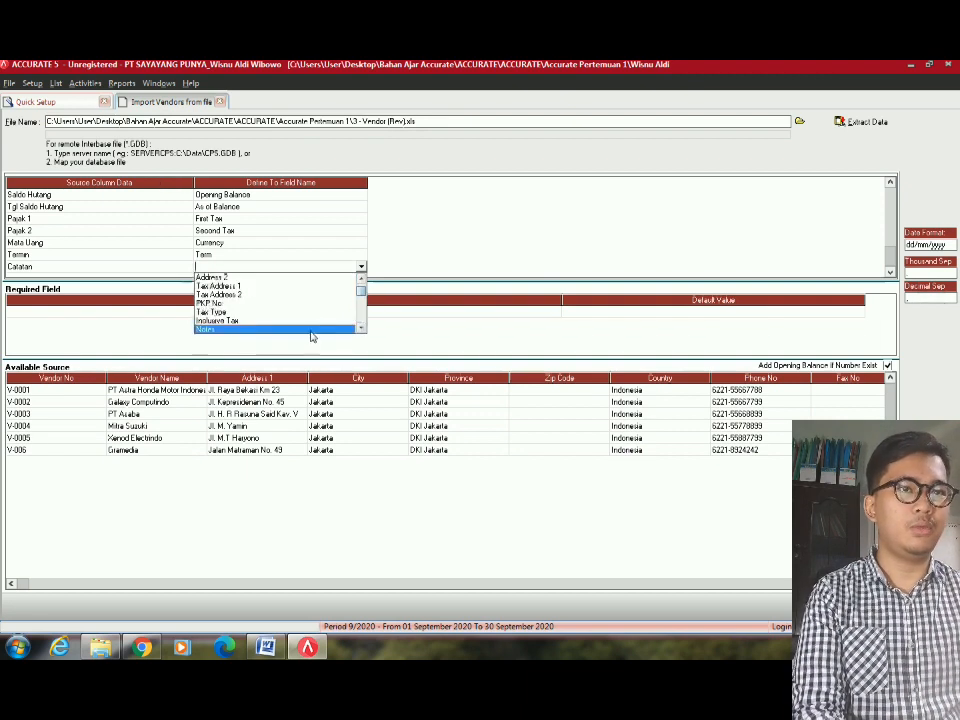
left_click(310, 330)
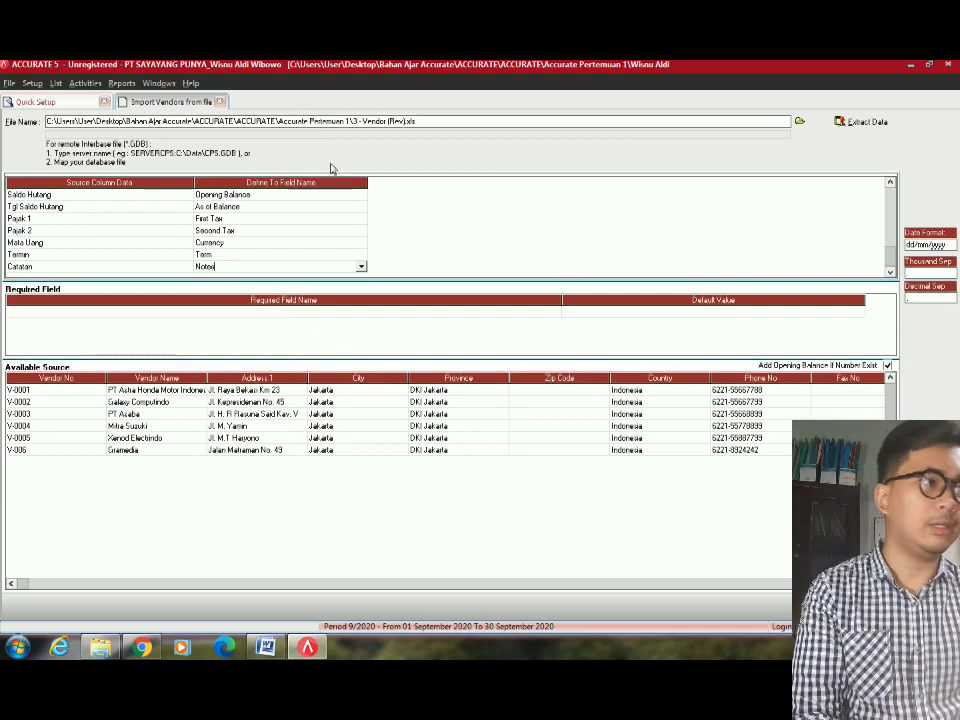
left_click(791, 413)
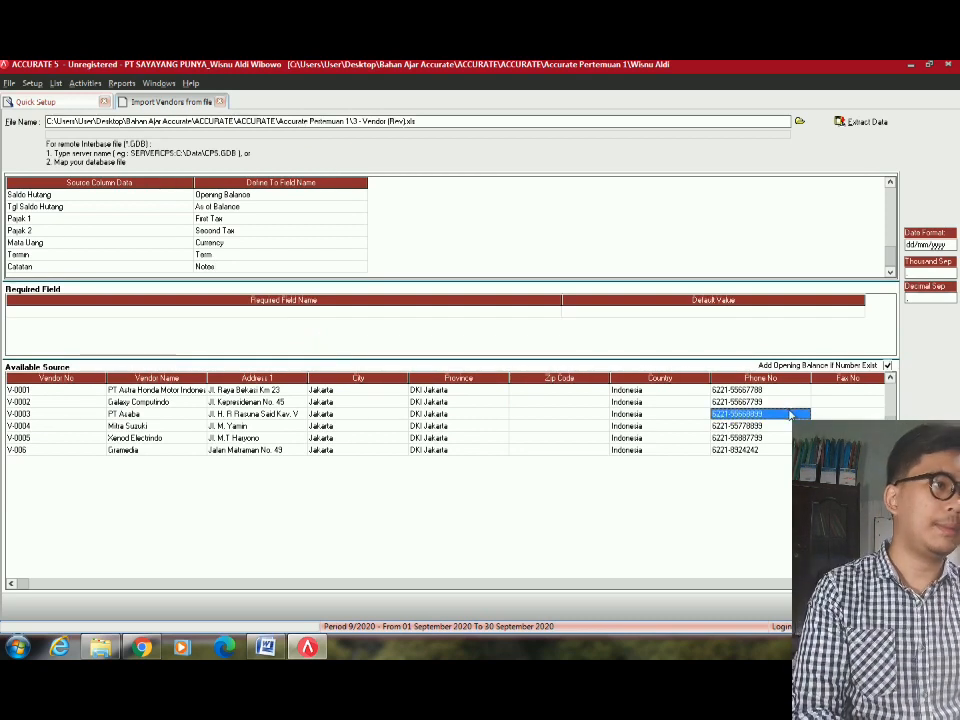
Re-extract the vendor file data and narrow the source and target name columns.
left_click(430, 437)
left_click(72, 426)
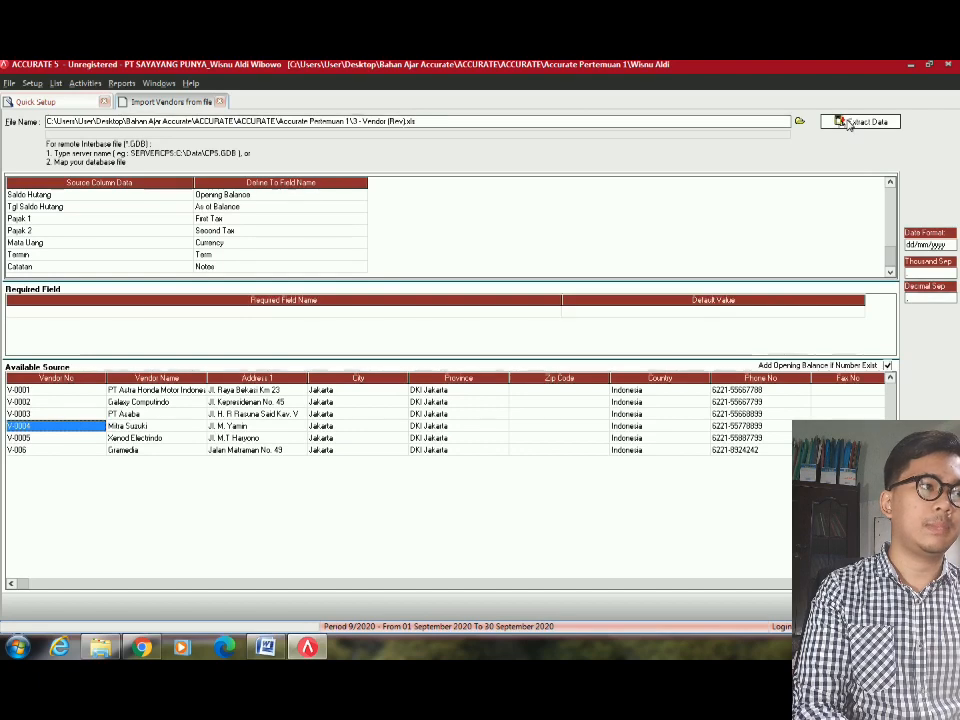
left_click(848, 122)
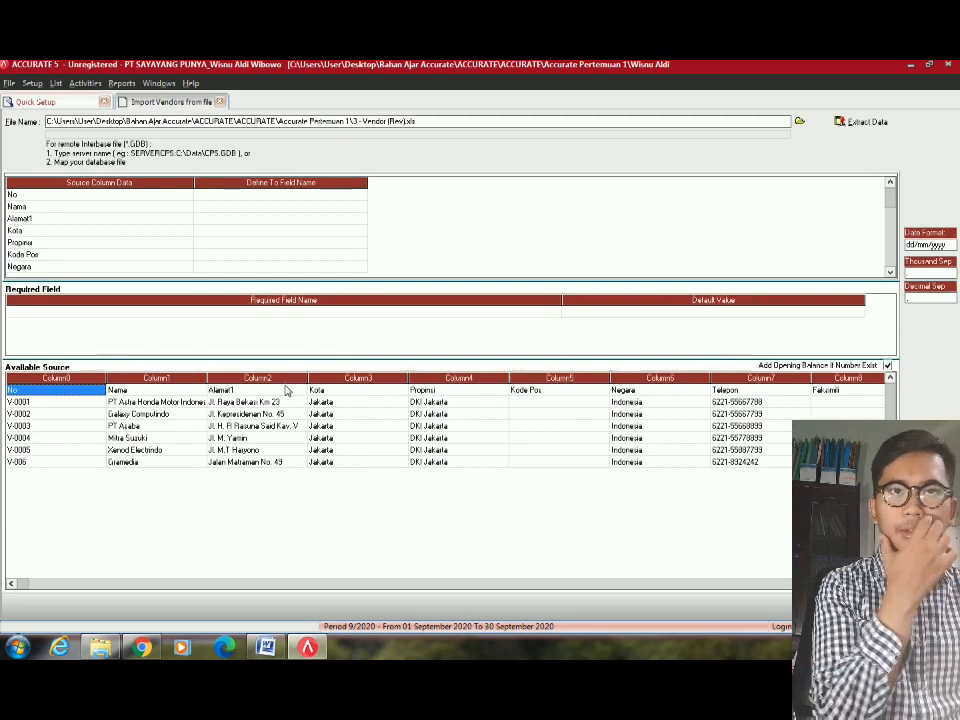
left_click(190, 231)
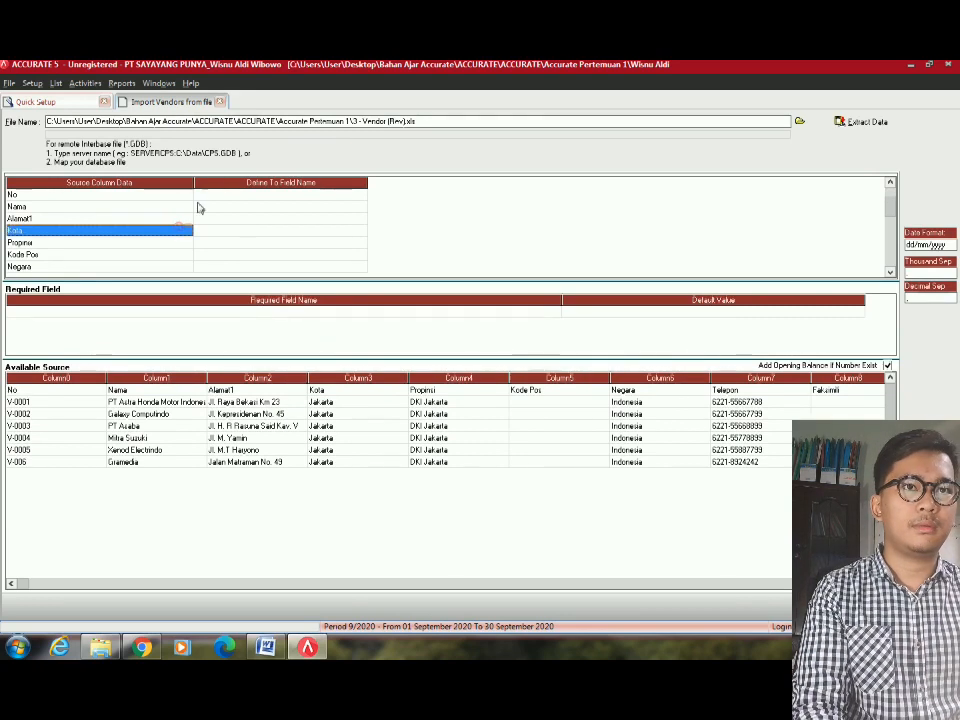
left_click_drag(194, 182, 123, 250)
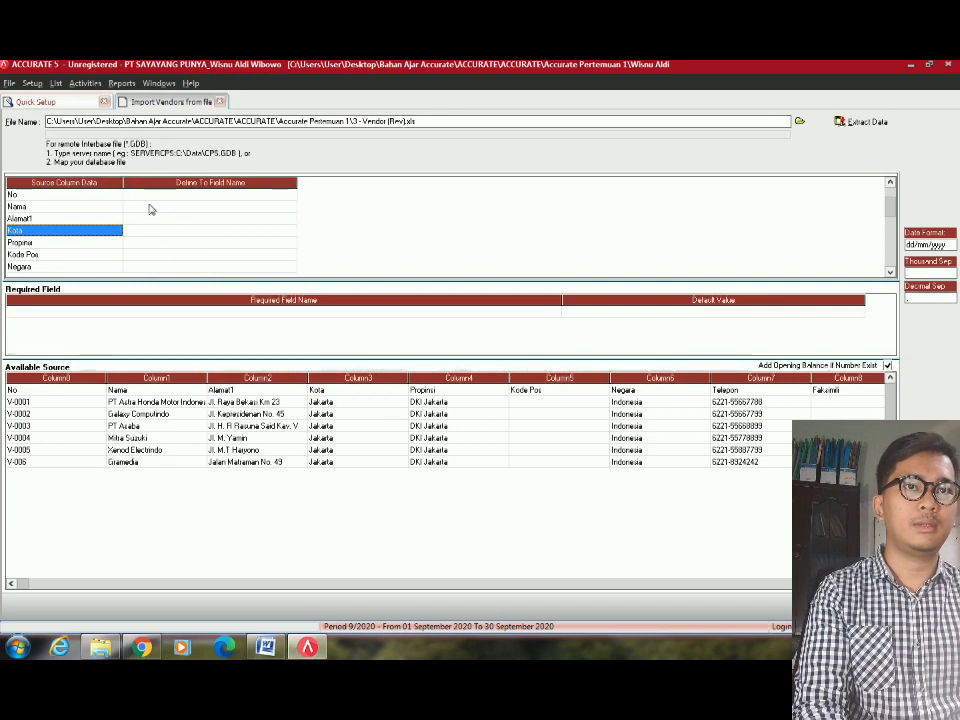
left_click_drag(296, 180, 244, 233)
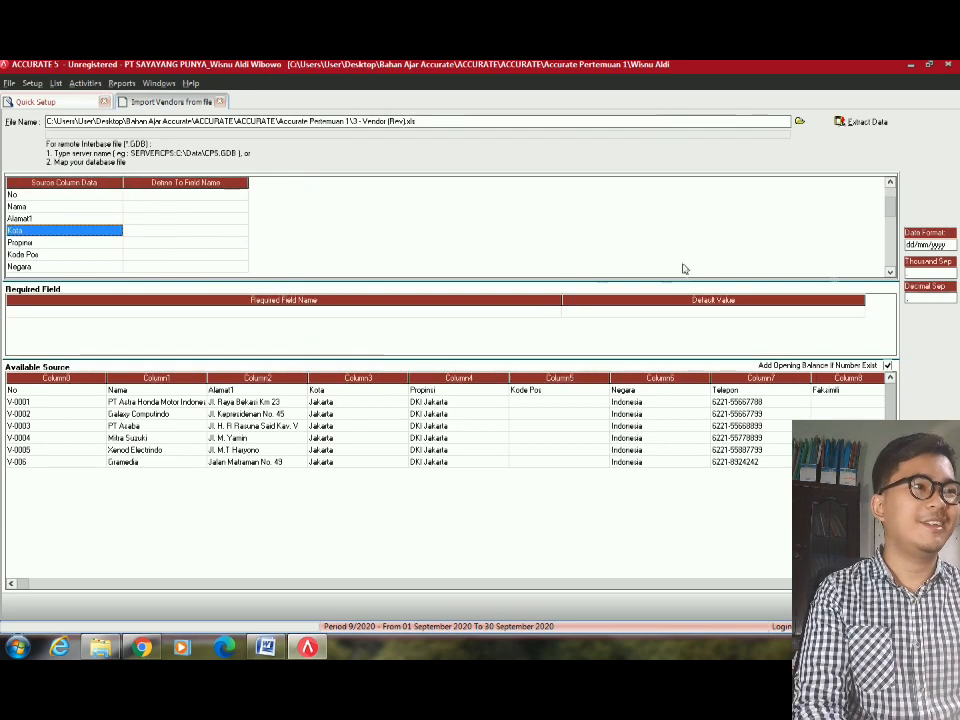
Delete the No heading row from the imported source data.
left_click(78, 392)
right_click(75, 393)
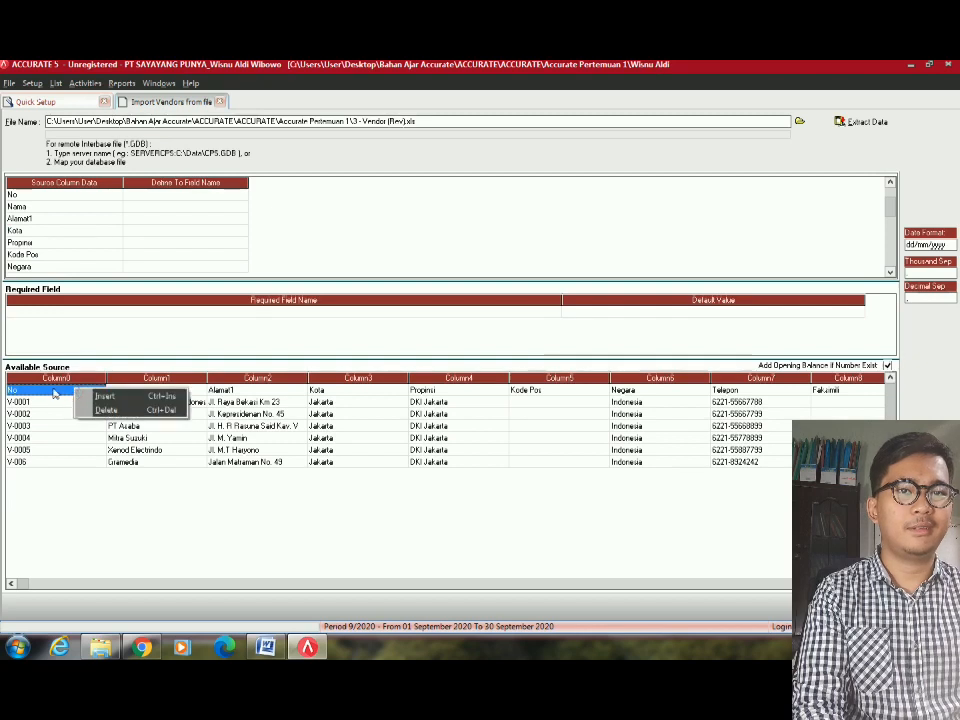
left_click(100, 406)
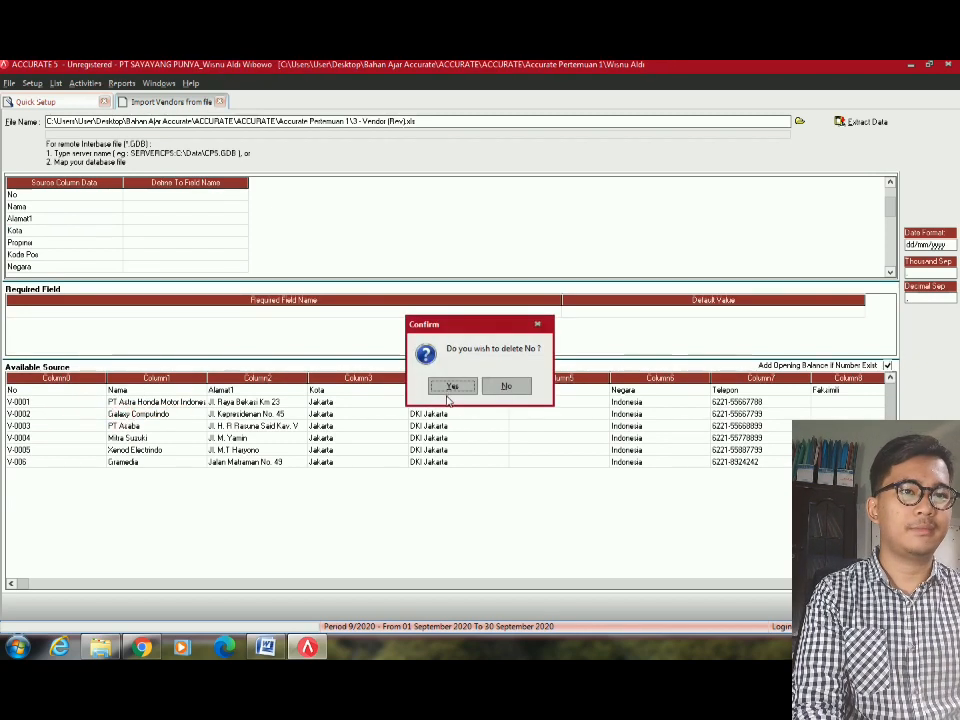
left_click(452, 387)
Map No to Vendor No, Nama to Vendor Name and Alamat1 to Address 1.
scroll(118, 266, "down", 5)
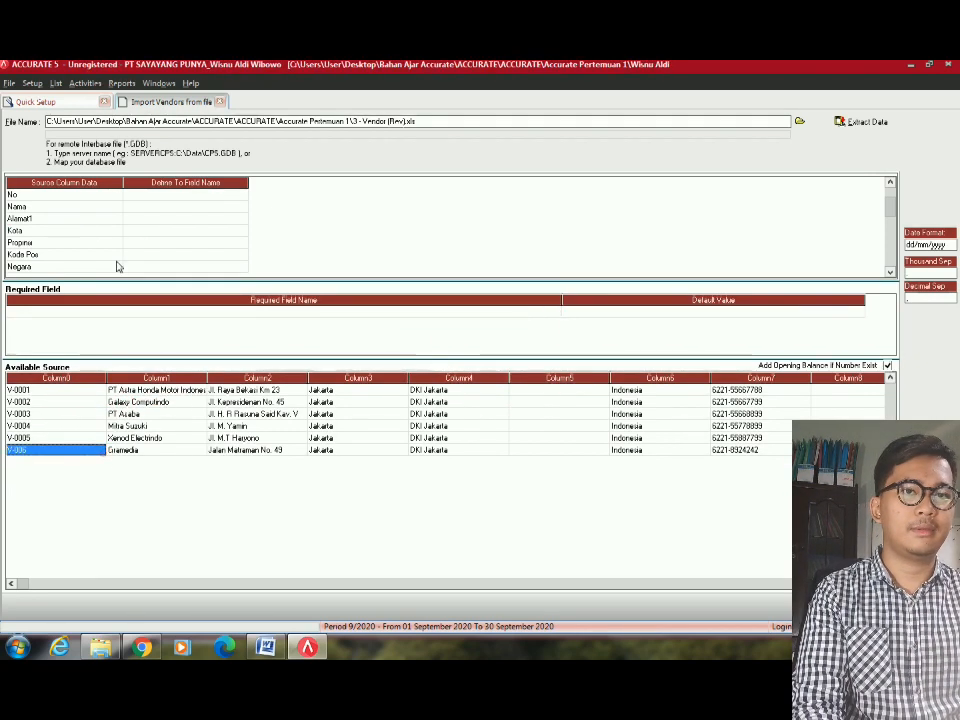
left_click(236, 195)
left_click(241, 194)
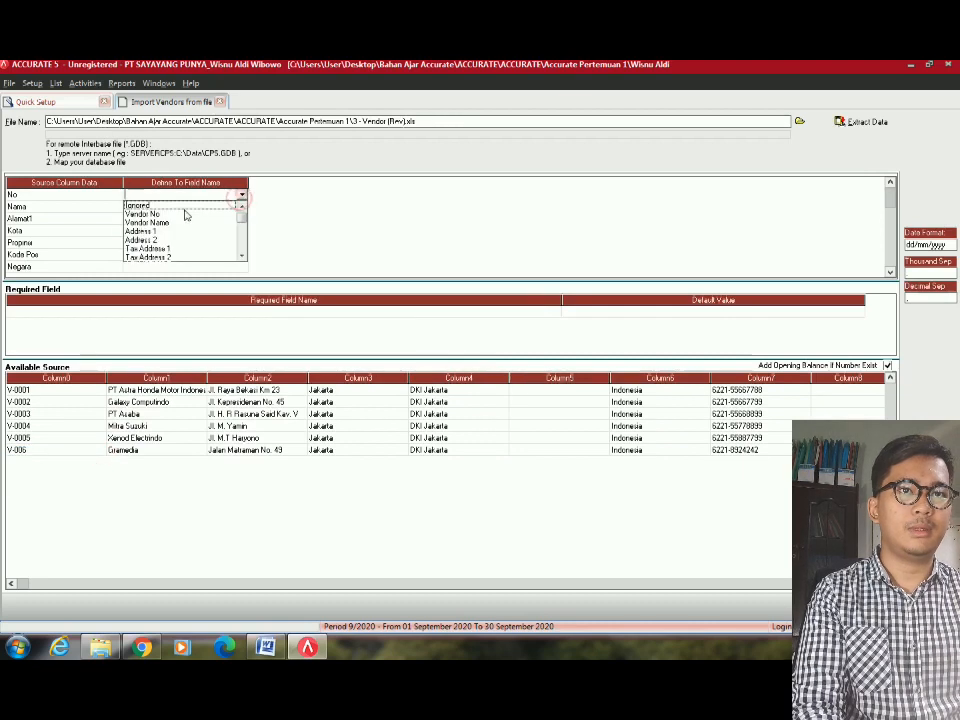
left_click(168, 212)
left_click(236, 207)
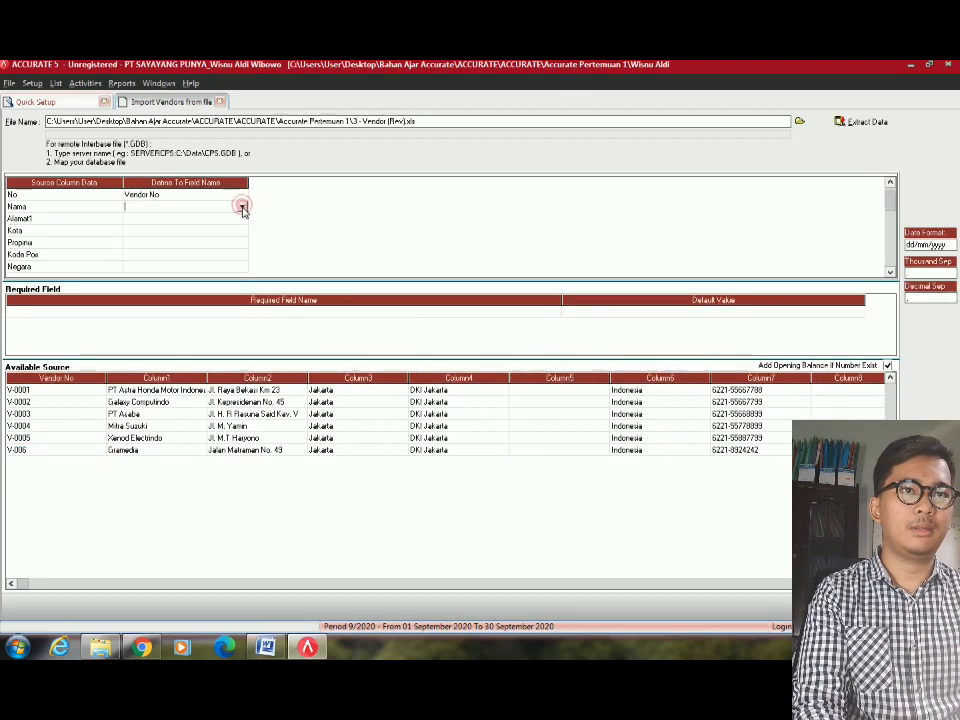
left_click(241, 206)
left_click(146, 226)
left_click(243, 220)
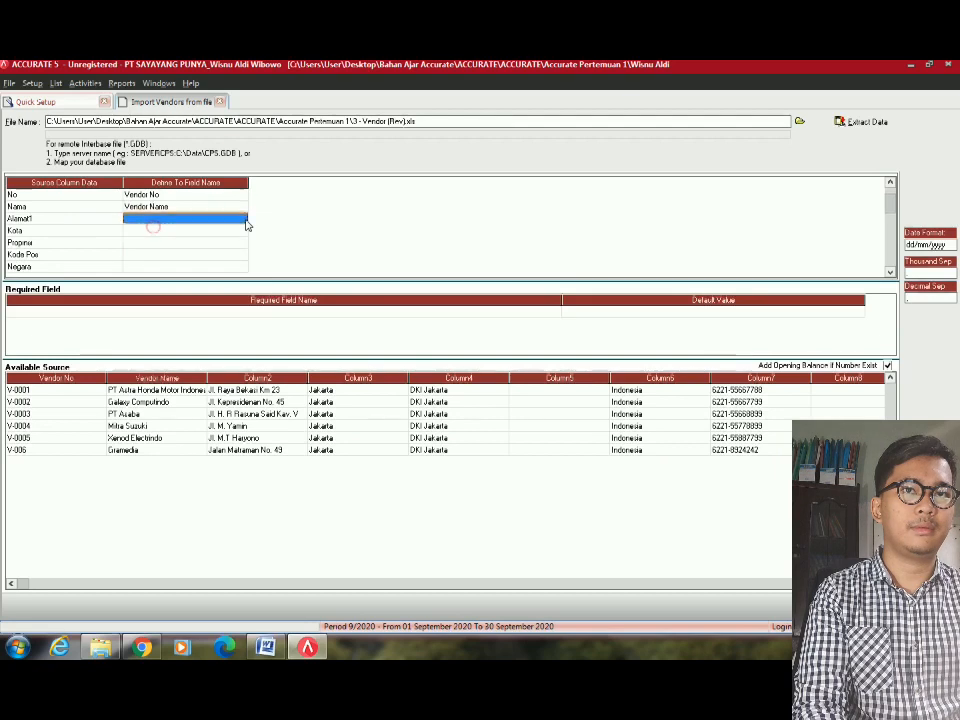
left_click(244, 221)
left_click(243, 220)
left_click(145, 239)
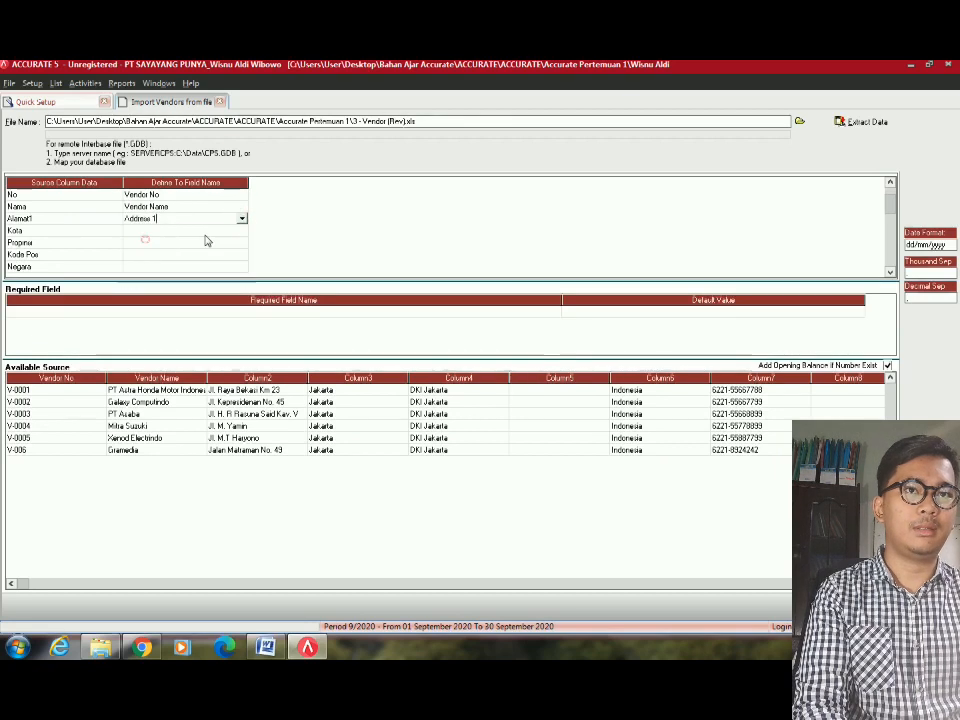
Map Kota to City, Propinsi to Province, Kode Pos to Zip Code and Negara to Country.
left_click(236, 230)
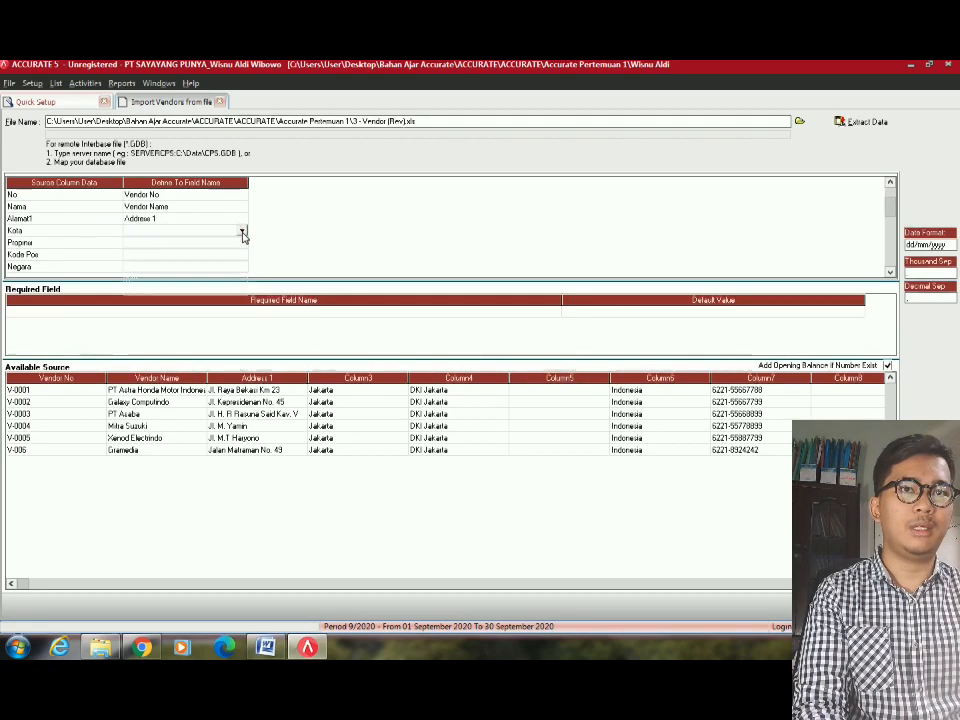
left_click(241, 230)
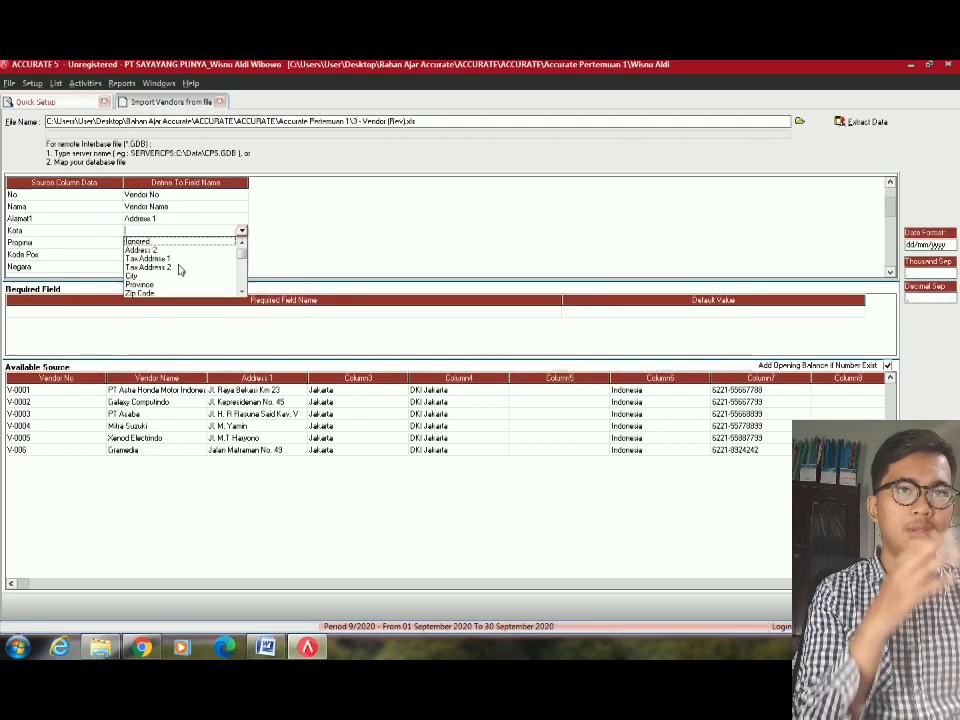
left_click(146, 276)
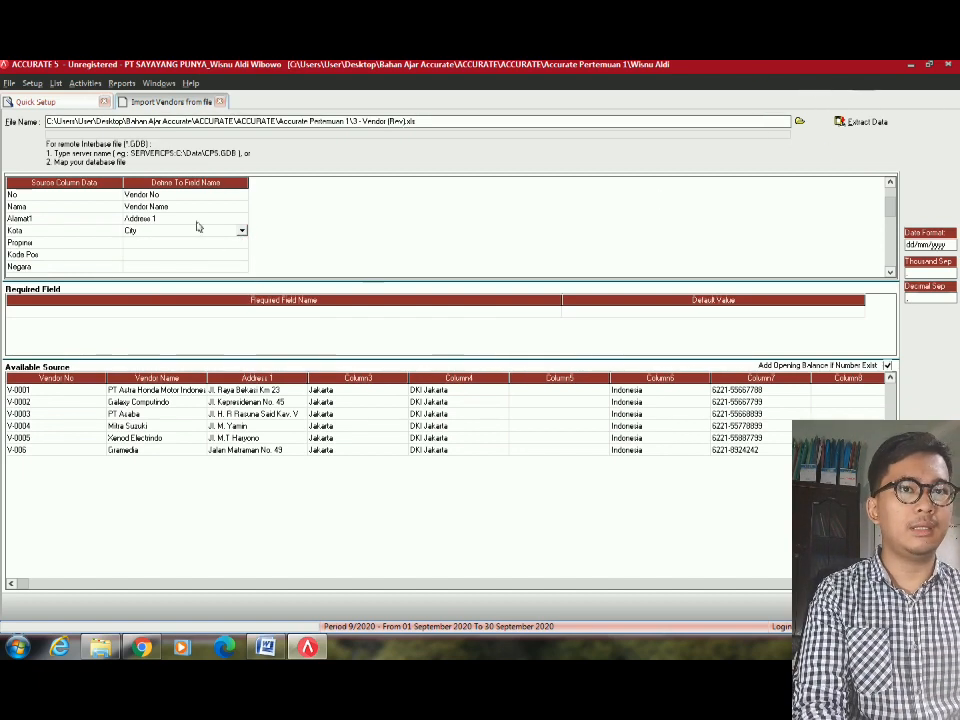
left_click(236, 243)
left_click(240, 246)
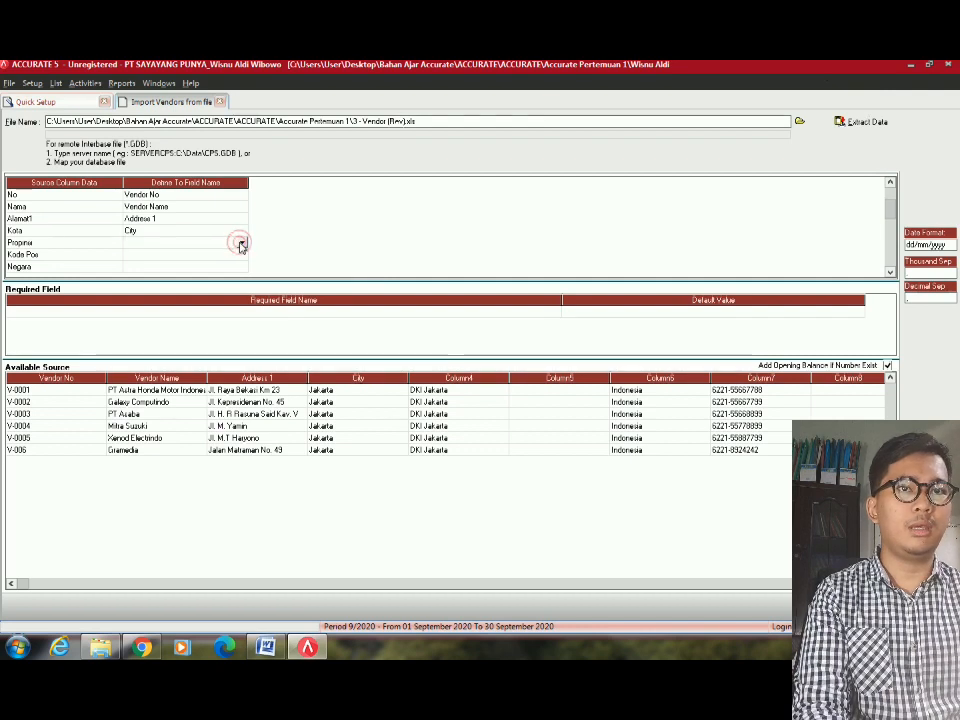
left_click(241, 246)
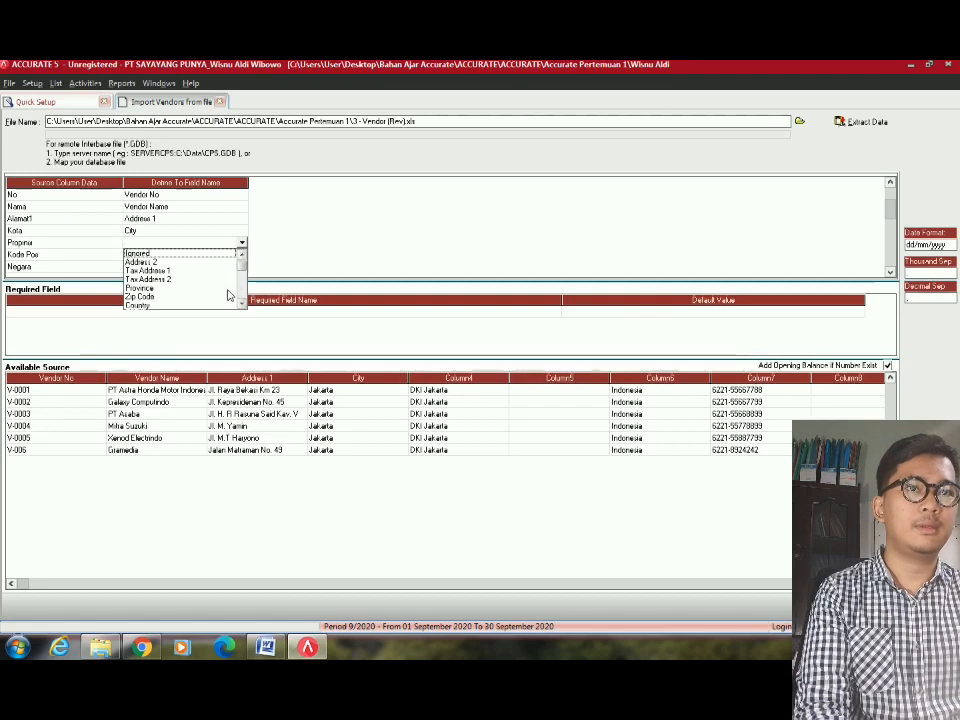
left_click(155, 290)
left_click(236, 253)
left_click(236, 251)
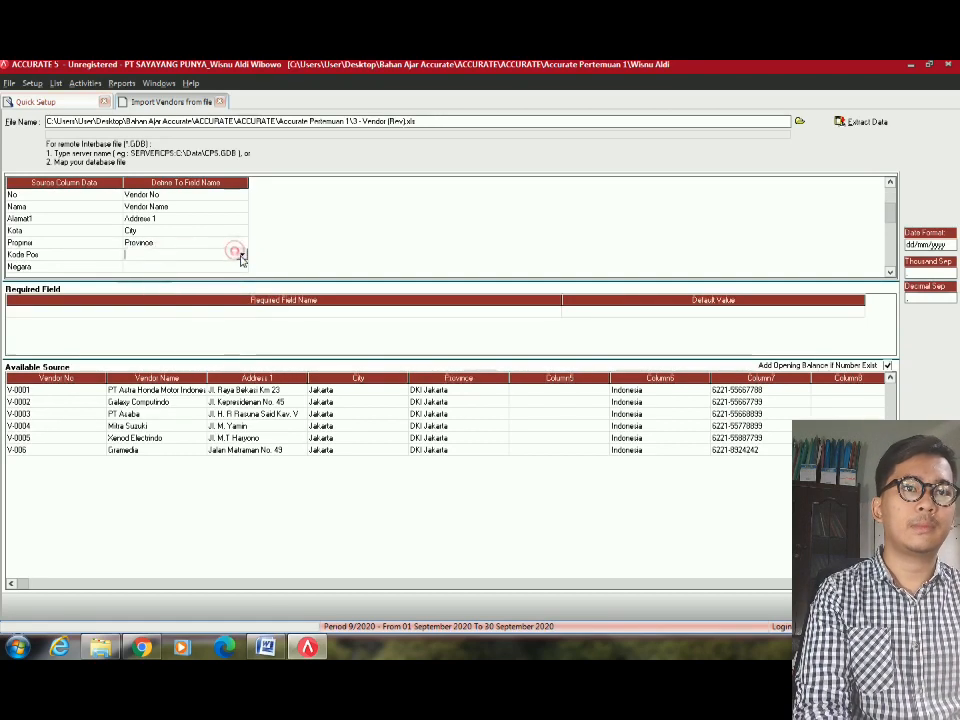
left_click(240, 254)
left_click(145, 300)
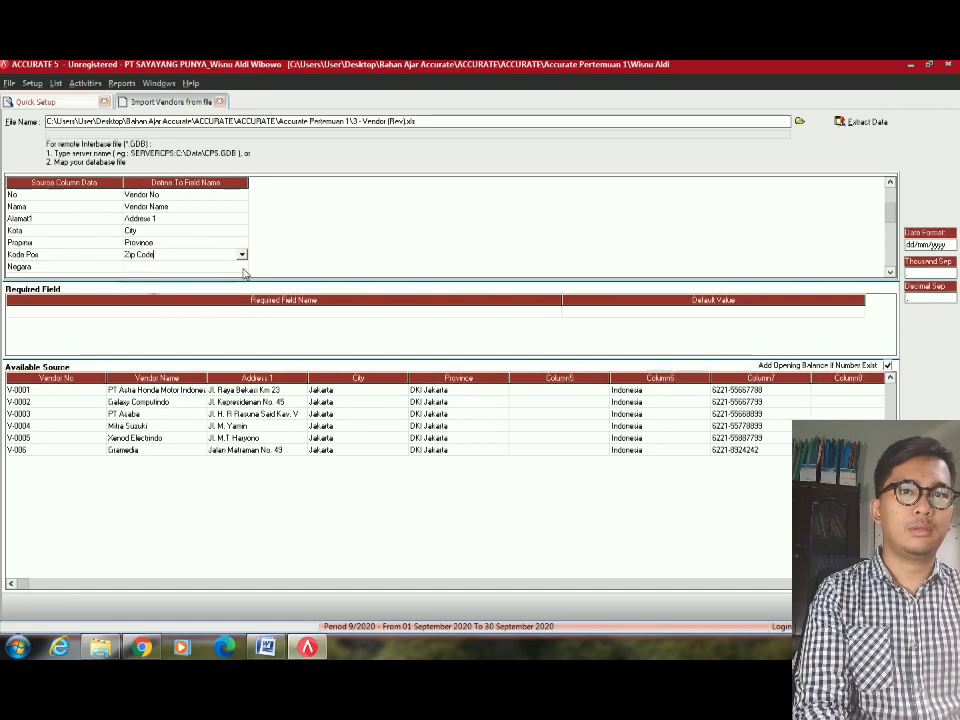
left_click(242, 268)
left_click(242, 268)
left_click(242, 267)
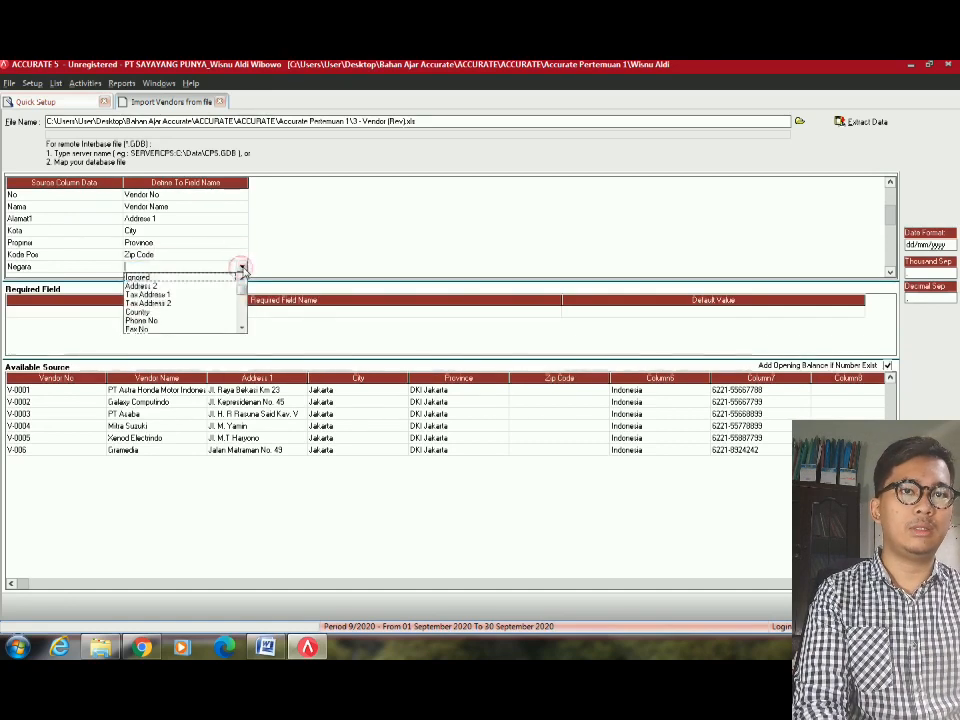
left_click(151, 315)
Map Telepon to Phone No, Faksimil to Fax No and Kontak to Contact Name.
scroll(189, 250, "down", 4)
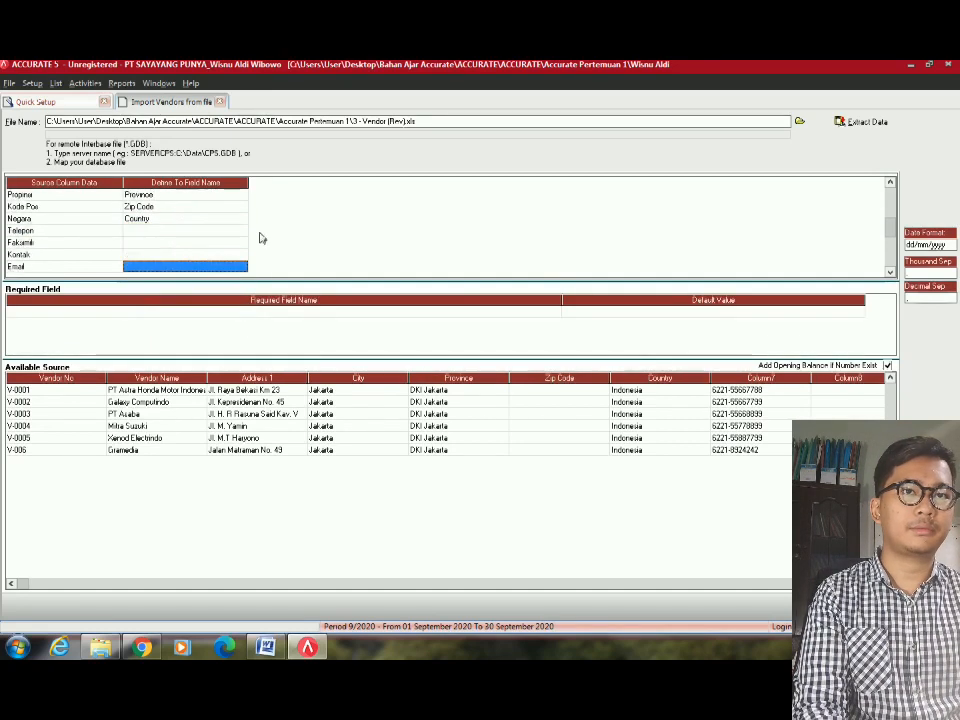
left_click(228, 231)
left_click(241, 231)
left_click(238, 230)
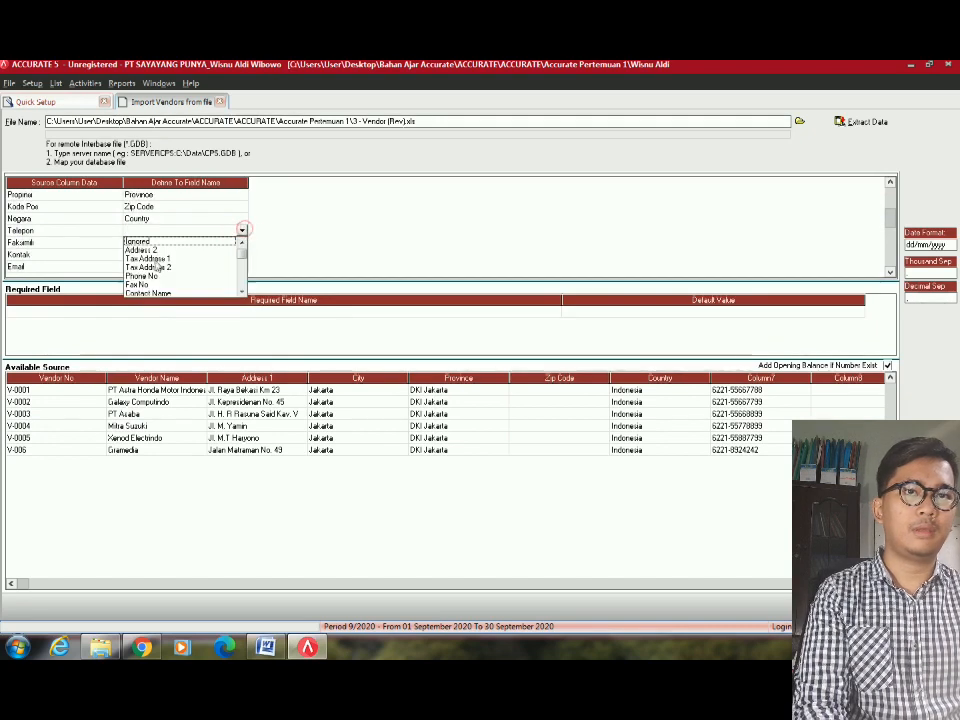
left_click(188, 276)
left_click(229, 243)
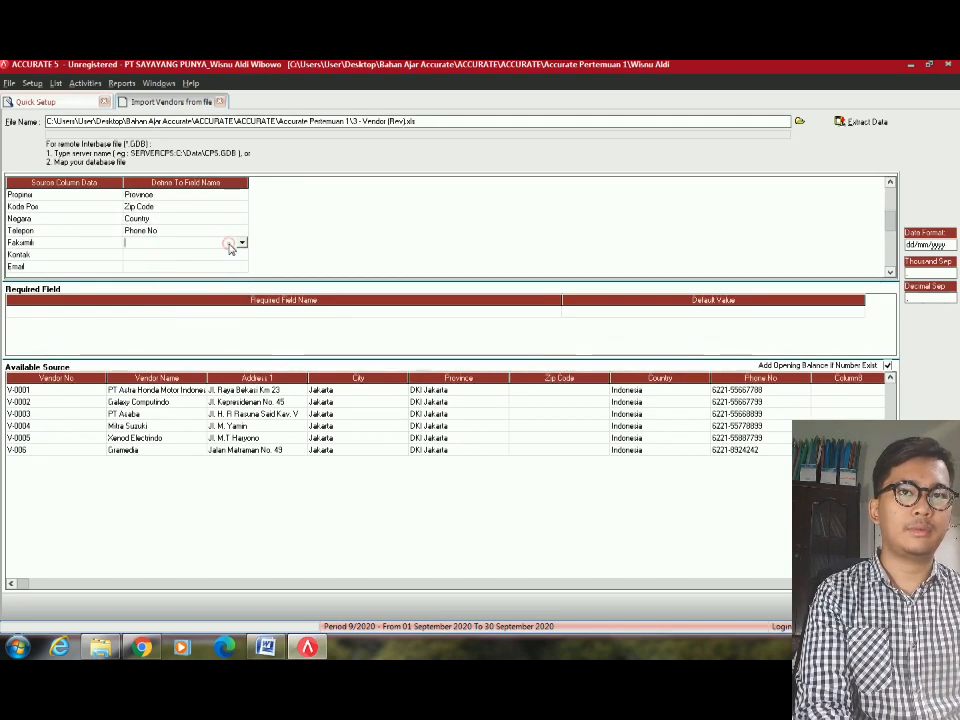
left_click(241, 244)
left_click(170, 287)
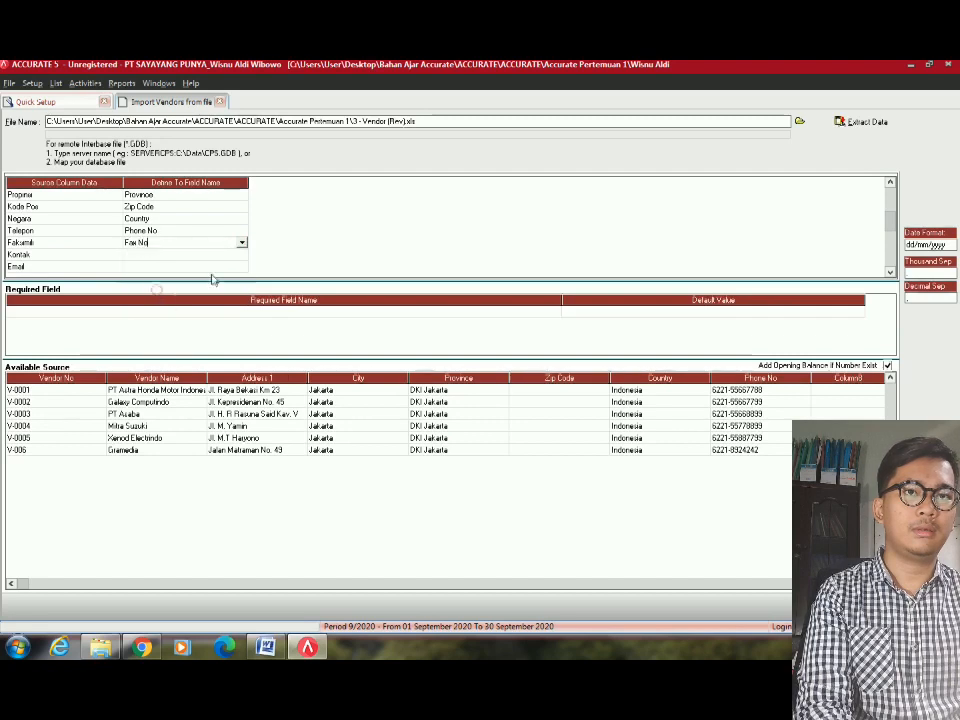
left_click(229, 257)
left_click(236, 257)
left_click(241, 255)
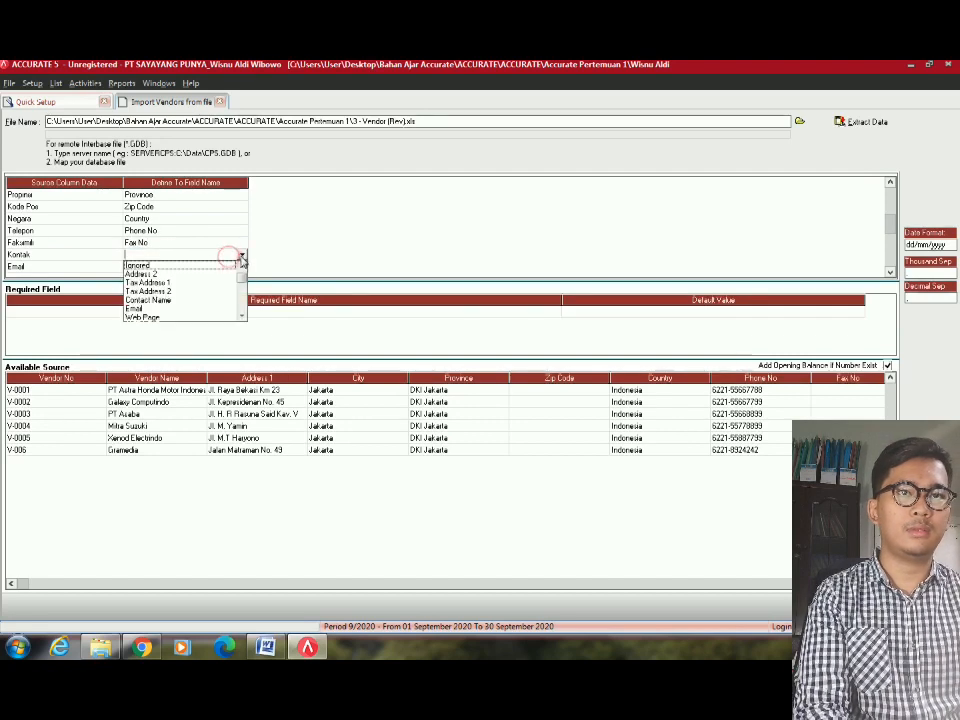
left_click(162, 305)
Map the Email column to the Email field.
left_click(240, 266)
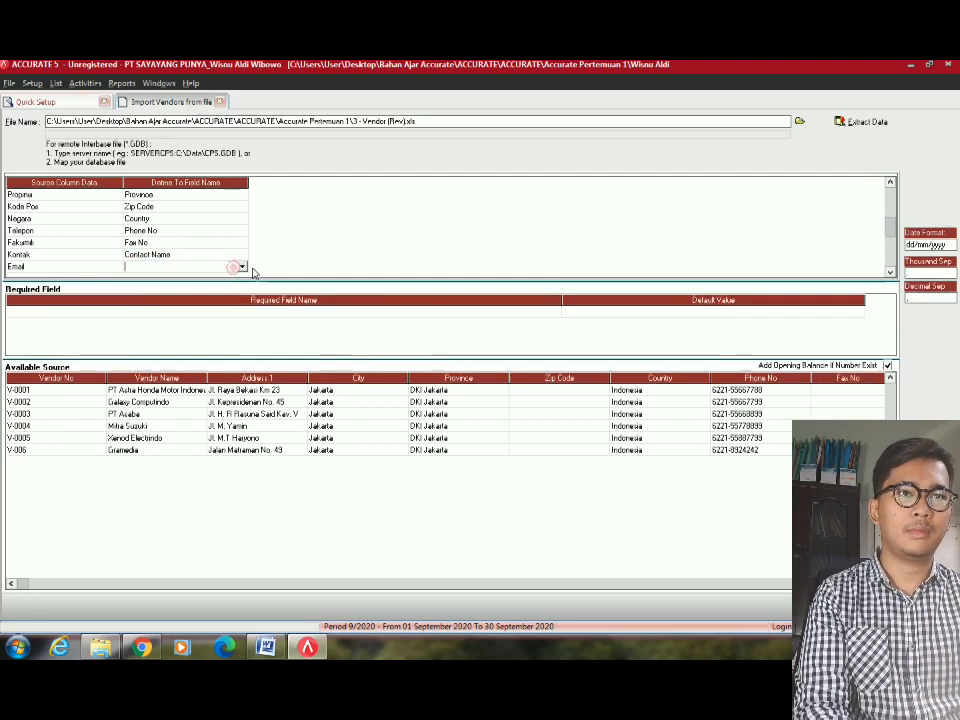
left_click(242, 268)
left_click(165, 314)
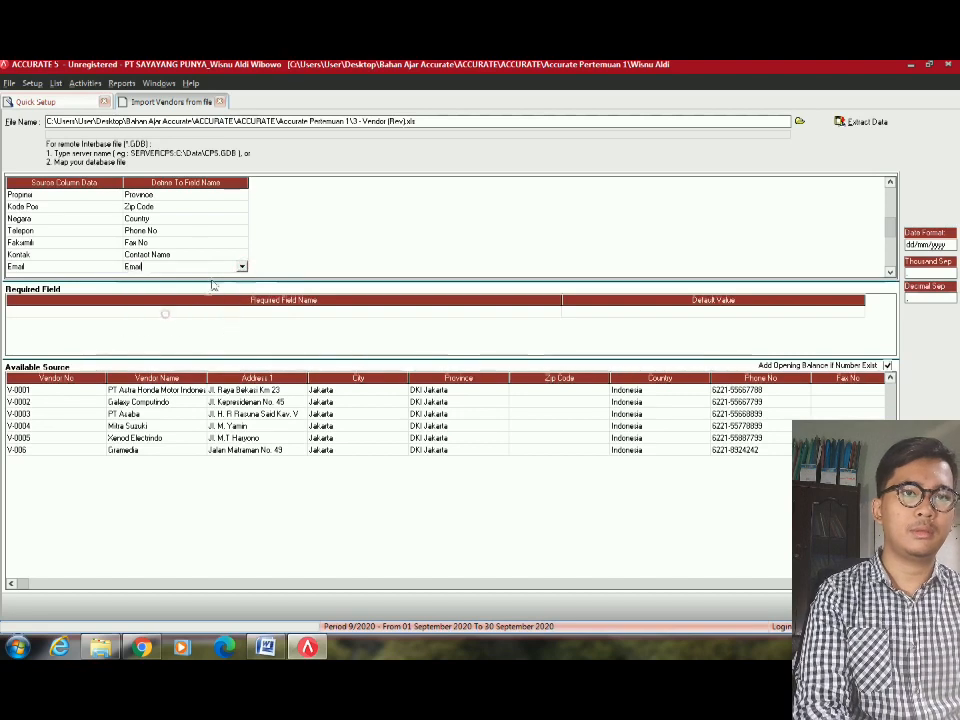
scroll(211, 254, "down", 4)
left_click(224, 234)
left_click(224, 234)
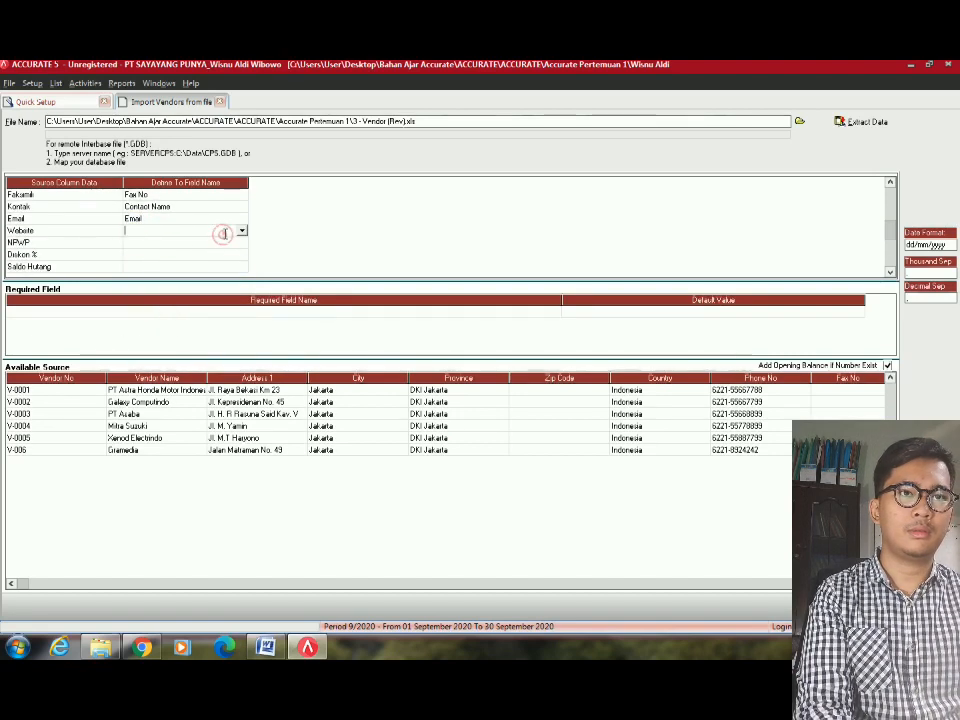
Map Website to Web Page, NPWP to Tax Number and Diskon % to Default Description.
left_click(241, 233)
left_click(160, 276)
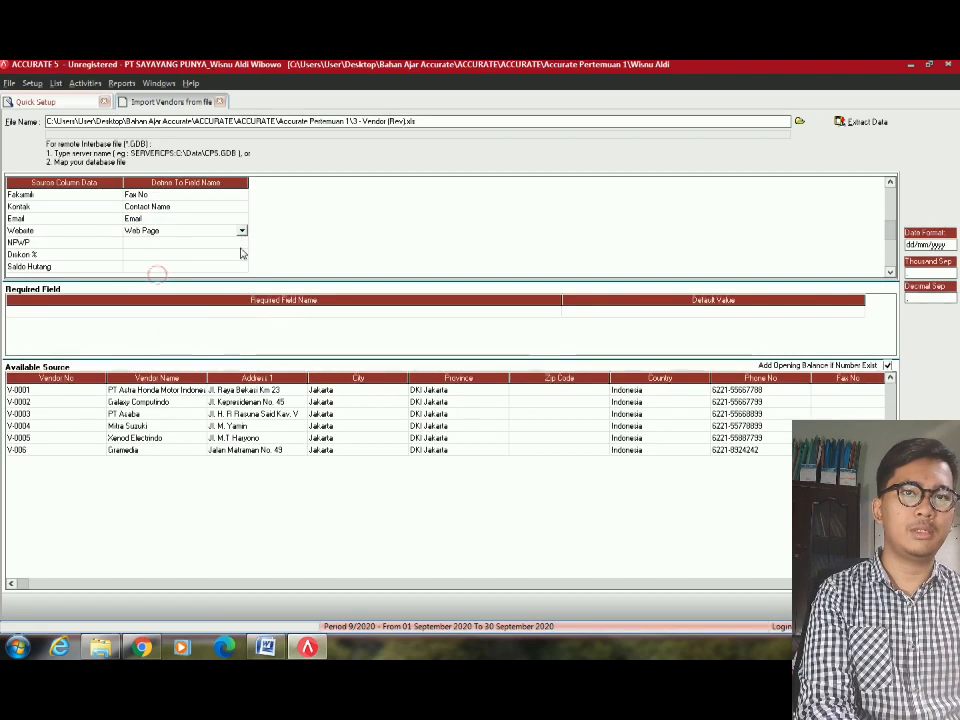
left_click(241, 246)
left_click(241, 243)
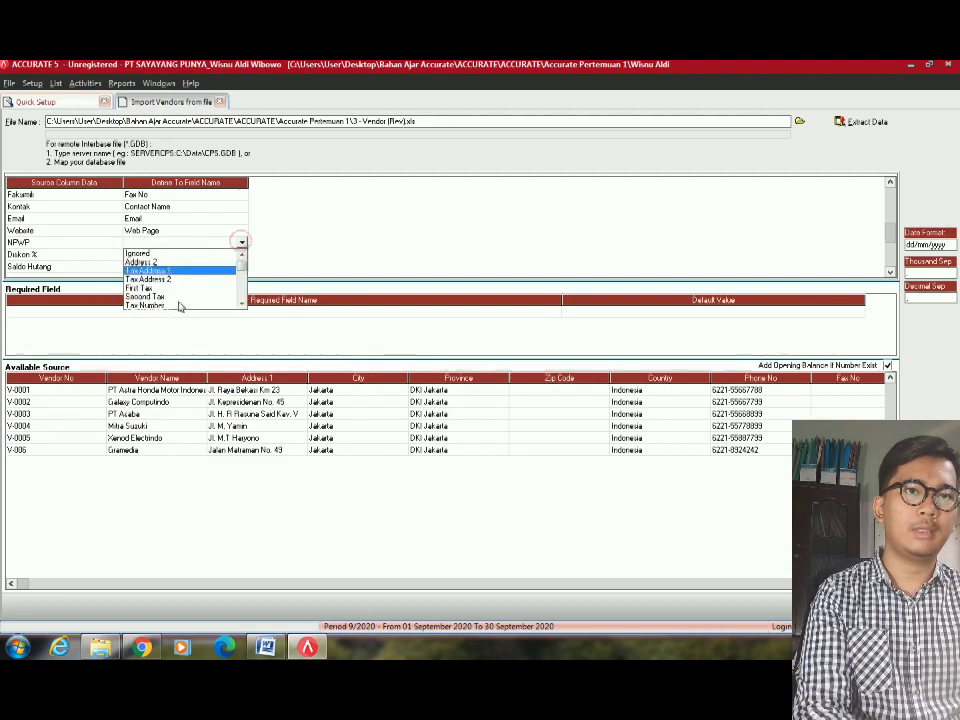
left_click(146, 305)
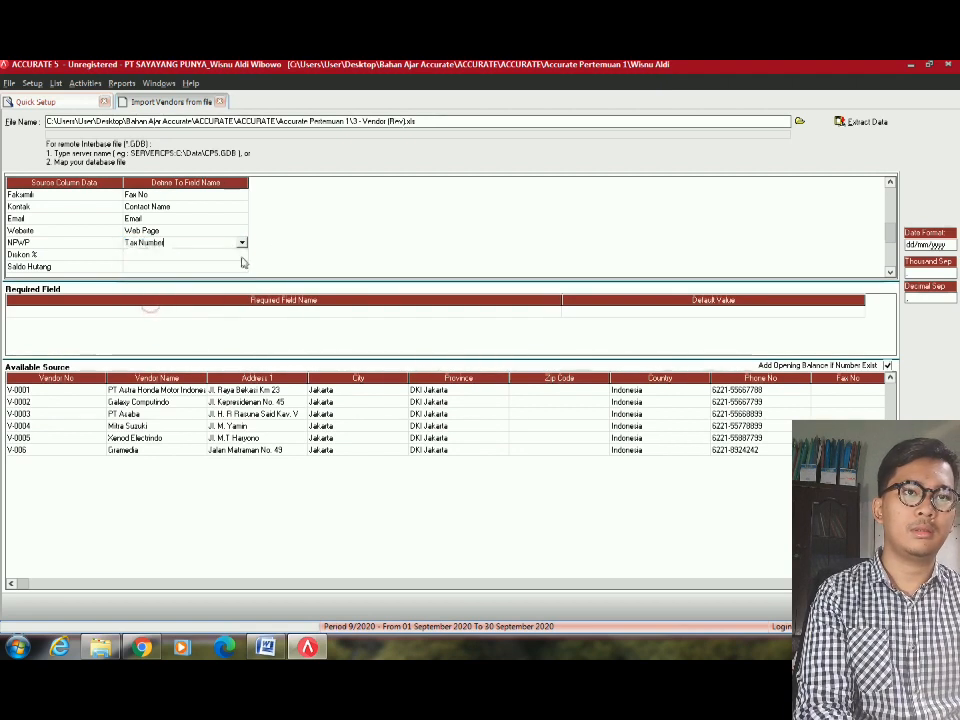
left_click(241, 257)
left_click(241, 256)
scroll(190, 295, "down", 5)
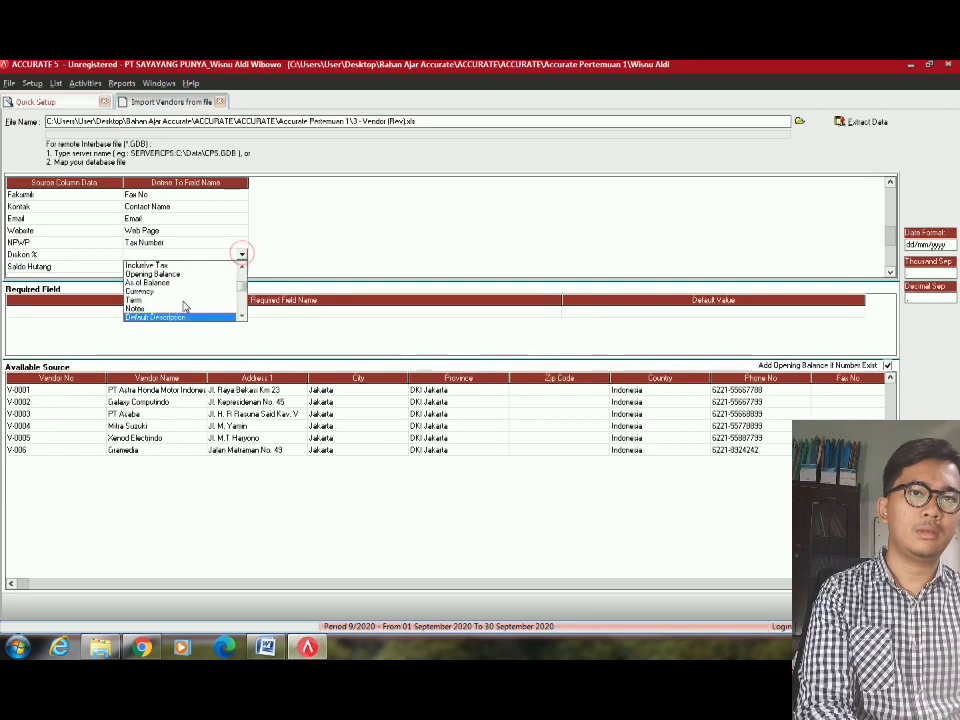
left_click(175, 317)
left_click(195, 217)
scroll(195, 224, "down", 7)
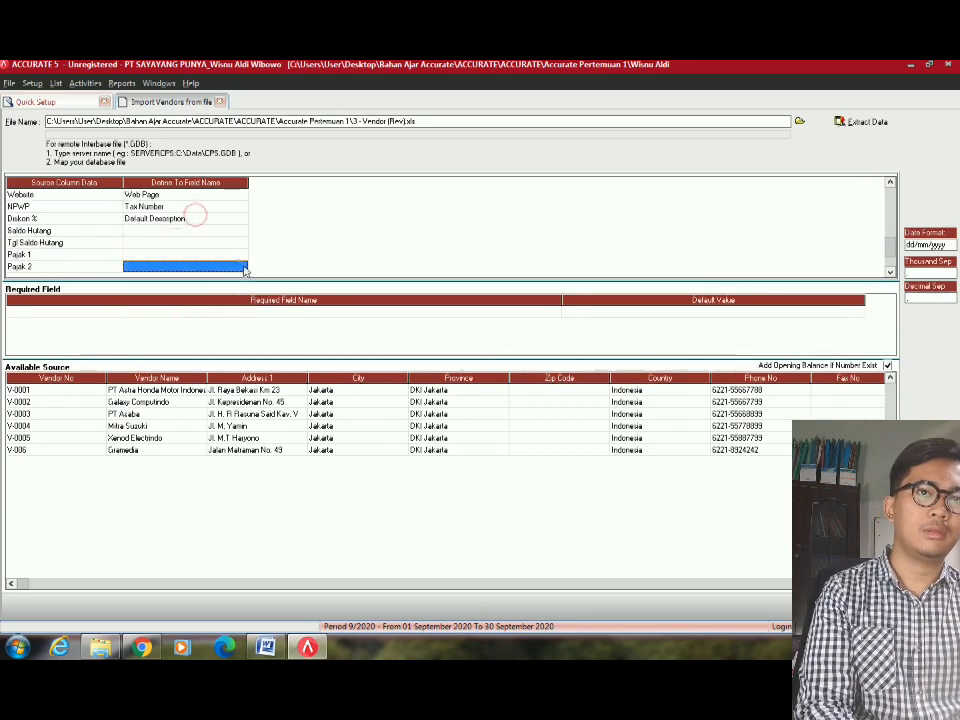
Map Saldo Hutang to Opening Balance, Tgl Saldo Hutang to As of Balance, Pajak 1 to First Tax.
left_click(231, 232)
left_click(231, 232)
left_click(241, 230)
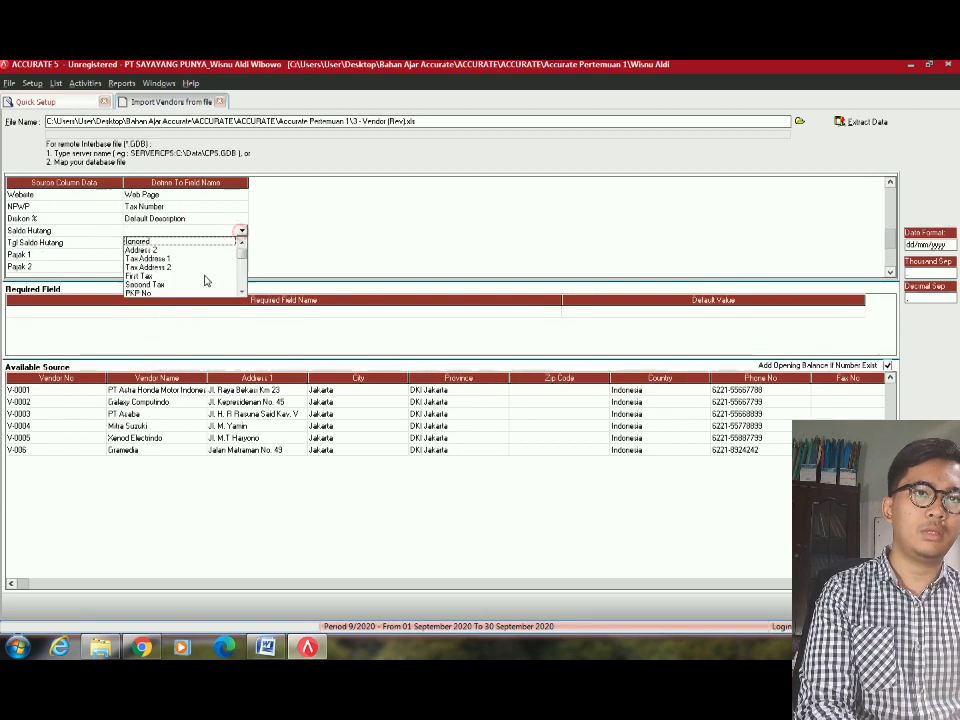
scroll(204, 281, "down", 1)
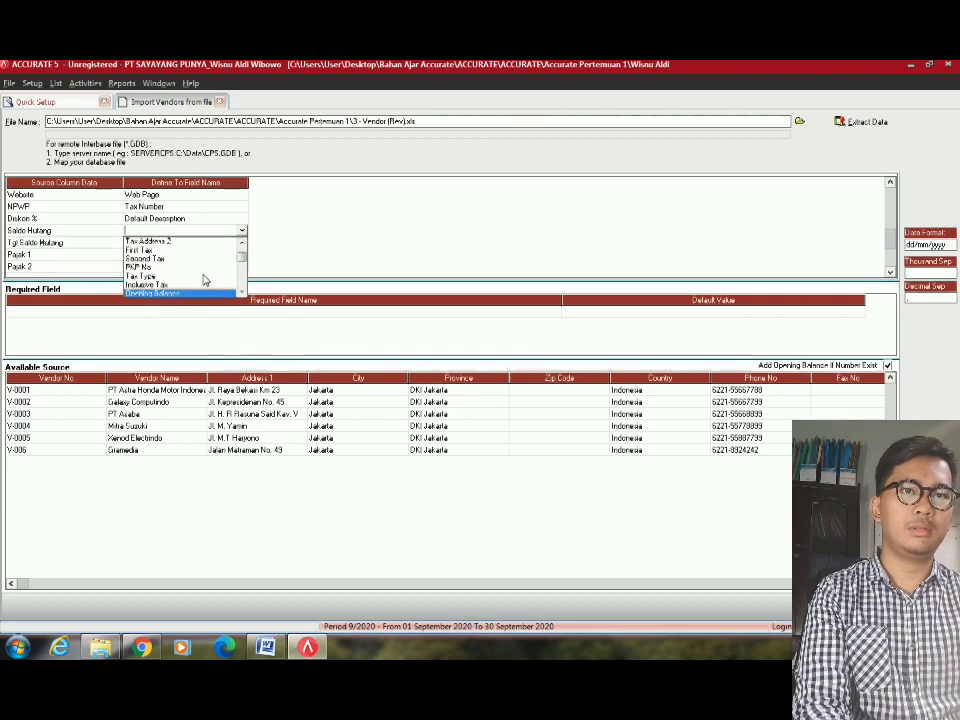
left_click(204, 282)
left_click(240, 243)
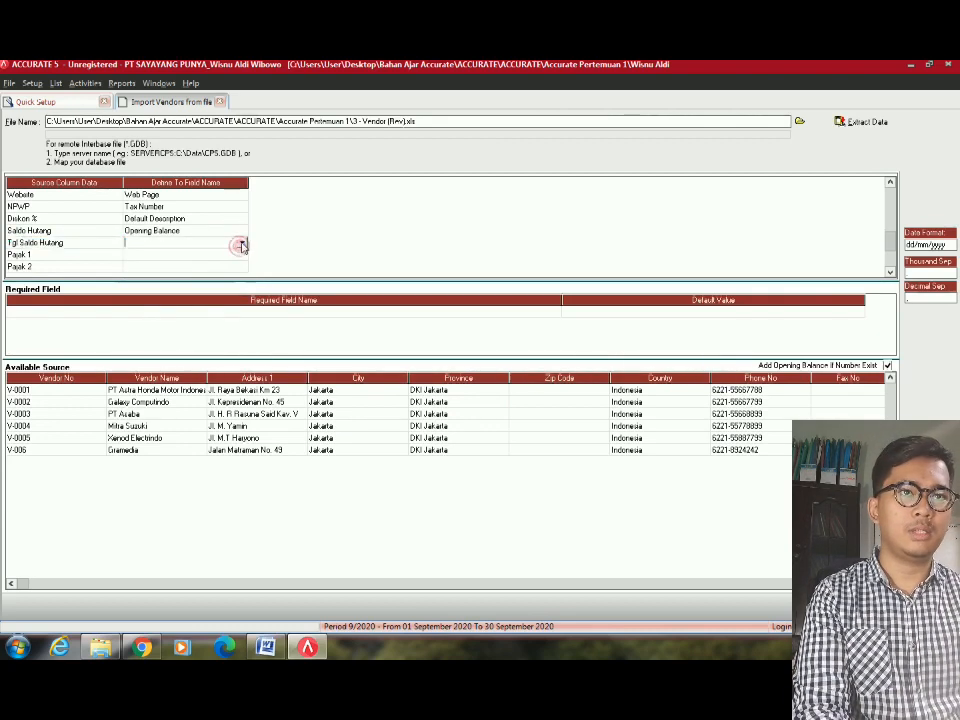
left_click(241, 246)
scroll(242, 248, "down", 3)
left_click(140, 306)
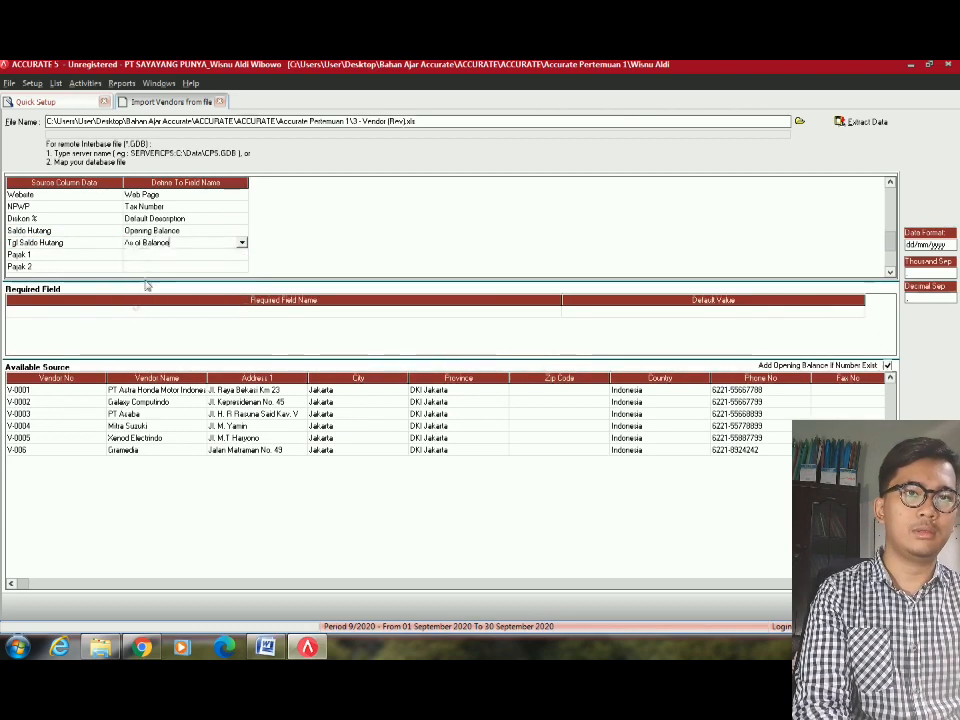
left_click(243, 255)
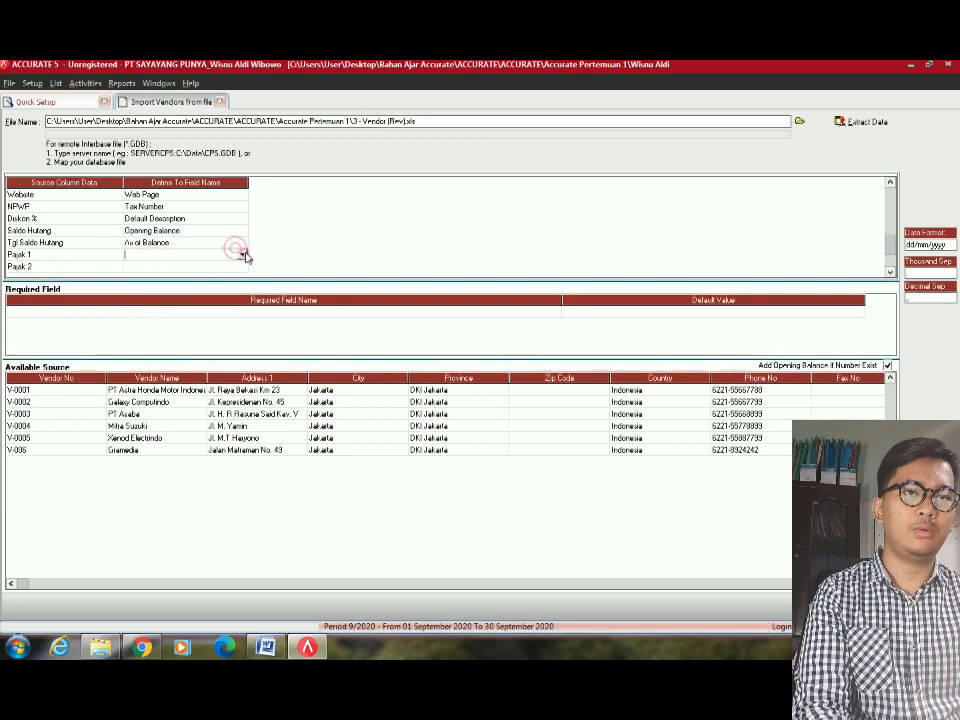
left_click(243, 255)
left_click(243, 257)
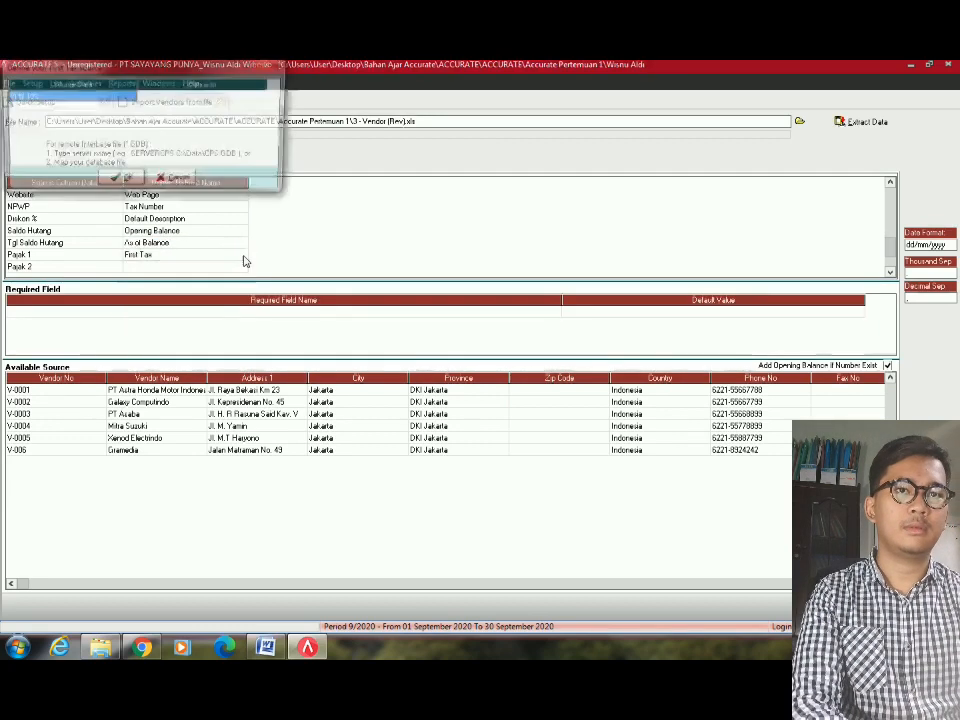
Match the PPN 10% tax value to PPN, then map Pajak 2 to Second Tax, also matched to PPN.
left_click(253, 97)
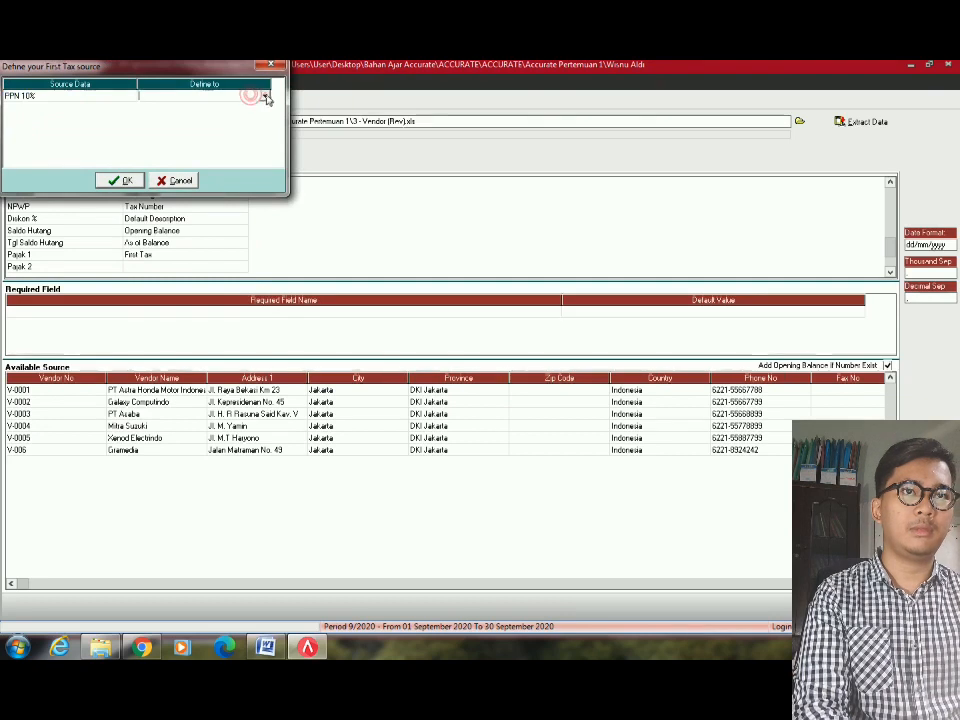
left_click(264, 96)
left_click(145, 104)
left_click(133, 180)
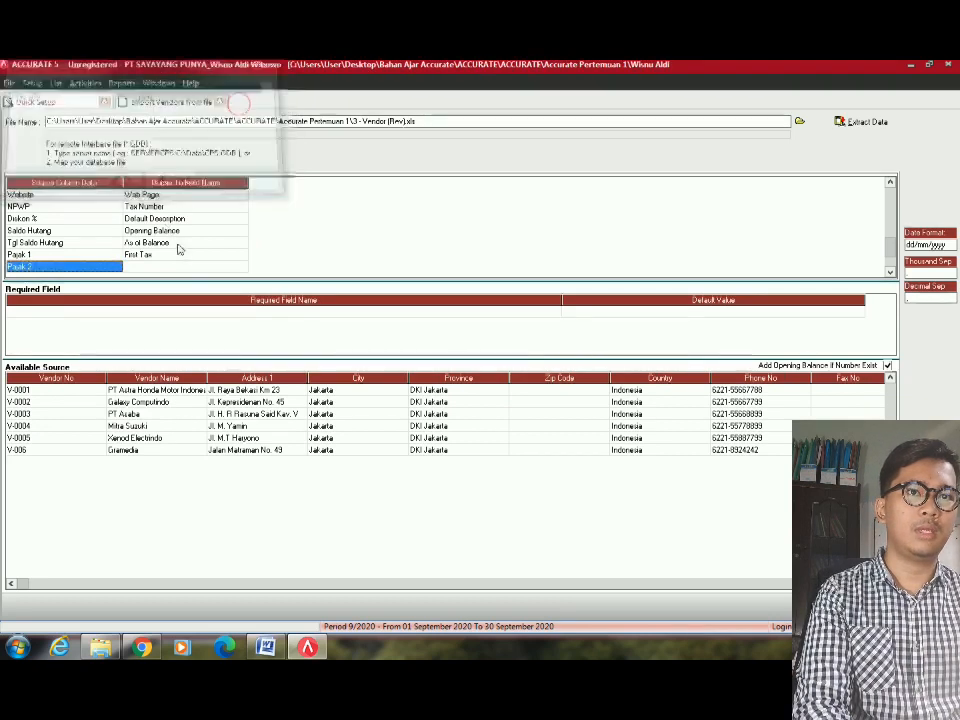
left_click(186, 266)
left_click(186, 266)
left_click(243, 268)
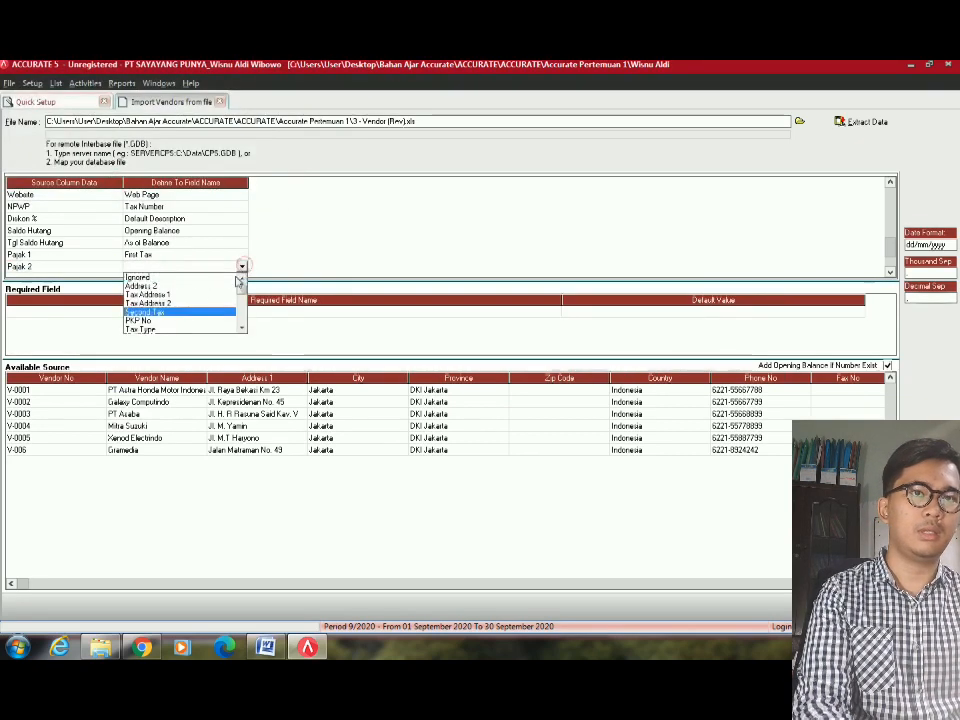
left_click(150, 312)
left_click(257, 96)
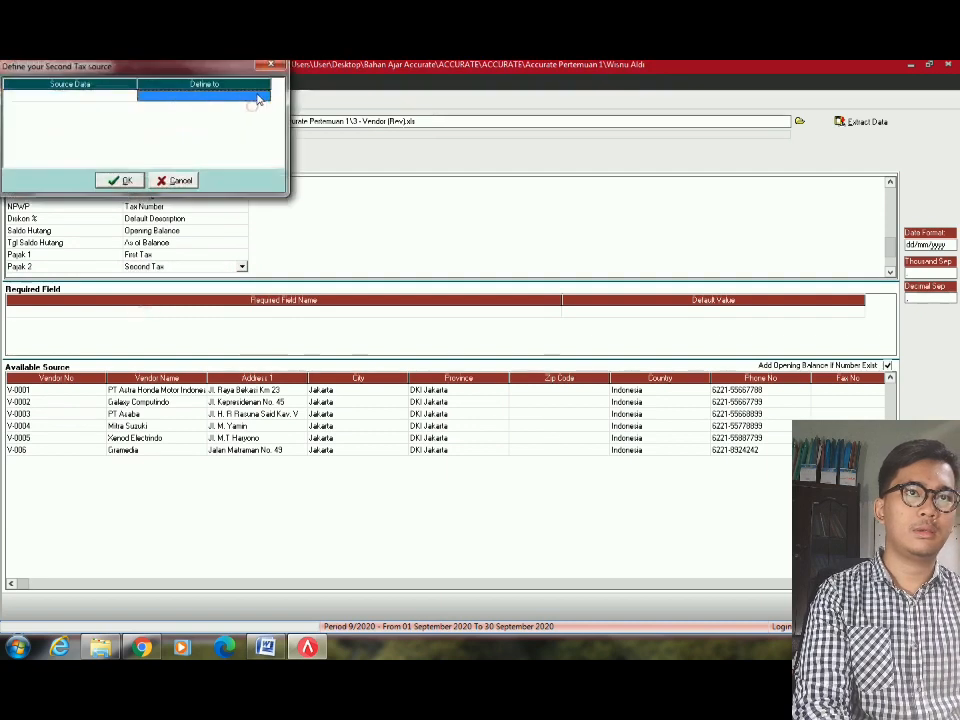
left_click(264, 96)
left_click(145, 104)
left_click(129, 180)
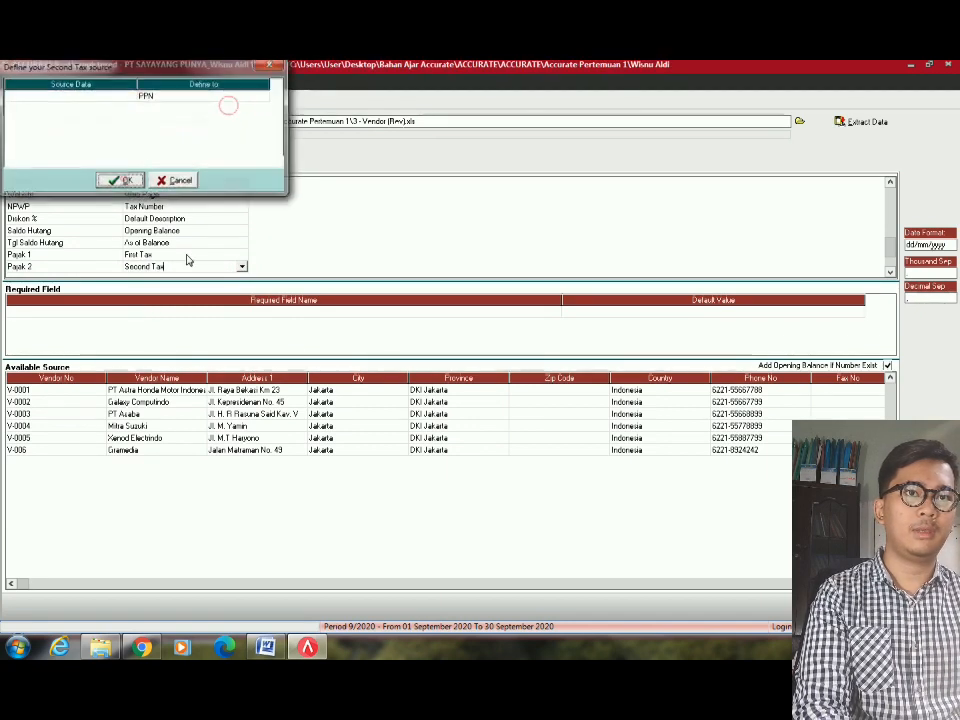
Map Mata Uang to Currency, matching IDR to IDR and USD to USD.
left_click(186, 256)
scroll(189, 238, "down", 4)
left_click(226, 243)
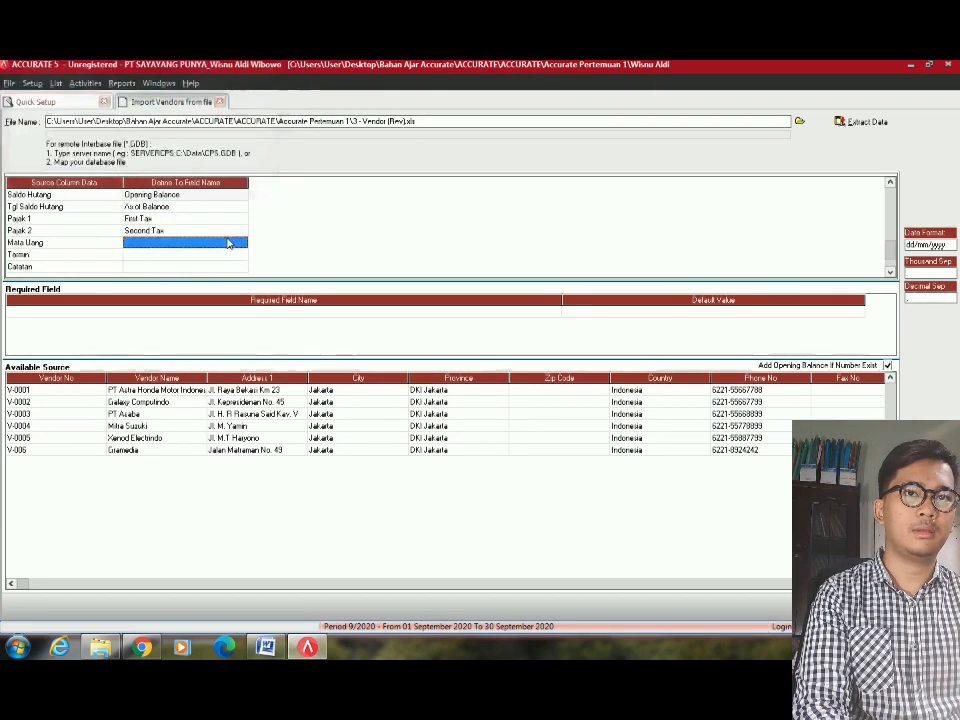
left_click(240, 243)
left_click(241, 243)
scroll(240, 254, "down", 1)
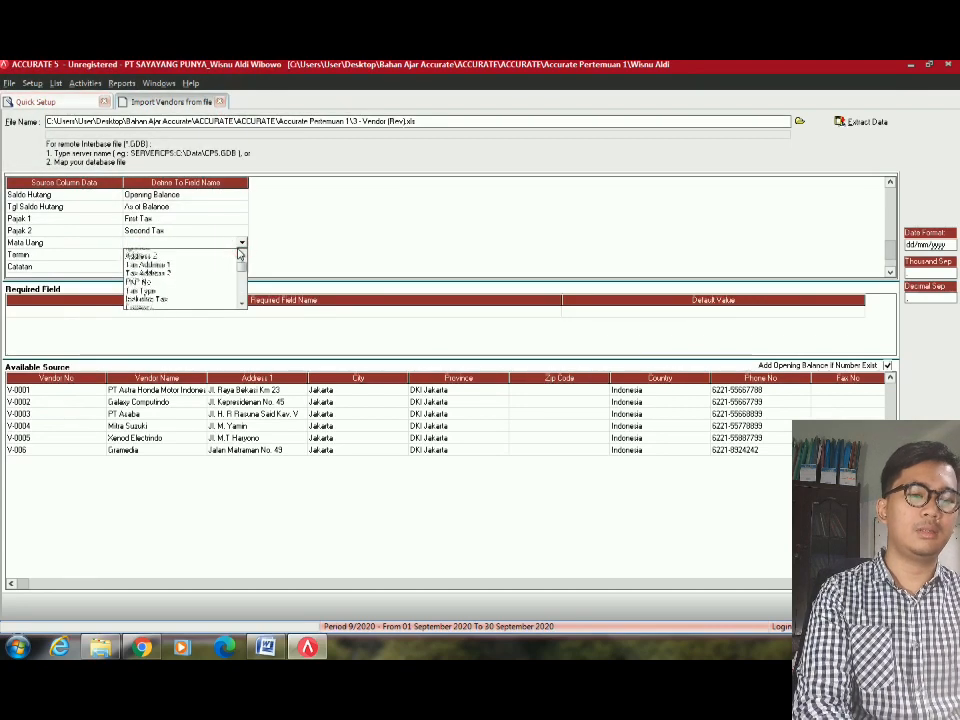
left_click(145, 303)
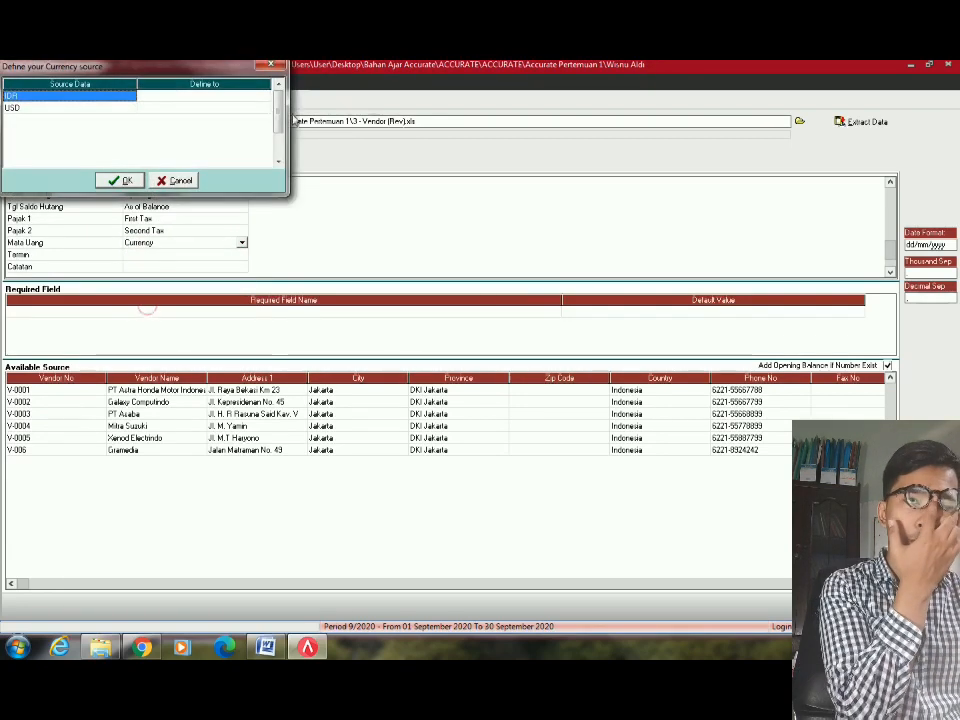
left_click(240, 95)
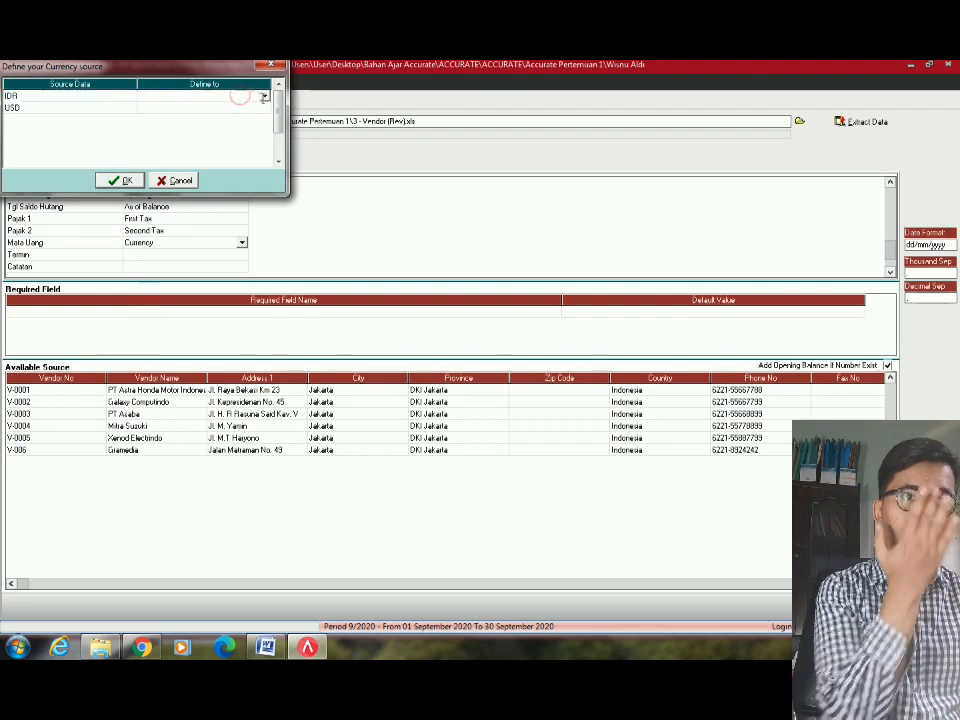
left_click(263, 98)
left_click(197, 106)
left_click(261, 109)
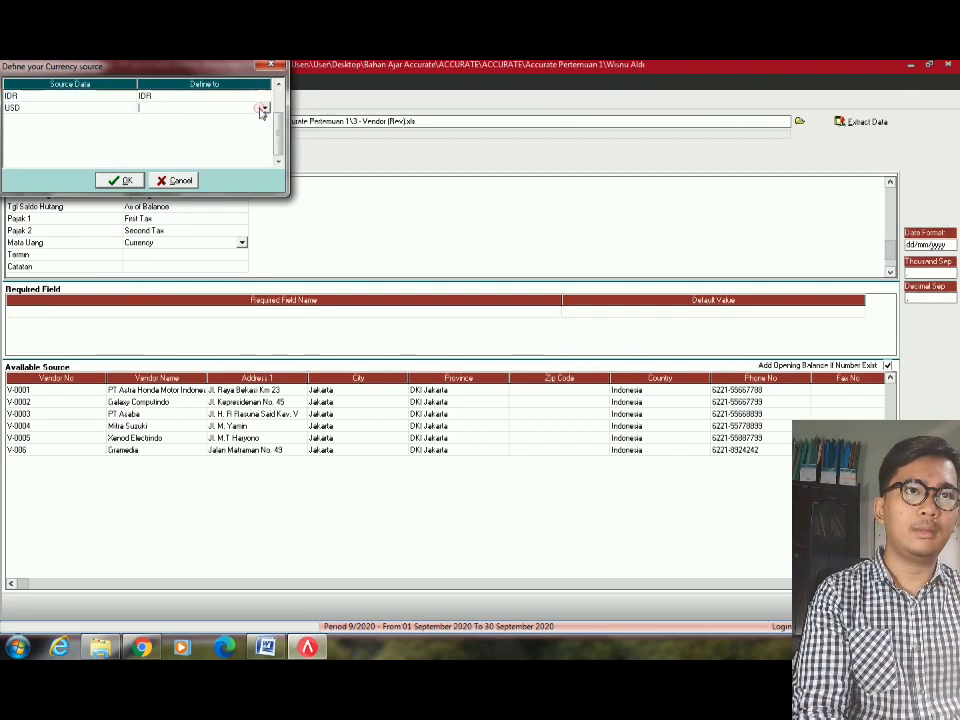
left_click(263, 110)
left_click(150, 127)
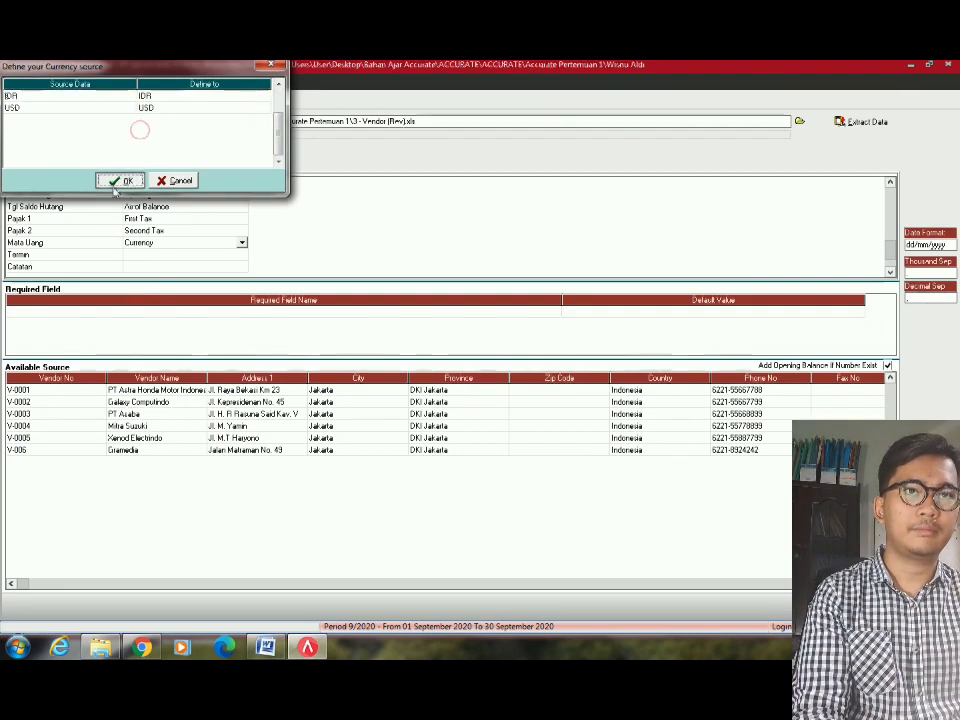
left_click(121, 180)
Map Termin to Term, matching 2/10 N/30, C.O.D and Net 30 to their terms.
left_click(235, 254)
left_click(241, 254)
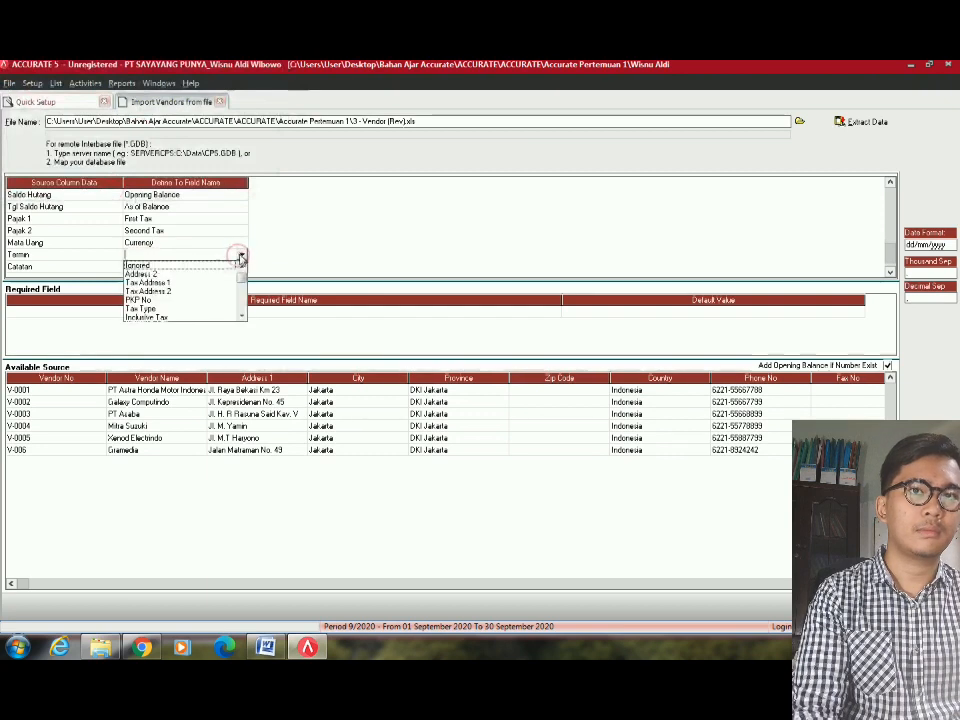
scroll(165, 295, "down", 2)
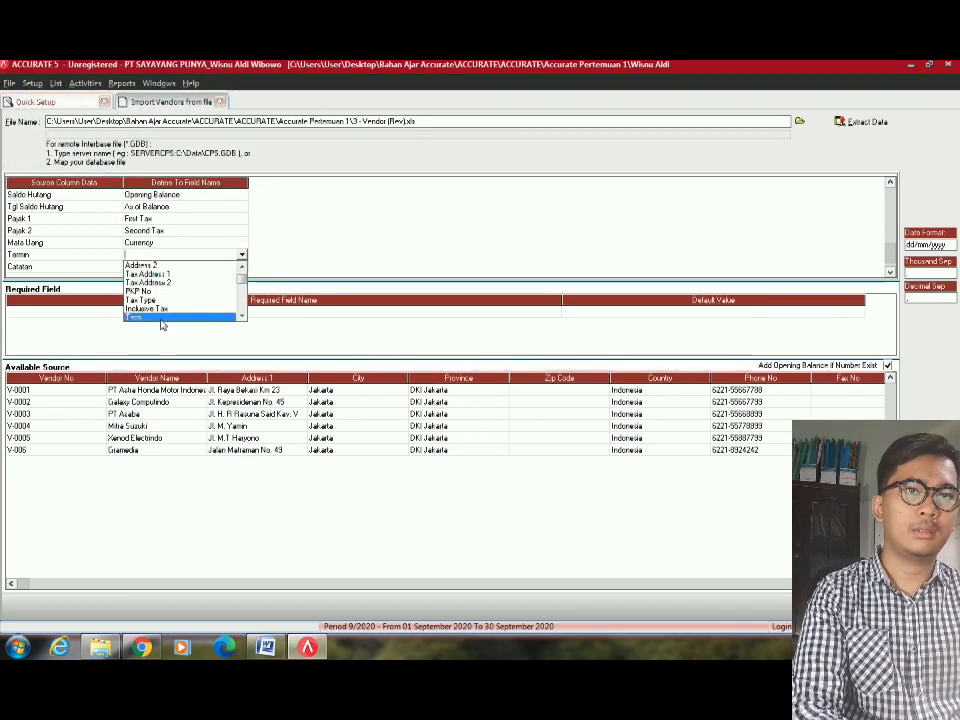
left_click(160, 315)
left_click(231, 96)
left_click(264, 96)
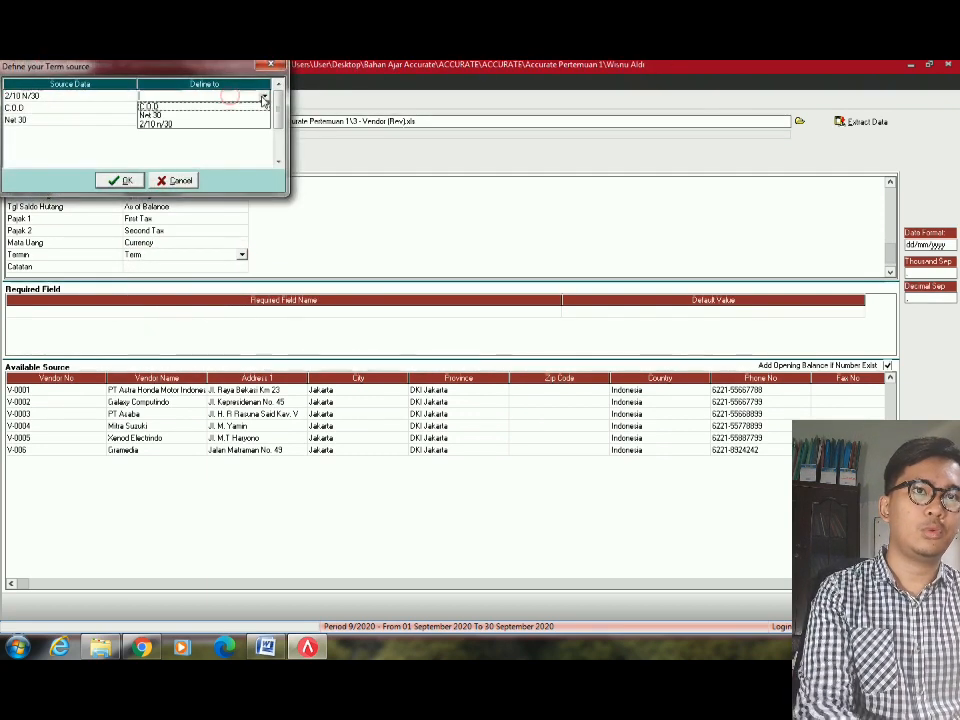
left_click(181, 122)
left_click(266, 107)
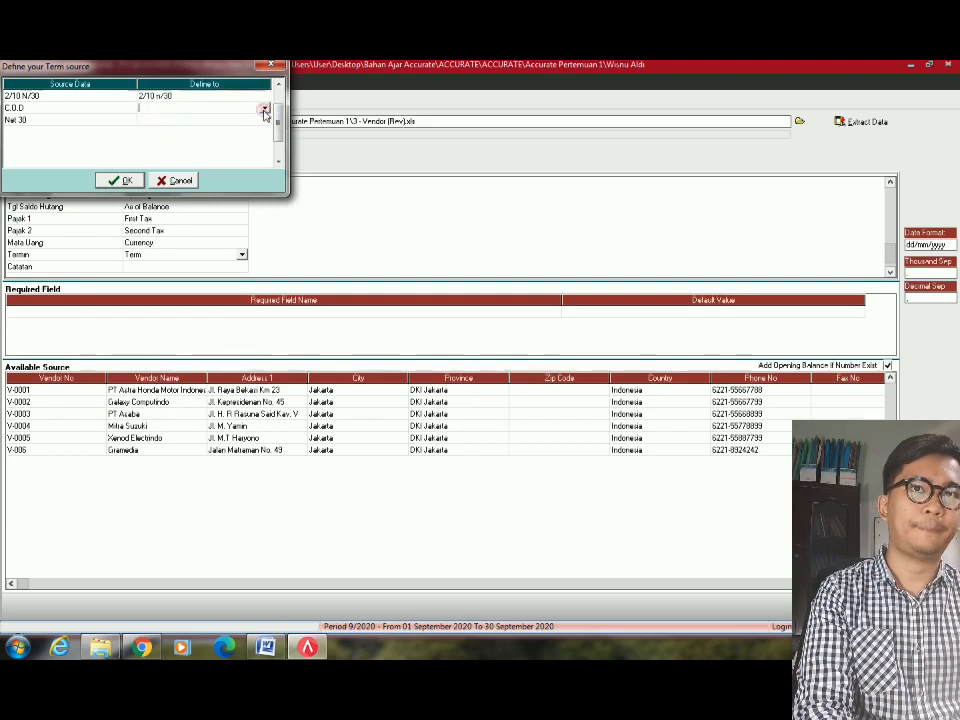
left_click(266, 108)
left_click(240, 117)
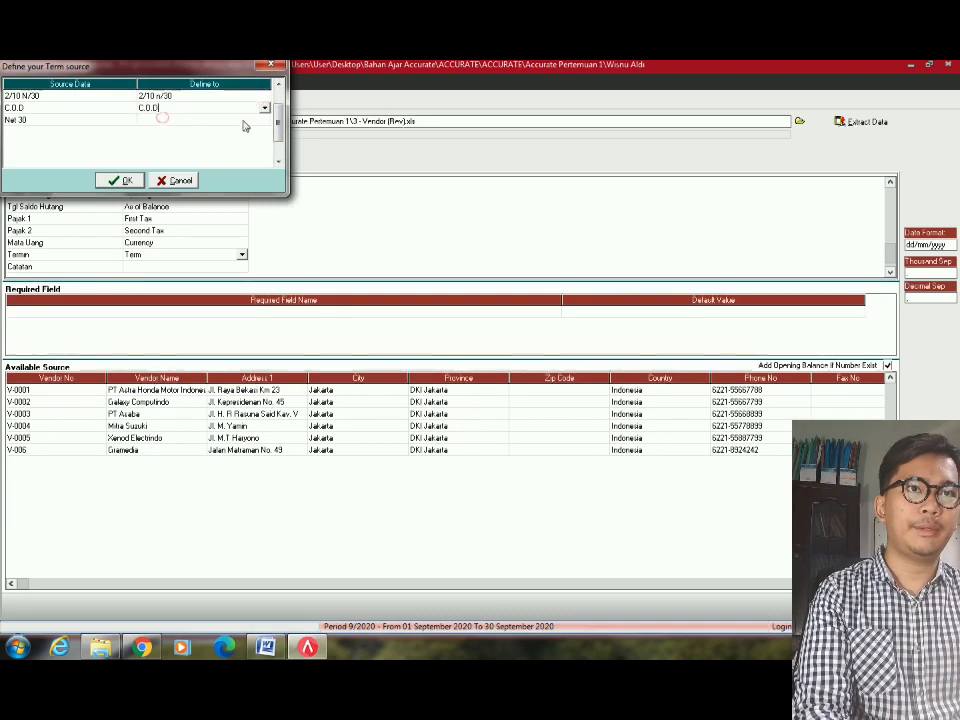
left_click(245, 122)
left_click(245, 122)
left_click(265, 121)
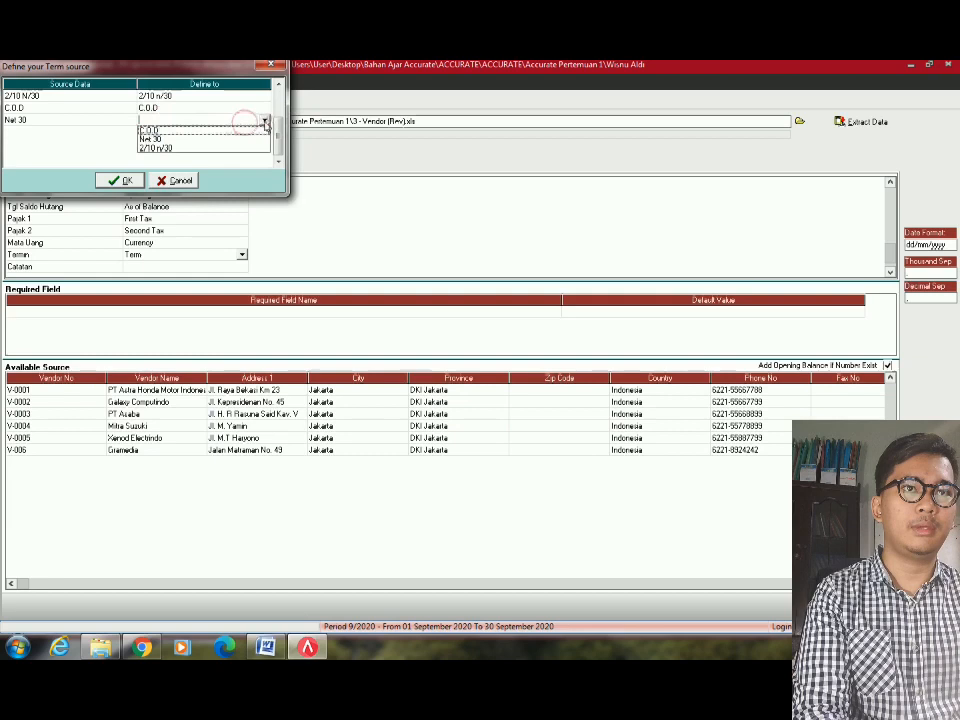
left_click(172, 139)
left_click(120, 180)
left_click(213, 267)
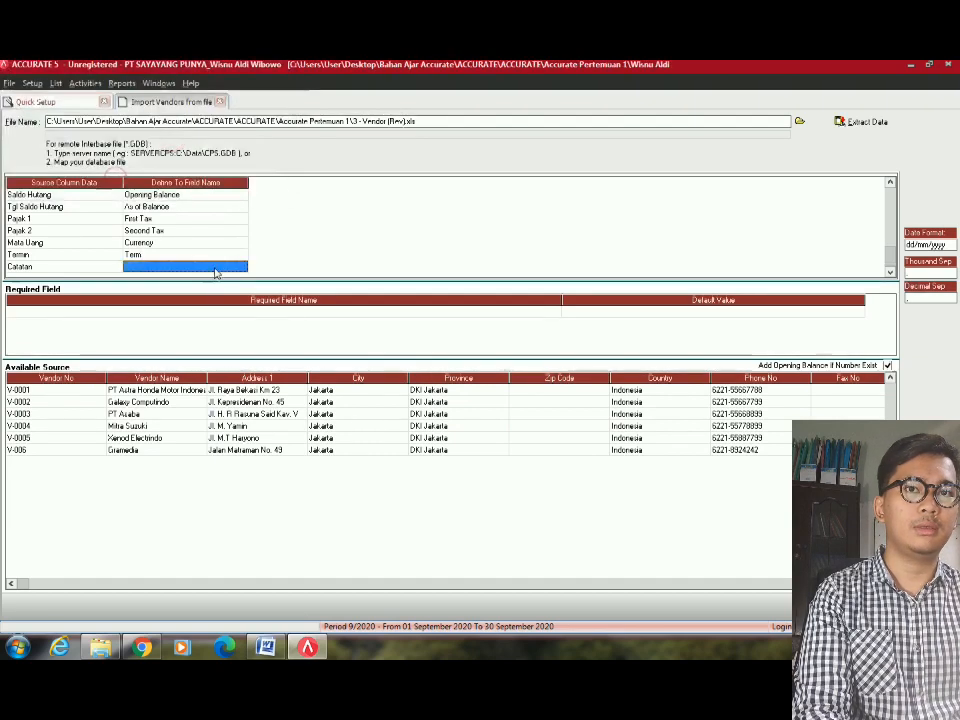
Map Catatan to Notes and extract the data, importing all 6 vendor records.
left_click(213, 267)
left_click(241, 267)
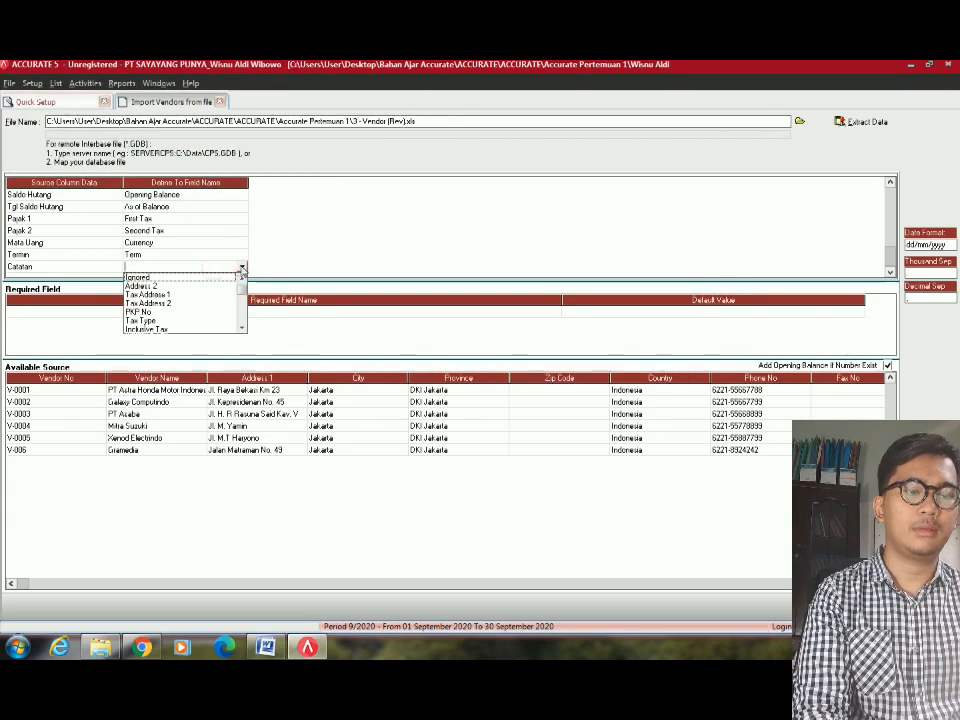
key("n")
left_click(180, 330)
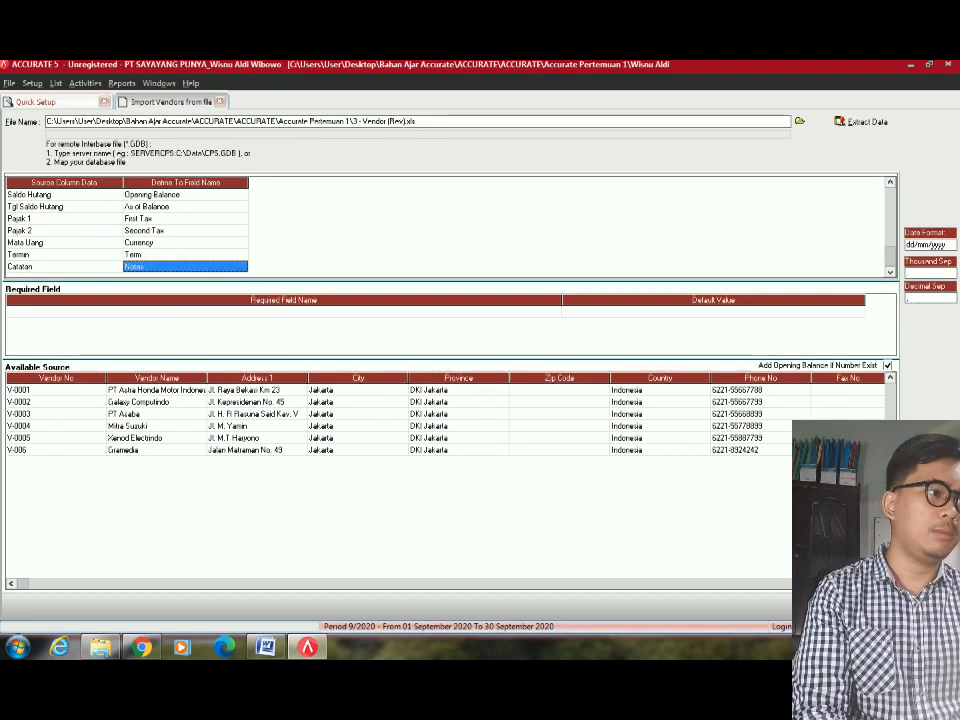
left_click(865, 606)
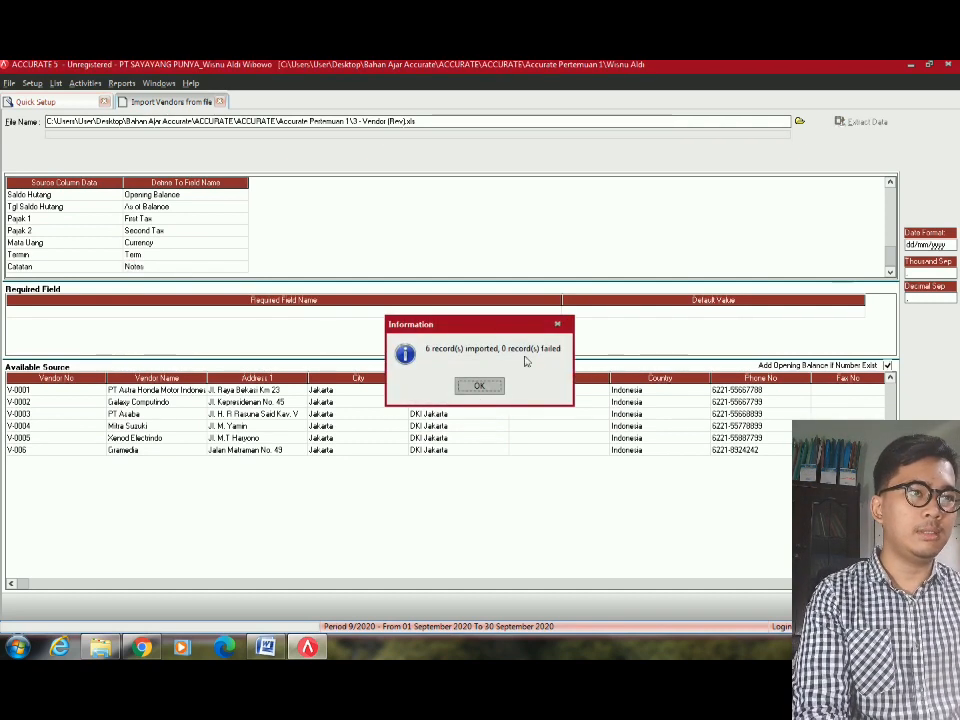
left_click(482, 386)
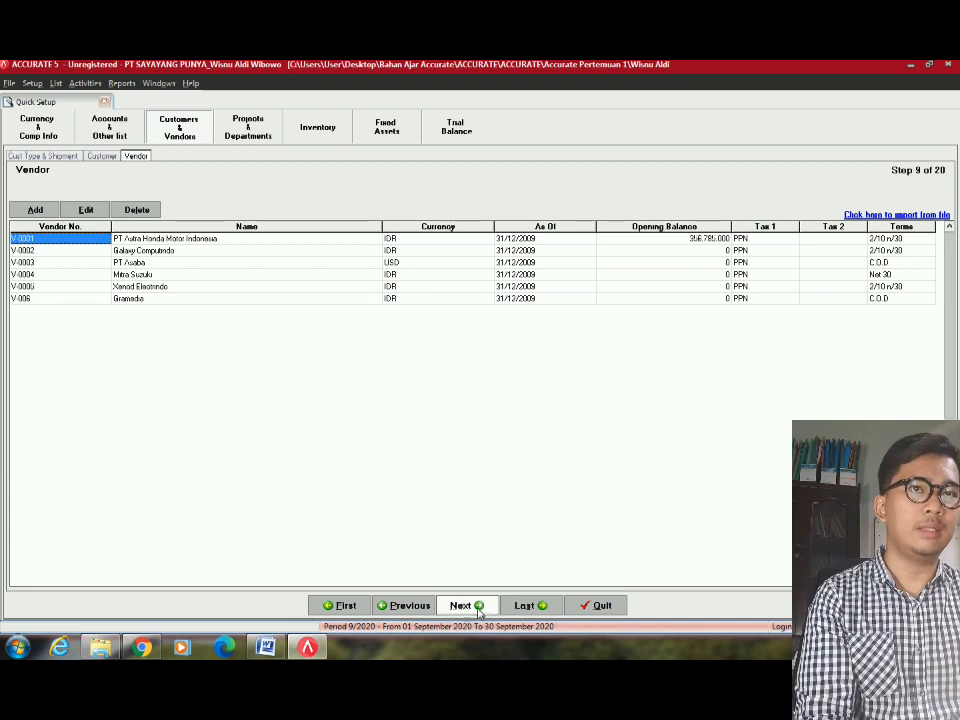
Advance past projects and departments to the Inventory step, then switch to the Word exercise.
left_click(479, 612)
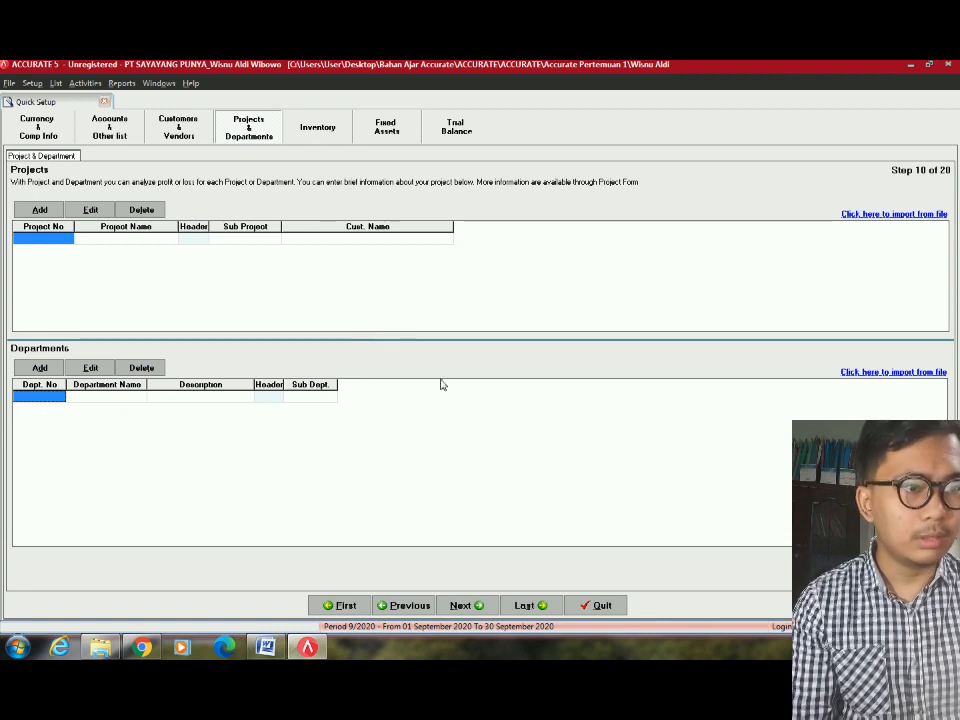
left_click(486, 608)
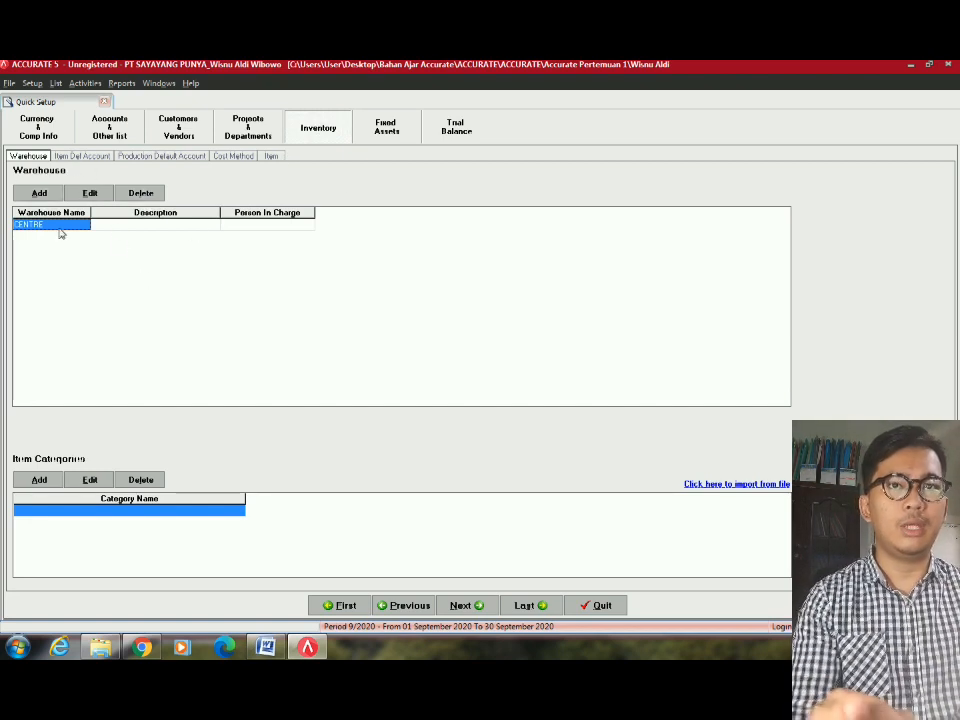
key("alt+Tab")
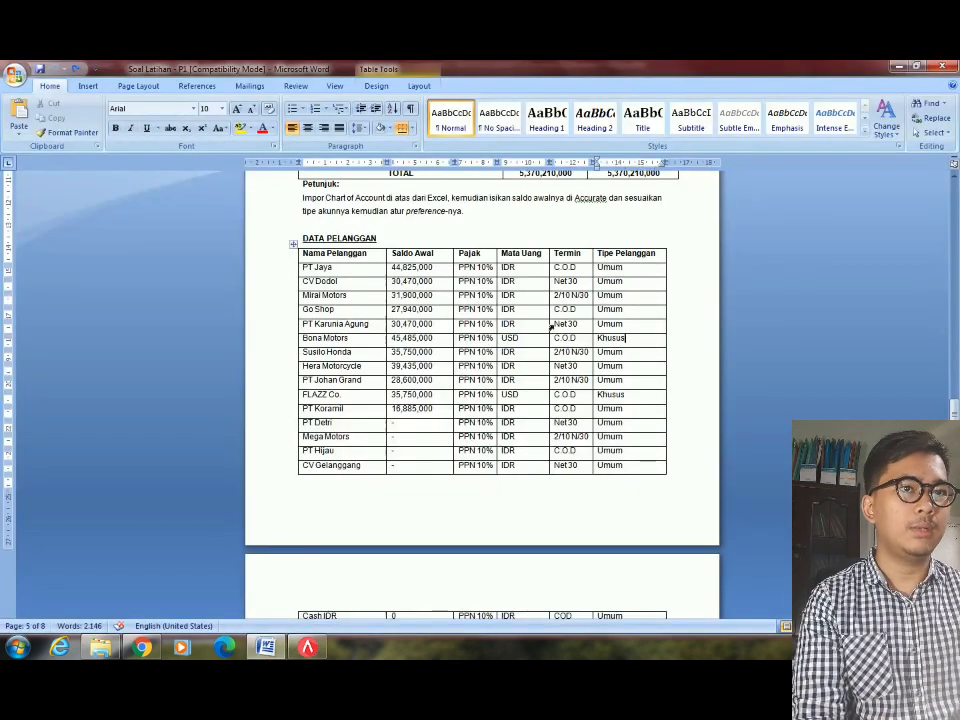
Find the BARANG DAGANGAN line naming the Center and Branch warehouses, then return to ACCURATE.
scroll(596, 290, "down", 10)
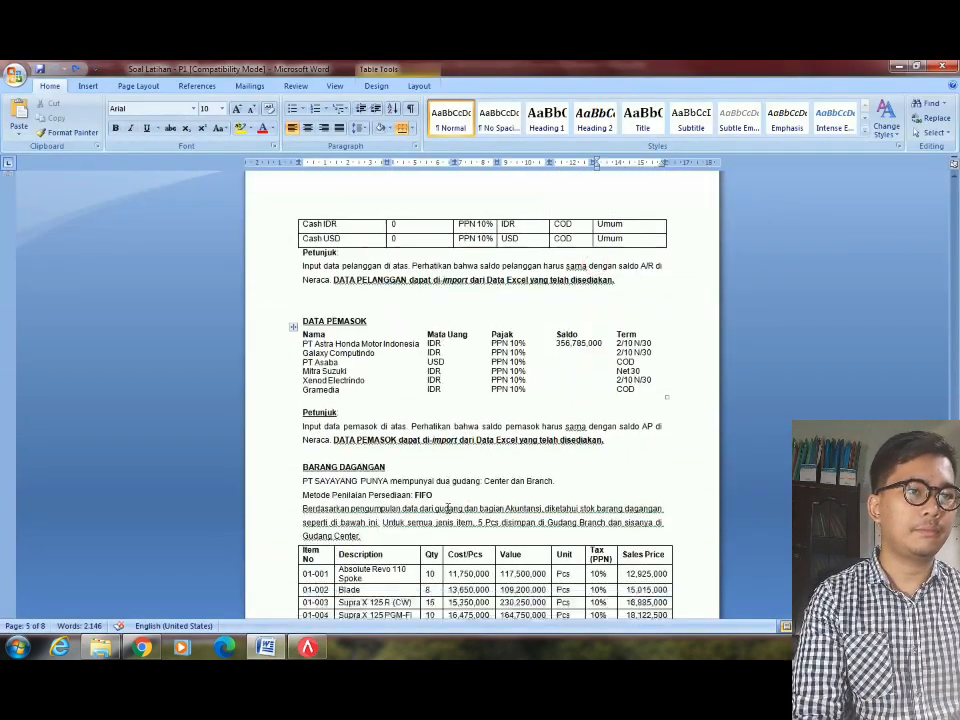
scroll(594, 487, "down", 6)
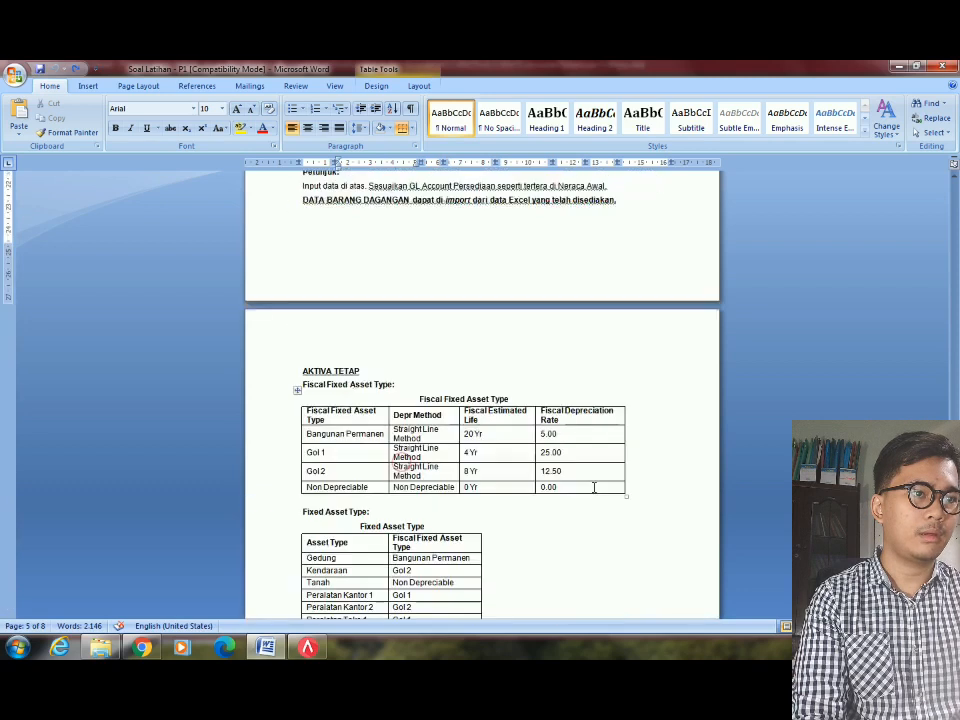
scroll(369, 475, "down", 3)
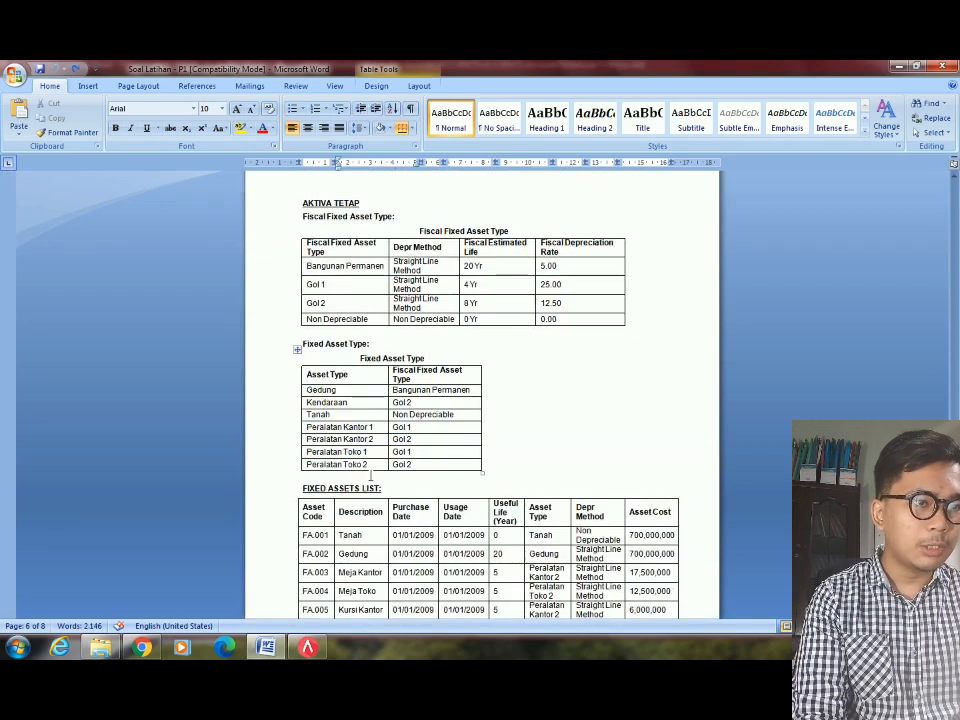
scroll(396, 477, "up", 6)
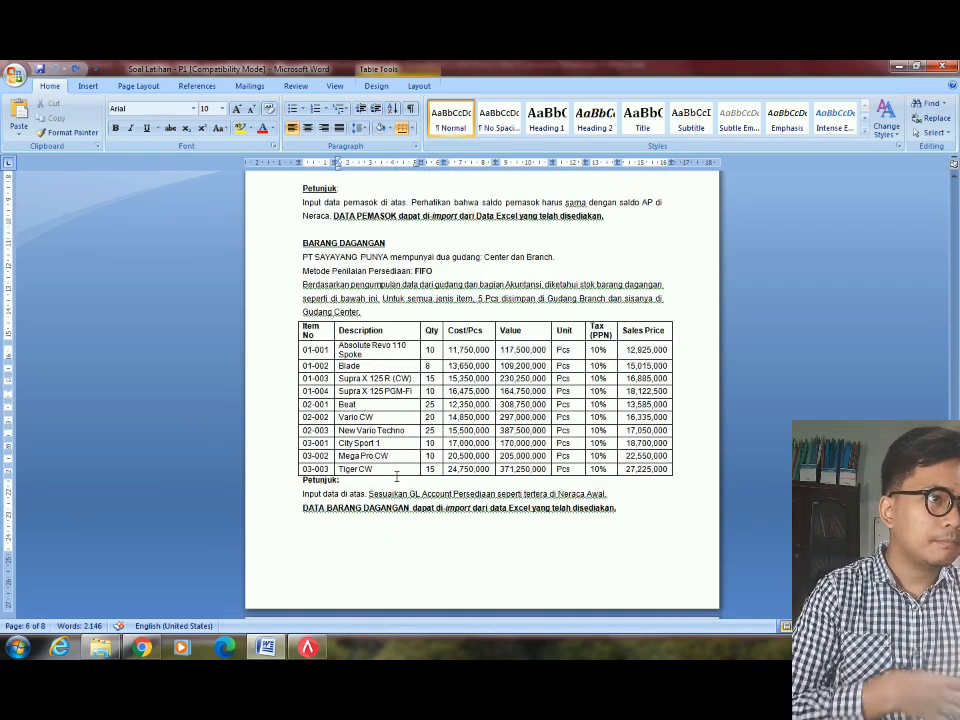
scroll(396, 477, "up", 3)
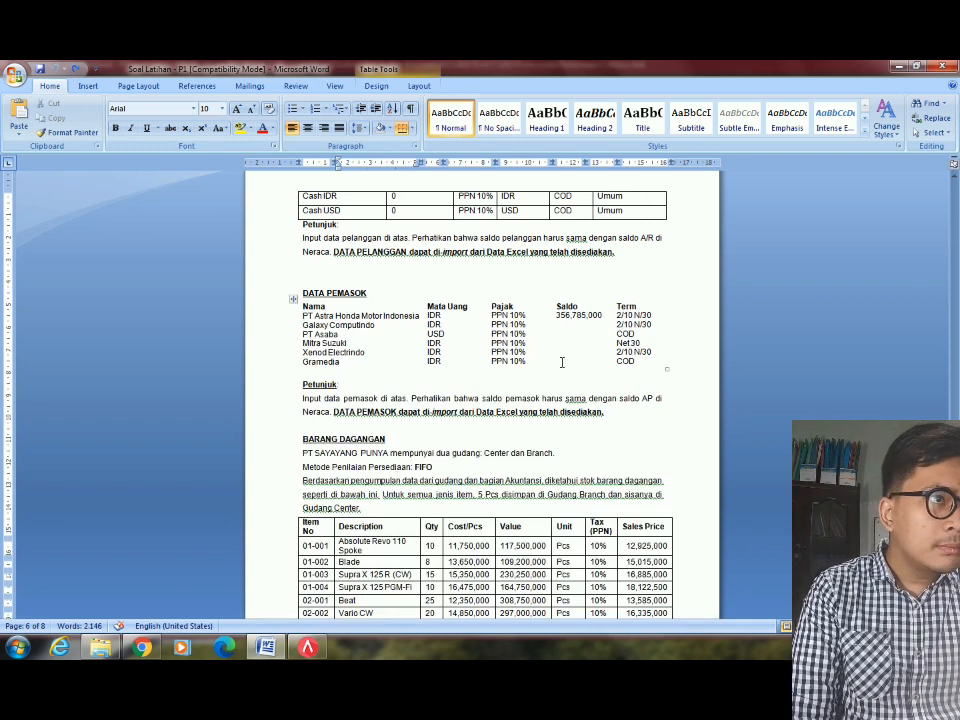
scroll(562, 362, "up", 2)
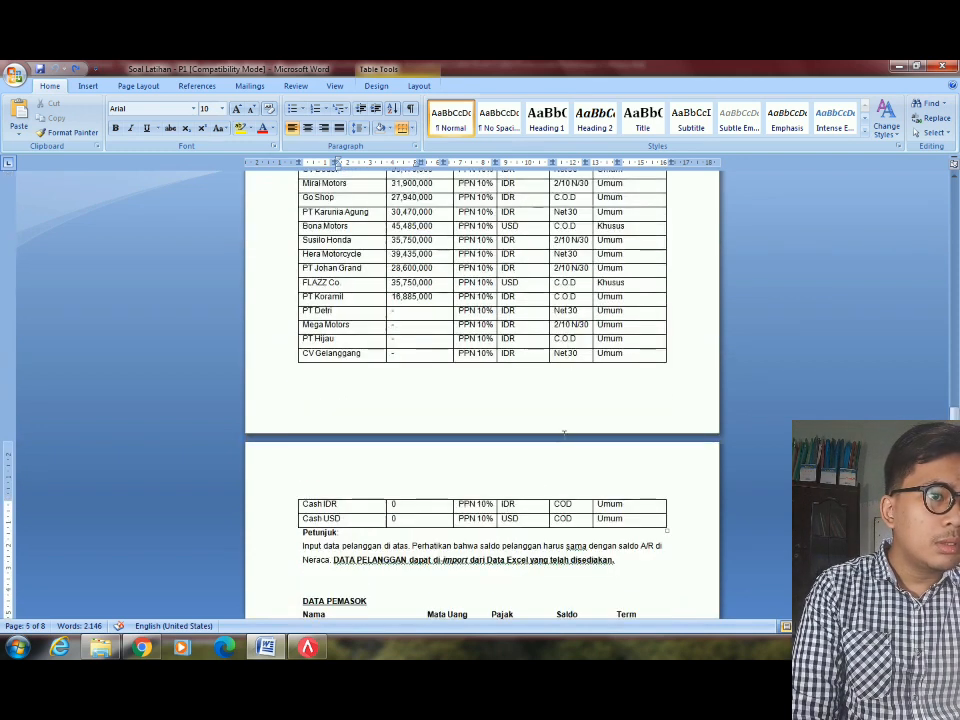
scroll(566, 364, "up", 7)
scroll(533, 496, "down", 15)
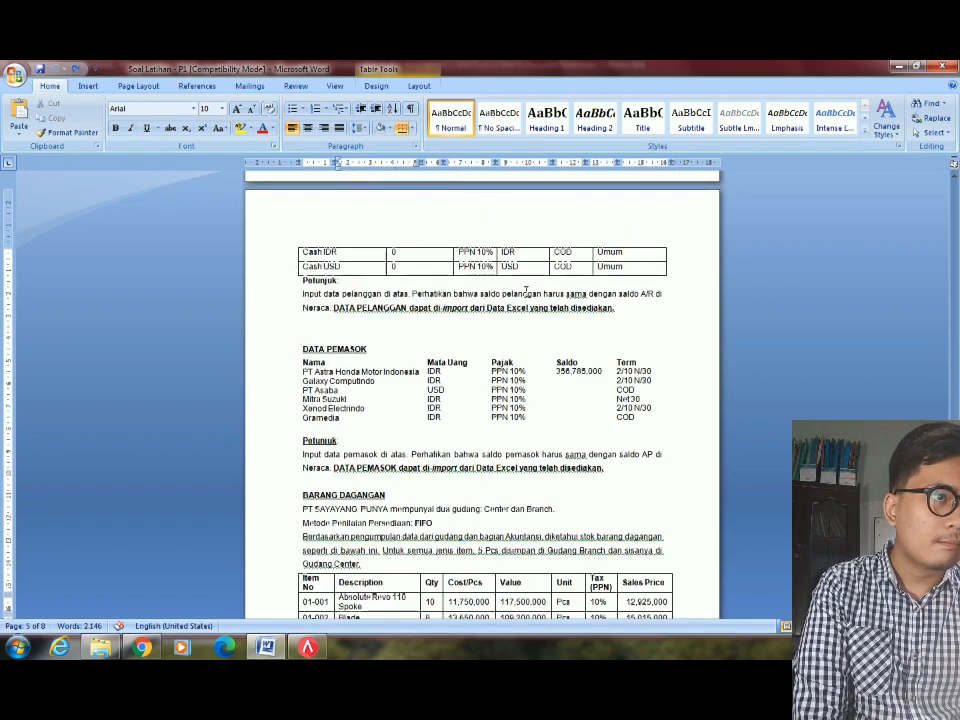
scroll(517, 436, "down", 1)
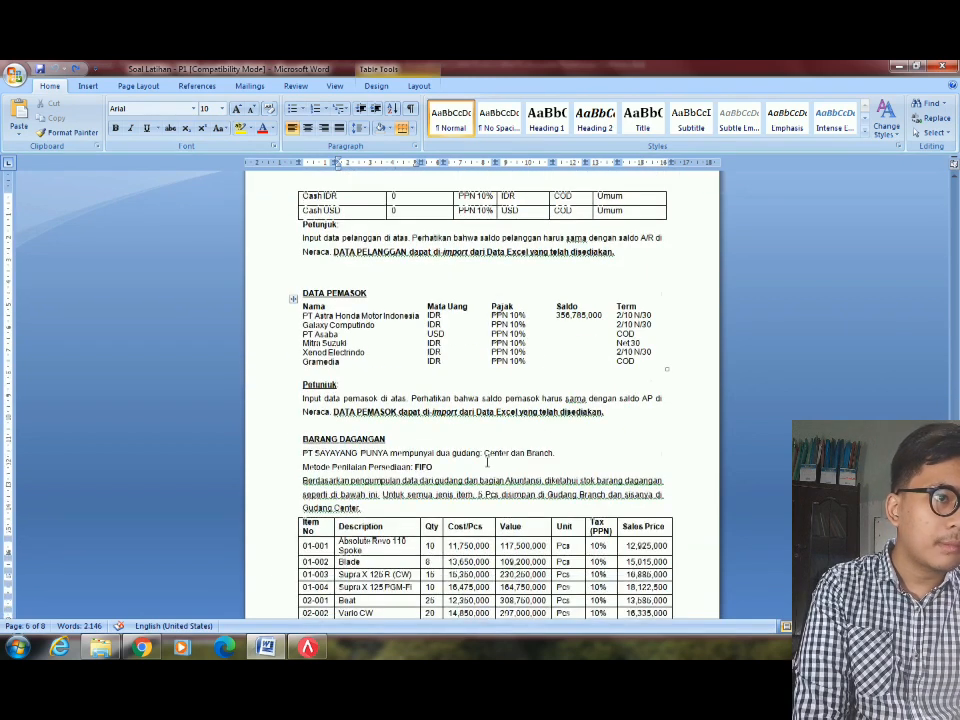
left_click(501, 453)
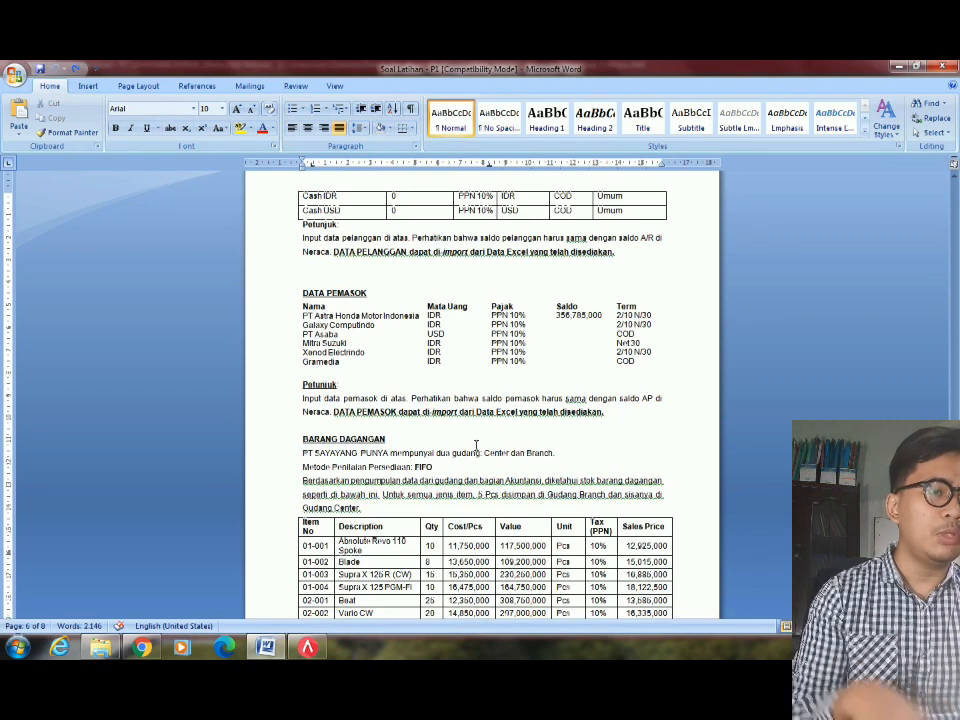
key("alt+Tab")
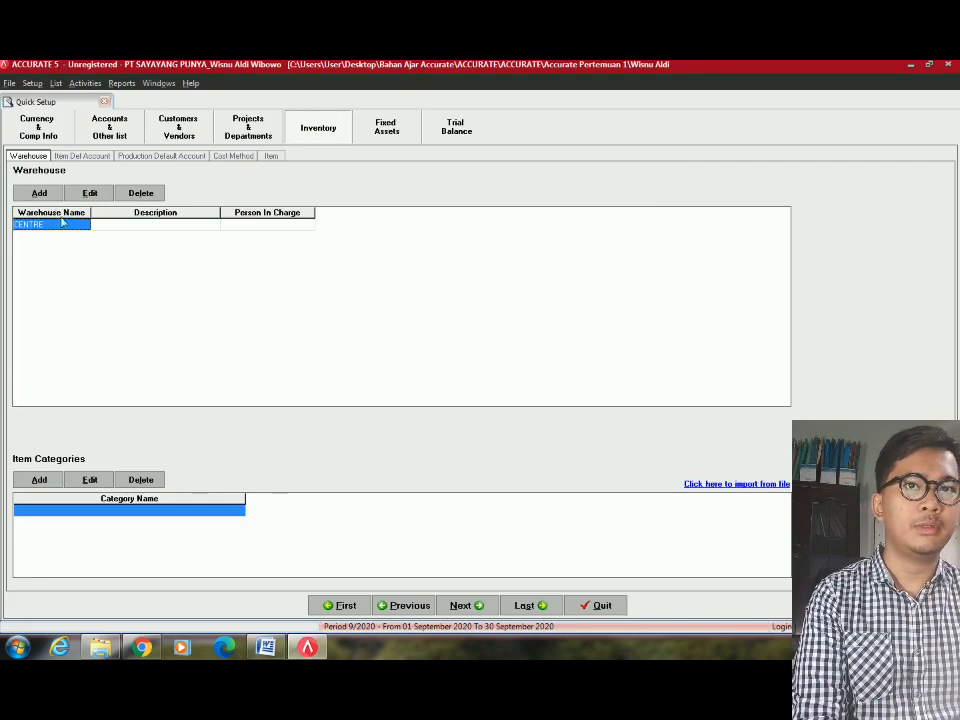
Add a BRANCH warehouse below CENTRE and continue to the Item Default Account step.
left_click(101, 226)
key("Tab")
key("Tab")
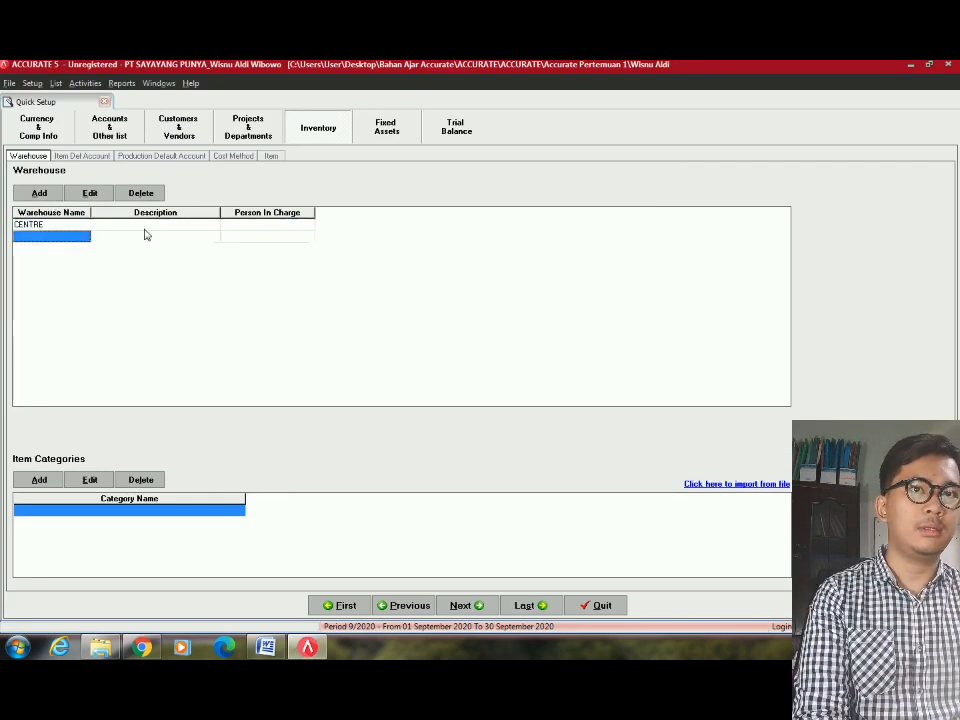
type("B")
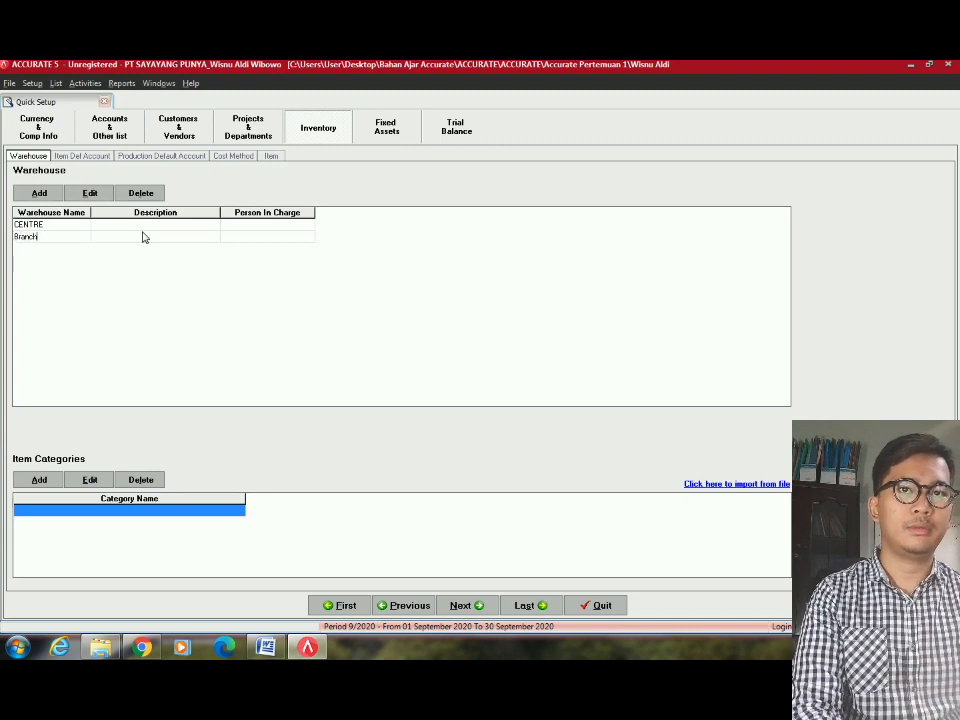
type("RANCH")
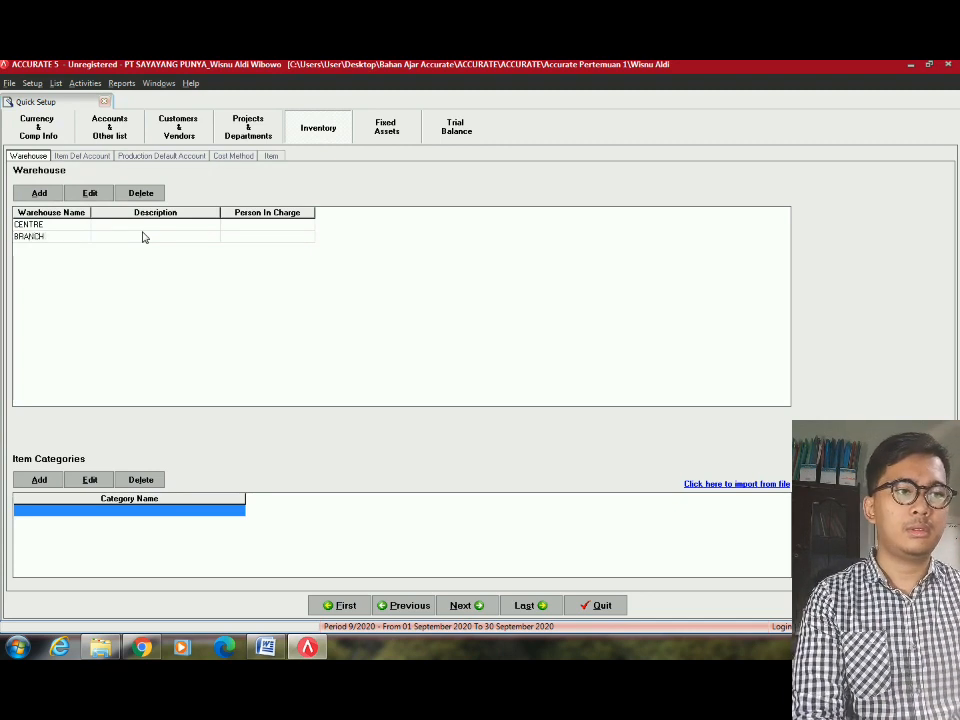
left_click(466, 605)
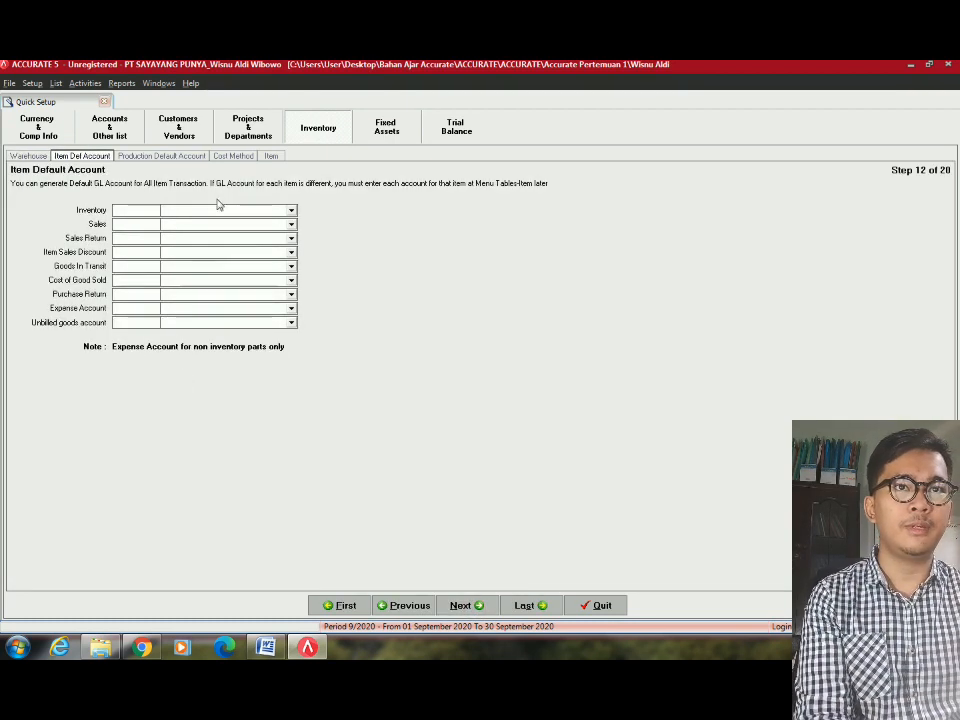
Set the default Inventory account to 1105.001 and the Sales account to 4101.001.
left_click(251, 212)
left_click(251, 218)
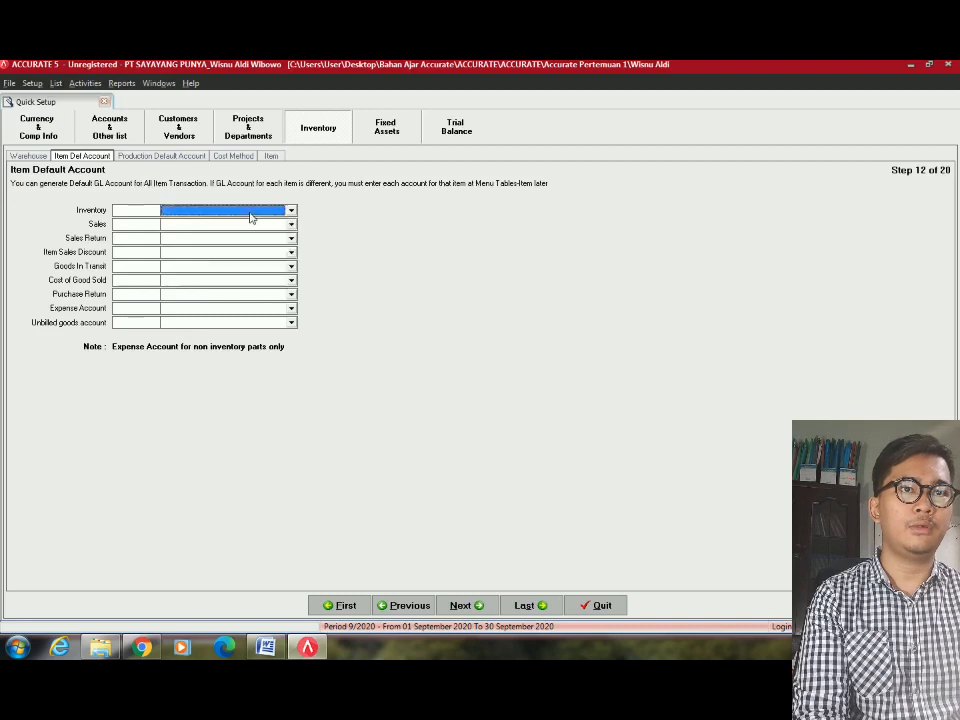
left_click(251, 217)
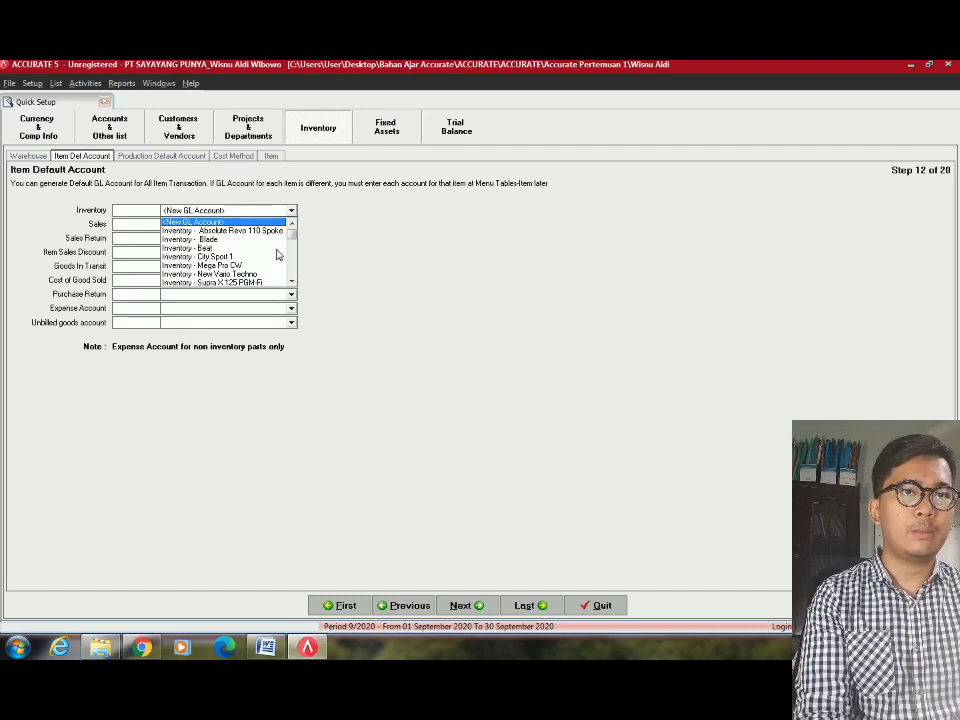
left_click(216, 231)
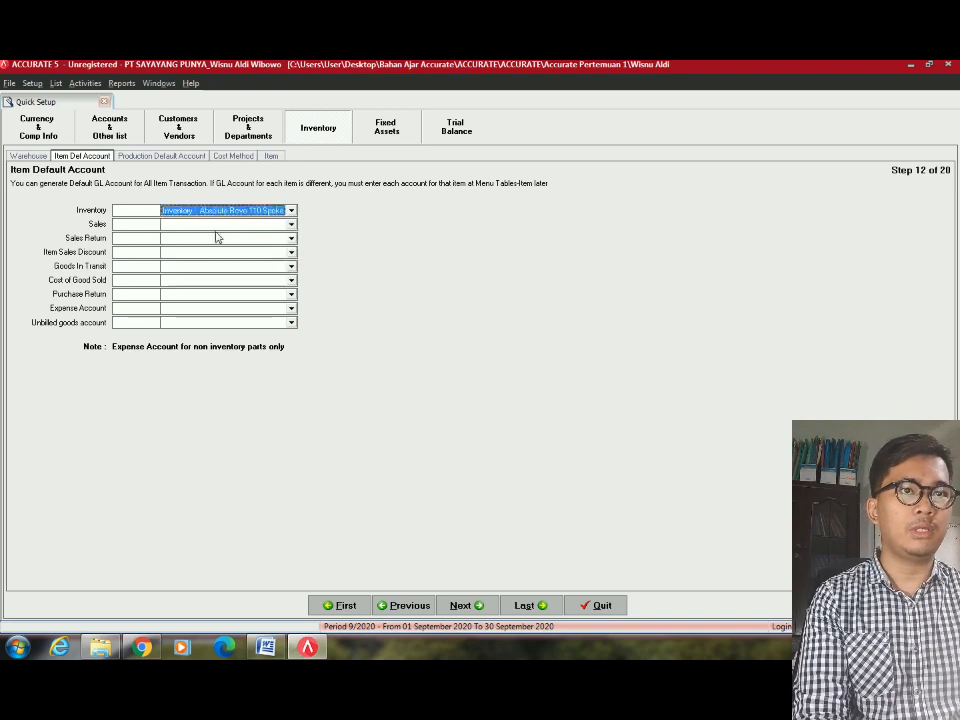
left_click(242, 224)
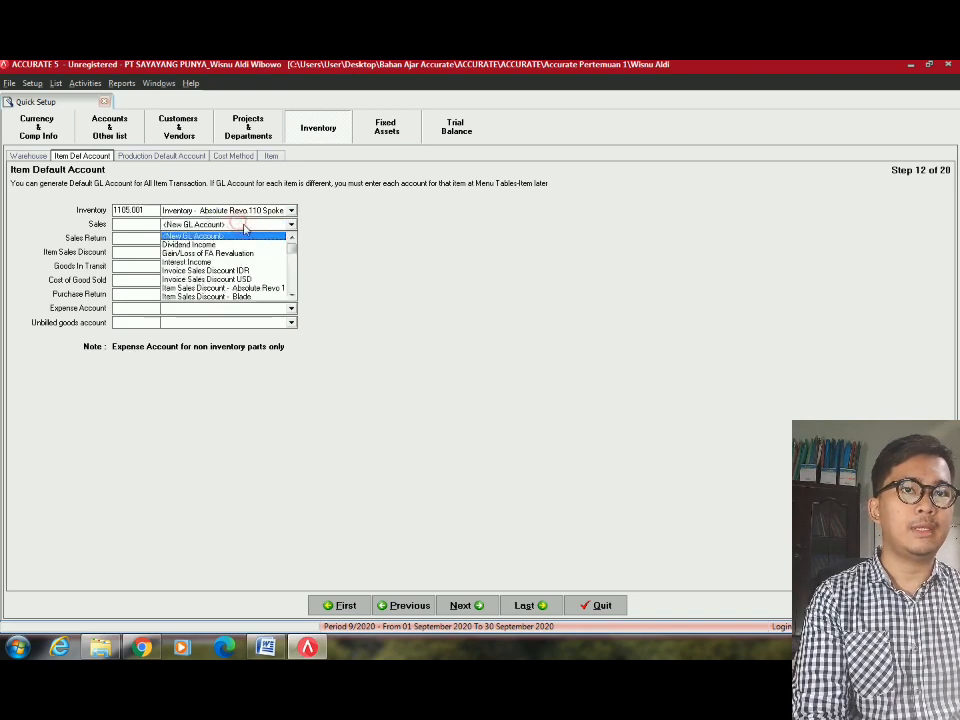
type("S")
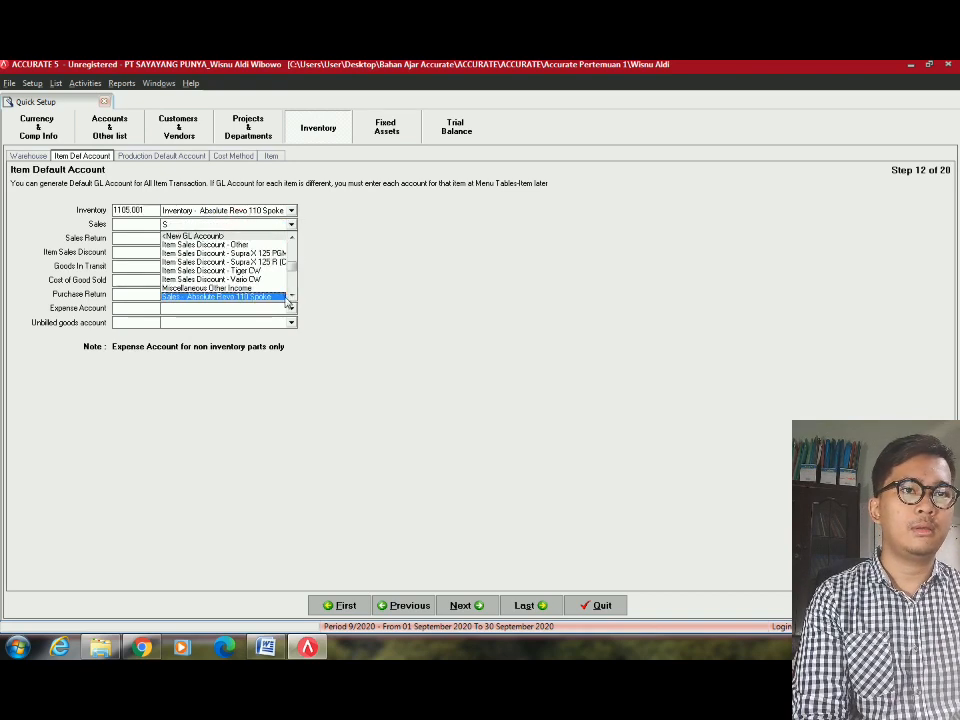
left_click(259, 297)
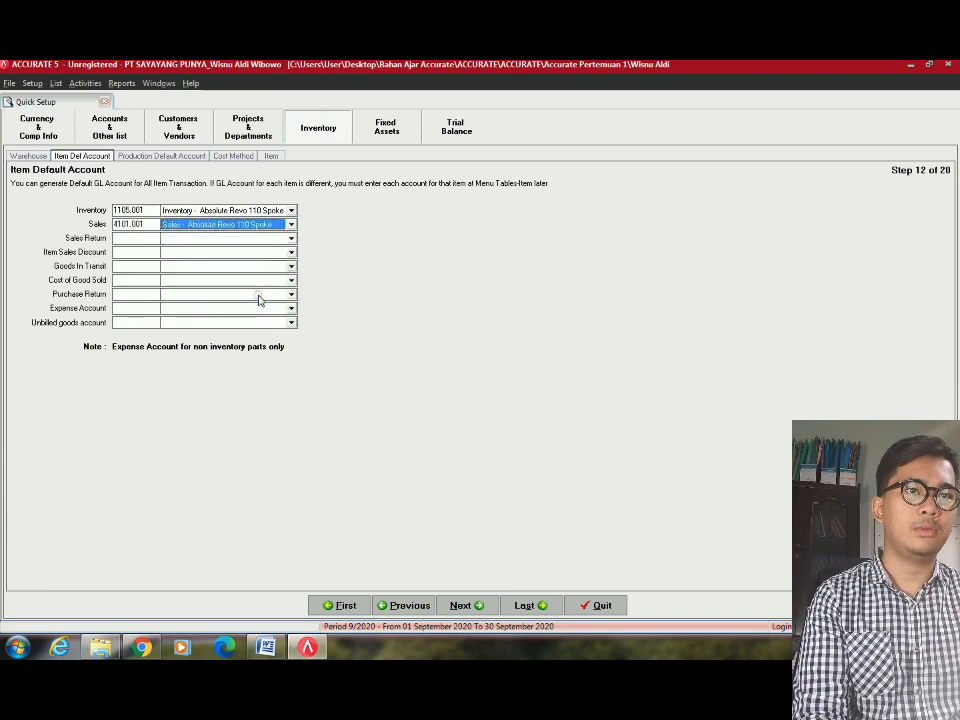
Set the default Sales Return account to 4103.001 and Item Sales Discount to 4102.002.
left_click(283, 238)
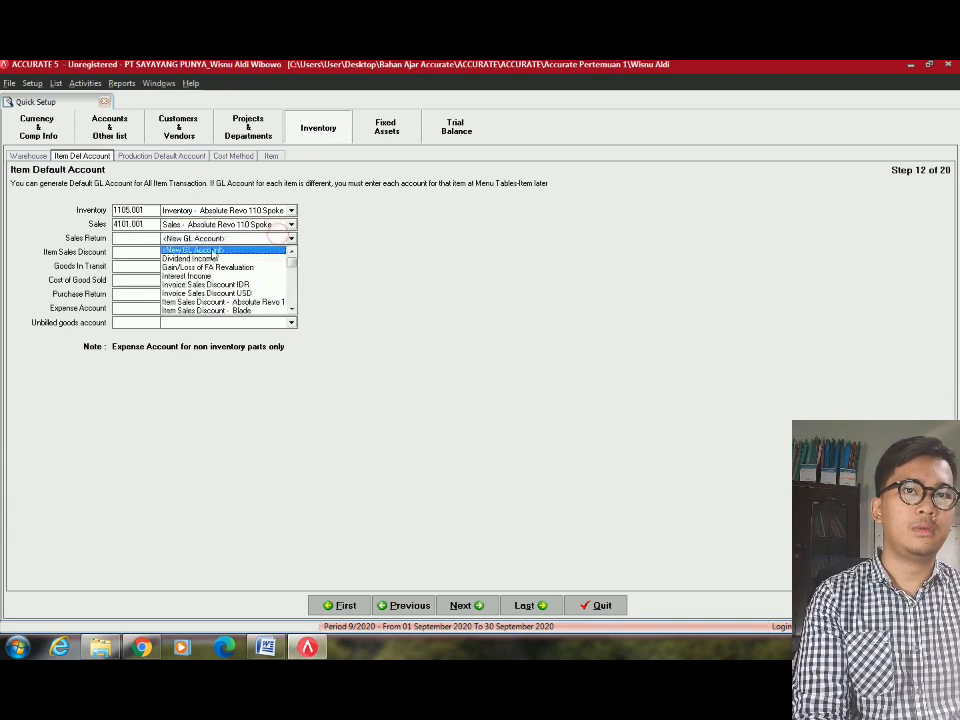
type("S")
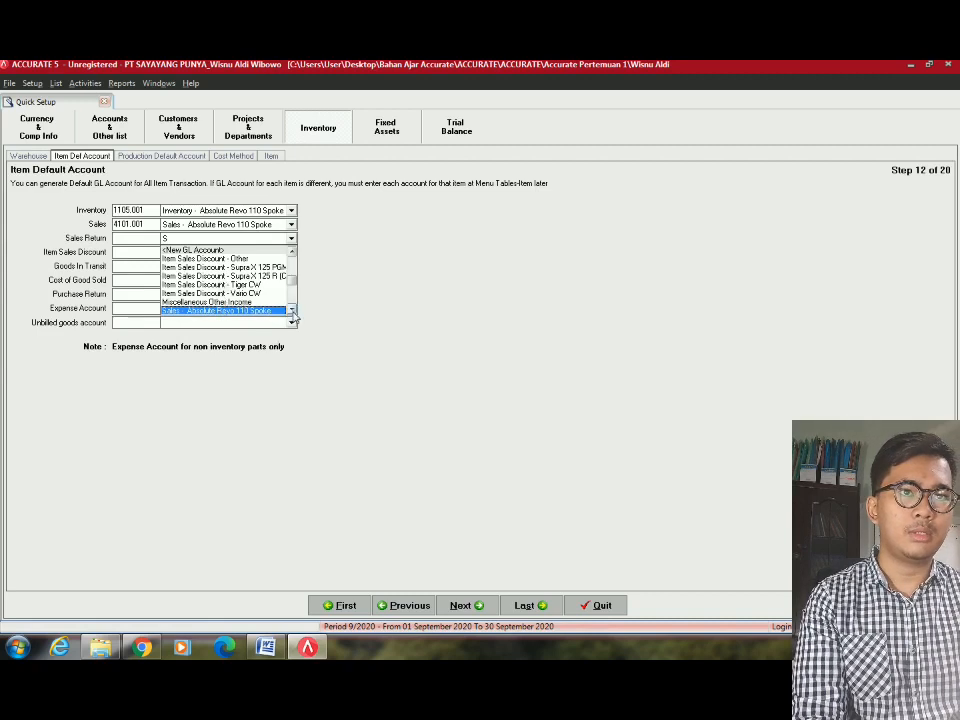
scroll(292, 312, "down", 3)
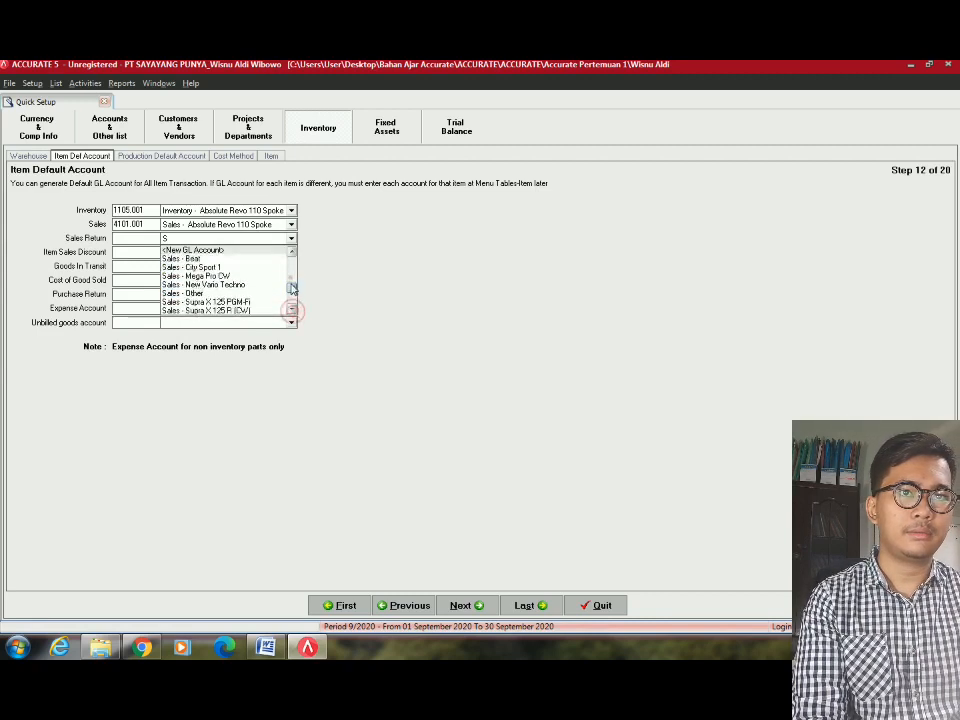
scroll(292, 305, "down", 3)
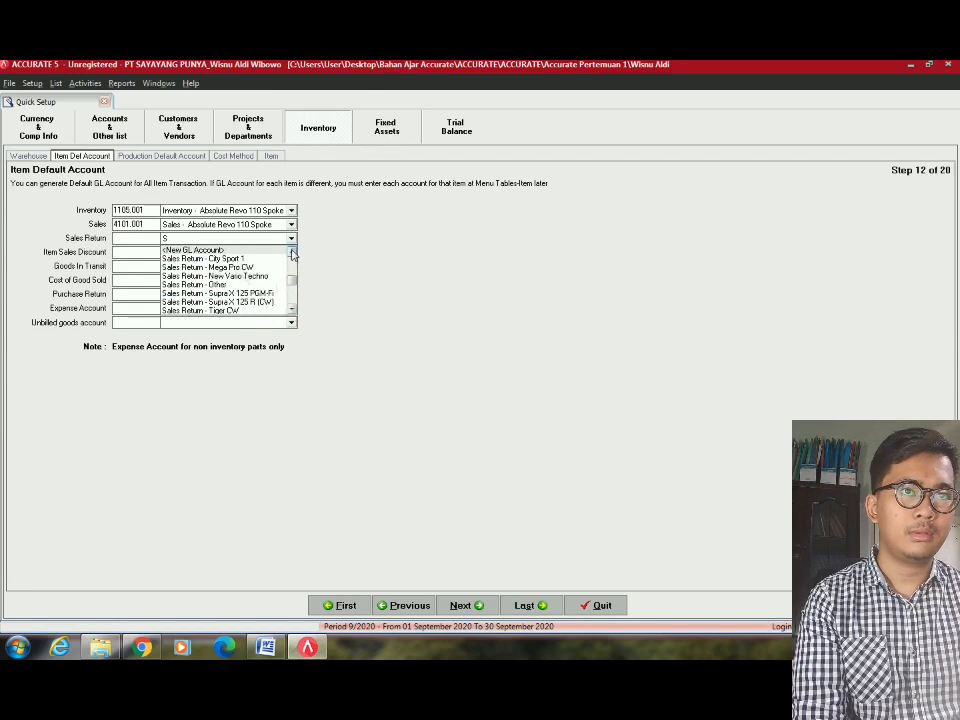
left_click(292, 251)
left_click(292, 251)
left_click(257, 269)
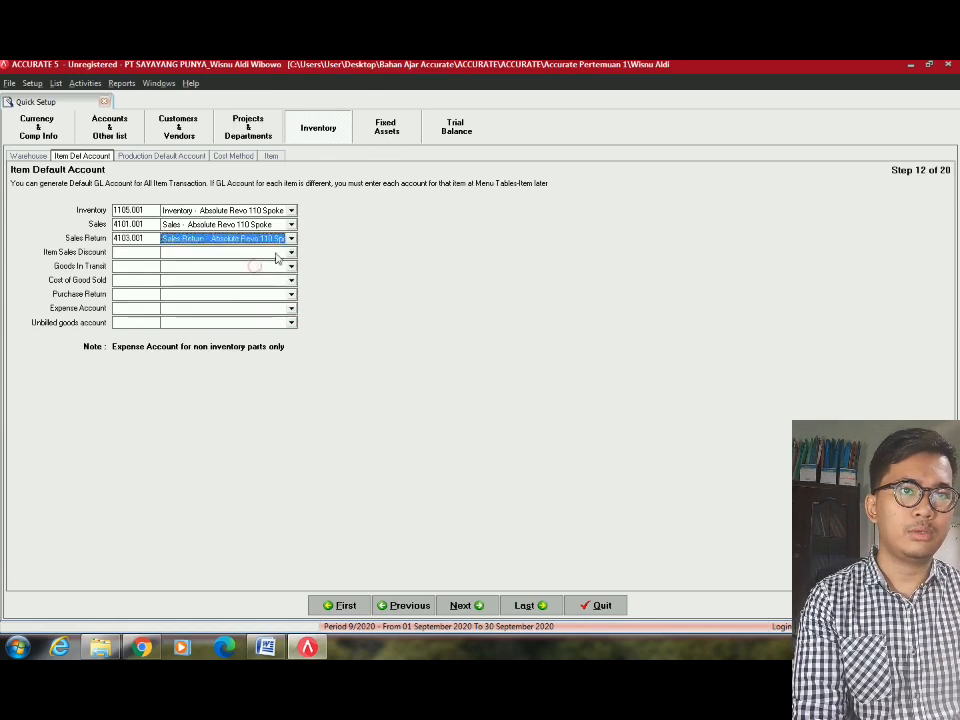
left_click(278, 253)
left_click(277, 254)
type("Item")
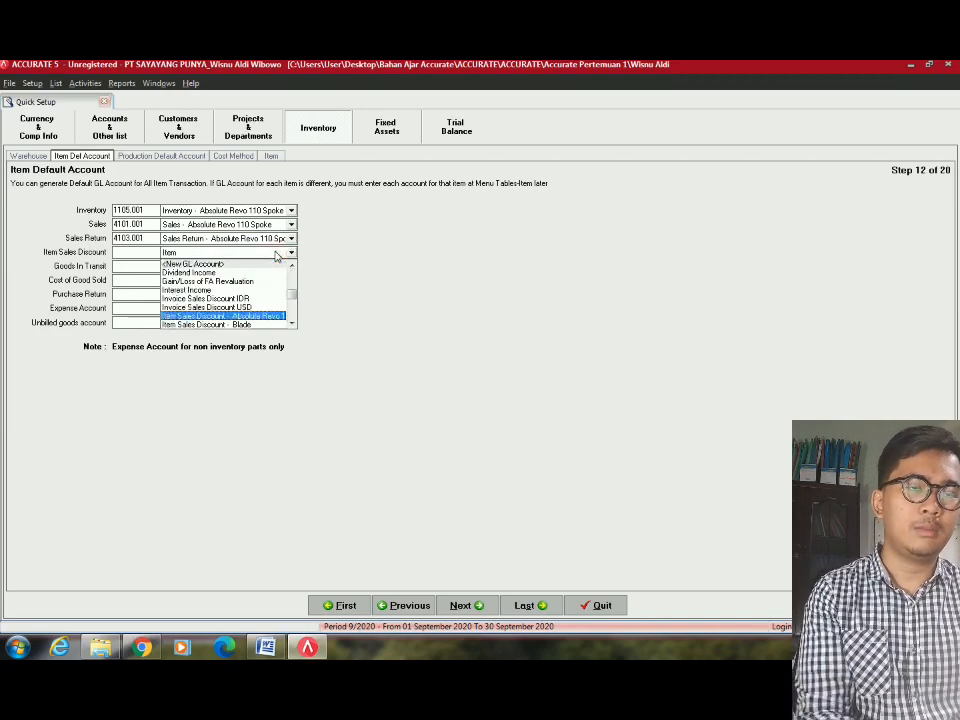
key("Return")
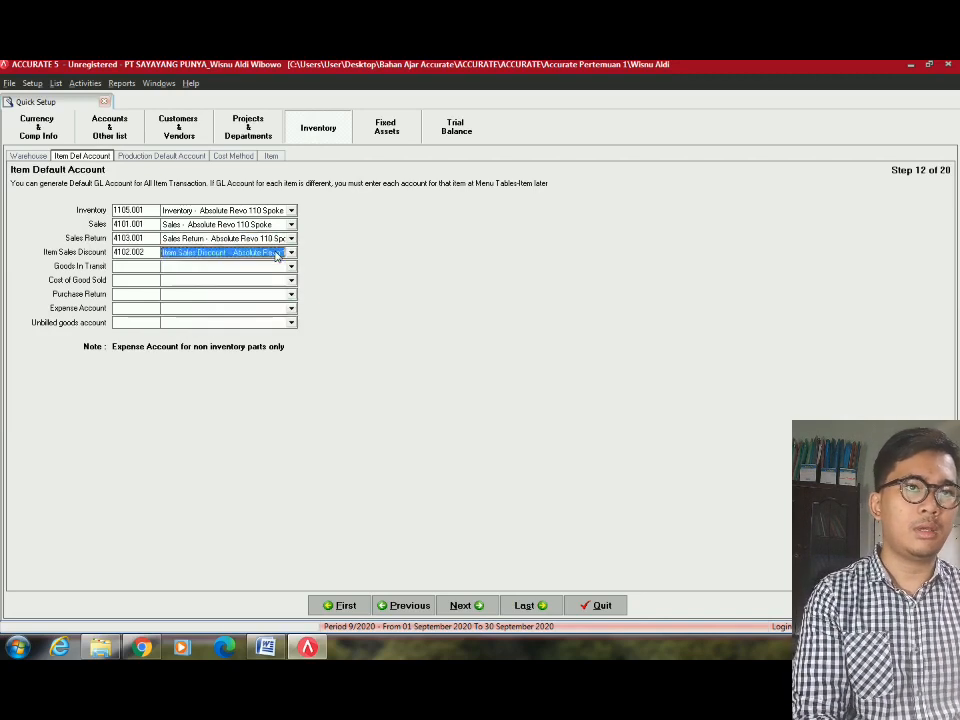
left_click(290, 266)
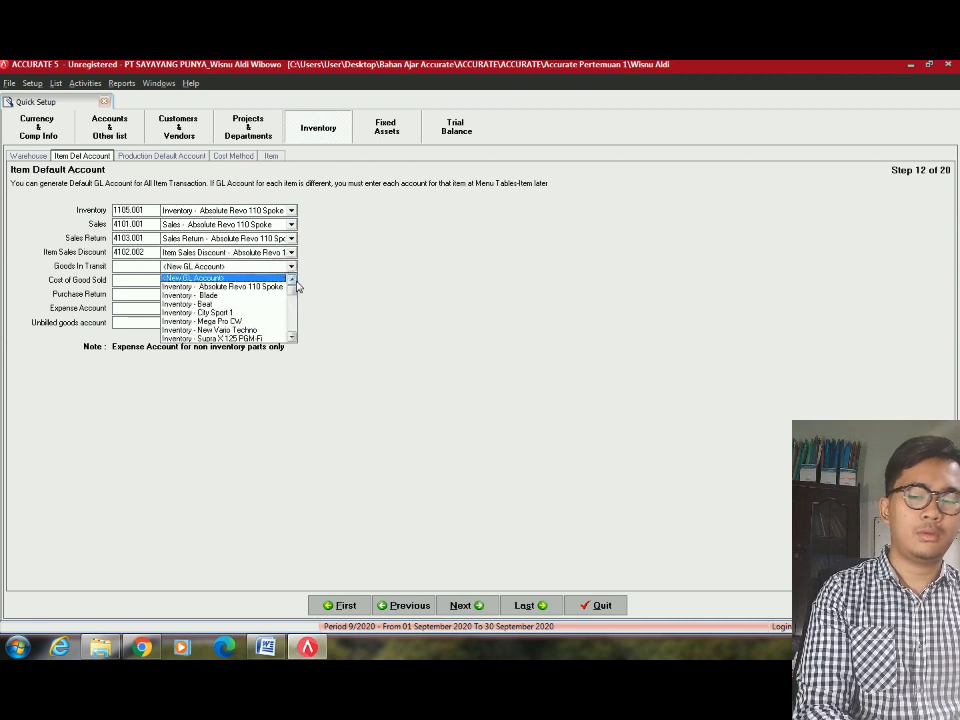
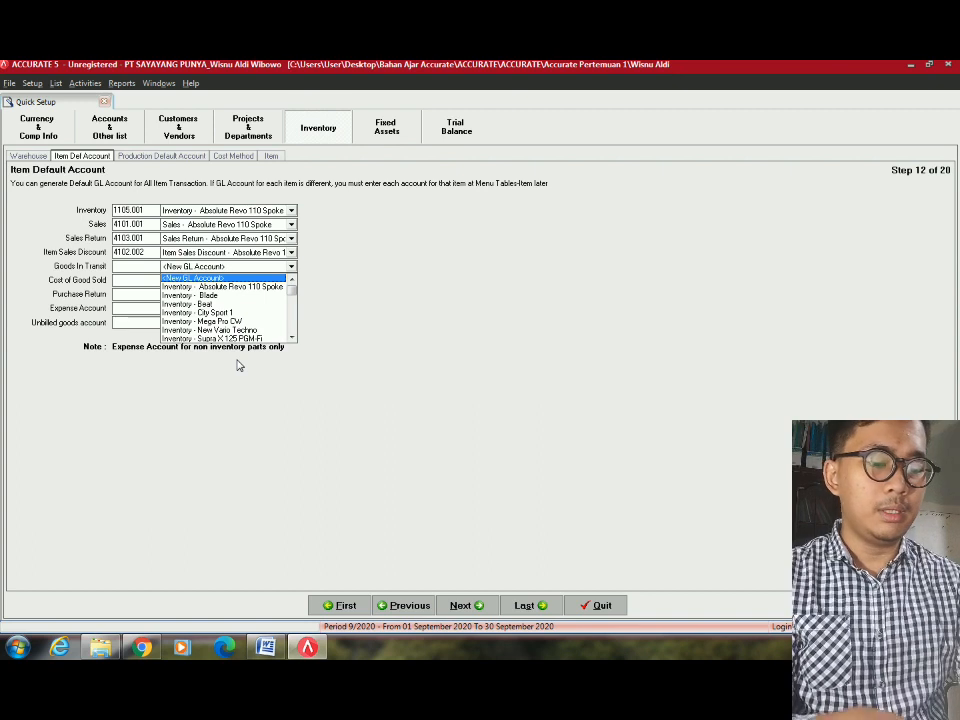
Set Goods In Transit and Purchase Return to 1105.001 and Cost of Good Sold to 5100.001.
left_click(218, 288)
left_click(276, 284)
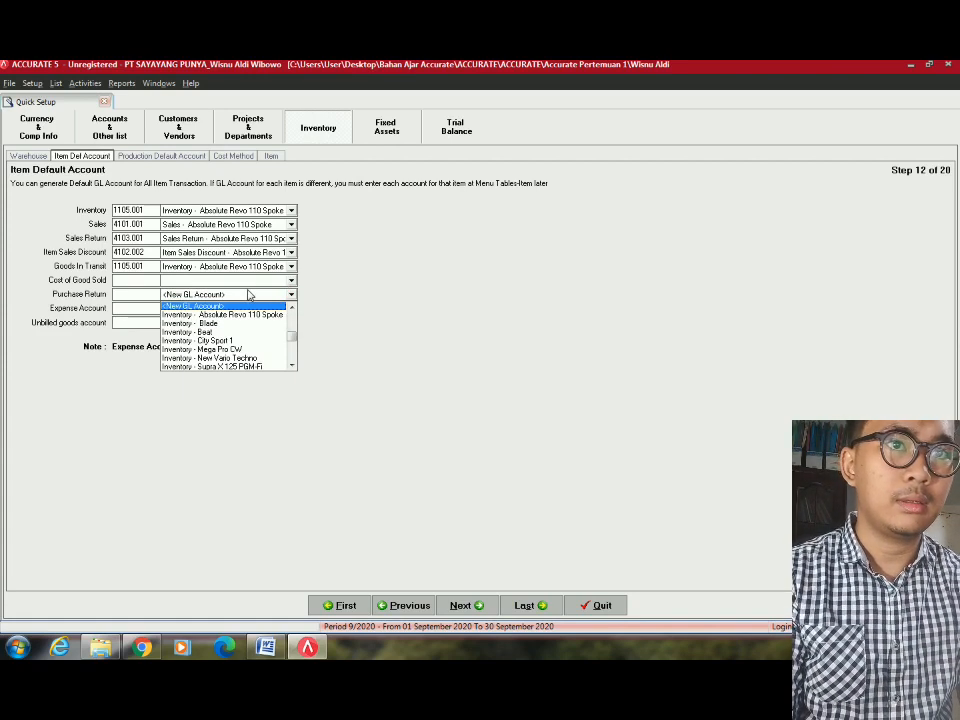
left_click(293, 332)
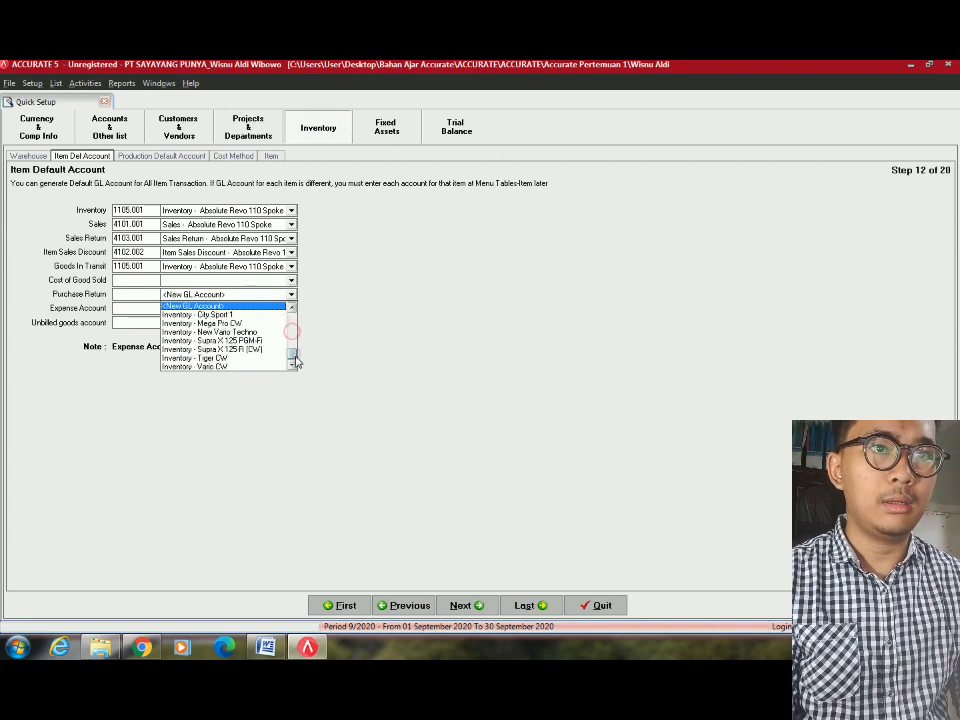
left_click(294, 328)
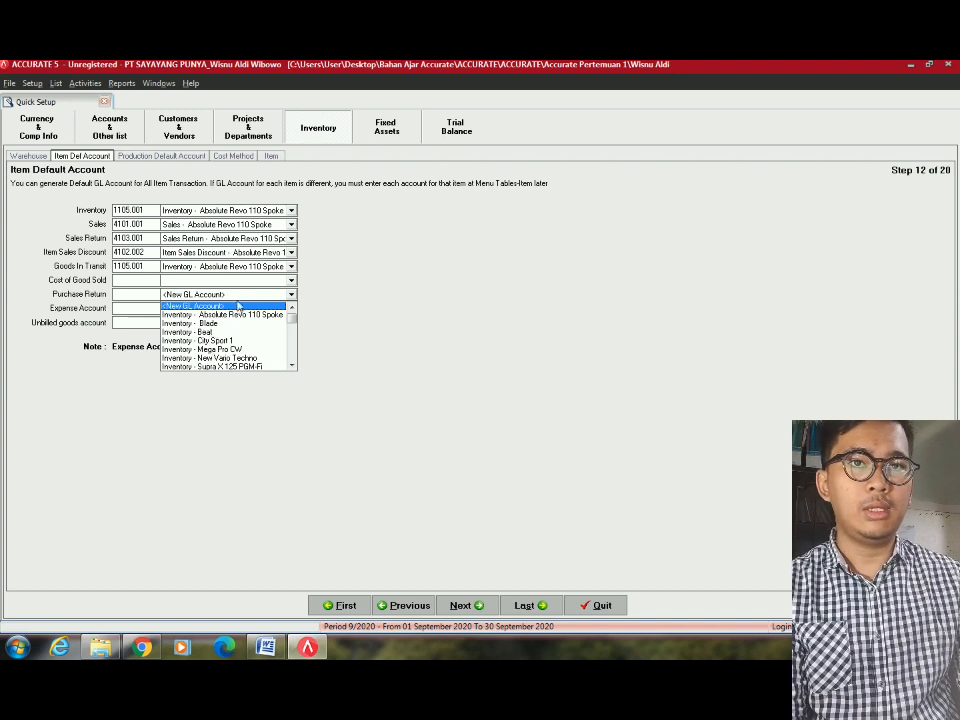
left_click(233, 281)
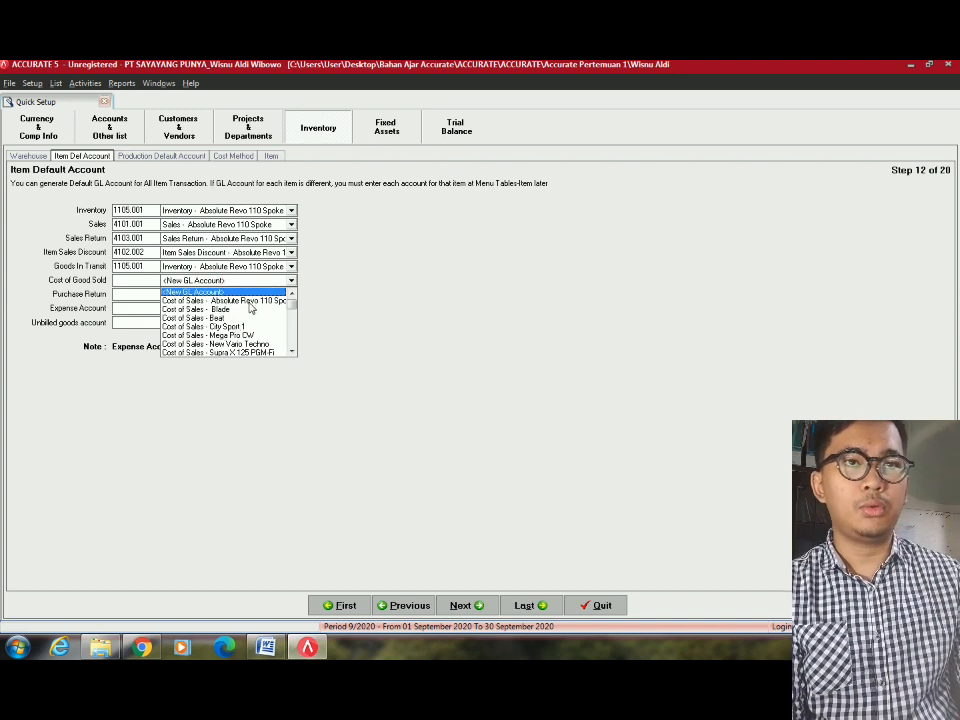
left_click(279, 302)
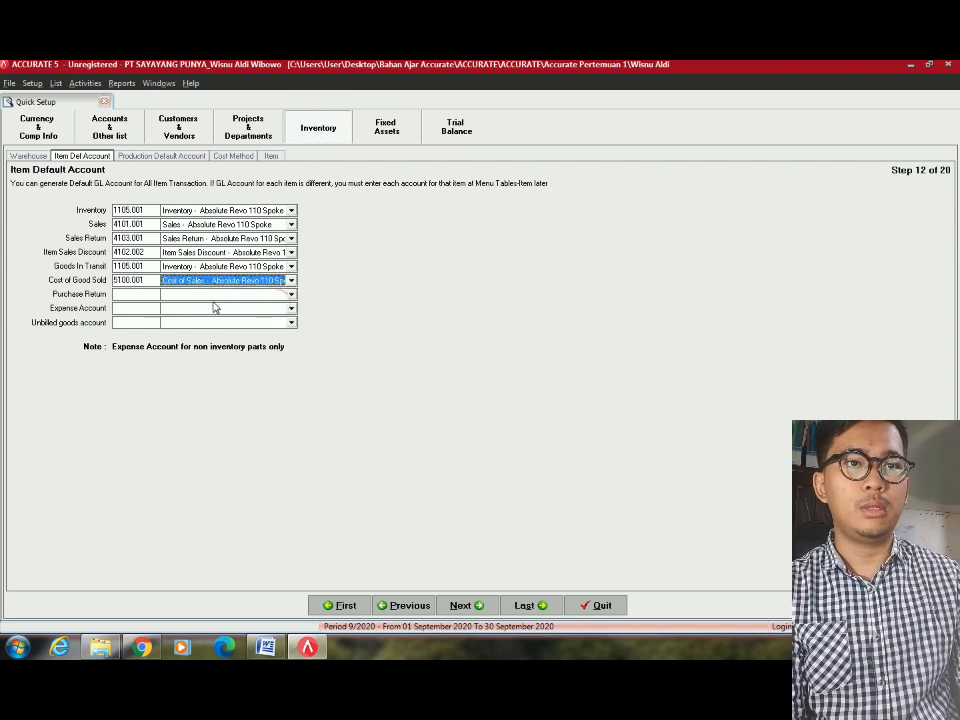
left_click(214, 295)
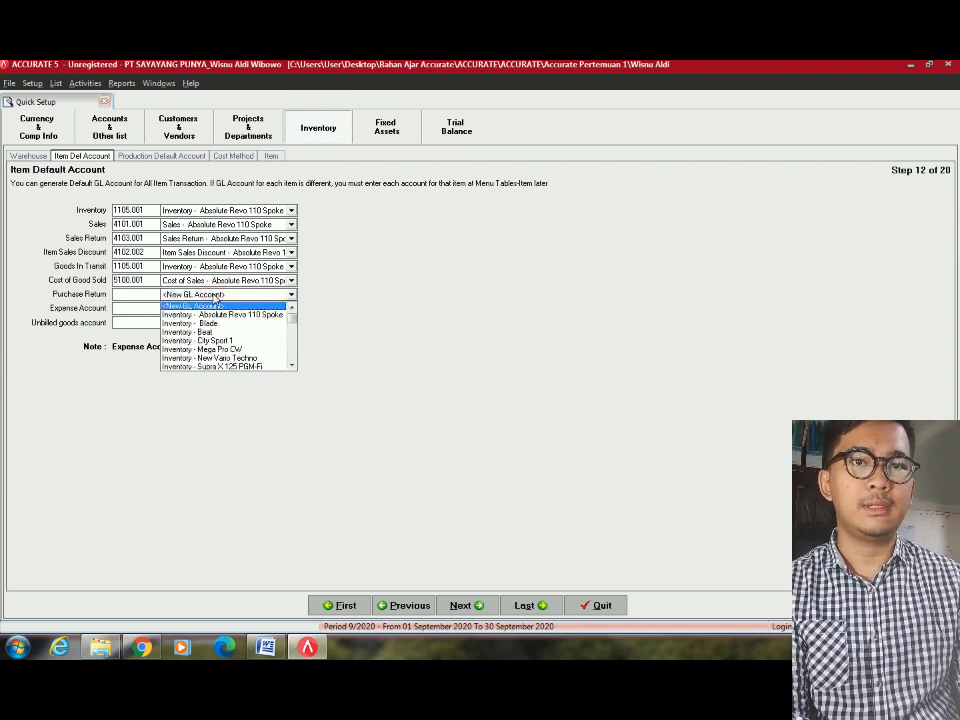
type("In")
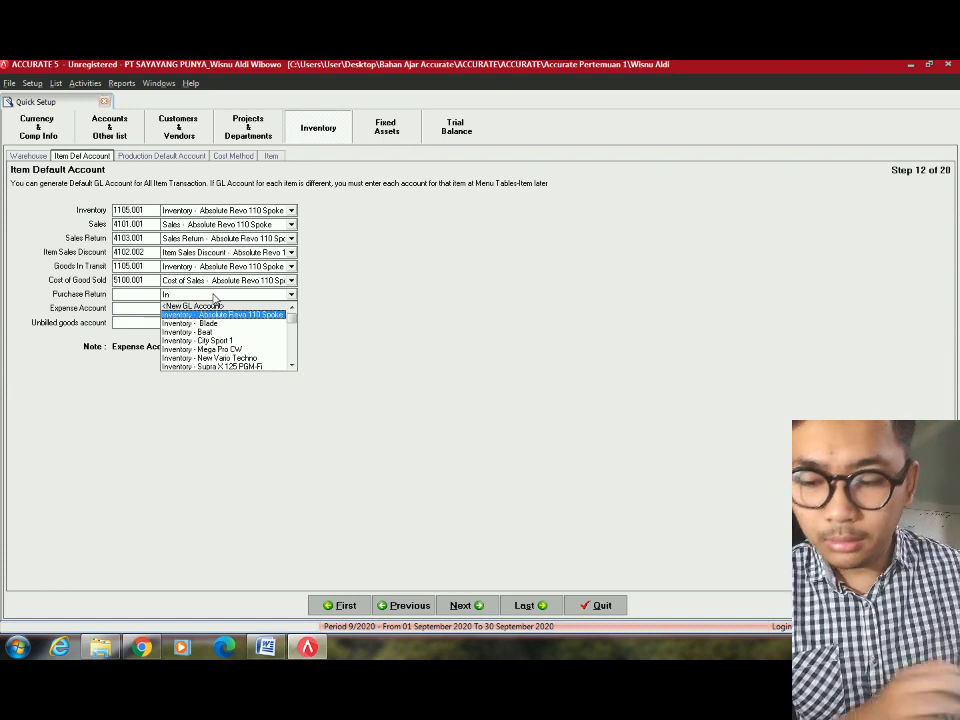
key("Return")
Set the Expense account to 7100.999 Miscellaneous Other Exp and Unbilled goods to 2106.
left_click(246, 308)
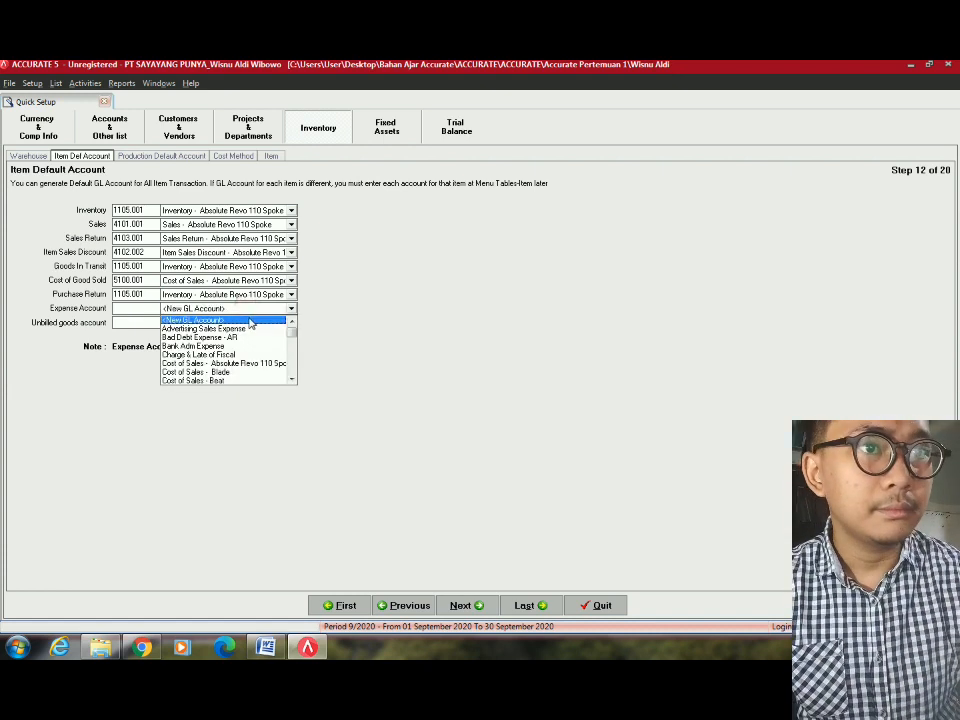
type("M")
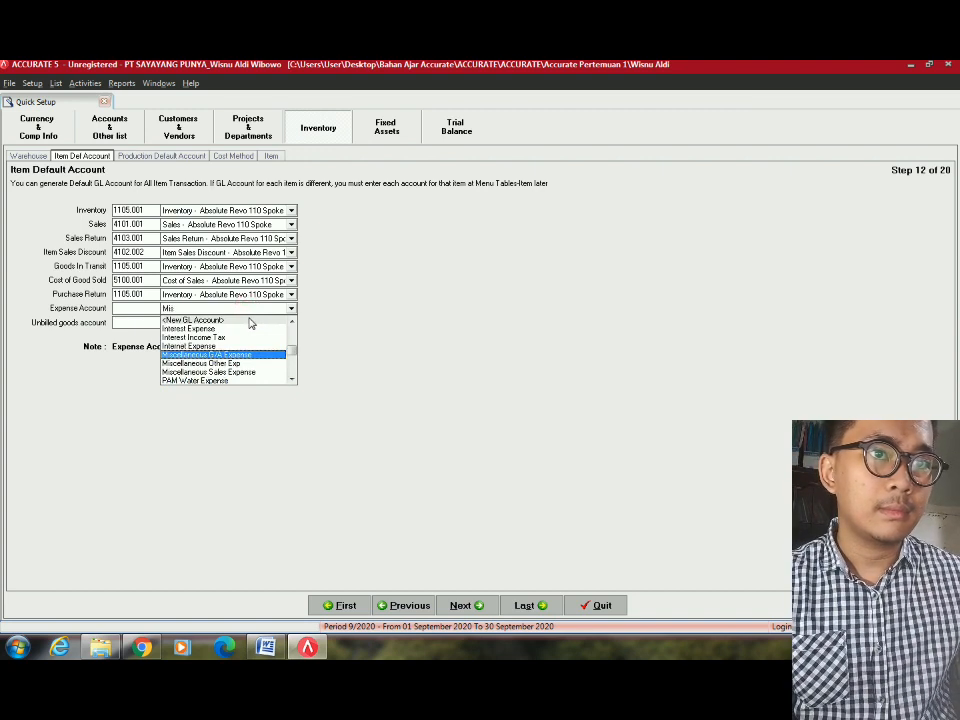
type("is")
key("Down")
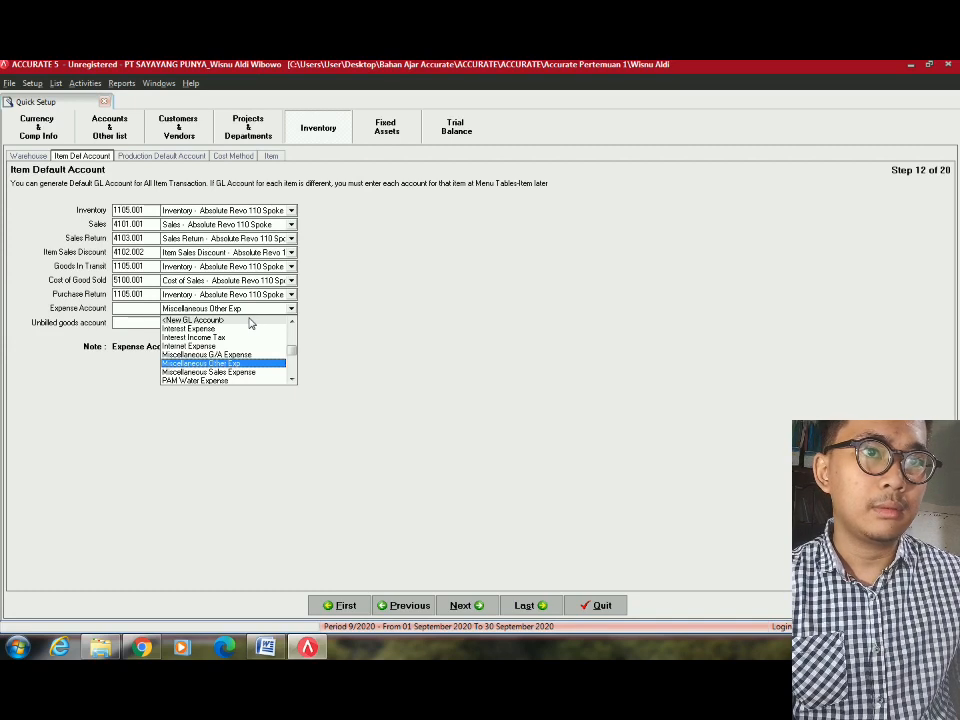
key("Up")
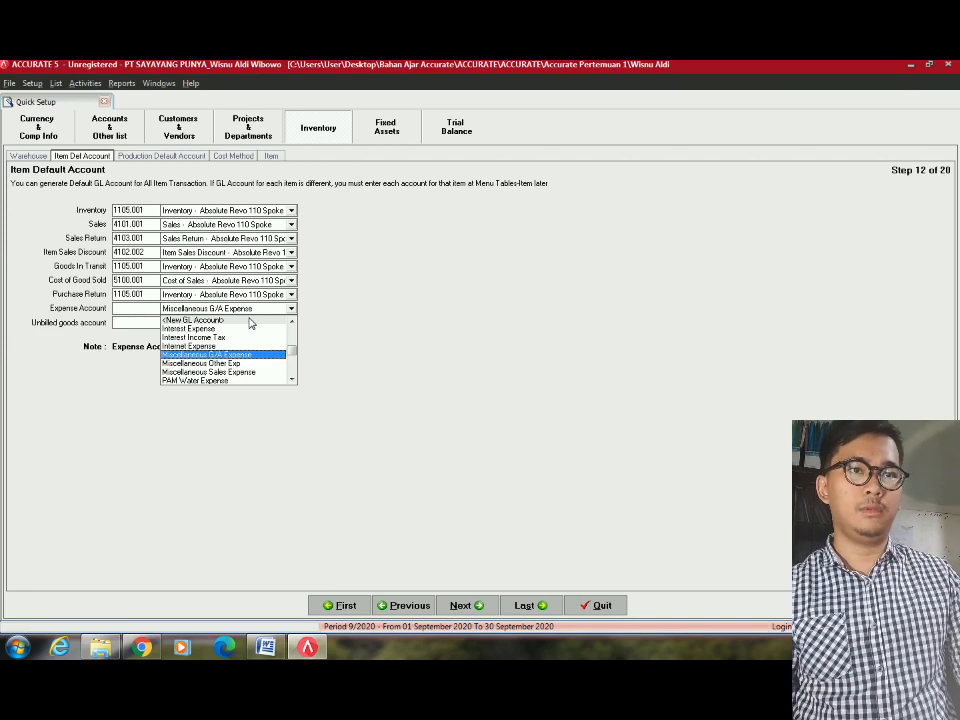
key("Down")
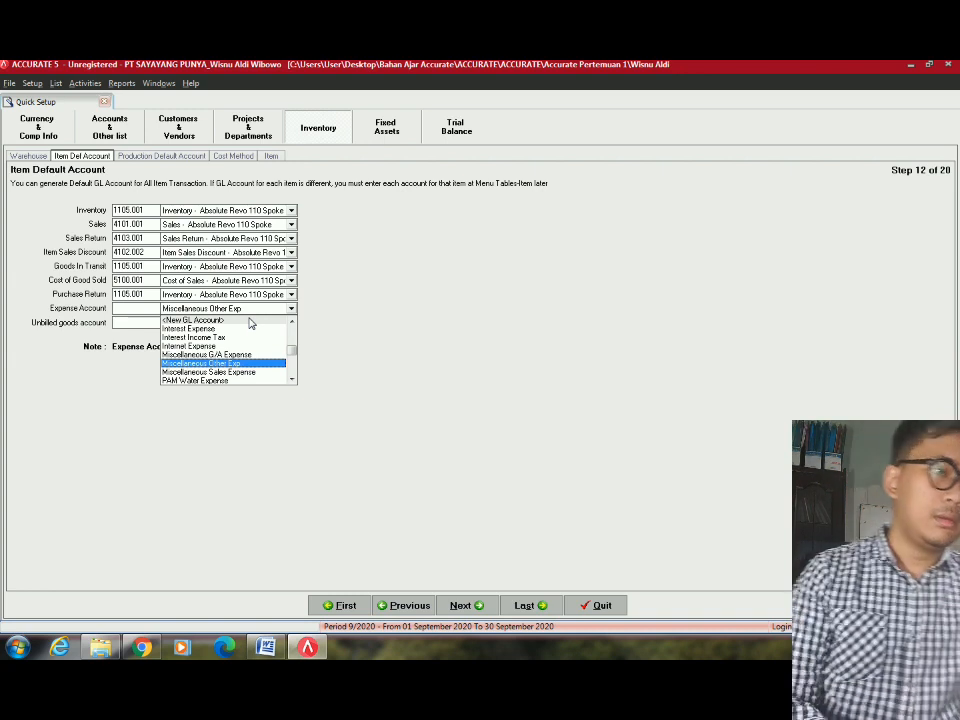
key("Return")
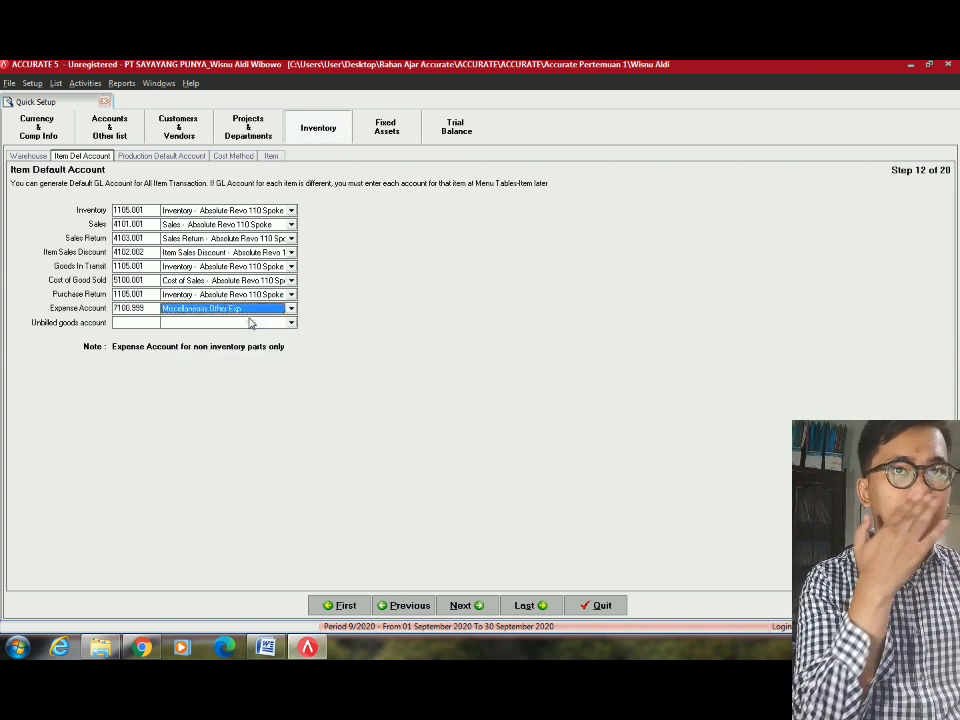
left_click(250, 322)
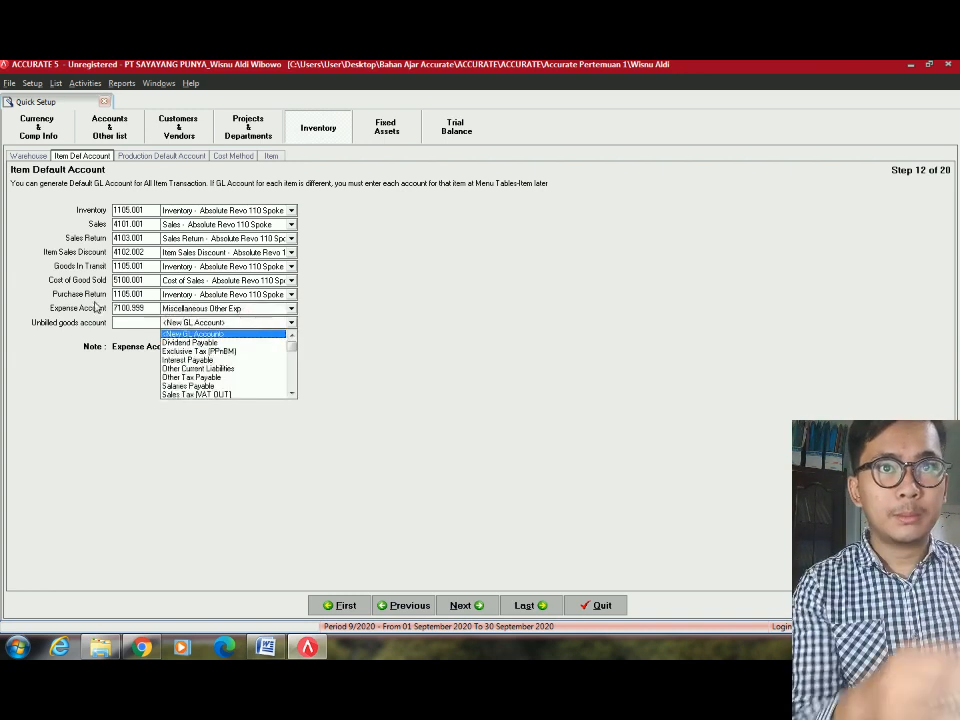
left_click(93, 310)
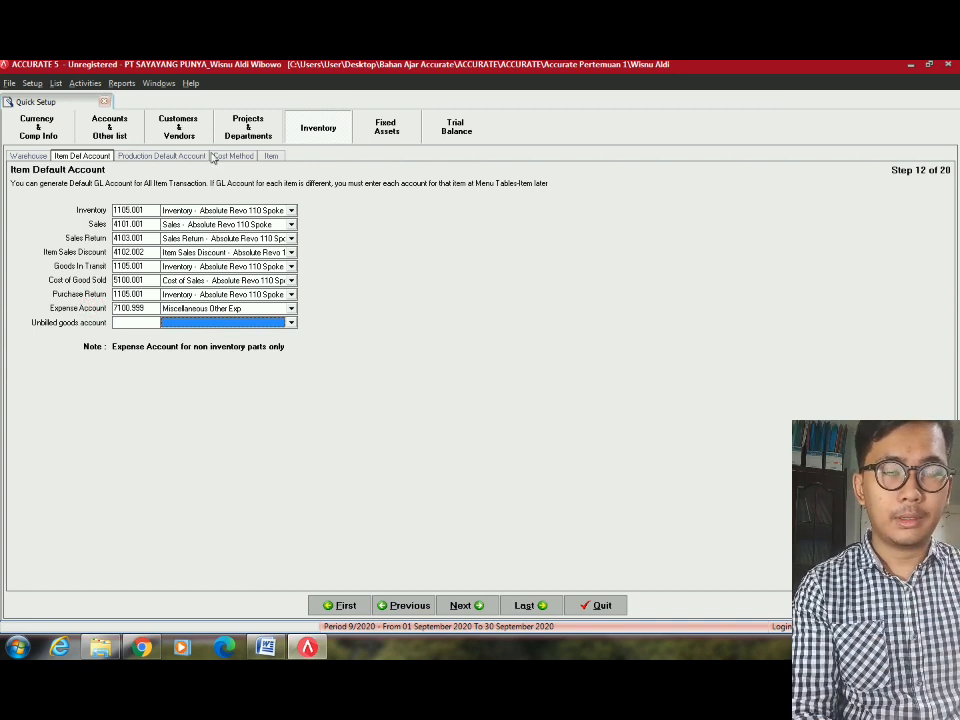
left_click(185, 322)
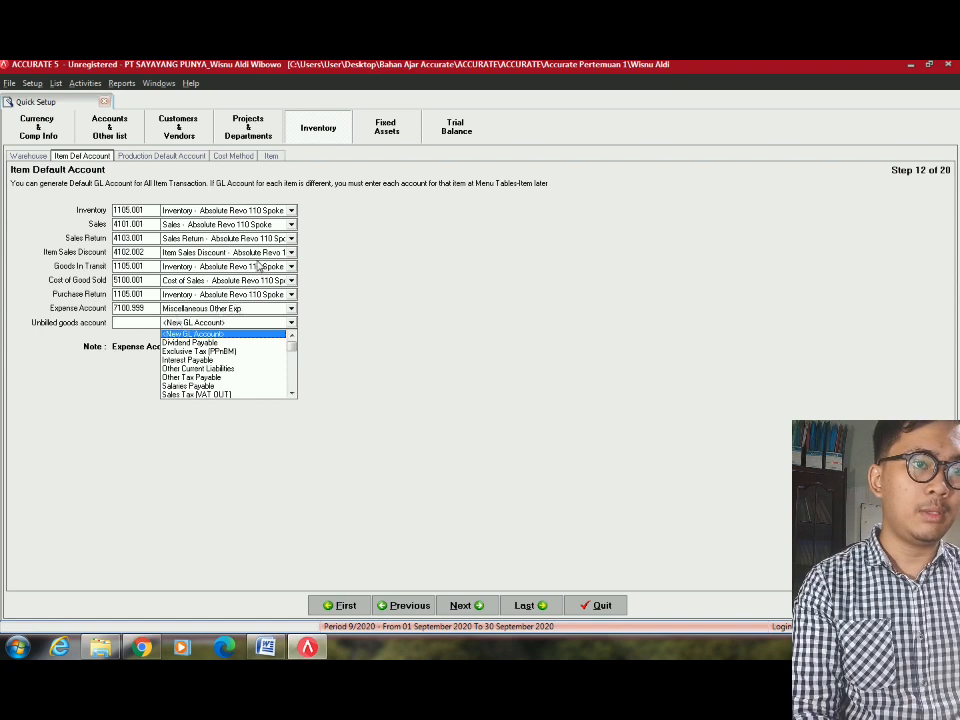
type("Unb")
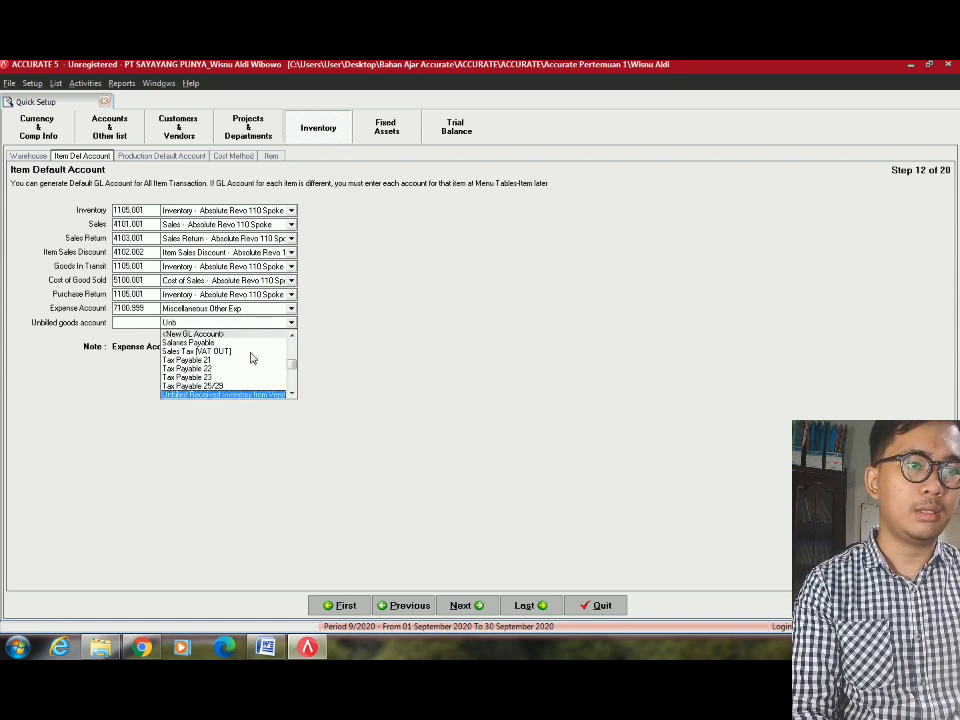
key("Down")
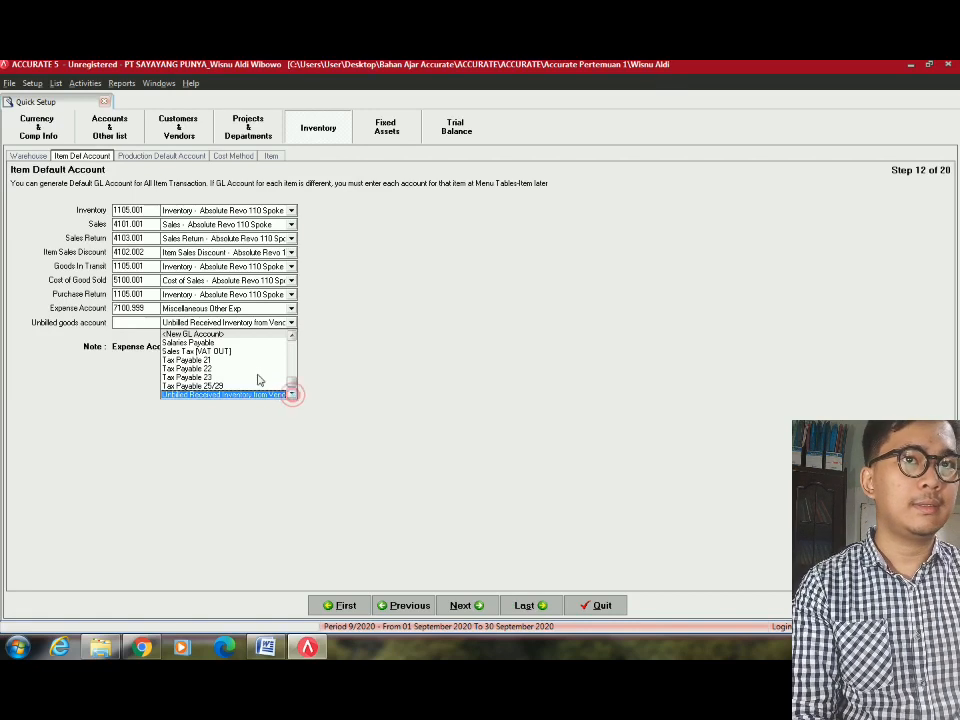
left_click_drag(292, 376, 292, 345)
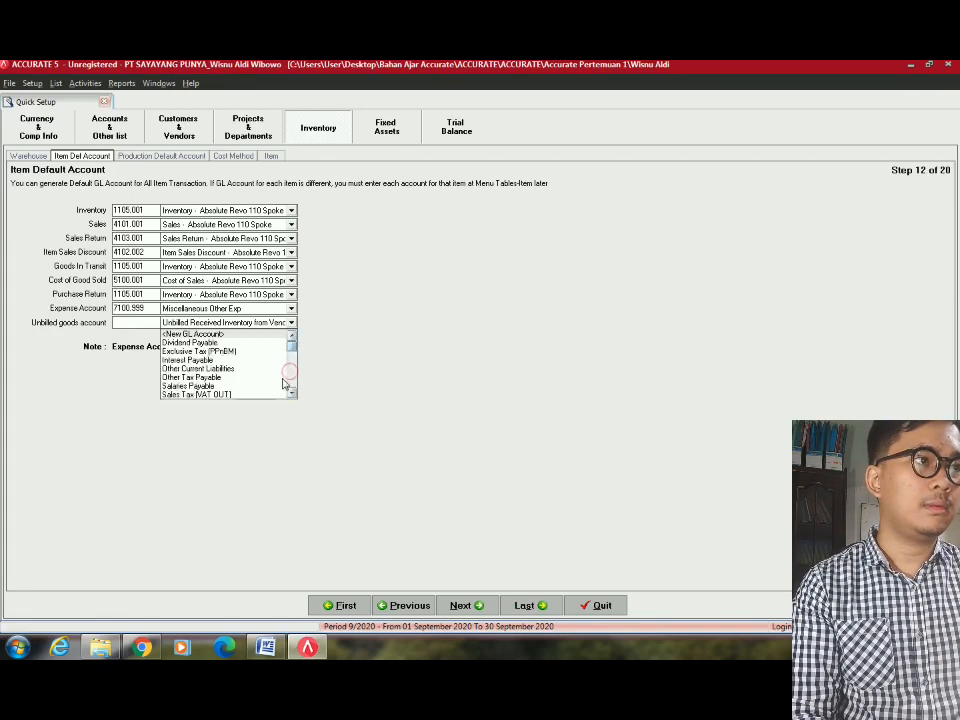
scroll(270, 392, "down", 2)
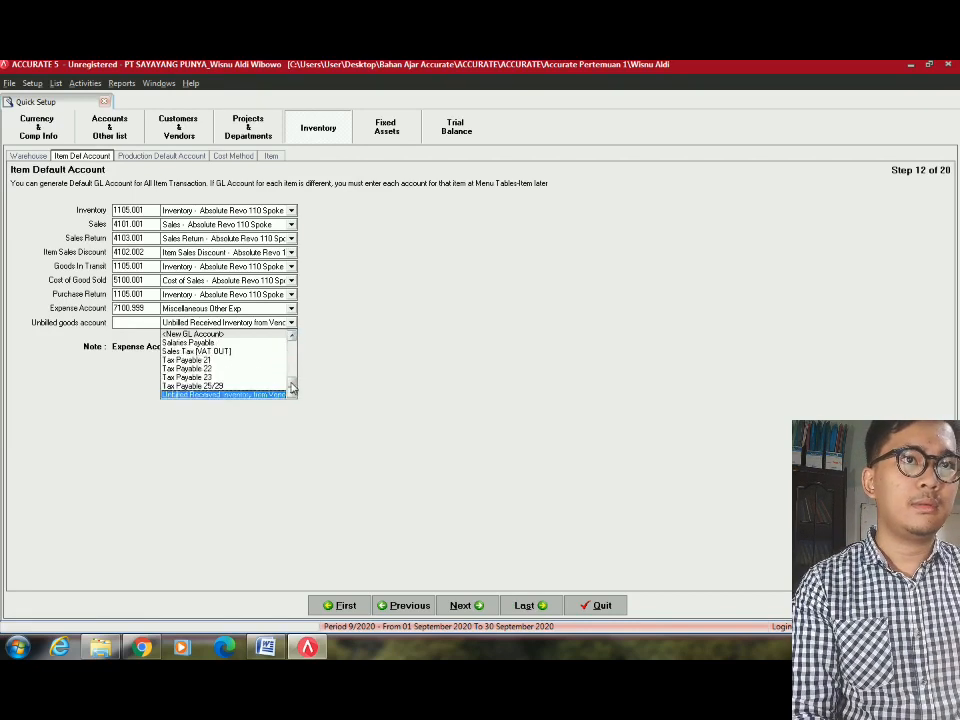
left_click(238, 393)
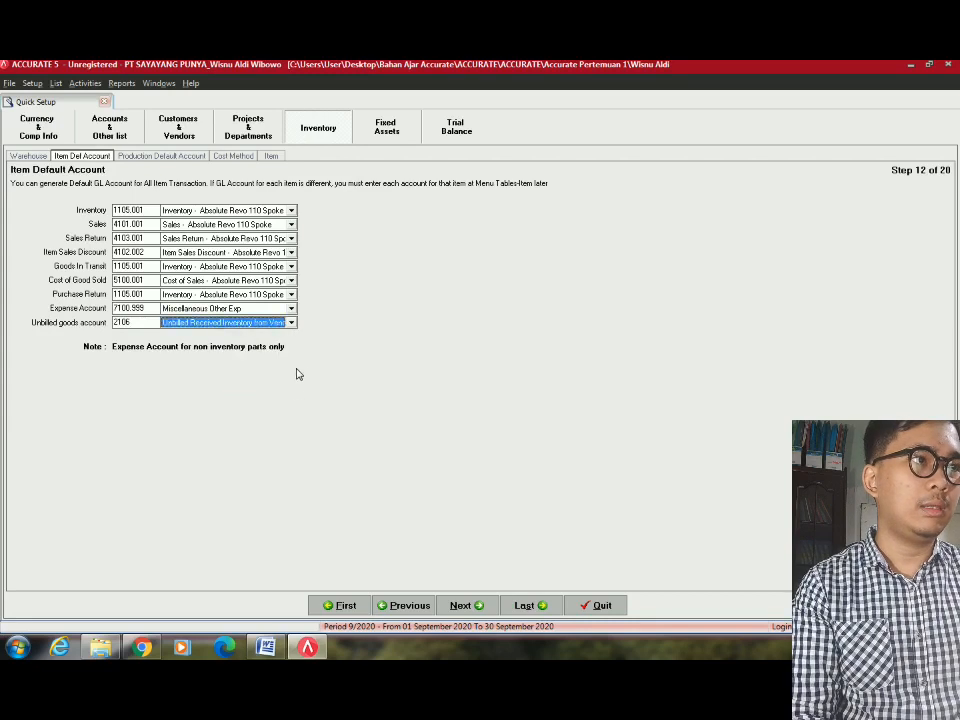
Skip past the production accounts, check the exercise's FIFO note, and choose First In First Out costing.
left_click(486, 605)
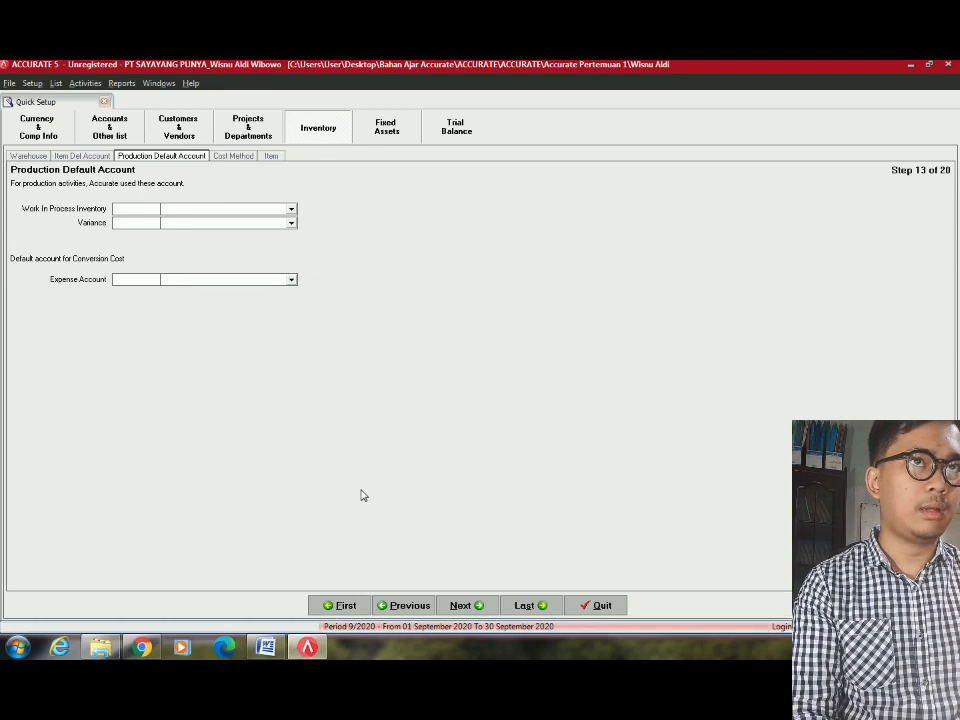
left_click(463, 605)
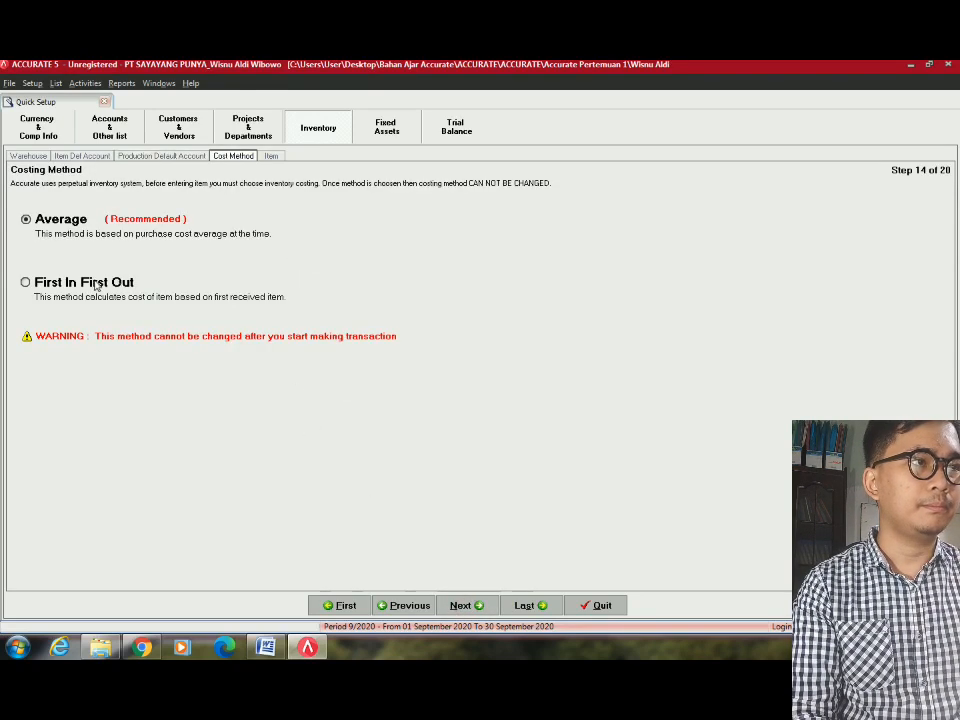
key("alt+Tab")
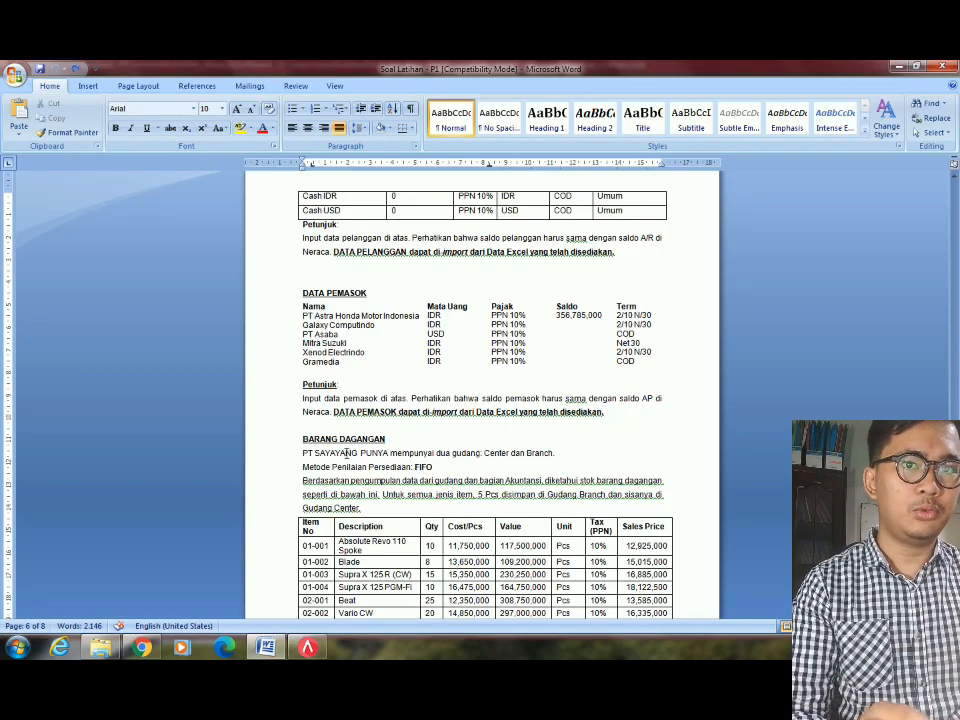
left_click_drag(424, 459, 433, 482)
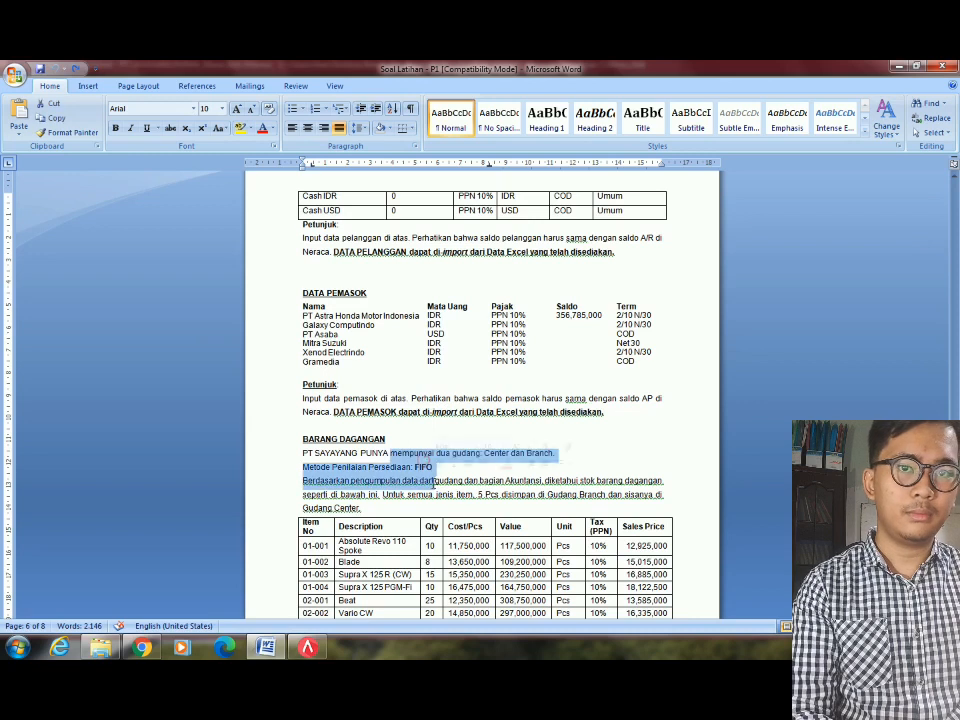
left_click(413, 492)
key("alt+Tab")
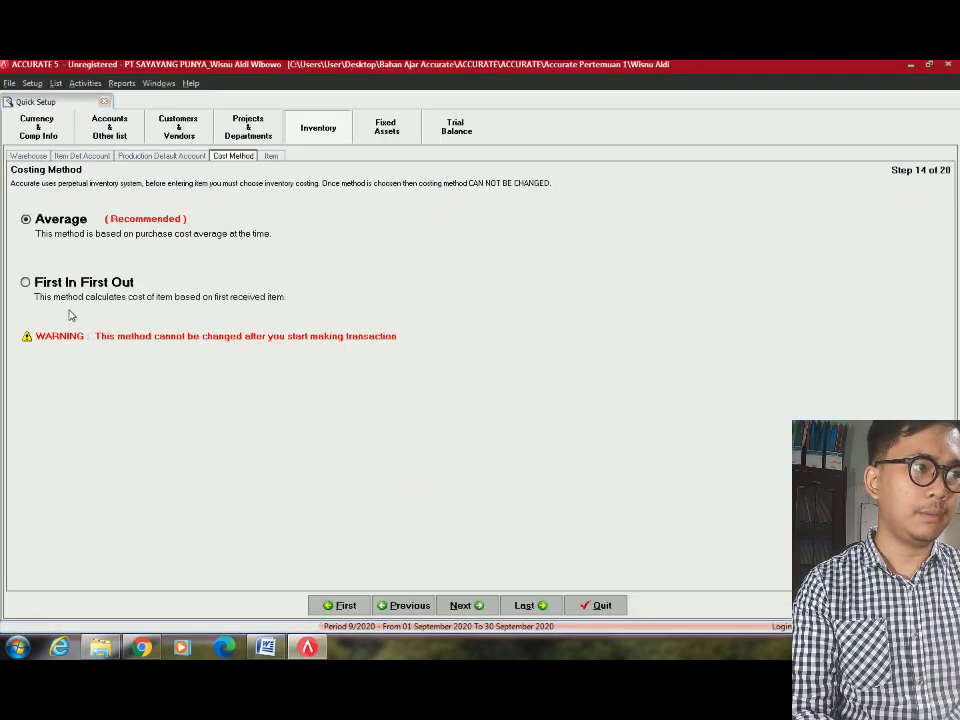
left_click(67, 288)
On the Items Information step, import items from the '4 - Inventory (Rev)' Excel spreadsheet.
left_click(466, 605)
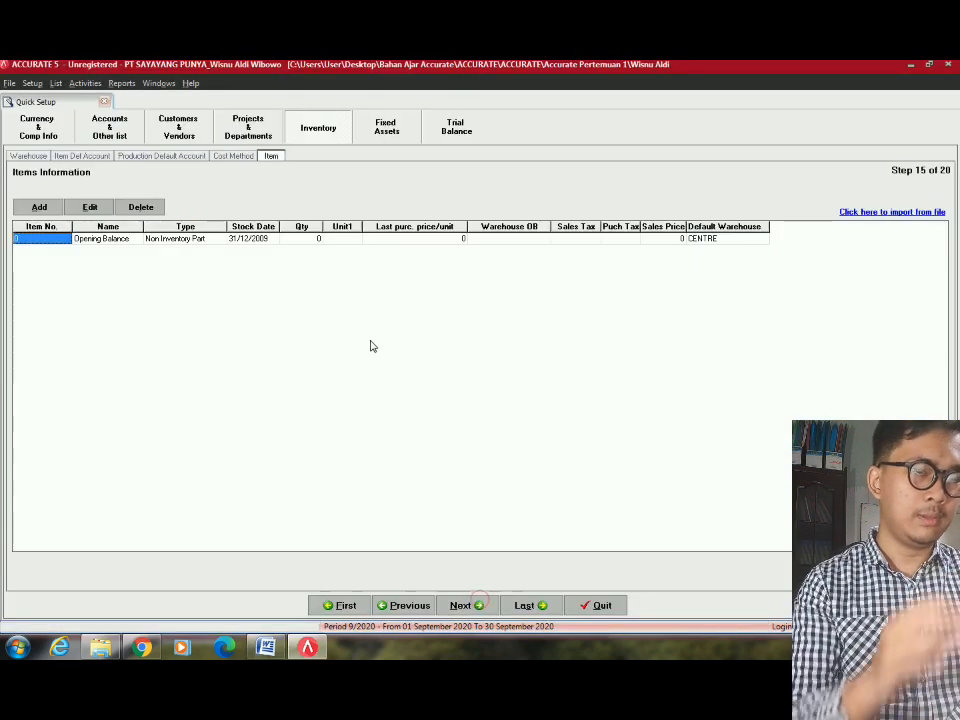
left_click(106, 242)
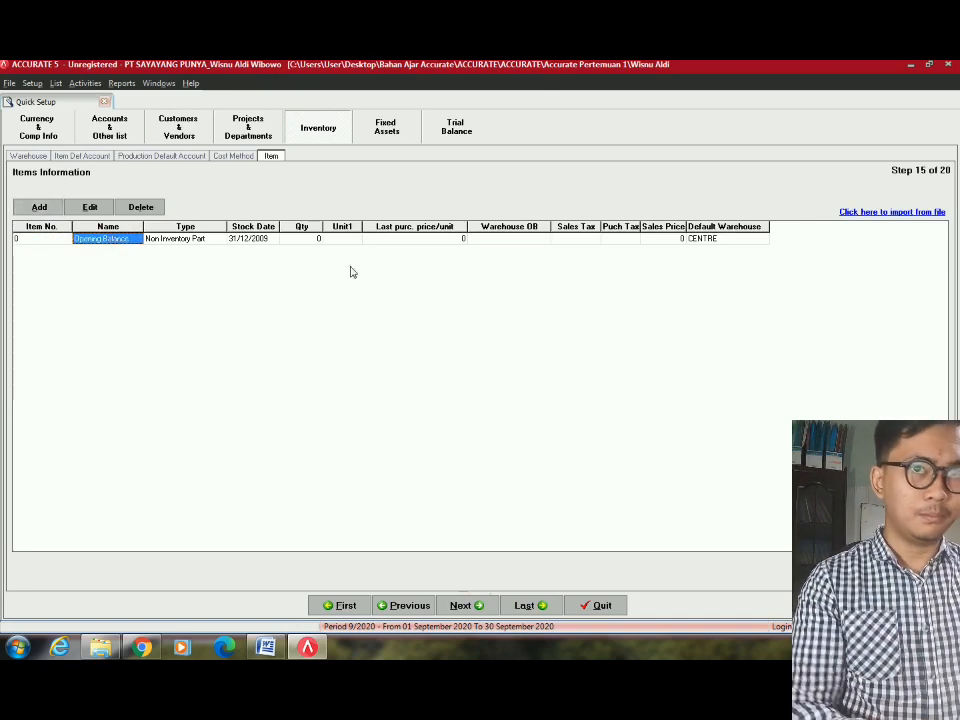
left_click(716, 240)
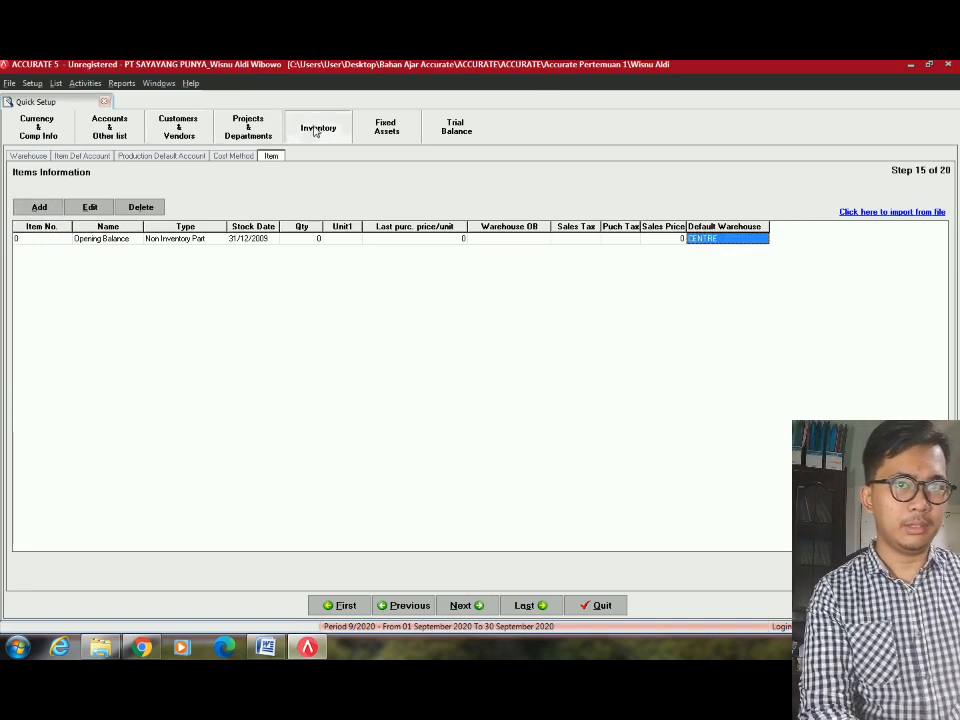
left_click(632, 240)
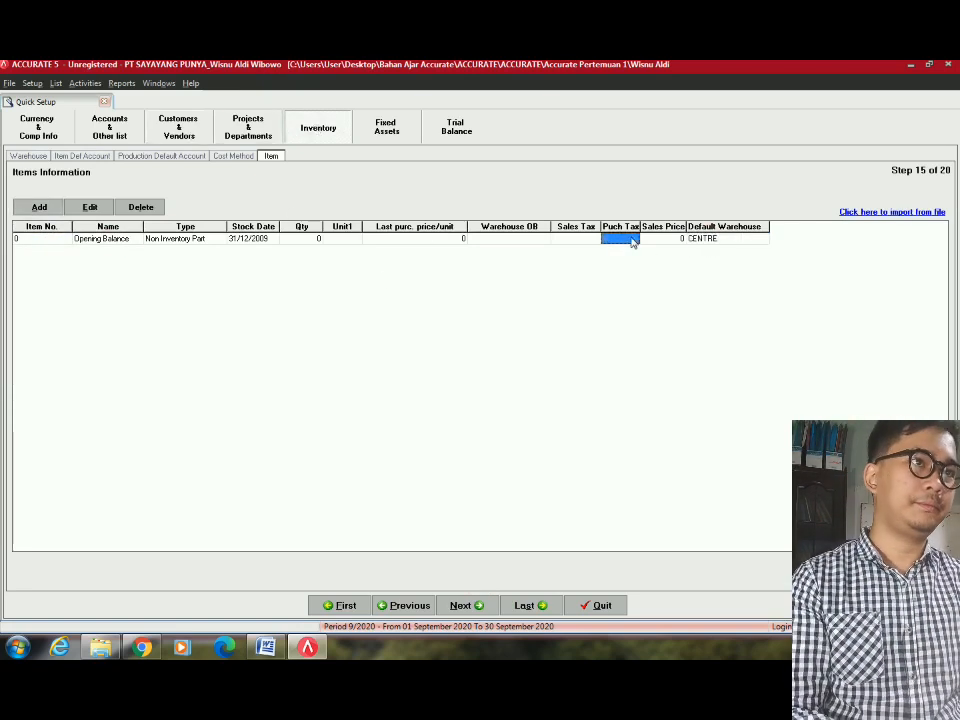
left_click(876, 214)
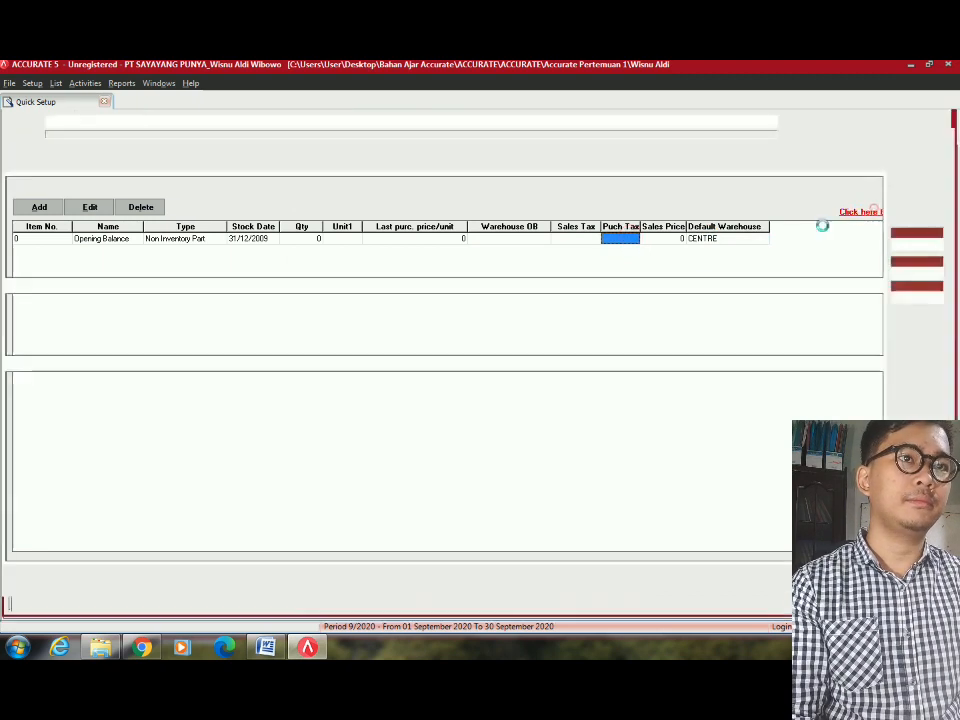
left_click(799, 122)
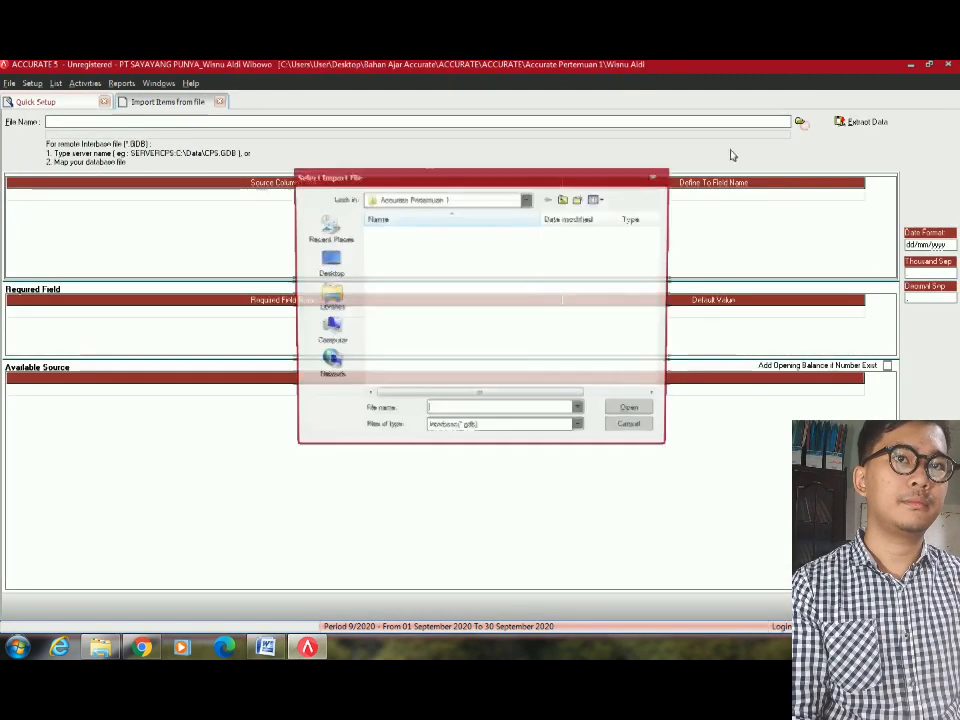
left_click(455, 430)
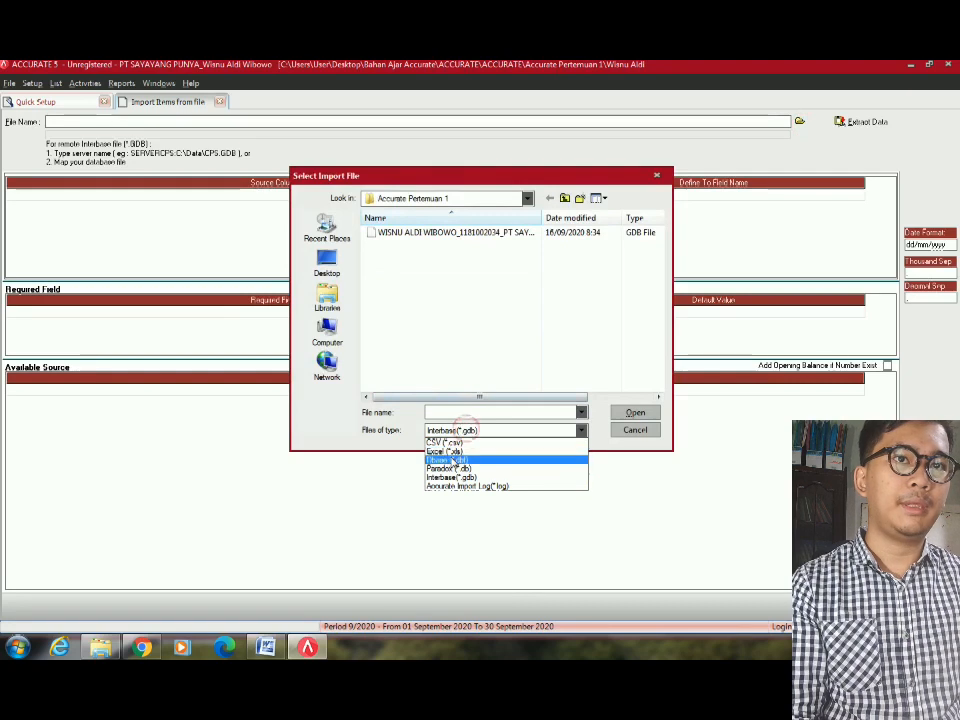
left_click(455, 451)
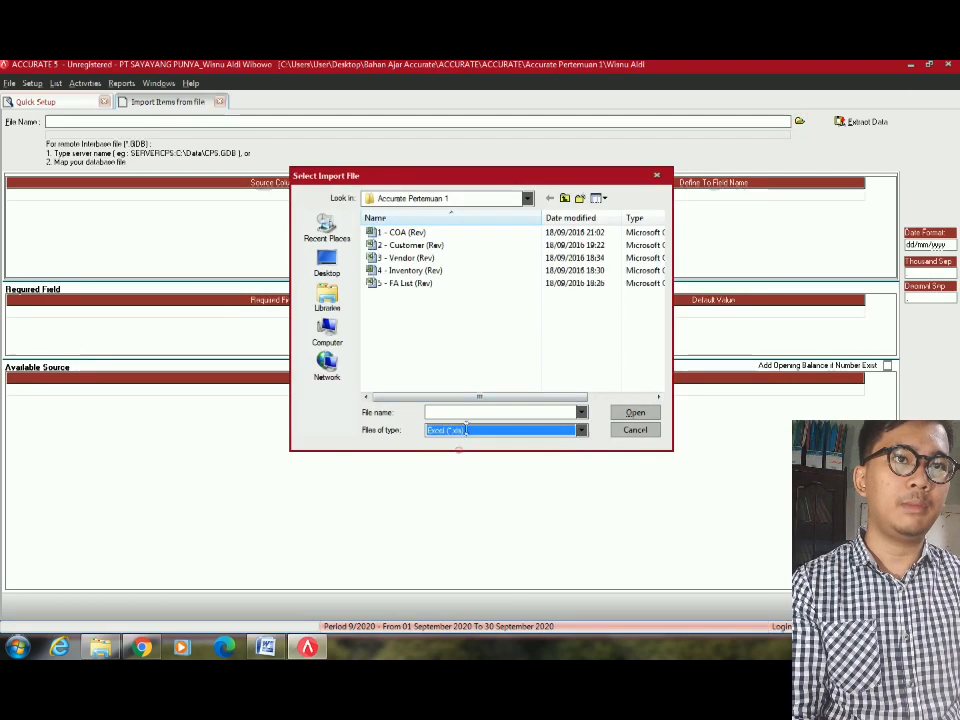
double_click(430, 271)
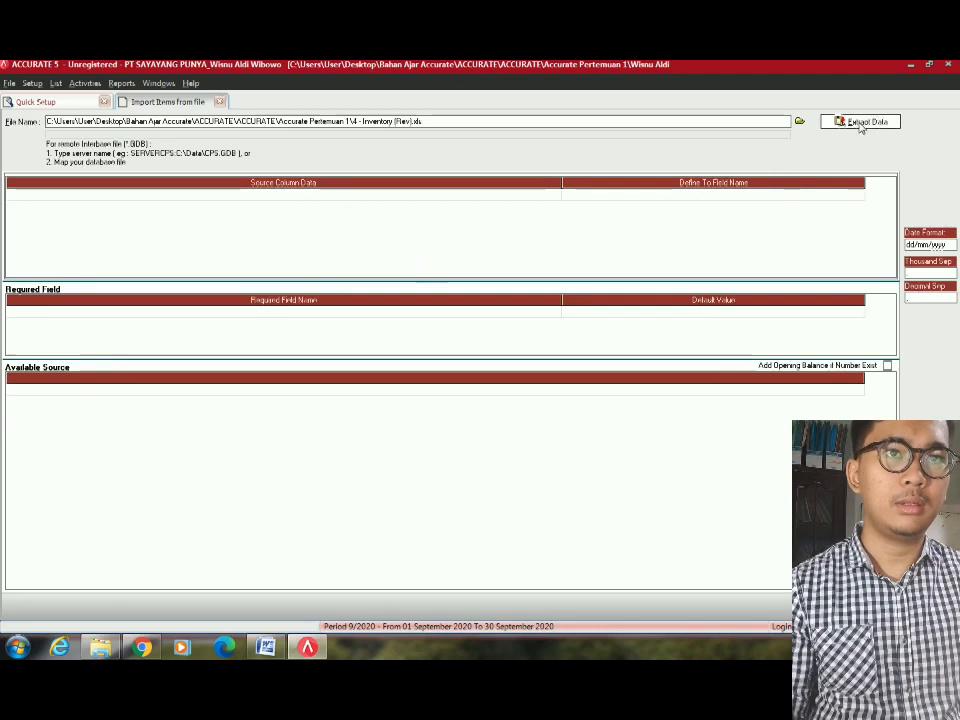
left_click(860, 122)
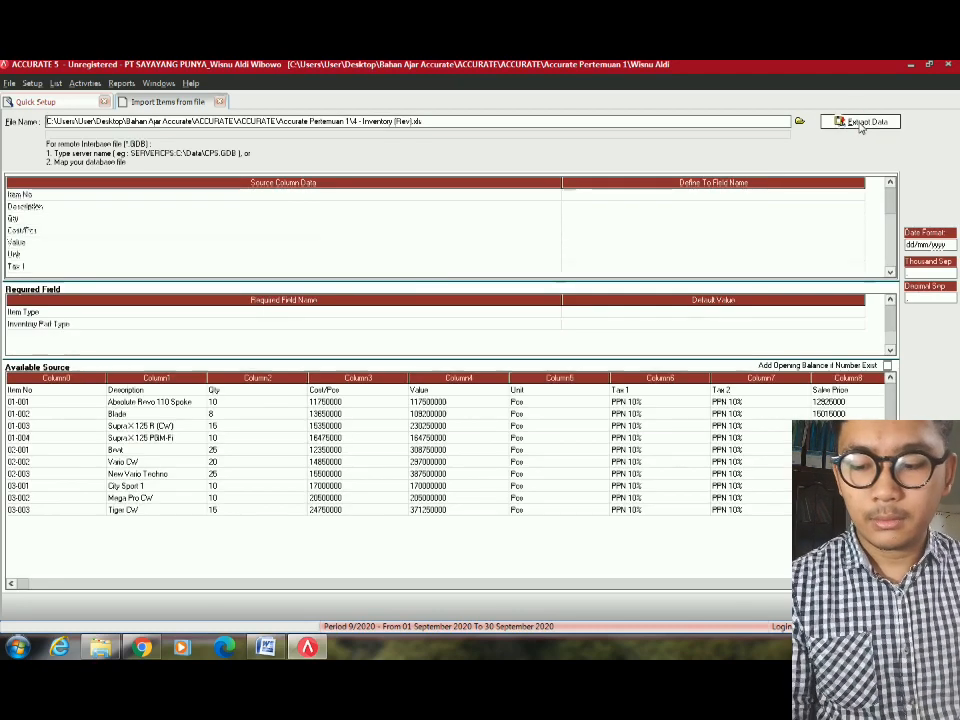
Delete the header row and enable adding opening balances for existing item numbers.
left_click(73, 394)
right_click(73, 398)
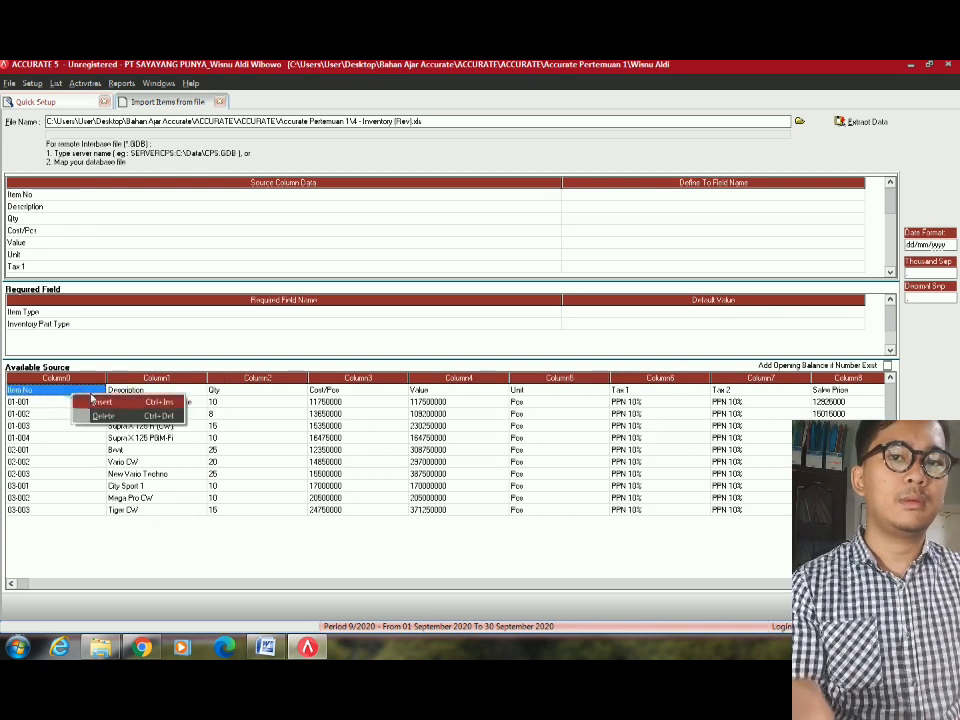
left_click(110, 414)
key("Return")
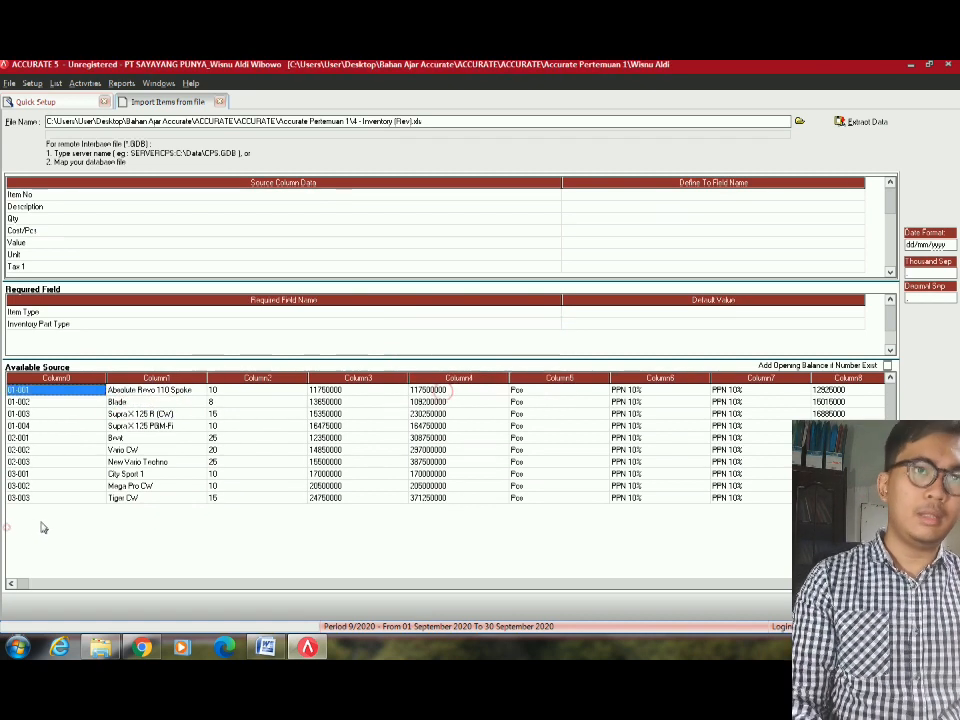
left_click(611, 535)
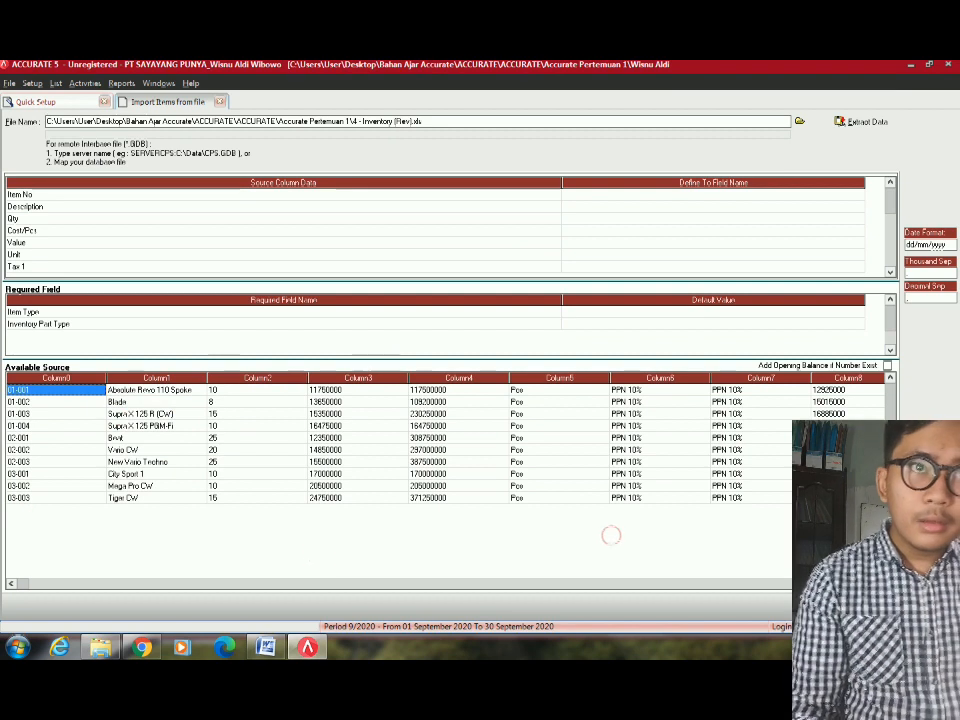
left_click(887, 366)
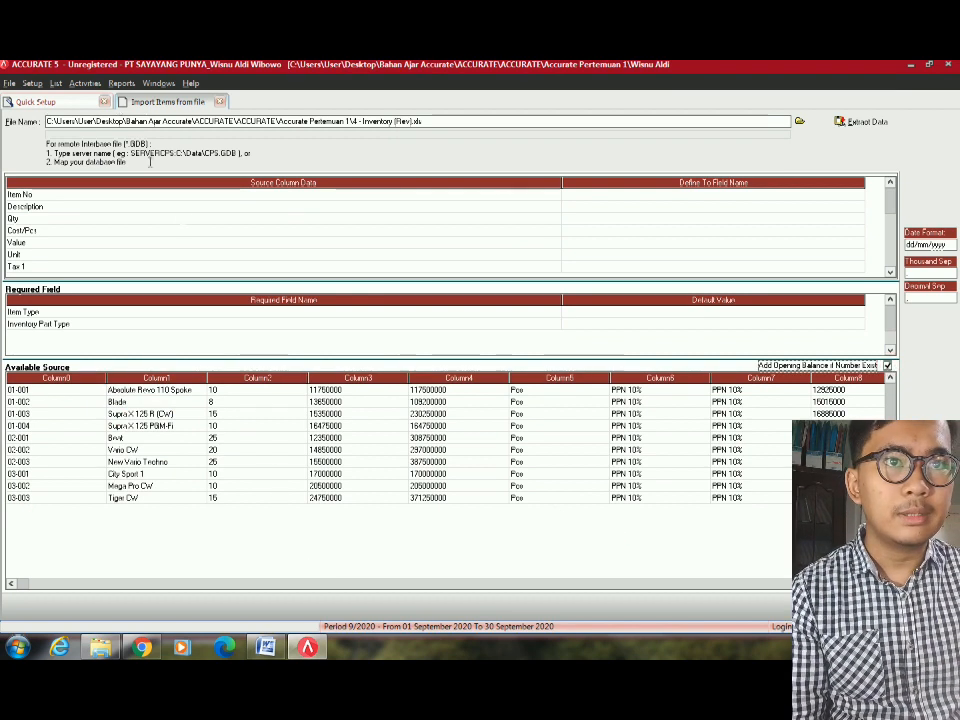
Map Item No to Item No., Description to Item Description, and Qty to Quantity.
left_click_drag(561, 193, 214, 242)
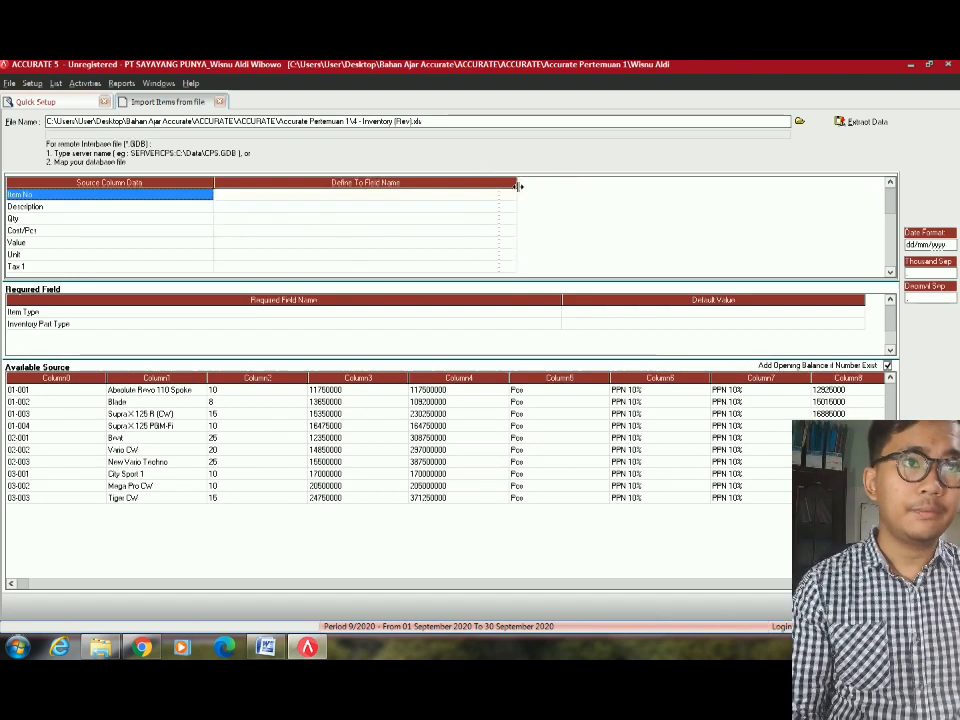
left_click_drag(518, 186, 446, 186)
left_click(407, 196)
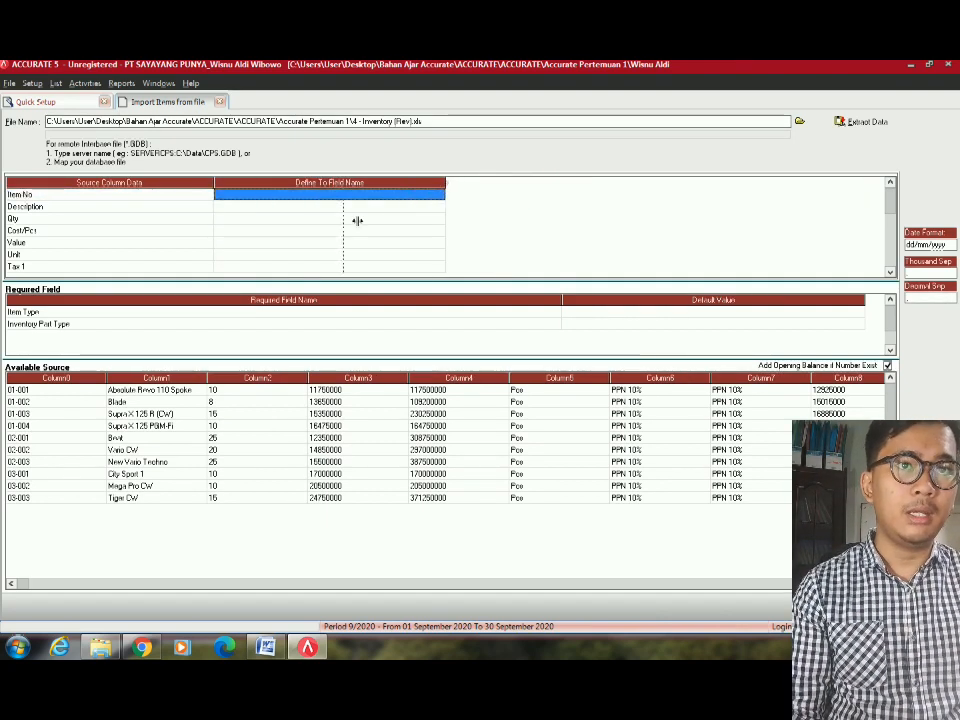
left_click_drag(357, 221, 341, 208)
left_click(333, 197)
left_click_drag(214, 182, 136, 182)
left_click(255, 195)
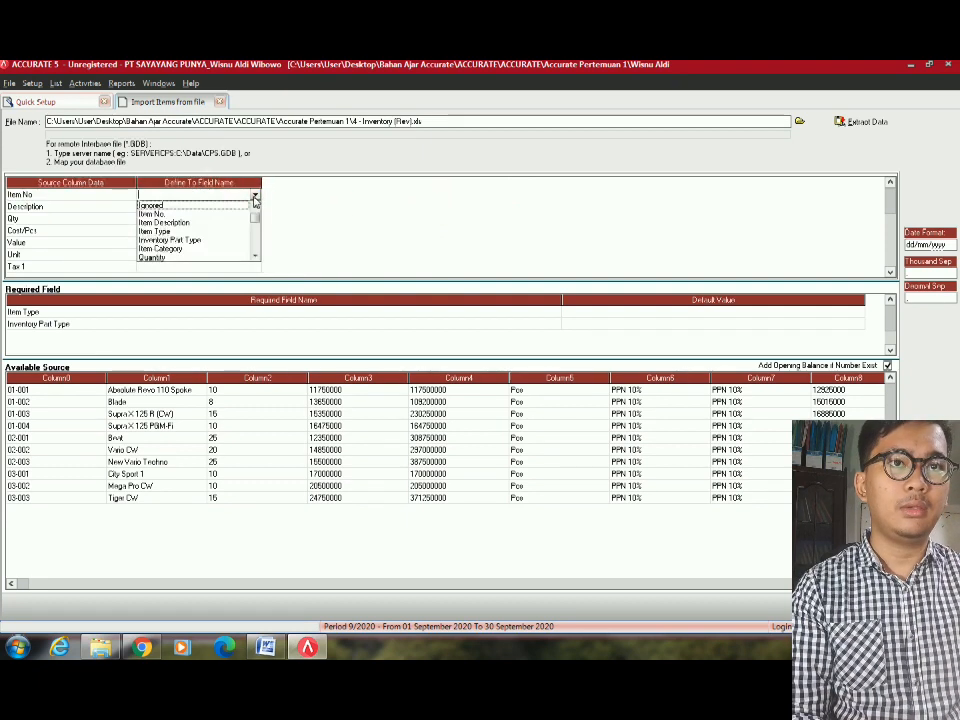
left_click(160, 214)
left_click(253, 206)
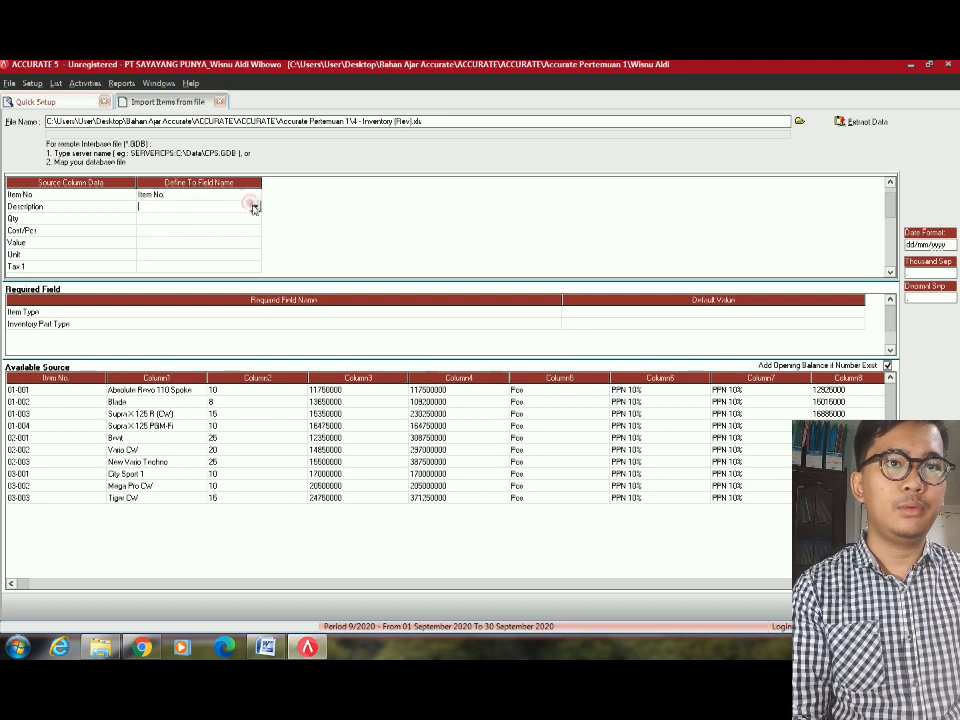
left_click(253, 206)
left_click(206, 226)
left_click(255, 219)
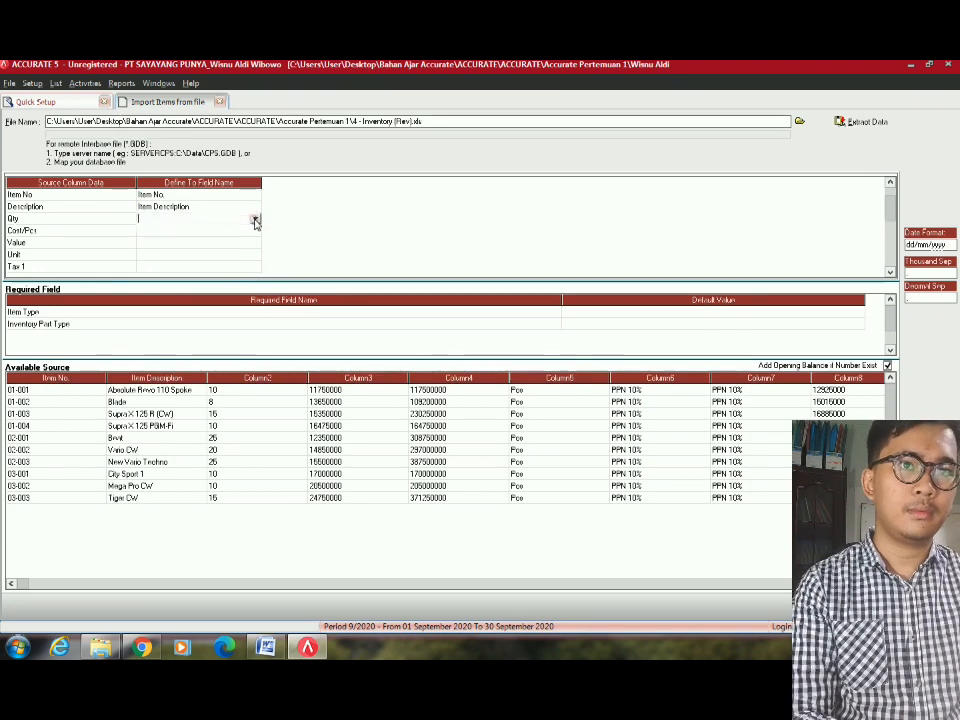
left_click(255, 219)
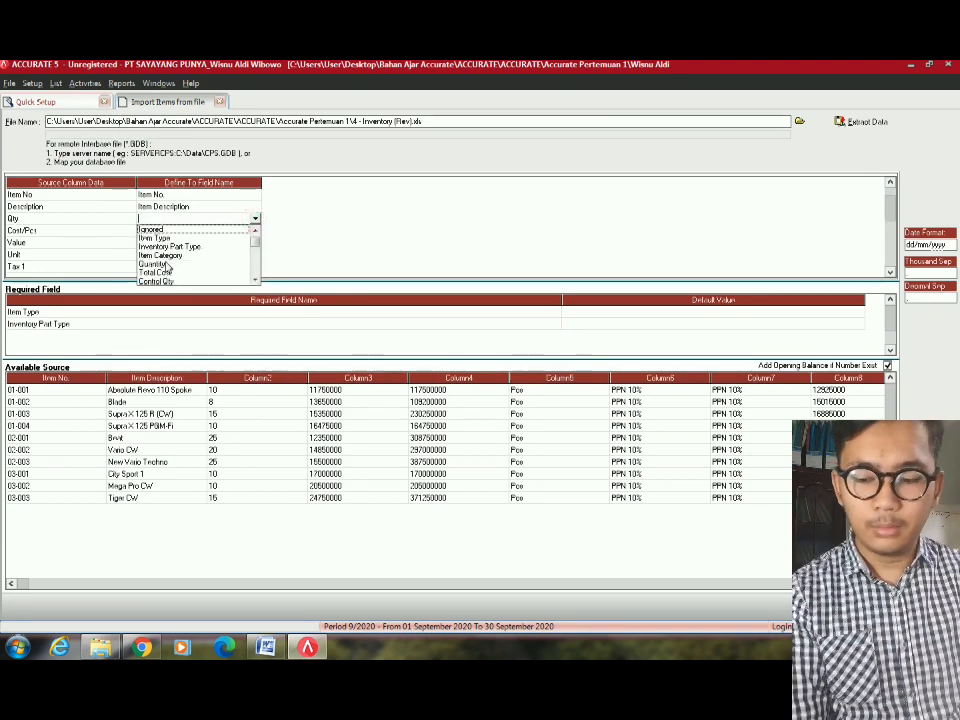
left_click(165, 265)
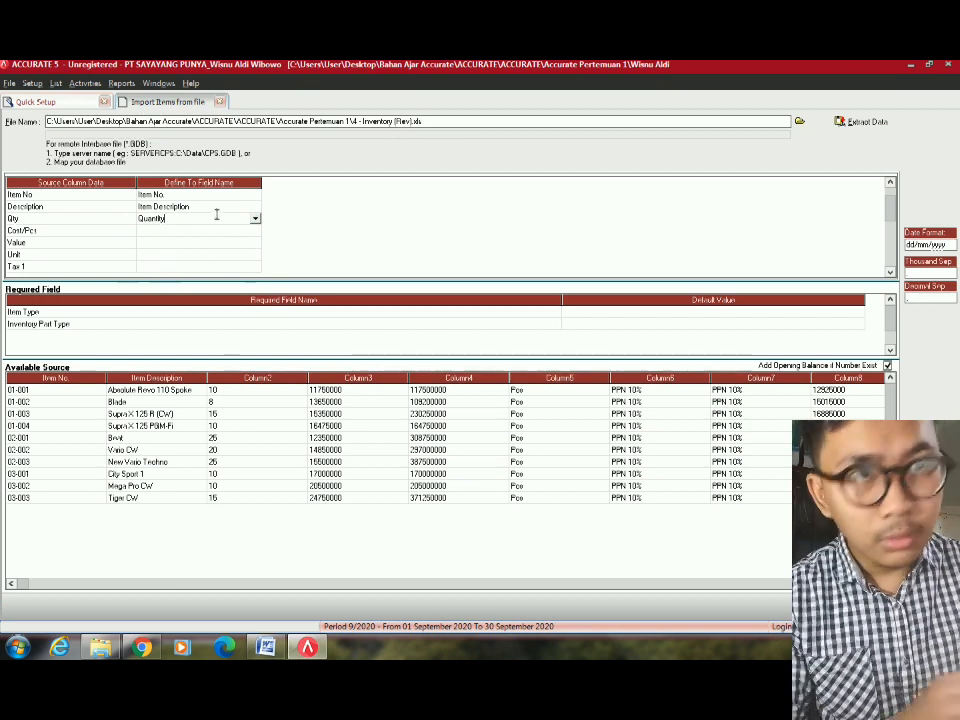
Leave the cost per piece column Ignored after cancelling an Item Type mapping.
left_click(241, 231)
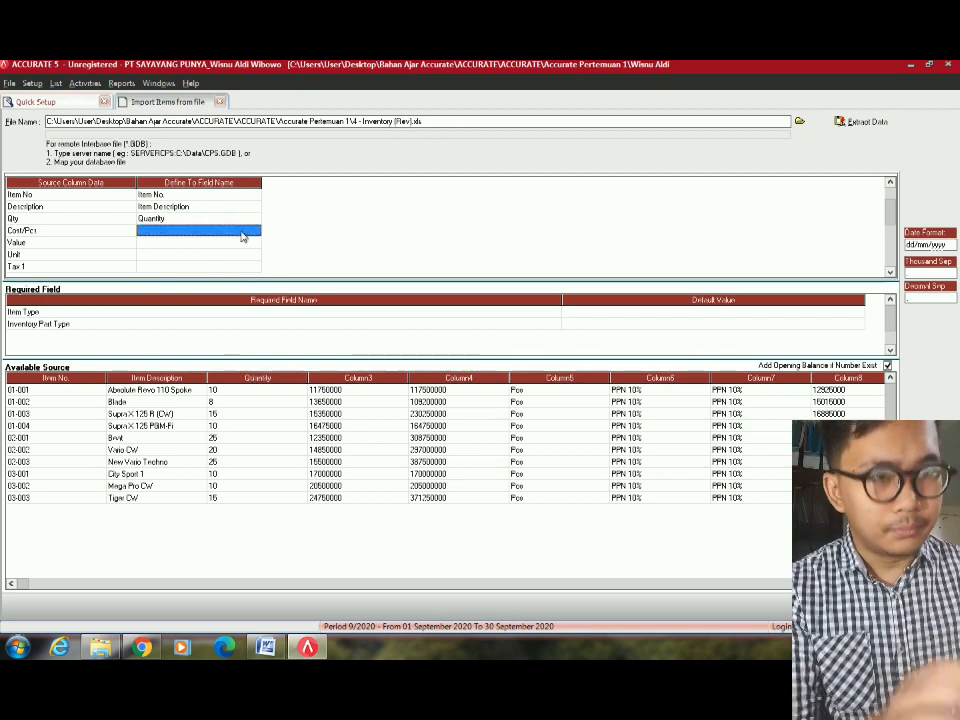
left_click(255, 231)
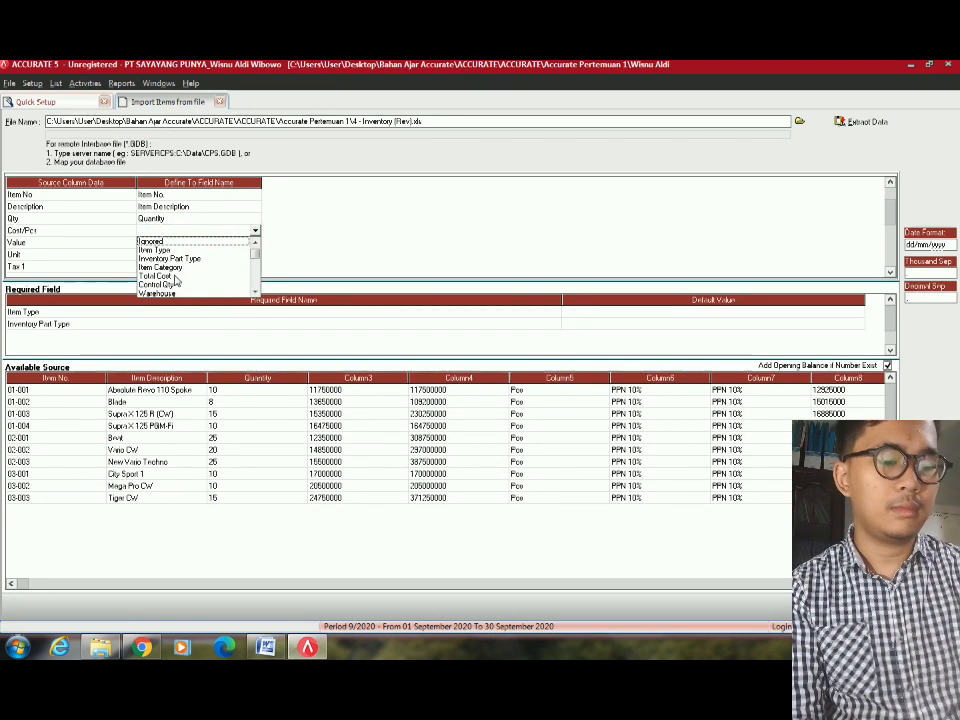
left_click(256, 263)
left_click(254, 274)
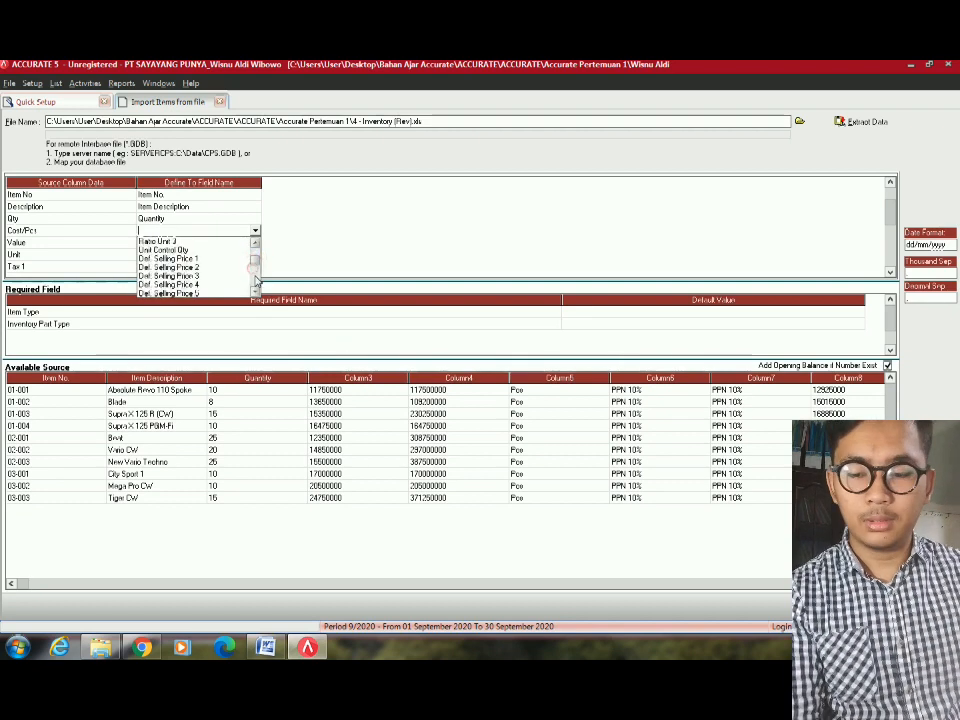
left_click(254, 275)
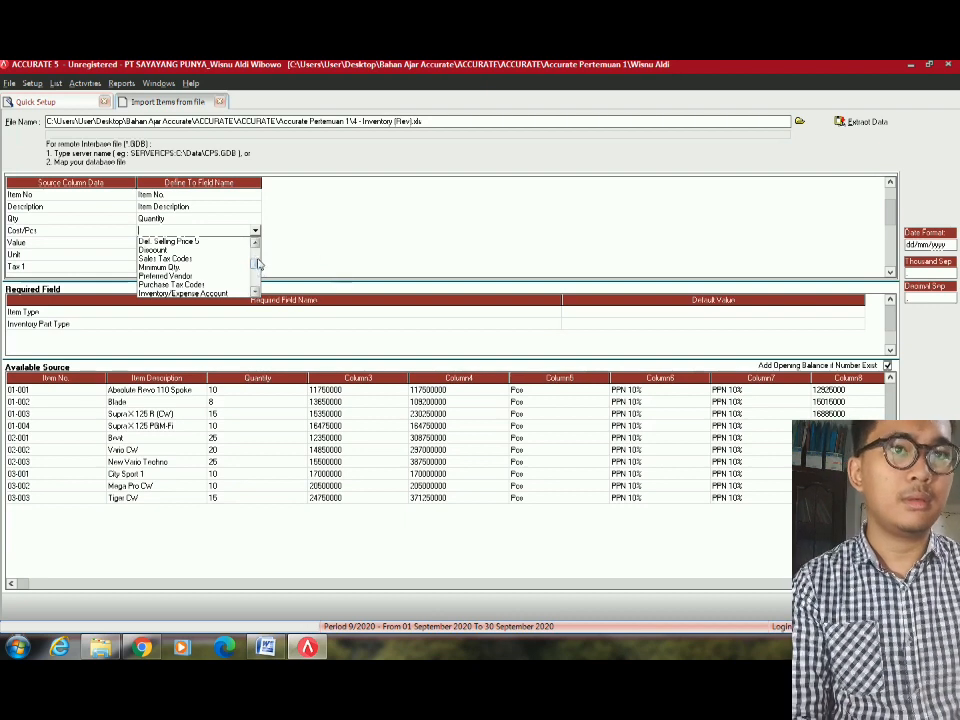
left_click_drag(258, 260, 264, 237)
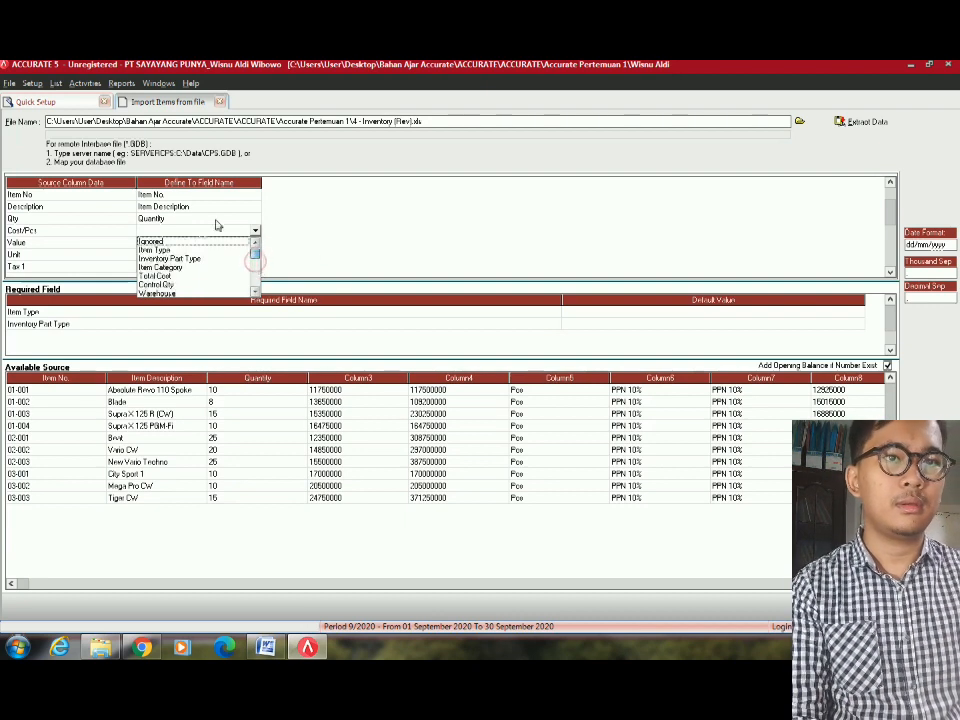
left_click(166, 250)
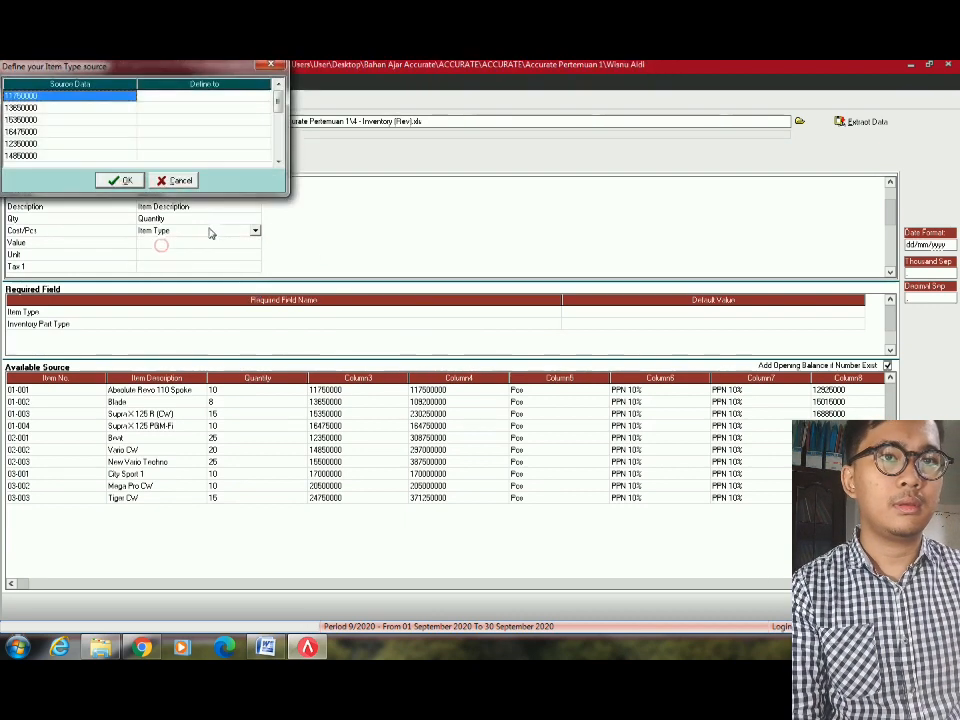
left_click(171, 180)
left_click(256, 233)
left_click(189, 243)
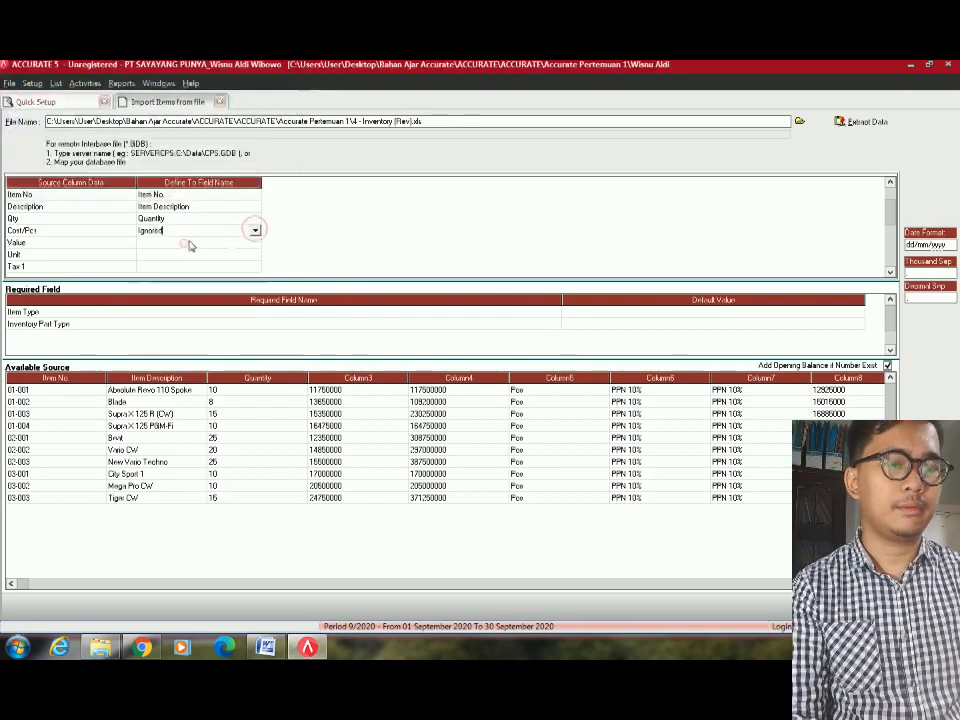
Map the Value column to Total Cost and the Unit column to Unit 1.
left_click(239, 242)
left_click(234, 240)
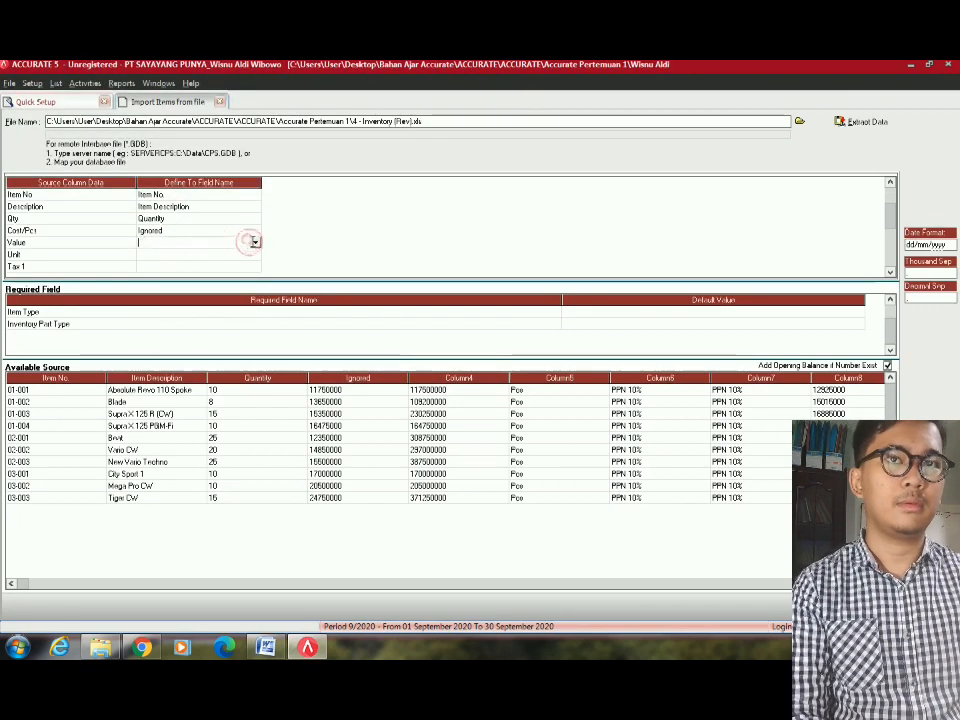
left_click(241, 243)
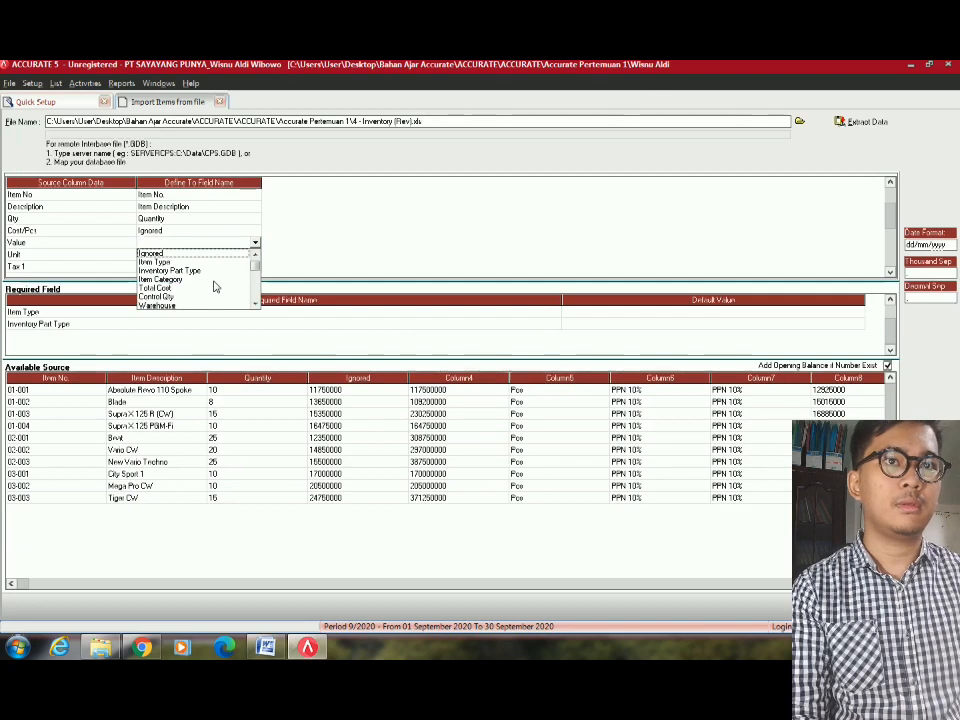
left_click(255, 243)
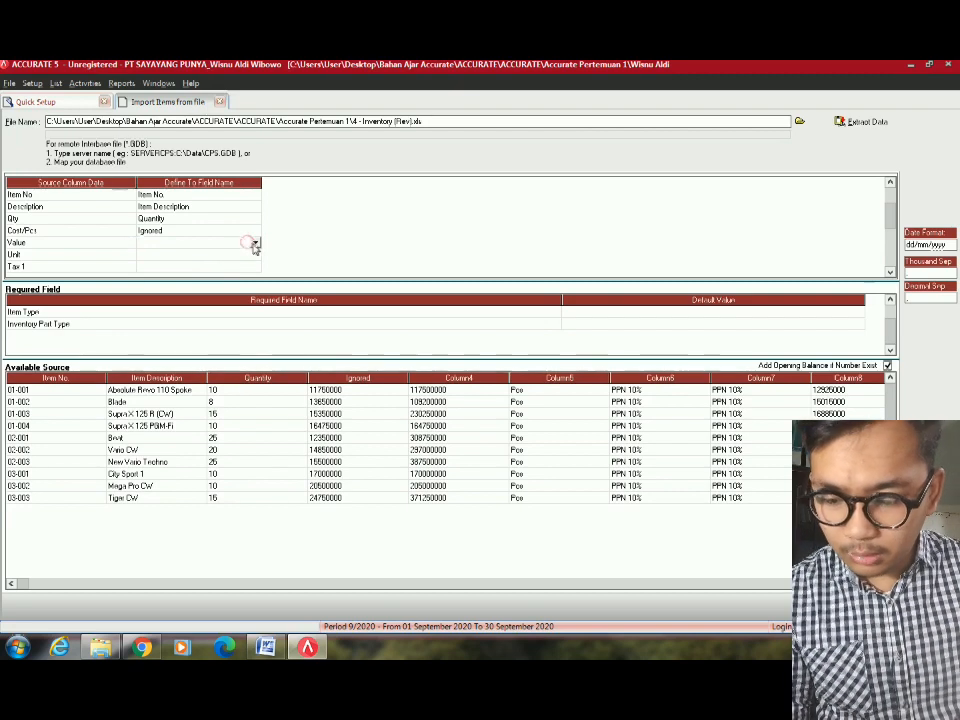
left_click(254, 243)
key("t")
key("Return")
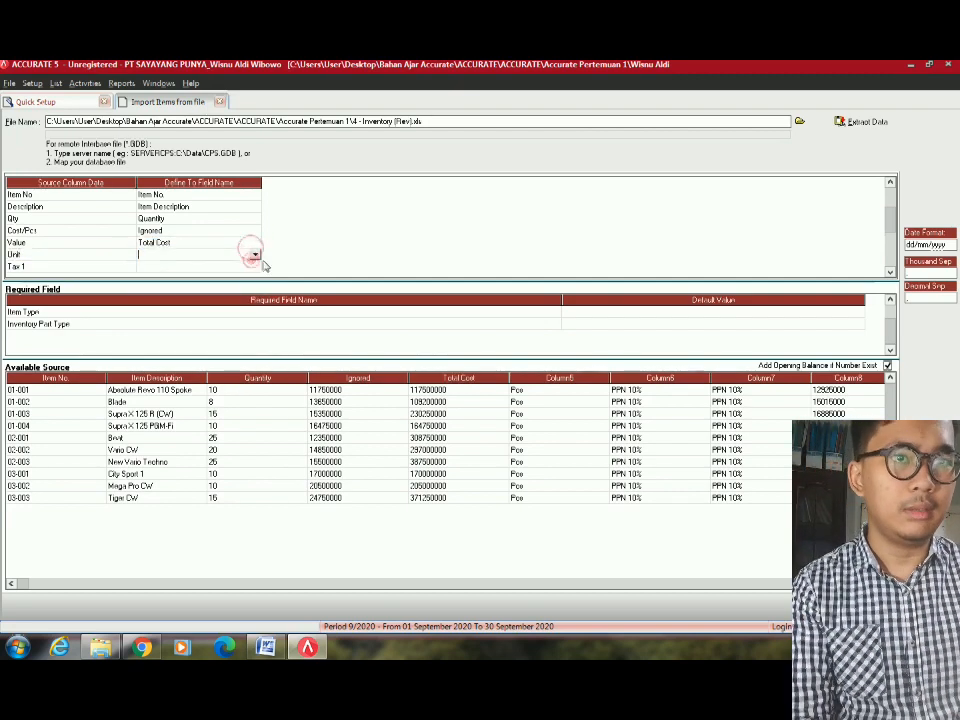
left_click(254, 254)
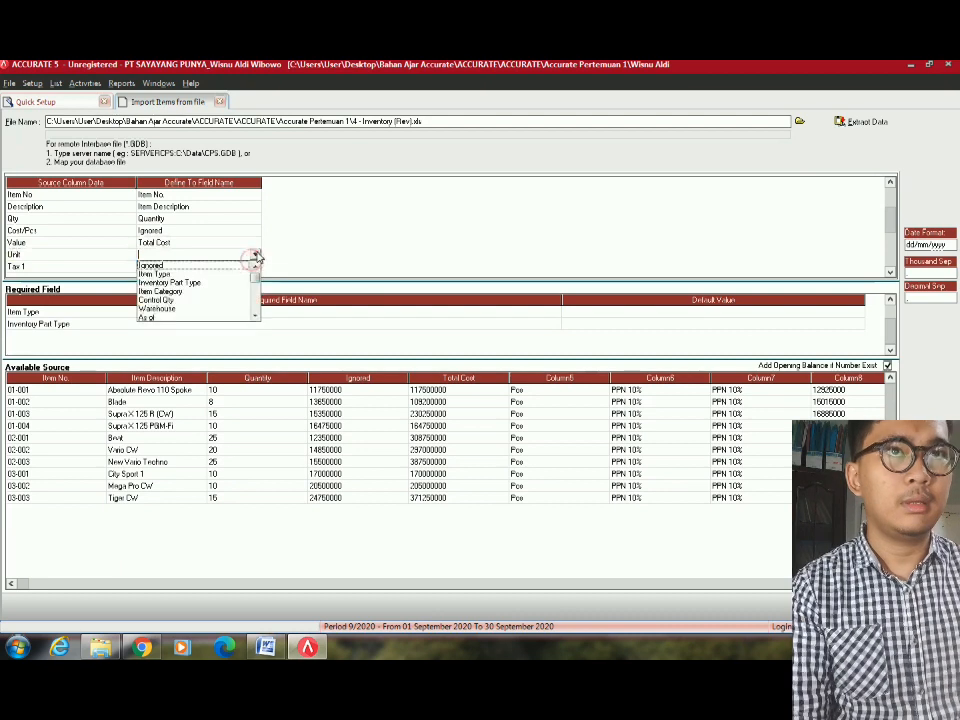
scroll(238, 311, "down", 1)
left_click(237, 311)
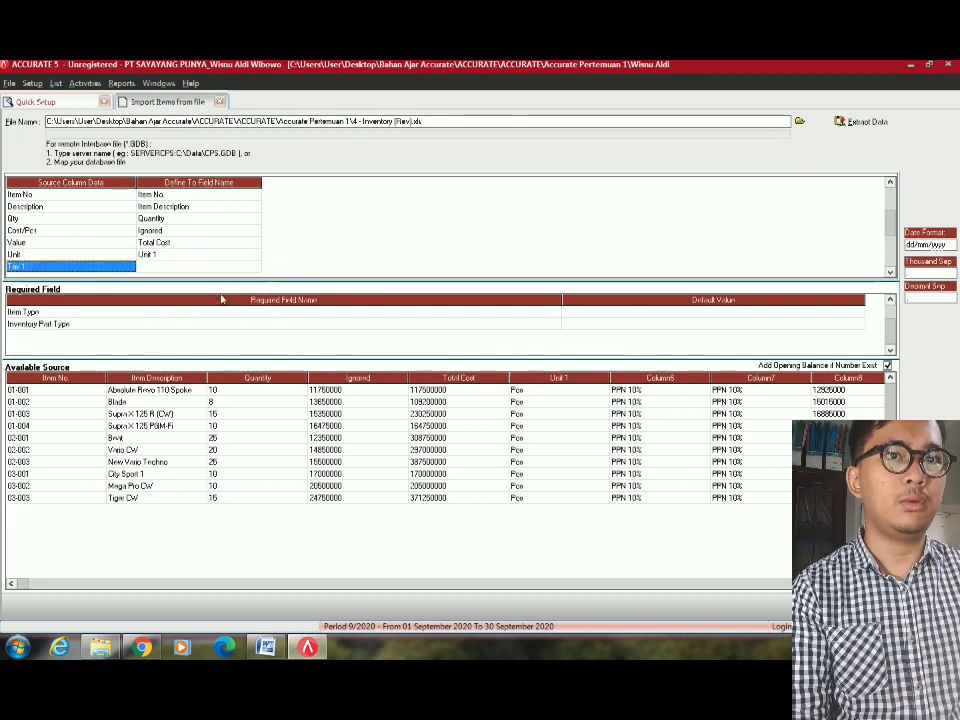
left_click(253, 268)
Map Tax 1 to Sales Tax Codes, defining PPN 10% as the PPN tax code.
left_click(255, 266)
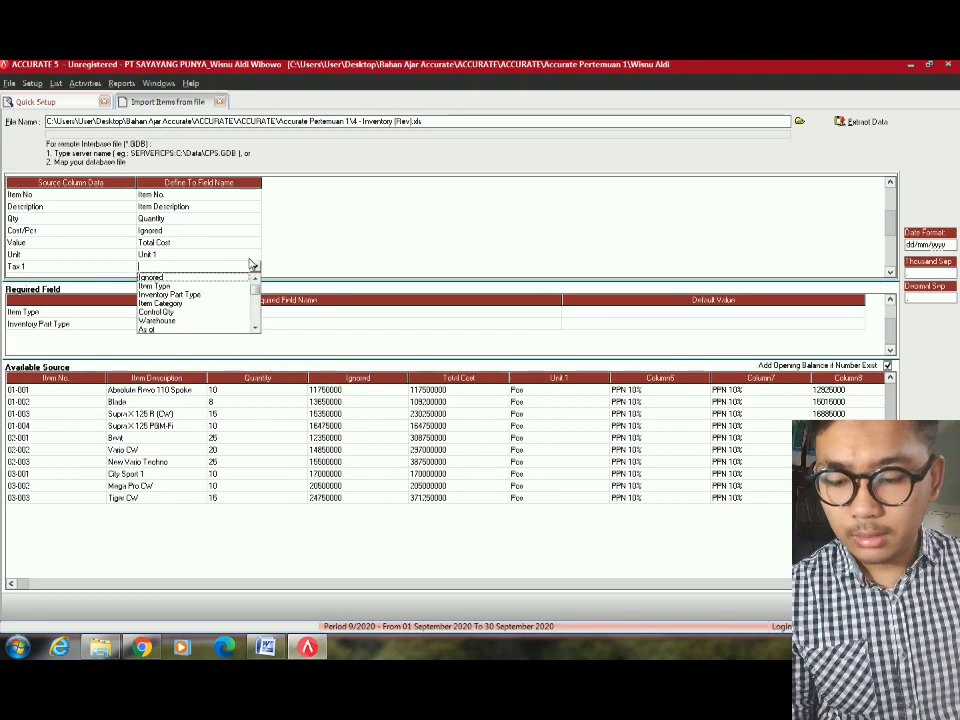
key("s")
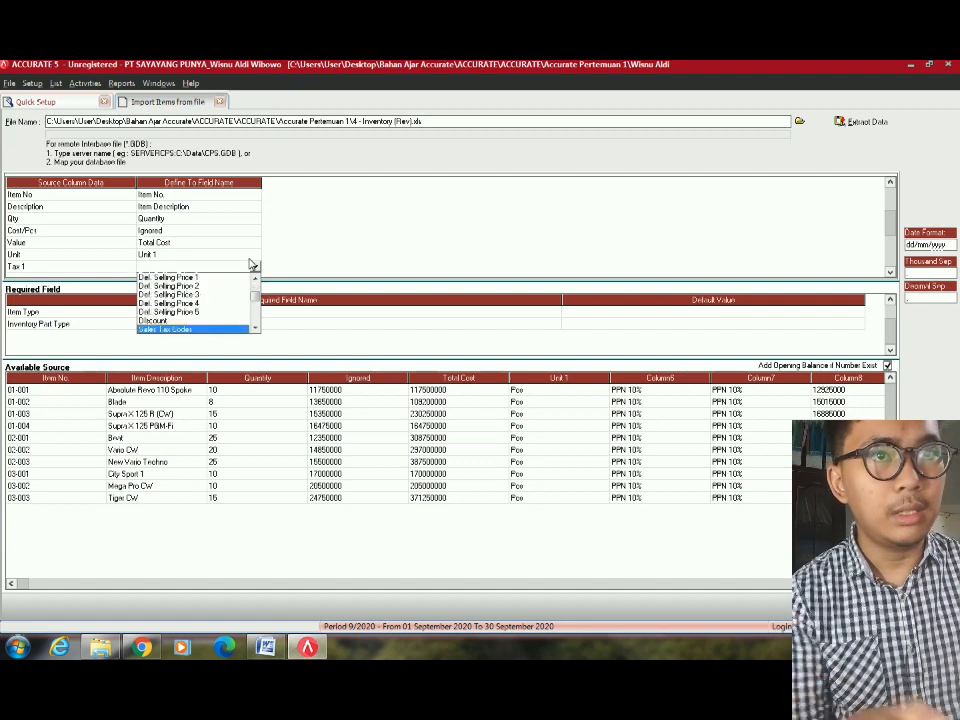
key("Up")
key("Up")
key("Up")
key("Up")
key("Up")
key("Up")
key("Up")
key("Up")
key("Up")
key("Up")
key("Up")
key("Up")
key("Up")
key("Up")
key("Up")
key("Up")
key("Up")
key("Up")
key("Up")
key("Up")
key("Down")
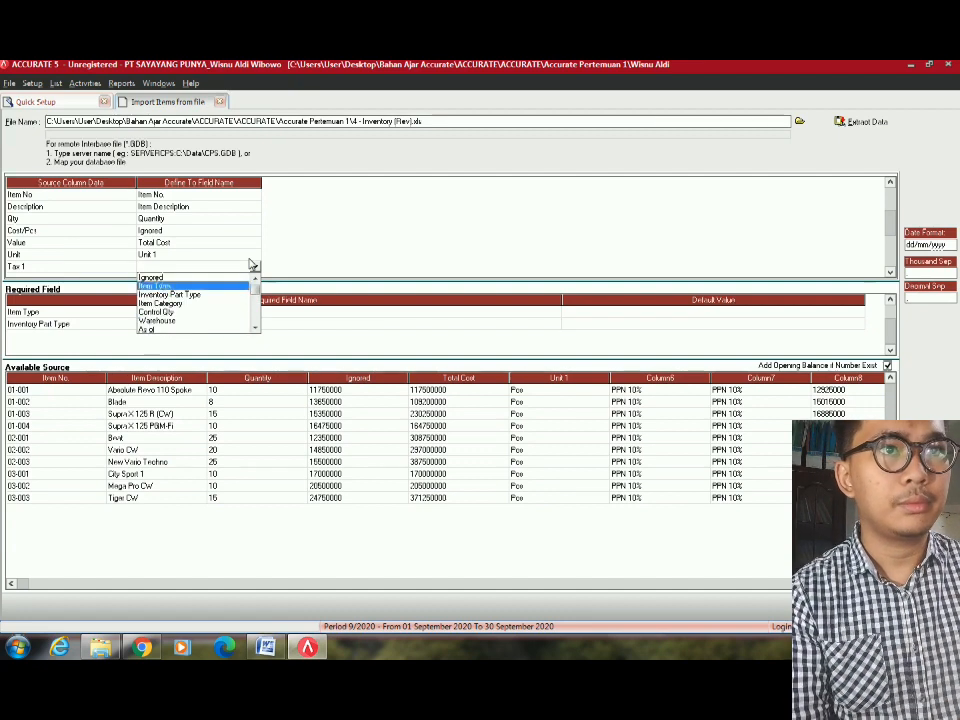
key("Down")
key("Down")
key("Down")
key("Down")
key("Down")
key("Down")
key("Down")
key("Down")
key("Down")
key("Down")
key("Down")
key("Down")
key("Down")
key("Down")
key("Down")
key("Down")
key("Down")
key("Down")
key("Down")
key("Down")
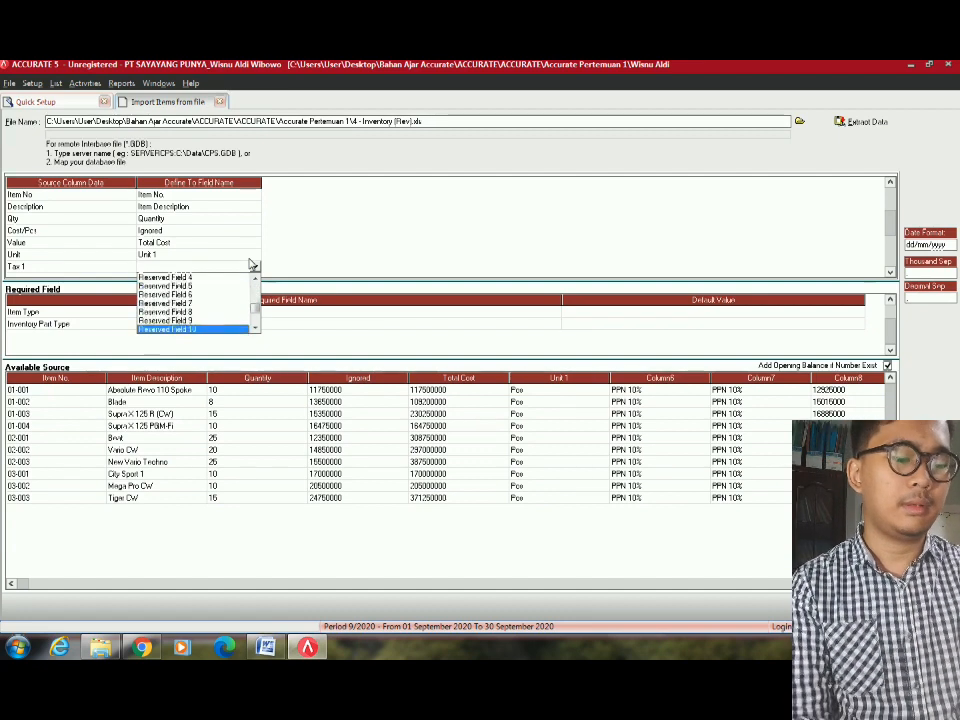
key("s")
key("Return")
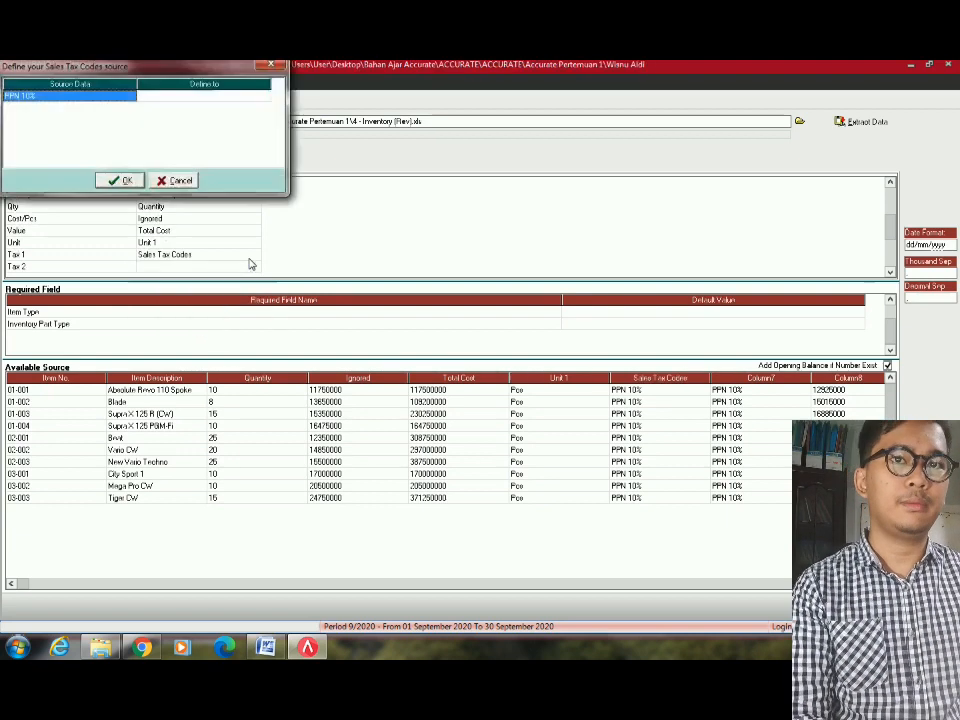
left_click(246, 98)
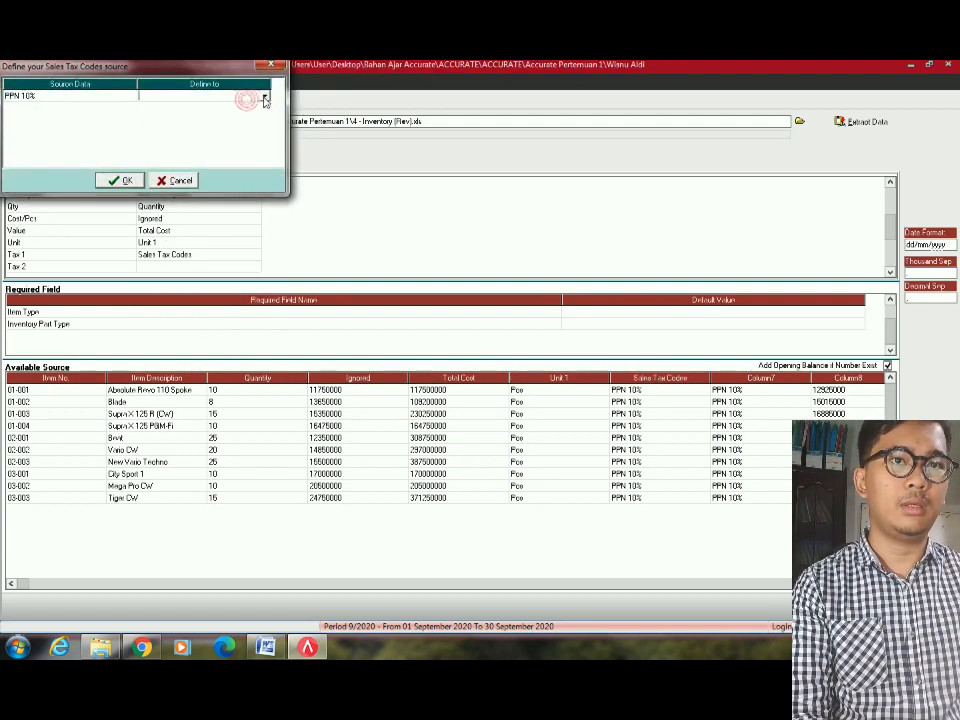
left_click(264, 97)
left_click(181, 108)
left_click(120, 180)
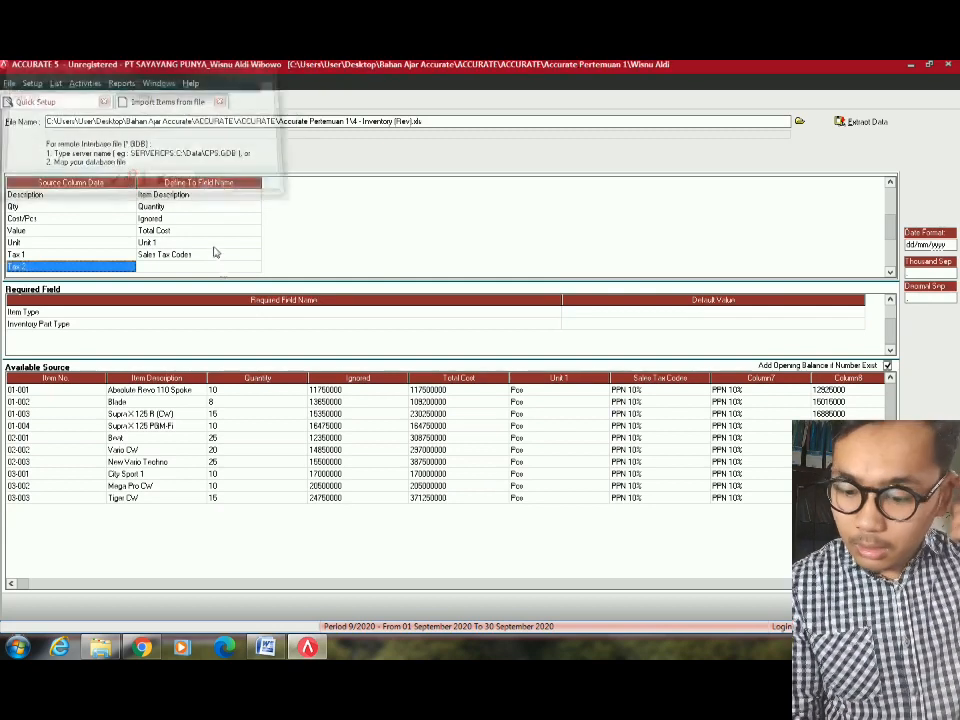
Map Tax 2 to Purchase Tax Codes, defining PPN 10% as the PPN tax code.
left_click(226, 272)
left_click(226, 270)
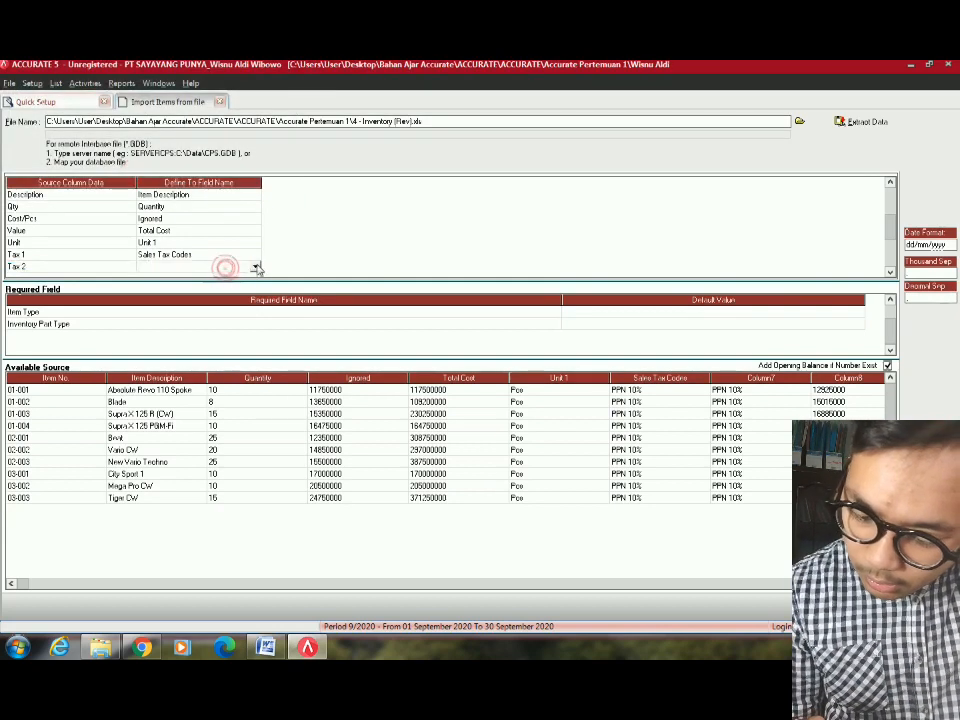
left_click(256, 269)
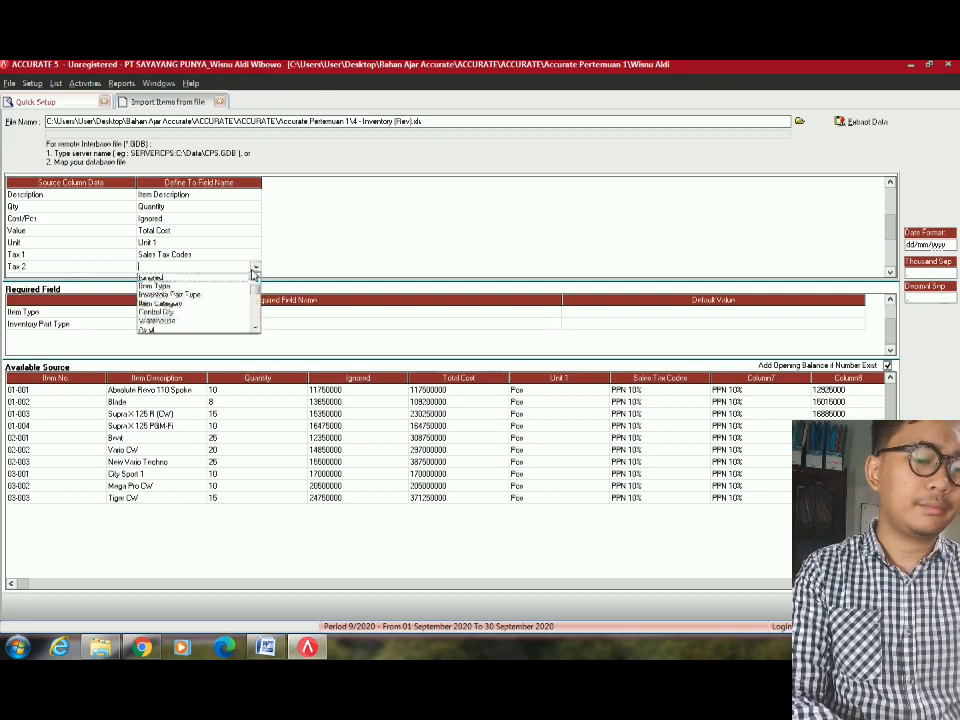
type("pu")
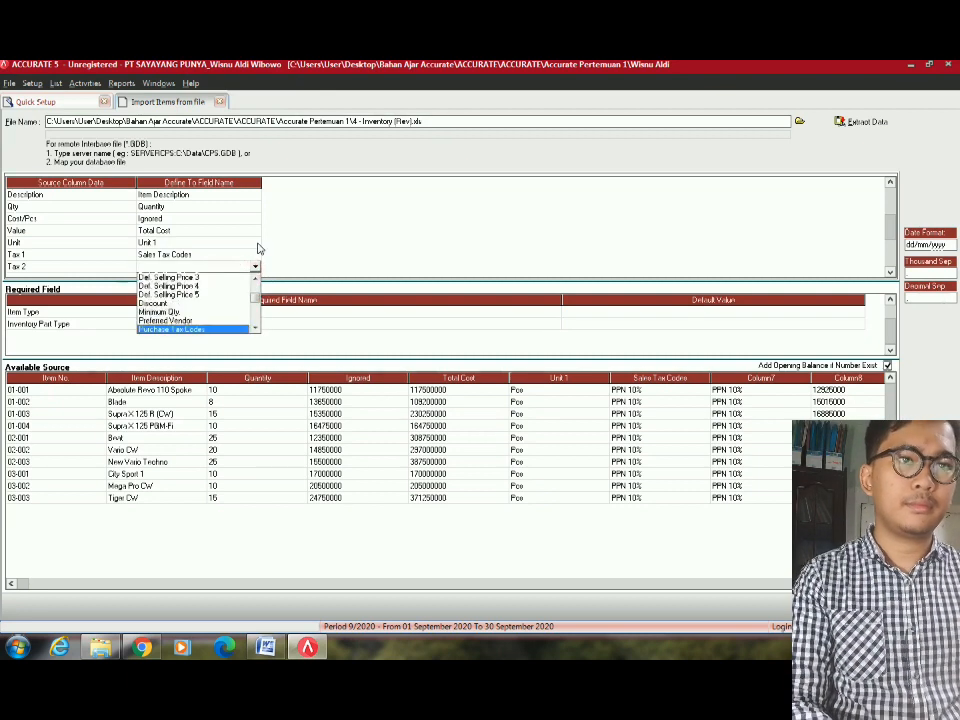
key("Return")
left_click(257, 100)
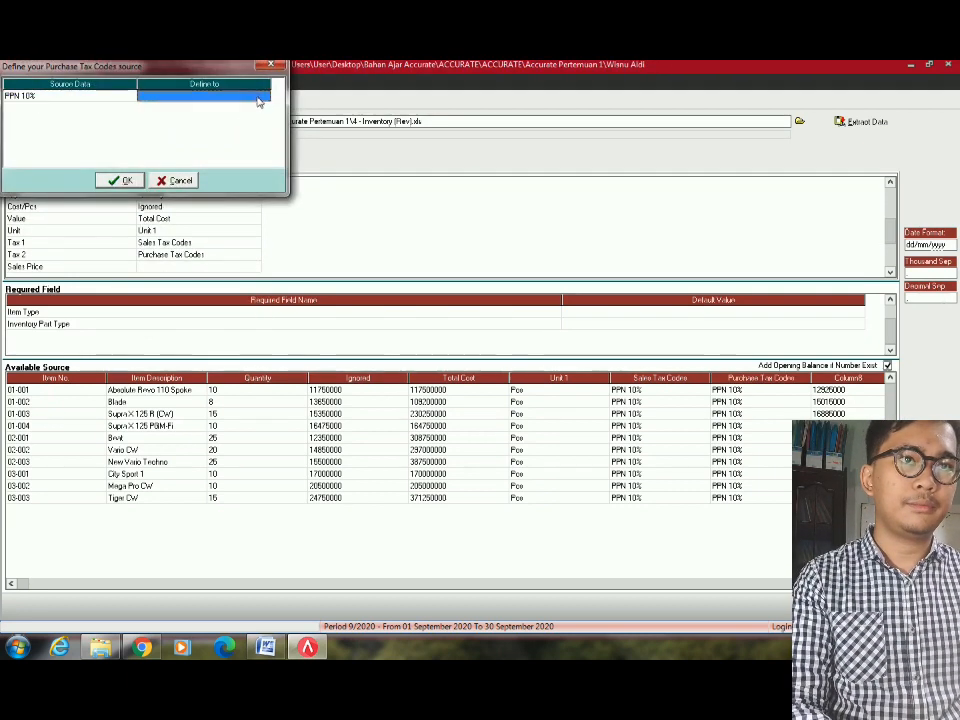
left_click(259, 99)
left_click(264, 98)
left_click(234, 104)
left_click(127, 180)
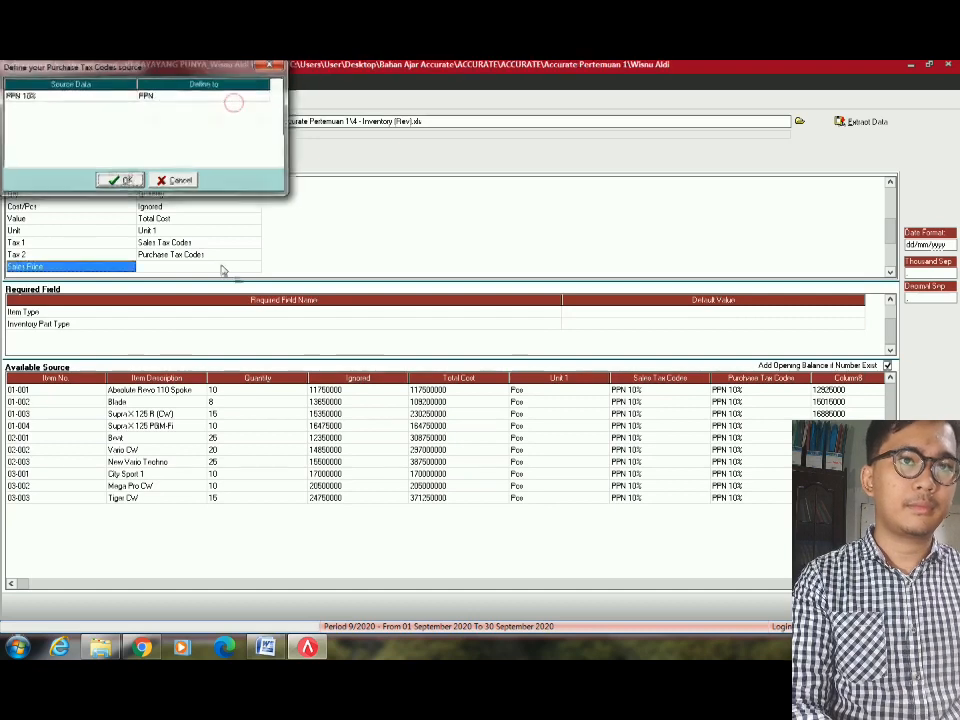
left_click(246, 268)
Map the Sales Price column to Def. Selling Price 1 instead of Sales Account.
left_click(255, 266)
type("s Account")
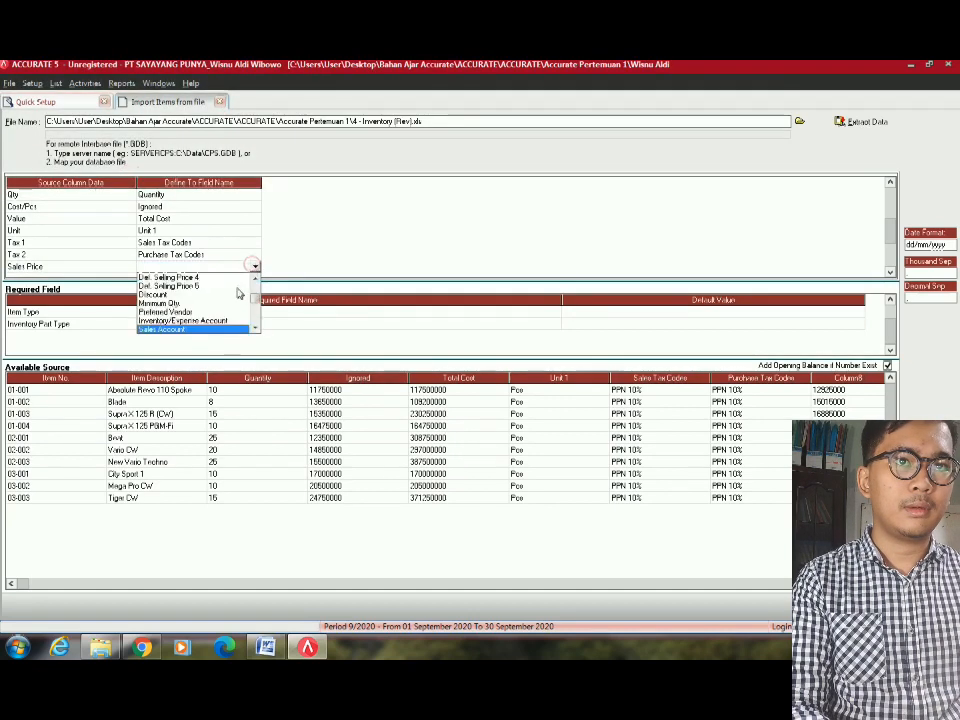
left_click(179, 330)
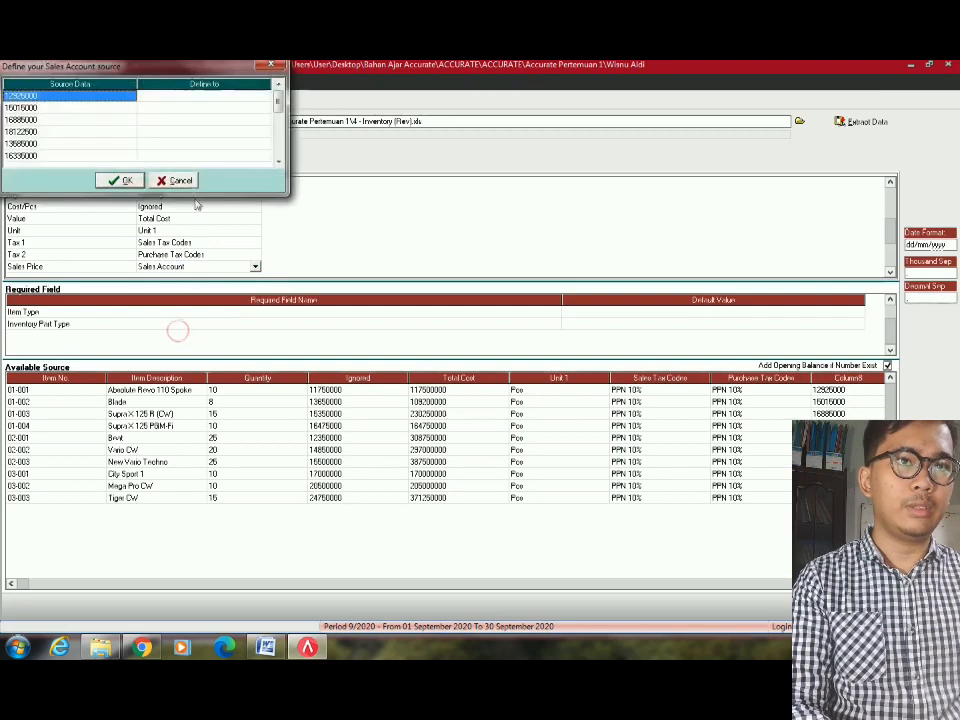
left_click(189, 183)
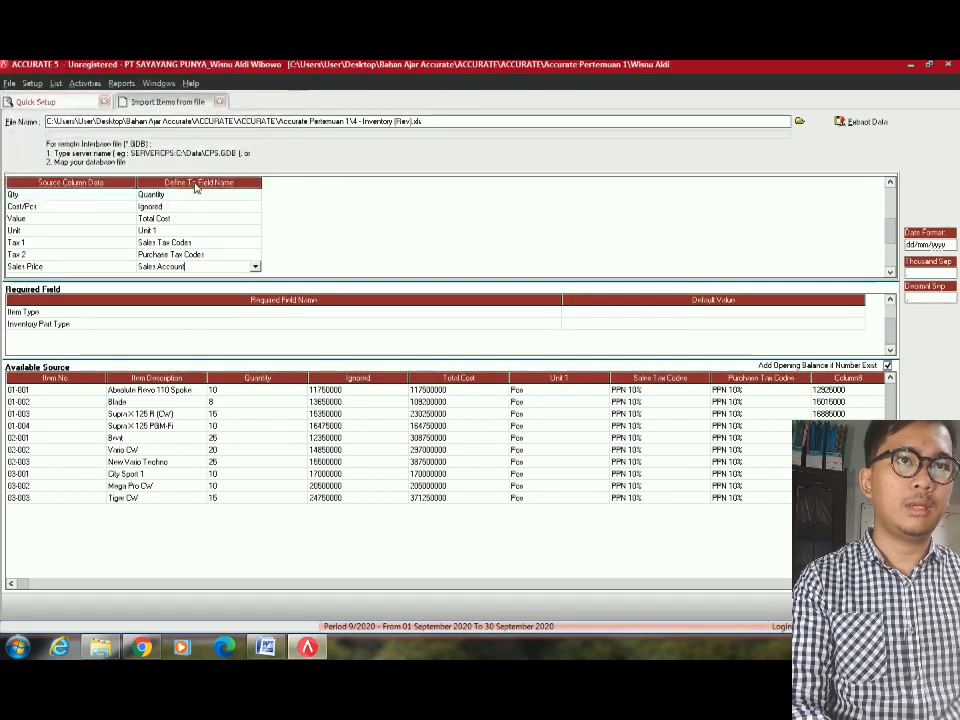
left_click(247, 268)
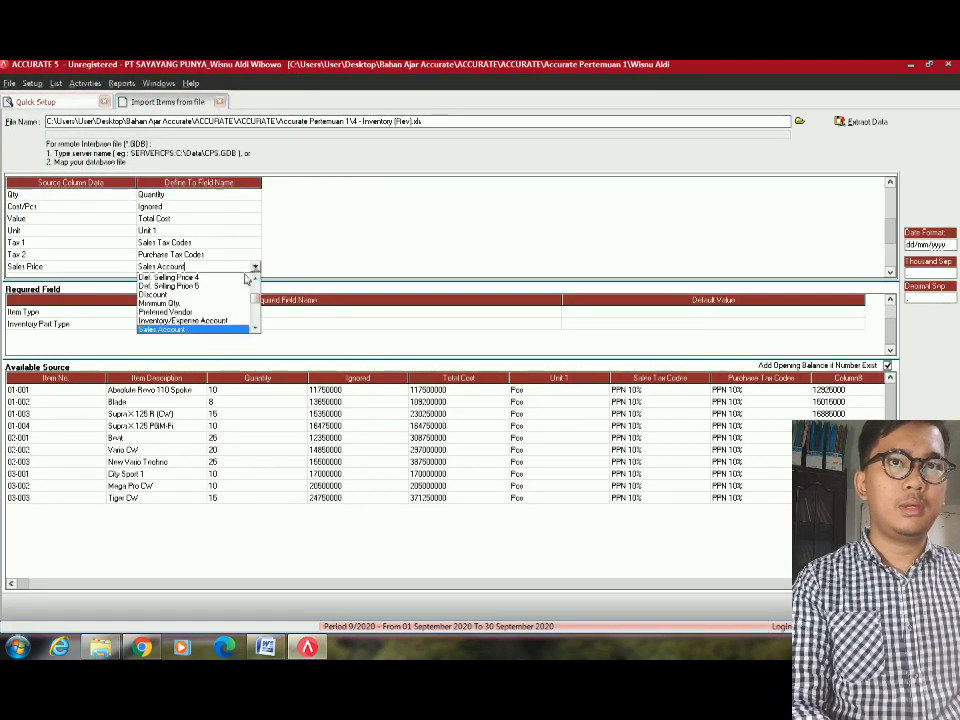
left_click(200, 287)
double_click(238, 268)
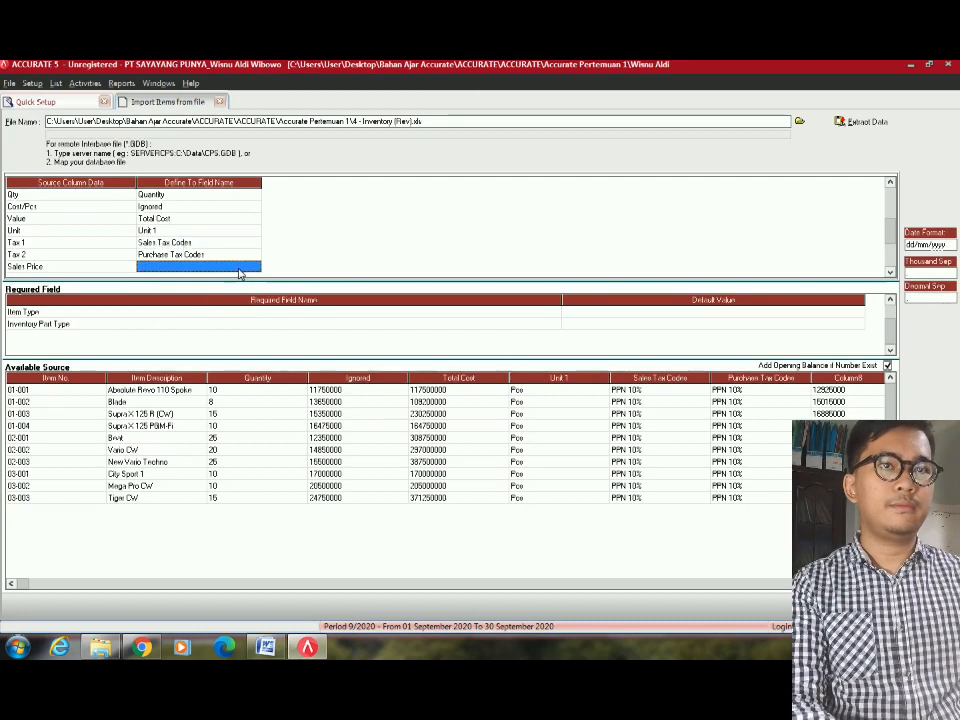
left_click(255, 268)
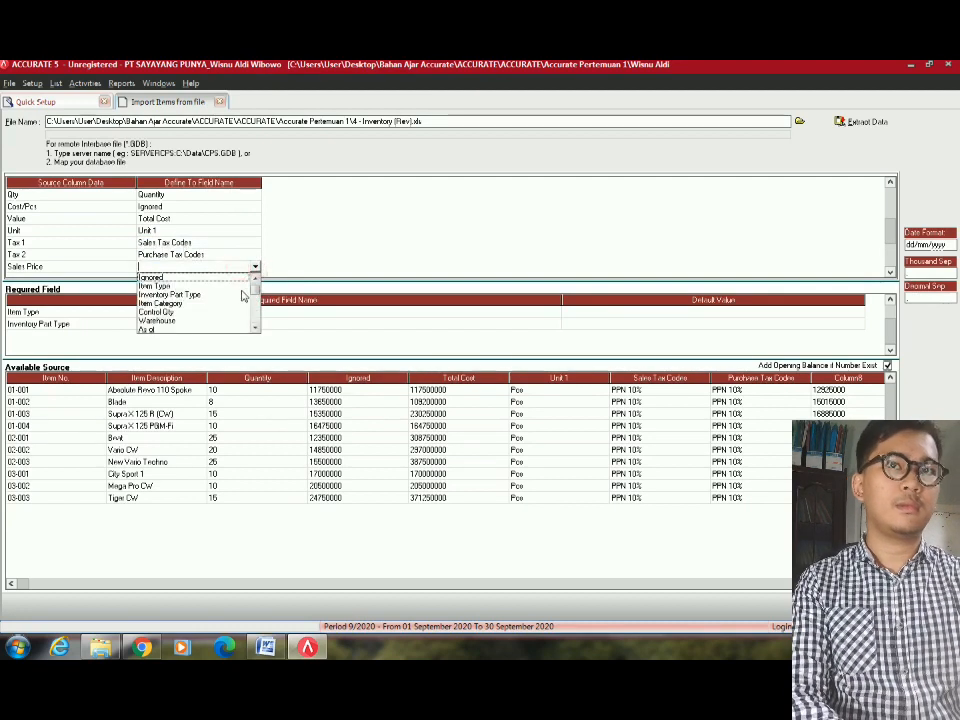
scroll(200, 305, "down", 3)
left_click(200, 325)
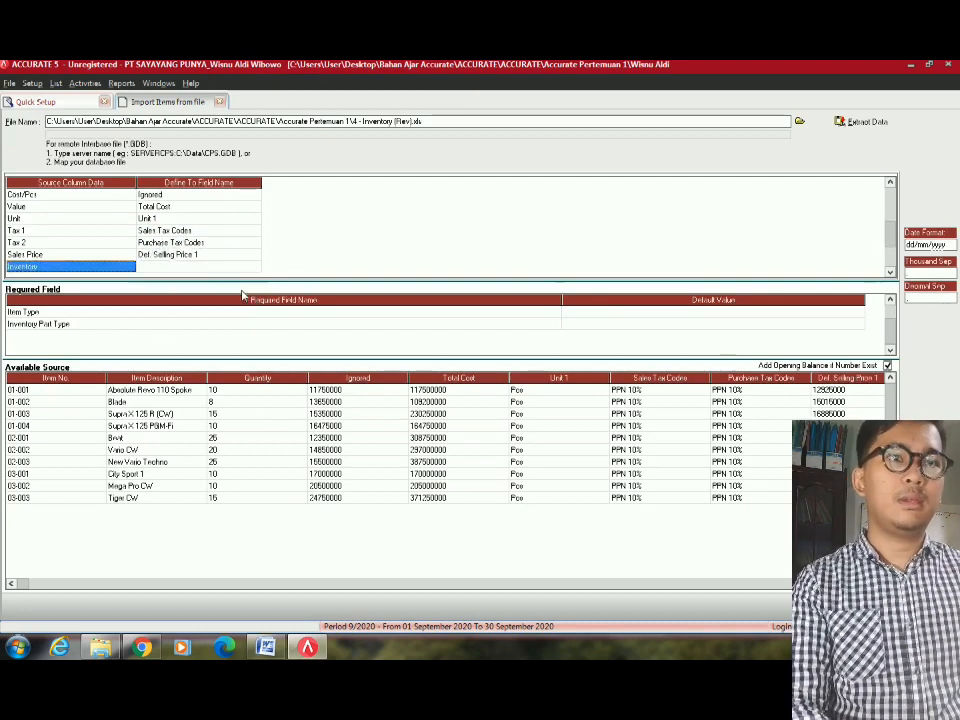
Map the Inventory column to Inventory/Expense Account.
left_click(208, 268)
left_click(255, 267)
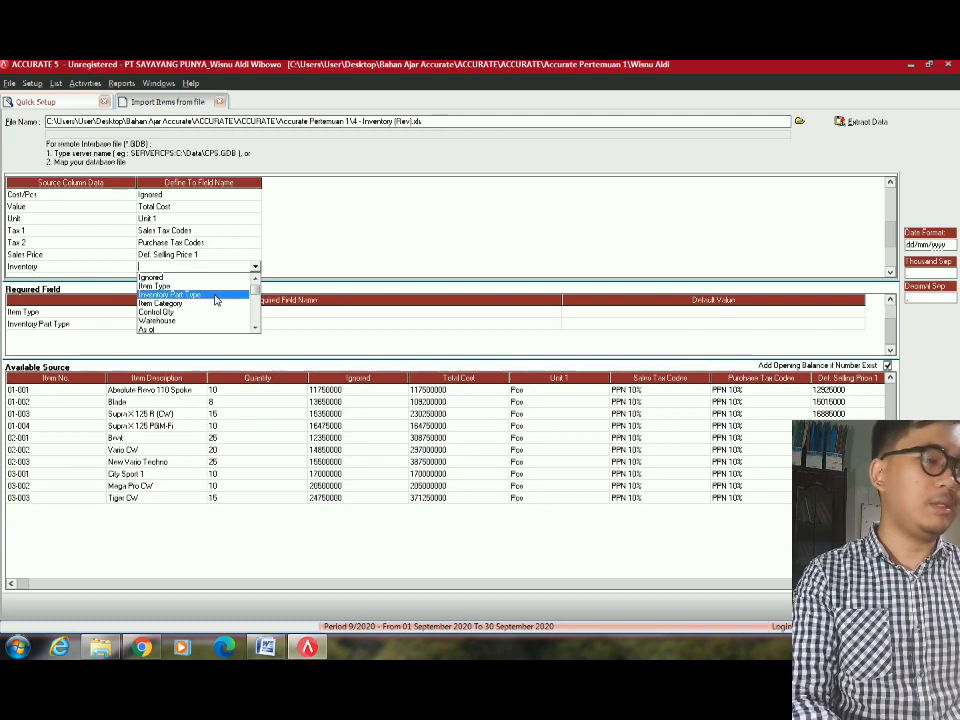
left_click(215, 299)
left_click(255, 206)
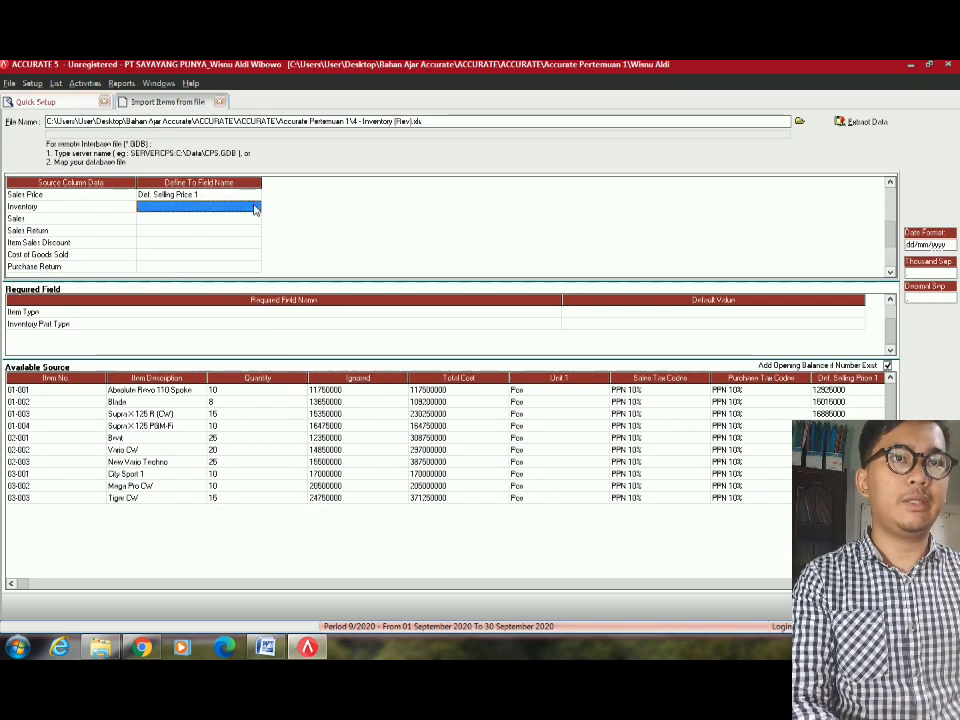
left_click(254, 207)
left_click(254, 206)
scroll(258, 253, "down", 10)
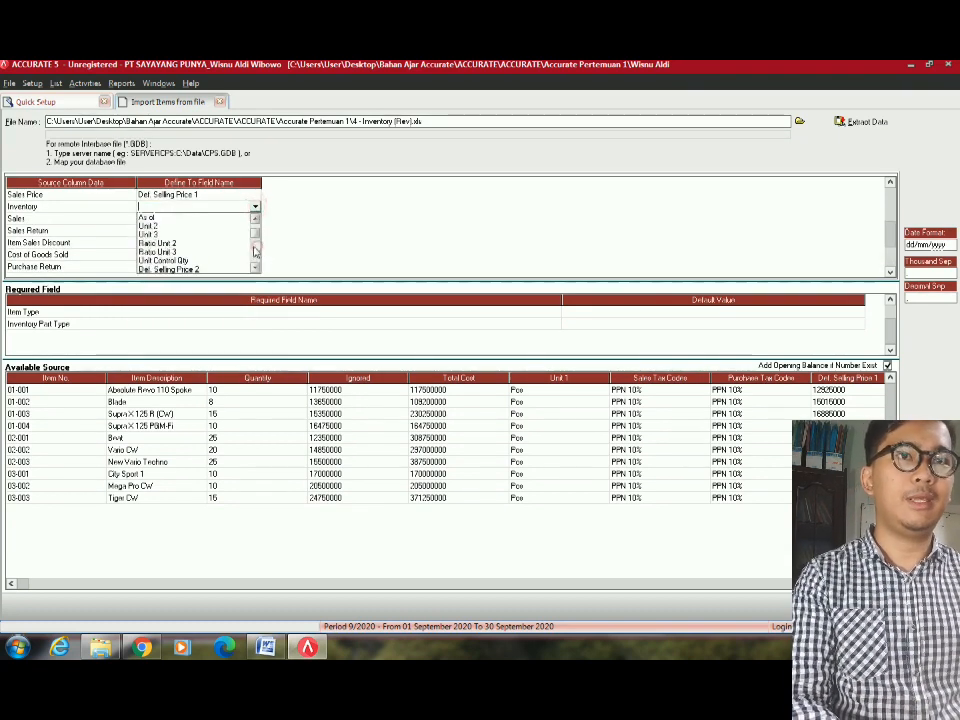
scroll(258, 243, "up", 3)
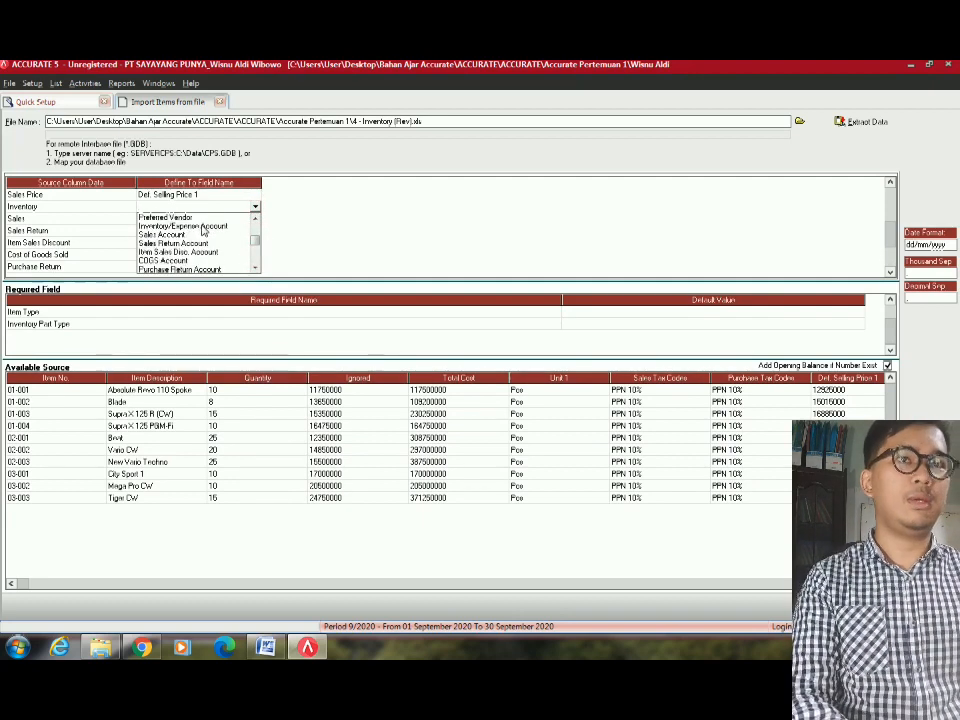
left_click(200, 227)
Assign inventory account 1105.001 to Absolute Revo 110 Spoke.
left_click(238, 99)
left_click(241, 99)
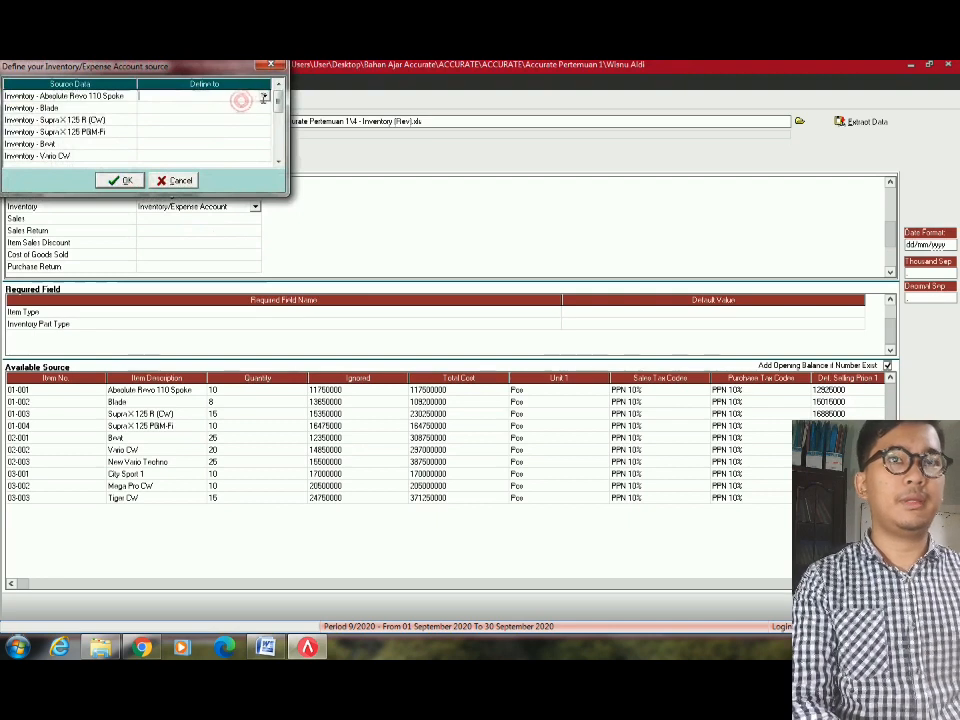
left_click(264, 97)
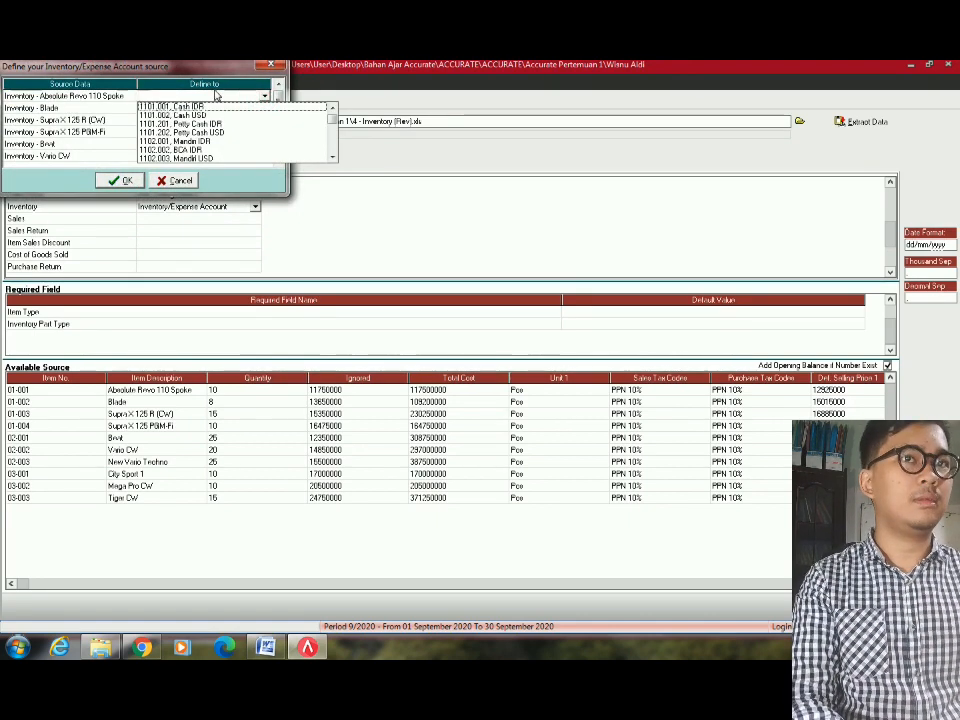
key("Down")
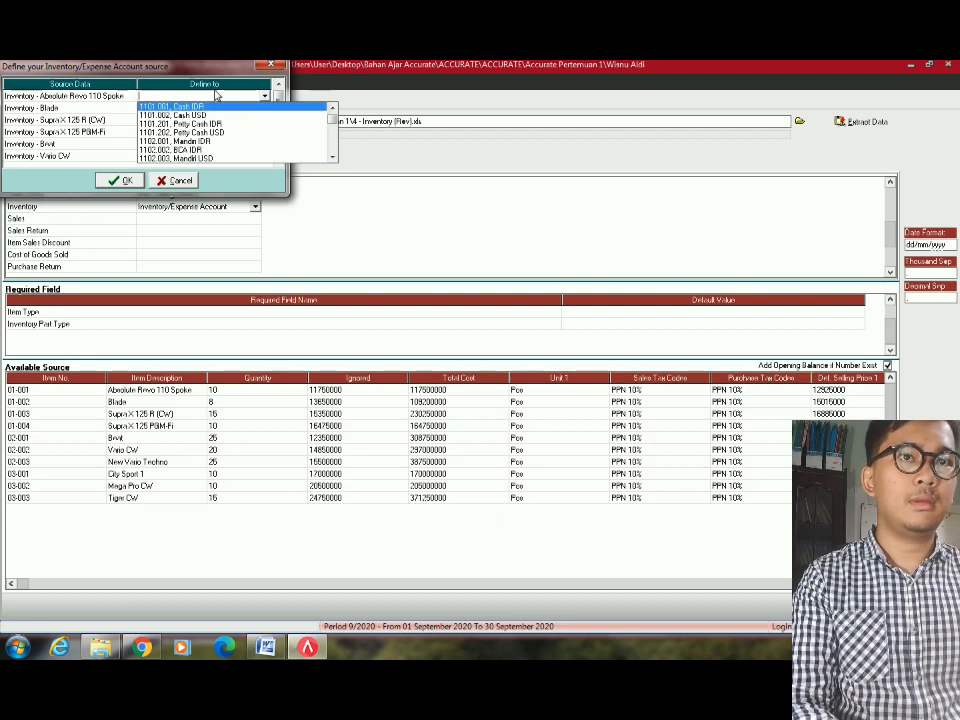
key("Down")
key("Down")
key("Down")
key("Down")
key("Down")
key("Down")
key("Down")
key("Down")
key("Down")
key("Down")
key("Down")
key("Down")
key("Down")
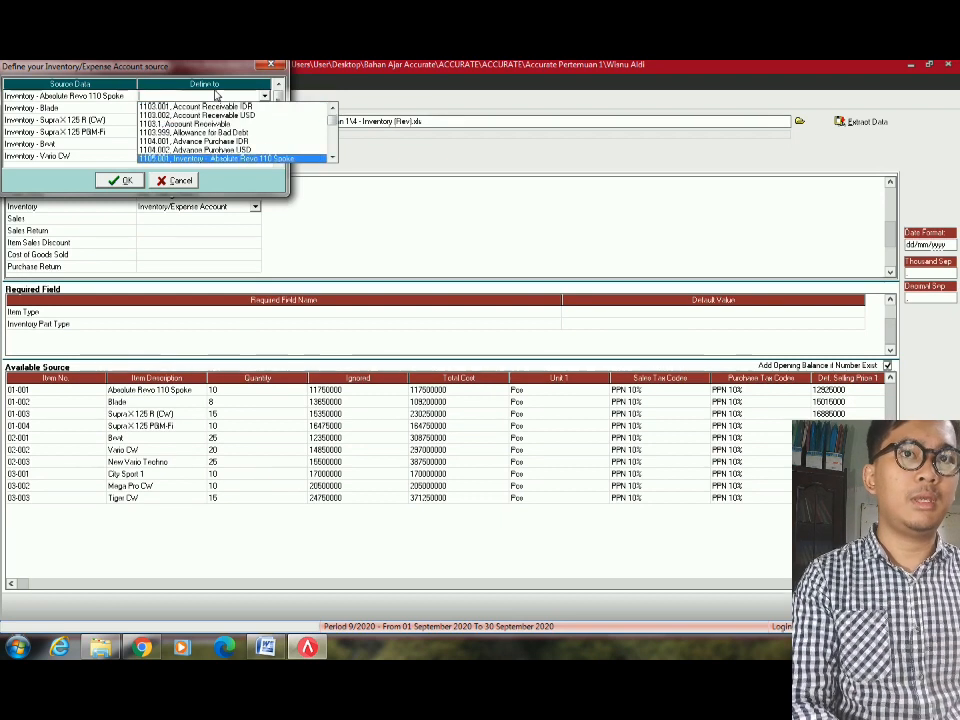
key("Down")
key("Up")
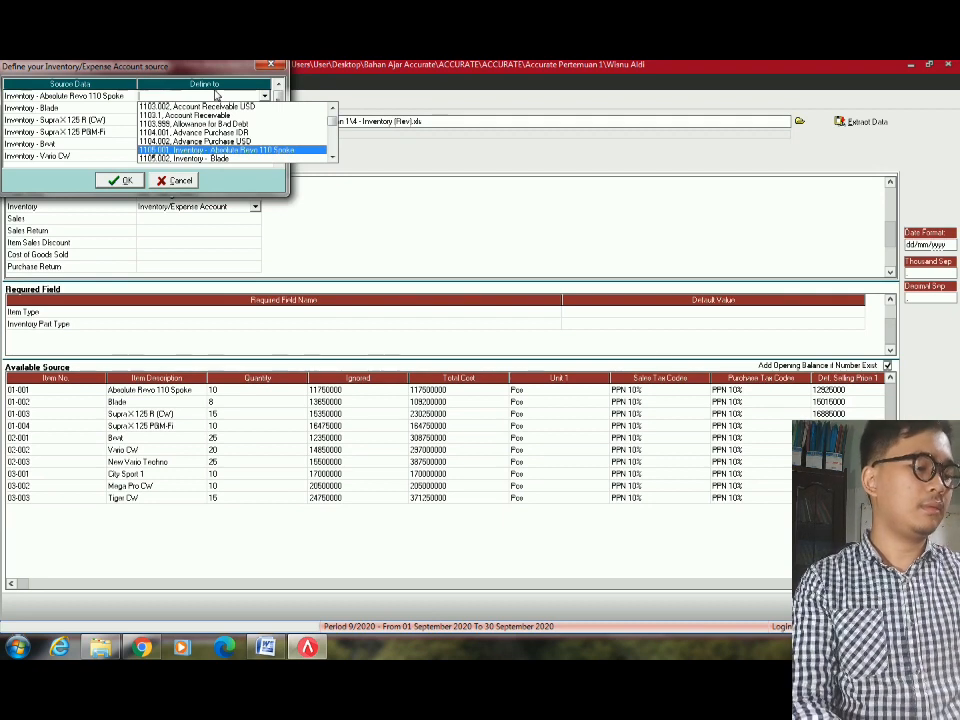
key("Down")
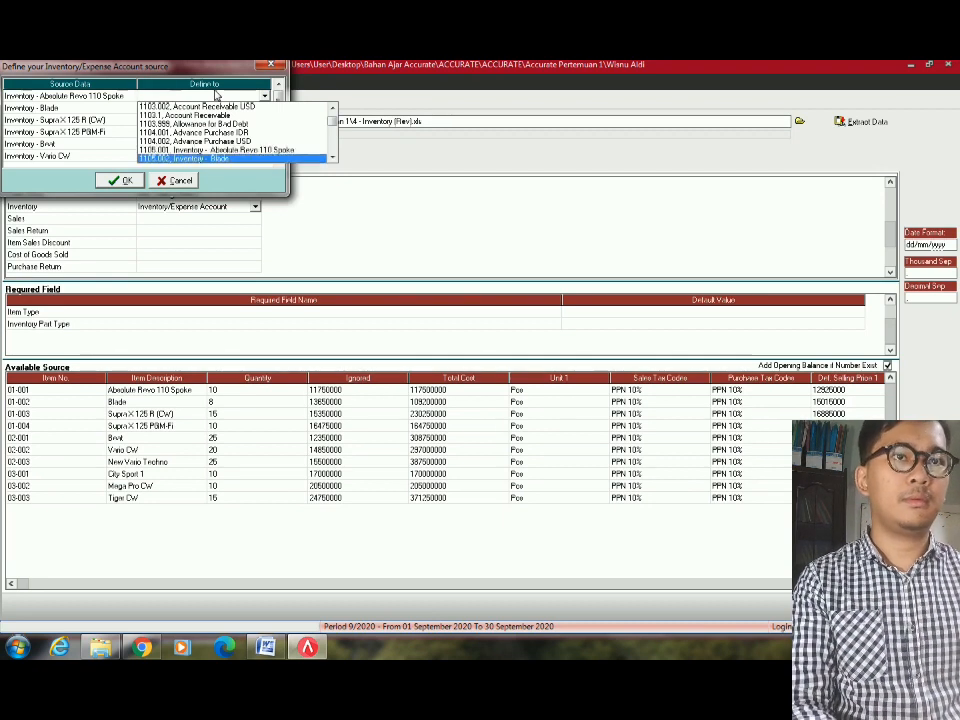
key("Up")
key("Return")
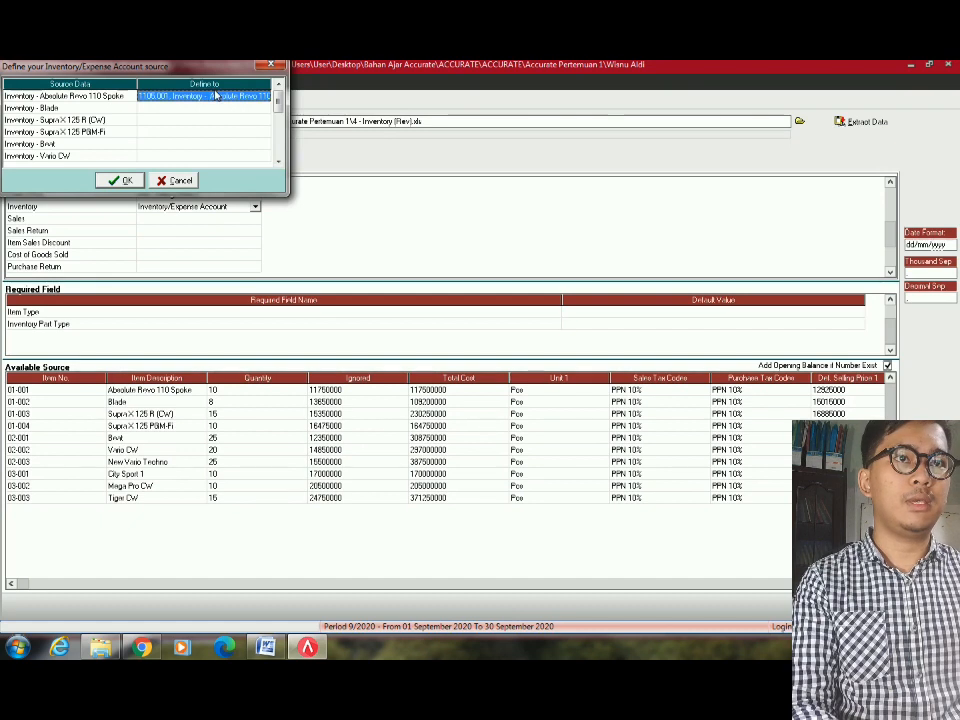
Assign inventory accounts 1105.002 to Blade and 1105.003 to Supra X 125 R (CW).
key("Down")
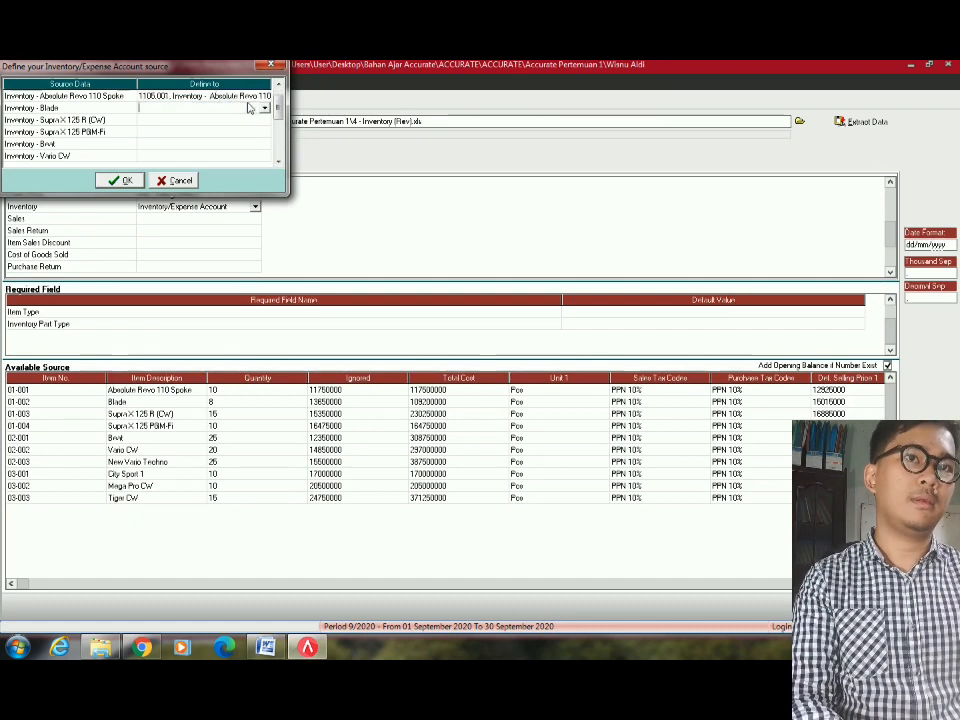
left_click(266, 108)
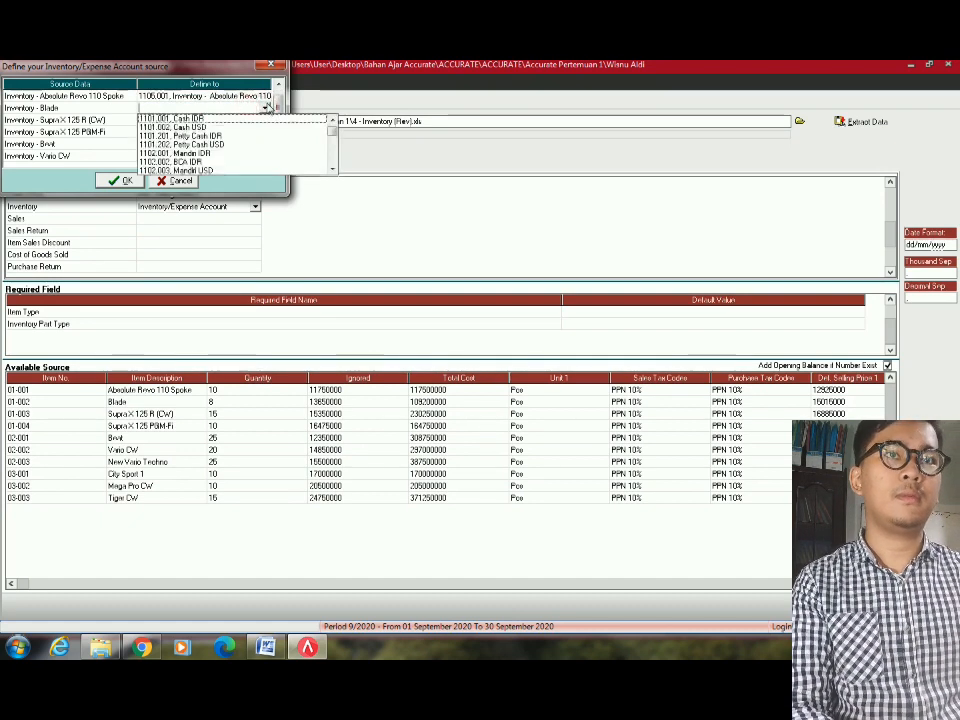
type("1105.001, Inventory - Absolute Revo 110 Spoke")
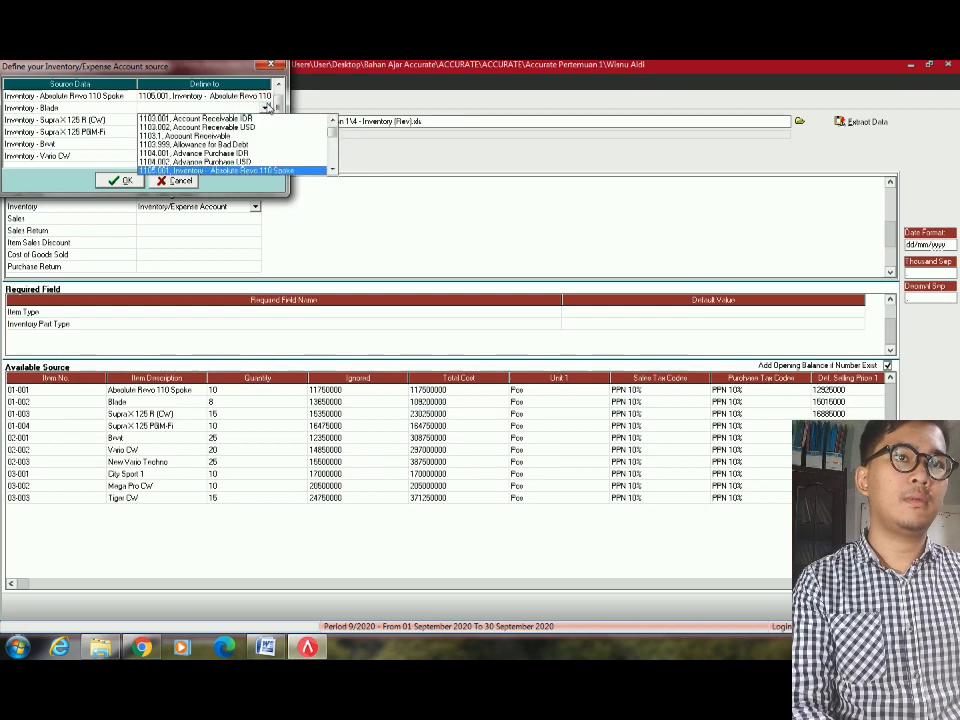
key("Down")
key("Return")
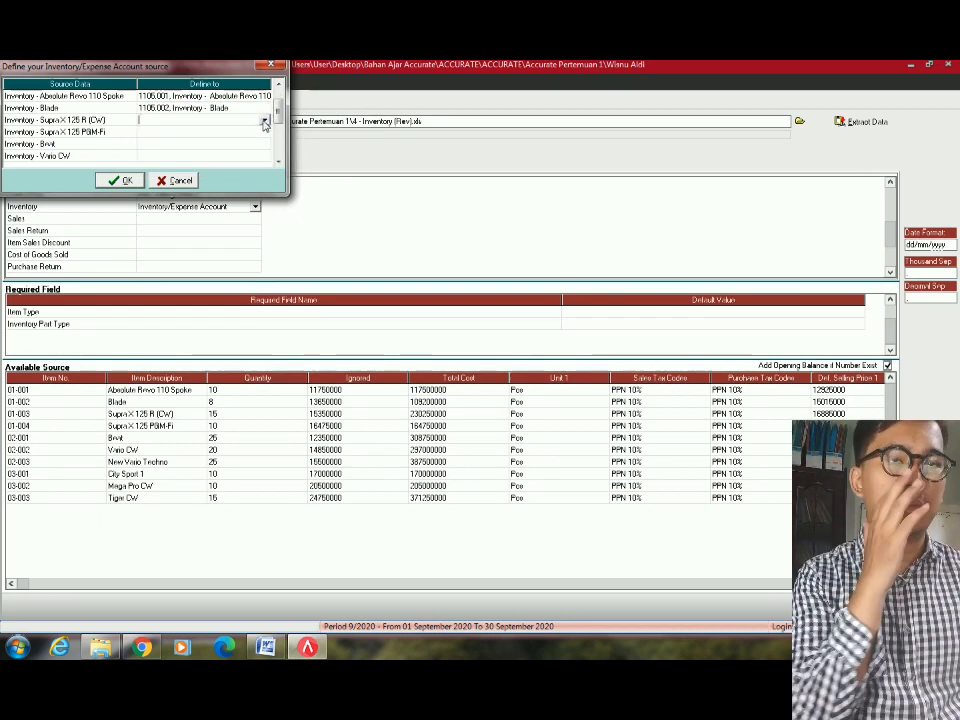
left_click(265, 121)
key("Down")
key("Down")
key("Down")
key("Down")
key("Down")
key("Down")
key("Down")
key("Down")
key("Down")
key("Down")
key("Down")
key("Down")
key("Down")
key("Down")
key("Down")
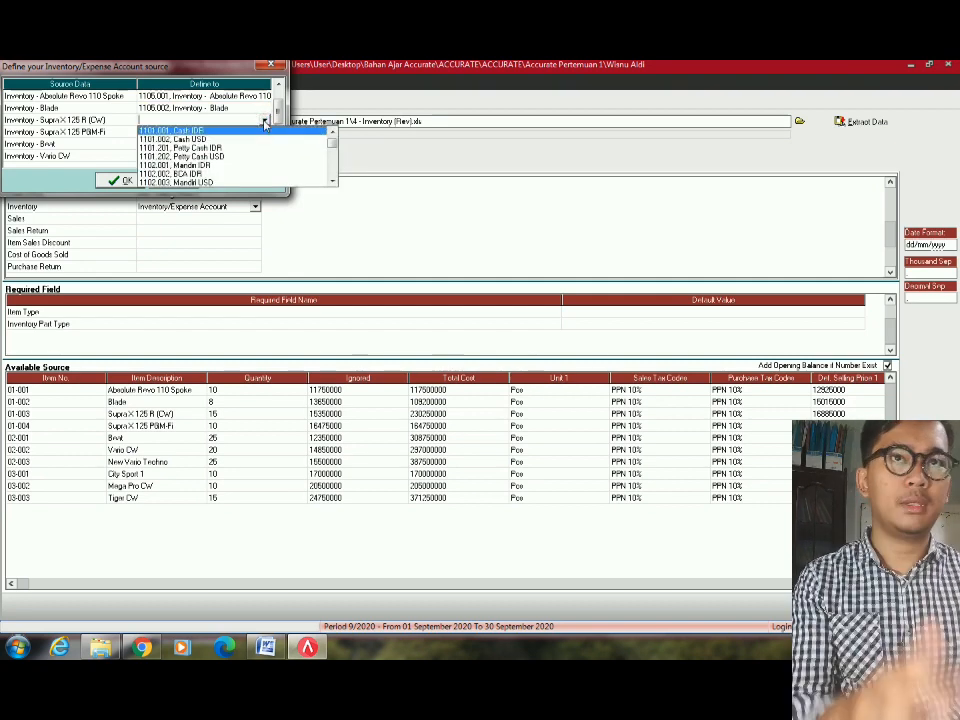
key("Return")
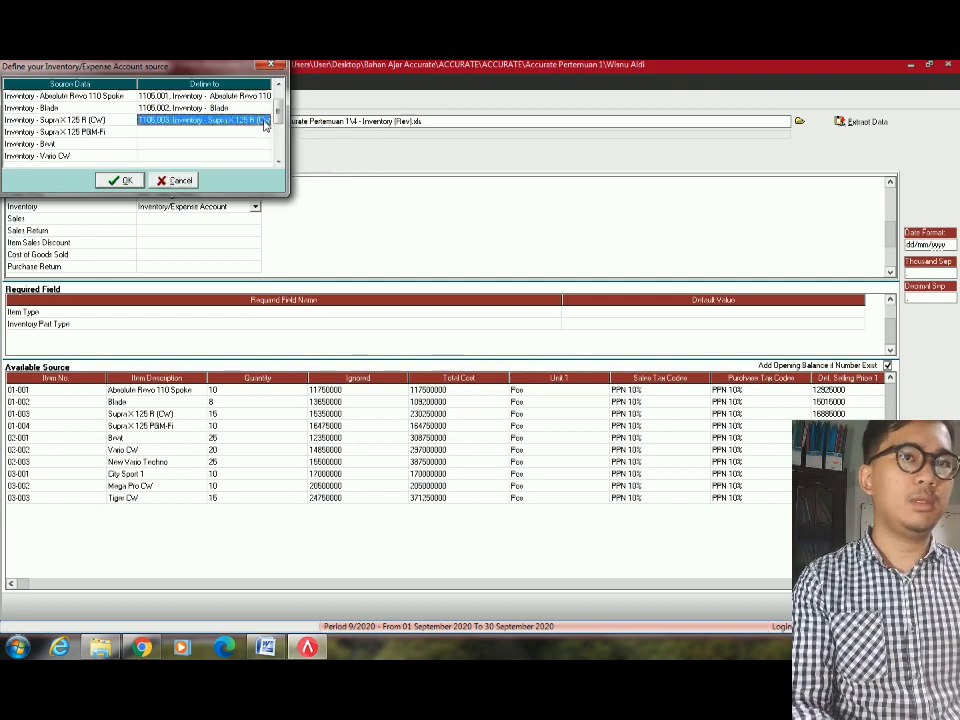
Assign inventory accounts 1105.004 to Supra X 125 PGM-Fi, 1105.005 to Beat, 1105.006 to Vario CW.
left_click(266, 135)
left_click(266, 136)
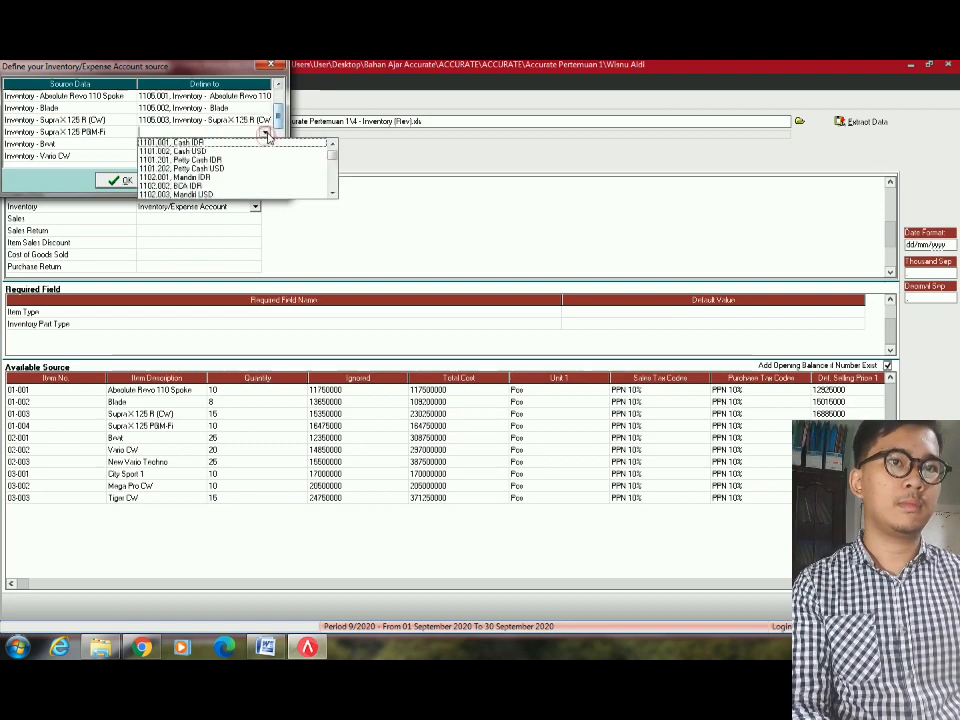
key("Down")
key("Down")
key("Down")
key("Down")
key("Down")
key("Down")
key("Down")
key("Down")
key("Down")
key("Down")
key("Down")
key("Down")
key("Down")
key("Down")
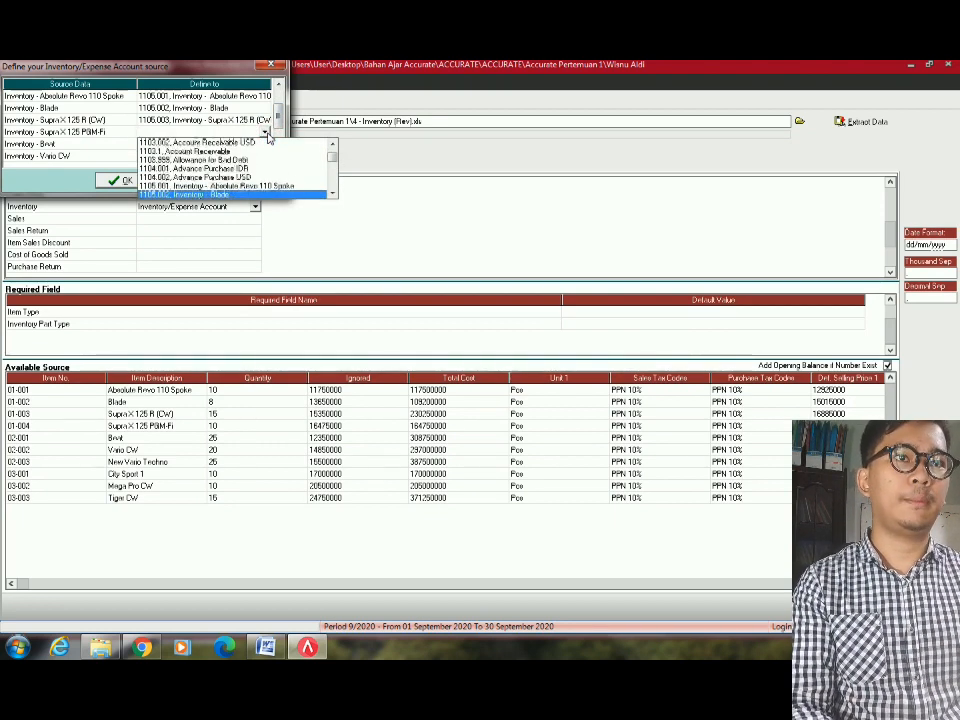
key("Down")
key("Down")
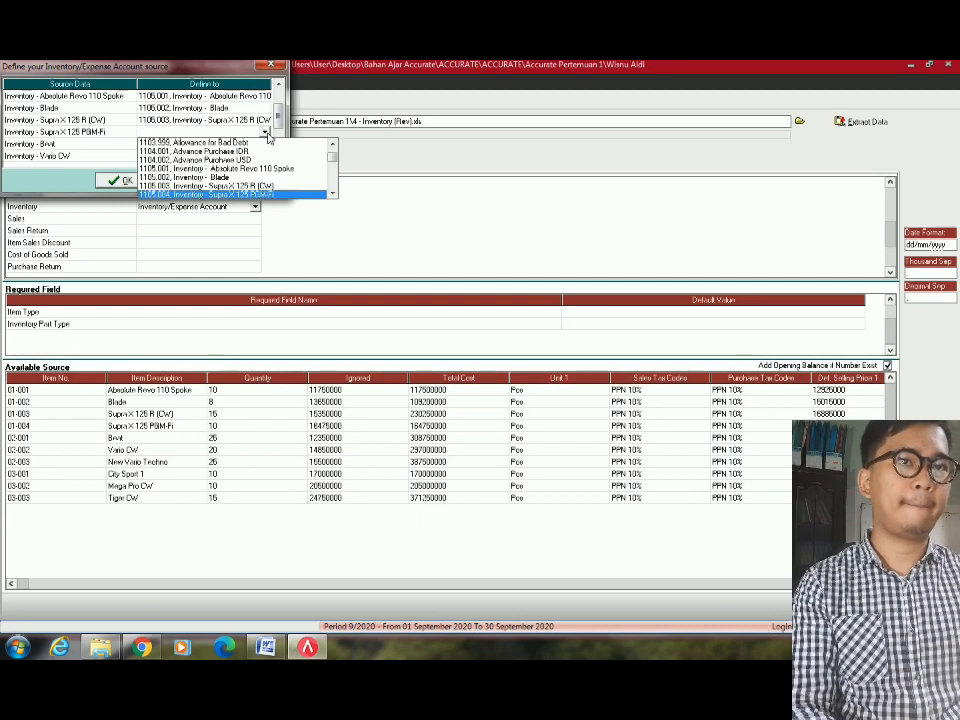
key("Return")
left_click(264, 145)
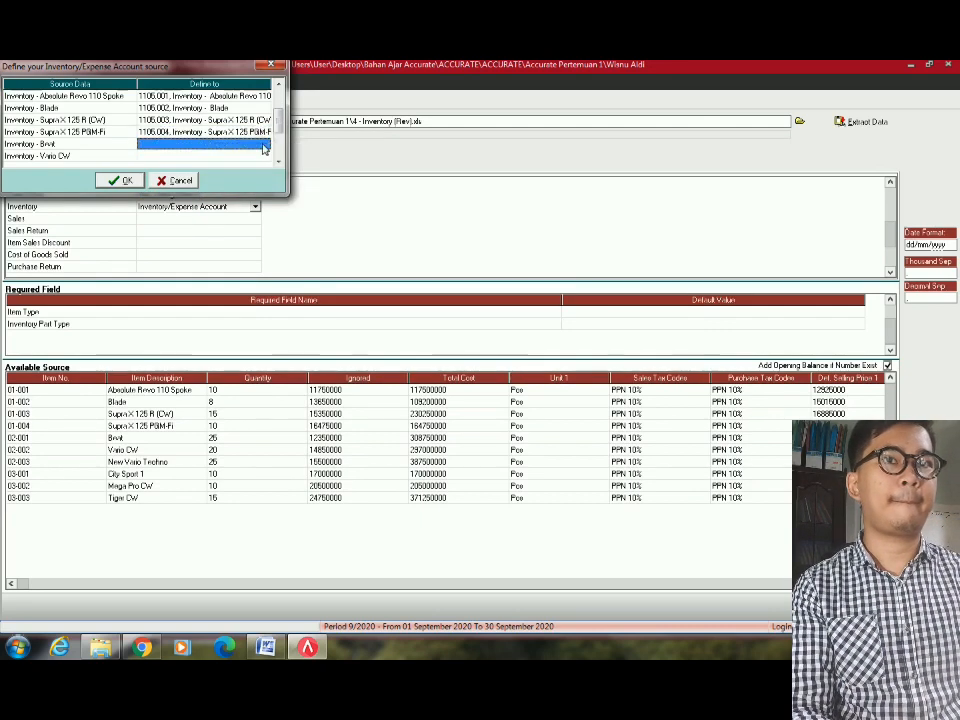
left_click(265, 145)
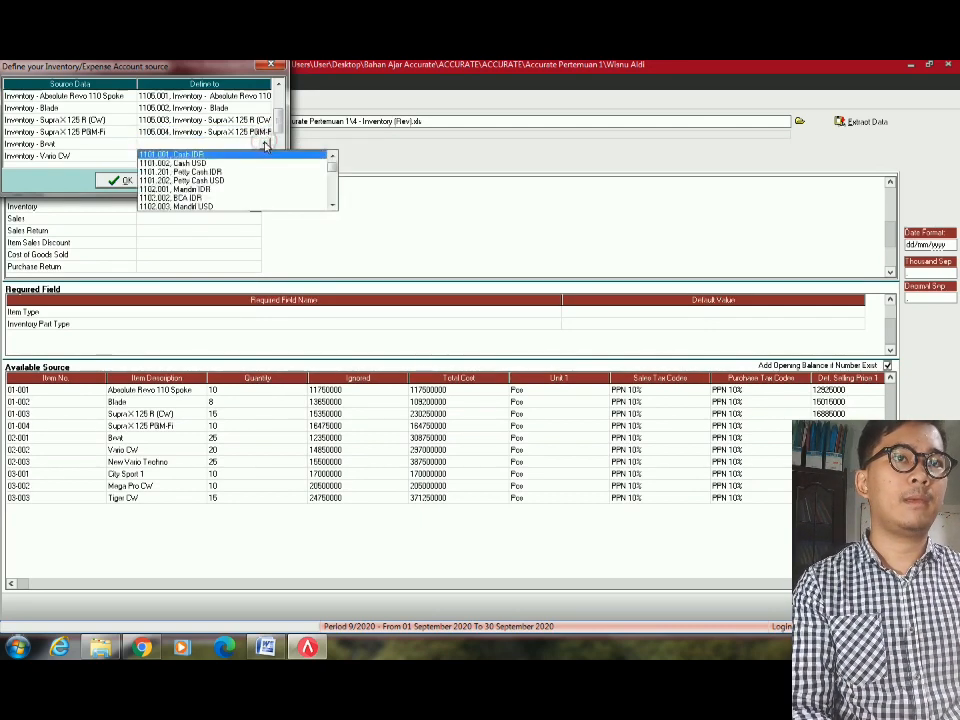
scroll(265, 147, "down", 19)
scroll(265, 147, "up", 1)
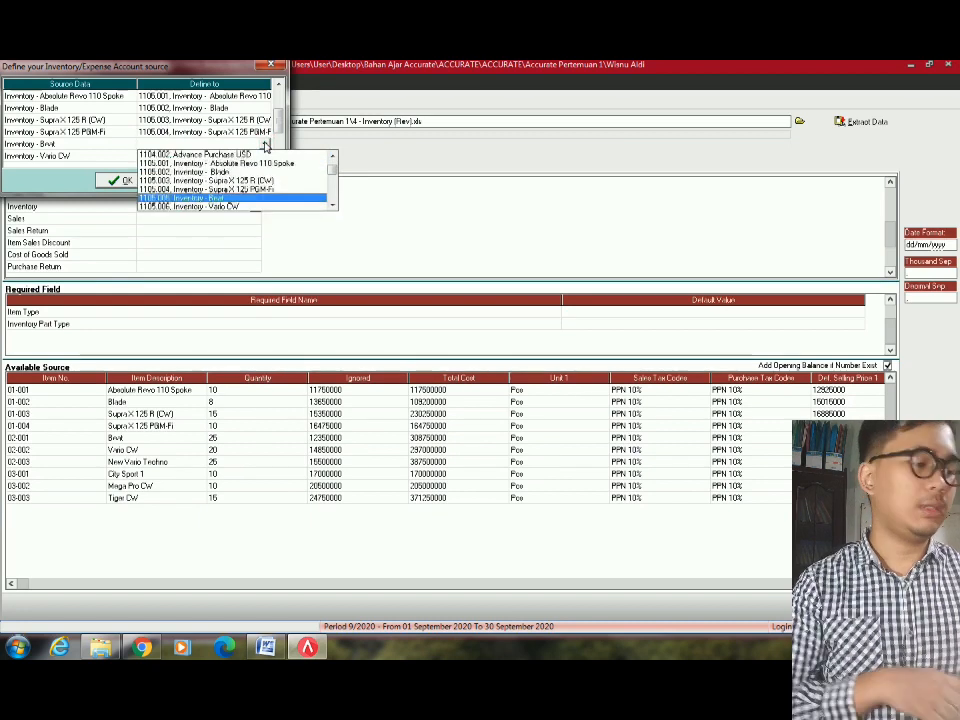
key("Return")
left_click(260, 156)
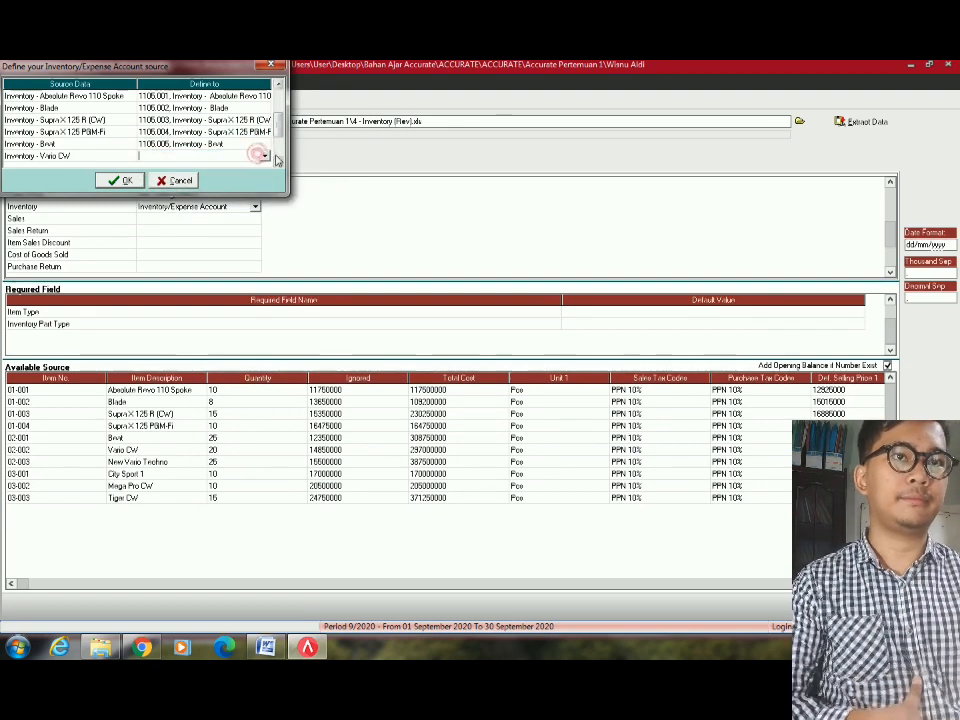
left_click(265, 156)
scroll(267, 158, "down", 18)
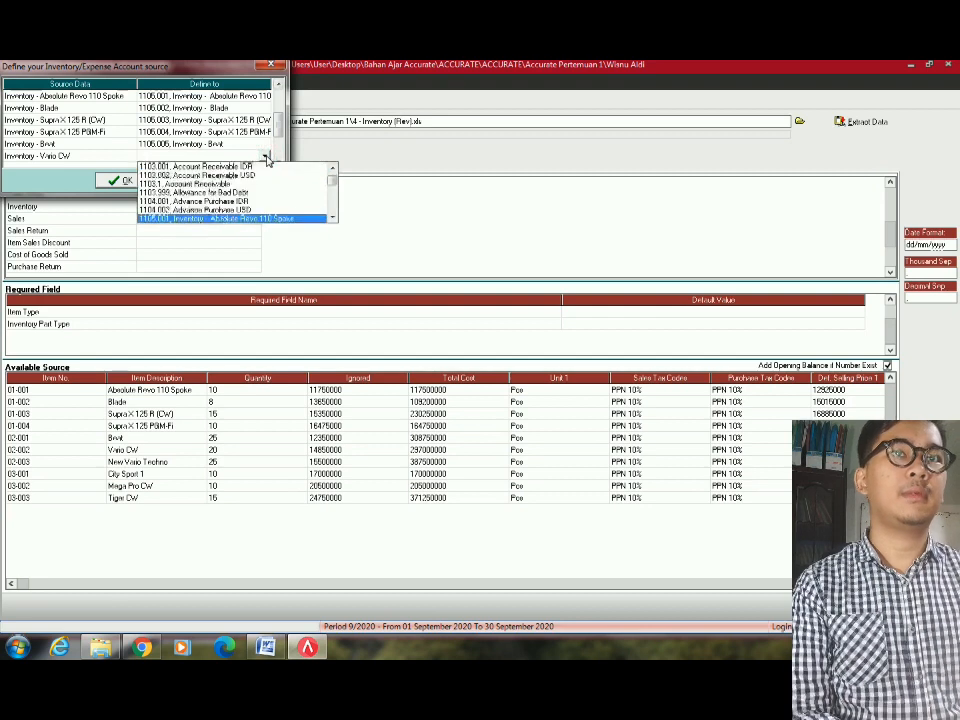
key("Return")
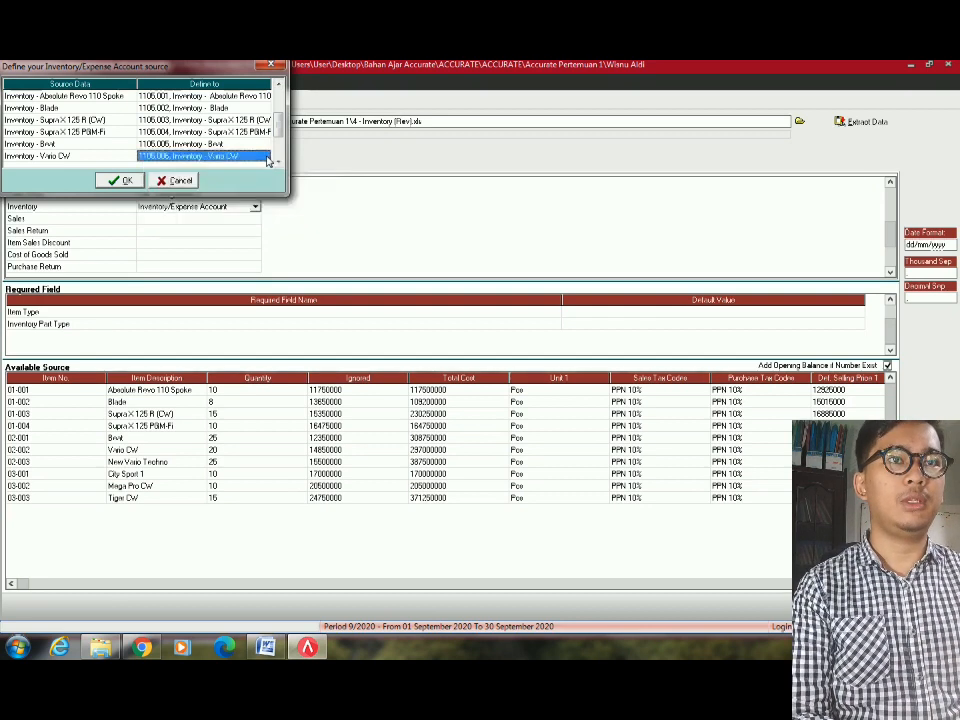
Assign 1105.007 to New Vario Techno, 1105.008 to City Sport 1, 1105.009 to Mega Pro CW.
scroll(265, 150, "down", 3)
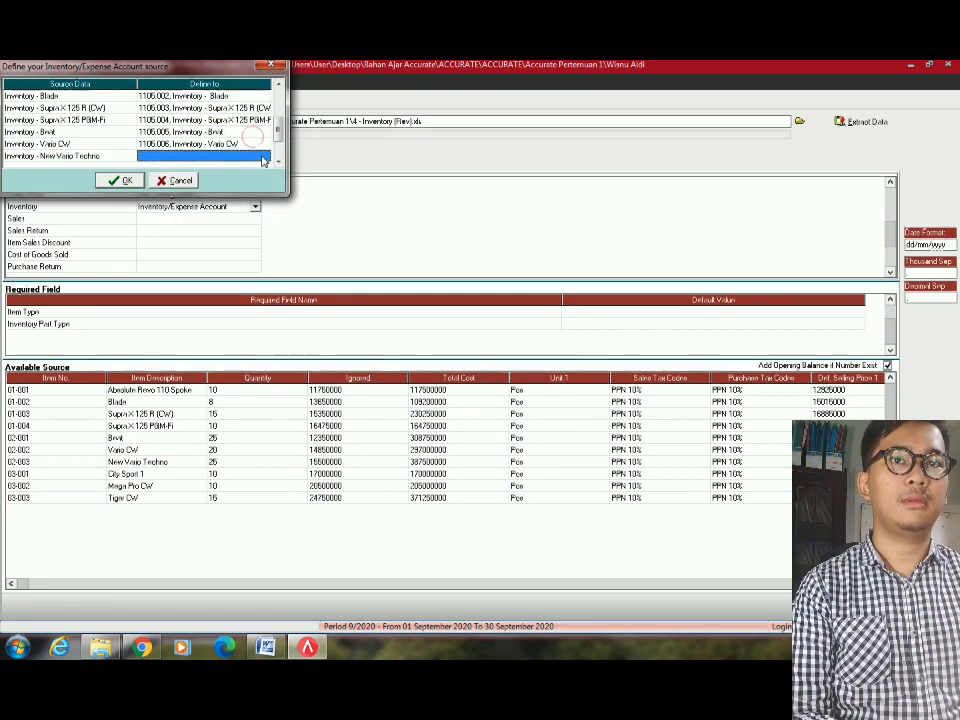
left_click(262, 131)
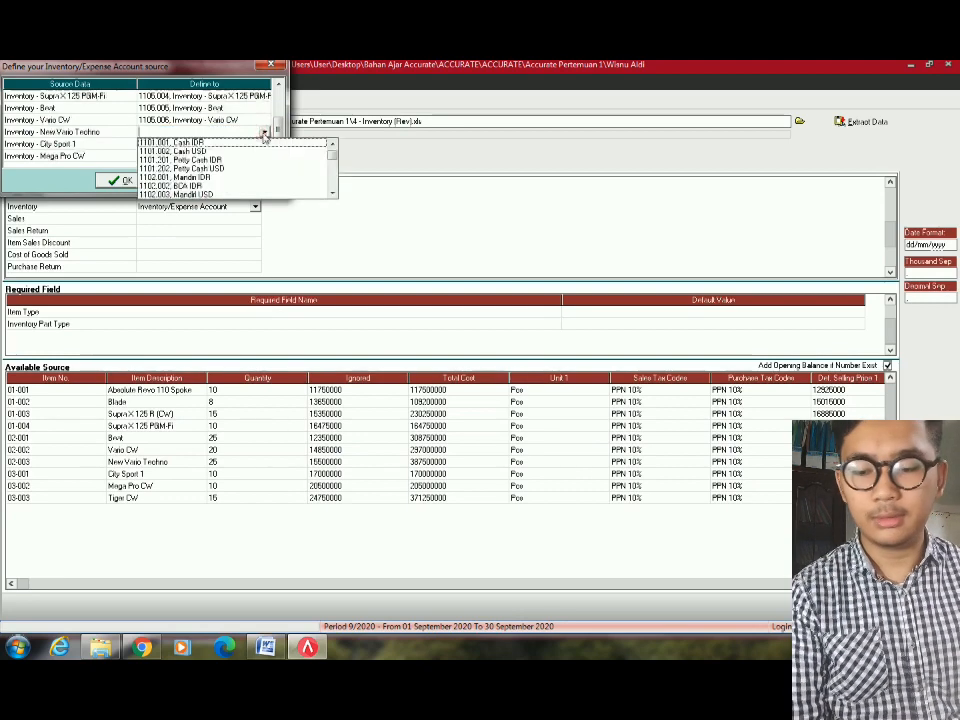
scroll(281, 148, "down", 12)
scroll(281, 148, "down", 2)
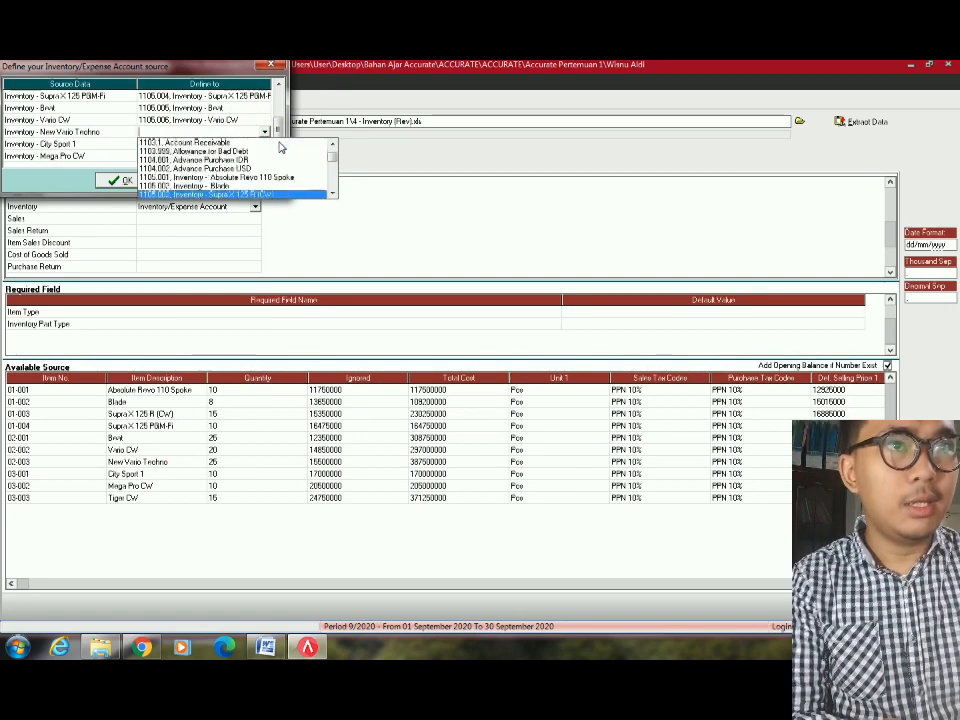
key("Return")
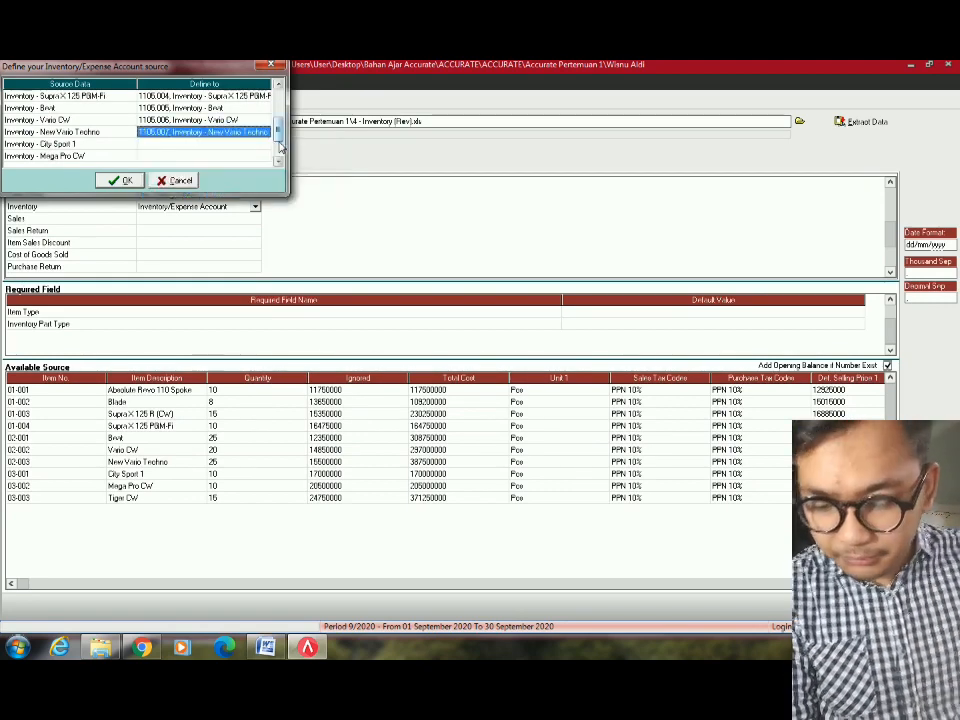
left_click(265, 143)
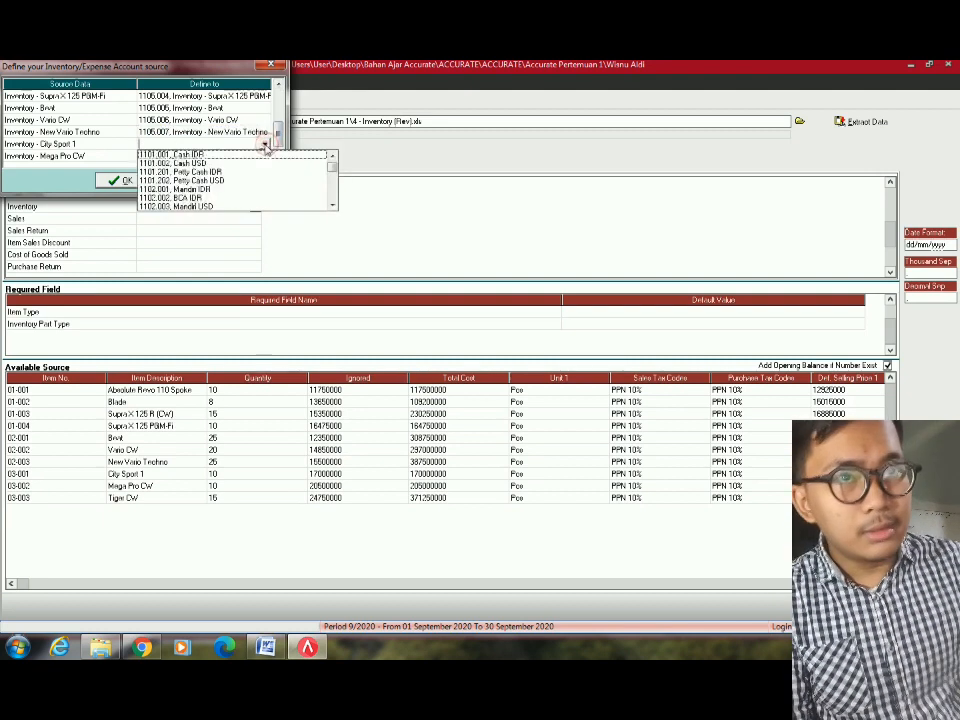
scroll(260, 143, "down", 14)
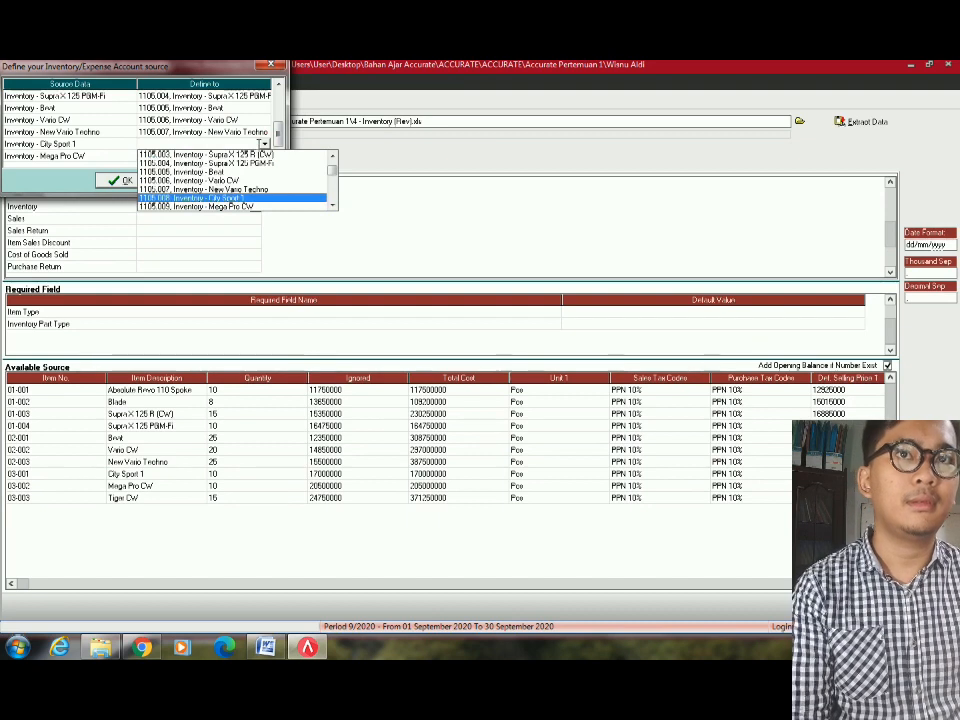
left_click(250, 197)
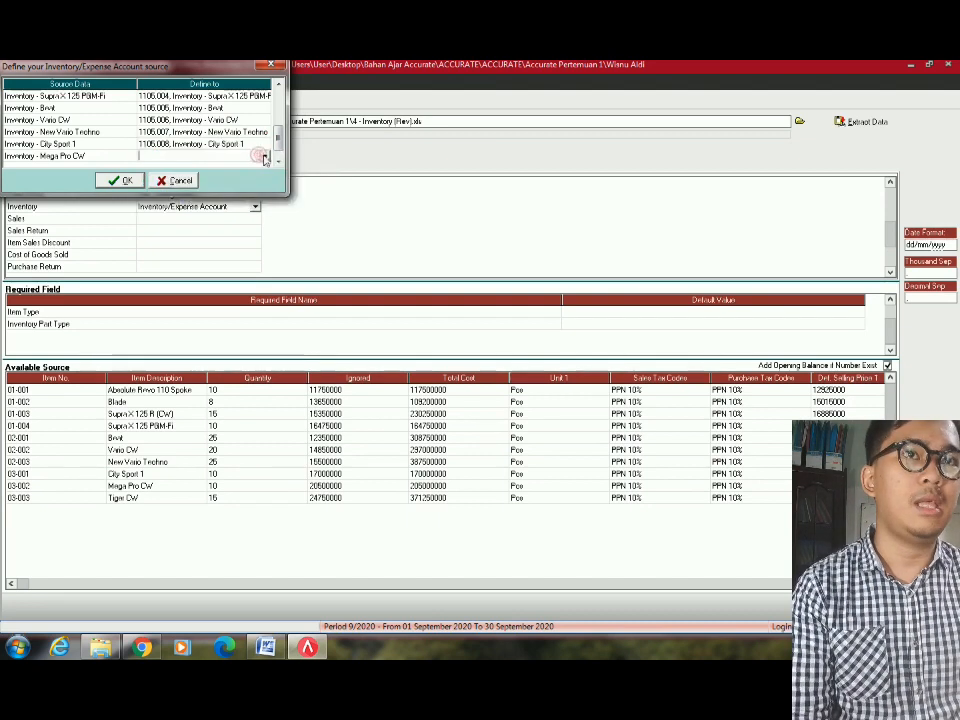
left_click(265, 157)
scroll(266, 159, "down", 15)
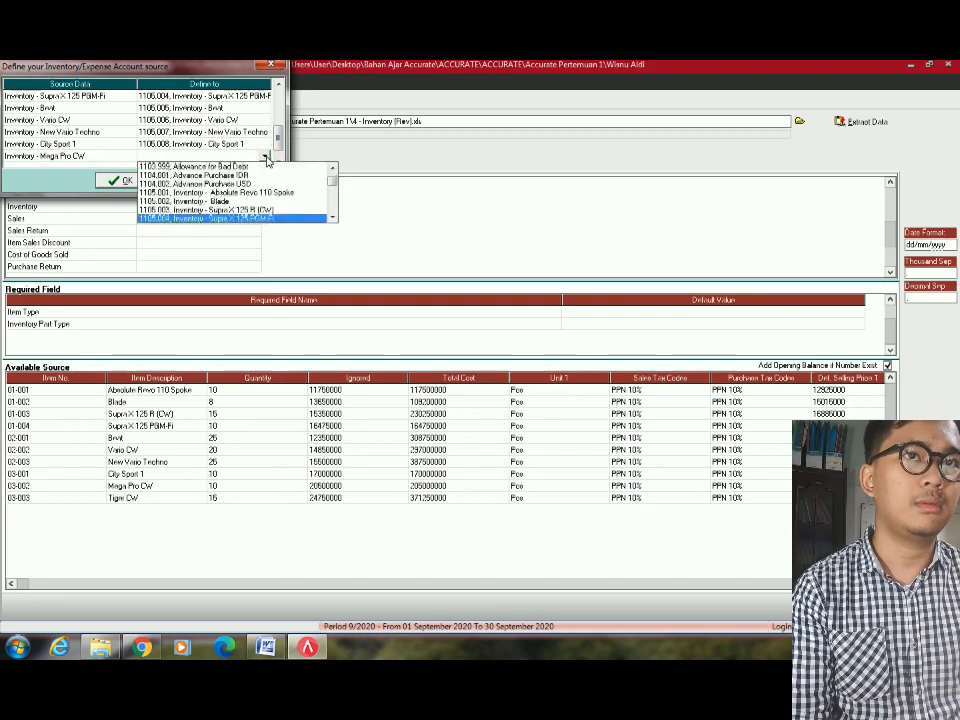
scroll(266, 159, "down", 5)
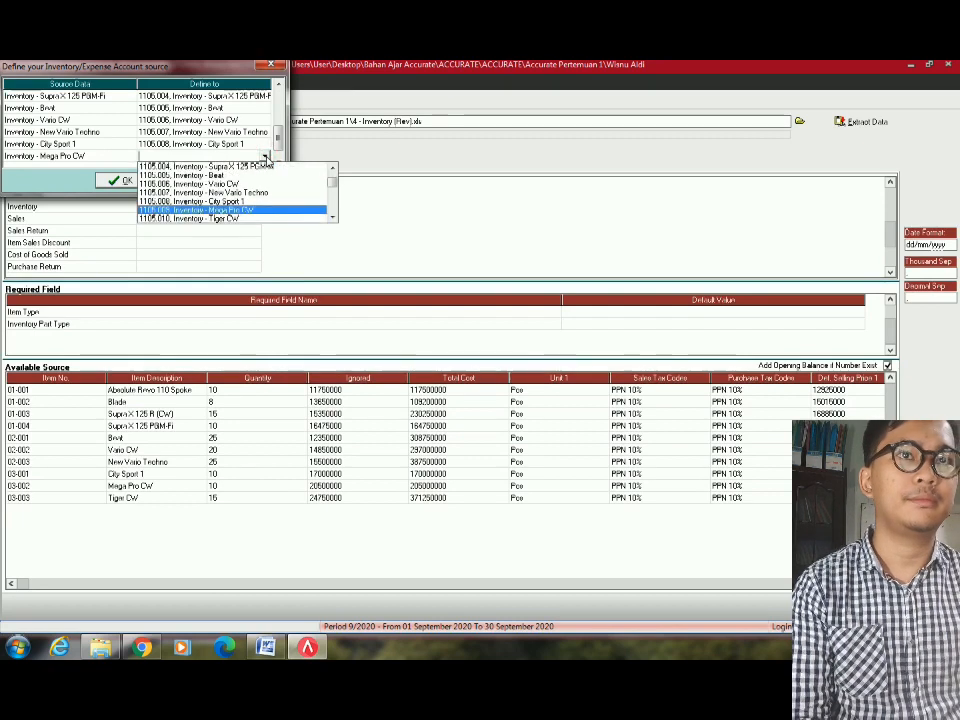
left_click(266, 158)
Assign 1105.010 Inventory - Tiger CW to Tiger CW and confirm the account mapping.
left_click(245, 136)
scroll(246, 146, "down", 3)
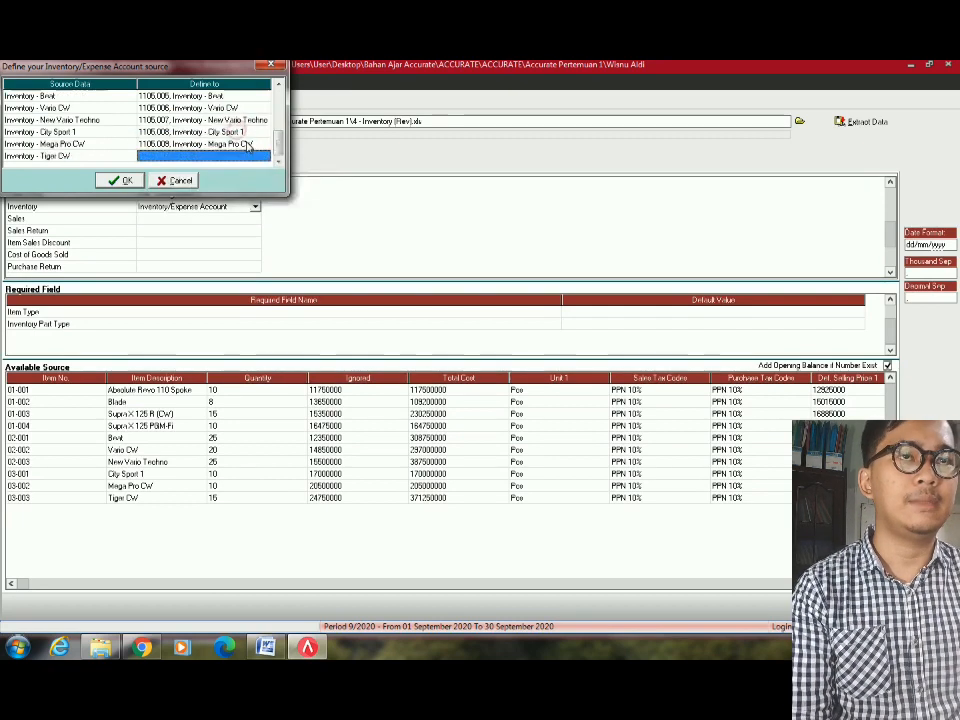
left_click(260, 158)
left_click(266, 158)
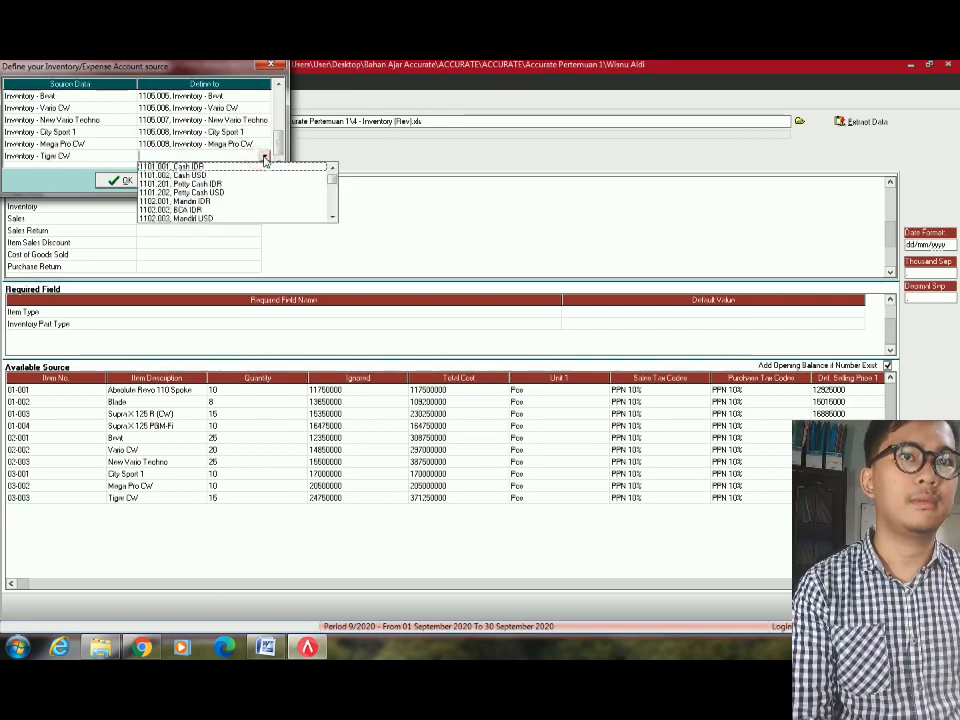
key("Down")
key("Down")
key("Down")
key("Down")
key("Down")
key("Down")
key("Down")
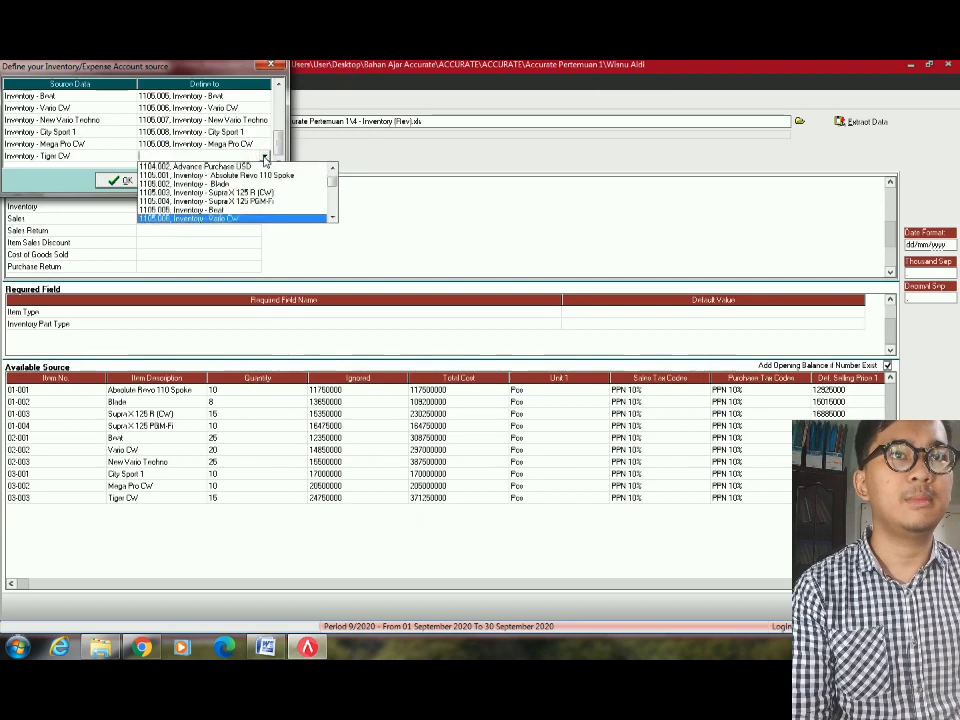
key("Return")
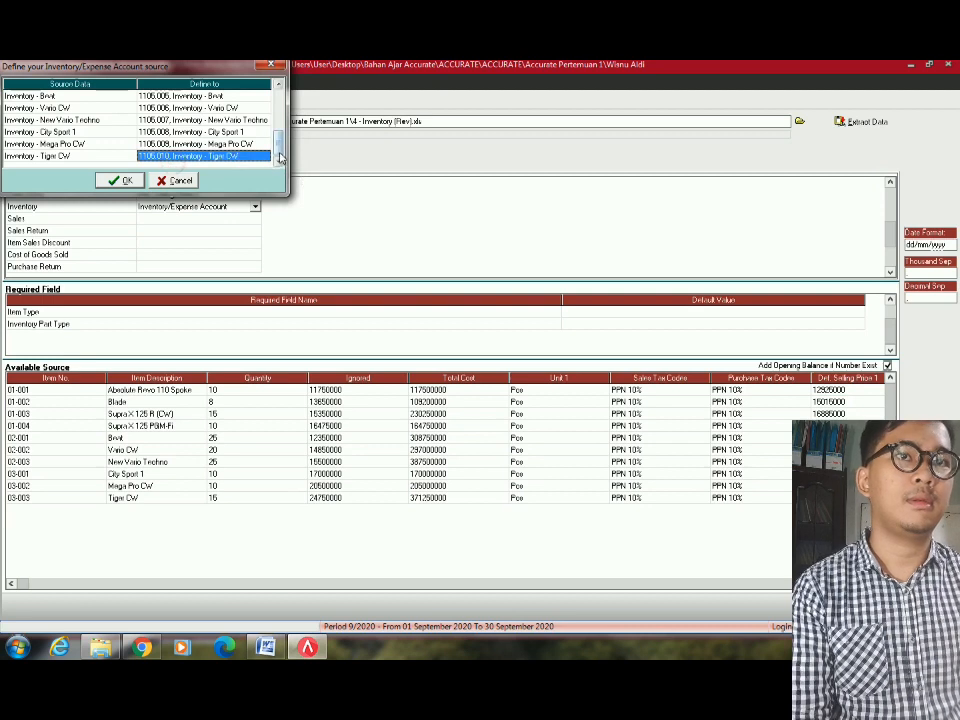
scroll(280, 158, "up", 3)
left_click(120, 180)
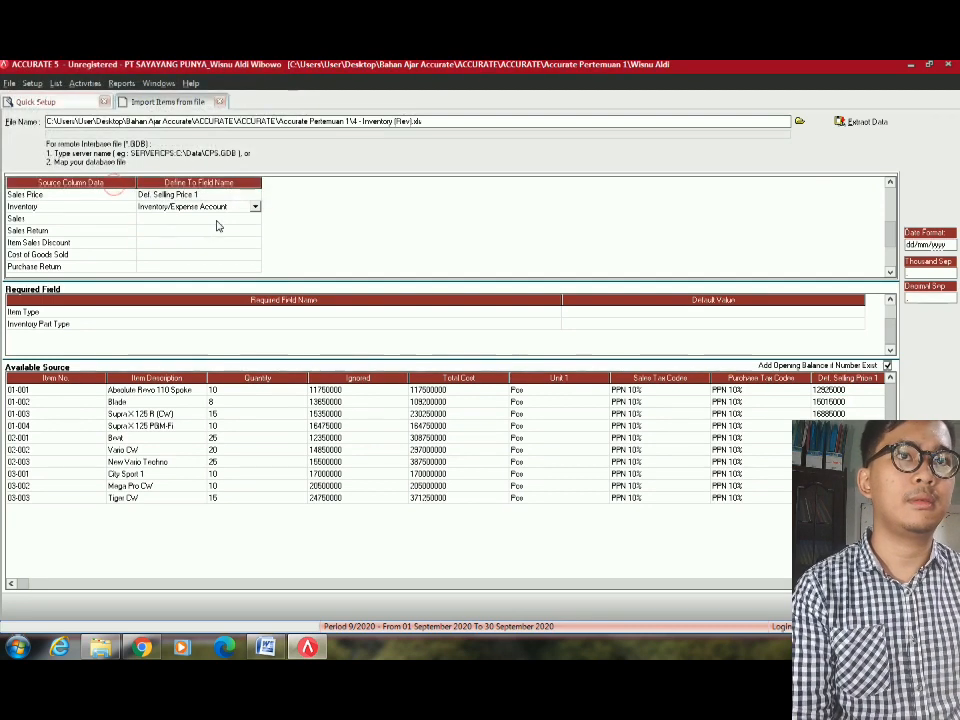
Map the Sales column to Sales Account and assign 4101.001 to Absolute Revo 110 Spoke.
left_click(217, 220)
left_click(255, 219)
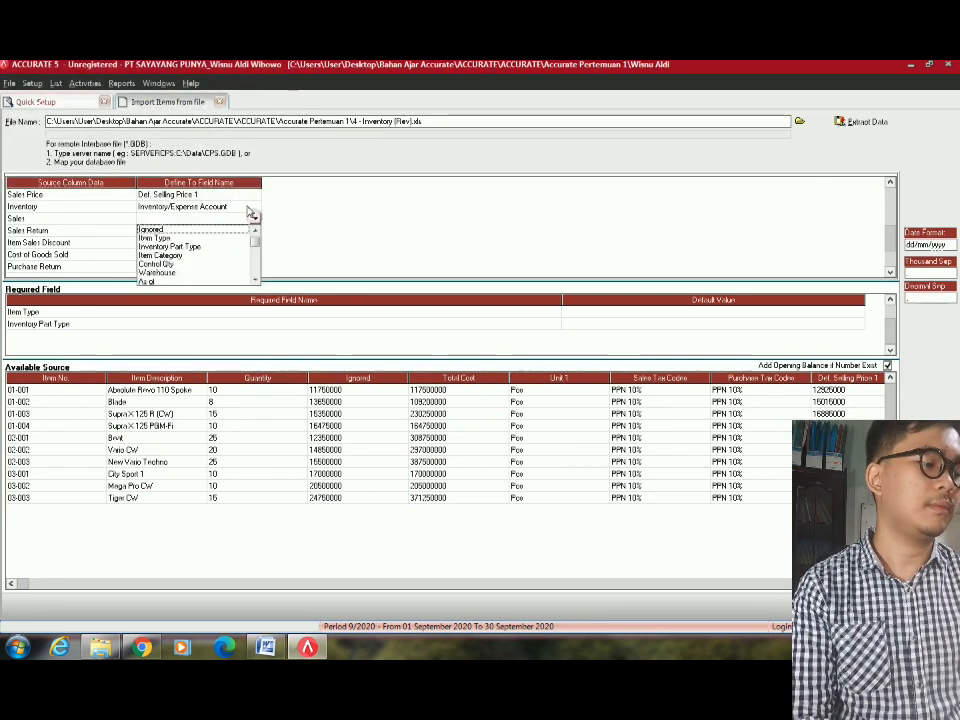
key("s")
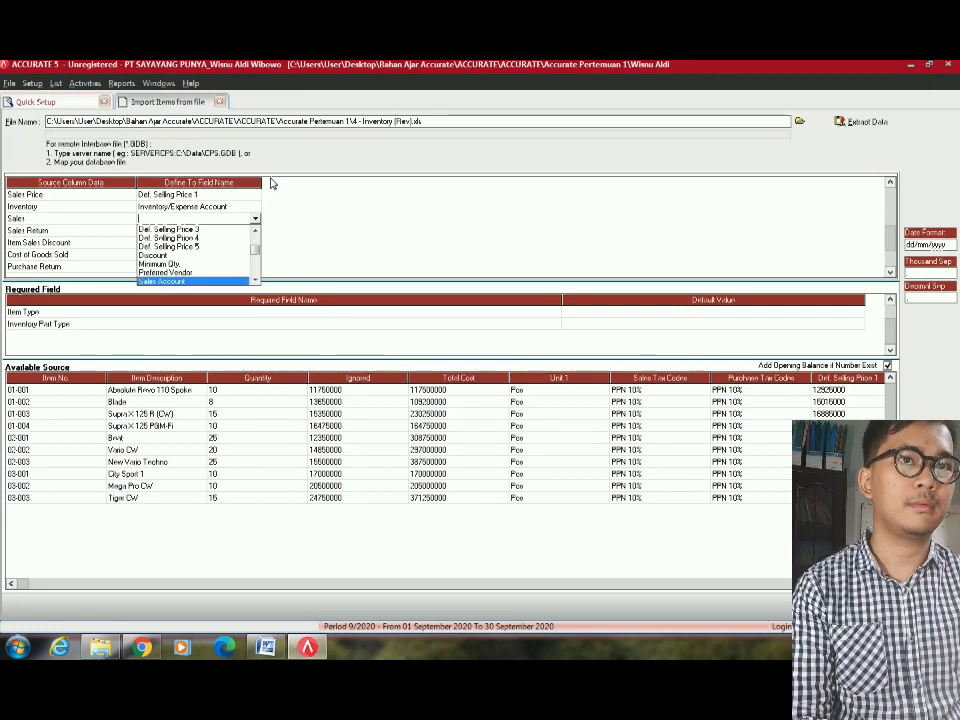
key("Return")
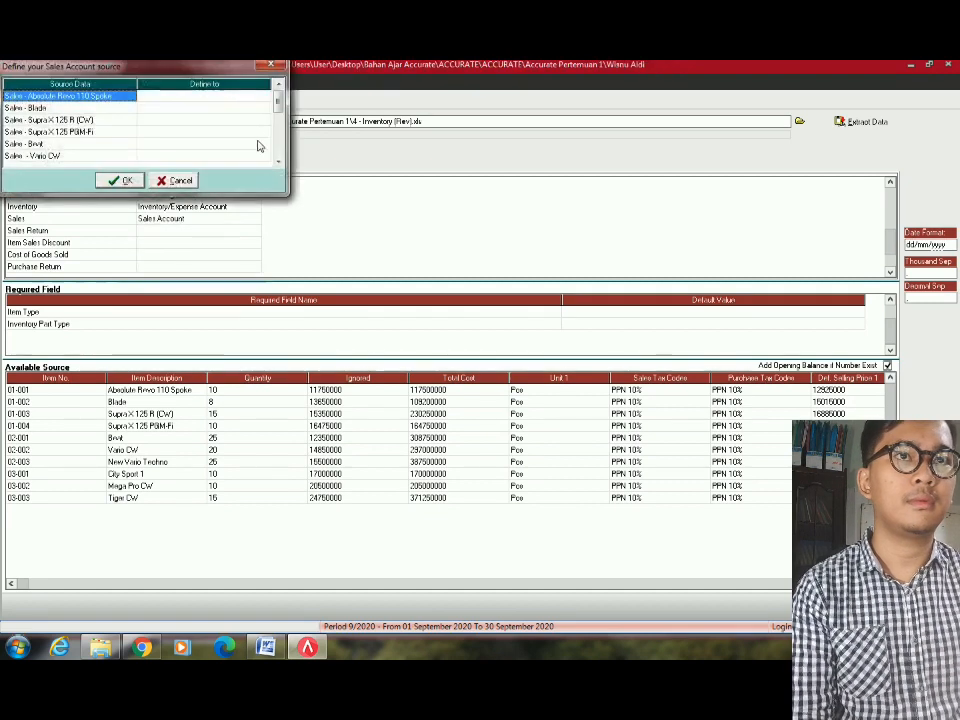
left_click(263, 97)
left_click(263, 97)
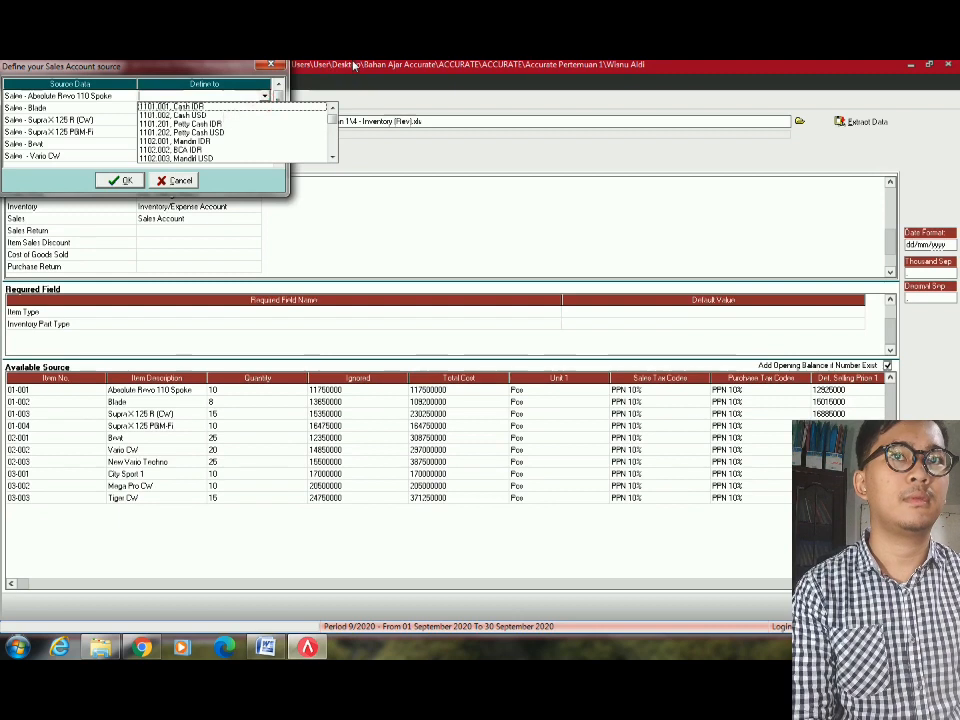
key("4")
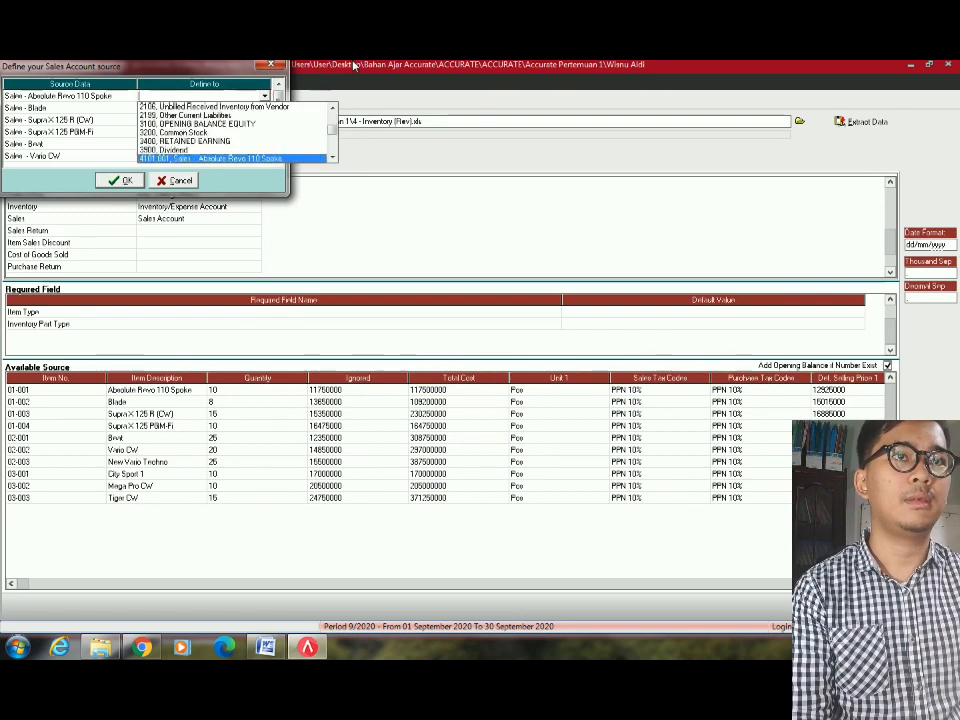
key("Return")
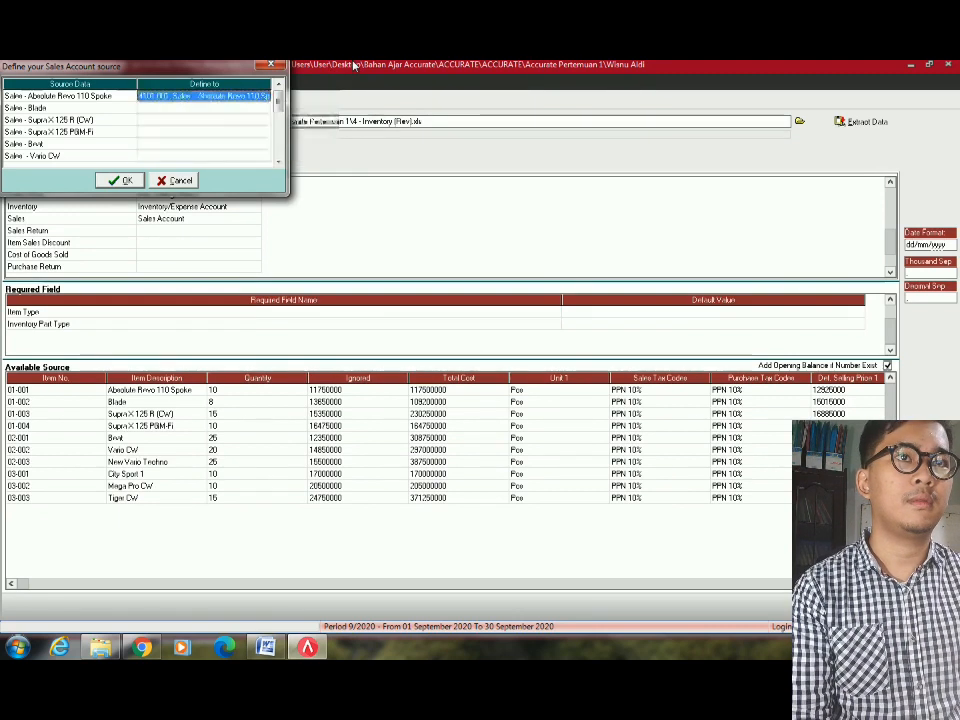
Assign sales accounts 4101.002 to Blade and 4101.003 to Supra X 125 R (CW).
left_click(218, 110)
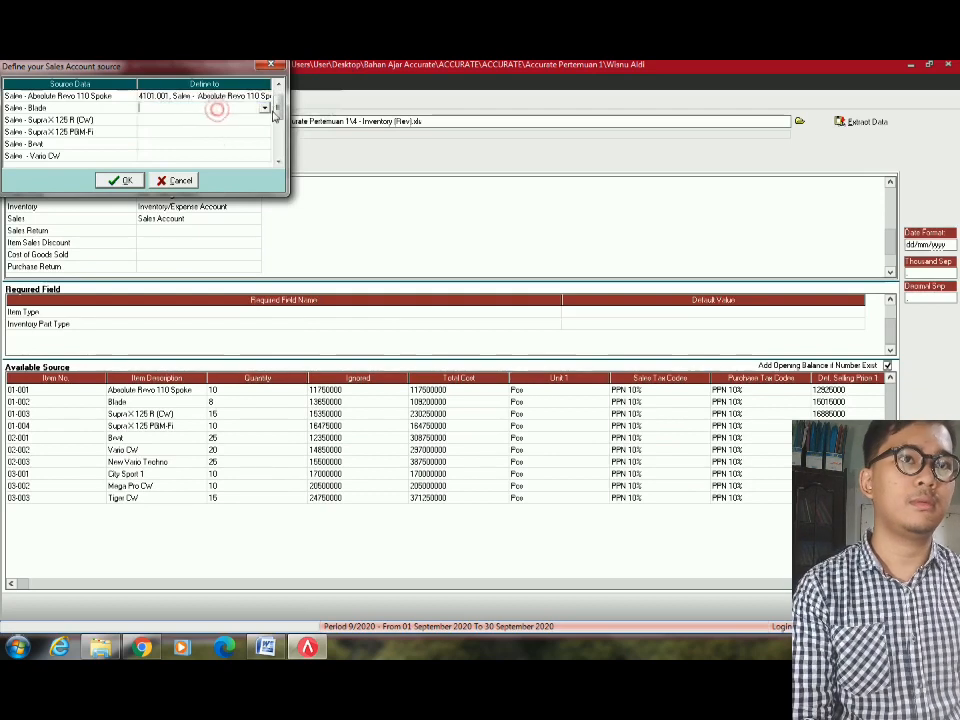
left_click(266, 107)
scroll(332, 170, "down", 10)
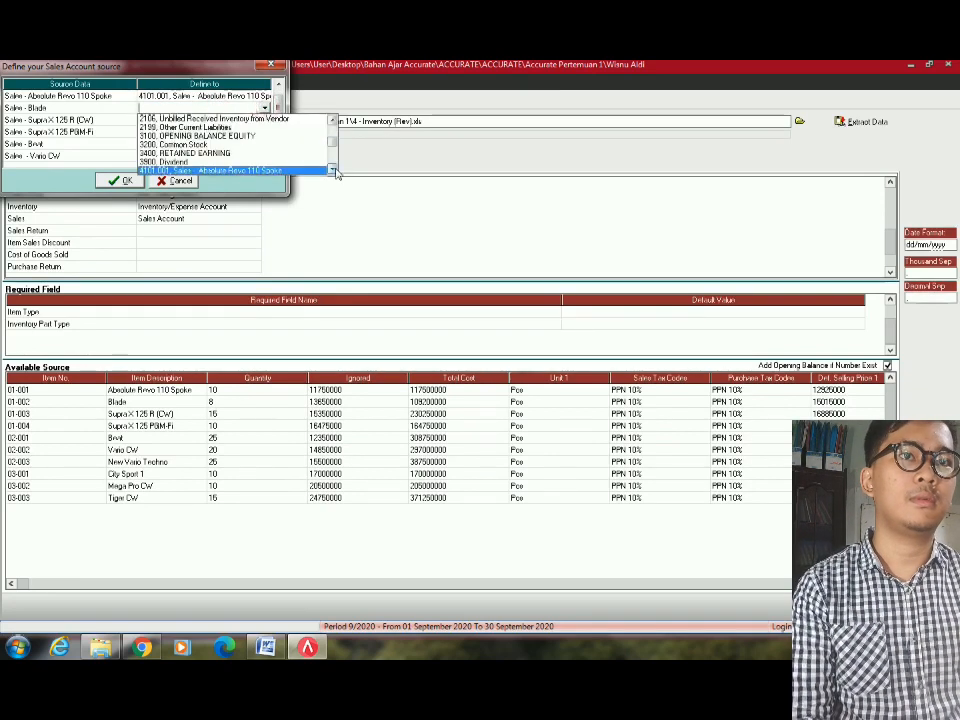
key("Down")
key("Return")
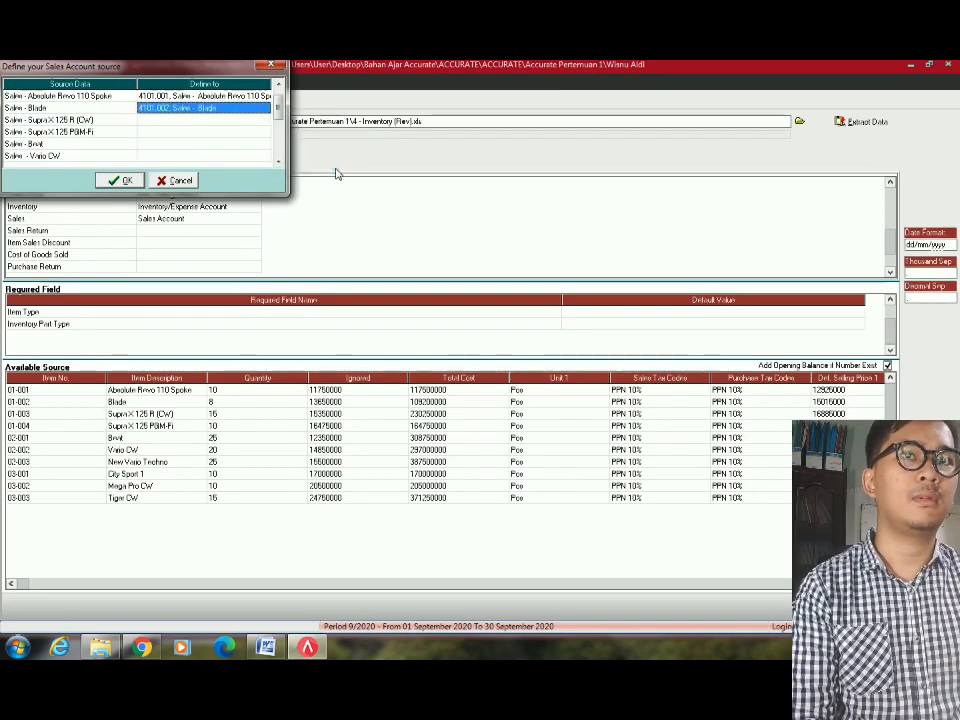
left_click(240, 120)
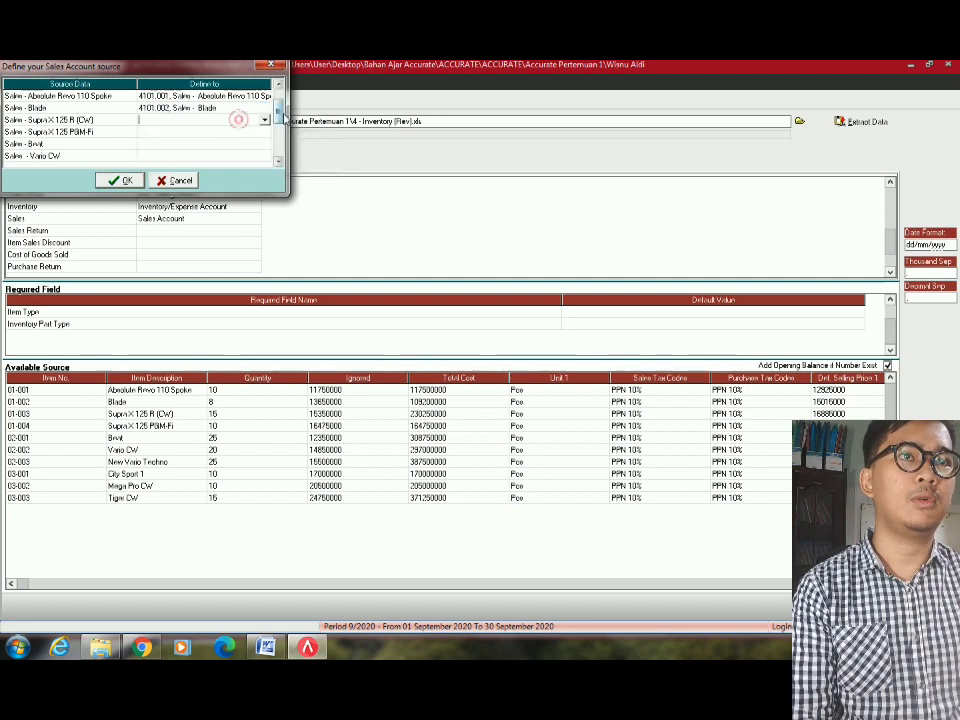
left_click(264, 121)
key("4")
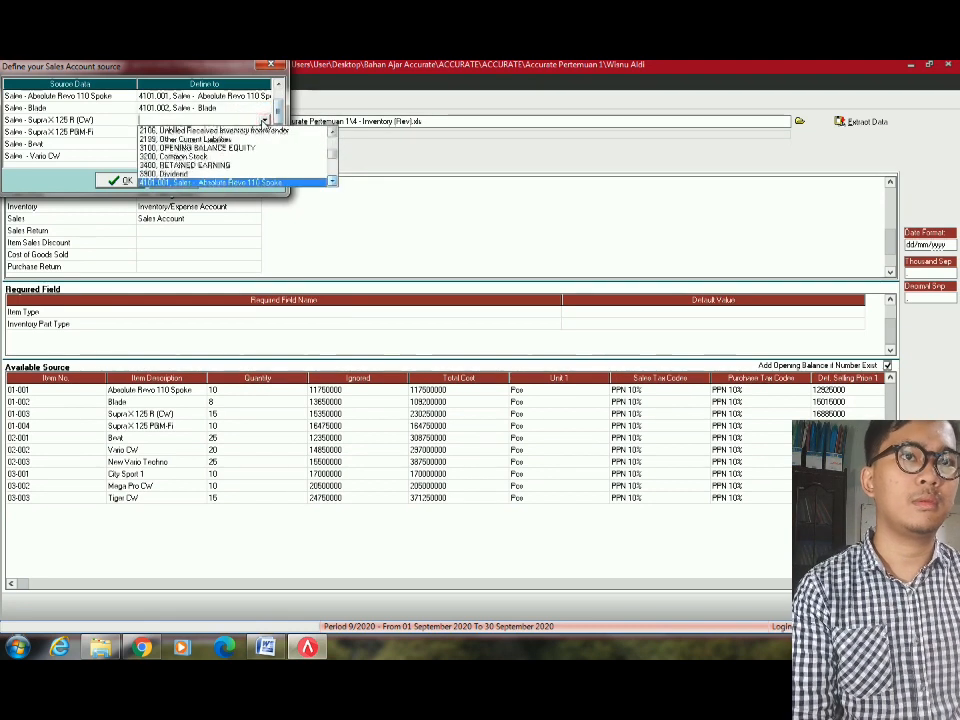
key("Down")
key("Down")
key("Return")
Assign sales accounts 4101.004 to Supra X 125 PGM-Fi and 4101.005 to Beat.
left_click(258, 144)
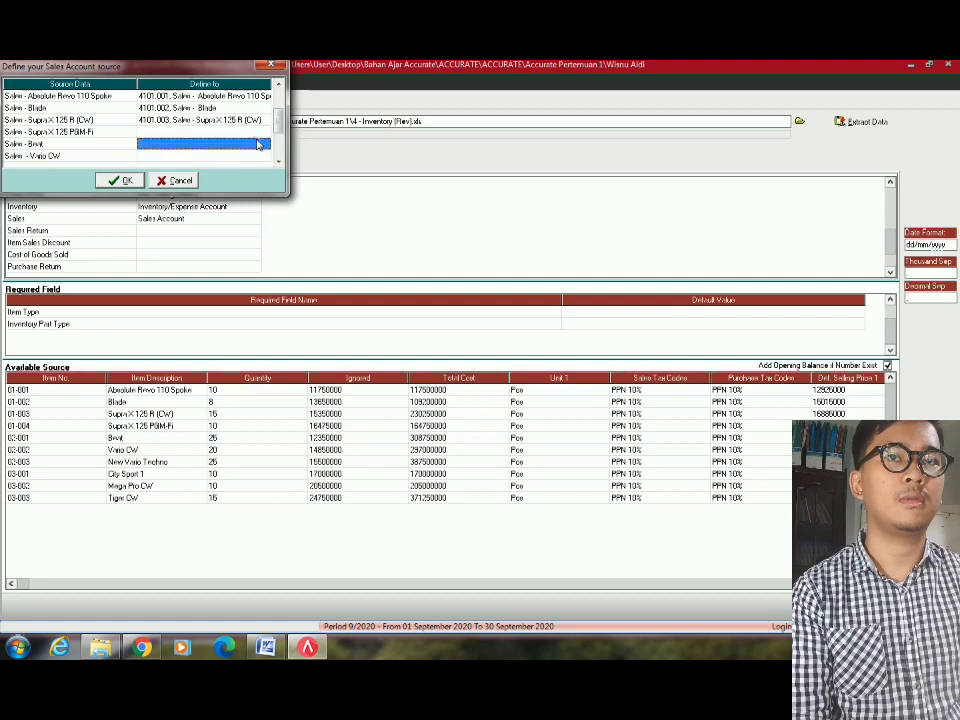
left_click(260, 133)
left_click(266, 132)
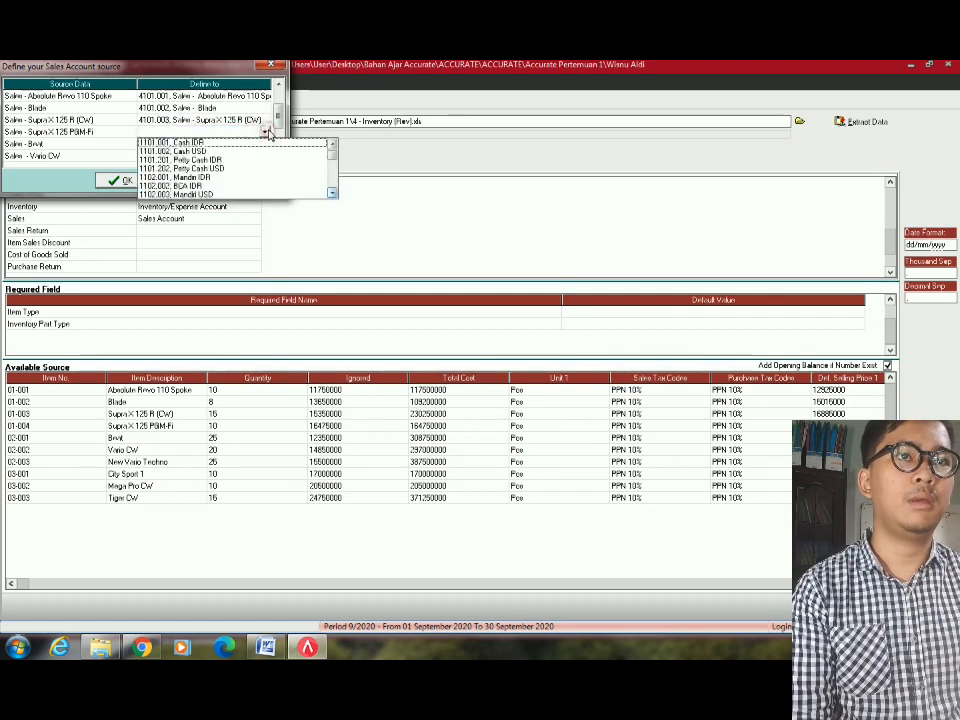
key("4")
key("Down")
key("Down")
key("Down")
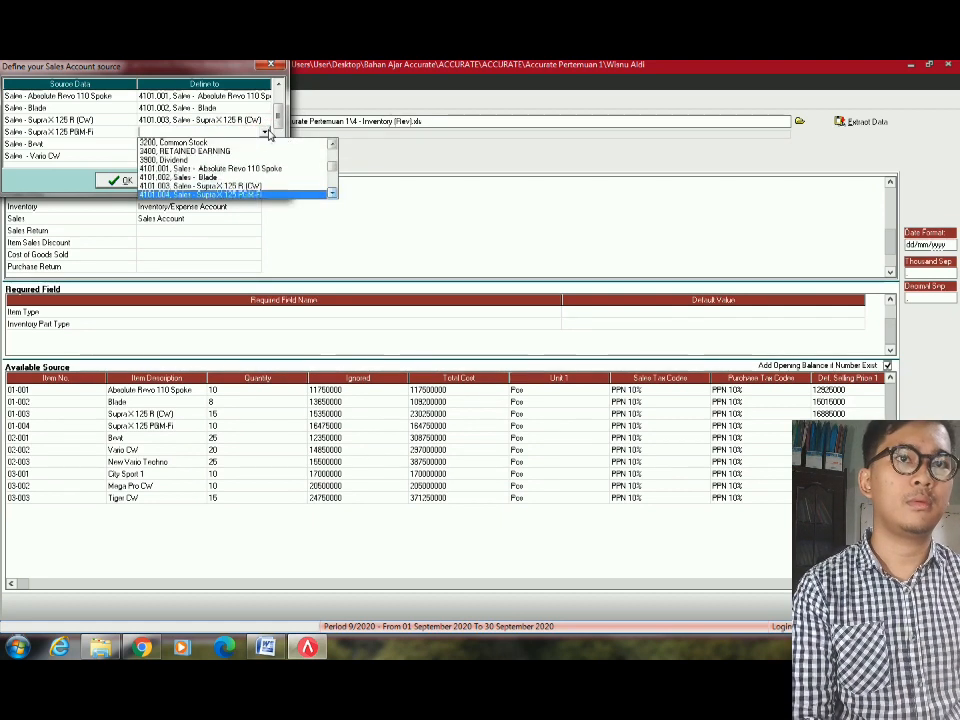
key("Return")
left_click(266, 145)
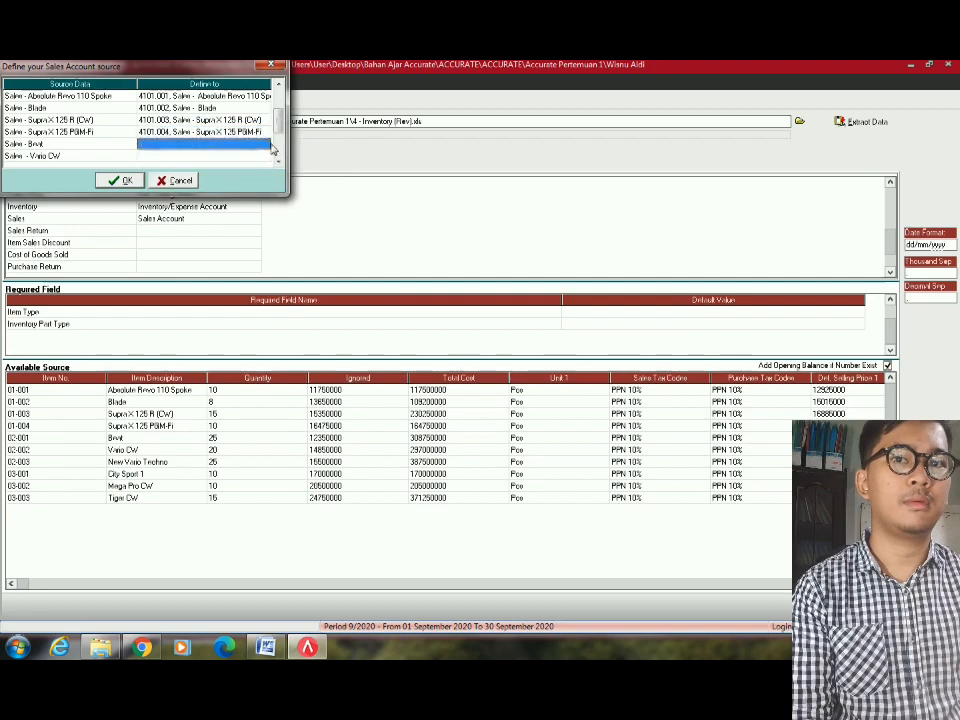
left_click(266, 145)
left_click(266, 145)
key("4")
key("Down")
key("Down")
key("Down")
key("Down")
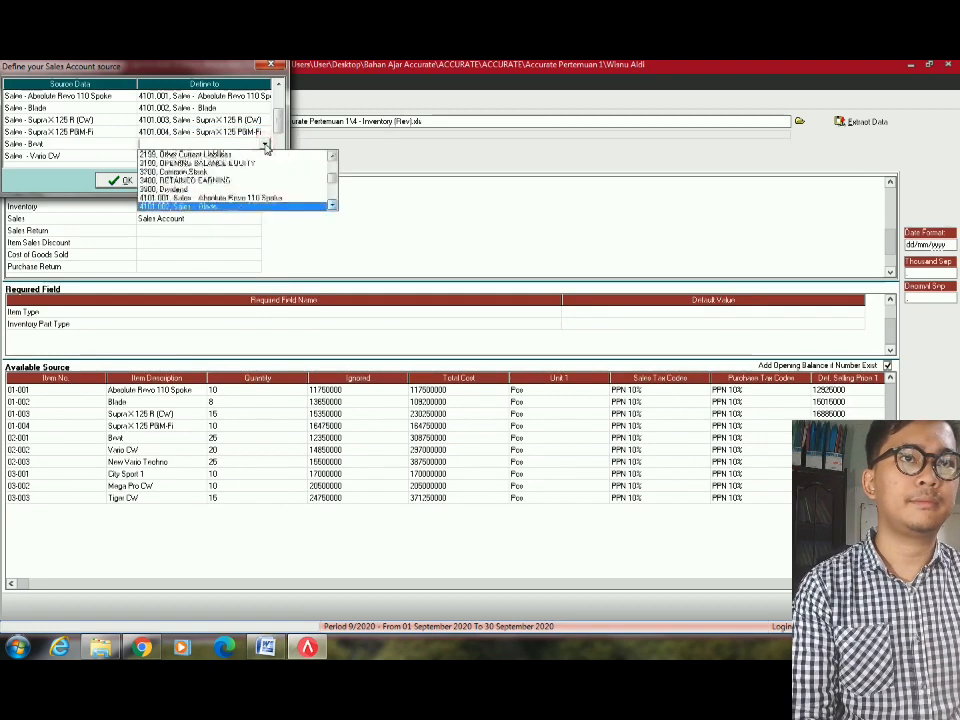
key("Down")
key("Return")
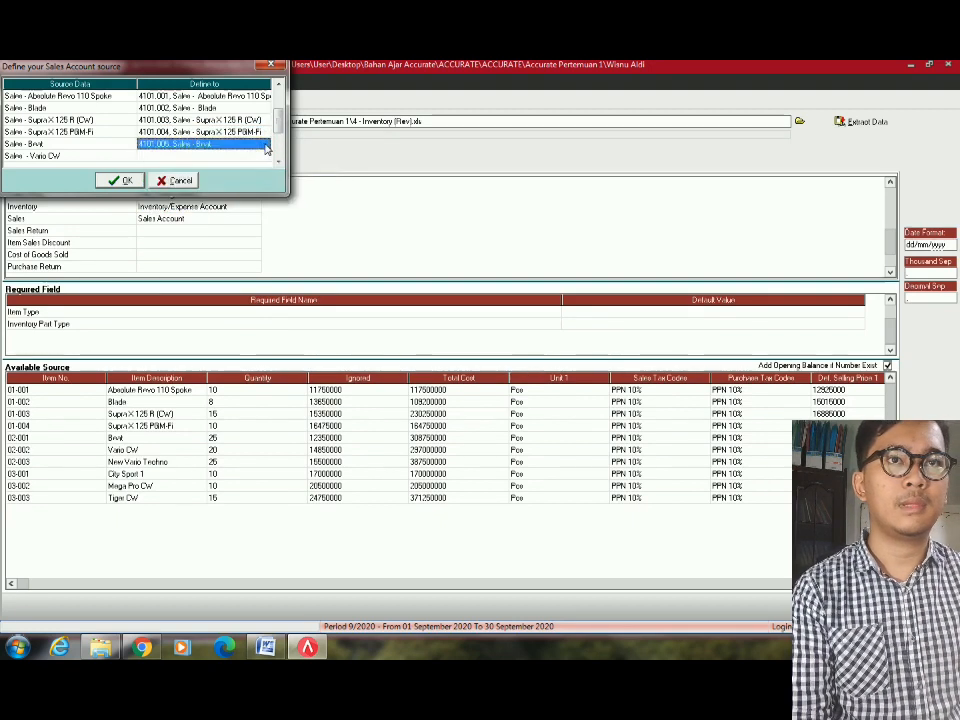
Assign sales accounts 4101.006 to Vario CW and 4101.007 to New Vario Techno.
left_click(266, 157)
left_click(266, 157)
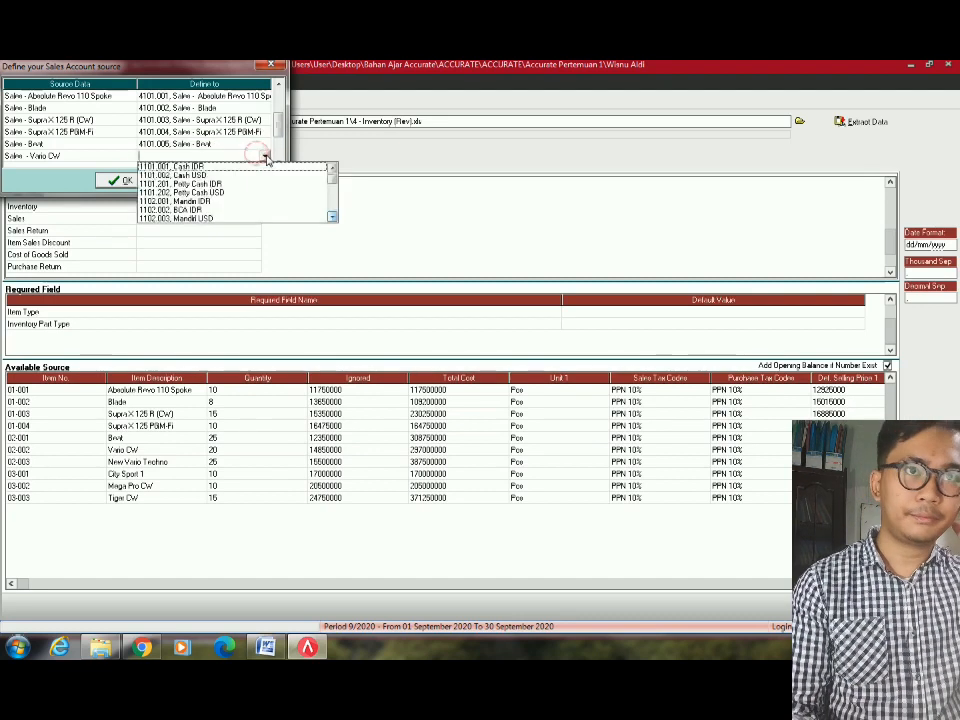
key("4")
key("Down")
key("Down")
key("Down")
key("Down")
key("Down")
key("Down")
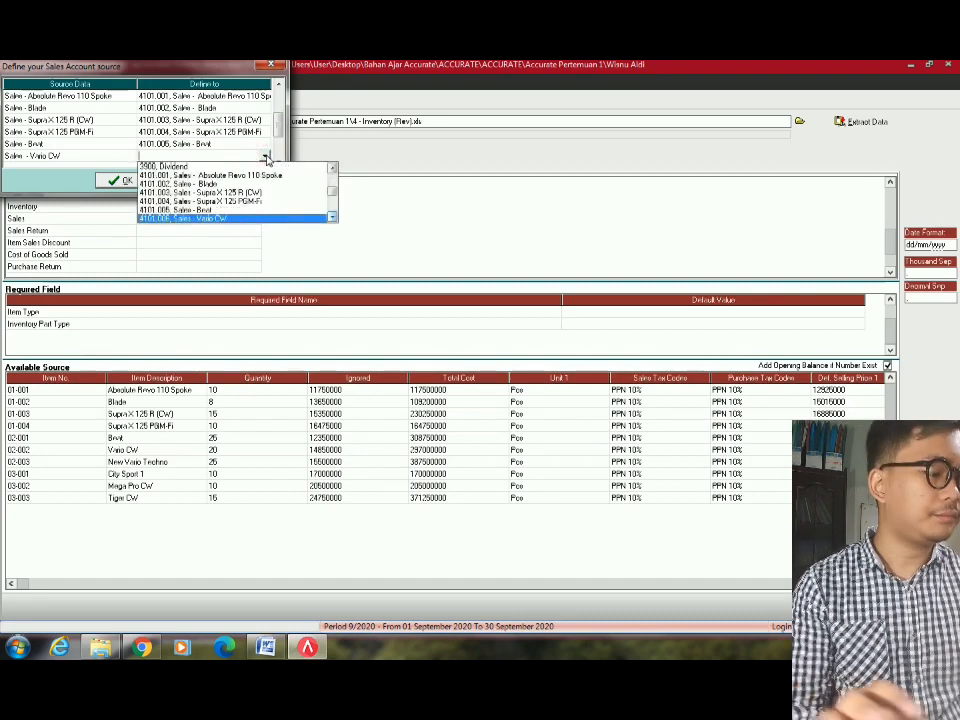
key("Return")
left_click(243, 133)
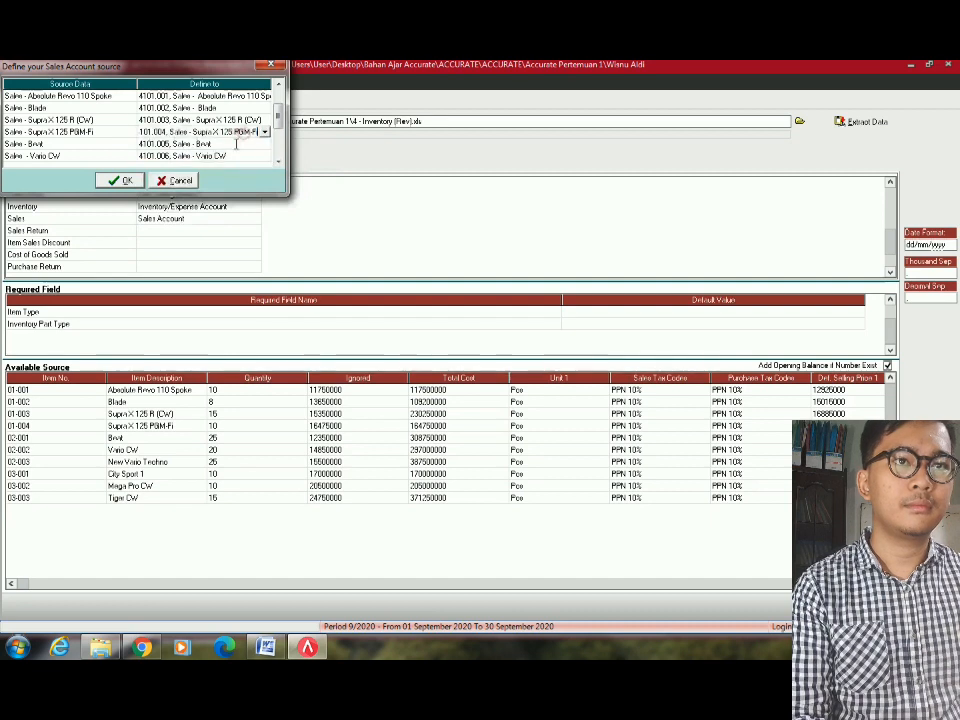
scroll(241, 155, "down", 6)
left_click(256, 119)
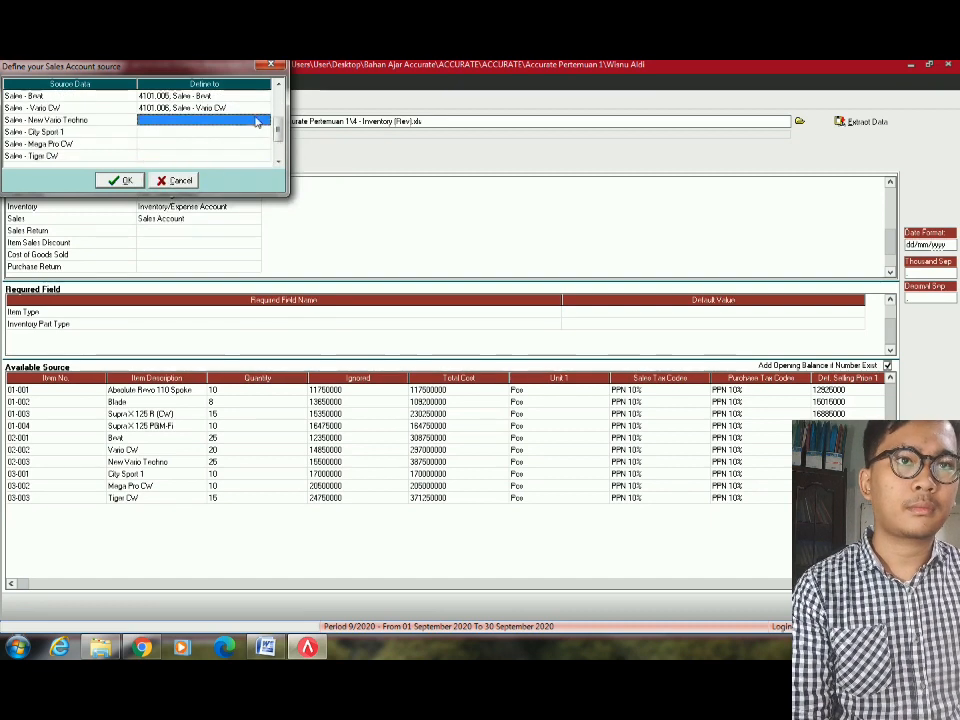
left_click(264, 119)
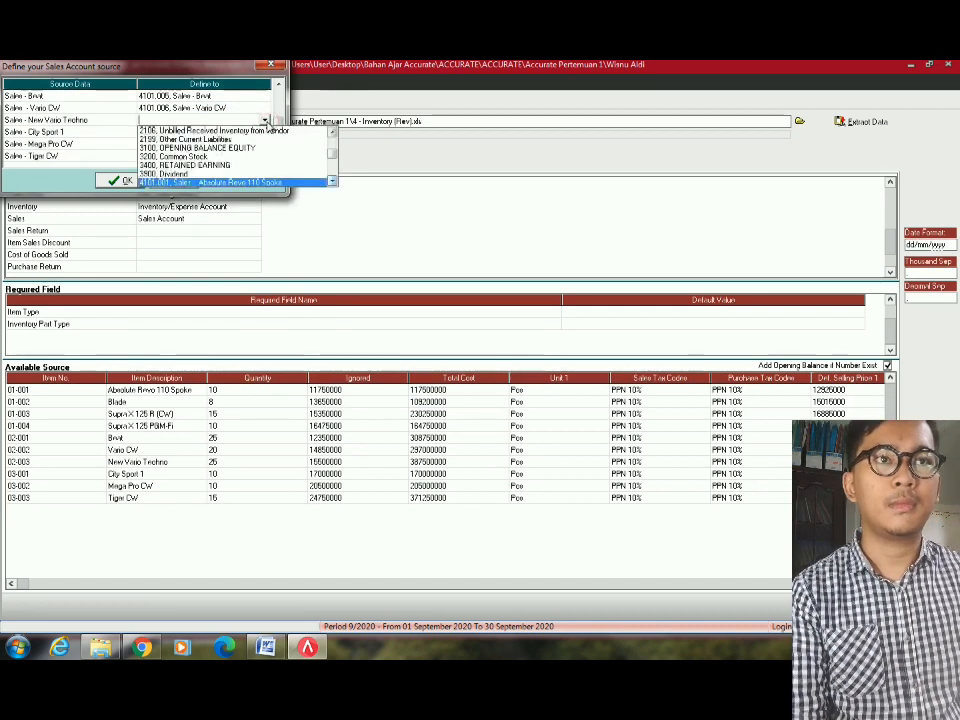
key("Down")
key("Down")
key("Down")
key("Down")
key("Down")
key("Down")
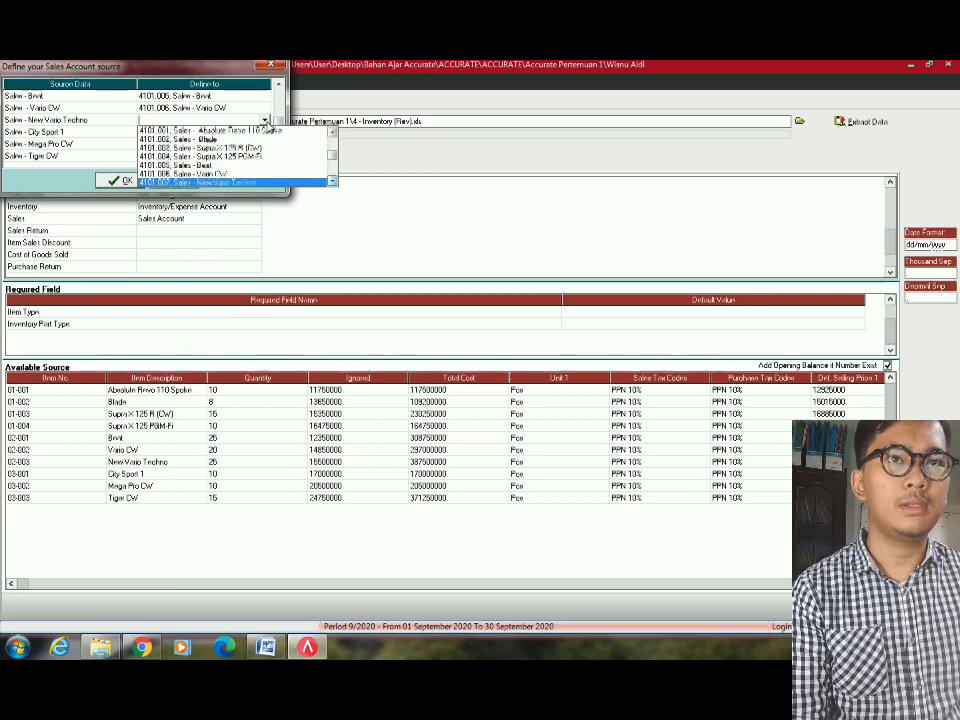
key("Down")
key("Up")
key("Return")
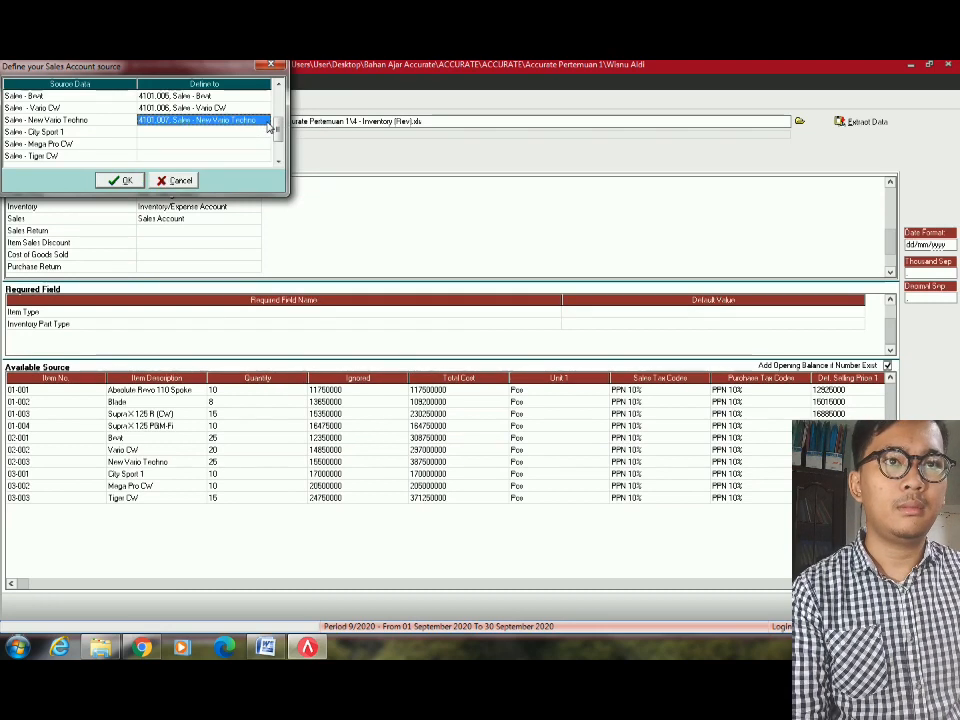
Assign sales accounts 4101.008 to City Sport 1 and 4101.009 to Mega Pro CW.
left_click(241, 132)
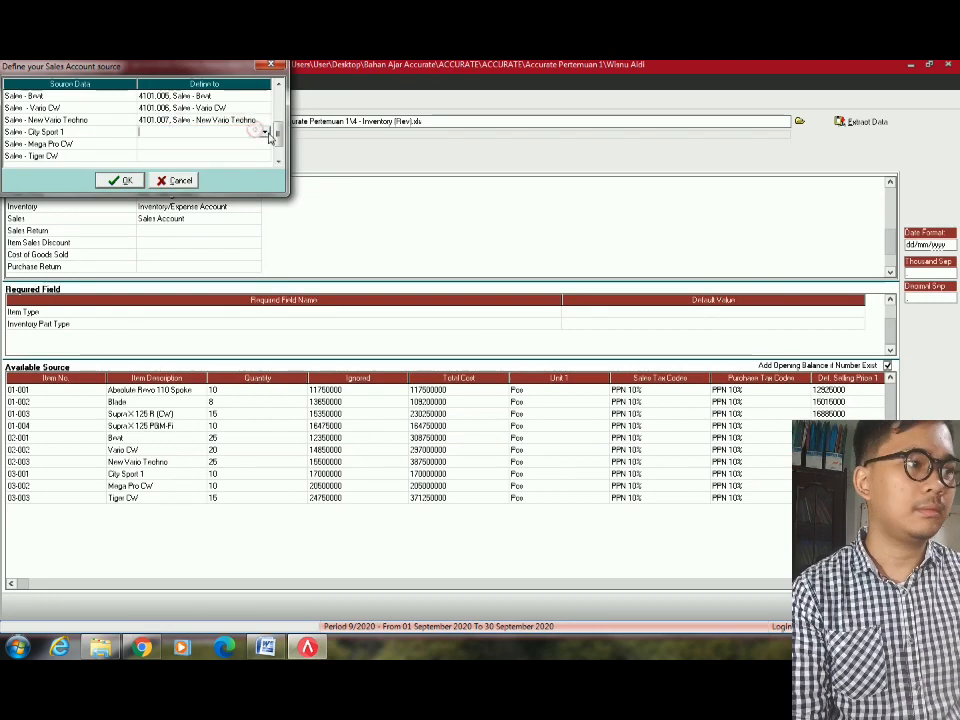
left_click(265, 132)
key("Down")
key("Down")
key("Down")
key("Down")
key("Down")
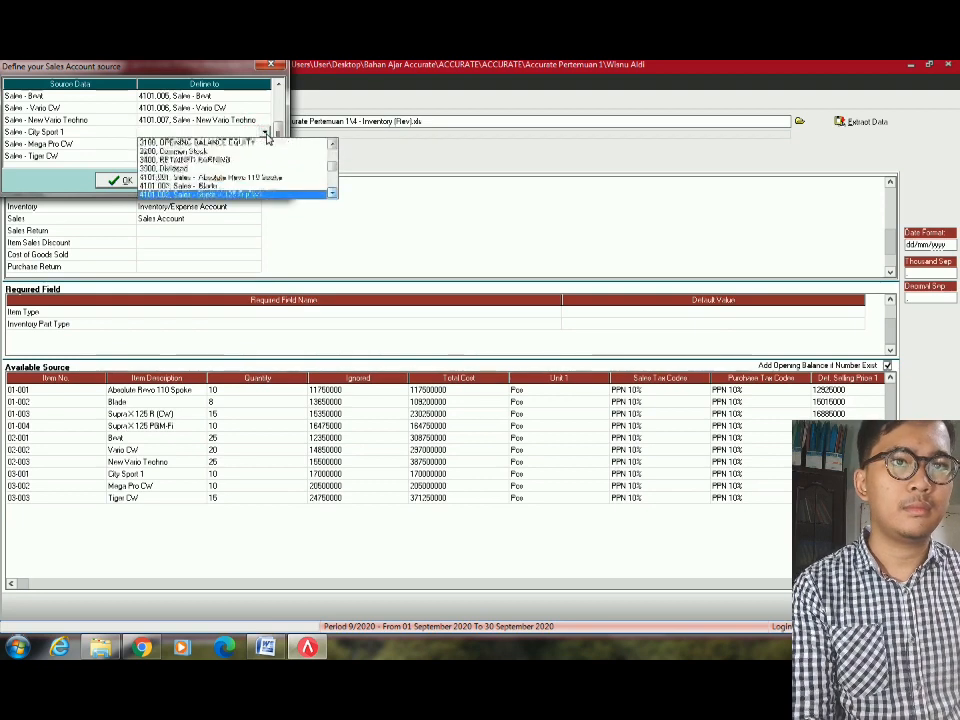
key("Down")
key("Down")
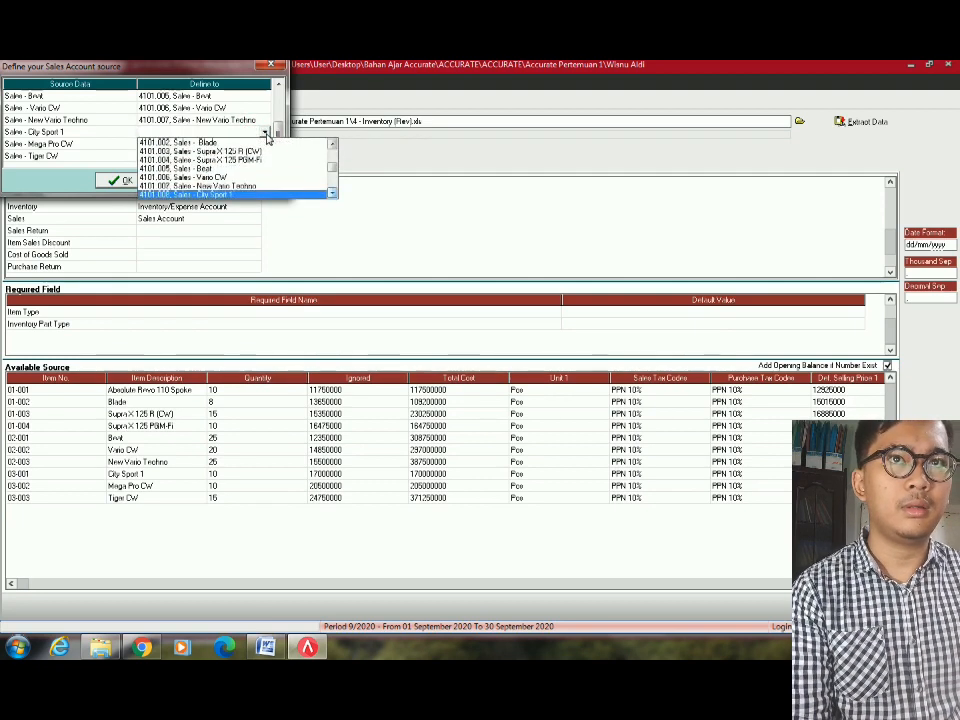
key("Return")
left_click(264, 143)
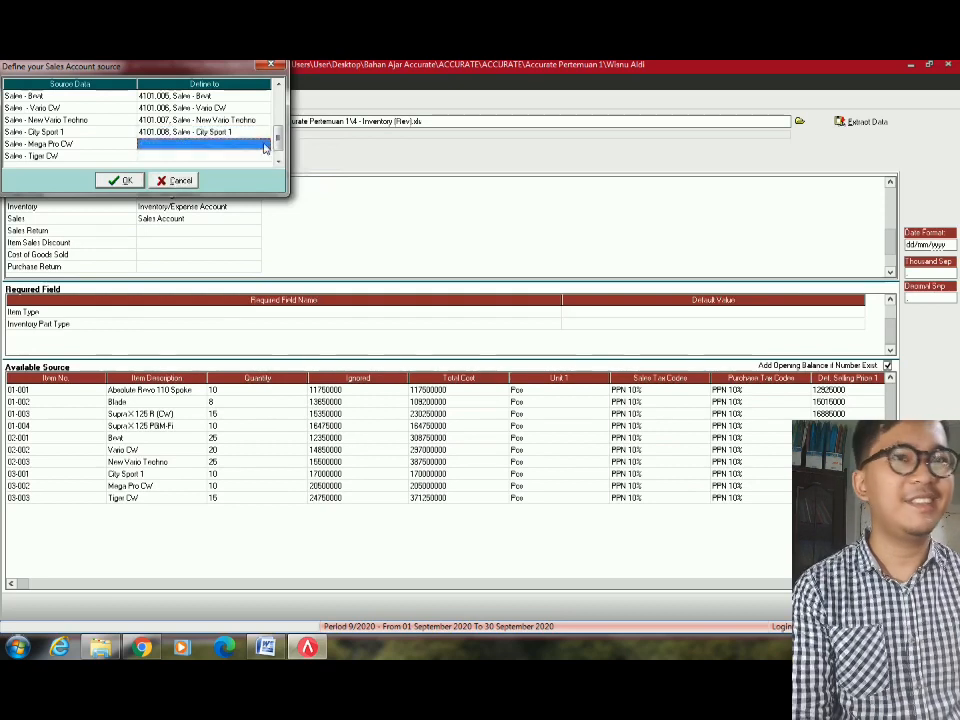
left_click(266, 144)
key("4")
key("Down")
key("Down")
key("Down")
key("Down")
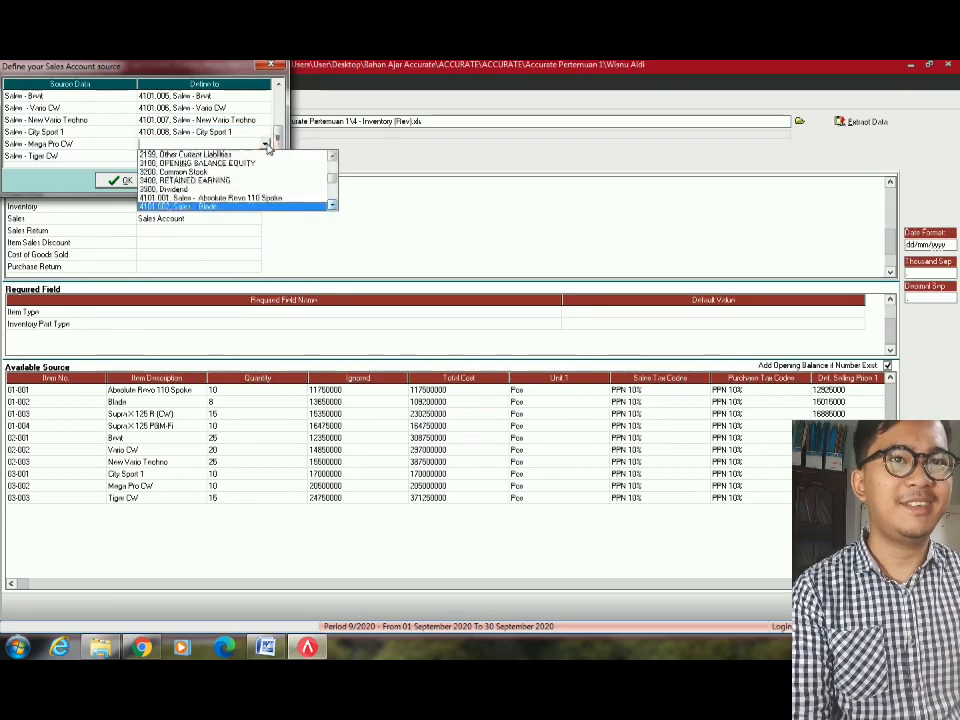
key("Down")
key("Down")
key("Down")
key("Down")
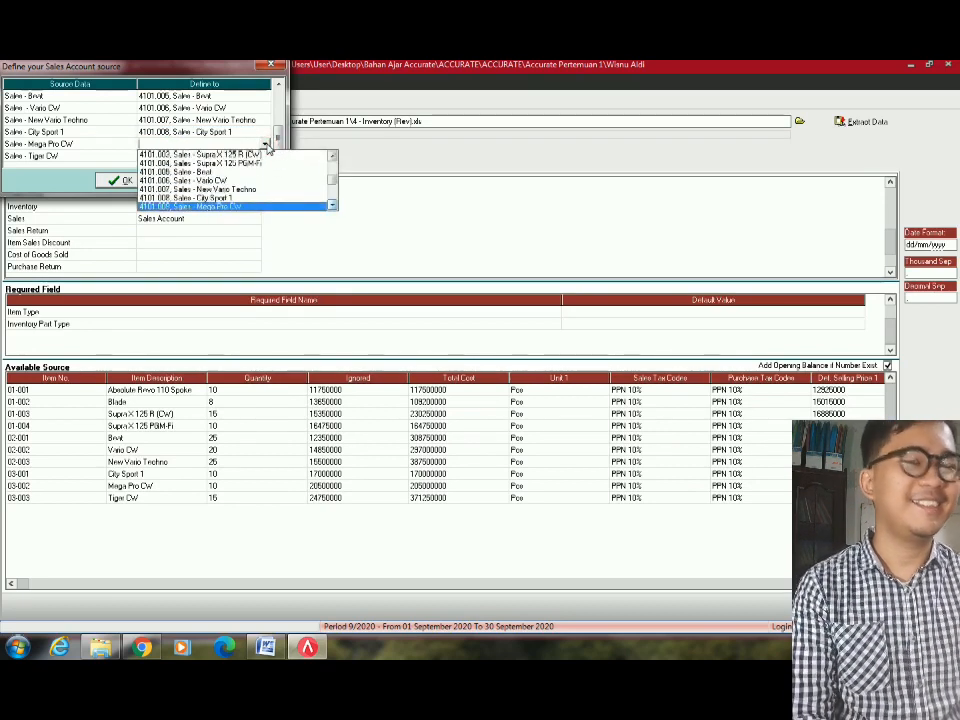
key("Return")
Assign 4101.010 Sales - Tiger CW to Tiger CW and confirm the sales mapping.
left_click(262, 156)
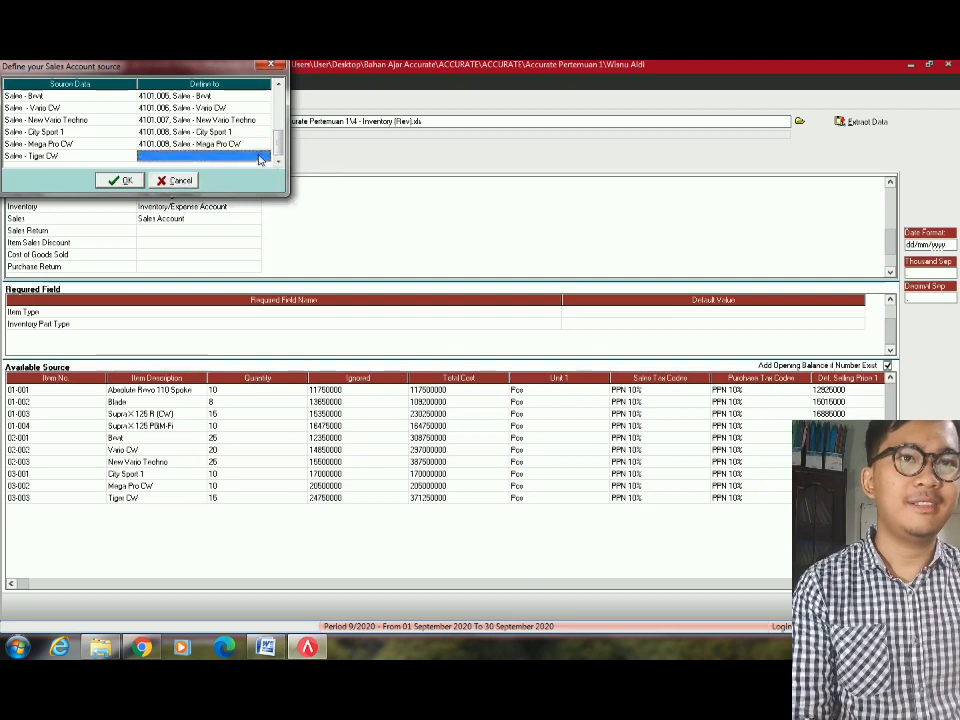
left_click(263, 155)
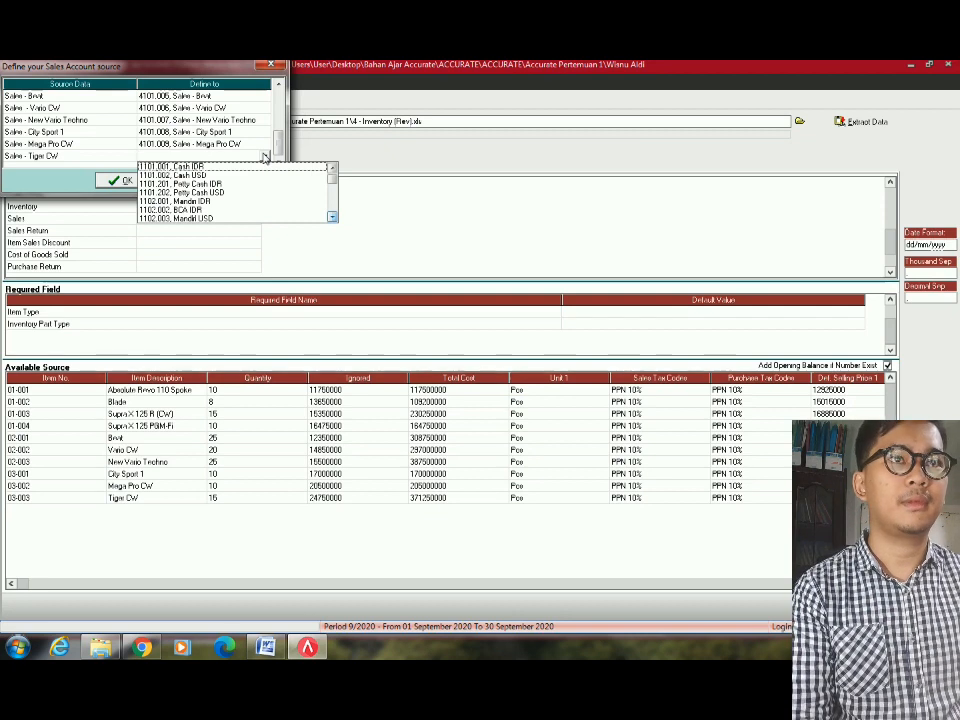
type("4")
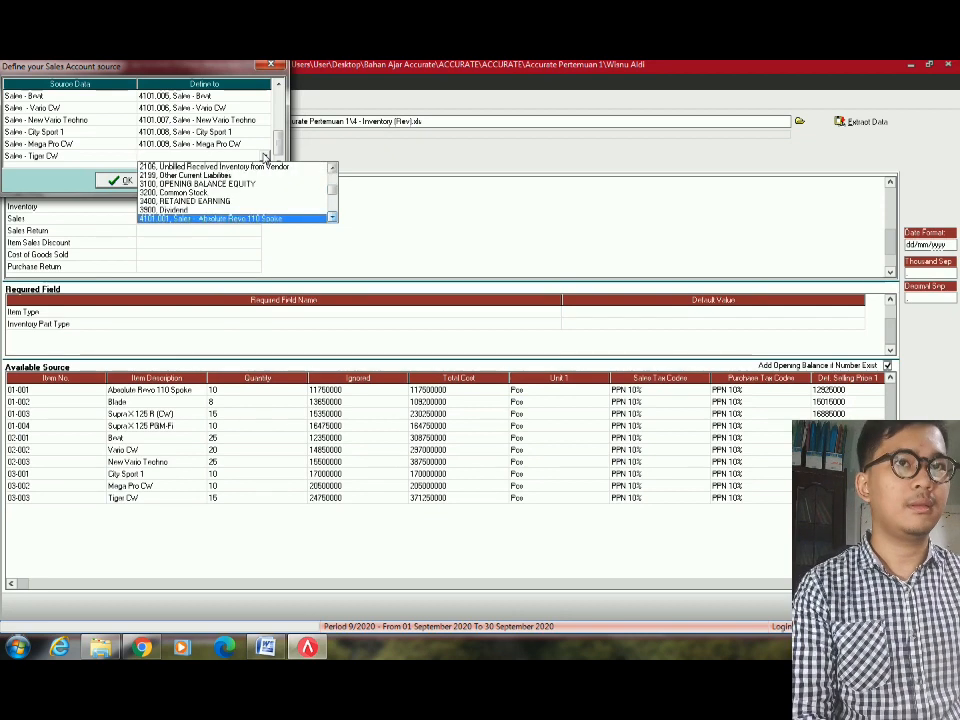
key("Down")
key("Down")
key("Down")
key("Down")
key("Down")
key("Down")
key("Down")
key("Down")
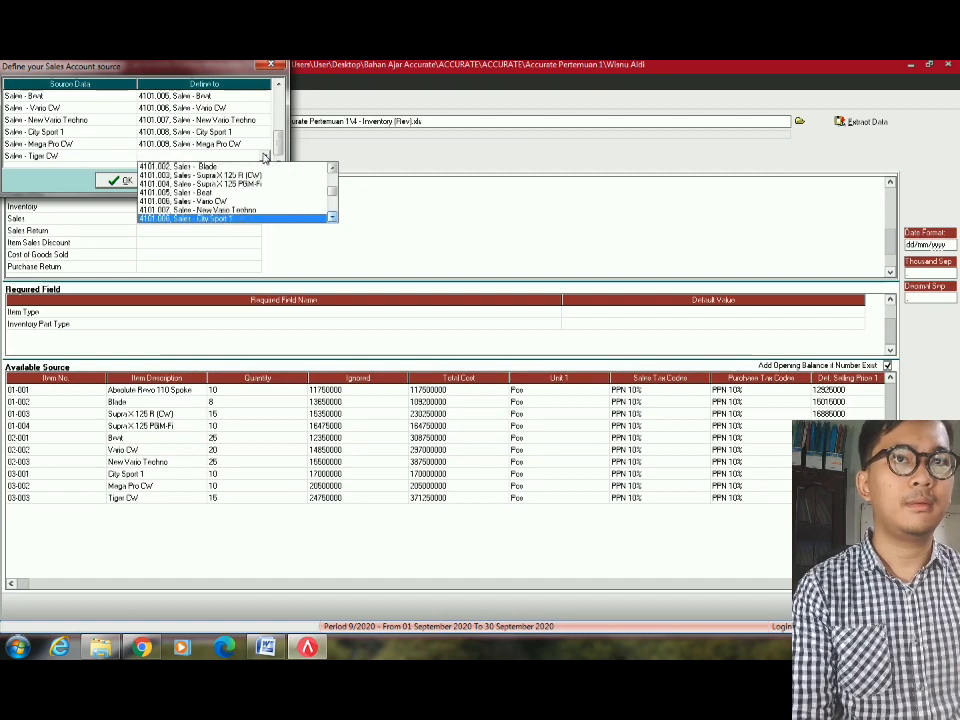
key("Down")
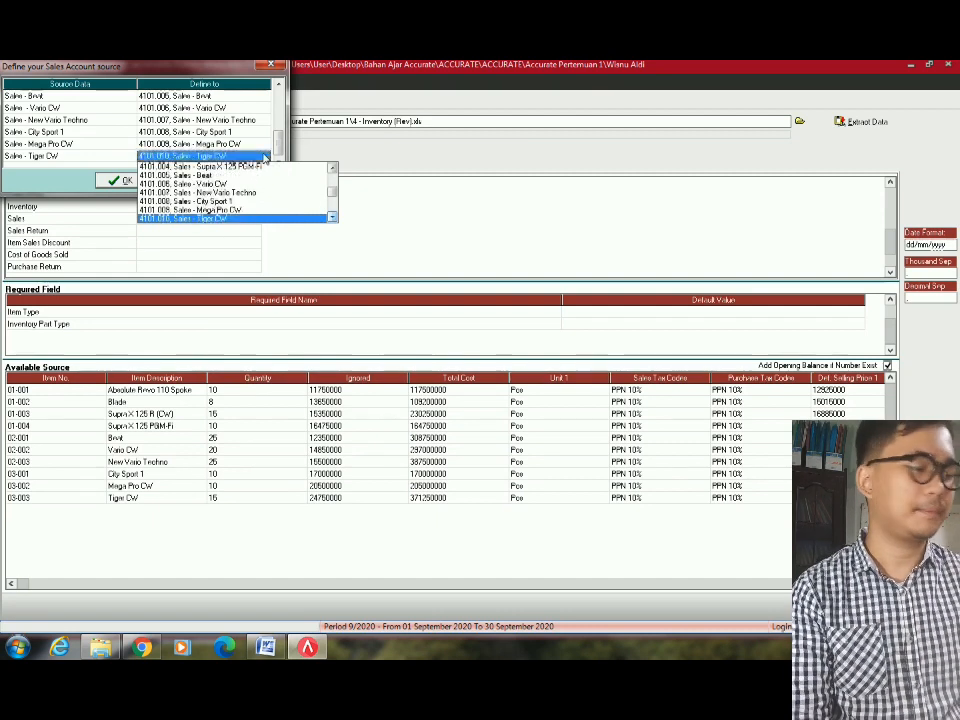
key("Return")
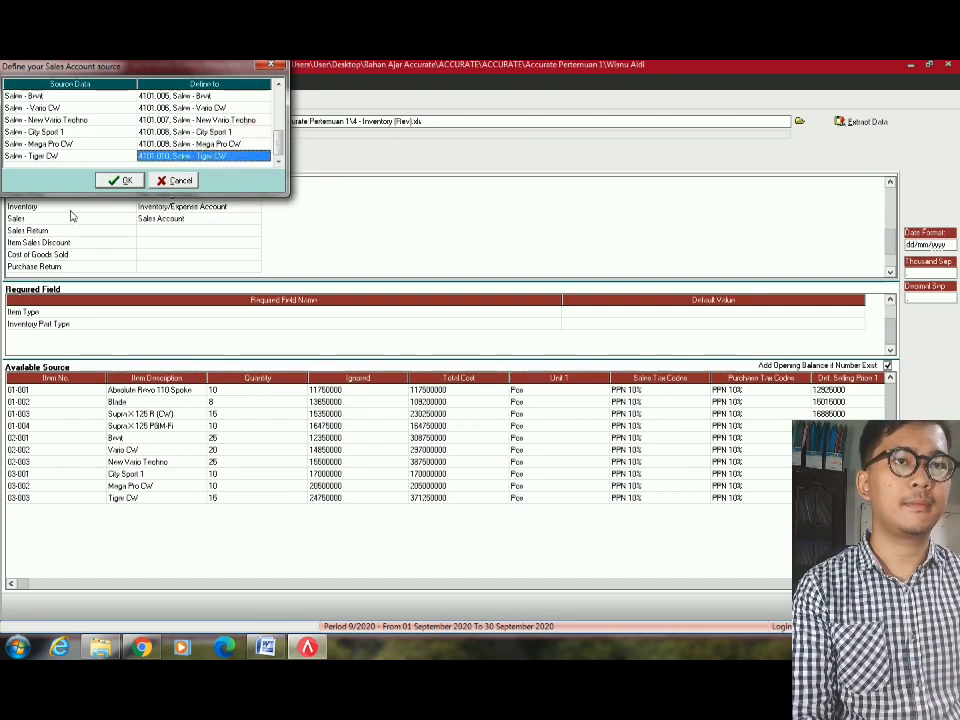
left_click(121, 181)
Map the Sales Return column to Sales Return Account.
double_click(190, 221)
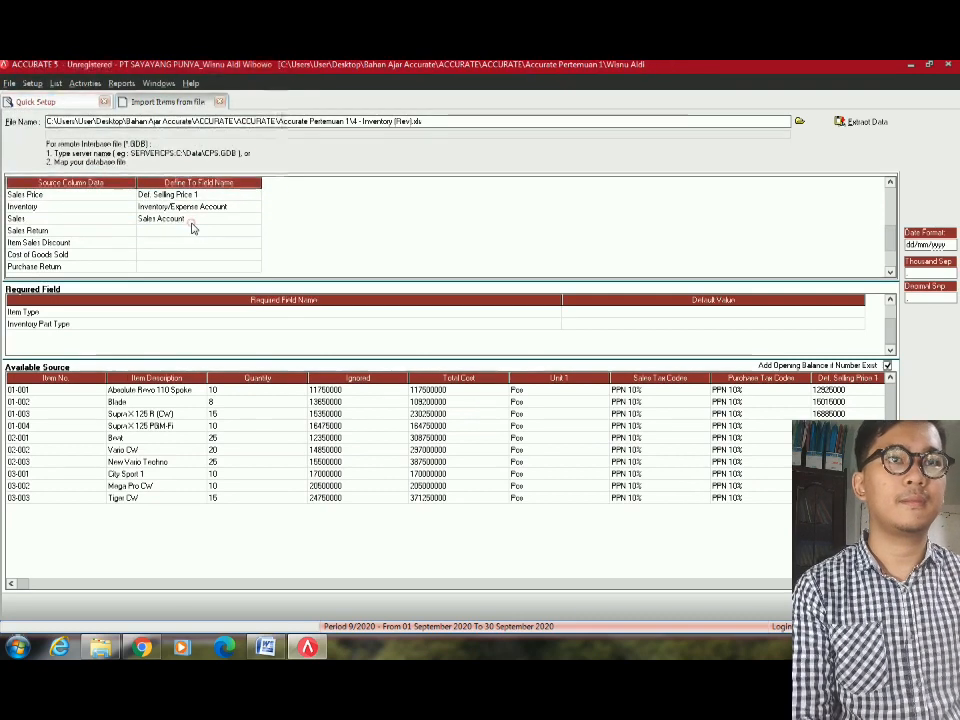
left_click(182, 182)
double_click(228, 233)
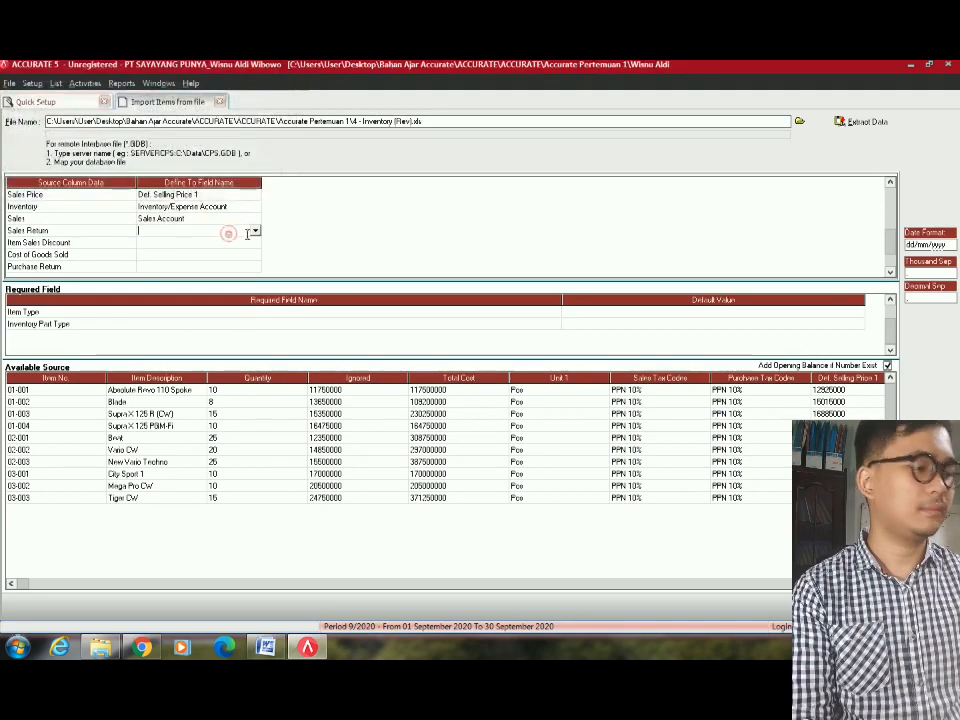
left_click(255, 232)
key("s")
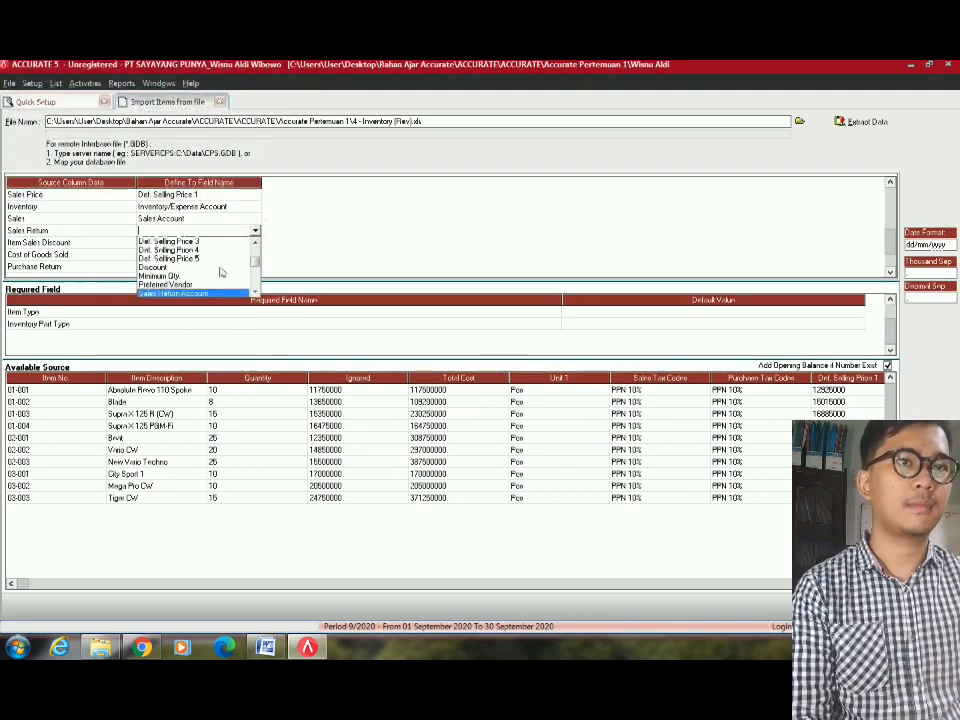
left_click(205, 295)
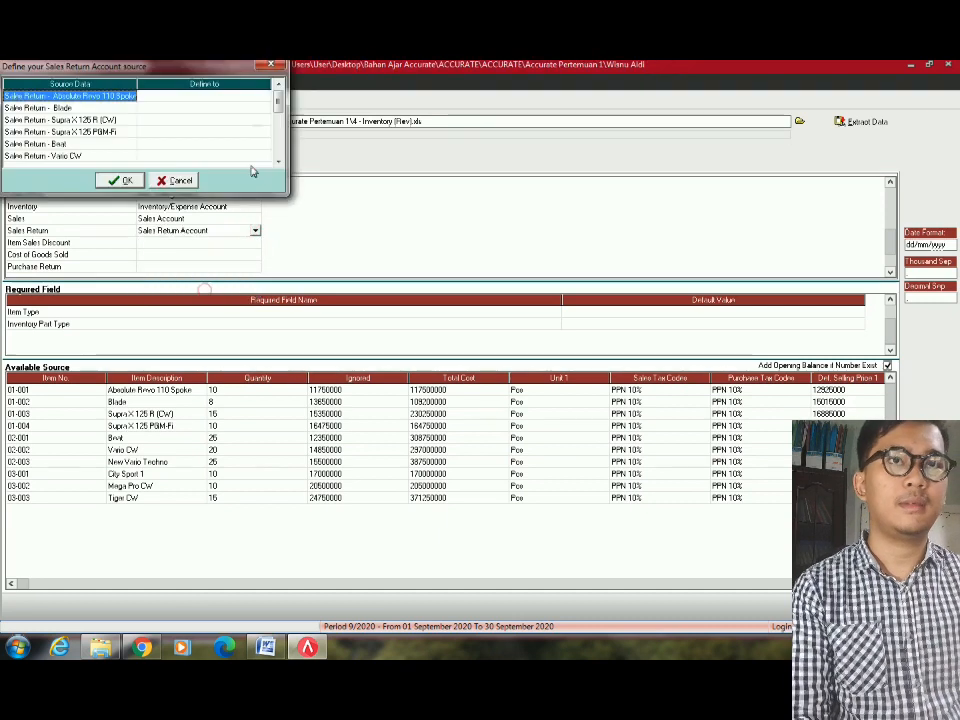
Assign return accounts 4103.001 to Absolute Revo 110 Spoke and 4103.002 to Blade.
left_click(263, 101)
left_click(263, 99)
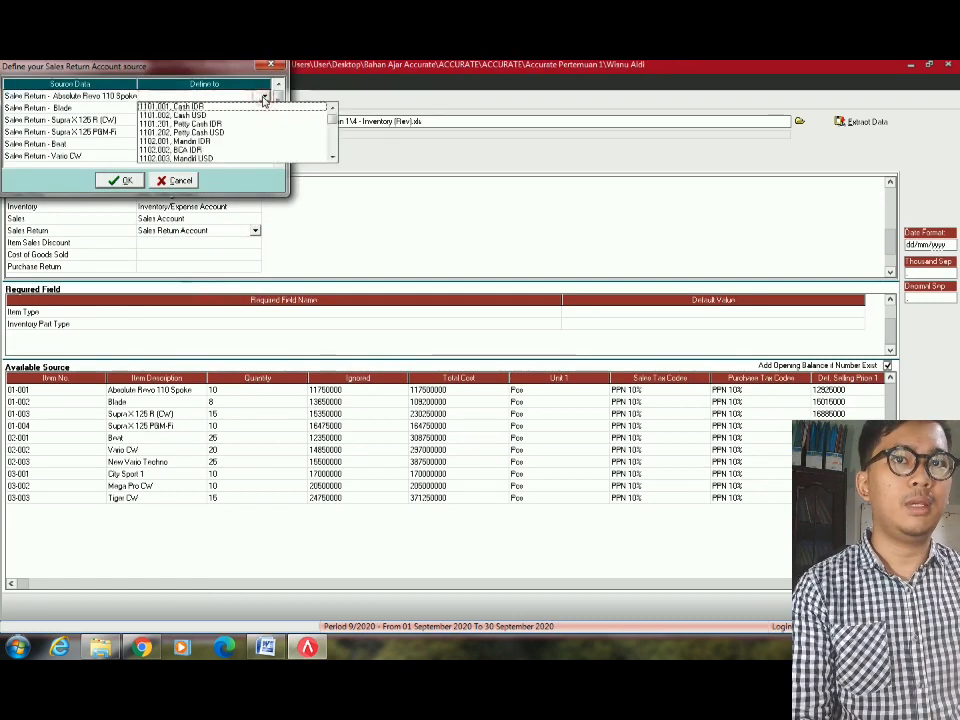
key("4")
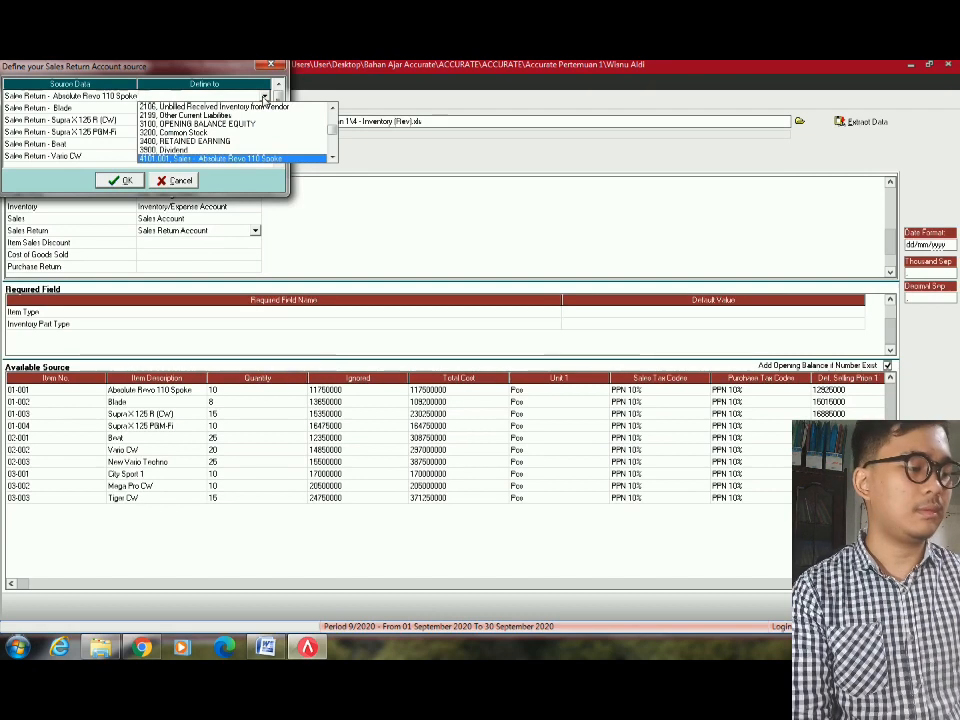
key("1")
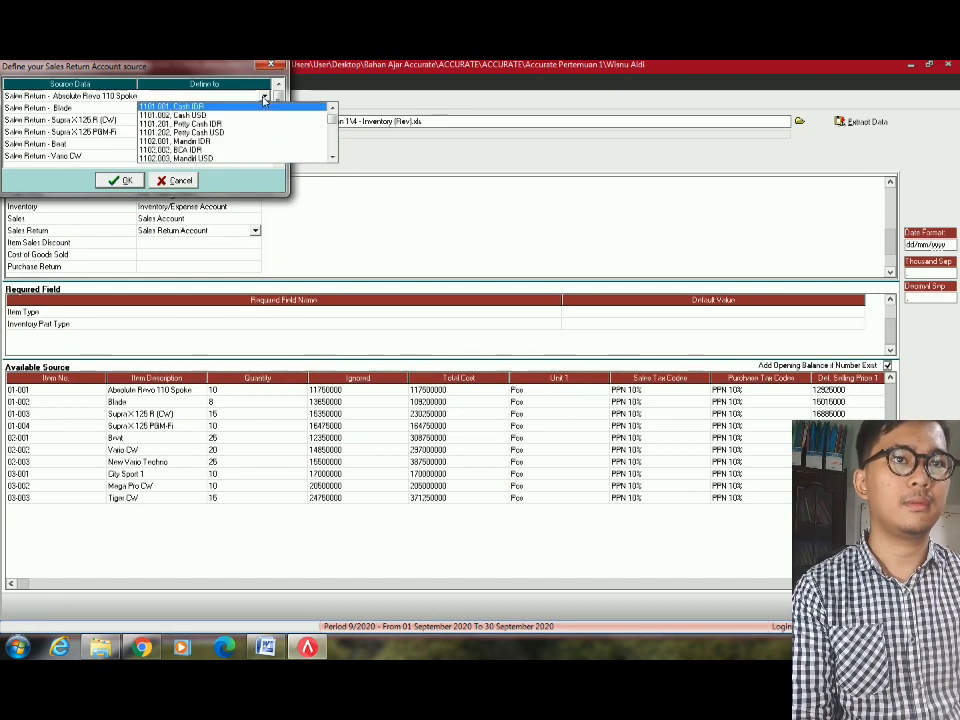
key("4")
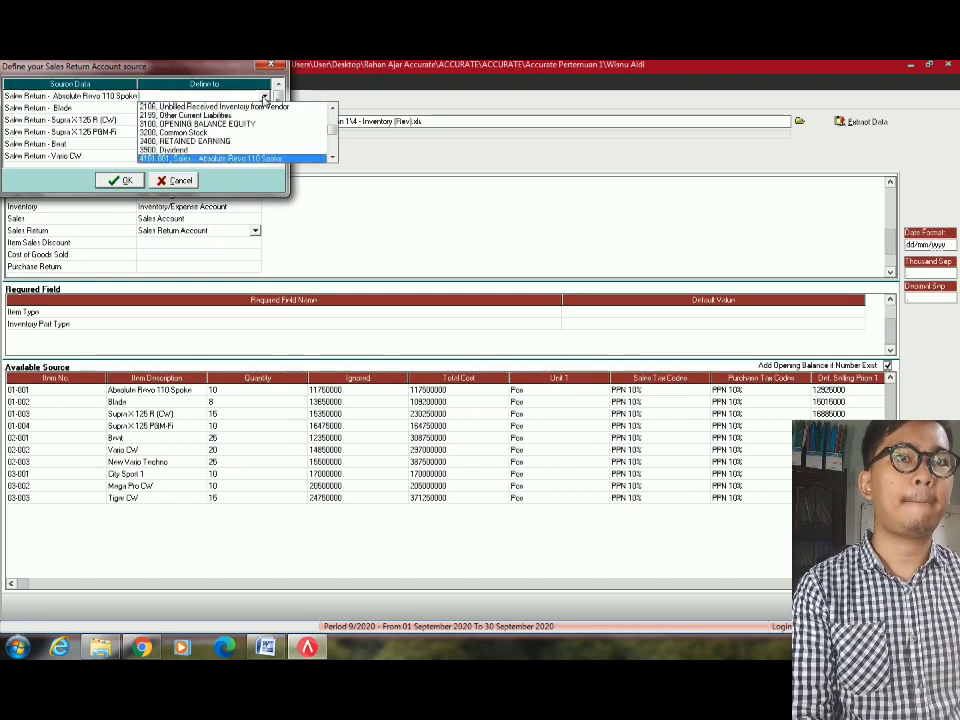
key("Down")
key("Down")
key("Down")
key("Down")
key("Down")
key("Down")
key("Down")
key("Down")
key("Down")
key("Down")
key("Down")
key("Down")
key("Down")
key("Down")
key("Down")
key("Down")
key("Down")
key("Down")
key("Down")
key("Down")
key("Up")
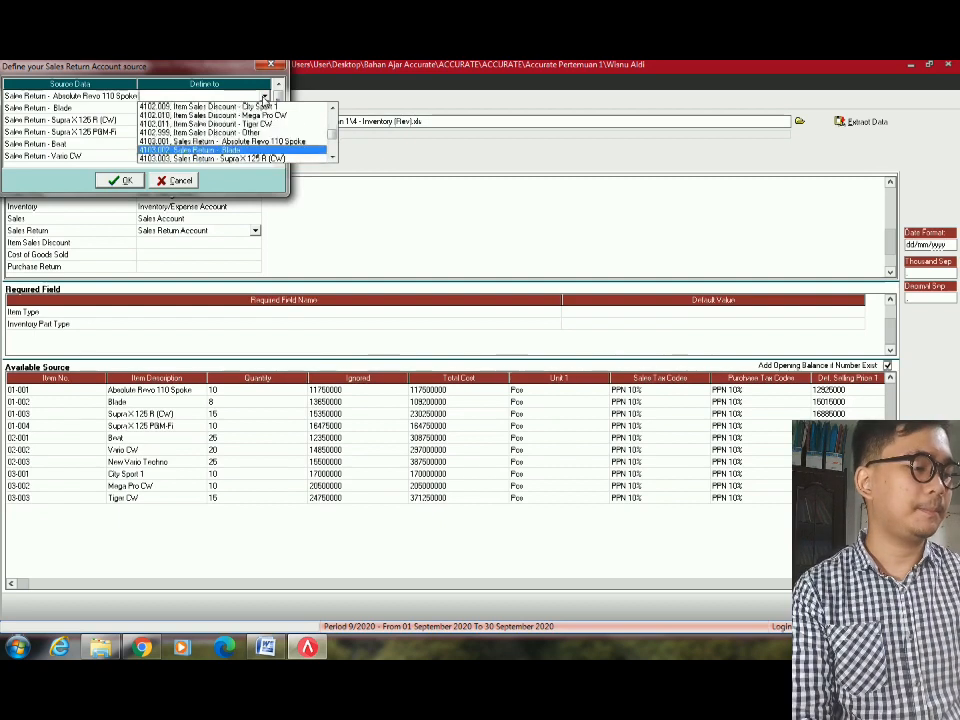
key("Up")
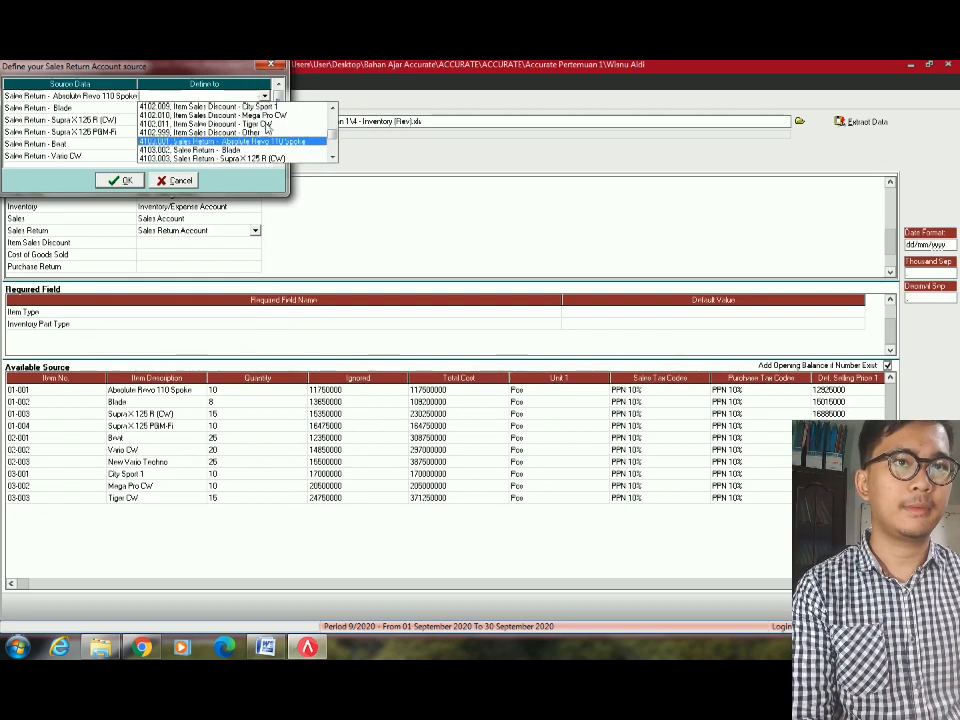
left_click(258, 143)
left_click(191, 108)
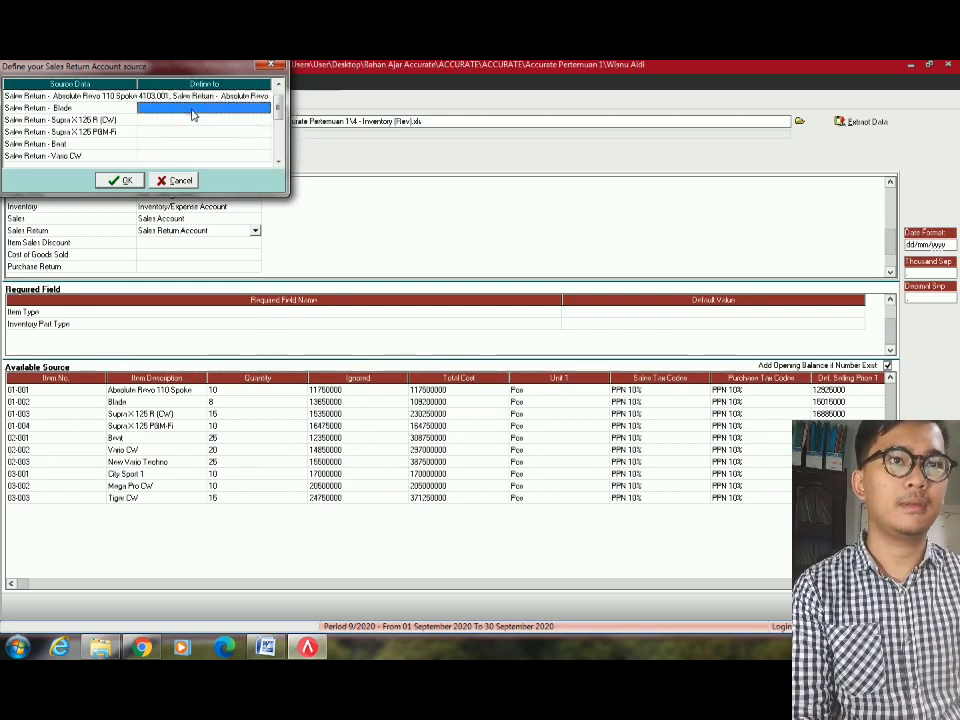
left_click(264, 109)
type("4103.001, Sales Return - Absolute Revo 110 Spoke")
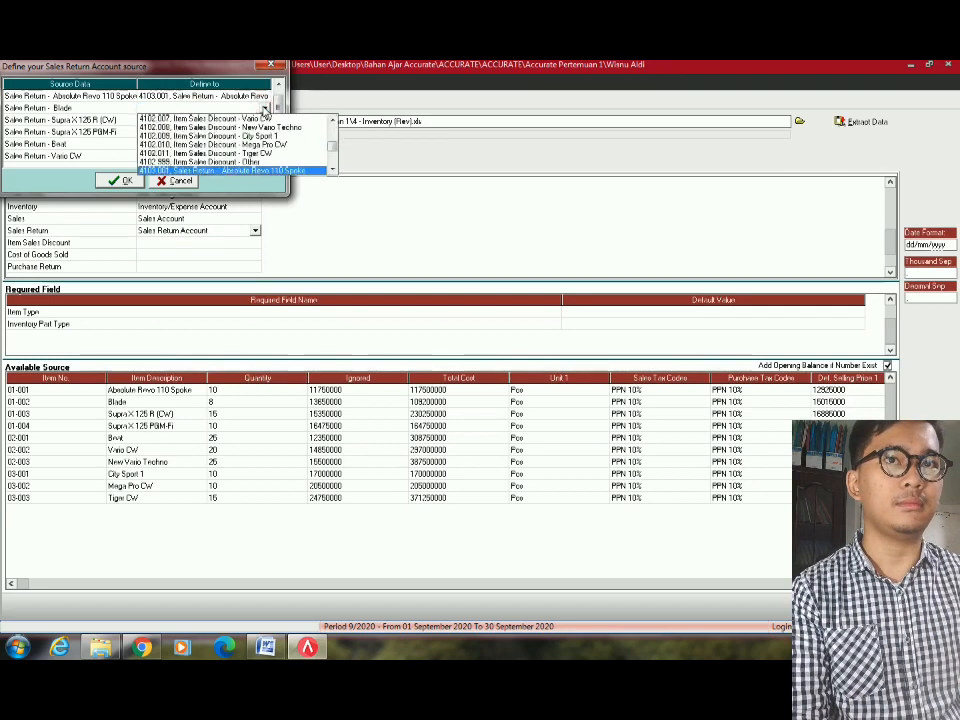
key("Down")
key("Return")
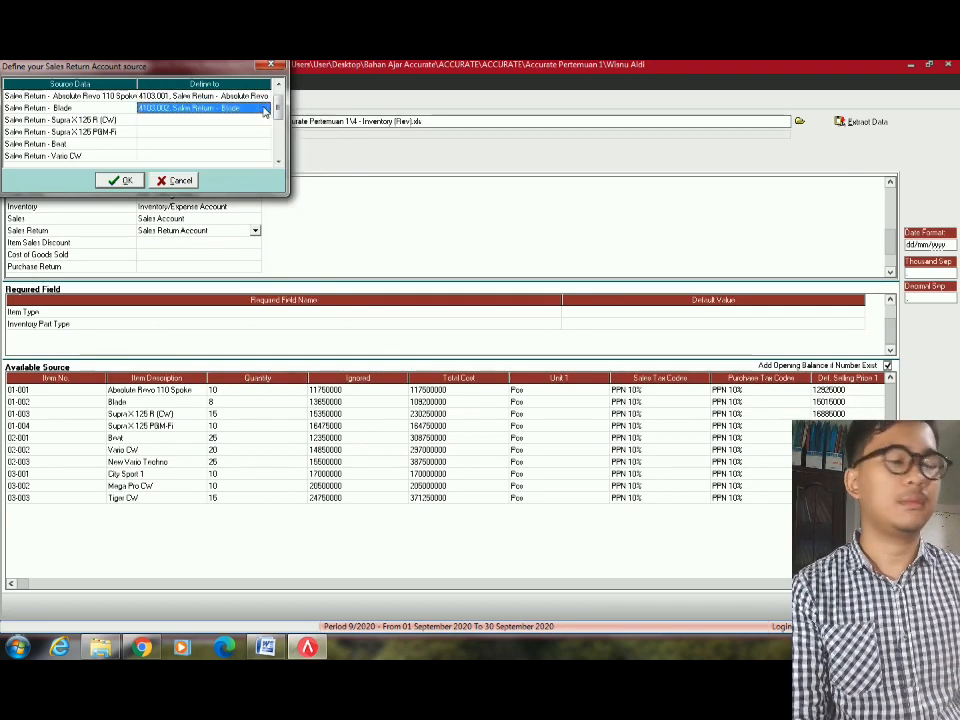
Assign 4103.003 to Supra X 125 R (CW) and 4103.004 to Supra X 125 PGM-Fi.
left_click(246, 121)
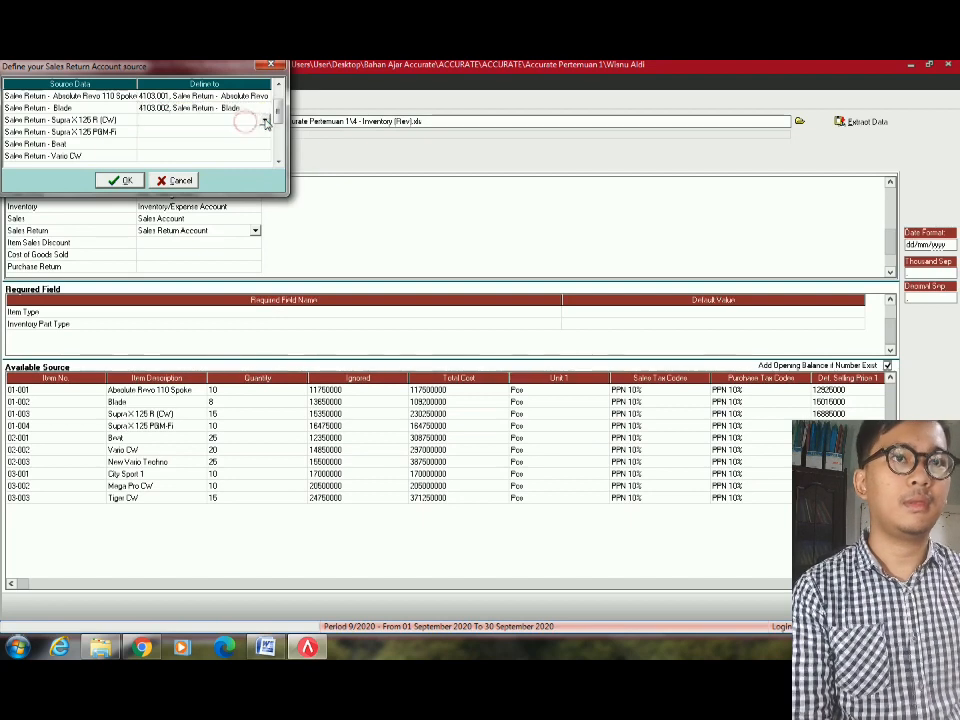
left_click(266, 121)
type("4")
key("Down")
key("Down")
key("Down")
key("Down")
key("Down")
key("Down")
key("Down")
key("Down")
key("Down")
key("Down")
key("Down")
key("Down")
key("Down")
key("Down")
key("Down")
key("Down")
key("Down")
key("Down")
key("Down")
key("Down")
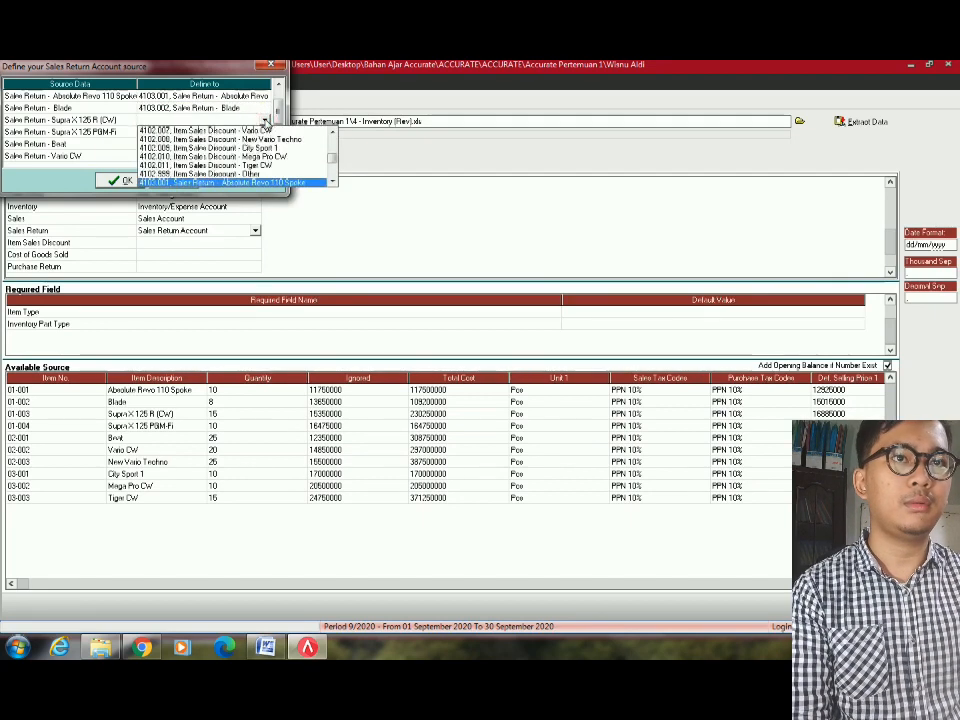
key("Return")
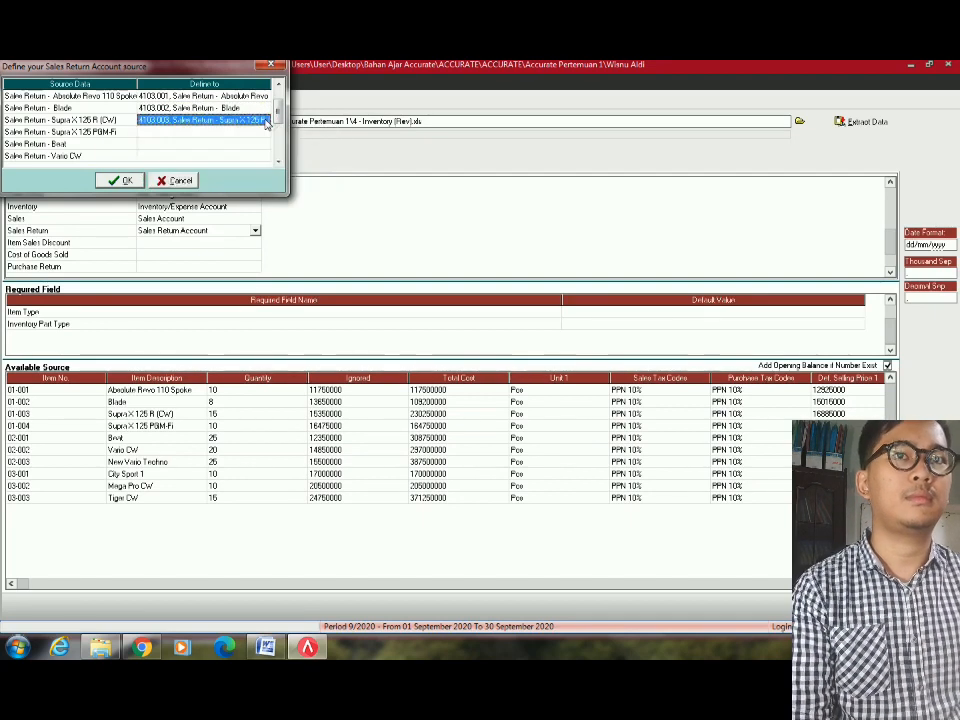
left_click(230, 132)
left_click(266, 133)
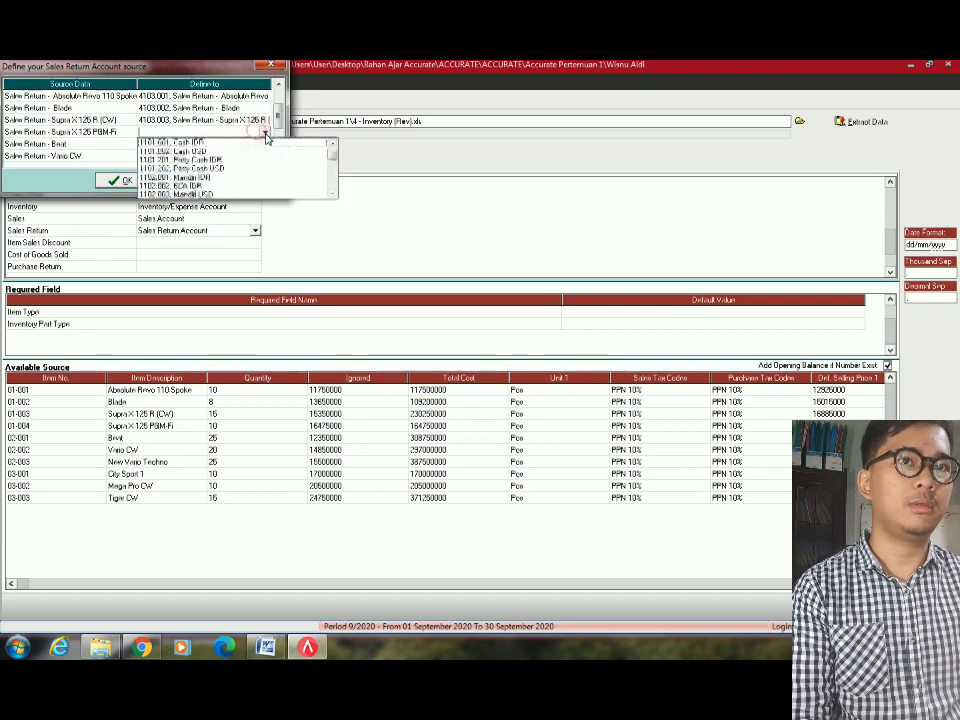
key("Down")
key("Down")
key("Down")
key("Down")
key("Down")
key("Down")
key("Down")
key("Down")
key("Down")
key("Down")
key("Down")
key("Down")
key("Down")
key("Down")
key("Down")
key("Down")
key("Down")
key("Down")
key("Down")
key("Down")
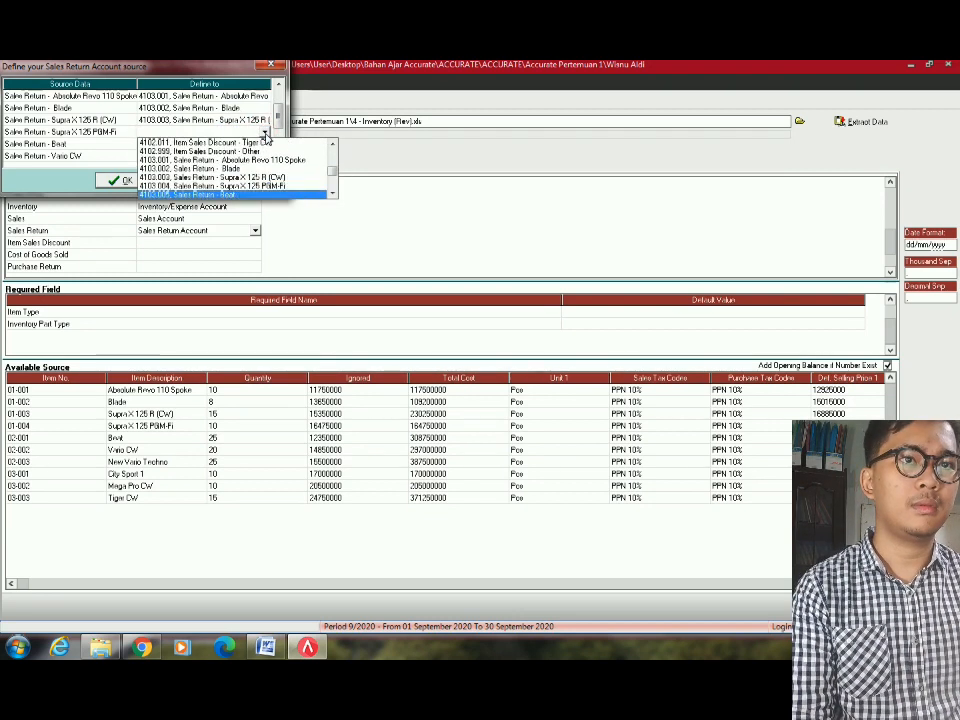
key("Return")
Map Beat to Sales Return - Beat and Vario CW to Sales Return - Vario CW.
left_click(265, 144)
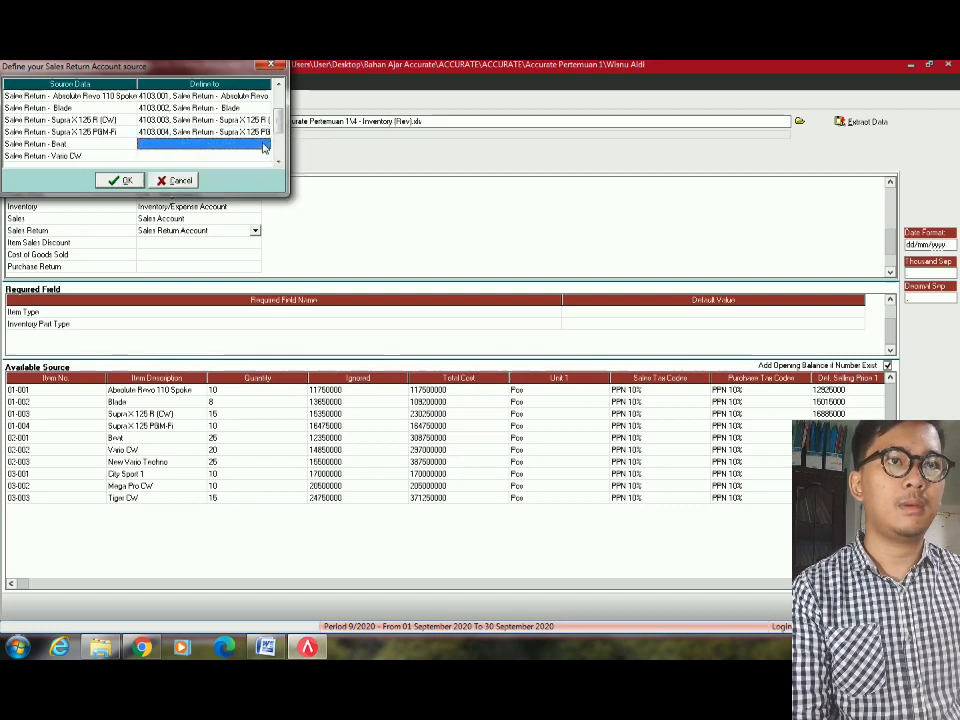
left_click(266, 145)
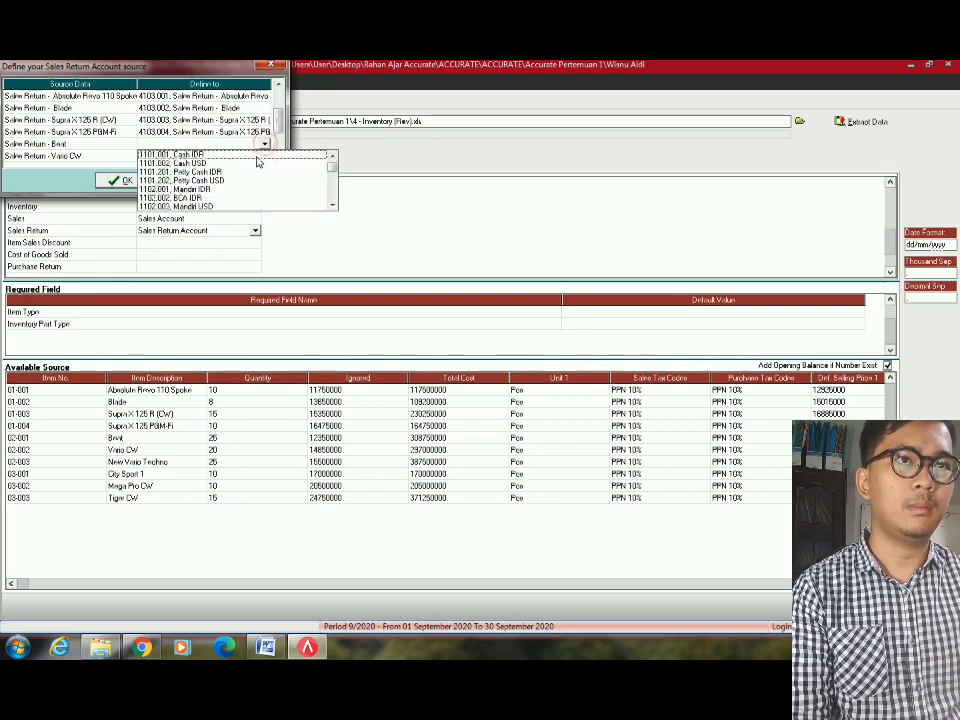
type("4103")
key("Down")
key("Down")
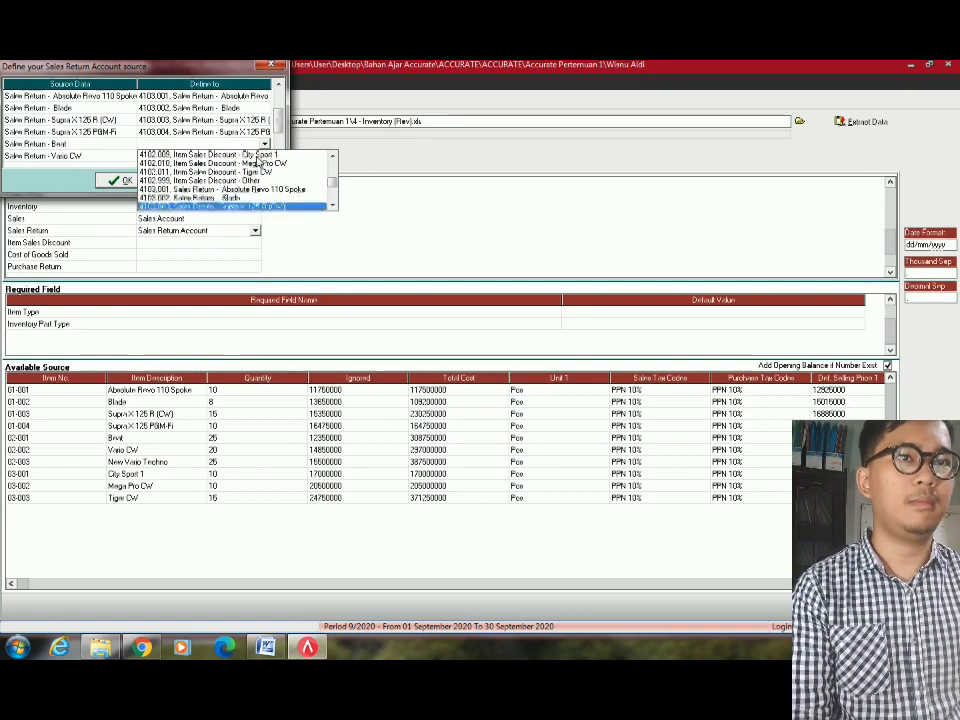
key("Down")
key("Down")
key("Return")
left_click(257, 157)
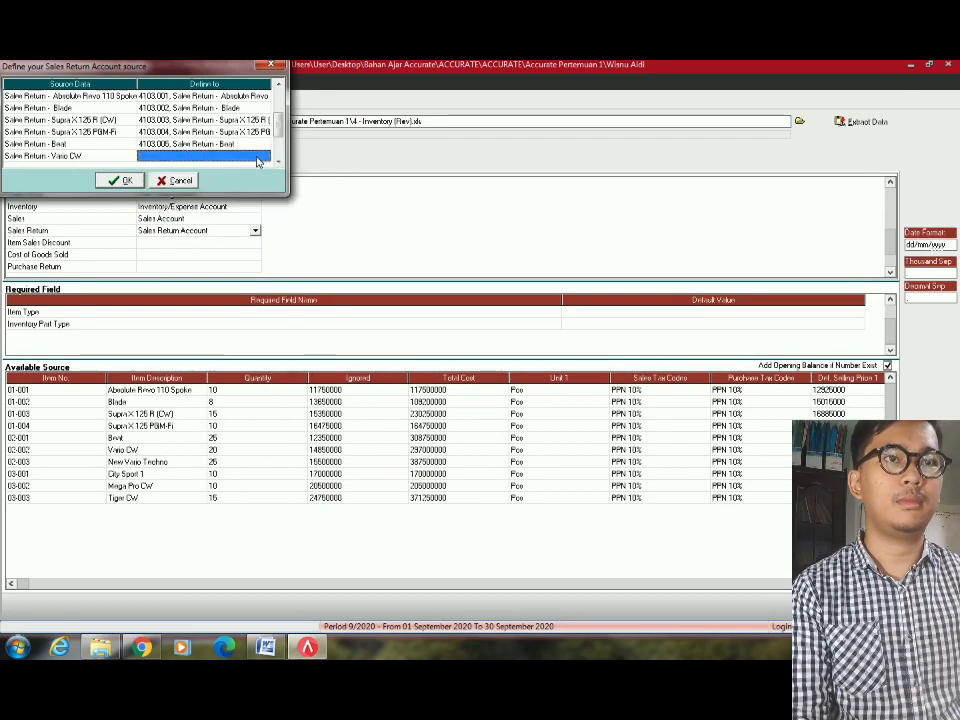
left_click(267, 157)
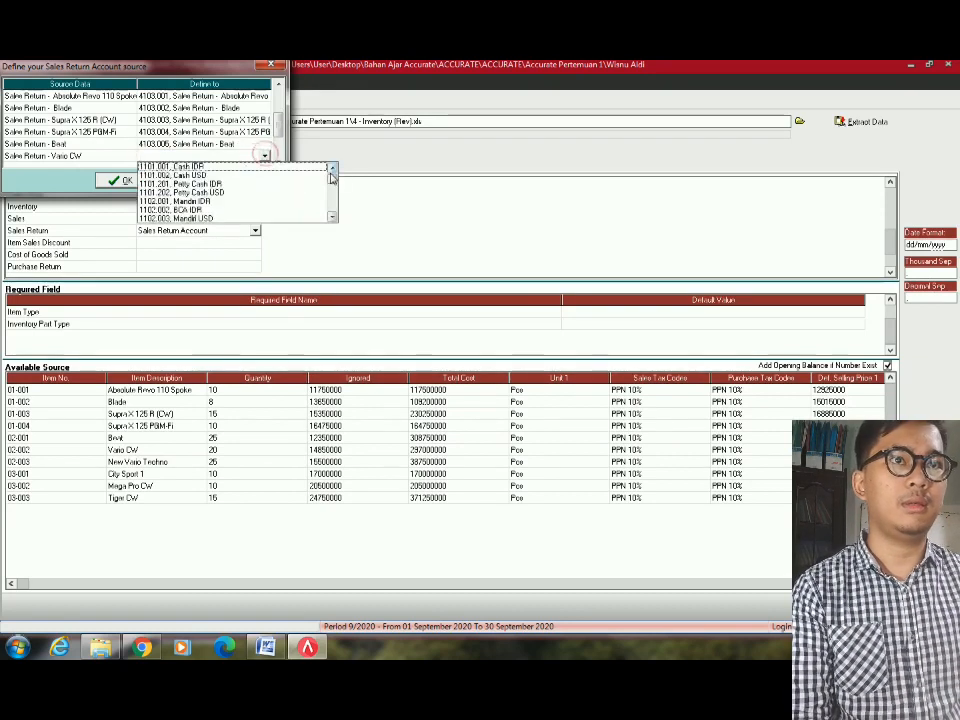
type("4103")
key("Down")
key("Down")
key("Down")
key("Down")
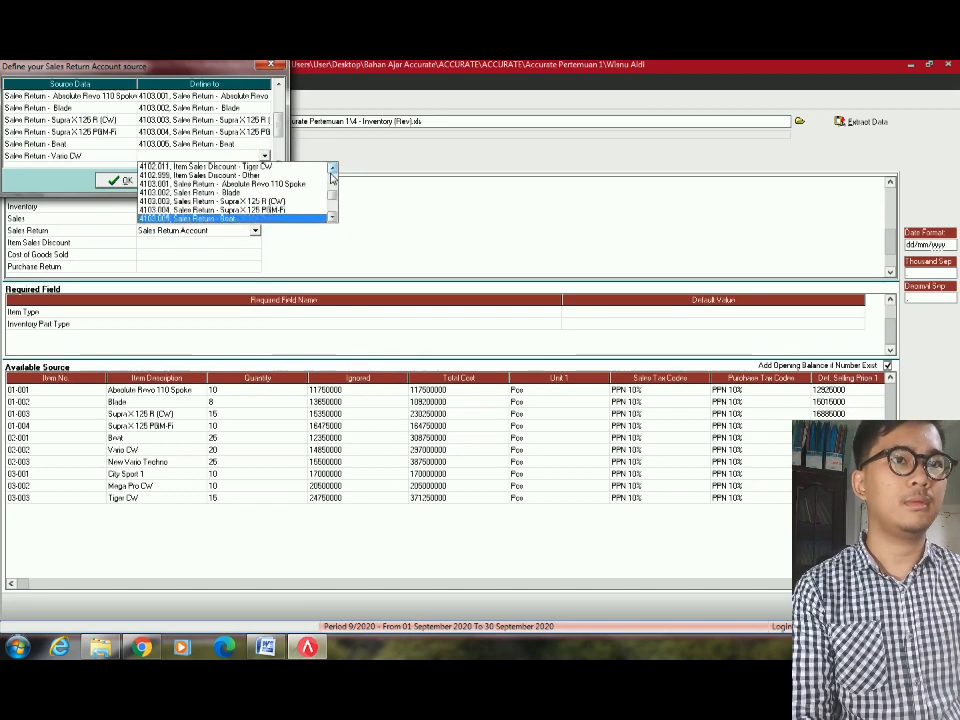
key("Down")
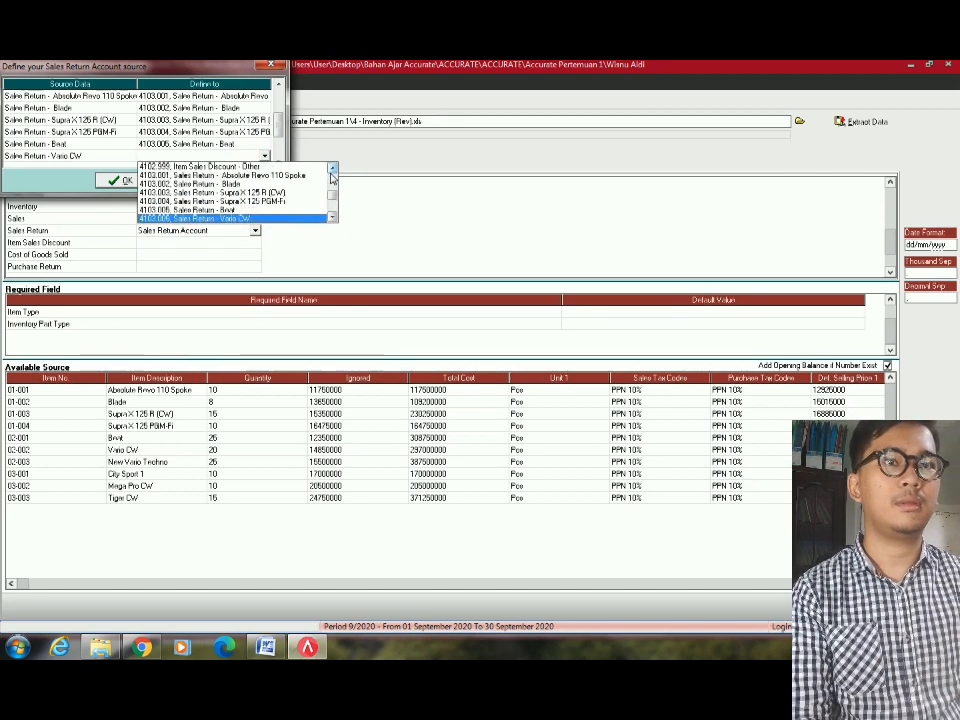
key("Return")
Map New Vario Techno and City Sport 1 to their own 4103 sales return accounts.
scroll(180, 118, "down", 2)
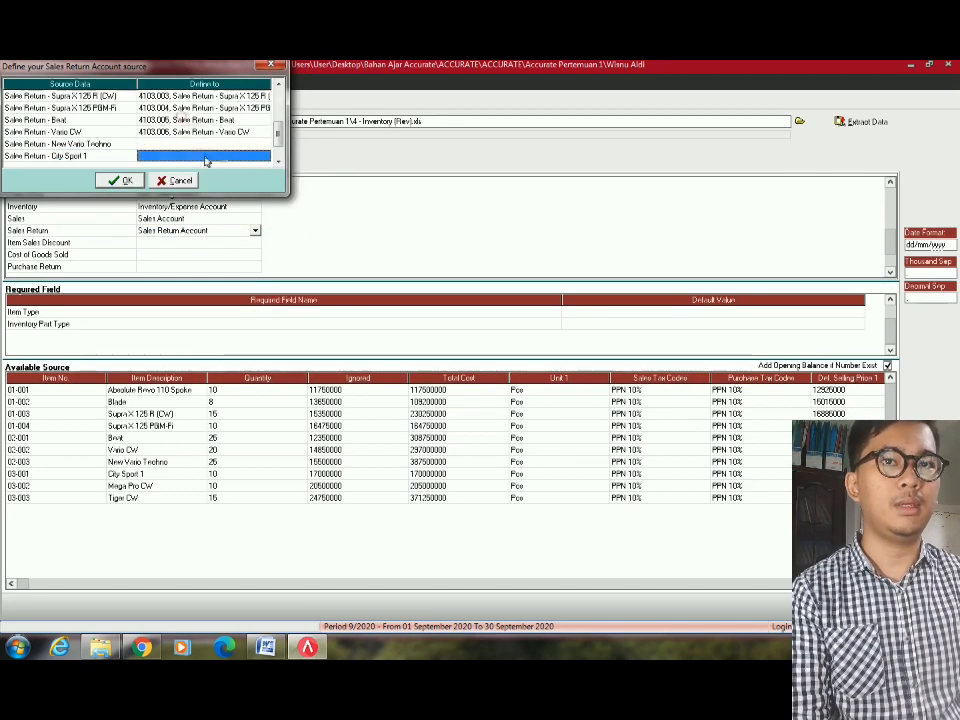
left_click(237, 143)
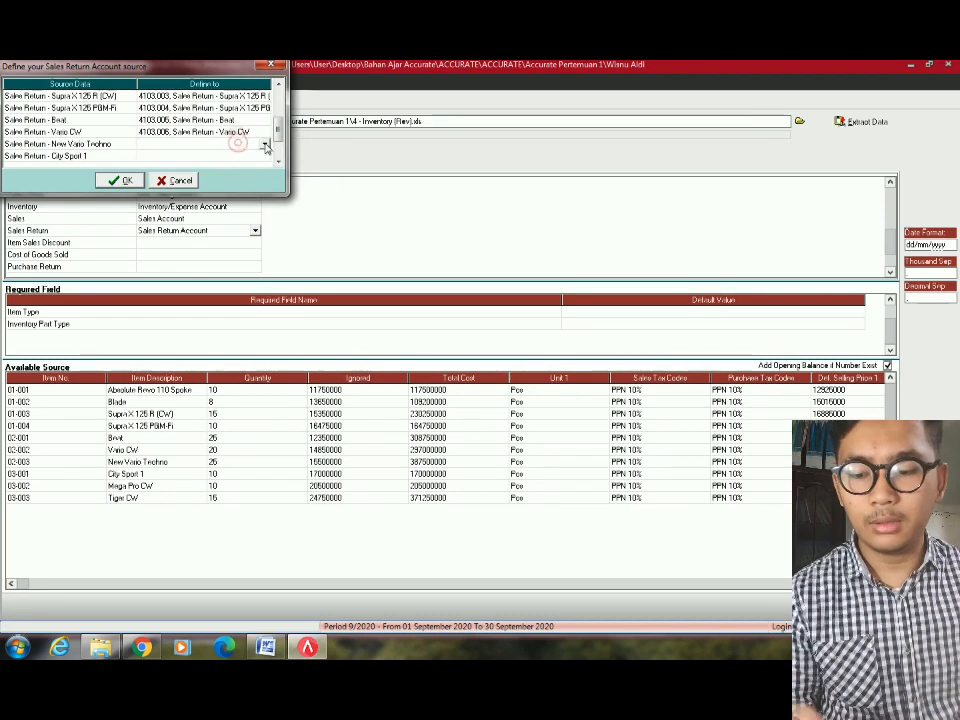
left_click(266, 143)
type("4103.001, Sales Return - Absolute Revo 110 Spoke")
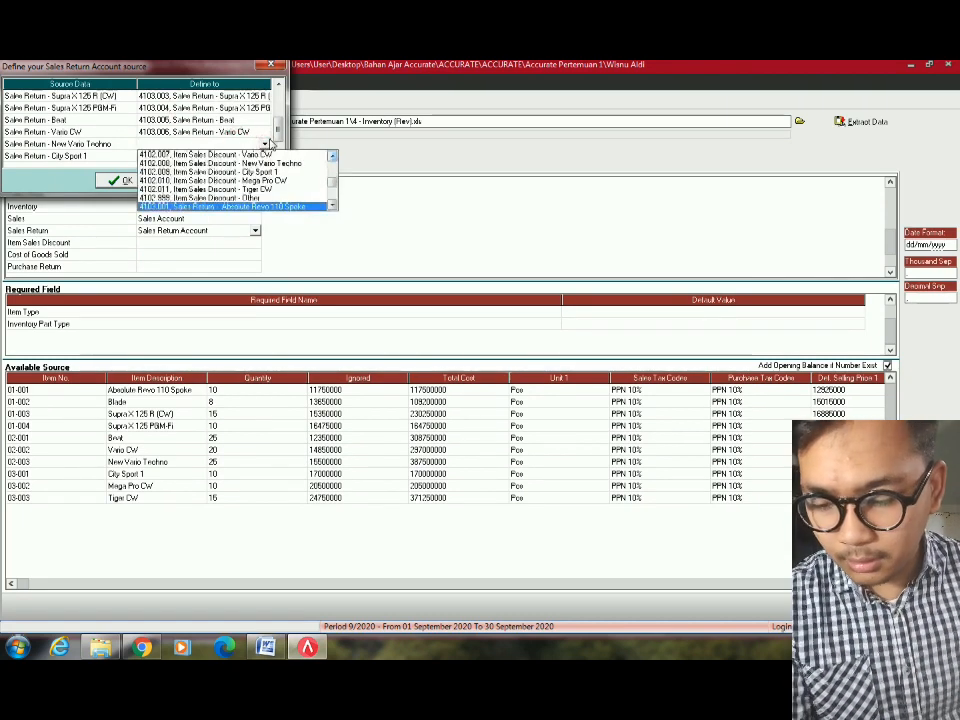
key("Down")
key("Down")
key("Down")
key("Down")
key("Down")
key("Down")
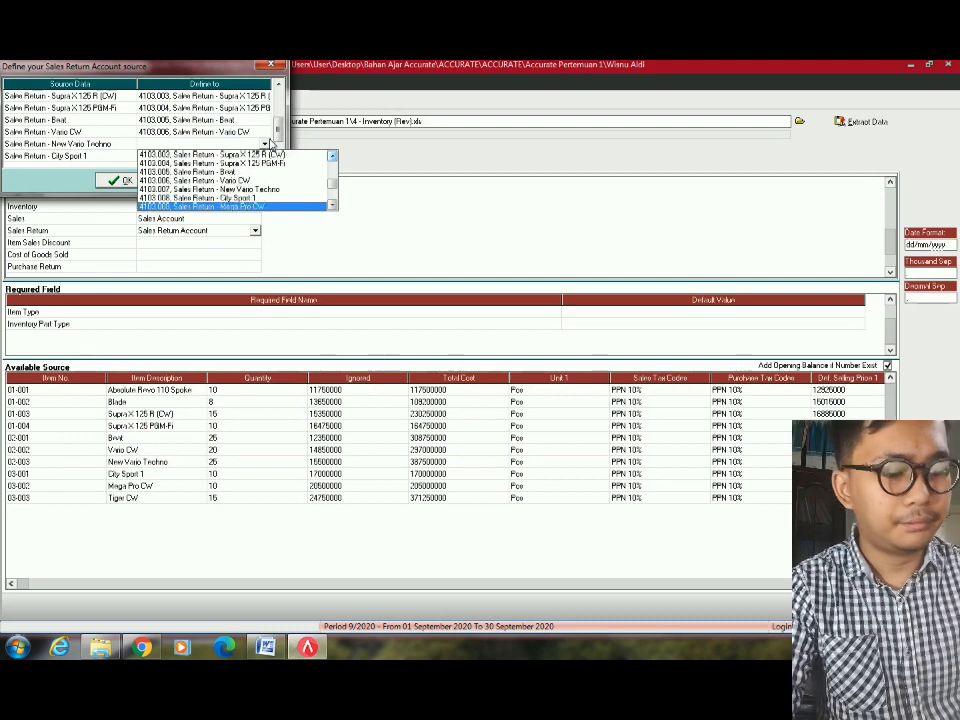
key("Return")
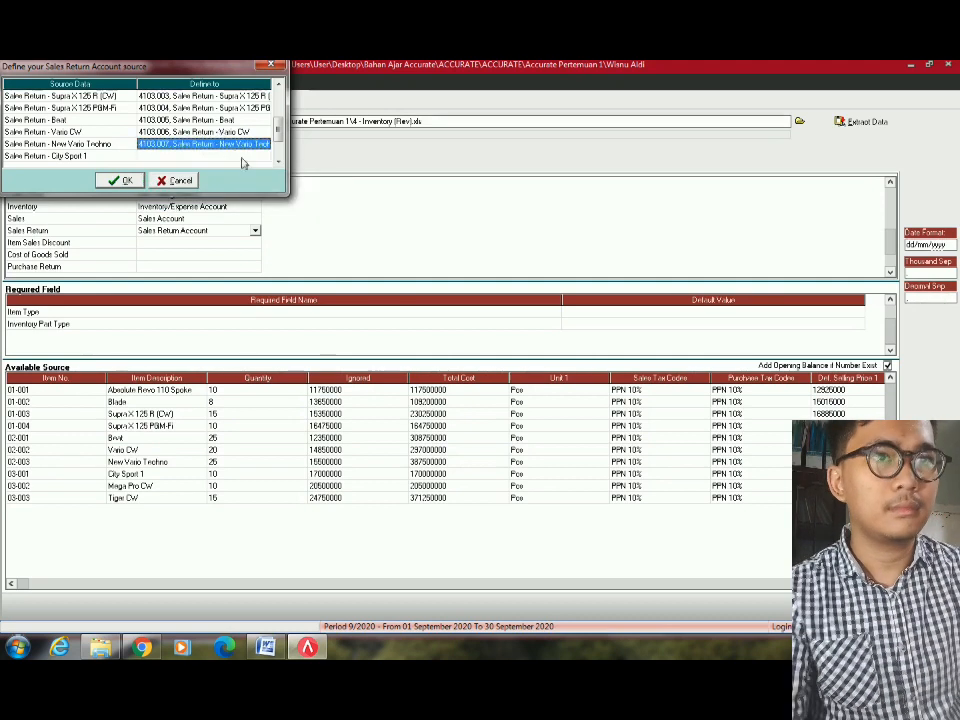
left_click(246, 160)
left_click(266, 157)
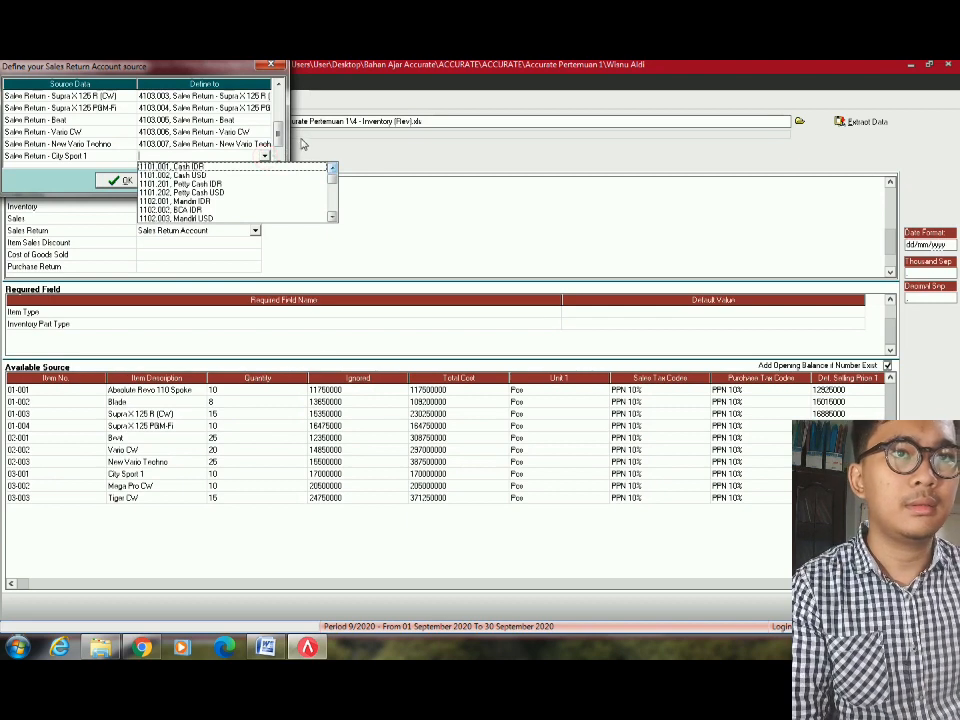
key("Down")
key("Down")
key("Down")
key("Down")
key("Down")
key("Down")
key("Down")
key("Down")
key("Down")
key("Down")
key("Down")
key("Down")
key("Down")
key("Down")
key("Down")
key("Down")
key("Down")
key("Down")
key("Down")
key("Down")
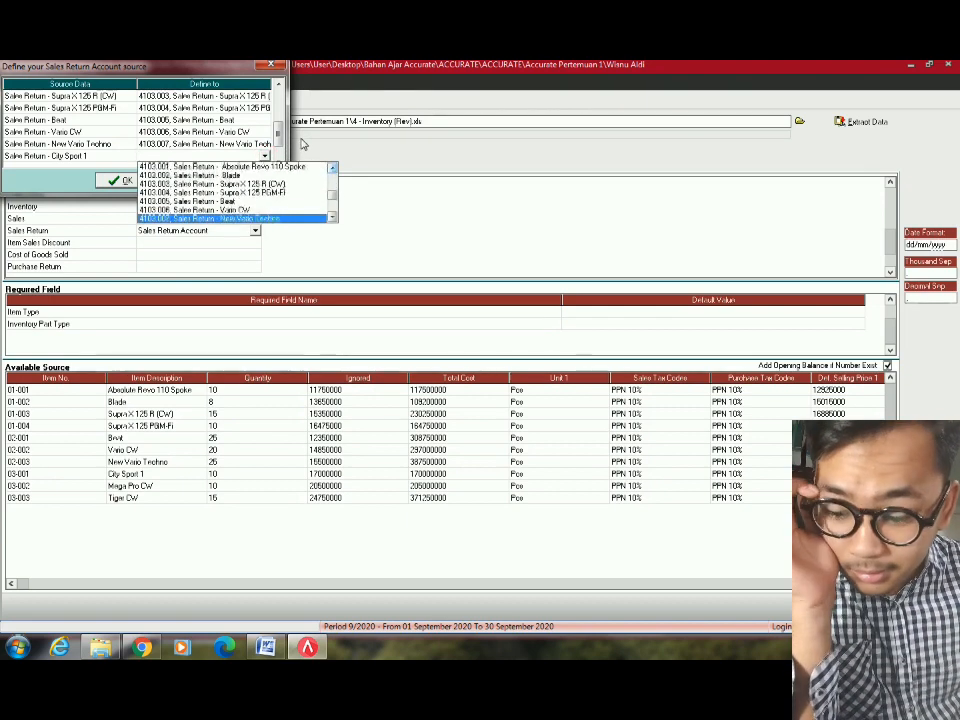
key("Down")
key("Return")
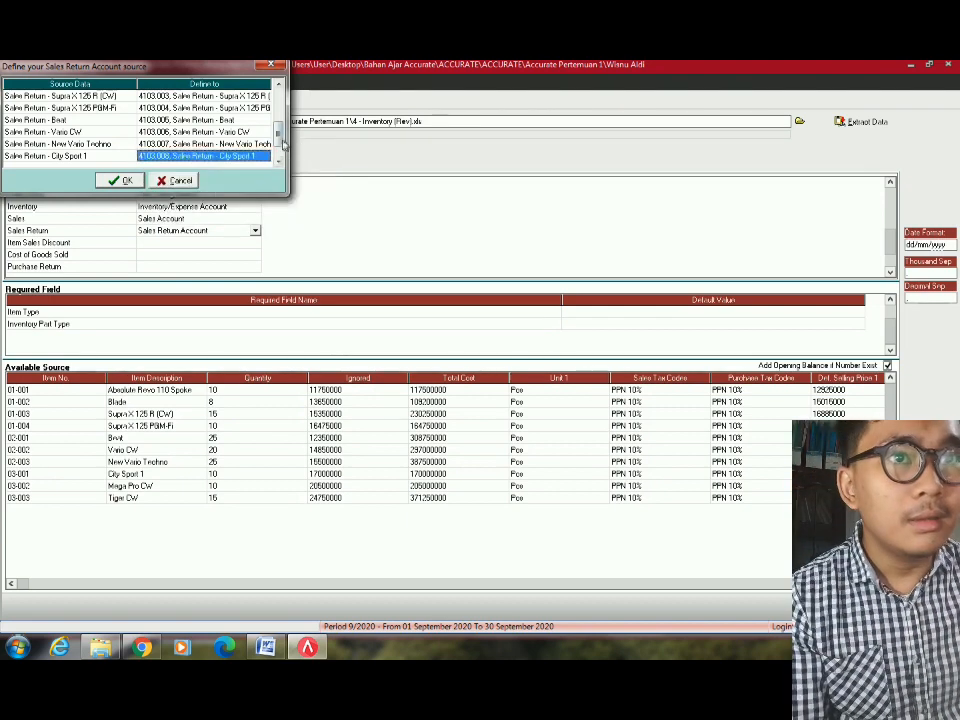
Map Mega Pro CW and Tiger CW to their sales return accounts and accept the mapping.
scroll(262, 147, "up", 2)
scroll(262, 147, "down", 4)
left_click(262, 146)
left_click(264, 146)
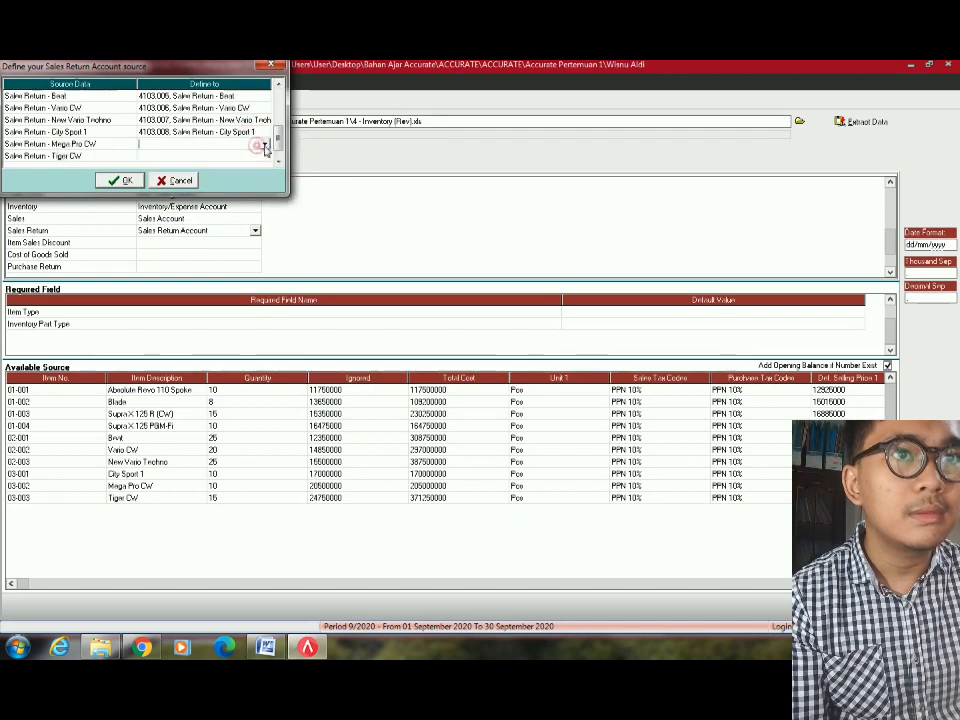
left_click(265, 148)
type("4103.001, Sales Return - Absolute Revo 110 Spoke")
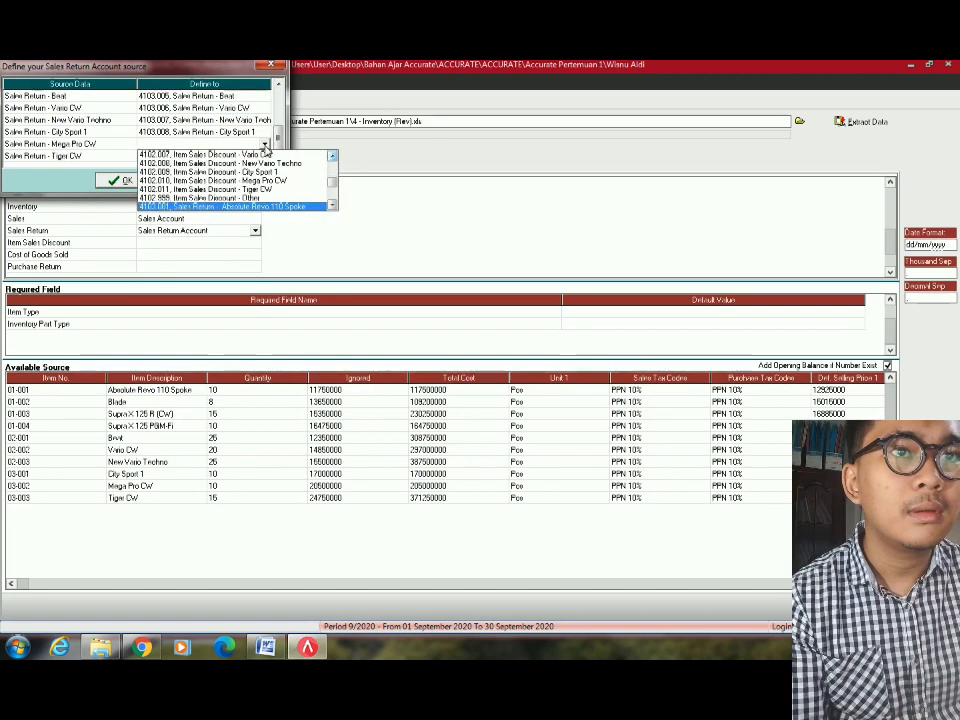
key("Down")
key("Down")
key("Down")
key("Down")
key("Down")
key("Down")
key("Down")
key("Down")
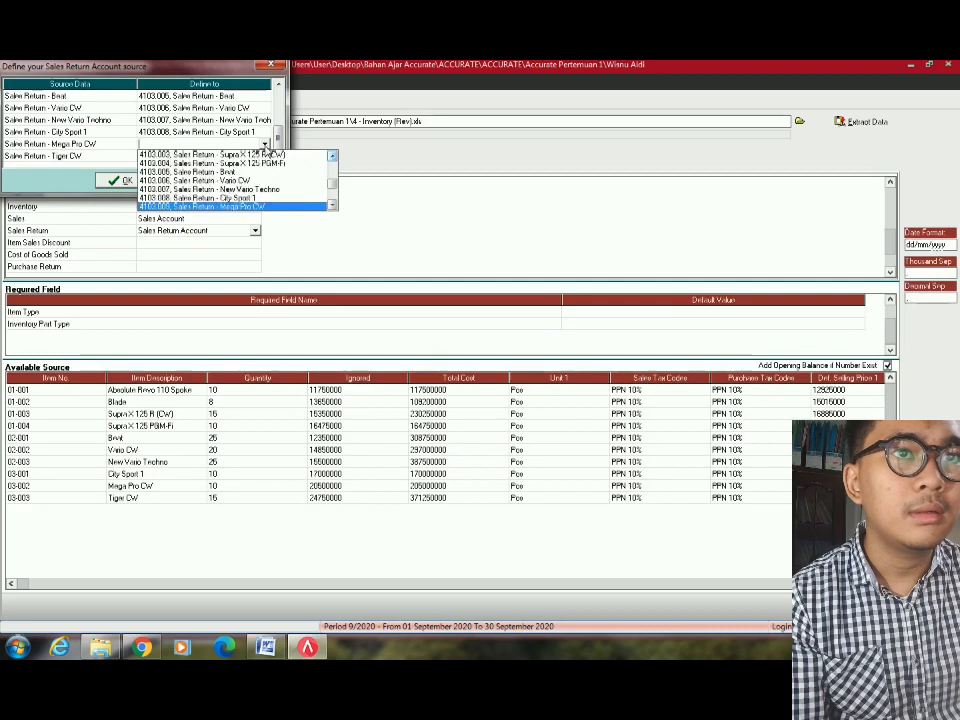
key("Return")
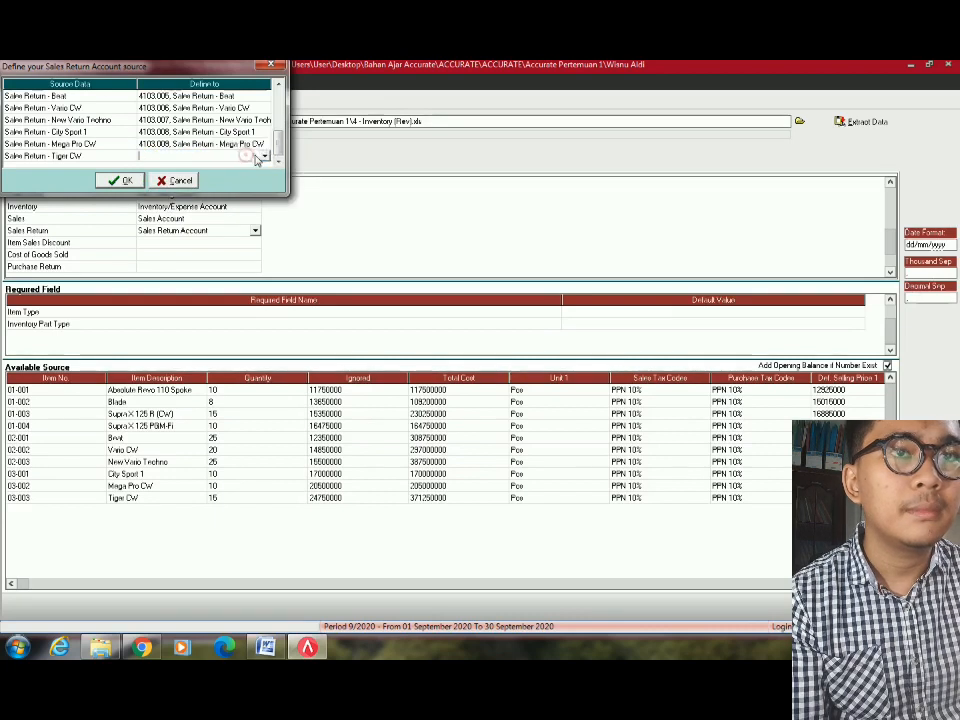
left_click(255, 156)
left_click(266, 156)
key("Down")
key("Down")
key("Down")
key("Down")
key("Down")
key("Down")
key("Down")
key("Down")
key("Down")
key("Down")
key("Down")
key("Down")
key("Down")
key("Down")
key("Down")
key("Down")
key("Down")
key("Down")
key("Down")
key("Down")
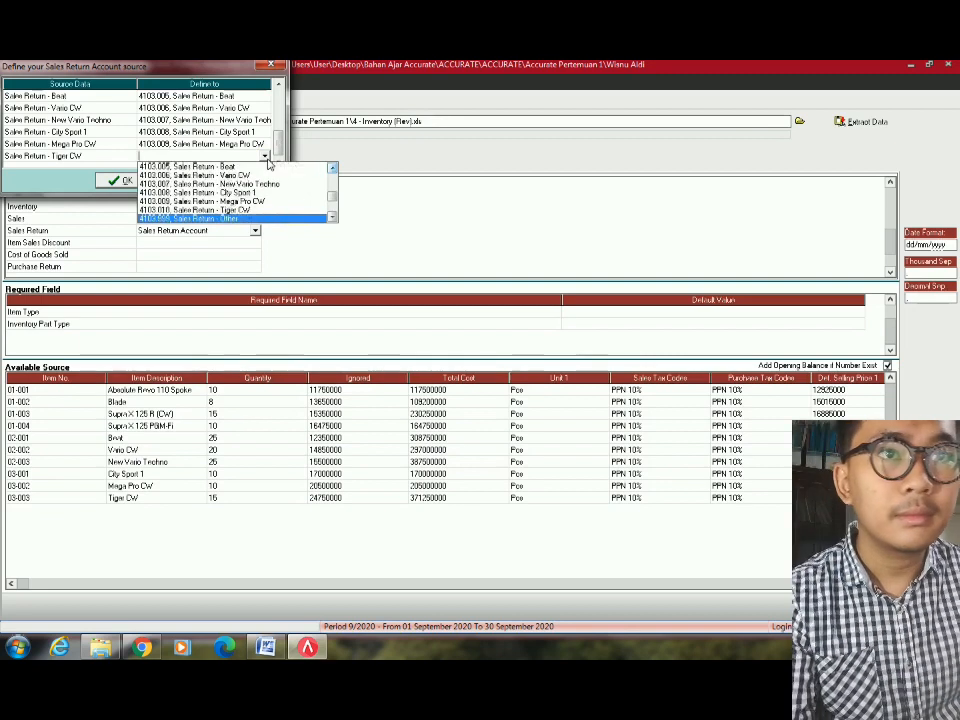
key("Up")
key("Return")
left_click(118, 180)
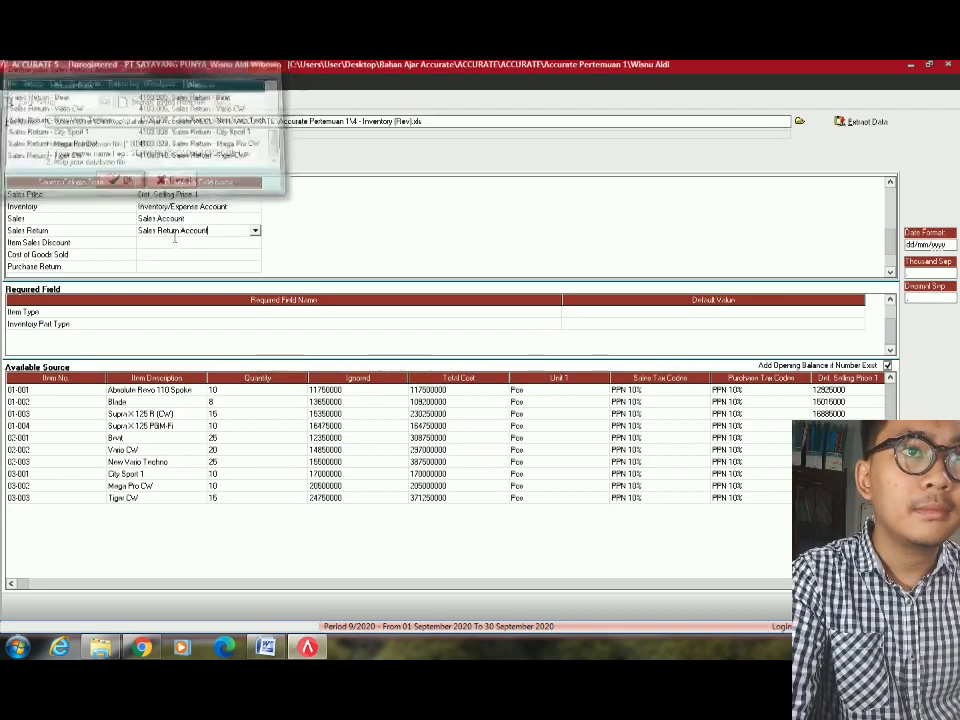
Browse the target field list for the Item Sales Discount column without choosing a field.
left_click(180, 243)
left_click(213, 245)
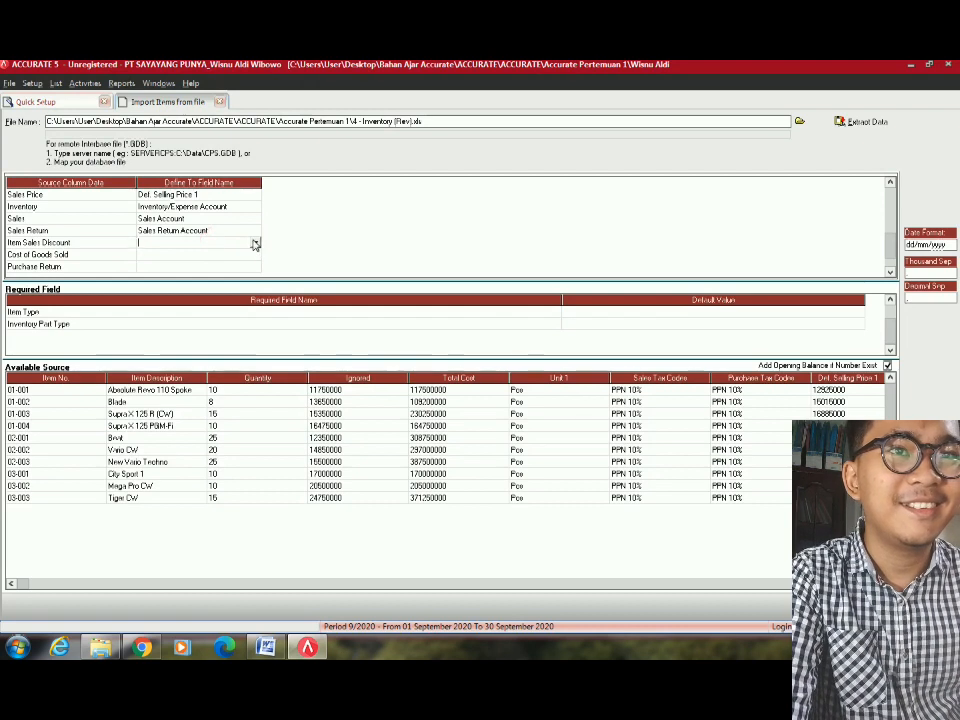
left_click(255, 243)
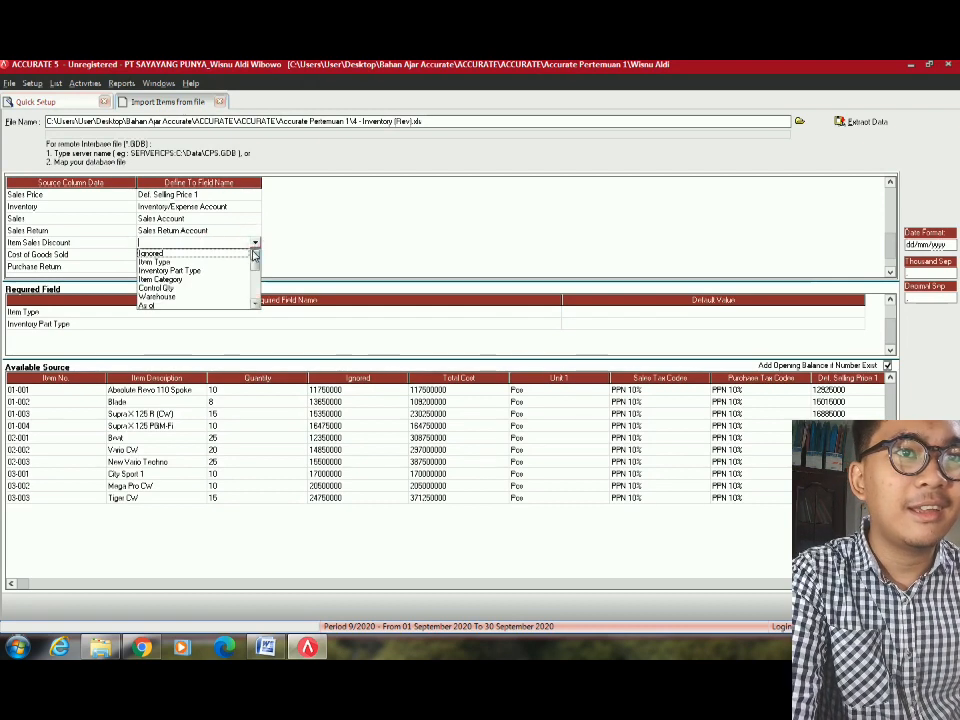
key("Down")
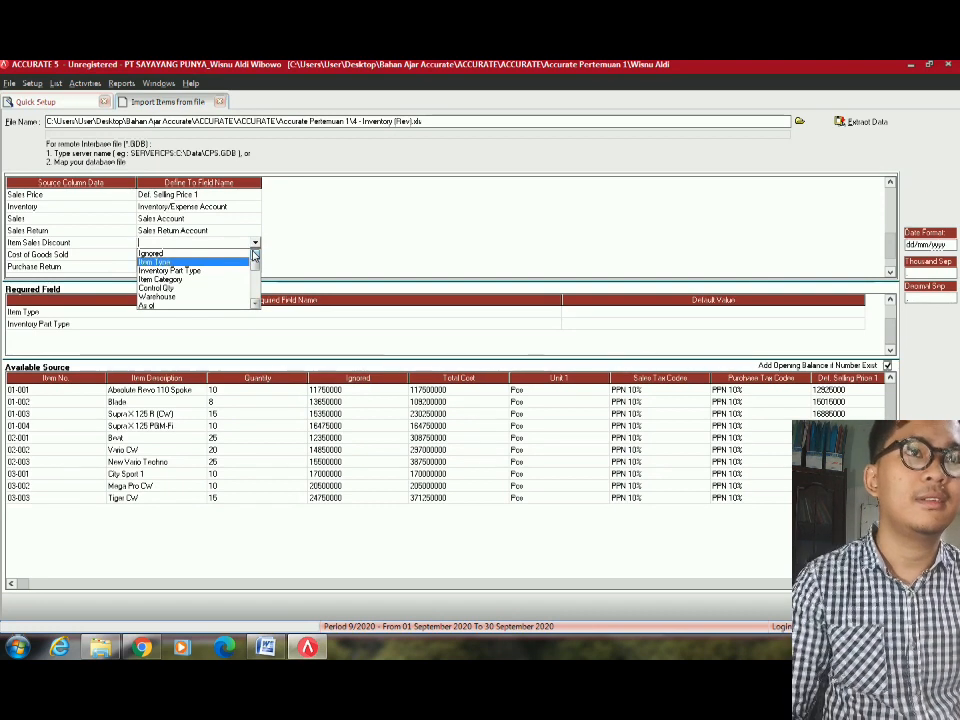
scroll(254, 257, "down", 2)
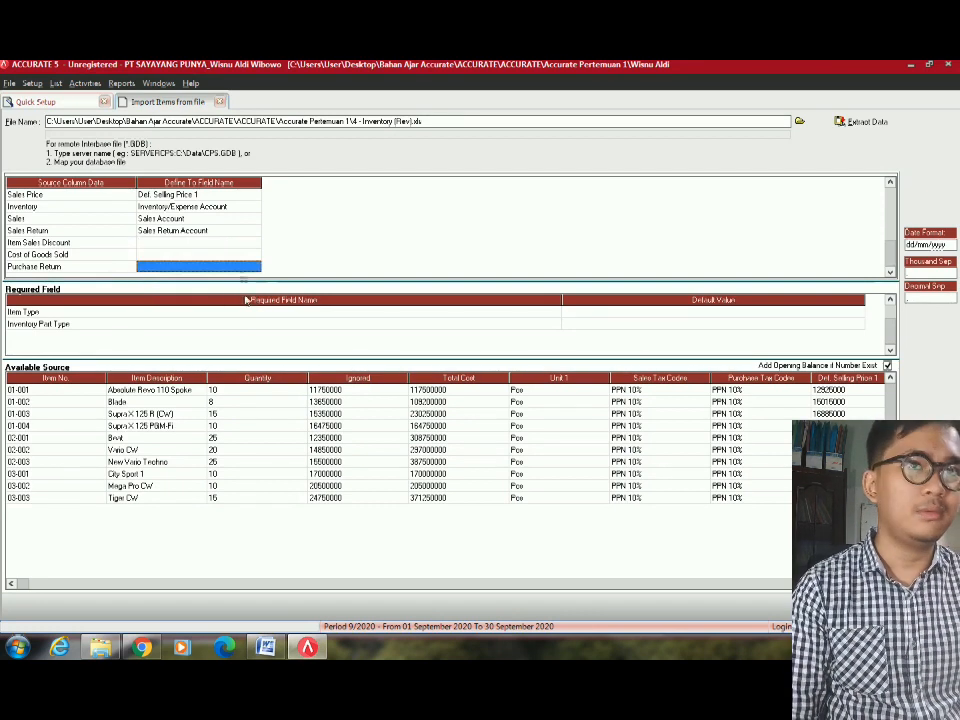
left_click(232, 243)
Reopen the Item Sales Discount field list and scroll down to Item Sales Disc. Account.
left_click(232, 242)
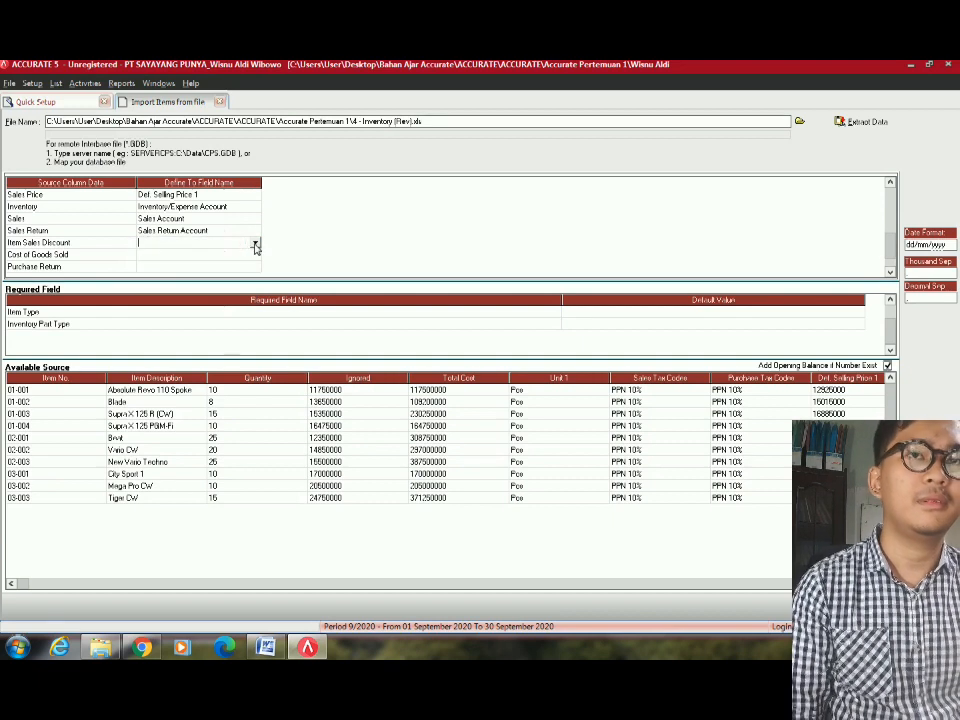
left_click(255, 243)
scroll(256, 285, "down", 4)
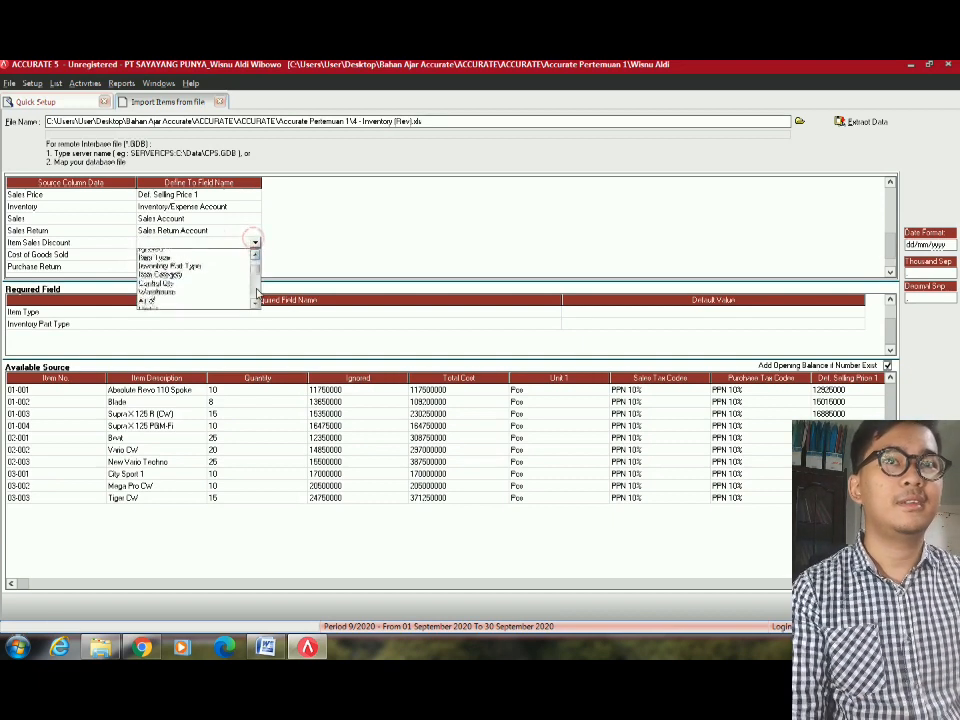
scroll(257, 290, "down", 2)
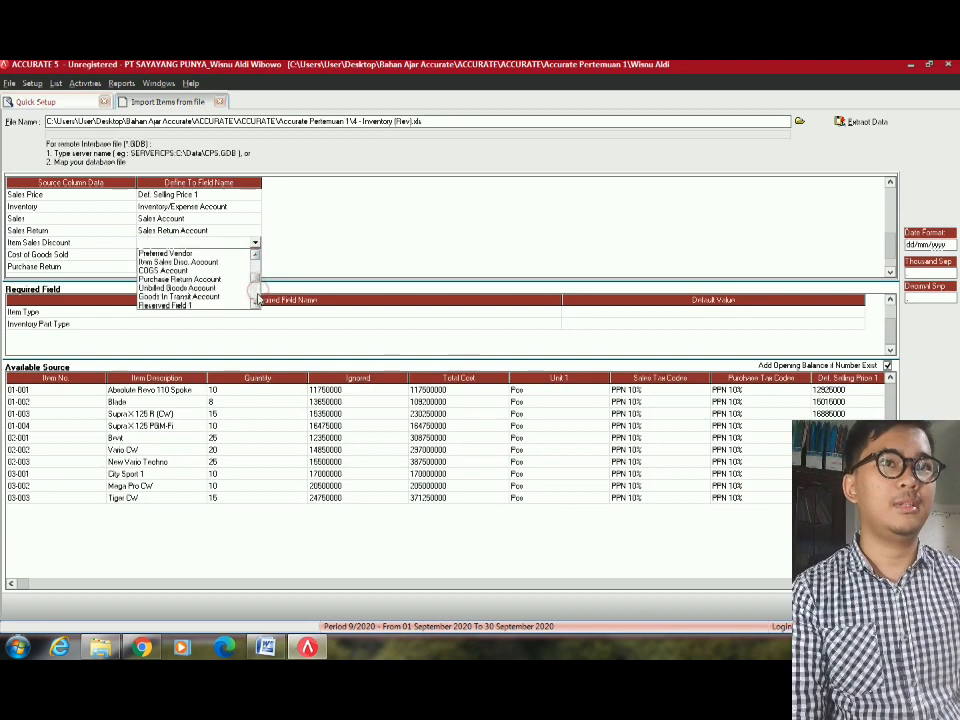
scroll(257, 297, "down", 8)
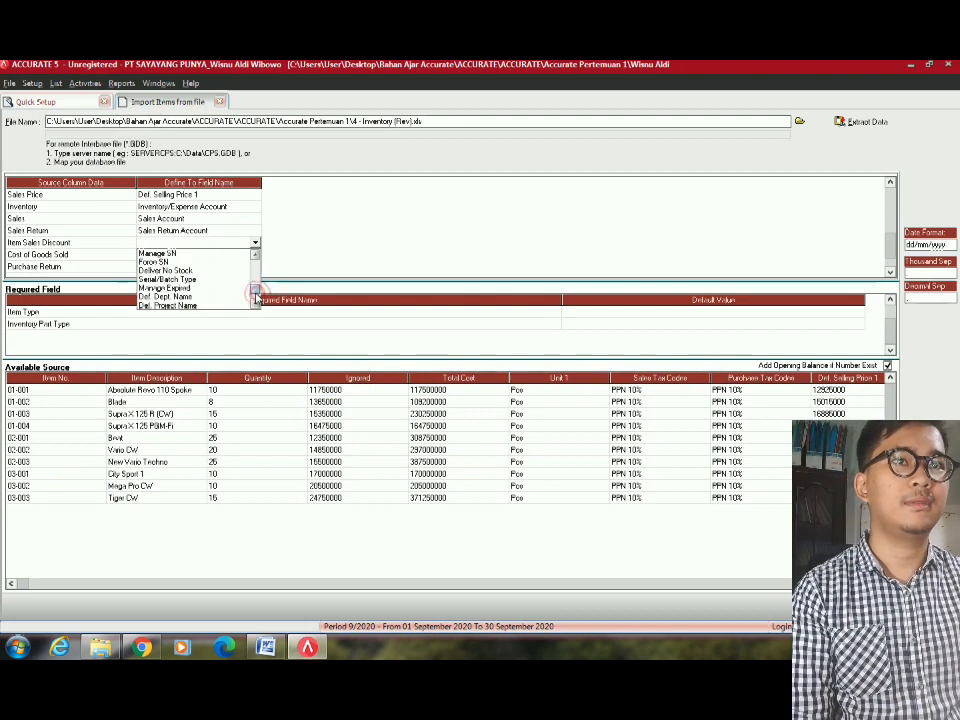
left_click_drag(256, 295, 256, 265)
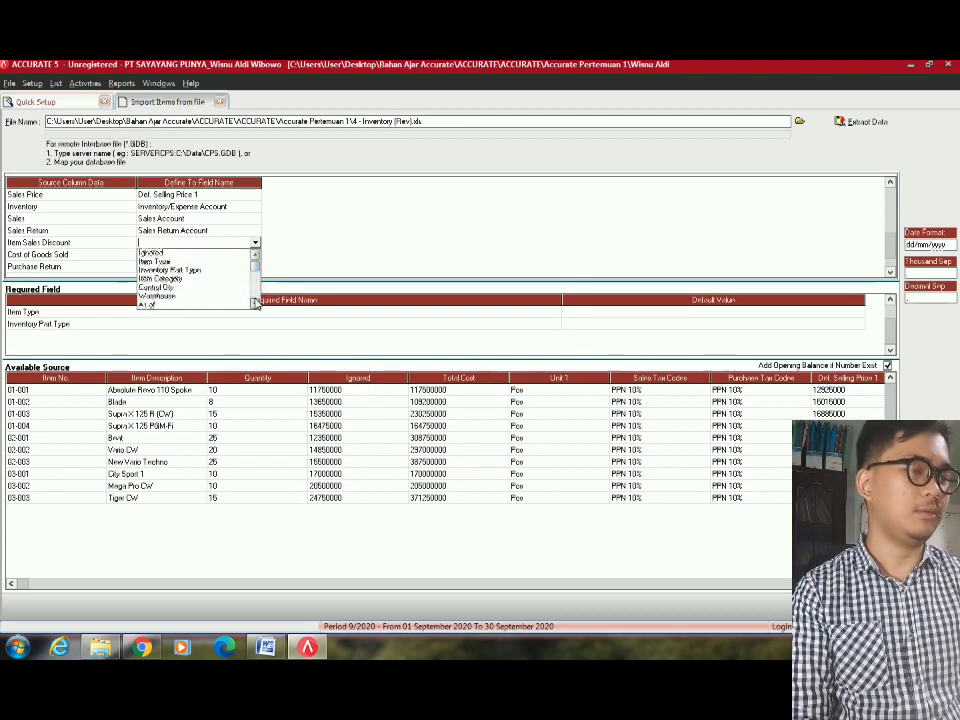
scroll(255, 300, "down", 3)
scroll(255, 302, "down", 2)
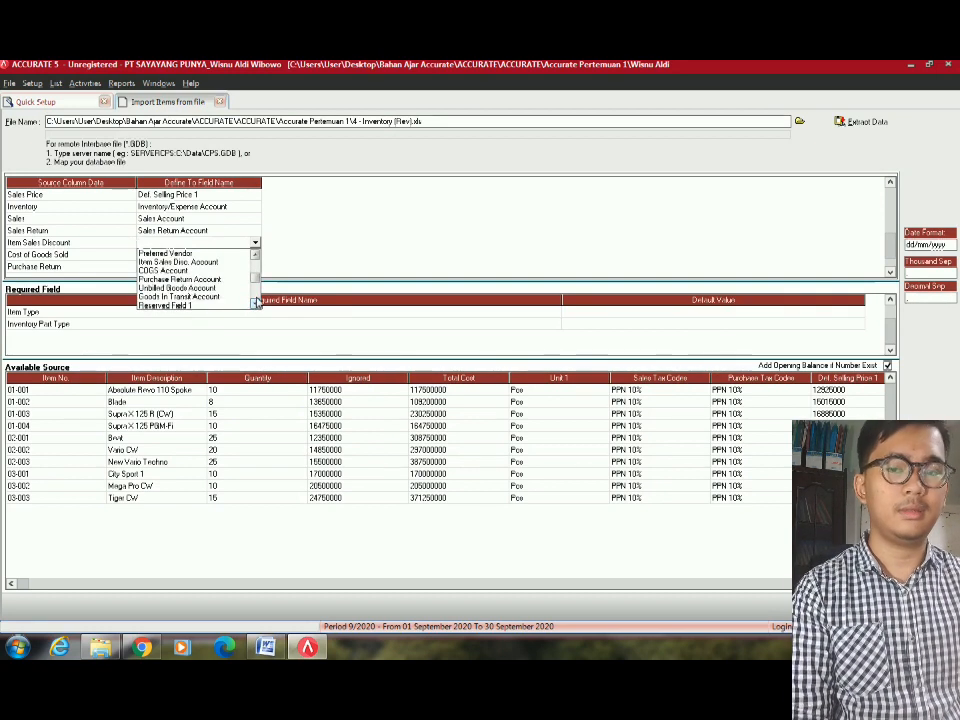
scroll(256, 302, "down", 5)
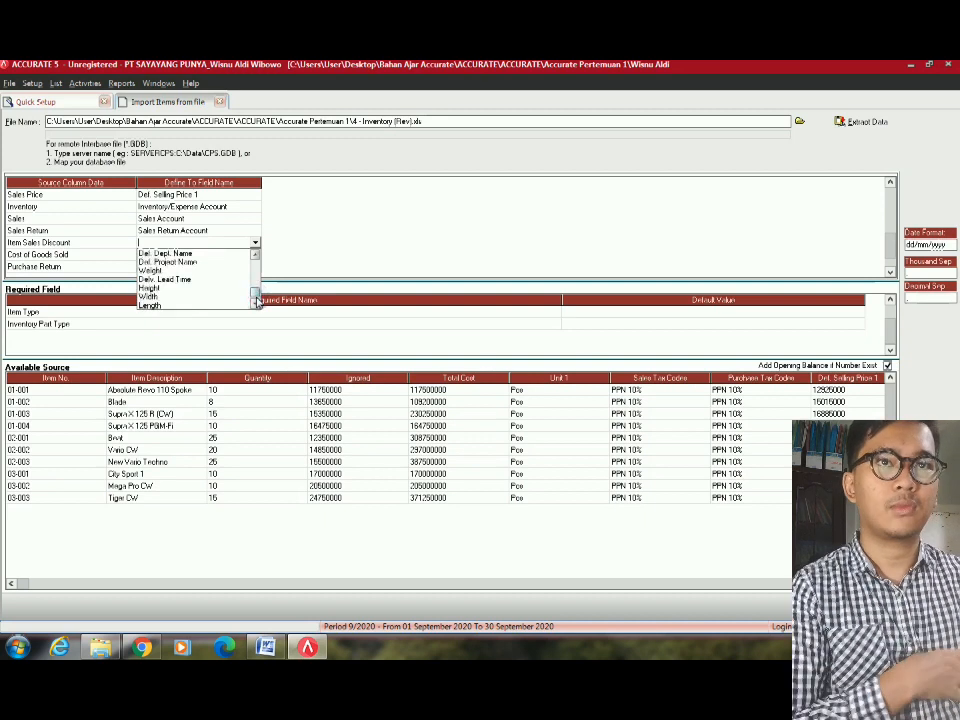
left_click(255, 254)
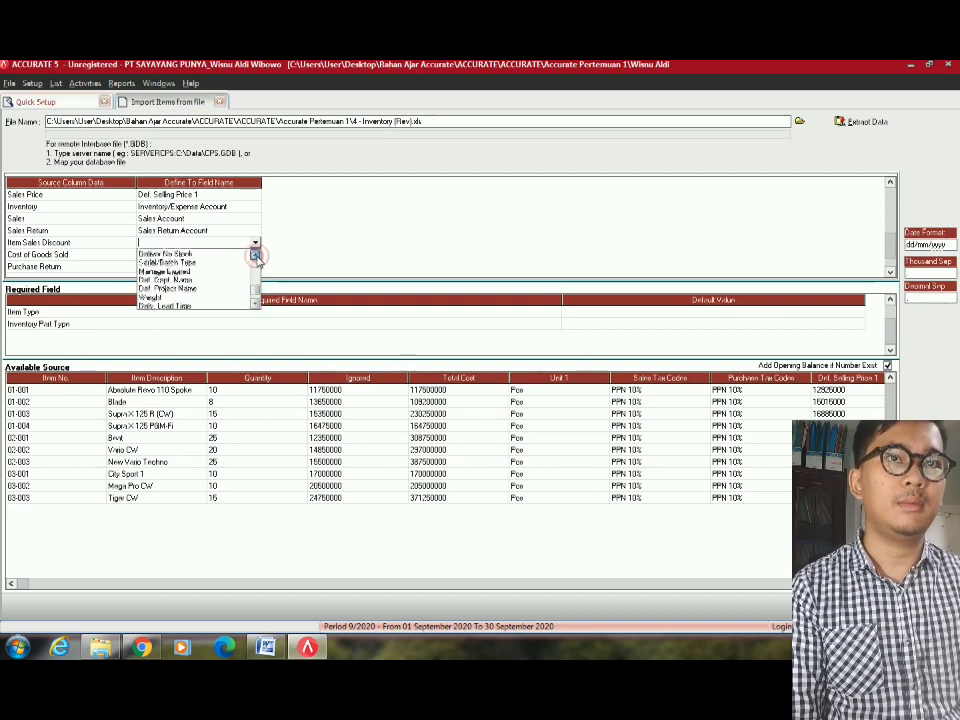
left_click(256, 255)
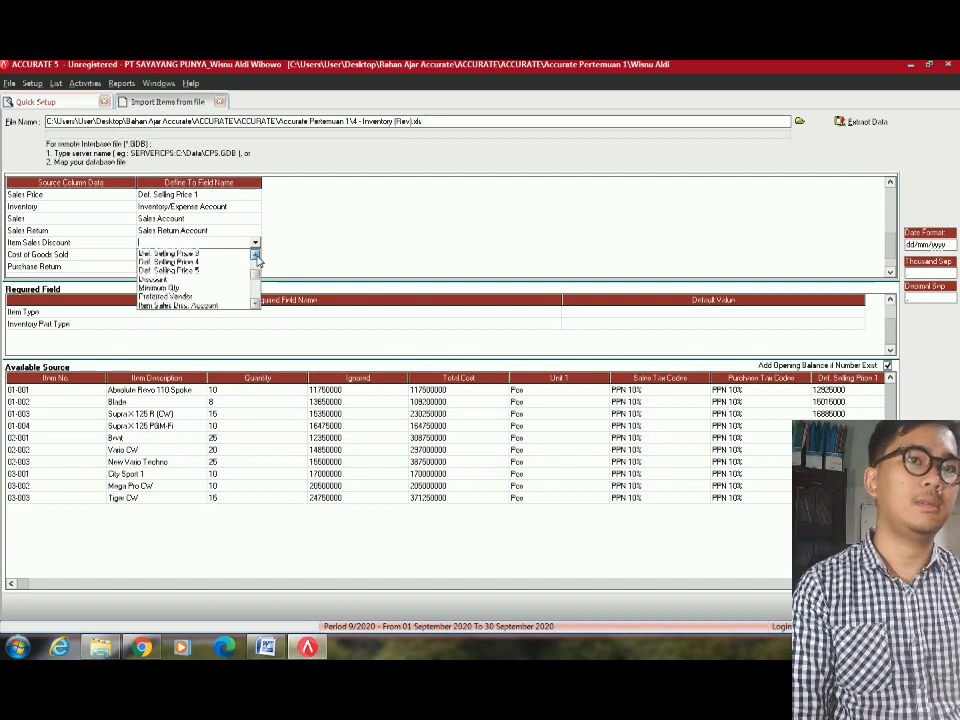
Map Item Sales Discount to Item Sales Disc. Account and give Absolute Revo 110 and Blade 4102 discount accounts.
left_click(214, 298)
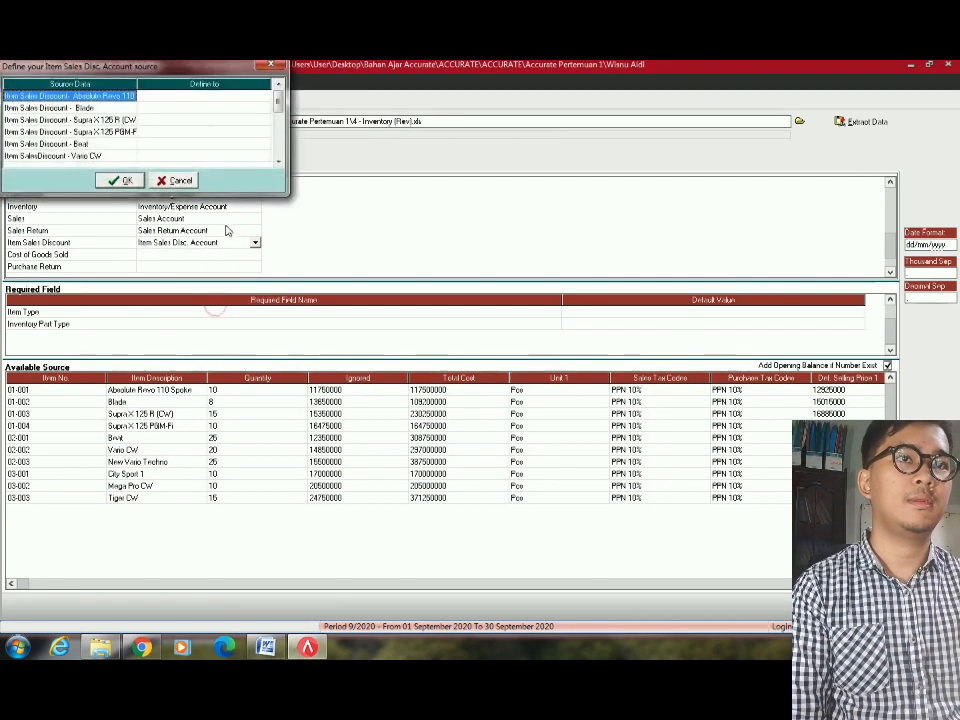
left_click(255, 100)
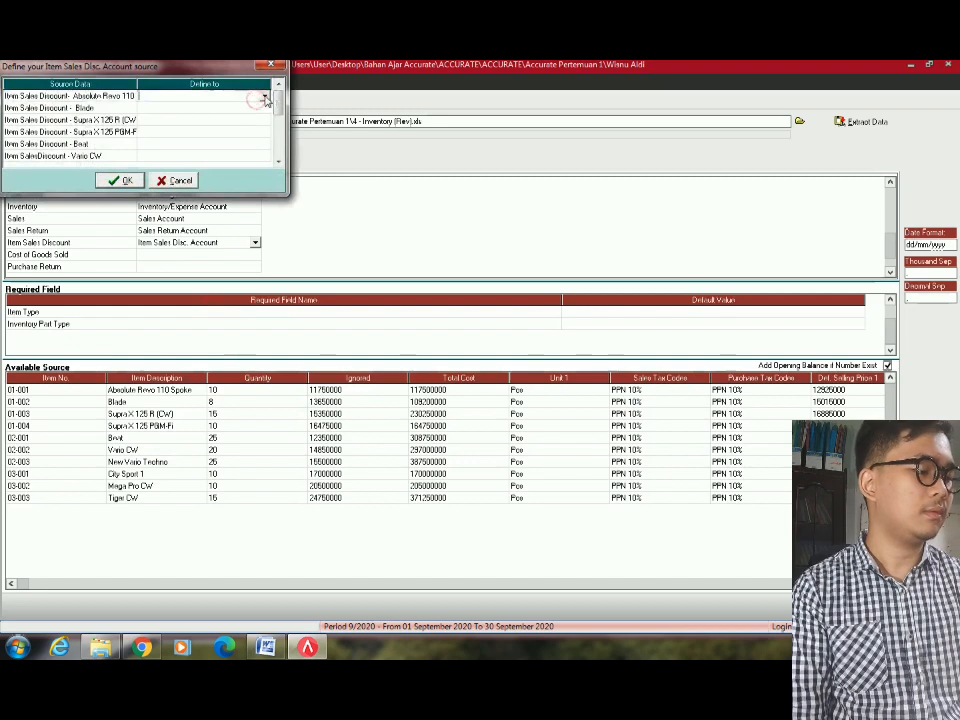
left_click(265, 98)
type("4102.001, Item Sales Discount - Absolute Revo 110 Spoke")
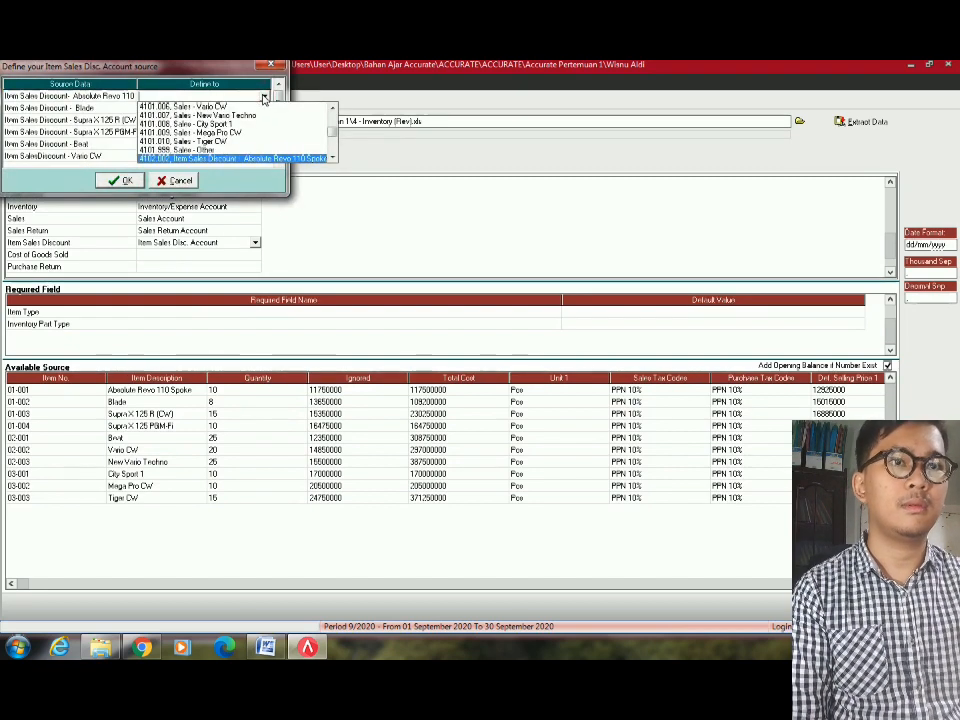
key("Return")
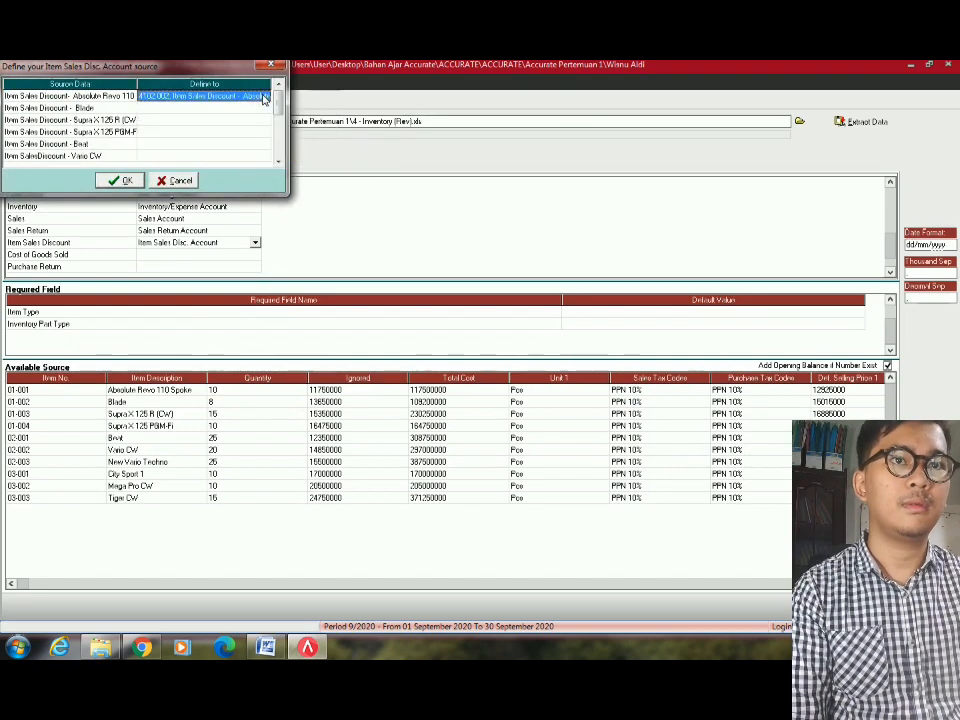
left_click(228, 108)
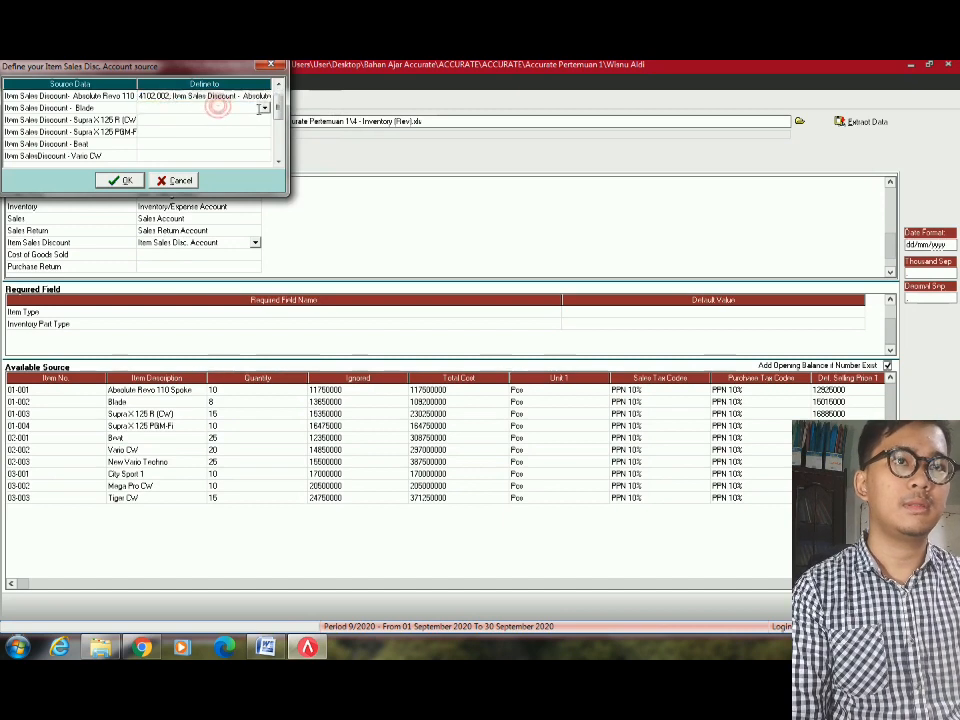
left_click(265, 107)
type("4102.002, Item Sales Discount - Absolute Revo 110 Spoke")
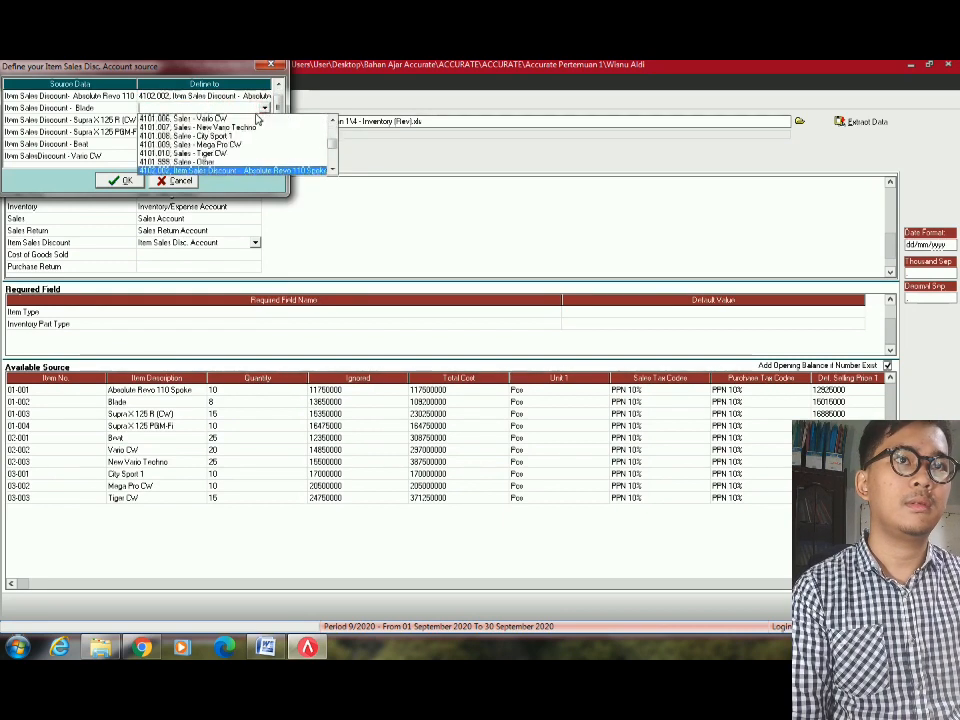
key("Return")
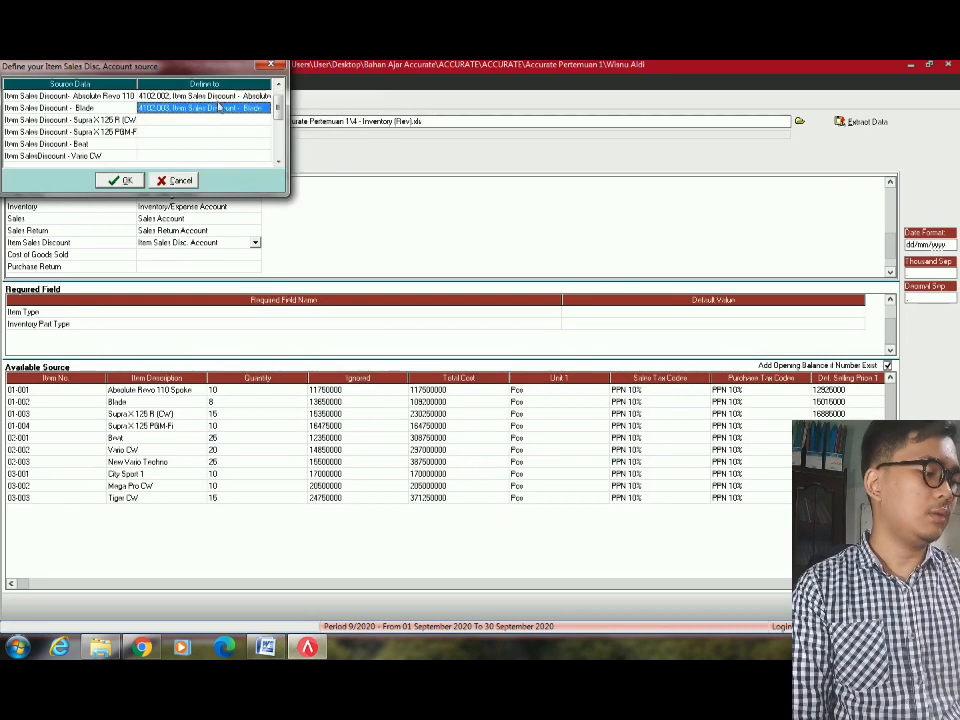
Assign 4102 discount accounts to Supra X 125 R and the fourth item (4102.004).
left_click(240, 120)
left_click(264, 120)
type("4102.003")
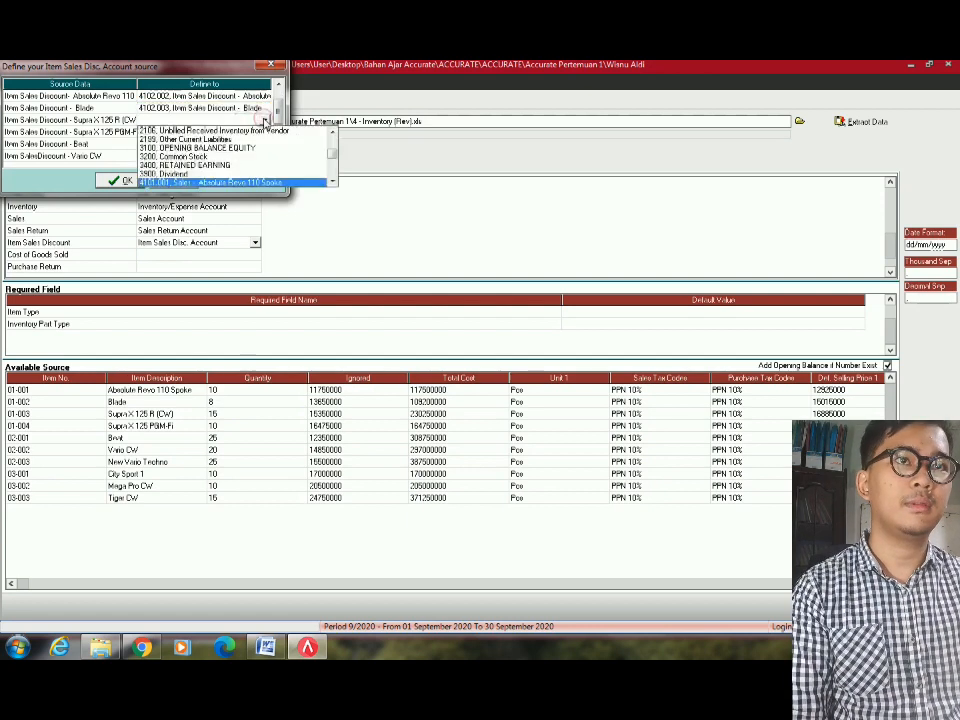
key("Down")
key("Down")
key("Up")
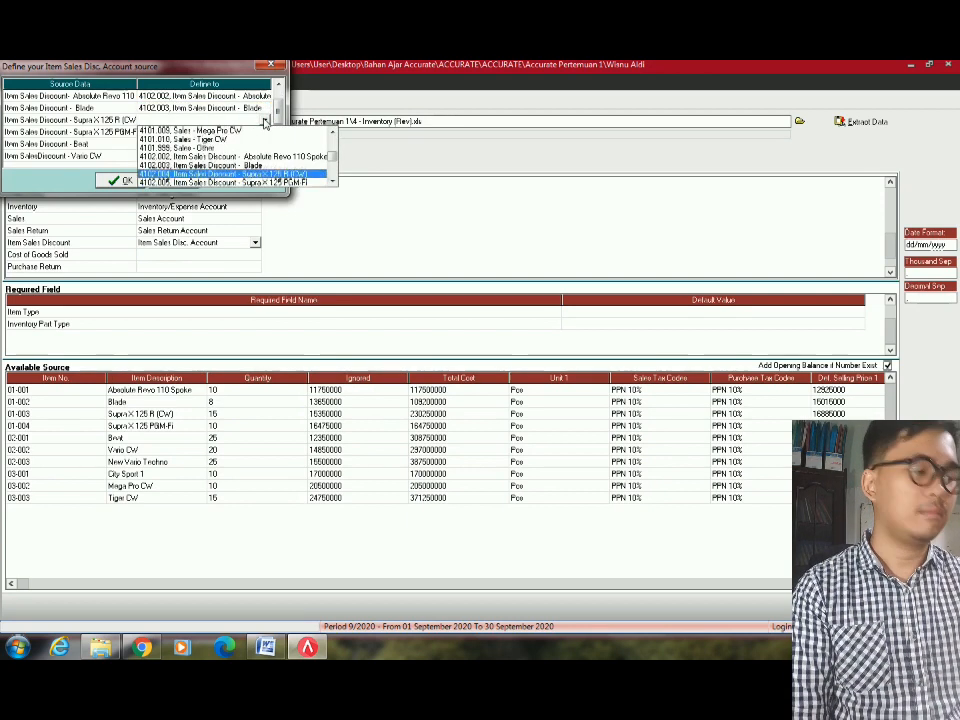
key("Return")
left_click(263, 132)
left_click(263, 132)
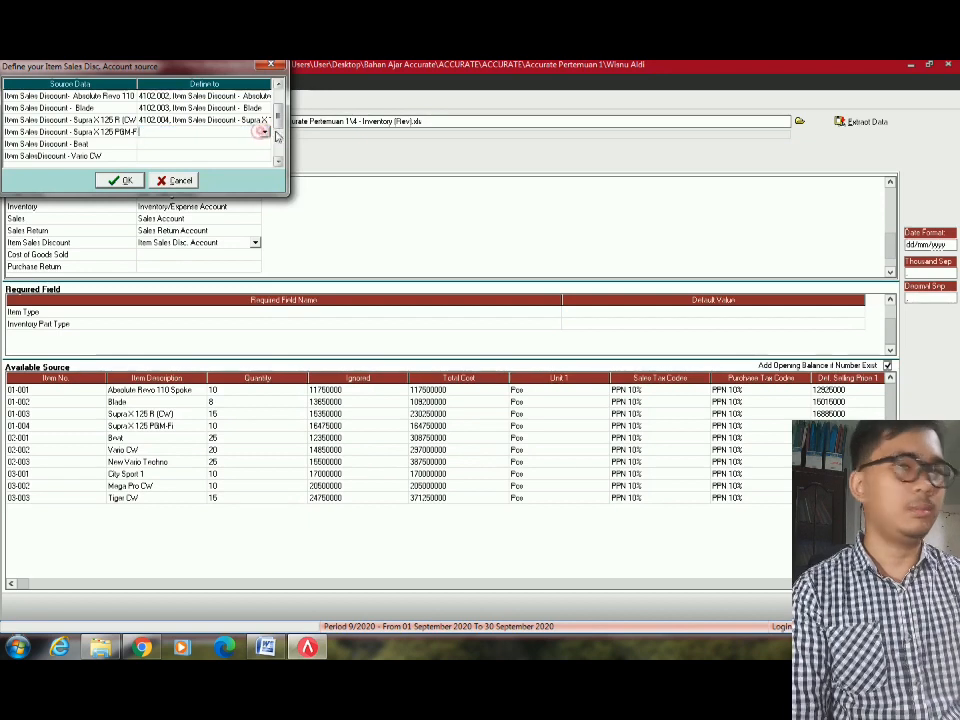
left_click(264, 132)
type("4102.002. Item Sales Discount - Absolute Revo 110 Spoke")
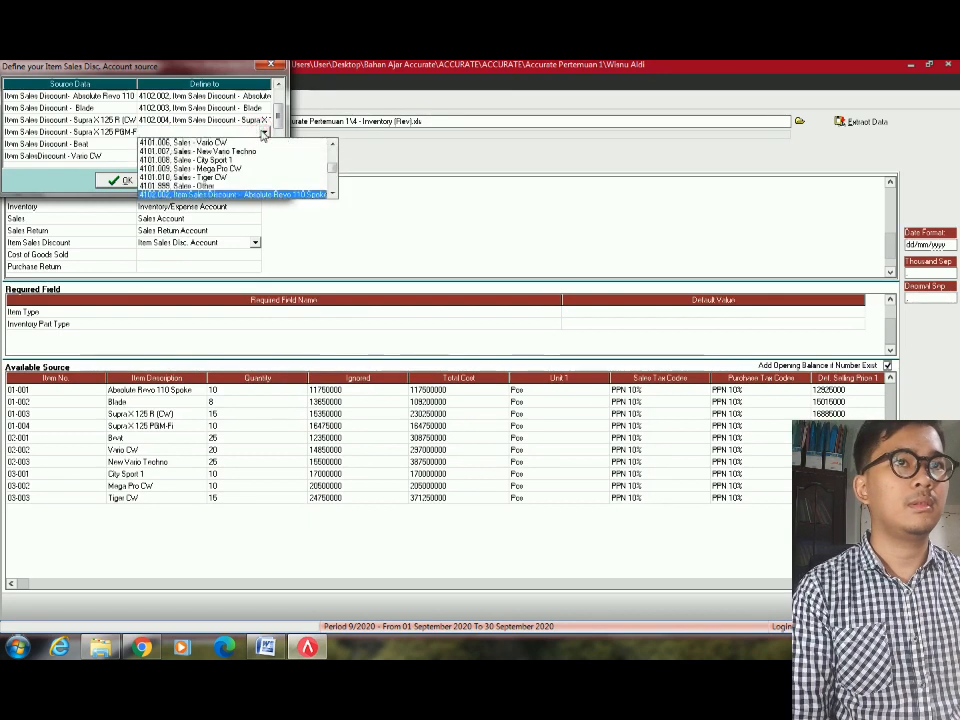
key("Down")
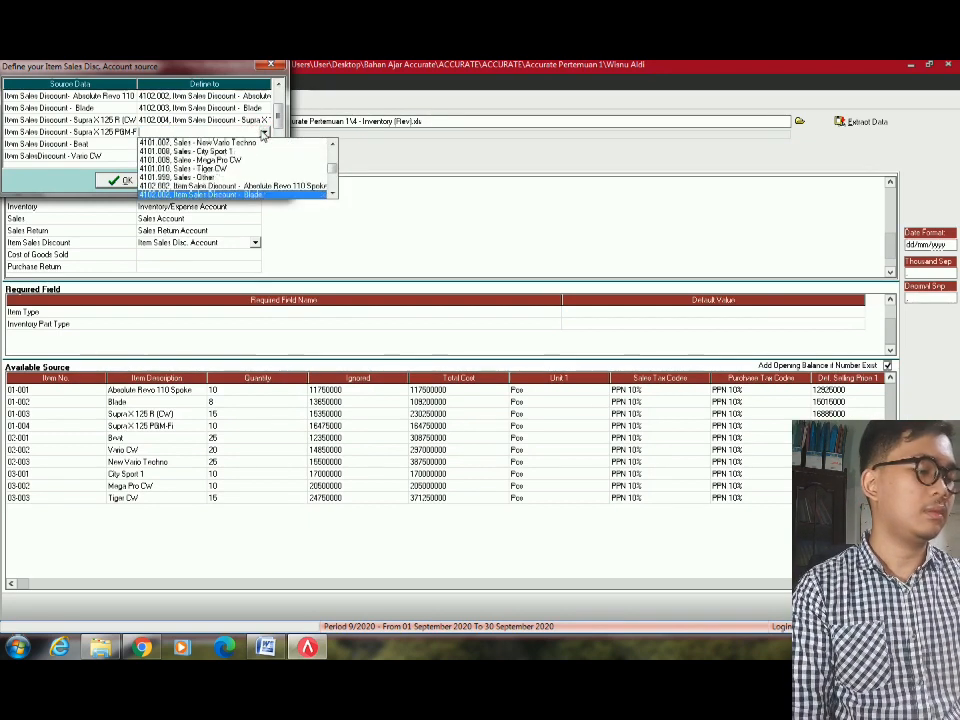
key("Down")
key("Return")
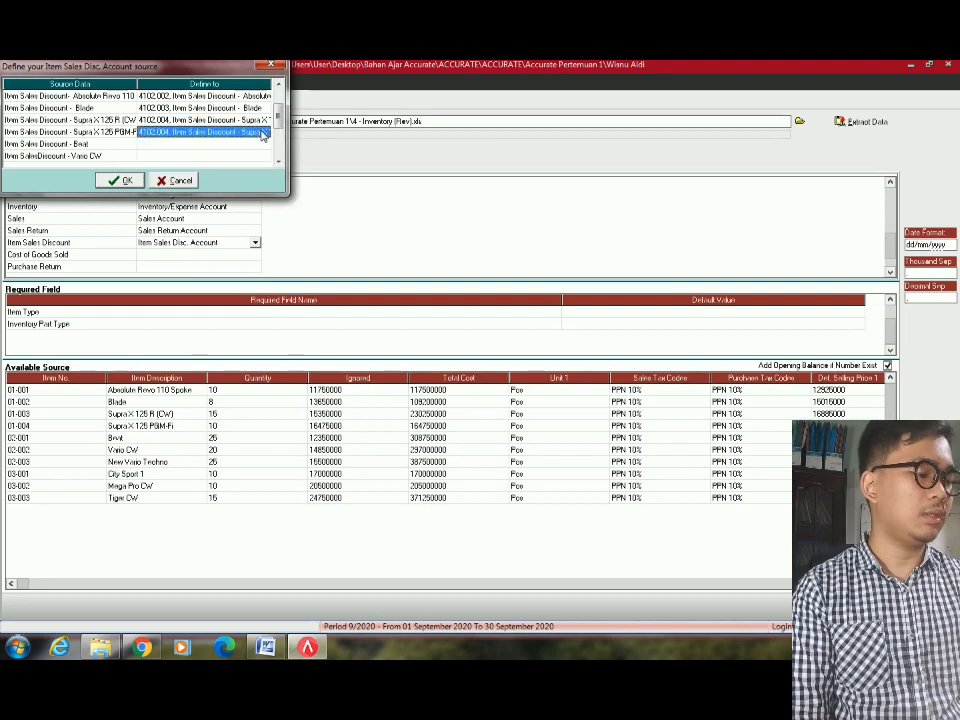
Assign discount accounts 4102.005 to the fifth item, 4102.007 to Vario CW, 4102.008 to New Vario Techno.
left_click(265, 145)
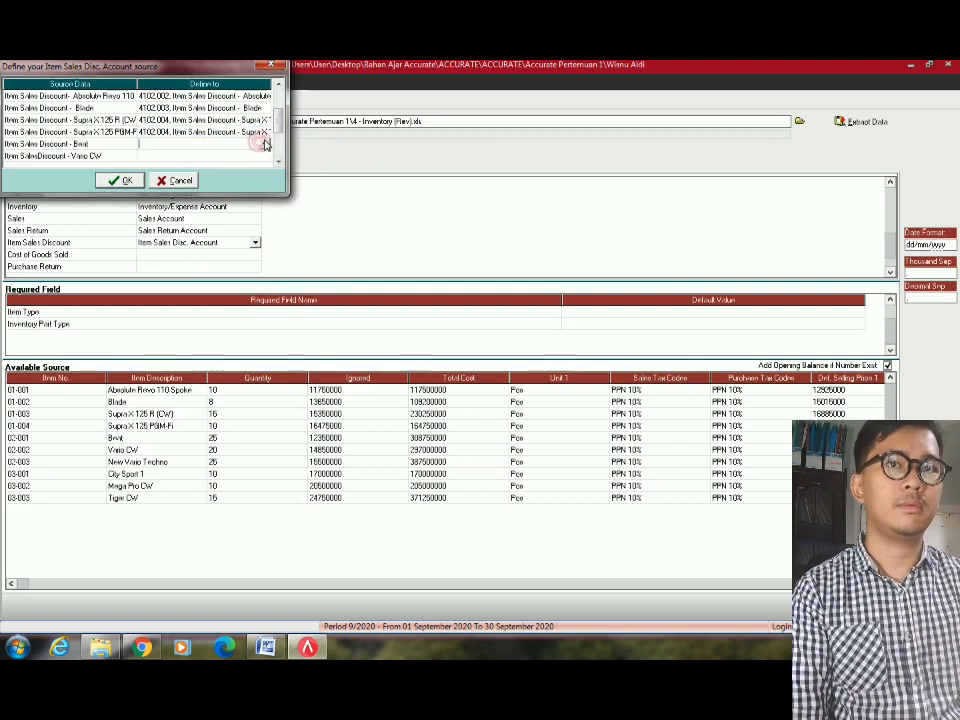
left_click(265, 145)
type("4102")
key("Down")
key("Down")
key("Down")
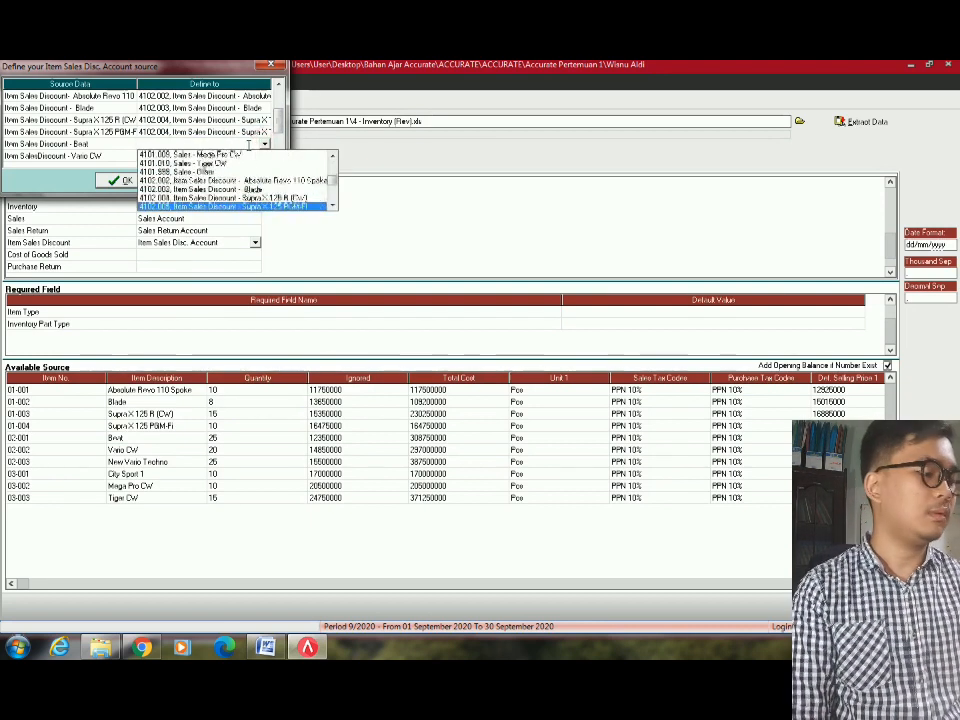
key("Return")
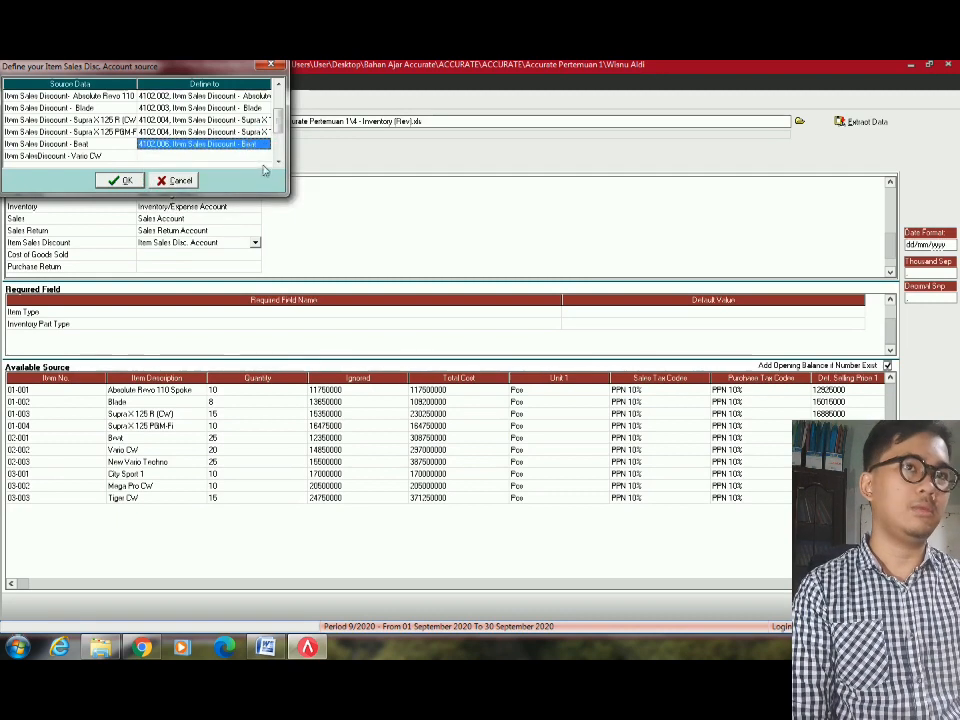
left_click(262, 156)
left_click(266, 157)
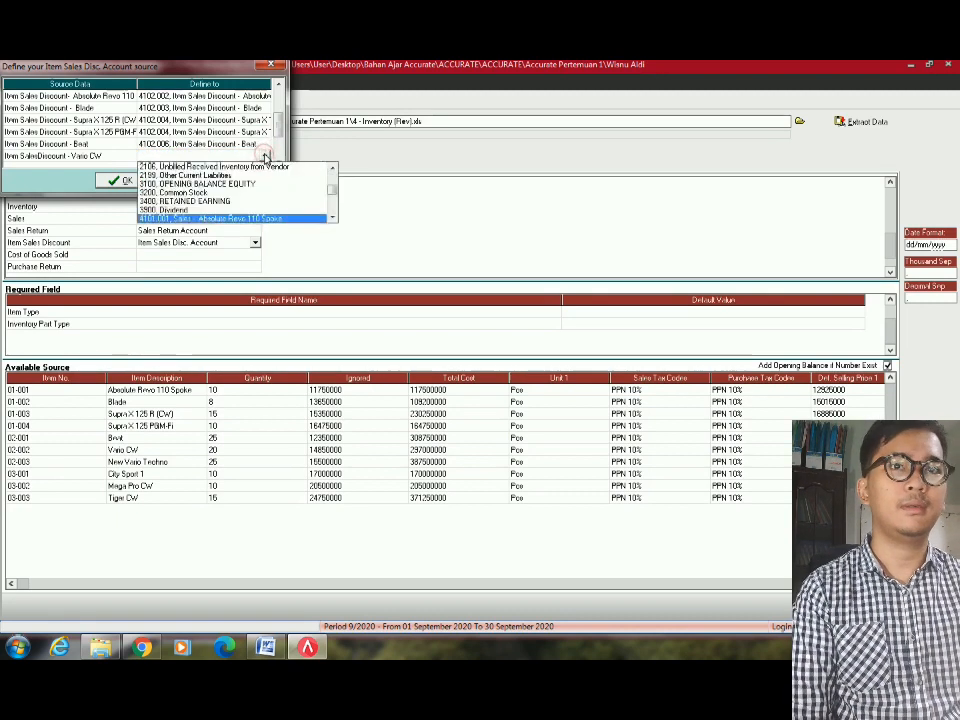
type("4102")
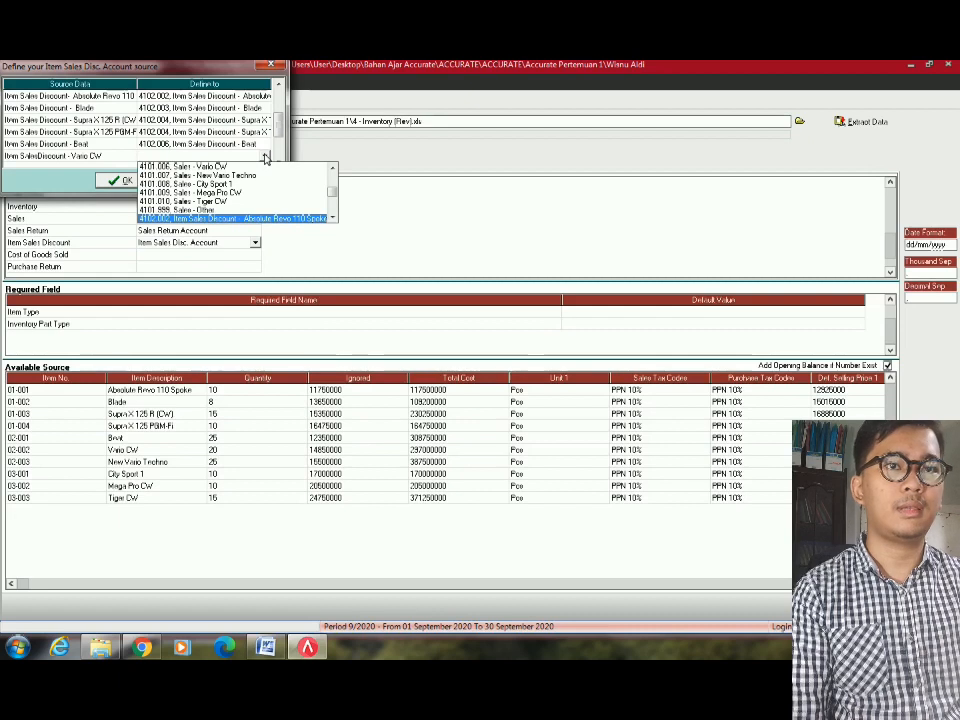
type(".007")
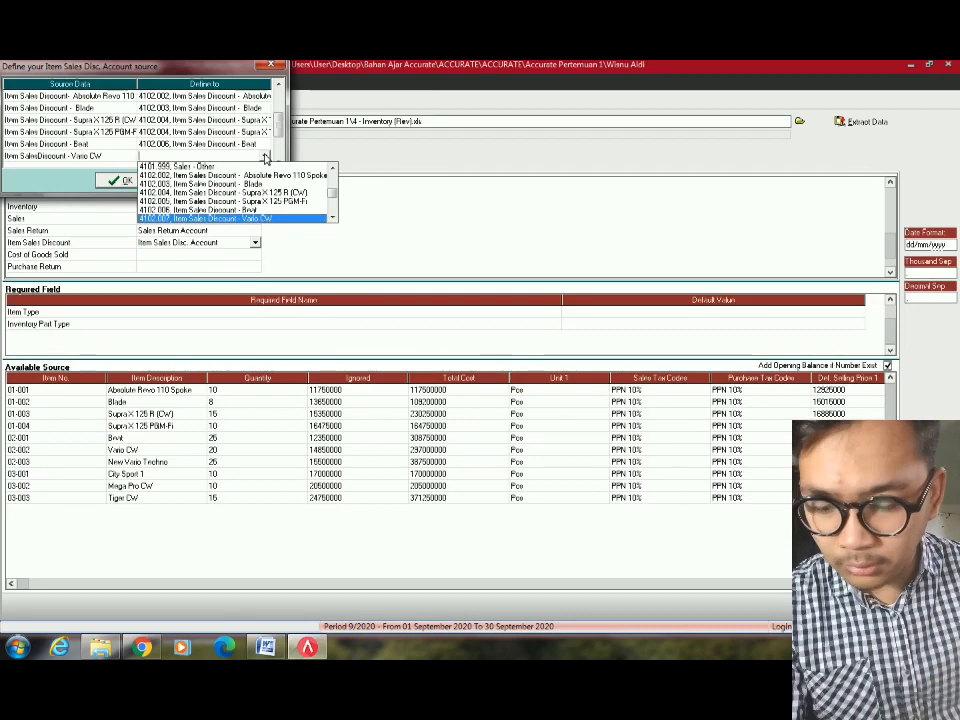
key("Return")
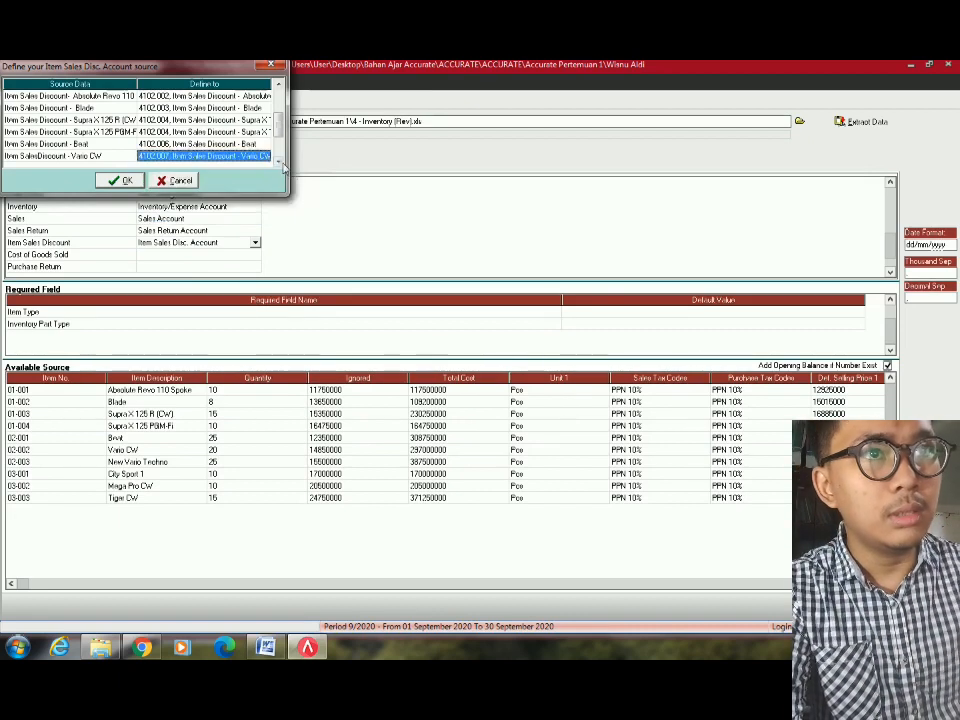
key("Down")
key("Down")
key("Down")
key("Down")
left_click(258, 120)
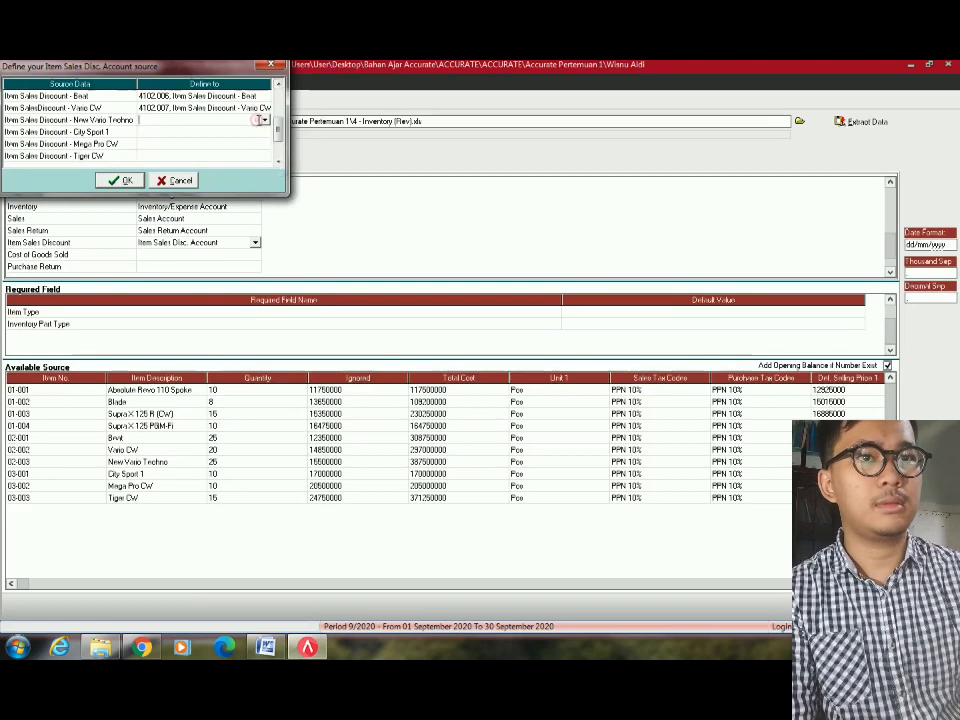
left_click(264, 121)
type("4102")
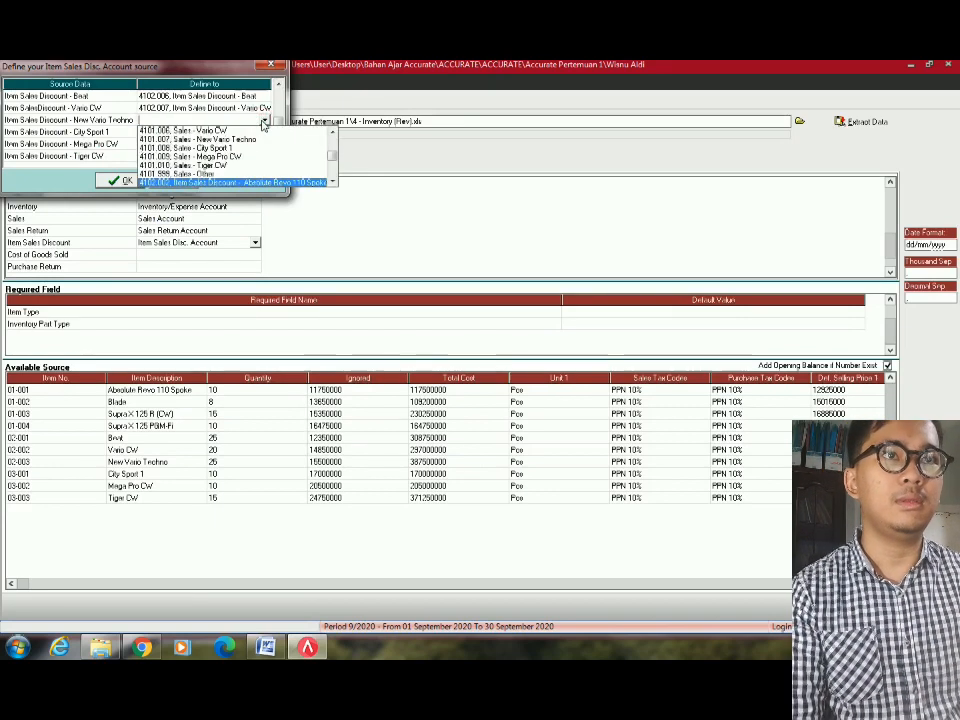
type(".008")
key("Return")
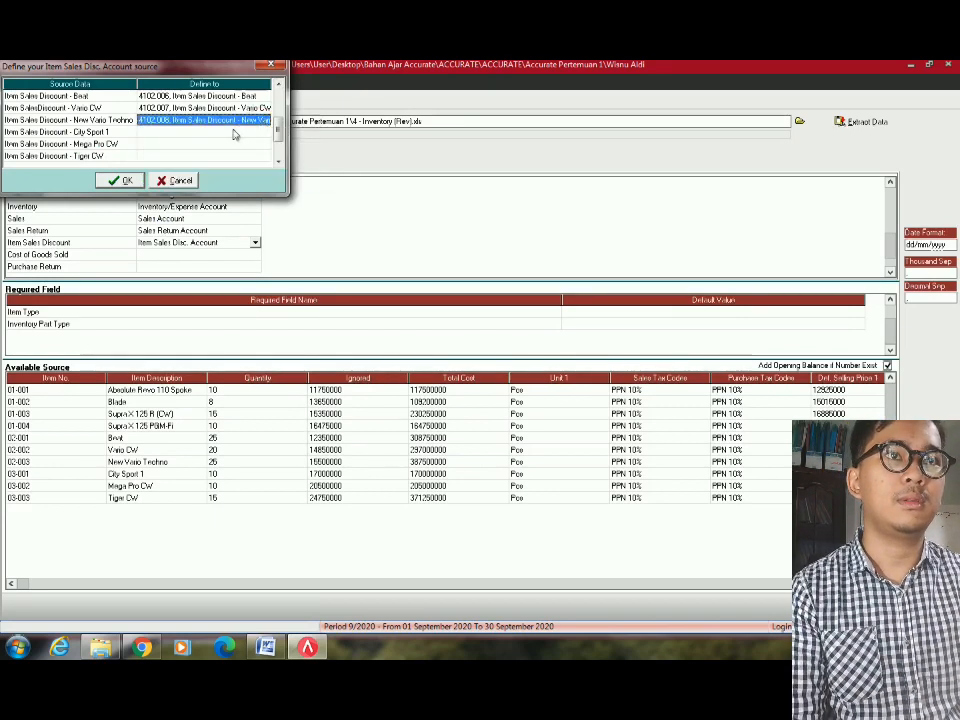
Assign 4102.009 to City Sport 1, 4102.010 to Mega Pro CW, 4102.011 to Tiger CW, and accept.
left_click(265, 133)
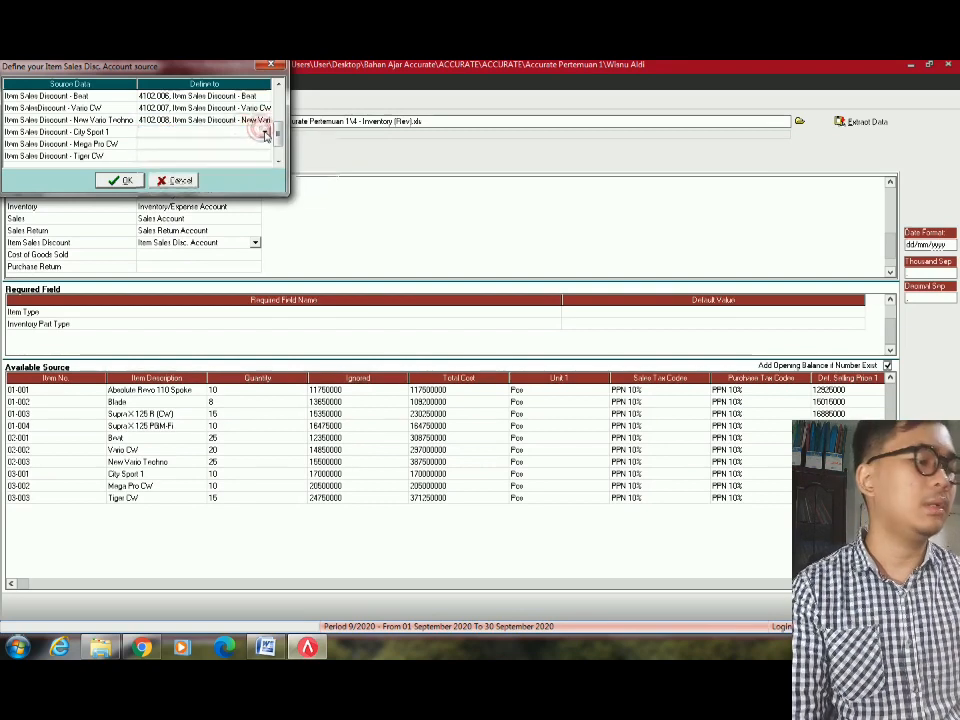
left_click(265, 133)
type("4102")
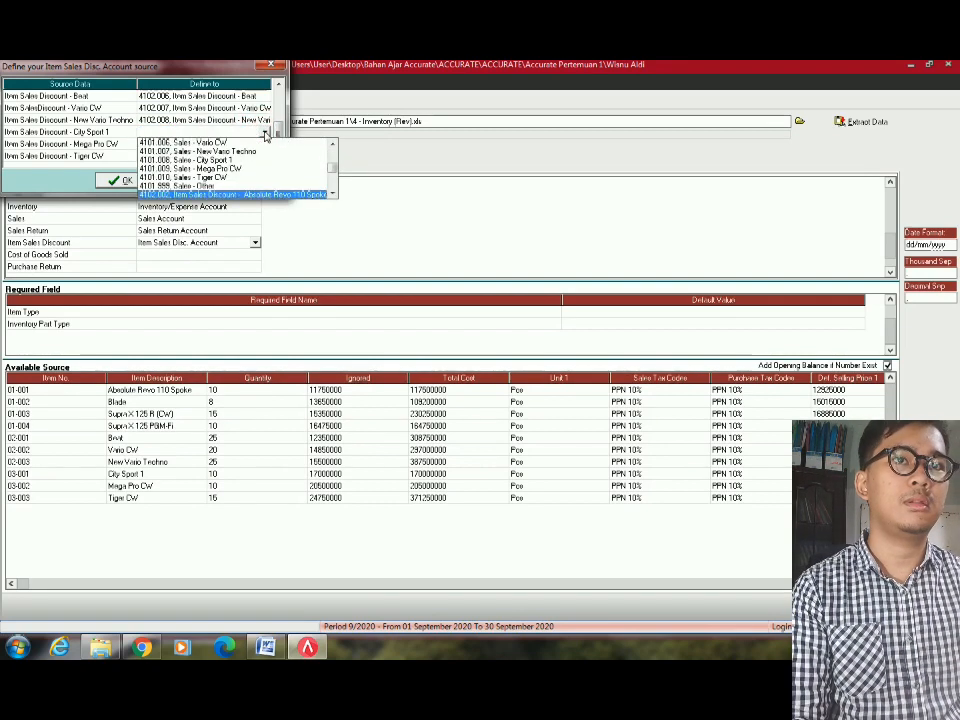
type(".009")
key("Return")
left_click(265, 144)
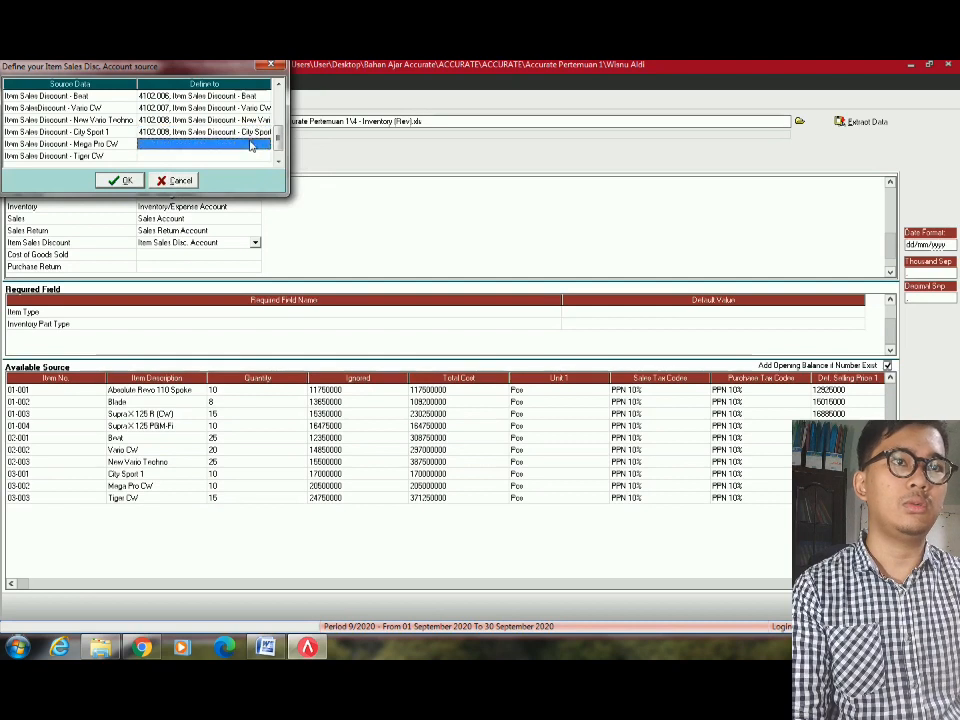
left_click(268, 145)
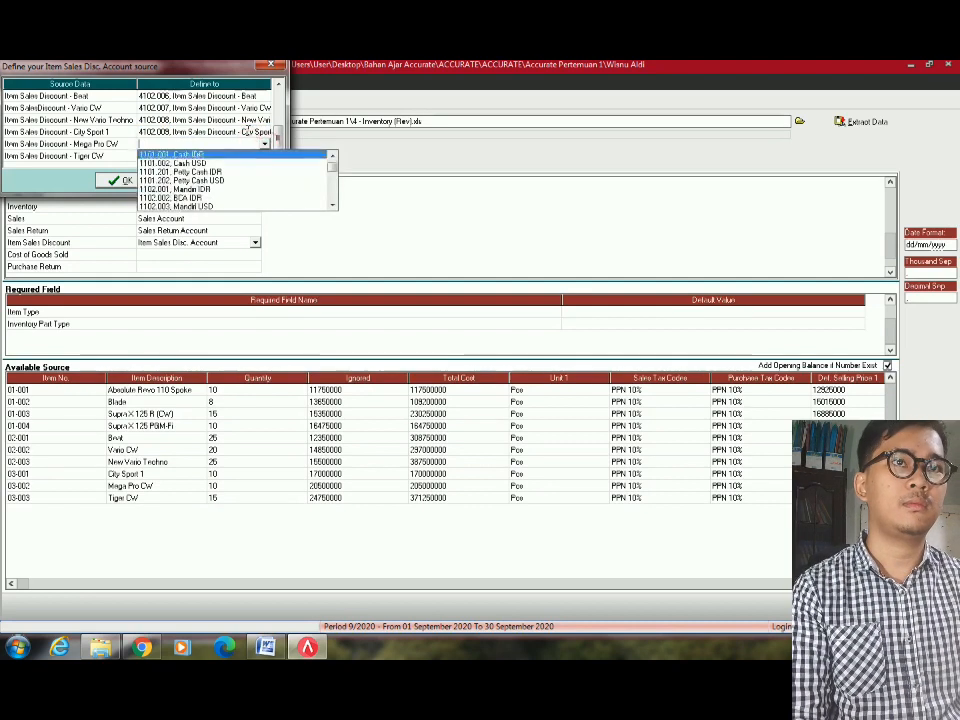
type("4102")
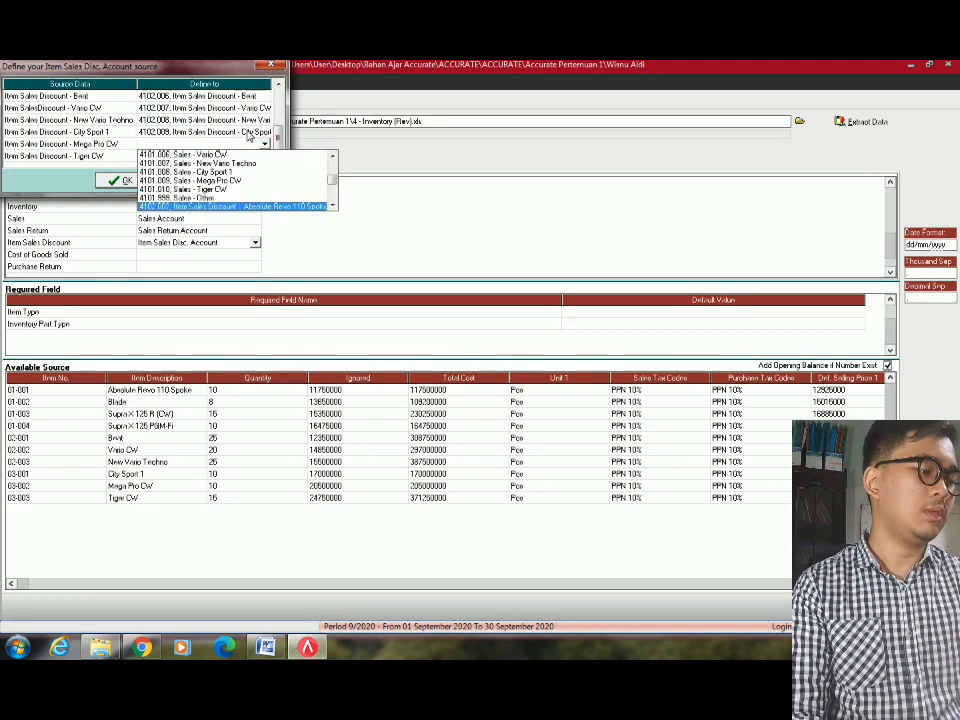
type(".010, Item Sales Discount - Mega Pro")
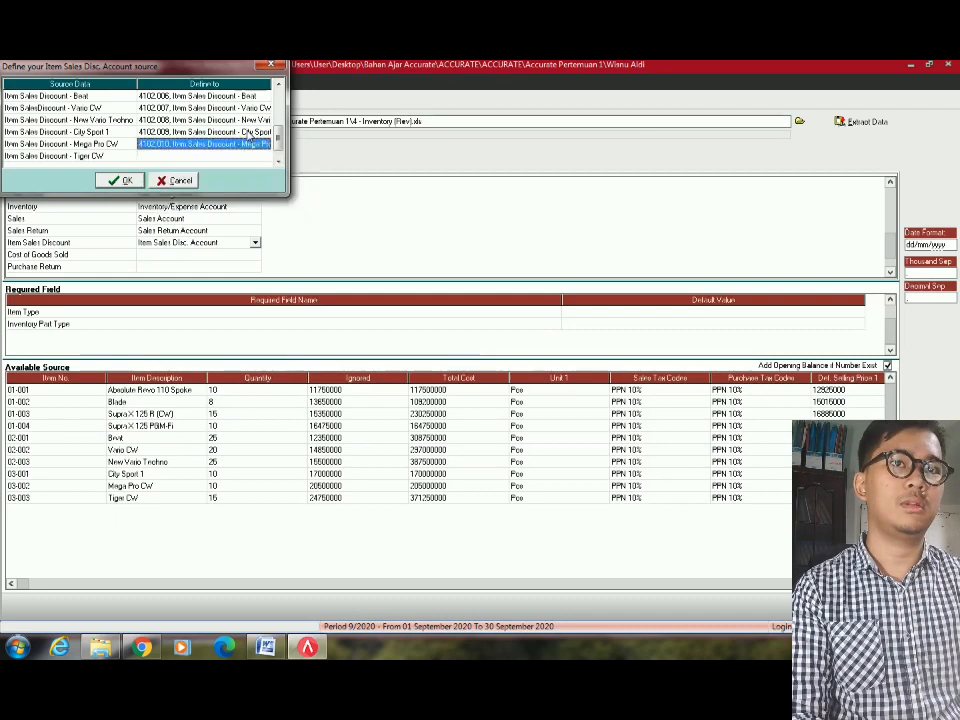
key("Return")
left_click(220, 156)
left_click(265, 157)
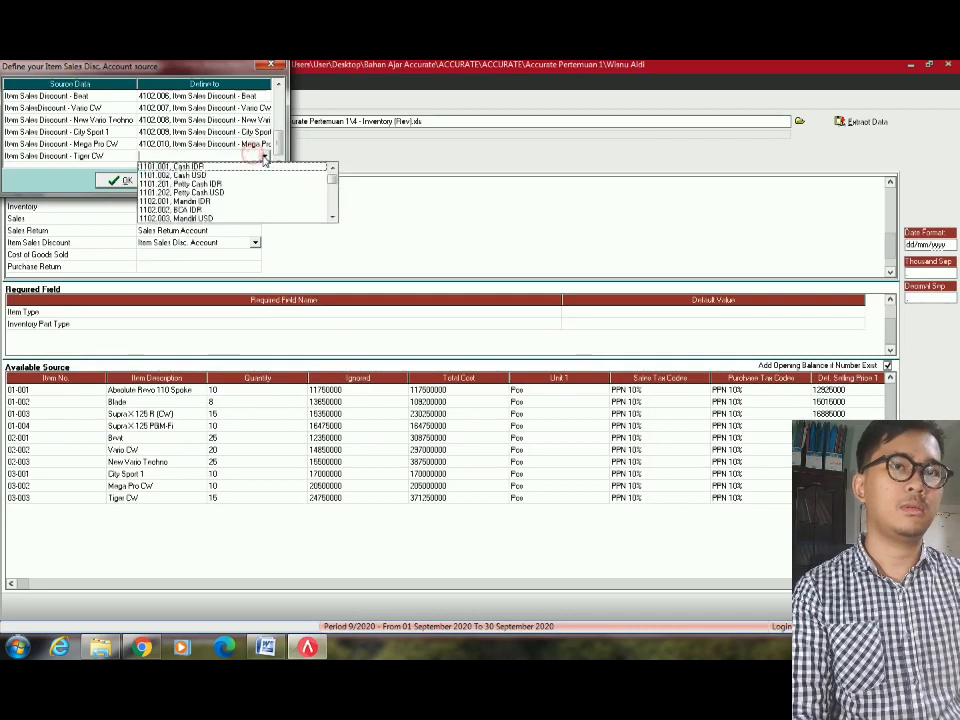
type("4102.011, Item Sales Discount - Tiger CW")
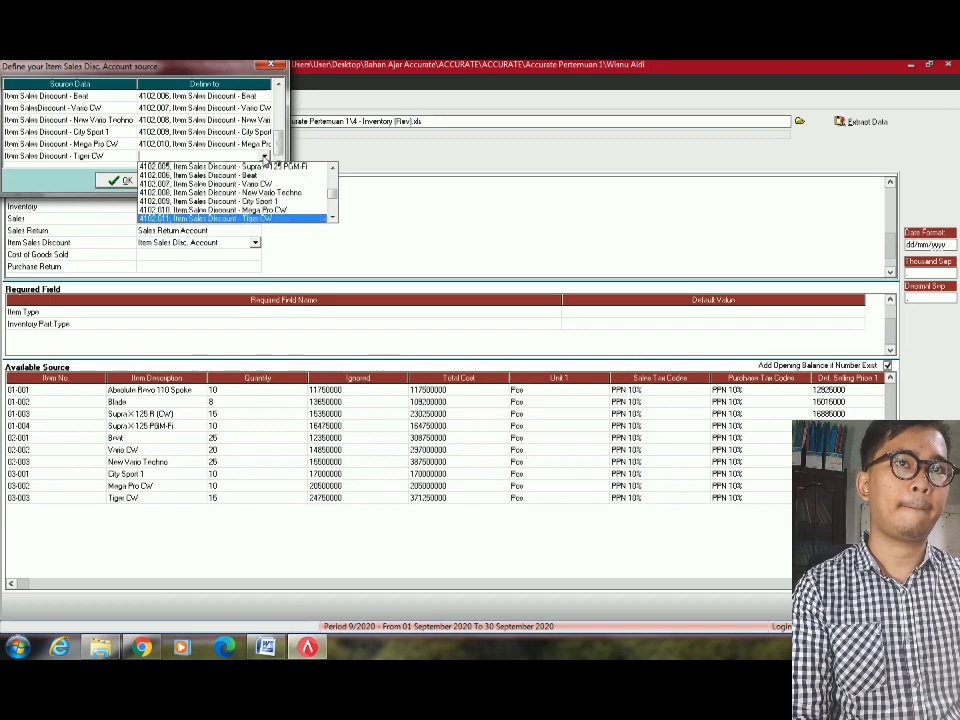
key("Return")
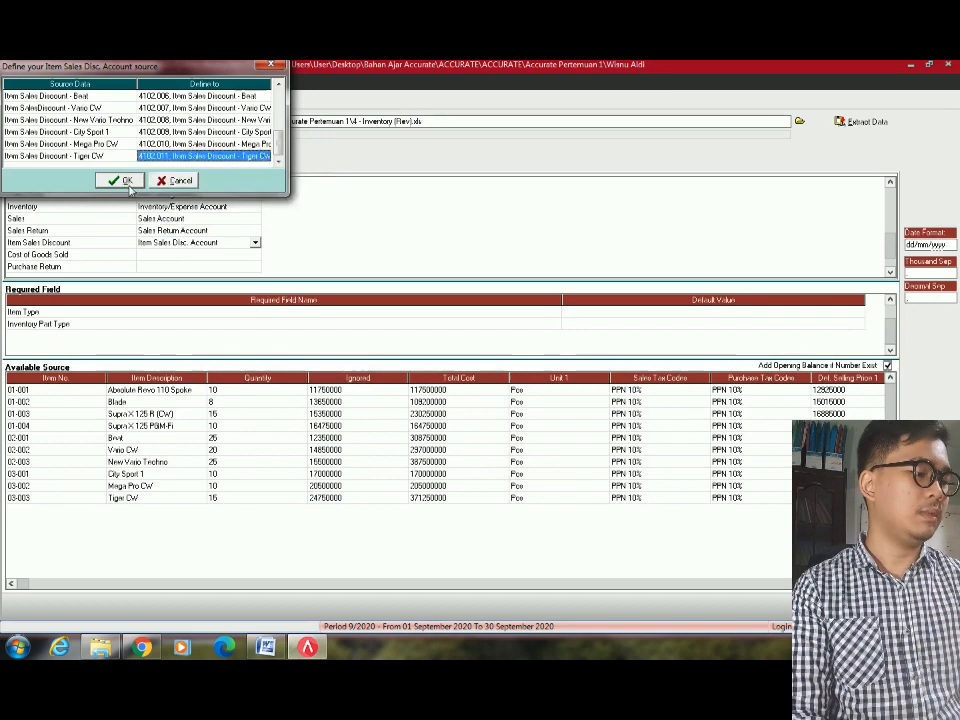
left_click(122, 181)
Map the Cost of Goods Sold column to the COGS Account field.
left_click(214, 254)
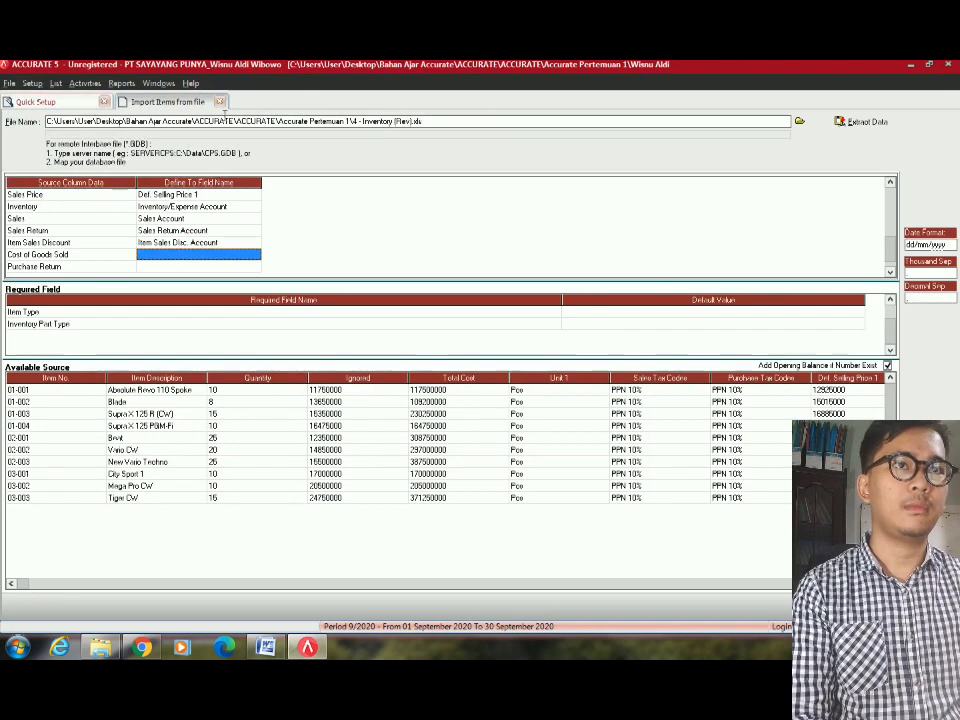
left_click(241, 260)
left_click(255, 254)
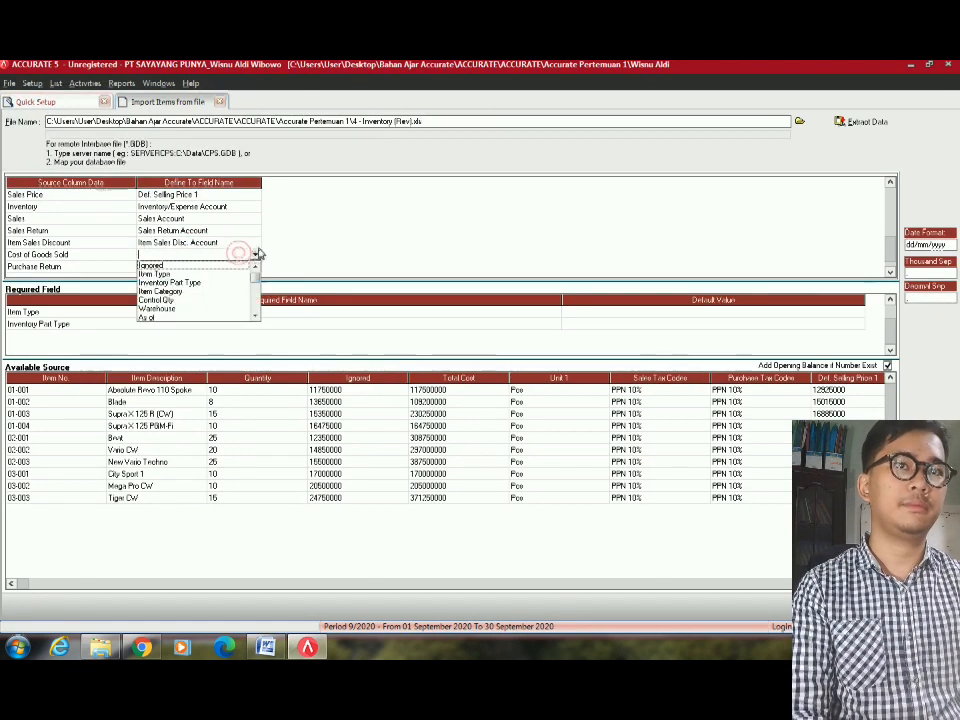
scroll(185, 287, "down", 3)
left_click(184, 285)
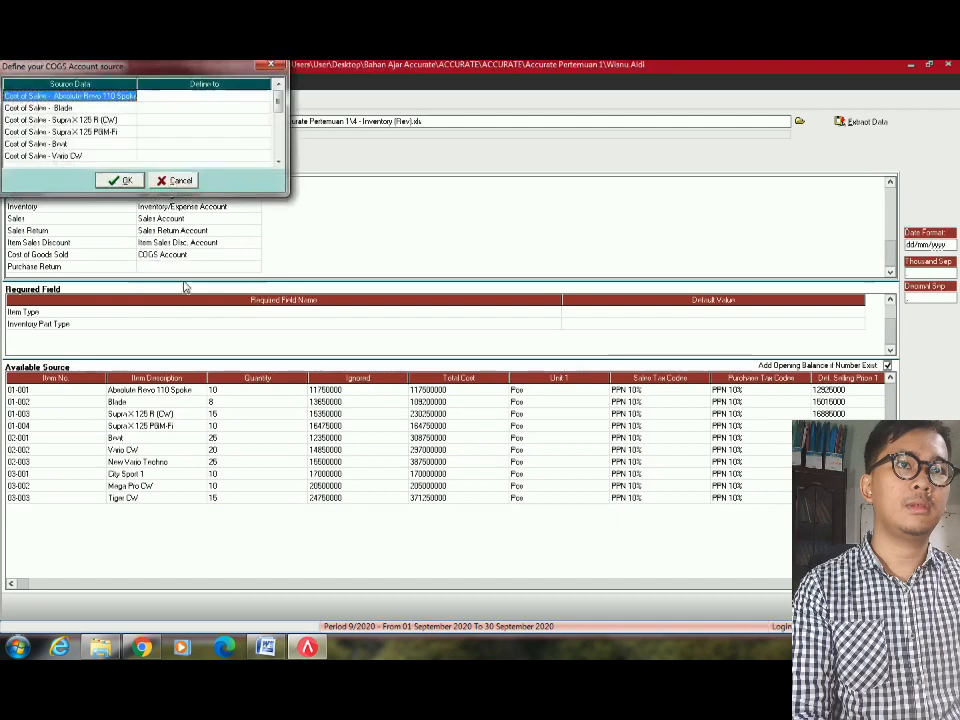
Map Absolute Revo 110 Spoke to 5100.001 and Blade to 5100.002 Cost of Sales.
left_click(255, 95)
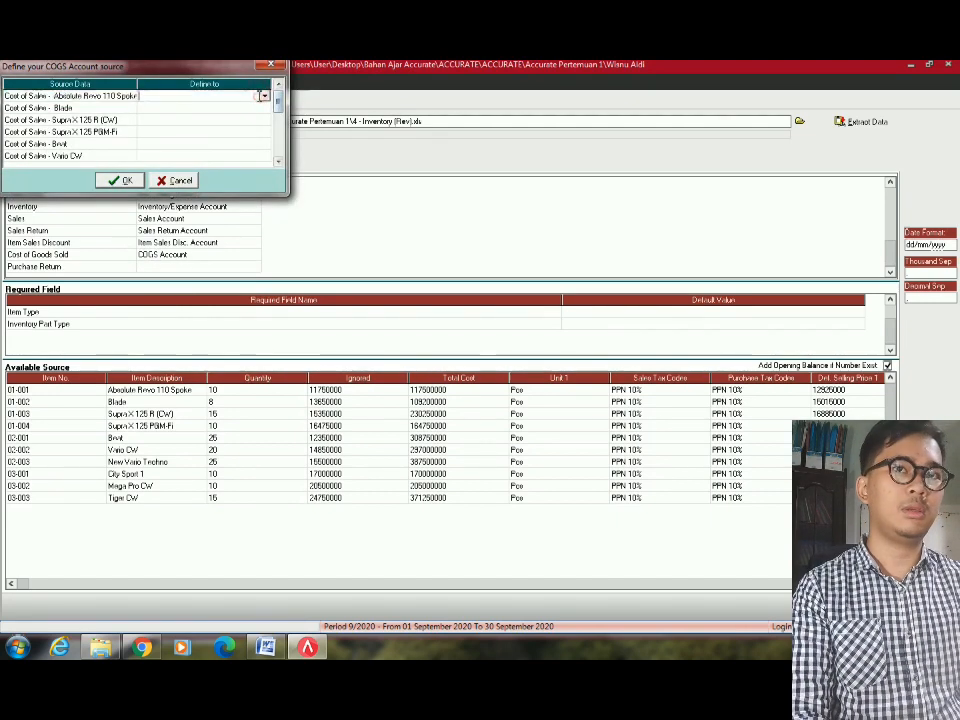
left_click(265, 97)
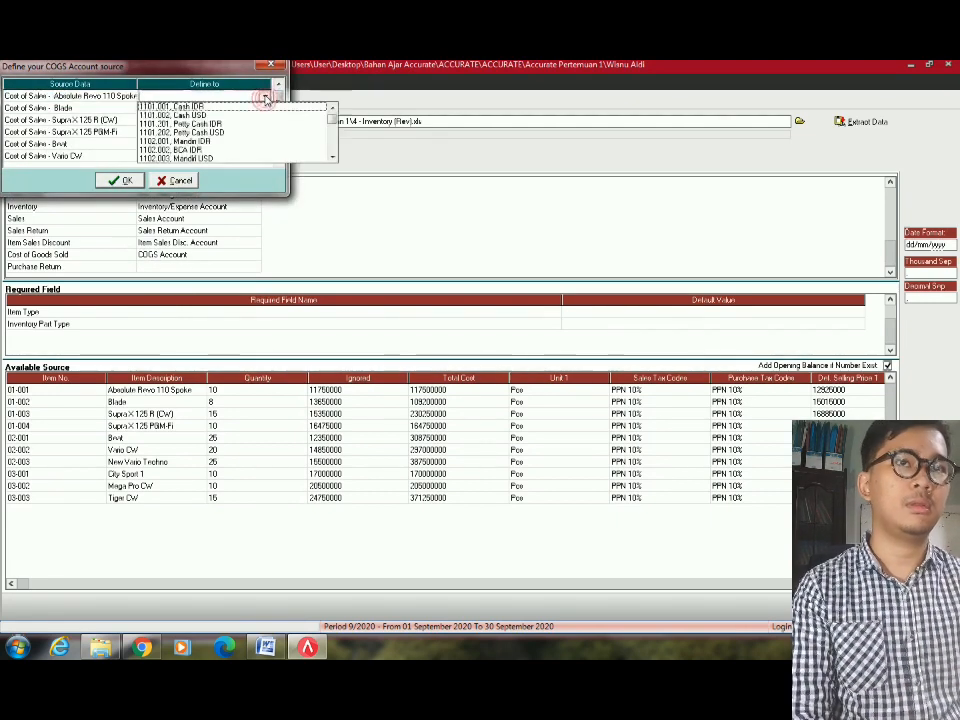
key("5")
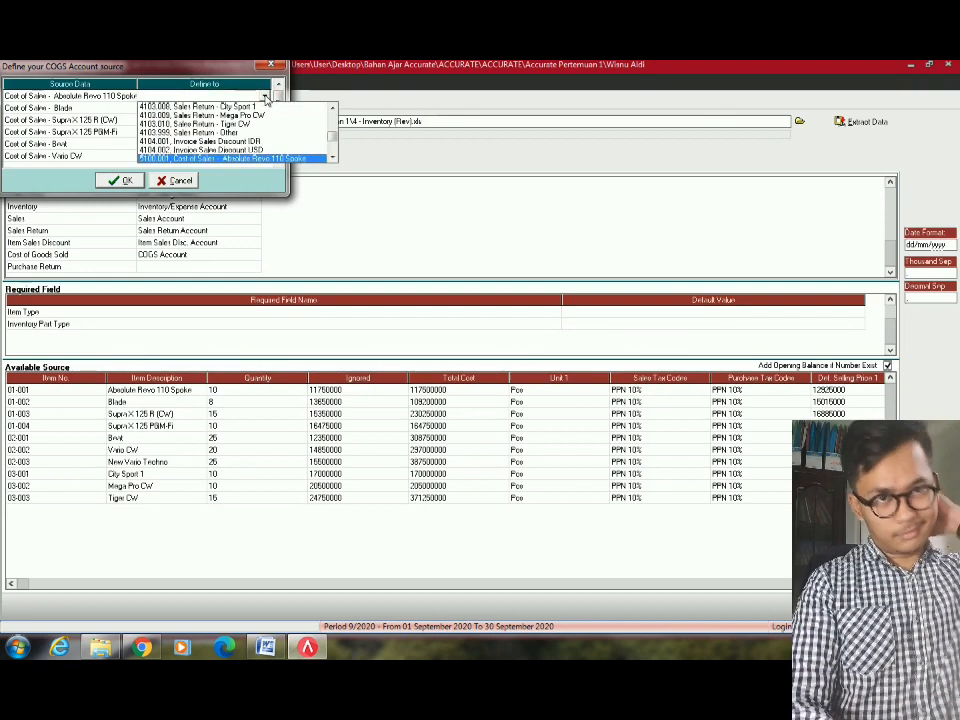
key("Return")
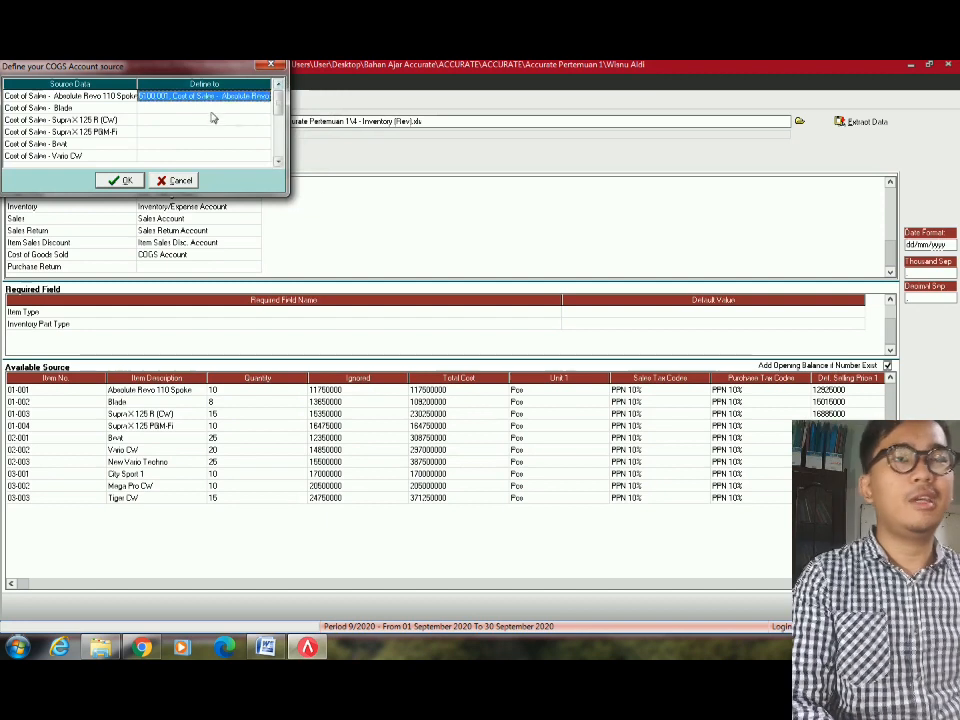
left_click(250, 107)
left_click(264, 107)
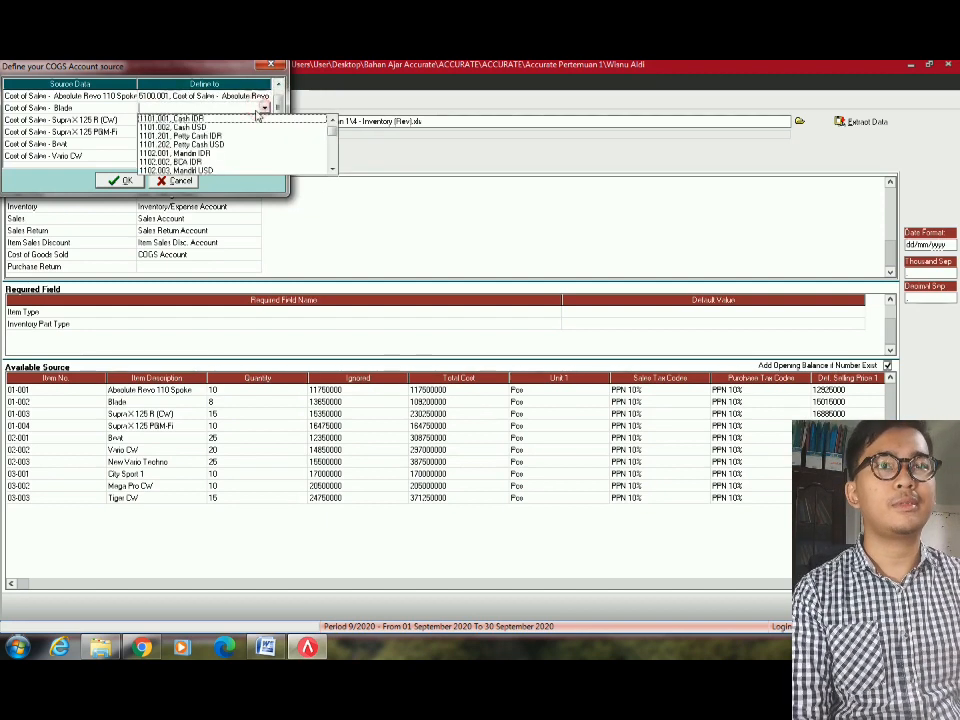
key("5")
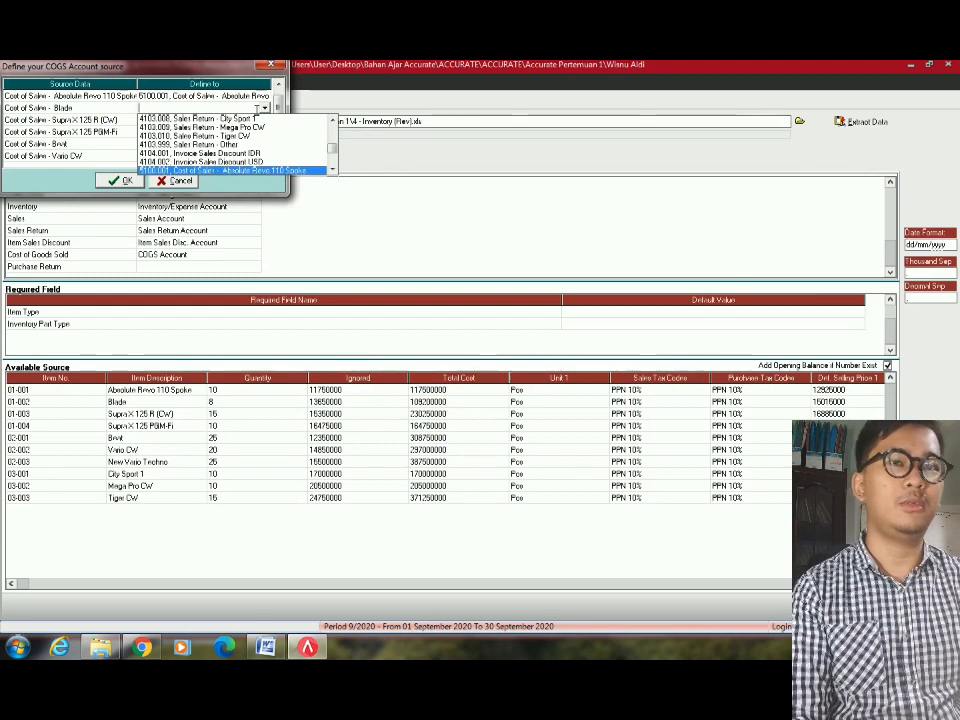
key("Down")
key("Return")
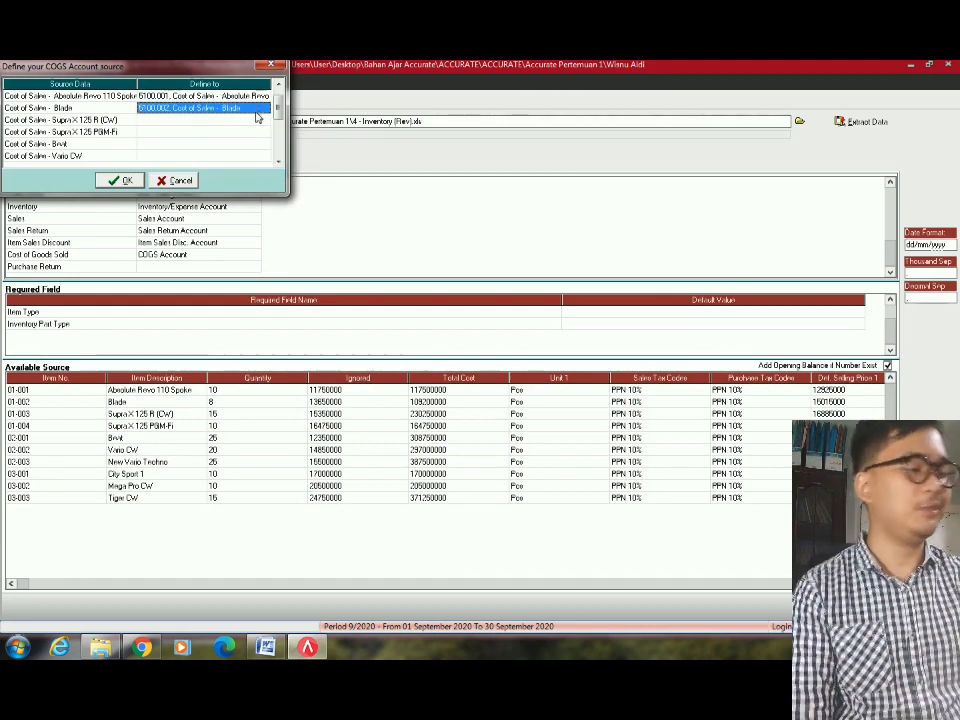
Map Supra X 125 R (CW) to 5100.003 and Supra X 125 PGM-Fi to 5100.004 Cost of Sales.
left_click(257, 120)
left_click(257, 119)
left_click(267, 121)
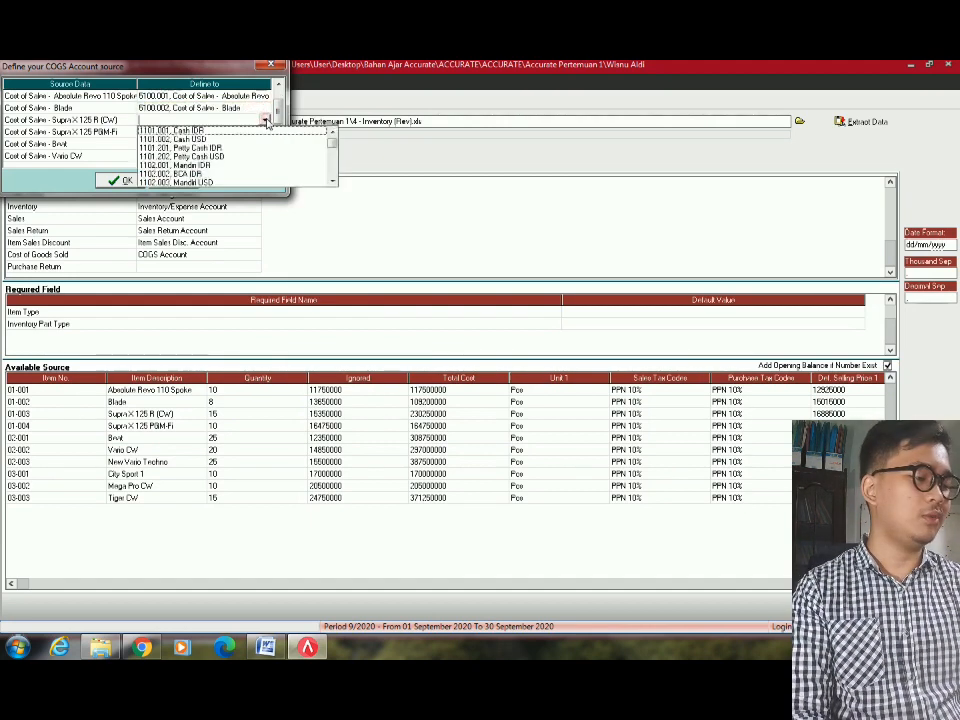
type("5")
key("Down")
key("Down")
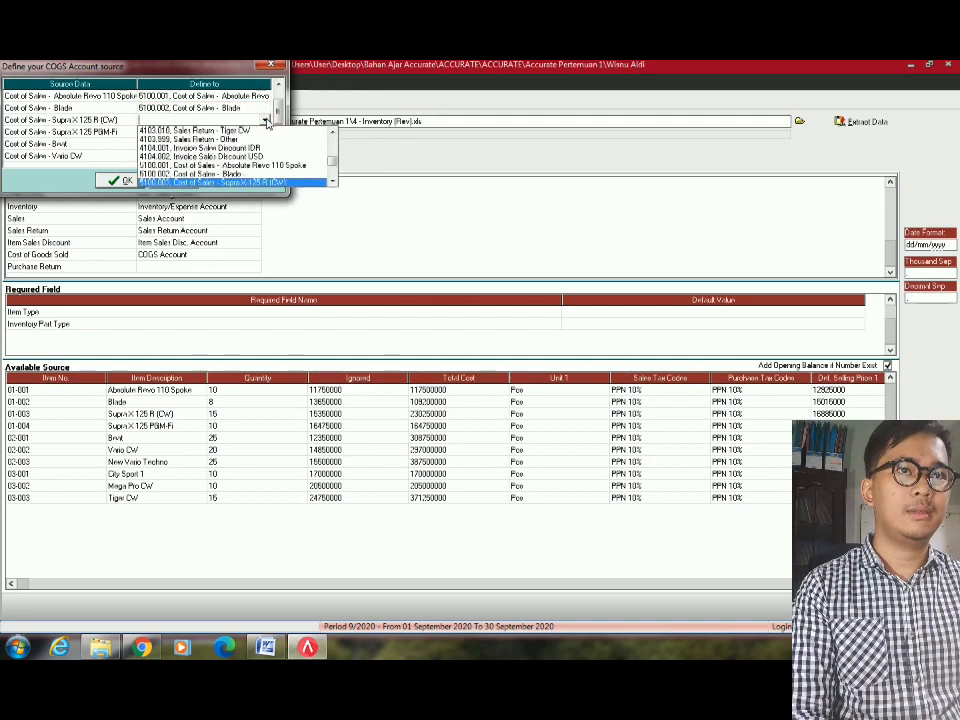
key("Return")
left_click(259, 132)
left_click(262, 132)
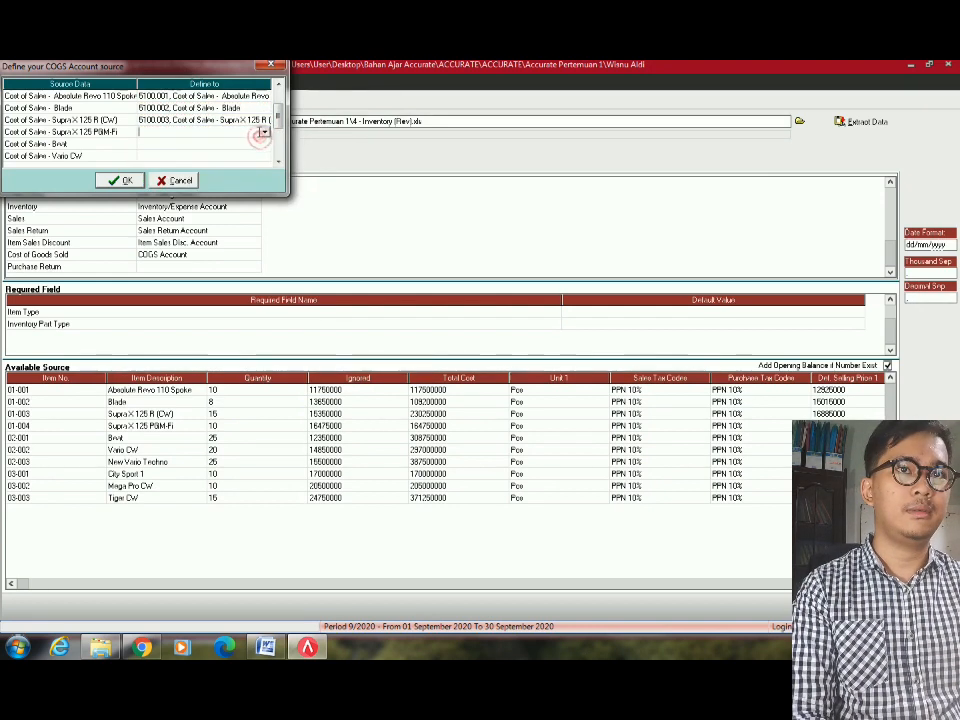
left_click(265, 132)
type("5")
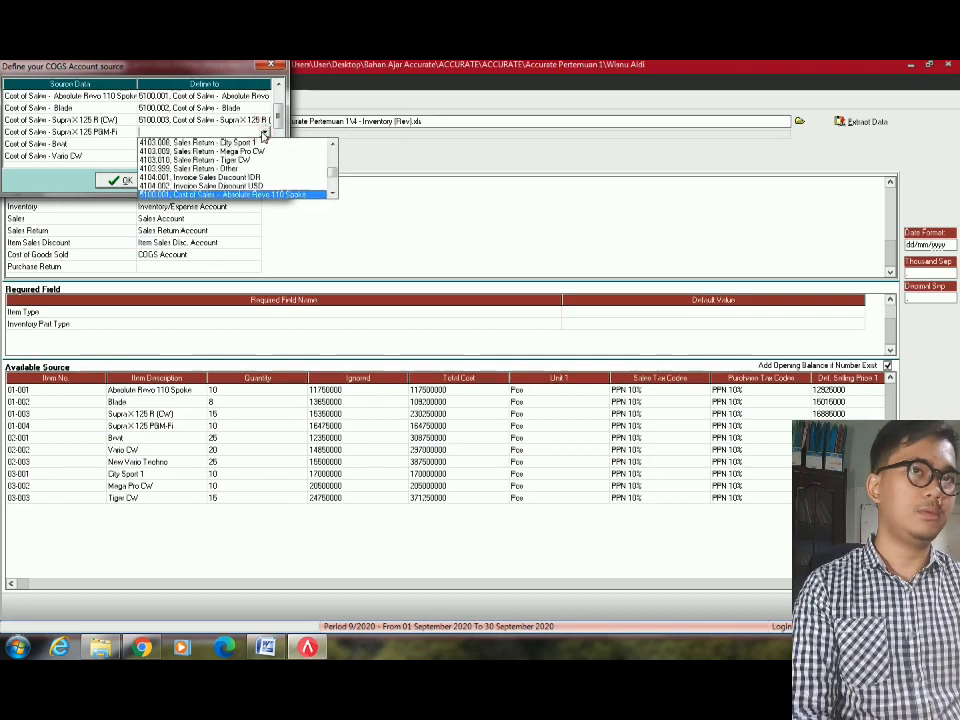
key("Down")
key("Down")
key("Down")
key("Return")
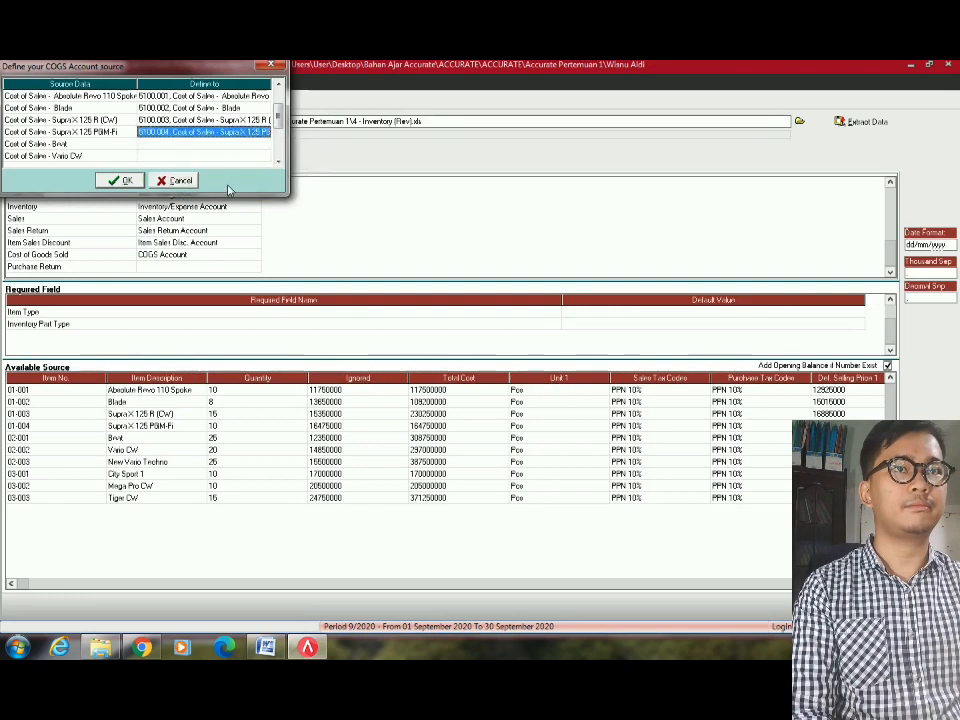
Assign Bnrit its own 5100.005 Cost of Sales account.
left_click(260, 144)
left_click(266, 144)
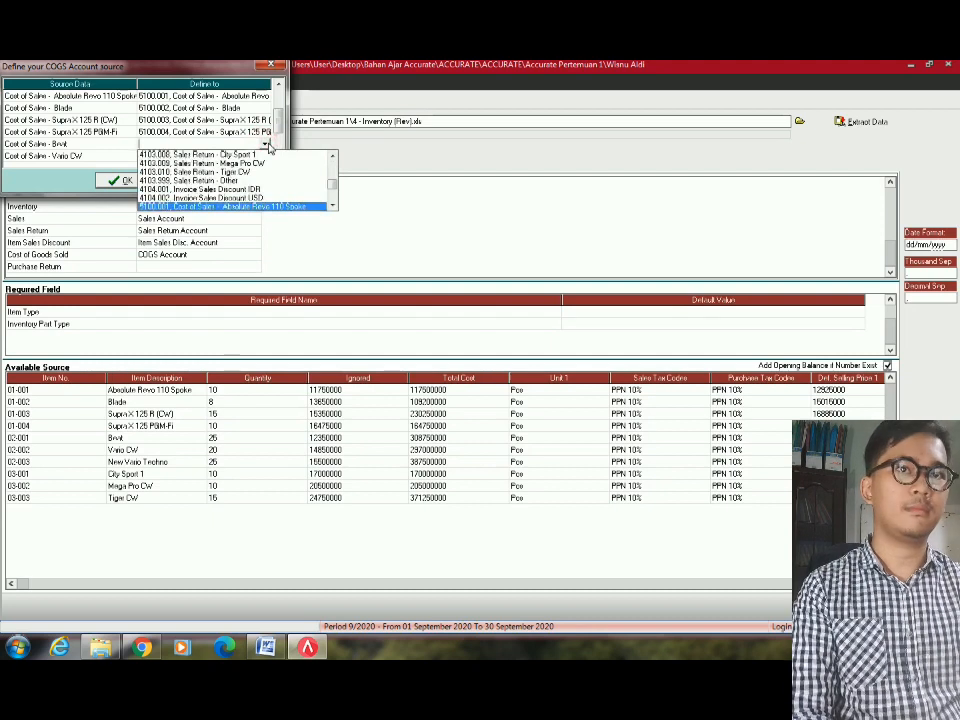
key("Down")
key("Down")
key("Down")
key("Down")
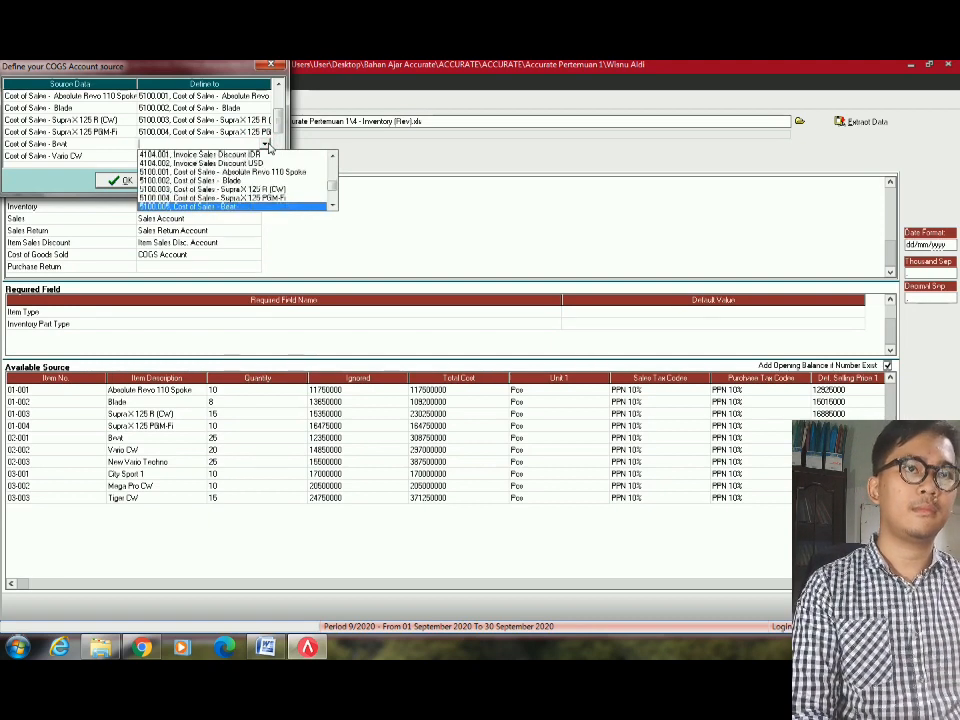
key("Return")
left_click(257, 156)
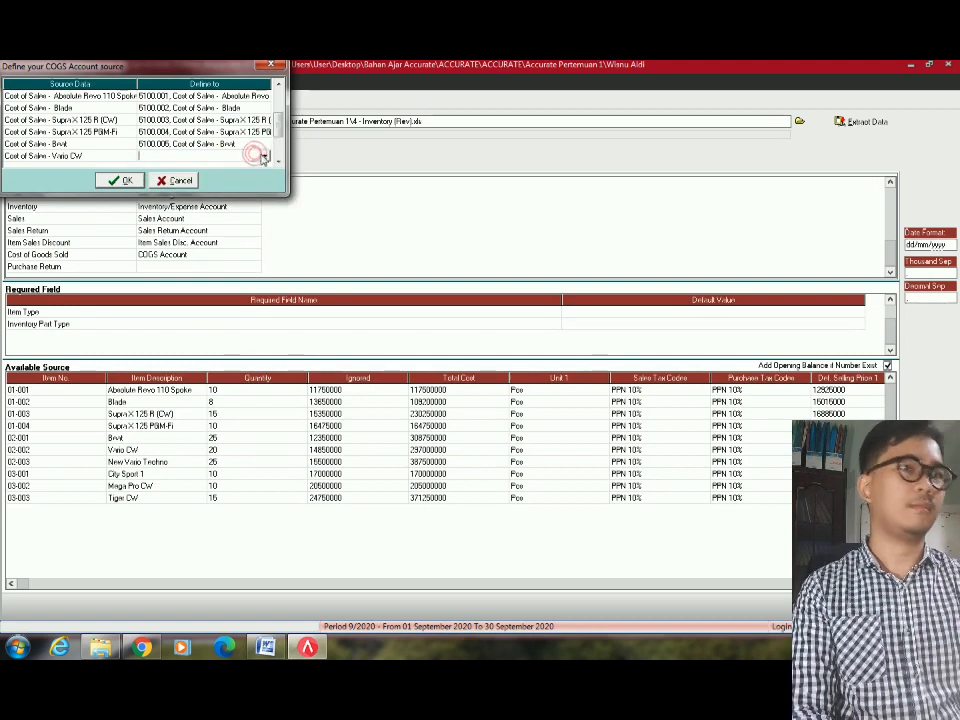
left_click(264, 157)
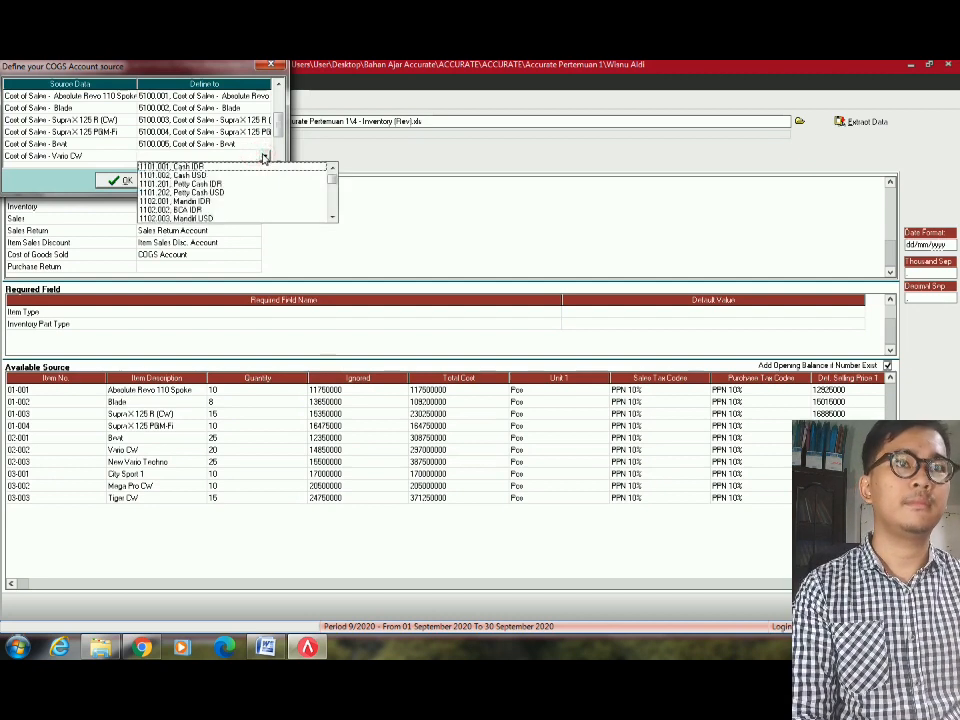
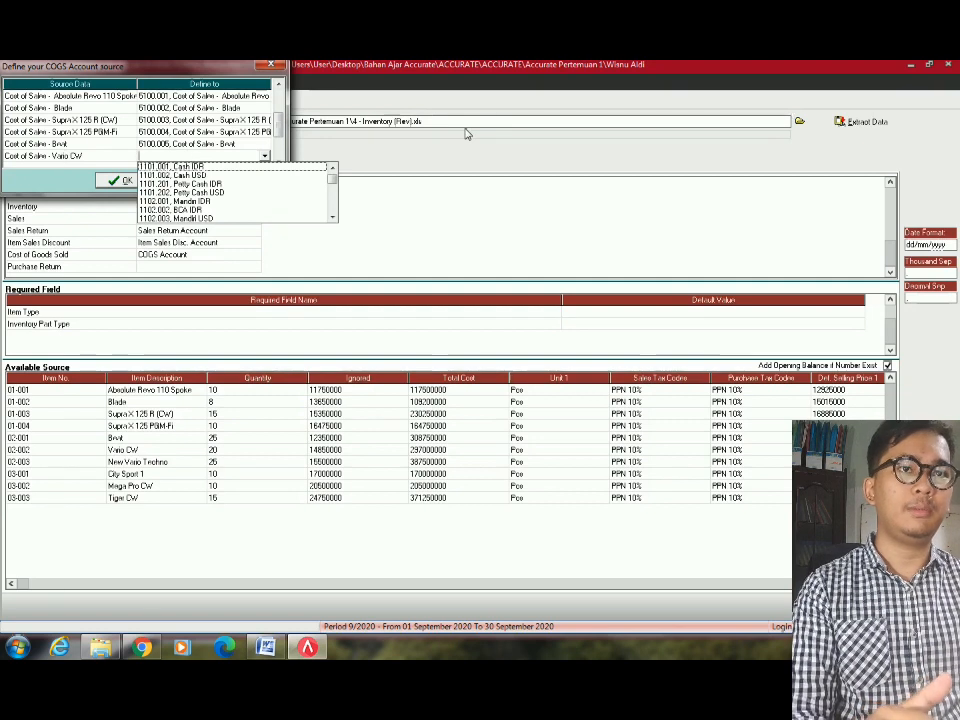
Map Vario CW and New Vario Techno to their own Cost of Sales accounts.
key("5")
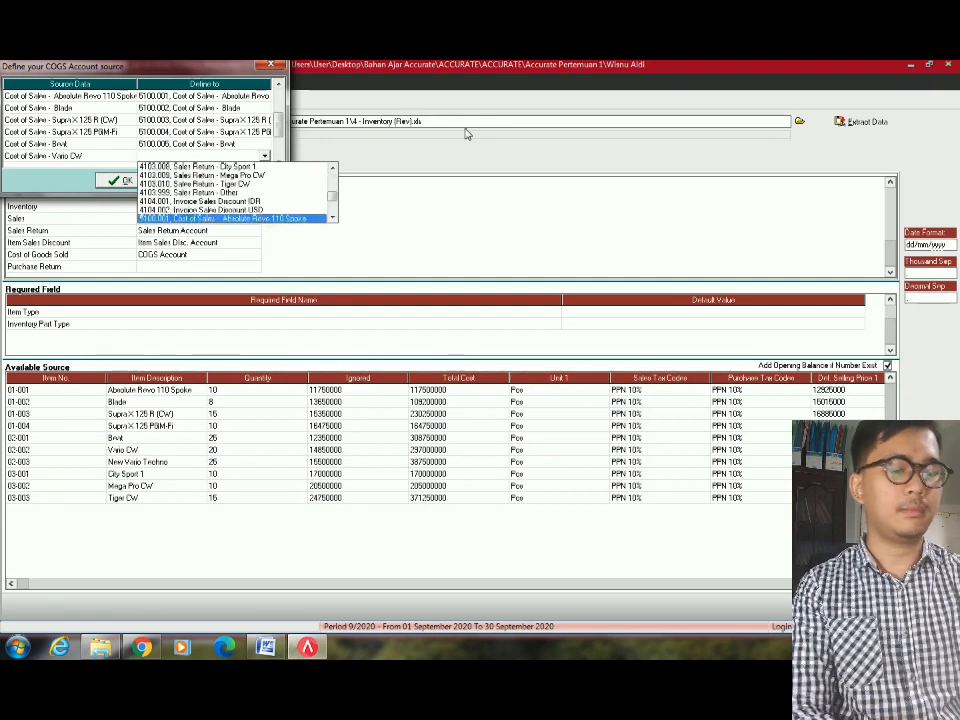
key("Down")
key("Down")
key("Down")
key("Down")
key("Down")
key("Return")
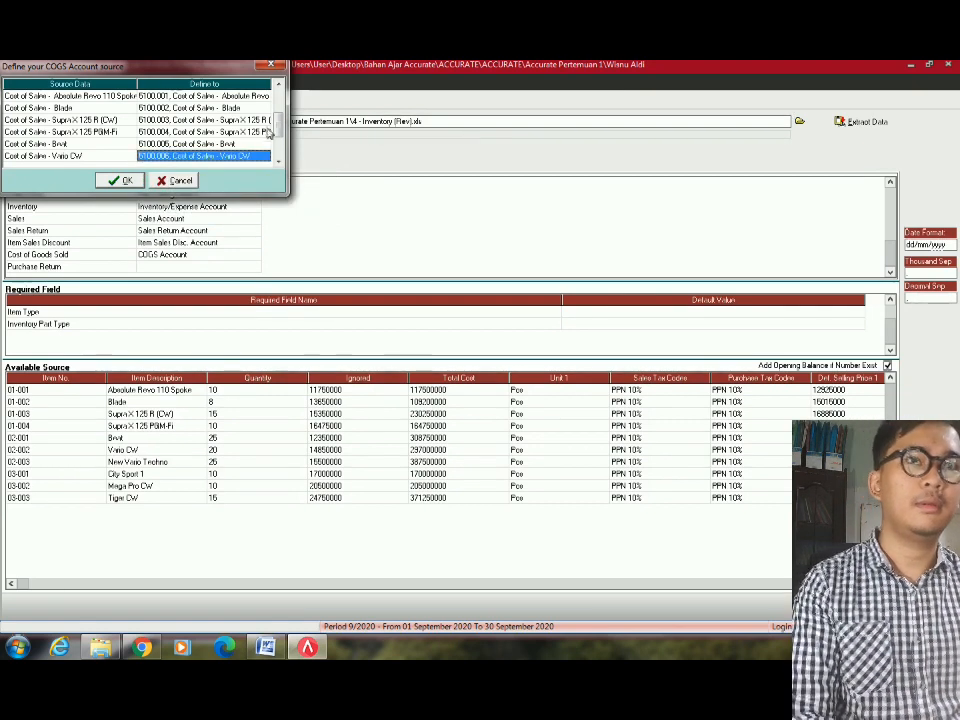
left_click(259, 132)
scroll(276, 125, "down", 6)
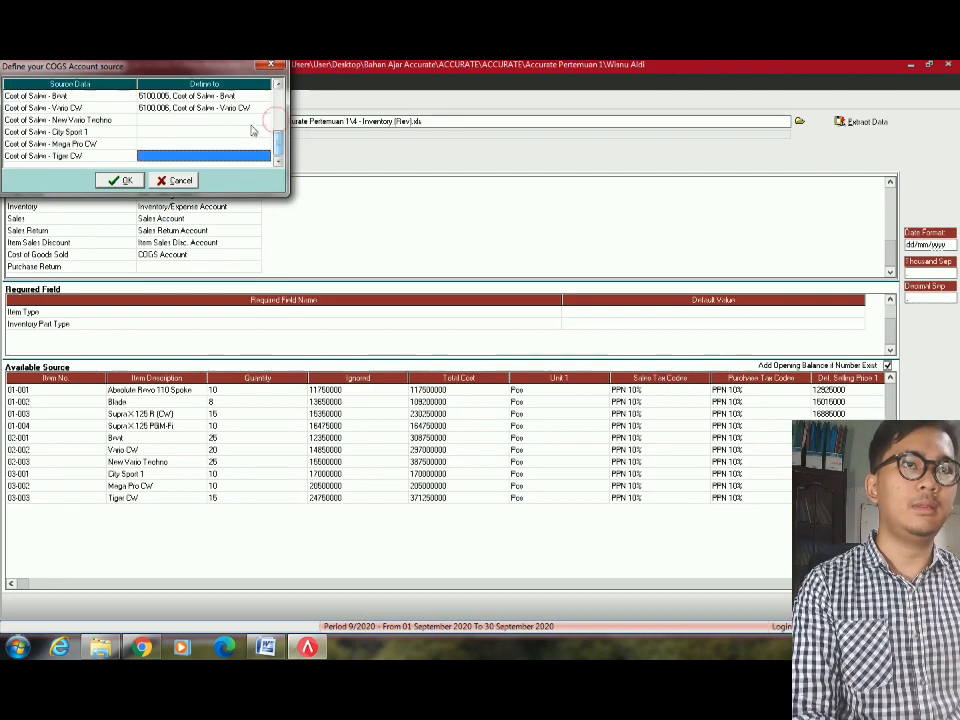
left_click(252, 121)
left_click(266, 121)
key("5")
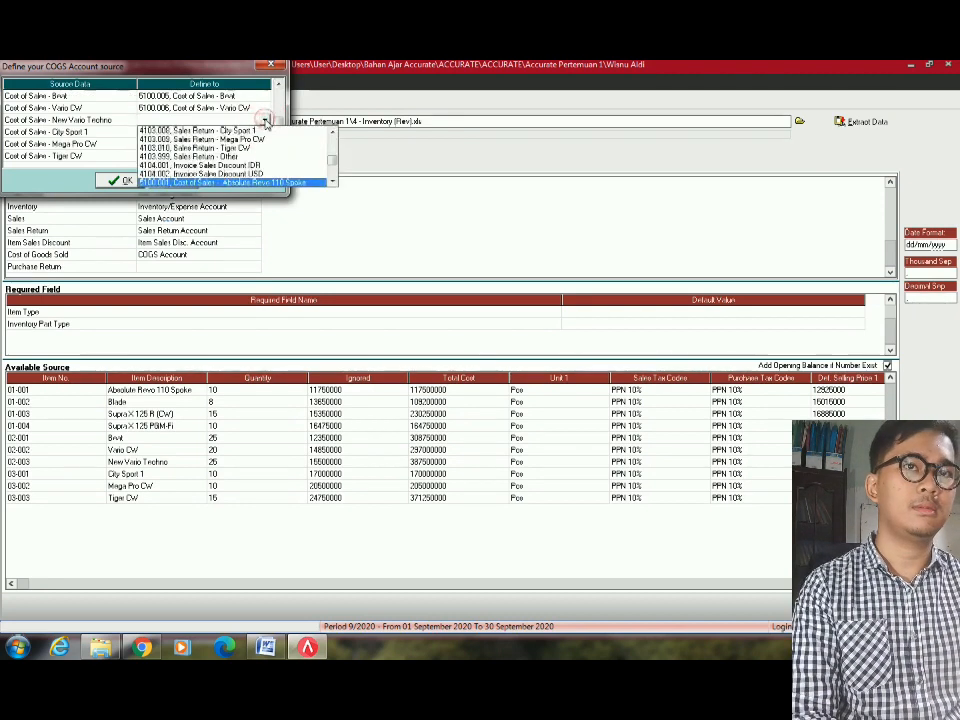
key("Down")
key("Down")
key("Down")
key("Down")
key("Down")
key("Down")
key("Return")
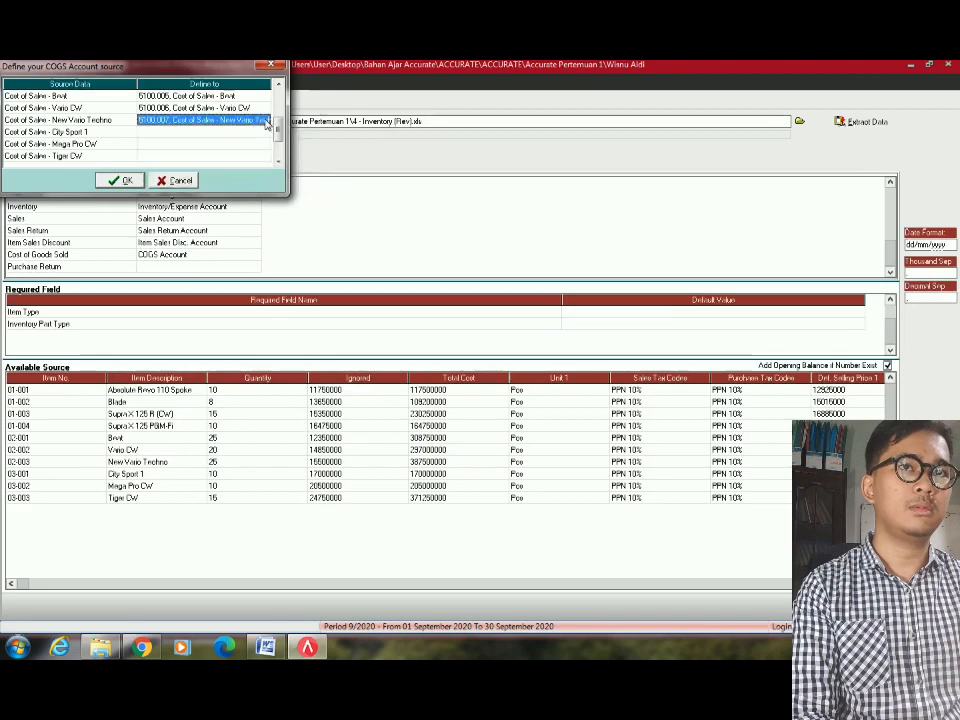
Map City Sport 1 and Mega Pro CW to their own Cost of Sales accounts.
left_click(242, 132)
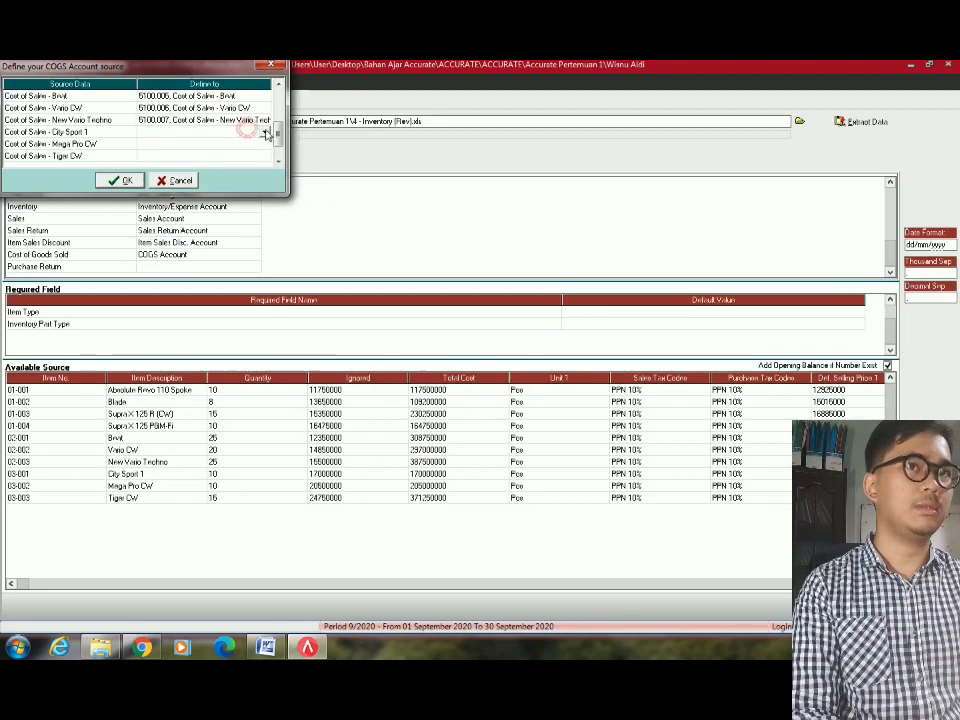
left_click(266, 131)
key("5")
key("Down")
key("Down")
key("Down")
key("Down")
key("Down")
key("Down")
key("Down")
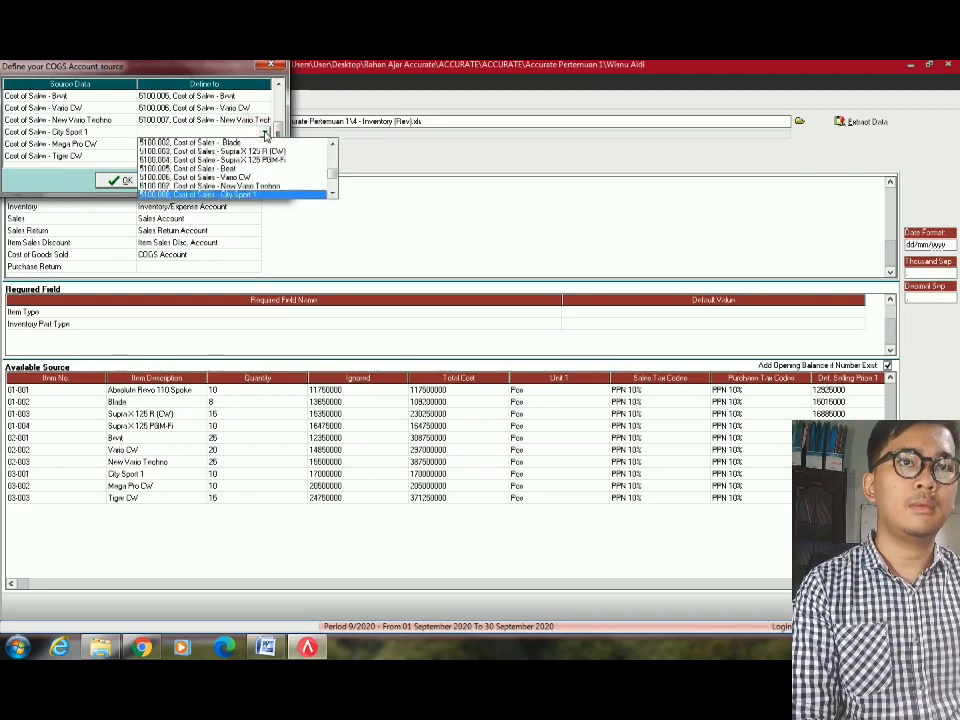
key("Return")
left_click(262, 144)
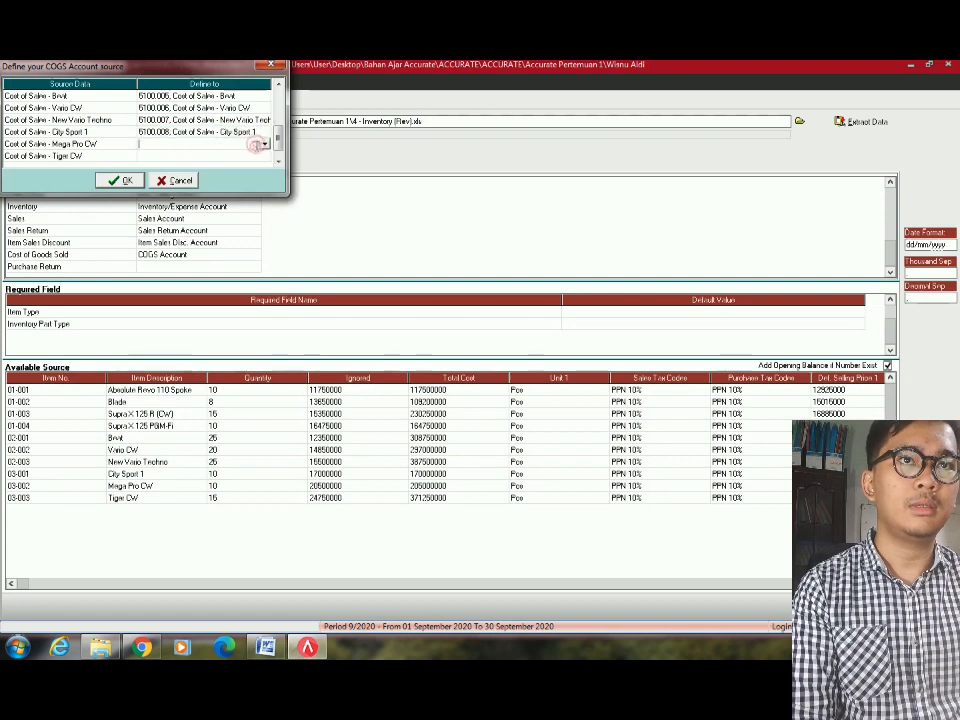
left_click(266, 145)
key("5")
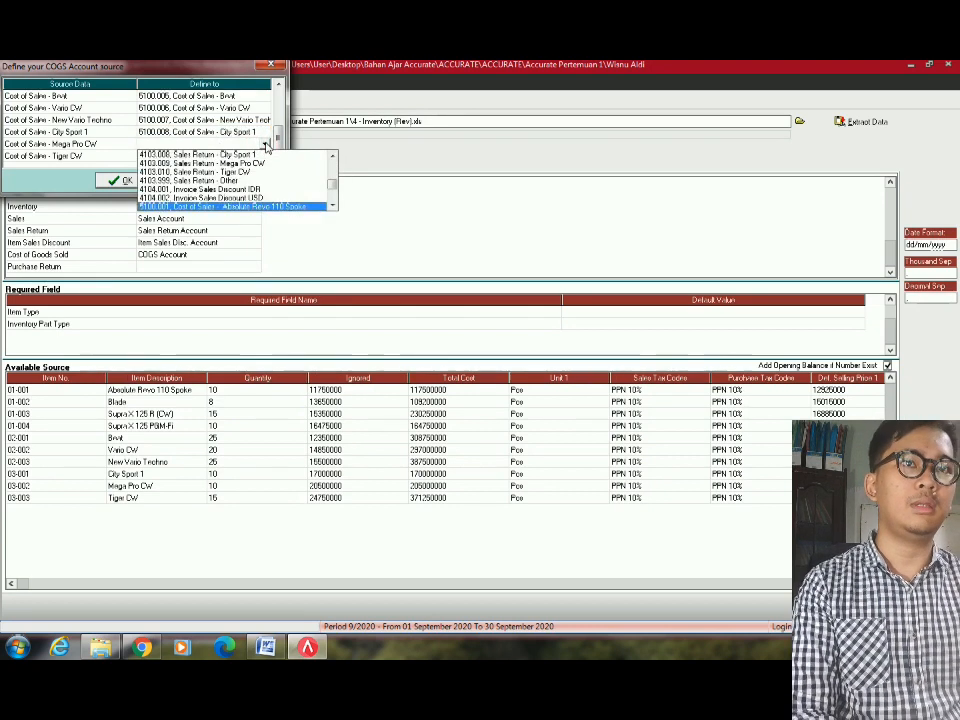
key("Down")
key("Down")
key("Down")
key("Down")
key("Down")
key("Down")
key("Down")
key("Down")
key("Return")
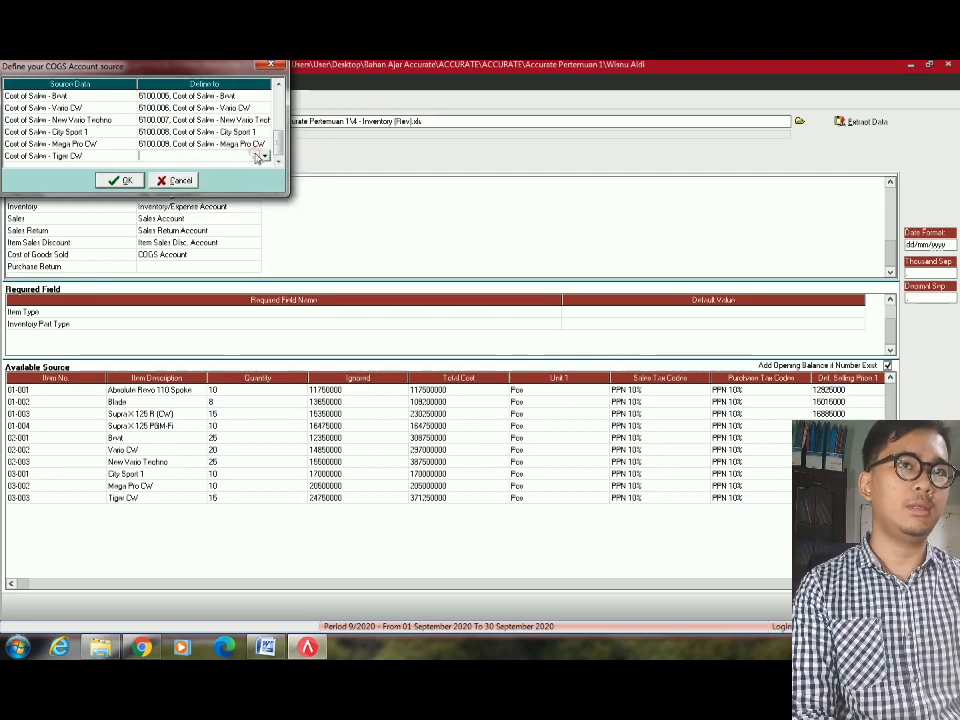
Map Tiger CW to its Cost of Sales account and accept the COGS account mapping.
left_click(260, 156)
left_click(262, 157)
key("5")
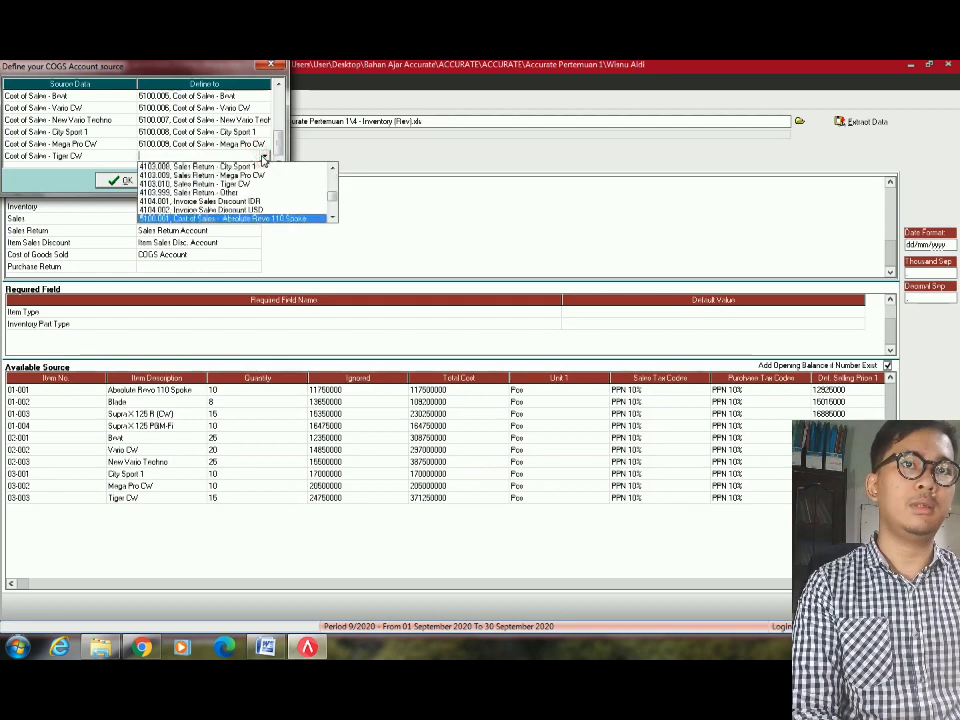
key("Down")
key("Down")
key("Down")
key("Down")
key("Down")
key("Down")
key("Down")
key("Down")
key("Down")
key("Return")
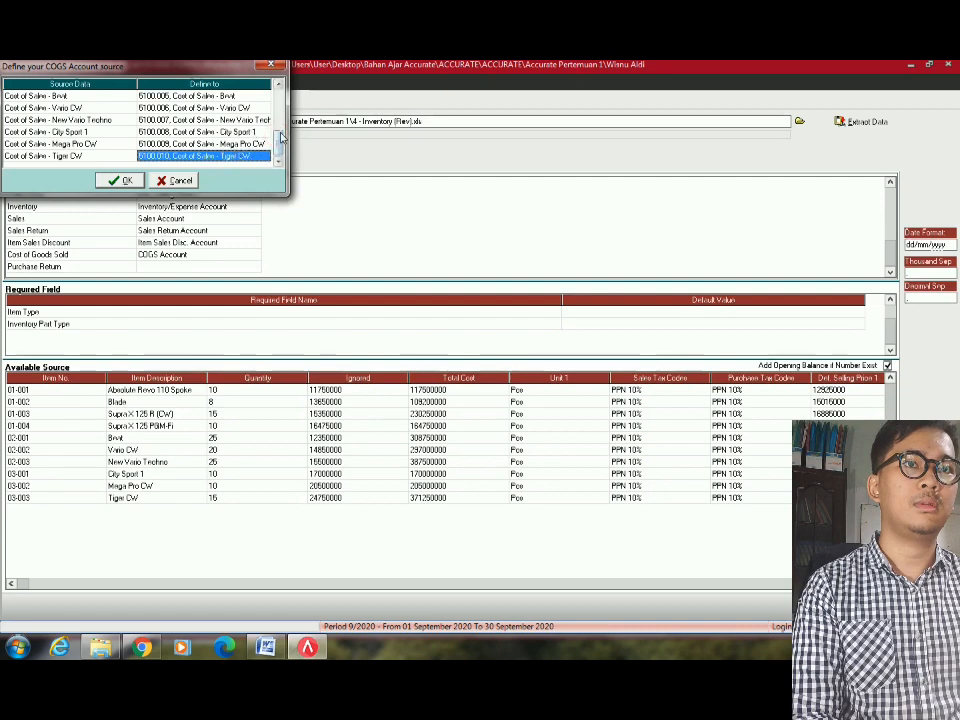
left_click(212, 108)
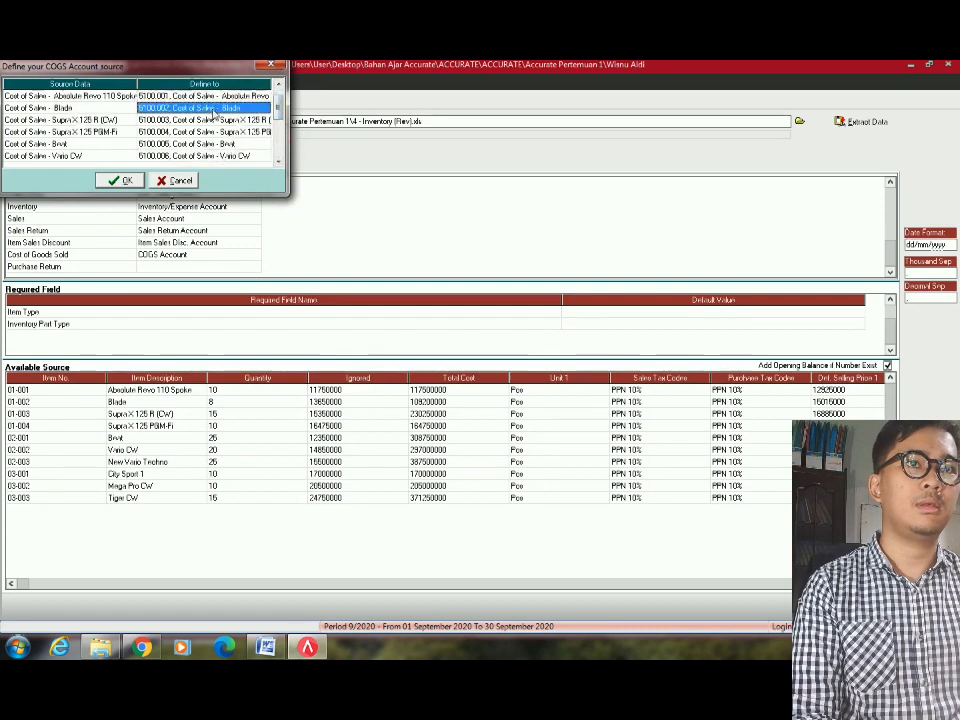
left_click(125, 181)
left_click(201, 267)
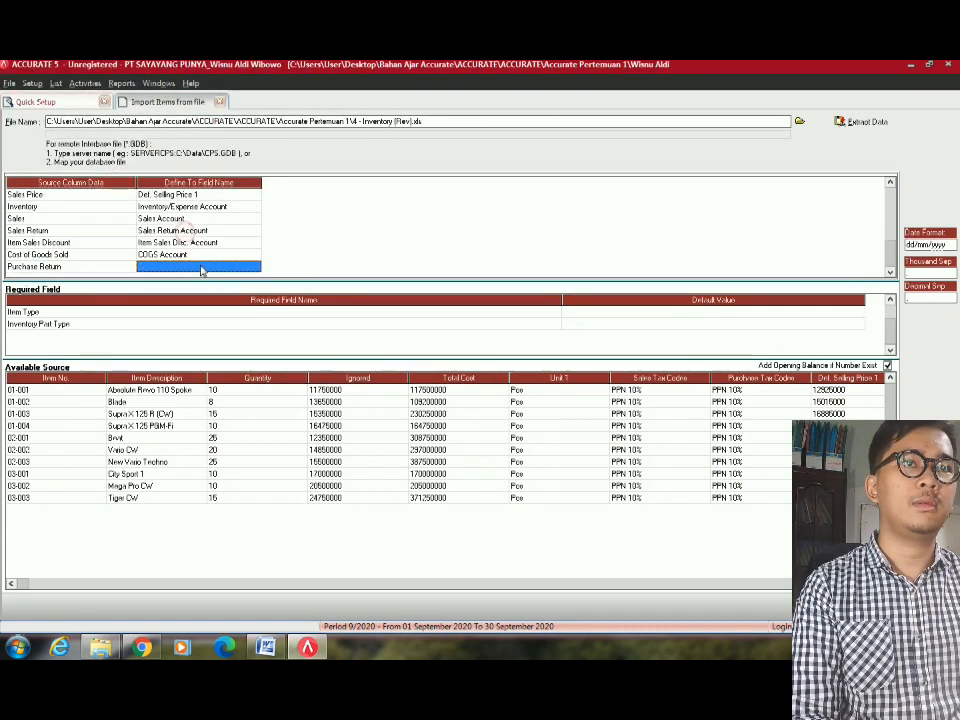
Map the Purchase Return column to the Purchase Return Account field.
left_click(200, 266)
left_click(255, 268)
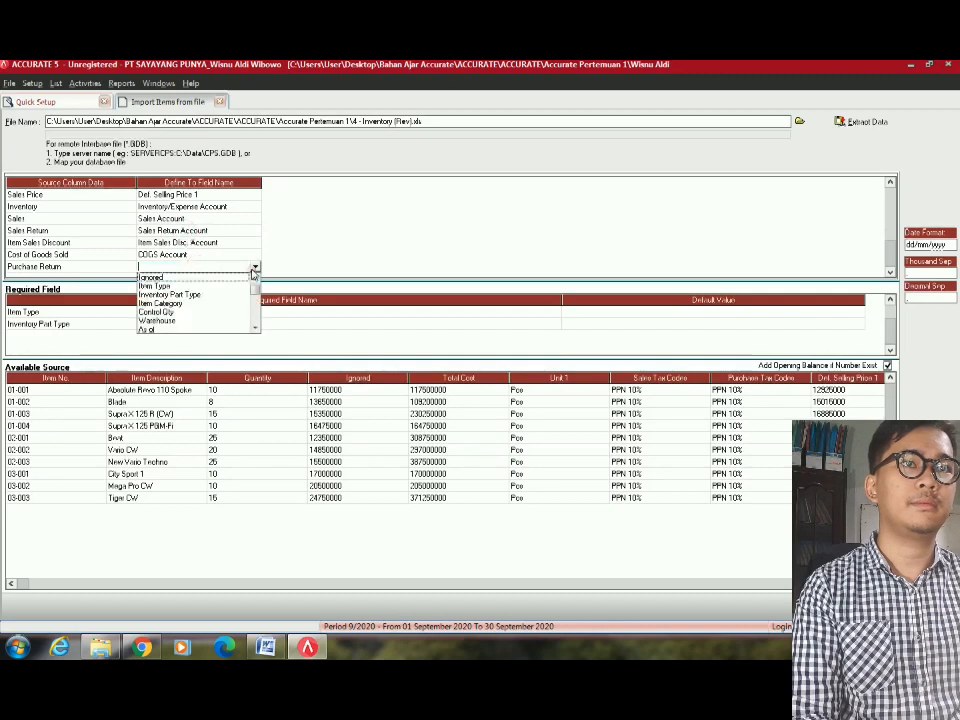
type("pu")
left_click(121, 265)
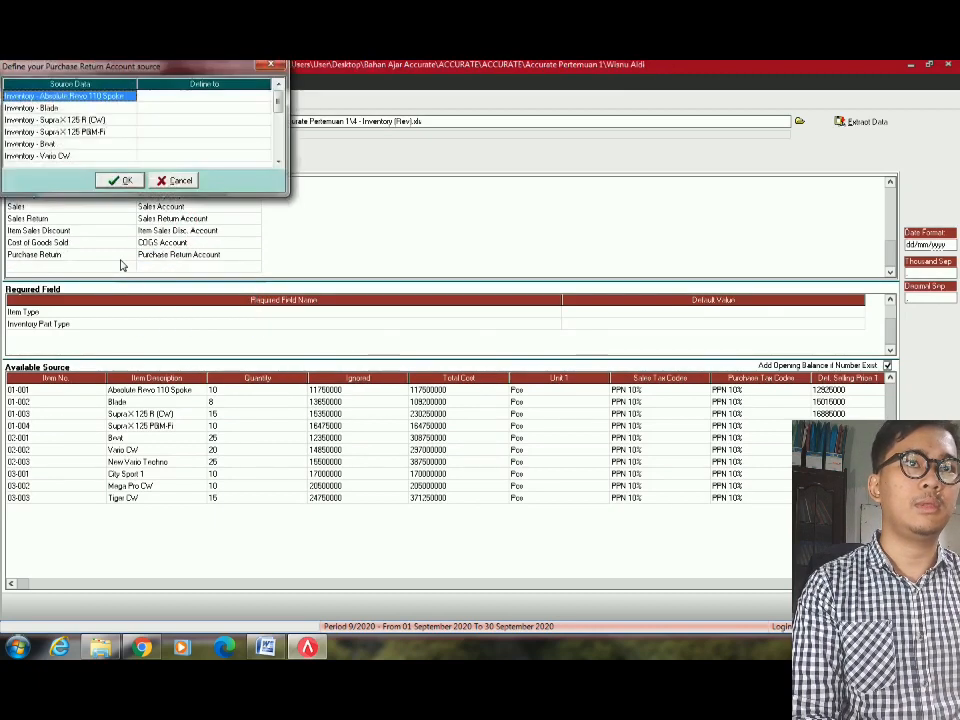
Browse the account list and give the Absolute Revo 110 Spoke row an inventory account.
left_click(265, 97)
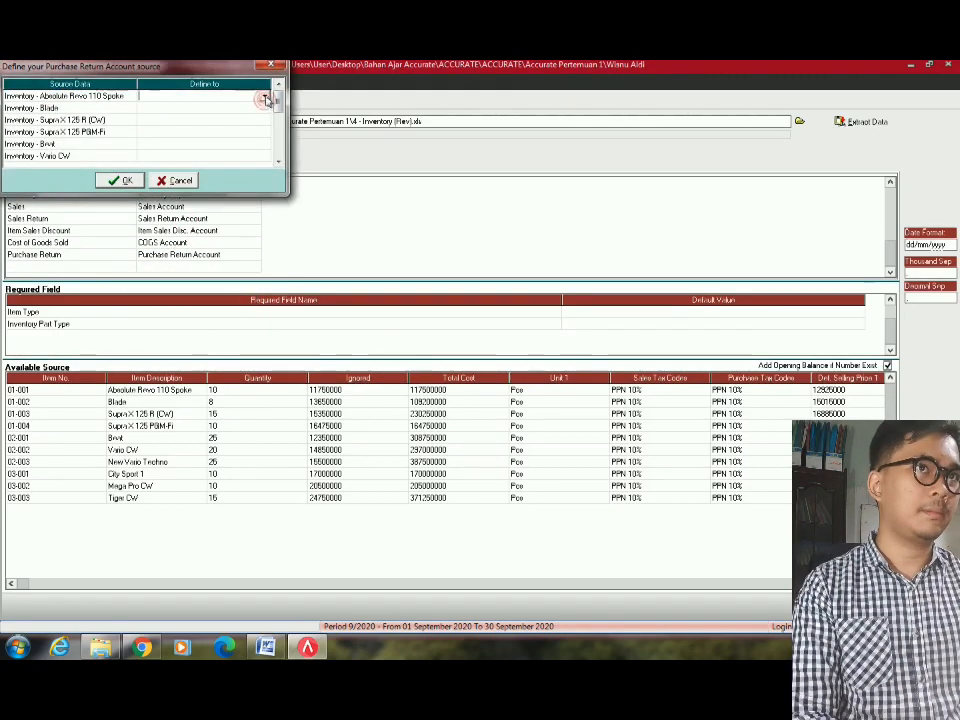
left_click(265, 97)
key("5")
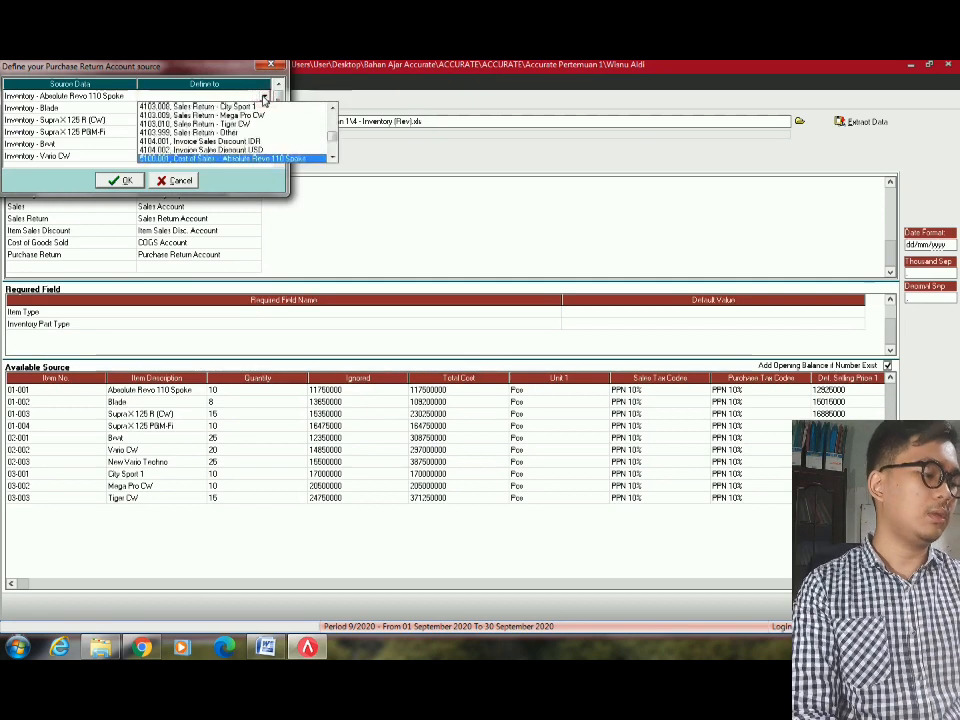
key("1")
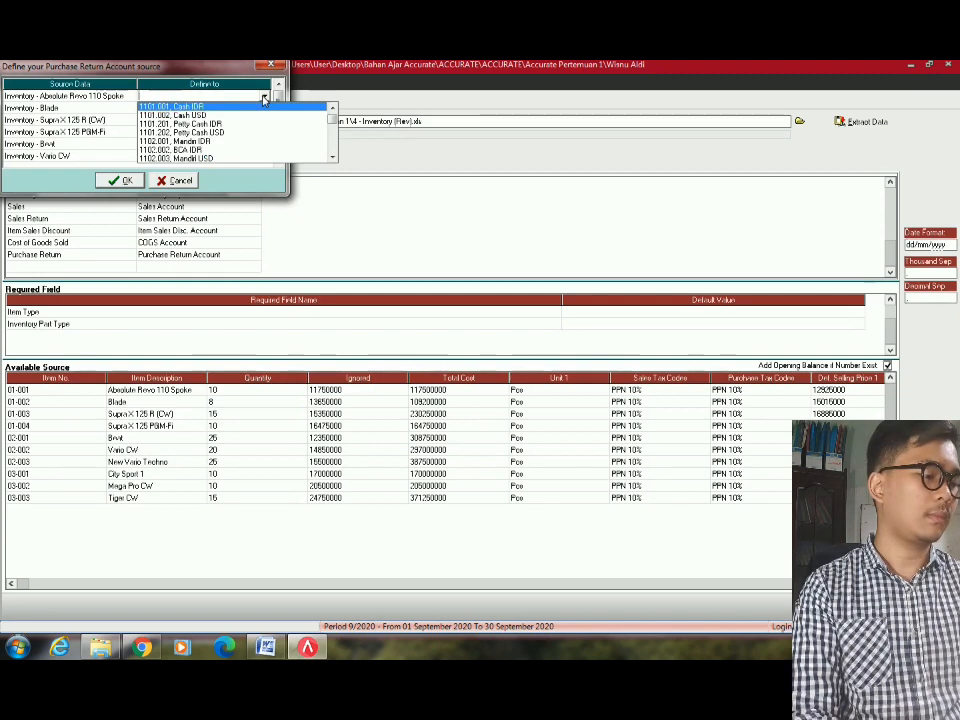
key("5")
key("Down")
key("Down")
key("Down")
key("Down")
key("Down")
key("Down")
key("Down")
key("Down")
key("Down")
key("Down")
key("Down")
key("Down")
key("Down")
key("Down")
key("Down")
key("Down")
key("Down")
key("Down")
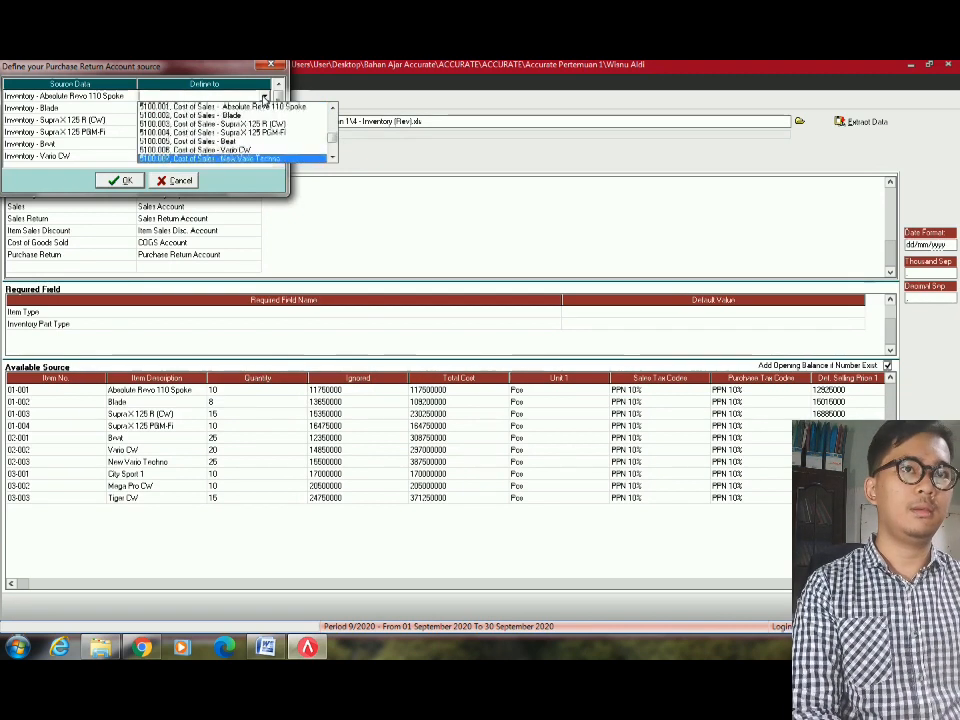
key("Down")
key("Down")
key("Down")
key("Down")
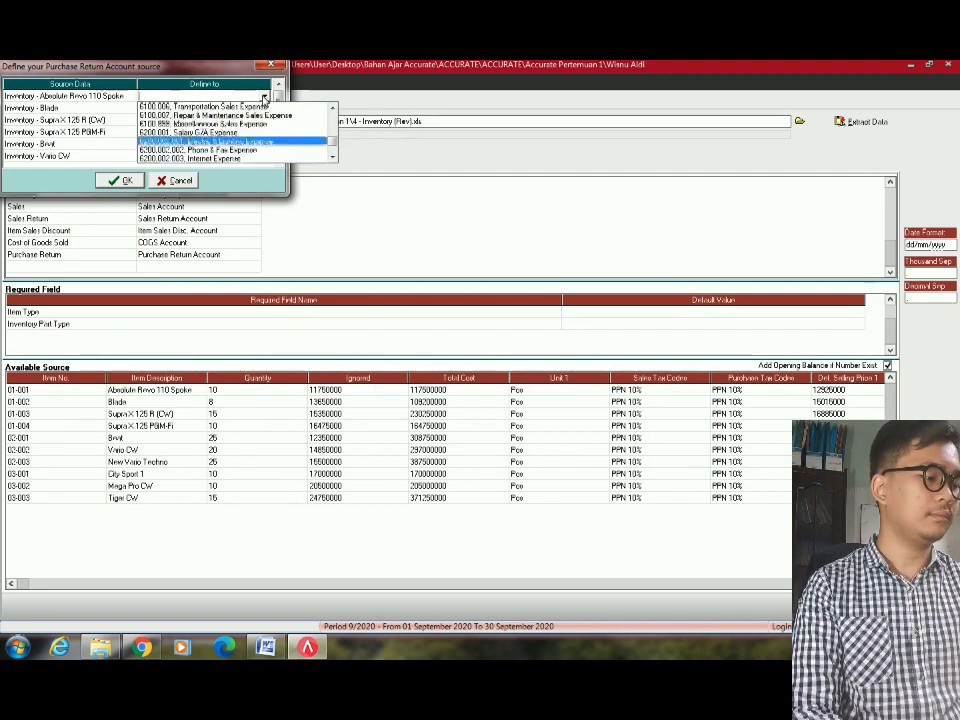
key("5")
key("Down")
key("Down")
key("Down")
key("Down")
key("Down")
key("Down")
key("Down")
key("Down")
key("Down")
key("Down")
key("Down")
key("Down")
key("Down")
key("Down")
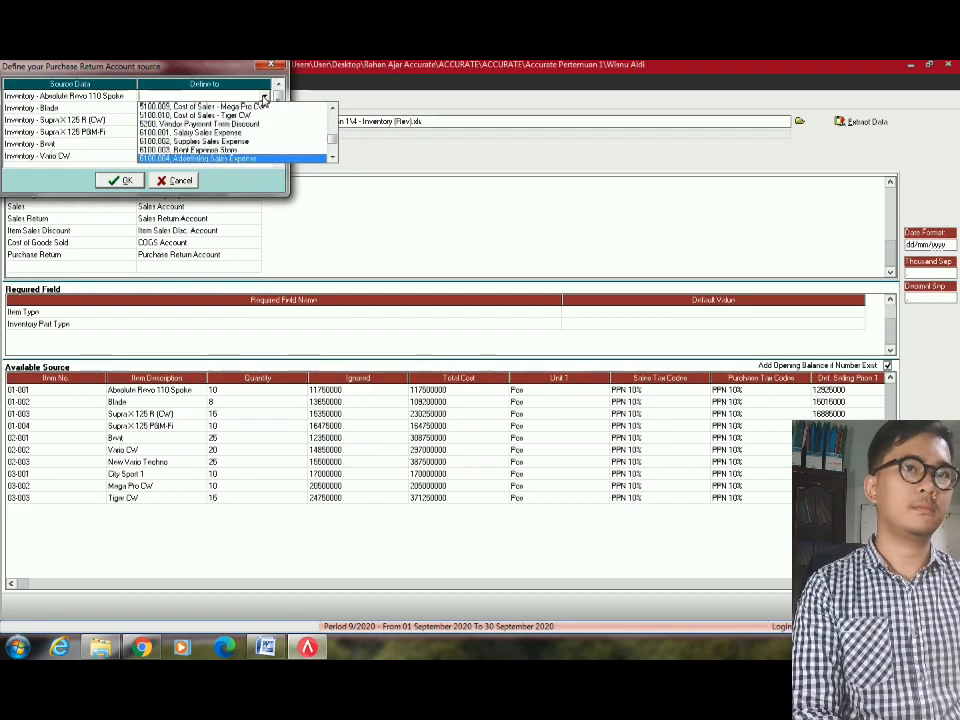
key("1")
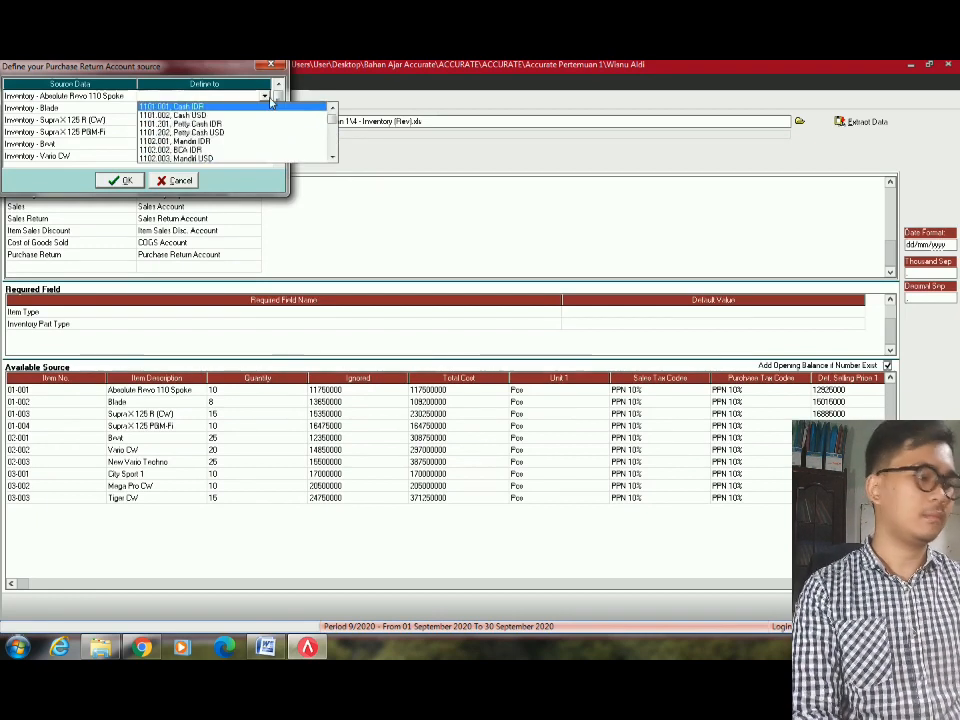
key("Down")
key("Down")
key("Down")
key("Down")
key("Down")
key("Down")
key("Down")
key("Down")
key("Down")
key("Down")
key("Down")
key("Down")
key("Down")
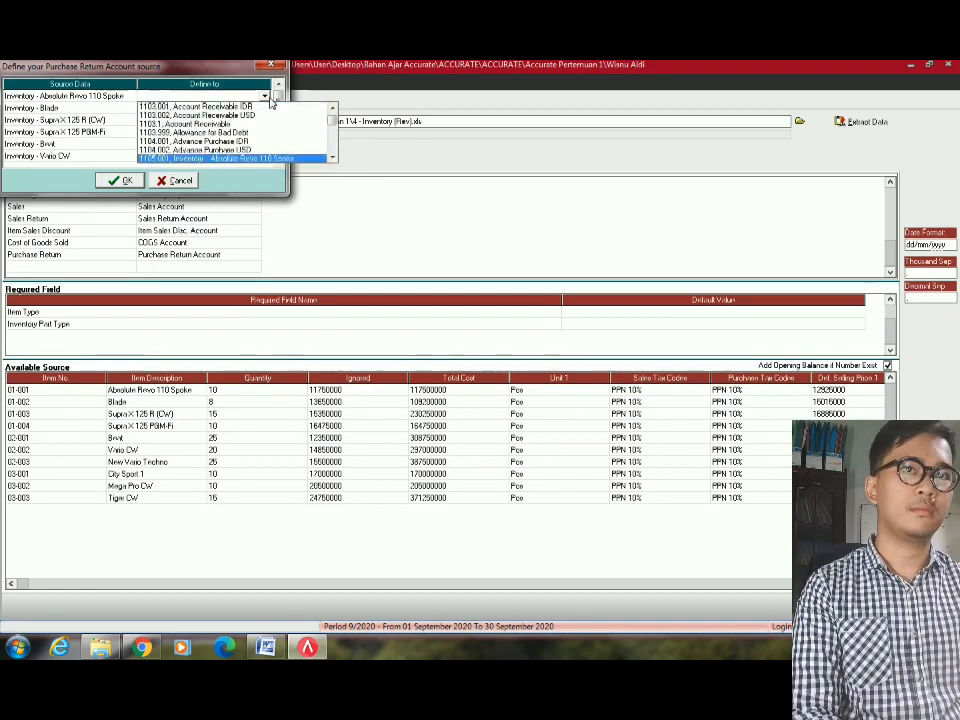
key("Down")
key("Down")
key("Down")
key("Down")
key("Down")
key("Down")
key("Down")
key("Down")
key("Down")
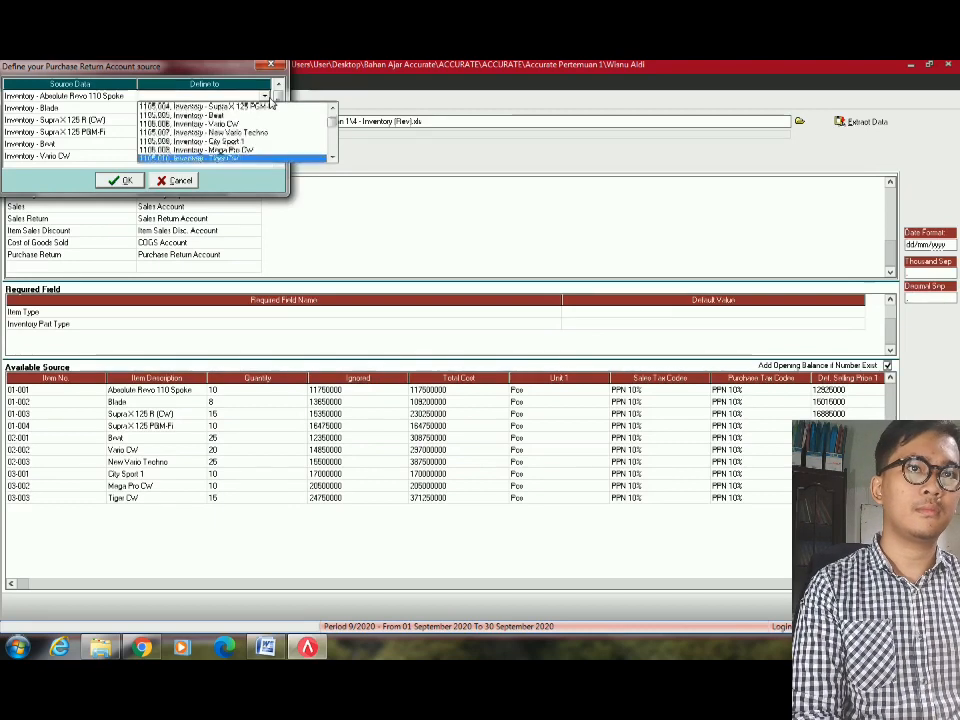
key("Return")
Correct the Absolute Revo 110 Spoke row to its own inventory account.
left_click(260, 96)
left_click(265, 96)
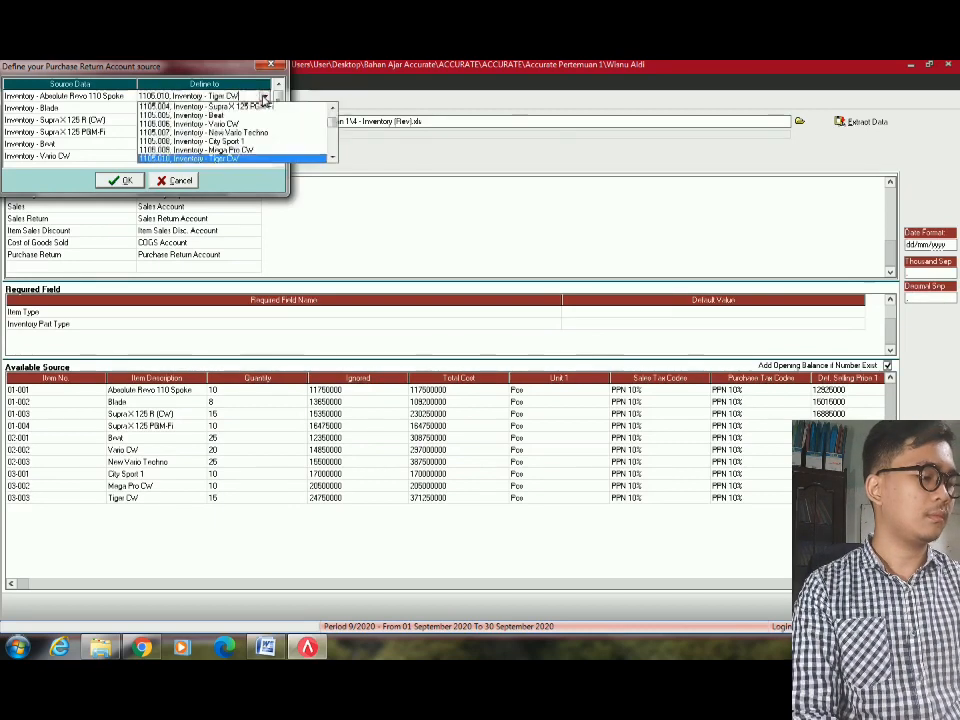
left_click(330, 107)
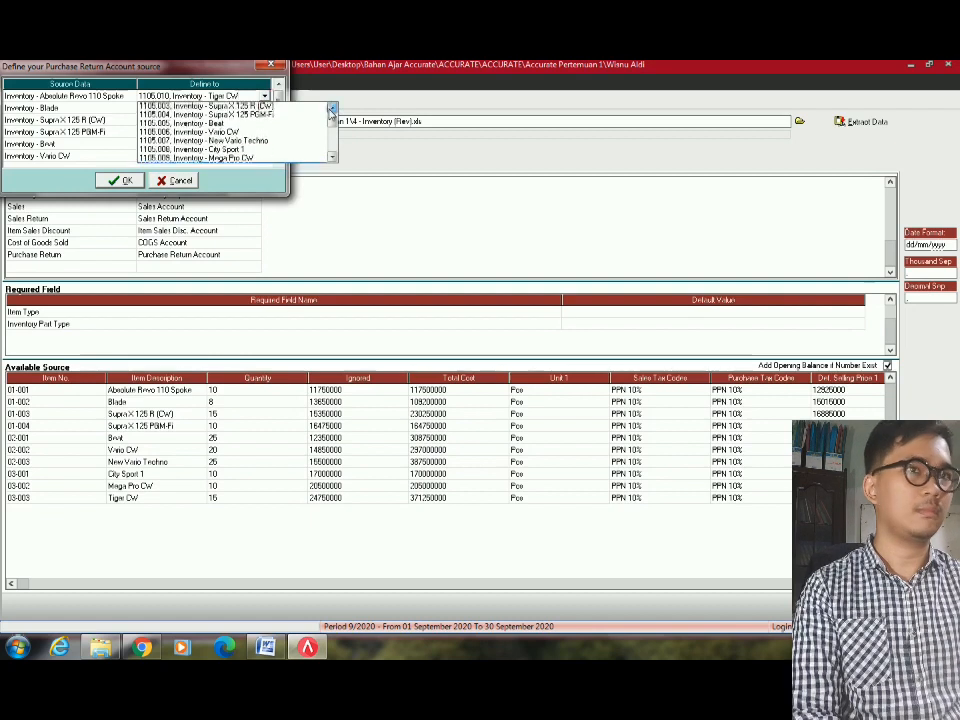
left_click(328, 108)
left_click(253, 125)
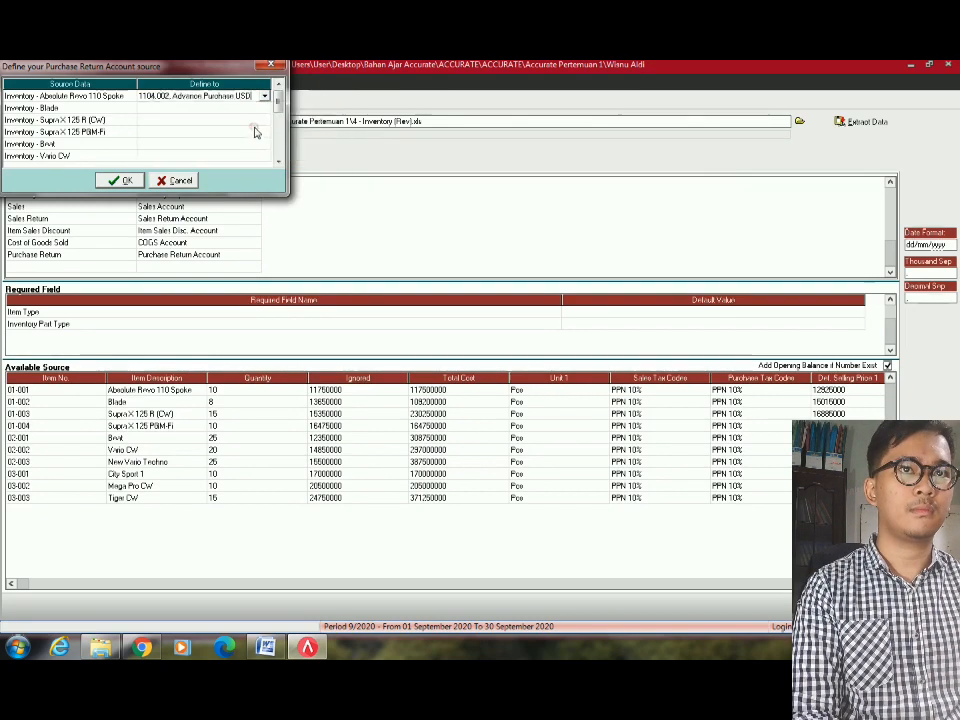
left_click(265, 97)
left_click(332, 157)
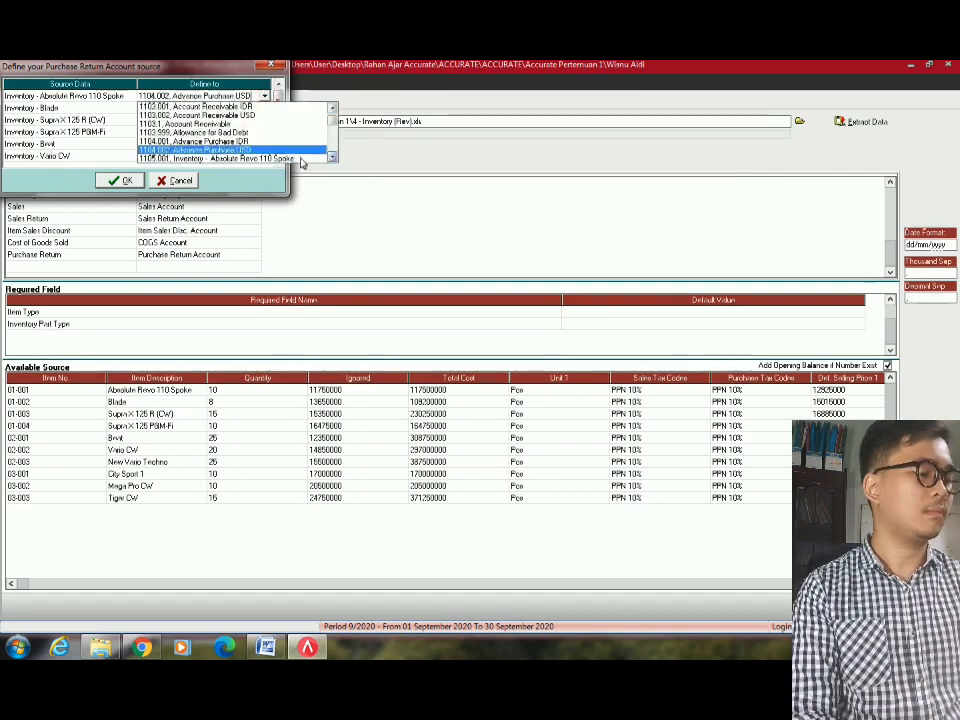
left_click(290, 156)
Set Blade and Supra X 125 R (CW) to their 1105 inventory accounts.
left_click(267, 109)
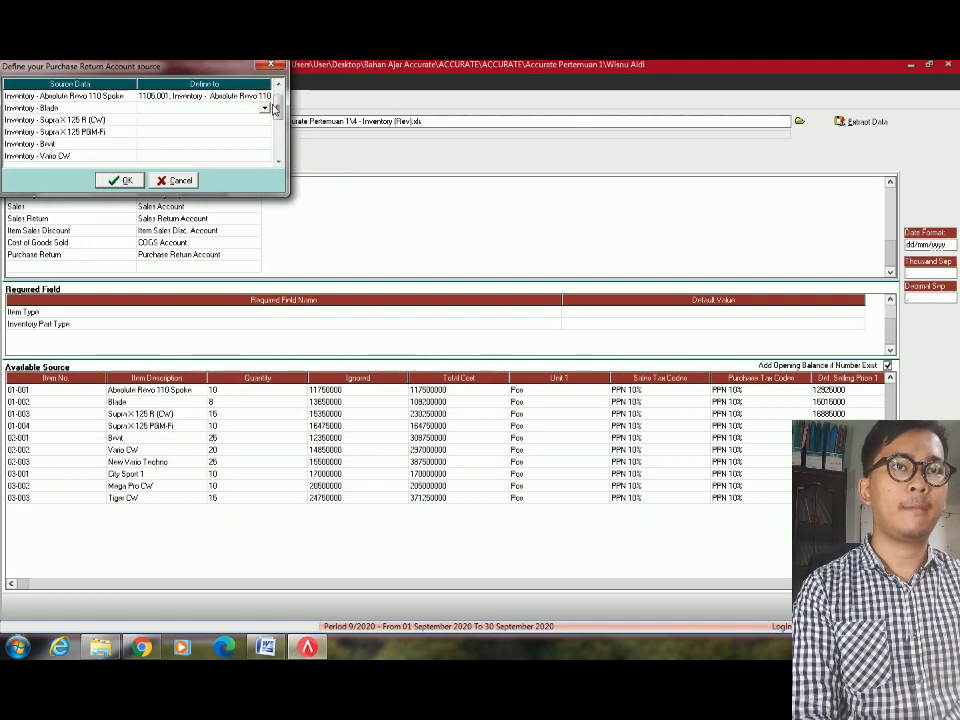
left_click(266, 108)
type("1105")
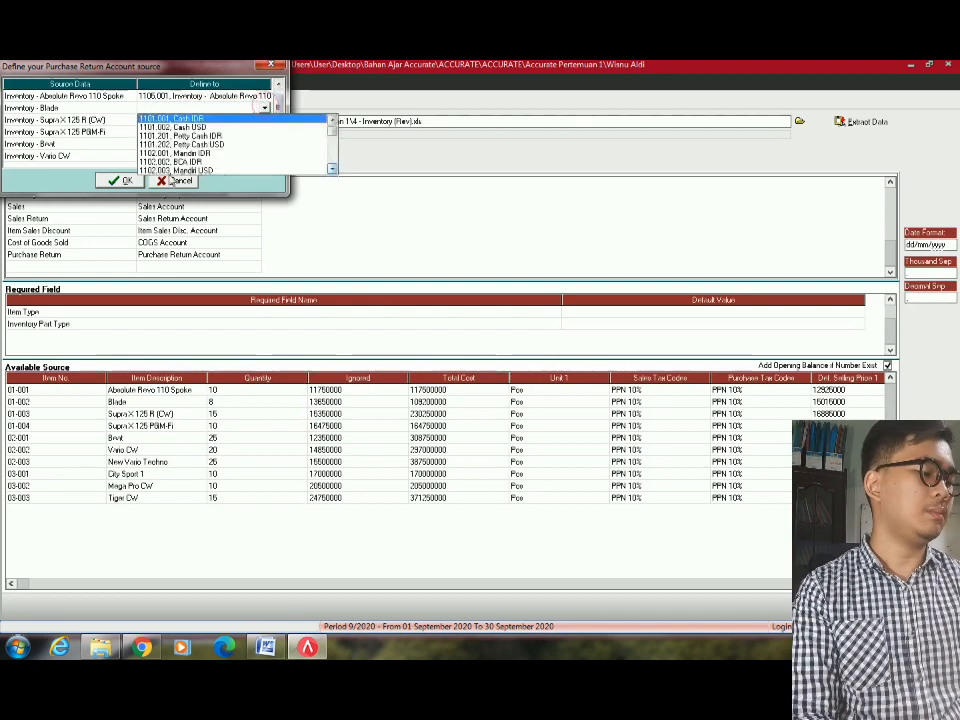
key("Down")
key("Return")
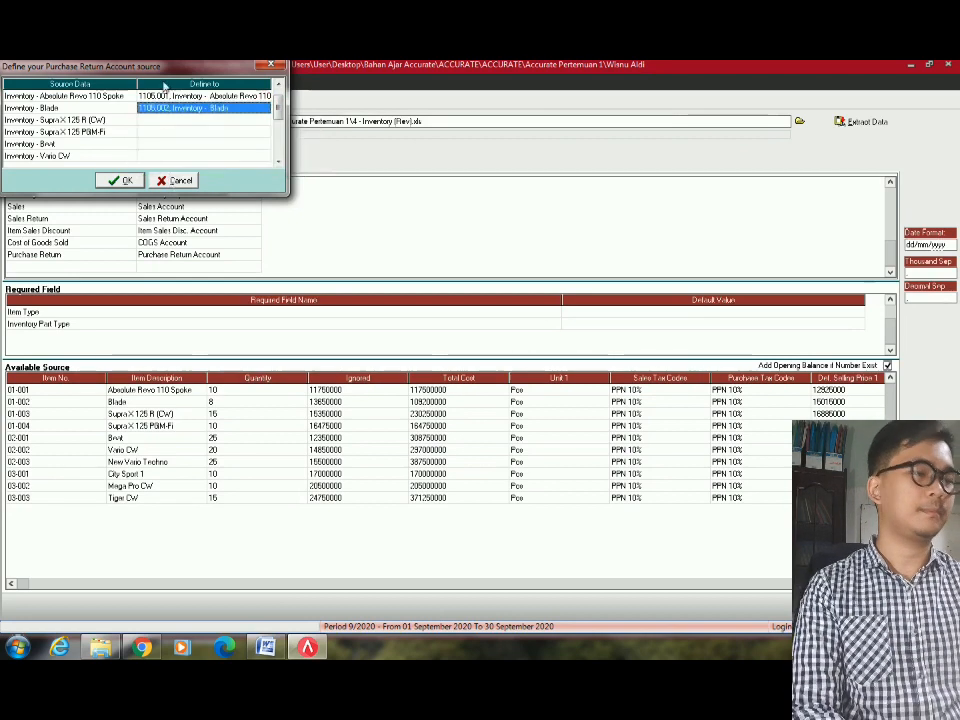
left_click(265, 121)
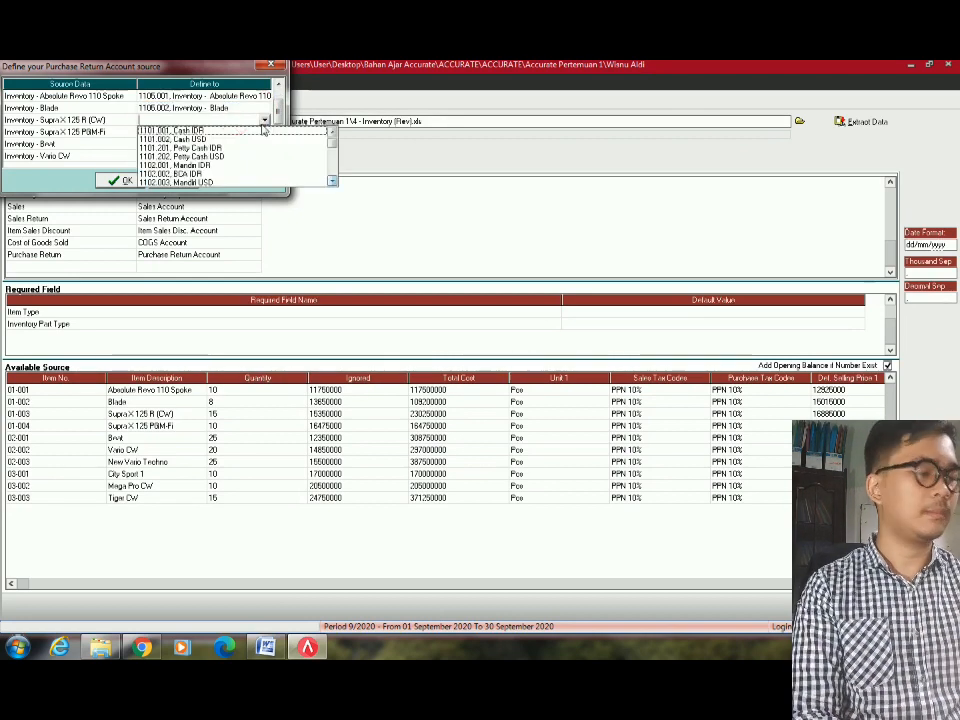
type("1105")
key("Down")
key("Down")
key("Return")
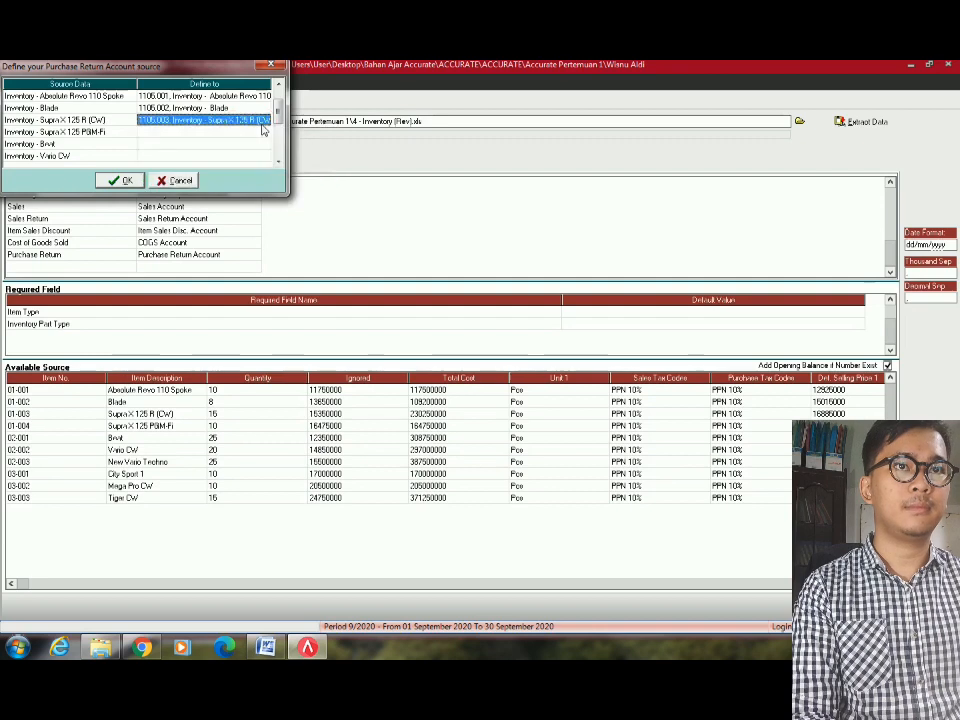
Set Supra X 125 PGM-Fi and Brvit to their 1105 inventory accounts.
left_click(264, 131)
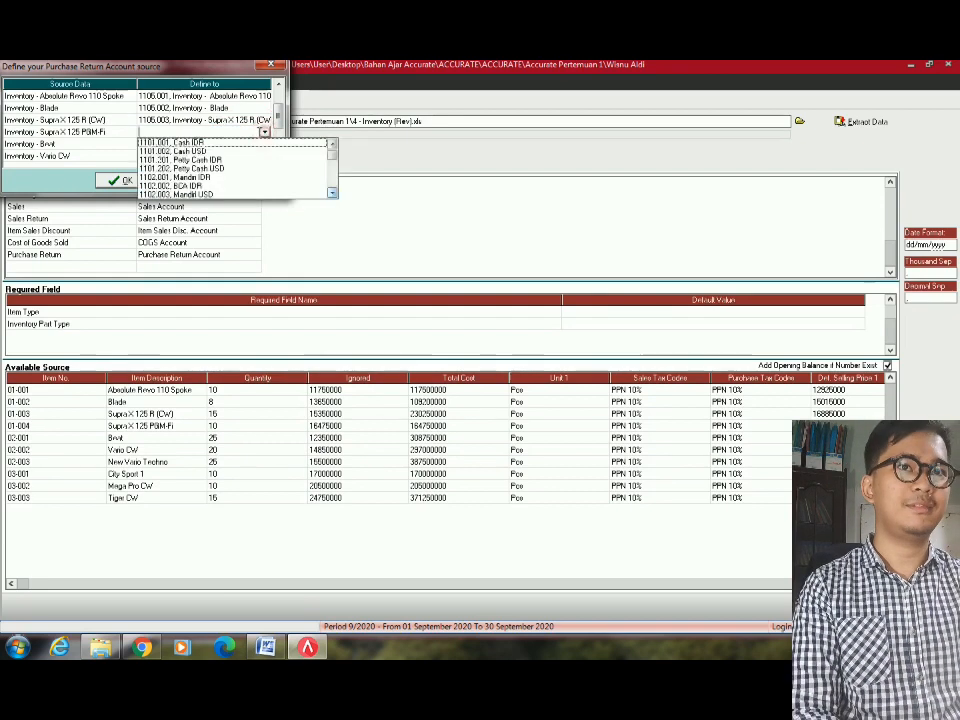
type("1105")
key("Down")
key("Down")
key("Down")
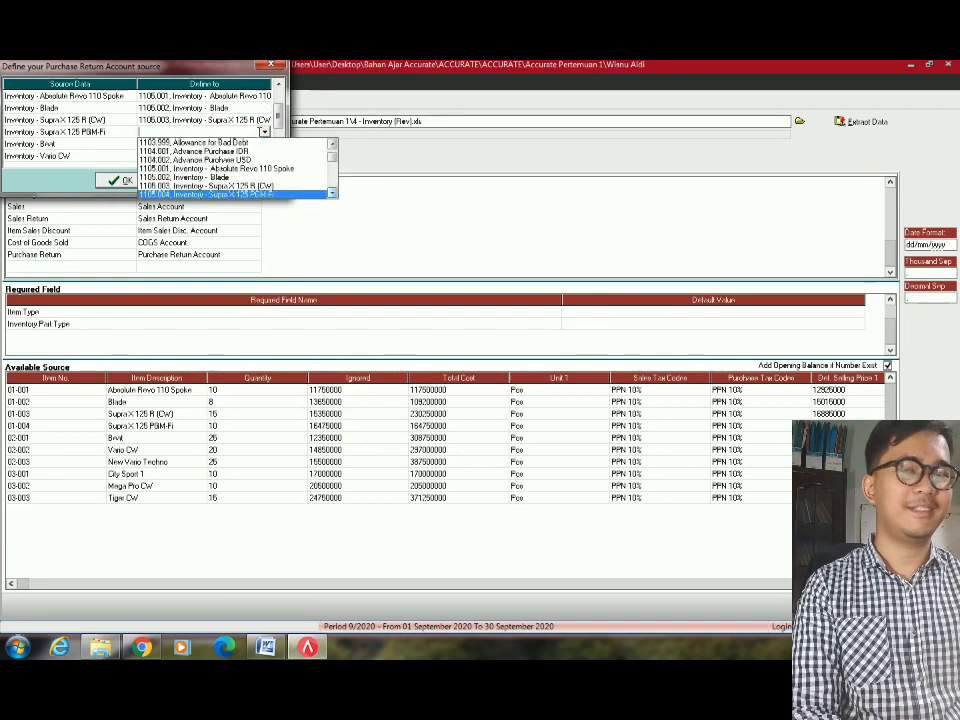
key("Return")
left_click(263, 145)
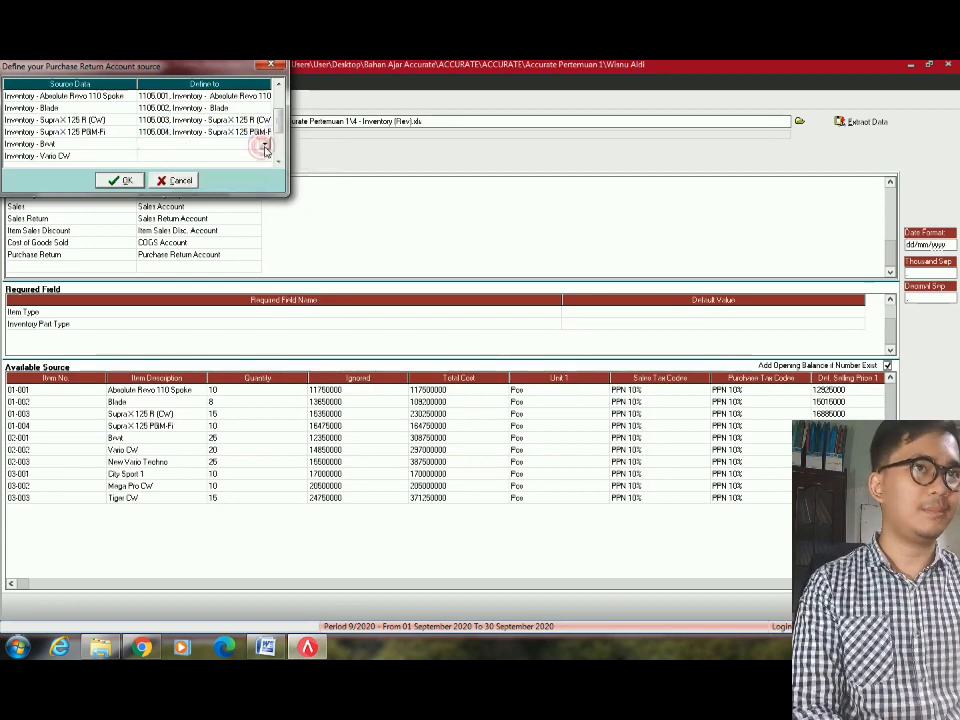
left_click(265, 147)
type("1105")
key("Down")
key("Down")
key("Down")
key("Down")
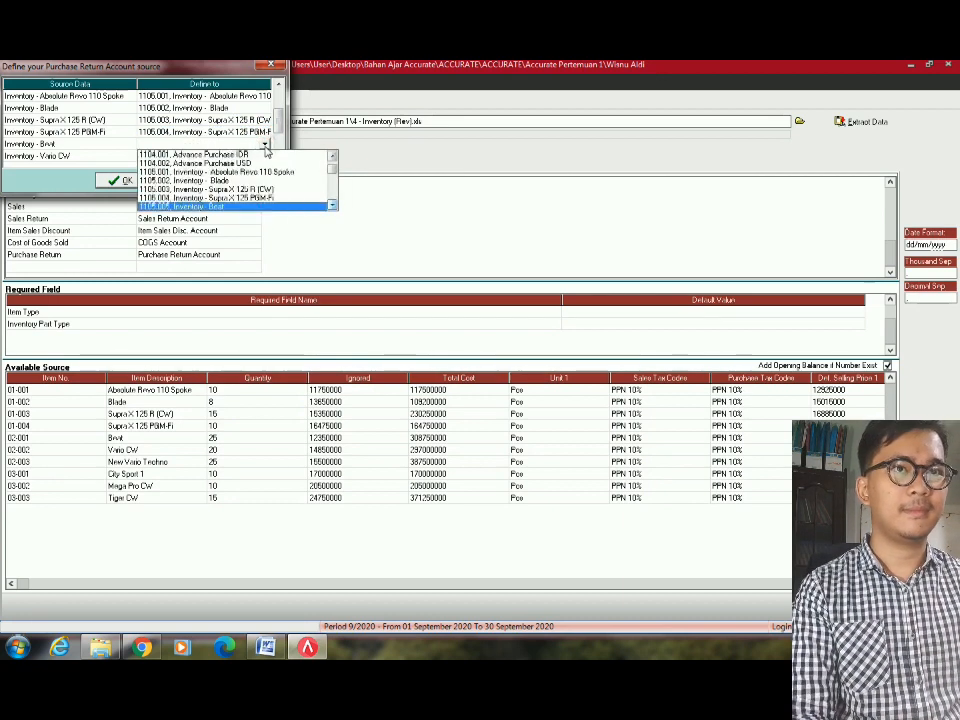
key("Return")
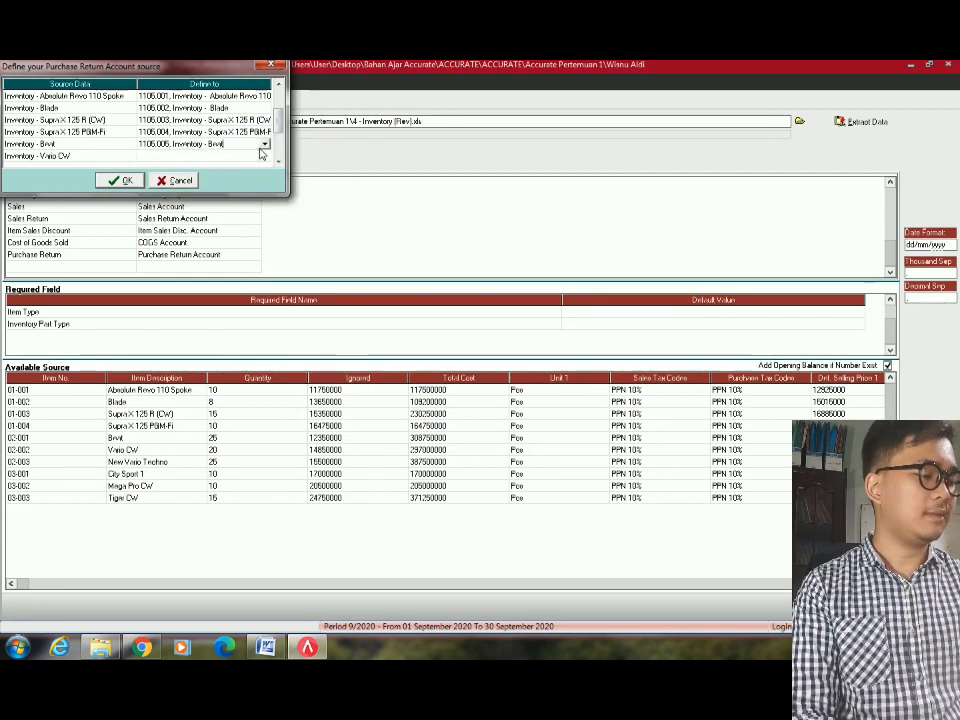
Set Vario CW to Inventory - Vario CW and New Vario Techno to 1105.007.
left_click(264, 156)
left_click(263, 157)
left_click(264, 156)
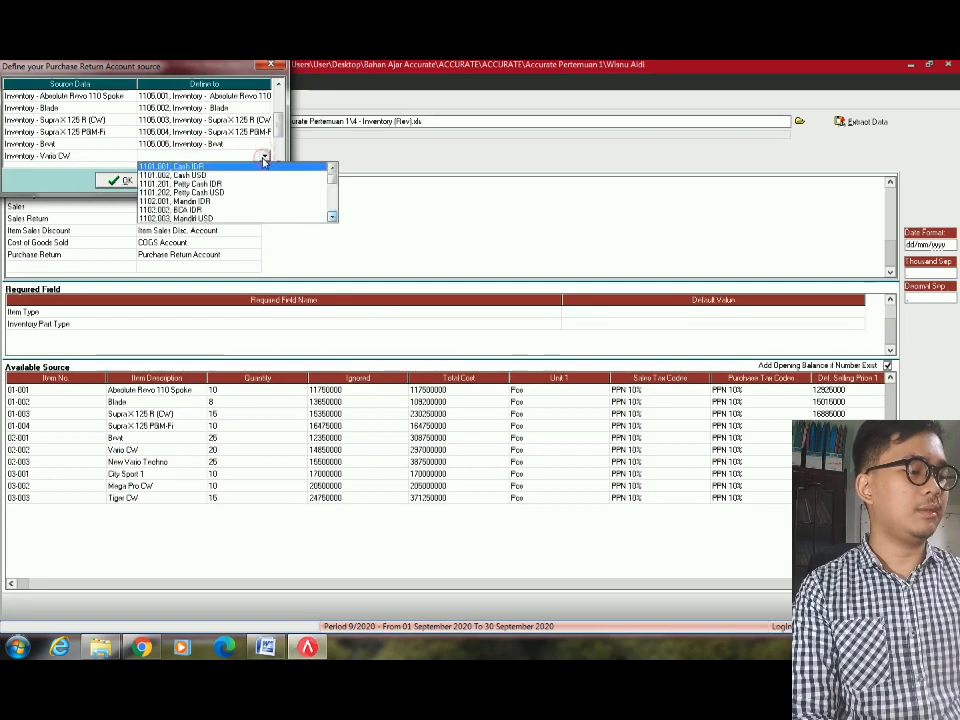
type("1105.001, Inventory - Absolute Revo 110 Spoke")
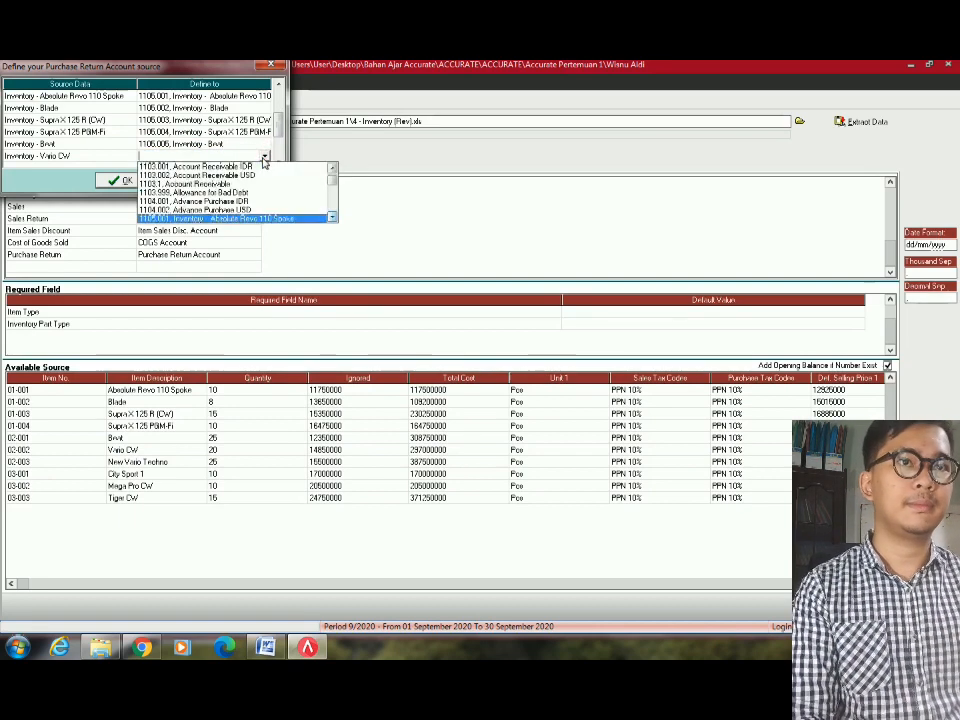
key("Down")
key("Down")
key("Down")
key("Down")
key("Down")
key("Return")
left_click(227, 132)
scroll(228, 135, "down", 6)
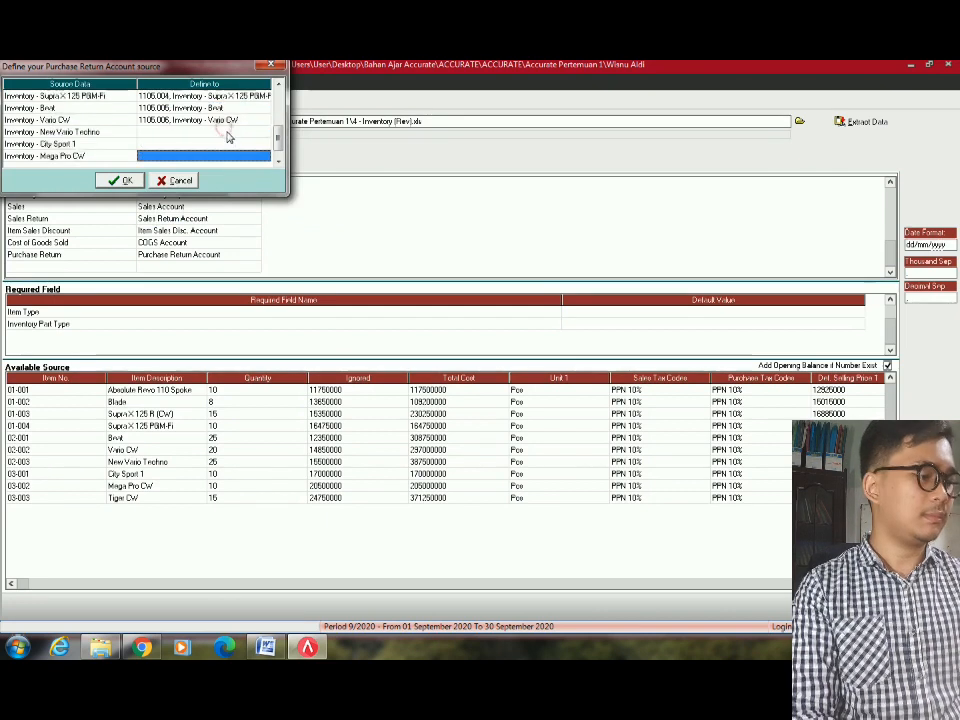
left_click(243, 121)
left_click(264, 121)
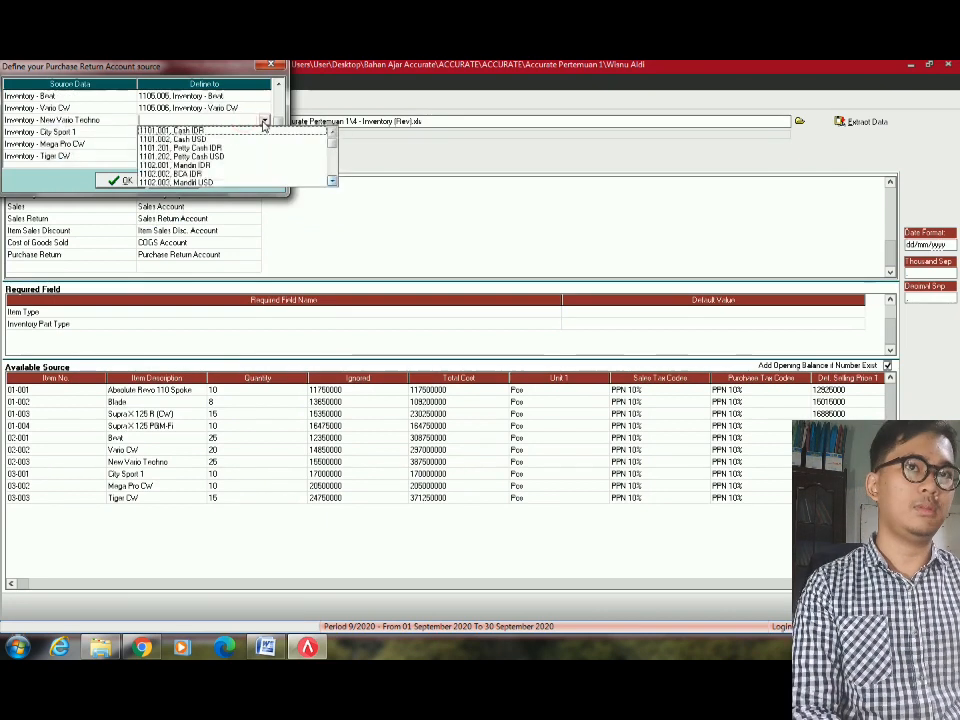
type("1105")
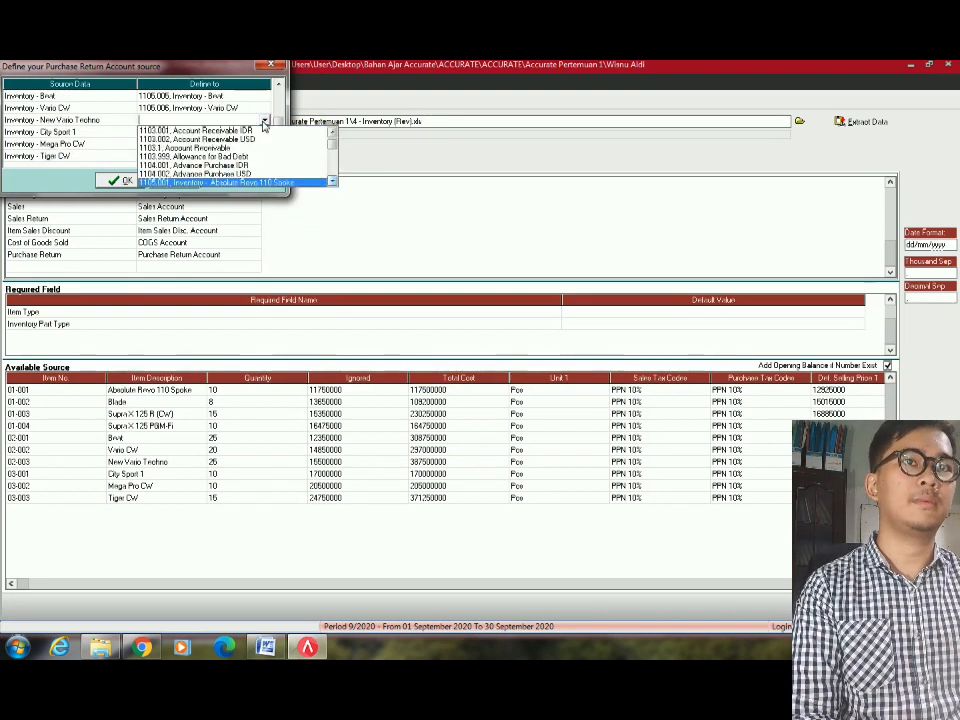
type(".007")
key("Return")
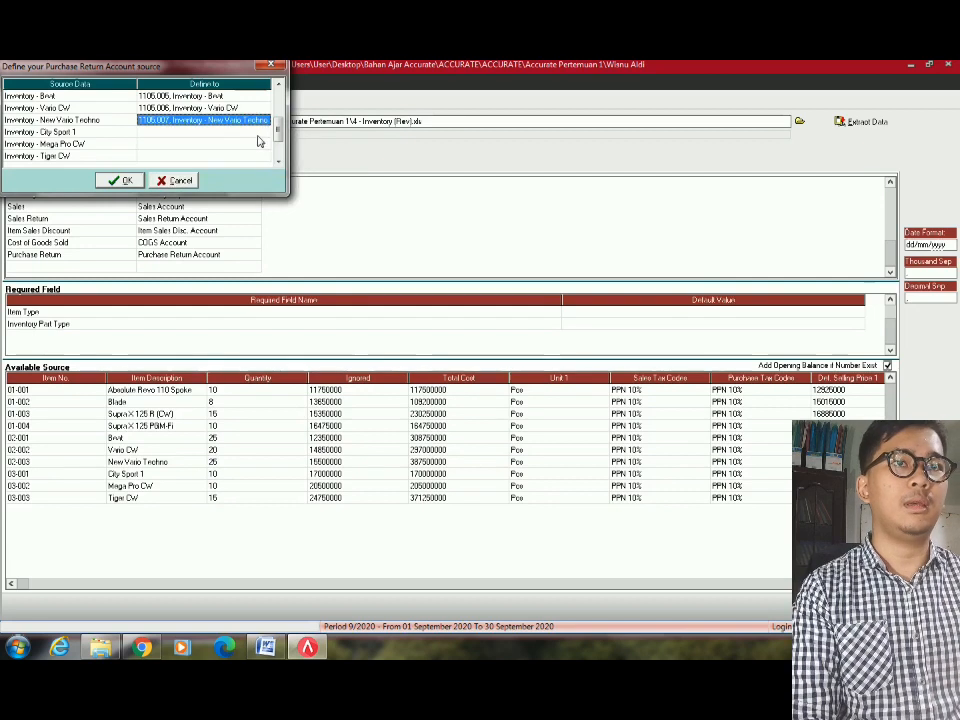
Set City Sport 1 to 1105.008 and Mega Pro CW to 1105.009.
left_click(259, 133)
left_click(264, 133)
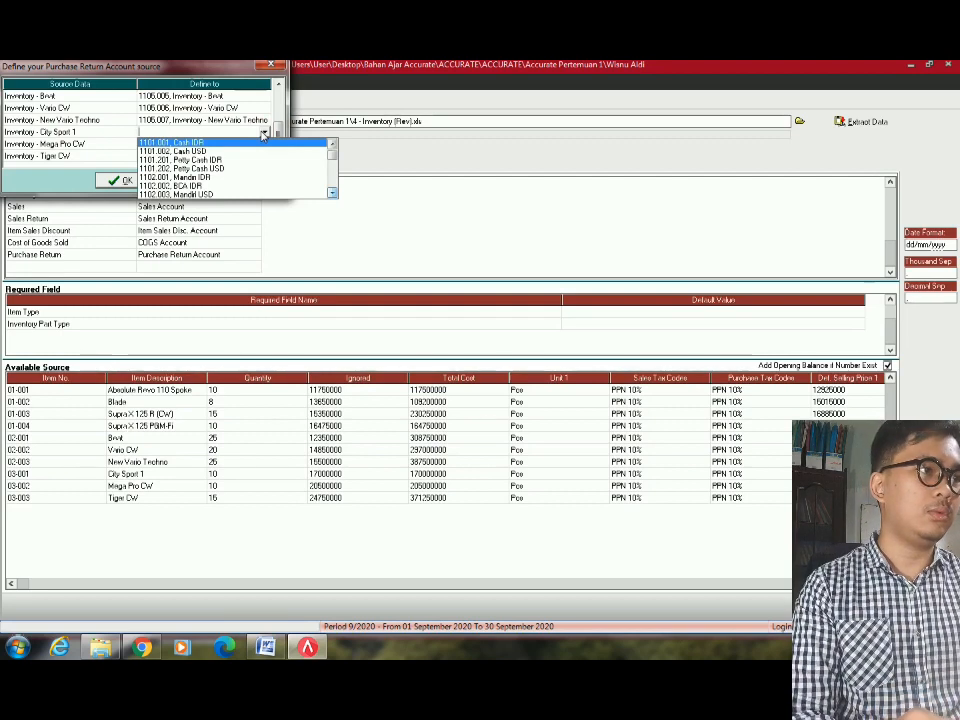
left_click(264, 133)
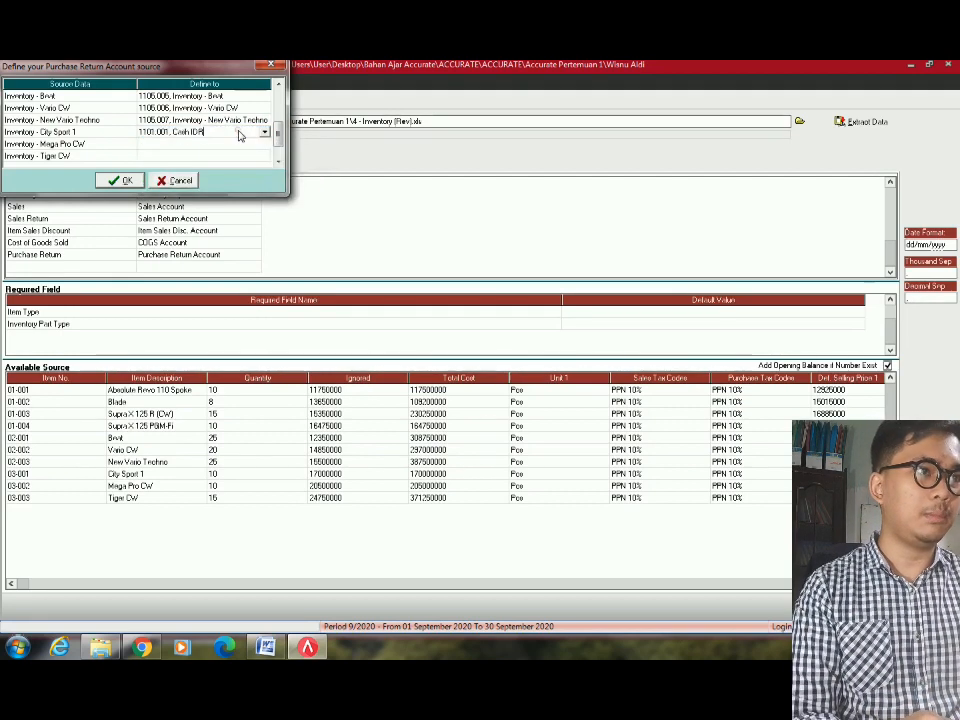
left_click(264, 134)
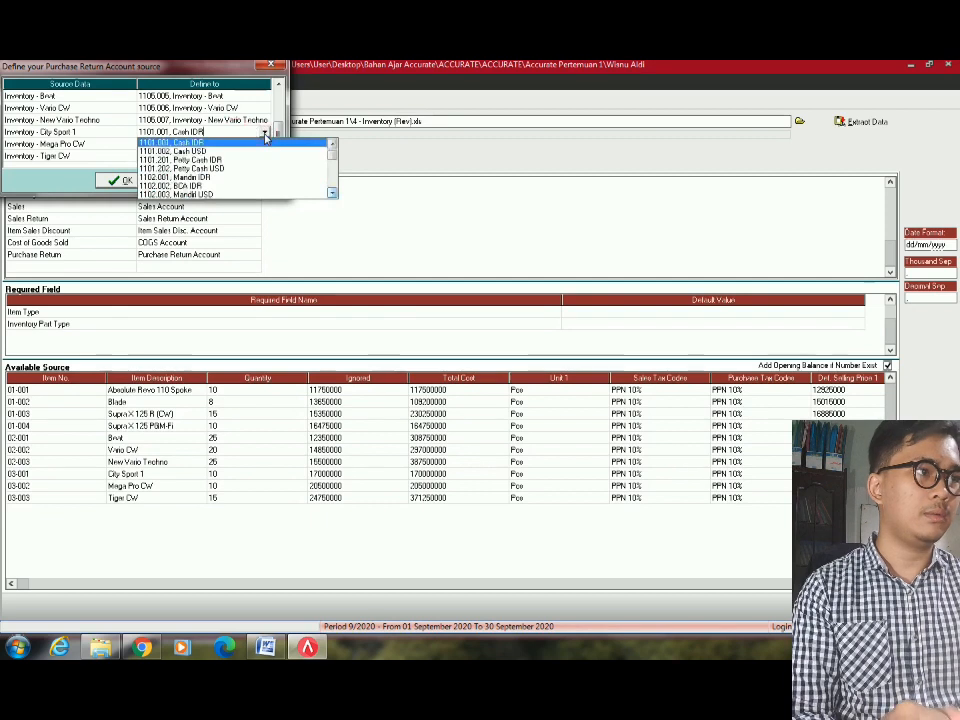
type("1105")
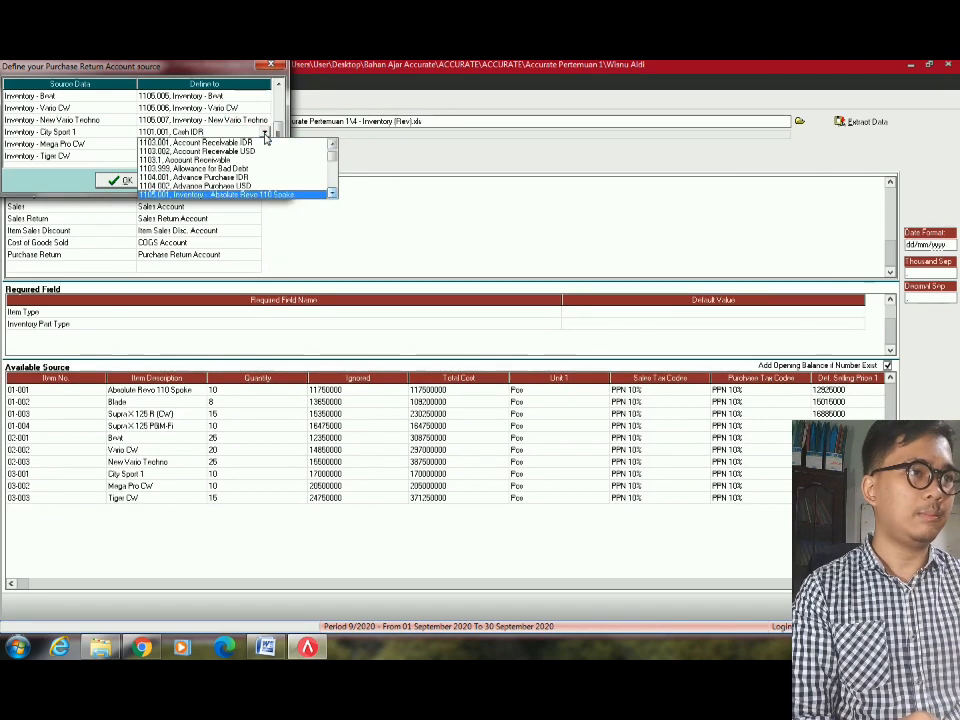
type(".008")
key("Return")
left_click(238, 156)
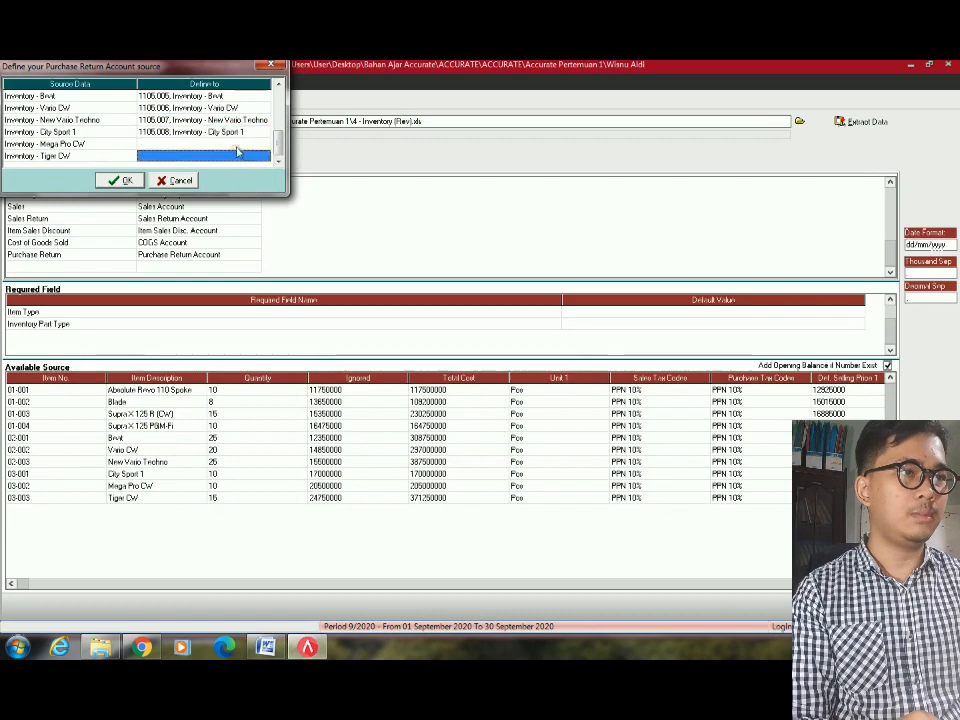
double_click(239, 148)
left_click(238, 147)
left_click(266, 145)
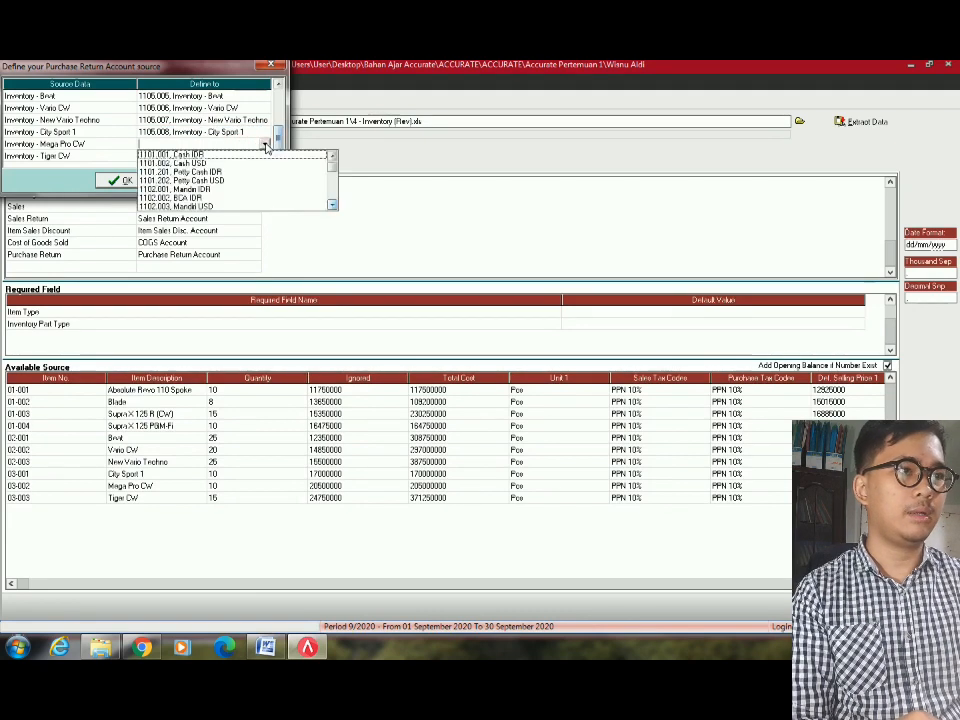
type("1105.009. Inventory - Mega Pro CW")
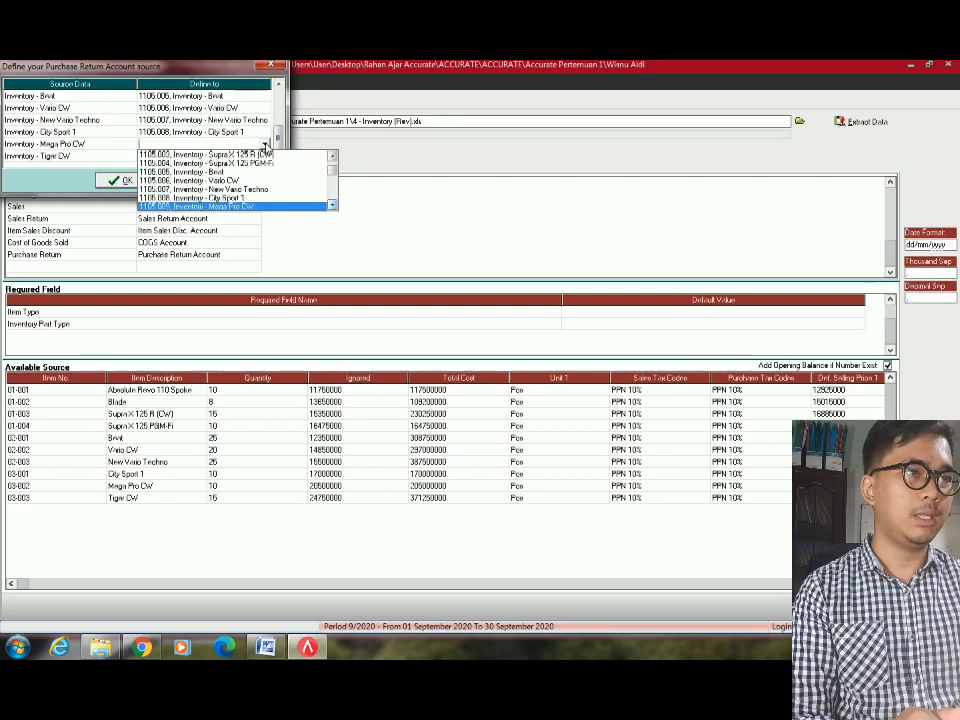
key("Return")
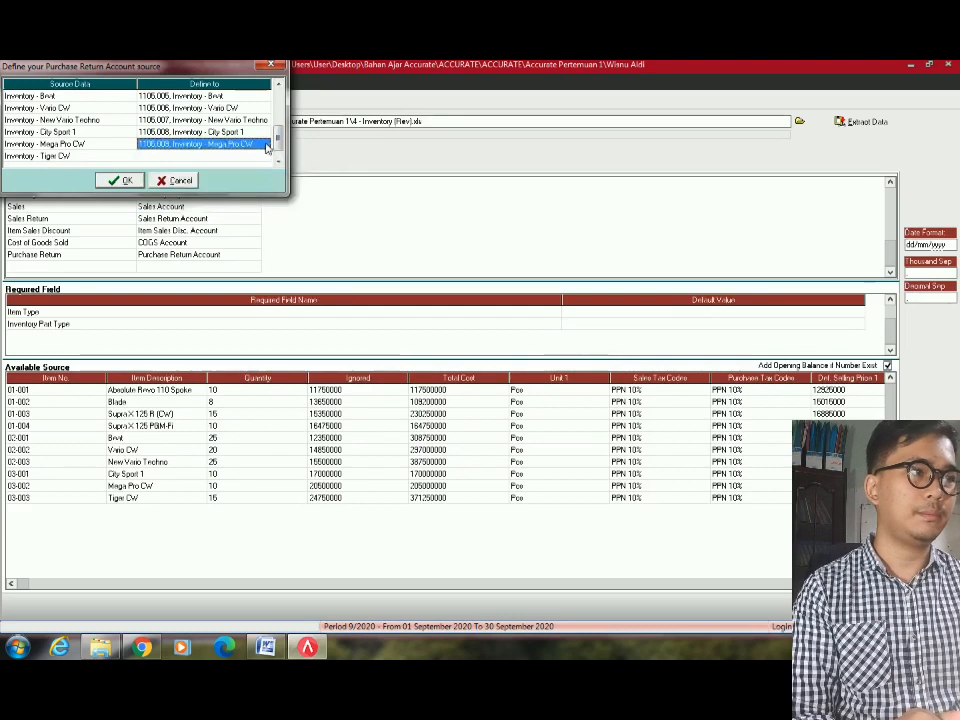
Set Tiger CW to 1105.010, save the Purchase Return mappings, and confirm the COGS source mapping.
left_click(262, 157)
left_click(264, 157)
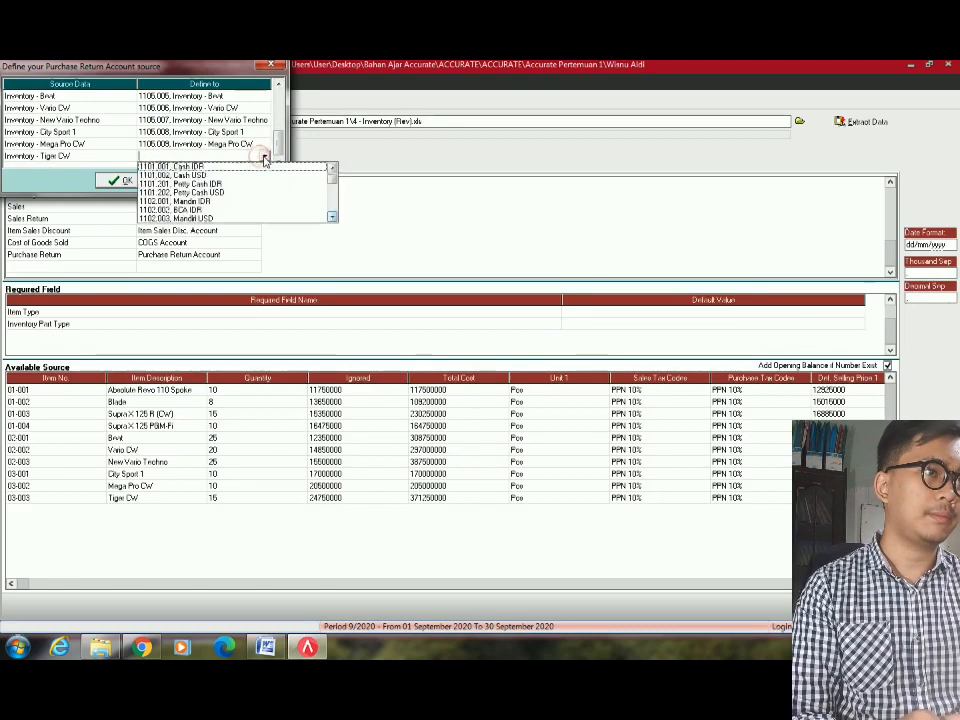
type("1105.010, Inventory - Tiger CW")
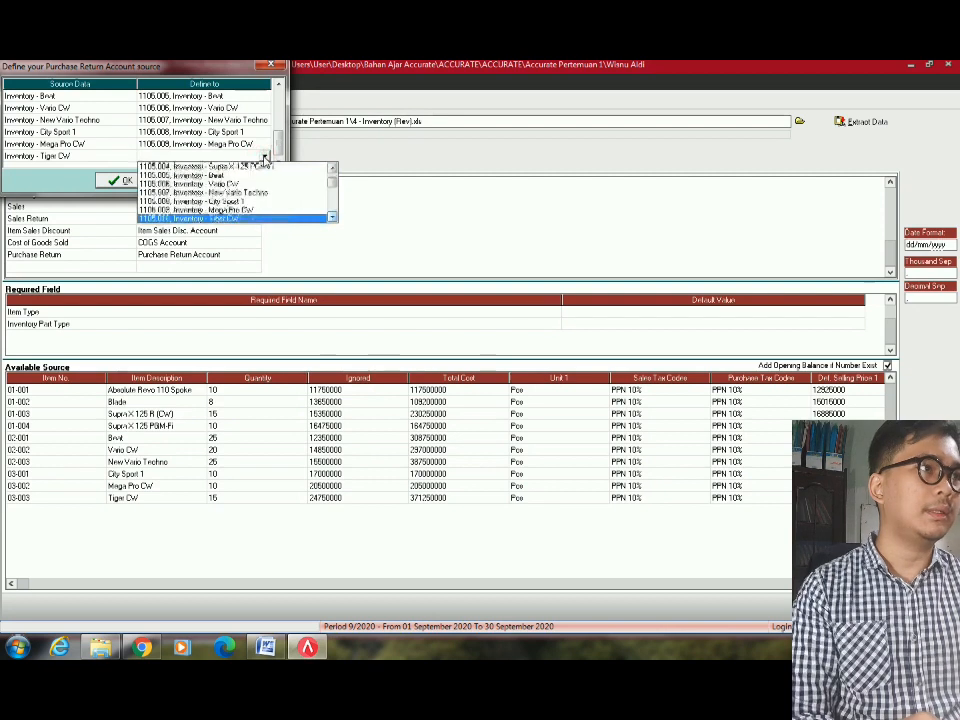
key("Return")
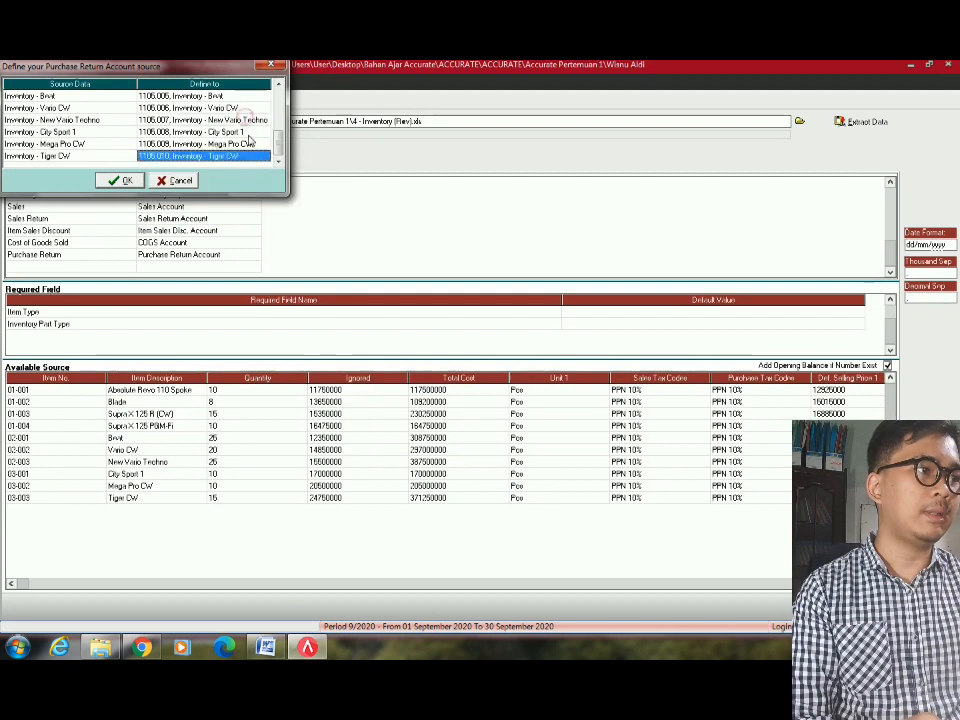
left_click(63, 160)
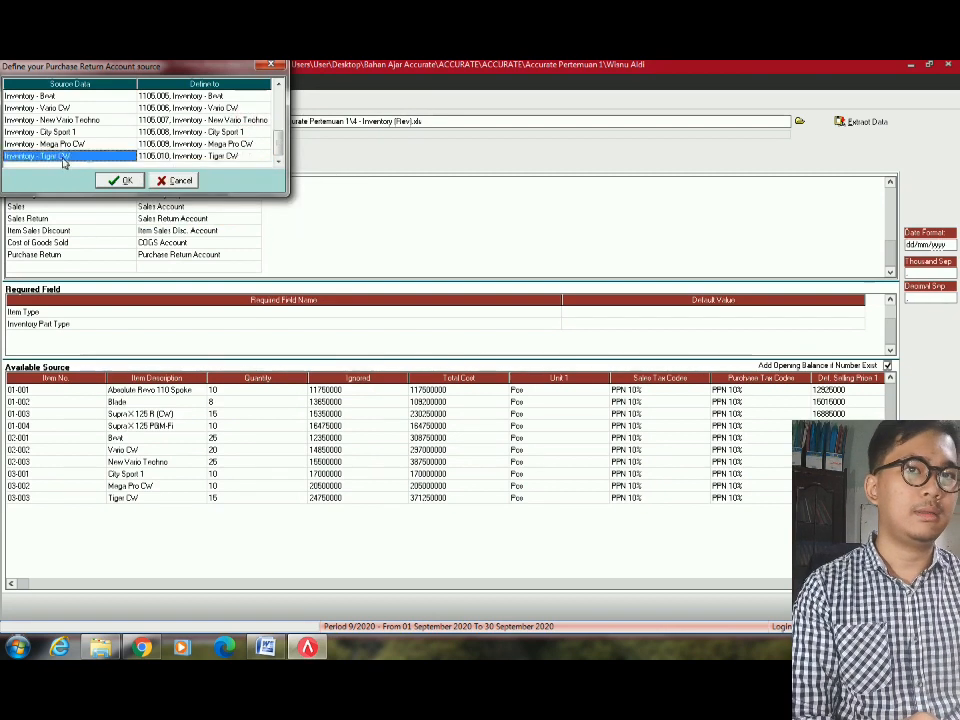
left_click(127, 180)
left_click(199, 254)
left_click(199, 254)
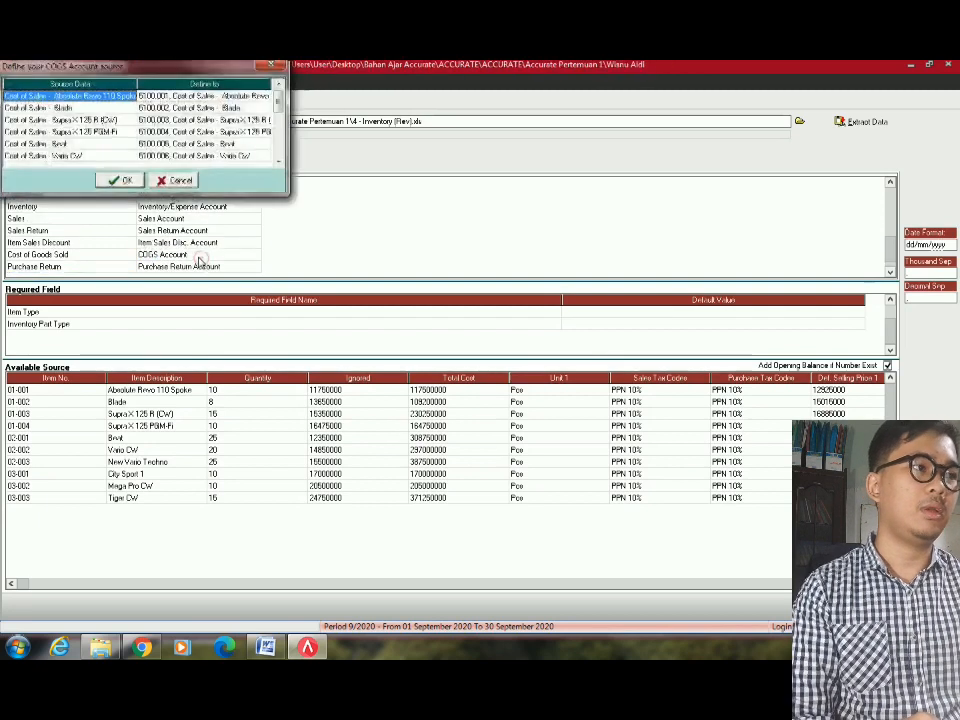
left_click(130, 183)
left_click(179, 221)
scroll(179, 223, "down", 4)
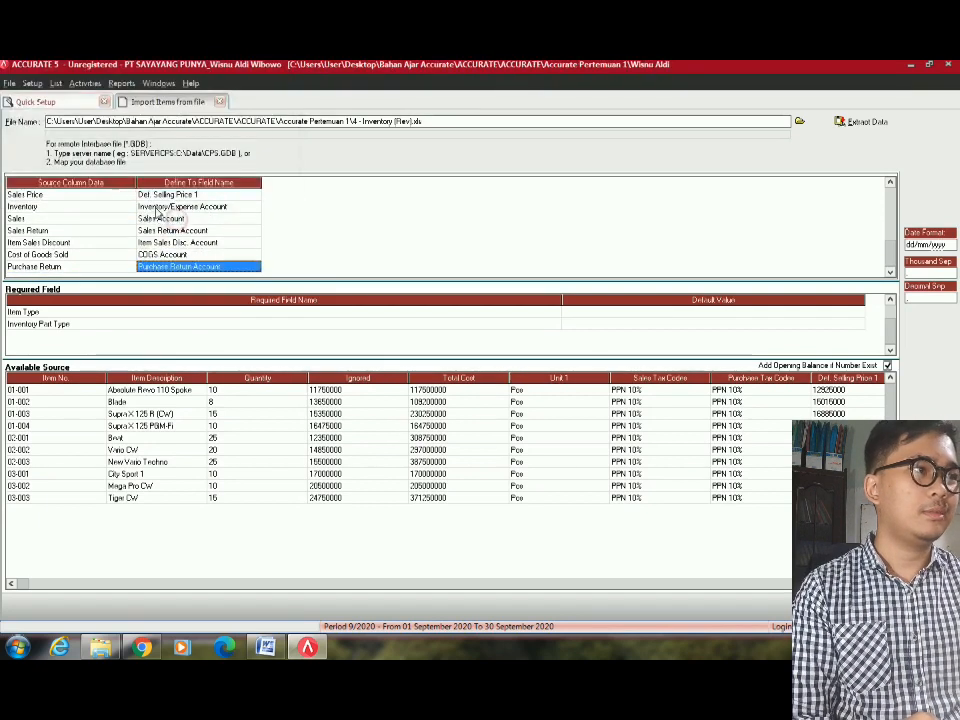
Set the Item Type default value to Inventory Part.
left_click(62, 222)
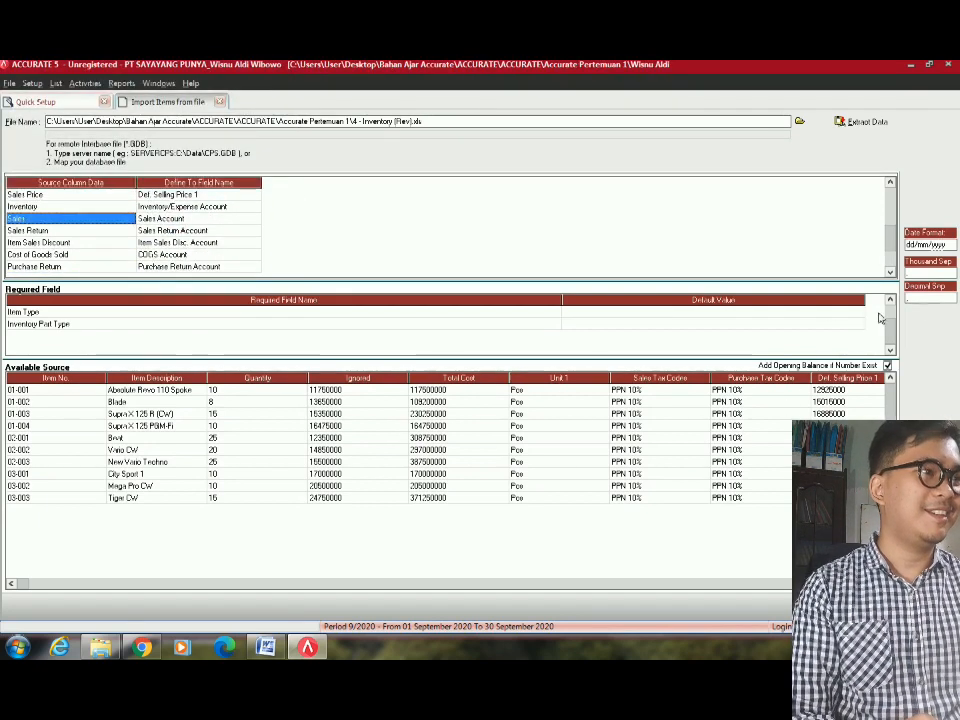
left_click(828, 314)
left_click(858, 313)
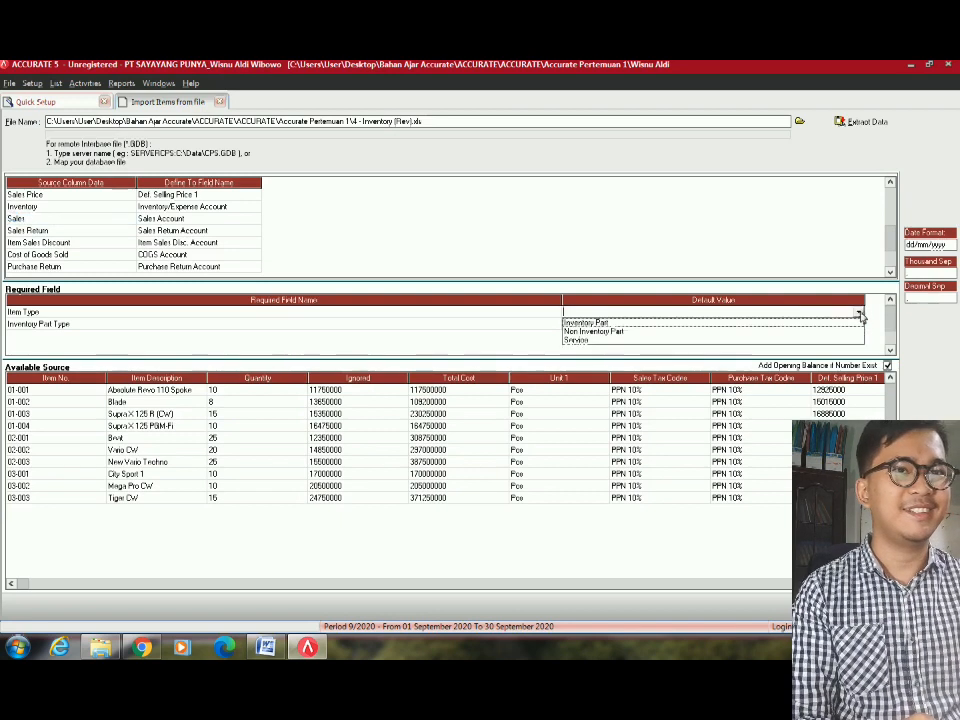
left_click(857, 323)
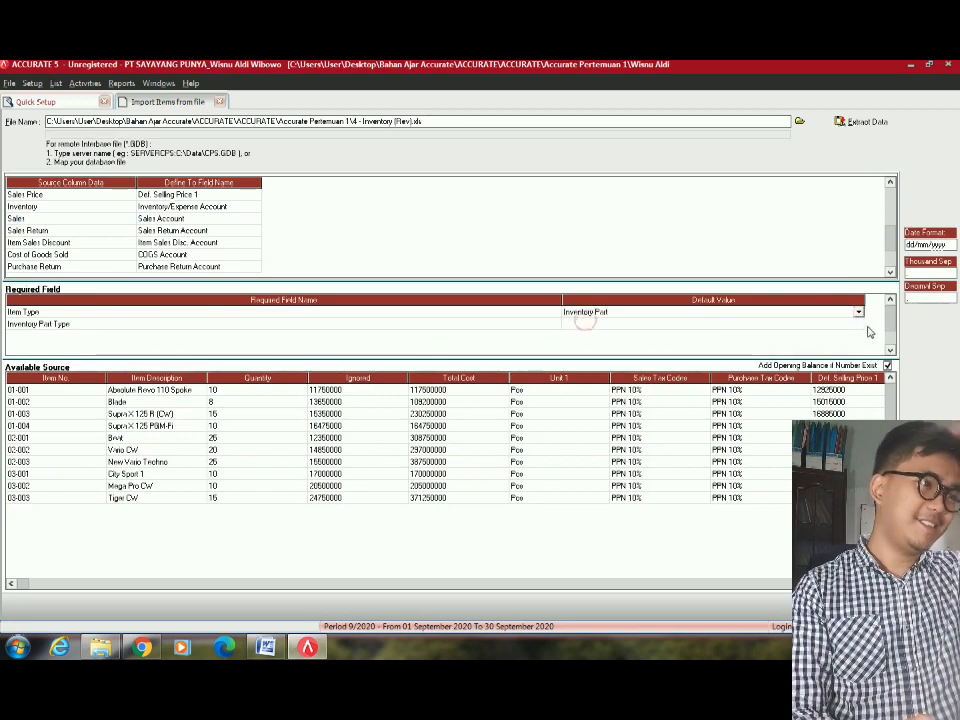
Set the Inventory Part Type default value to Finished Goods Material.
left_click(855, 324)
left_click(855, 324)
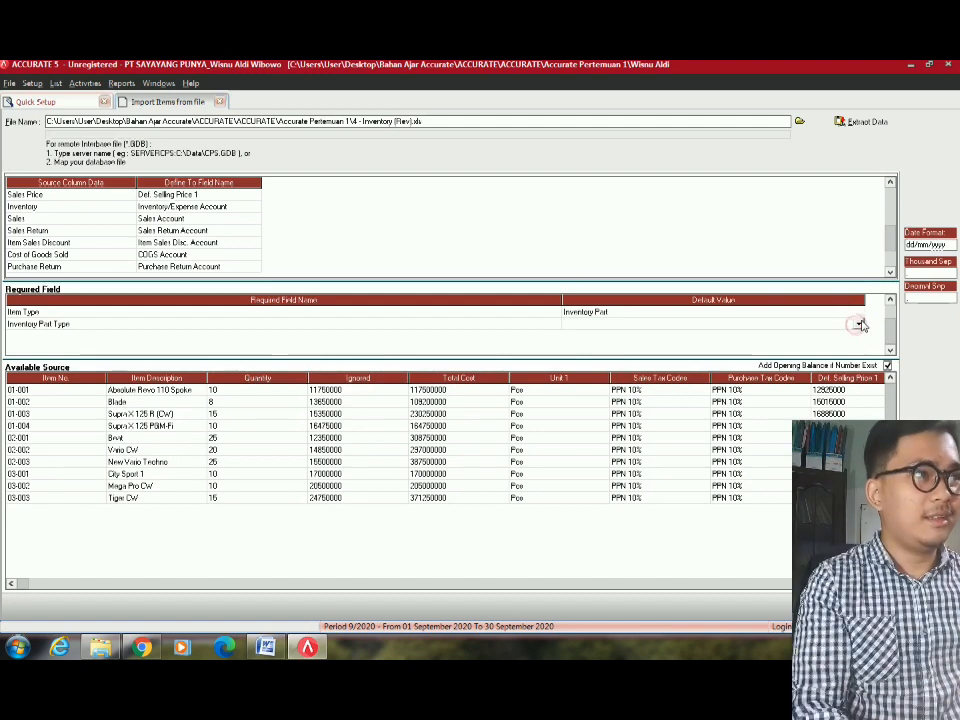
left_click(859, 324)
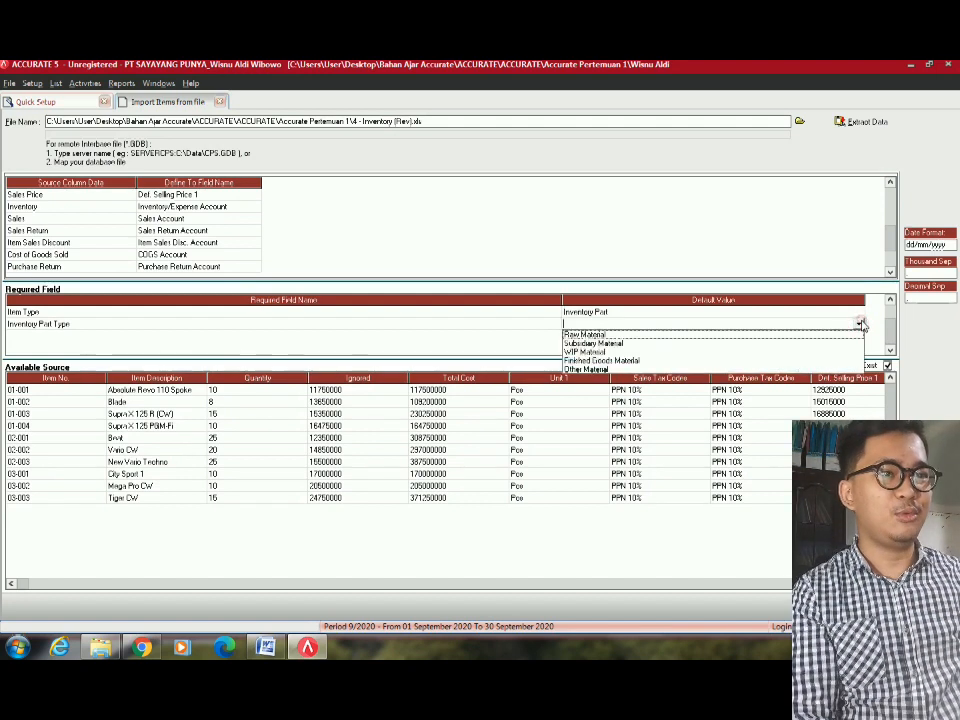
left_click(606, 361)
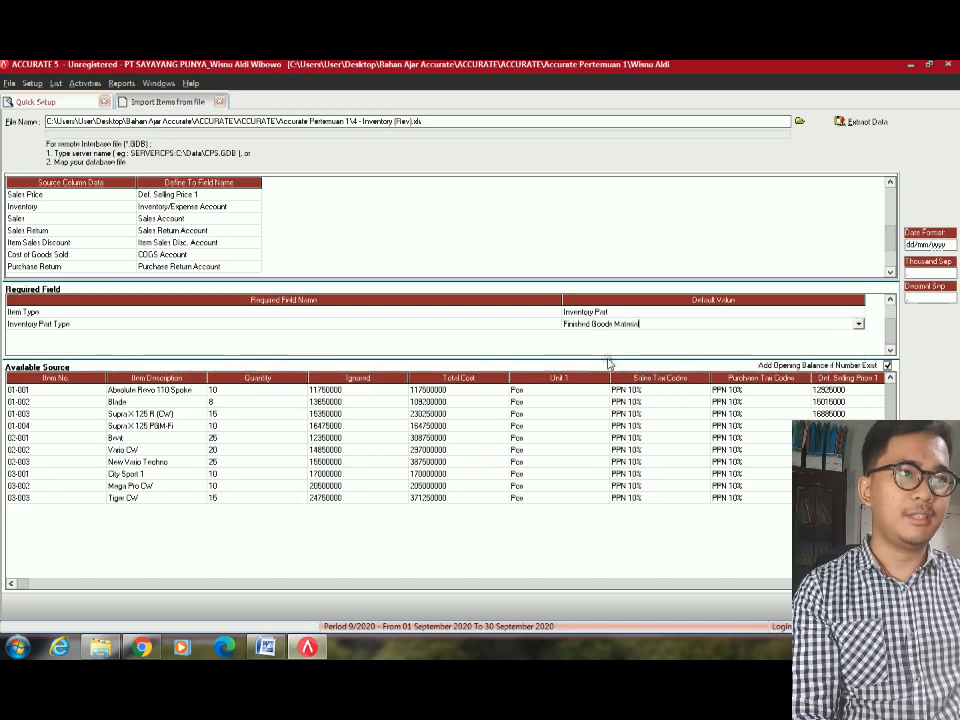
left_click(655, 316)
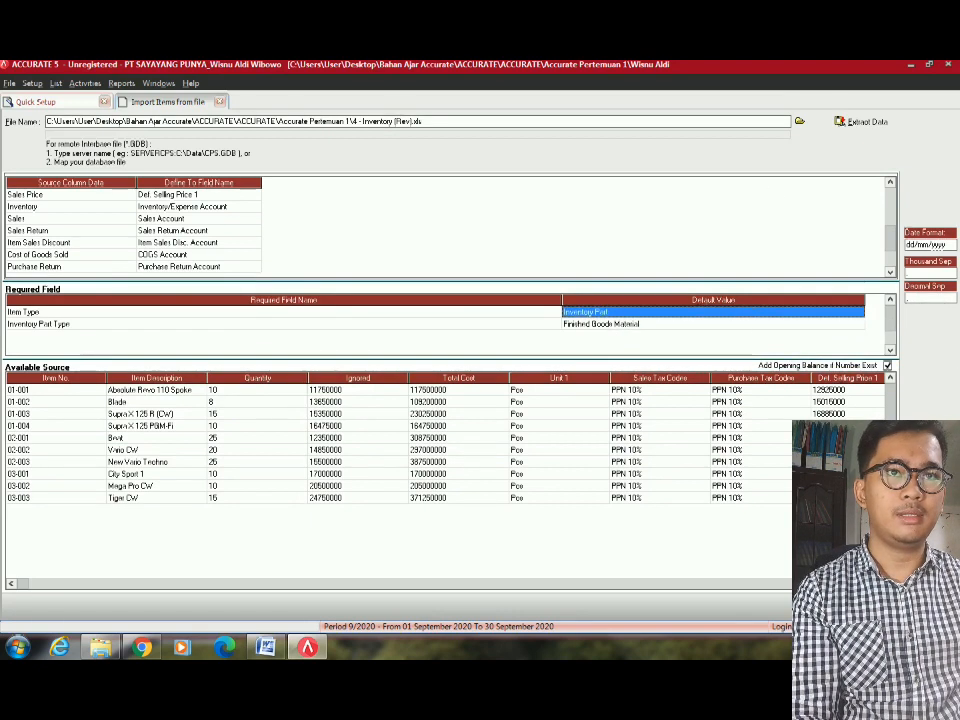
left_click(845, 327)
left_click(844, 325)
left_click(858, 325)
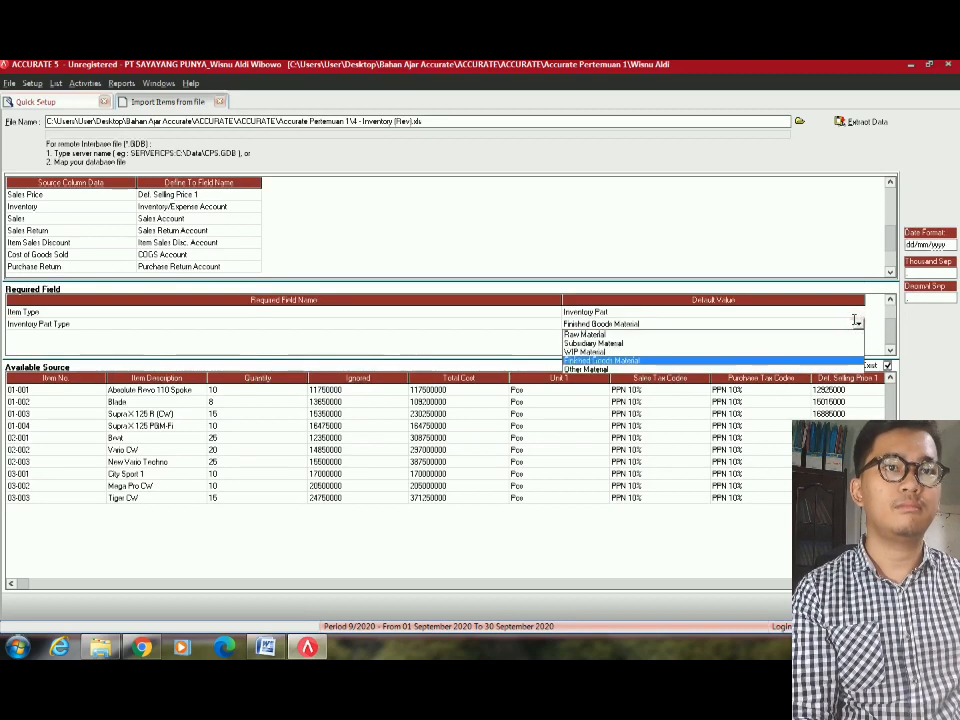
left_click(775, 229)
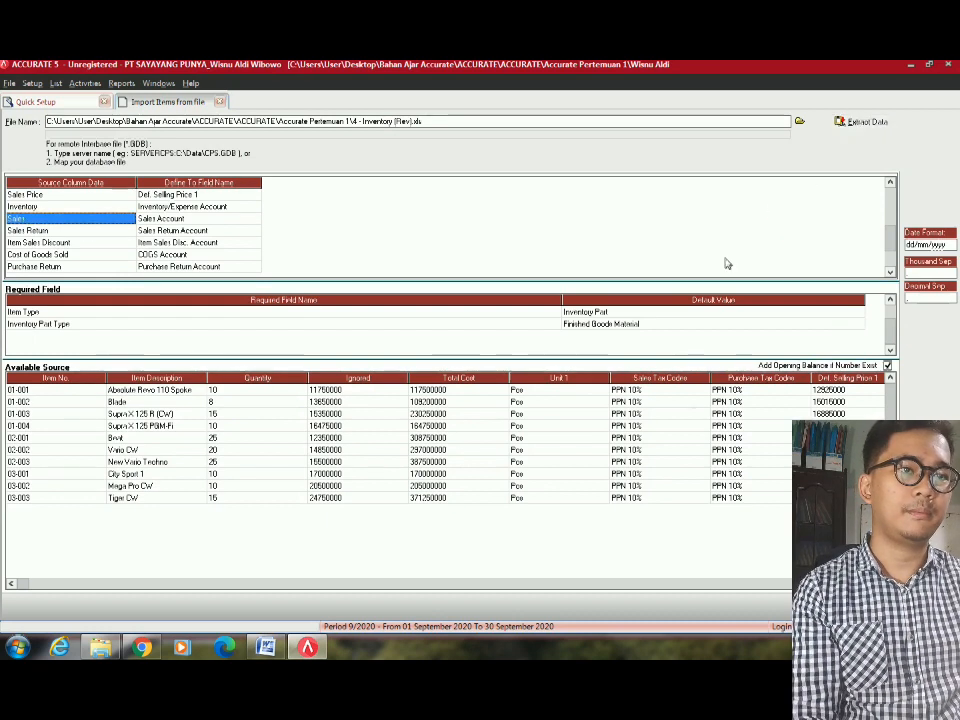
left_click(645, 325)
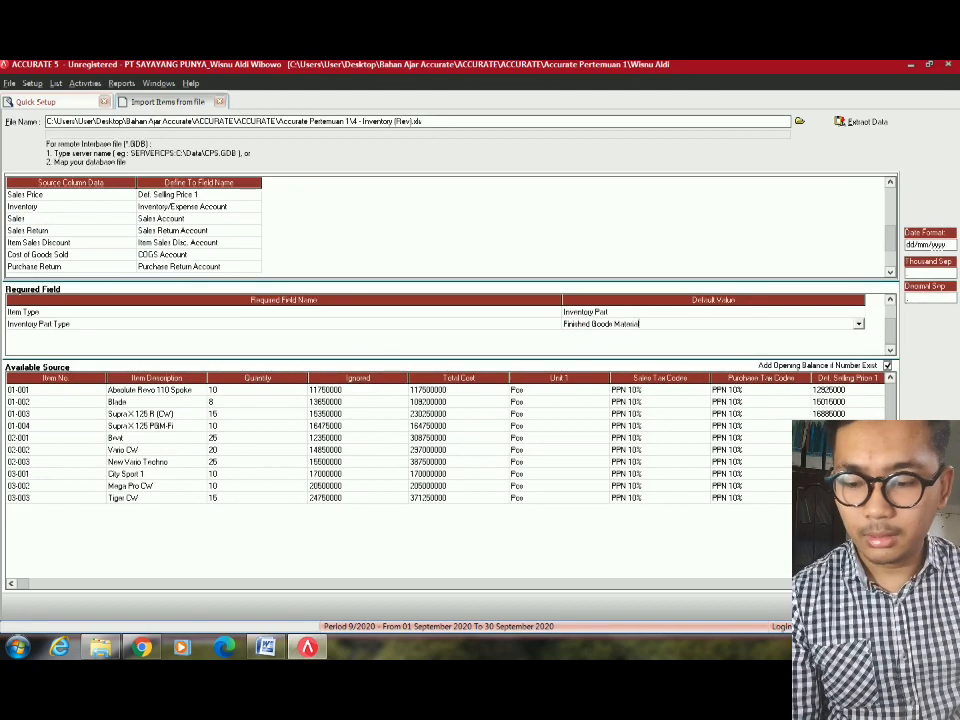
Extract the data, acknowledge the 10 imported records, and advance to Fiscal Fixed Asset Type.
left_click(876, 606)
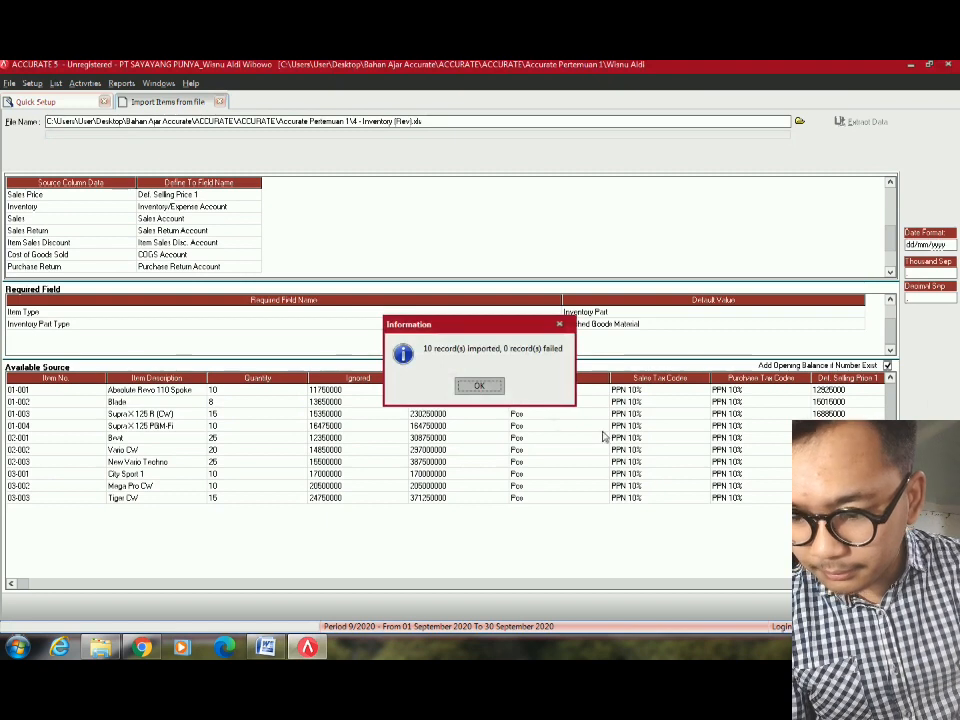
left_click(479, 385)
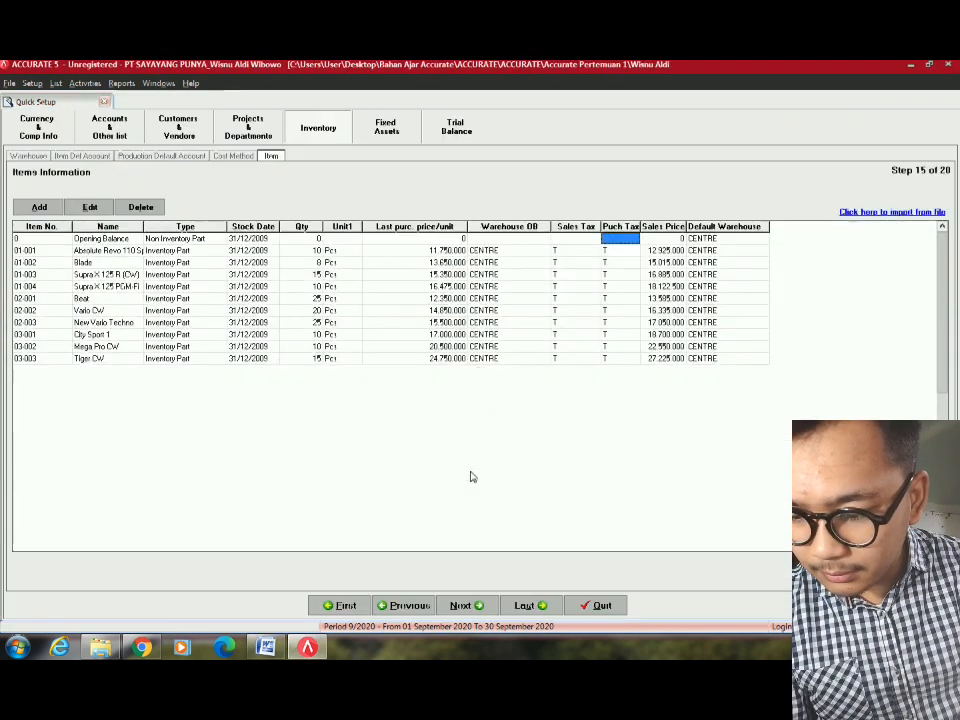
left_click(460, 605)
left_click(460, 605)
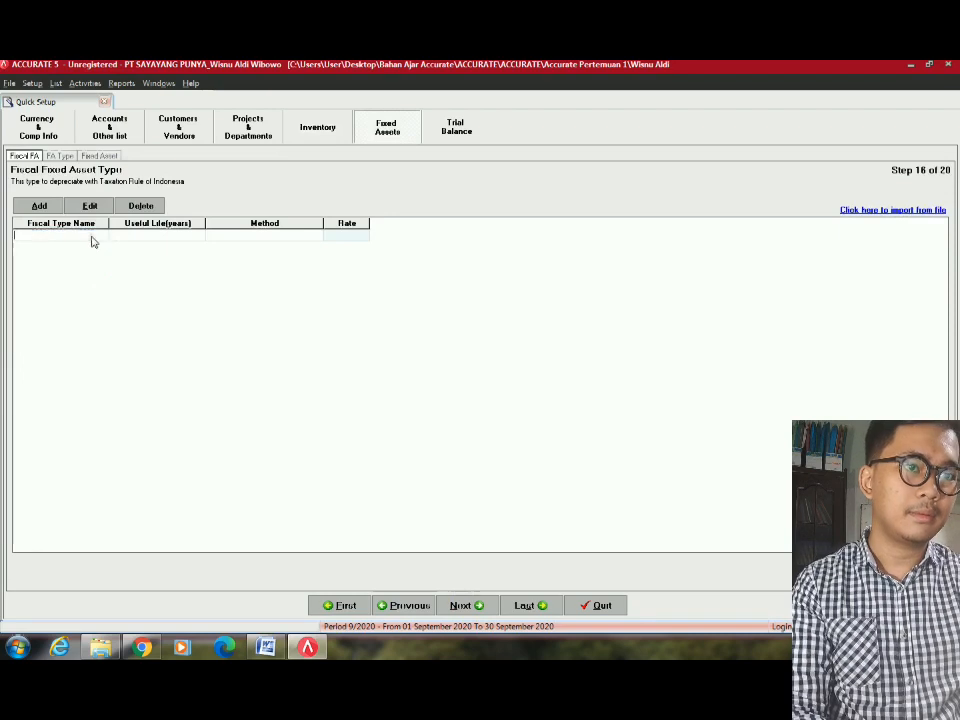
View the depreciation Method choices for the first fiscal asset type row, then switch to the Word document.
left_click(137, 236)
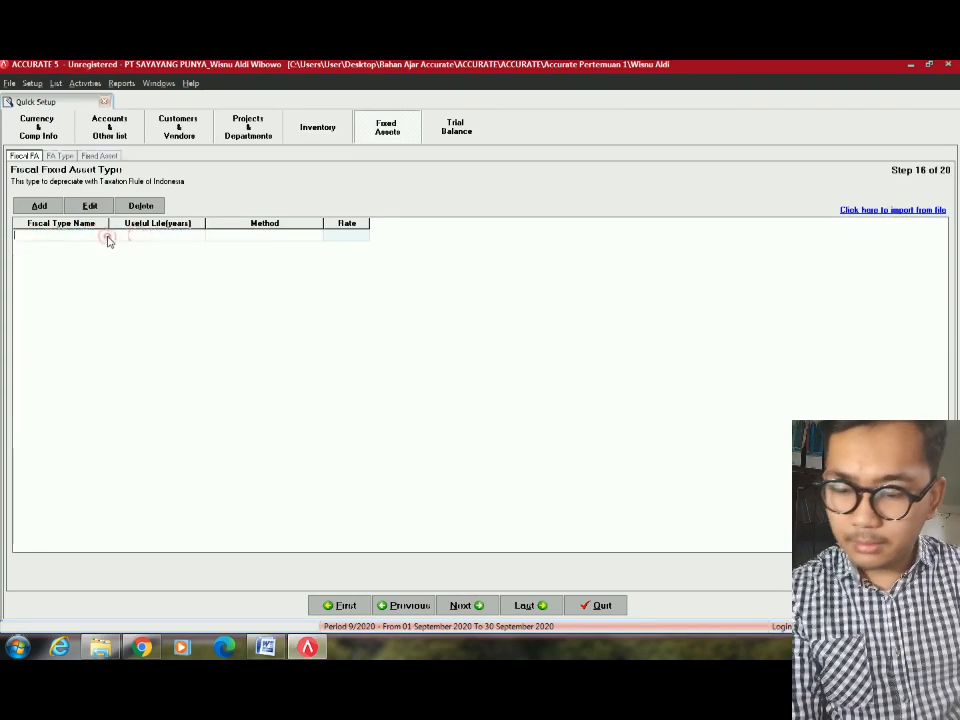
left_click(162, 236)
left_click(237, 236)
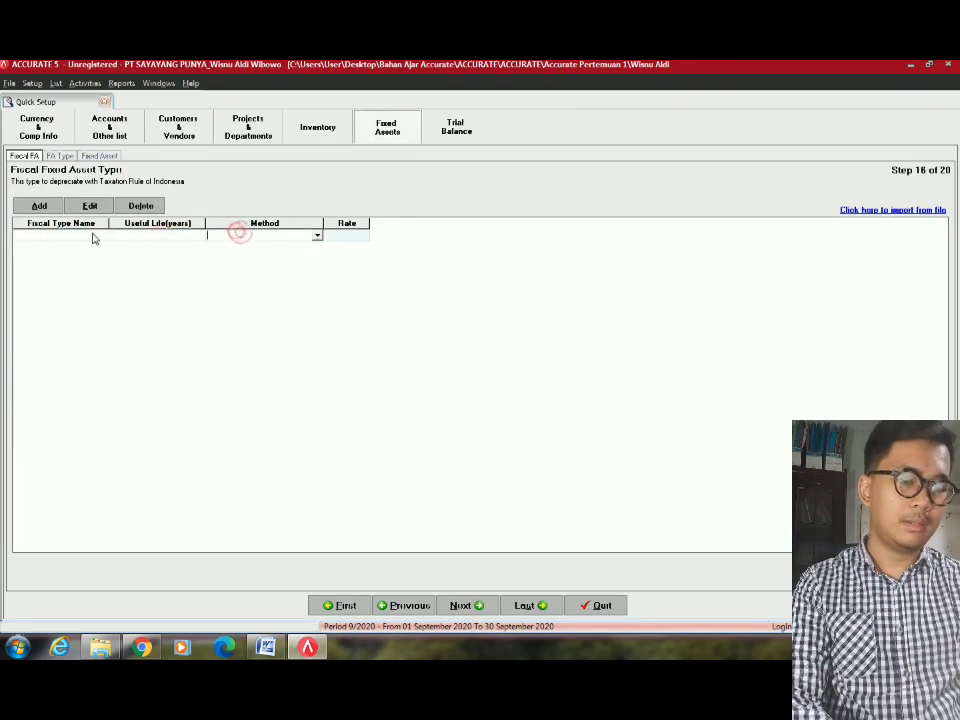
left_click(317, 237)
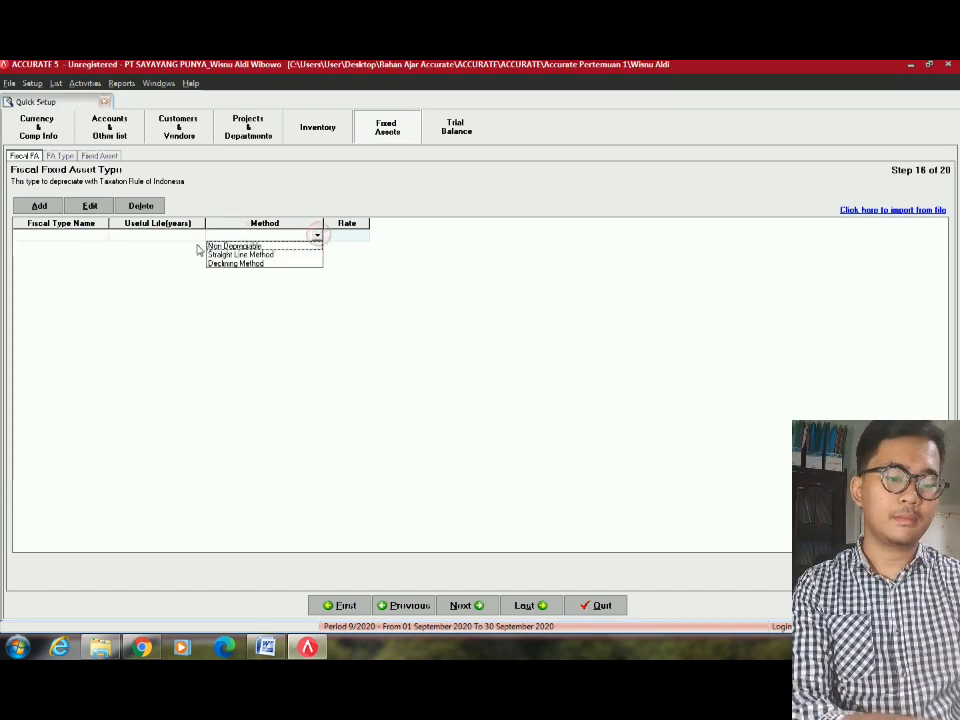
left_click(245, 239)
left_click(76, 237)
key("alt+Tab")
scroll(300, 308, "down", 10)
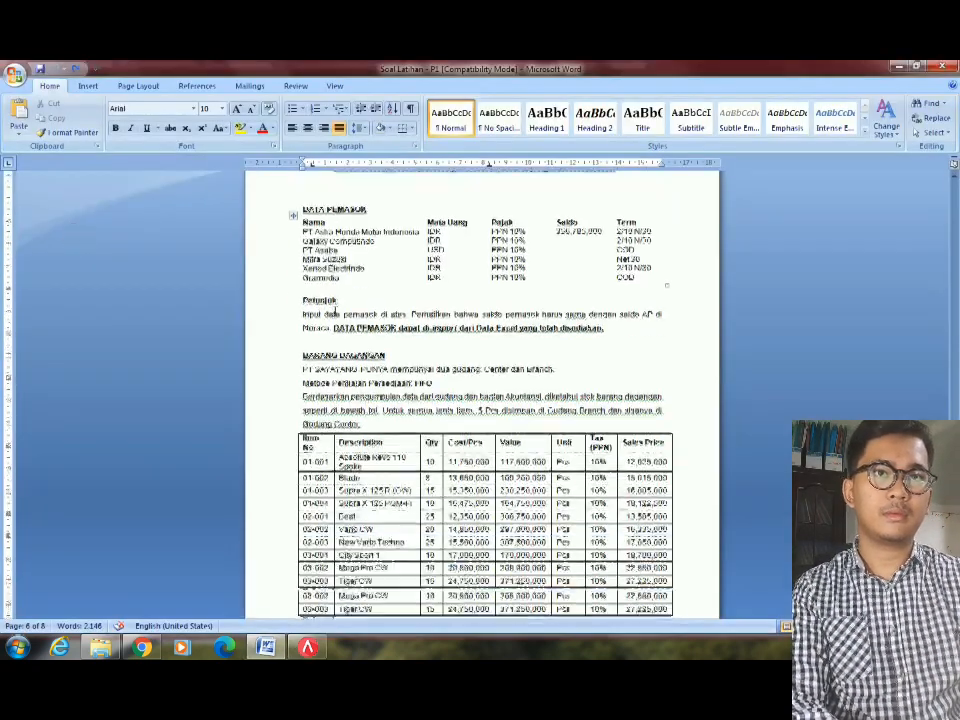
Scroll the Word document to the AKTIVA TETAP tables and return to ACCURATE 5.
scroll(465, 544, "down", 1)
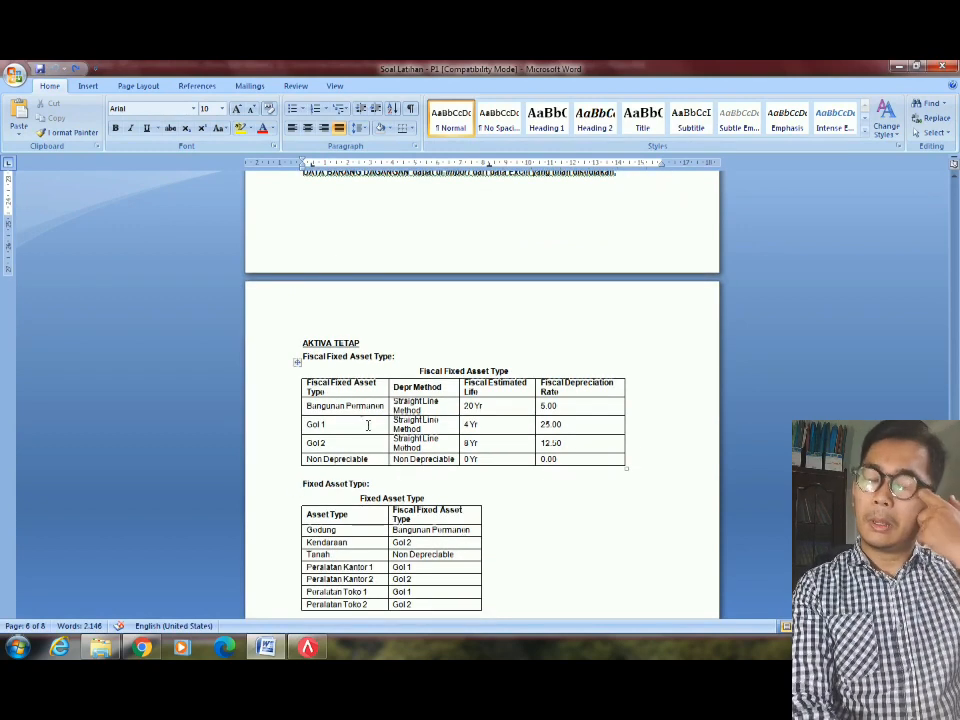
key("alt+Tab")
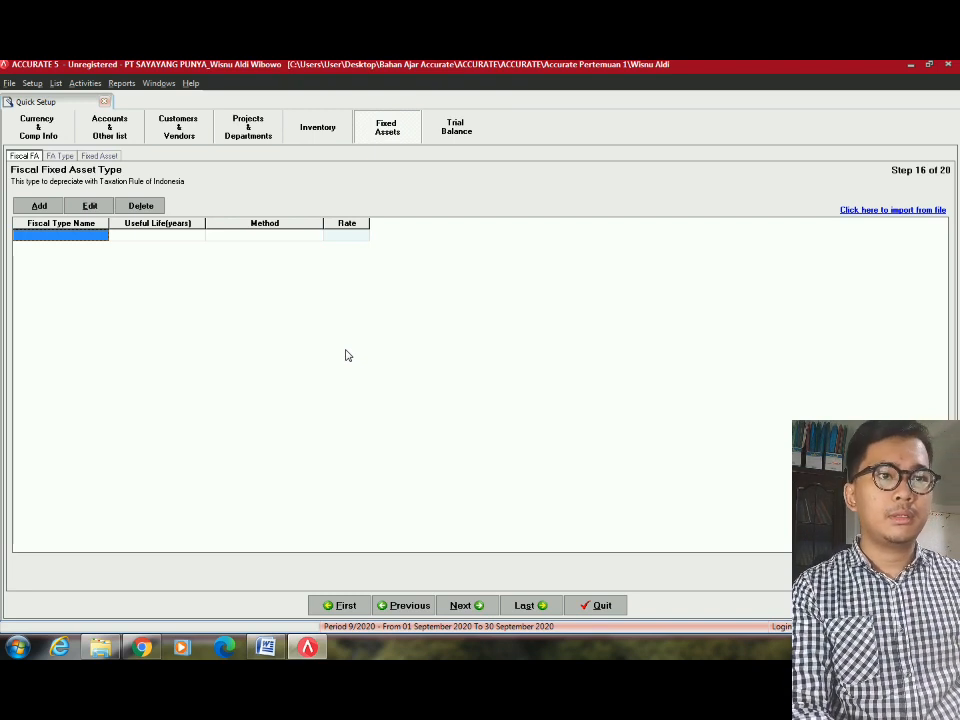
Add fiscal type Bangunan Permanen with a 20-year useful life and straight line depreciation.
key("alt+Tab")
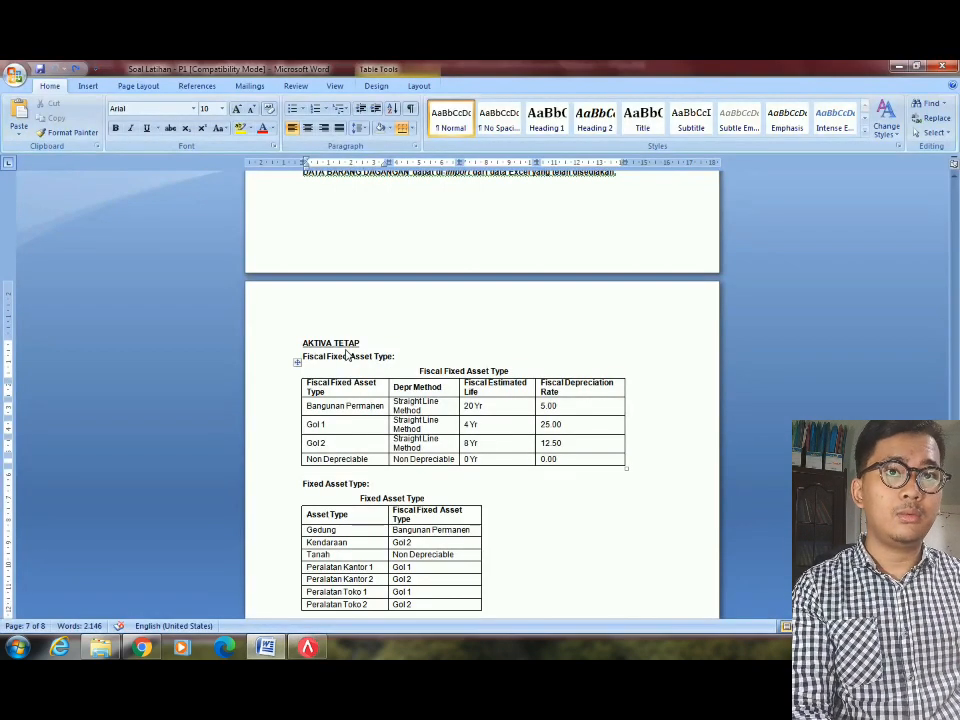
key("alt+Tab")
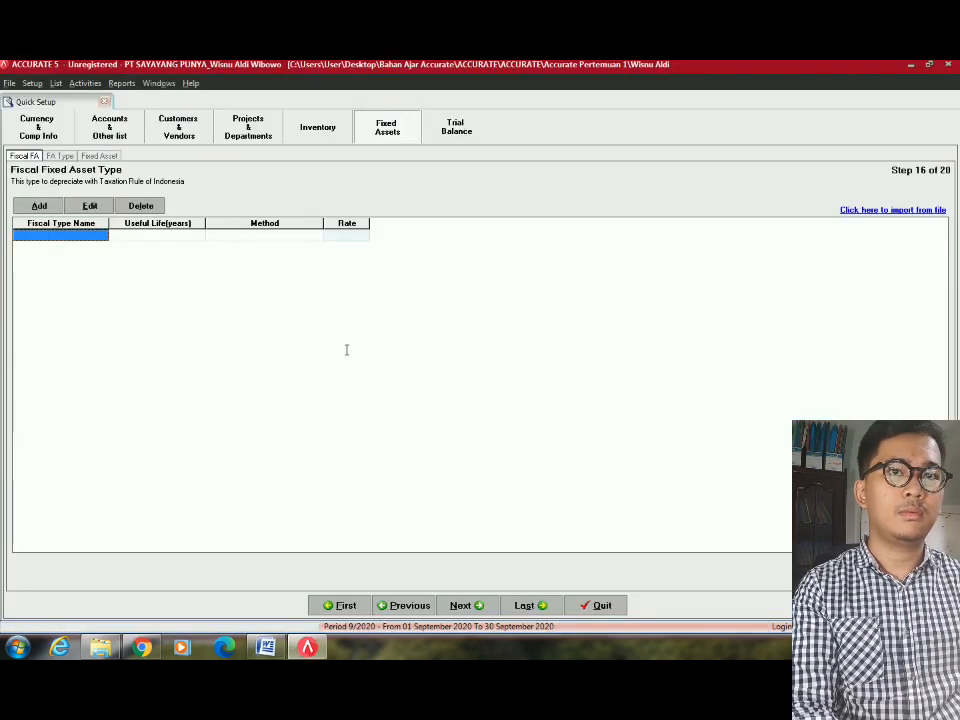
key("alt+Tab")
key("alt+Tab")
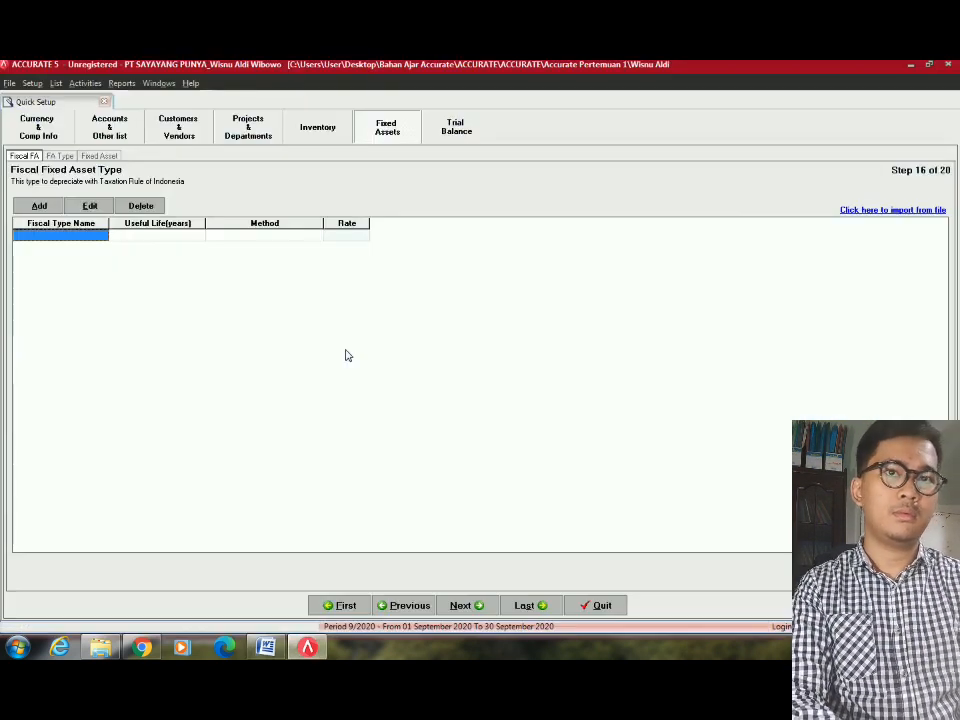
type("bAN")
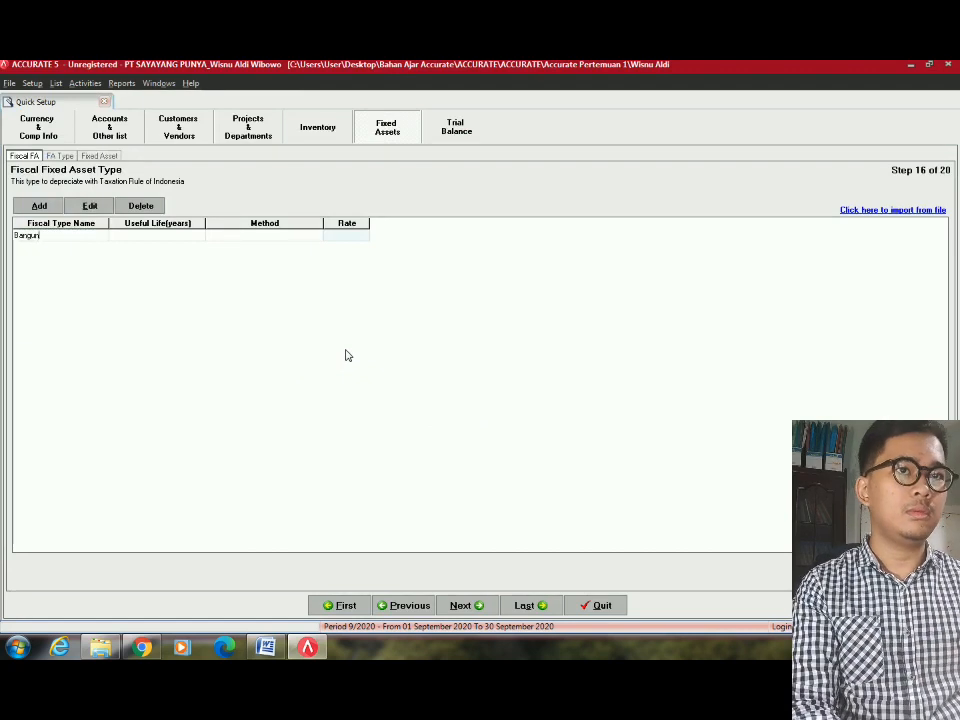
type("gunan Permanen")
key("Tab")
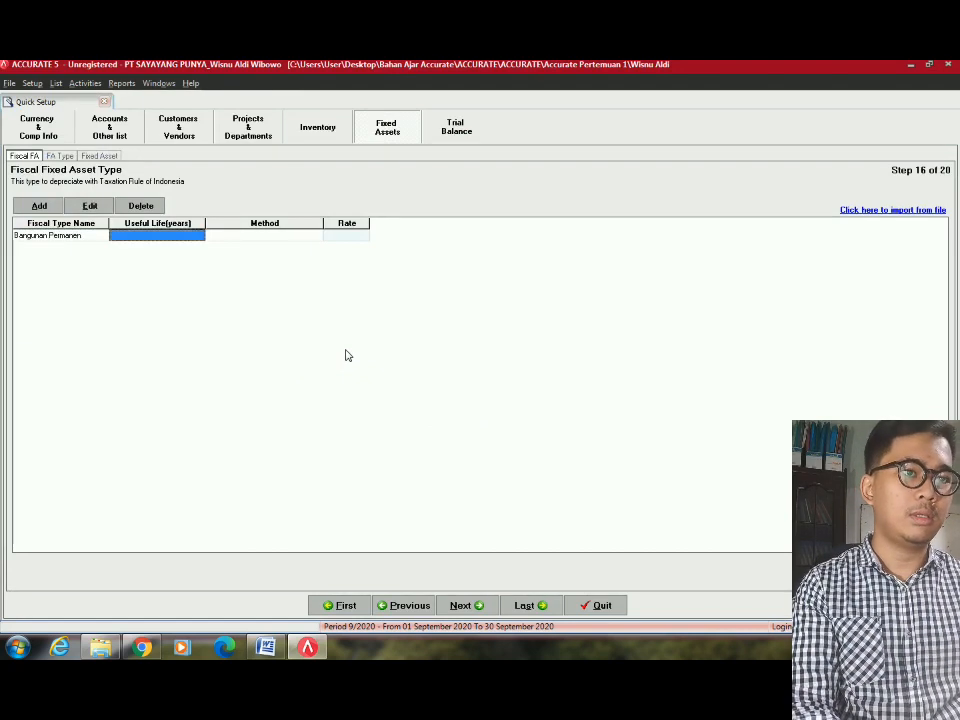
key("alt+Tab")
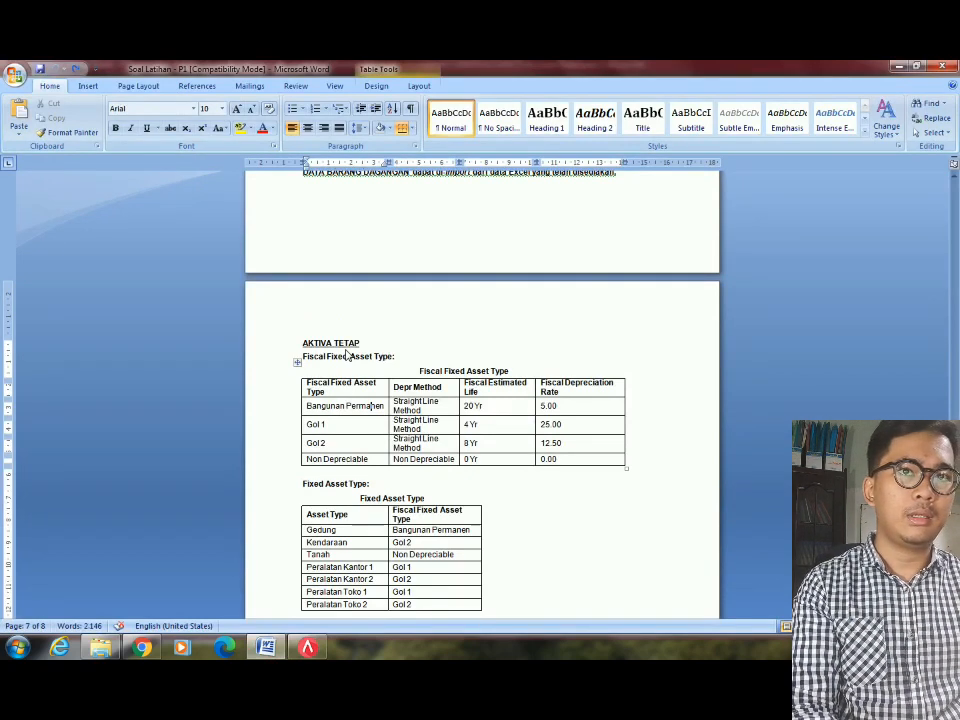
key("alt+Tab")
type("20")
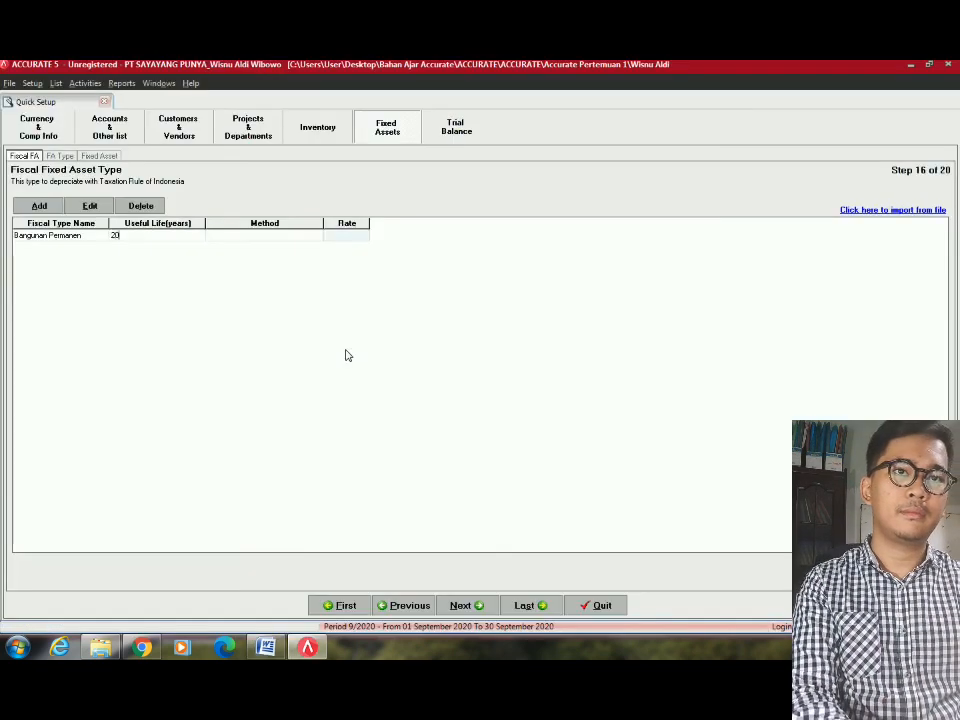
key("alt+Tab")
key("alt+Tab")
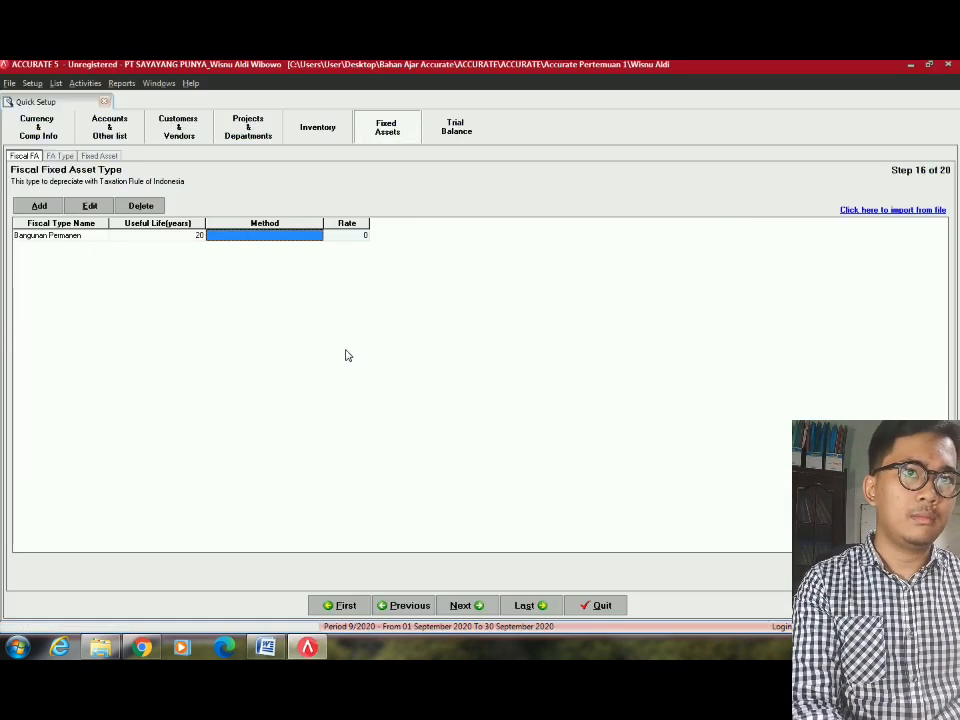
left_click(316, 236)
left_click(317, 235)
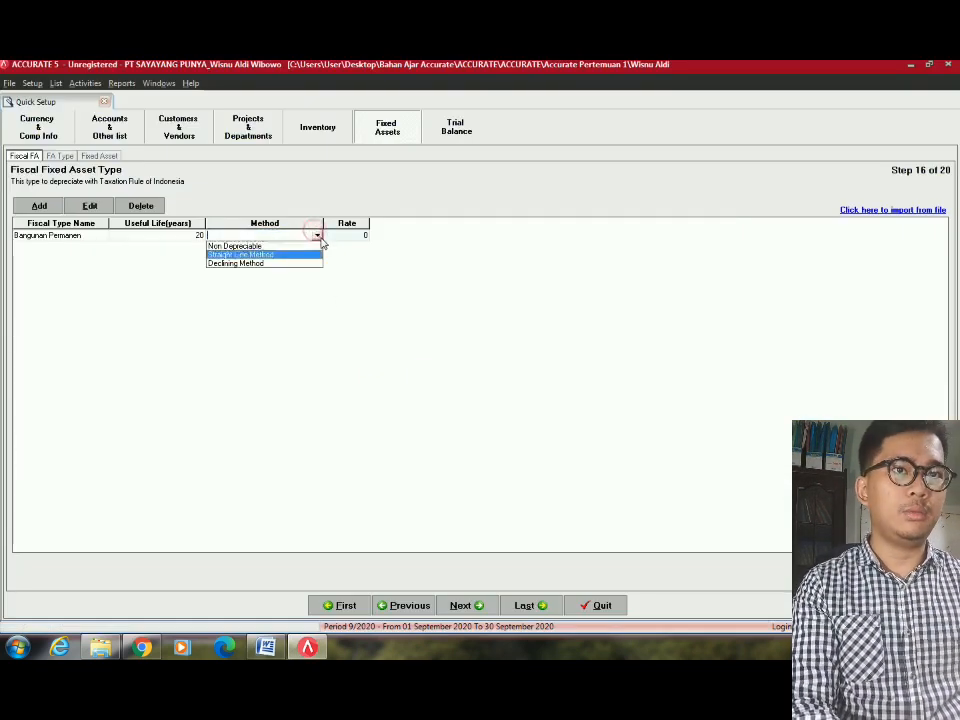
left_click(246, 255)
left_click(355, 237)
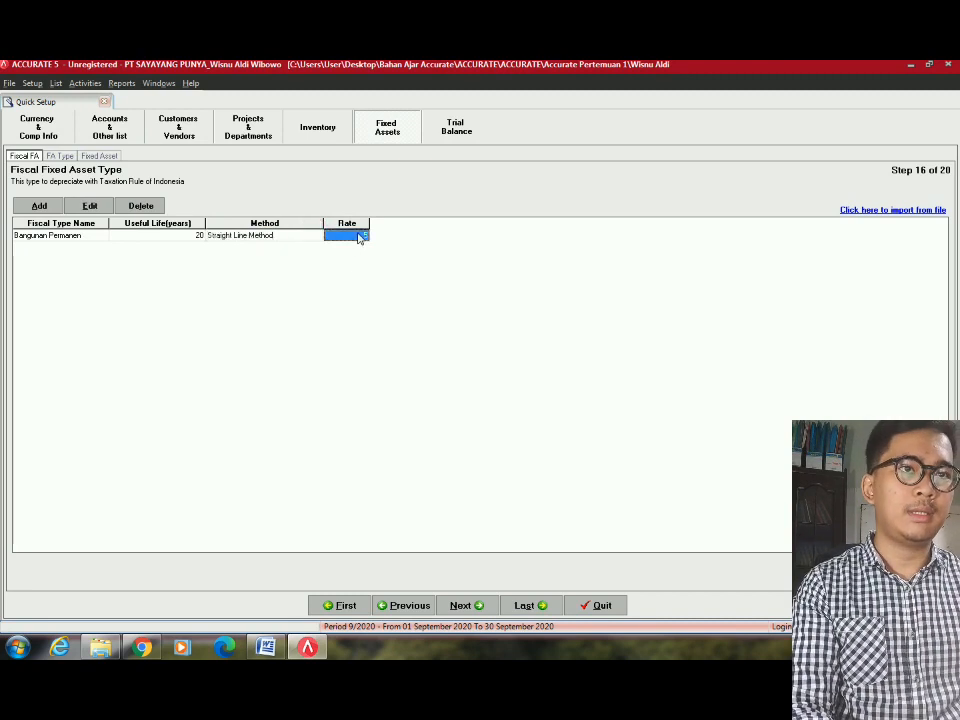
key("alt+Tab")
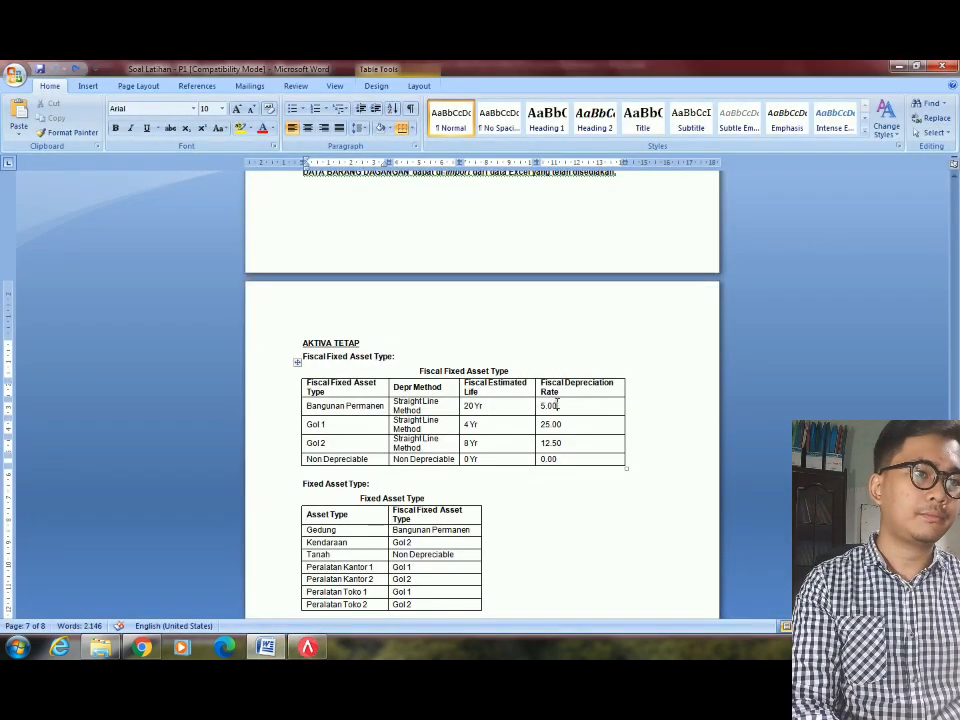
key("alt+Tab")
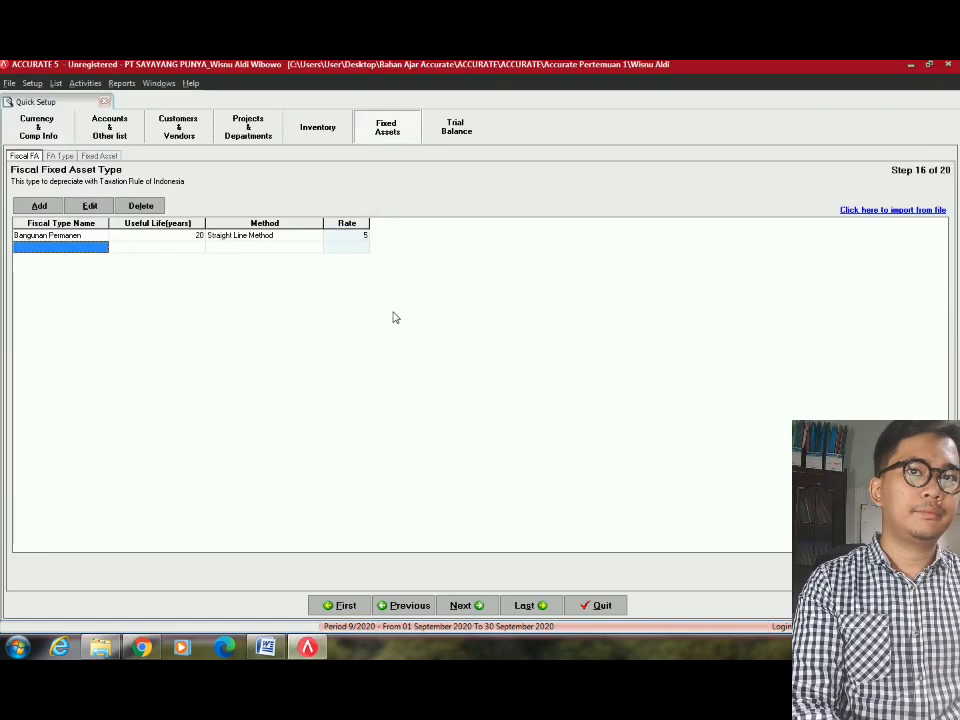
key("alt+Tab")
key("alt+Tab")
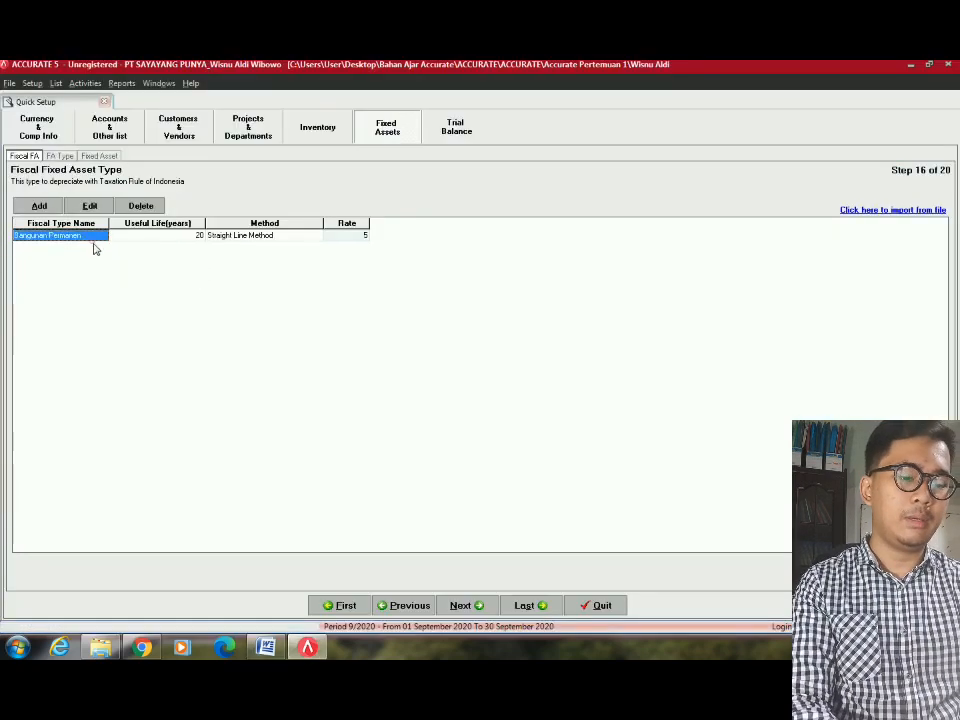
Add fiscal type Gol 1 with a 4-year useful life and straight line depreciation.
key("Tab")
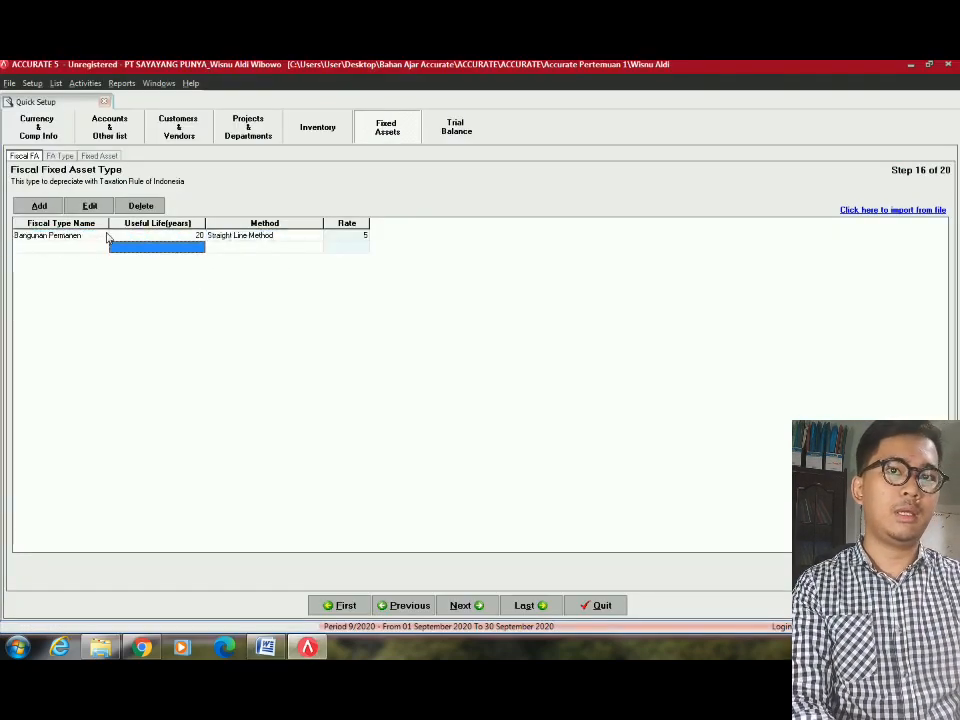
left_click(96, 248)
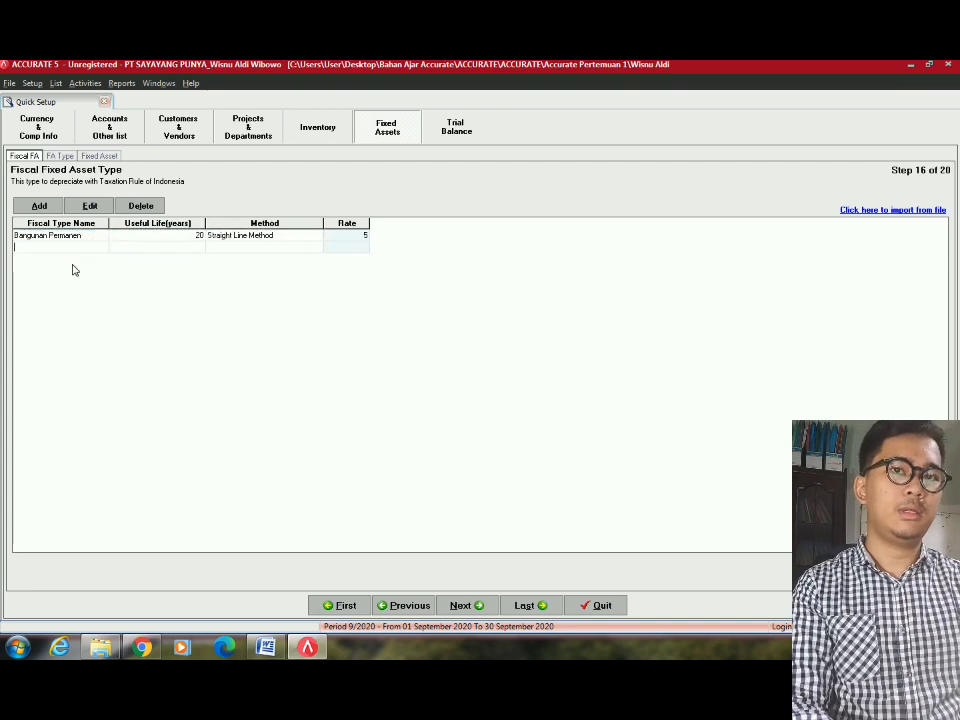
type("Gol 1")
key("Tab")
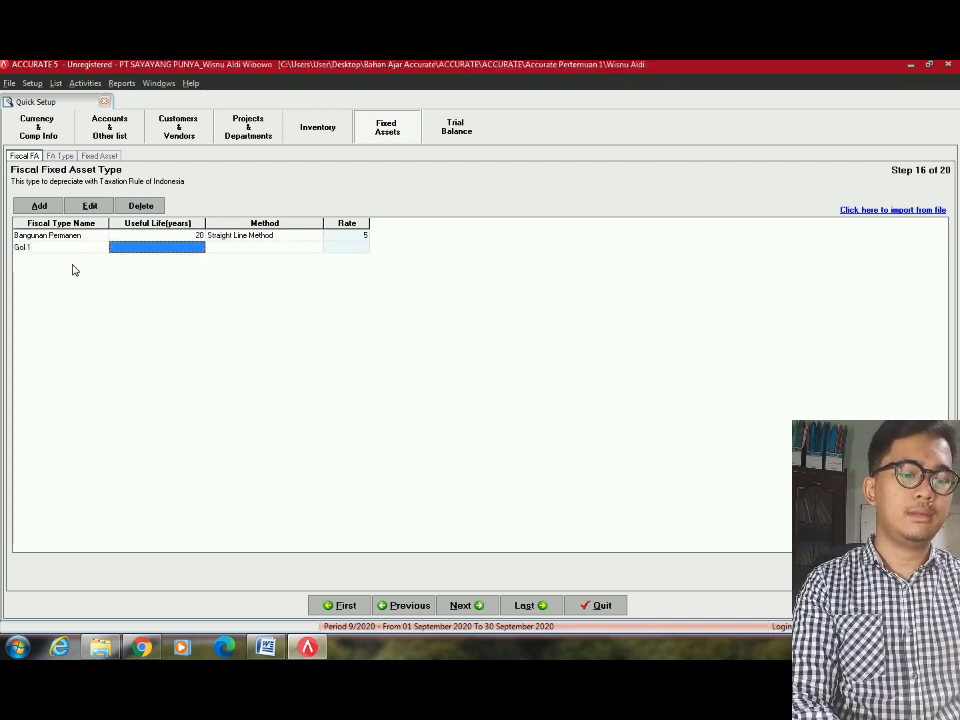
key("alt+Tab")
key("alt+Tab")
type("4")
key("Tab")
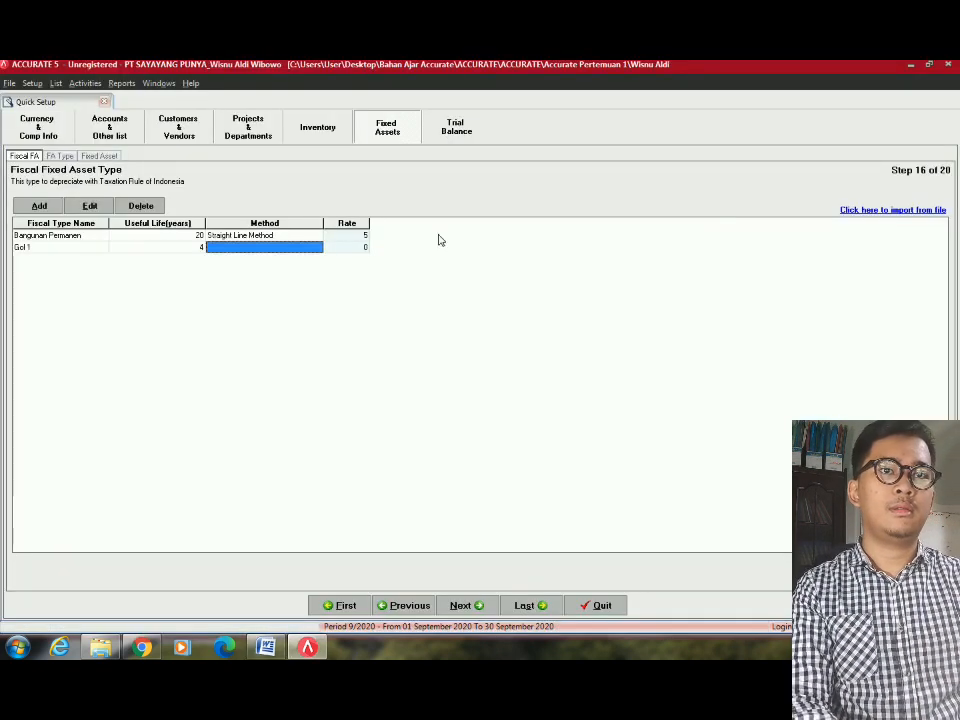
key("alt+Tab")
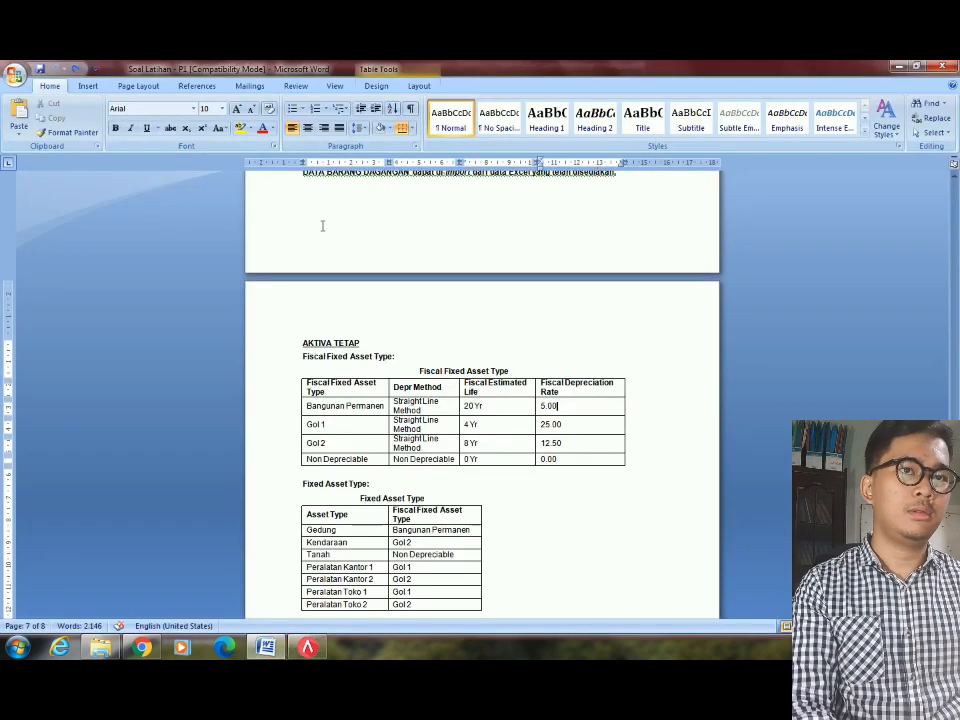
key("alt+Tab")
left_click(316, 248)
left_click(316, 248)
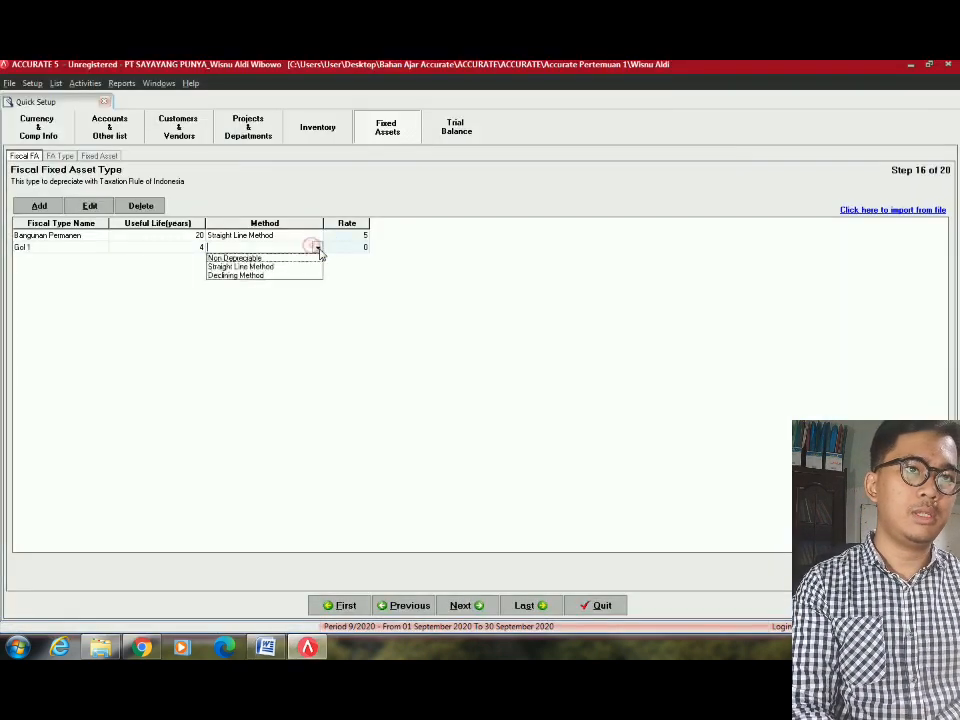
left_click(267, 267)
key("Down")
Add fiscal type Gol 2 with an 8-year useful life and straight line depreciation.
key("alt+Tab")
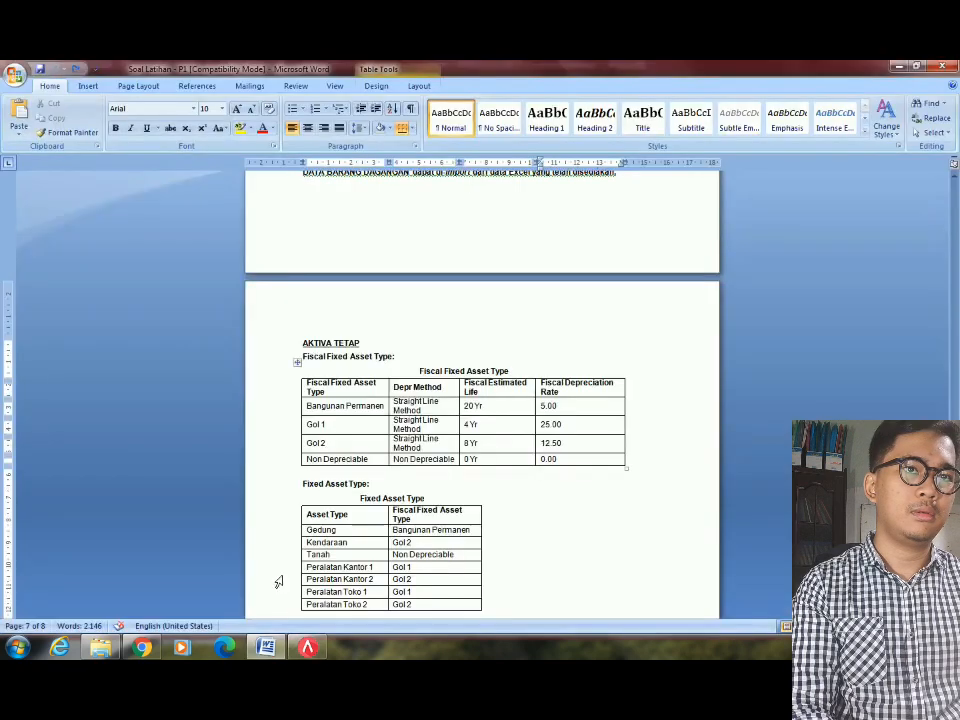
key("alt+Tab")
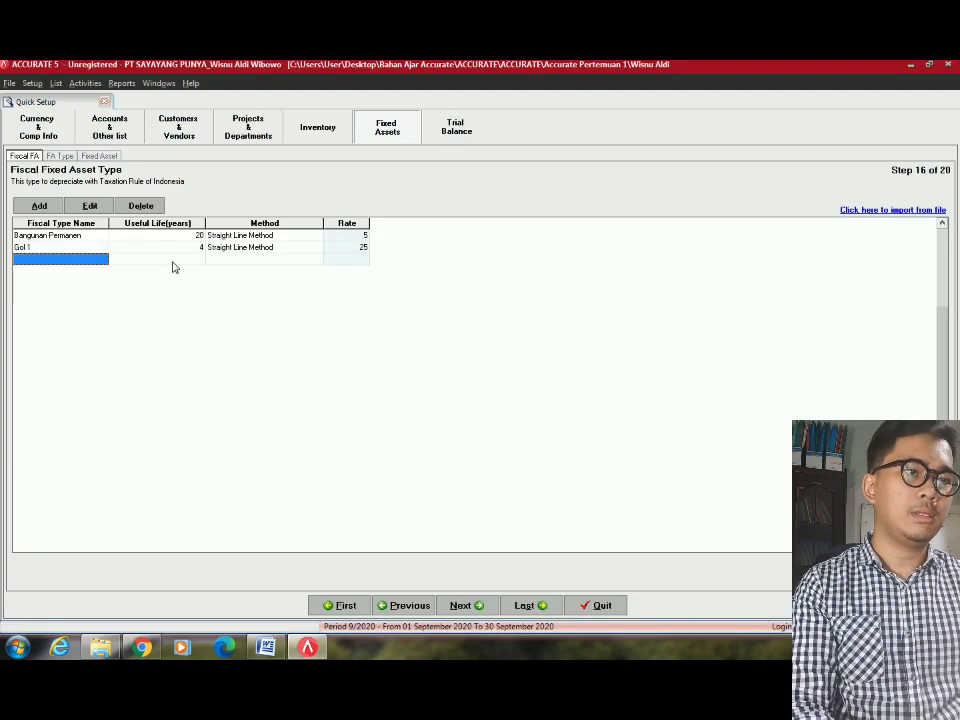
type("Gol 2")
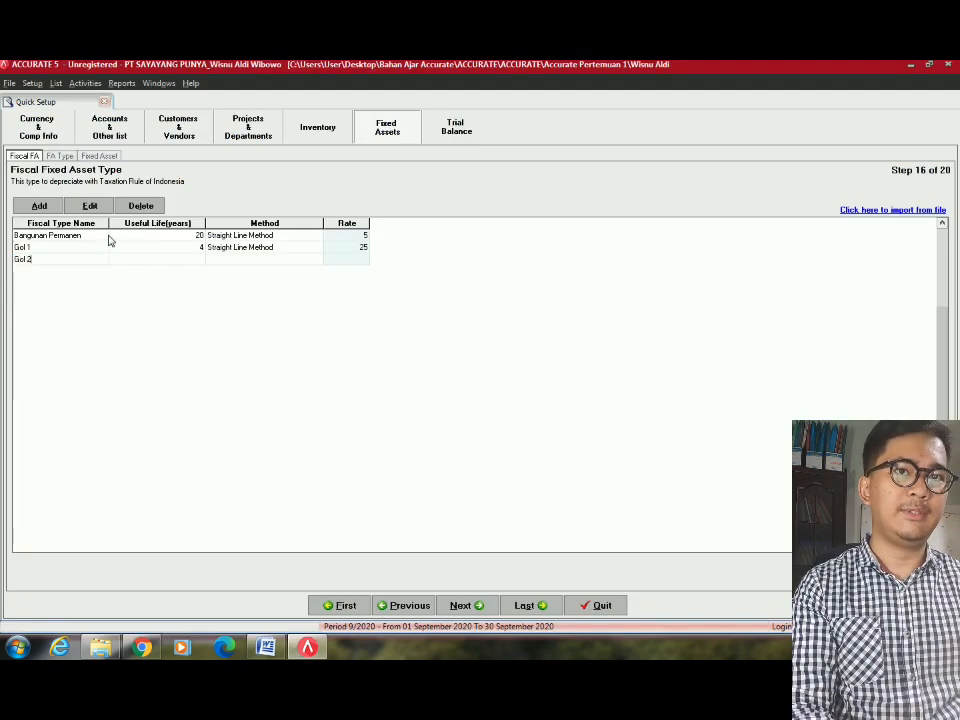
key("Tab")
key("alt+Tab")
key("alt+Tab")
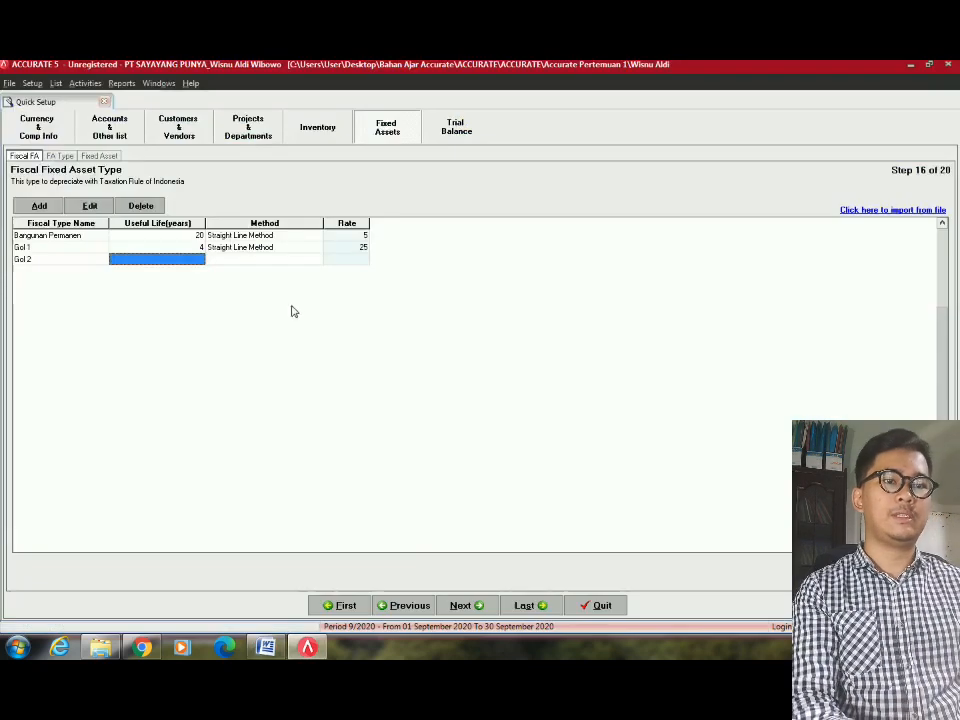
left_click(197, 261)
type("8")
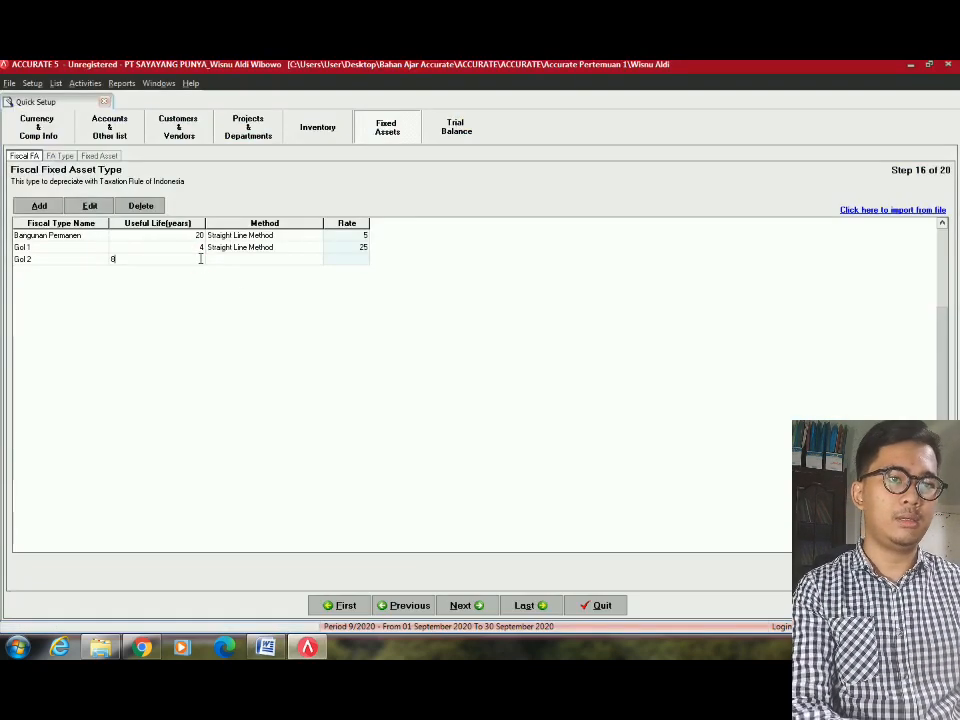
key("Tab")
left_click(284, 264)
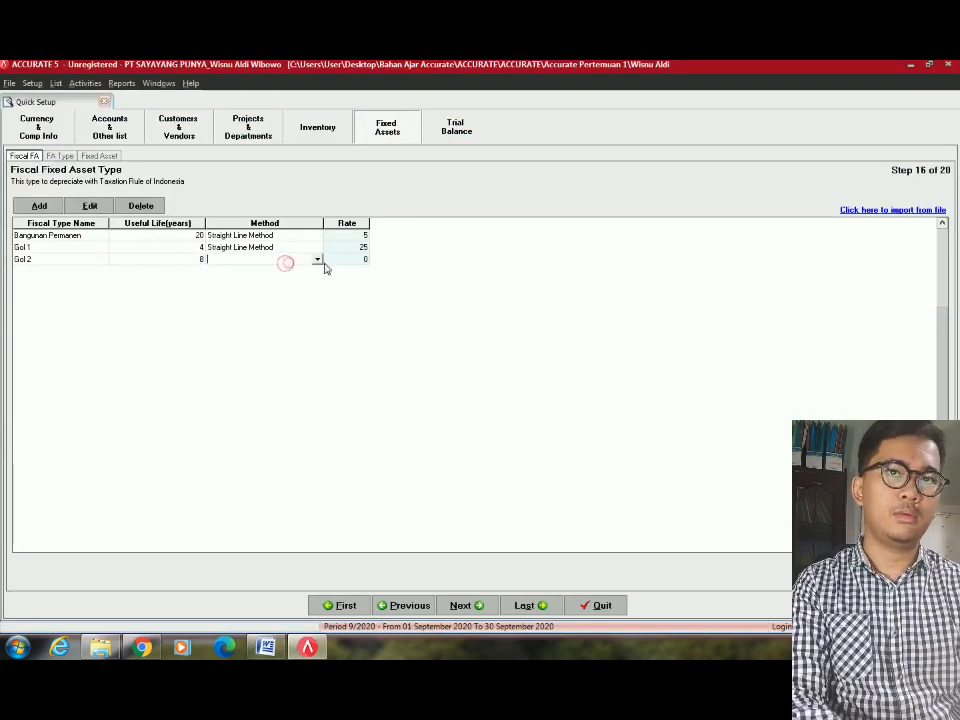
left_click(317, 259)
left_click(240, 276)
key("alt+Tab")
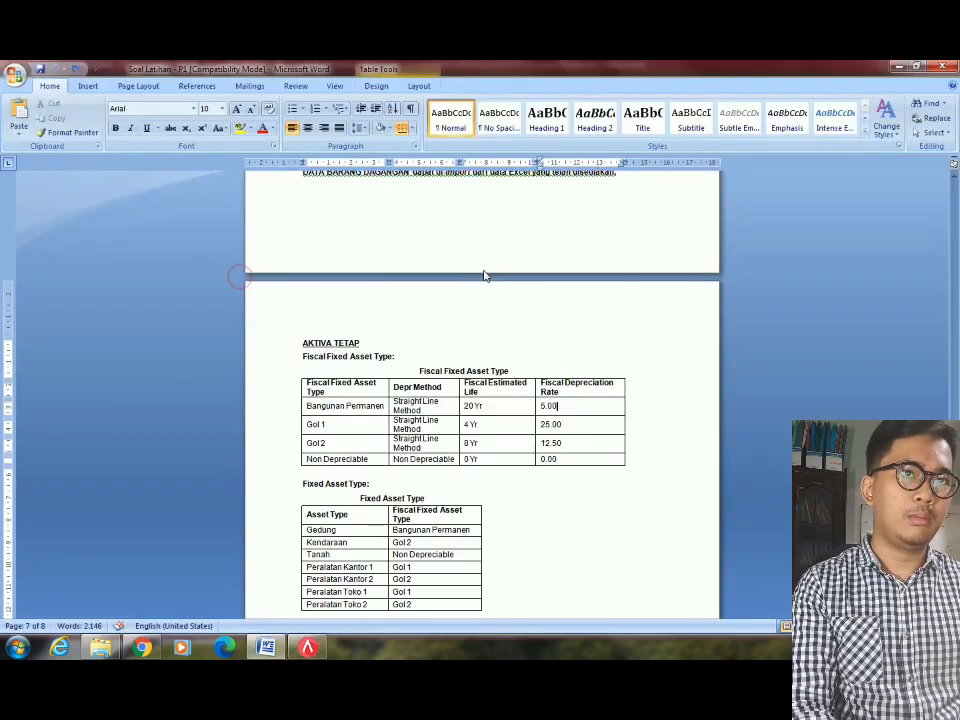
key("alt+Tab")
key("Tab")
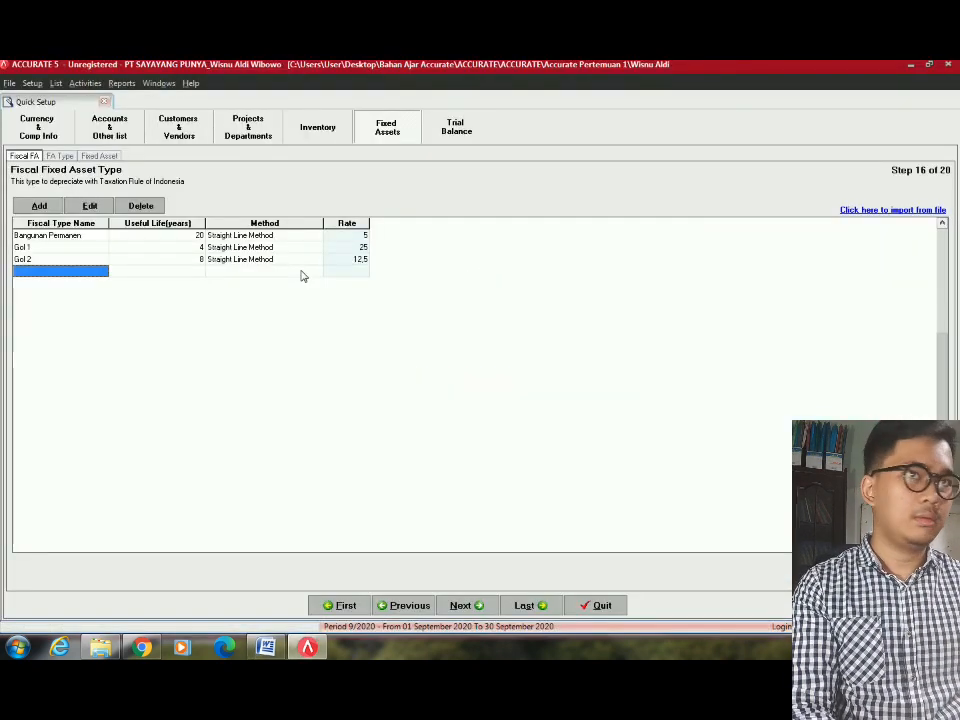
Add fiscal type Non Depreciable with a 0-year useful life and no depreciation method.
key("alt+Tab")
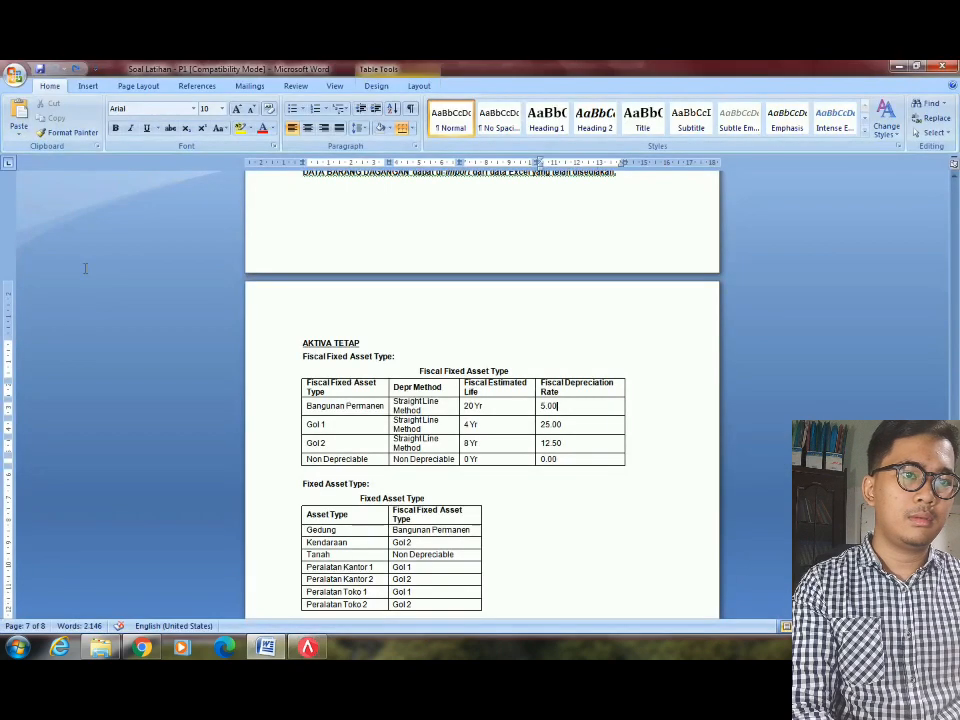
key("alt+Tab")
type("N")
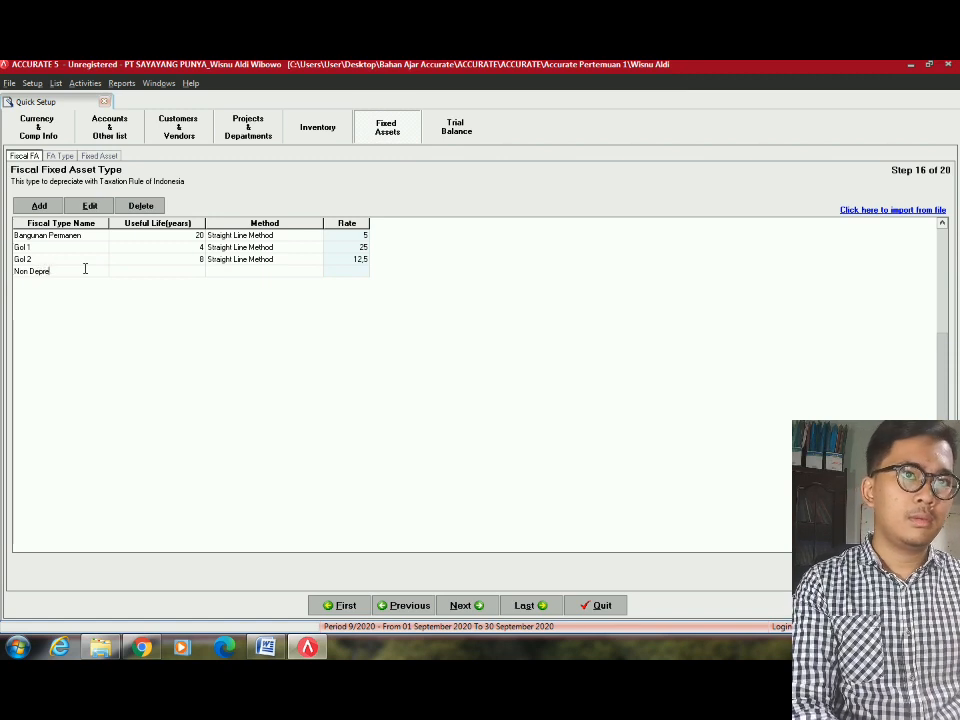
type("on Depreciable")
key("Tab")
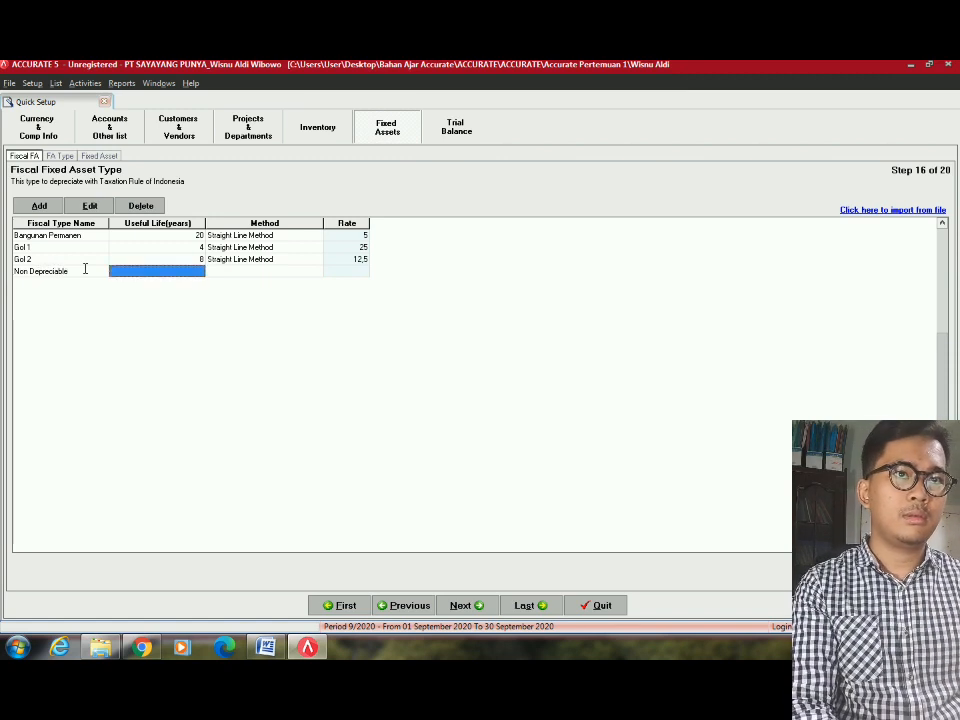
key("alt+Tab")
key("alt+Tab")
type("0")
key("Tab")
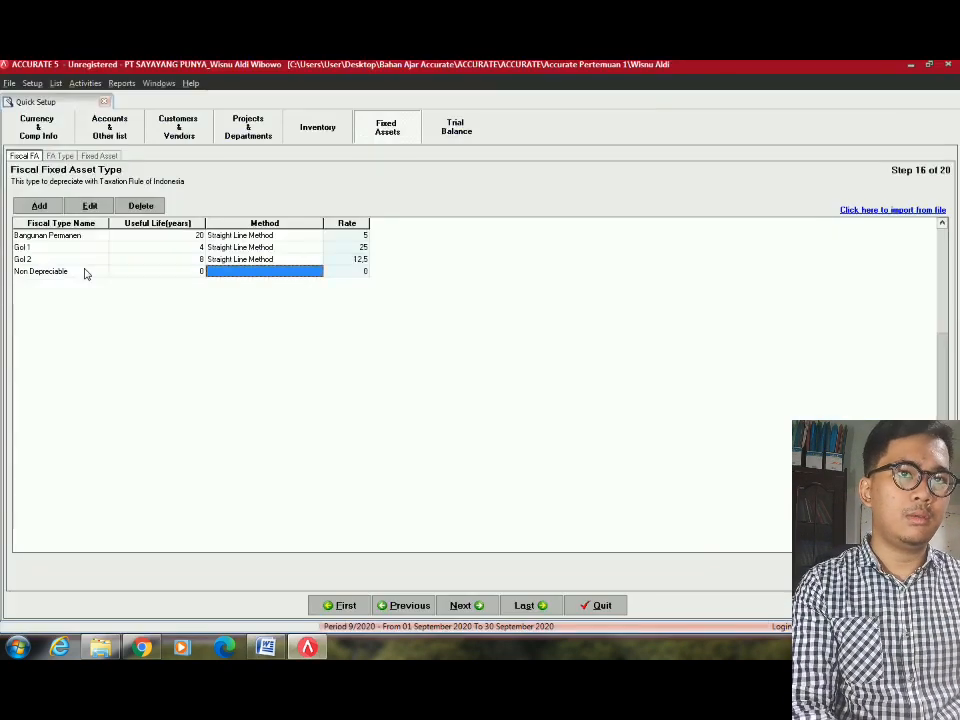
left_click(320, 275)
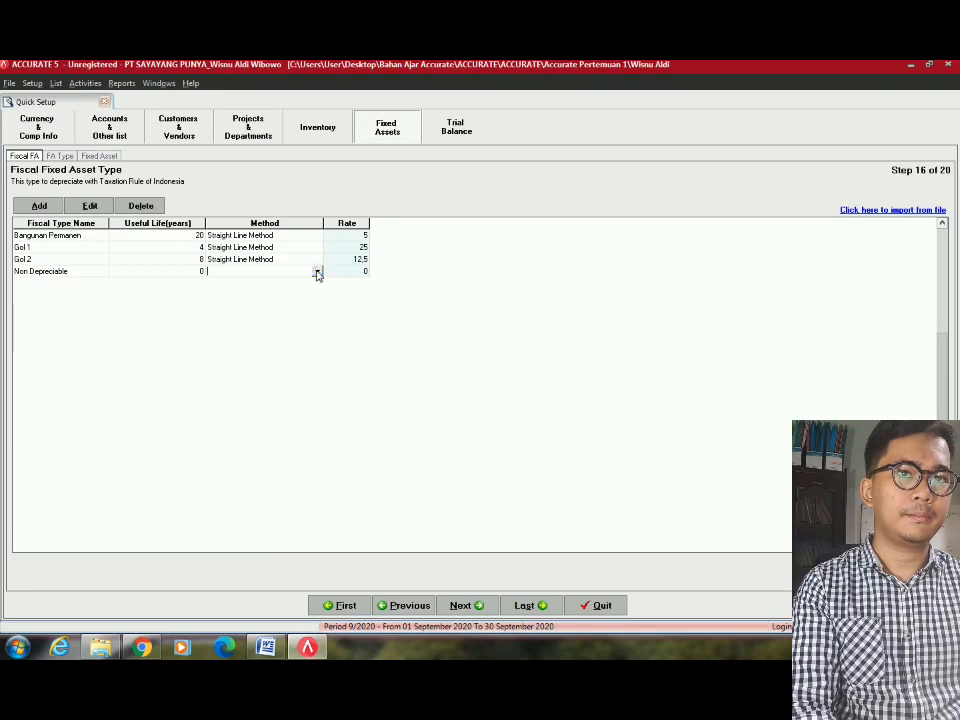
left_click(317, 272)
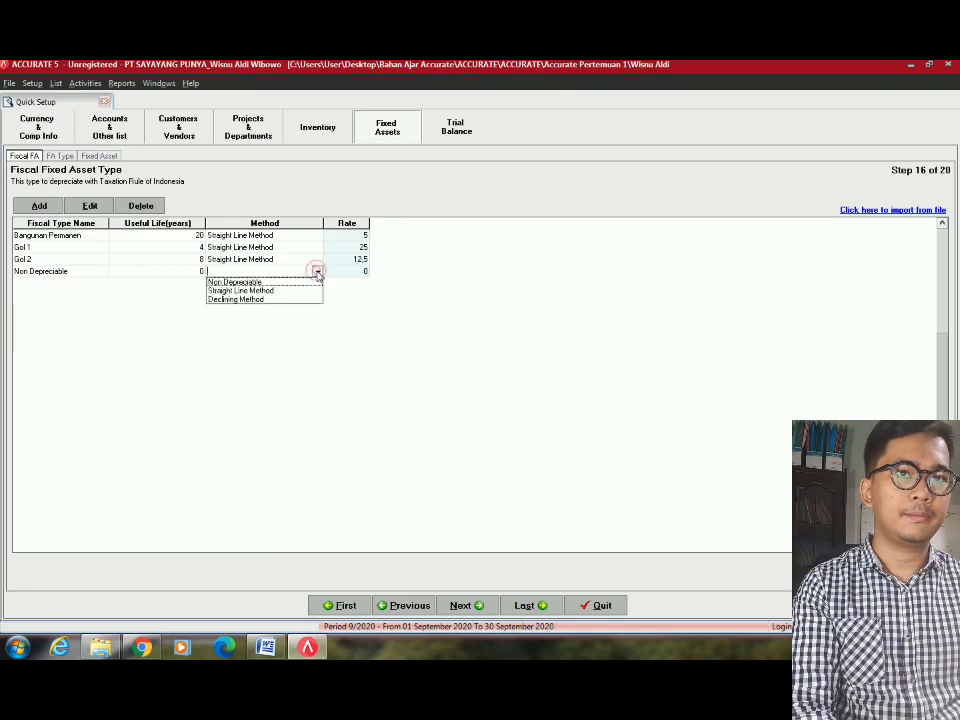
left_click(257, 283)
left_click(356, 272)
key("alt+Tab")
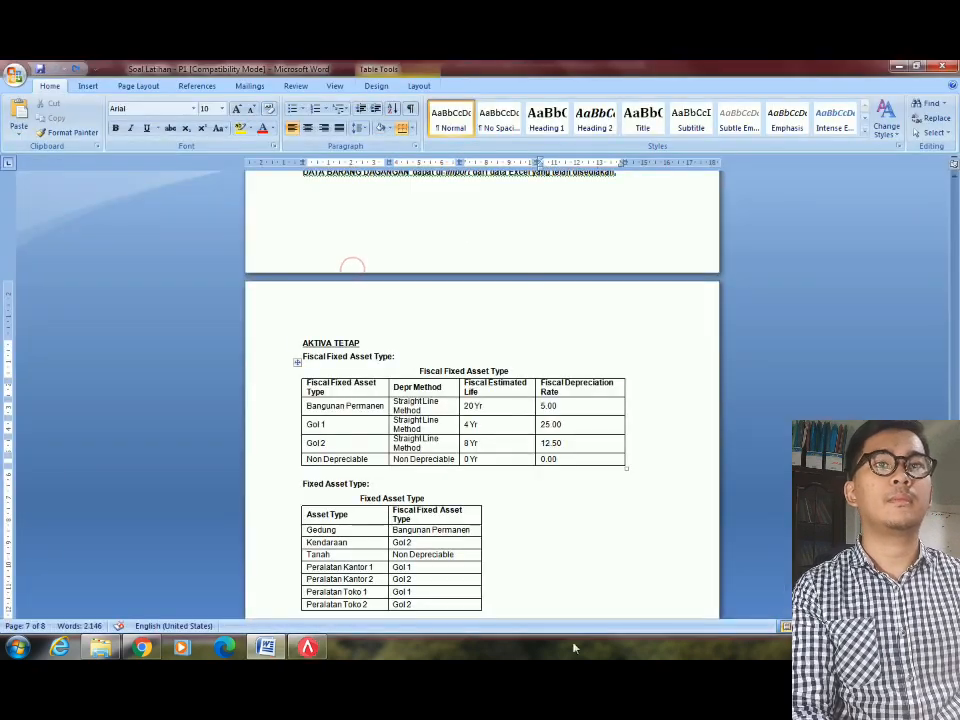
key("alt+Tab")
Add fixed asset type Gedung with fiscal type Bangunan Permanen.
left_click(460, 605)
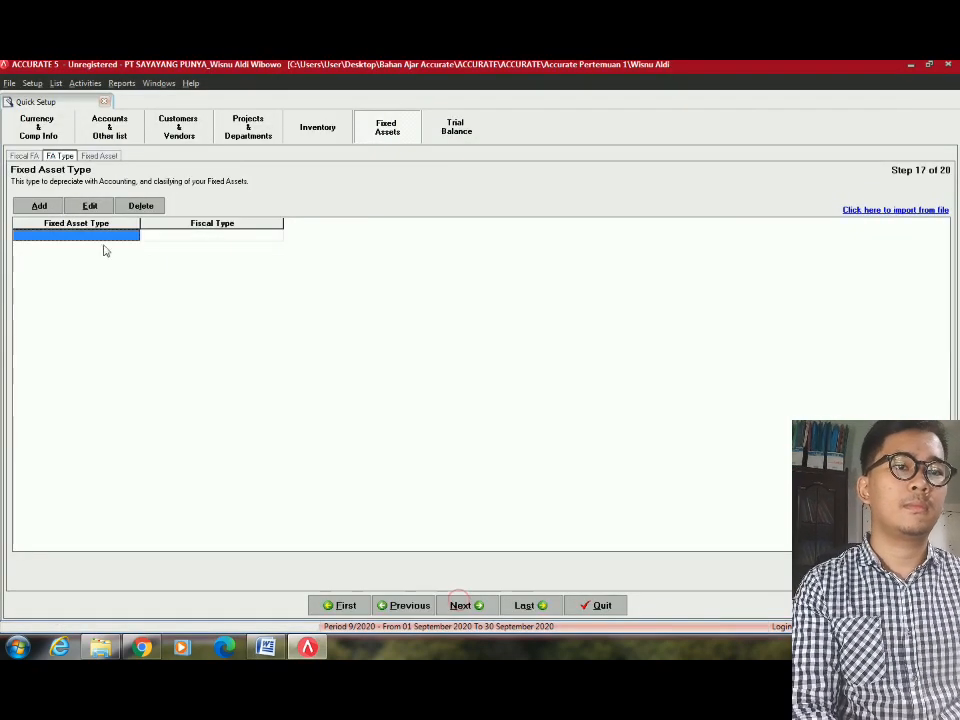
left_click(103, 236)
key("alt+Tab")
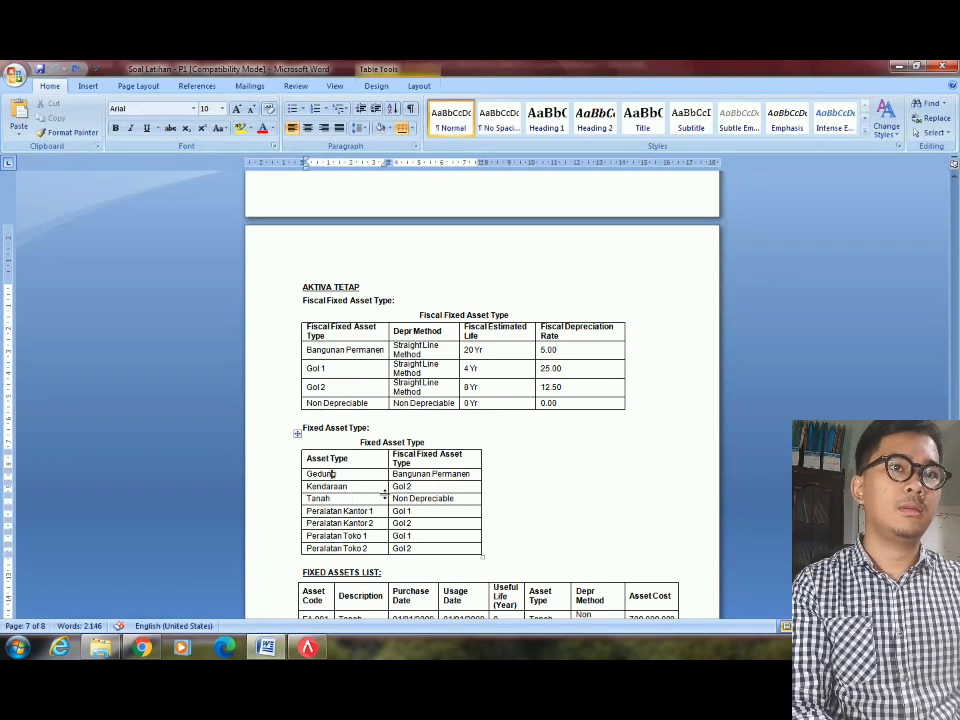
key("alt+Tab")
type("Gedung")
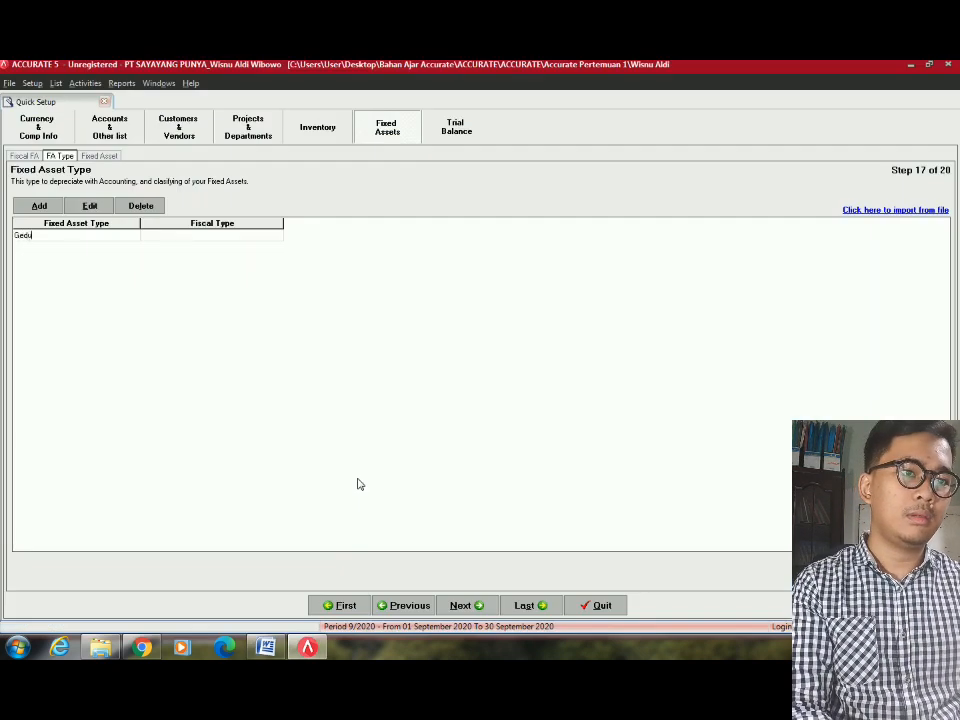
key("Tab")
key("alt+Tab")
key("alt+Tab")
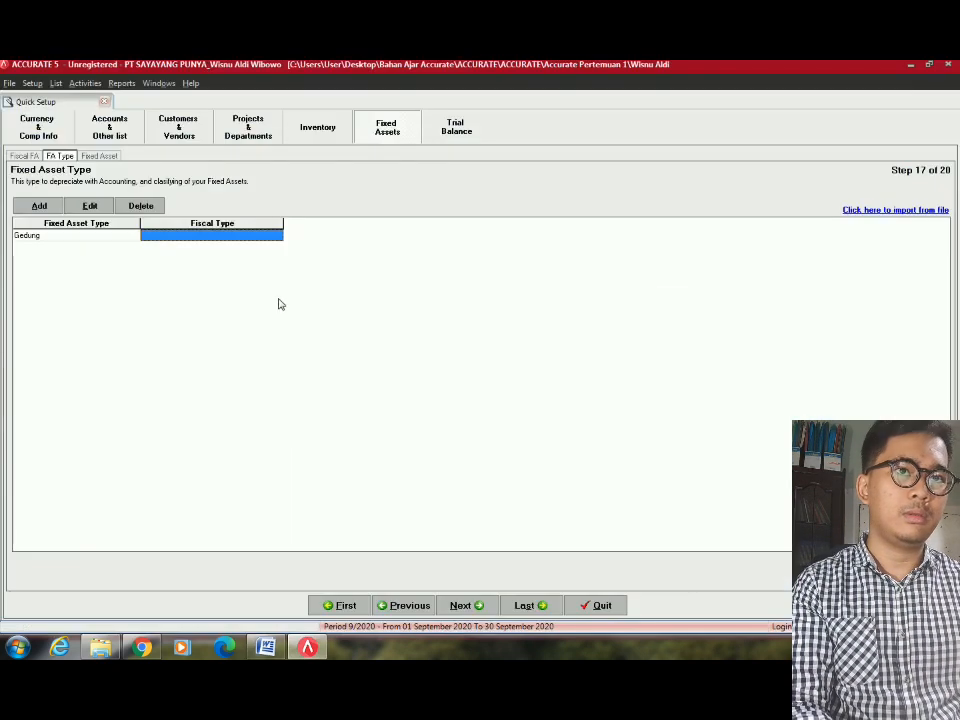
left_click(257, 238)
left_click(276, 236)
left_click(200, 255)
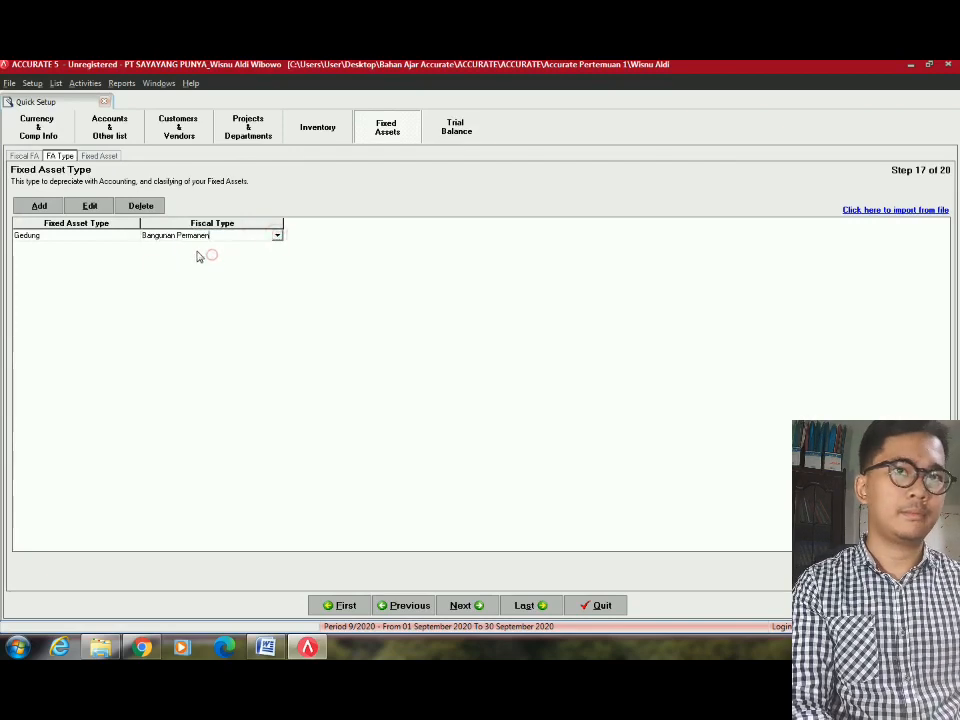
key("alt+Tab")
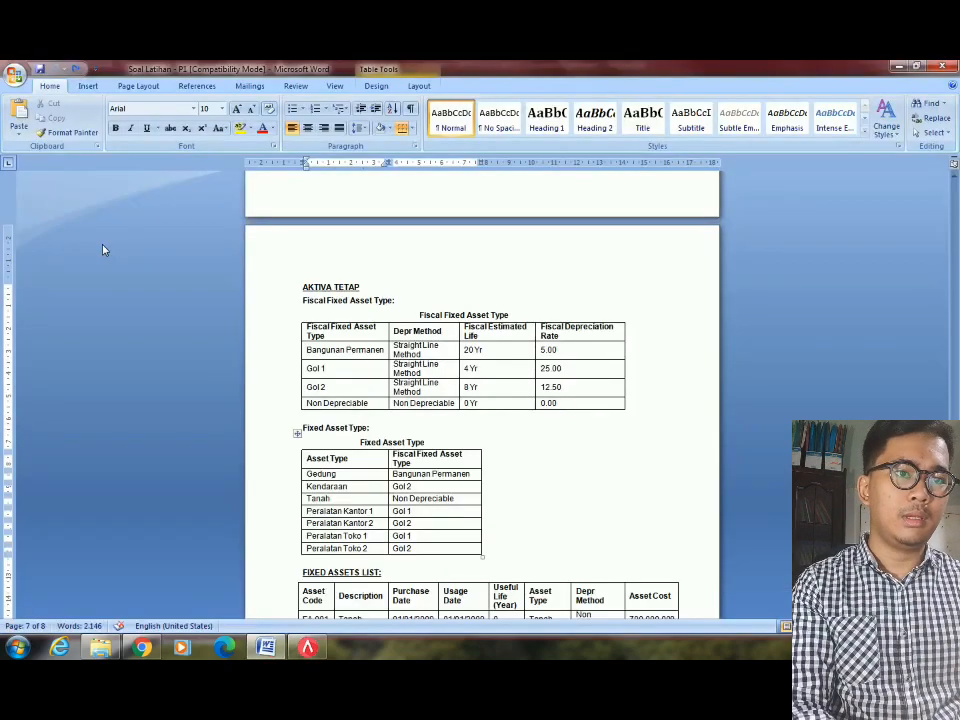
key("alt+Tab")
Add fixed asset type Kendaraan with fiscal type Gol 2.
left_click(117, 249)
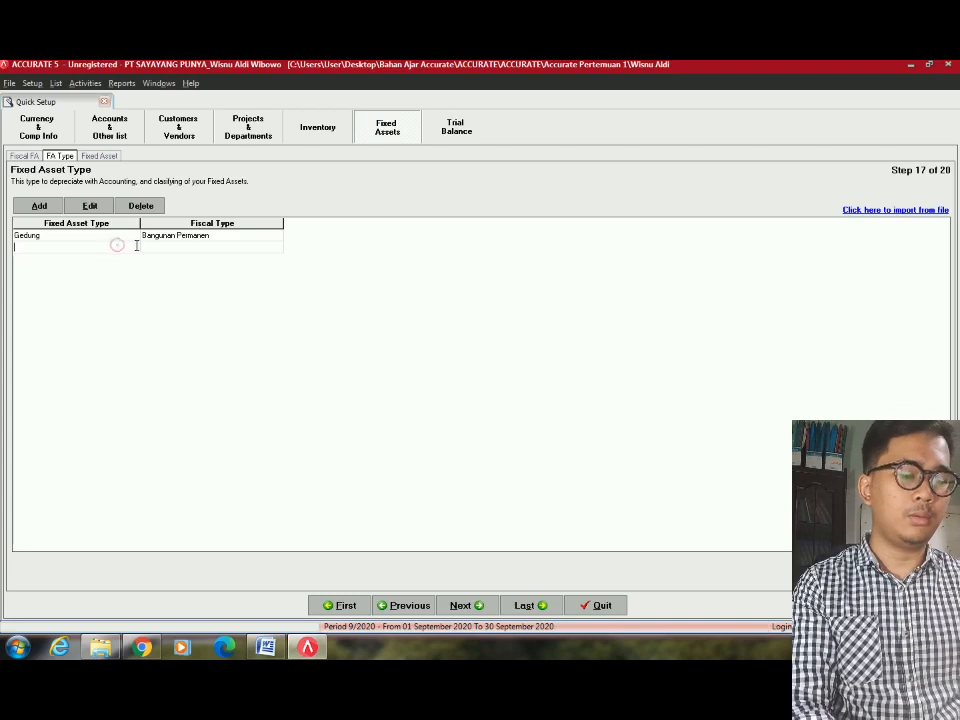
type("Kebl")
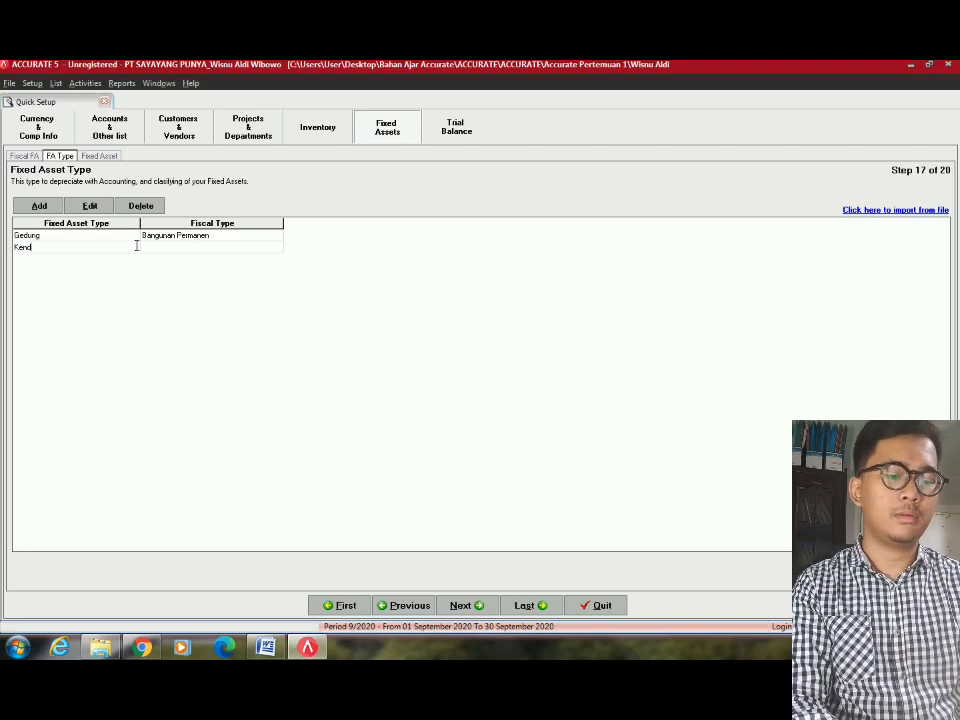
type("an")
key("Tab")
key("alt+Tab")
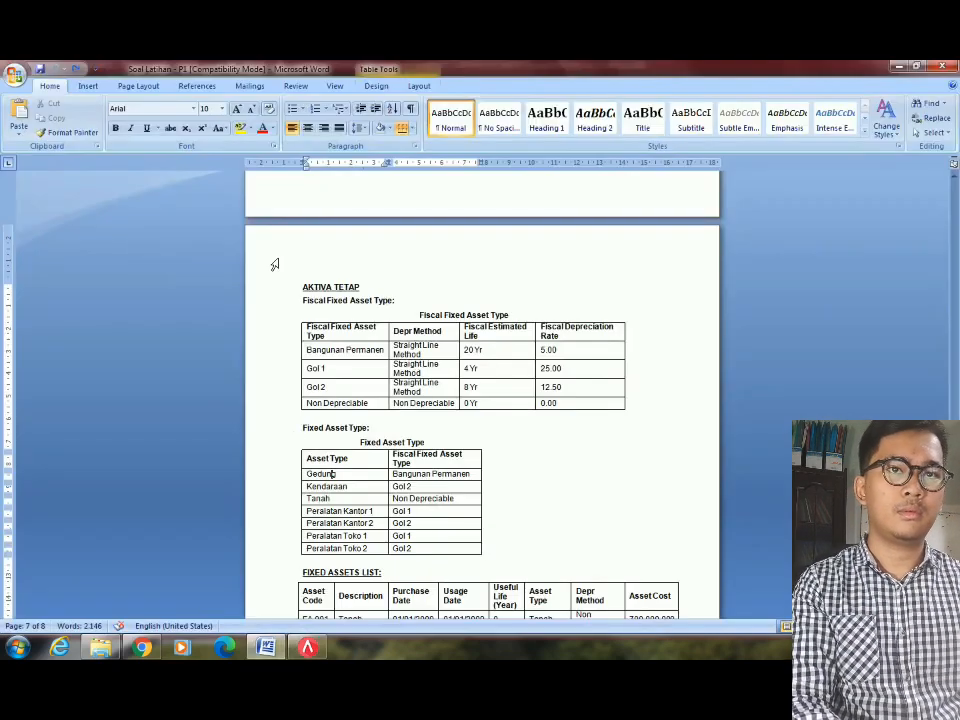
key("alt+Tab")
left_click(285, 248)
key("Return")
left_click(271, 247)
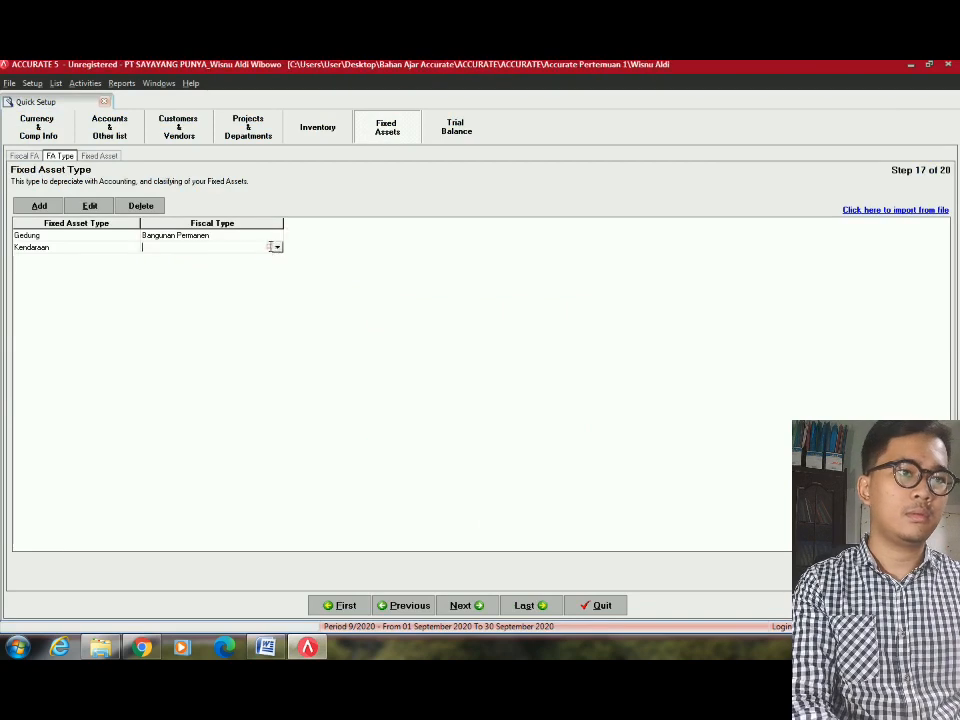
key("alt+Tab")
key("alt+Tab")
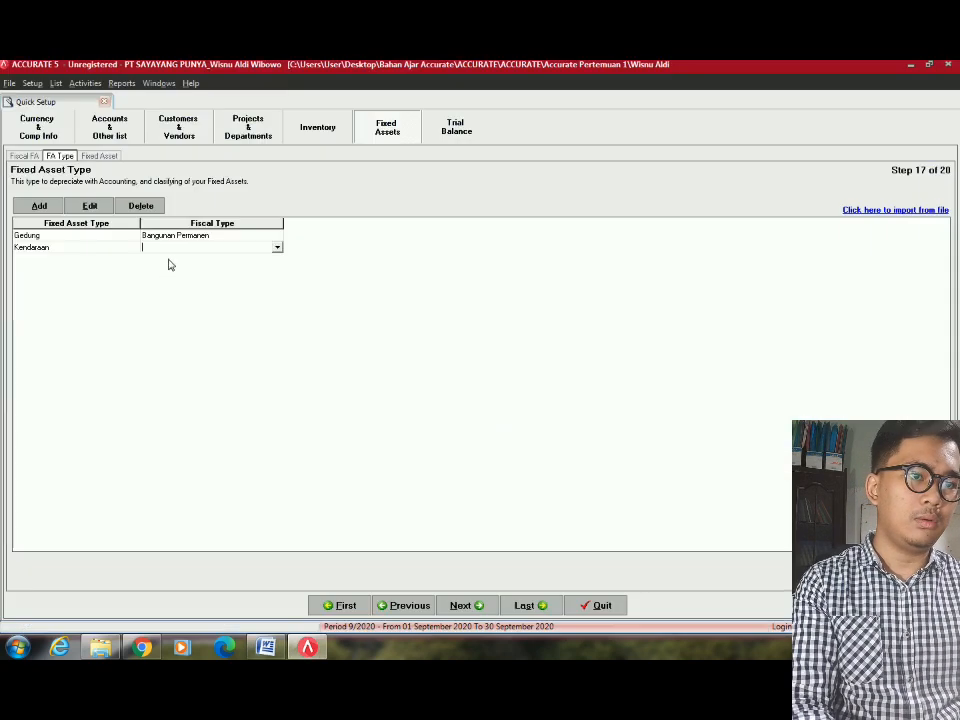
left_click(277, 248)
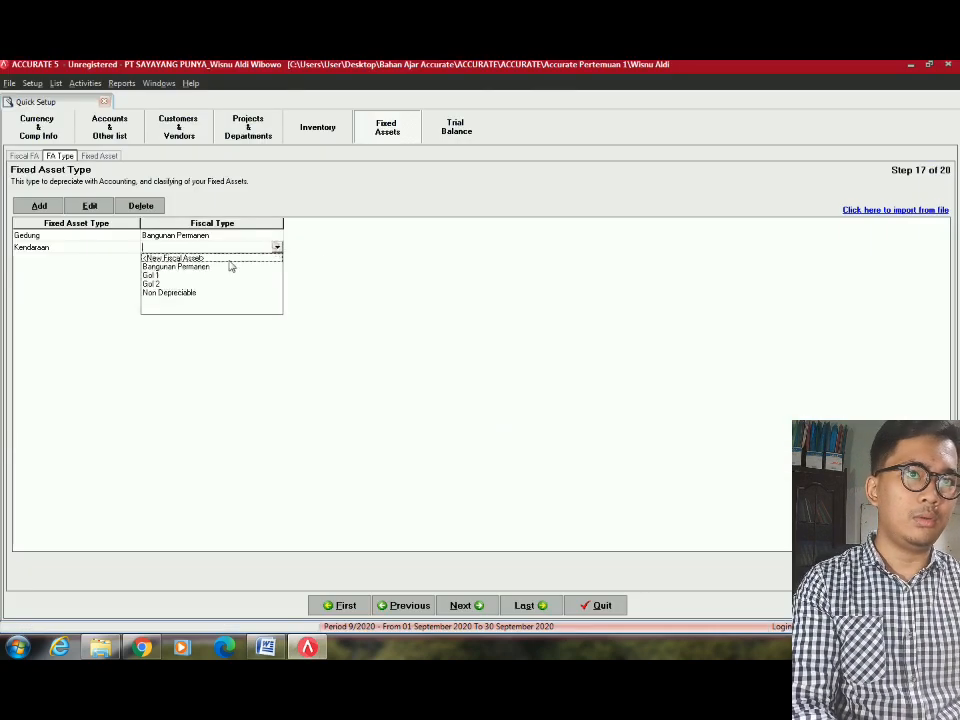
left_click(155, 277)
left_click(277, 247)
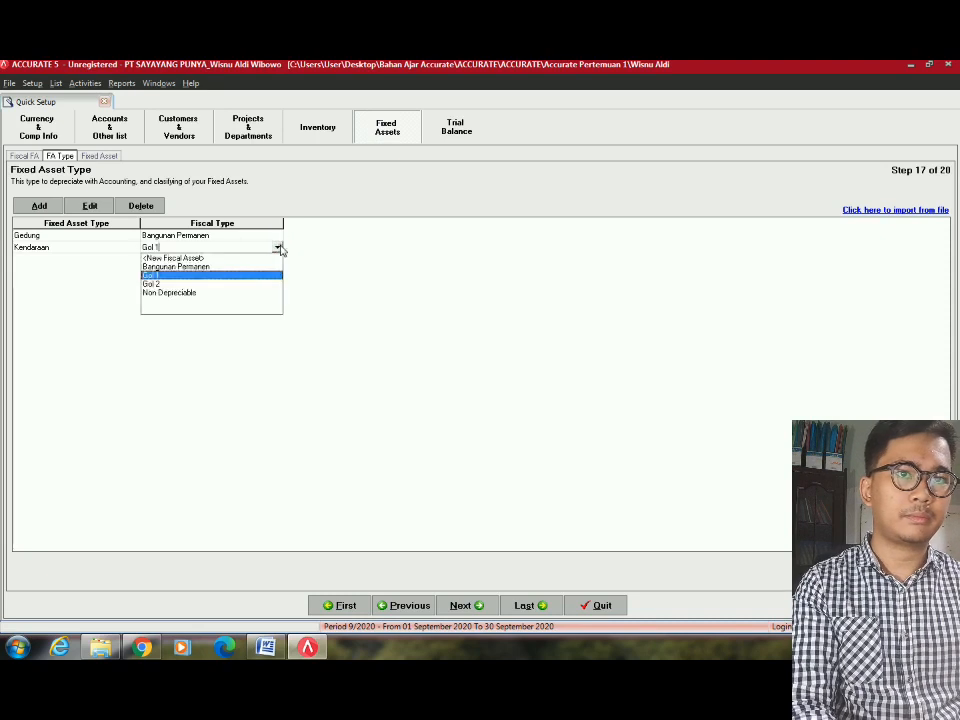
left_click(152, 287)
key("Tab")
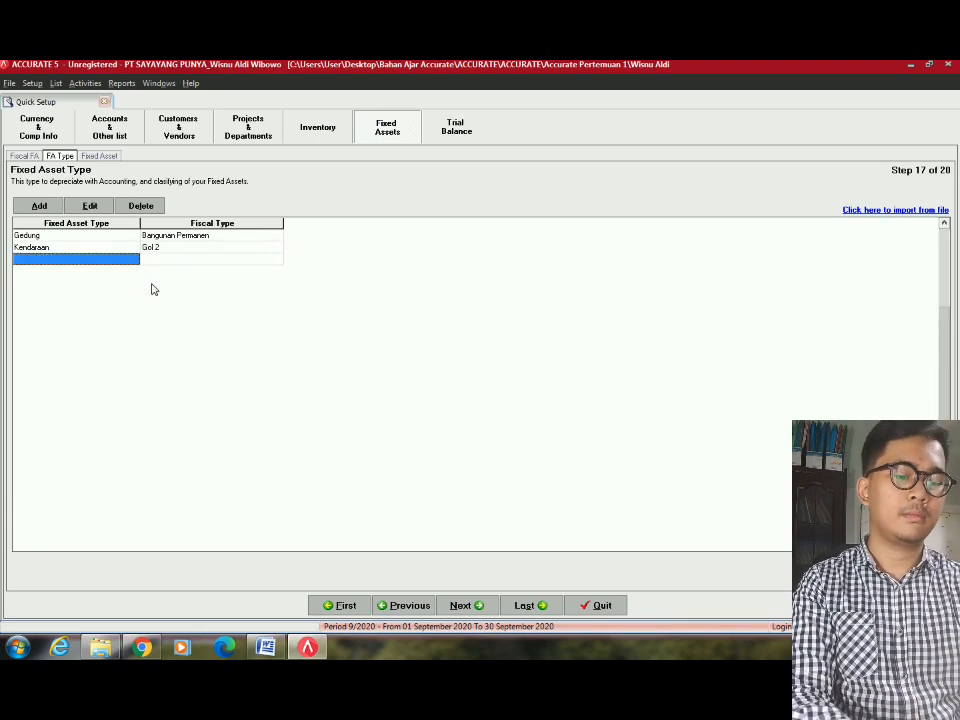
Add fixed asset type Tanah with fiscal type Non Depreciable.
left_click(118, 262)
key("alt+Tab")
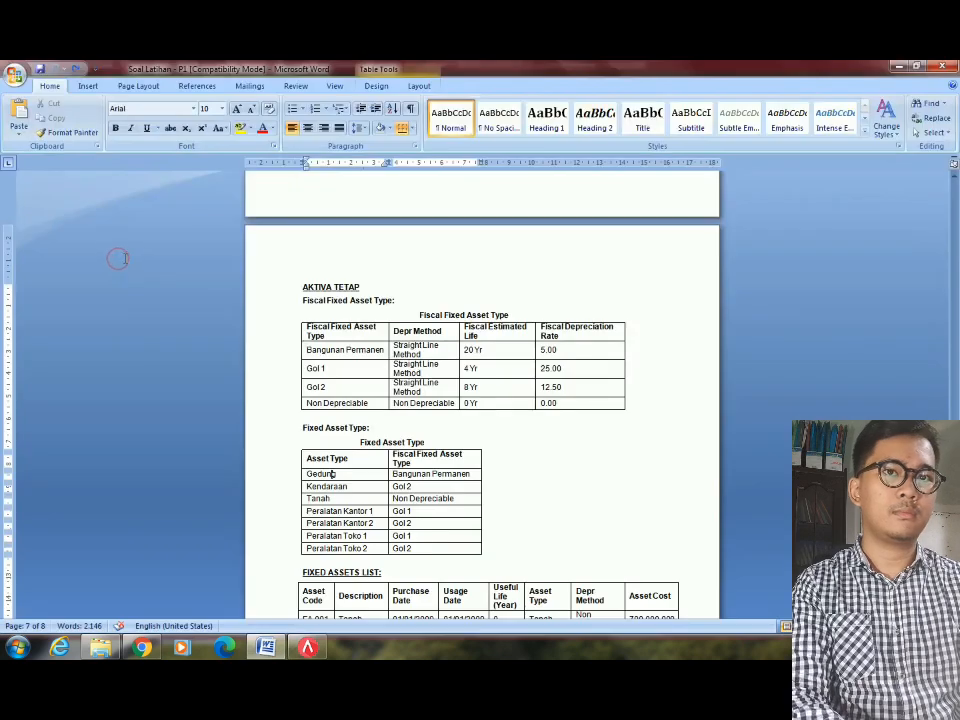
key("alt+Tab")
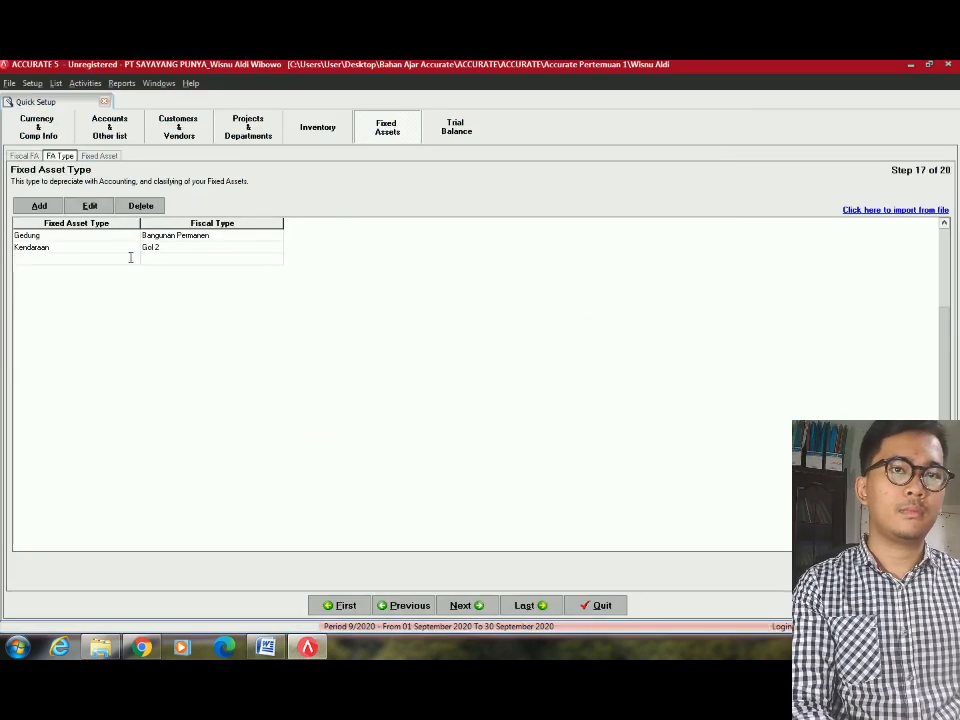
type("Tanah")
key("Tab")
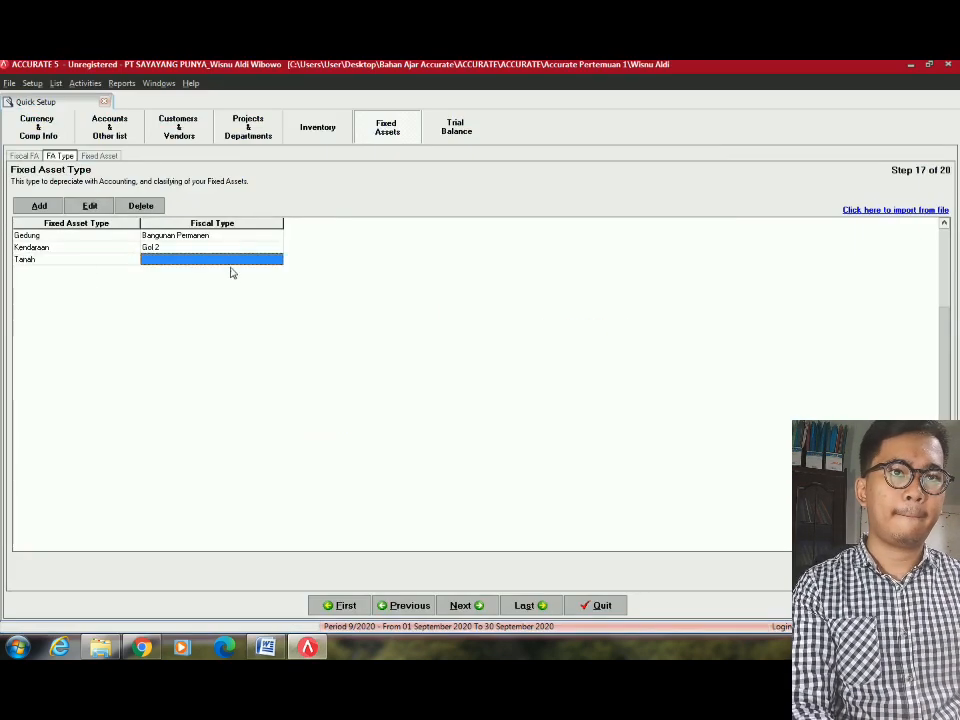
left_click(252, 259)
key("alt+Tab")
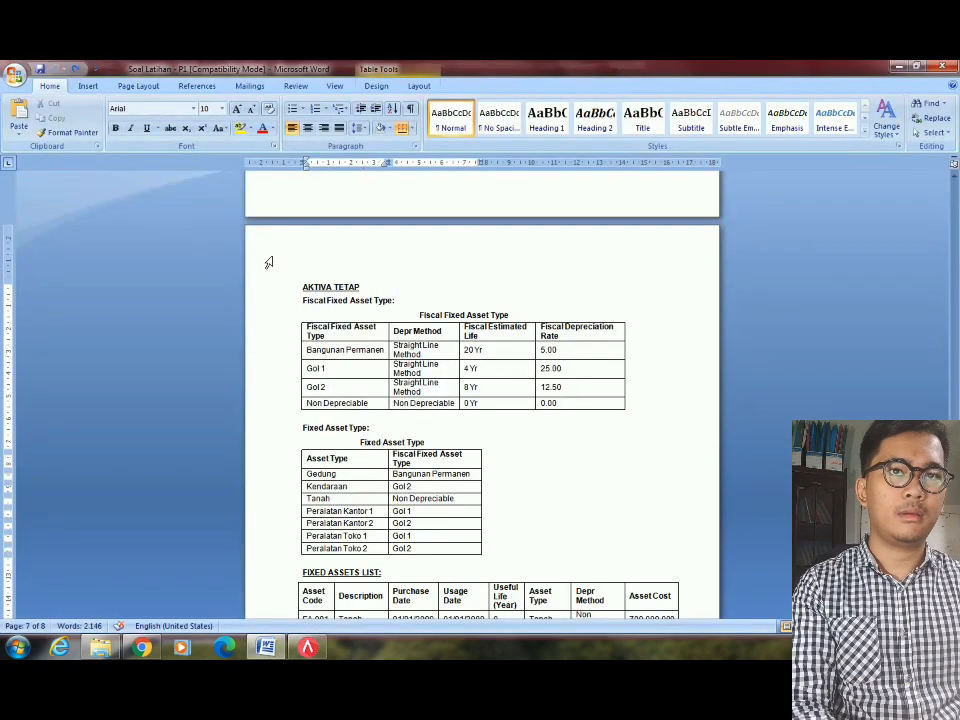
key("alt+Tab")
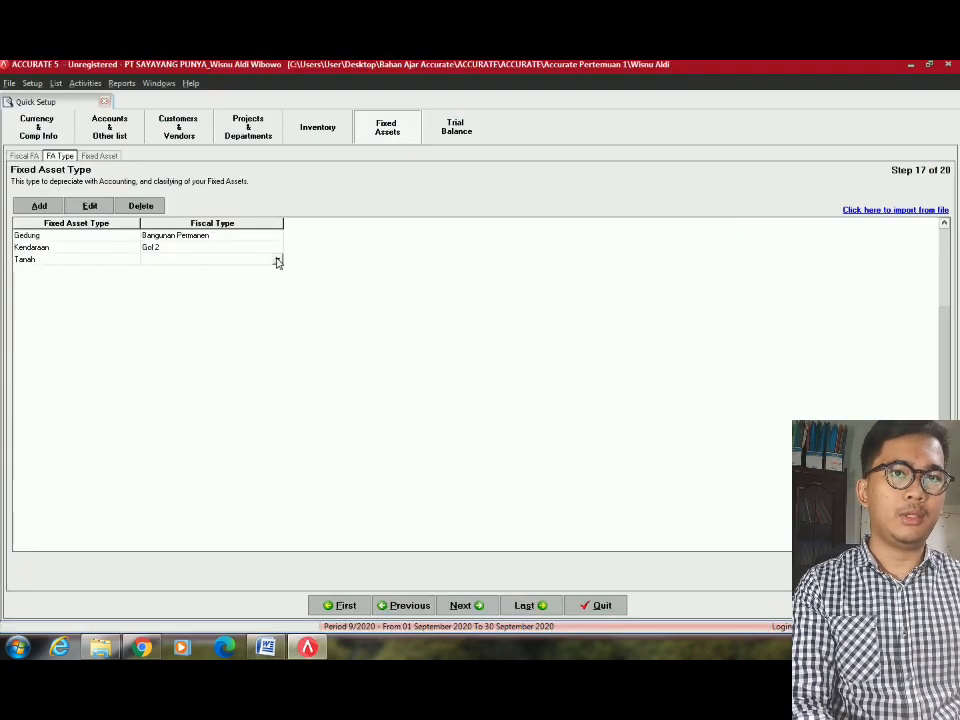
left_click(277, 260)
left_click(189, 303)
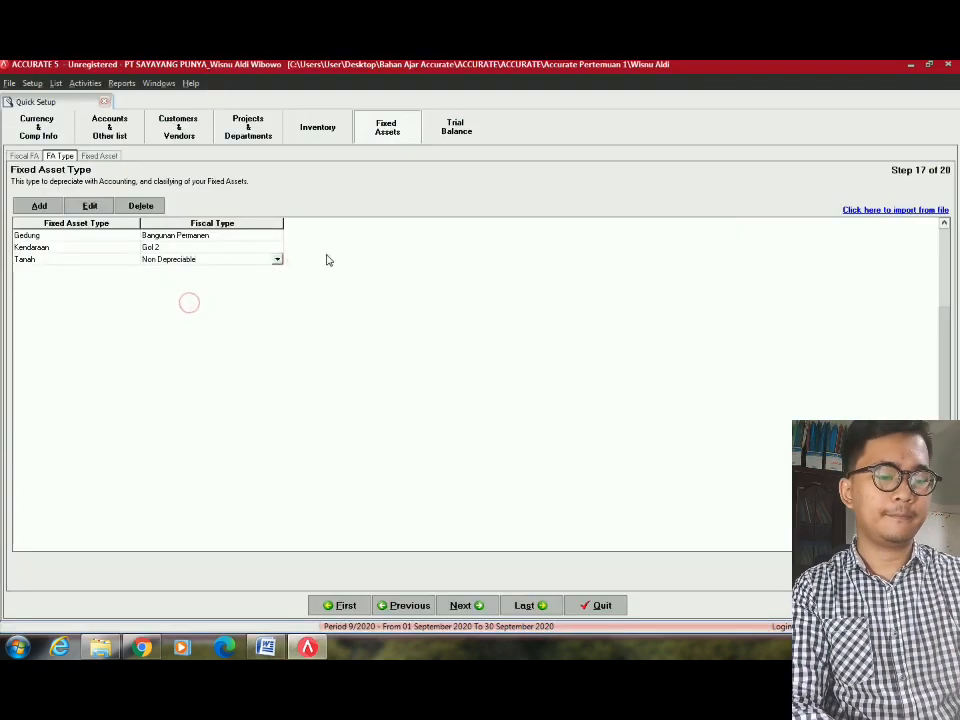
key("Down")
key("alt+Tab")
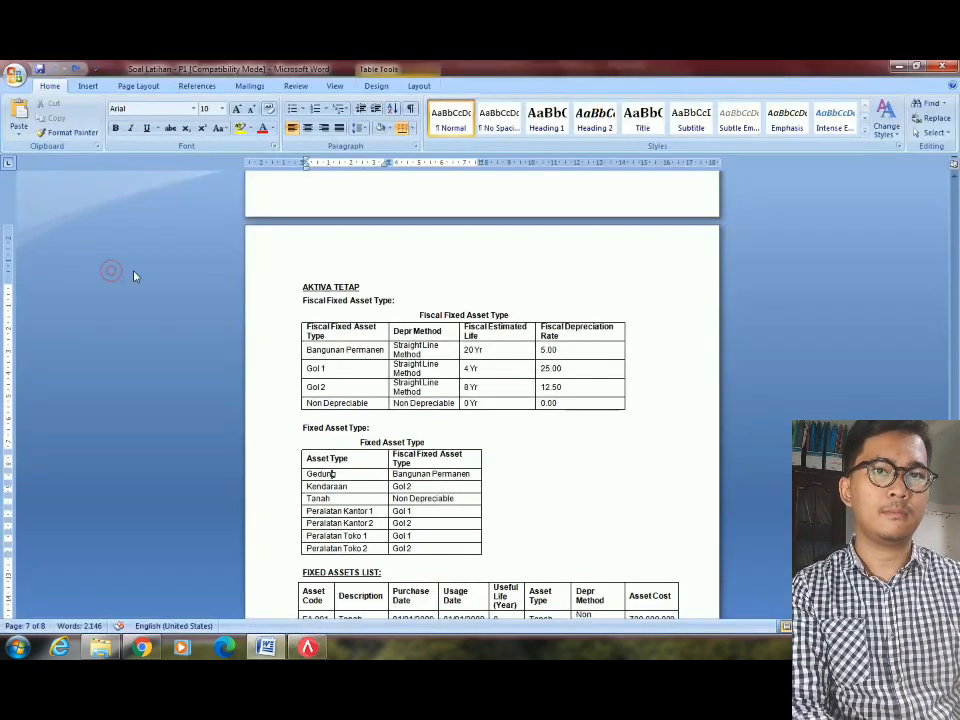
key("alt+Tab")
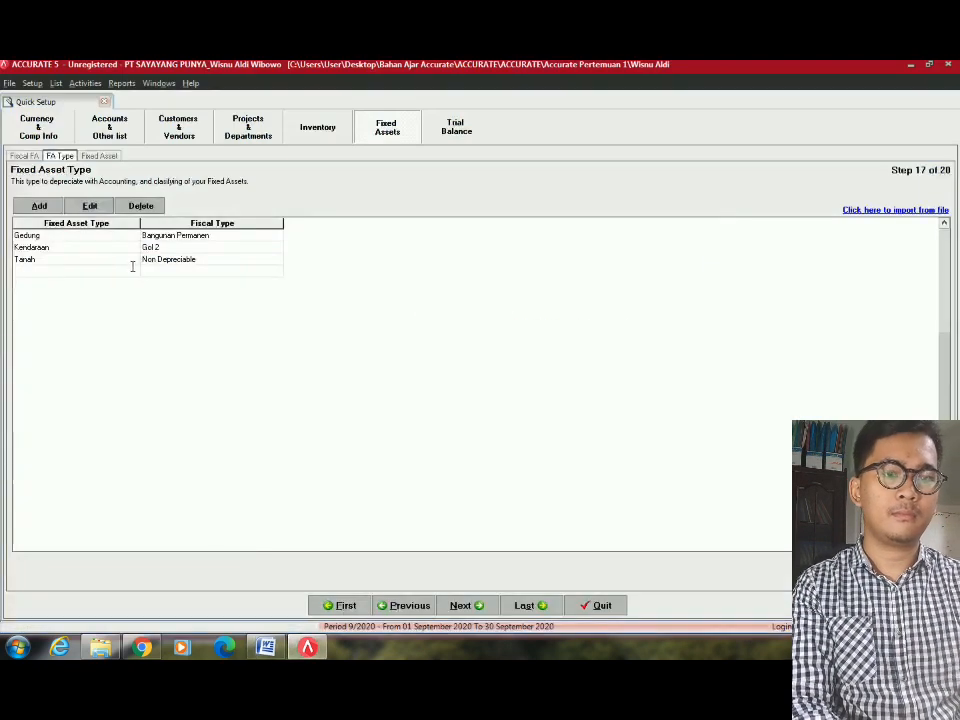
Add fixed asset type Peralatan Kantor 1 with fiscal type Gol 1.
type("Peralatan")
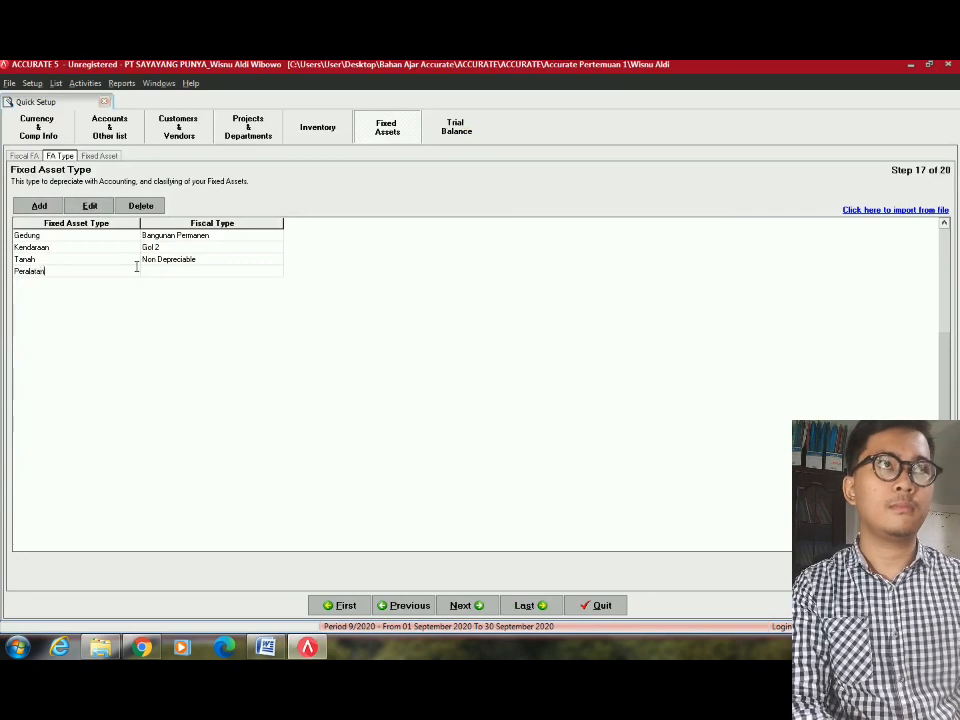
type(" Kantor")
key("Tab")
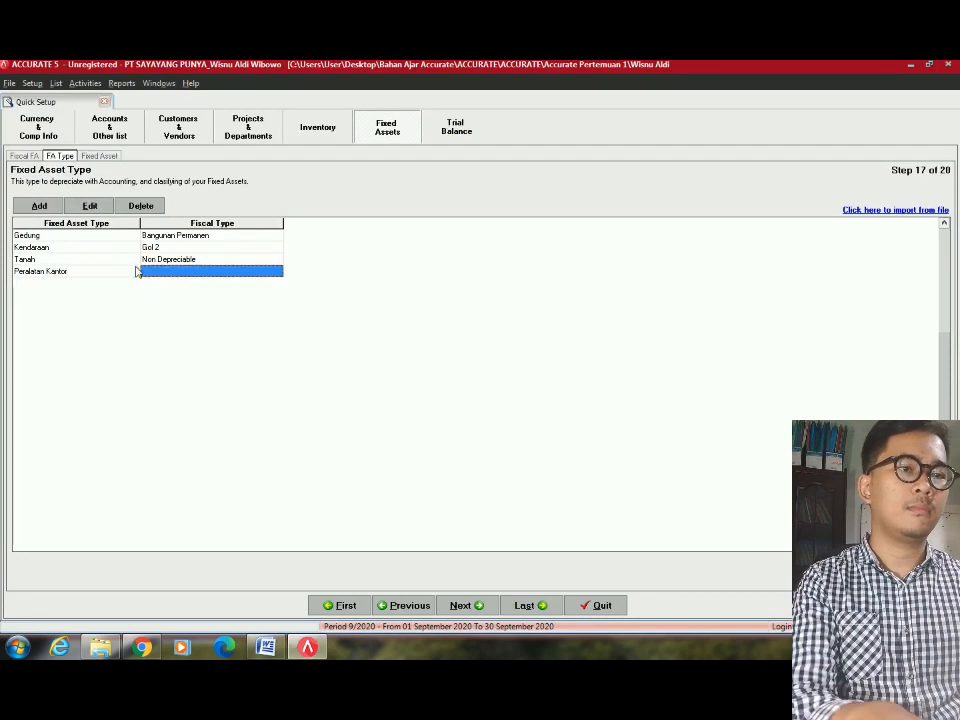
left_click(126, 274)
left_click(126, 276)
type("1")
key("alt+Tab")
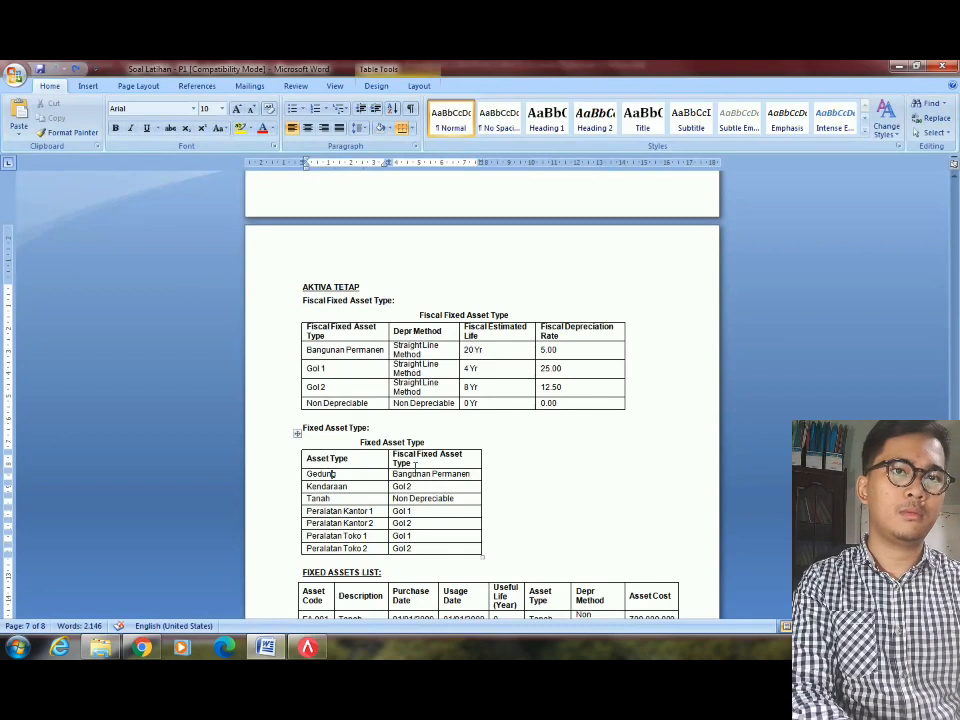
key("alt+Tab")
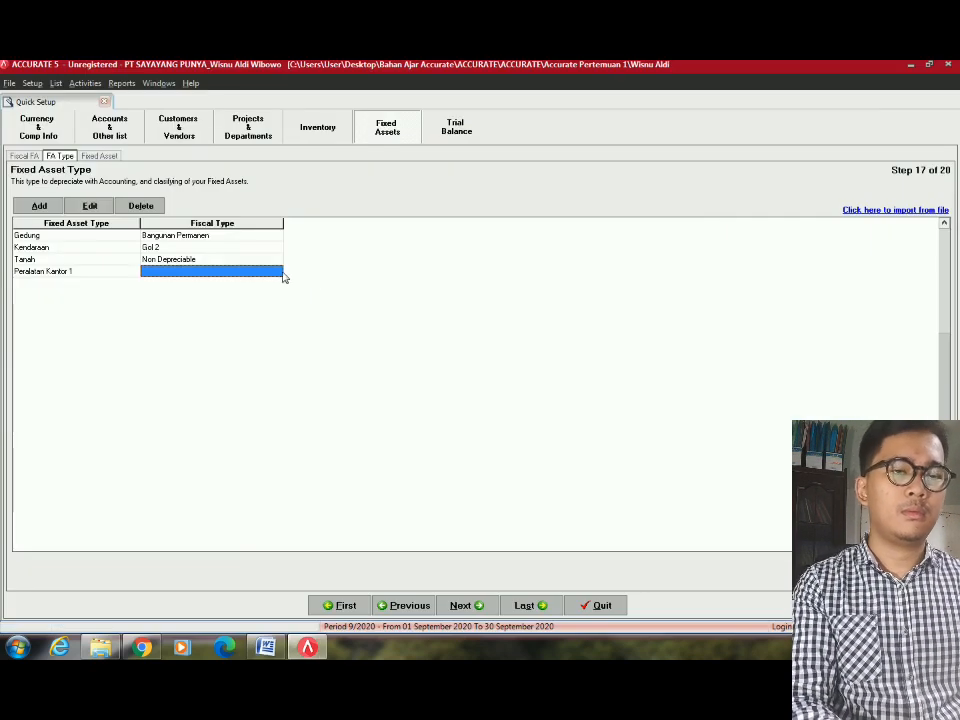
left_click(279, 274)
left_click(278, 273)
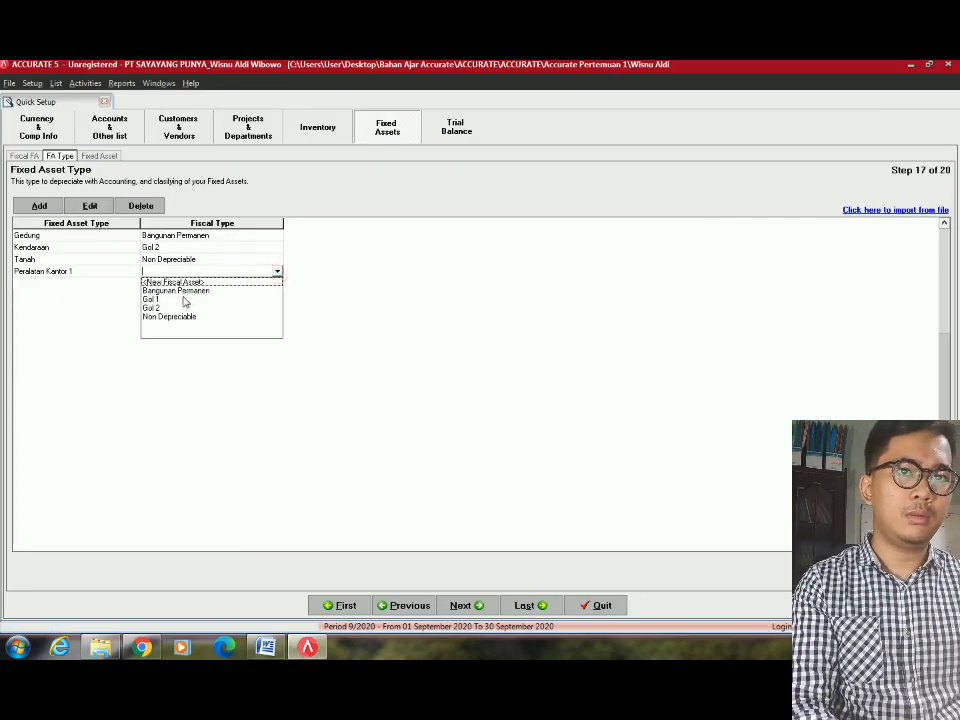
left_click(181, 299)
key("Down")
Add fixed asset type Peralatan Kantor 2 with fiscal type Gol 2.
type("P")
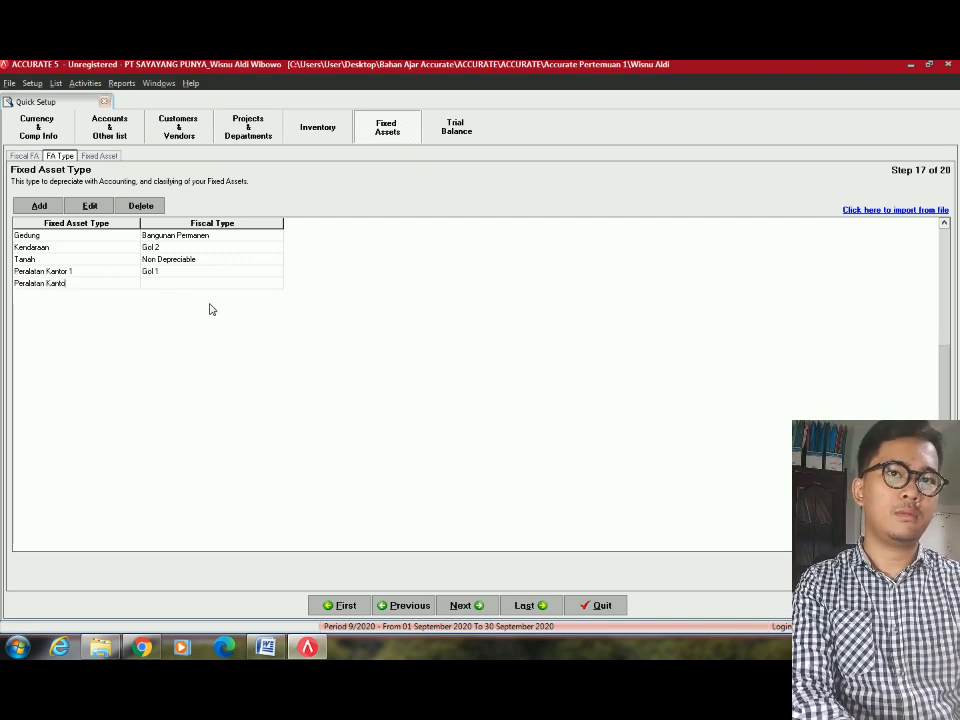
type("eralatan Kantor 2")
key("Tab")
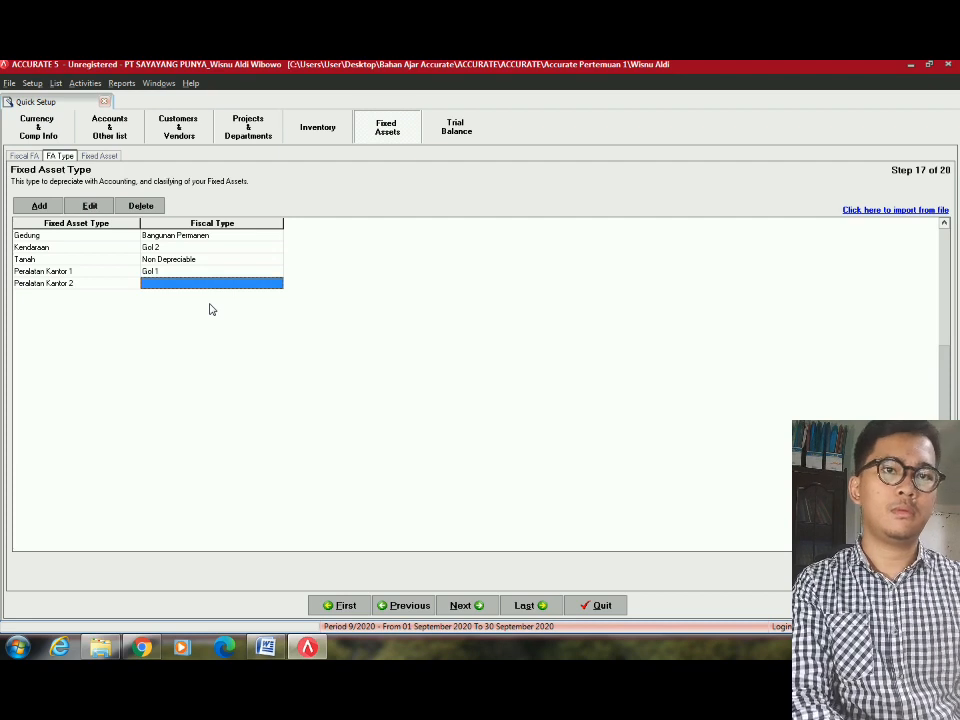
left_click(252, 287)
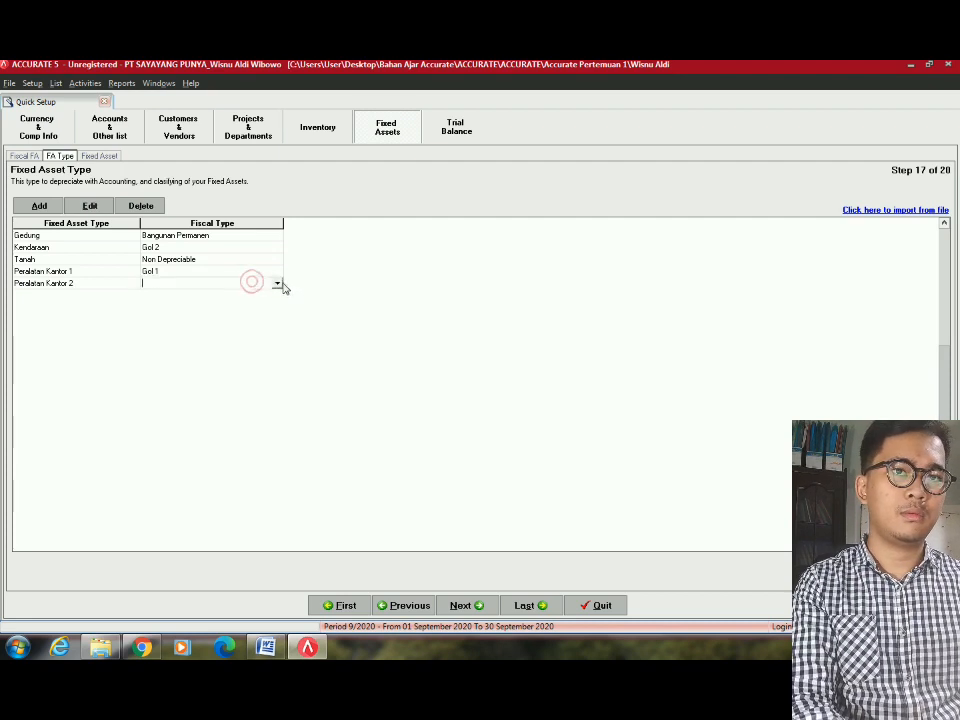
left_click(278, 284)
left_click(160, 320)
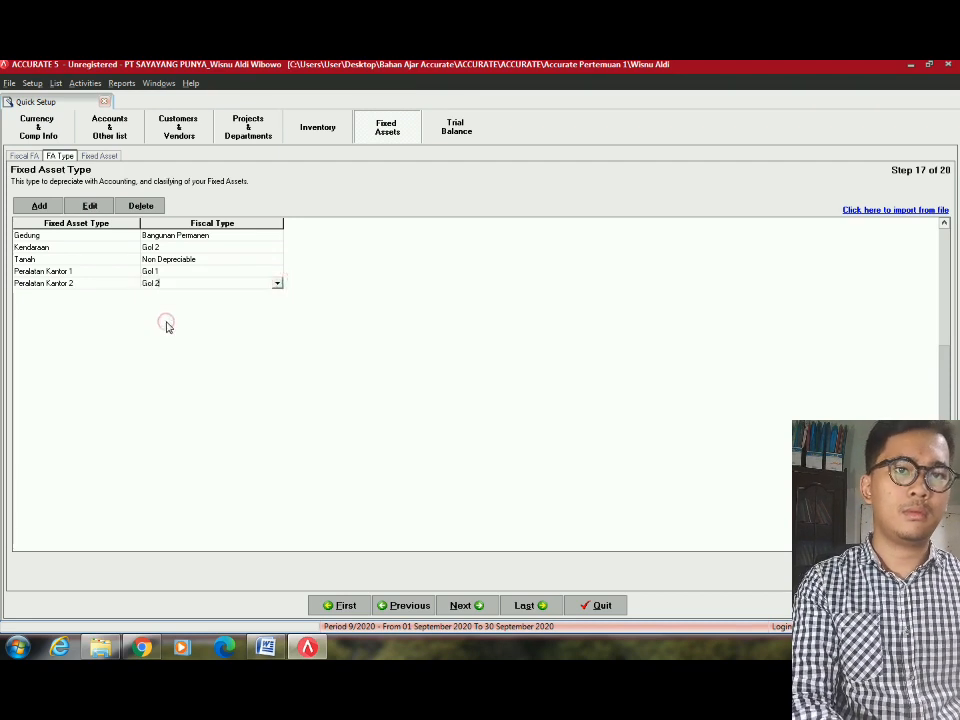
key("Down")
key("alt+Tab")
key("alt+Tab")
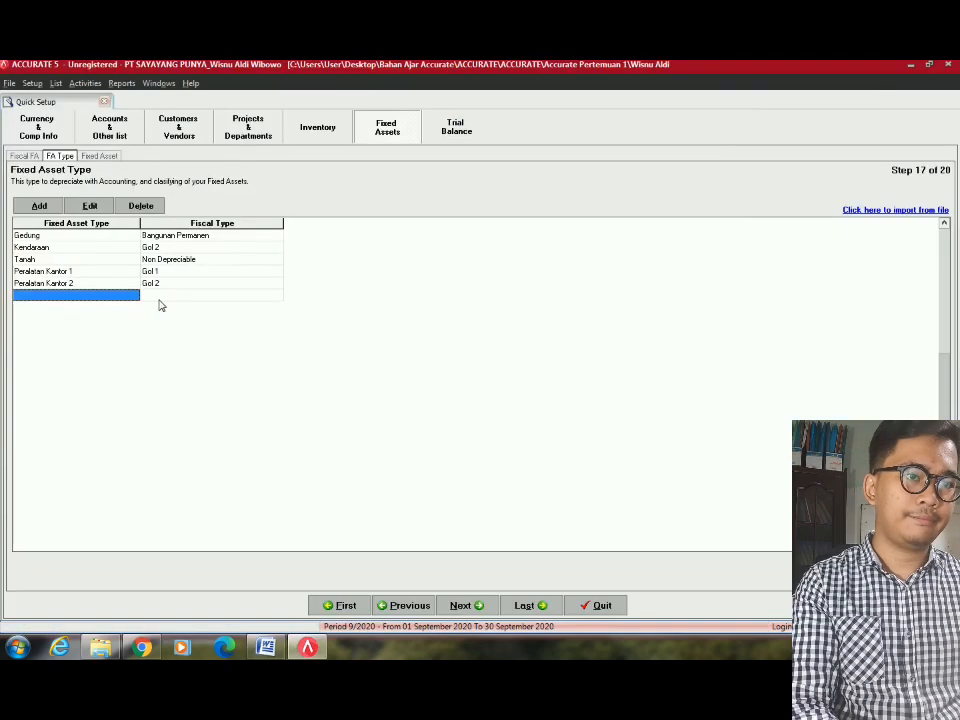
Add fixed asset type 'Peralatan Toko 1' with fiscal type Gol 1.
left_click(118, 296)
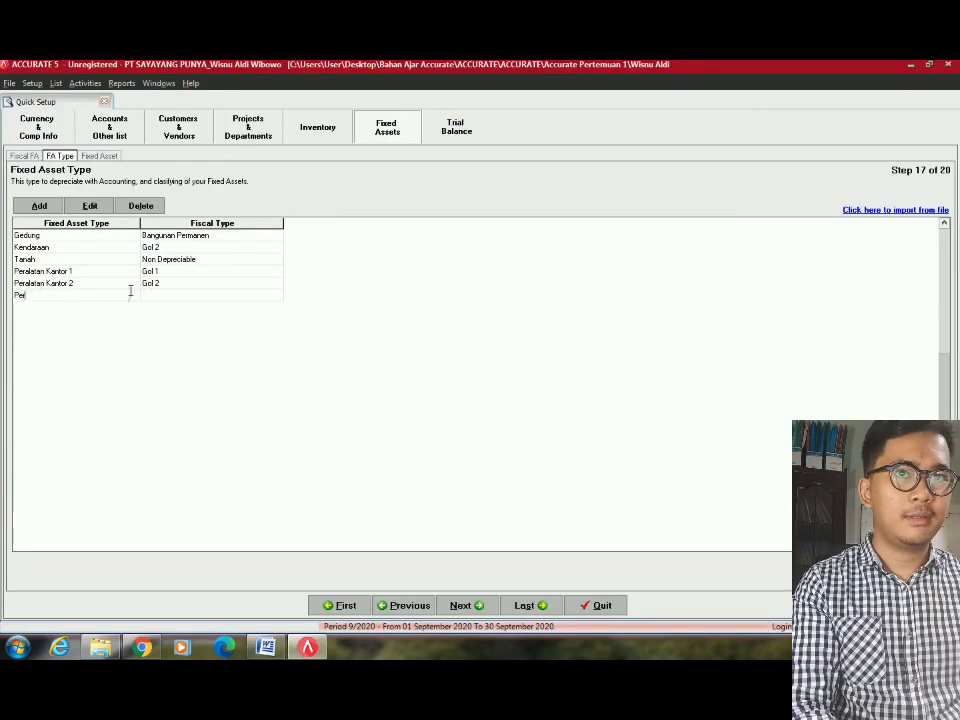
type("Peralatan toko 1")
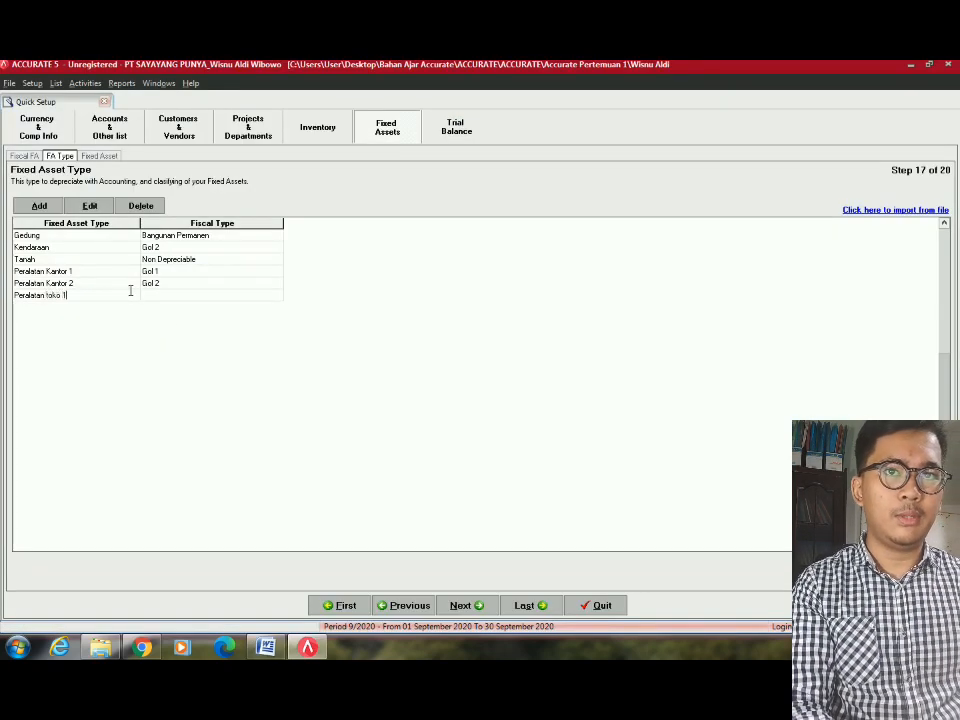
key("BackSpace")
key("BackSpace")
key("BackSpace")
key("BackSpace")
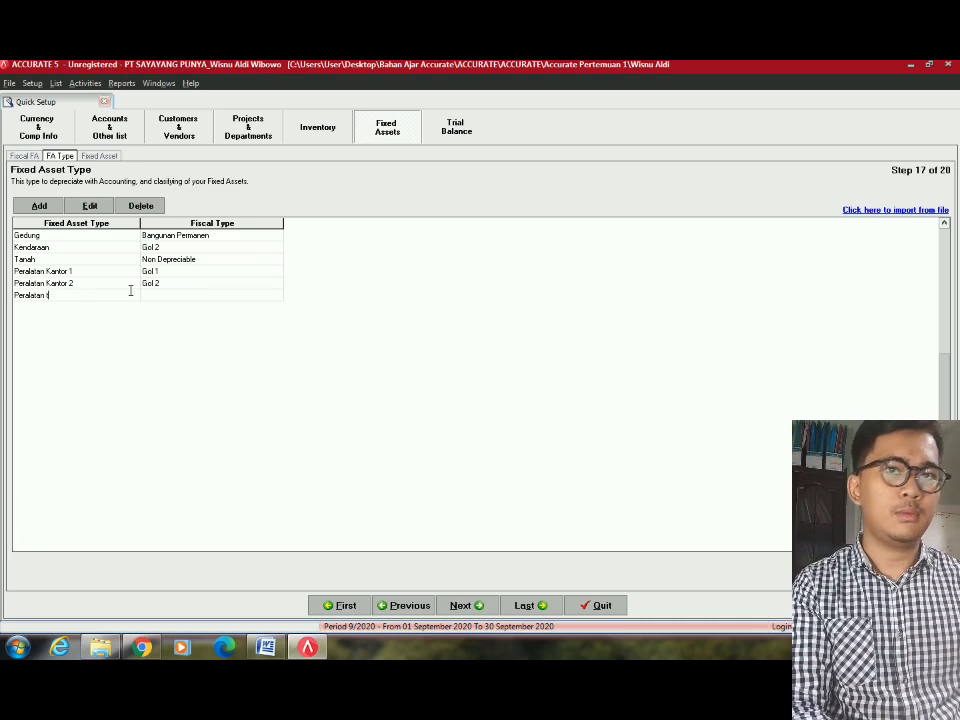
type("Toko 1")
key("Tab")
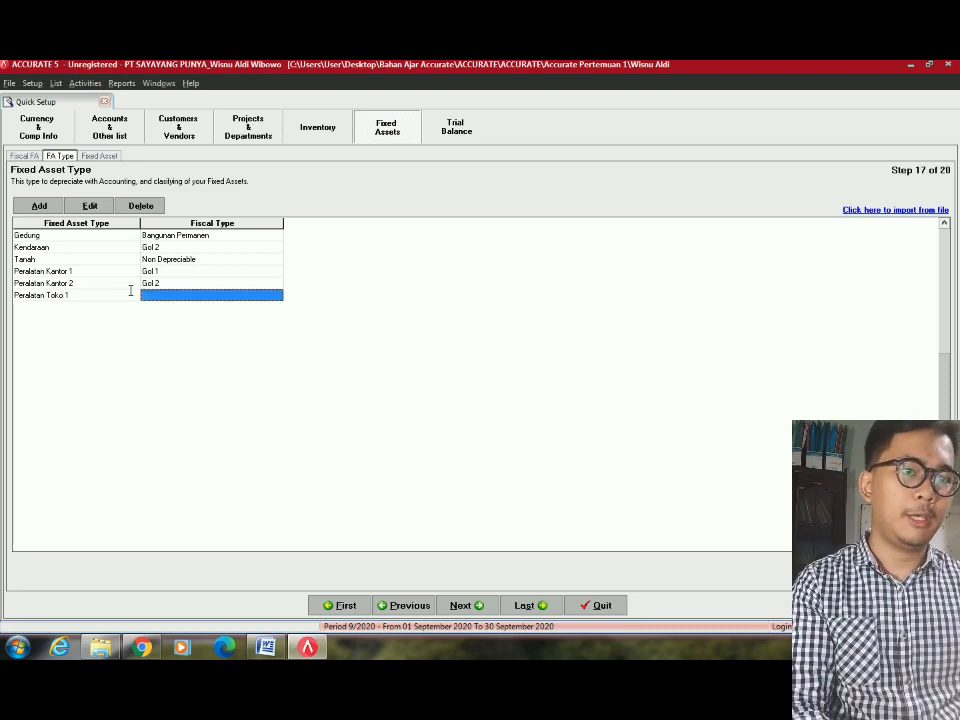
left_click(248, 294)
key("alt+Tab")
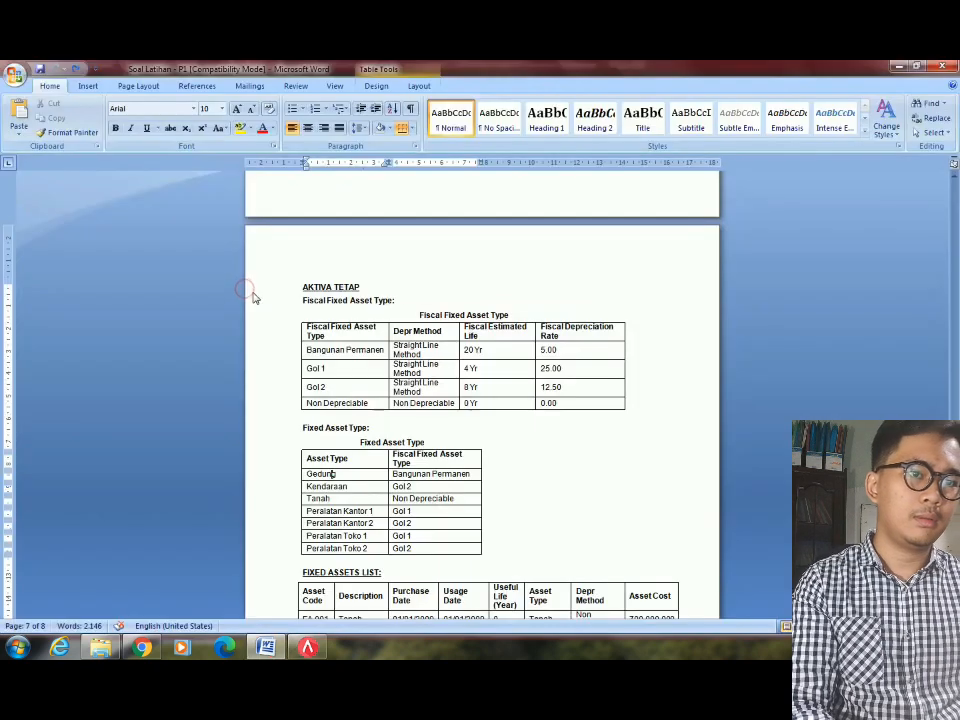
key("alt+Tab")
key("Return")
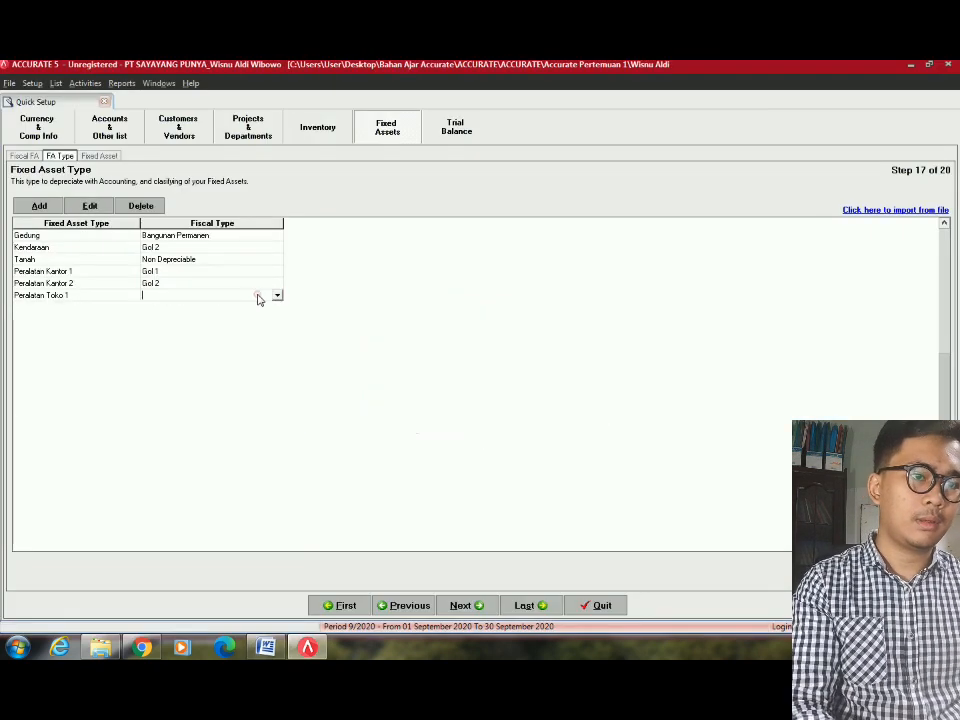
left_click(277, 297)
key("g")
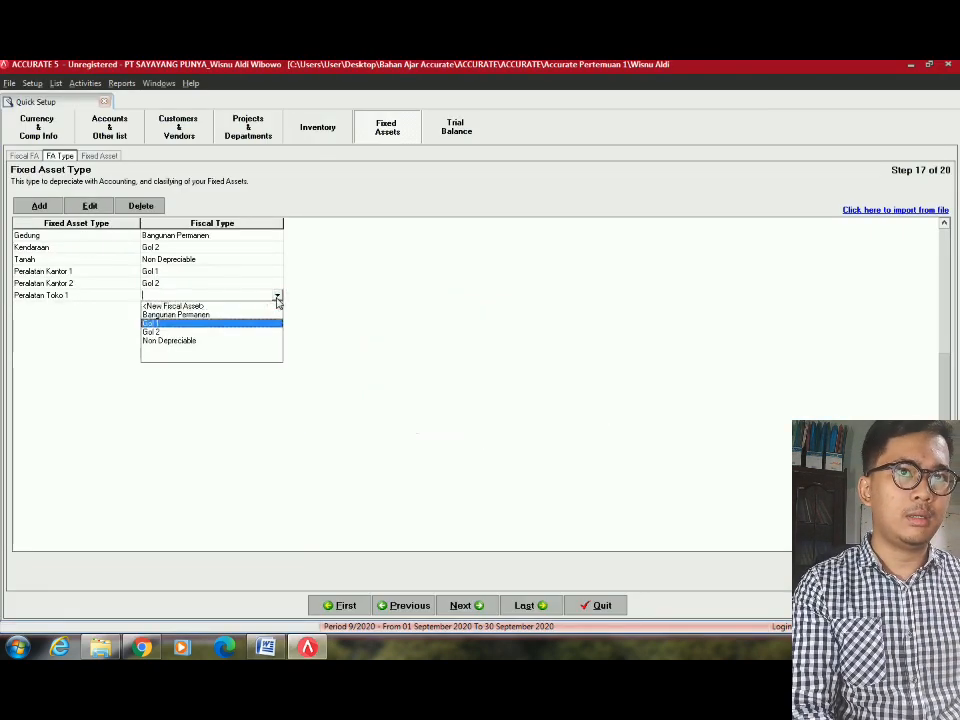
key("Return")
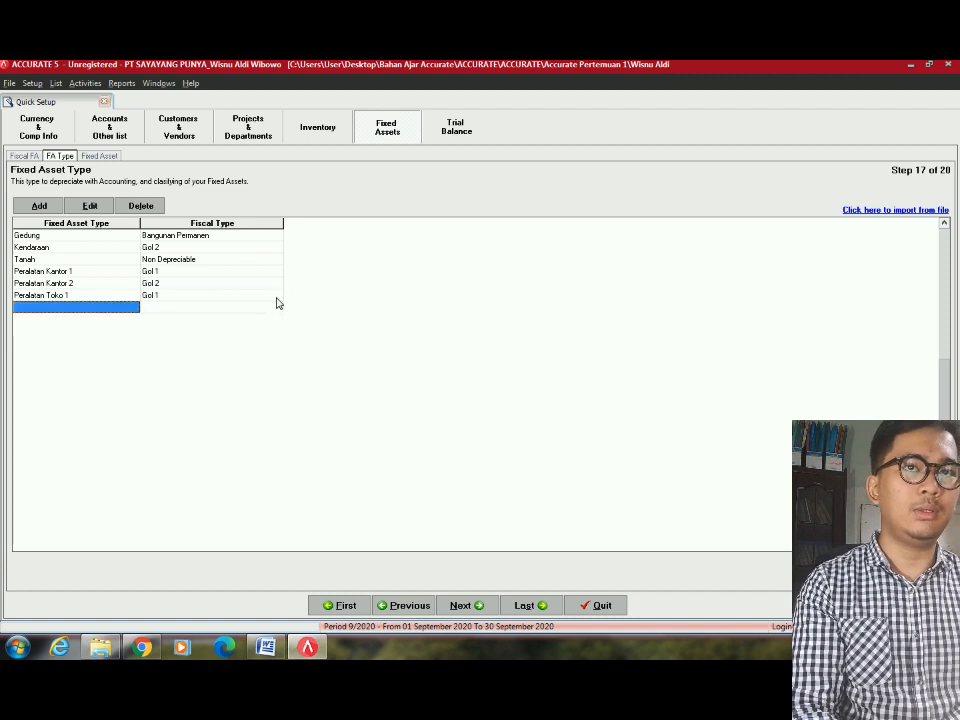
key("alt+Tab")
key("alt+Tab")
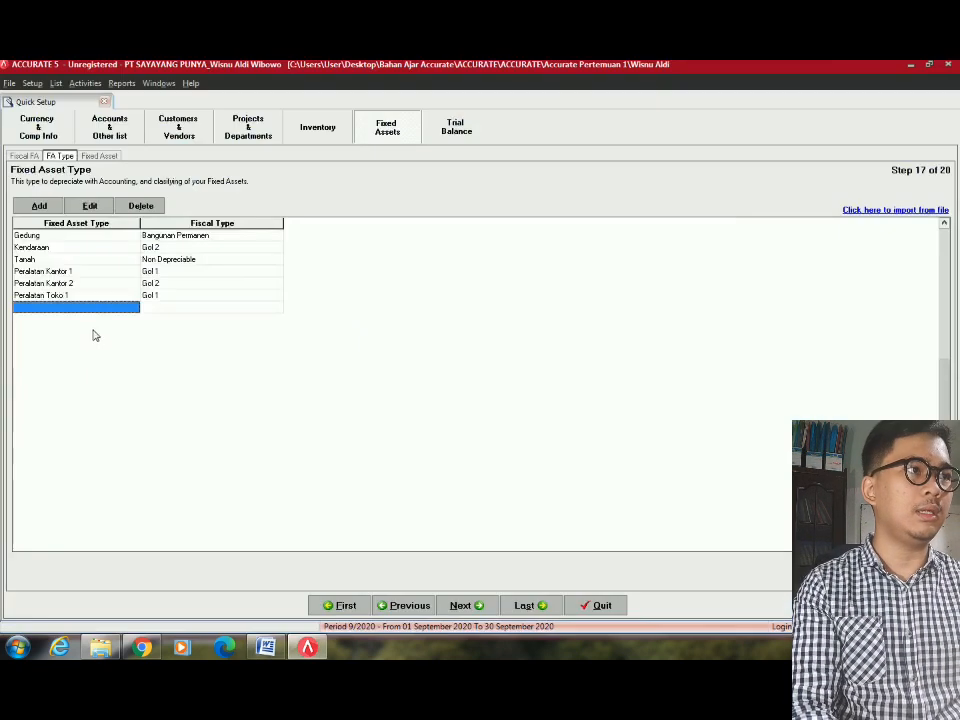
Add fixed asset type 'Peralatan Toko 2' with fiscal type Gol 2.
left_click(128, 309)
type("Pl")
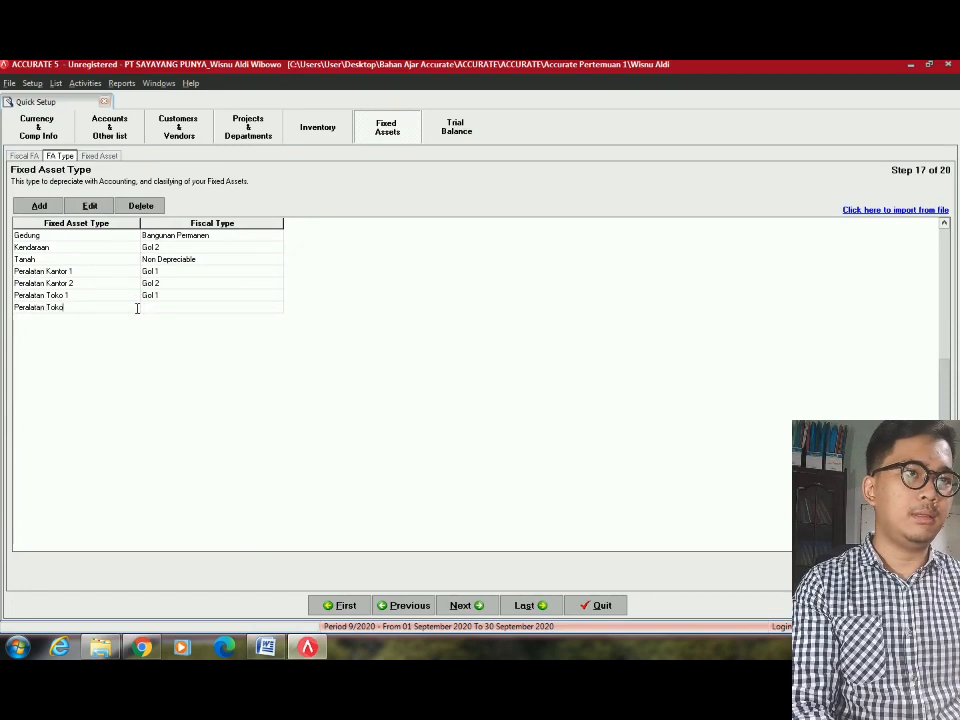
key("Tab")
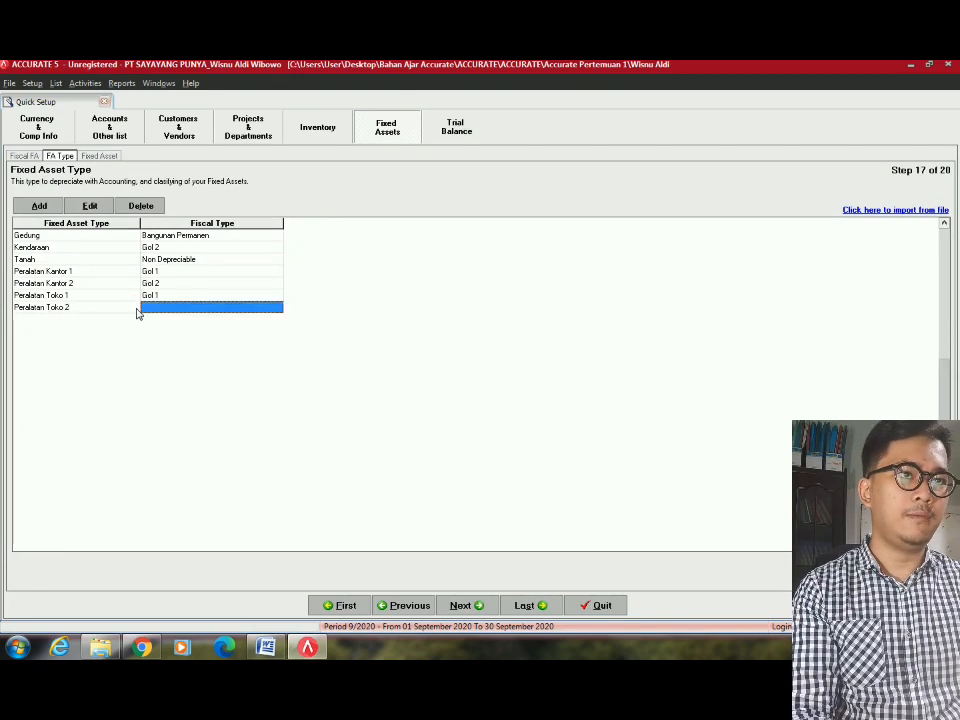
left_click(191, 312)
left_click(278, 308)
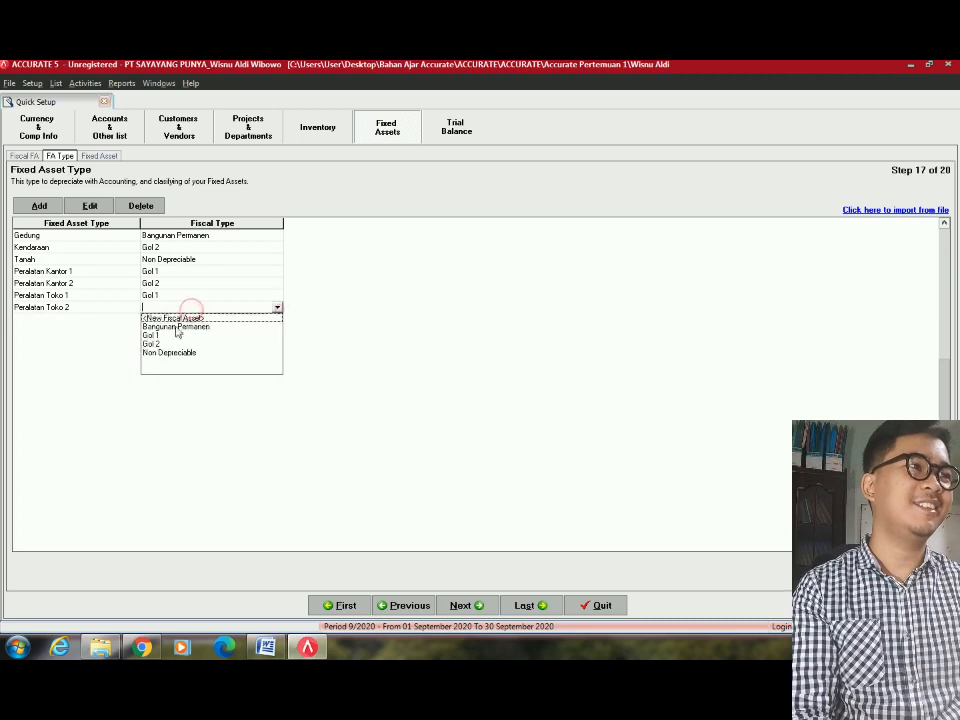
left_click(157, 344)
key("Tab")
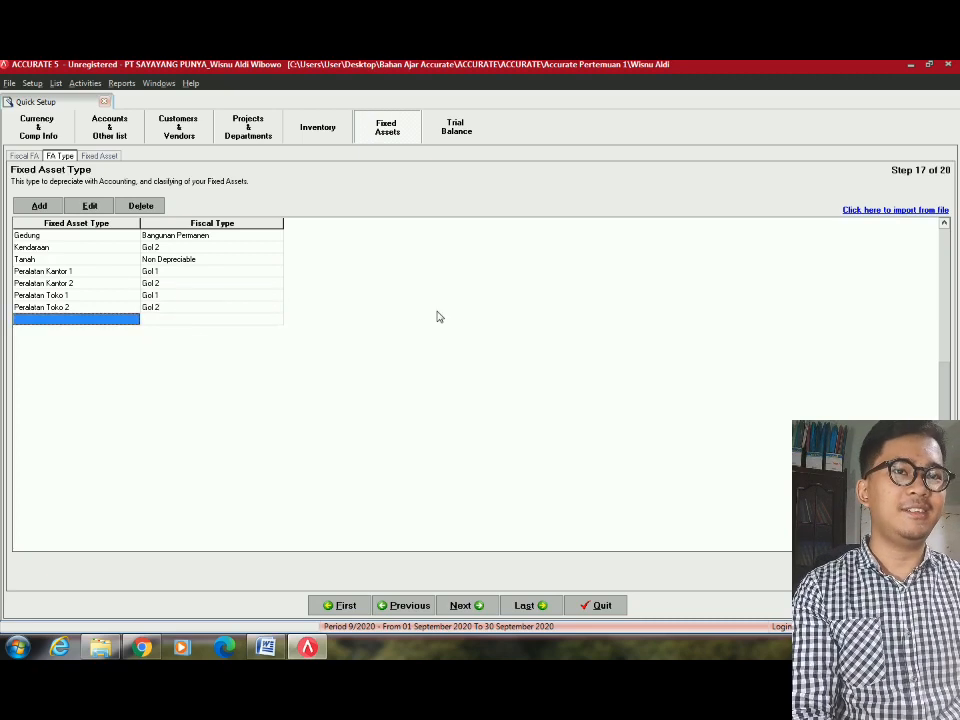
key("alt+Tab")
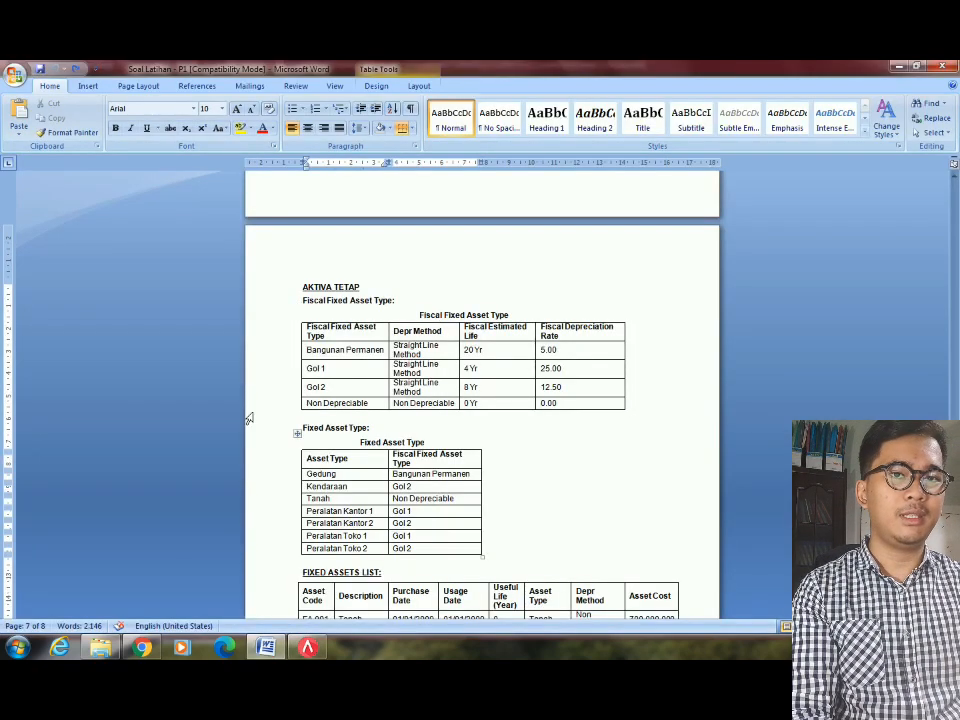
key("alt+Tab")
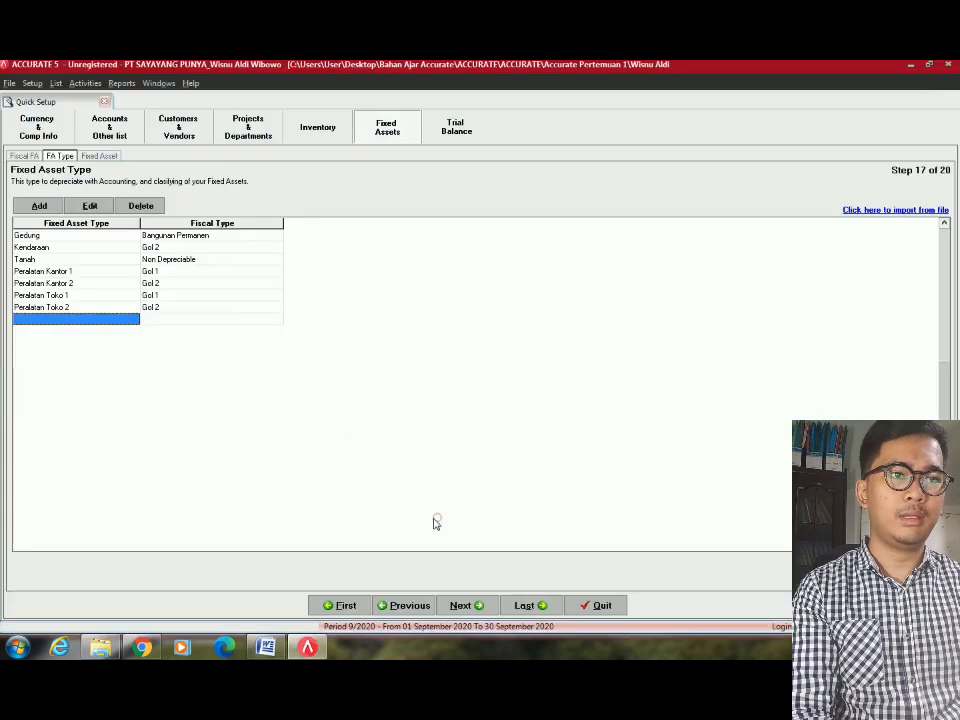
Check the asset type list against the Word table, then continue to the Fixed Assets List.
left_click(437, 517)
left_click(33, 236)
left_click(40, 248)
key("Down")
key("Down")
key("Down")
key("Down")
key("Down")
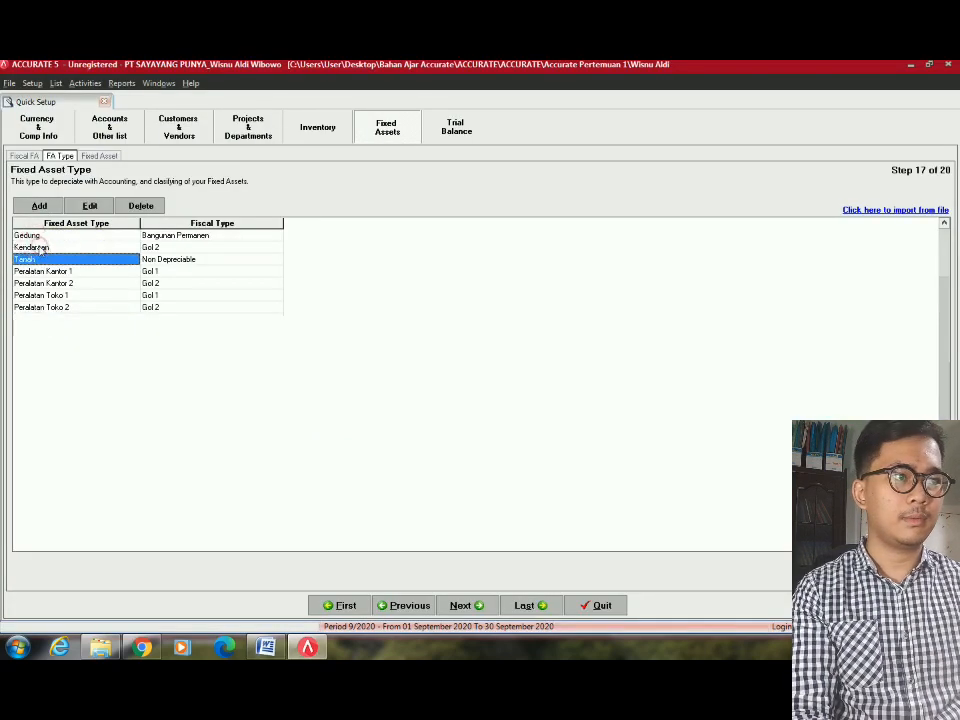
key("Up")
key("Up")
key("Up")
key("Up")
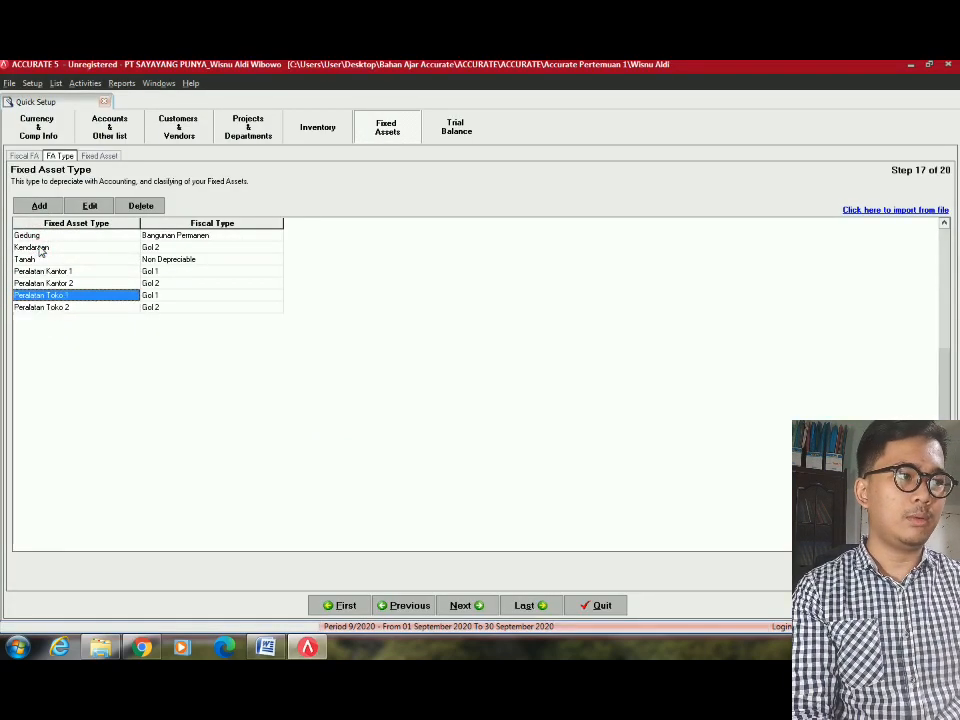
key("alt+Tab")
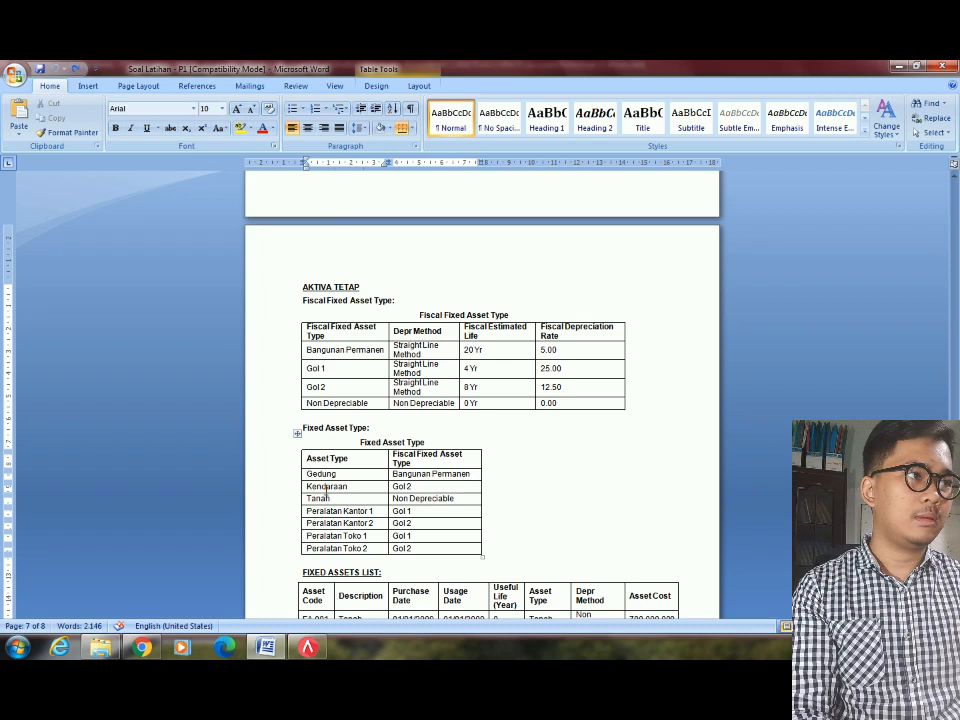
scroll(326, 490, "down", 3)
key("alt+Tab")
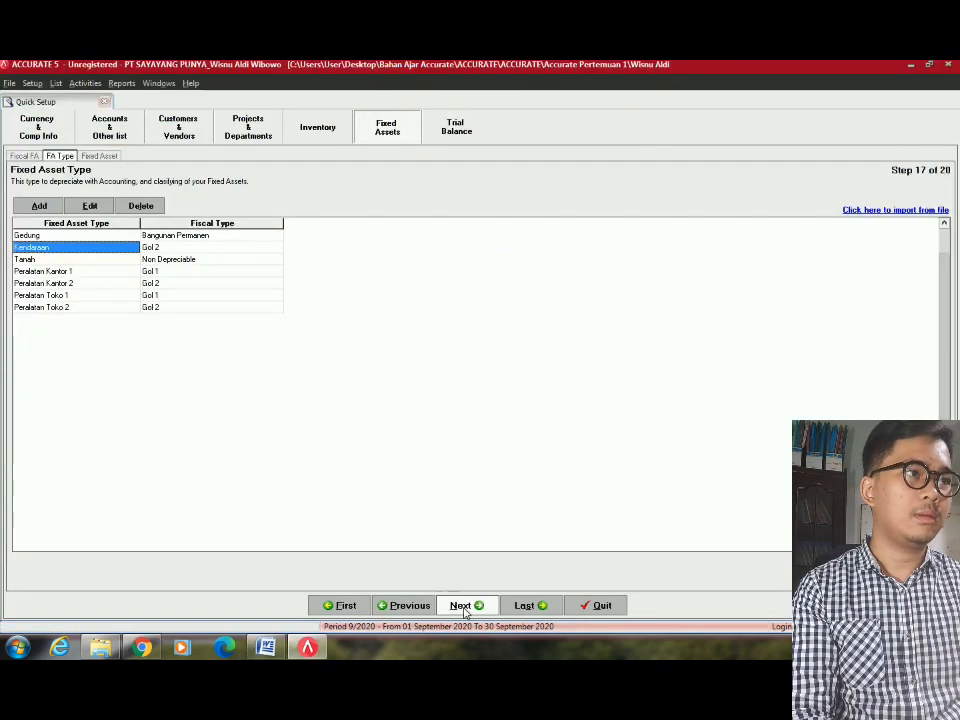
left_click(463, 607)
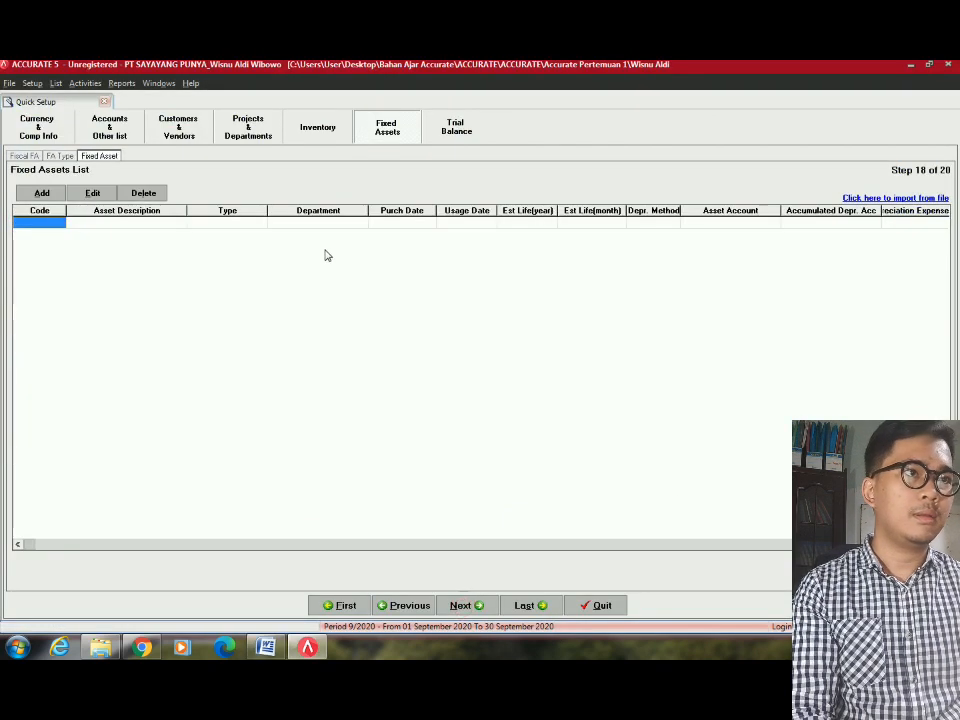
Start importing fixed assets from a file and limit the file chooser to Excel workbooks.
left_click(909, 197)
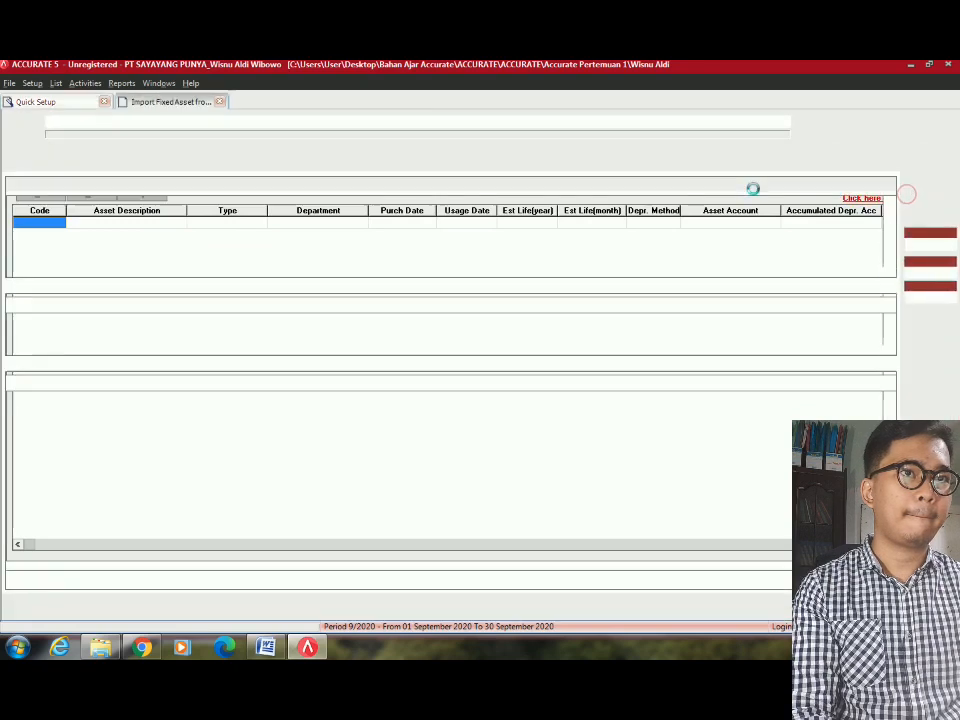
left_click(799, 121)
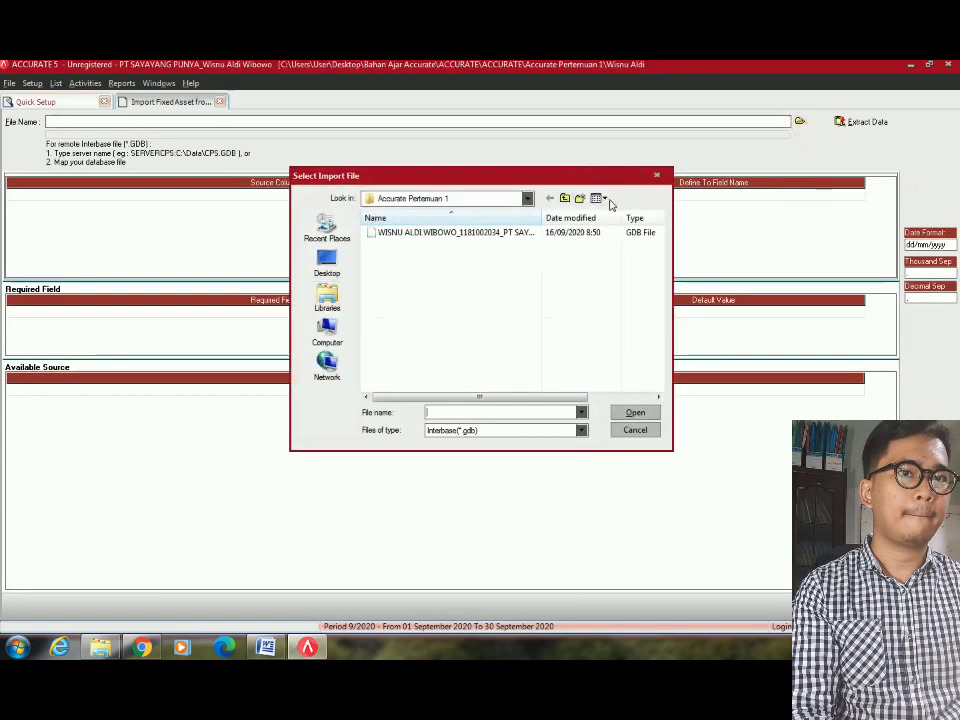
left_click(466, 430)
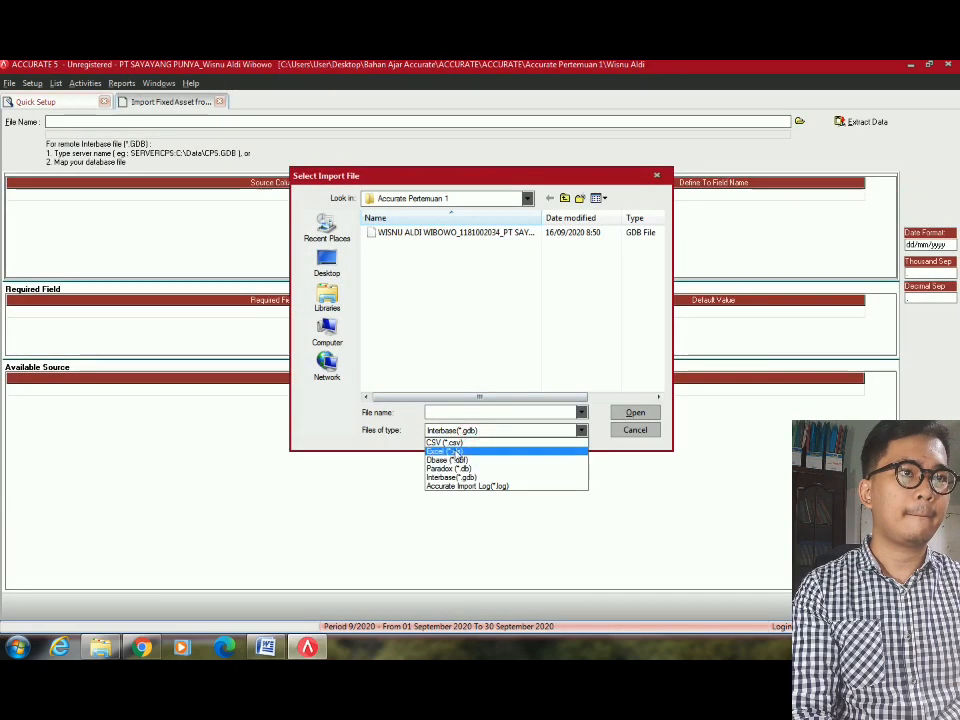
left_click(455, 451)
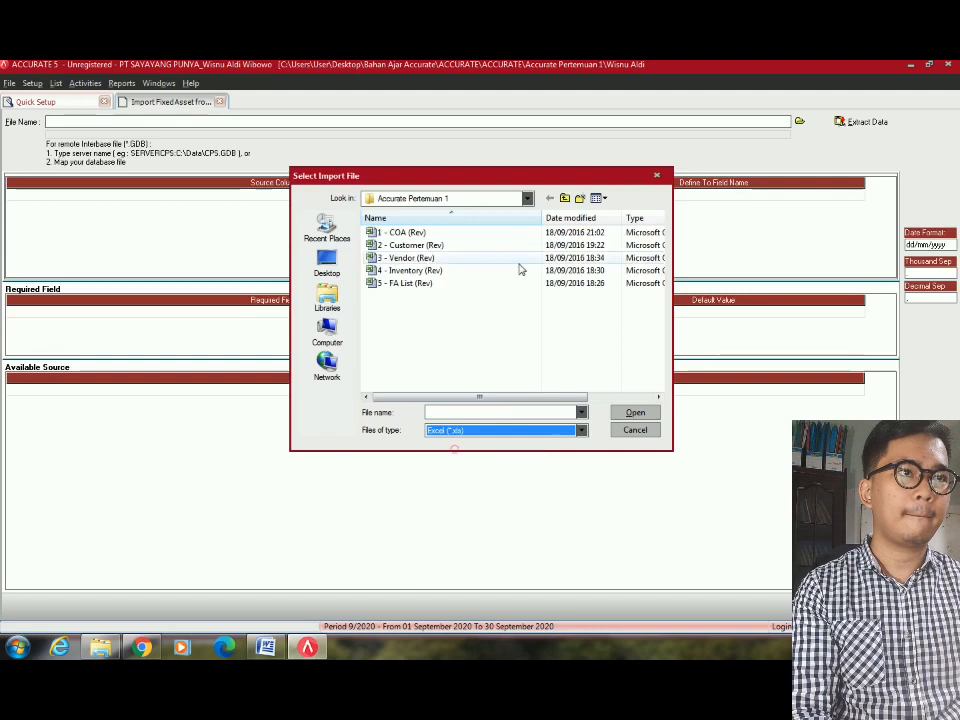
Load the '5 - FA List (Rev).xls' workbook and delete its Asset Type header row.
double_click(446, 285)
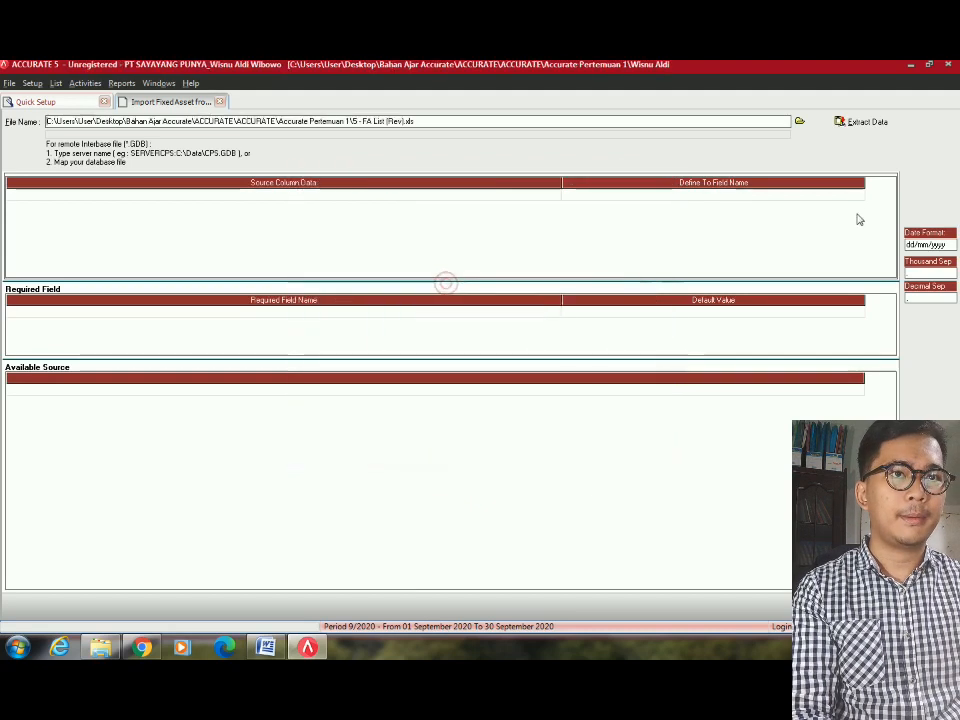
left_click(860, 123)
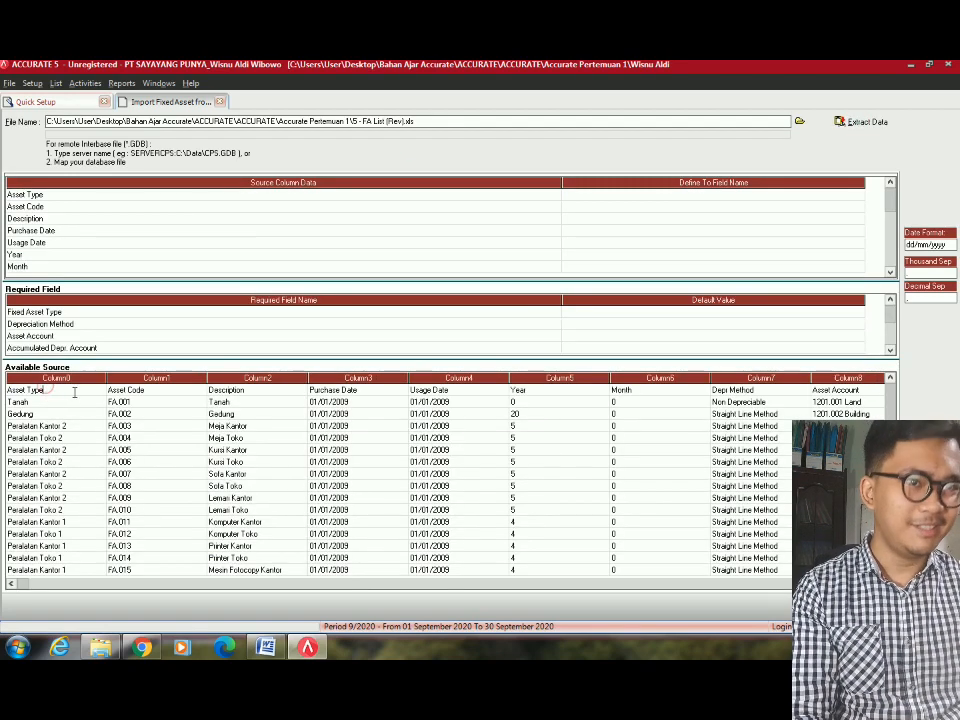
left_click(60, 391)
right_click(69, 395)
left_click(101, 416)
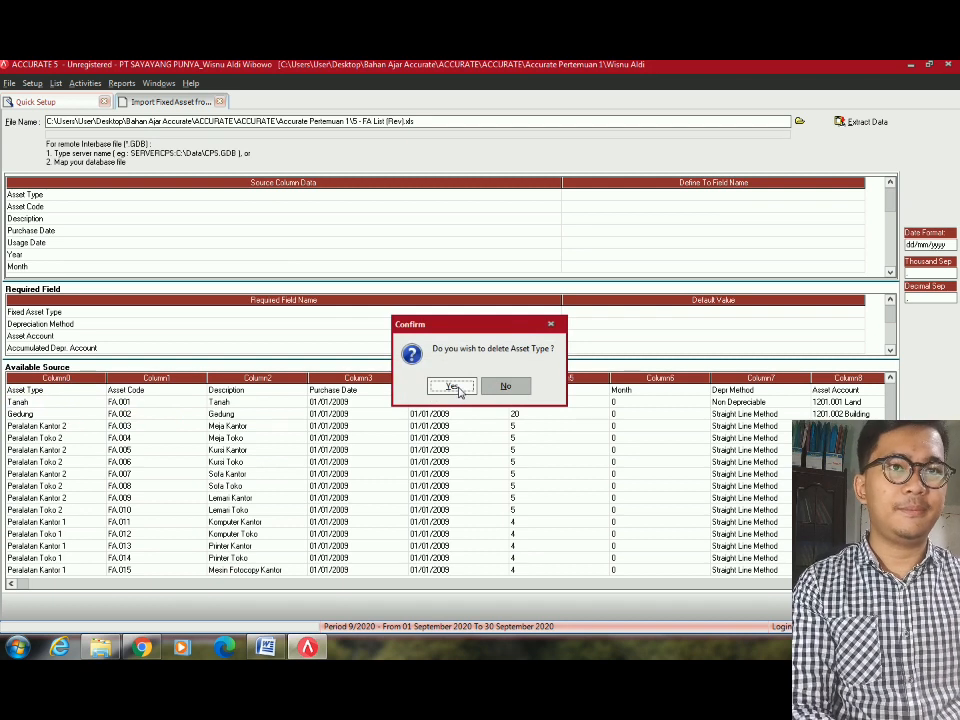
left_click(452, 387)
Return to the first source columns and select the Fixed Asset Type required field.
left_click(883, 404)
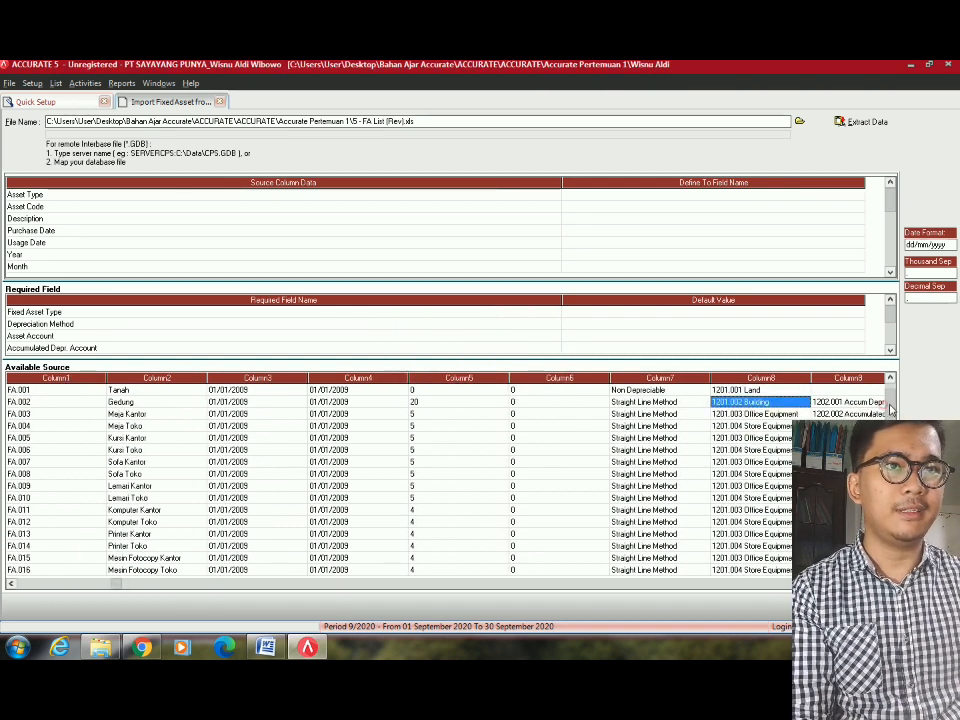
scroll(335, 537, "down", 10)
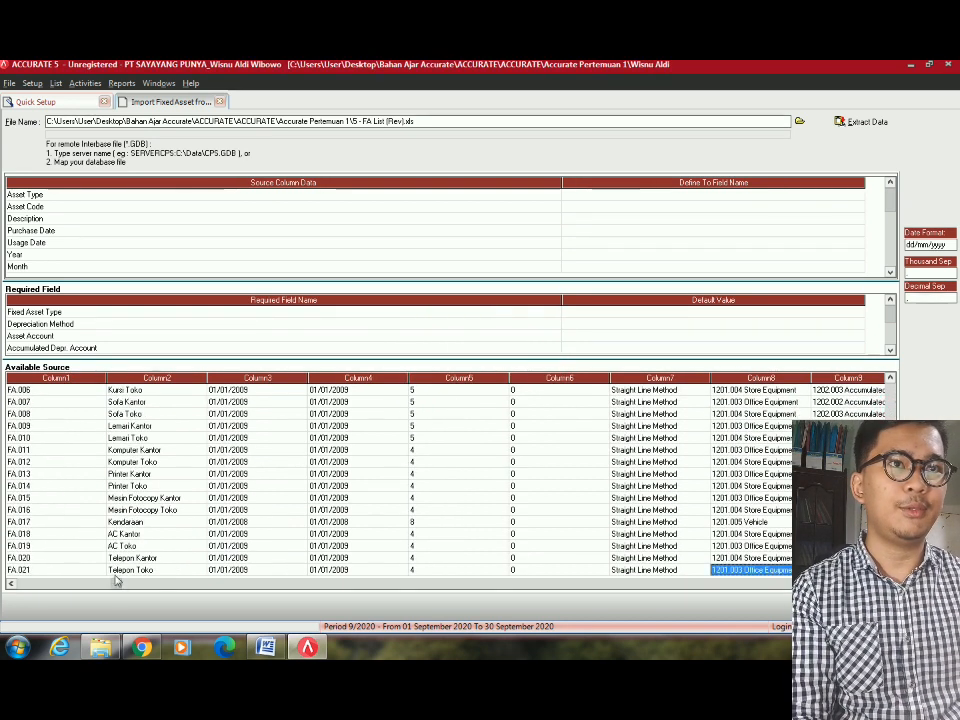
left_click(11, 584)
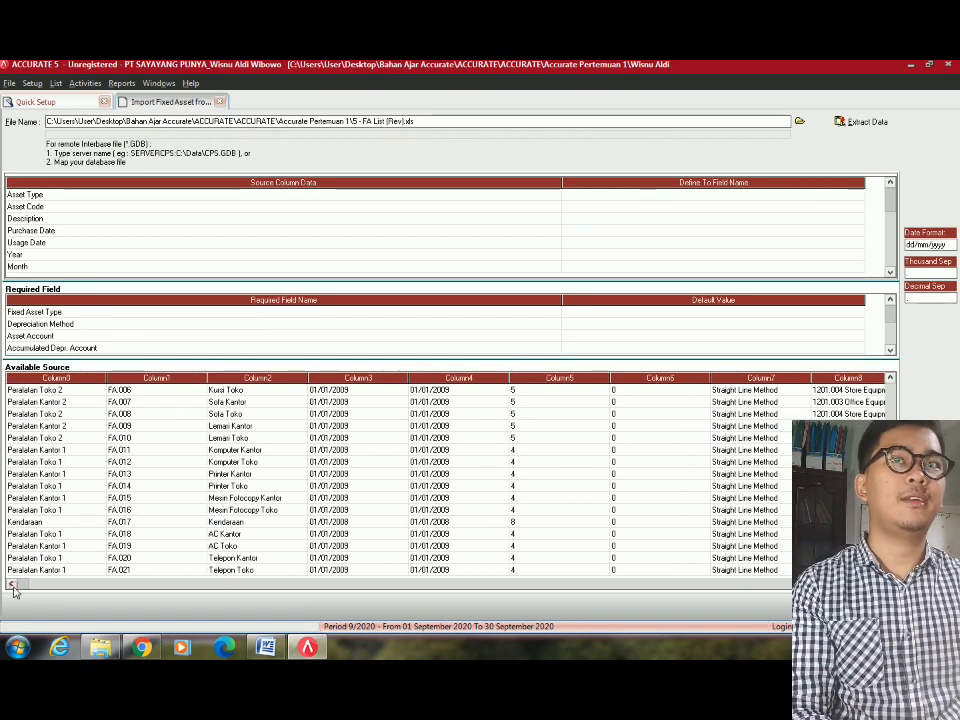
left_click(57, 451)
left_click(65, 313)
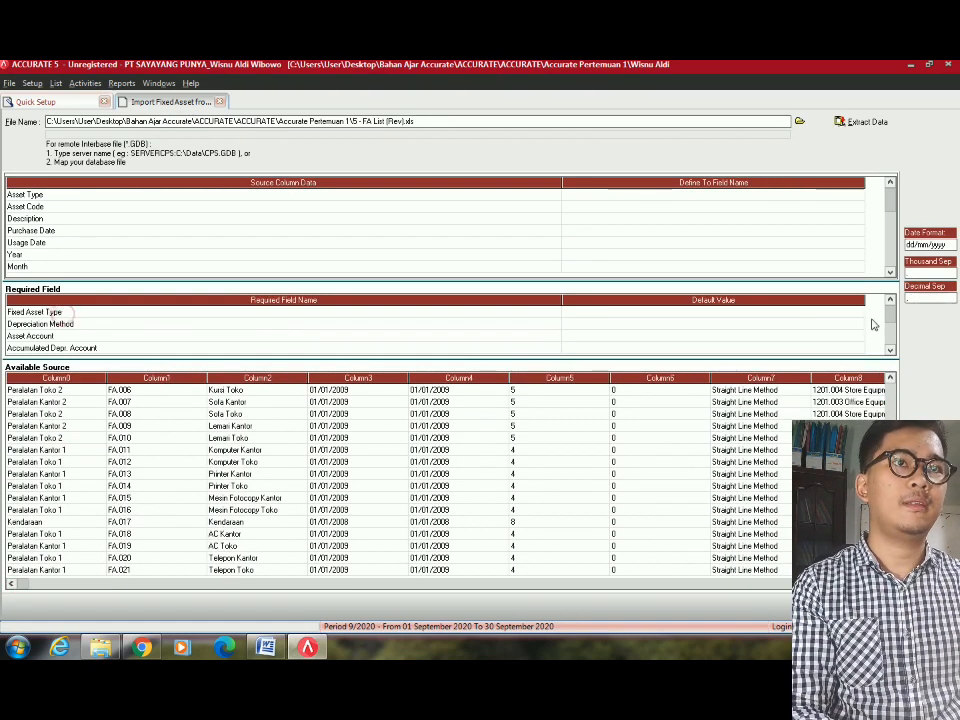
Narrow the Source Column Data, Required Field Name, Default Value and Define To Field Name columns.
left_click(862, 314)
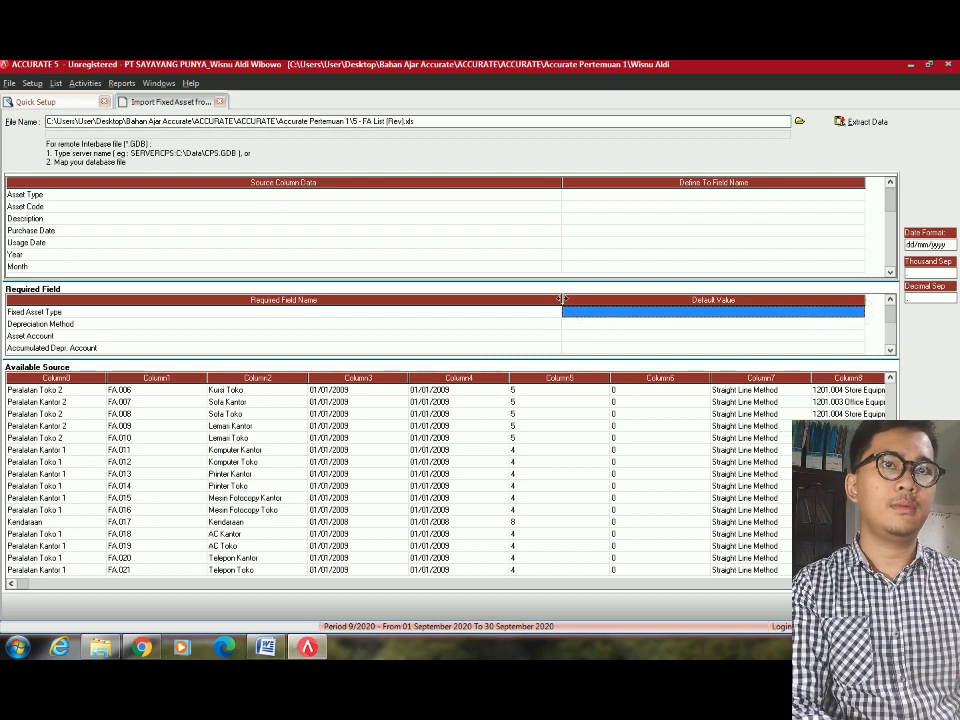
left_click(840, 316)
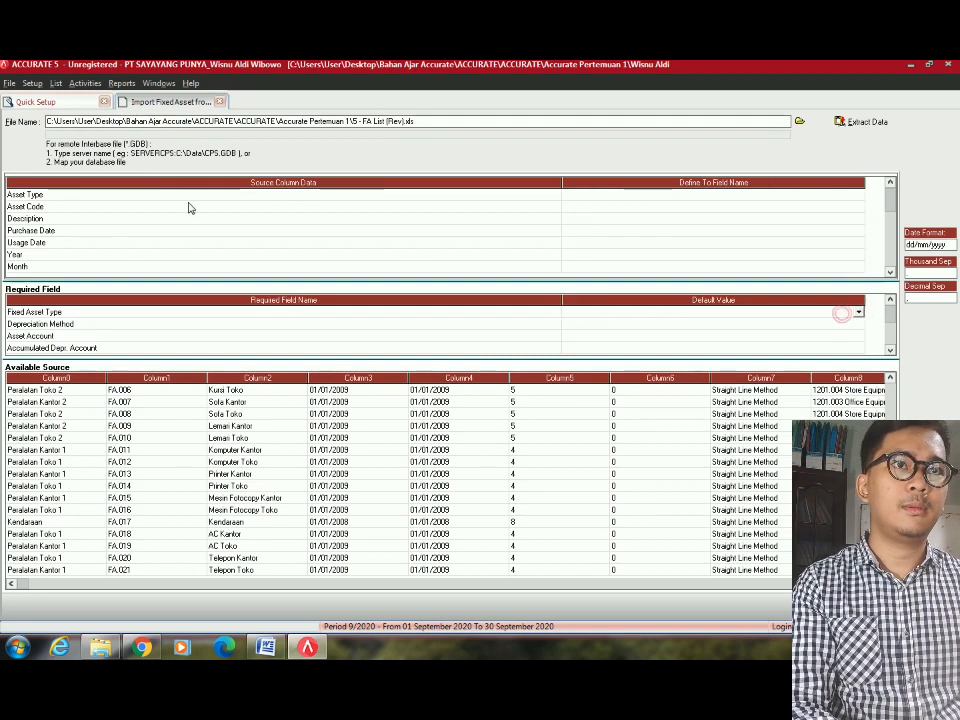
left_click_drag(561, 186, 191, 227)
left_click_drag(565, 312, 192, 347)
left_click_drag(494, 298, 341, 300)
left_click_drag(494, 193, 336, 230)
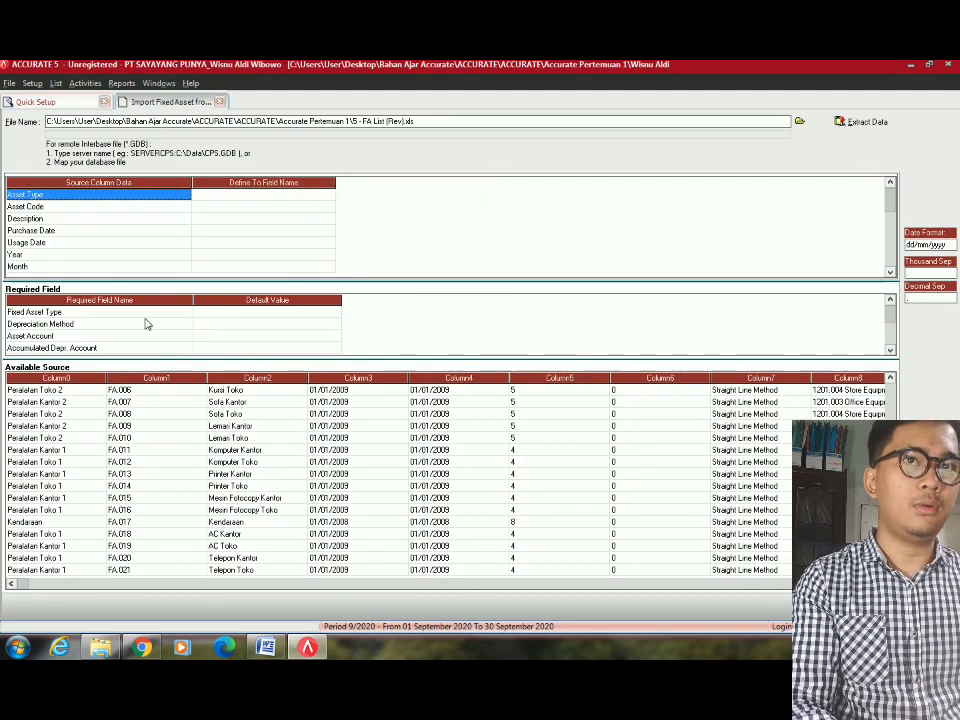
Show the target field choices for the Asset Type source column.
left_click(326, 196)
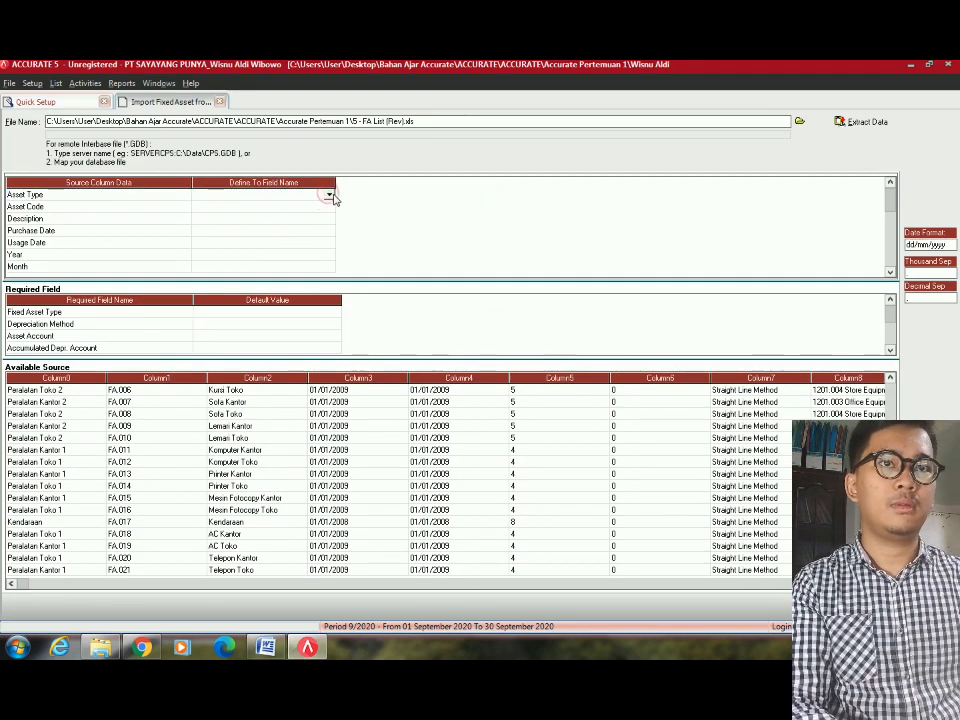
left_click(329, 196)
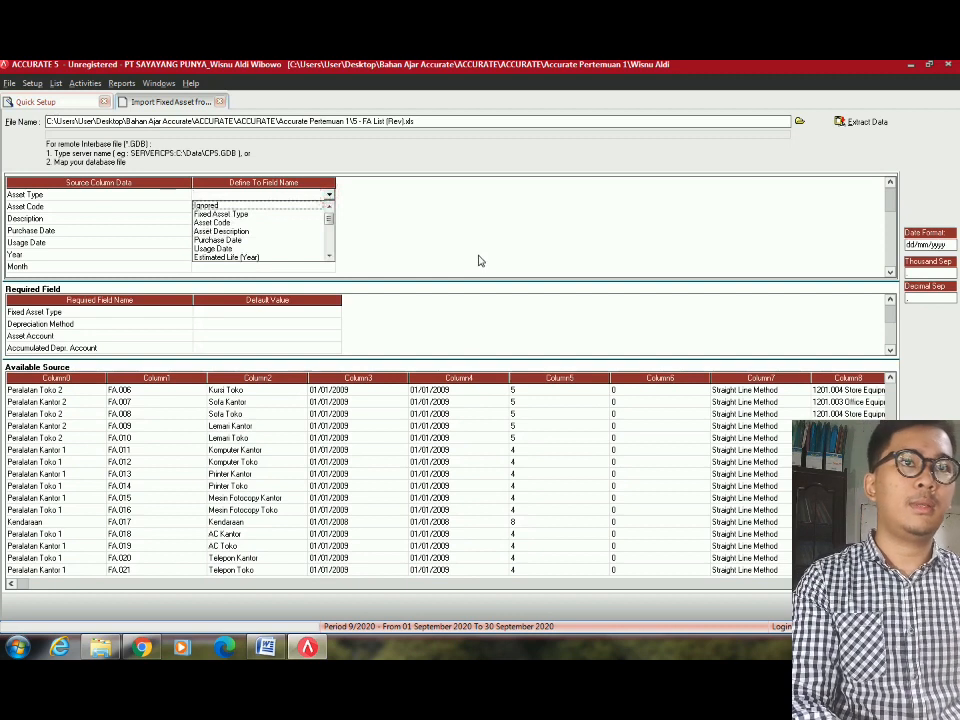
key("a")
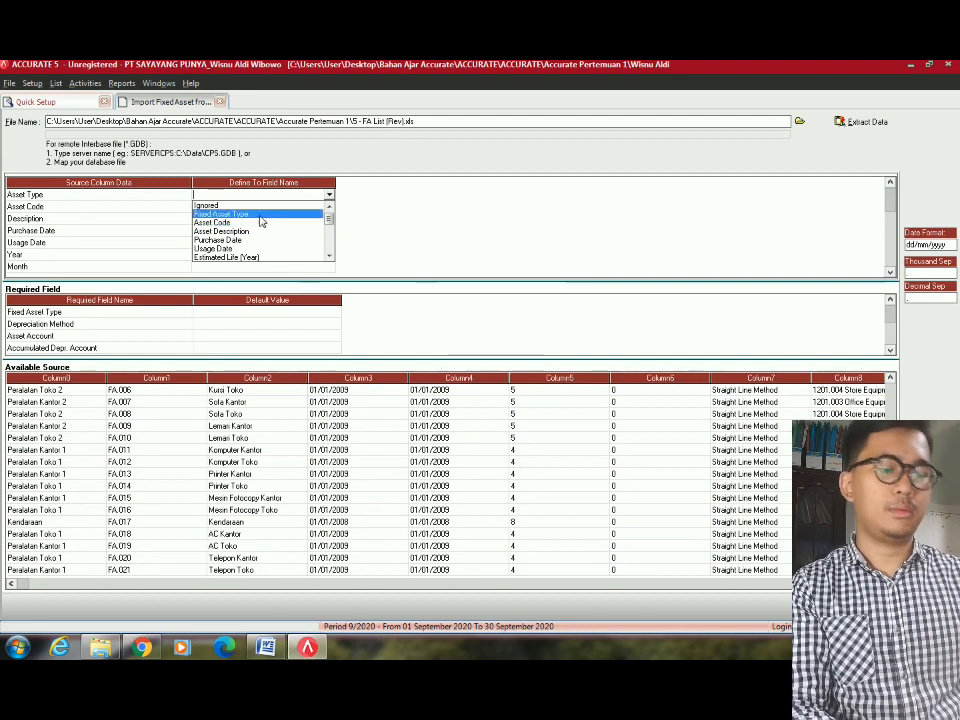
Map Asset Type to Fixed Asset Type, linking Tanah, Peralatan Kantor 2 and Gedung to matching types.
left_click(245, 214)
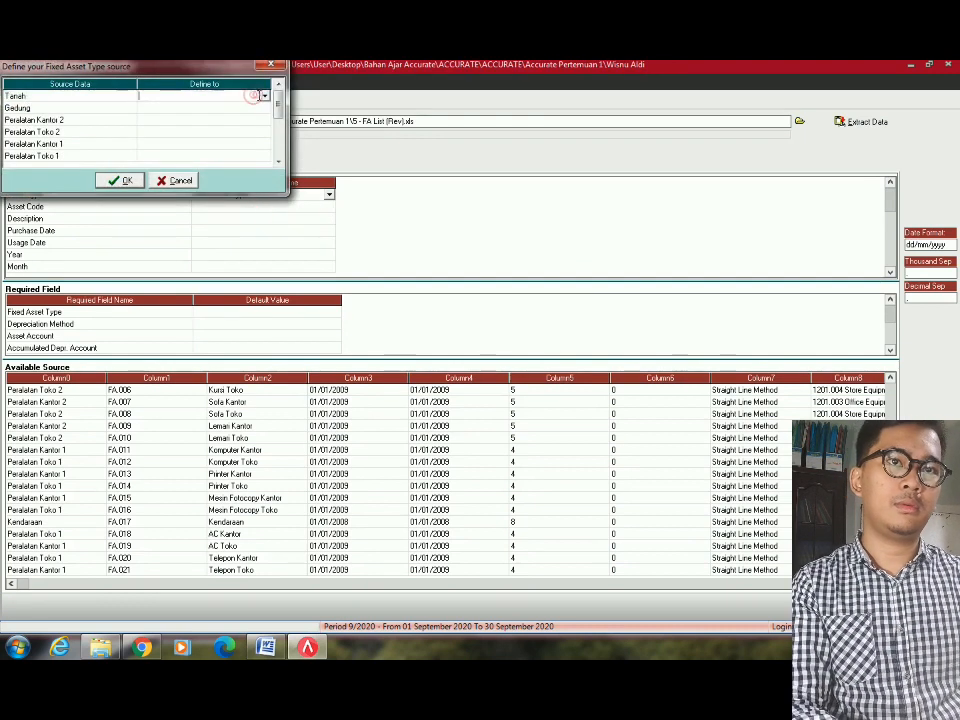
left_click(262, 98)
left_click(263, 100)
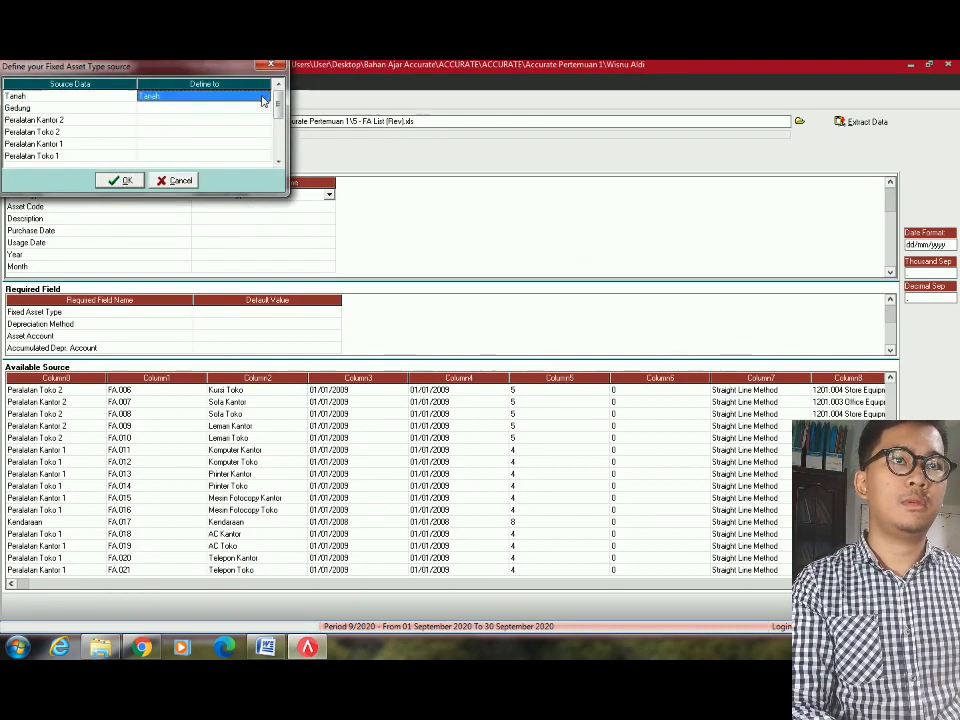
left_click(265, 119)
left_click(264, 109)
left_click(264, 108)
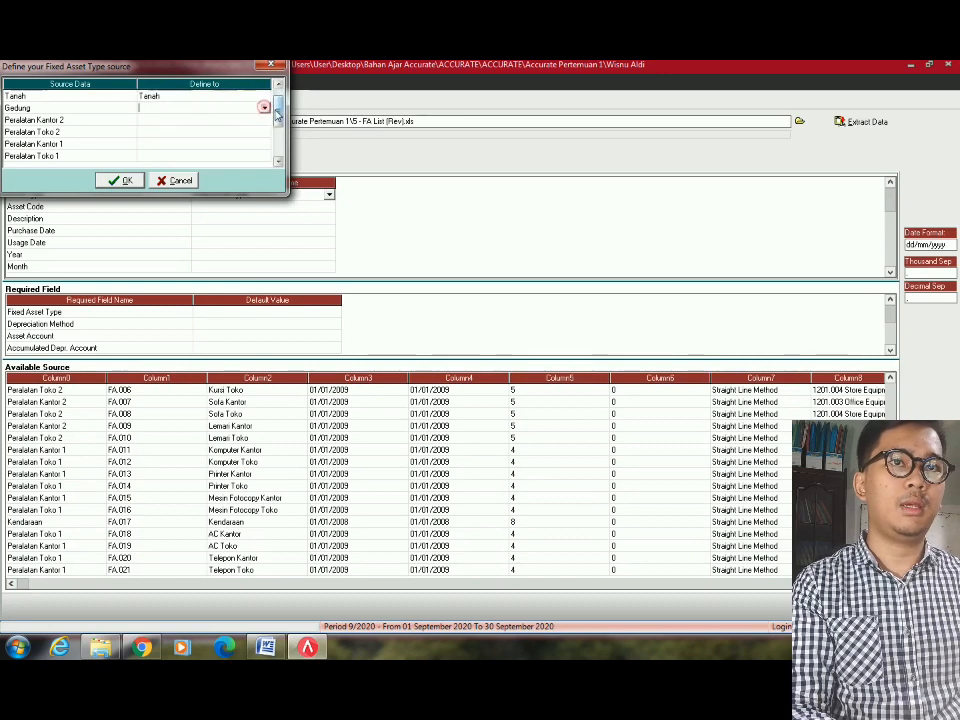
left_click(265, 107)
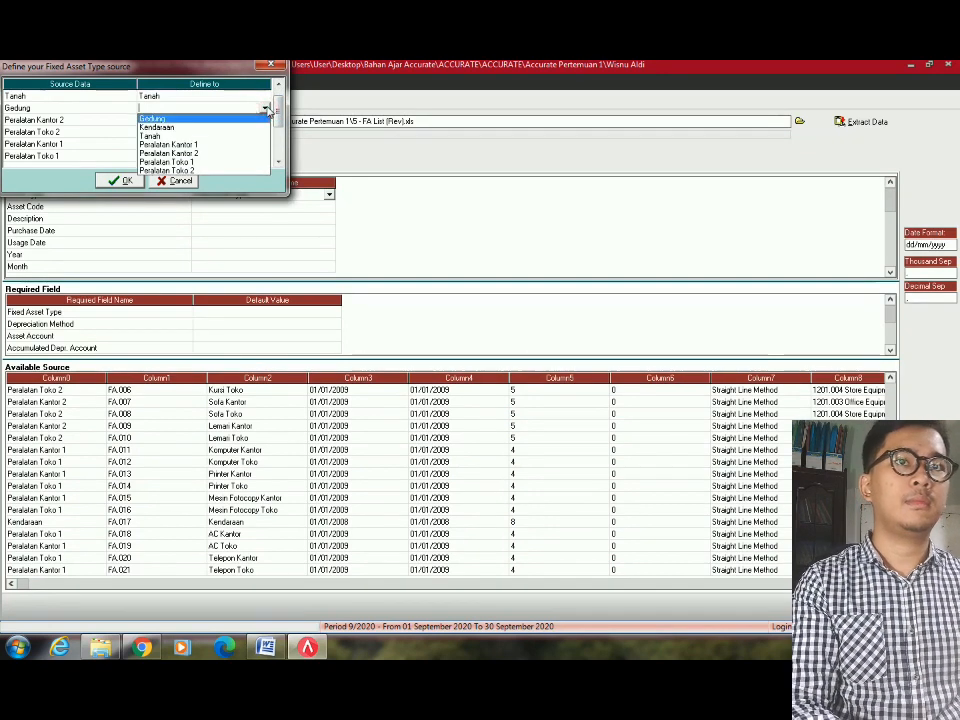
left_click(266, 109)
left_click(266, 120)
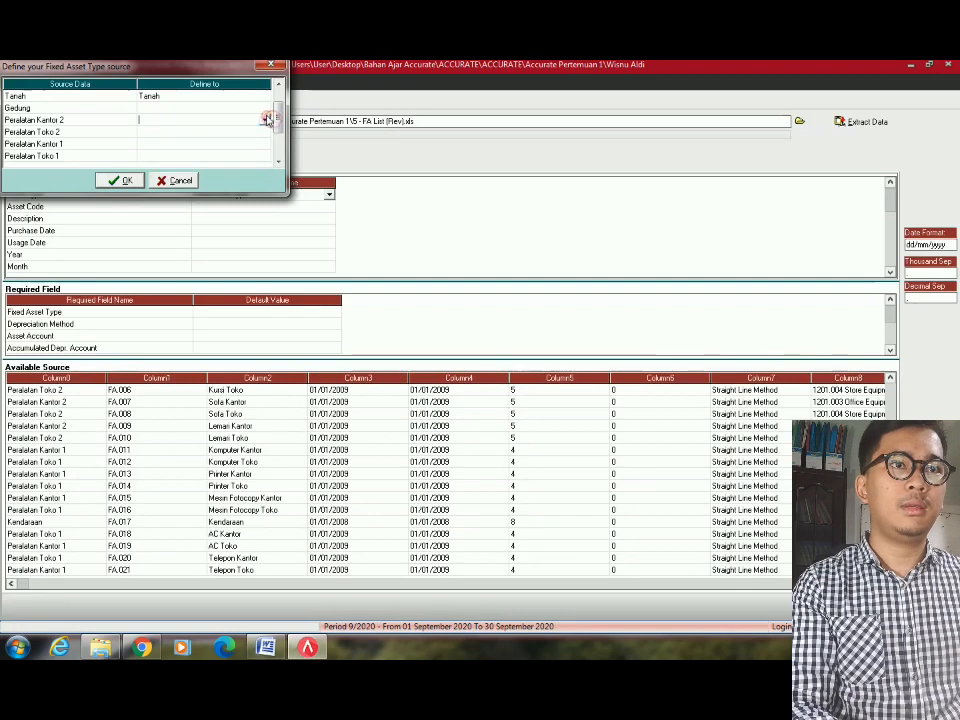
left_click(266, 119)
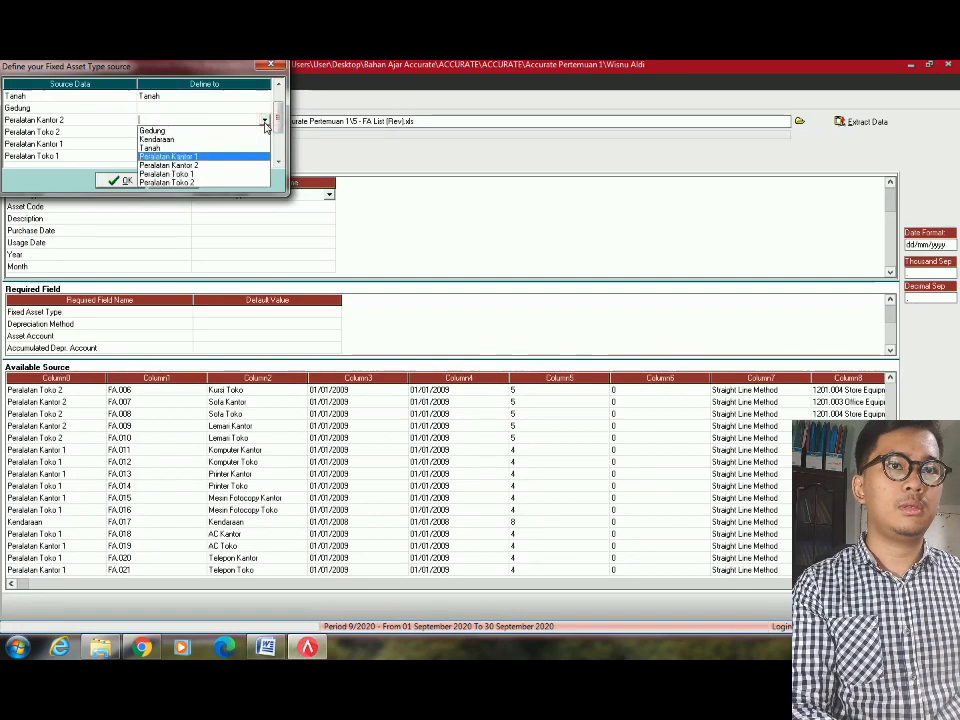
left_click(266, 121)
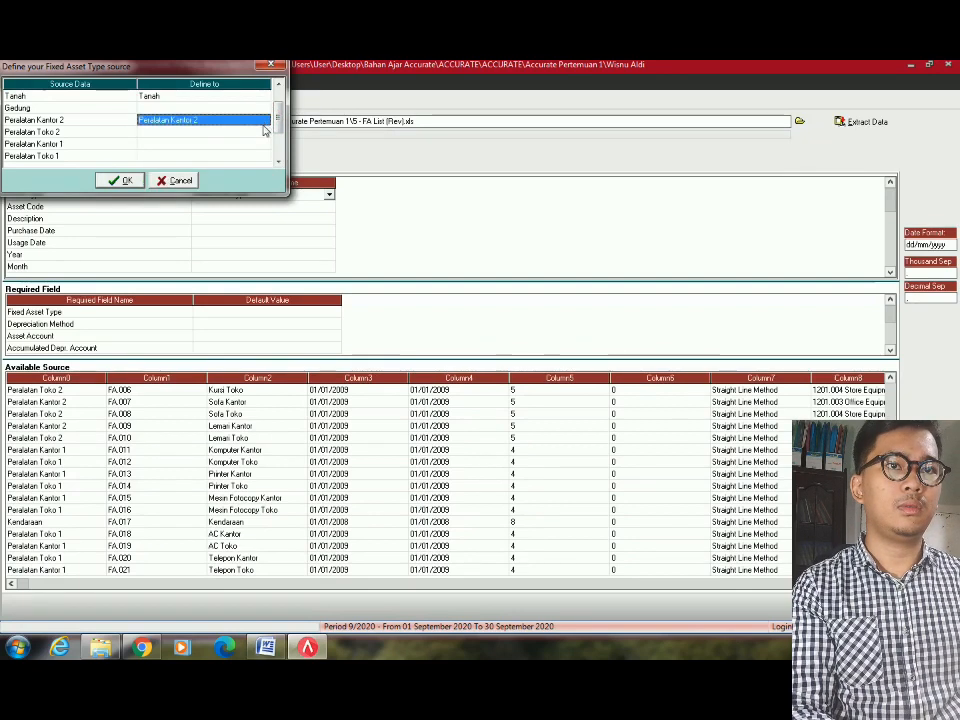
left_click(266, 107)
left_click(266, 108)
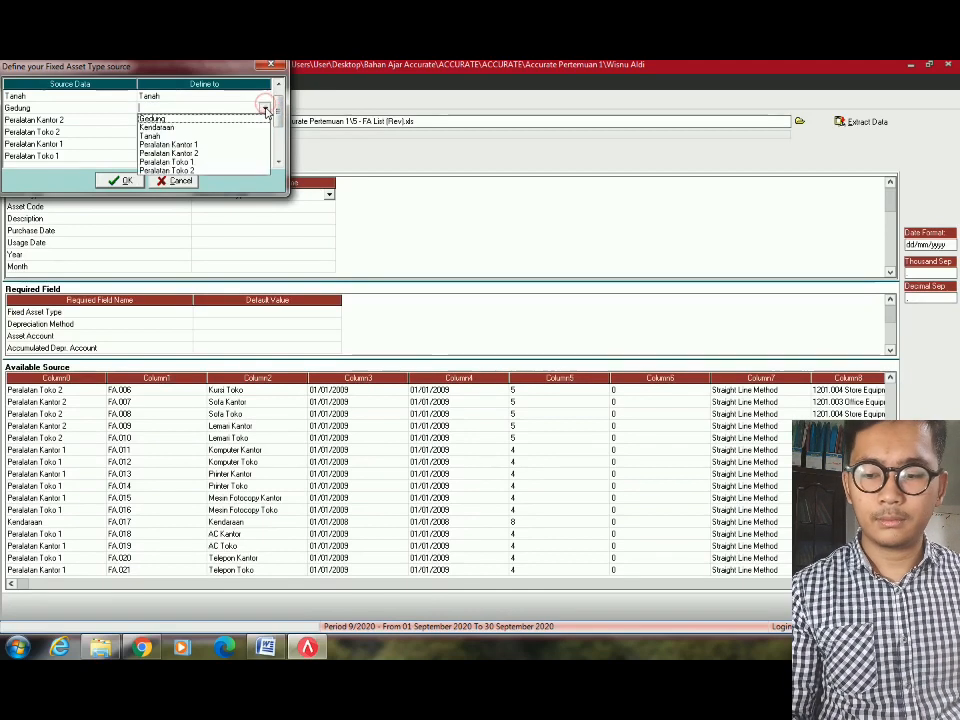
left_click(266, 118)
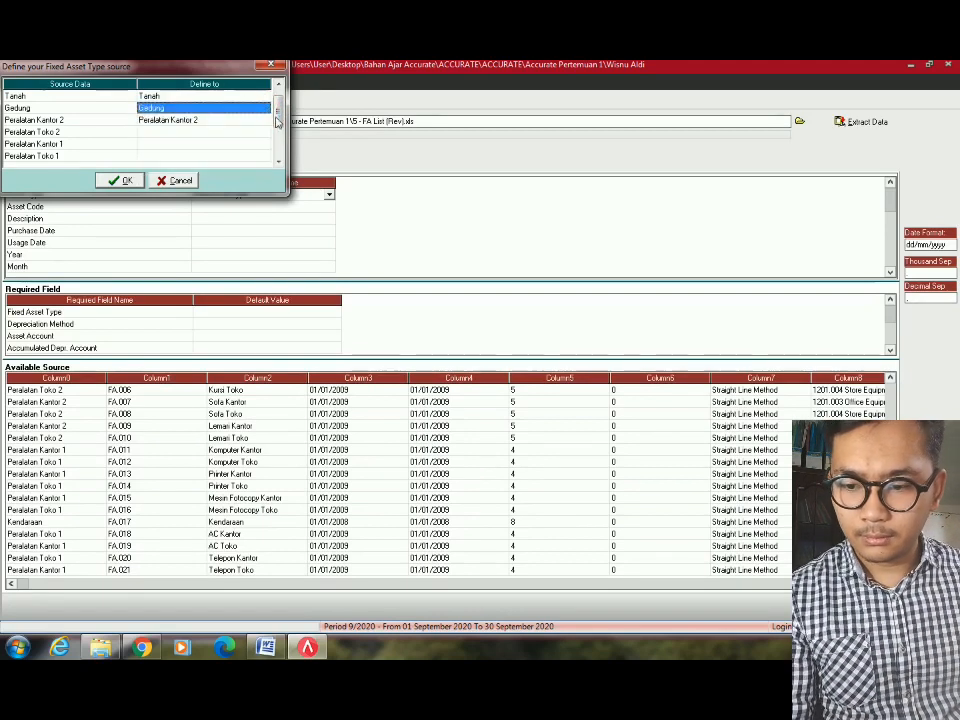
Link Peralatan Toko 2, Peralatan Kantor 1 and Peralatan Toko 1 to their same-named asset types.
left_click(262, 121)
left_click(262, 131)
left_click(262, 131)
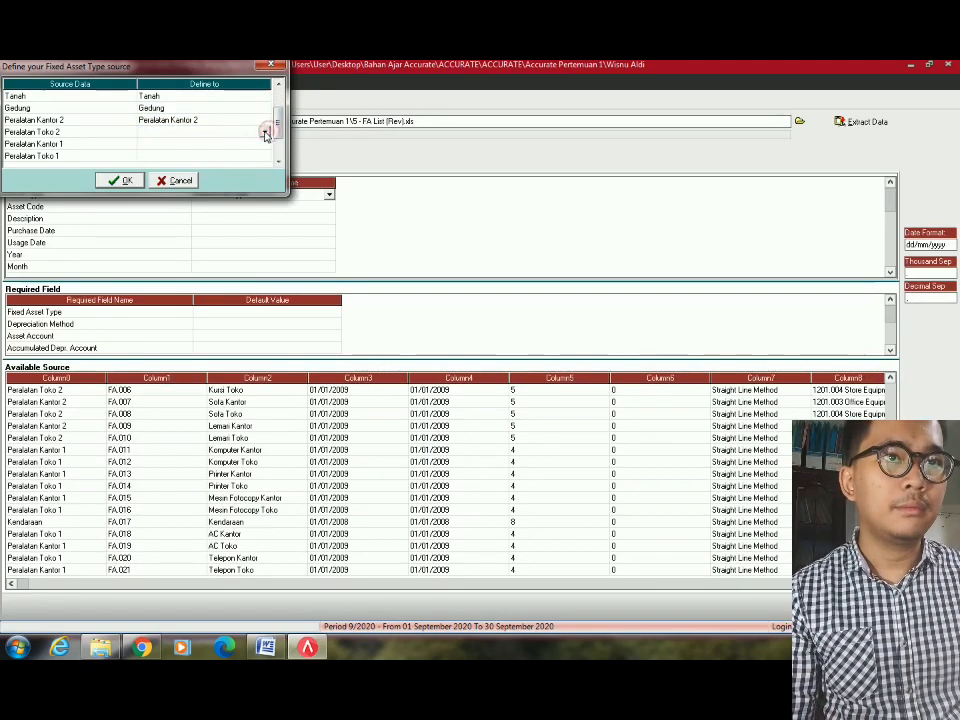
left_click(264, 132)
key("p")
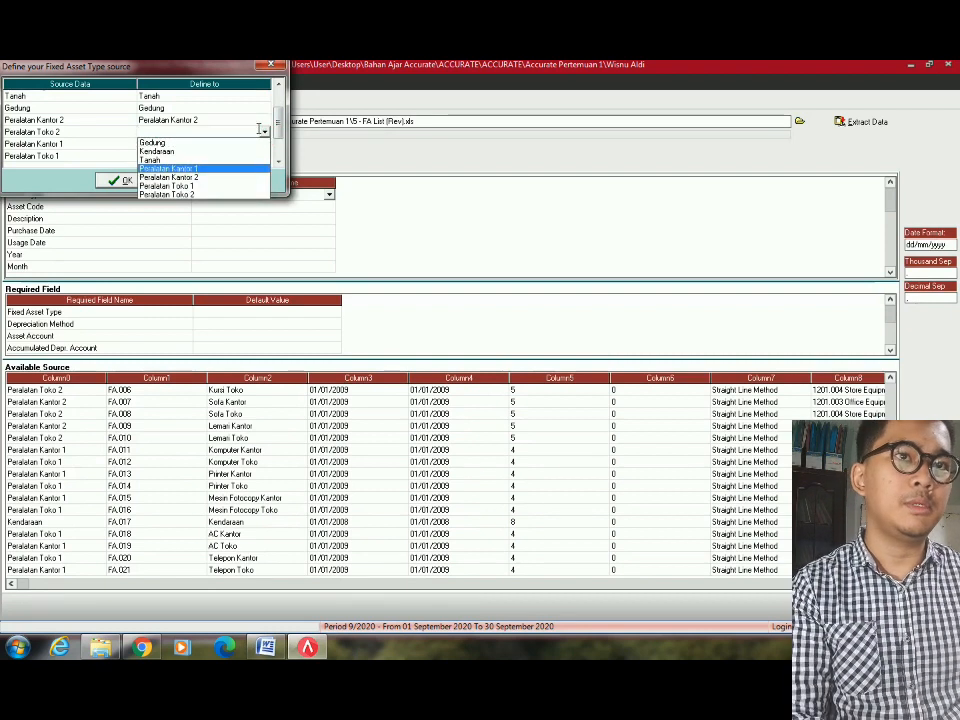
key("Down")
key("Down")
key("Down")
key("Return")
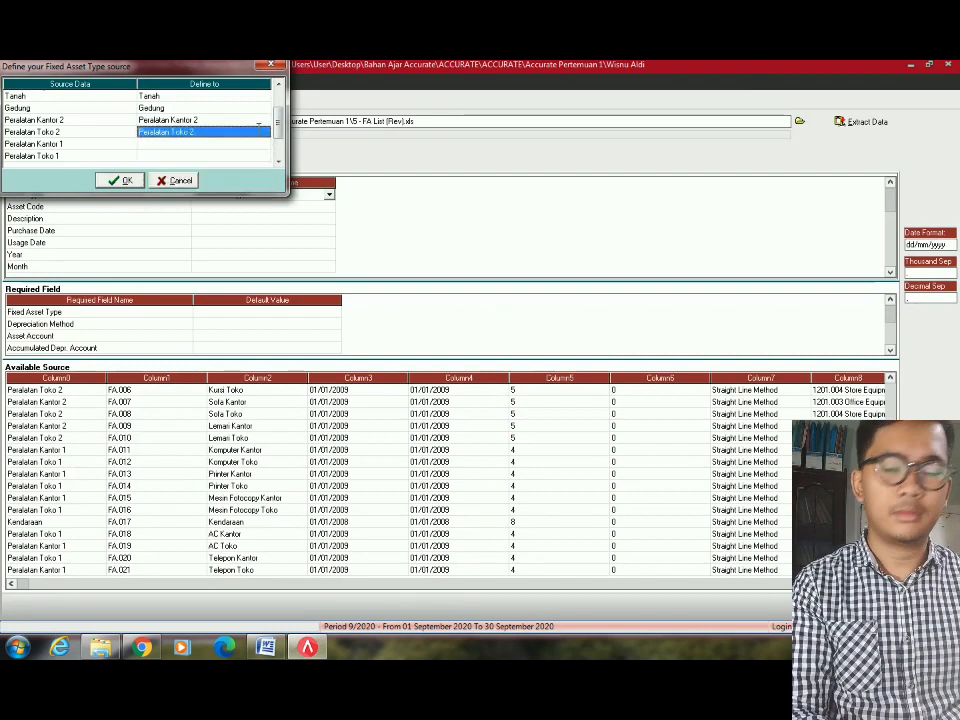
left_click(263, 145)
left_click(263, 145)
left_click(263, 145)
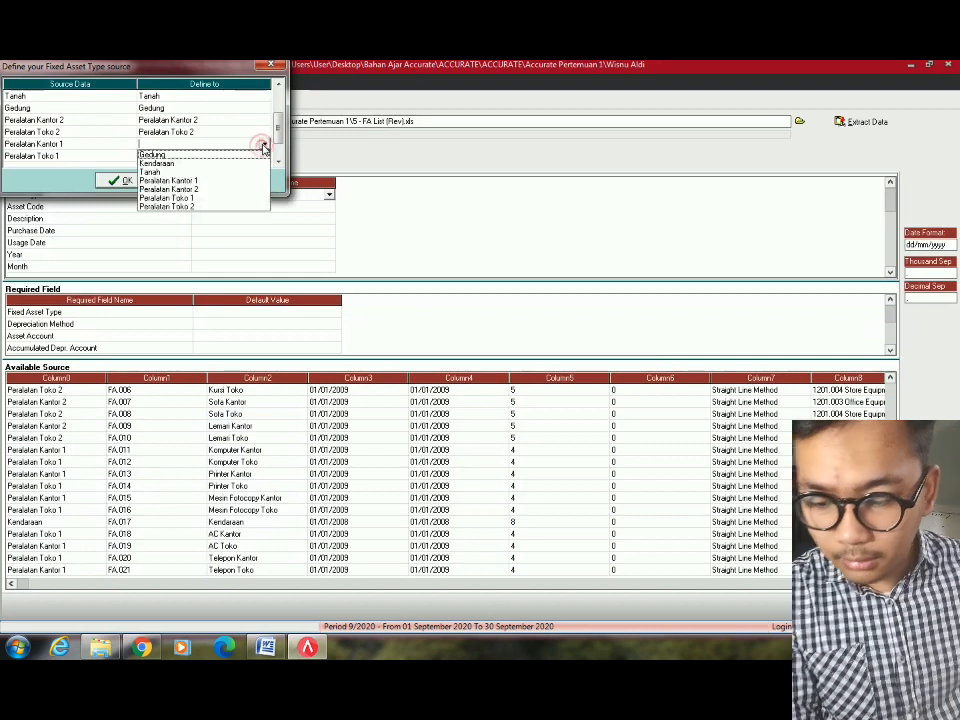
key("p")
key("Return")
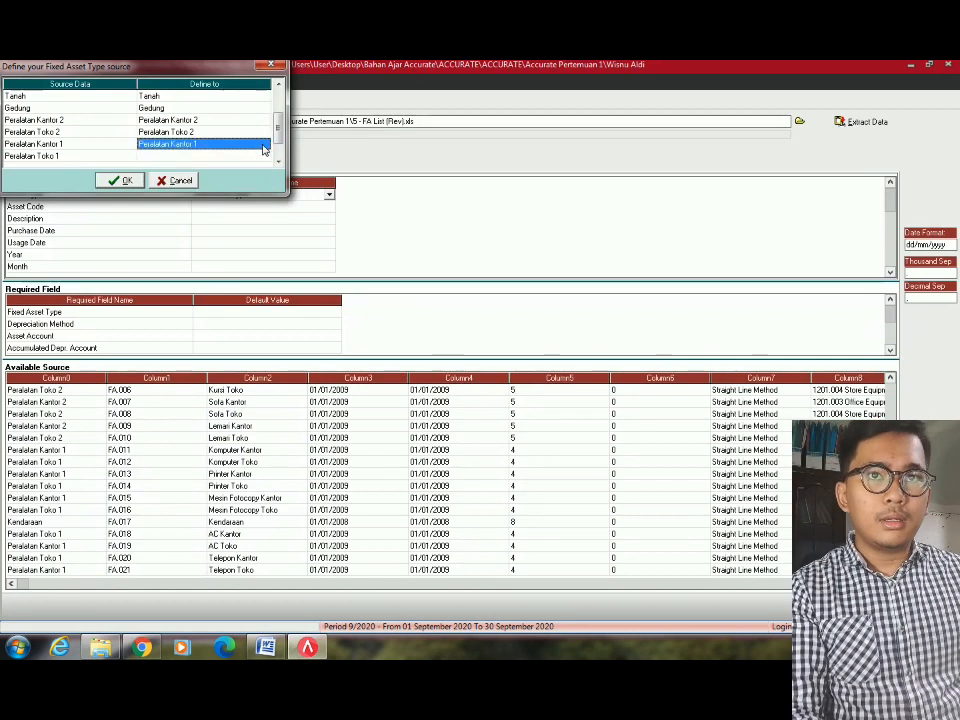
left_click(263, 157)
left_click(263, 157)
left_click(264, 157)
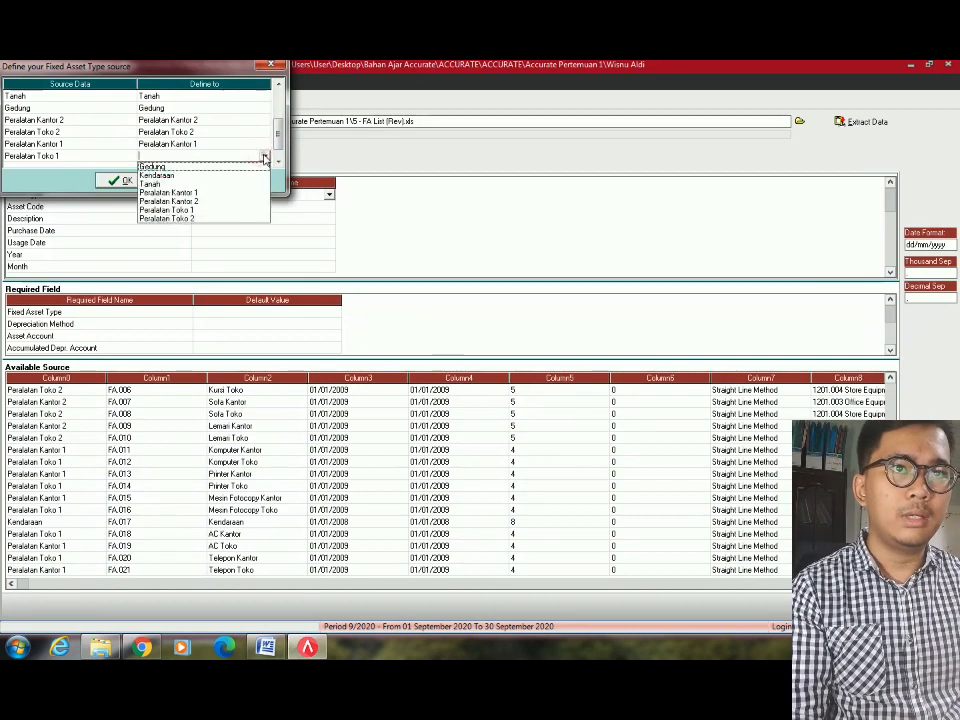
key("p")
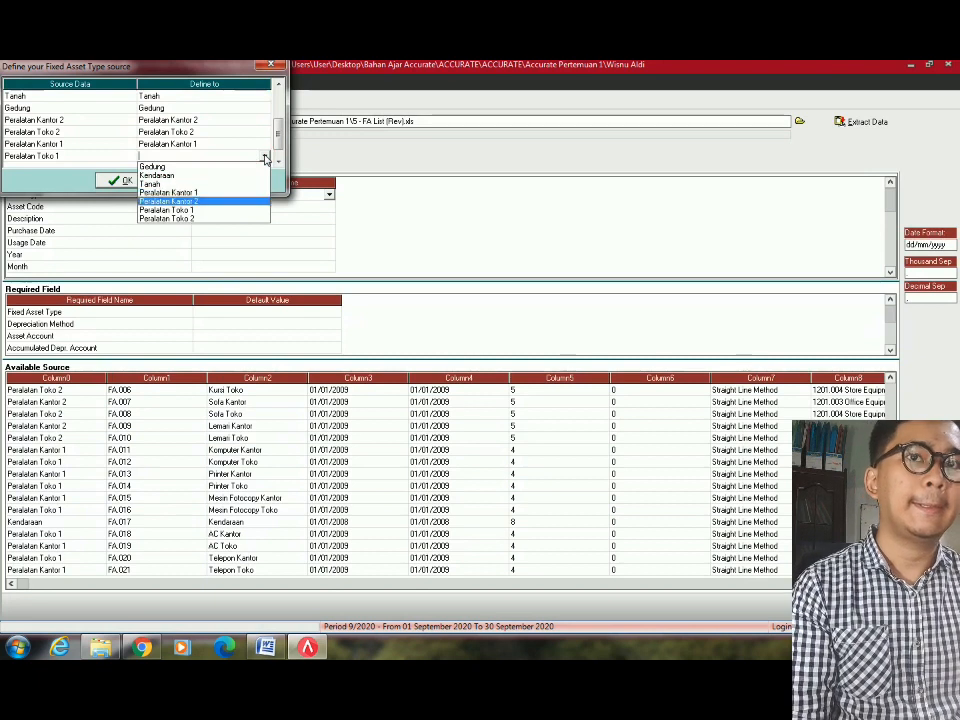
key("Down")
key("Down")
key("Return")
Link Kendaraan to the Kendaraan asset type and accept the mappings.
left_click(257, 148)
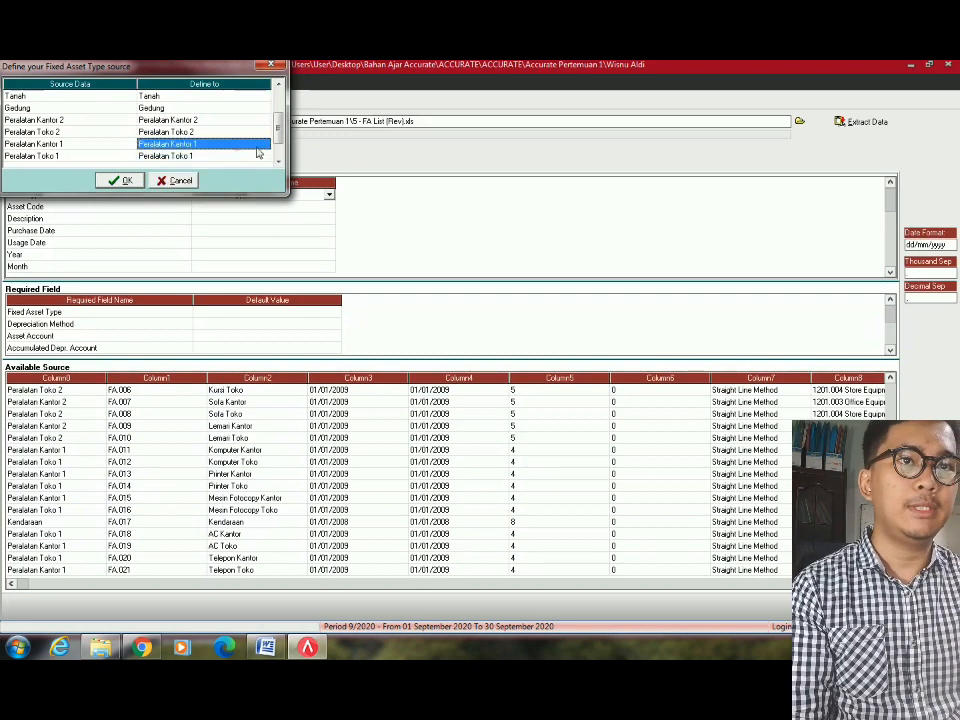
left_click(278, 162)
left_click(259, 157)
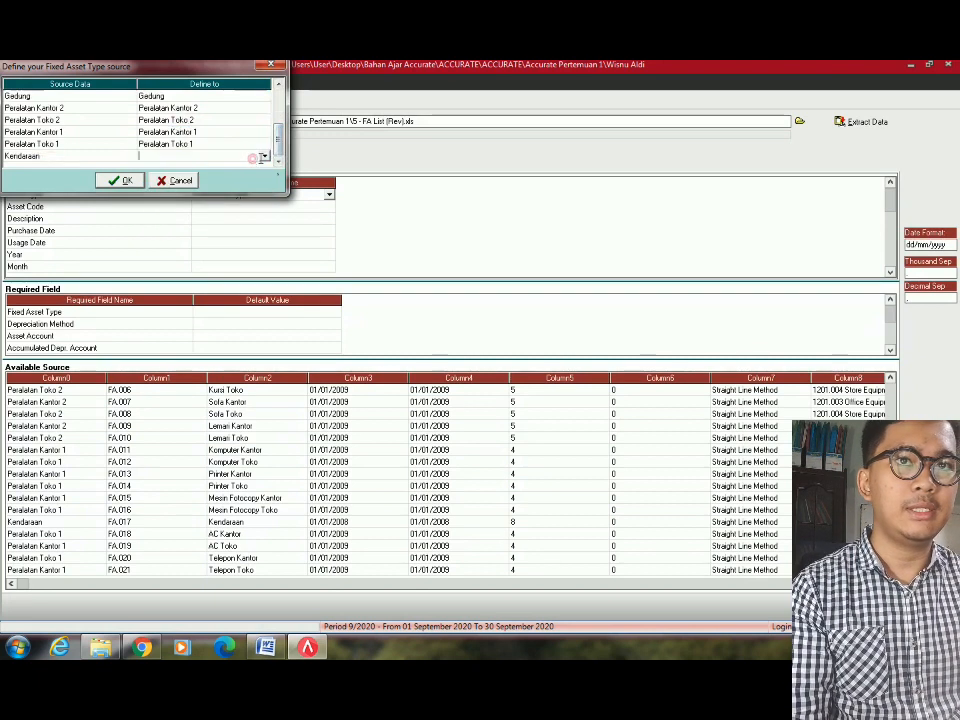
left_click(263, 156)
key("k")
key("Return")
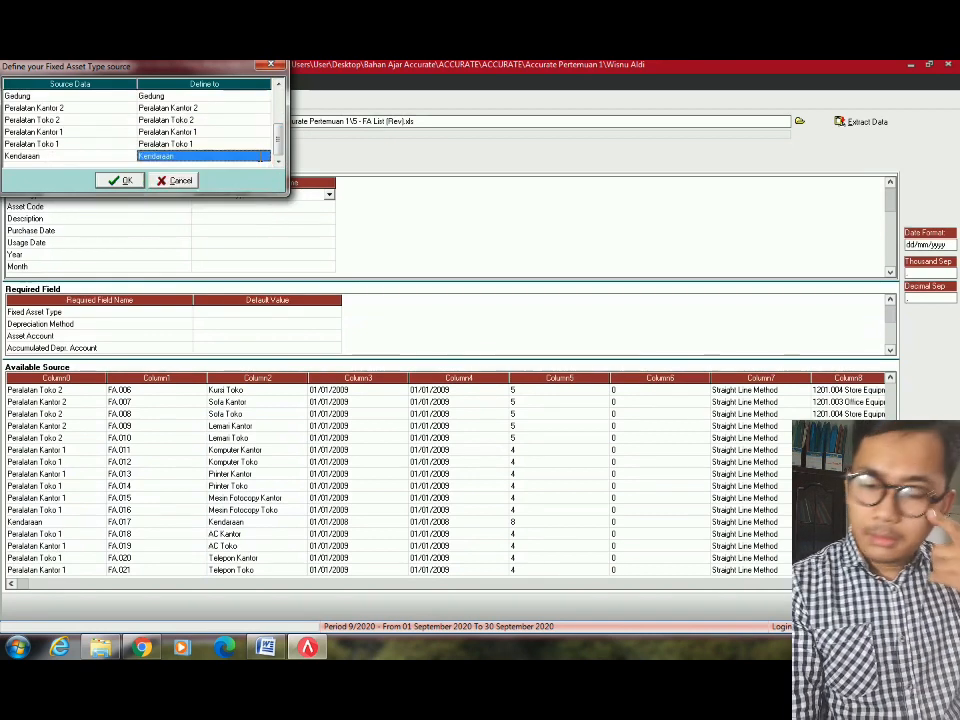
left_click(124, 180)
left_click(300, 206)
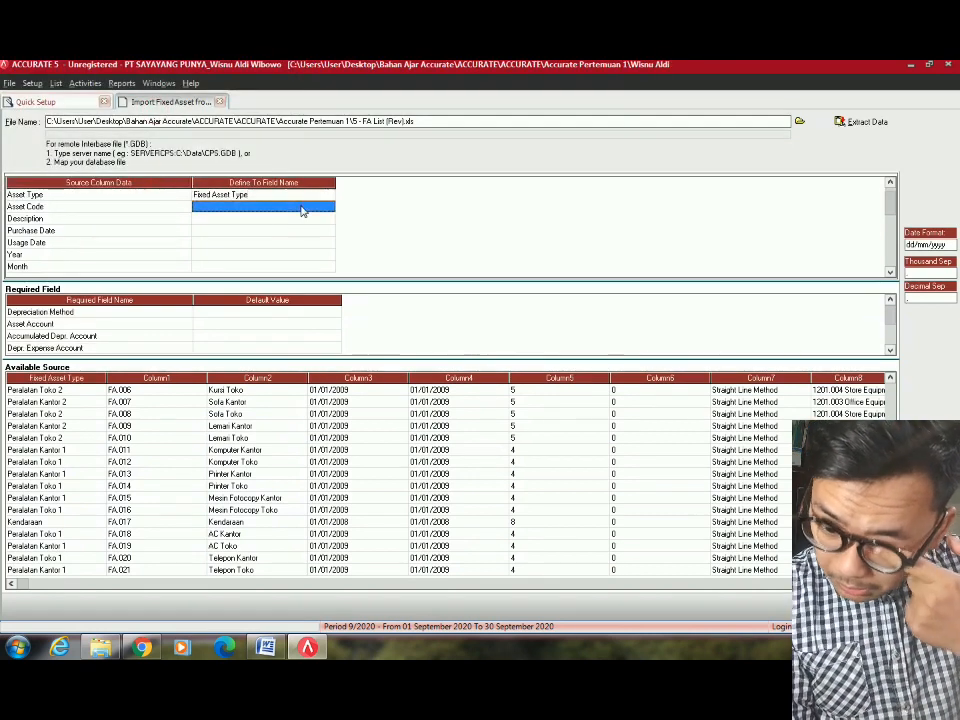
Map the Asset Code column to Asset Code and Description to Asset Description.
left_click(300, 206)
left_click(327, 206)
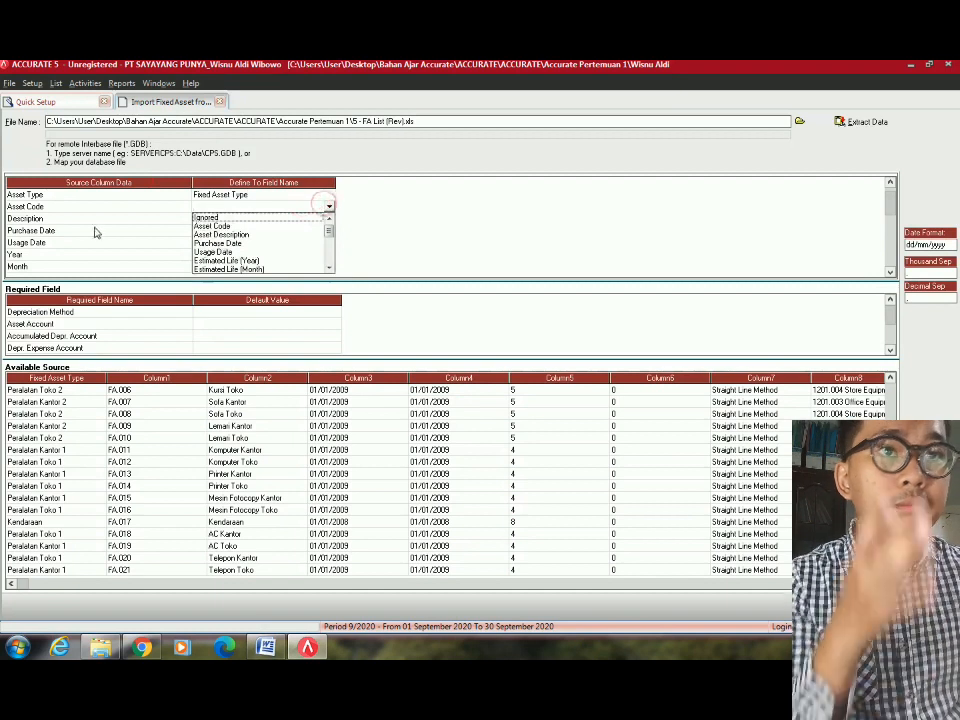
left_click(225, 219)
left_click(330, 206)
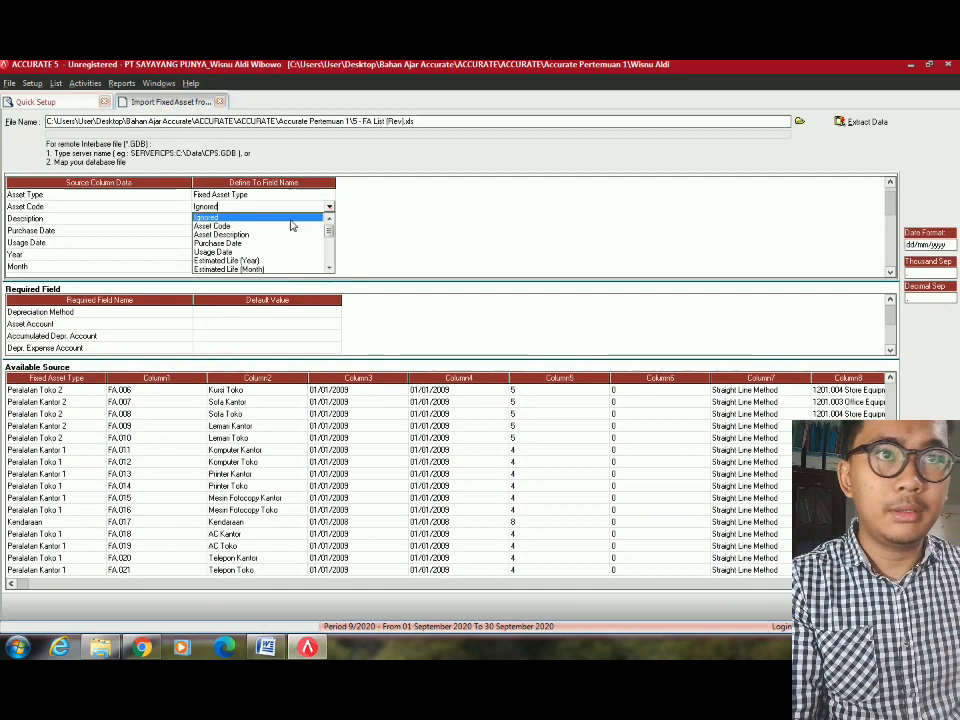
left_click(207, 224)
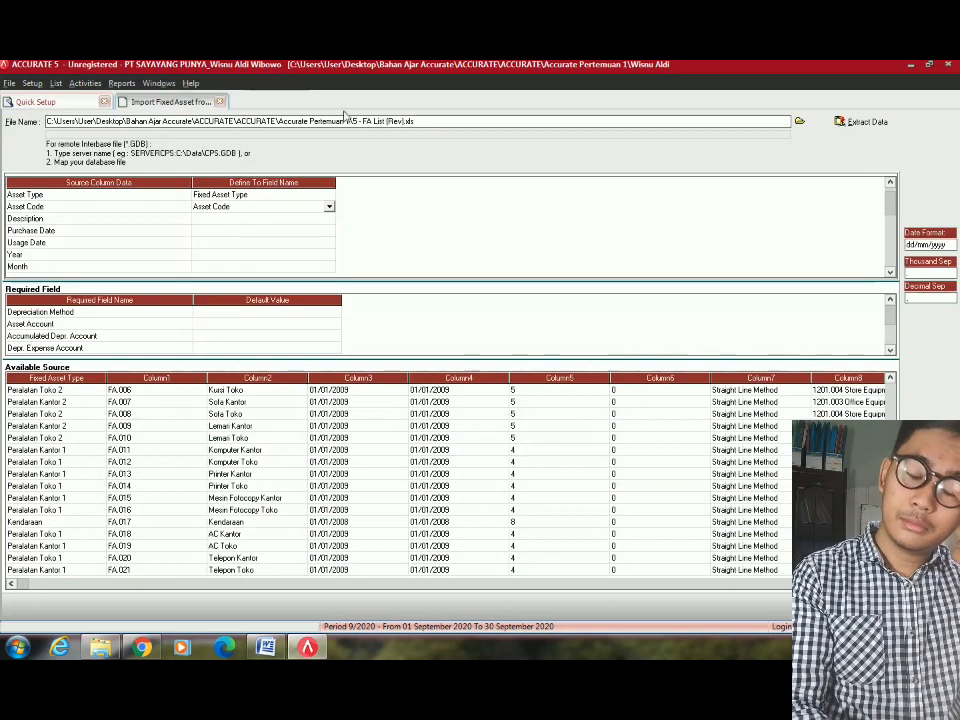
left_click(320, 219)
left_click(327, 217)
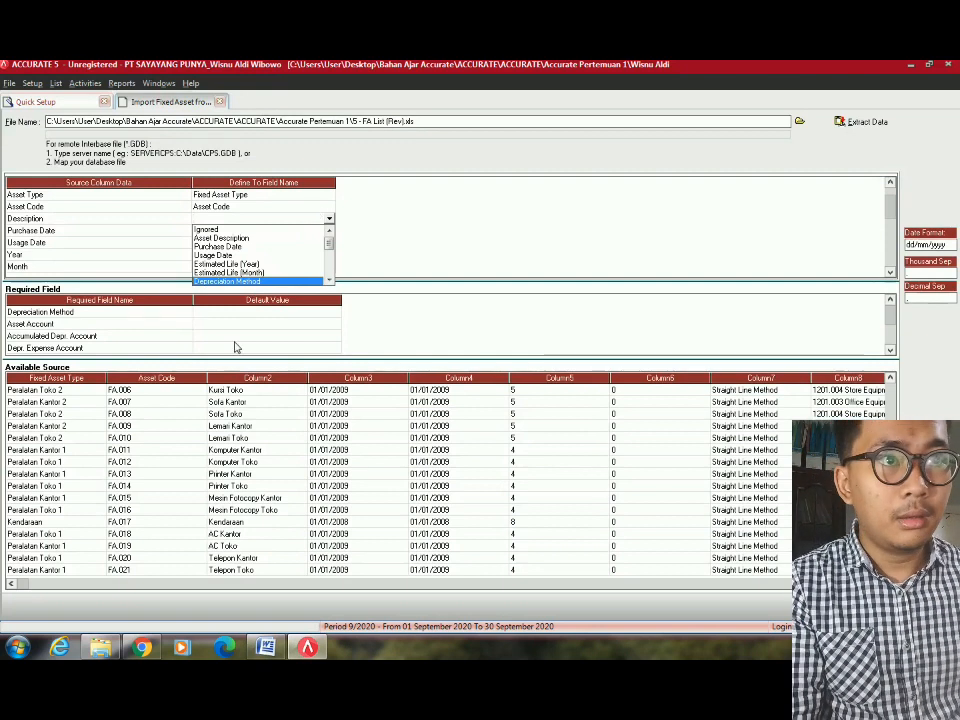
left_click(215, 238)
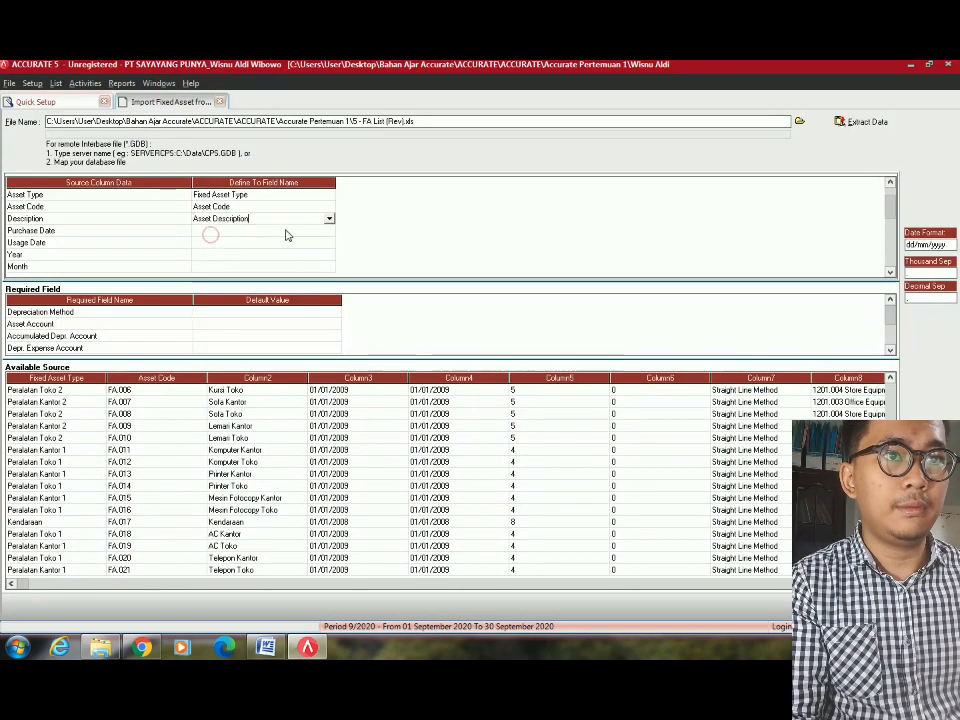
left_click(300, 232)
Map the Purchase Date and Usage Date columns to the Purchase Date and Usage Date fields.
left_click(327, 231)
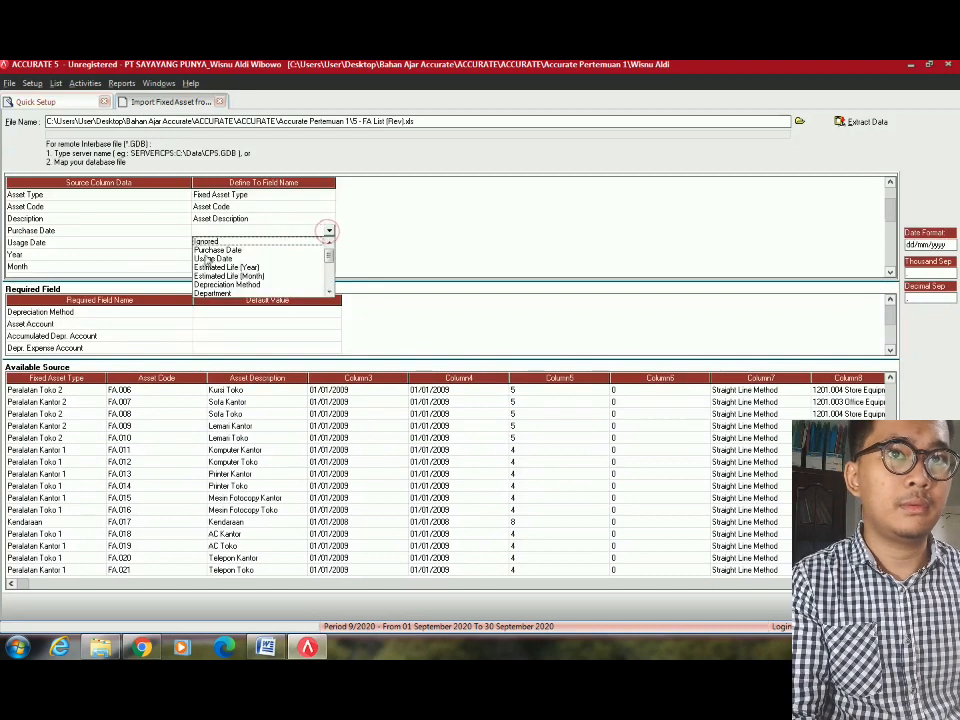
left_click(246, 250)
left_click(300, 243)
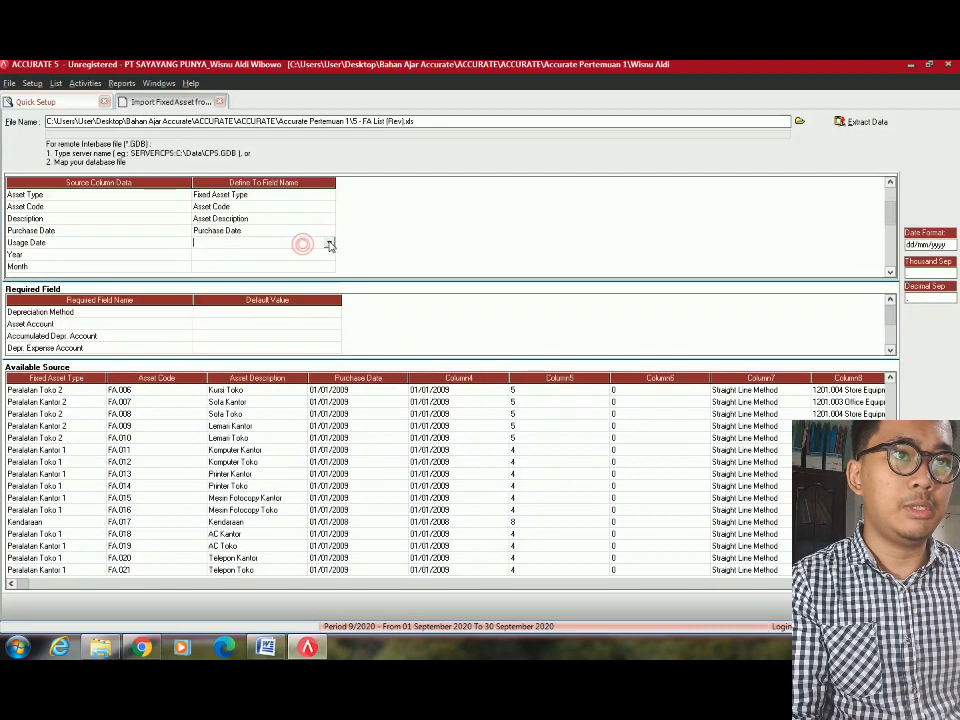
left_click(329, 243)
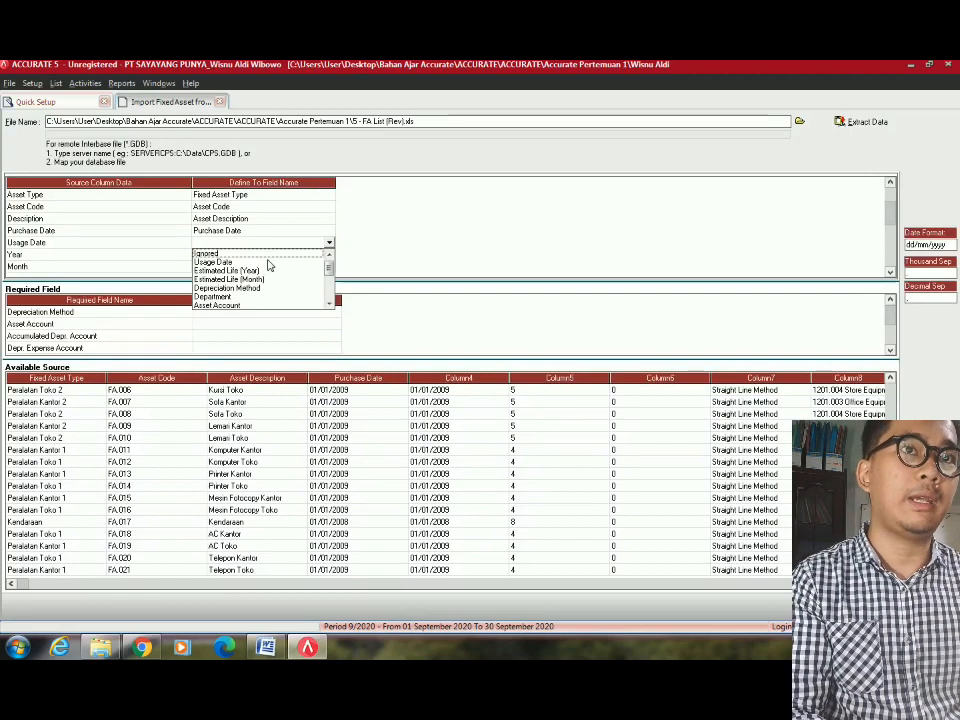
left_click(268, 264)
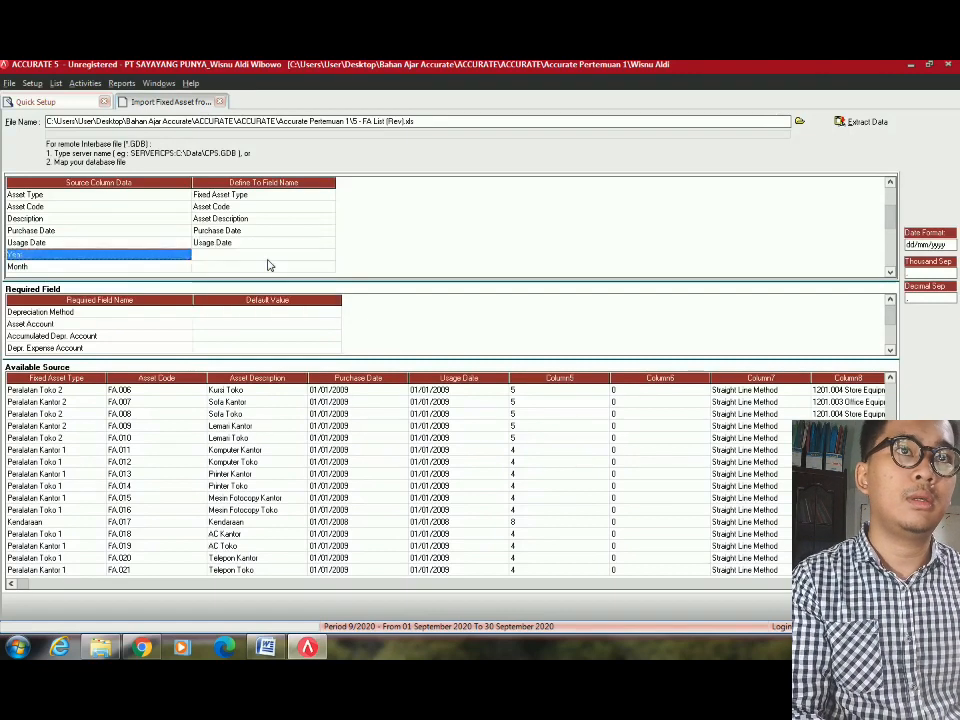
Map Year to Estimated Life (Year) and Month to Estimated Life (Month).
left_click(289, 246)
left_click(322, 264)
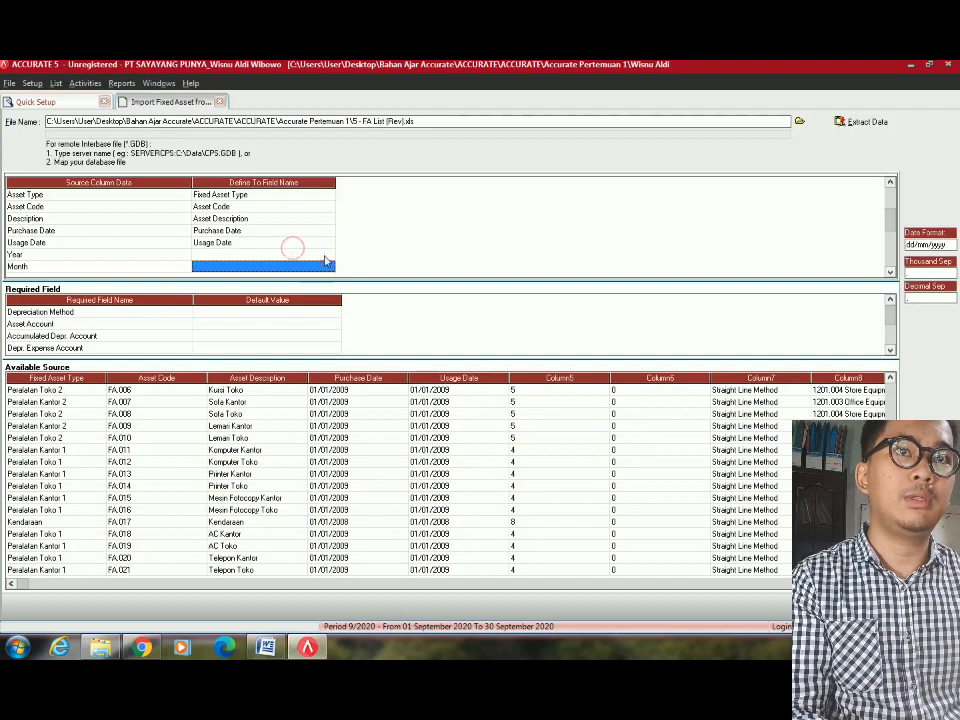
double_click(325, 257)
left_click(328, 256)
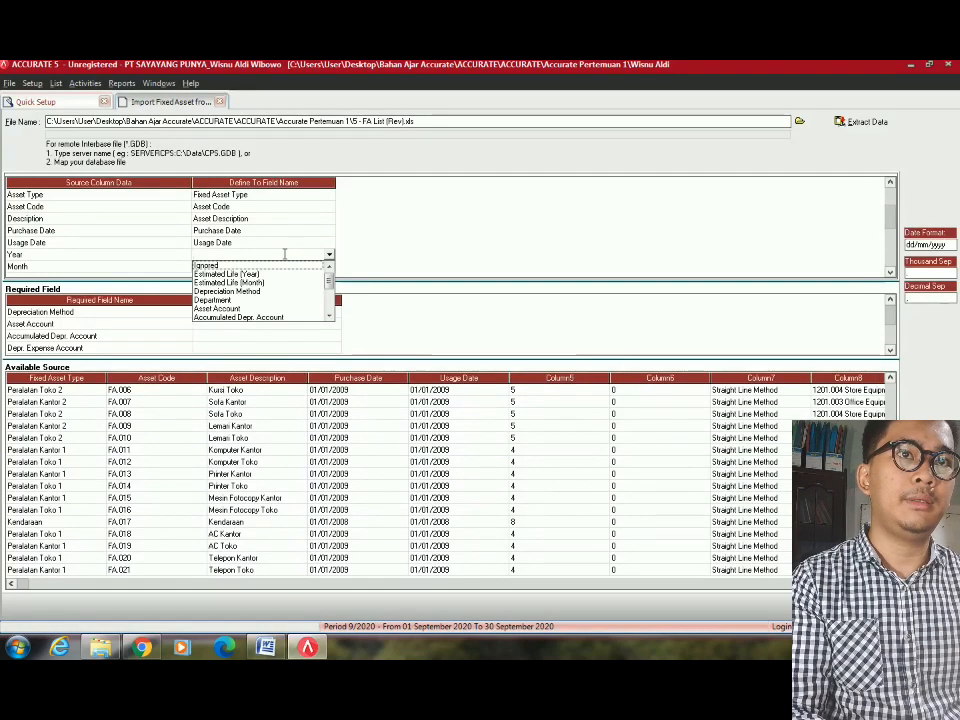
key("Down")
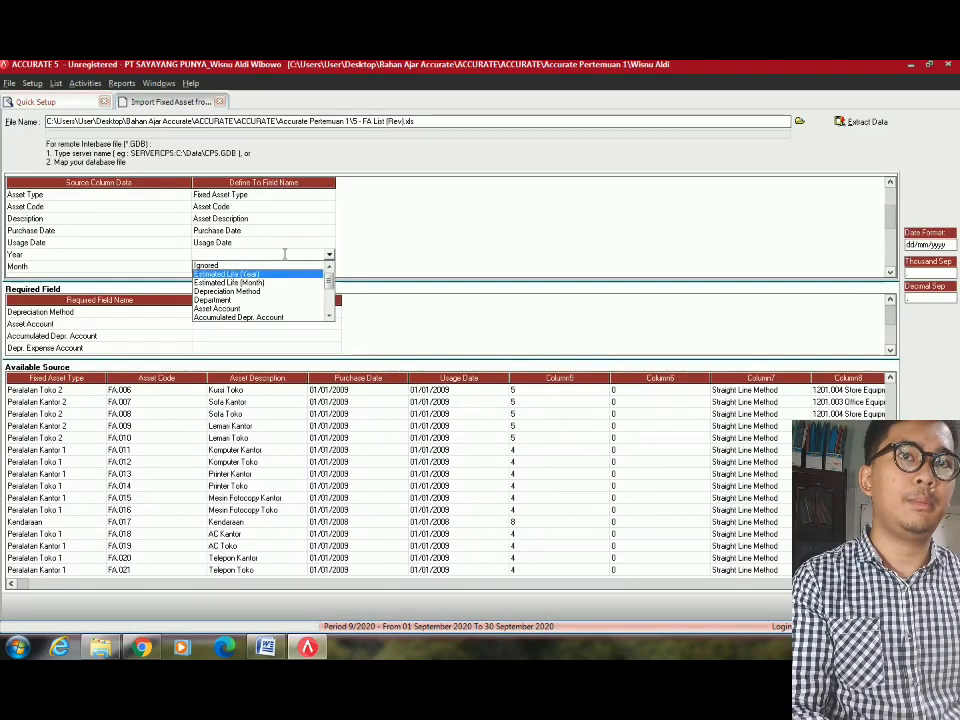
key("Return")
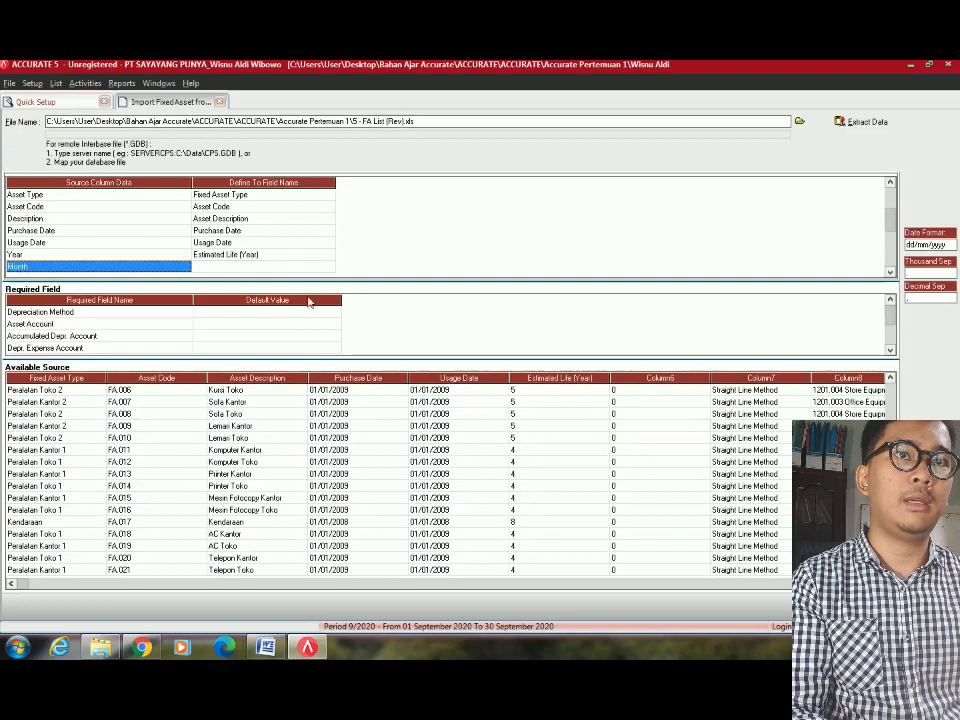
left_click(328, 268)
left_click(329, 268)
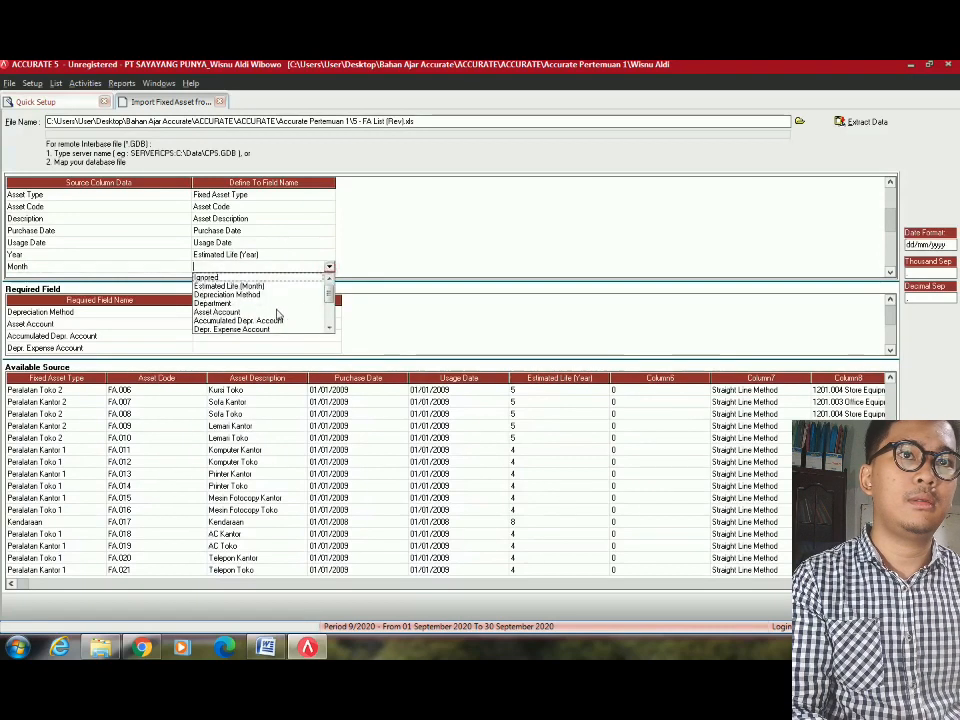
left_click(244, 287)
scroll(260, 240, "down", 4)
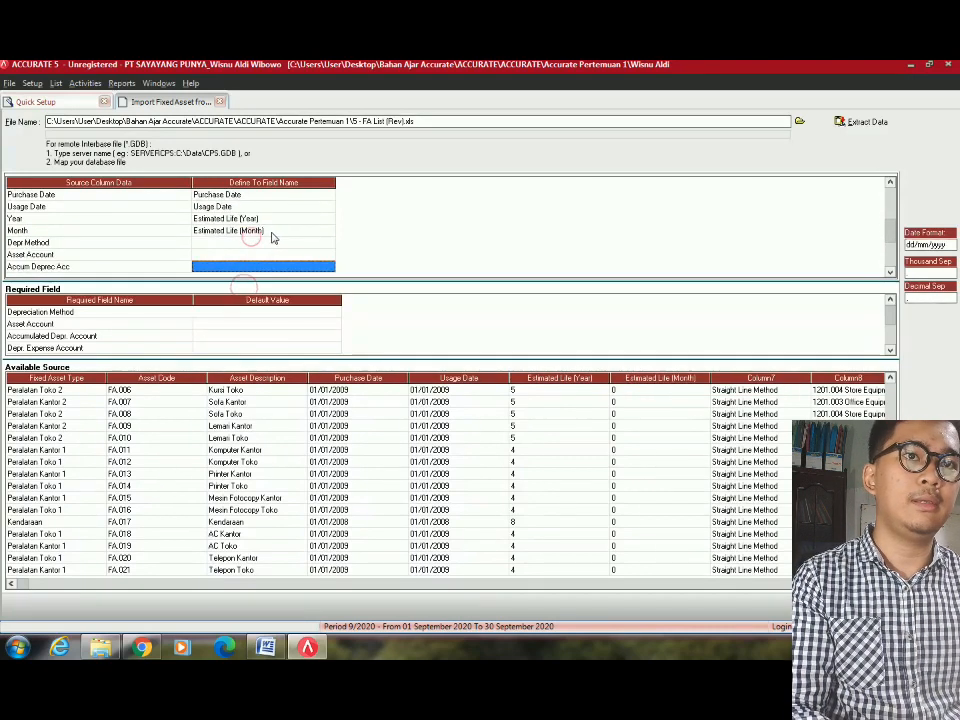
left_click(326, 244)
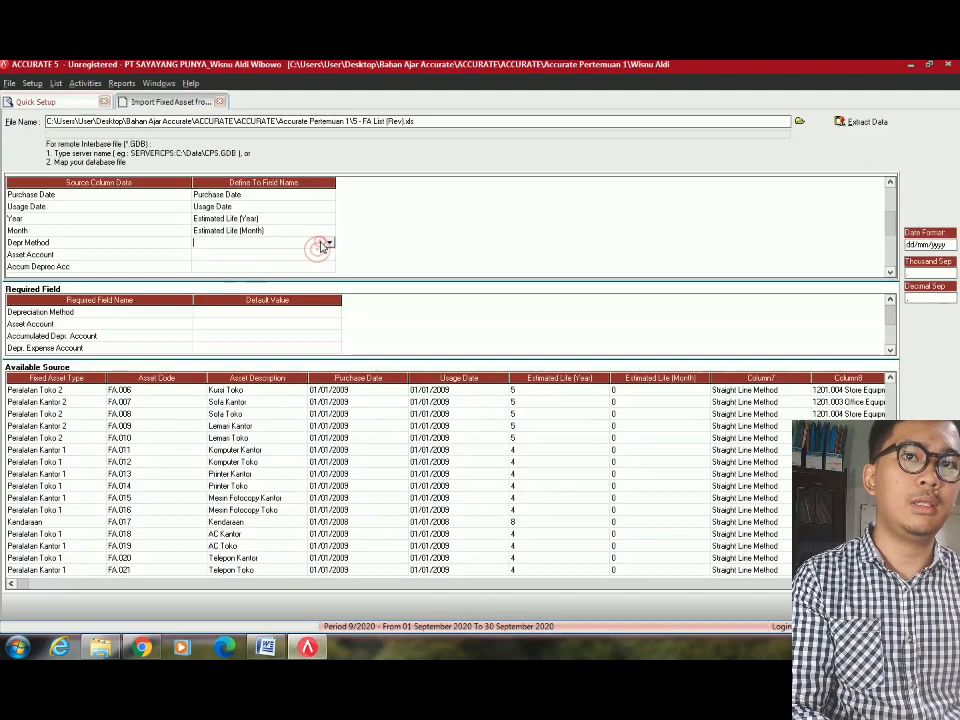
Map Depr Method to Depreciation Method, defining the Non Depreciable and Straight Line Method values.
left_click(327, 243)
left_click(240, 262)
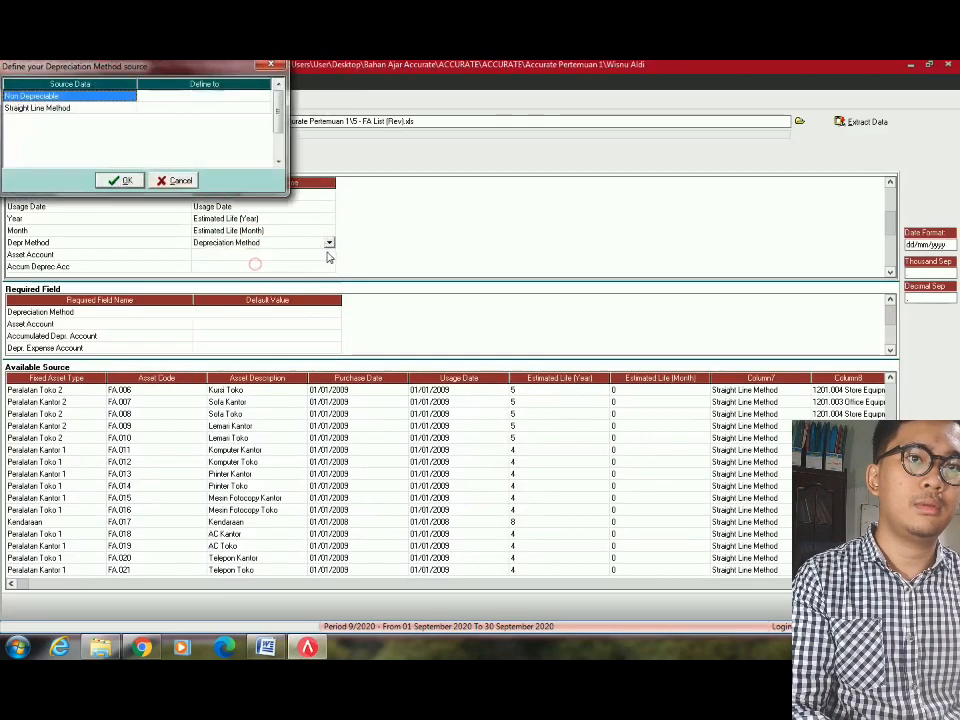
left_click(252, 96)
left_click(264, 96)
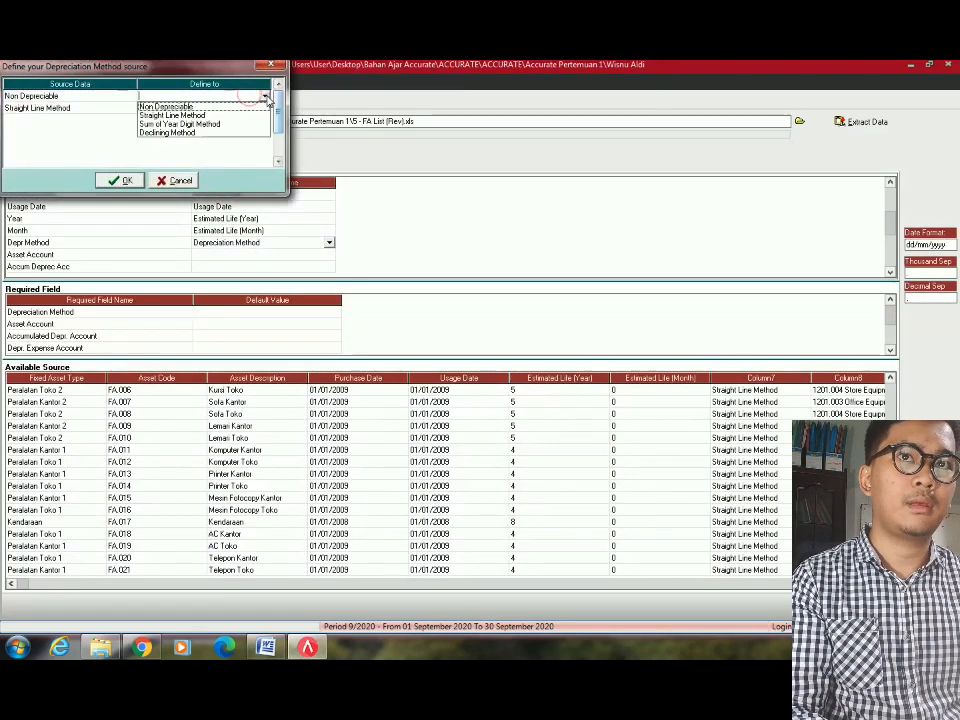
left_click(187, 107)
left_click(248, 110)
left_click(249, 110)
left_click(264, 108)
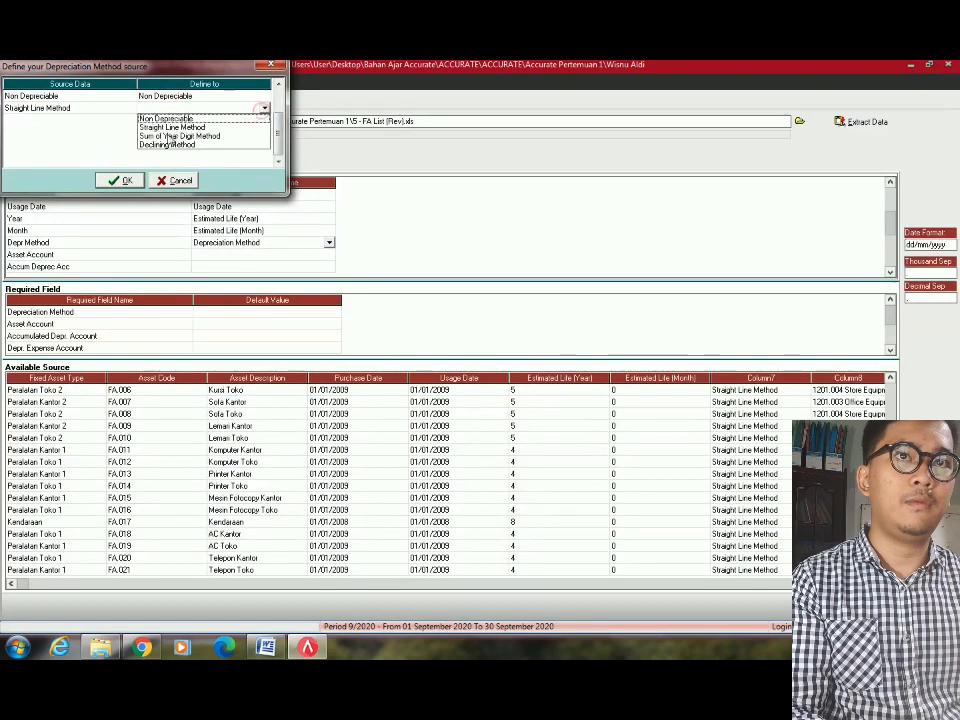
left_click(172, 127)
left_click(120, 180)
Map the Asset Account column to Asset Account, assigning Land to 1201.001 and Building to 1201.002.
left_click(274, 256)
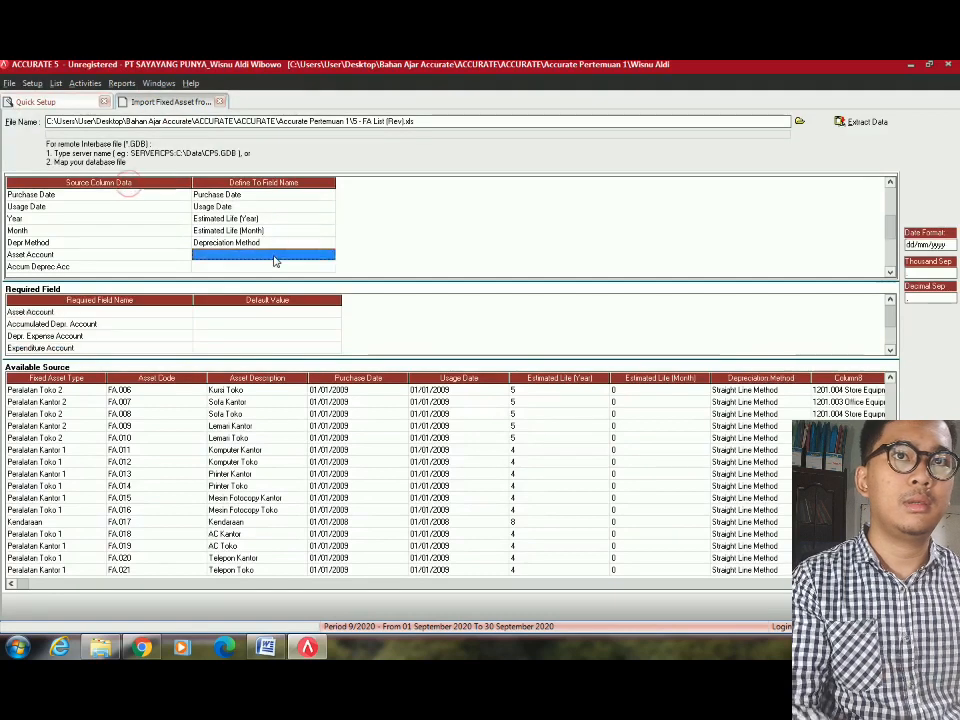
left_click(275, 257)
left_click(328, 254)
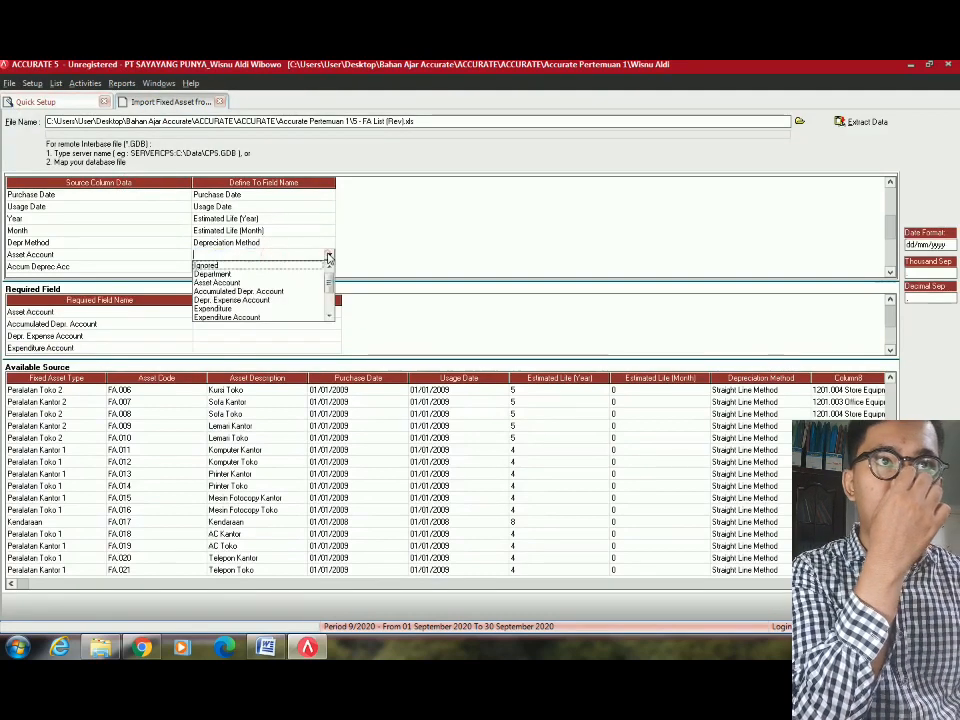
left_click(246, 278)
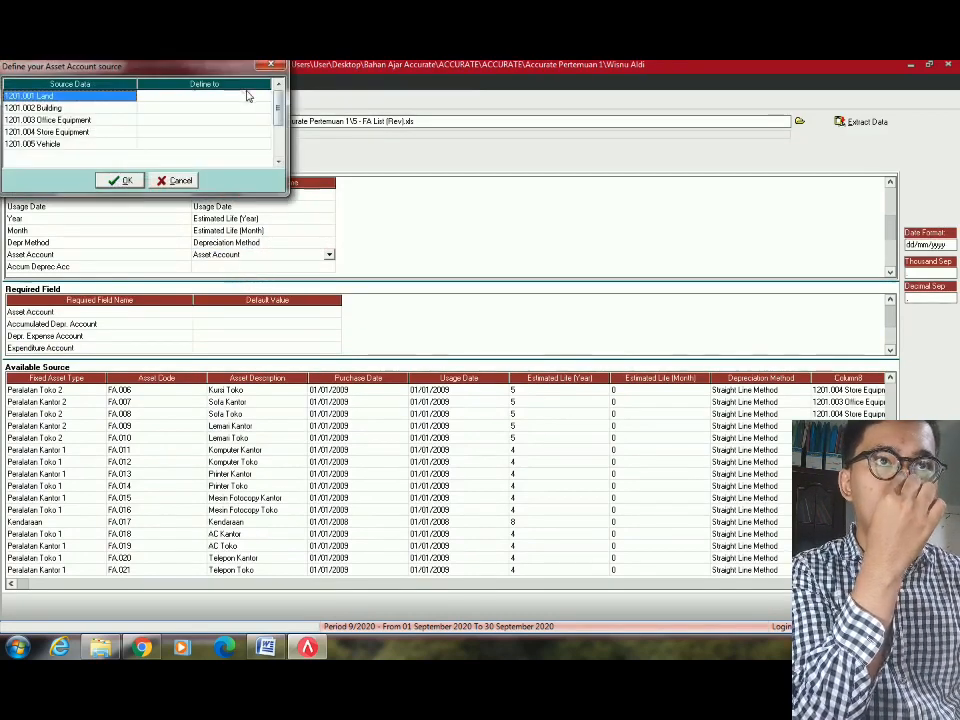
left_click(245, 93)
left_click(265, 96)
left_click(200, 103)
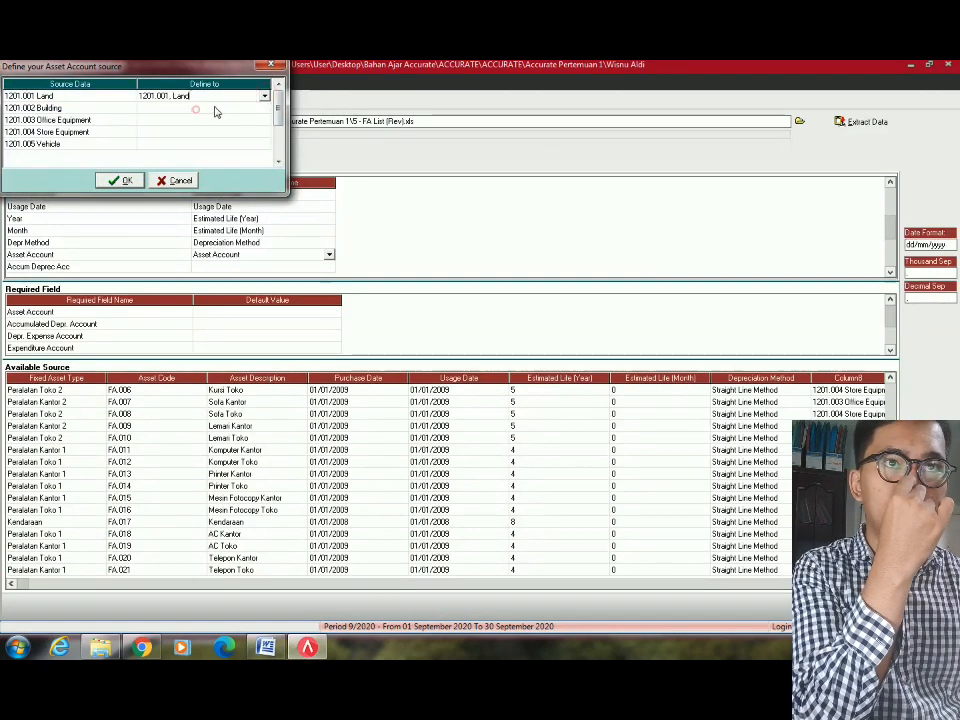
left_click(253, 107)
left_click(266, 108)
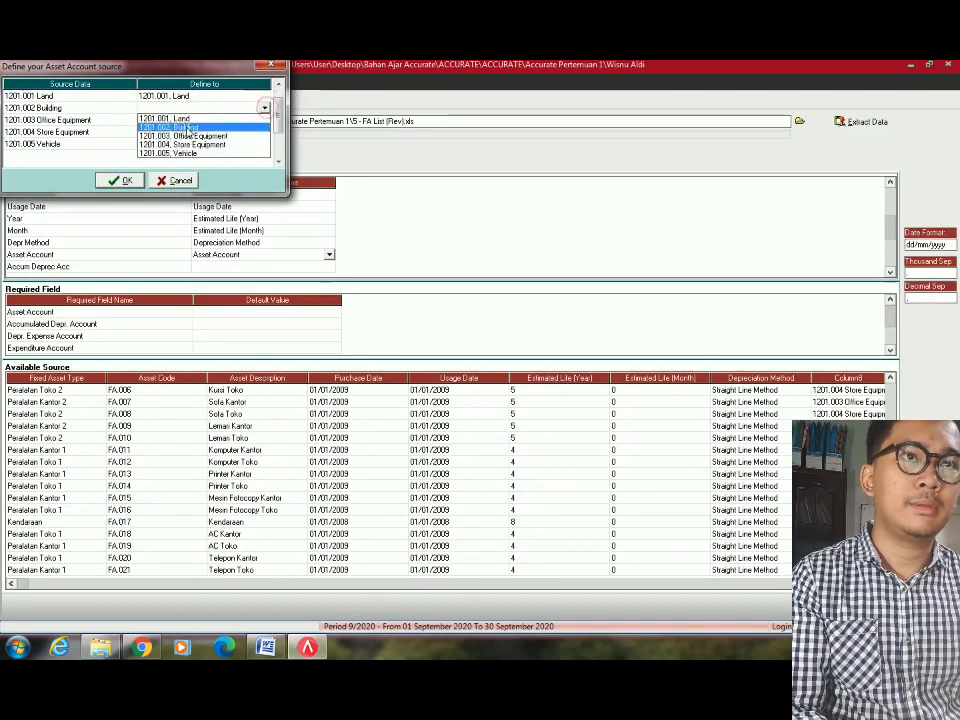
left_click(186, 128)
Assign Office Equipment 1201.003, Store Equipment 1201.004 and Vehicle 1201.005, then confirm the accounts.
left_click(264, 121)
left_click(265, 121)
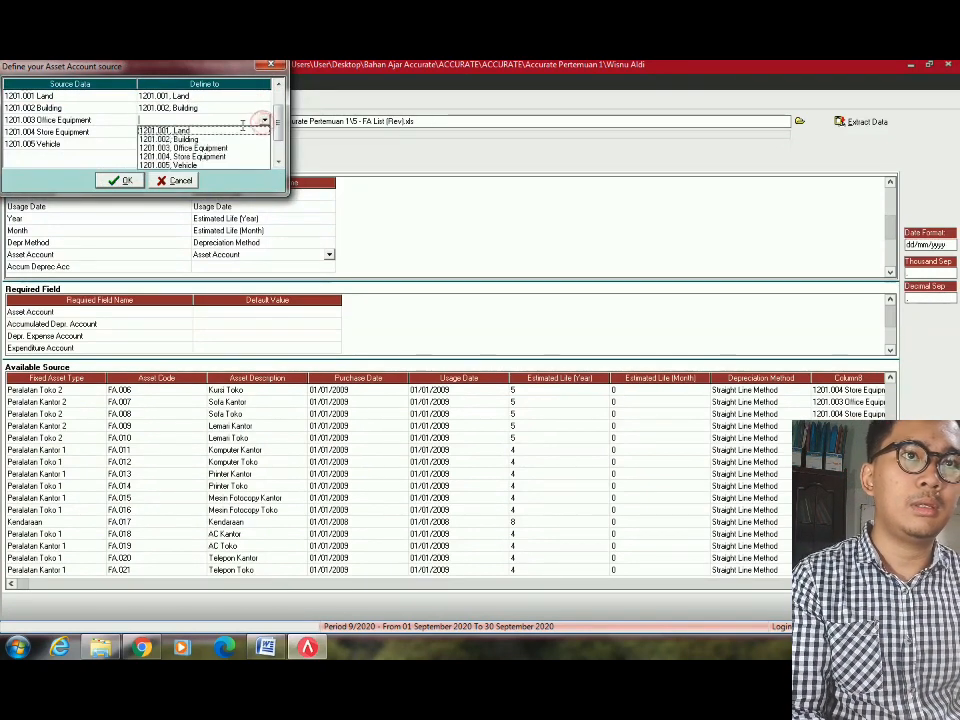
left_click(262, 147)
left_click(264, 132)
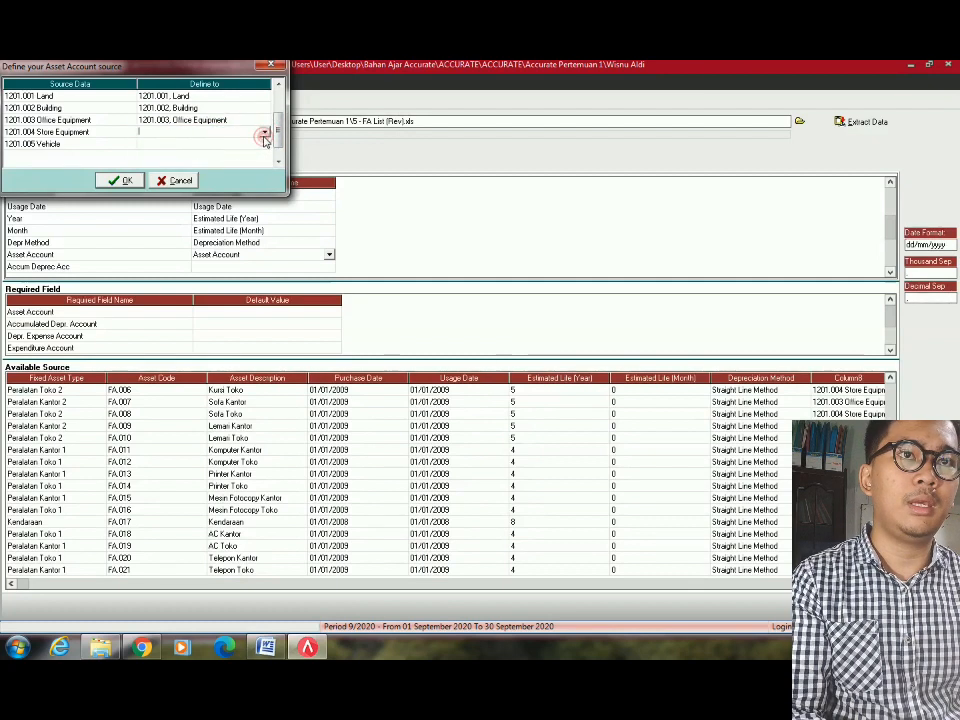
left_click(265, 132)
left_click(185, 168)
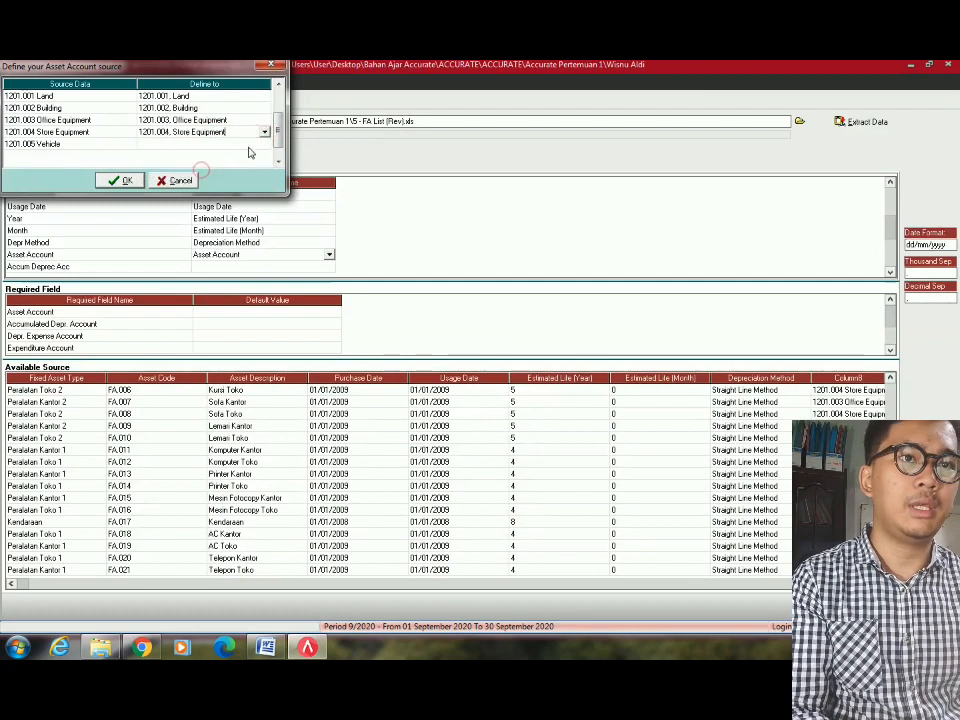
left_click(259, 148)
left_click(262, 146)
left_click(262, 146)
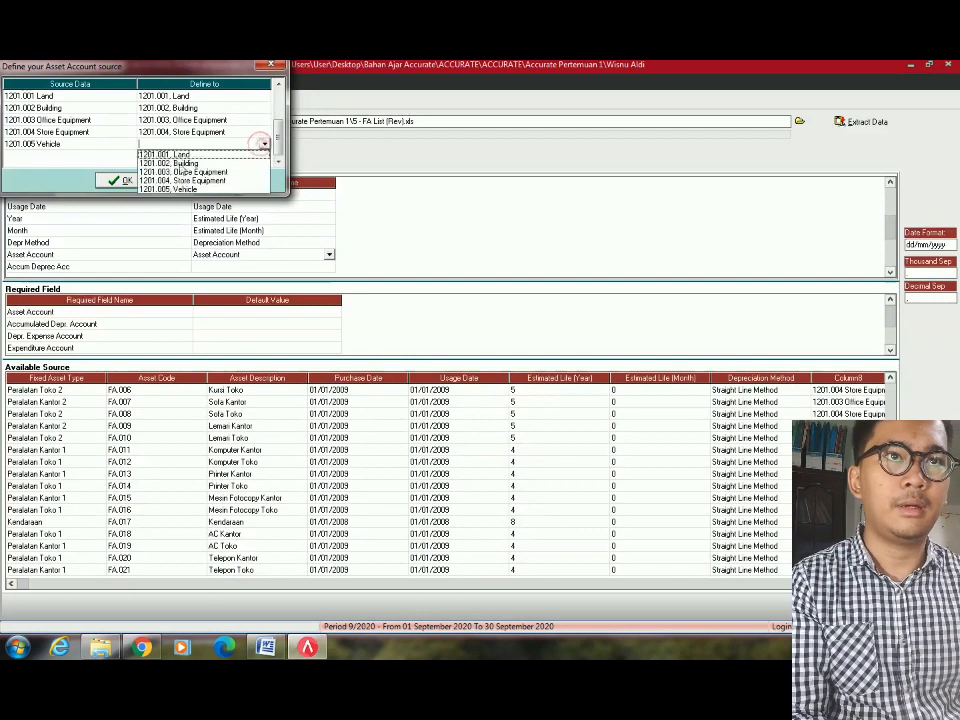
left_click(175, 189)
left_click(120, 180)
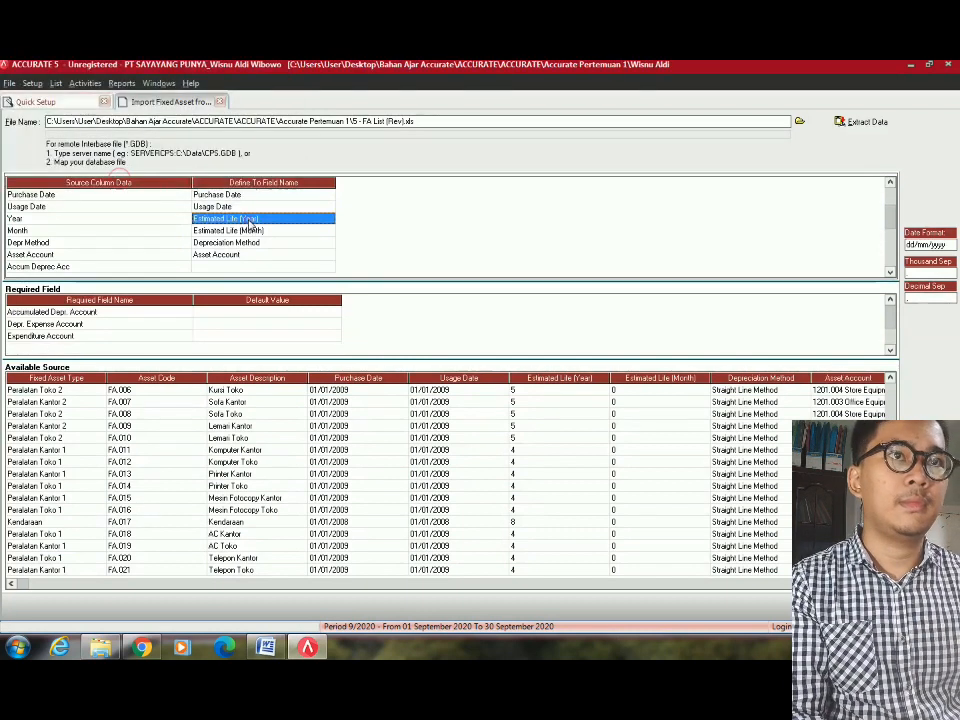
scroll(267, 246, "down", 2)
Map Accum Deprec Acc to Accumulated Depr. Account, matching row one to 1202.001 and row two to Office Equipment.
left_click(304, 244)
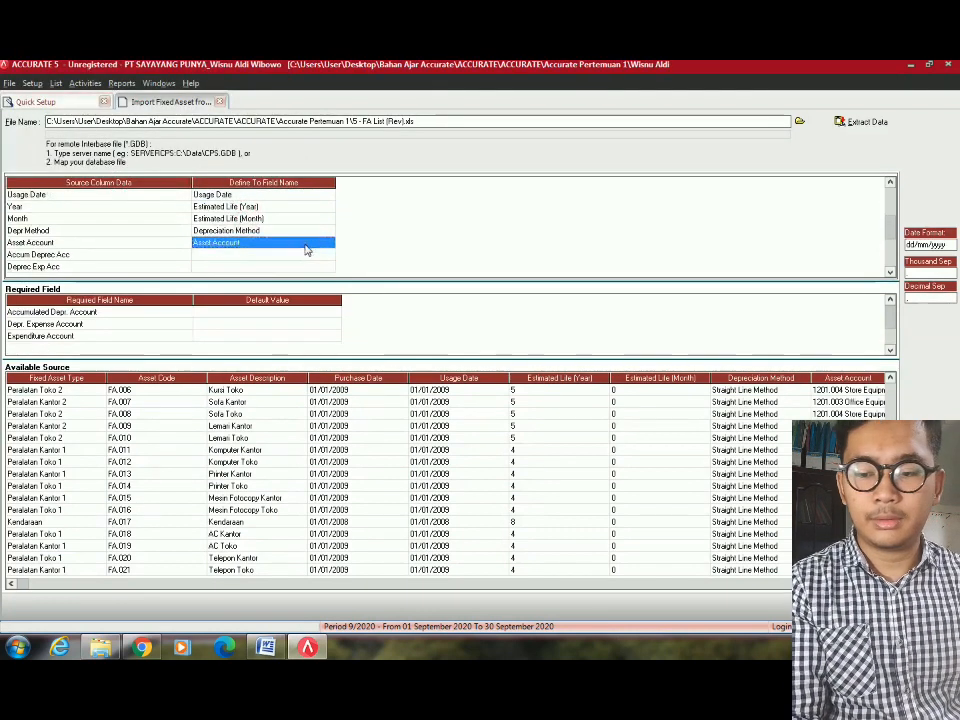
left_click(307, 254)
left_click(307, 254)
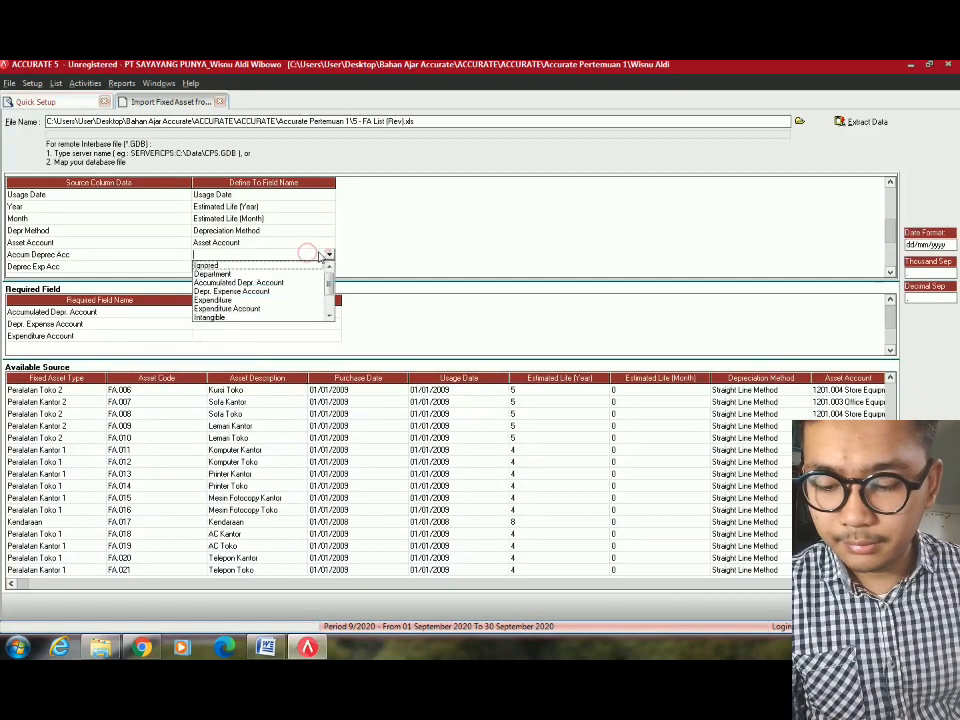
left_click(236, 283)
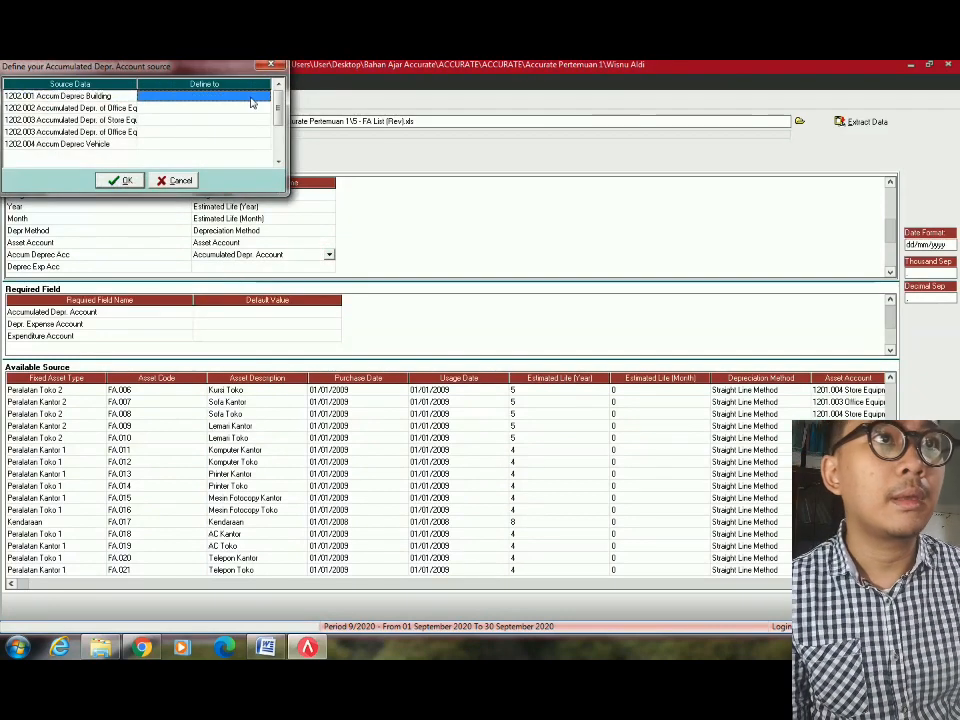
left_click(264, 96)
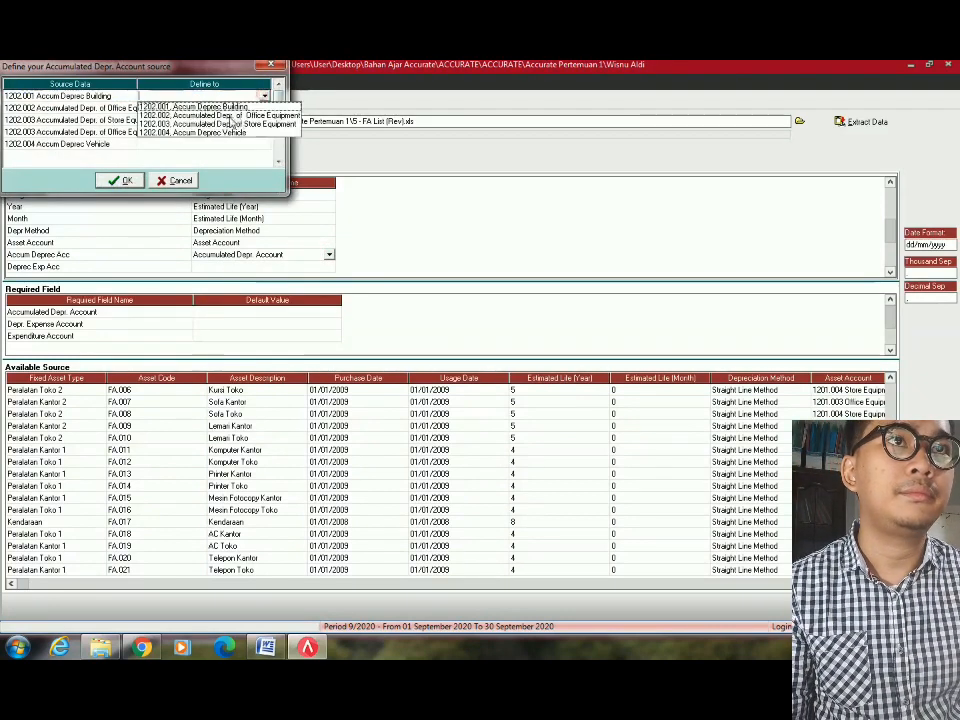
left_click(222, 100)
left_click(261, 108)
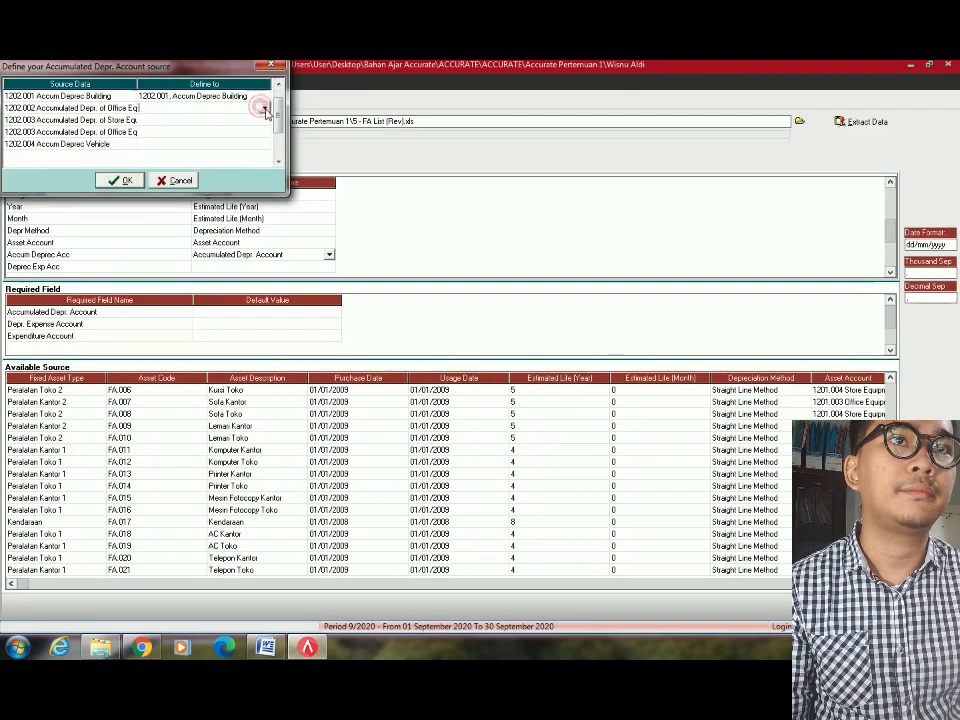
left_click(264, 108)
left_click(240, 128)
Match the remaining rows, including 1202.003 Store Equipment and 1202.004 Accum Deprec Vehicle, and confirm.
left_click(255, 121)
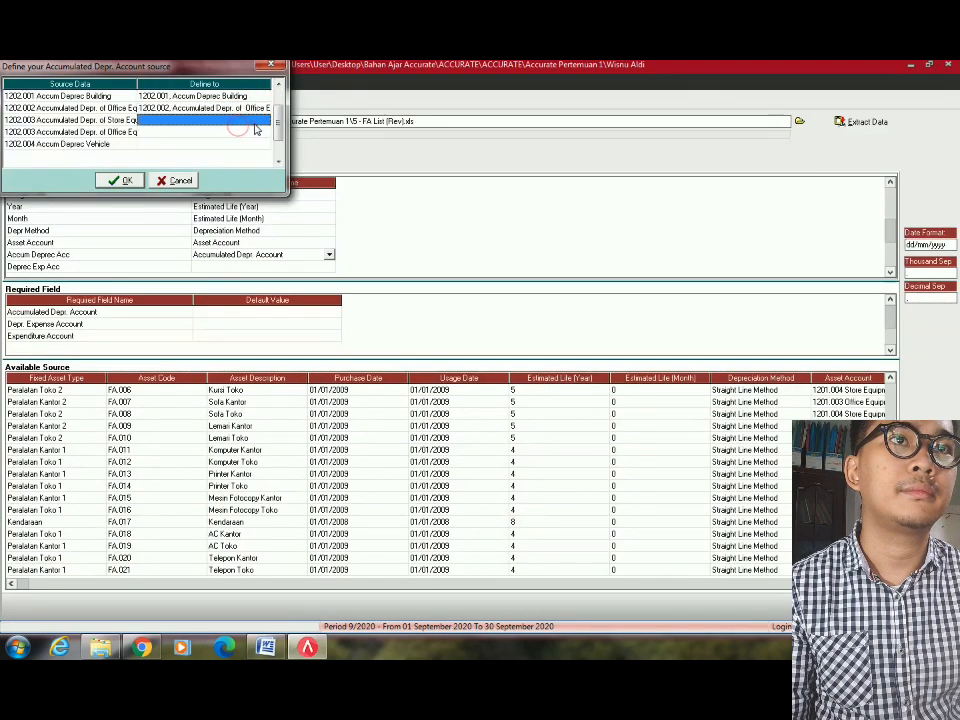
left_click(264, 120)
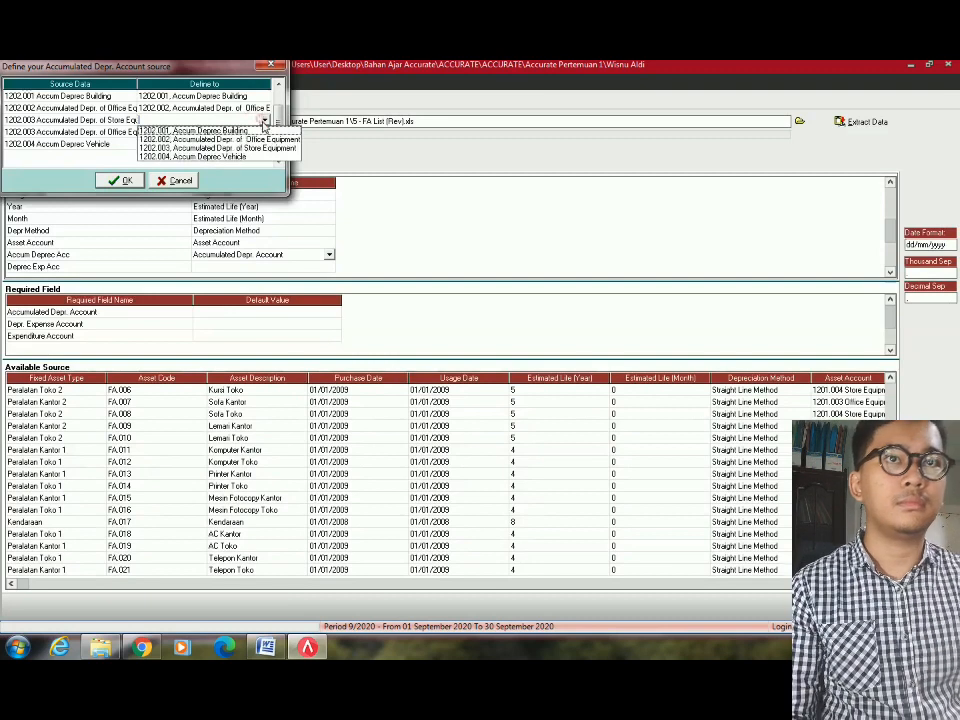
left_click(267, 148)
left_click(255, 135)
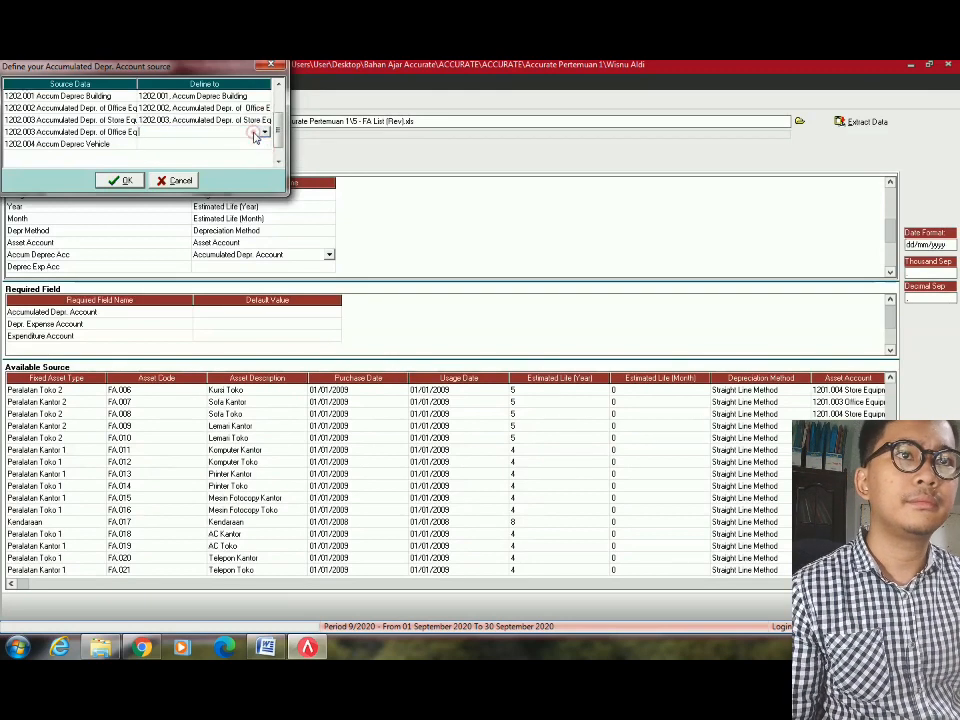
left_click(266, 131)
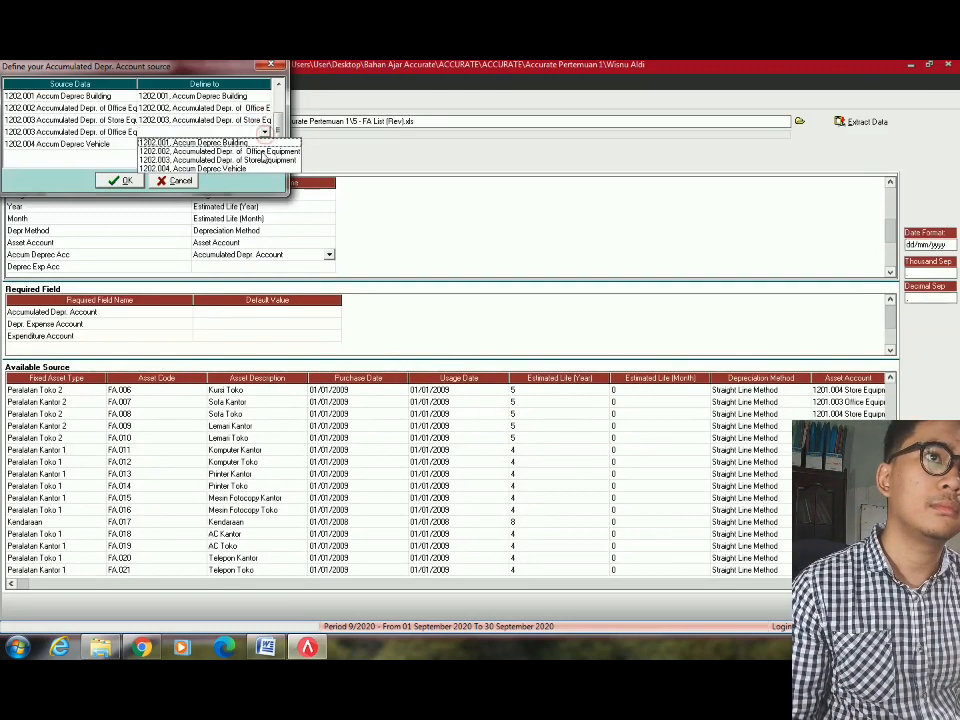
left_click(263, 153)
left_click(261, 147)
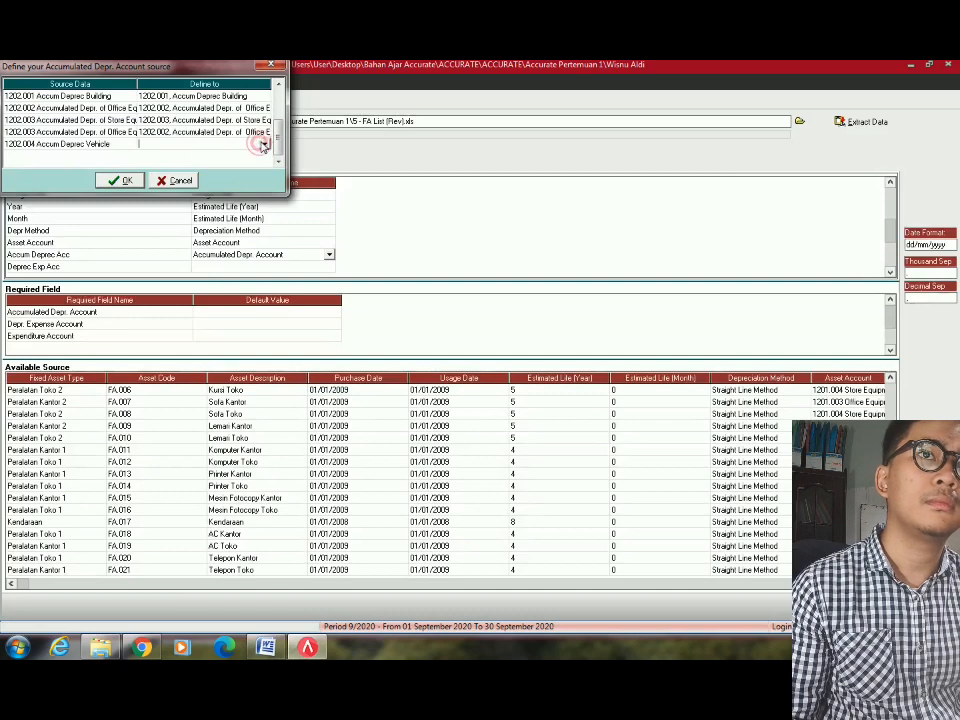
left_click(265, 145)
left_click(222, 170)
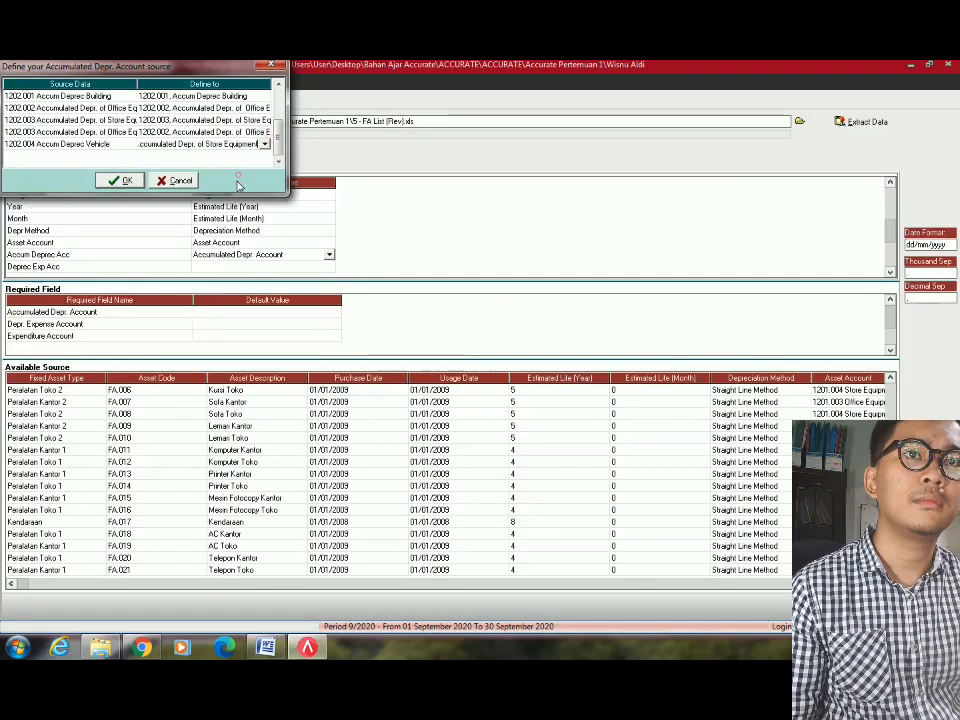
left_click(266, 145)
left_click(240, 181)
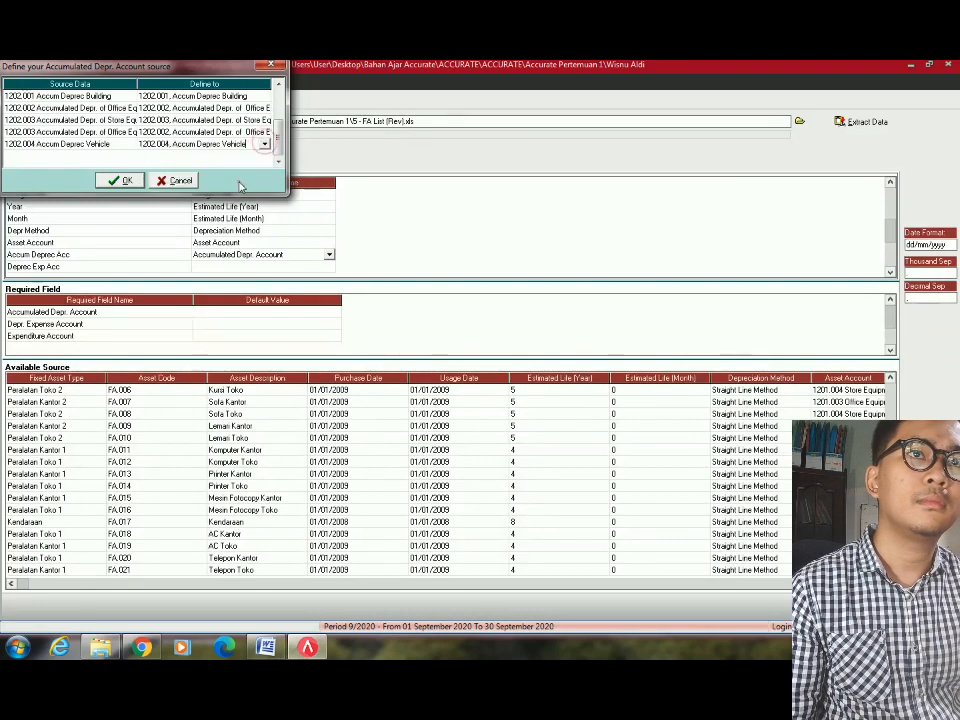
left_click(124, 181)
left_click(316, 267)
left_click(329, 267)
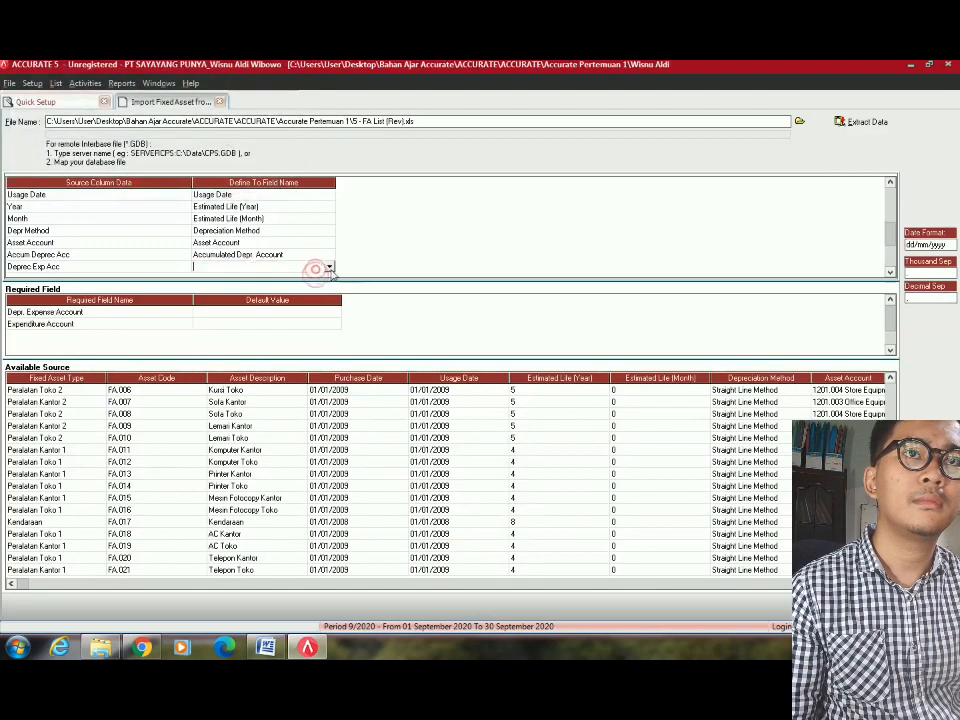
Map Deprec Exp Acc to Depr. Expense Account and match 6300.101 to Depreciation Expense of Building.
left_click(231, 295)
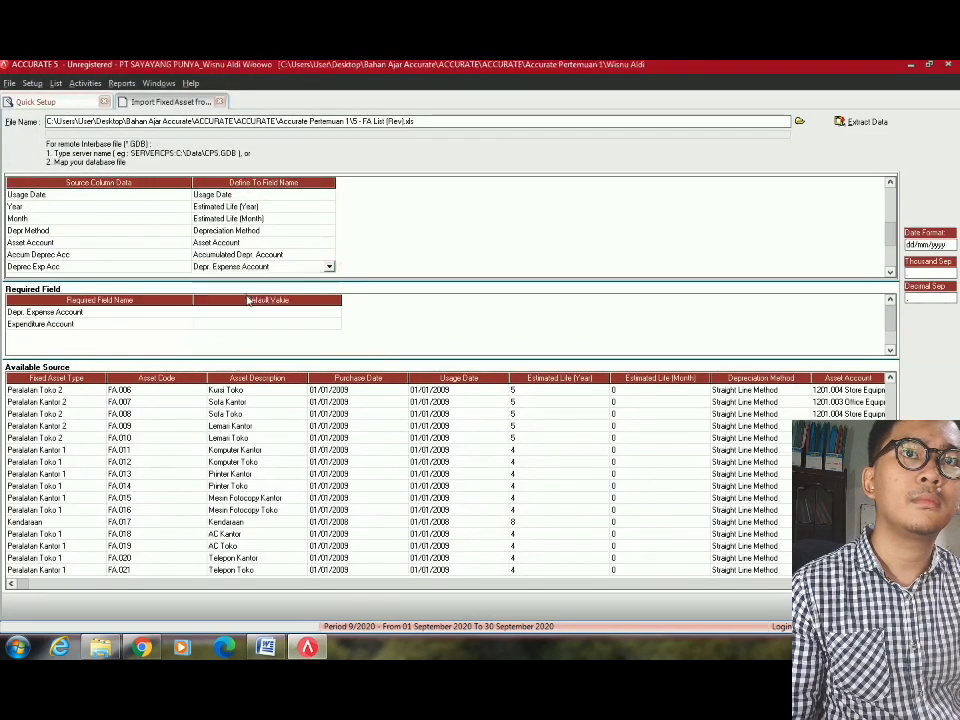
left_click(252, 101)
left_click(264, 96)
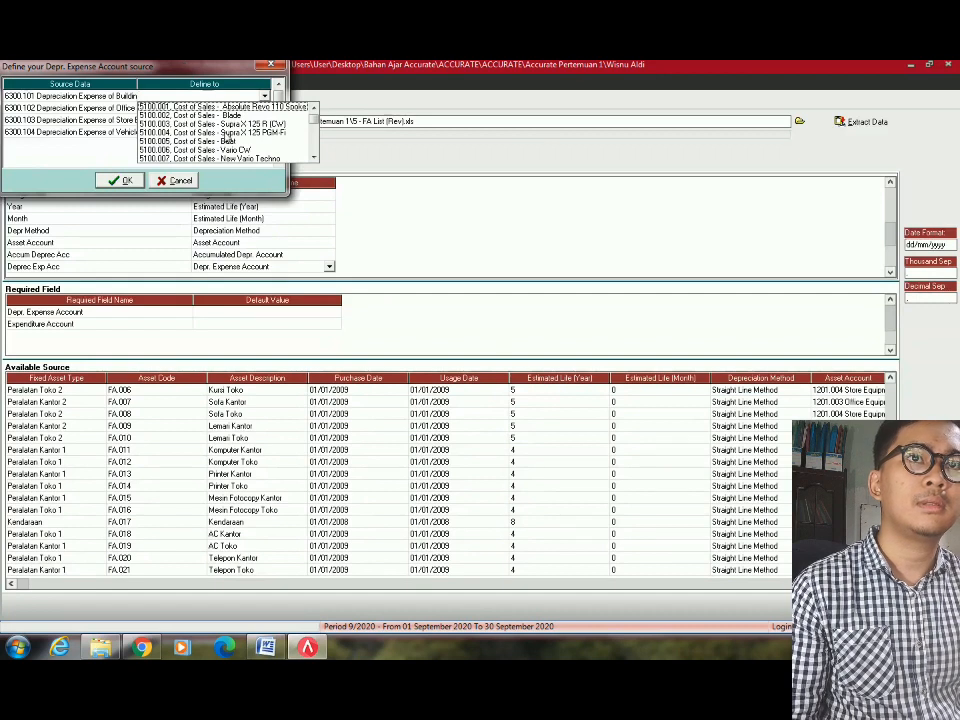
scroll(248, 141, "down", 3)
scroll(253, 104, "up", 3)
left_click(250, 100)
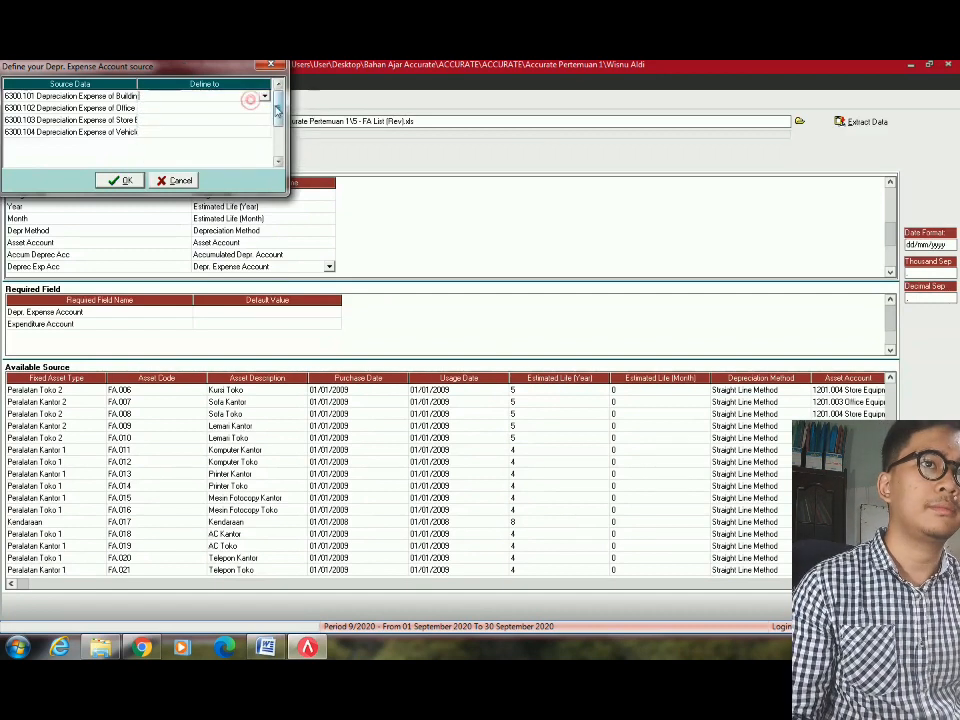
left_click(265, 97)
left_click(314, 135)
left_click(315, 141)
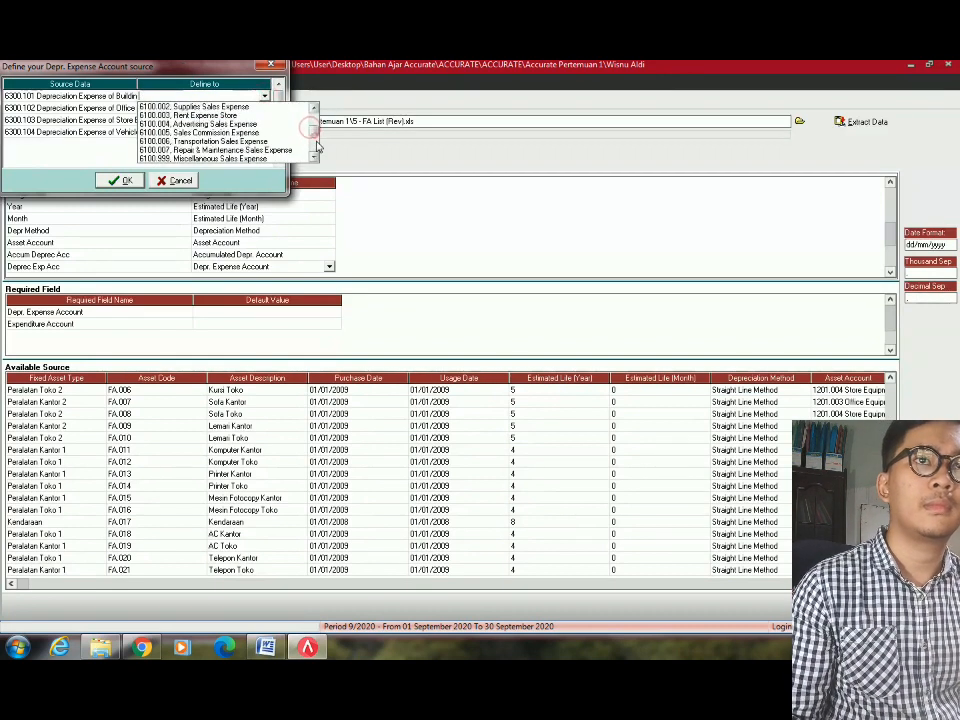
left_click(316, 146)
left_click(317, 127)
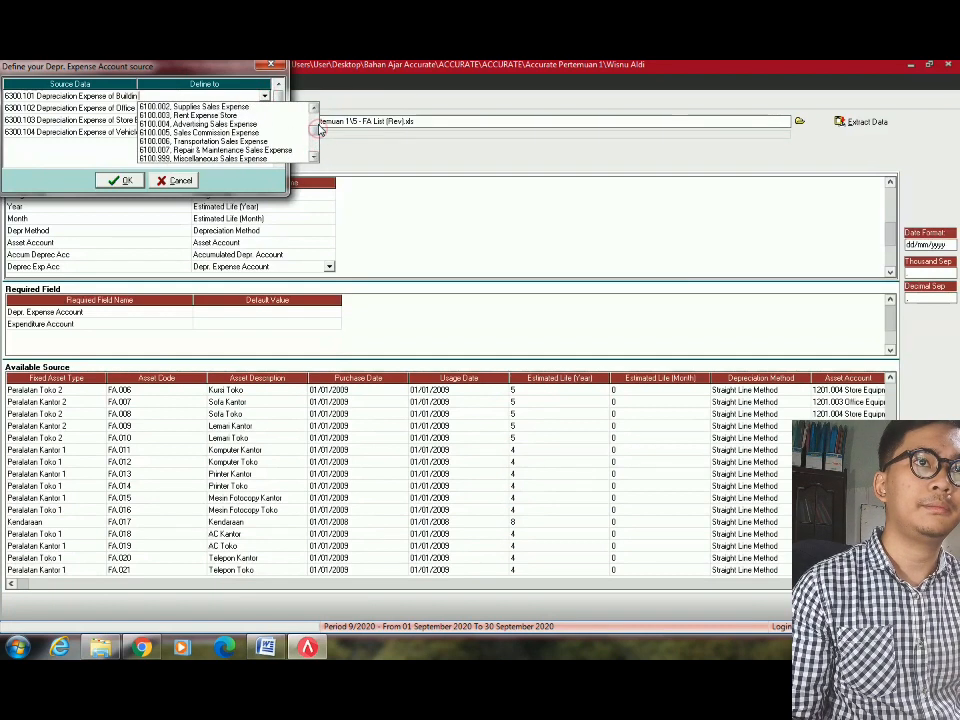
left_click(317, 121)
left_click(316, 114)
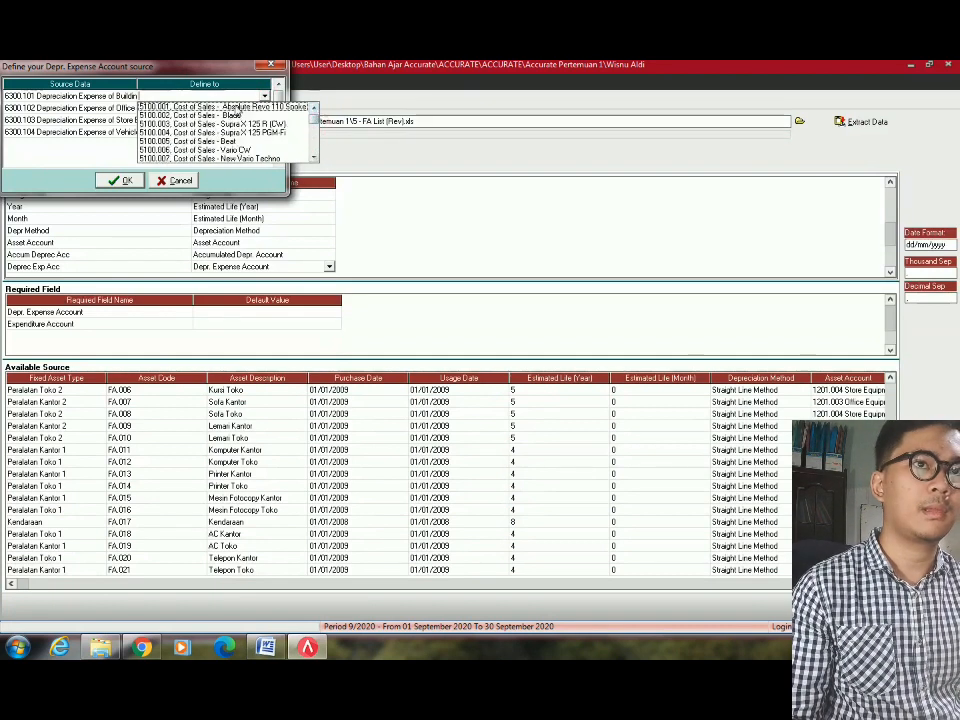
scroll(236, 110, "down", 5)
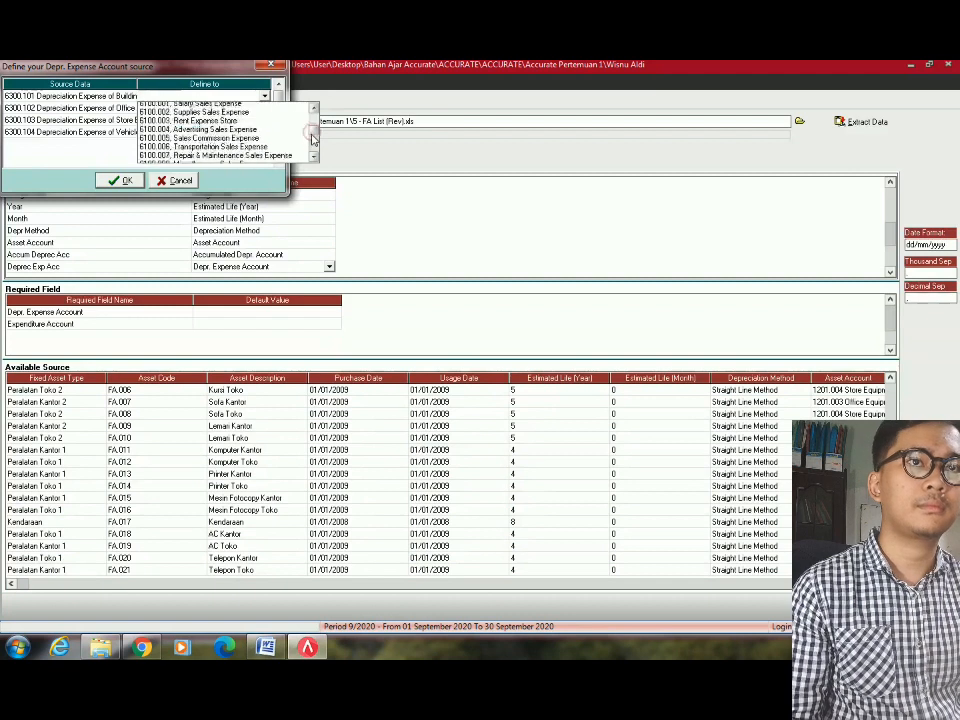
scroll(313, 138, "down", 4)
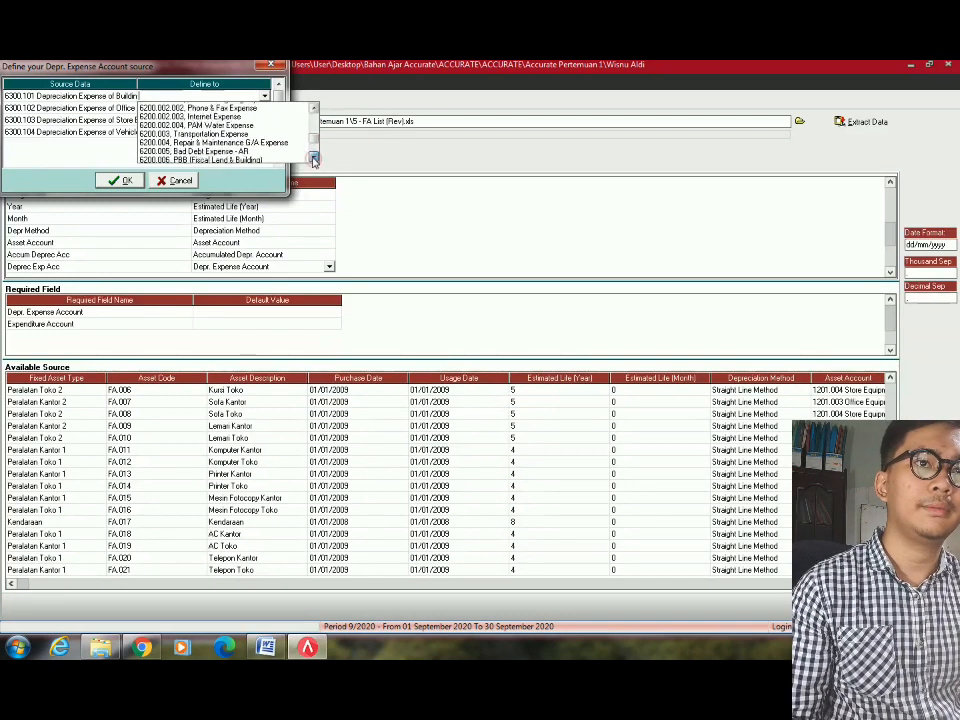
left_click(313, 159)
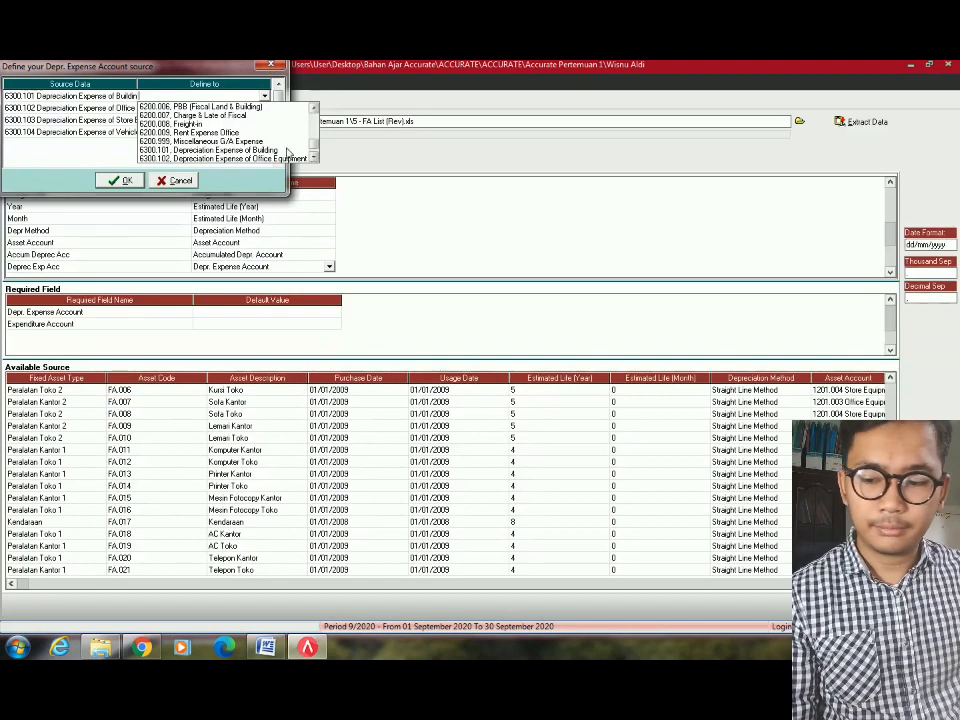
left_click(272, 151)
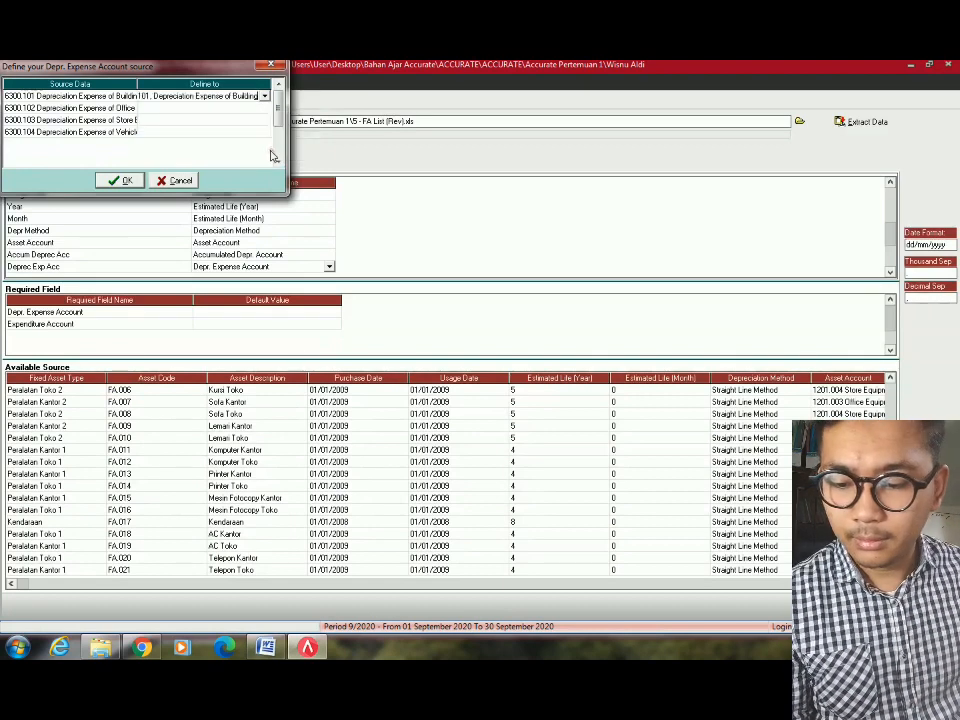
Match the second expense row to 6300.102 Depreciation Expense of Office Equipment.
left_click(237, 108)
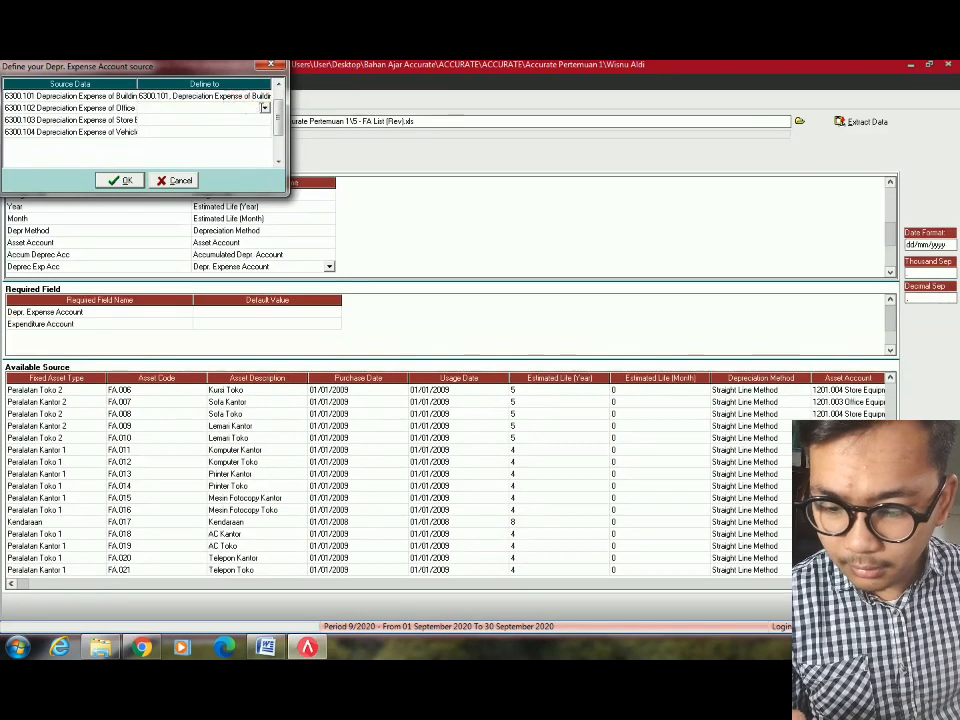
left_click(264, 108)
scroll(349, 80, "down", 2)
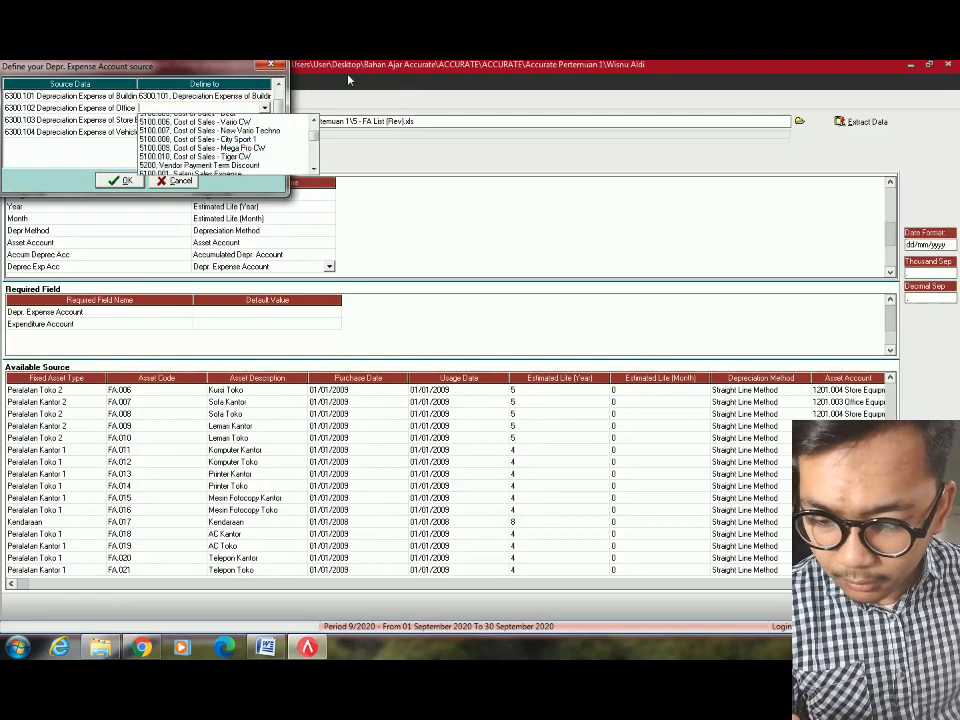
scroll(349, 80, "down", 3)
key("Down")
key("Down")
key("Down")
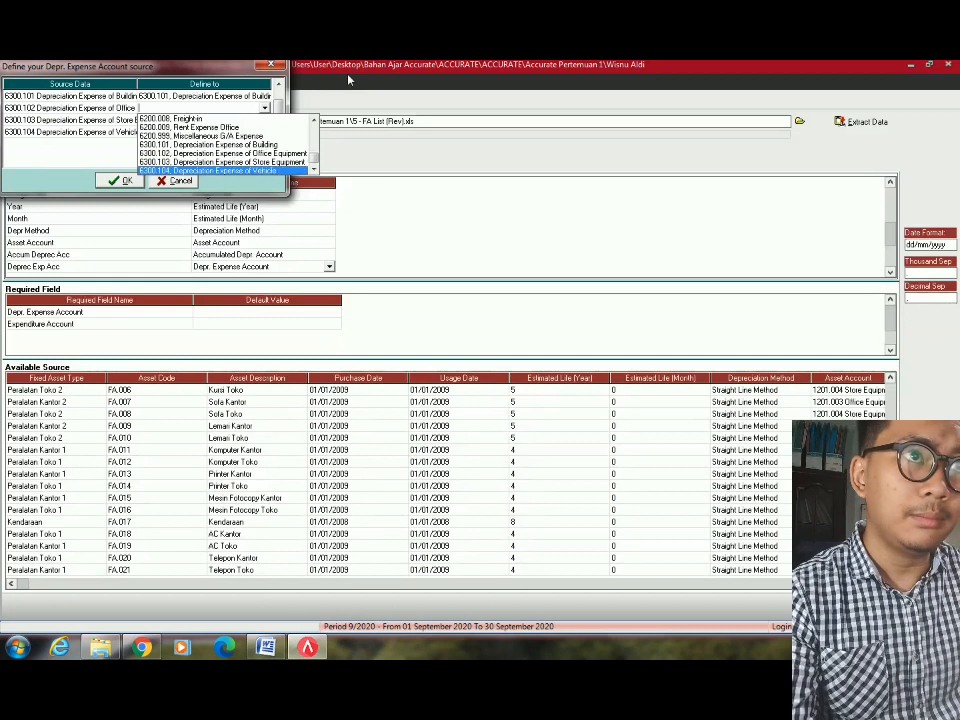
key("Up")
key("Up")
key("Return")
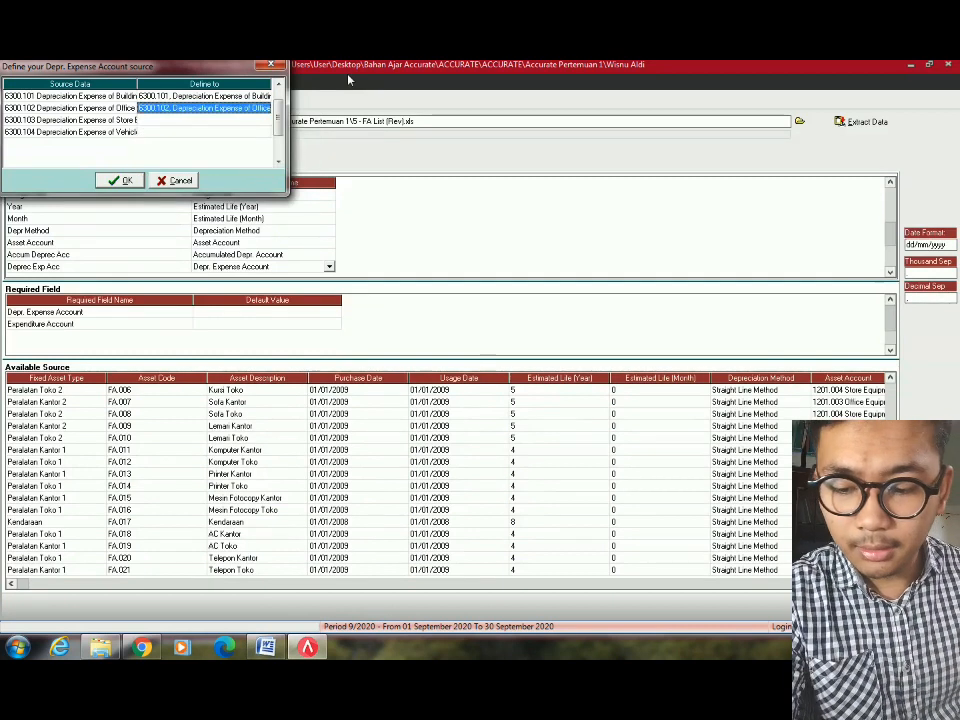
Match the last rows to 6300.103 Store Equipment and 6300.104 Vehicle expense accounts, then confirm.
left_click(251, 120)
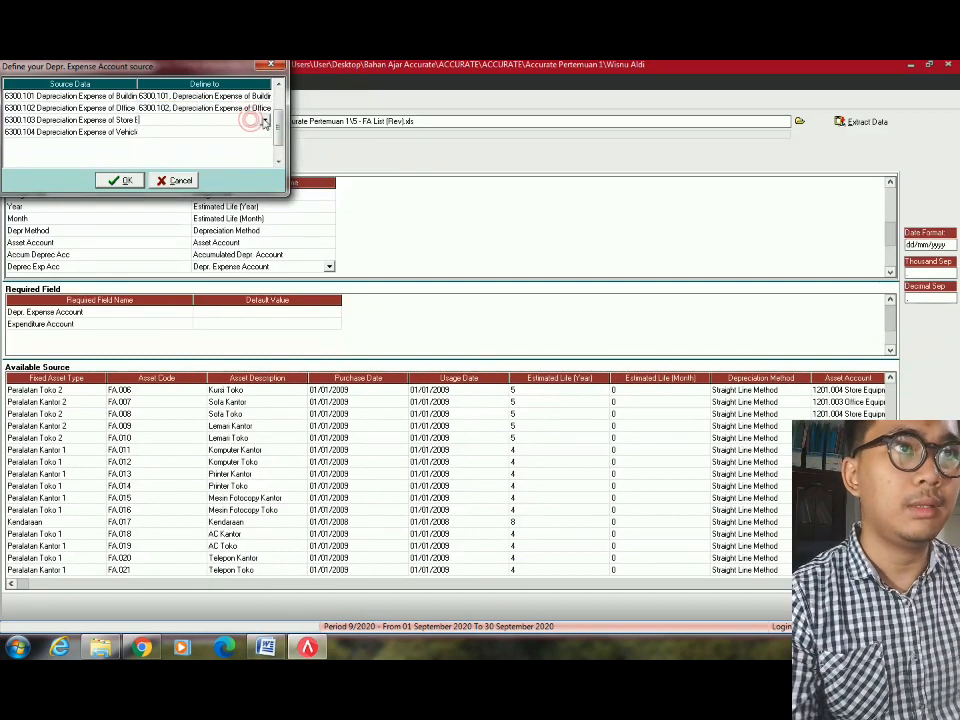
left_click(264, 120)
type("63")
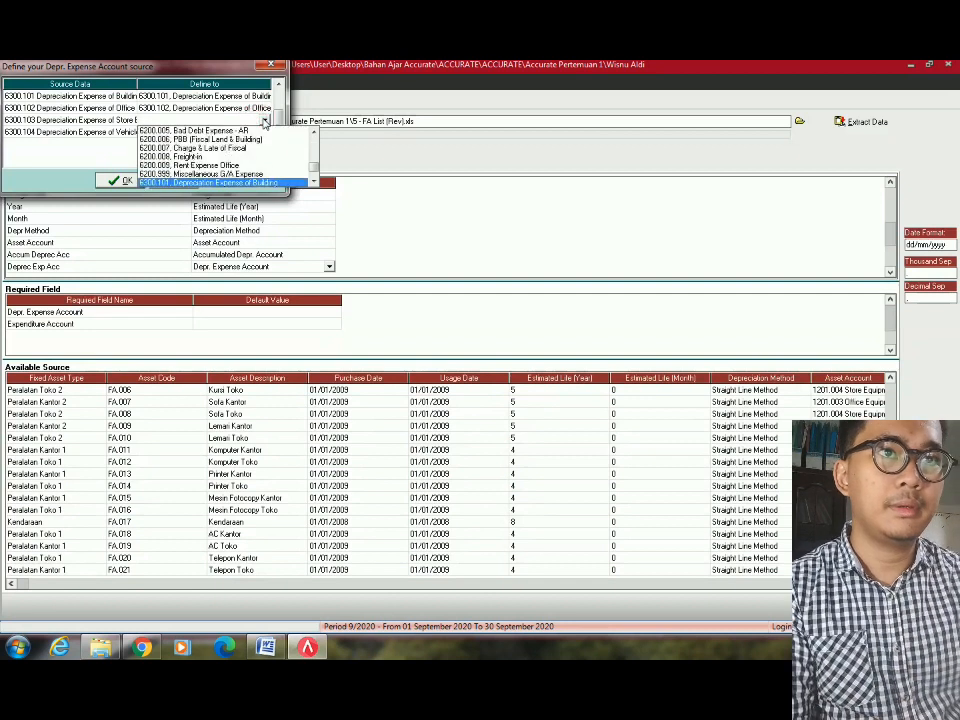
key("Down")
key("Down")
key("Down")
key("Up")
key("Return")
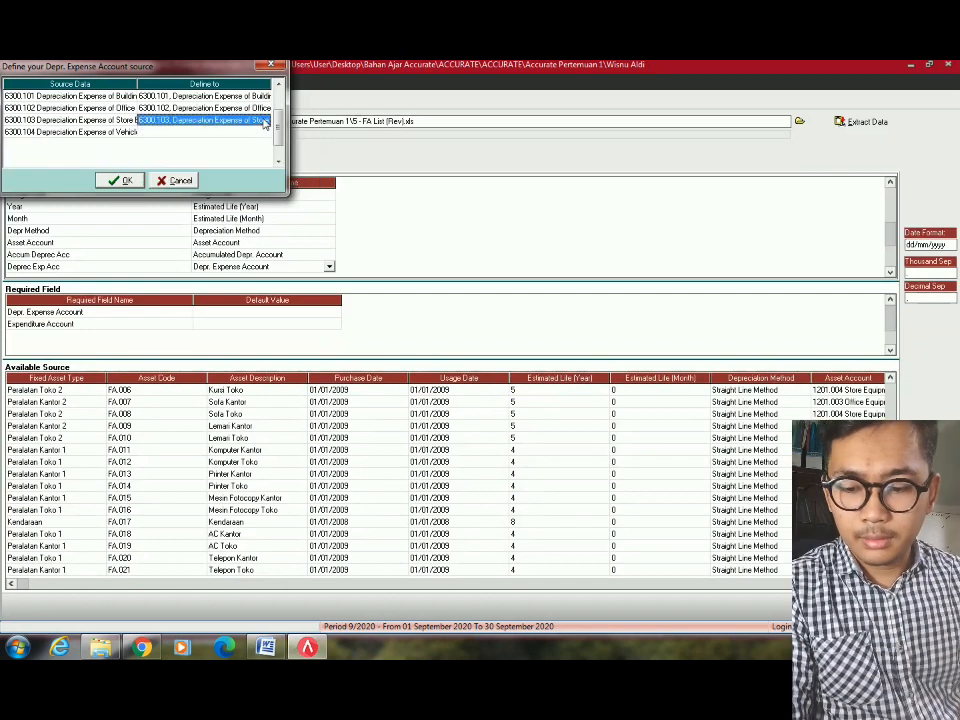
left_click(250, 132)
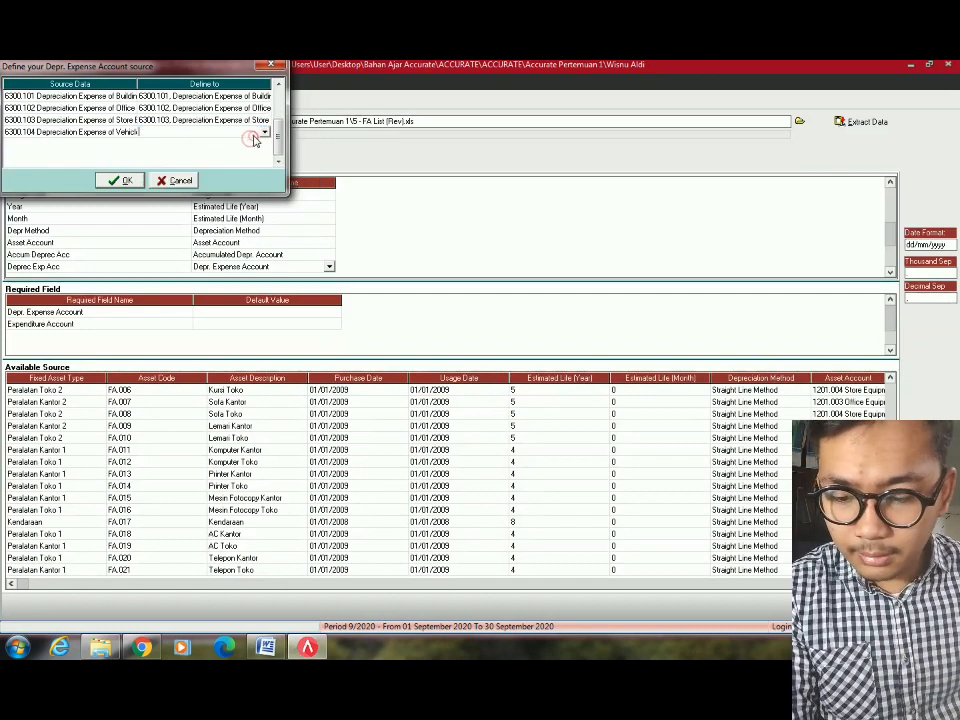
left_click(264, 132)
type("63")
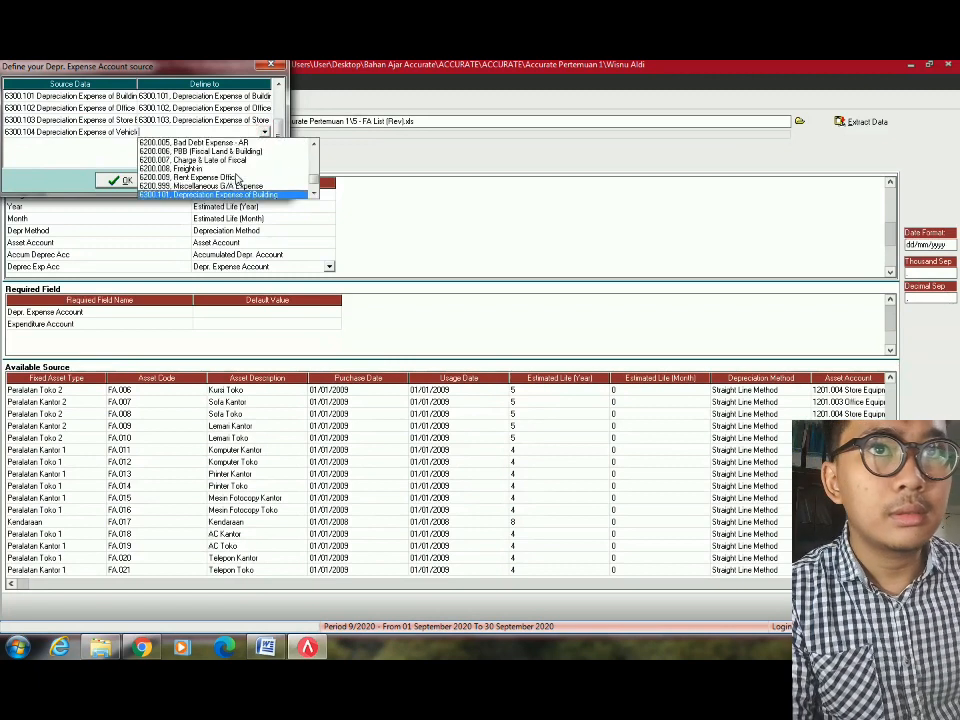
key("Down")
key("Down")
key("Down")
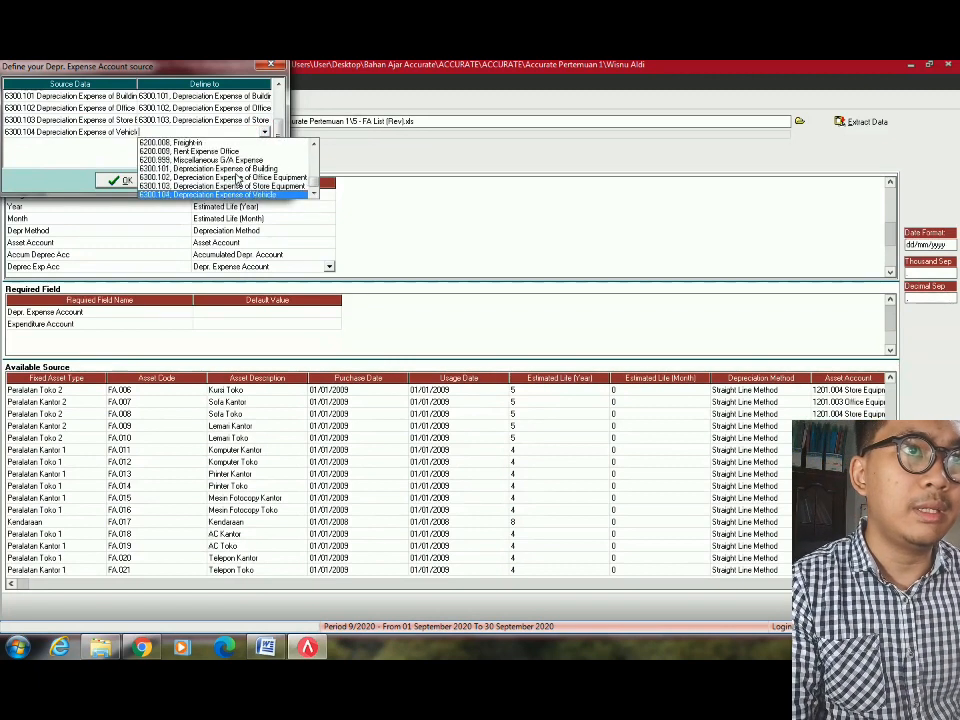
key("Return")
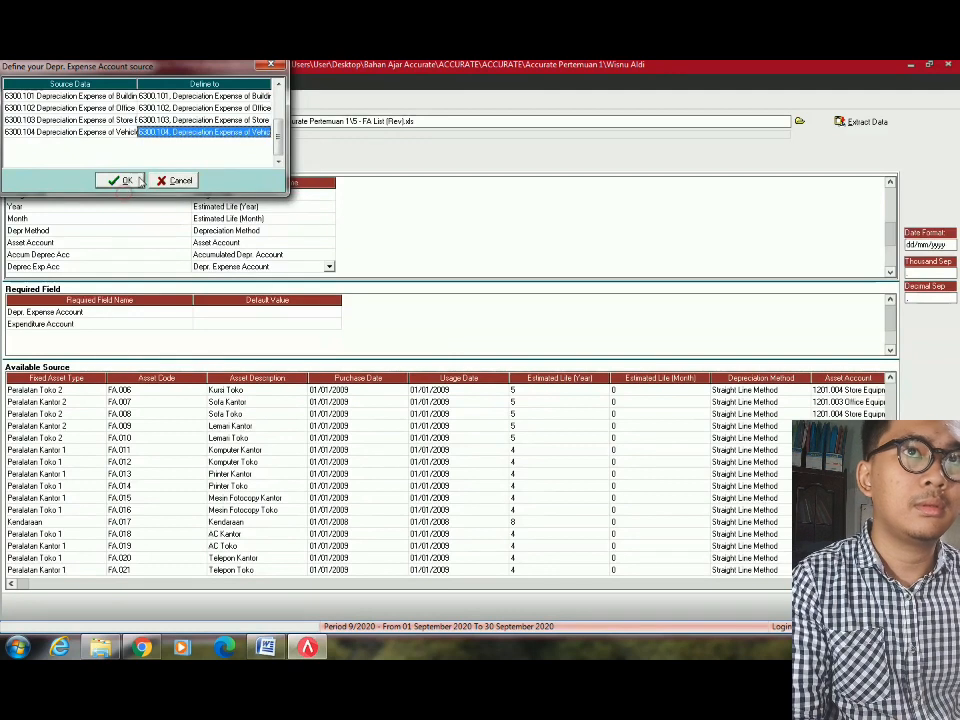
left_click(122, 180)
scroll(257, 268, "down", 10)
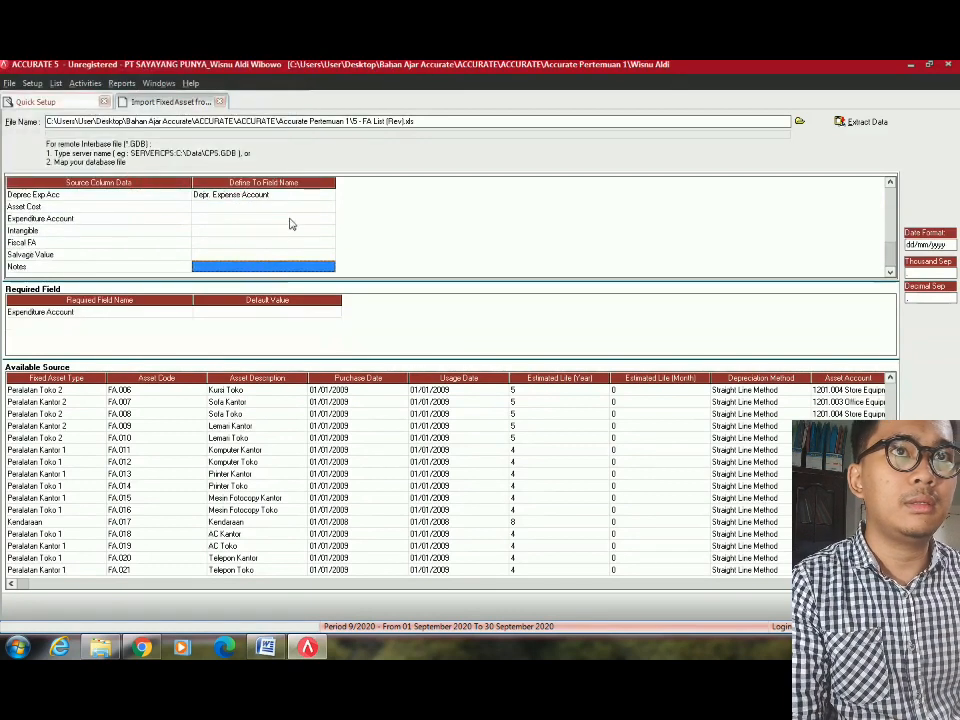
Map the Asset Cost column to the Expenditure field.
left_click(295, 208)
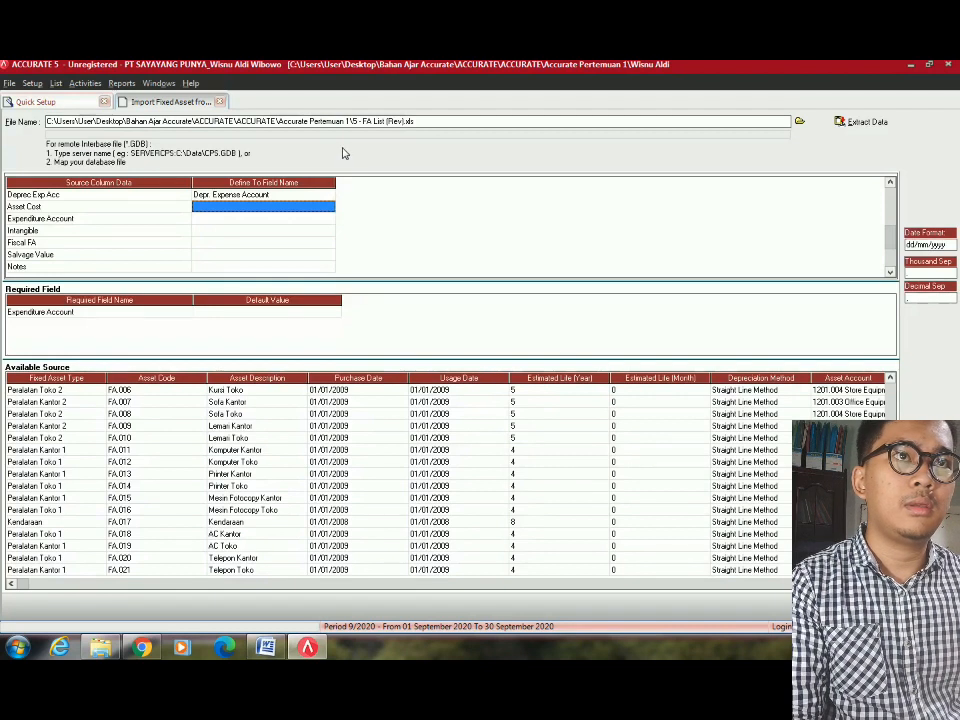
left_click(323, 211)
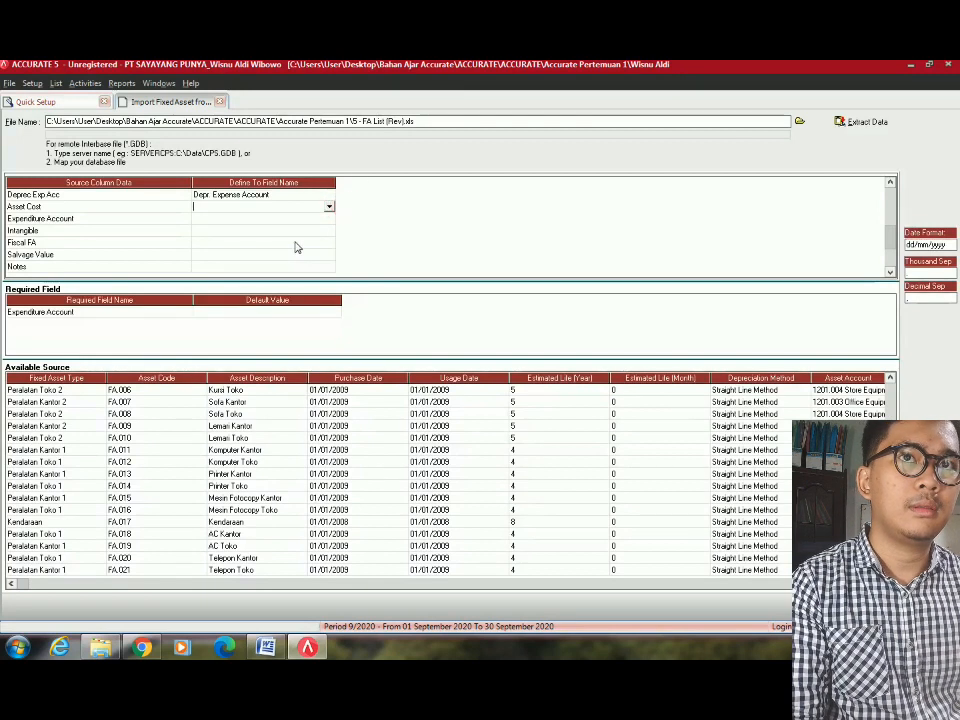
left_click(329, 208)
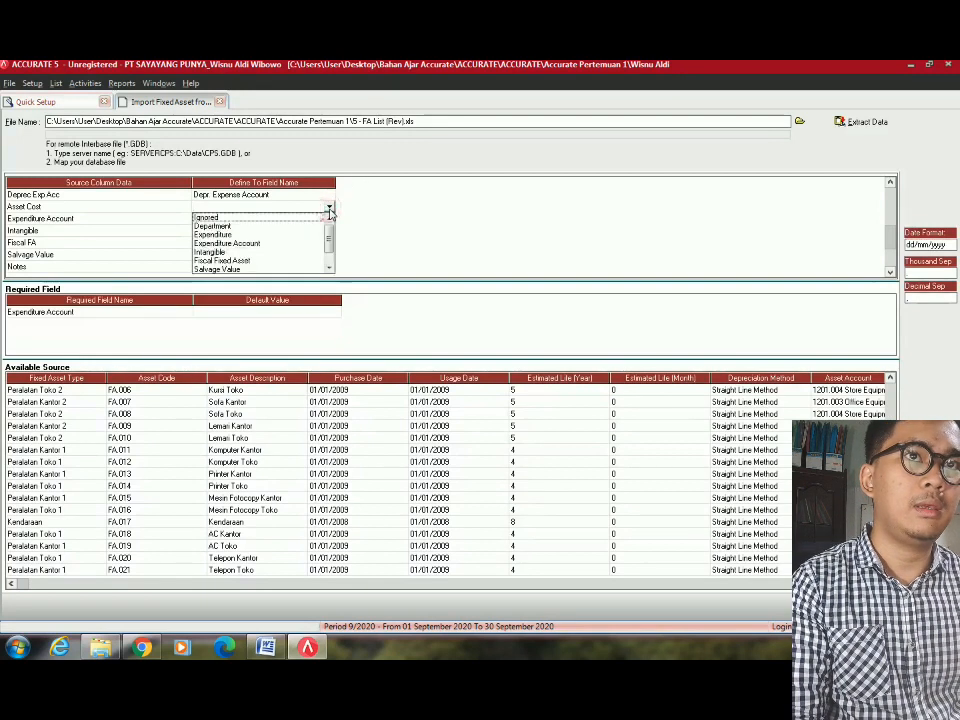
key("Down")
key("Down")
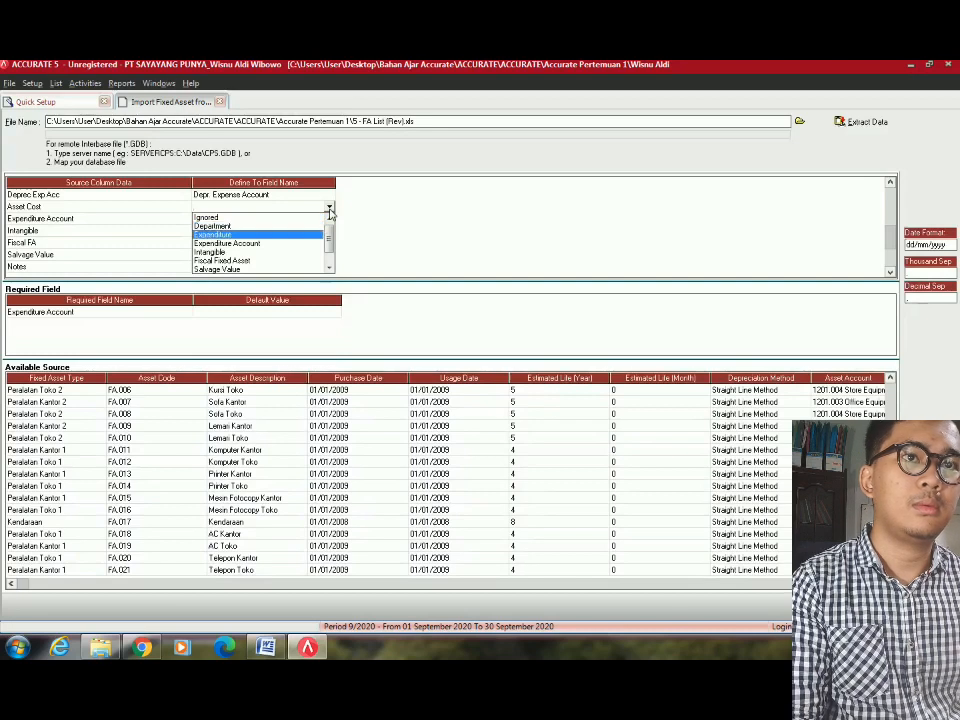
key("Return")
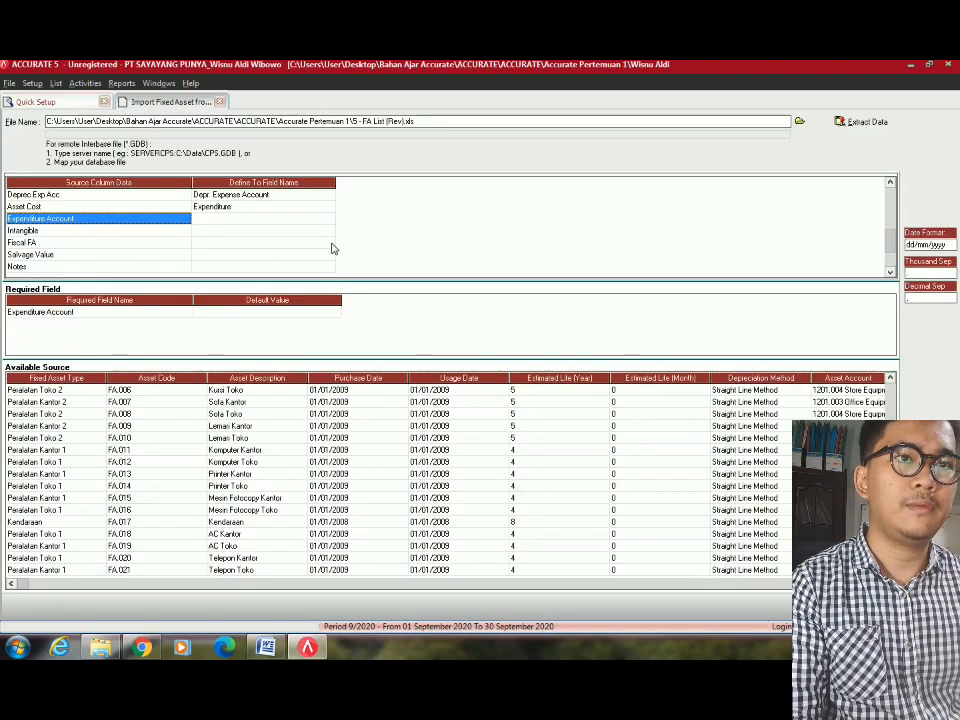
Map the Expenditure Account column to the Expenditure Account field.
left_click(293, 210)
left_click(300, 215)
left_click(300, 215)
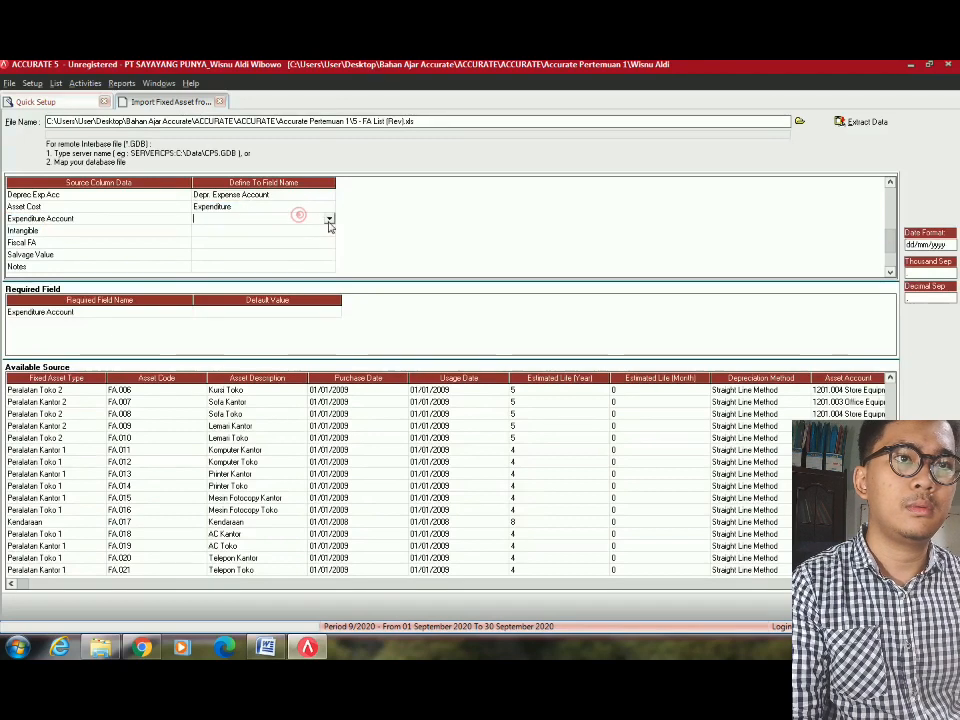
left_click(329, 220)
left_click(244, 254)
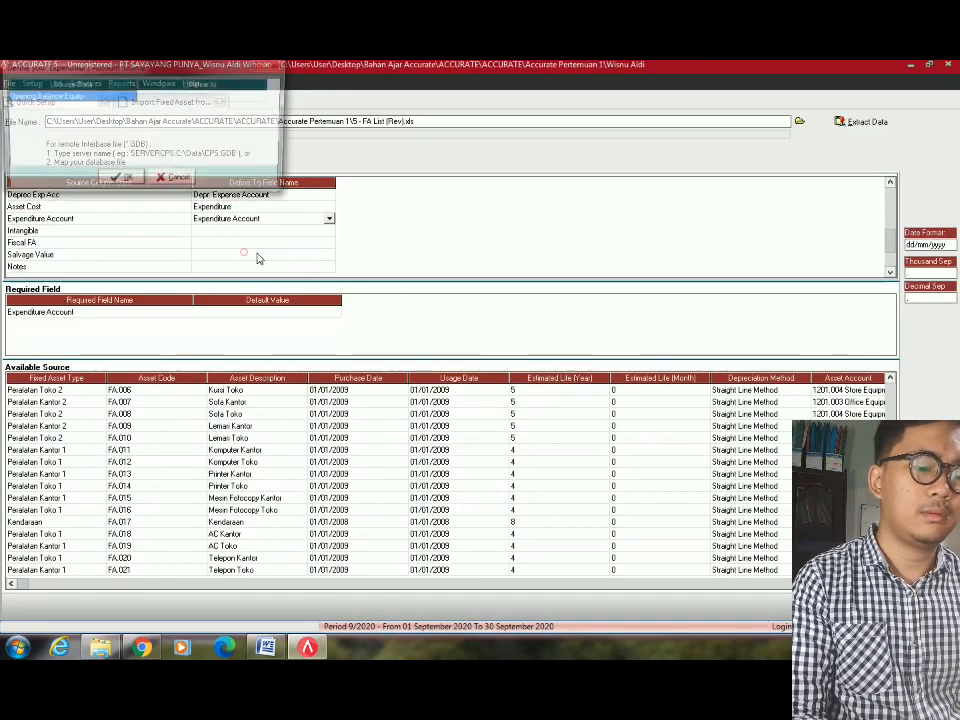
Set Opening Balance Equity to account 3100 OPENING BALANCE EQUITY and confirm.
left_click(262, 96)
left_click(263, 96)
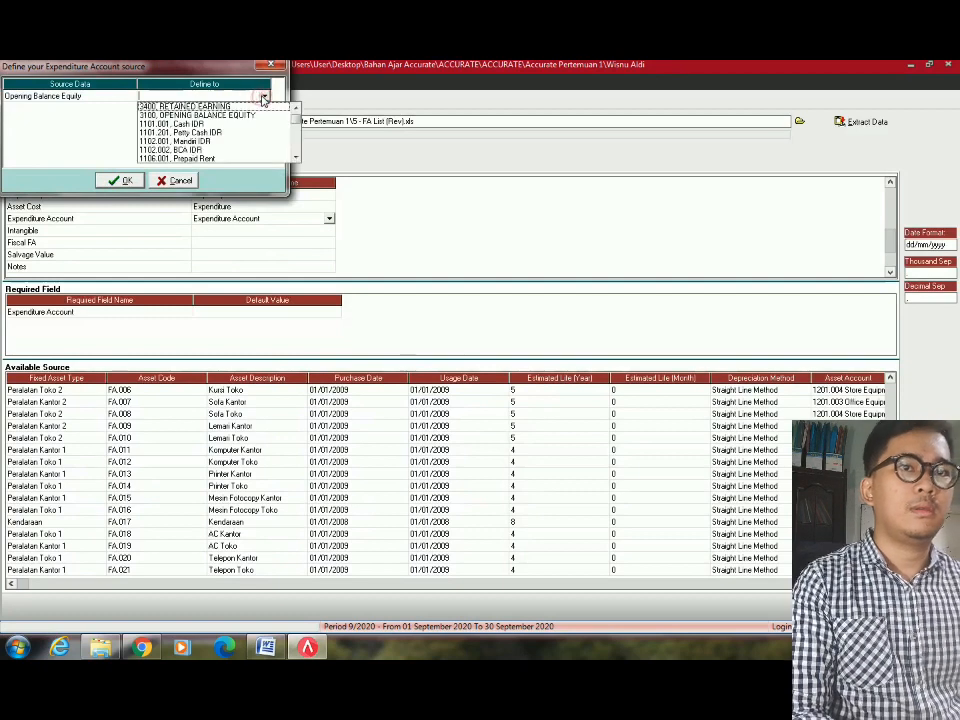
left_click(200, 115)
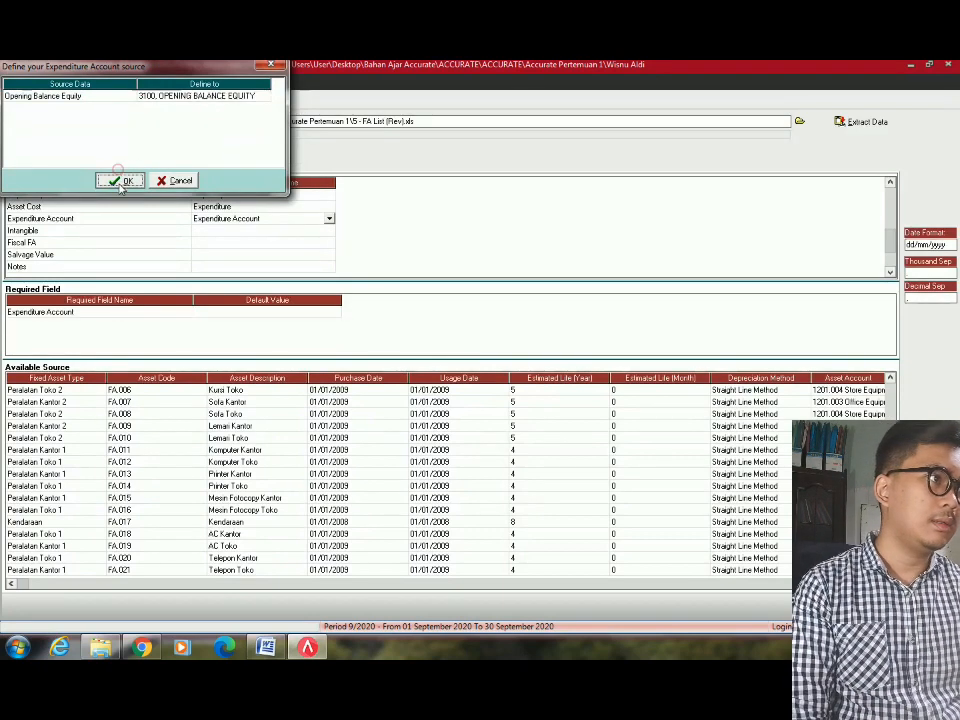
left_click(125, 180)
Map the Intangible column to the Intangible field with No meaning False.
left_click(300, 231)
left_click(306, 231)
left_click(328, 230)
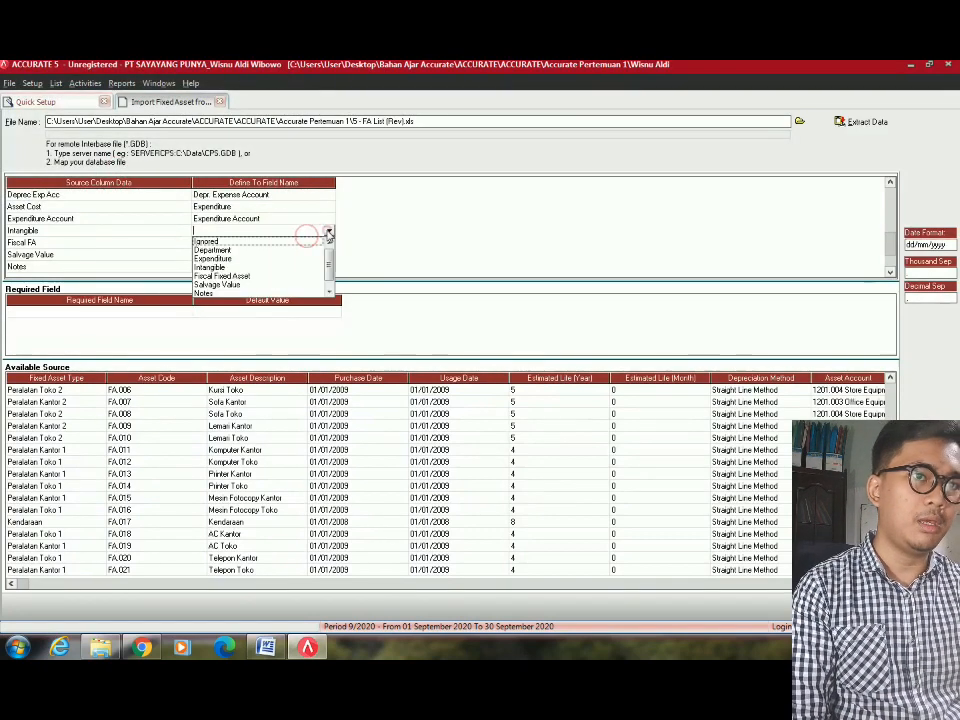
left_click(278, 266)
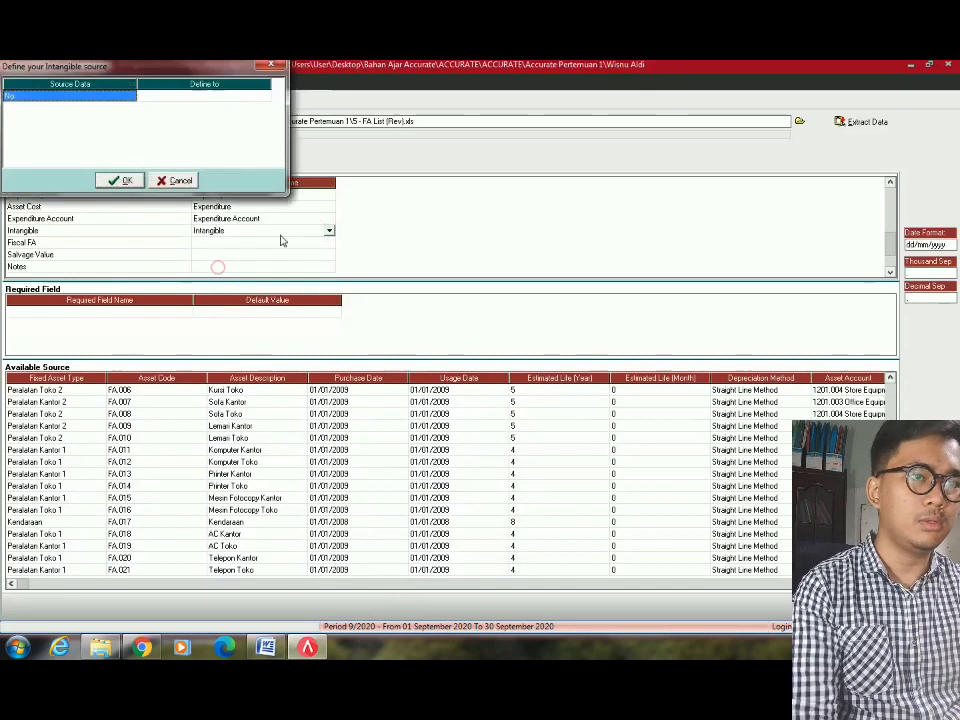
left_click(253, 100)
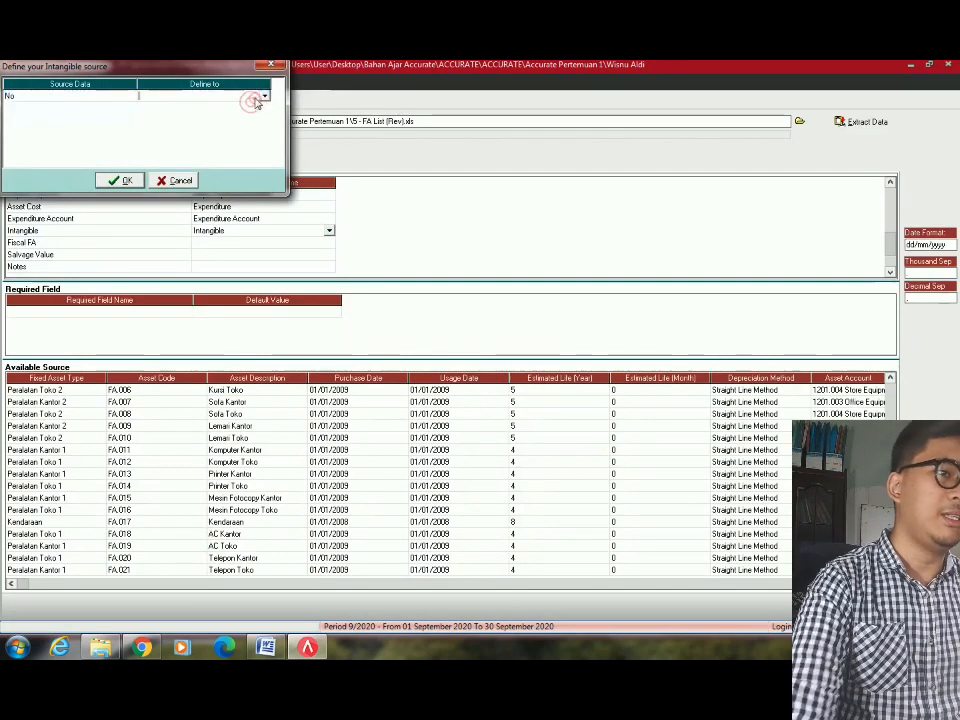
left_click(255, 97)
left_click(264, 96)
left_click(146, 113)
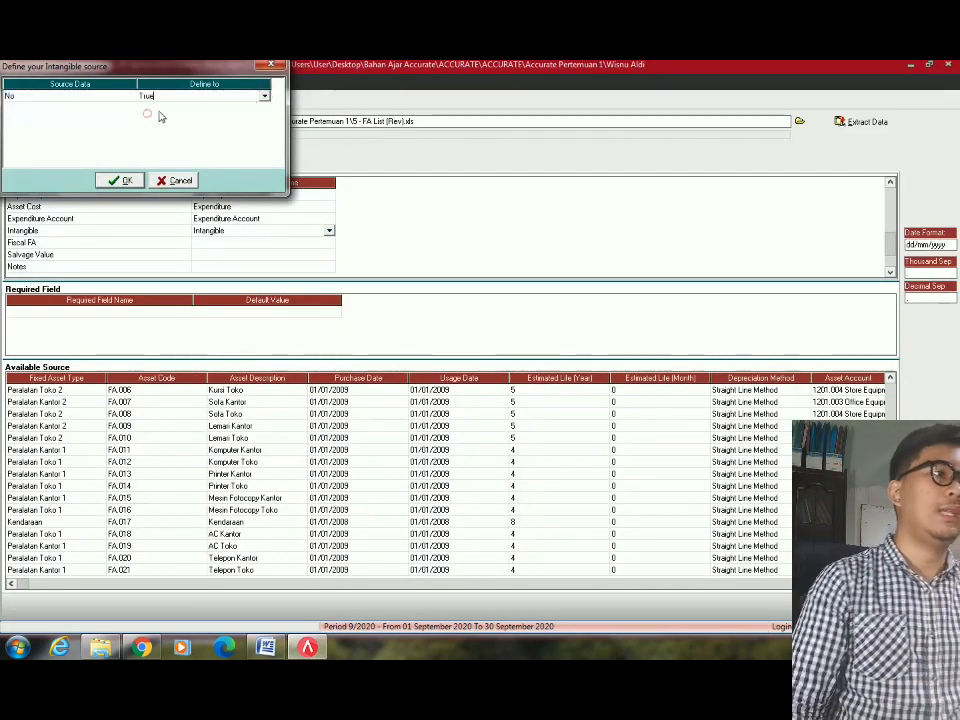
left_click(264, 96)
left_click(206, 107)
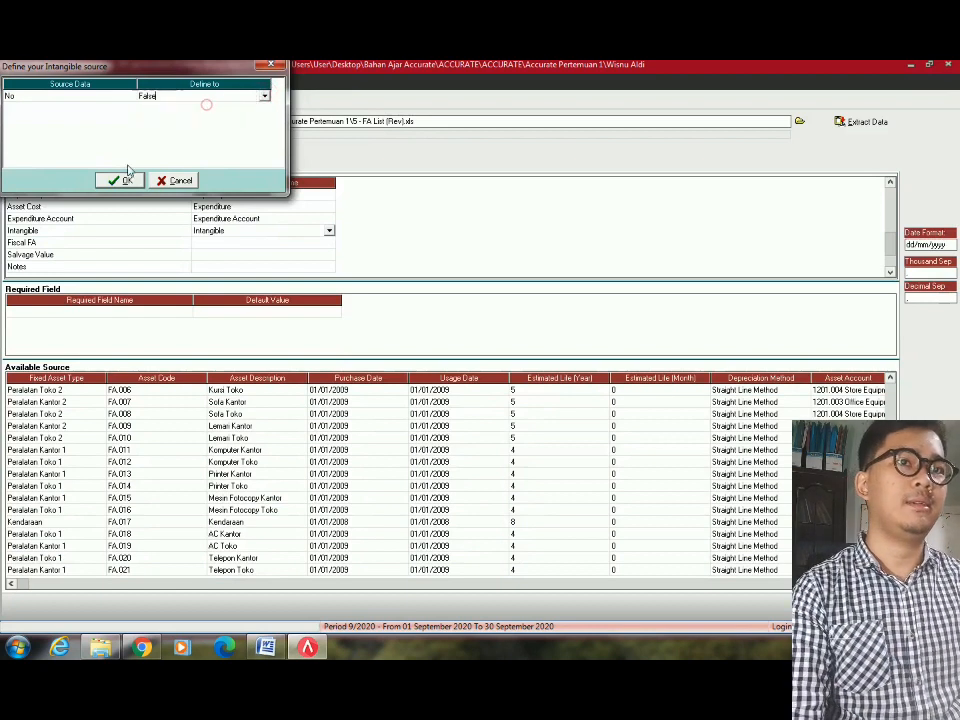
left_click(121, 180)
Map Fiscal FA to Fiscal Fixed Asset with Yes meaning True.
left_click(311, 243)
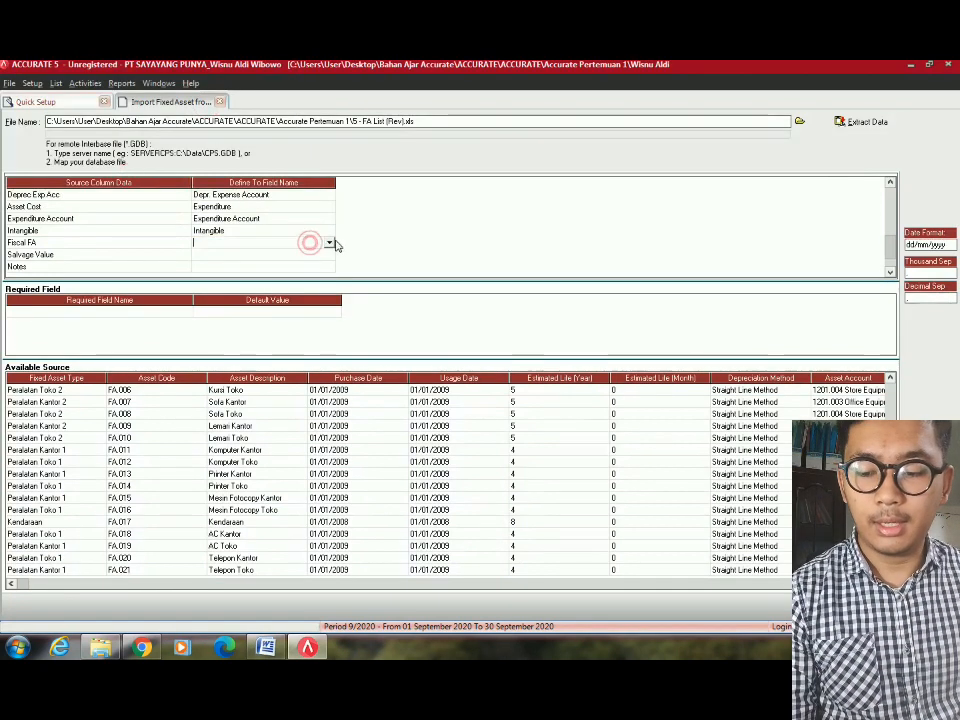
left_click(329, 244)
left_click(222, 279)
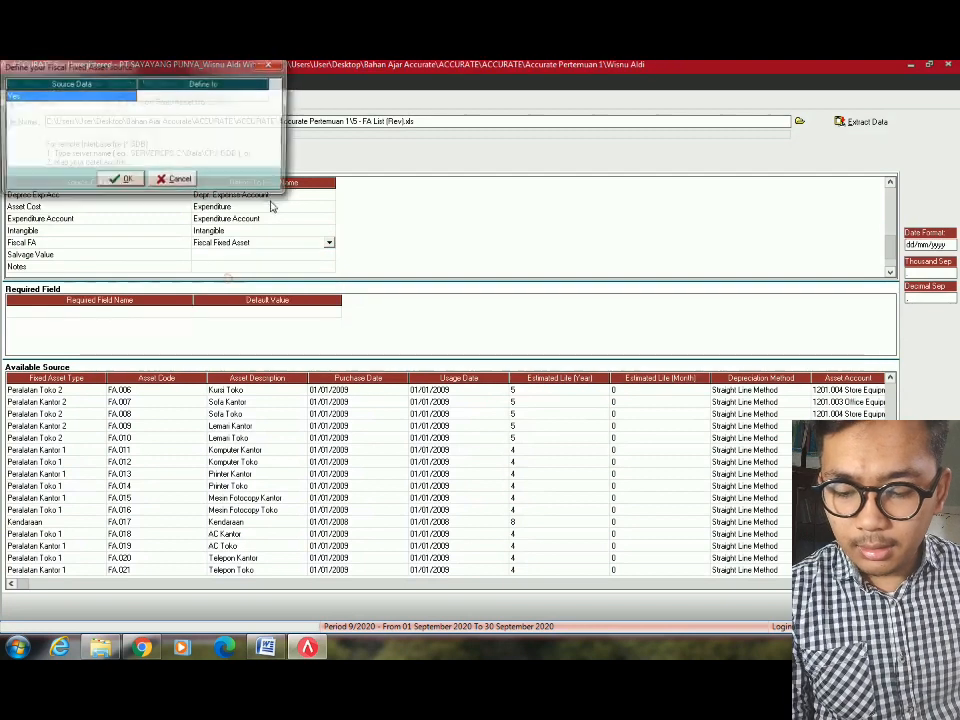
left_click(250, 96)
left_click(264, 96)
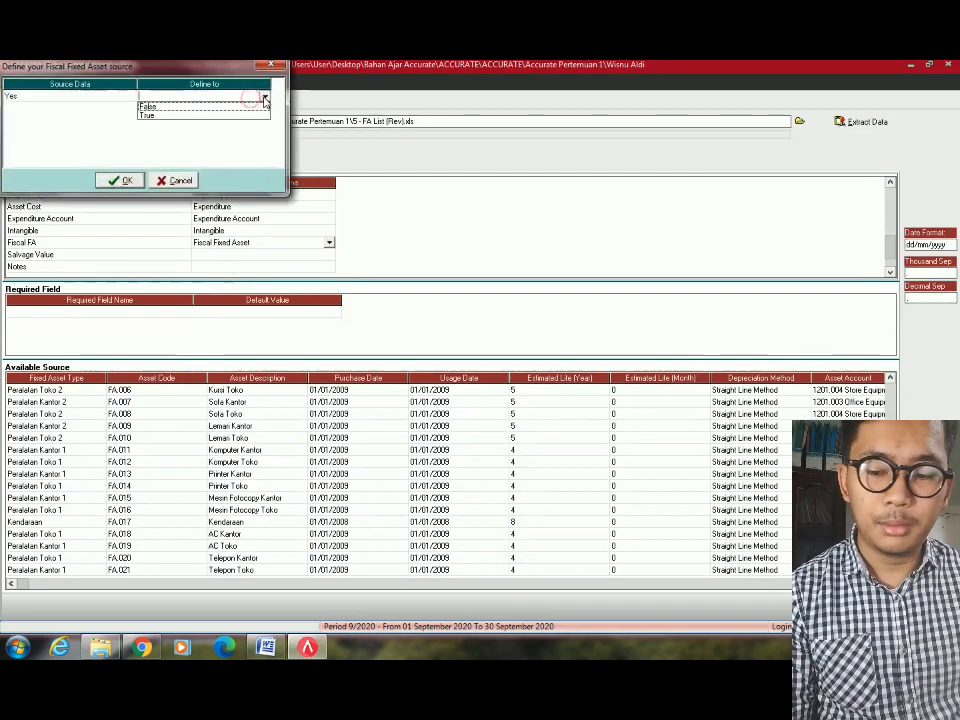
left_click(167, 116)
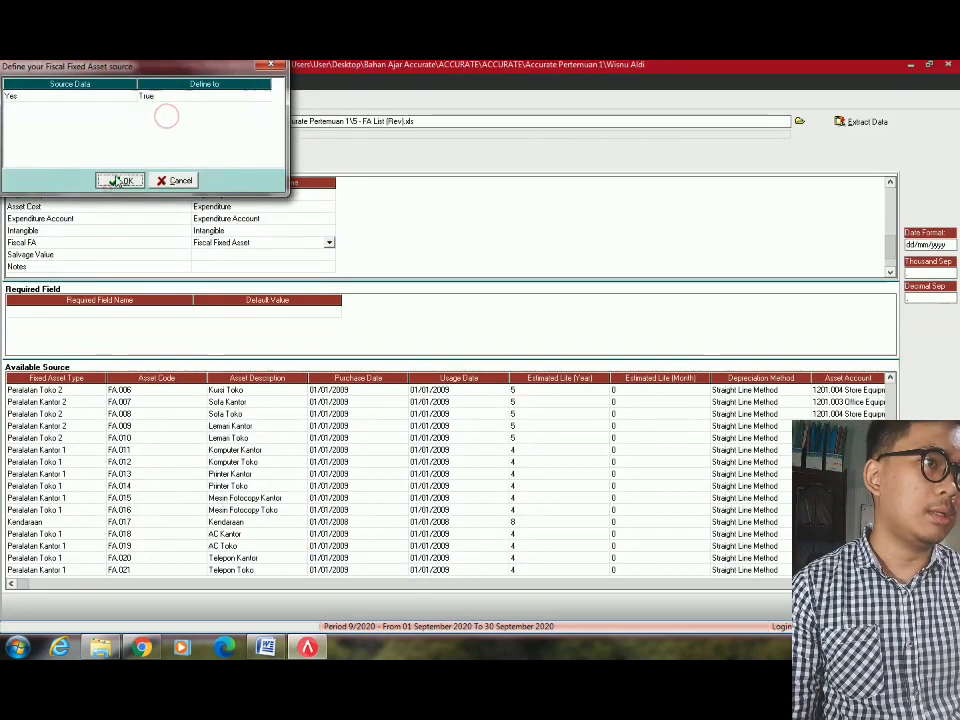
left_click(120, 180)
left_click(308, 255)
Map the Salvage Value column to the Salvage Value field, correcting an accidental Expenditure choice.
left_click(328, 254)
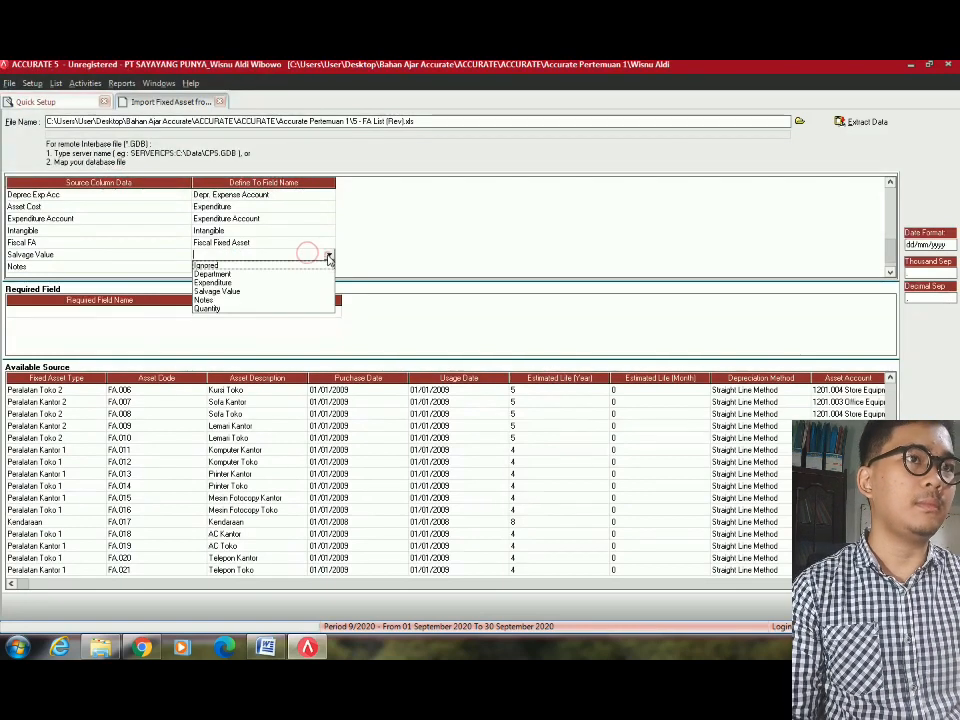
left_click(219, 282)
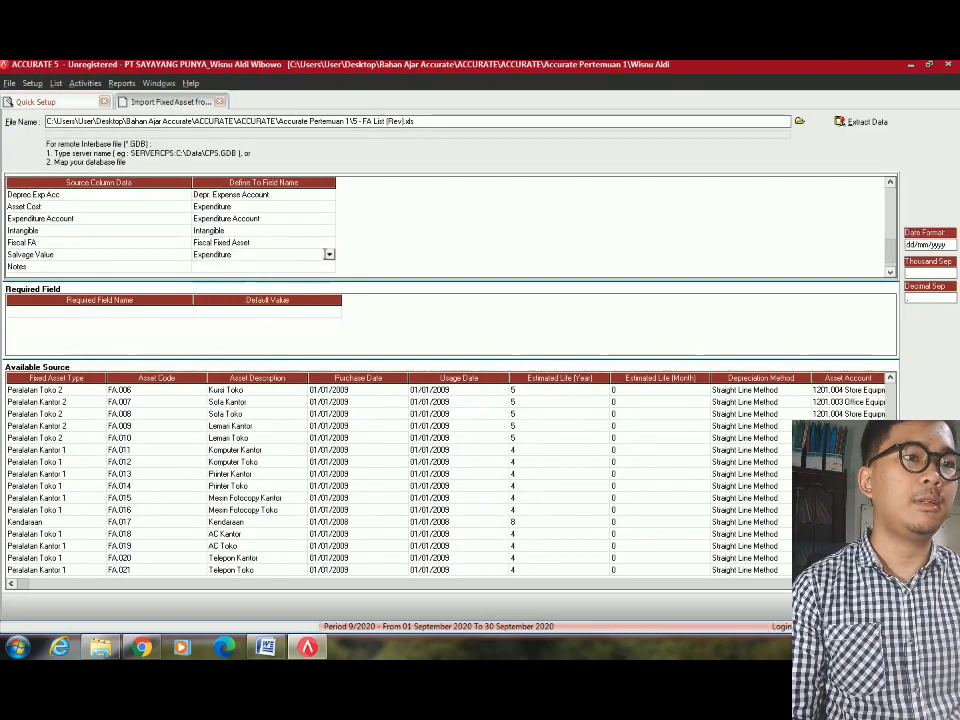
left_click(328, 255)
left_click(218, 291)
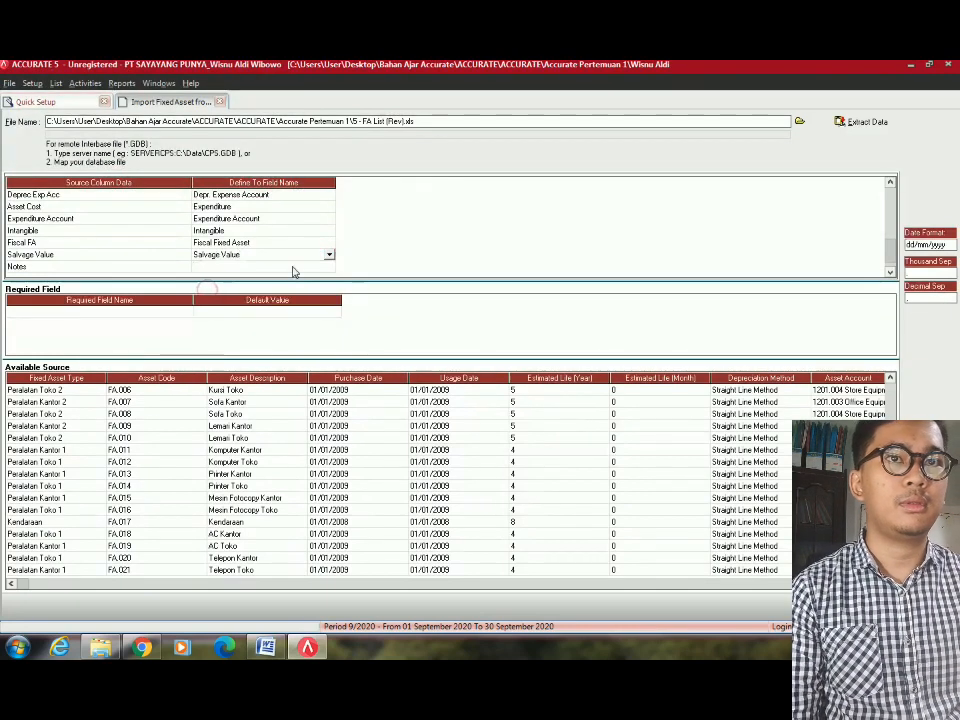
Map the Notes column to the Notes field.
left_click(320, 266)
left_click(328, 266)
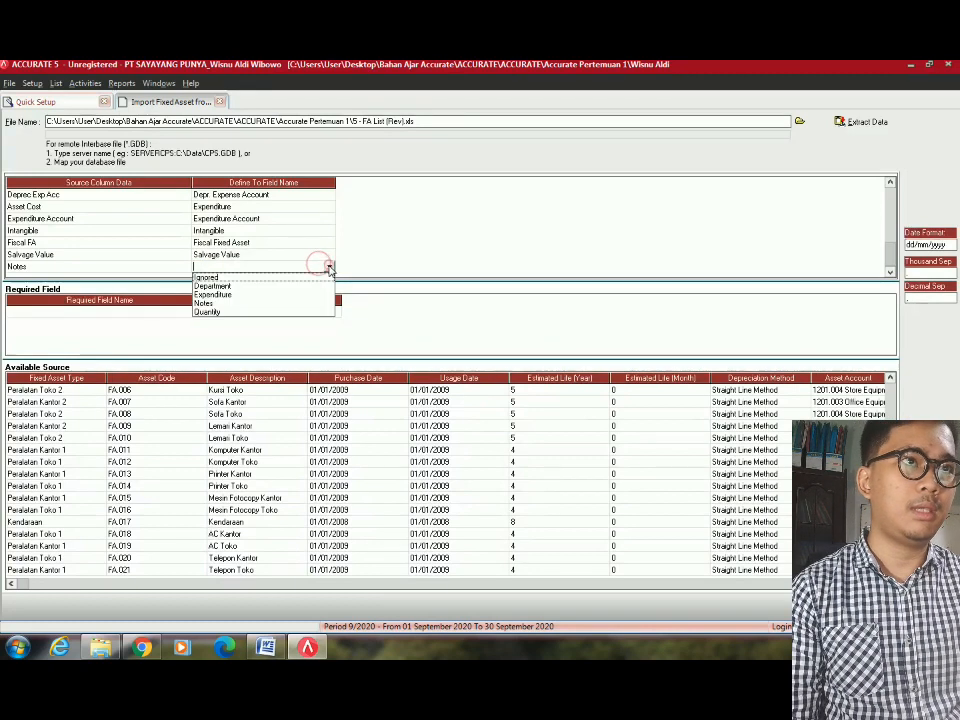
left_click(234, 303)
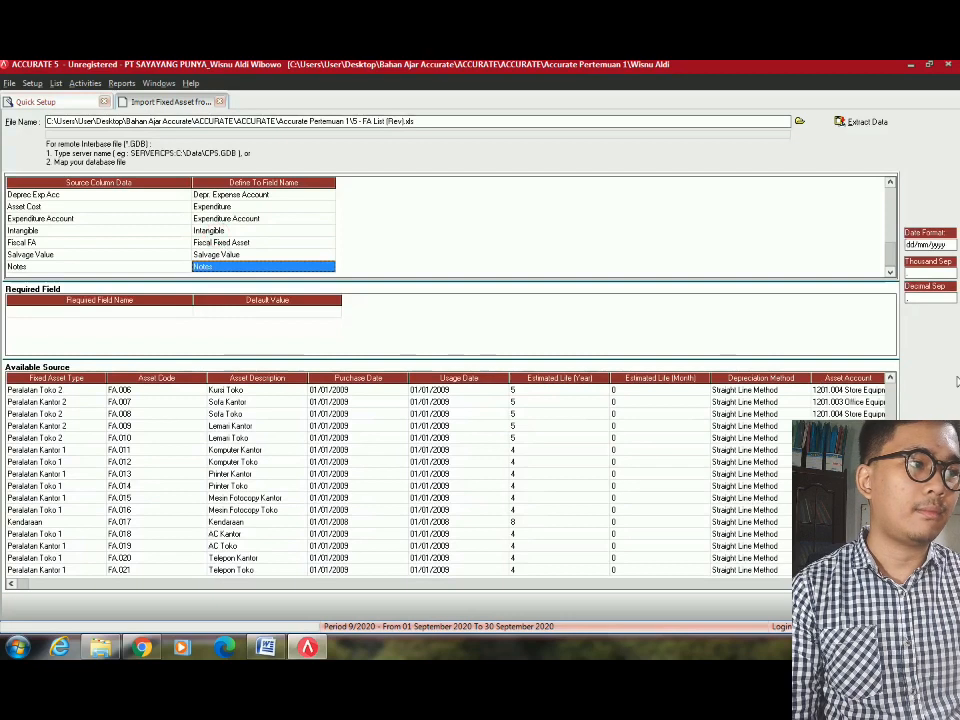
left_click(440, 390)
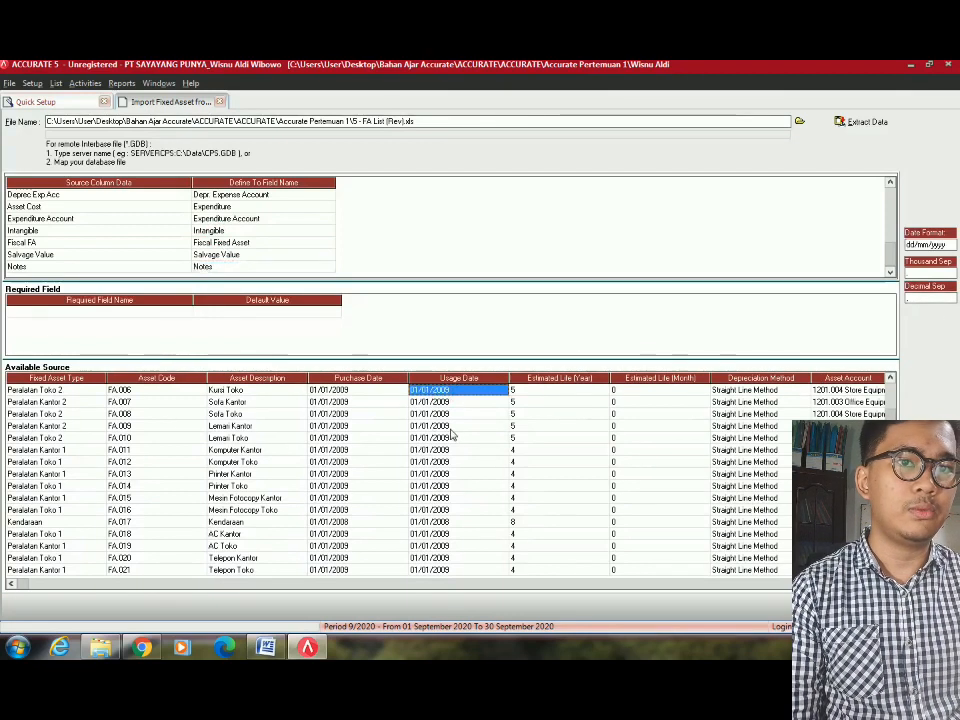
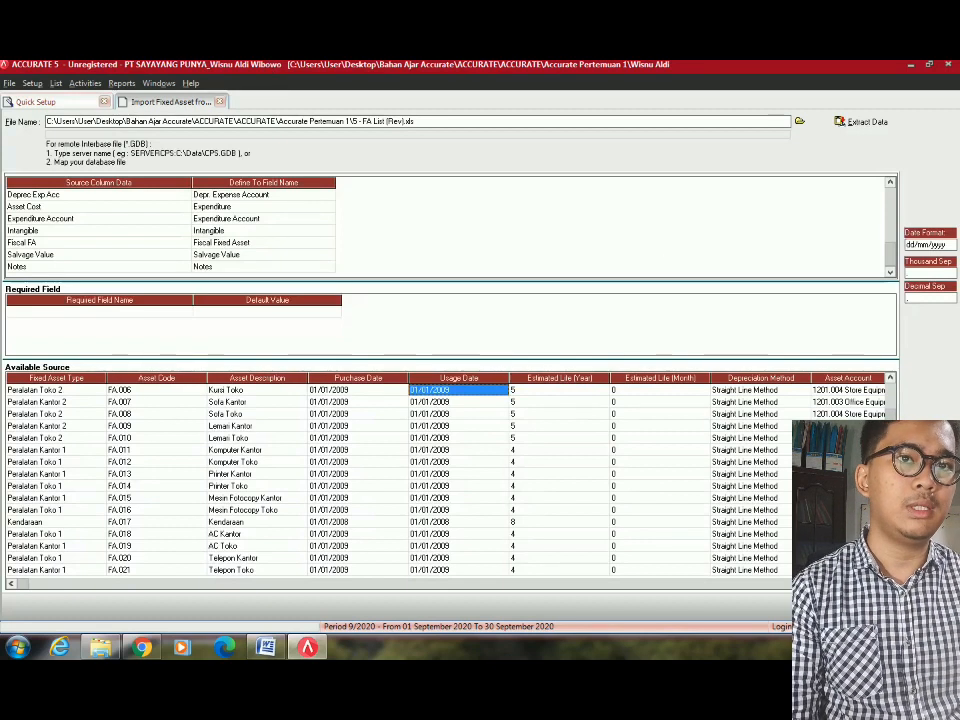
Extract the 21 fixed asset records with 0 failures, then advance to Trial Balance (step 19).
left_click(858, 121)
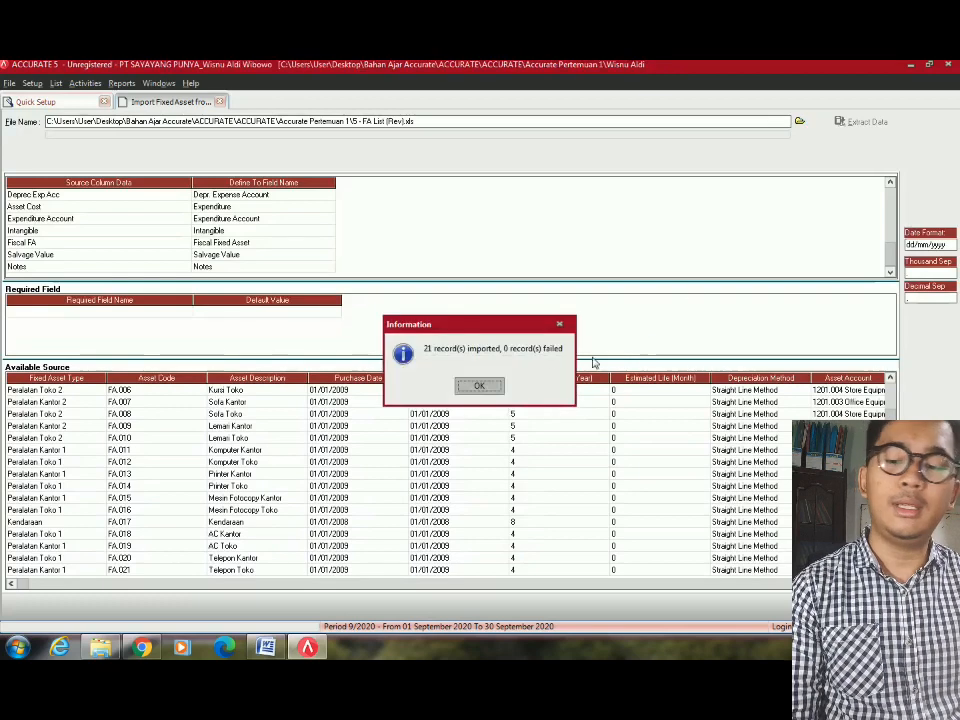
left_click(480, 386)
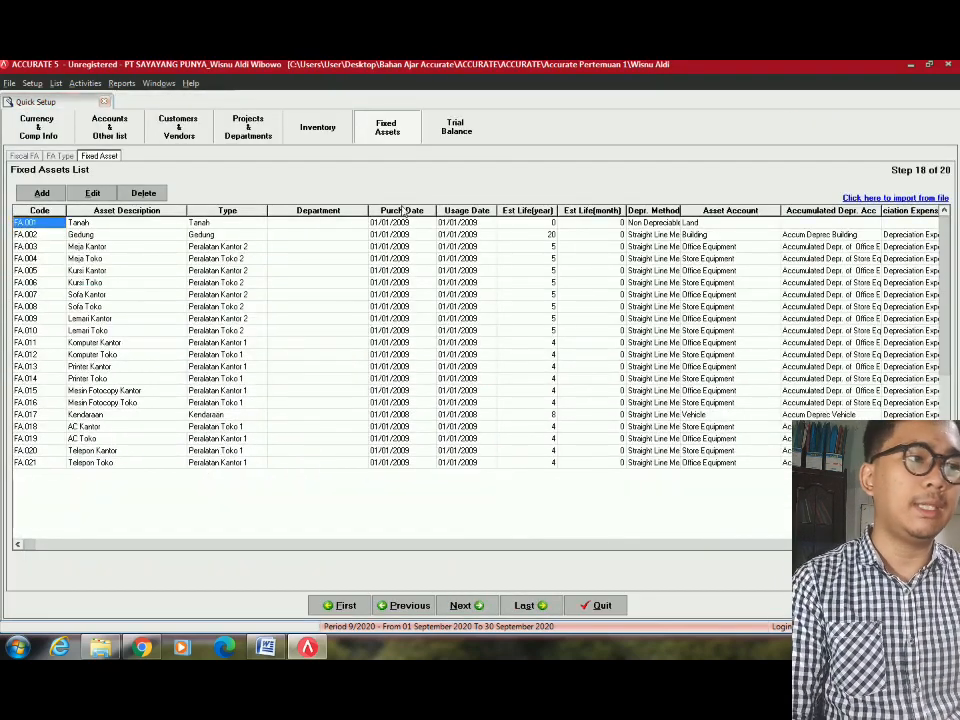
left_click(463, 607)
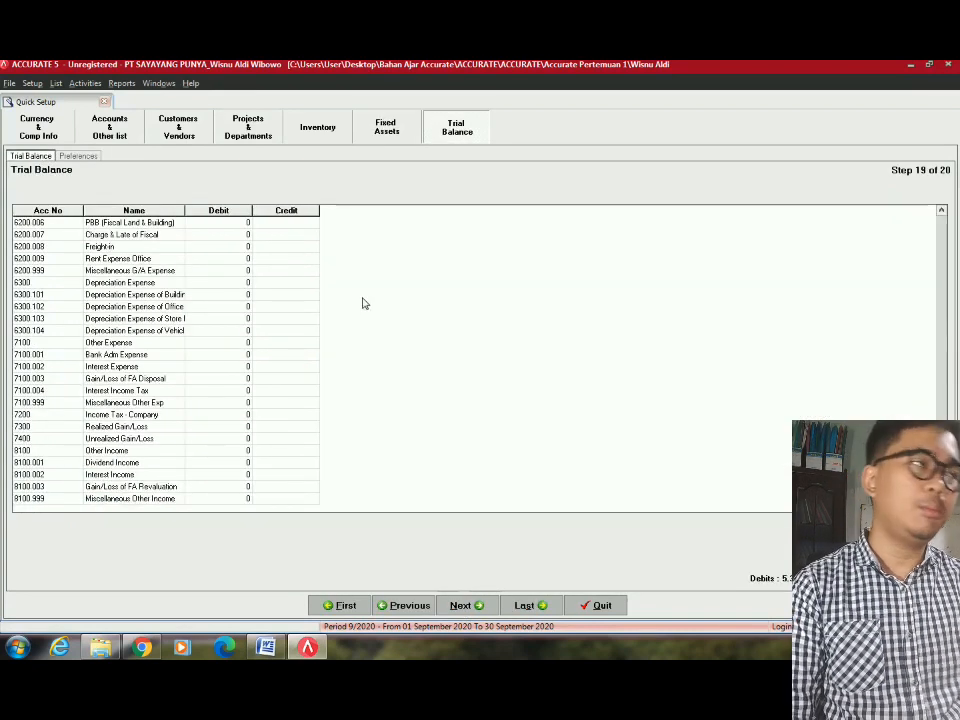
Review the trial balance credits: Retained Earning, 2101.1 Account Payable 356.785.000, and Advance Sales IDR.
left_click(227, 294)
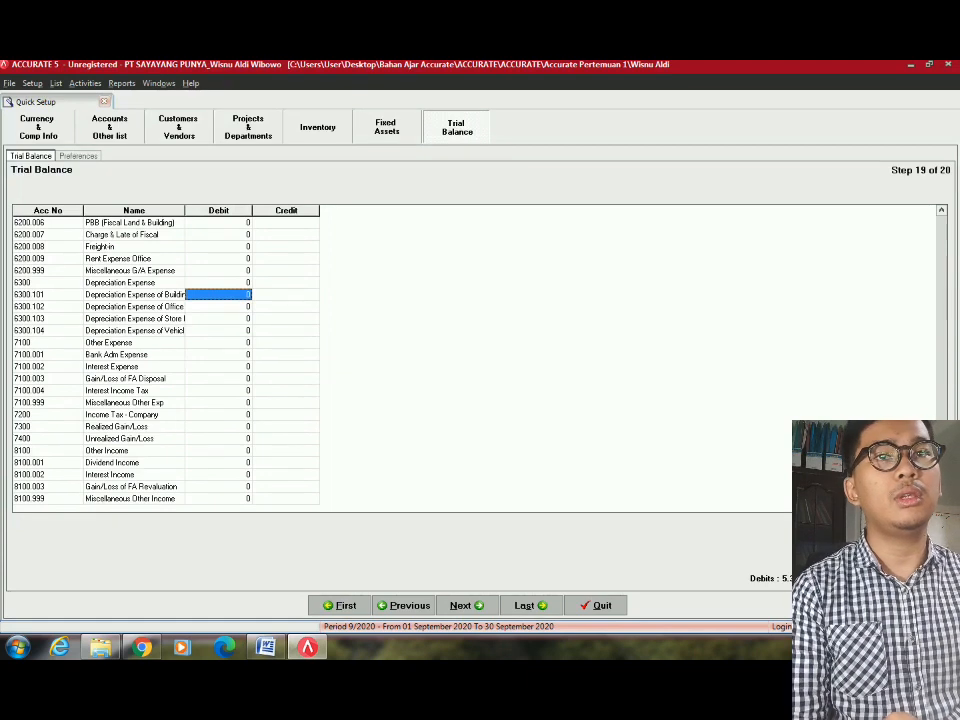
key("Down")
key("Down")
key("Down")
key("Down")
key("Down")
key("Down")
key("Down")
key("Down")
key("Down")
key("Down")
key("Down")
key("Down")
key("Down")
key("Down")
key("Down")
key("Down")
key("Down")
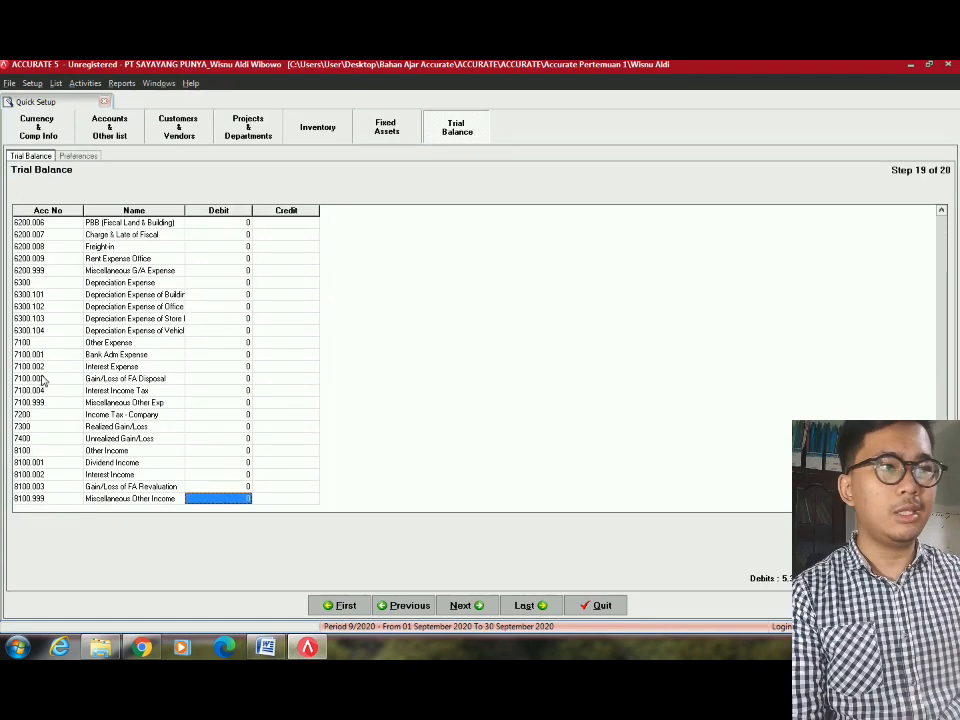
key("Up")
key("Up")
key("Up")
key("Up")
key("Up")
key("Up")
key("Up")
key("Up")
key("Up")
key("Up")
key("Up")
key("Up")
key("Up")
key("Up")
key("Up")
key("Up")
key("Up")
key("Up")
key("Up")
key("Up")
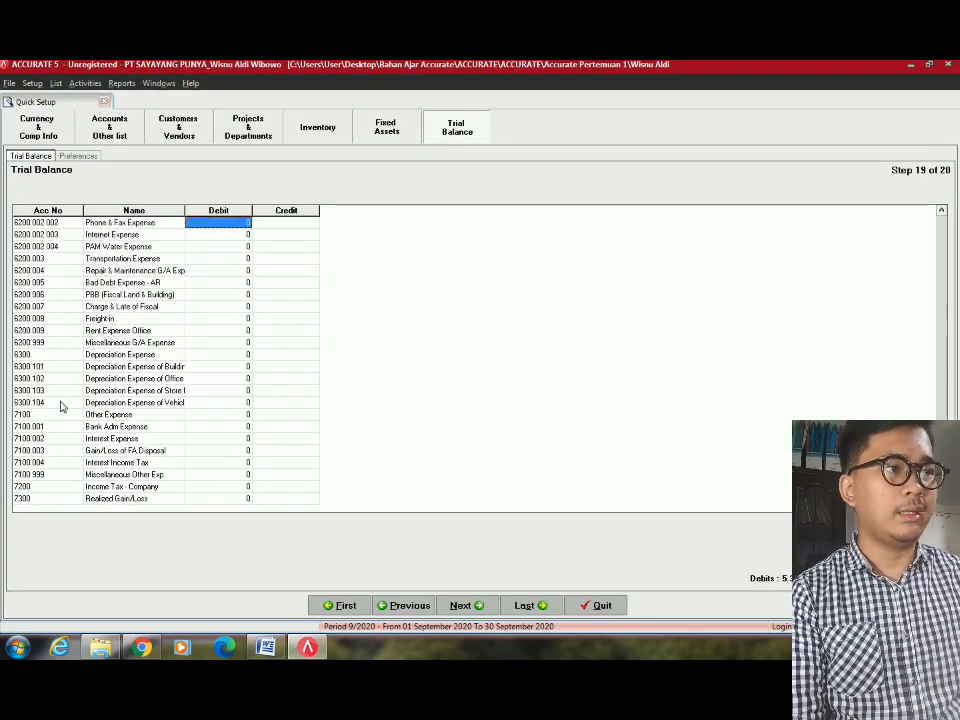
key("Up")
key("Up")
key("Up")
key("Up")
key("Up")
key("Up")
key("Up")
key("Up")
key("Up")
key("Up")
key("Up")
key("Up")
key("Up")
key("Up")
key("Up")
key("Up")
key("Up")
key("Up")
key("Up")
key("Up")
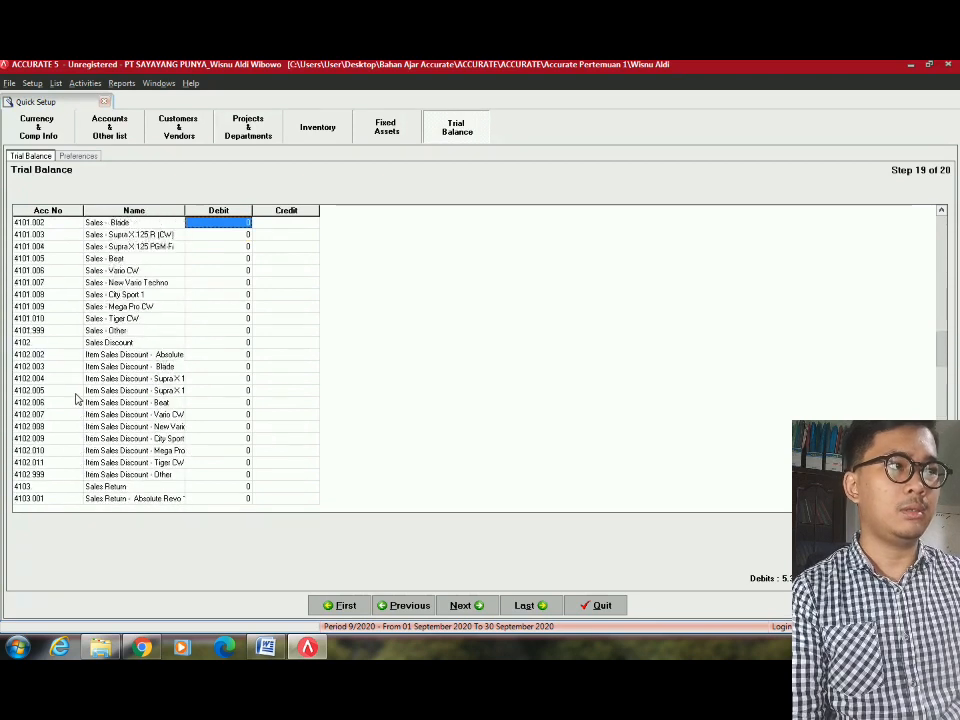
left_click(290, 414)
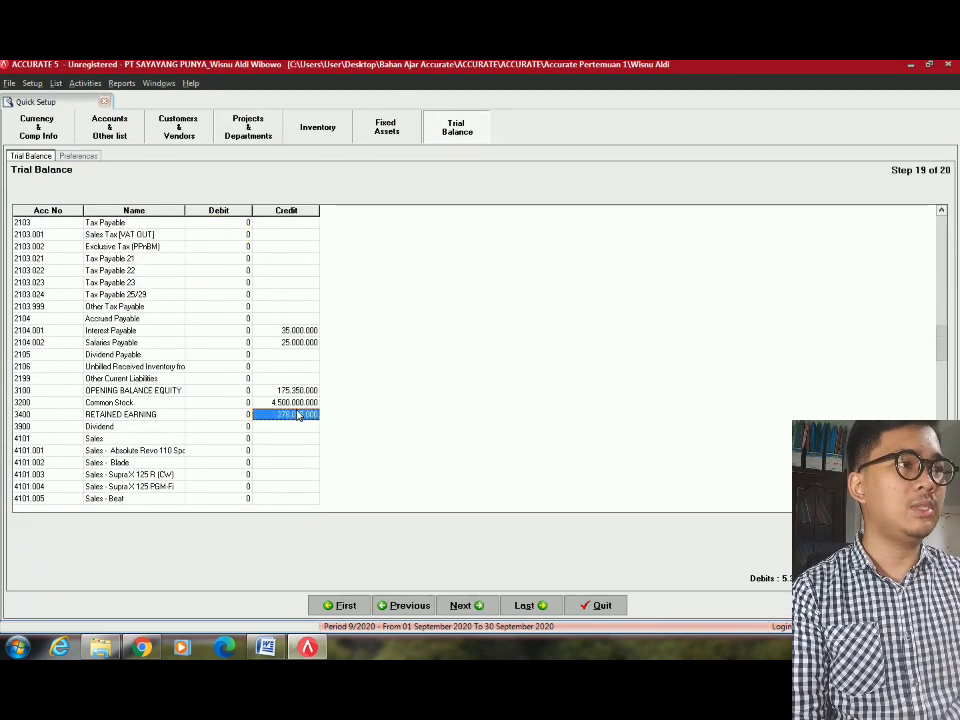
key("Up")
key("Up")
key("Up")
key("Up")
key("Up")
key("Up")
key("Up")
key("Up")
key("Up")
key("Up")
key("Up")
key("Up")
key("Up")
key("Up")
key("Up")
key("Up")
key("Up")
key("Up")
key("Up")
key("Up")
key("Up")
key("Up")
key("Up")
key("Up")
key("Up")
key("Up")
key("Up")
key("Up")
key("Up")
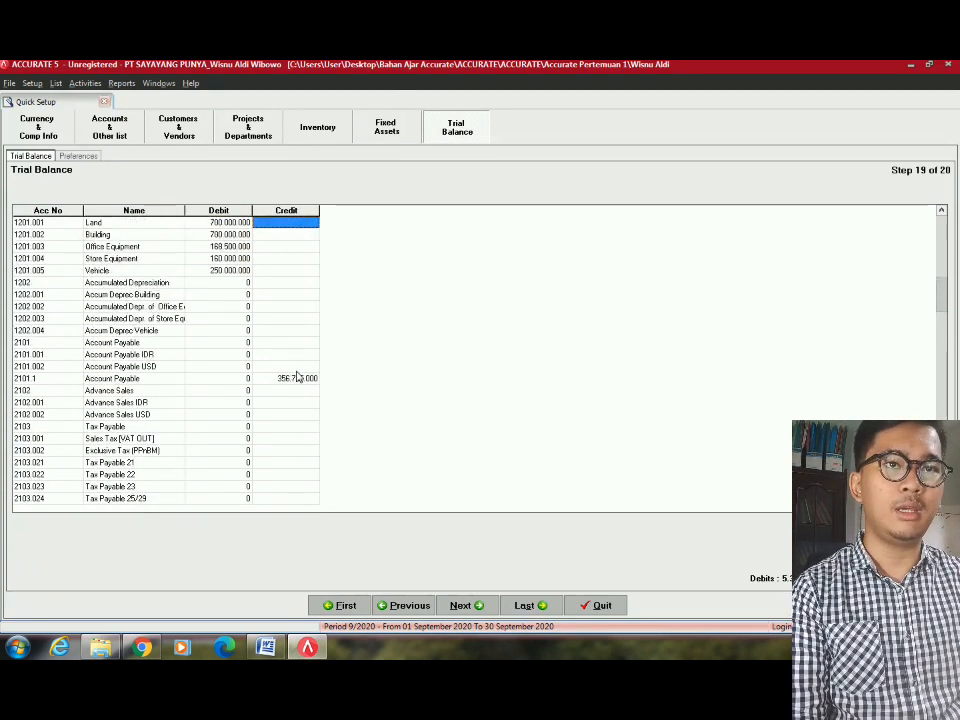
left_click(276, 368)
left_click(279, 380)
key("Up")
key("Up")
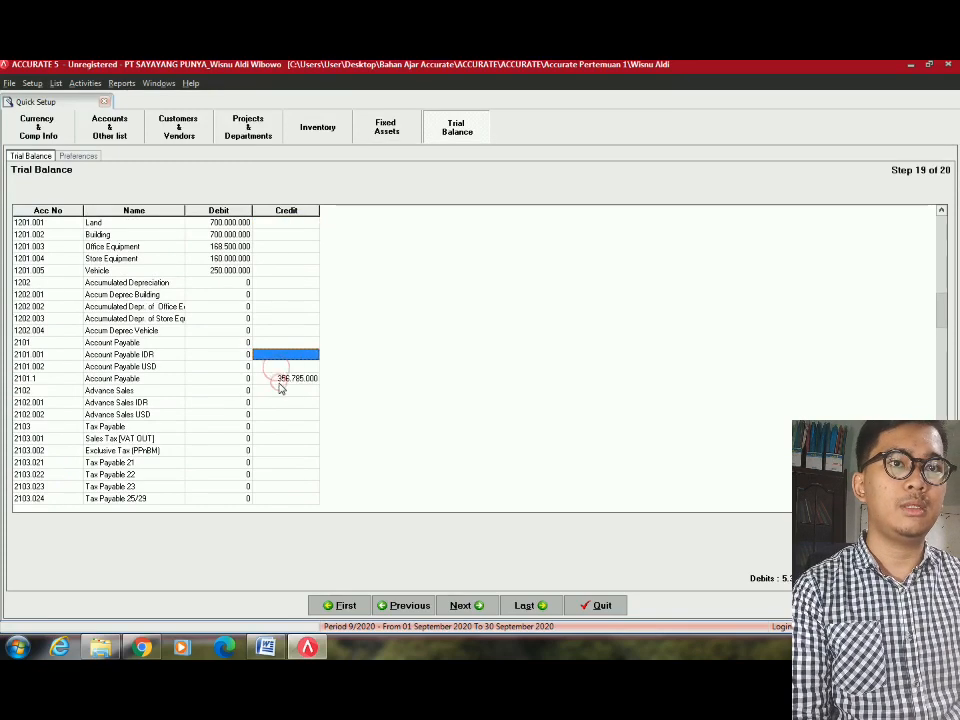
left_click(283, 378)
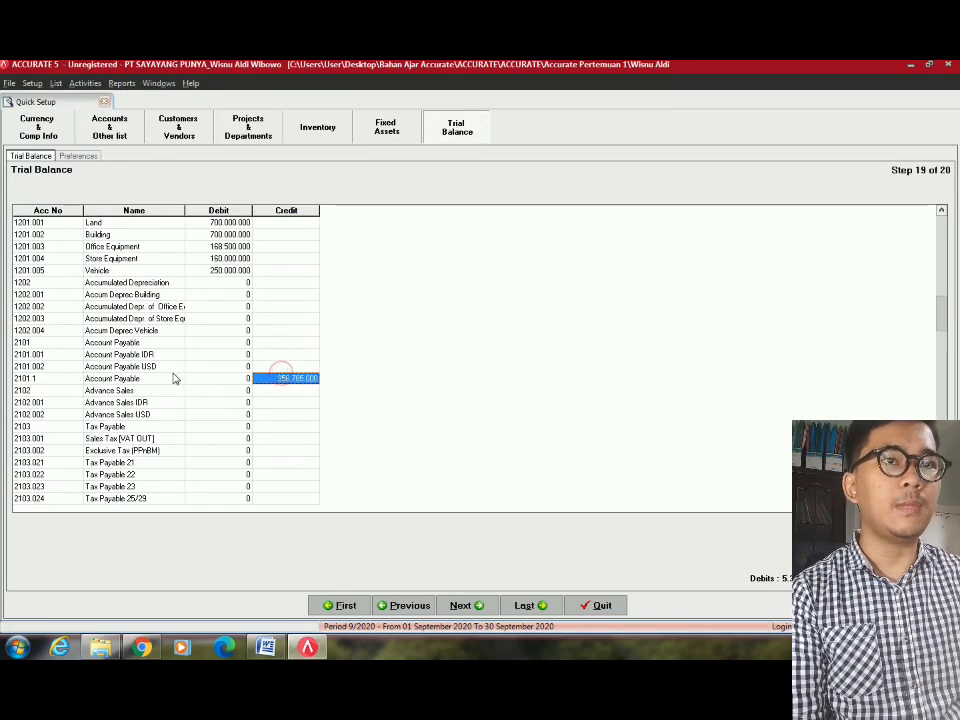
left_click(170, 380)
left_click(293, 383)
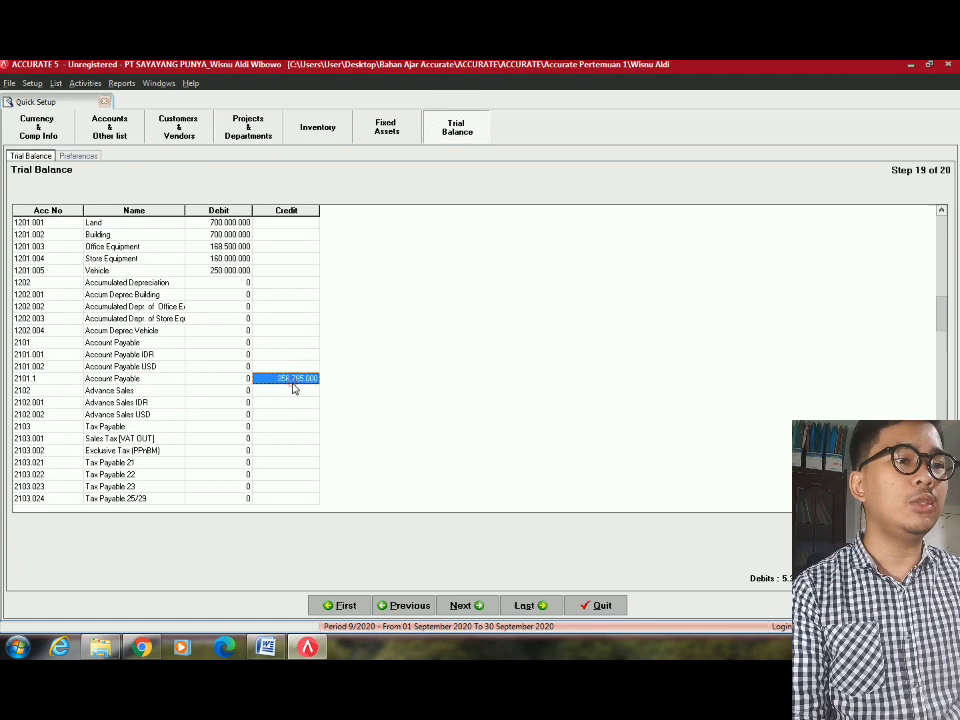
left_click(176, 401)
Verify asset debits (Land 700.000.000, Office Equipment 168.500.000, Vehicle), then continue to Company Preferences.
left_click(234, 274)
scroll(223, 300, "up", 8)
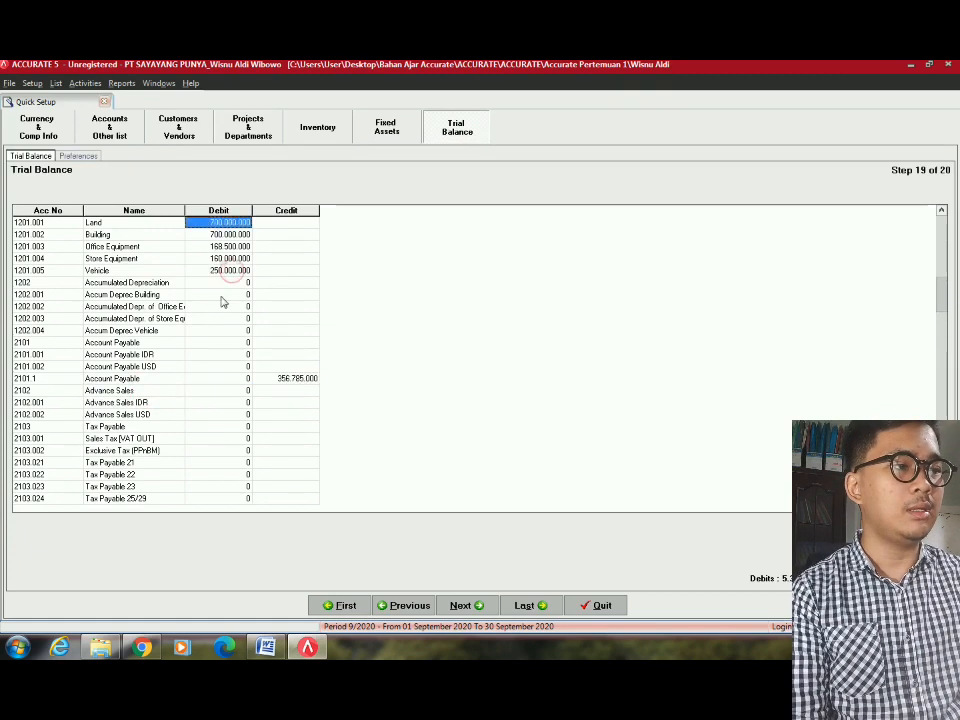
left_click(233, 272)
left_click(218, 294)
left_click(228, 271)
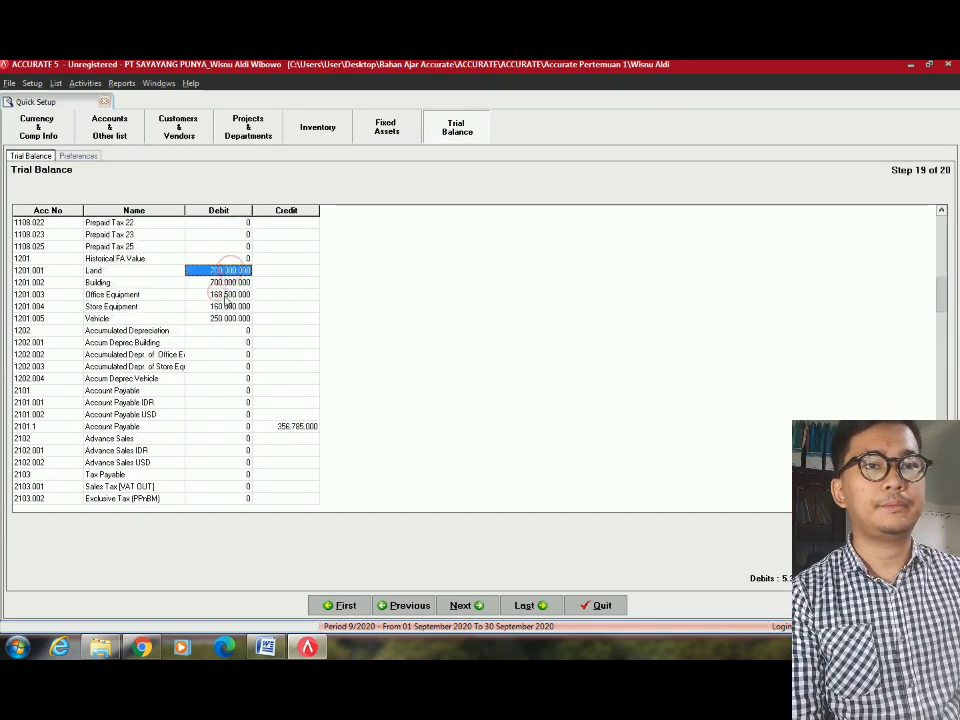
left_click(226, 297)
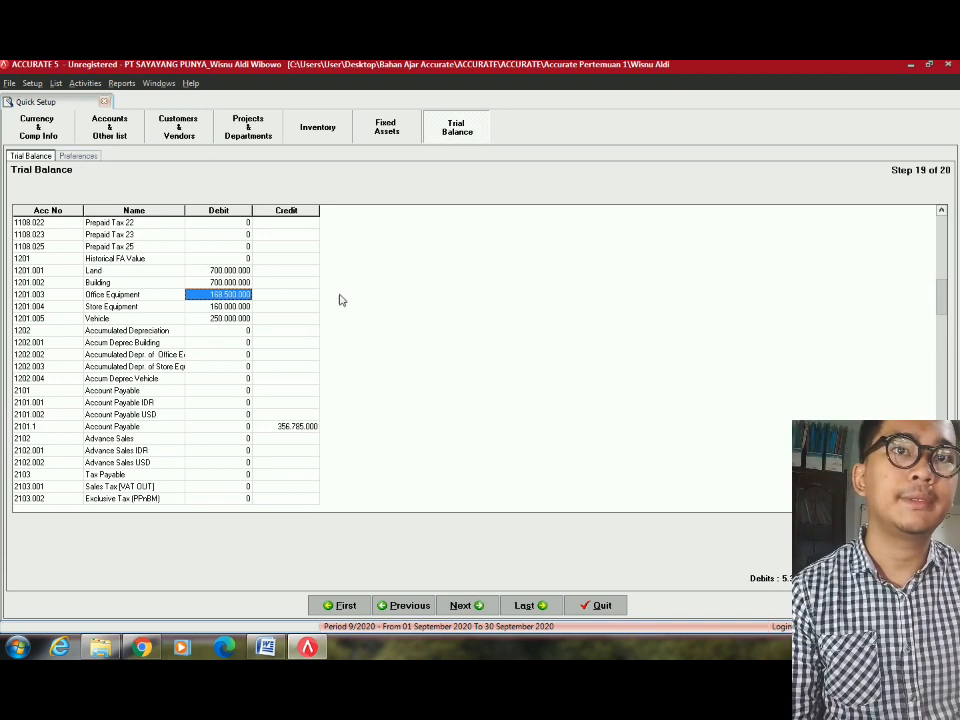
key("Up")
key("Up")
key("Up")
key("Up")
key("Up")
key("Up")
key("Up")
key("Up")
key("Up")
key("Up")
key("Up")
key("Up")
key("Up")
key("Up")
key("Up")
key("Up")
key("Up")
key("Up")
key("Up")
key("Up")
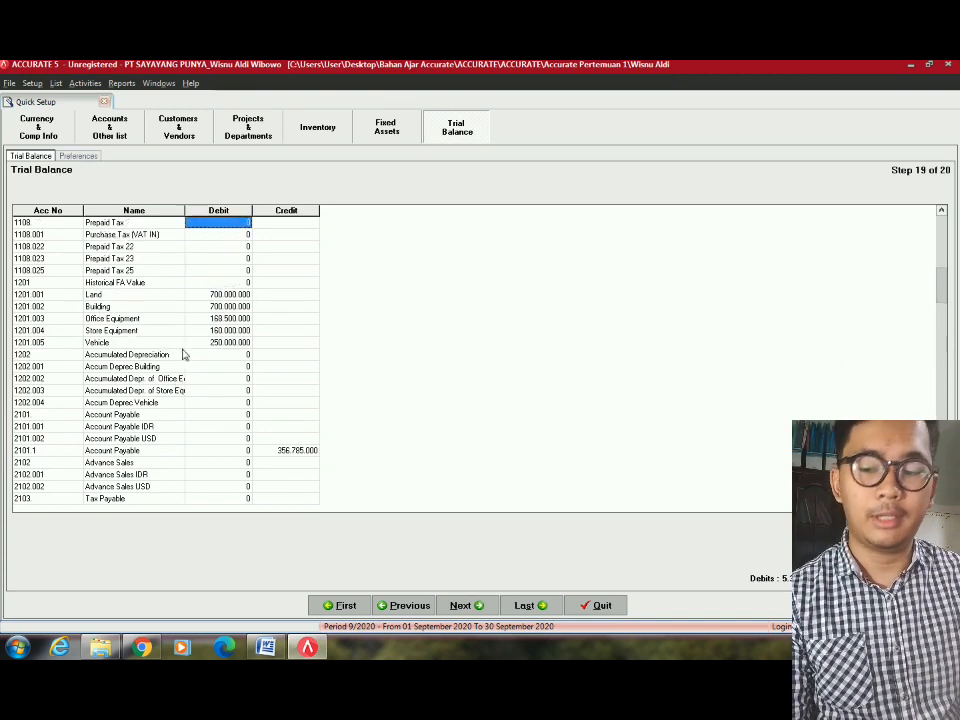
key("Up")
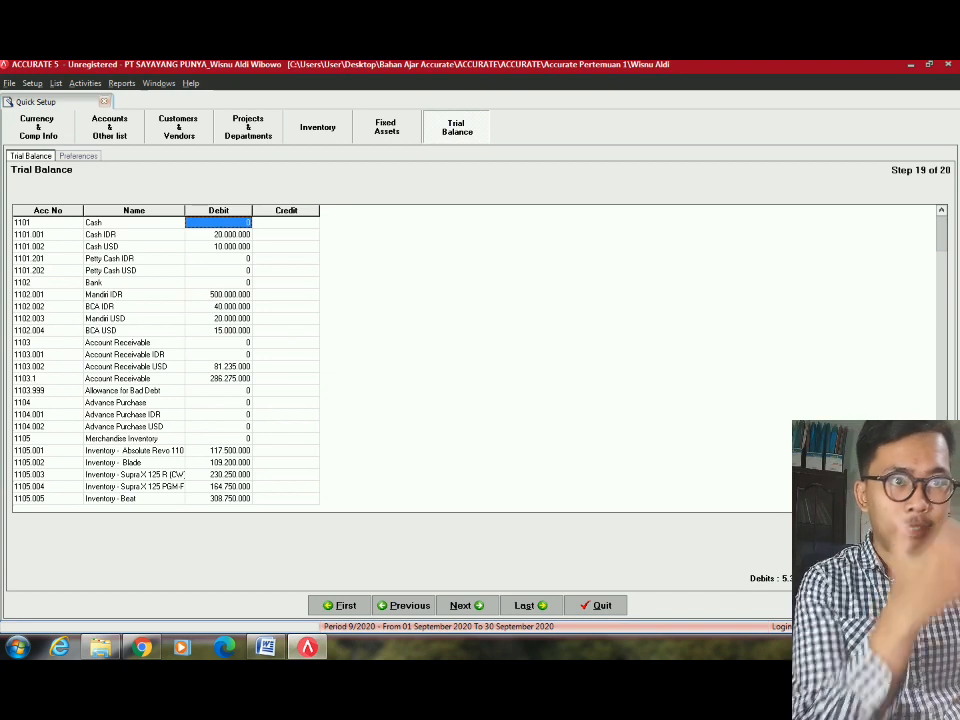
left_click(460, 606)
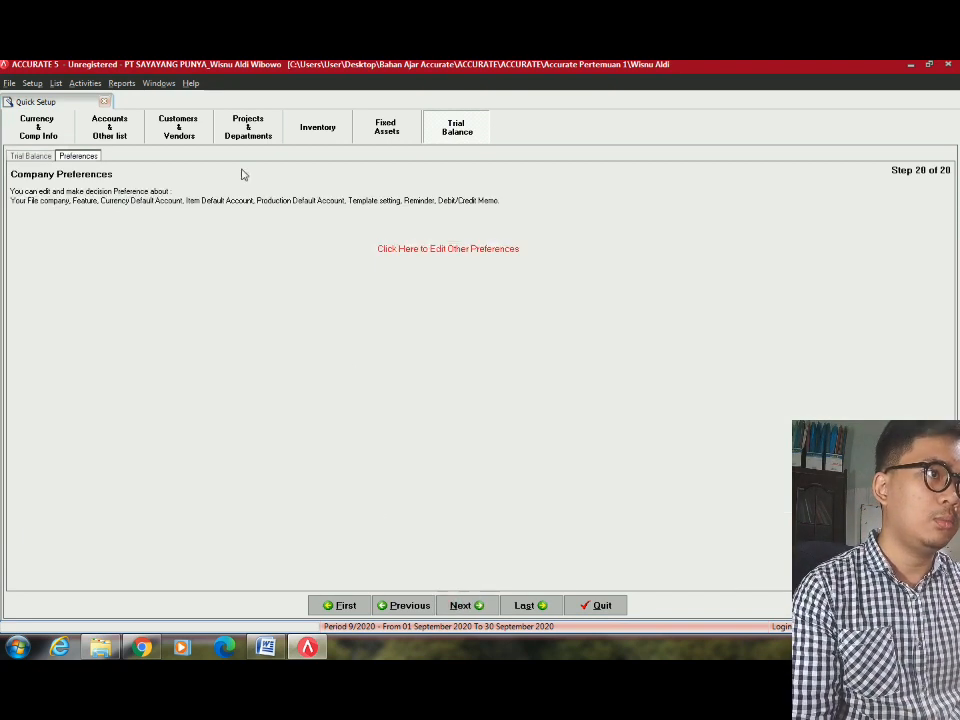
Complete the Company Preferences step (20 of 20) and close the wizard from the Congratulations screen.
left_click(466, 606)
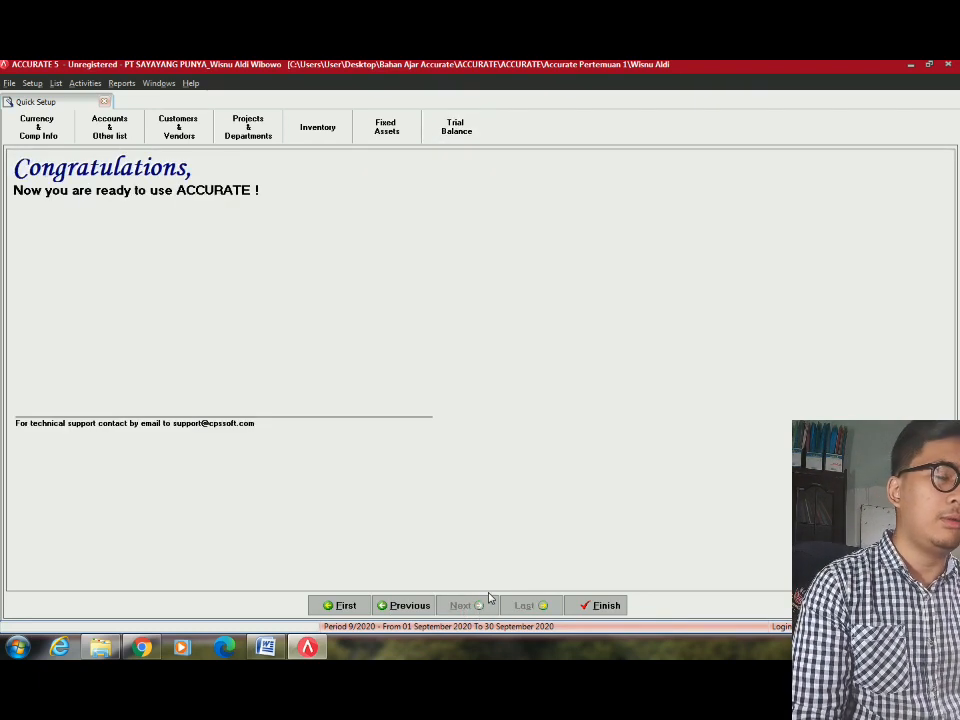
left_click(605, 606)
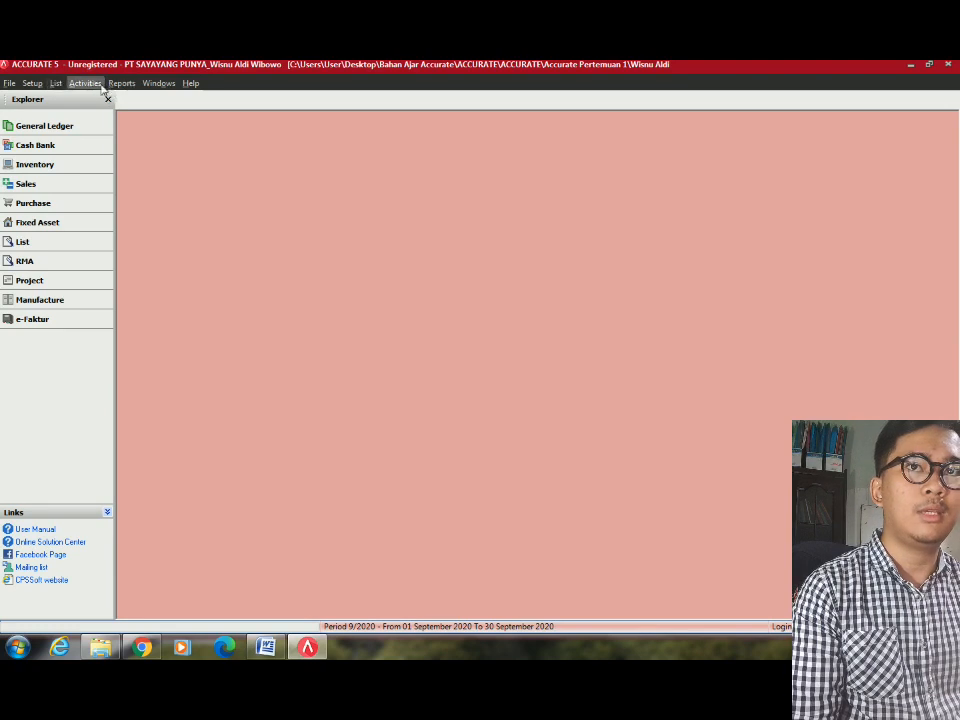
Run Period End for December 2009 with IDR at 1 and USD at 10.000, acknowledging completion.
left_click(97, 86)
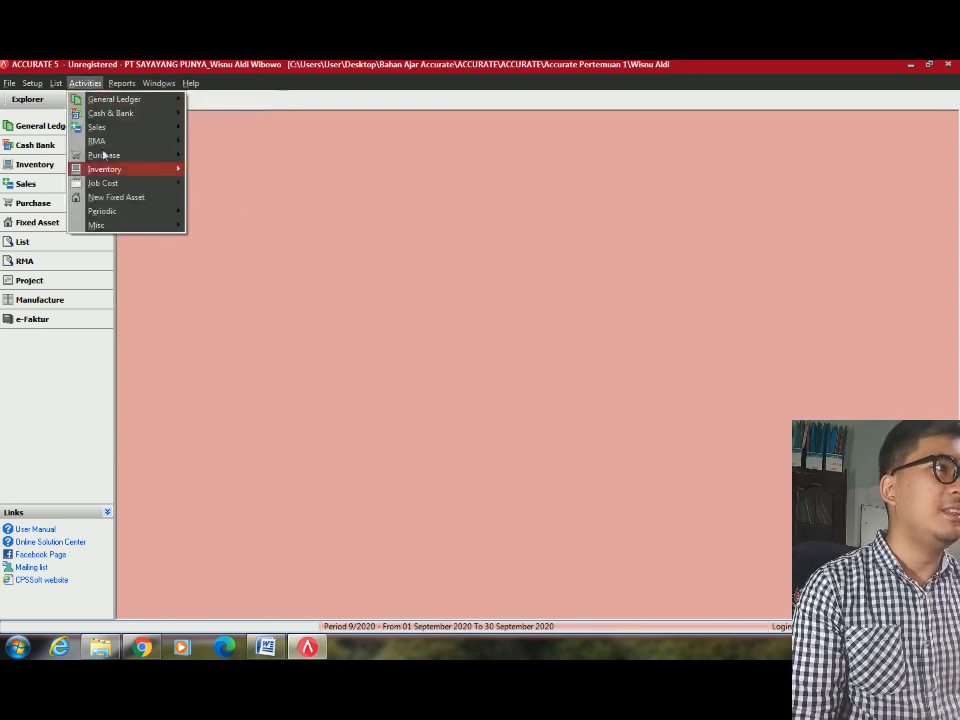
mouse_move(175, 211)
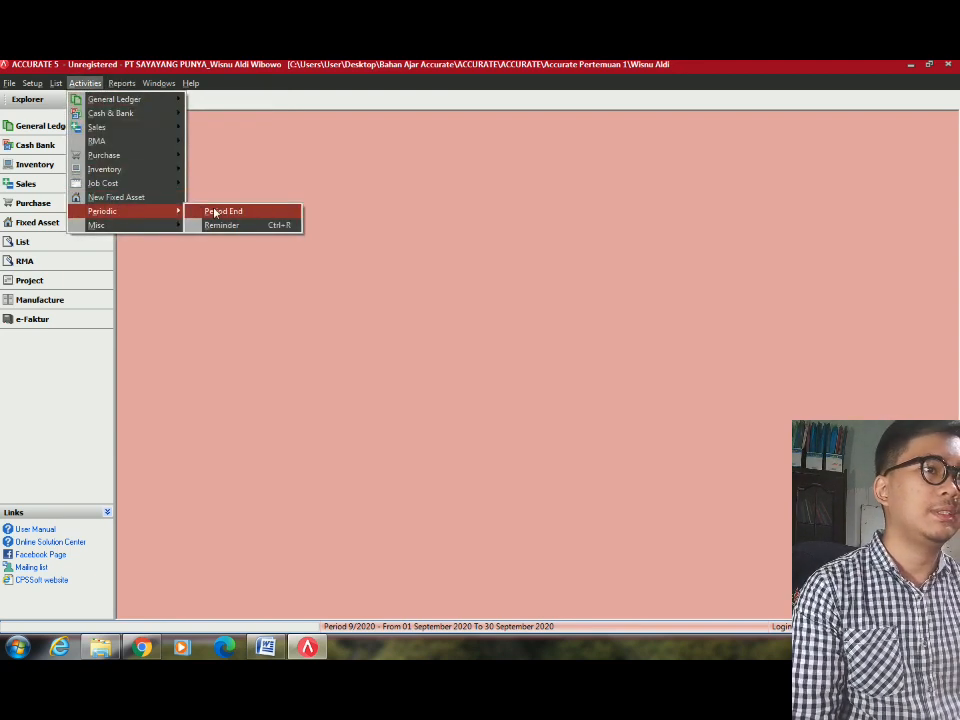
left_click(213, 212)
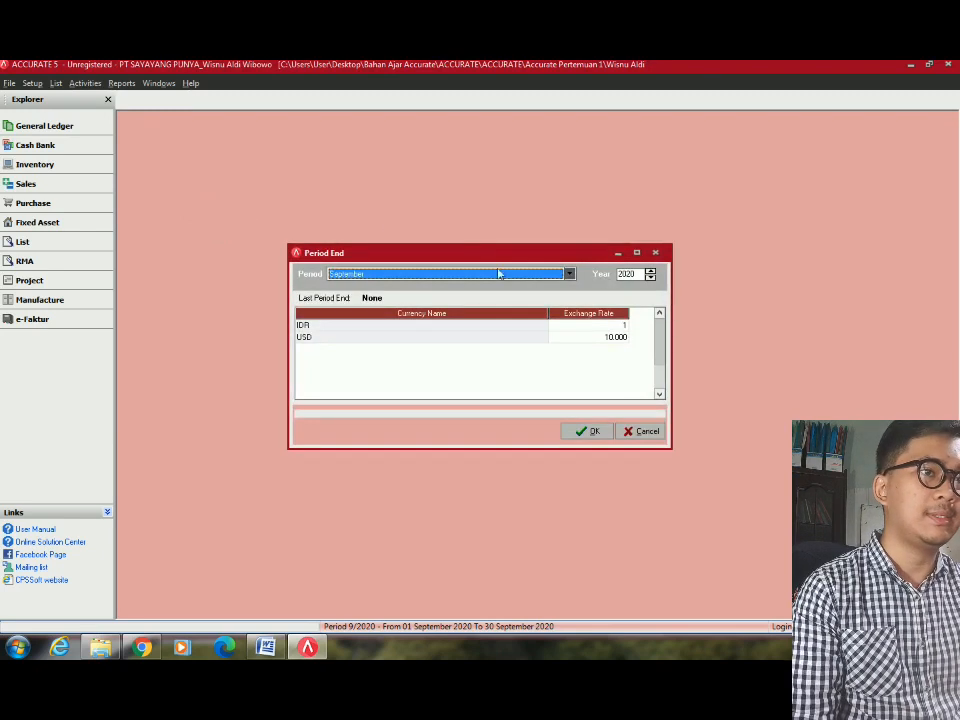
left_click(538, 278)
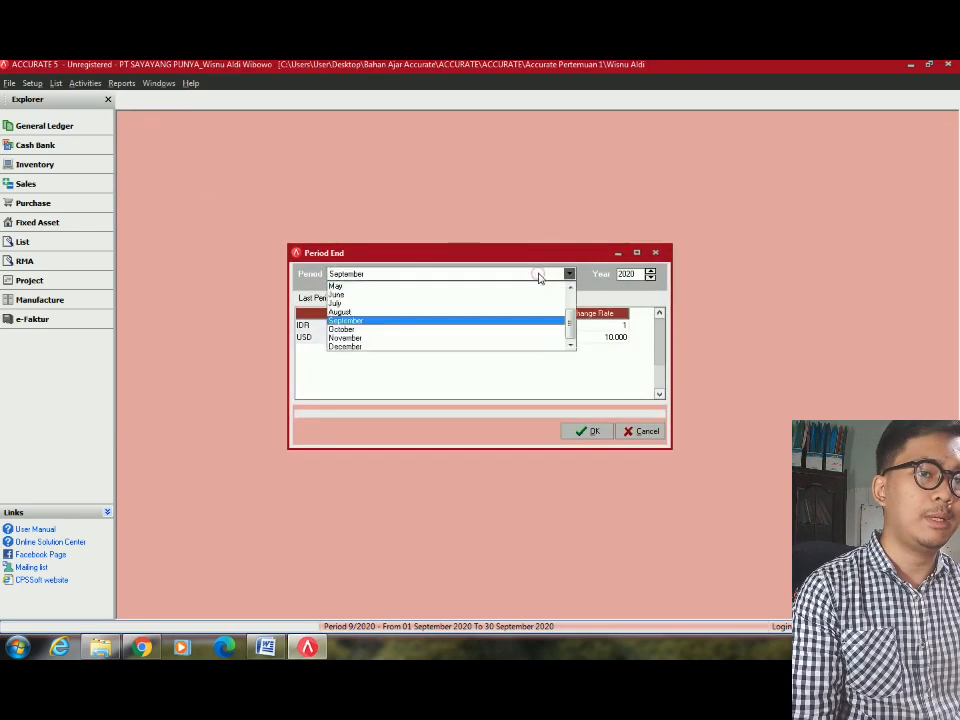
left_click(387, 345)
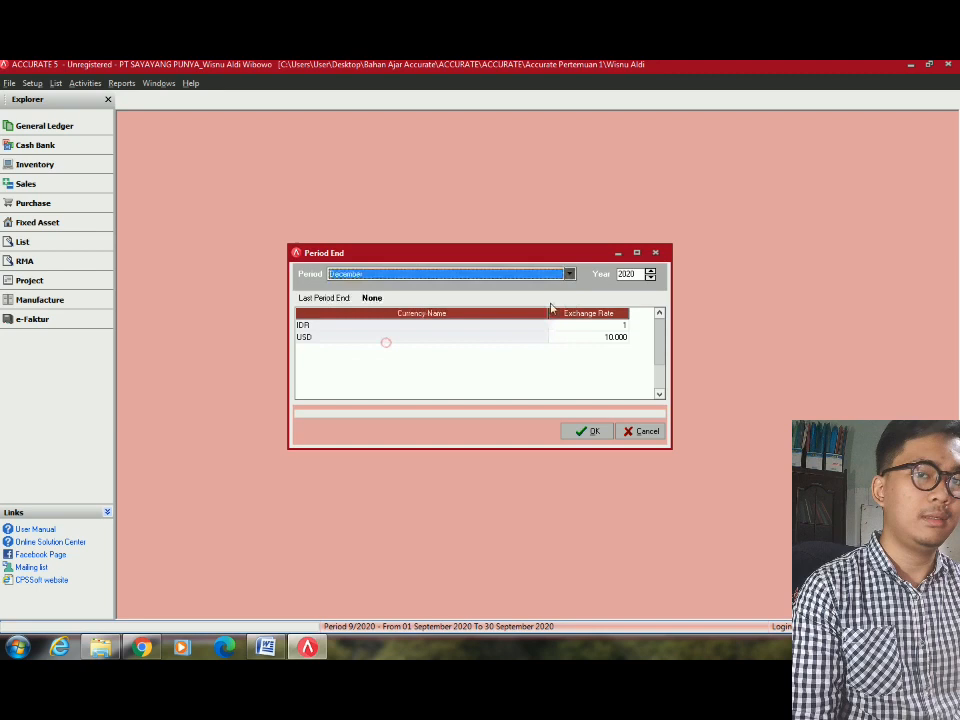
left_click(630, 274)
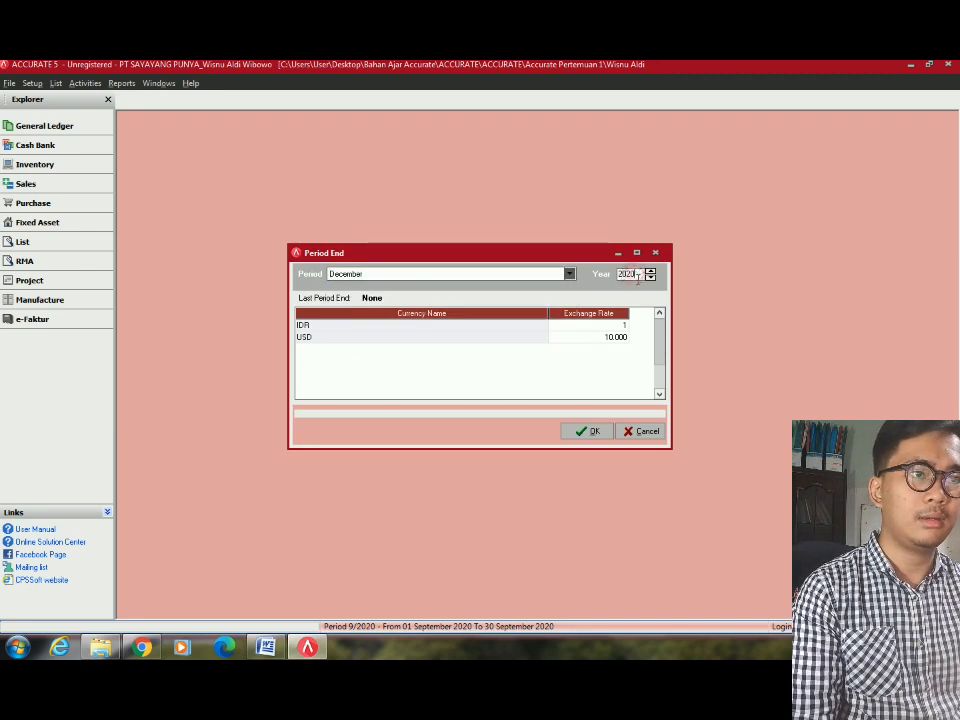
type("20")
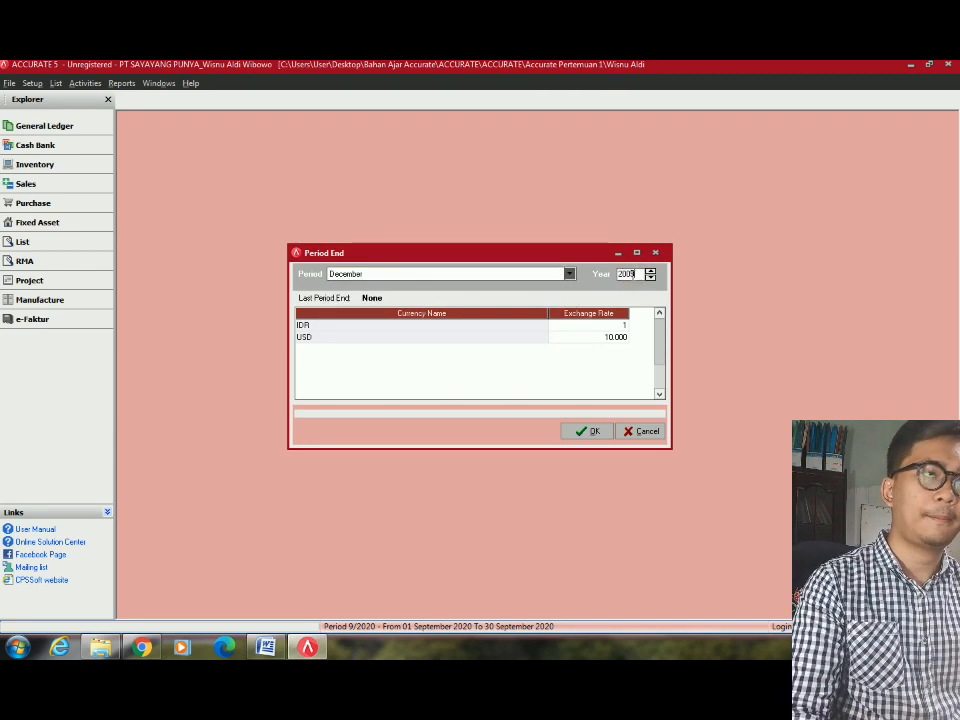
left_click(590, 337)
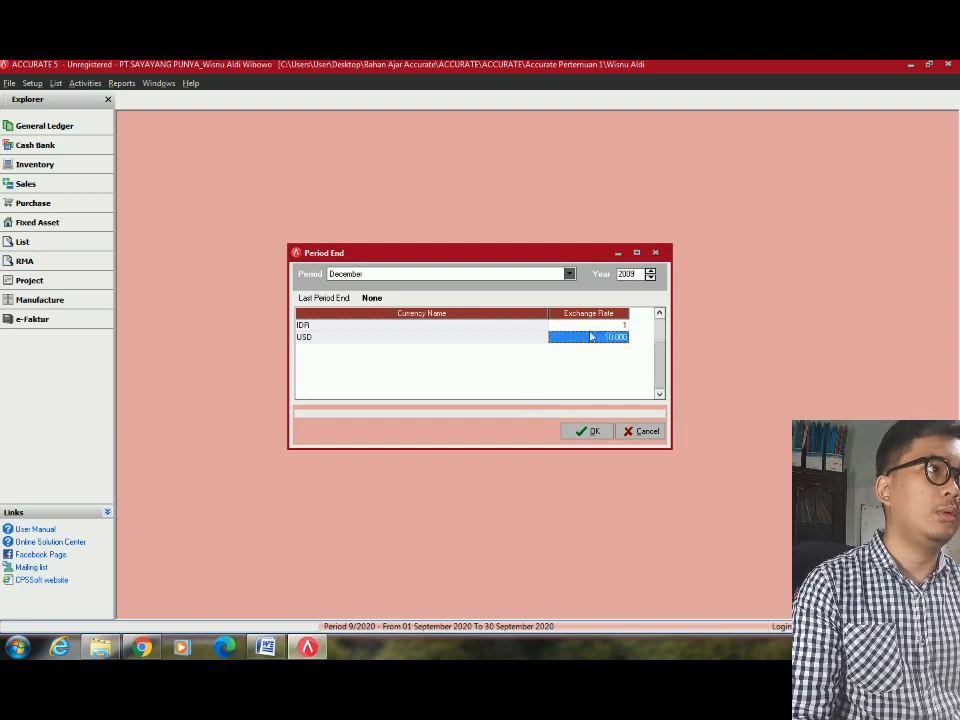
left_click(597, 326)
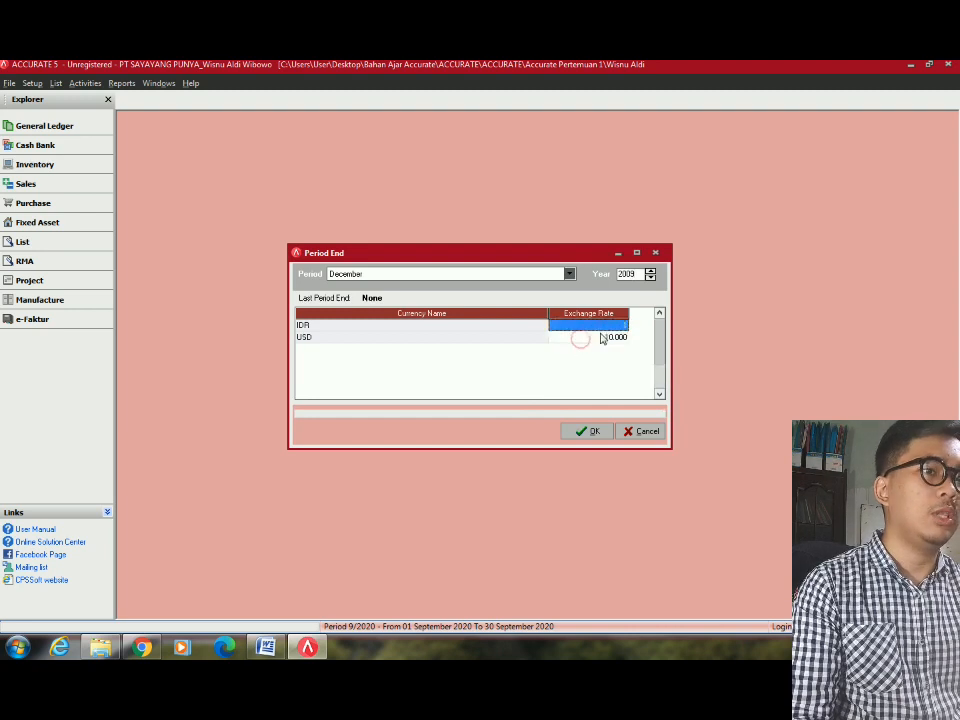
left_click(603, 432)
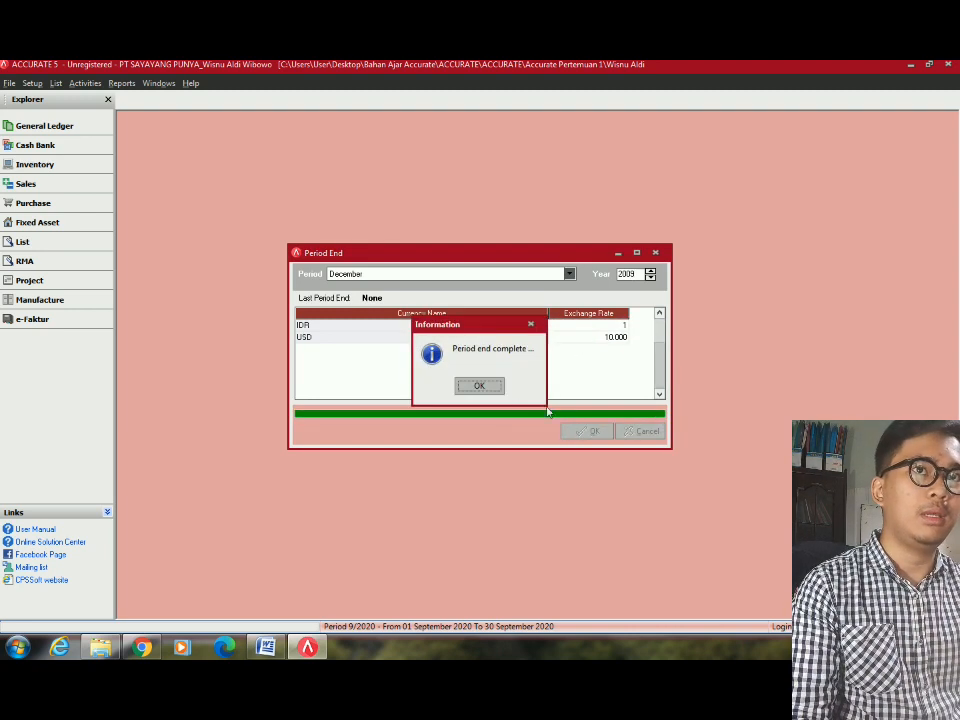
left_click(479, 387)
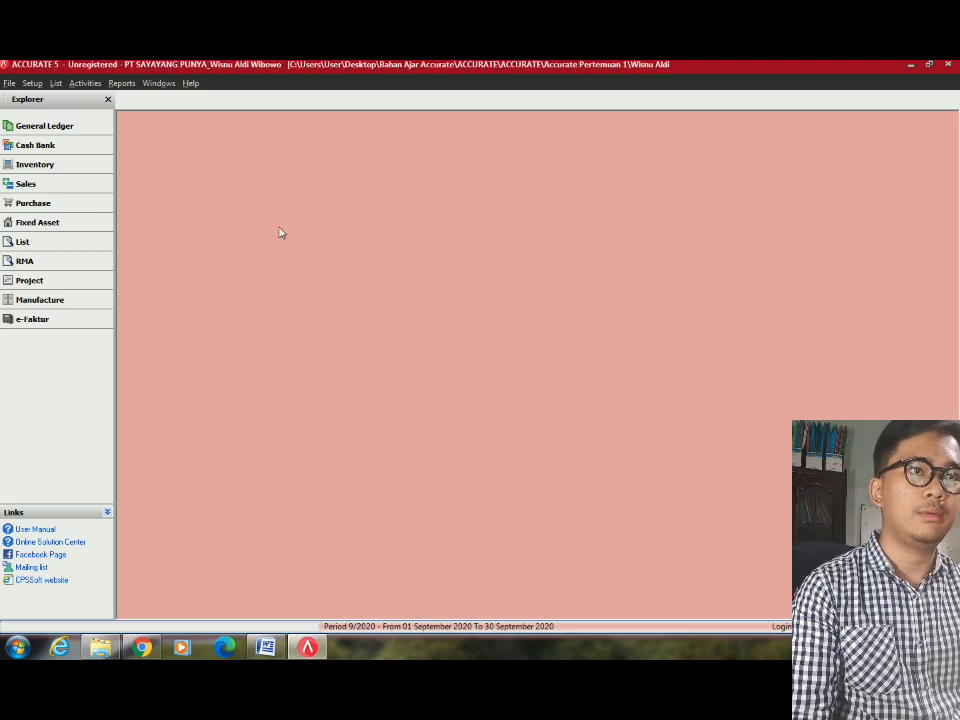
Close the company data, answering Yes to Close Data? and Yes to backing it up.
left_click(10, 83)
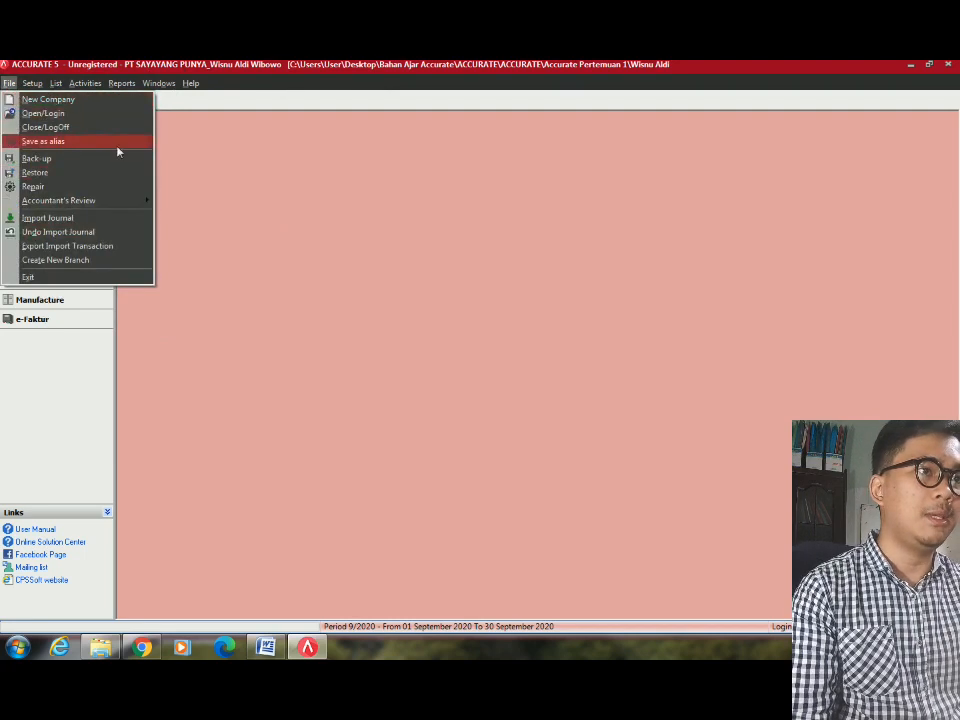
left_click(346, 216)
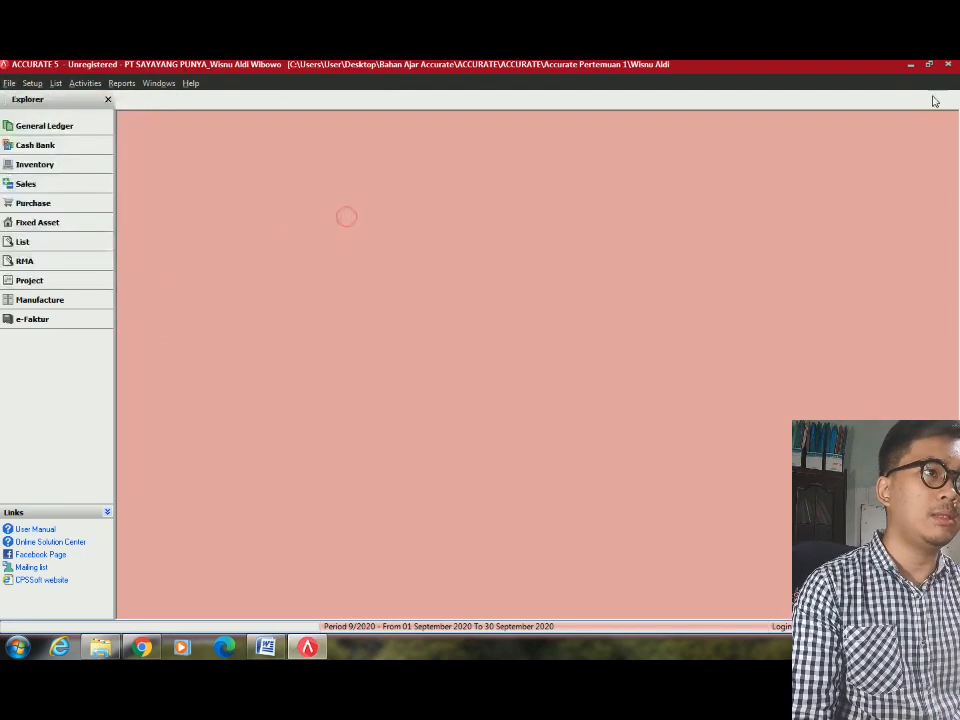
left_click(949, 65)
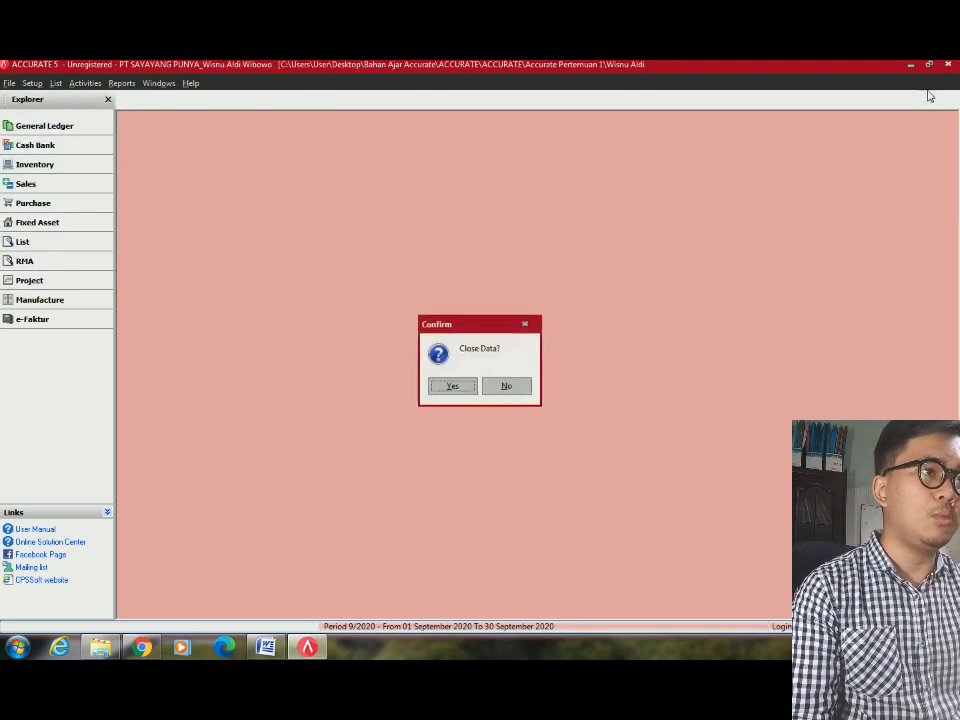
left_click(452, 385)
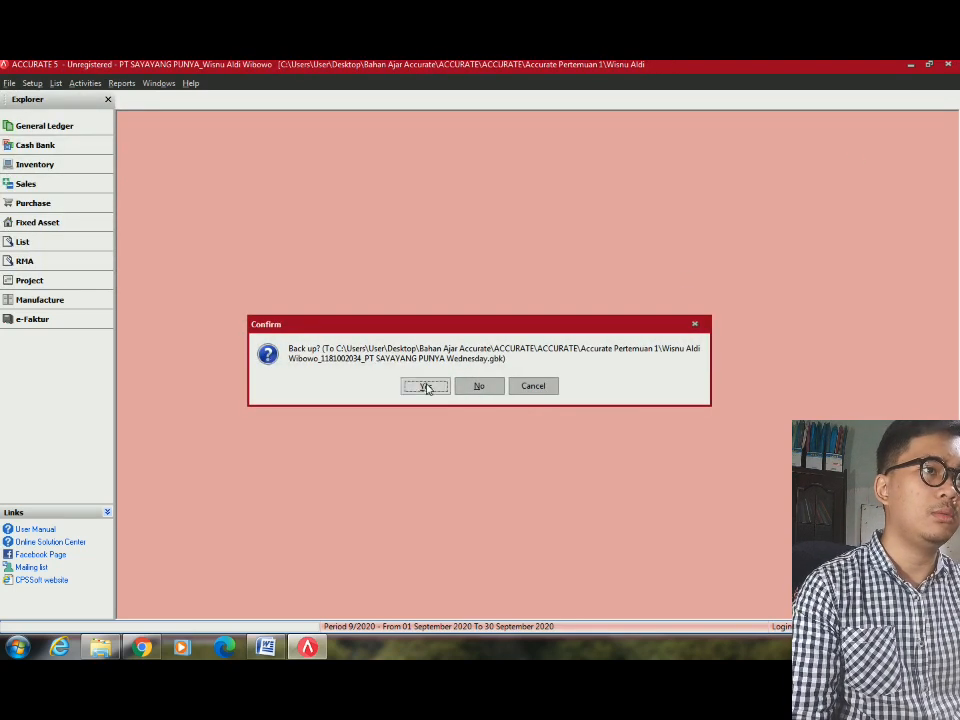
left_click(424, 386)
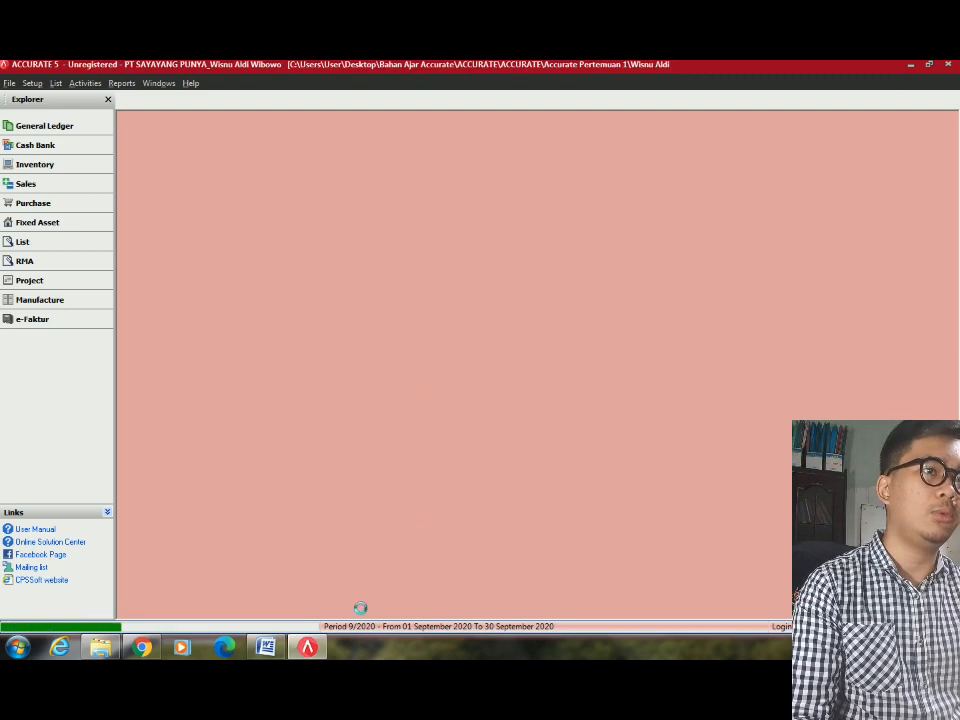